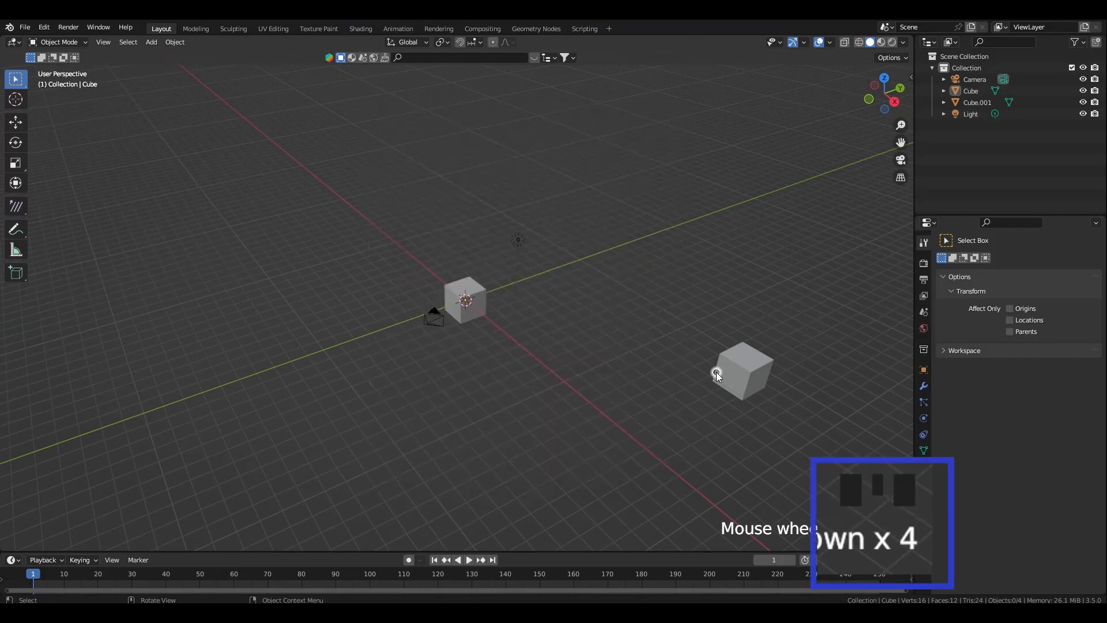
- Examine the distant cube, the cube at the origin and the light by framing each one in turn
click(763, 382)
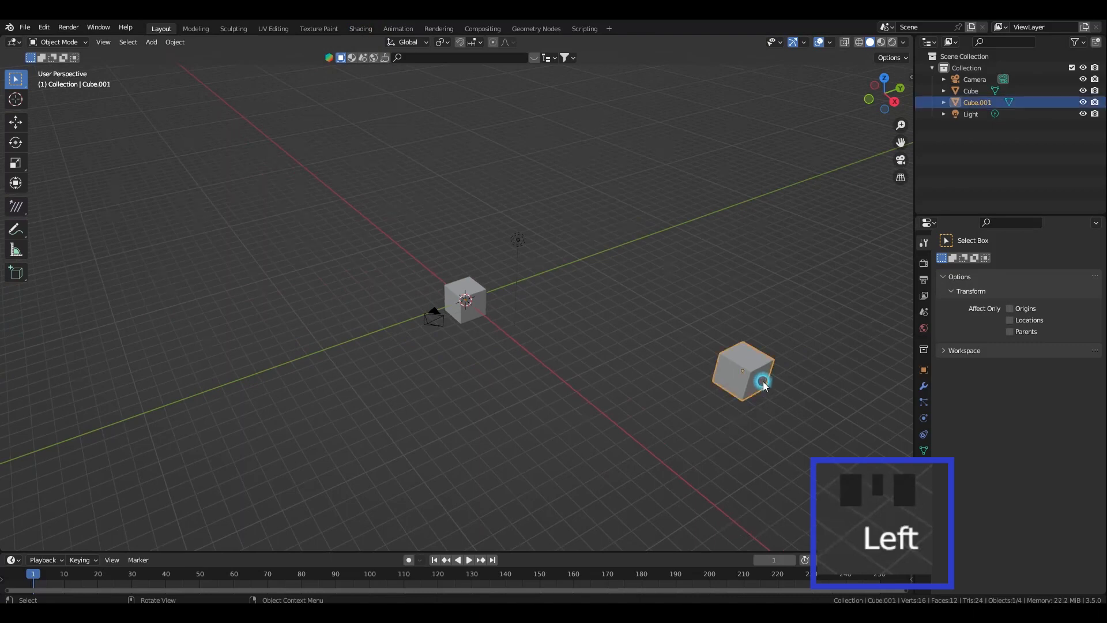
key(z)
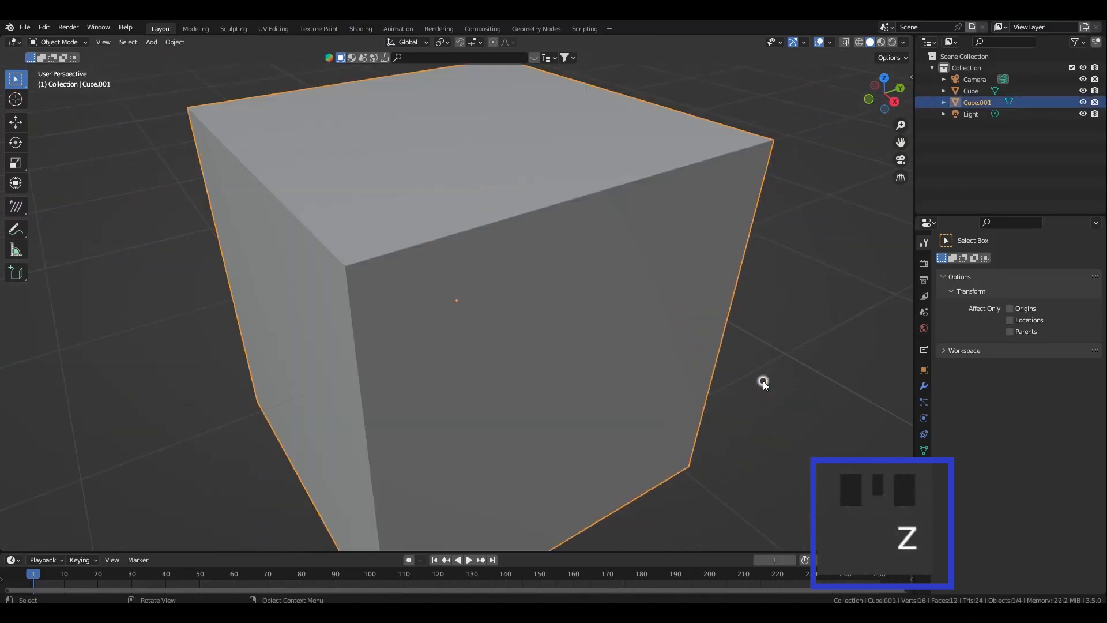
scroll(759, 379, down, 6)
click(195, 247)
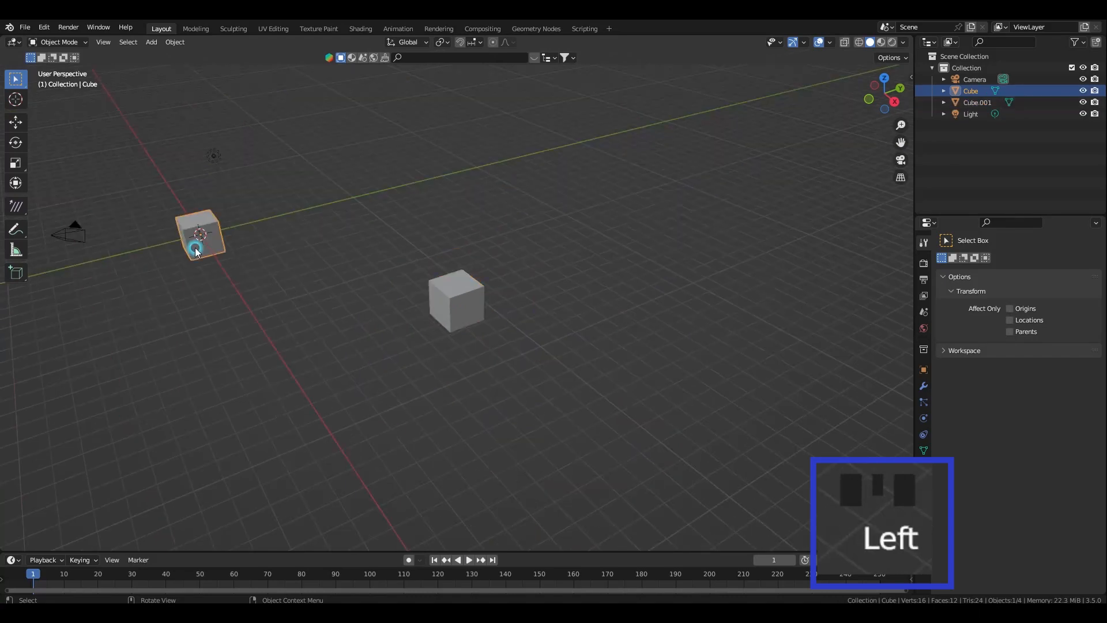
key(z)
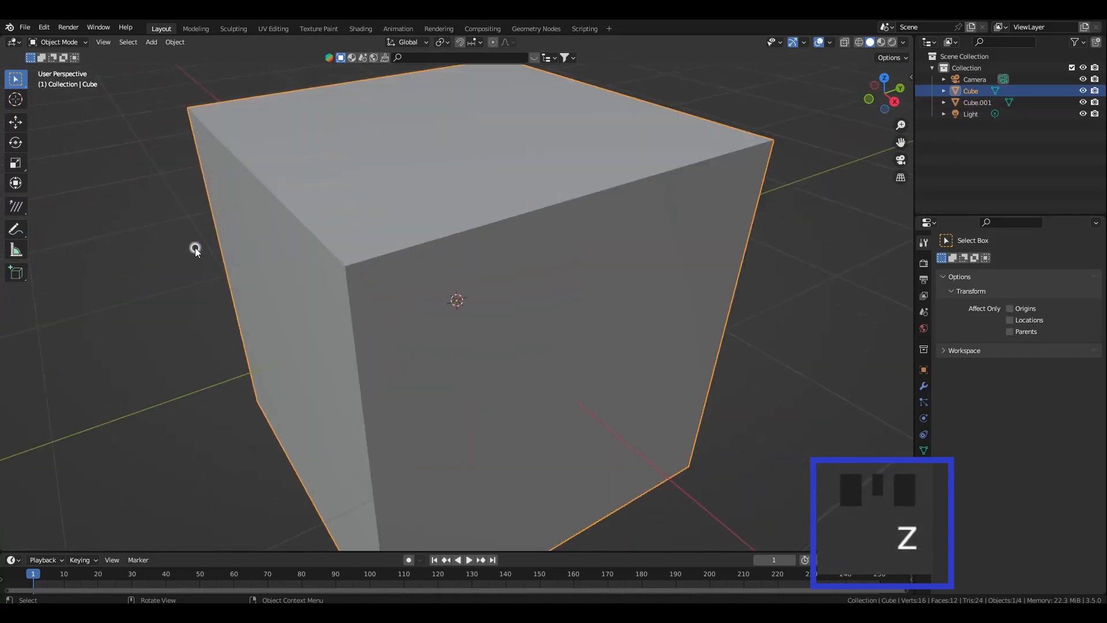
scroll(196, 249, down, 10)
click(367, 328)
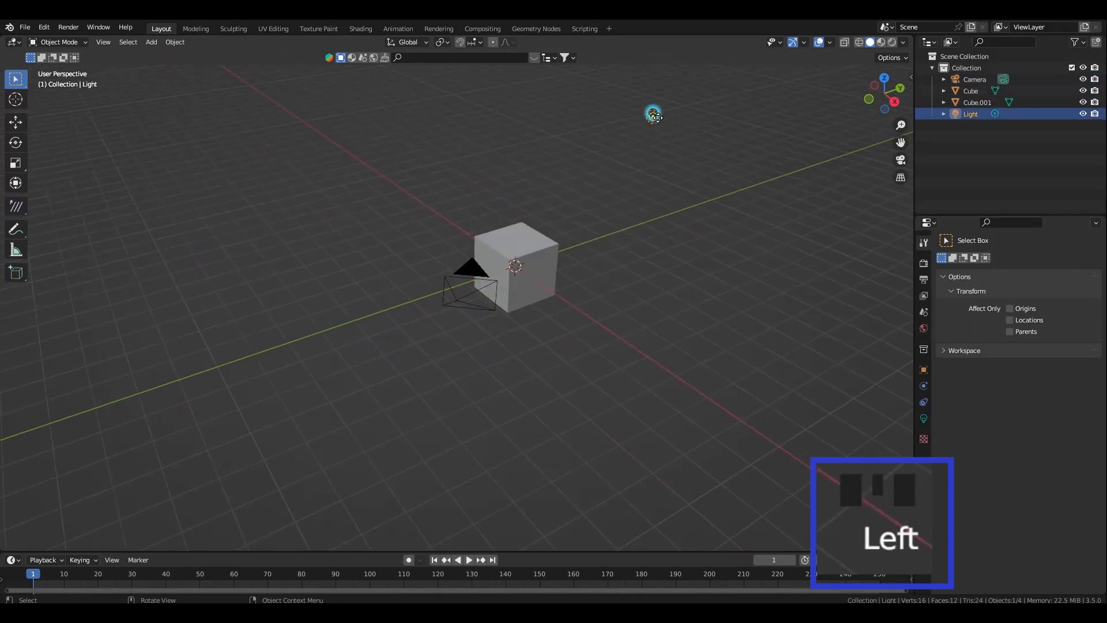
key(z)
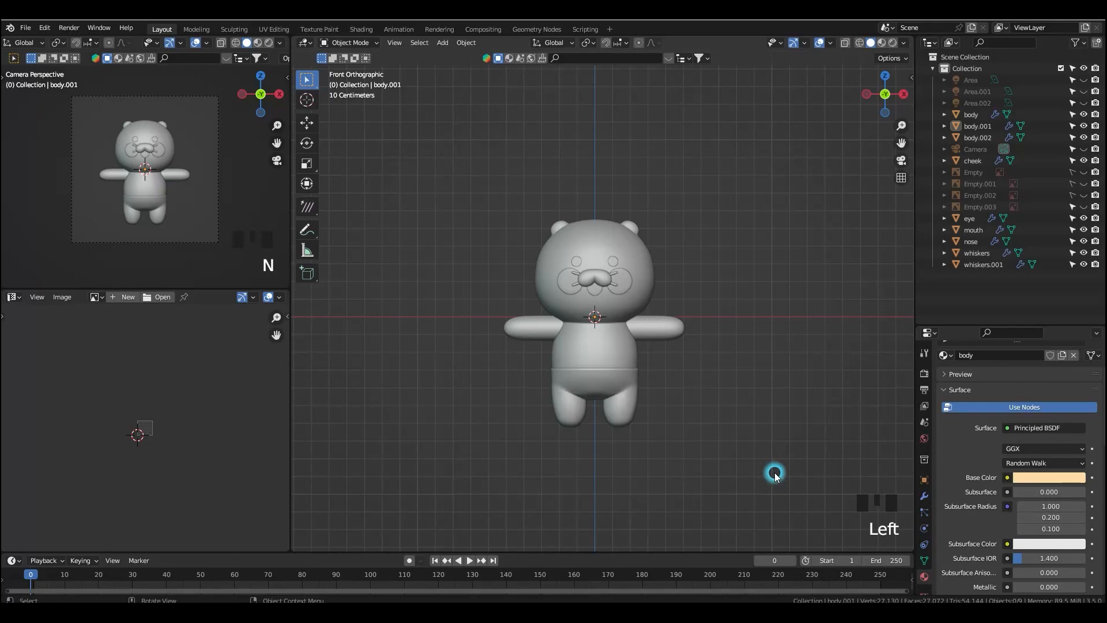
- Raise all the bear's parts about 0.62 m along Z so its feet rest on the ground line
drag(770, 471, 708, 441)
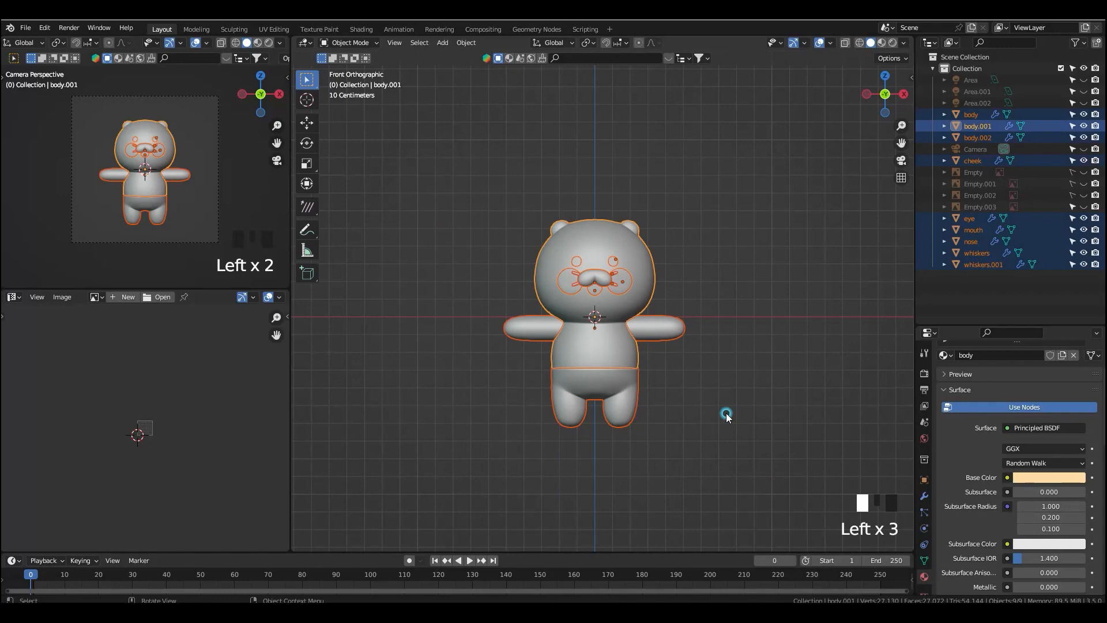
click(726, 415)
drag(763, 461, 415, 165)
key(g)
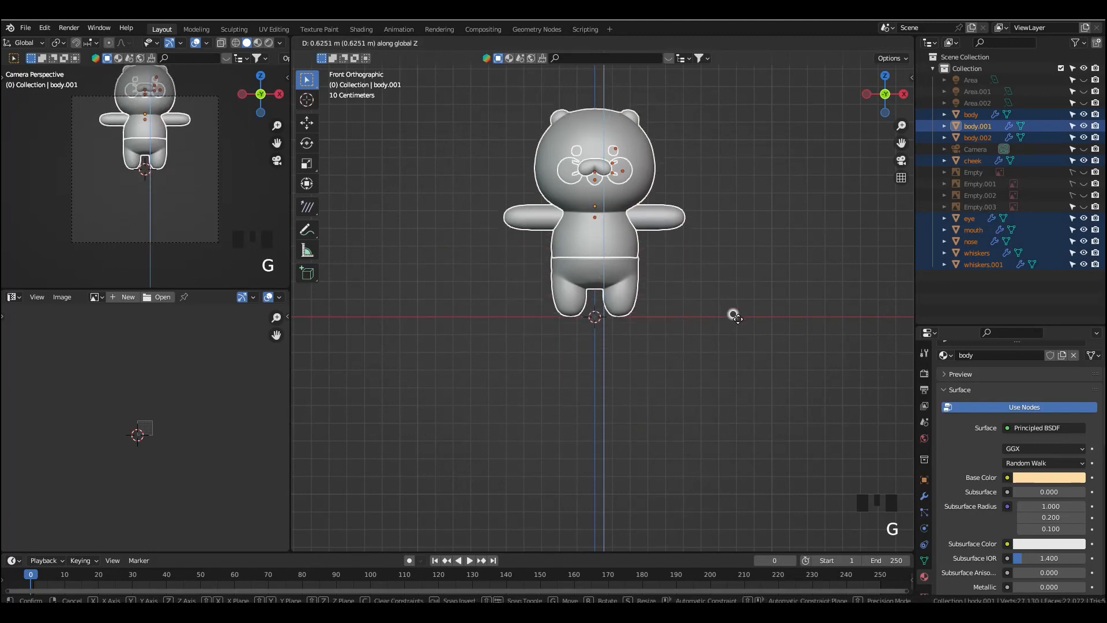
click(732, 318)
scroll(625, 329, up, 8)
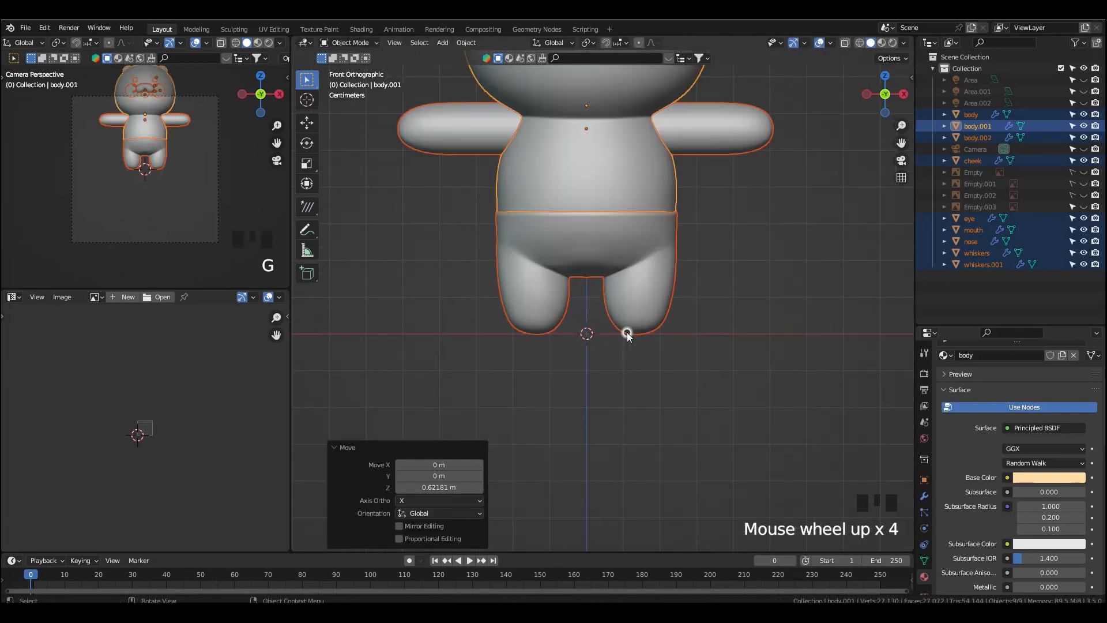
scroll(603, 349, down, 7)
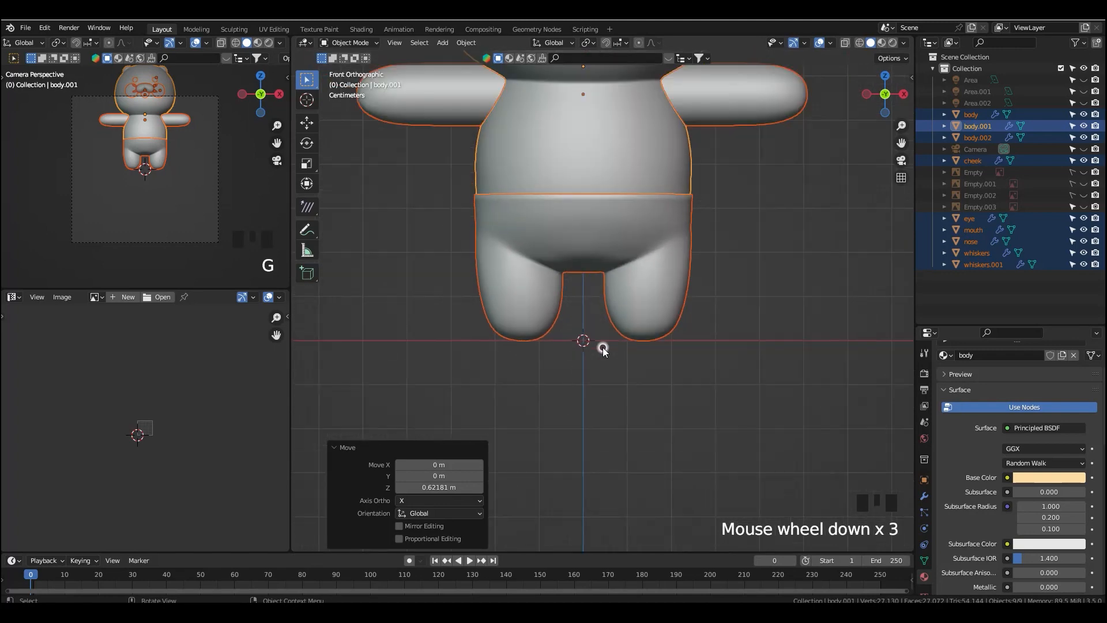
shift+middle_drag(654, 296, 675, 379)
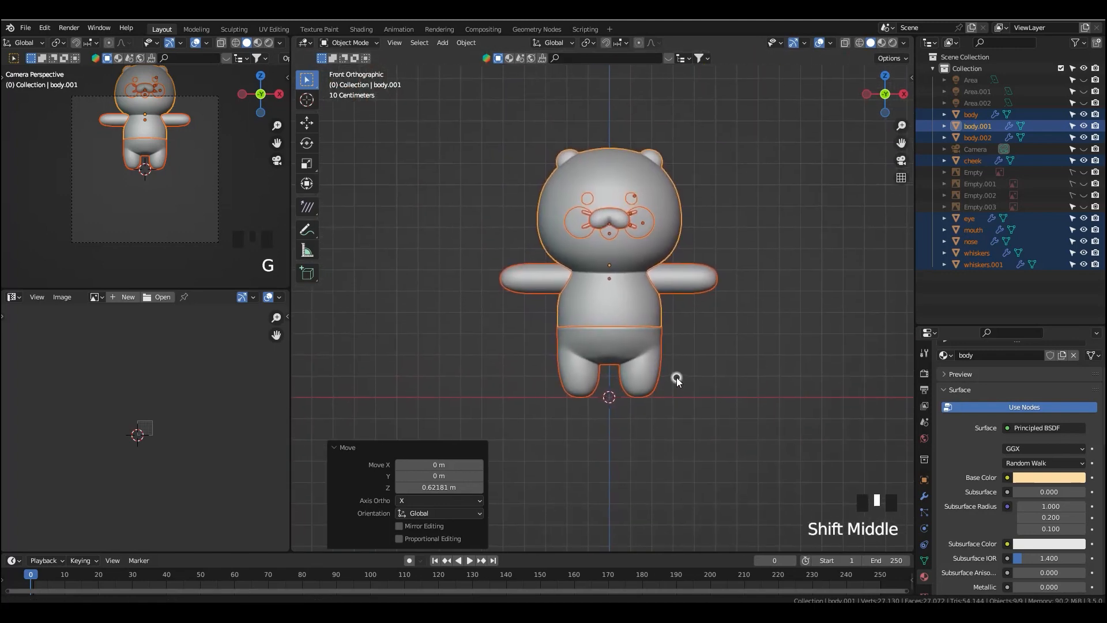
- Apply all transforms to every part of the bear
click(733, 375)
click(623, 302)
drag(755, 422, 485, 195)
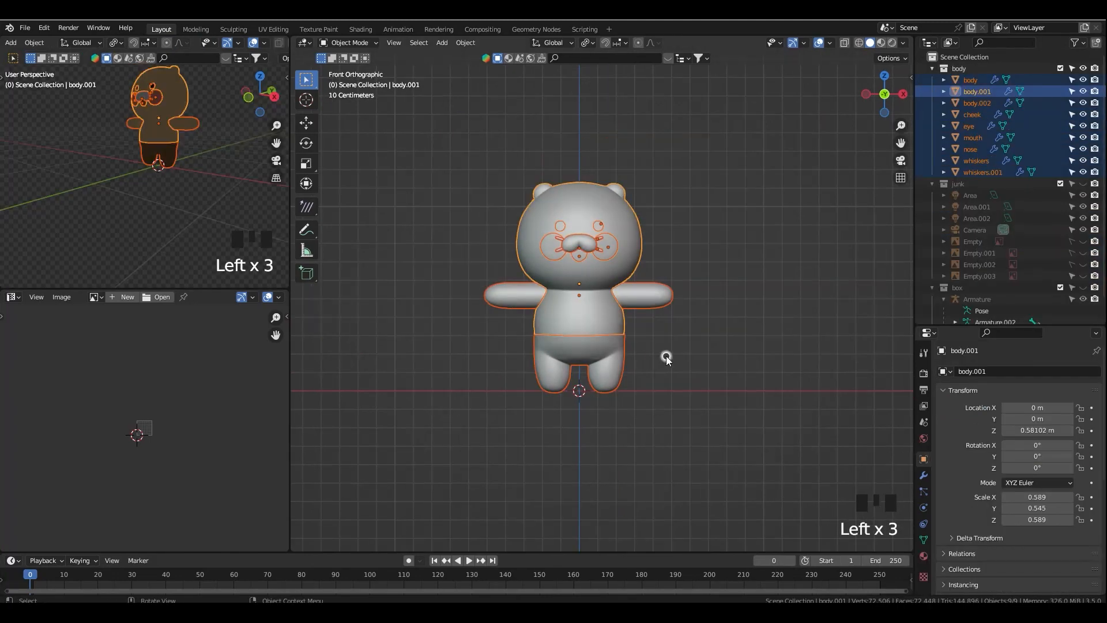
key(ctrl+a)
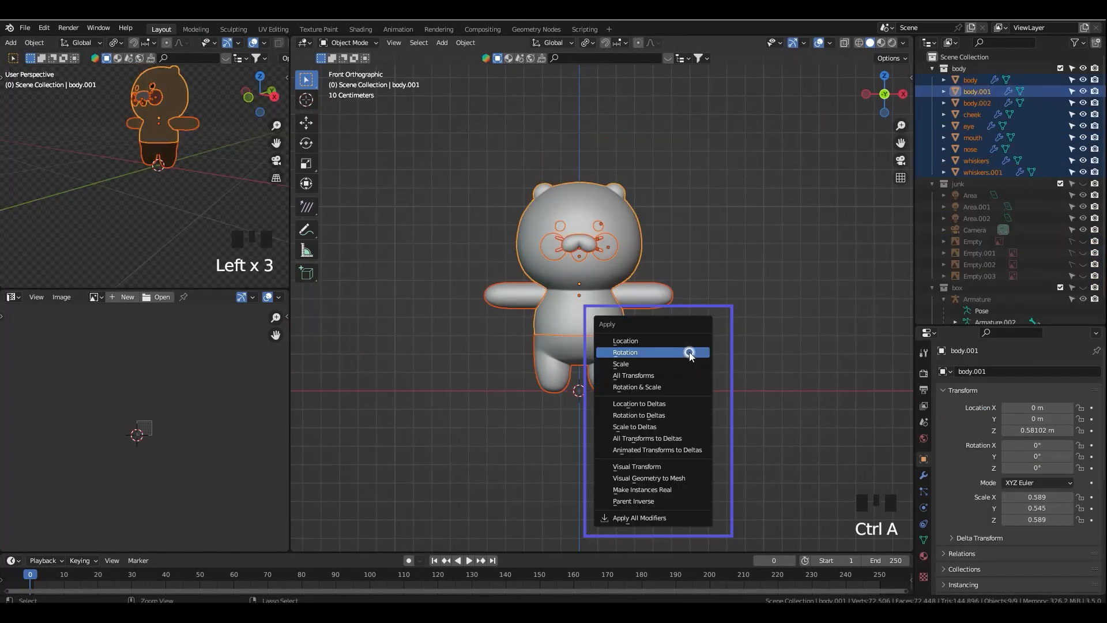
click(676, 381)
click(579, 304)
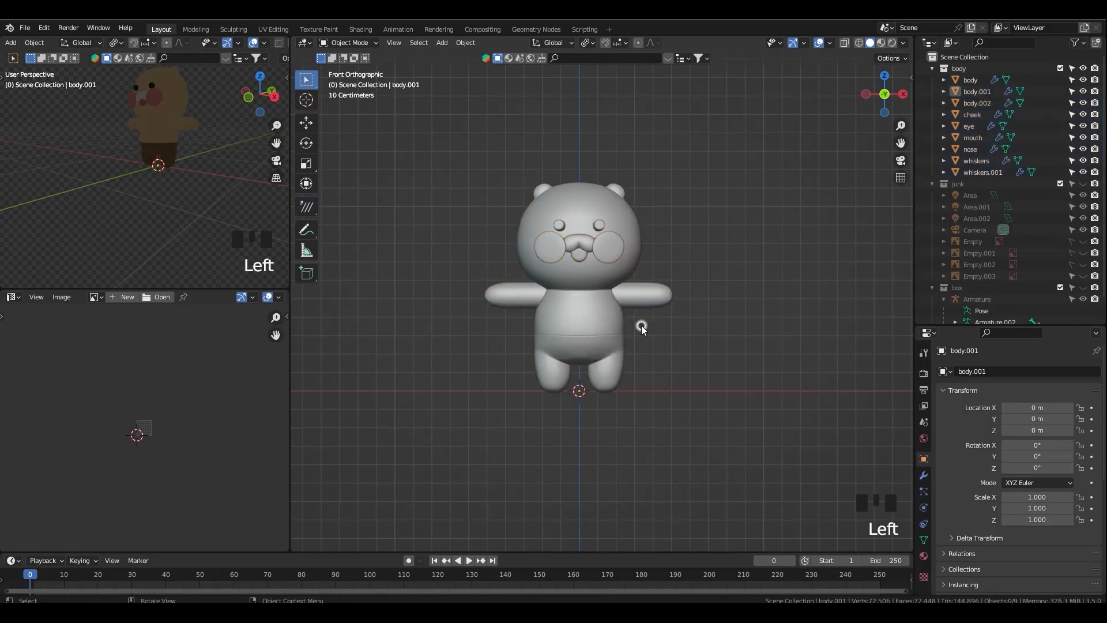
- Set the Solidify modifier's offset to 0.1 on the bear's cheeks
middle_drag(646, 329, 580, 332)
scroll(580, 339, up, 2)
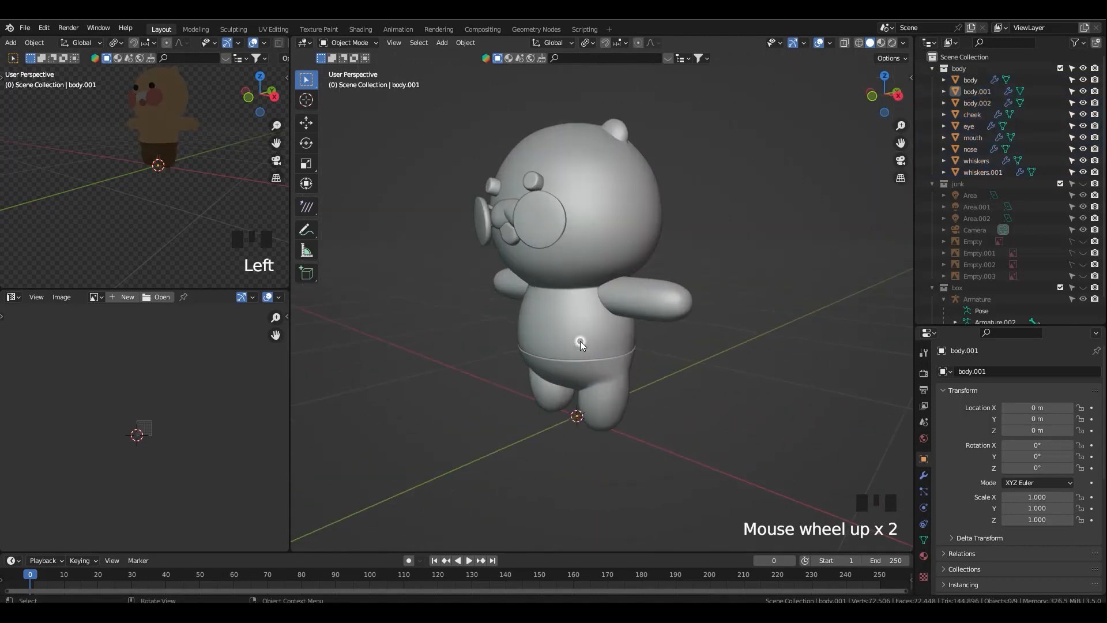
click(536, 245)
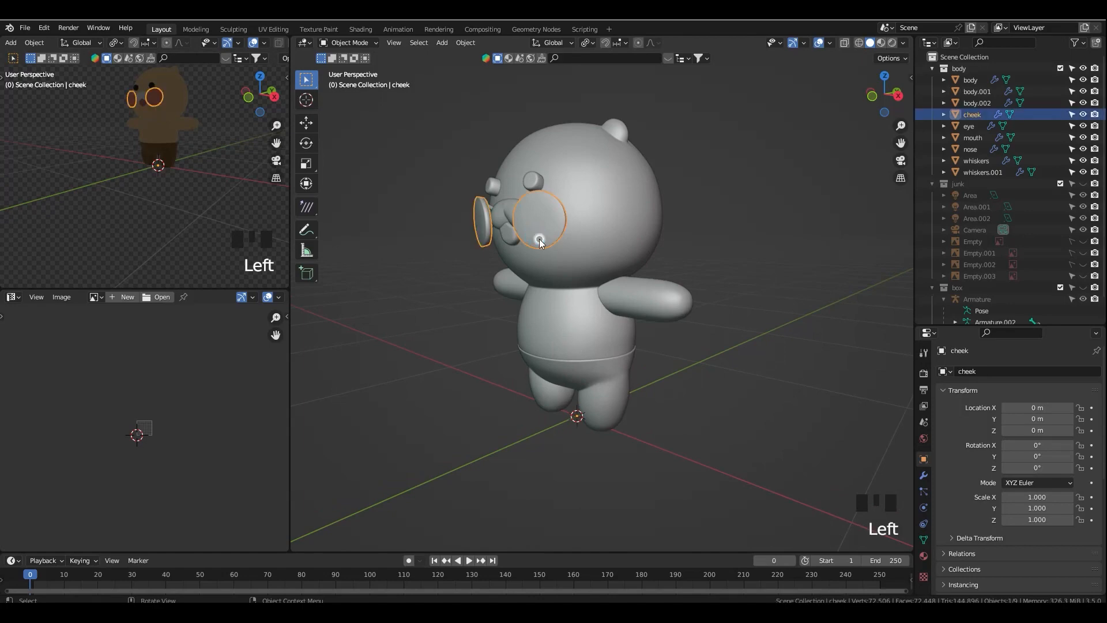
click(923, 475)
middle_drag(672, 441, 639, 407)
key(grave)
scroll(1010, 546, down, 2)
scroll(1009, 546, down, 3)
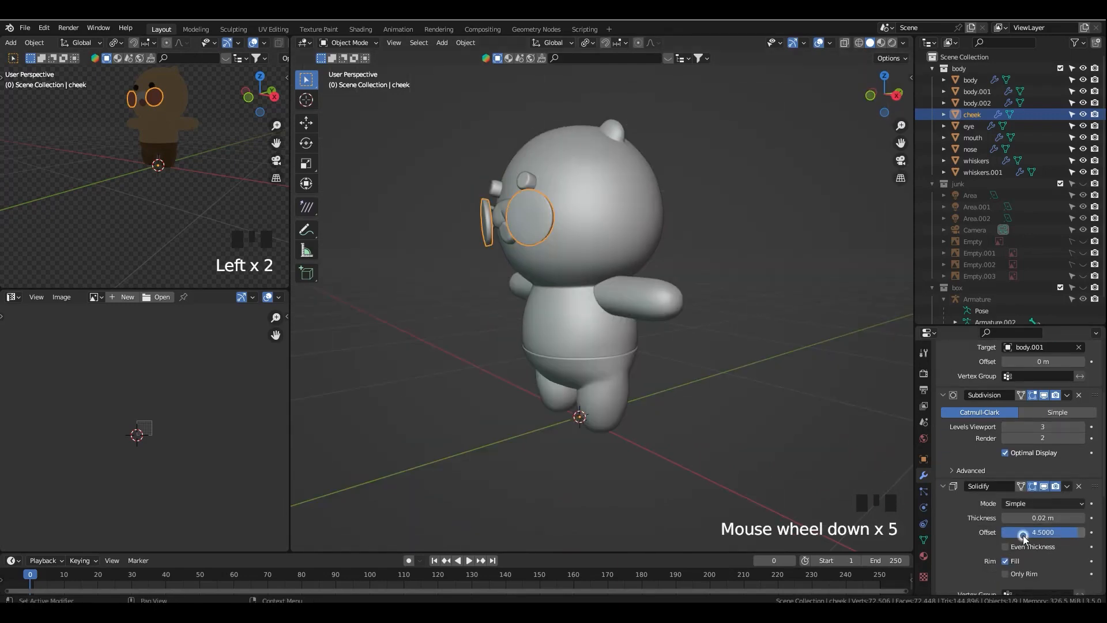
click(1024, 534)
text(0.1)
key(Return)
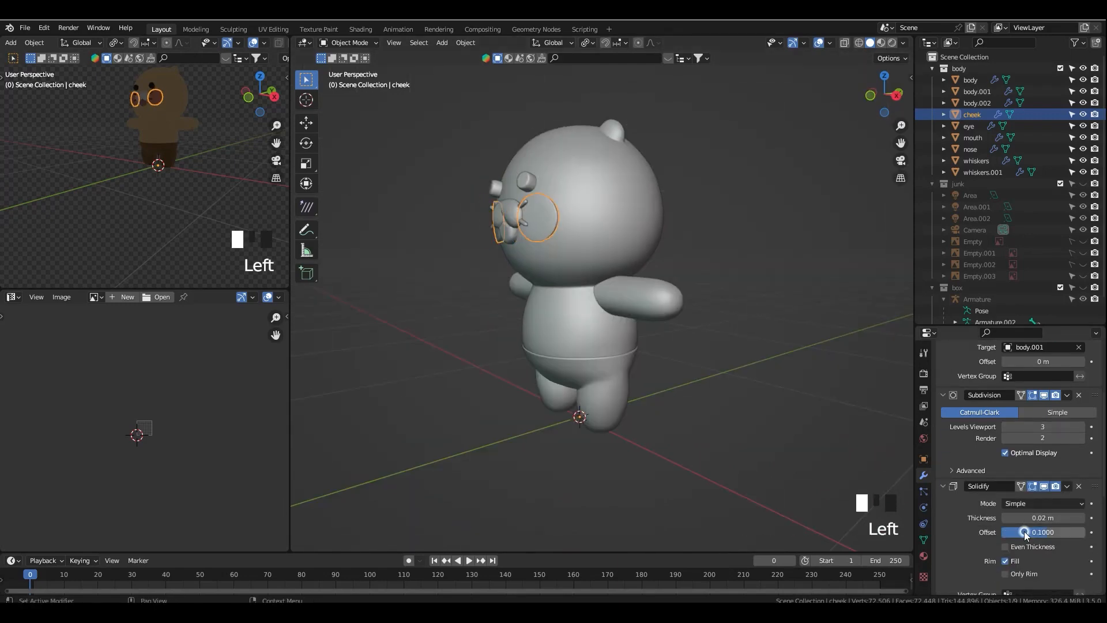
middle_drag(611, 404, 687, 383)
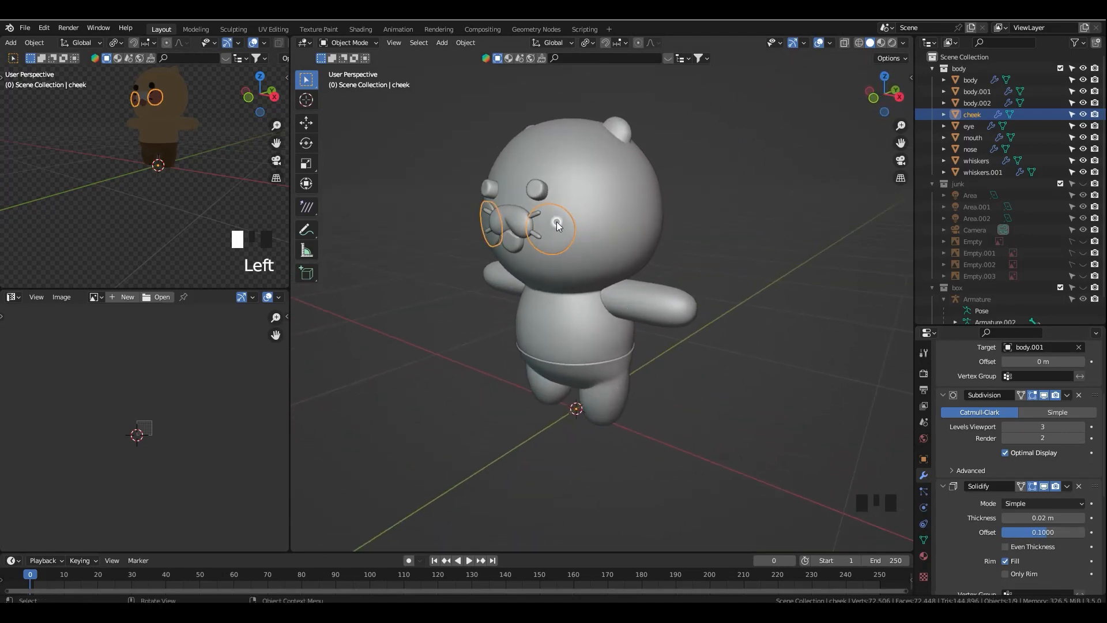
- Reduce the Solidify thickness of the bear's eyes to 0.01 m and return to the front view
click(541, 196)
click(1007, 443)
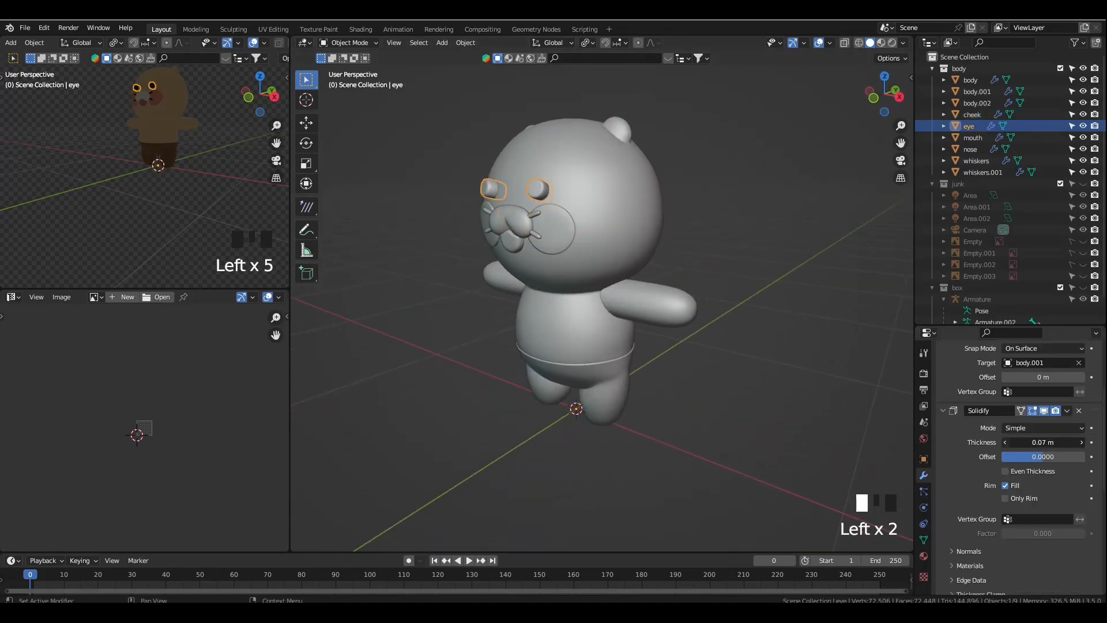
click(1006, 444)
click(1007, 443)
click(1007, 443)
click(1006, 444)
click(1007, 443)
click(1006, 443)
click(1007, 443)
middle_drag(655, 387, 645, 424)
scroll(588, 388, up, 3)
key(Tab)
scroll(663, 388, down, 1)
key(Tab)
key(grave)
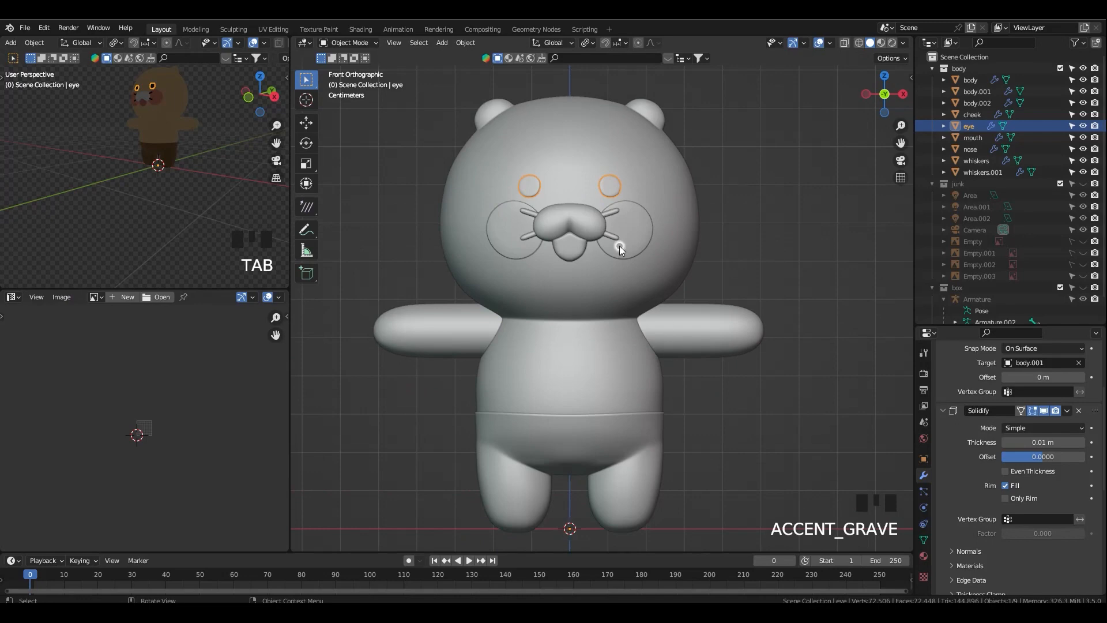
- Reduce the Solidify thickness of the bear's mouth to 0.01 m and return to the front view
click(587, 254)
middle_drag(587, 254, 569, 360)
scroll(701, 383, up, 3)
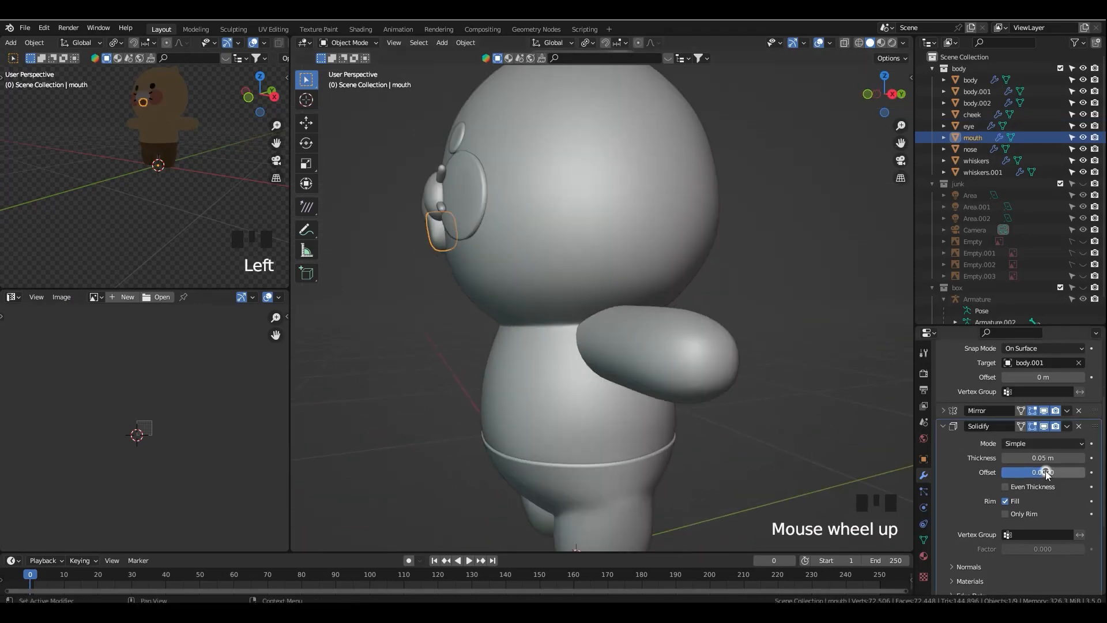
click(1005, 458)
click(1004, 458)
click(1004, 457)
click(1004, 458)
middle_drag(650, 406, 763, 413)
key(grave)
scroll(735, 410, down, 2)
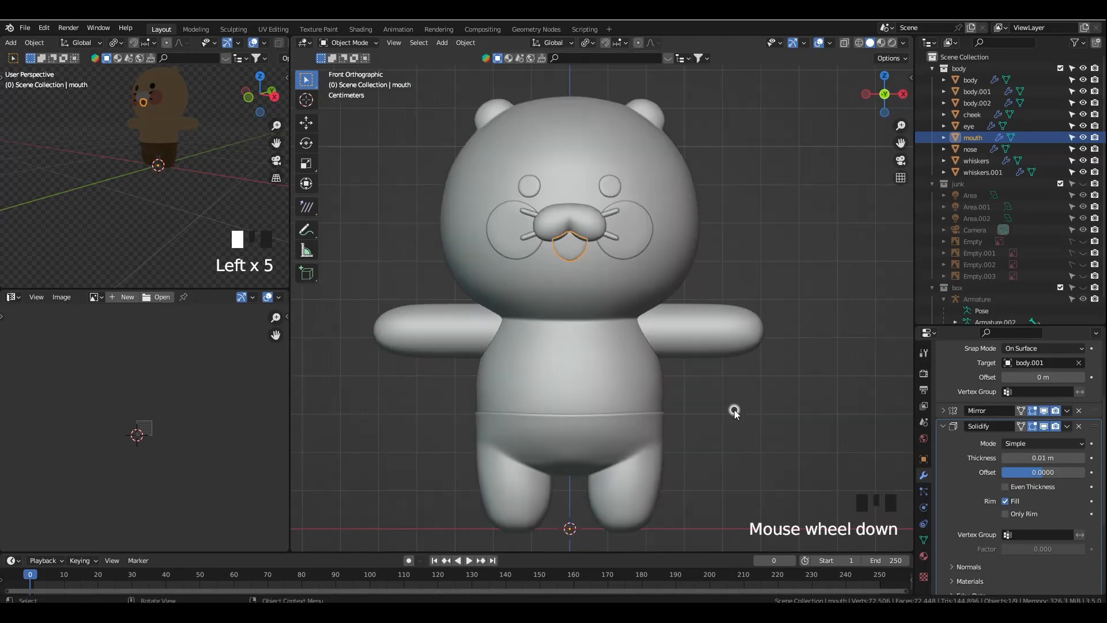
- Set the small preview viewport to the front view and unhide the junk collection with the lights and camera
click(632, 429)
scroll(686, 431, down, 2)
middle_drag(152, 186, 198, 187)
key(grave)
scroll(204, 187, down, 2)
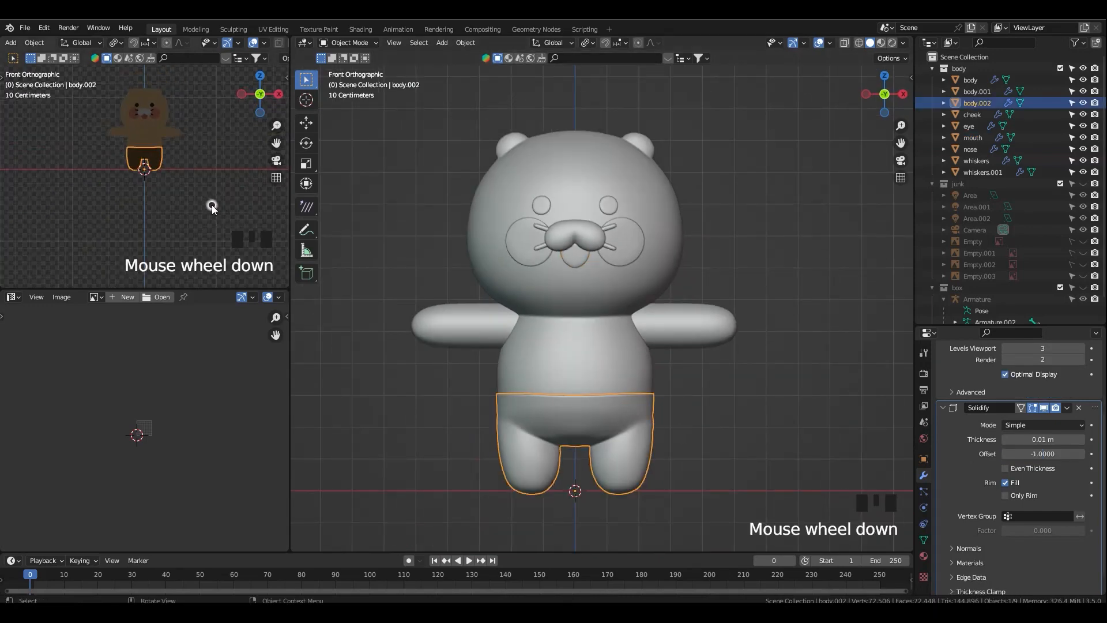
click(1086, 184)
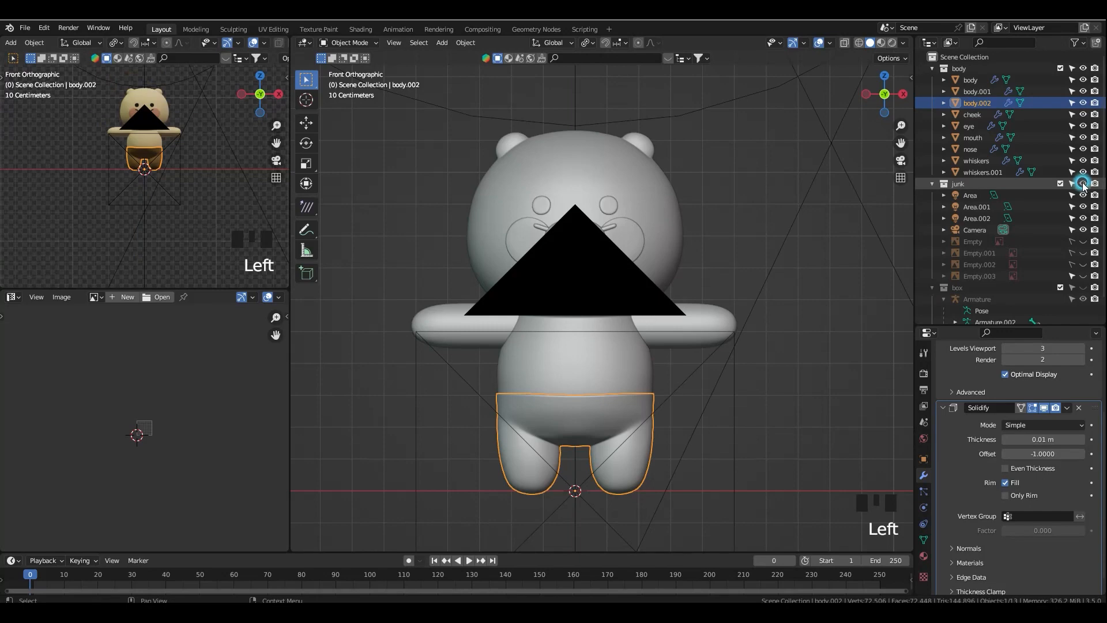
- Look through the camera and raise it about 0.59 m along Z to frame the bear
click(979, 230)
scroll(228, 220, down, 1)
key(KP_0)
scroll(234, 219, down, 2)
key(g)
key(z)
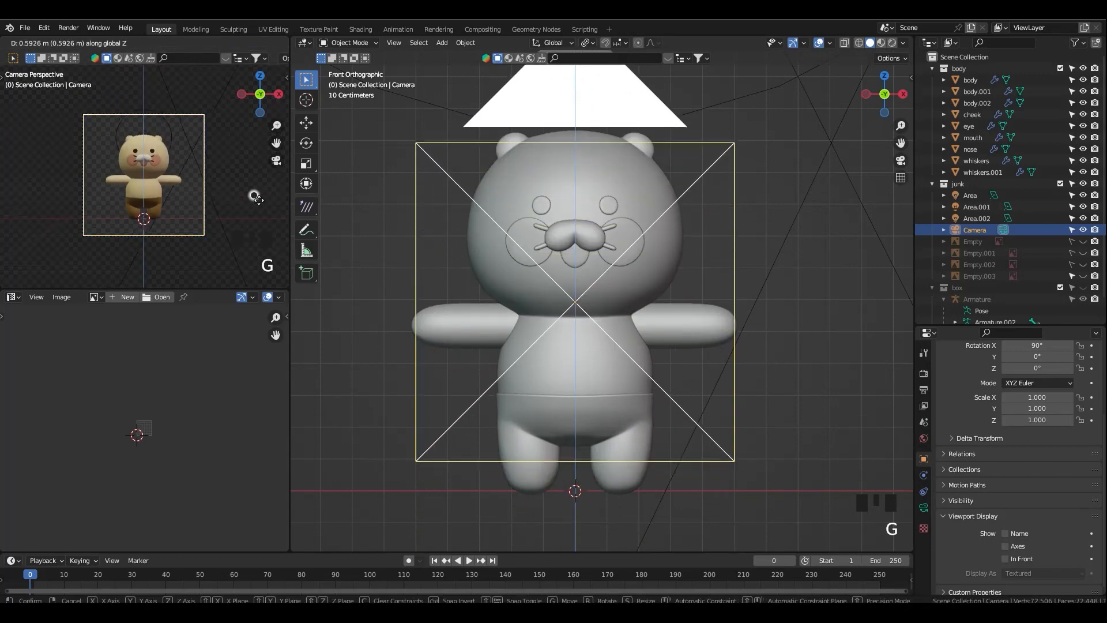
click(260, 205)
scroll(657, 297, down, 2)
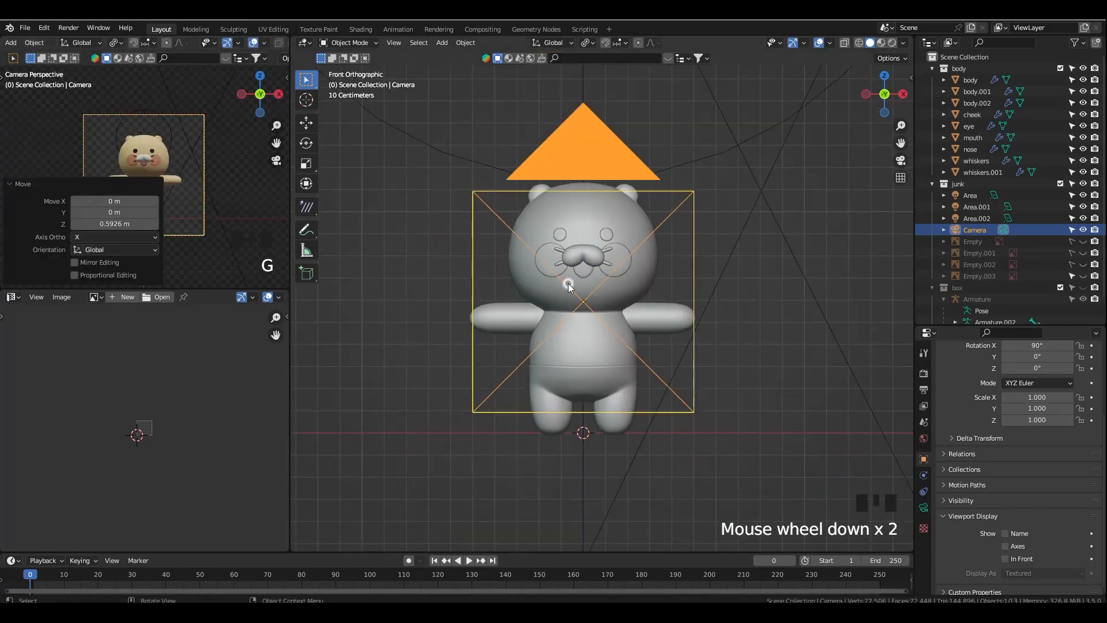
scroll(257, 211, up, 1)
click(256, 211)
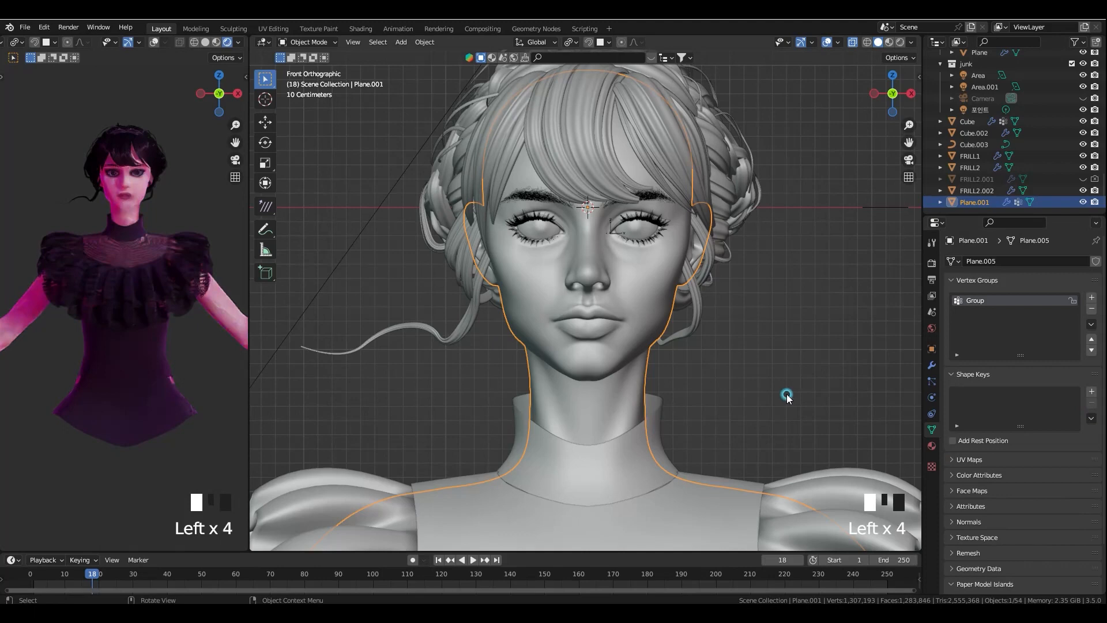
- Select the woman's head mesh Plane.001 and add the Basis and Key 1 shape keys to it
click(787, 397)
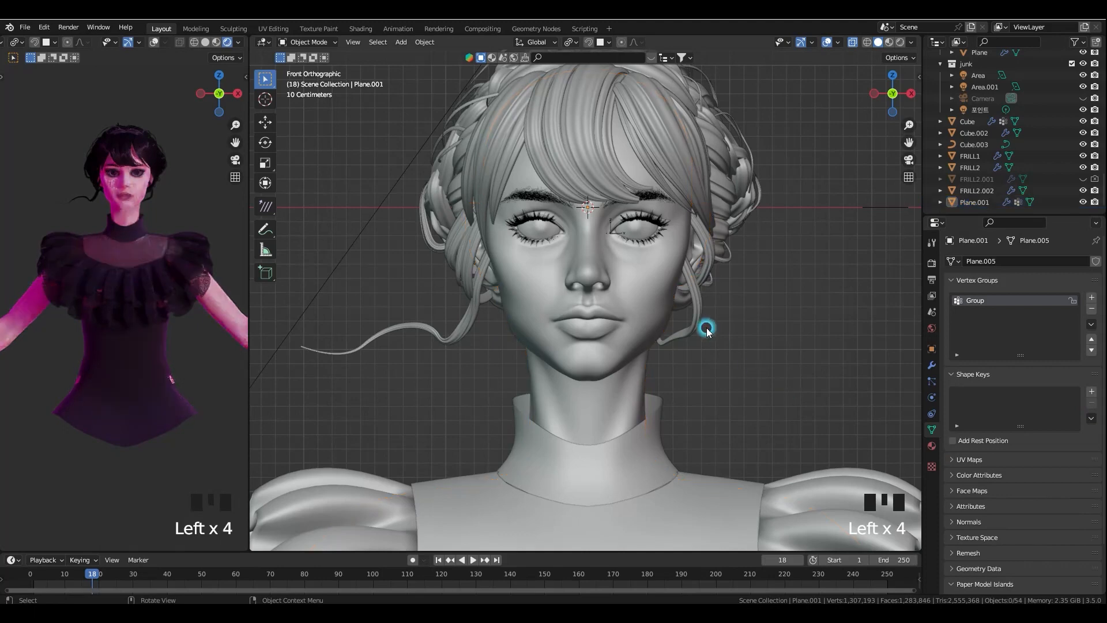
click(664, 305)
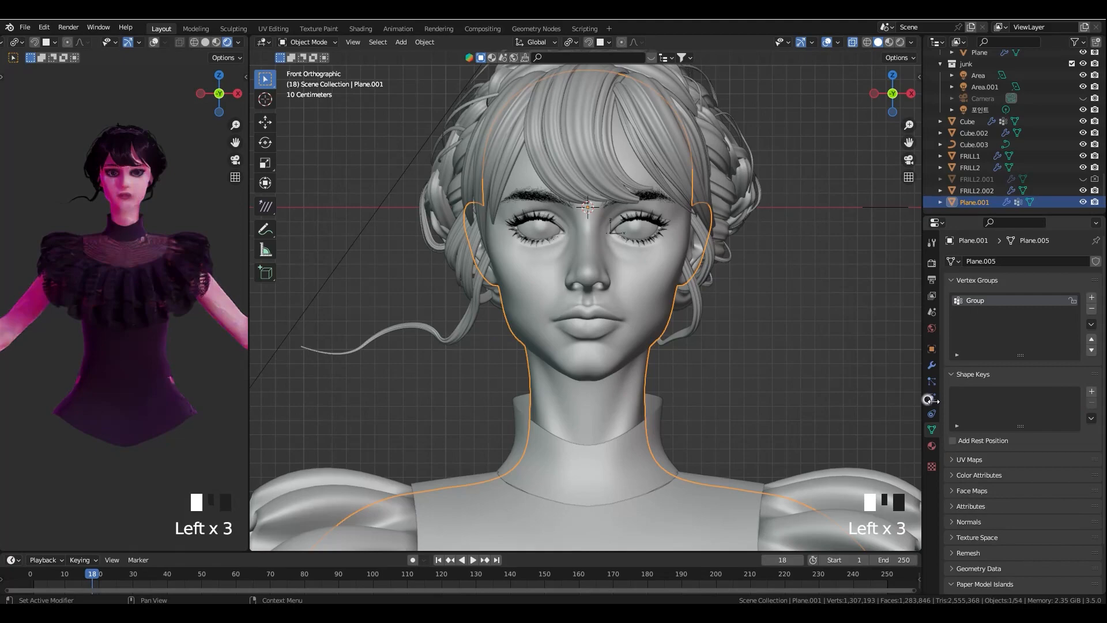
click(785, 394)
click(689, 305)
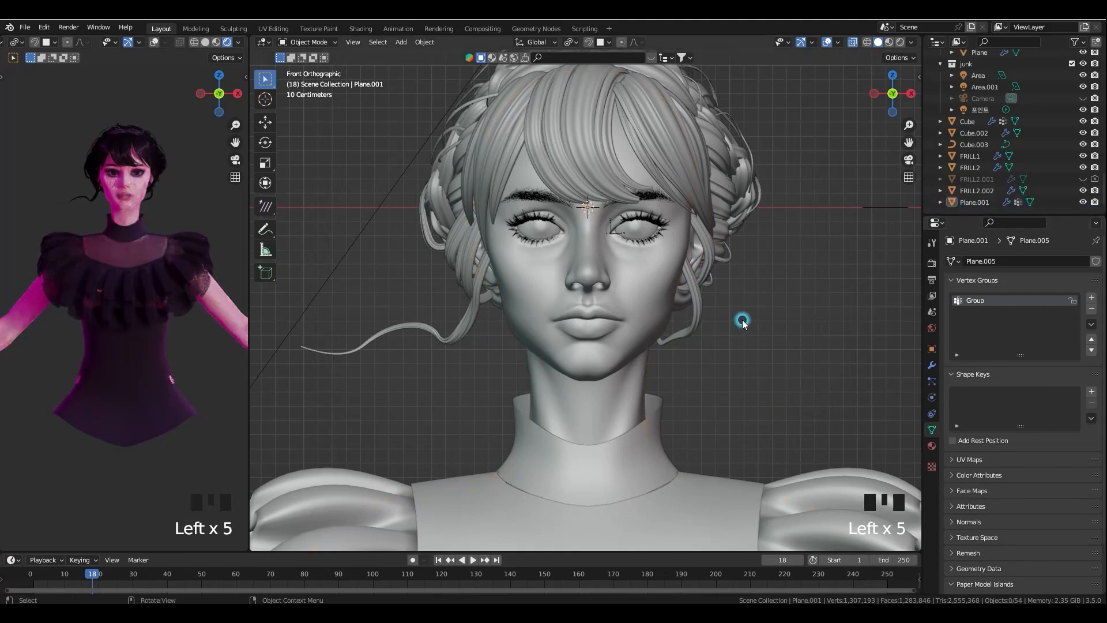
click(620, 287)
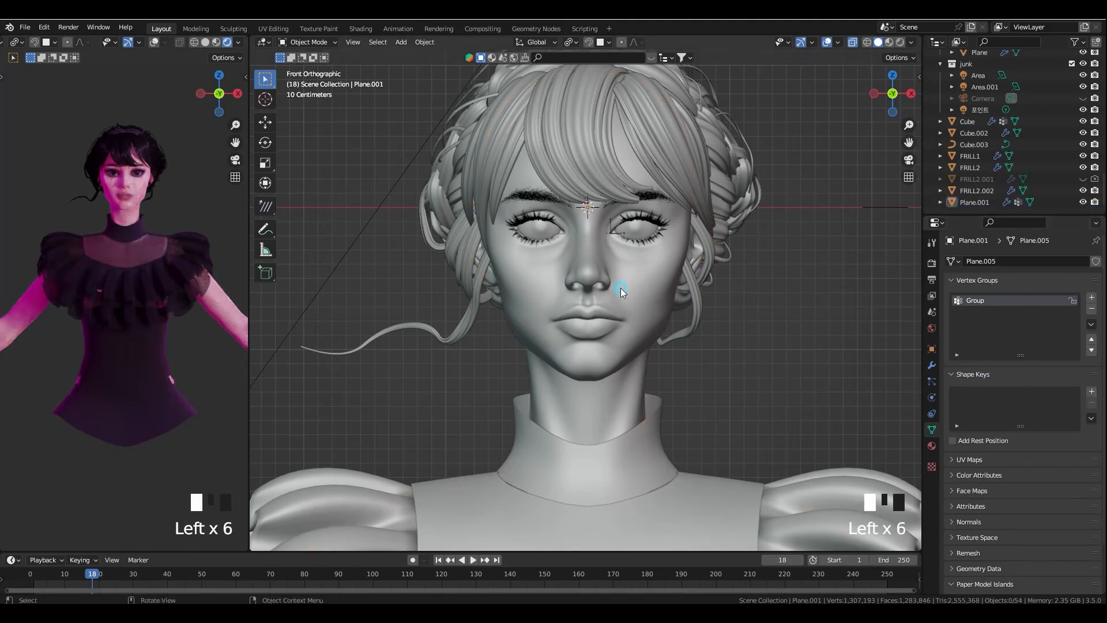
click(1091, 392)
click(1091, 392)
- Move selected vertices of the head in Edit Mode to shape Key 1, and return to Object Mode in front view
scroll(699, 343, up, 3)
key(Tab)
middle_drag(700, 344, 842, 381)
shift+click(736, 309)
shift+click(726, 310)
click(680, 42)
key(g)
click(867, 378)
key(KP_1)
key(ctrl+Tab)
click(663, 328)
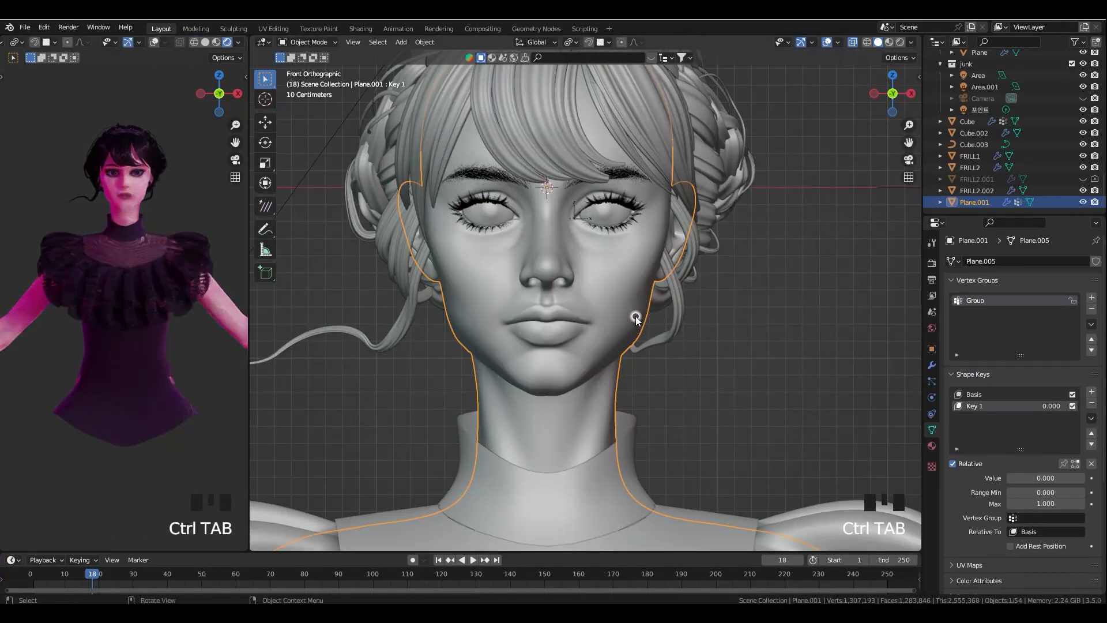
- Test the Key 1 value on the head mesh and open the mesh's modifier settings
scroll(636, 320, up, 1)
mouse_move(1026, 477)
mouse_down()
mouse_move(1105, 478)
mouse_move(1005, 478)
mouse_up()
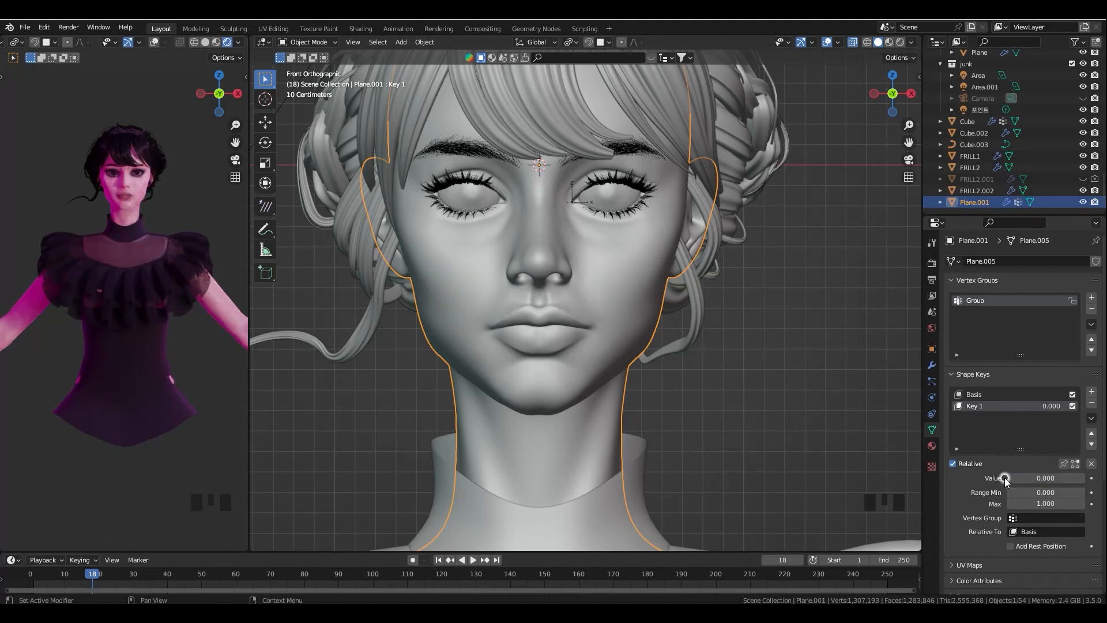
click(1091, 417)
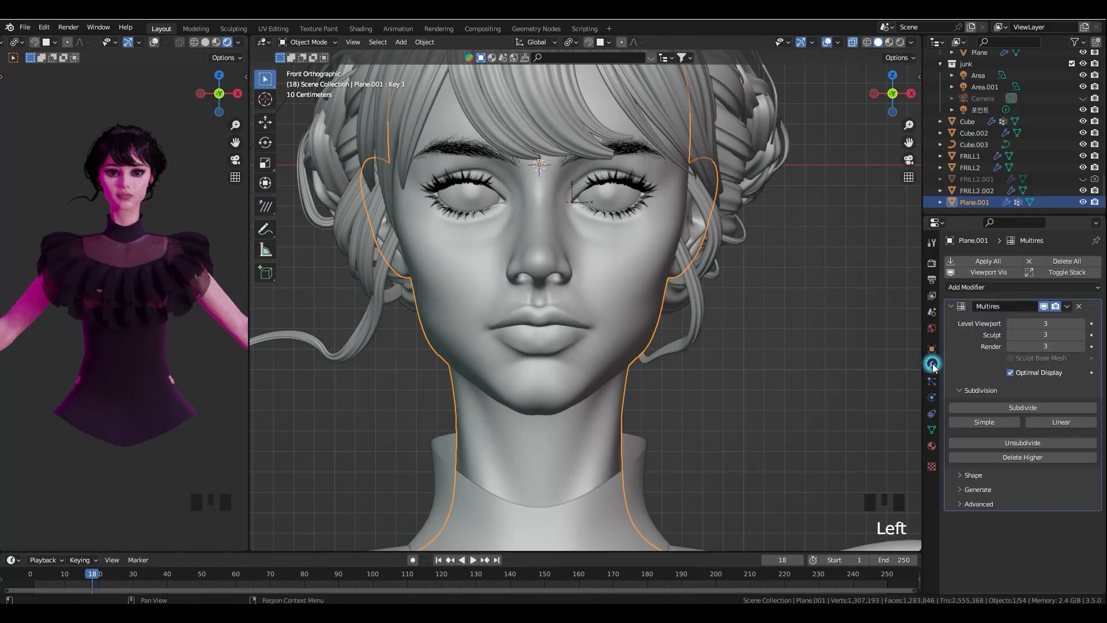
- Replace the Multires modifier on Plane.001 with a Subdivision Surface modifier set to viewport level 2
click(994, 290)
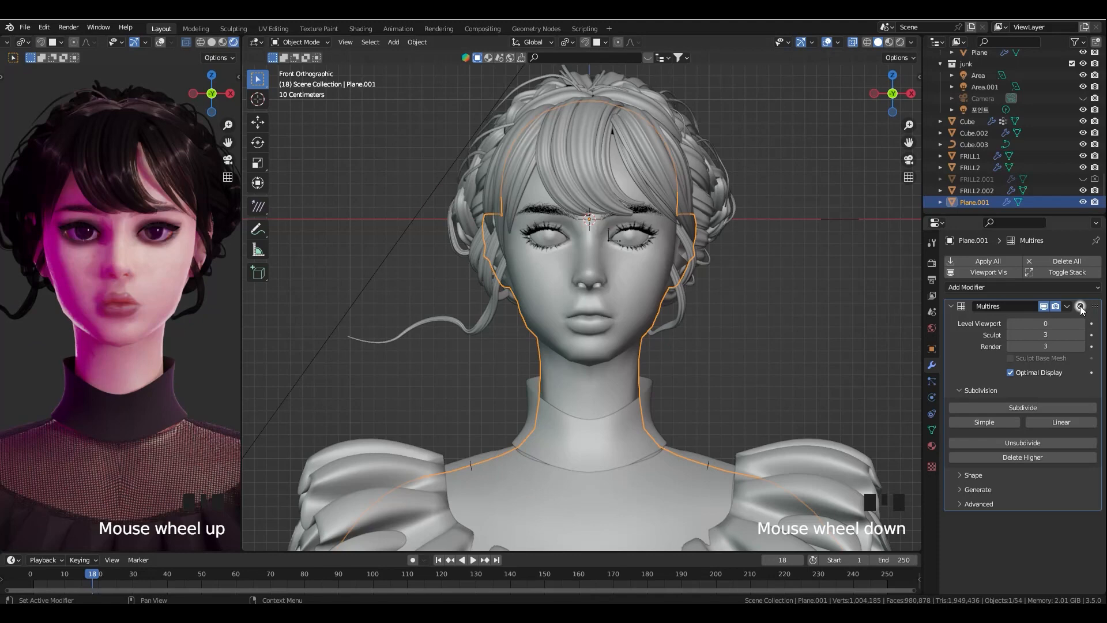
click(1081, 309)
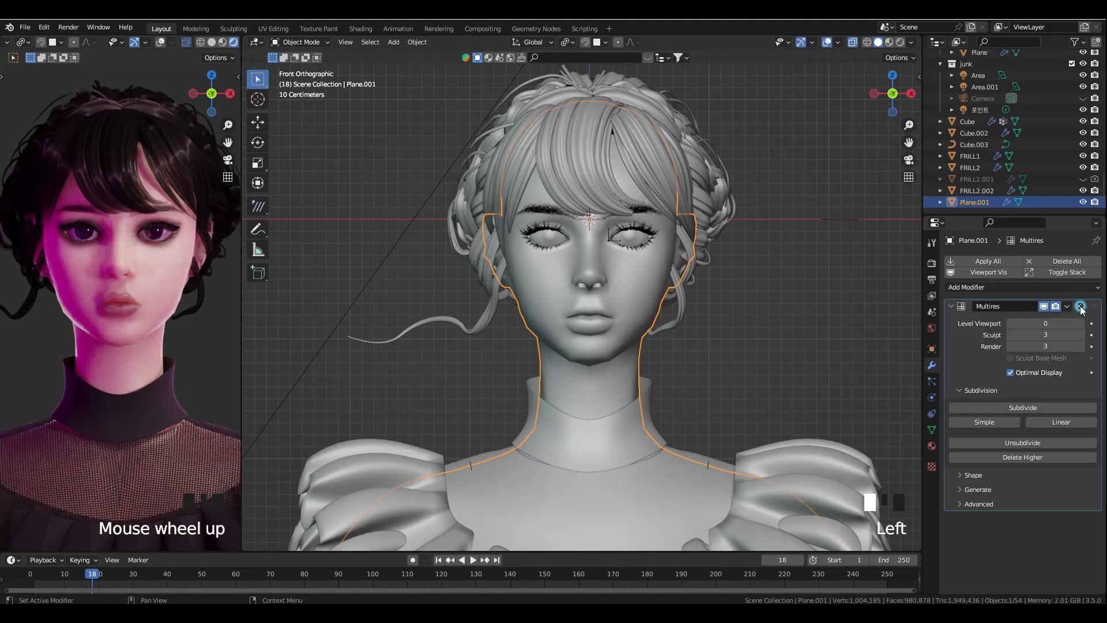
click(1020, 261)
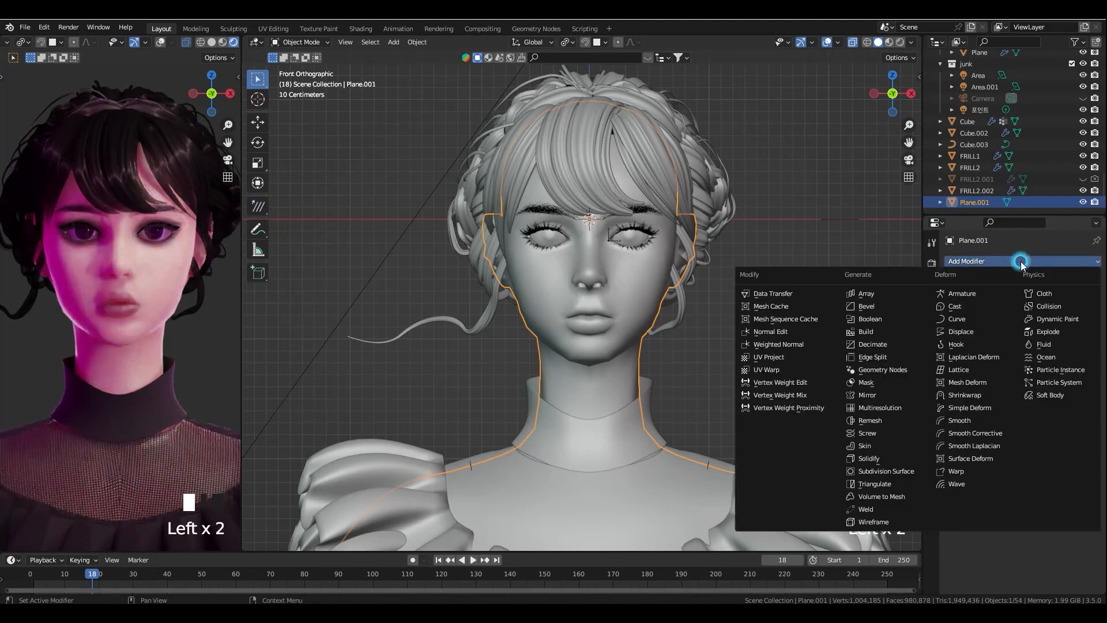
click(901, 465)
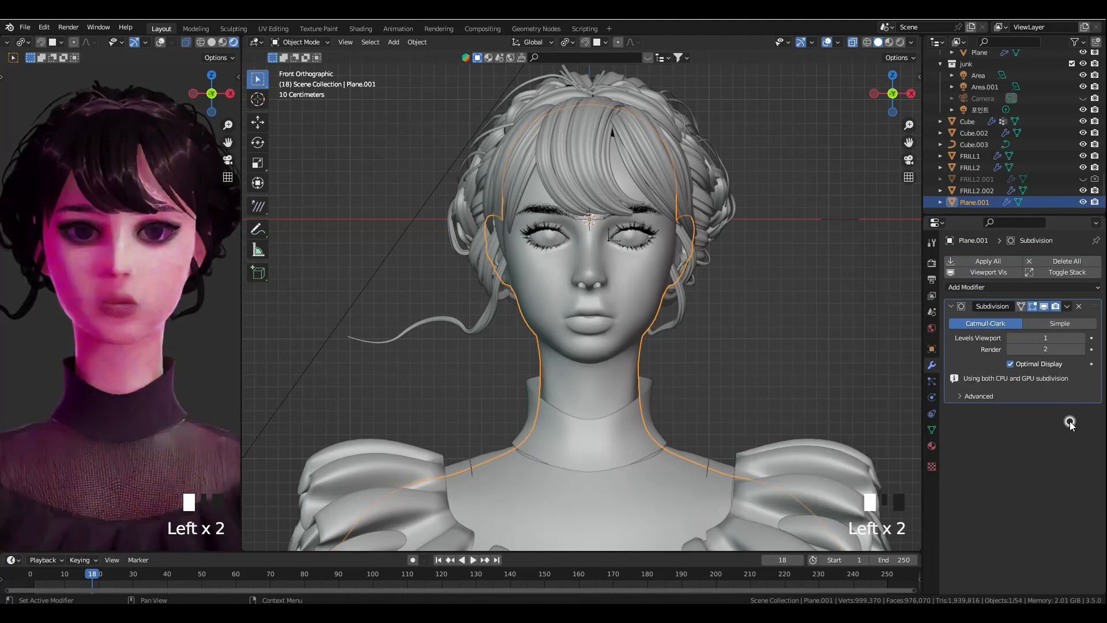
click(1082, 339)
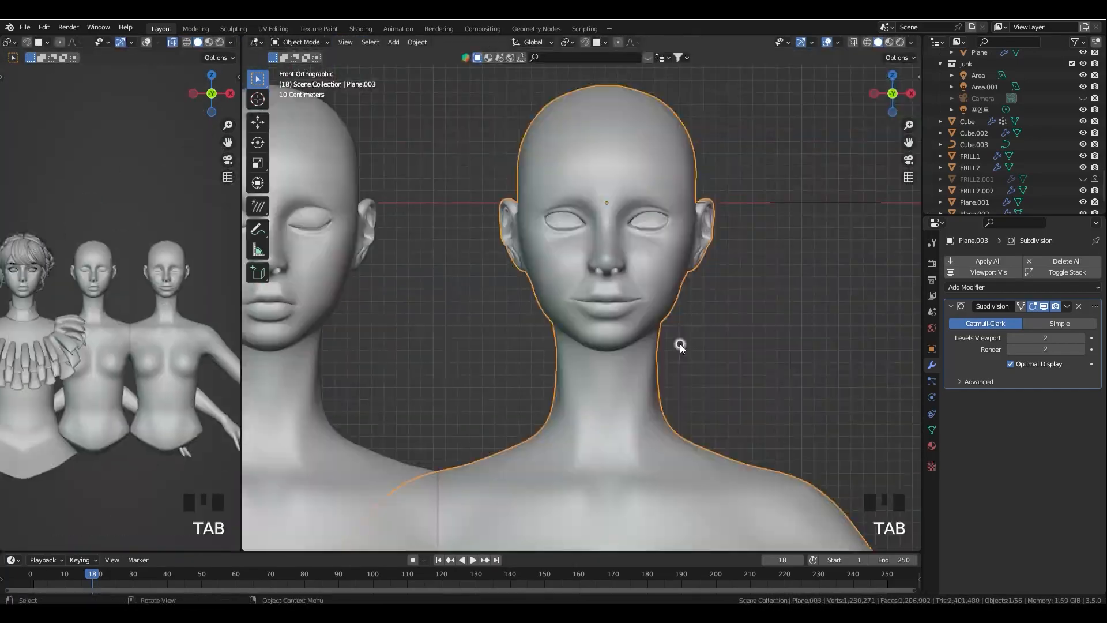
- Add the two bald head copies to Plane.001 as shape keys using Join as Shapes, with Plane.001 as the active object
click(680, 343)
shift+middle_drag(427, 338, 598, 329)
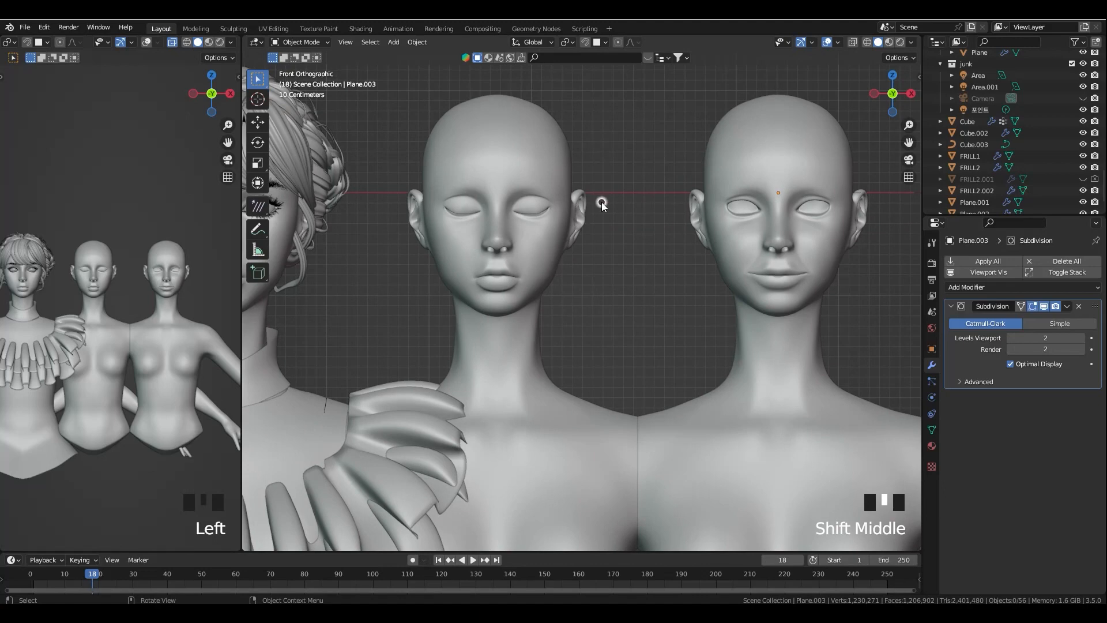
click(684, 314)
scroll(687, 317, down, 4)
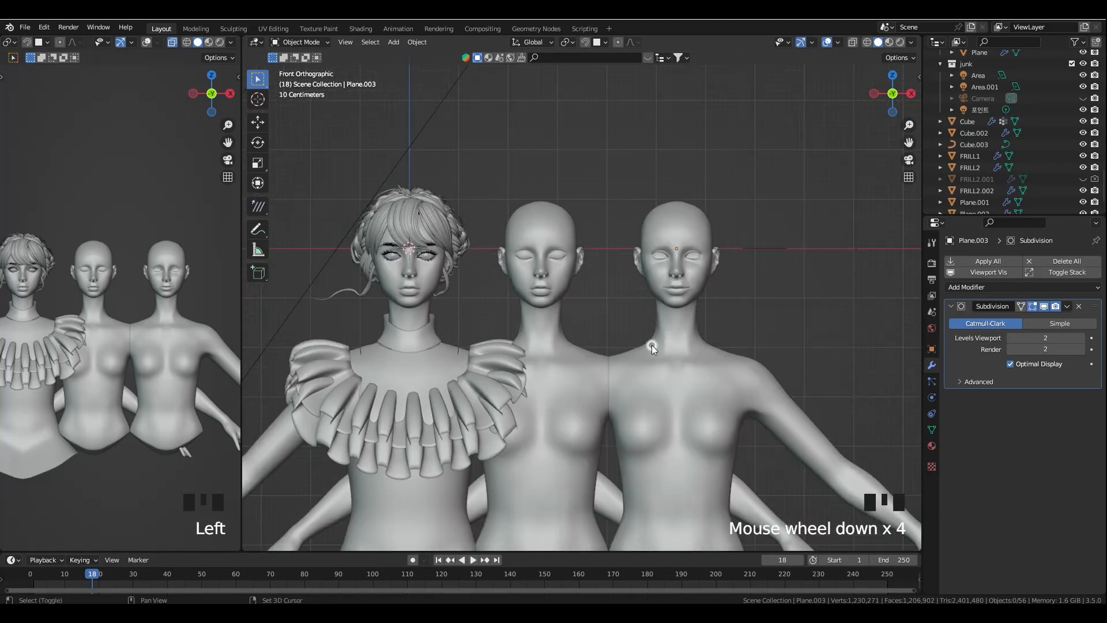
shift+middle_drag(650, 346, 646, 317)
scroll(482, 272, up, 2)
click(637, 240)
shift+click(848, 227)
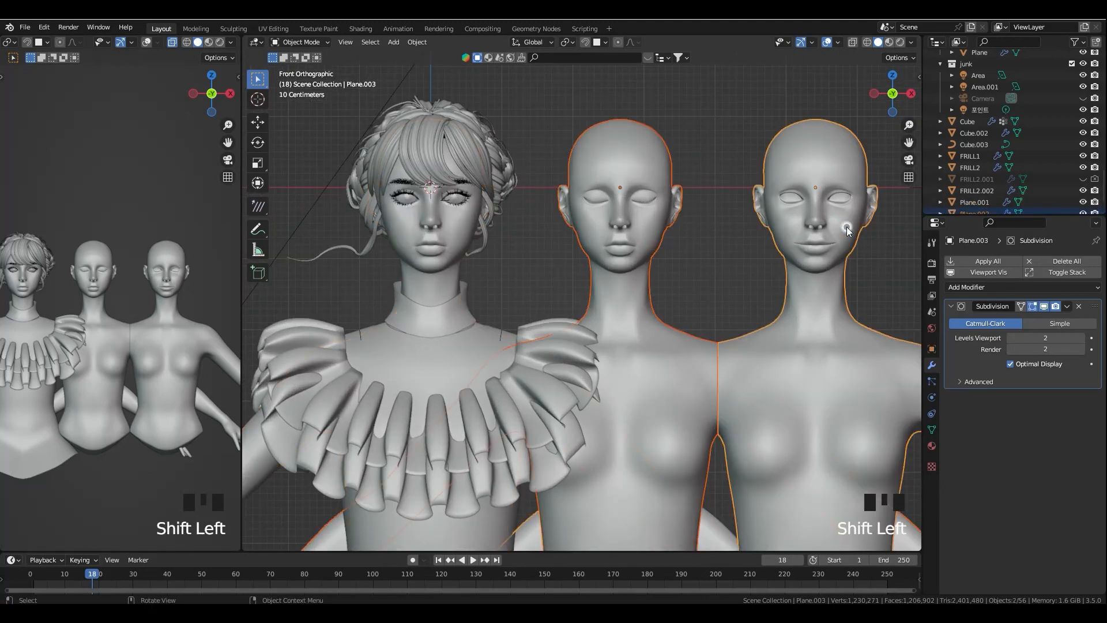
scroll(734, 279, down, 1)
shift+click(473, 254)
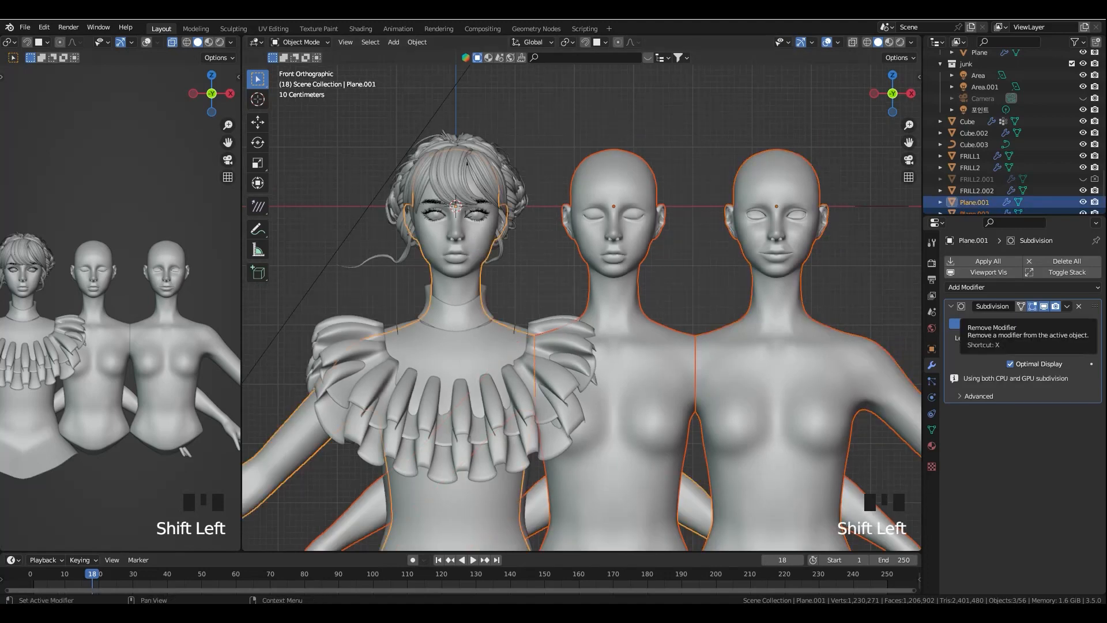
scroll(772, 353, down, 2)
key(alt+x)
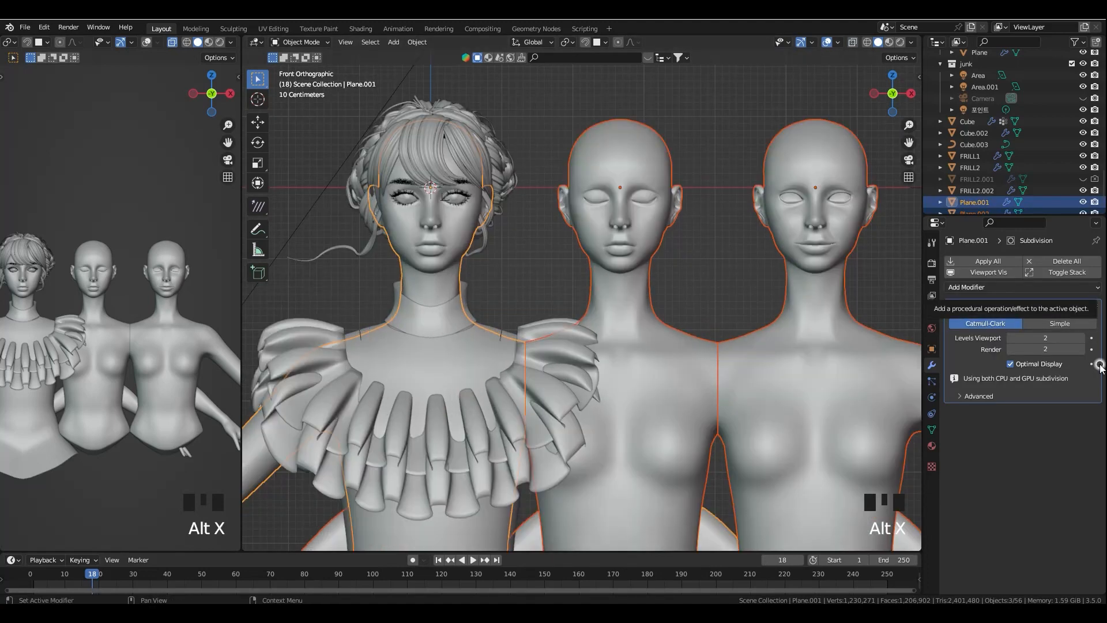
click(931, 429)
click(1091, 393)
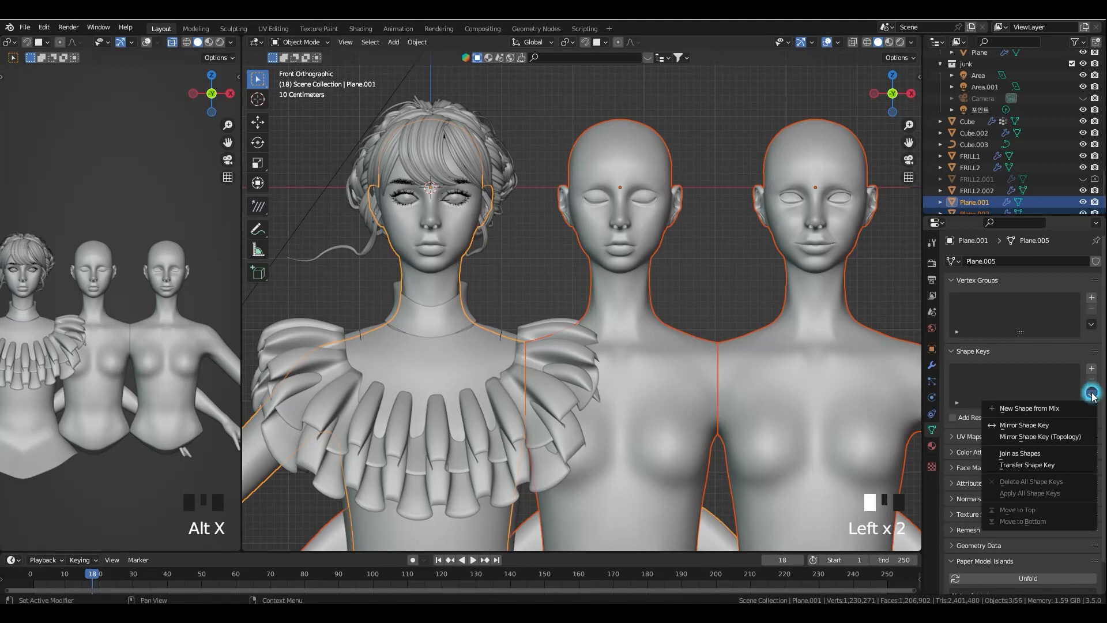
click(1026, 453)
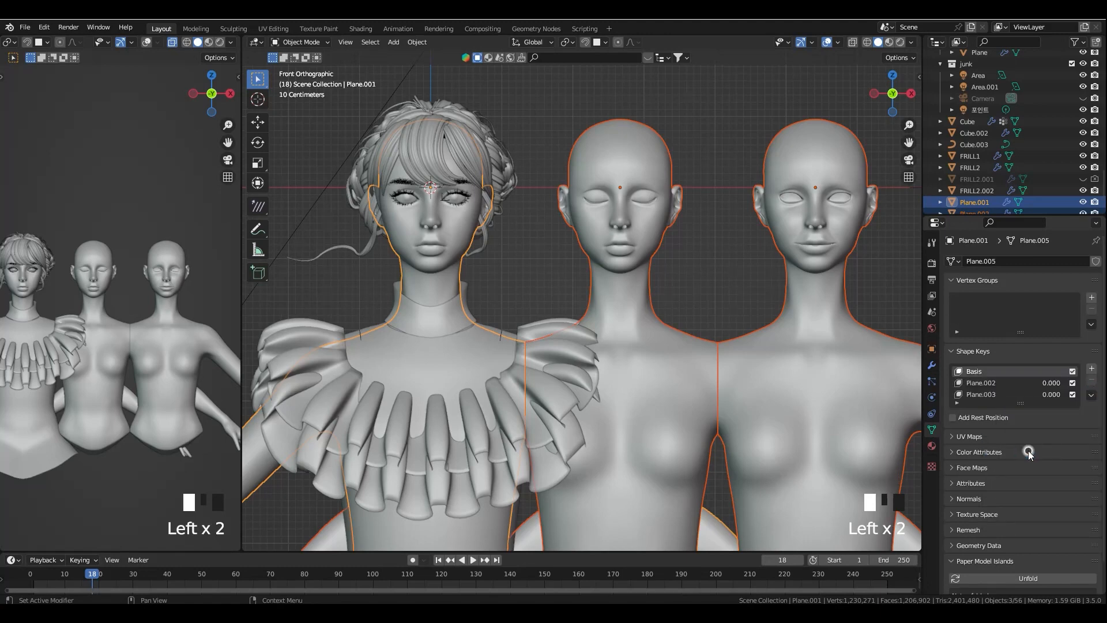
- Test the Plane.002 shape key by varying its value and compare Plane.001's face with the closed-eye copy
click(983, 384)
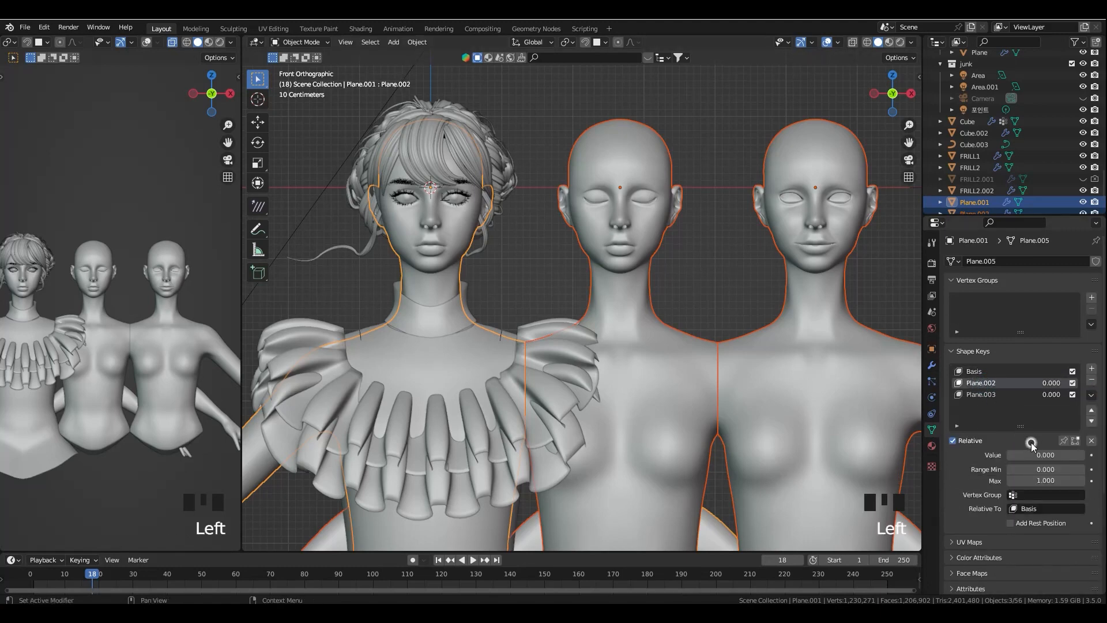
drag(1028, 456, 1084, 455)
drag(1045, 455, 1014, 454)
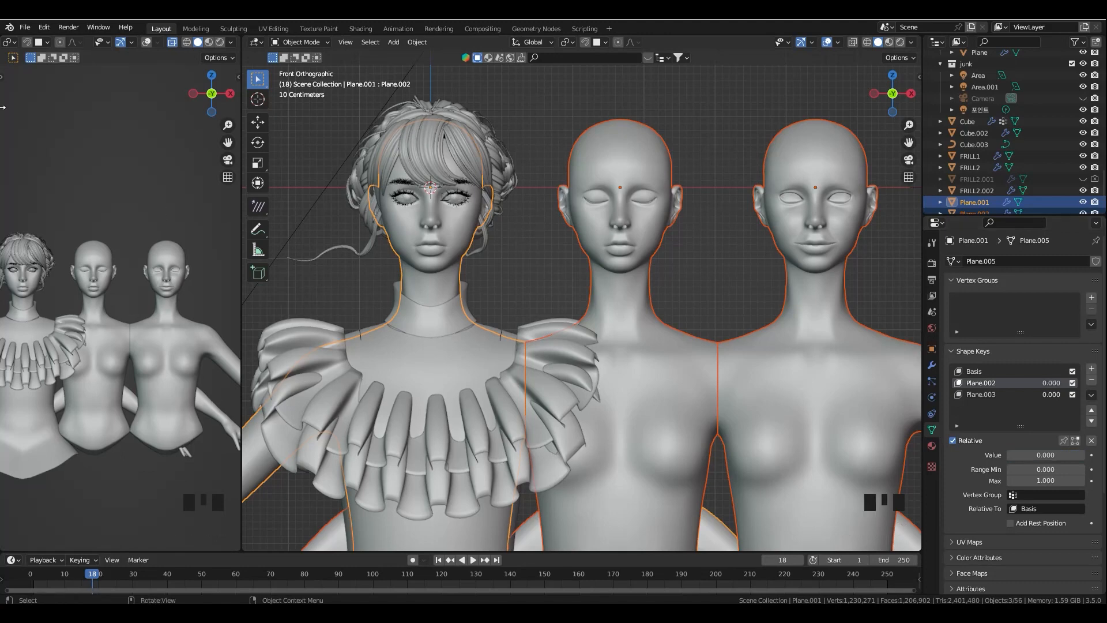
scroll(437, 229, up, 1)
shift+middle_drag(437, 229, 538, 247)
scroll(535, 245, up, 2)
scroll(486, 221, up, 1)
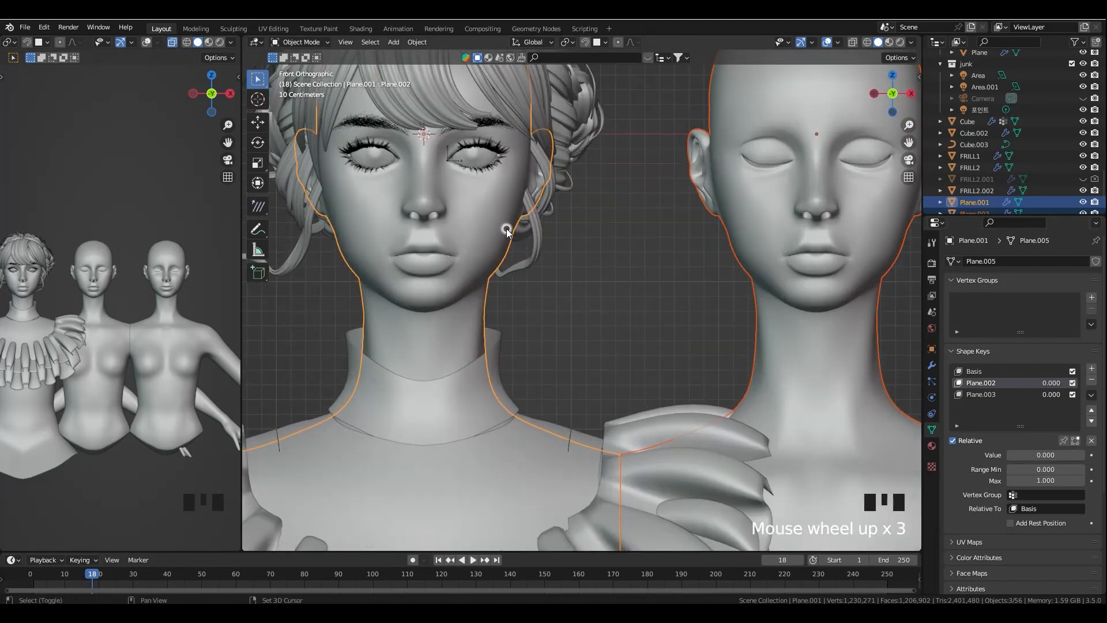
shift+middle_drag(486, 221, 623, 292)
drag(1010, 454, 1083, 455)
click(986, 397)
click(996, 384)
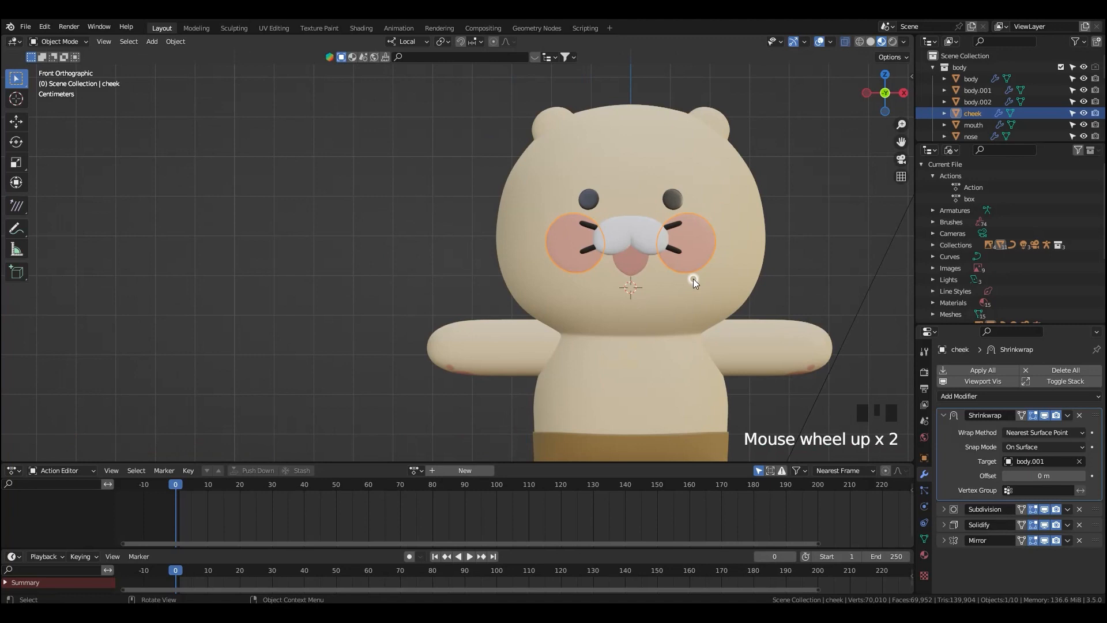
- Apply the Shrinkwrap, Solidify and Mirror modifiers on the bear's cheeks
middle_drag(693, 278, 594, 276)
click(1069, 419)
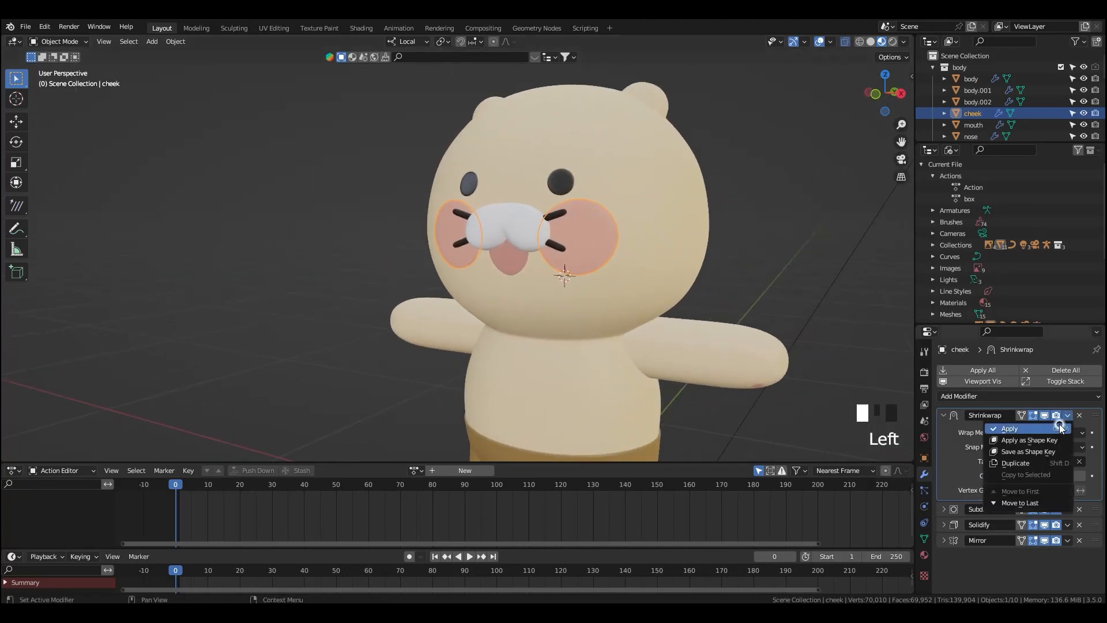
click(1060, 423)
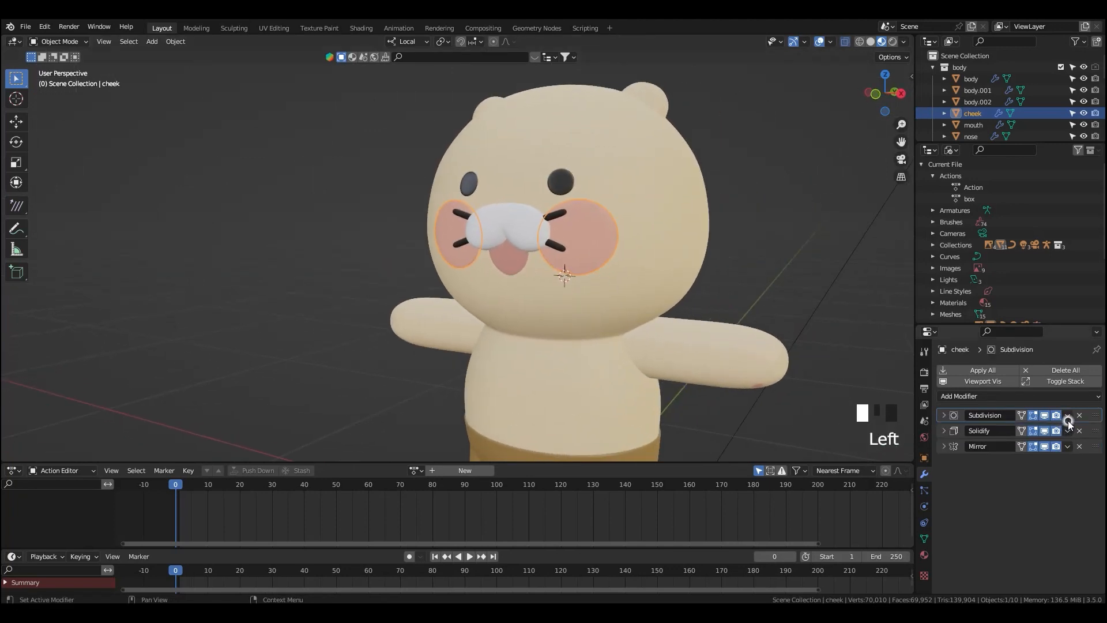
click(1067, 431)
click(1060, 444)
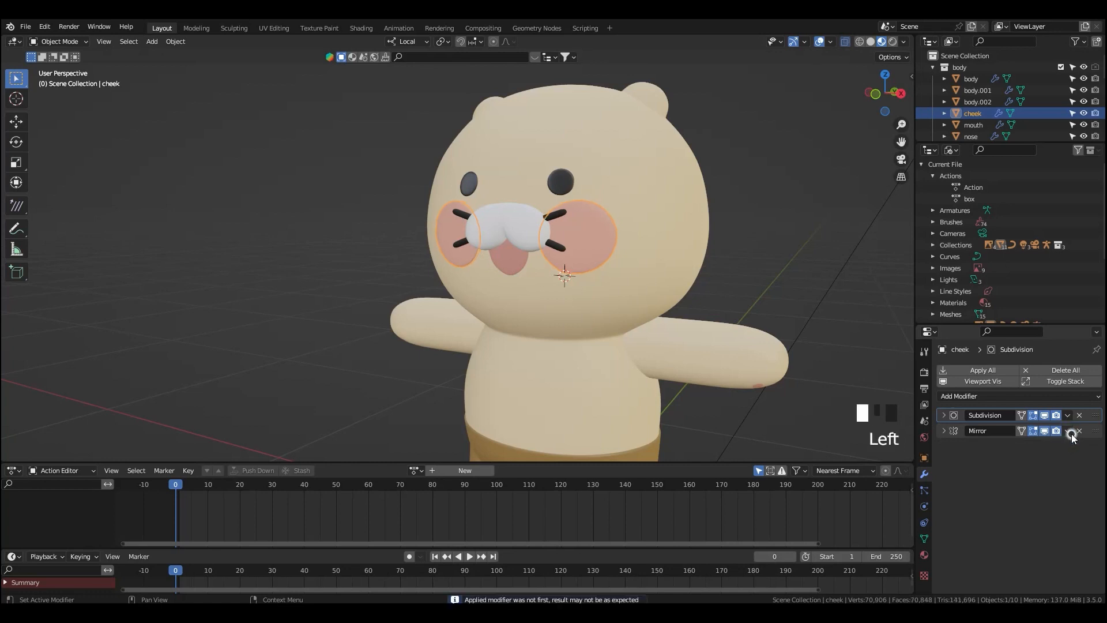
click(1068, 431)
click(1062, 444)
- Apply the Shrinkwrap, Mirror and Solidify modifiers on the bear's mouth
click(506, 263)
click(1068, 415)
click(1060, 428)
click(1067, 415)
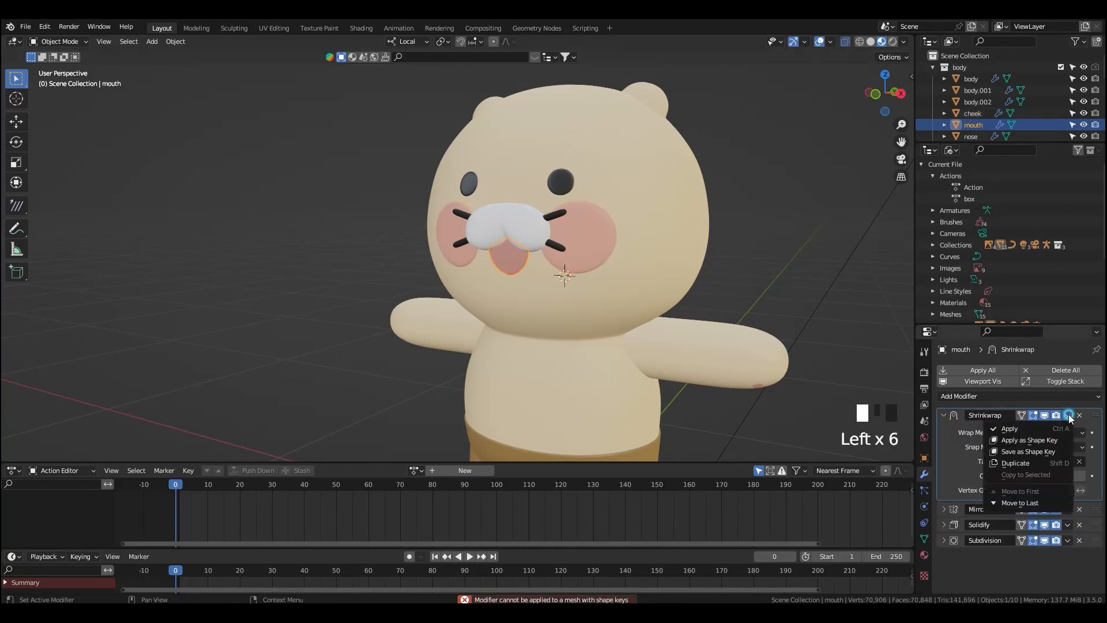
click(1000, 449)
click(1067, 415)
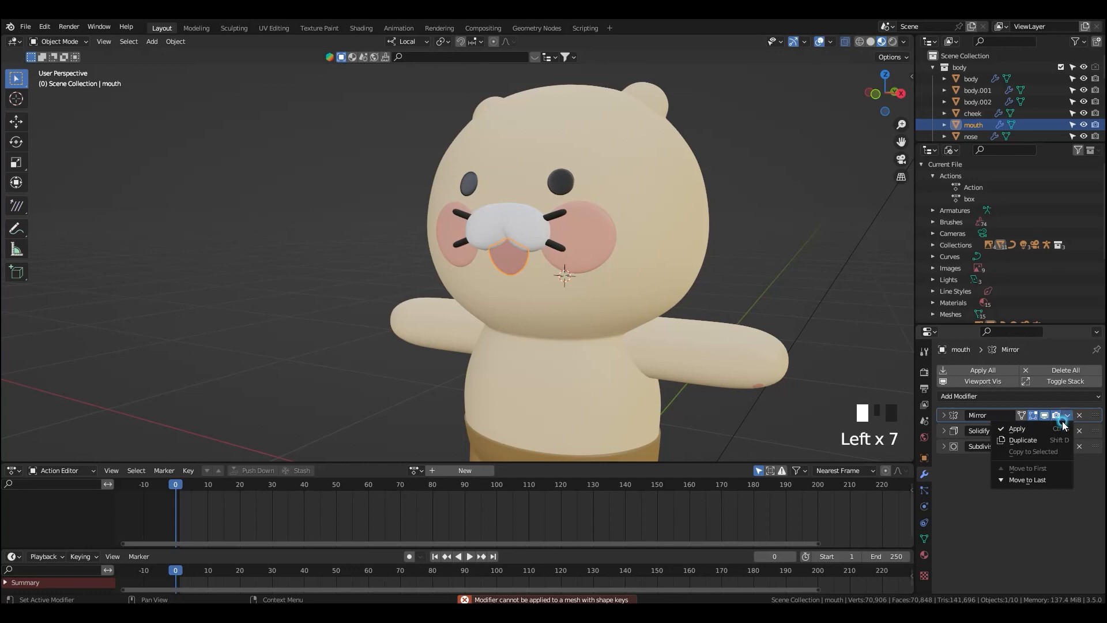
click(1059, 428)
click(1067, 415)
click(1061, 429)
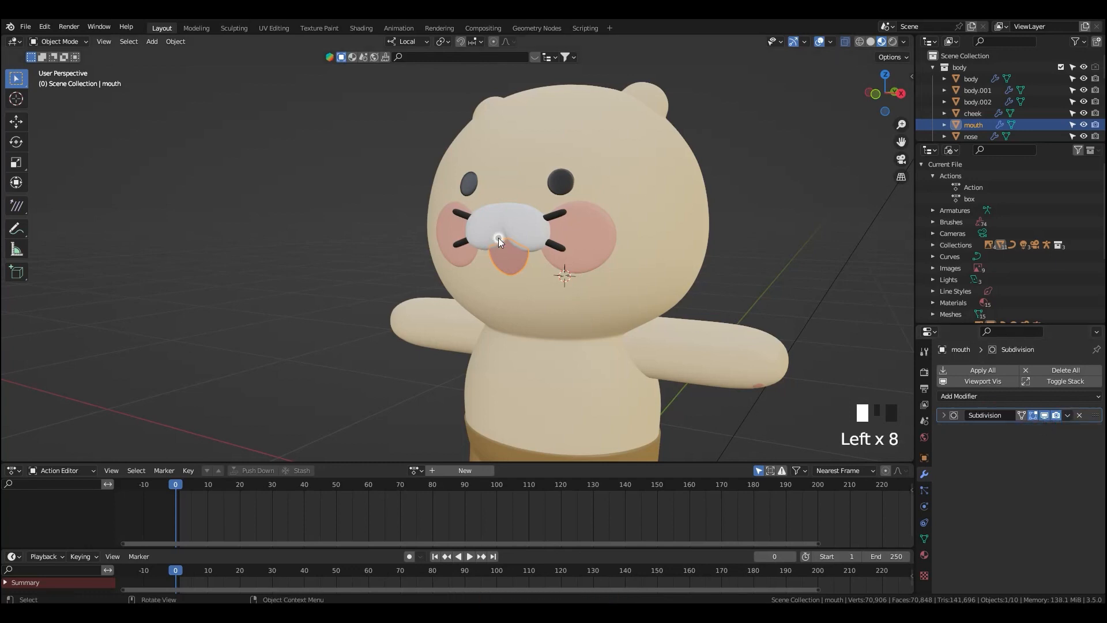
- Apply the Mirror modifier on the nose and on the upper and lower whiskers, nose.002 and nose.001
click(496, 226)
scroll(1076, 493, down, 1)
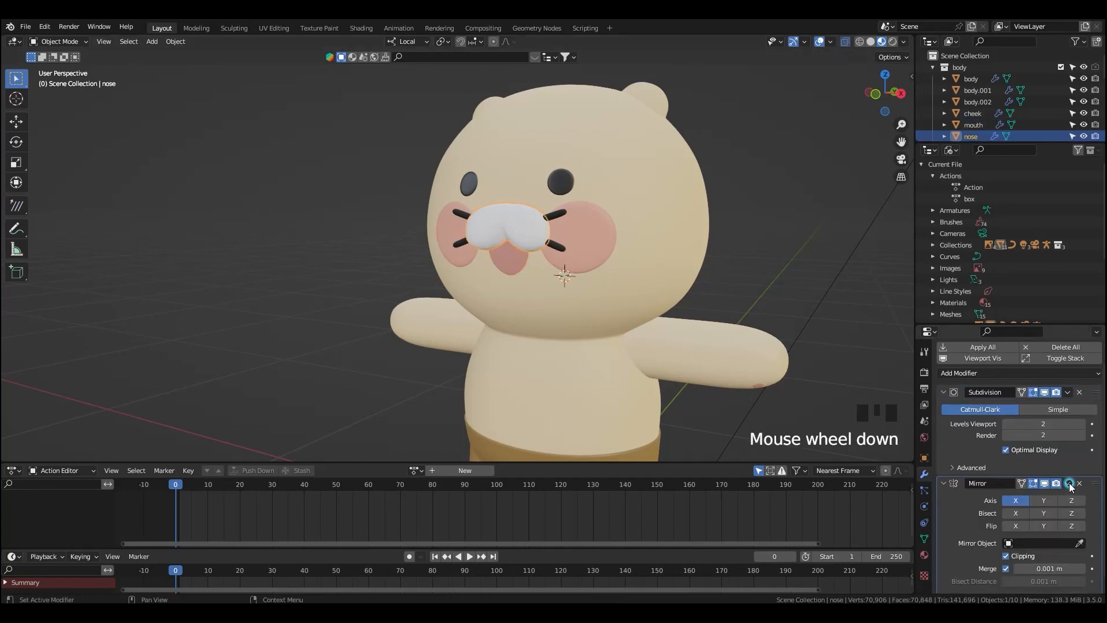
click(1068, 483)
click(1056, 494)
click(558, 217)
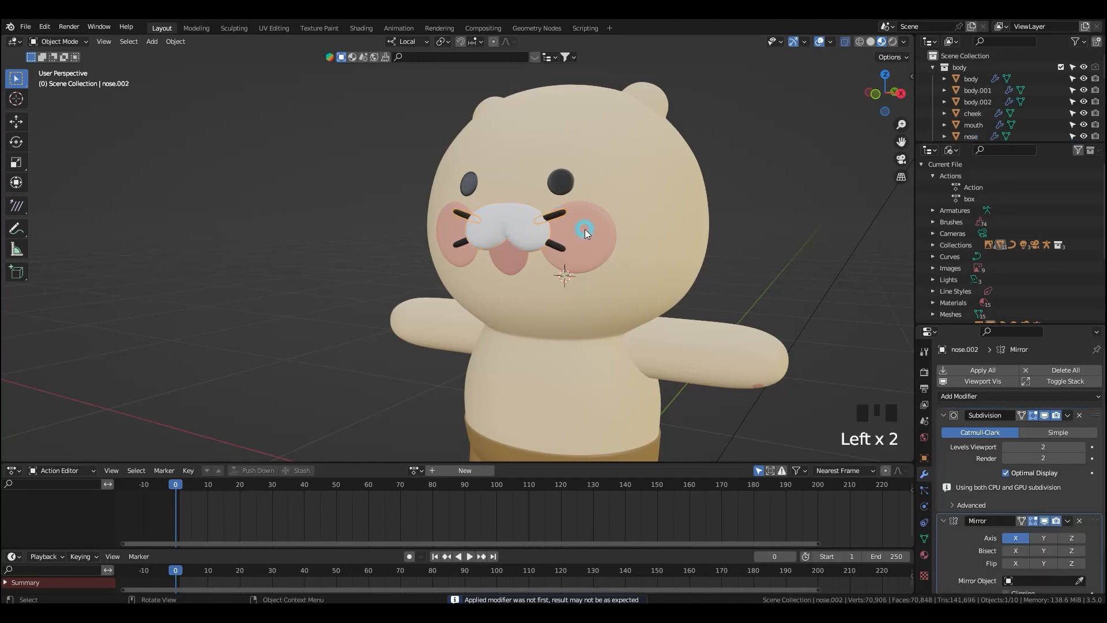
scroll(1063, 497, down, 2)
click(1067, 496)
click(1056, 510)
click(557, 242)
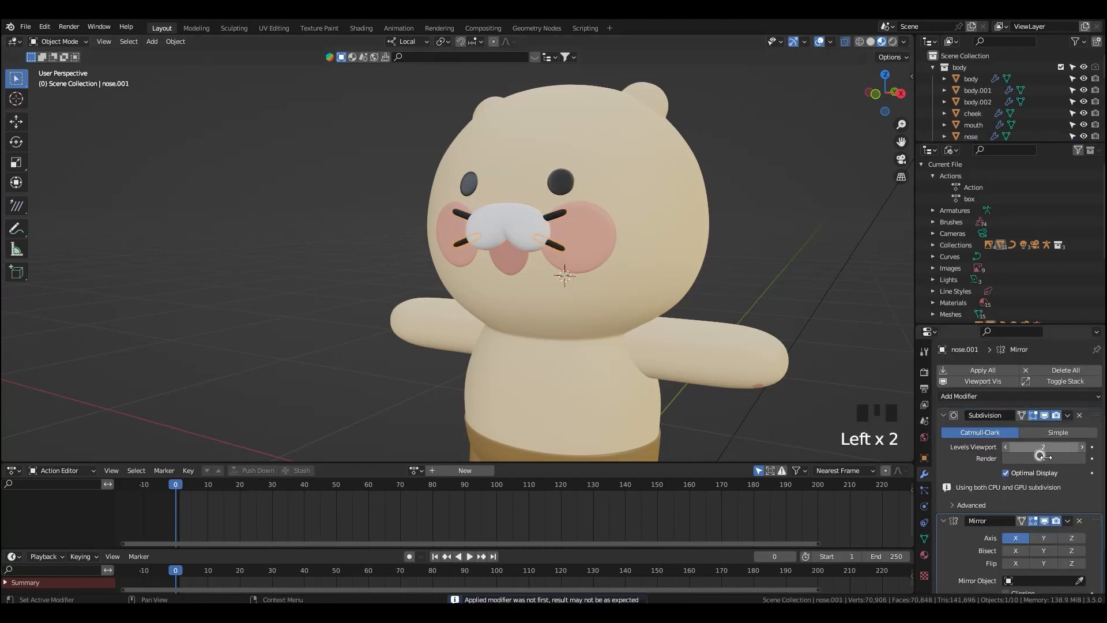
click(1071, 530)
click(1056, 541)
scroll(1054, 523, down, 3)
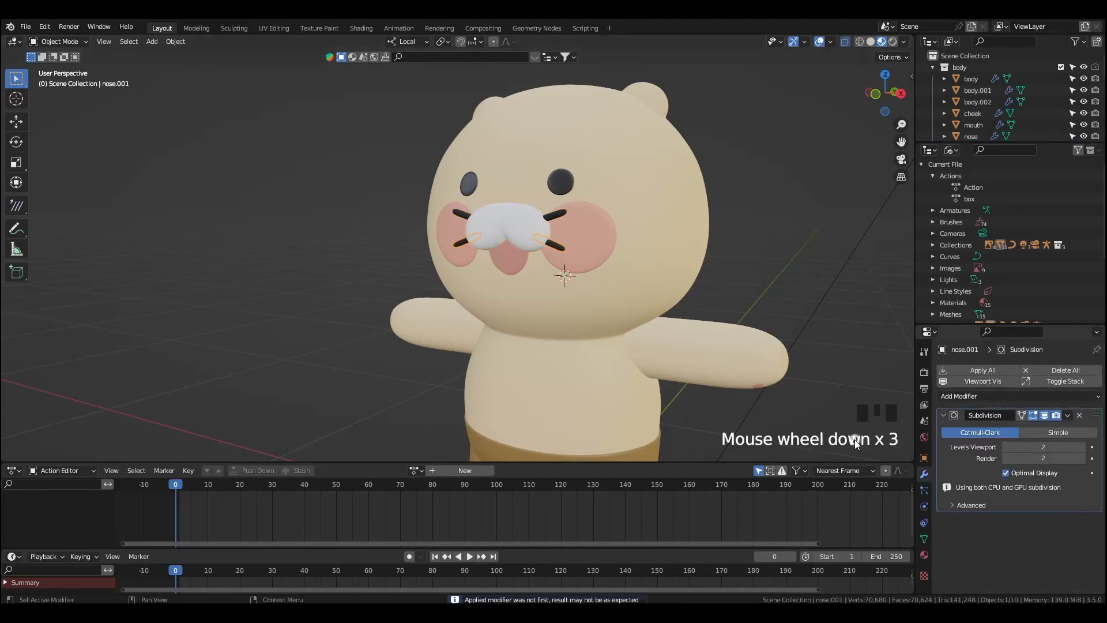
- Examine the modifiers remaining on the bear's nose, eye and mouth
click(526, 237)
click(564, 181)
click(962, 450)
middle_drag(537, 304, 577, 307)
key(grave)
scroll(572, 286, up, 2)
shift+middle_drag(655, 308, 590, 288)
click(555, 250)
scroll(590, 288, up, 2)
click(599, 300)
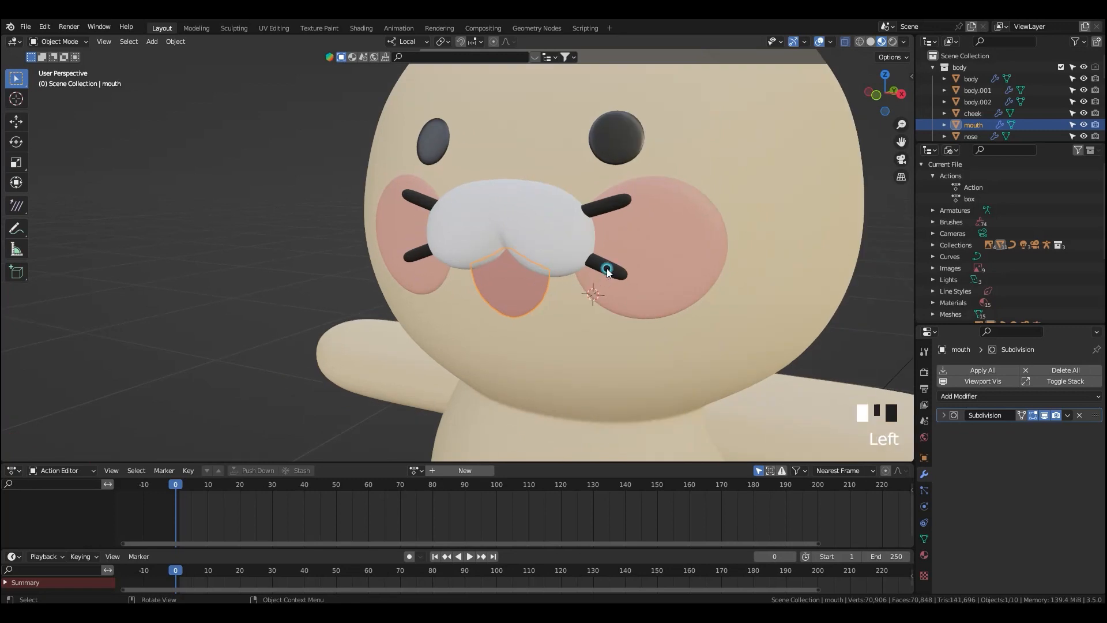
- Join the upper and lower whiskers to the nose, with the nose as the active object
click(536, 223)
click(611, 209)
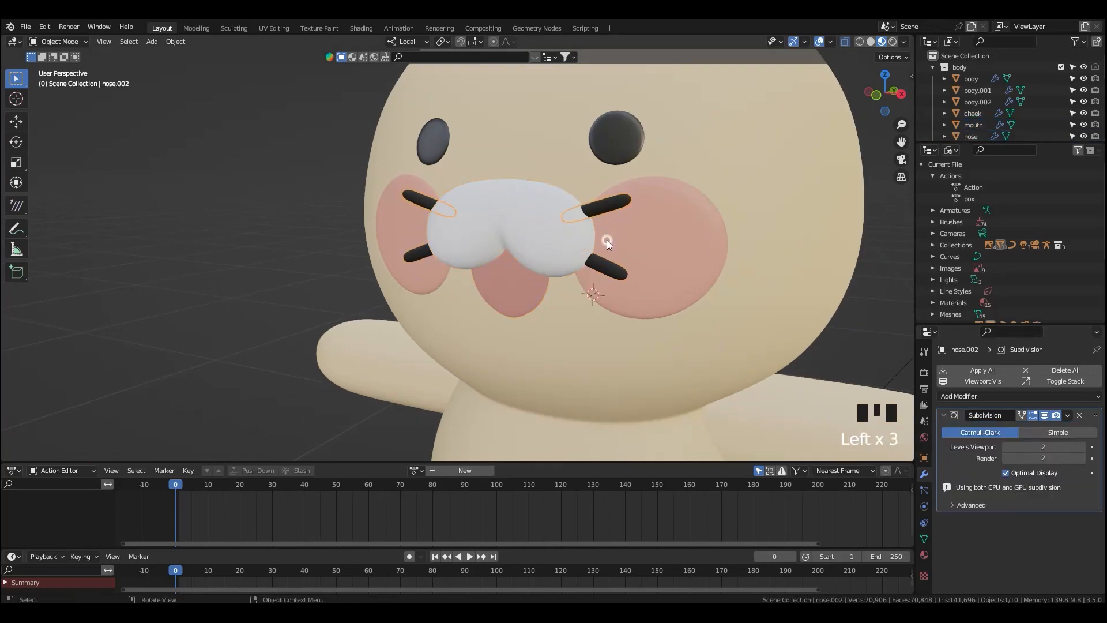
shift+click(523, 229)
shift+click(523, 227)
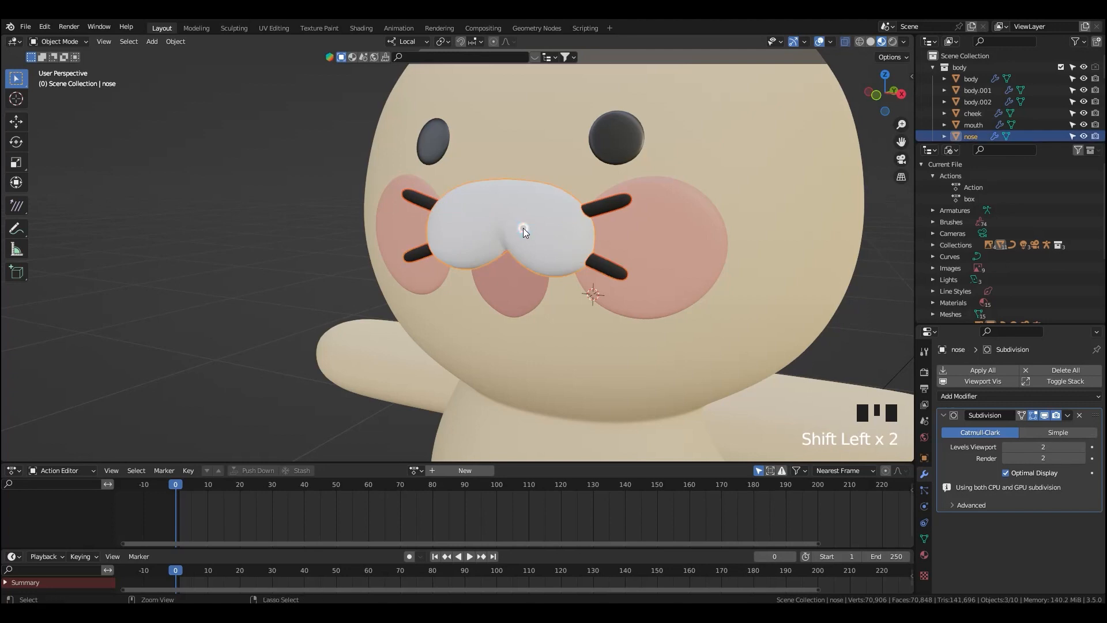
key(ctrl+j)
- Lower the cheeks' Subdivision viewport level and set the mouth's Subdivision viewport level to 2
click(689, 264)
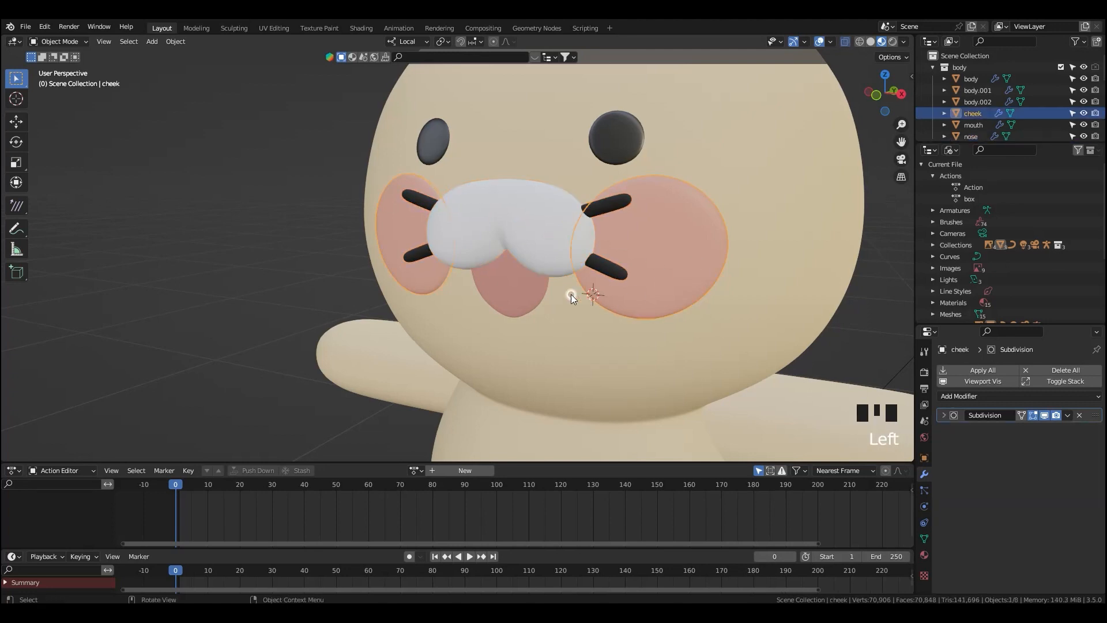
click(945, 418)
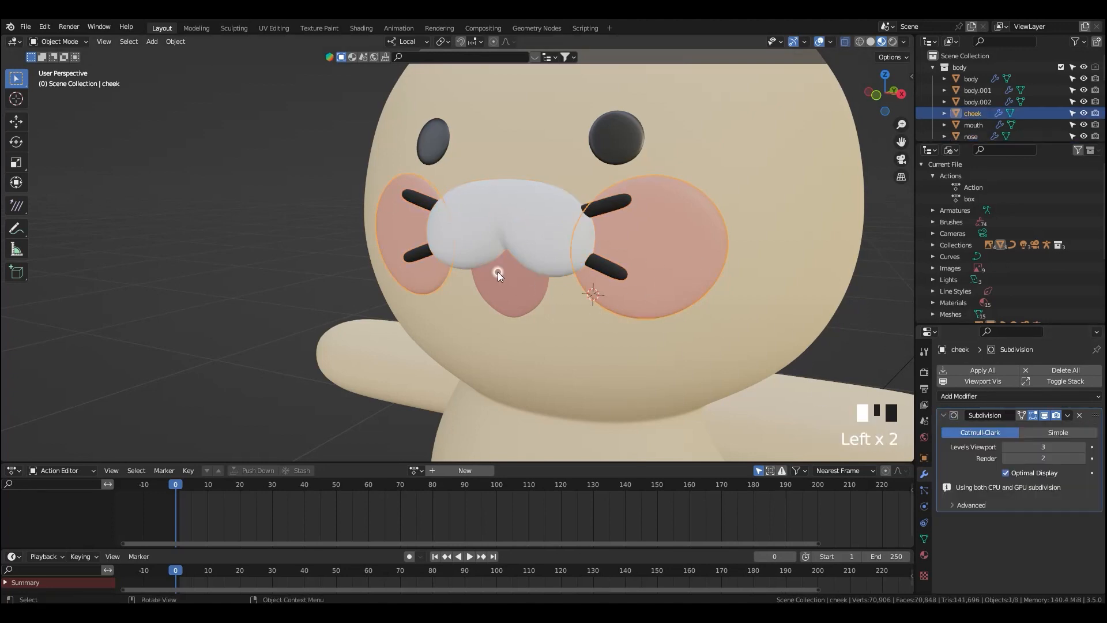
click(840, 416)
click(499, 307)
click(944, 415)
drag(1008, 449, 1014, 449)
click(1009, 447)
- Join the cheeks to the mouth and the result to the nose, and return to front view
middle_drag(582, 329, 611, 332)
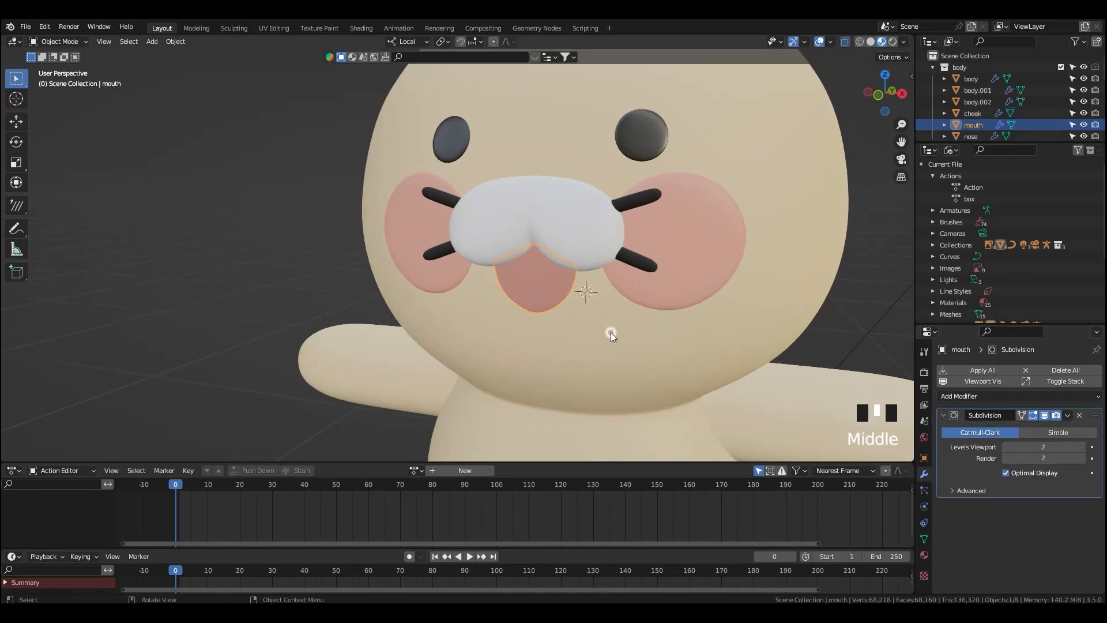
shift+click(680, 282)
shift+click(548, 291)
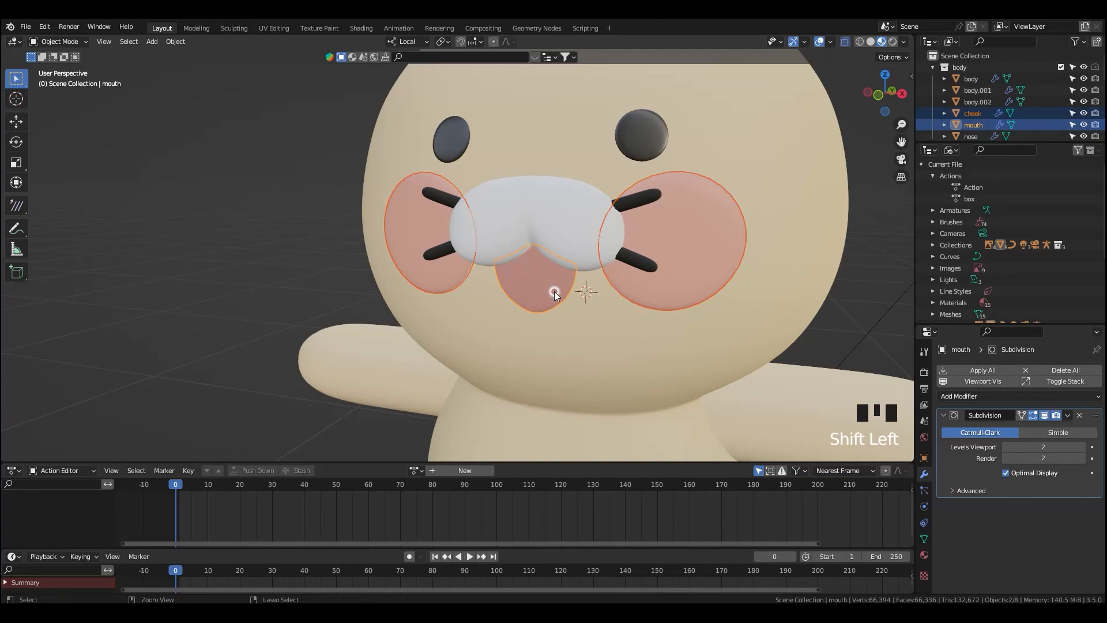
key(ctrl+j)
shift+click(554, 228)
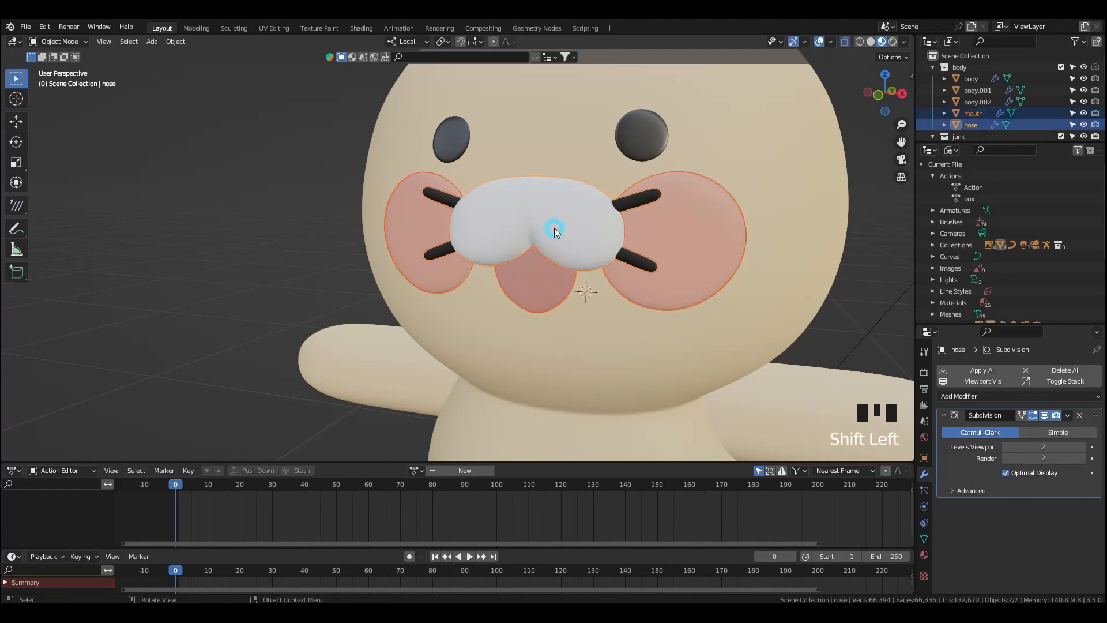
key(ctrl+j)
middle_drag(571, 248, 642, 327)
key(grave)
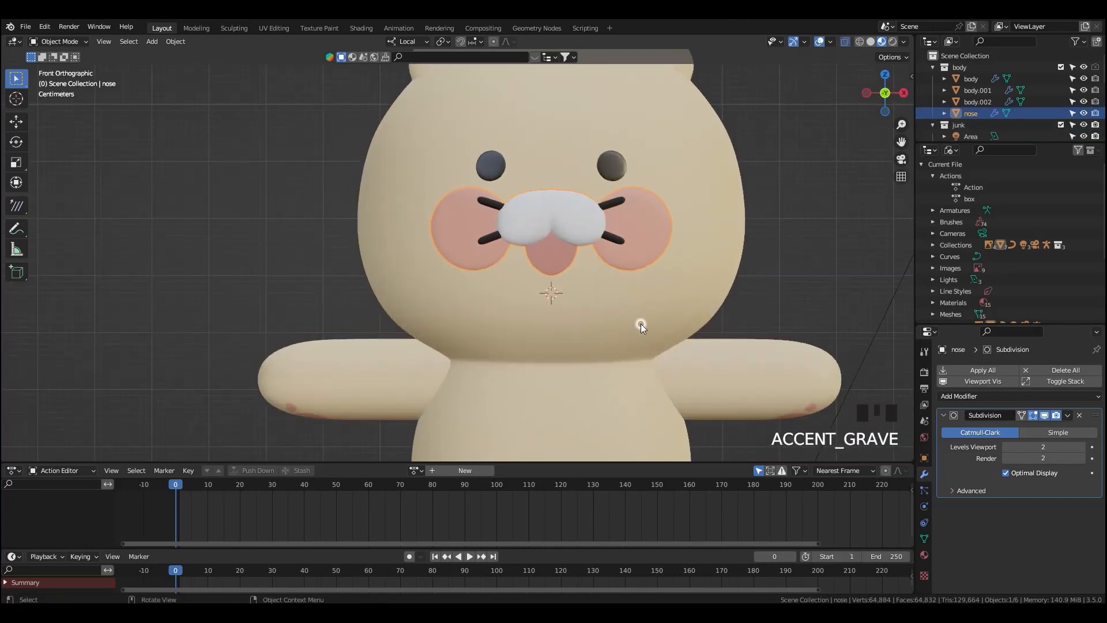
scroll(590, 280, down, 2)
key(g)
right_click(550, 259)
scroll(611, 271, up, 1)
shift+middle_drag(623, 265, 645, 296)
- Move the eyes' Circle object into the body collection and rename it eye.1
click(570, 228)
scroll(580, 292, down, 1)
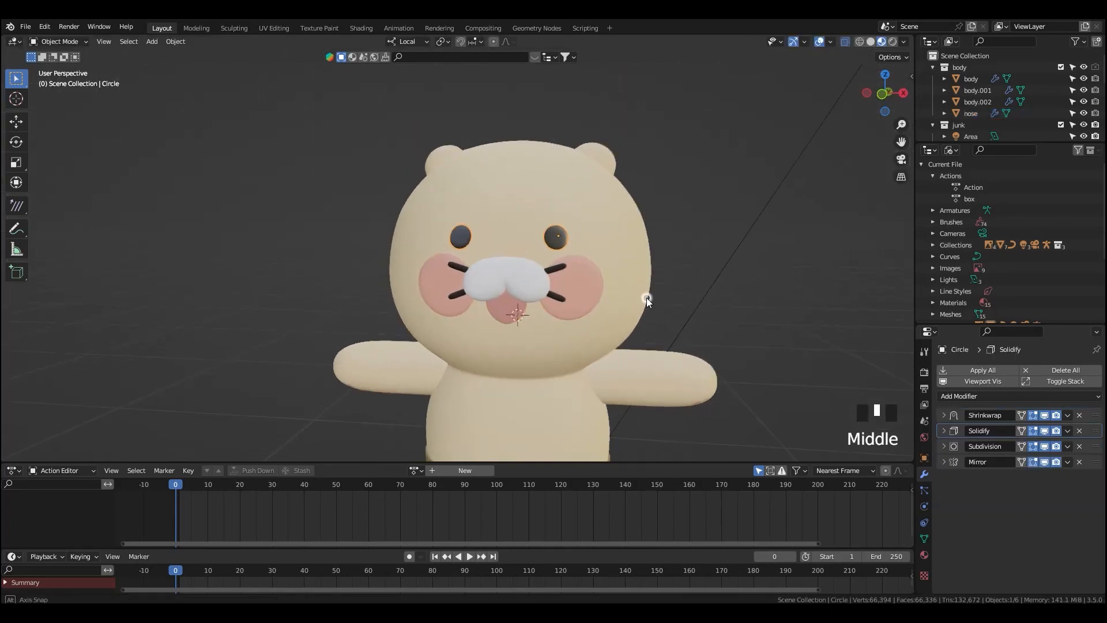
click(910, 140)
drag(912, 140, 919, 151)
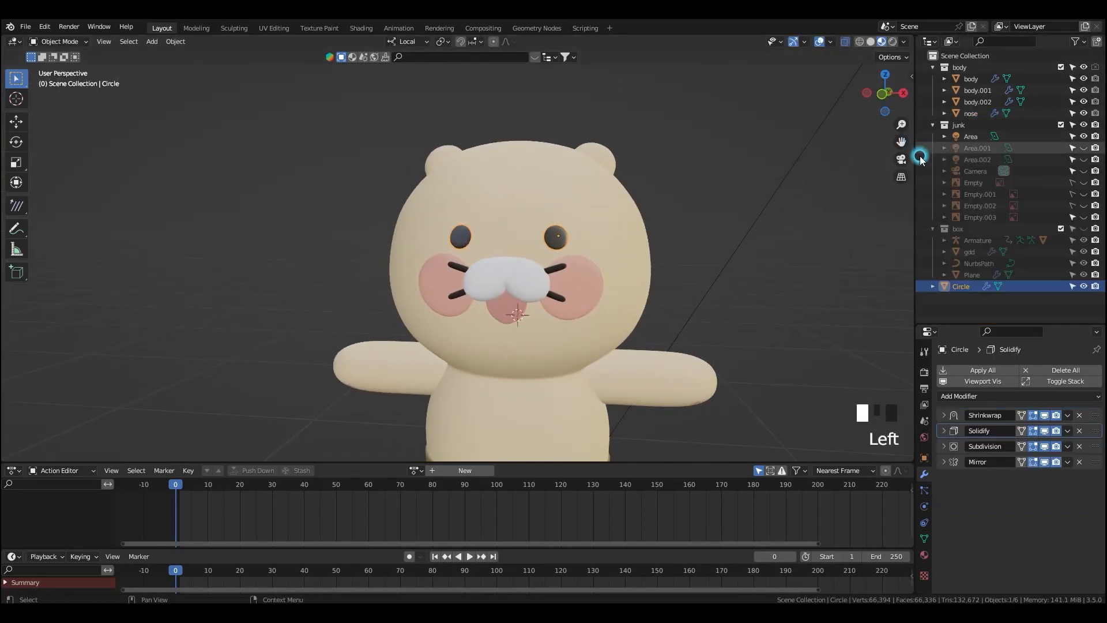
scroll(995, 207, up, 2)
click(967, 71)
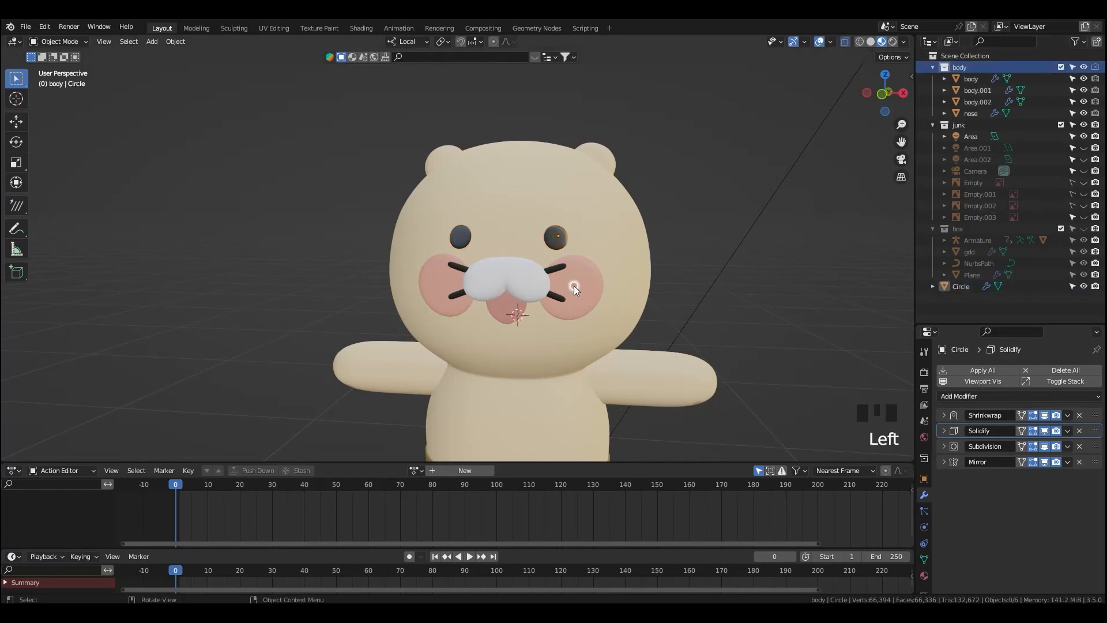
middle_drag(570, 285, 553, 242)
scroll(577, 259, up, 1)
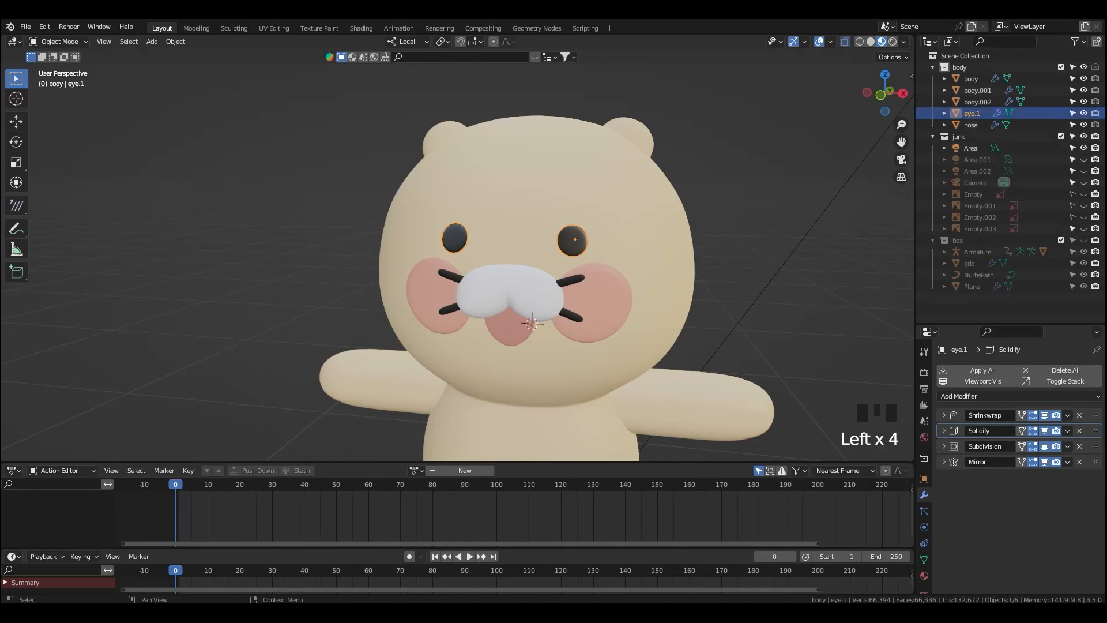
- Rename the joined nose, mouth and cheeks object as face
middle_drag(634, 230, 637, 279)
scroll(657, 218, up, 2)
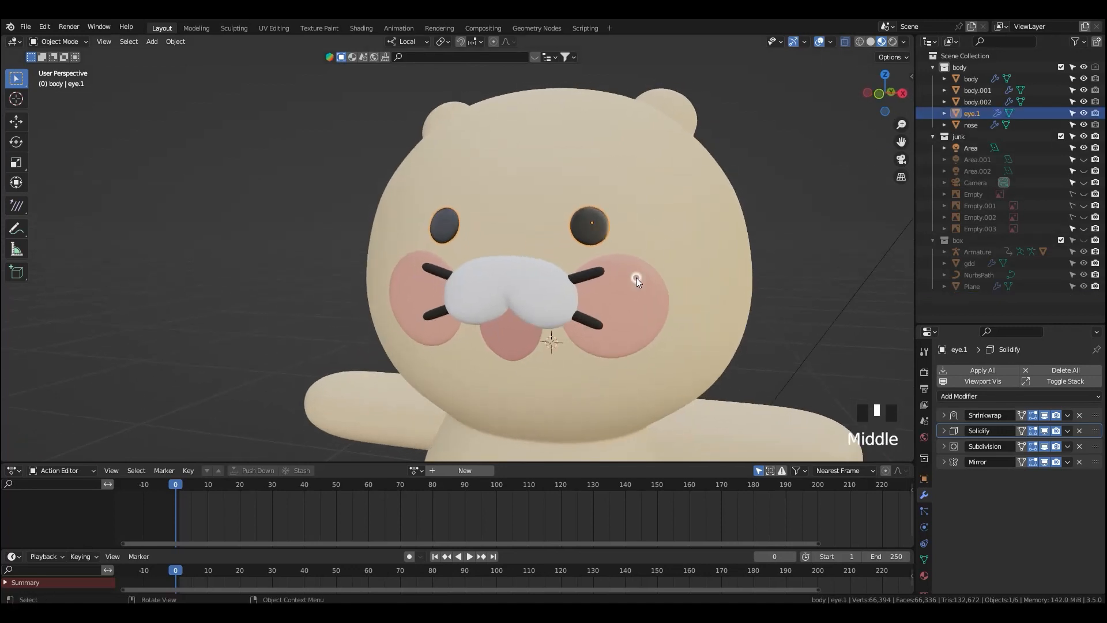
click(627, 285)
double_click(968, 124)
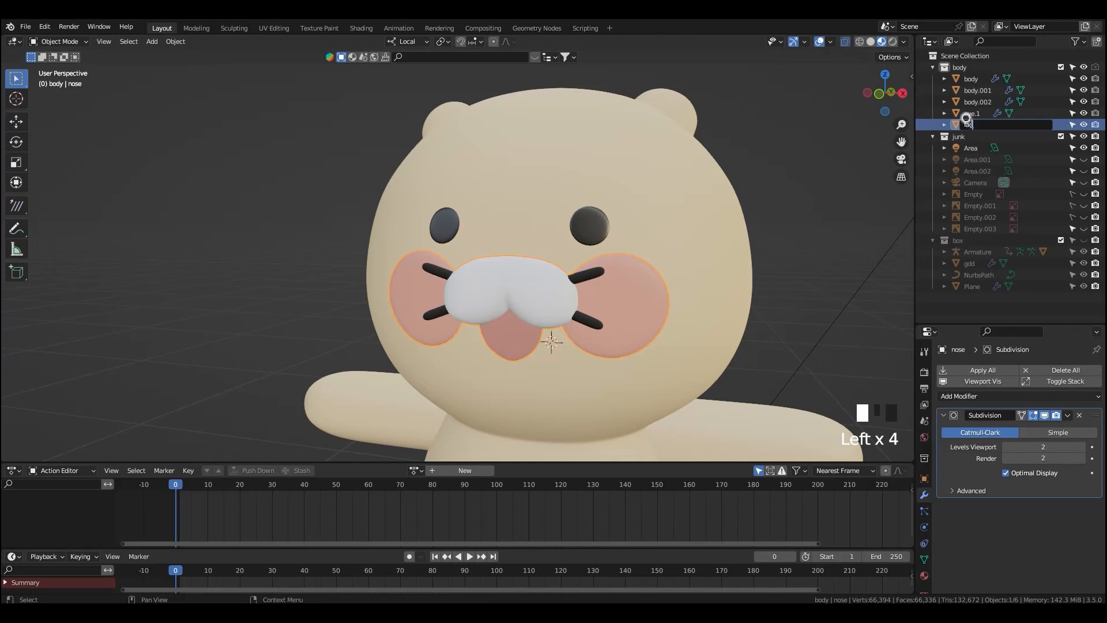
key(Return)
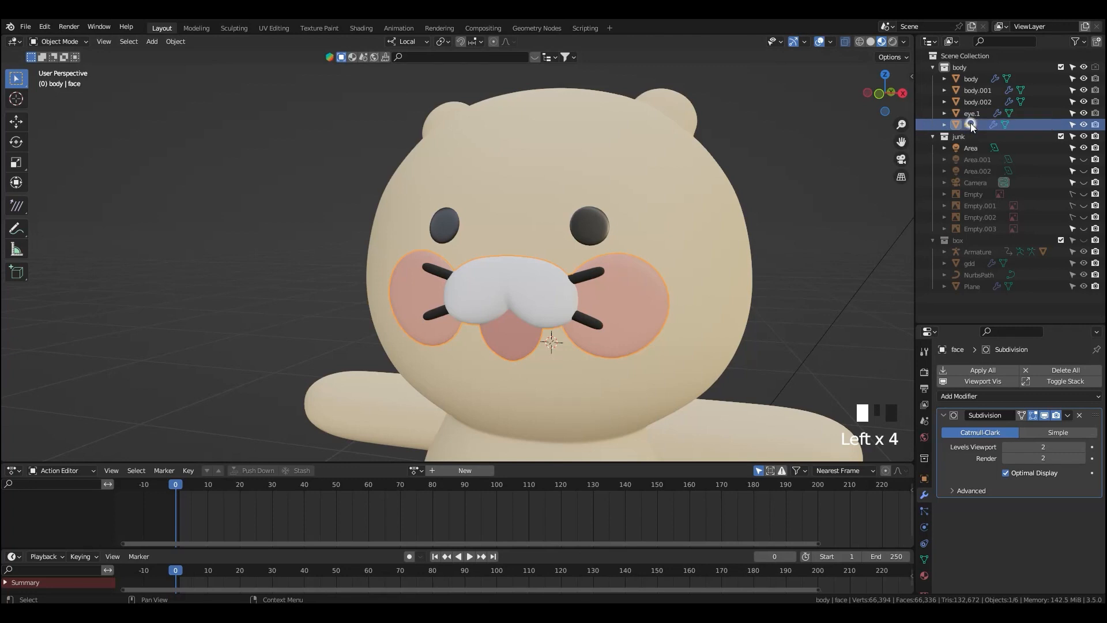
- Apply the Mirror modifier on eye.1
click(972, 113)
middle_drag(576, 277, 595, 245)
key(g)
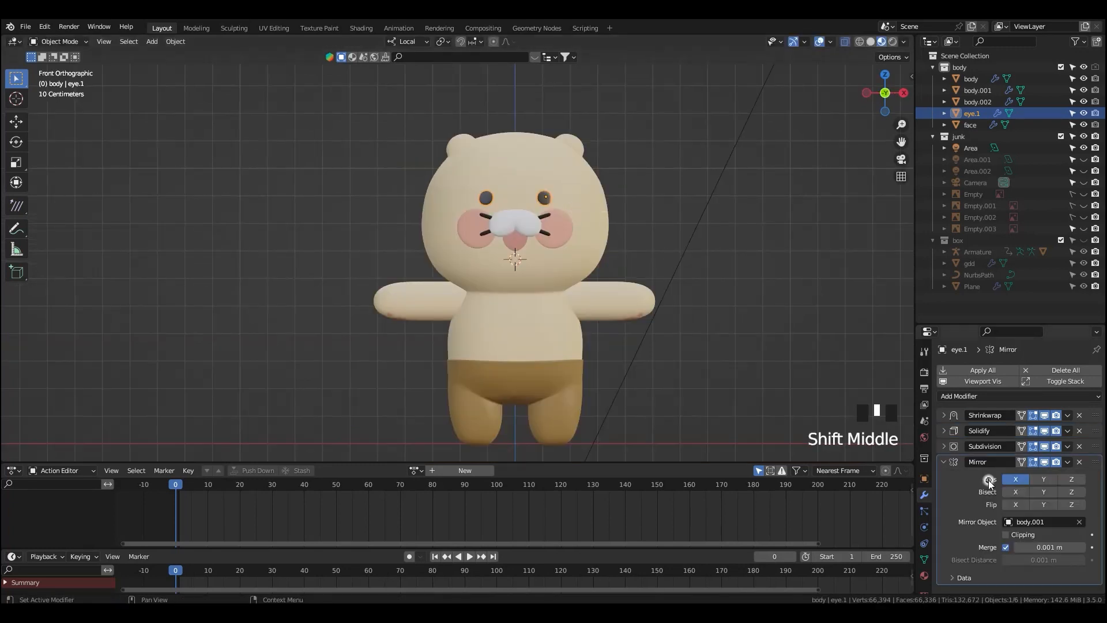
click(1068, 463)
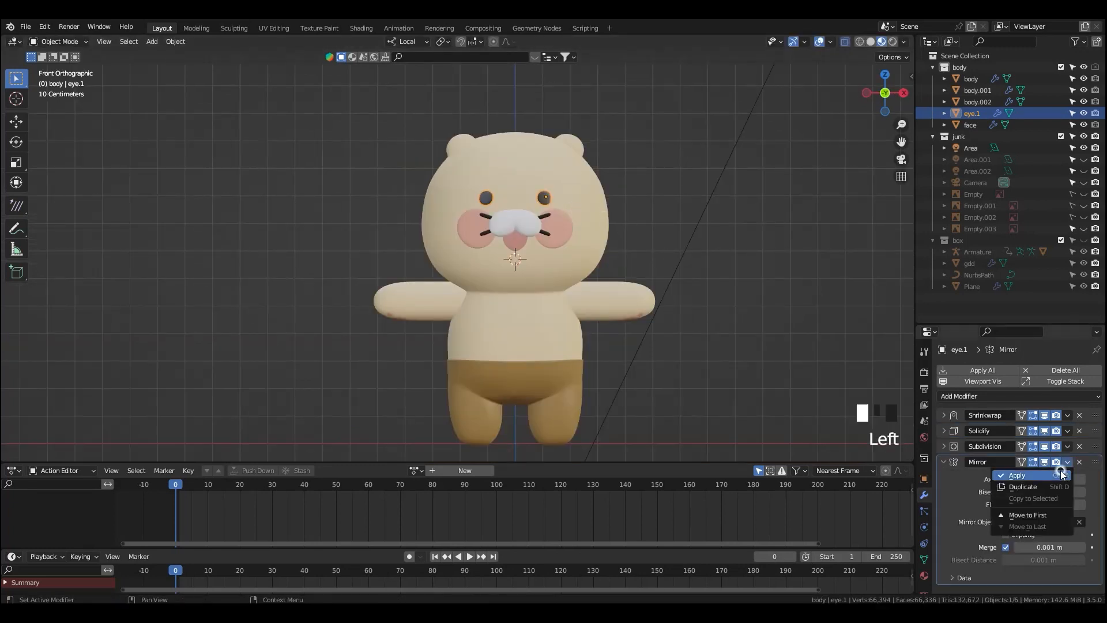
click(1032, 482)
- Duplicate eye.1 in place and turn off viewport display of the duplicate's Shrinkwrap modifier
middle_drag(642, 286, 669, 241)
key(shift+d)
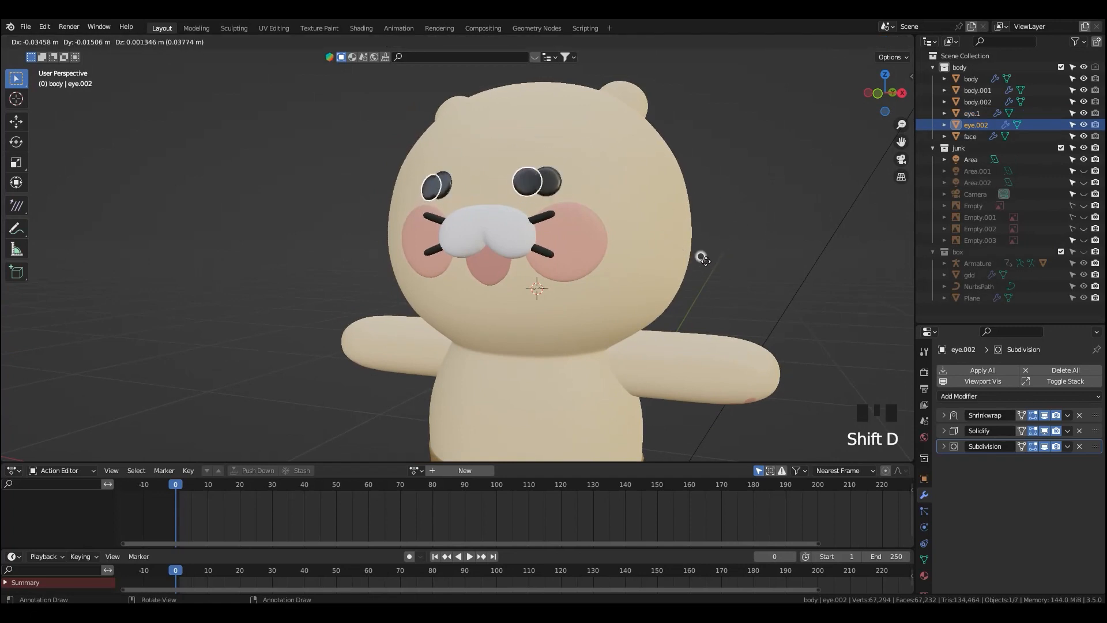
right_click(718, 260)
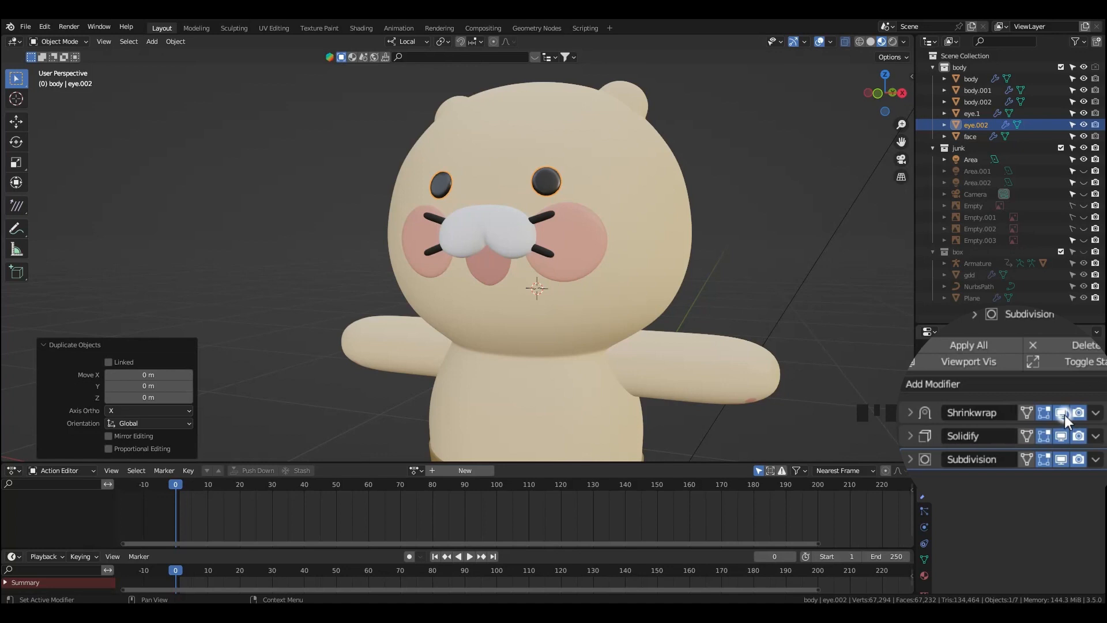
click(1062, 413)
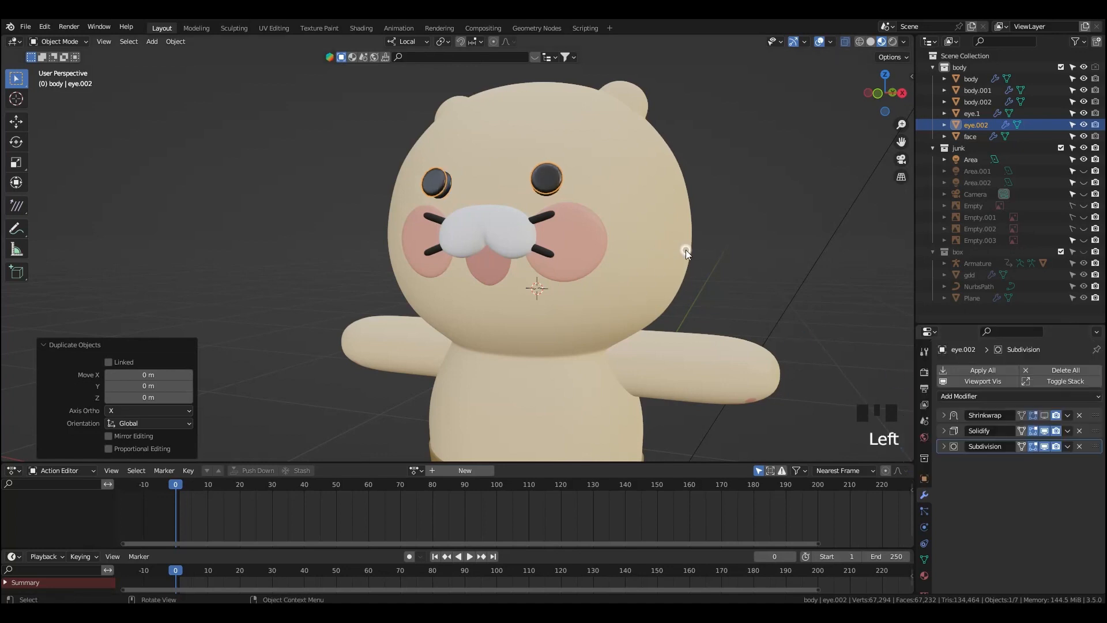
- Move the duplicated eyes about -0.6 m along the local X axis, beside the head, and check them from above
middle_drag(685, 247, 737, 289)
key(g)
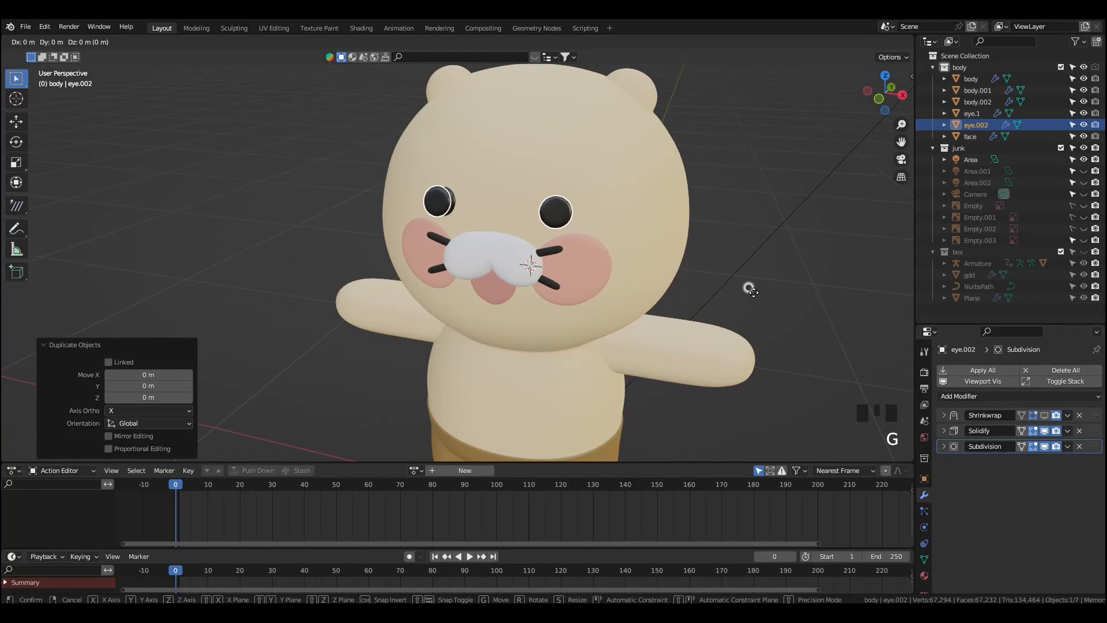
key(x)
key(x)
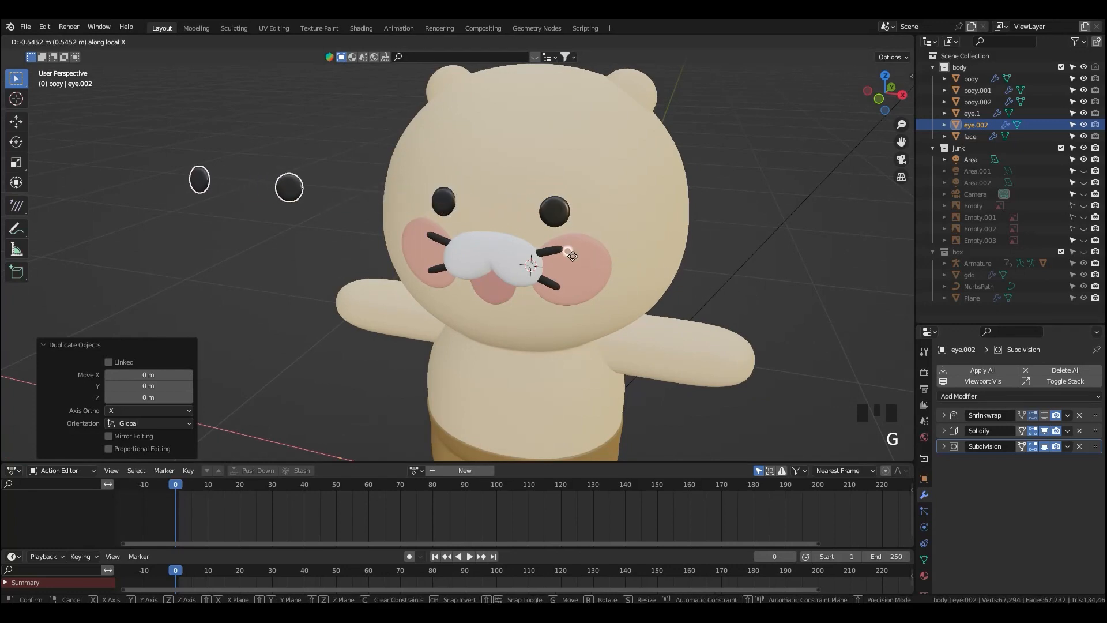
click(673, 286)
key(grave)
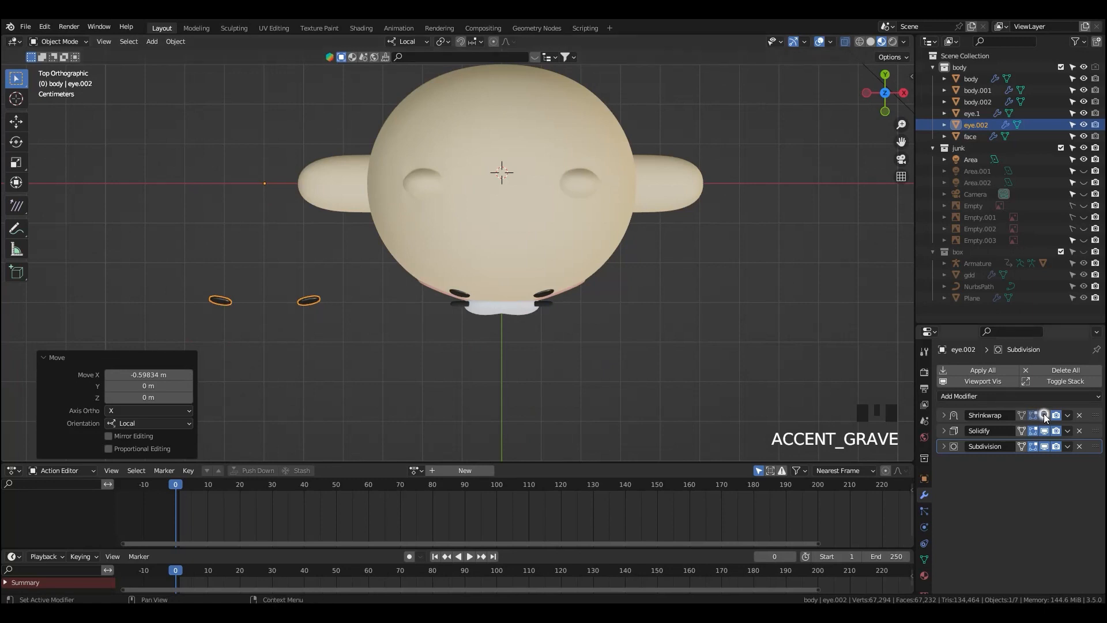
middle_drag(603, 302, 529, 242)
- Make two more in-place duplicates of the eyes on the bear's face
click(531, 245)
click(532, 245)
middle_drag(647, 265, 704, 249)
key(shift+d)
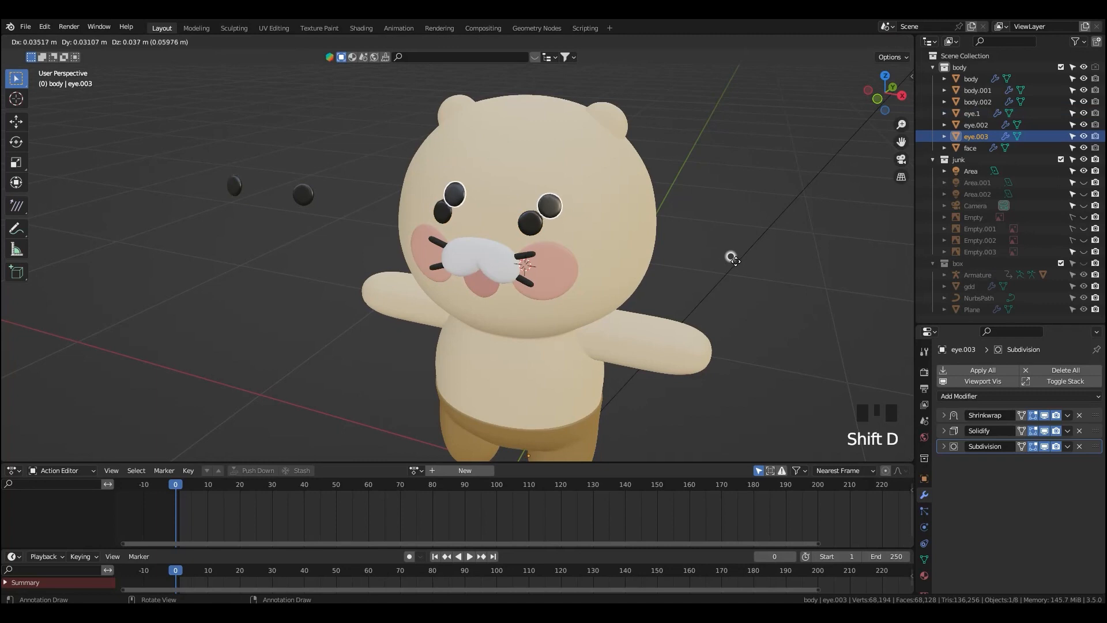
right_click(738, 261)
key(shift+d)
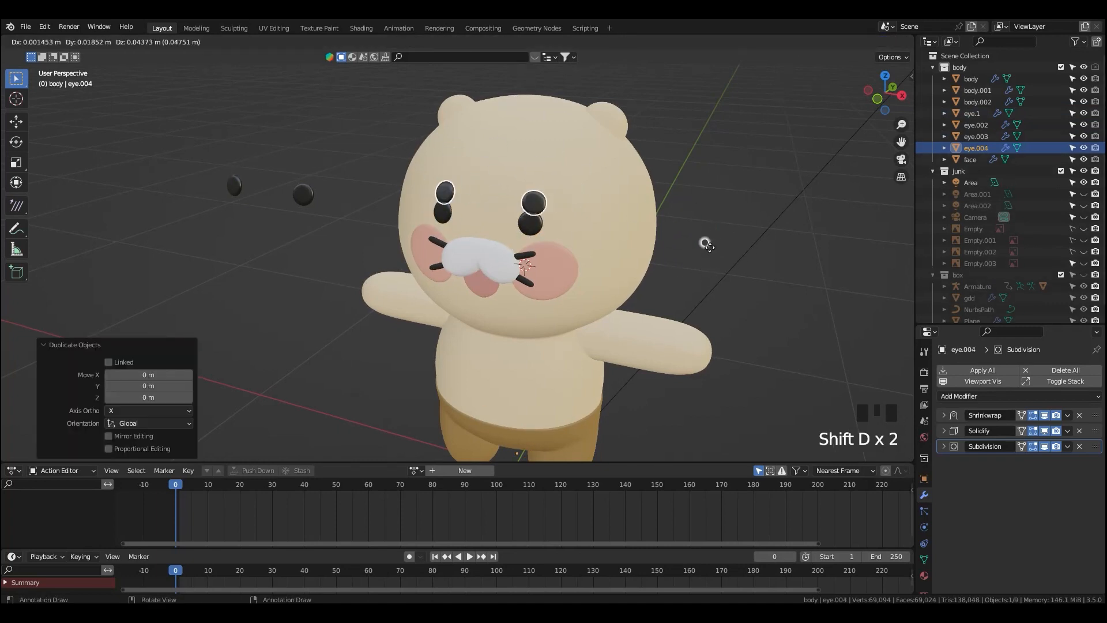
right_click(707, 245)
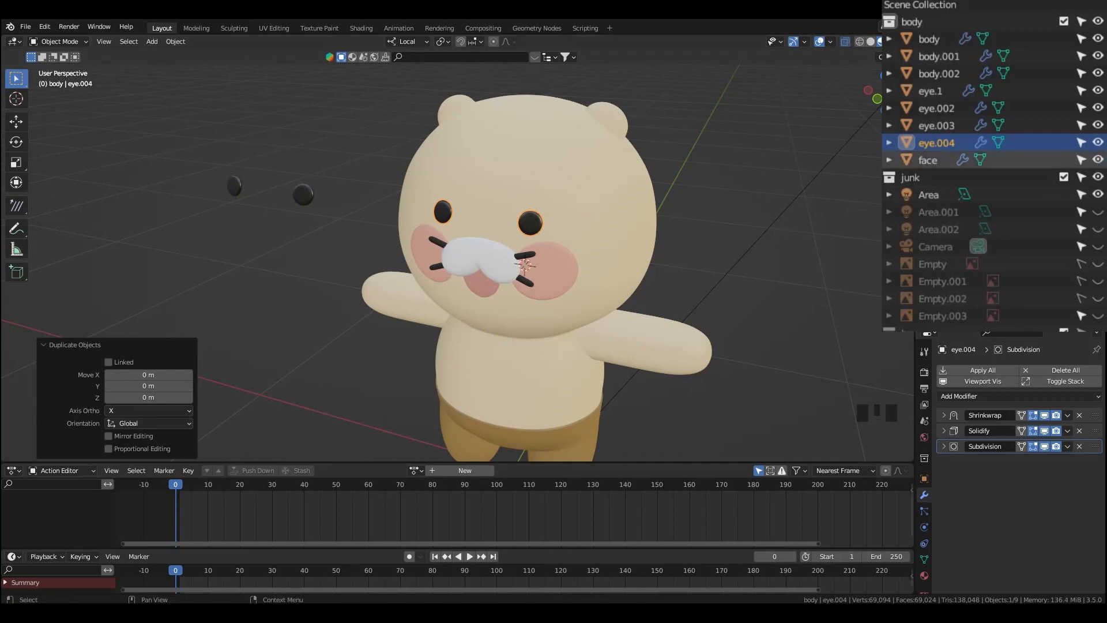
- Hide the spare eye duplicates eye.003 and eye.004 in the viewport
click(1098, 143)
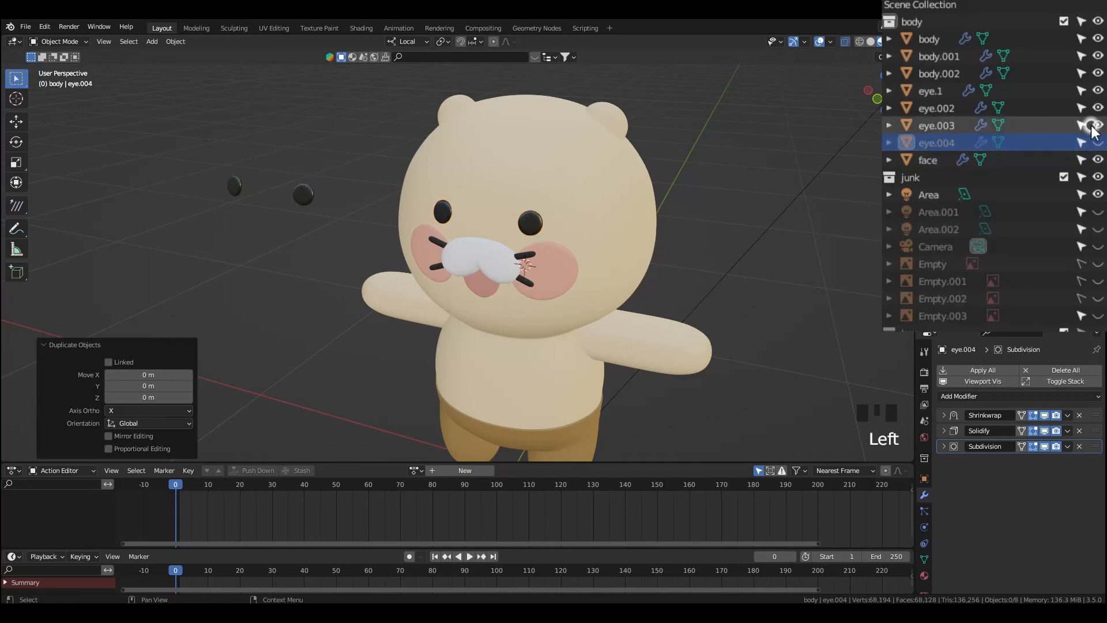
click(1097, 126)
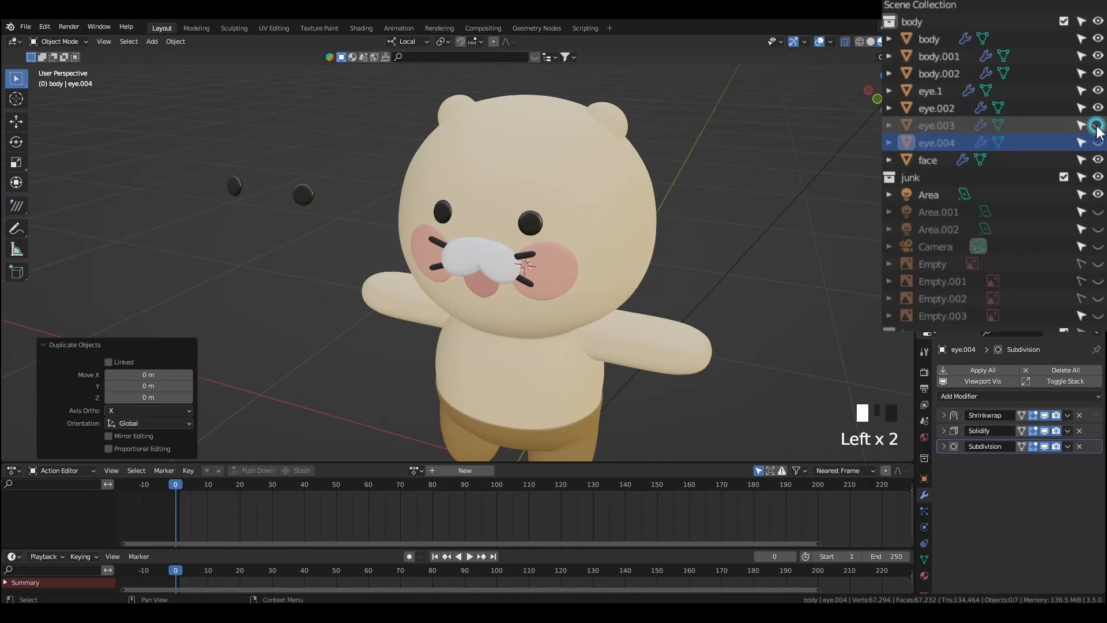
click(950, 110)
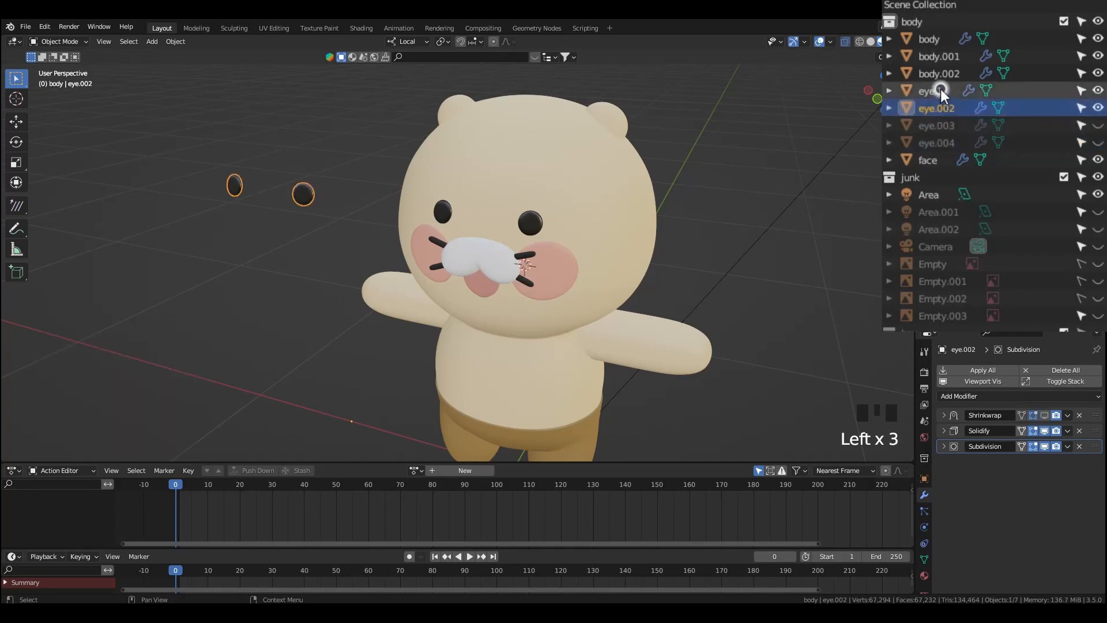
- Apply the Shrinkwrap, Solidify and Subdivision modifiers, in that order, on eye.1
click(939, 90)
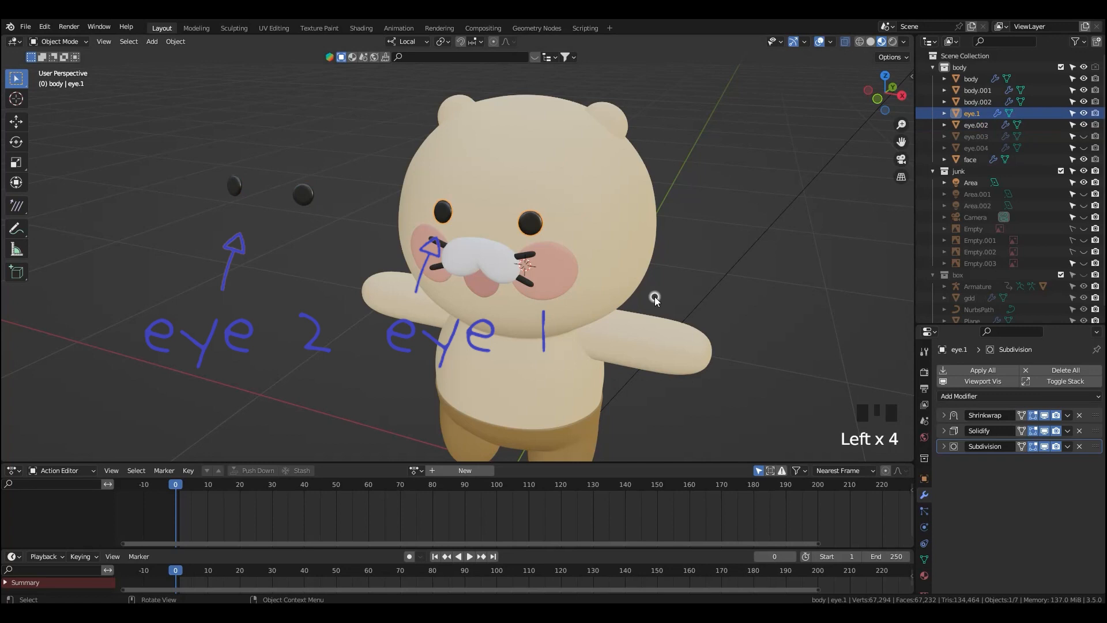
middle_drag(655, 296, 656, 297)
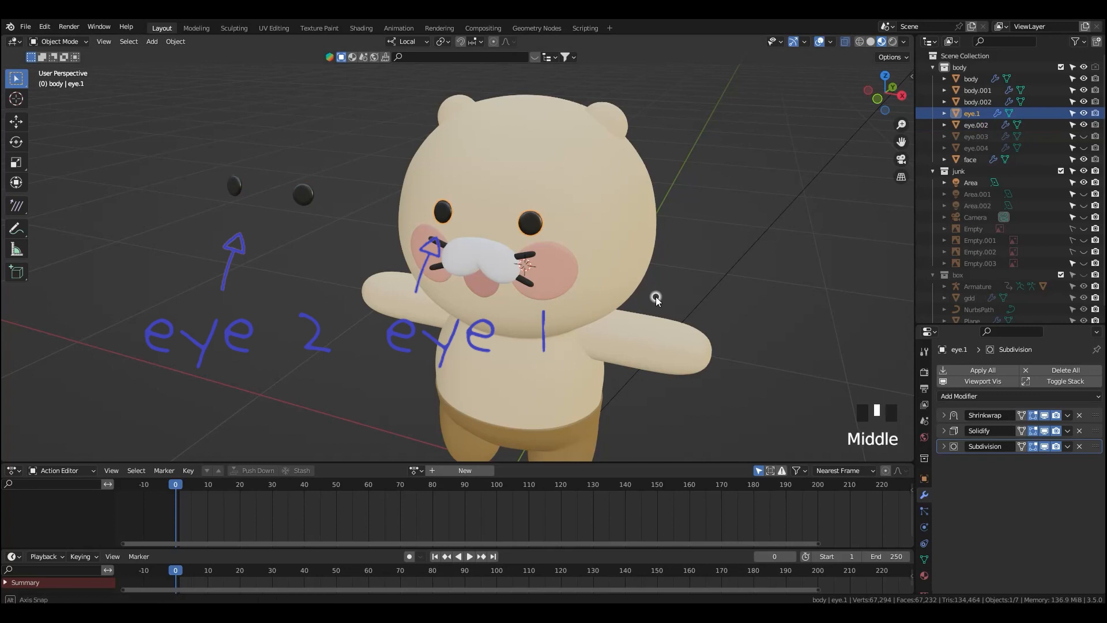
middle_drag(656, 297, 660, 294)
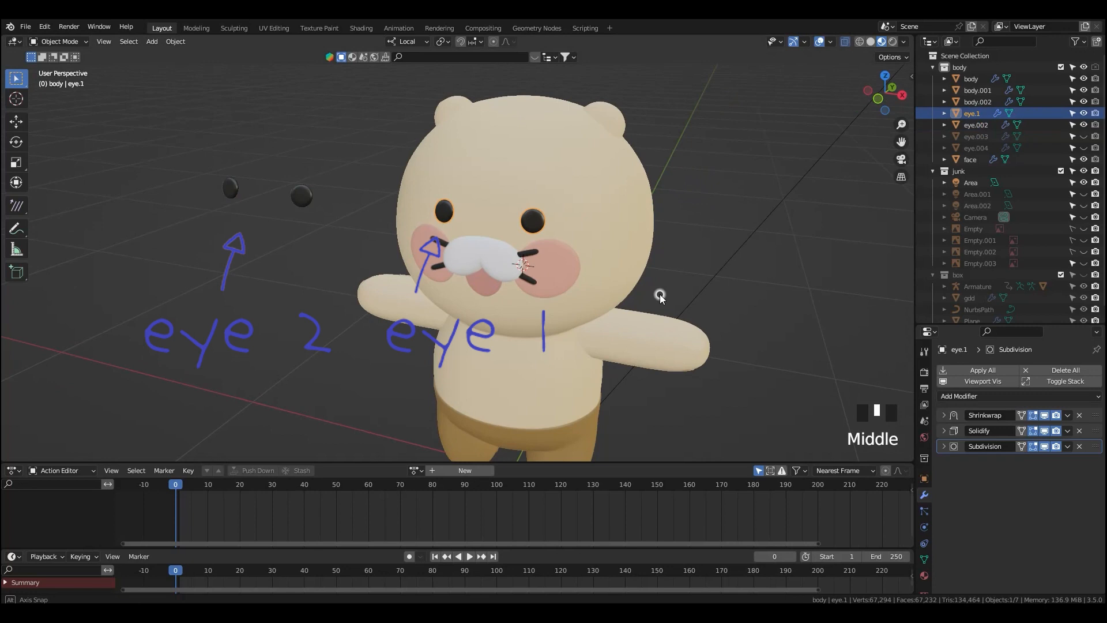
mouse_move(659, 294)
middle_down()
mouse_move(698, 251)
mouse_move(668, 288)
middle_up()
scroll(669, 293, up, 1)
click(1068, 415)
click(1049, 427)
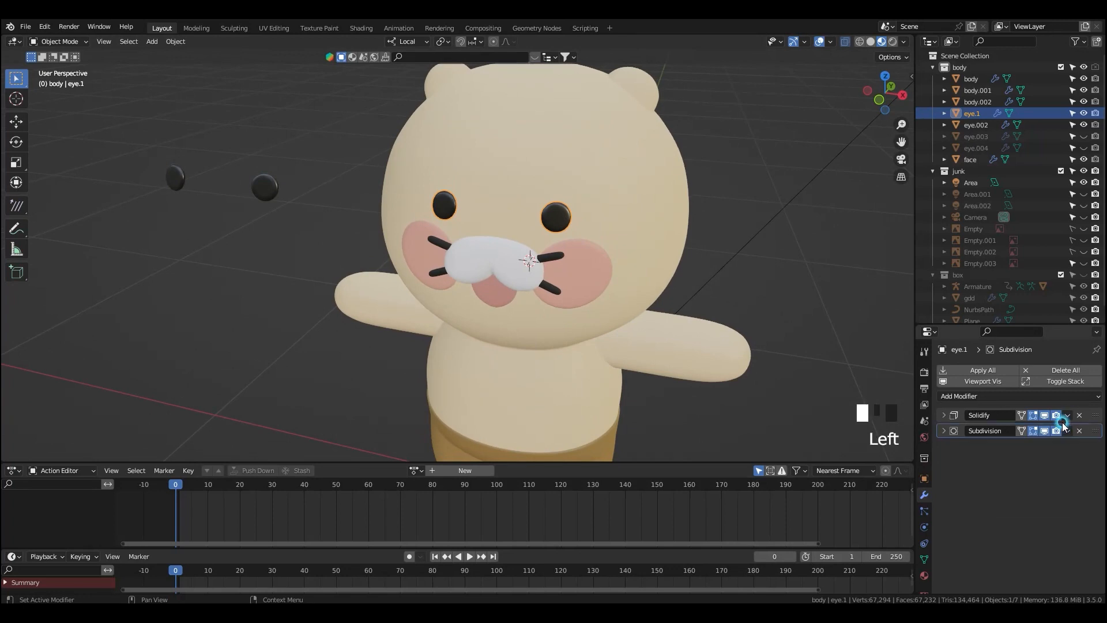
click(1071, 415)
click(1050, 428)
click(1068, 415)
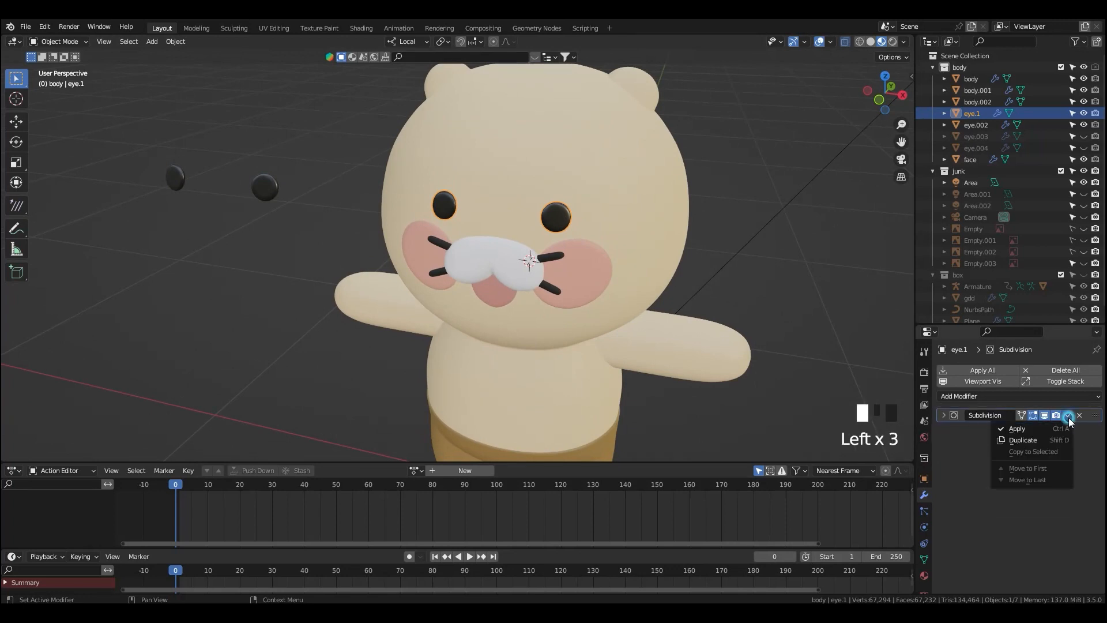
click(1050, 428)
- Remove the Shrinkwrap modifier from eye.002, the pair of eyes beside the head
click(265, 188)
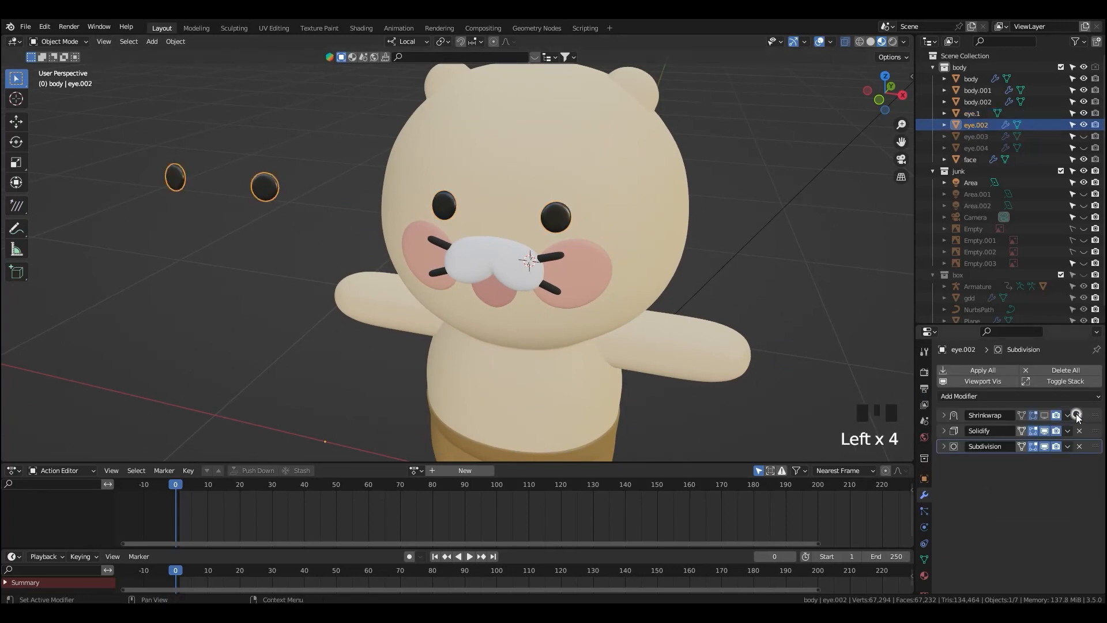
click(1046, 416)
click(1047, 416)
middle_drag(424, 257, 483, 260)
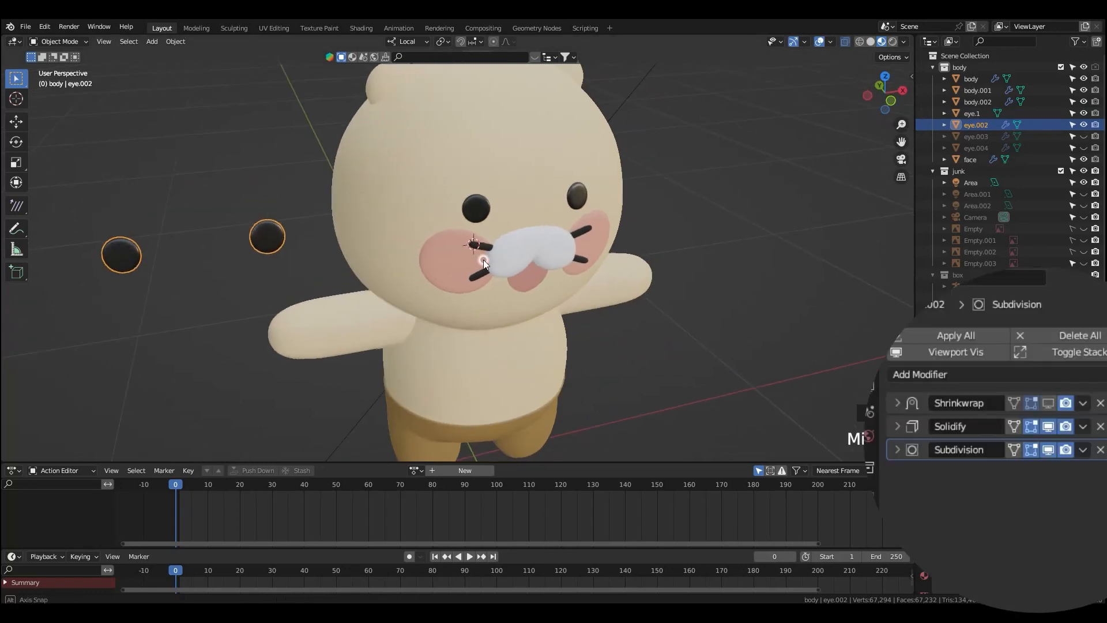
click(1050, 404)
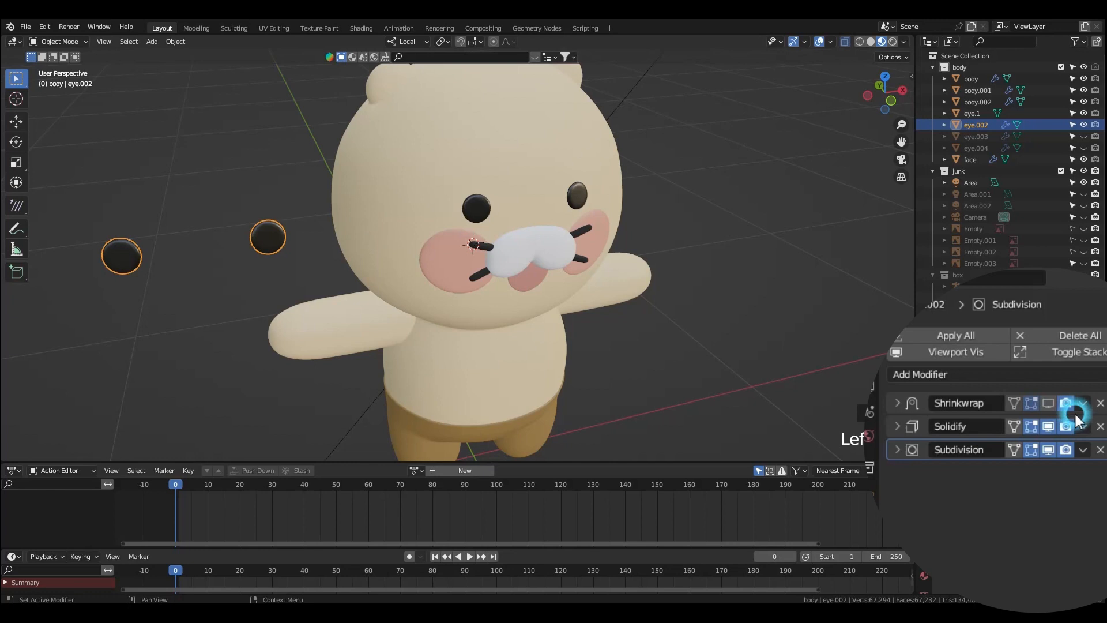
click(1099, 403)
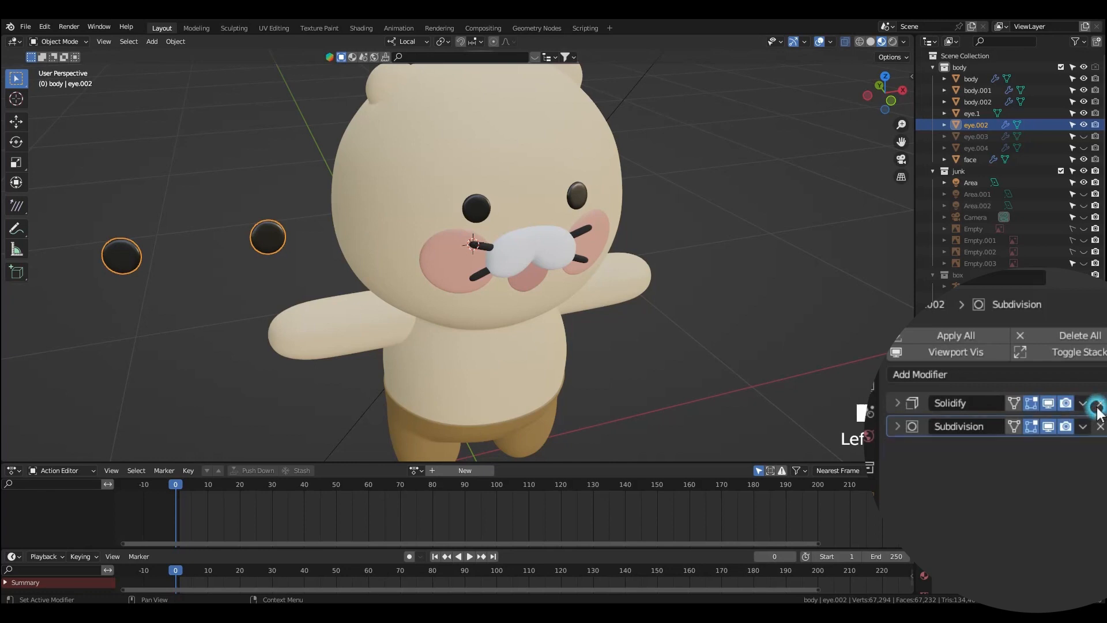
- Apply the Solidify and Subdivision modifiers on eye.002
click(1065, 415)
click(1058, 428)
click(1064, 415)
click(1058, 428)
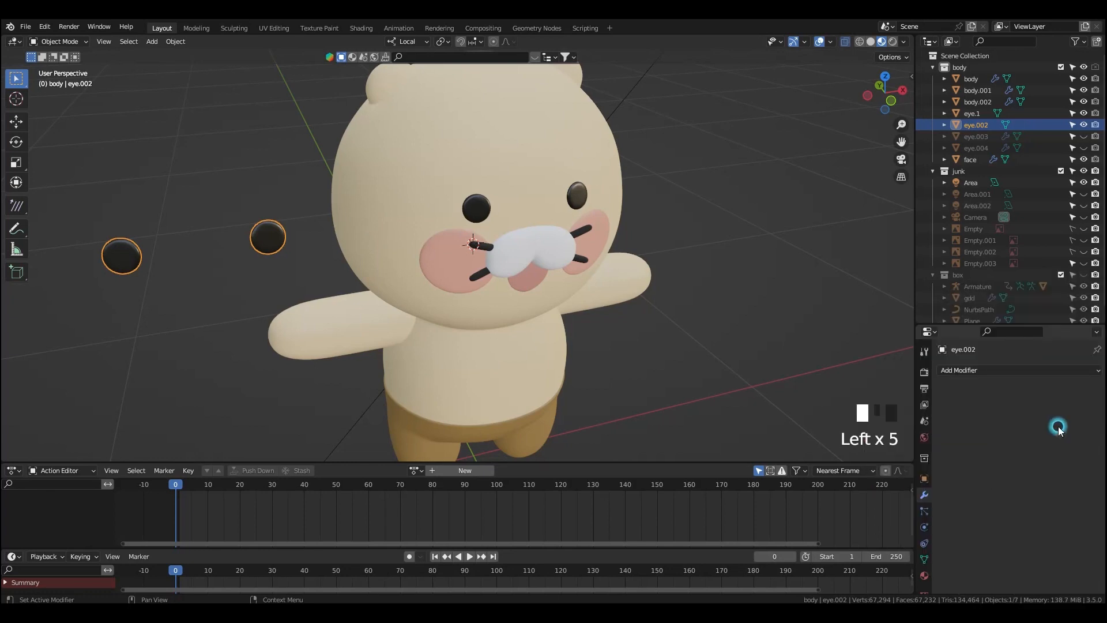
- Use Join as Shapes to add eye.1 as a shape key on eye.002, with eye.002 active, and select the new key
click(923, 560)
middle_drag(577, 344, 537, 306)
click(565, 240)
middle_drag(565, 240, 362, 221)
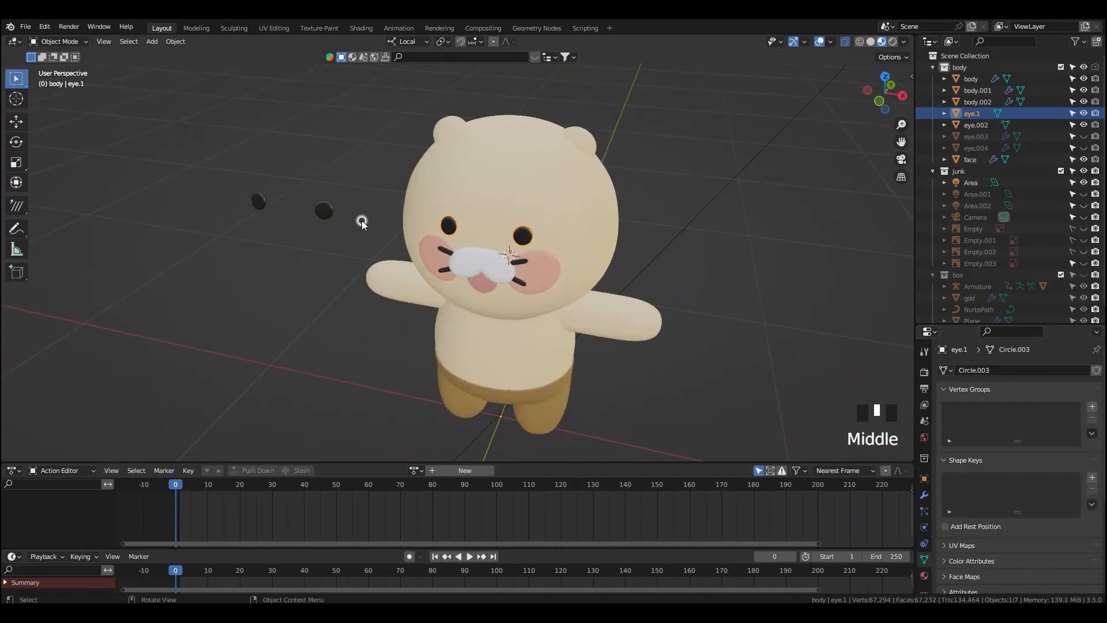
shift+click(327, 212)
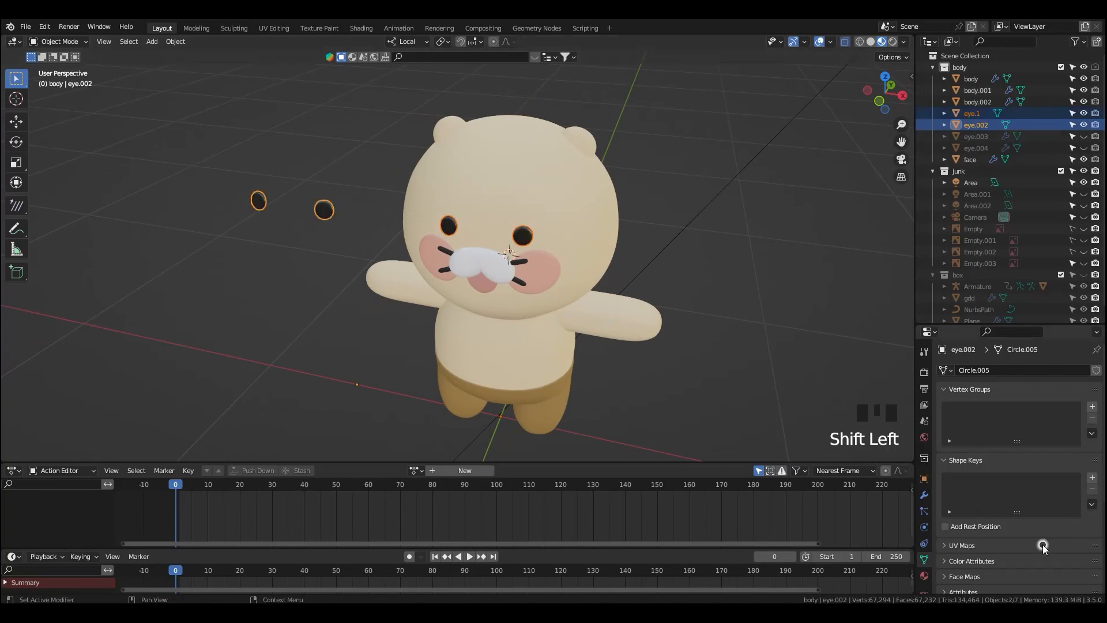
click(1093, 503)
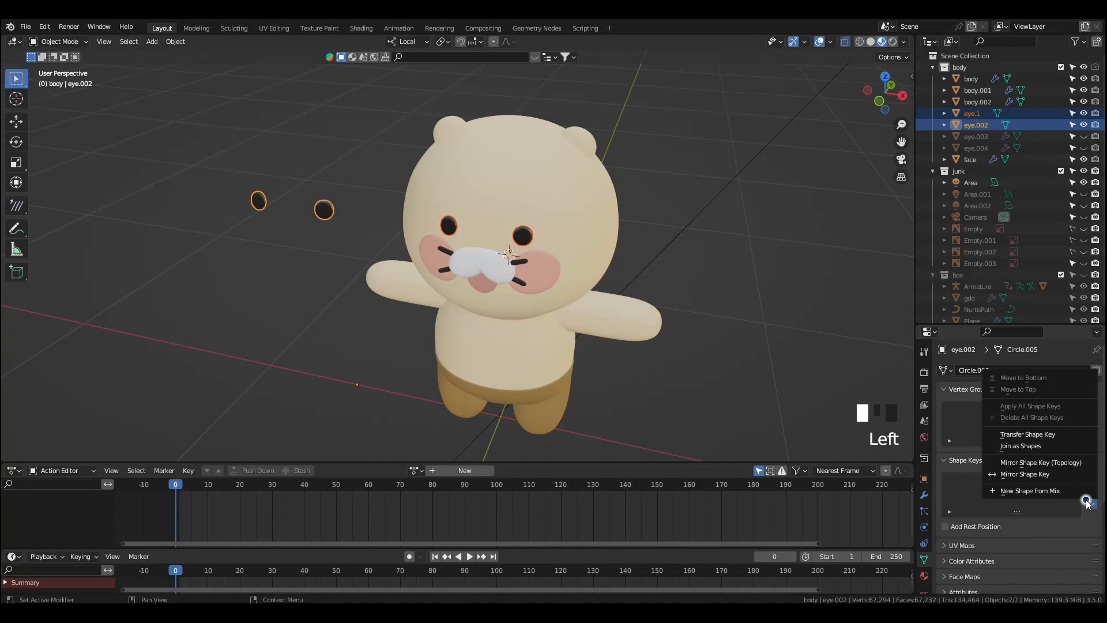
click(1035, 447)
click(986, 497)
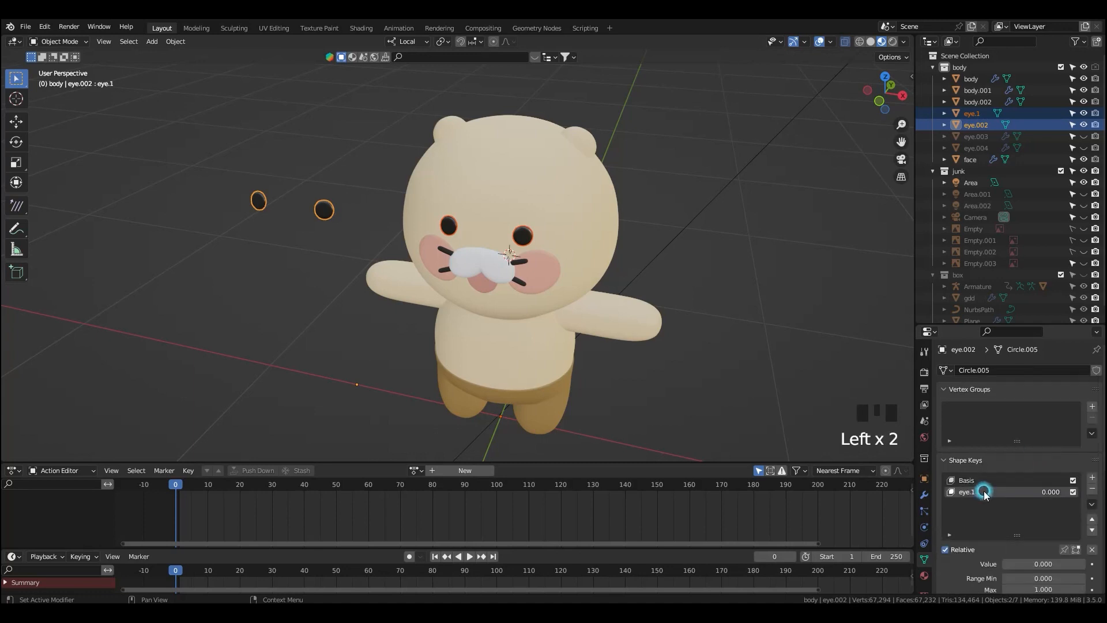
- Set the eye.1 shape key on eye.002 to 1.000 and compare its eyes with the original eyes from above
drag(1022, 566, 1084, 566)
middle_drag(152, 89, 422, 284)
key(grave)
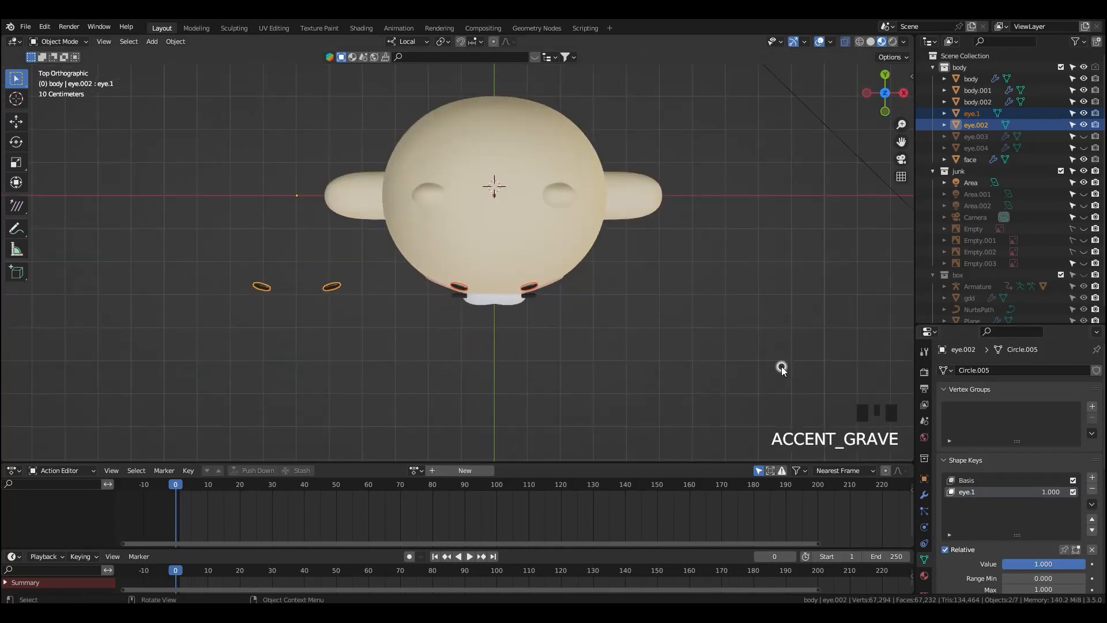
click(973, 489)
drag(1053, 564, 1003, 564)
mouse_move(1079, 563)
mouse_down()
mouse_move(1003, 563)
mouse_move(1085, 564)
mouse_up()
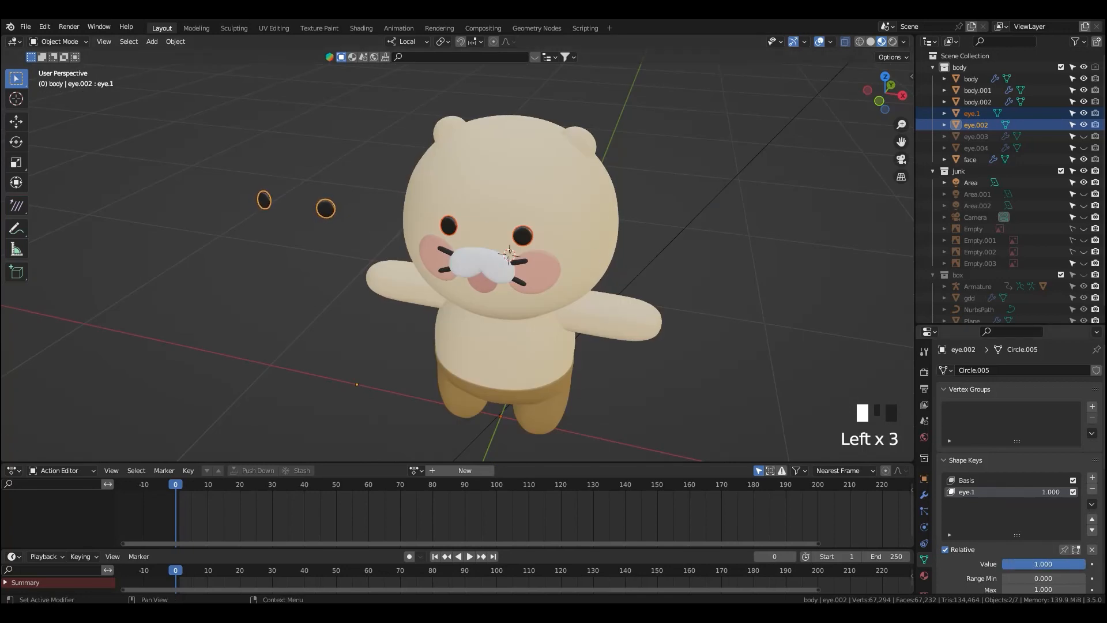
middle_drag(395, 206, 413, 254)
key(grave)
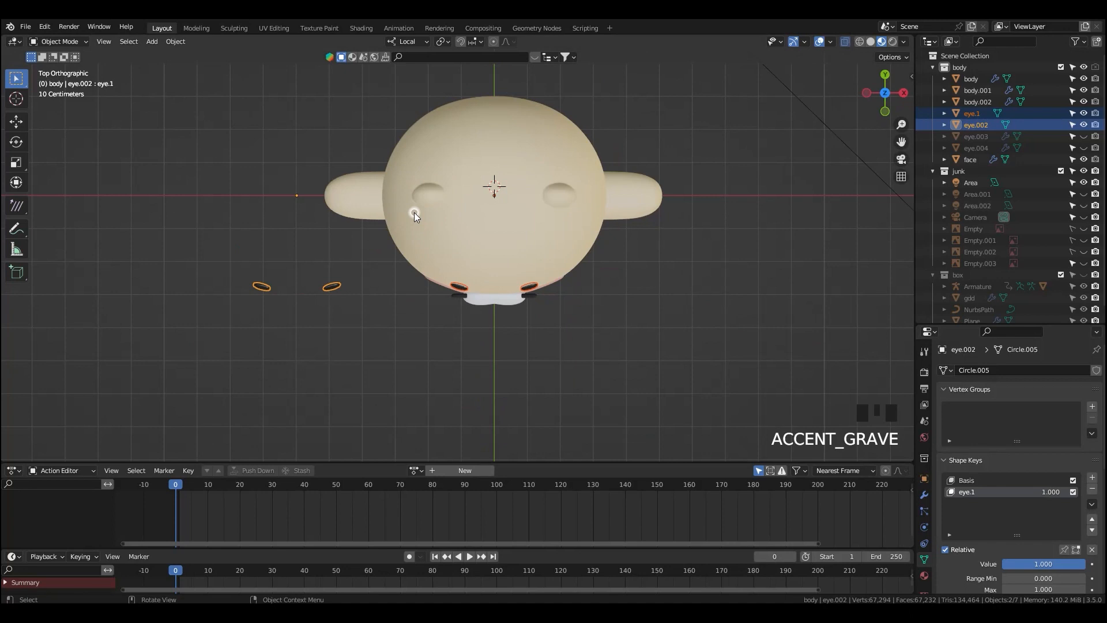
mouse_move(1016, 561)
mouse_down()
mouse_move(988, 560)
mouse_move(1018, 560)
mouse_up()
middle_drag(615, 379, 616, 292)
scroll(606, 291, up, 2)
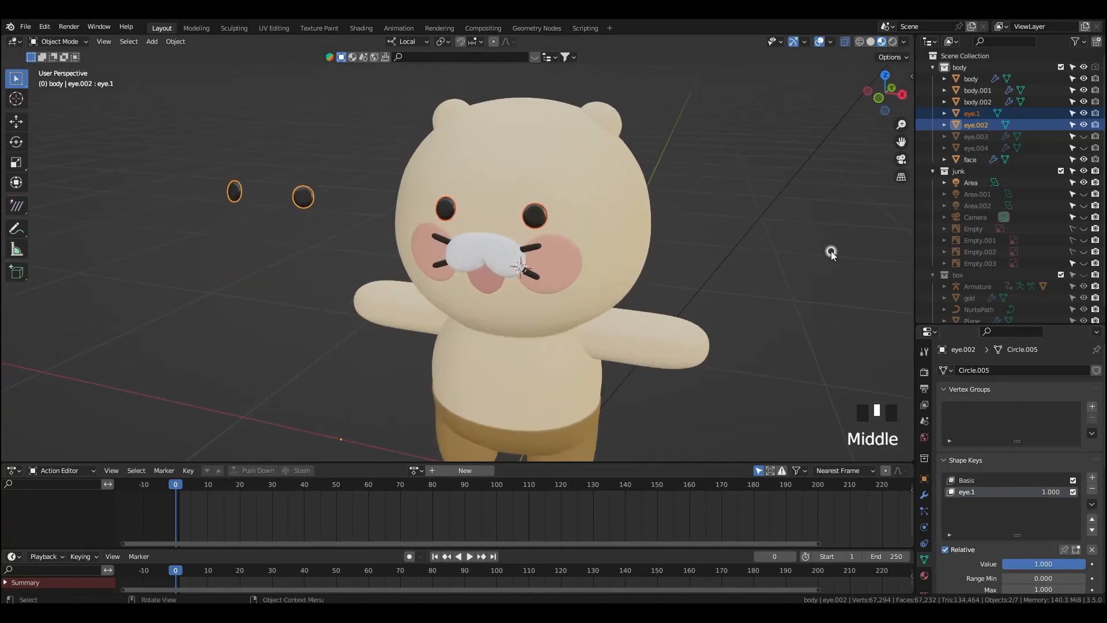
- Hide eye.1, unhide eye.003 and select it with its modifiers displayed
click(981, 114)
click(1084, 113)
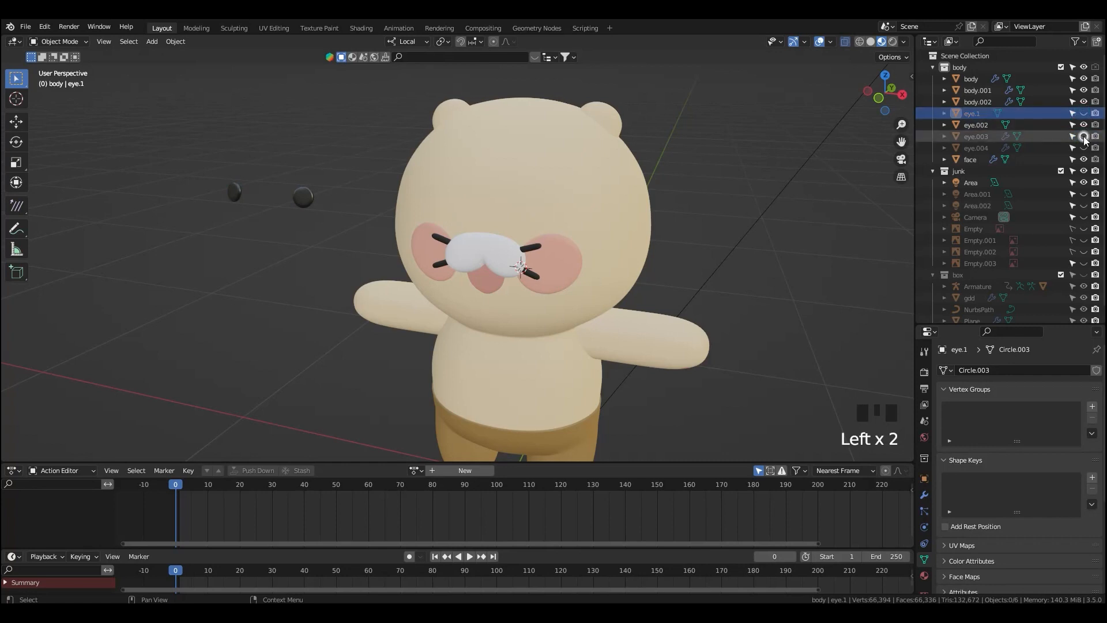
click(1083, 136)
click(535, 214)
click(921, 495)
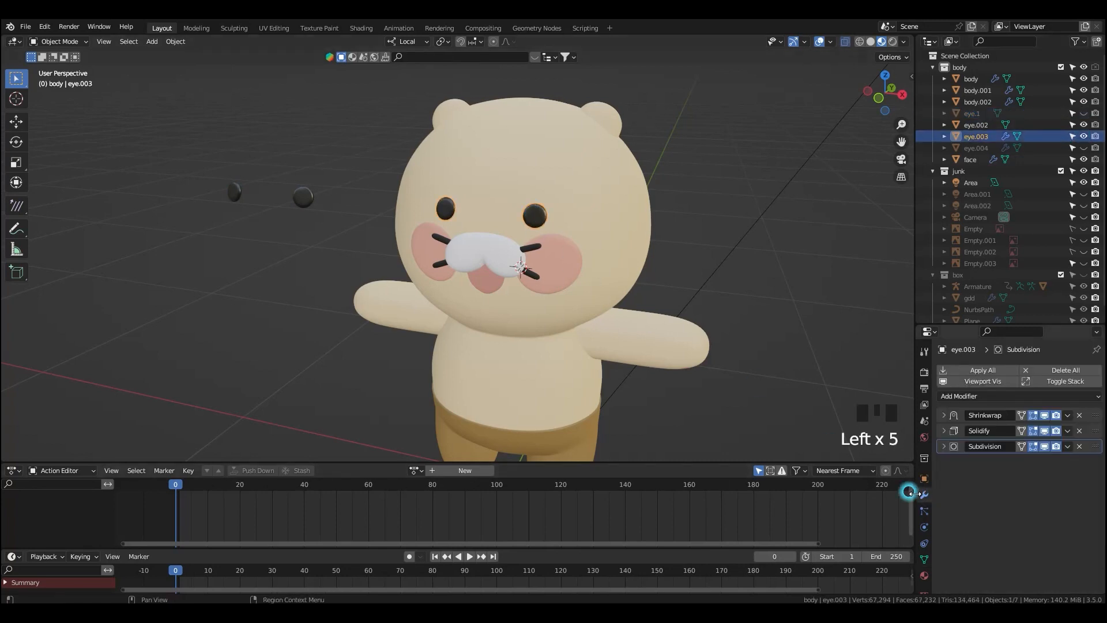
- Flatten both eyes of eye.003 in front view by scaling all their vertices along local Z to 0.337
middle_drag(669, 369, 677, 358)
key(grave)
scroll(627, 290, up, 2)
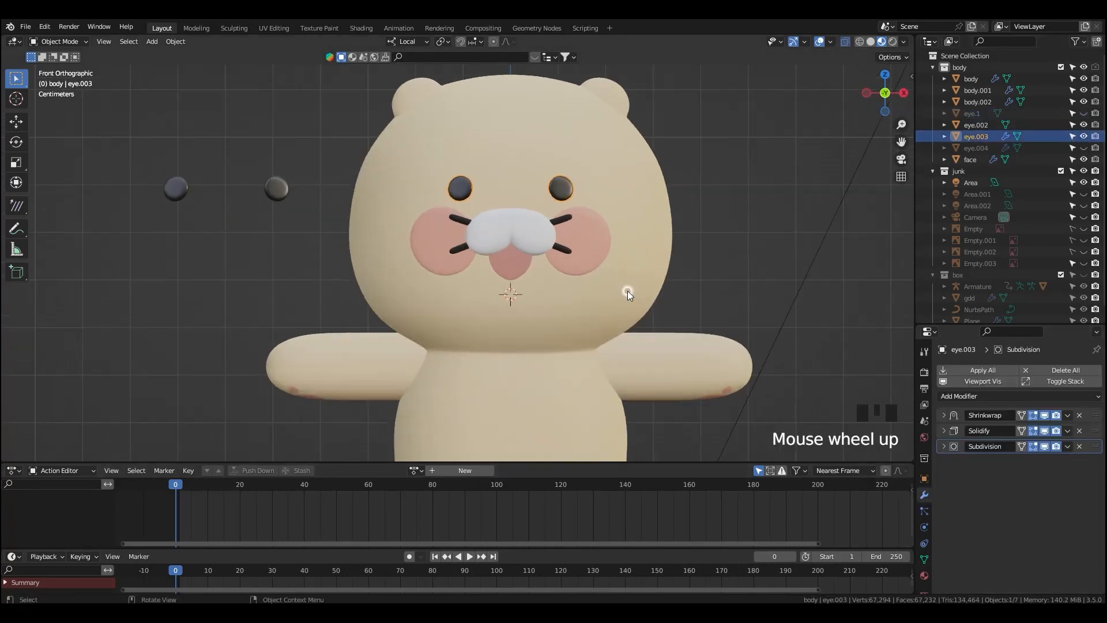
key(Tab)
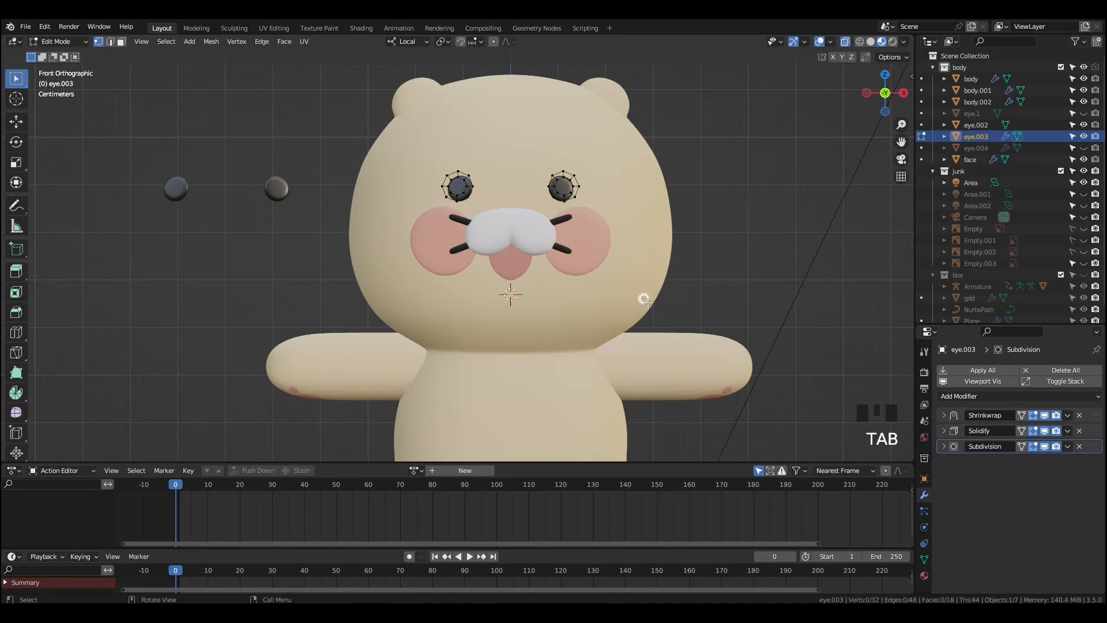
drag(588, 213, 532, 149)
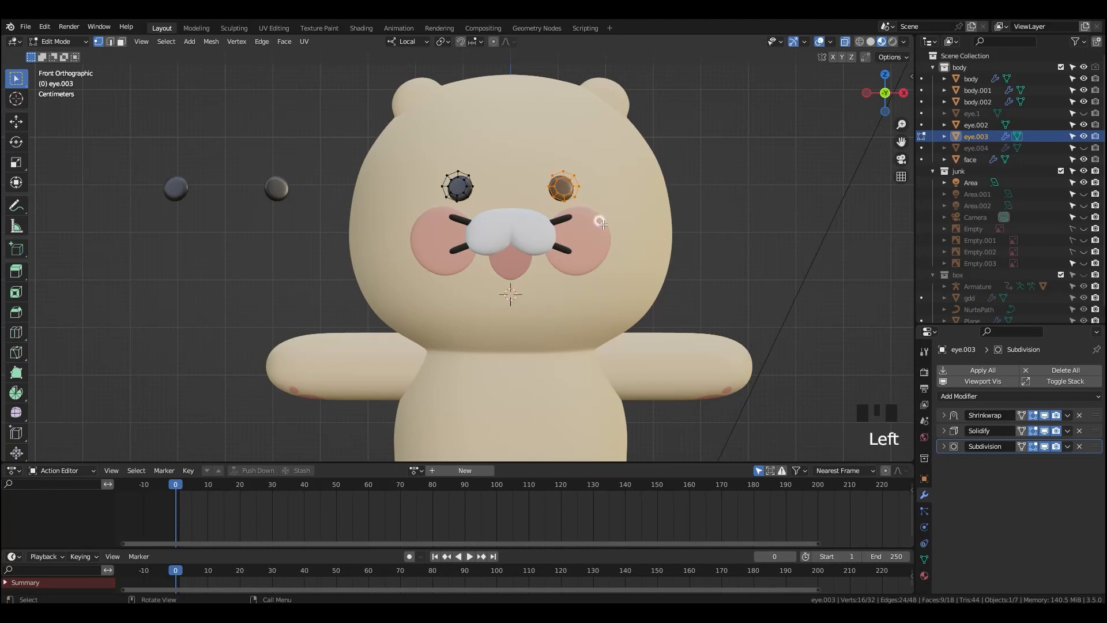
drag(604, 231, 535, 199)
drag(418, 129, 417, 129)
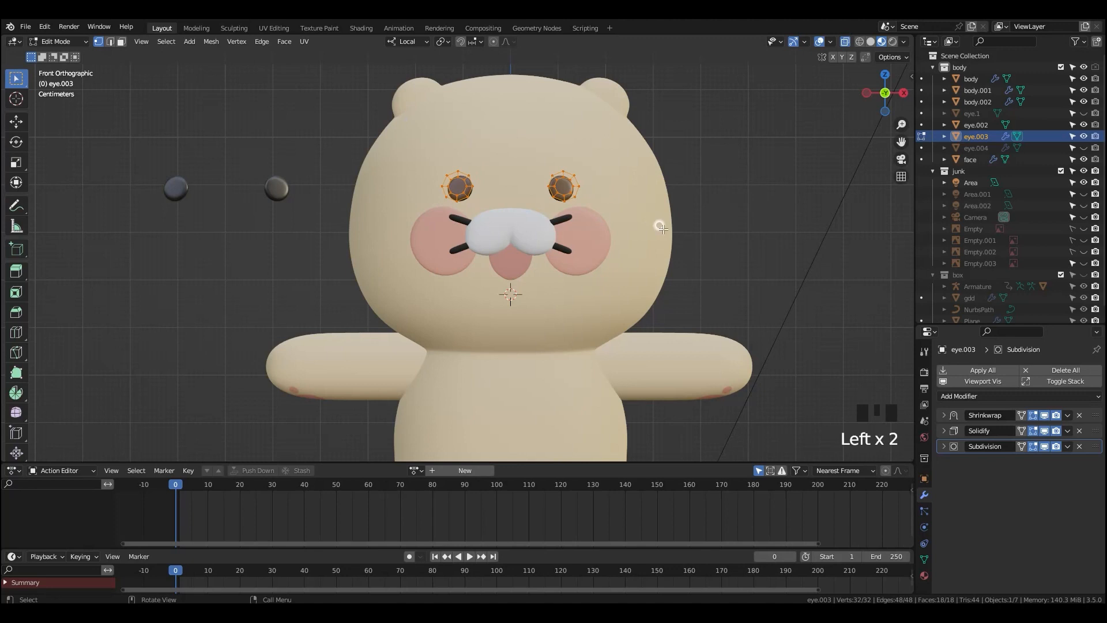
key(s)
key(z)
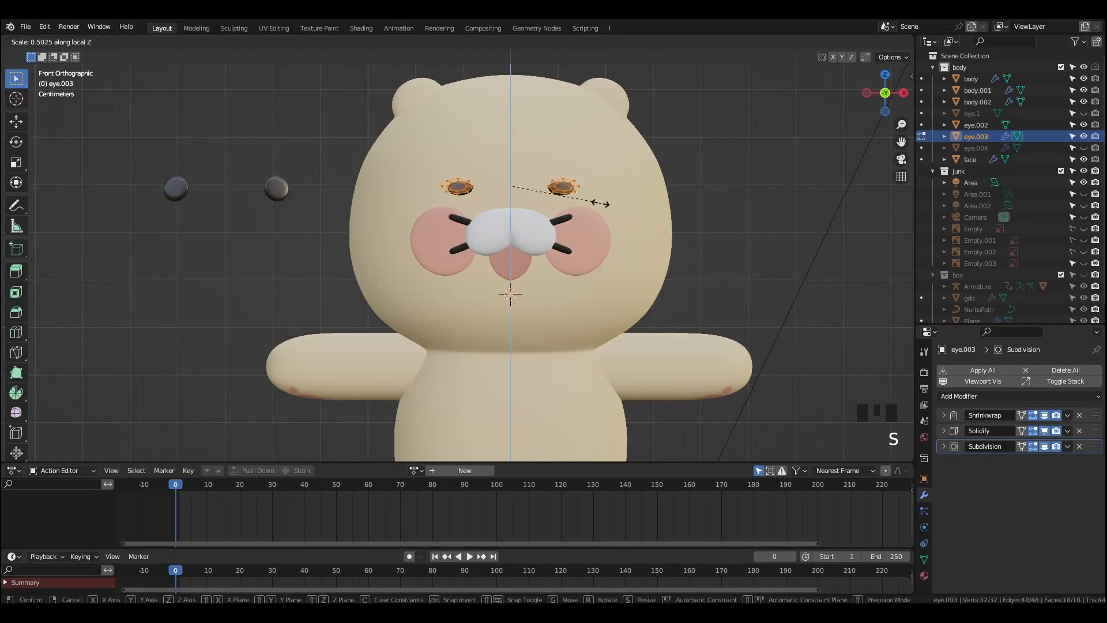
click(571, 195)
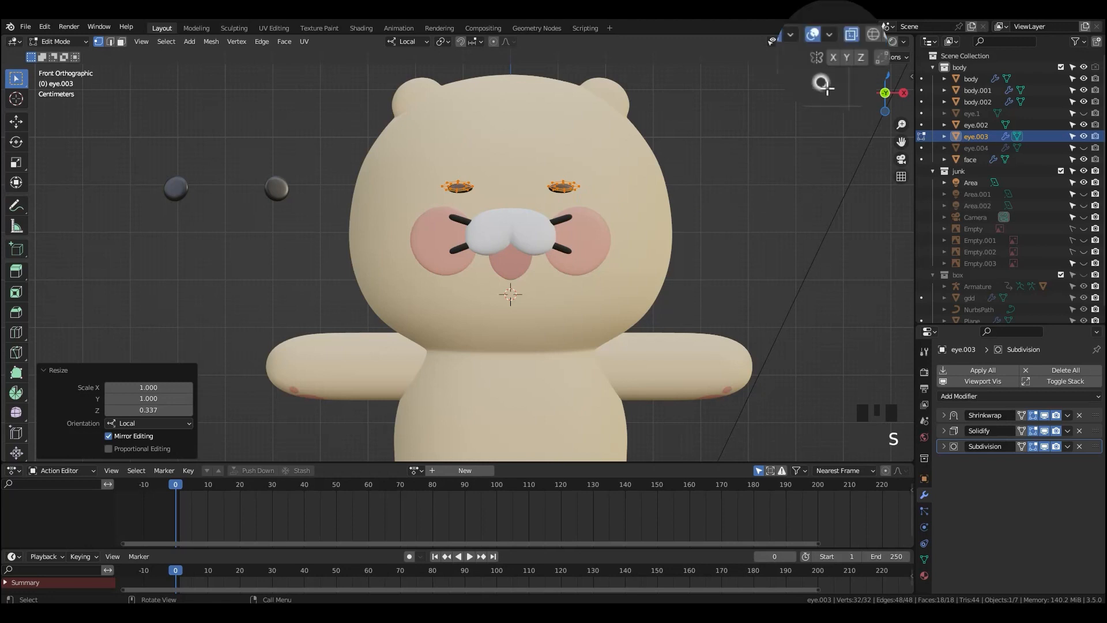
- Try rotating and scaling the +X side eye of eye.003 with X mirror editing switched on and off
click(836, 58)
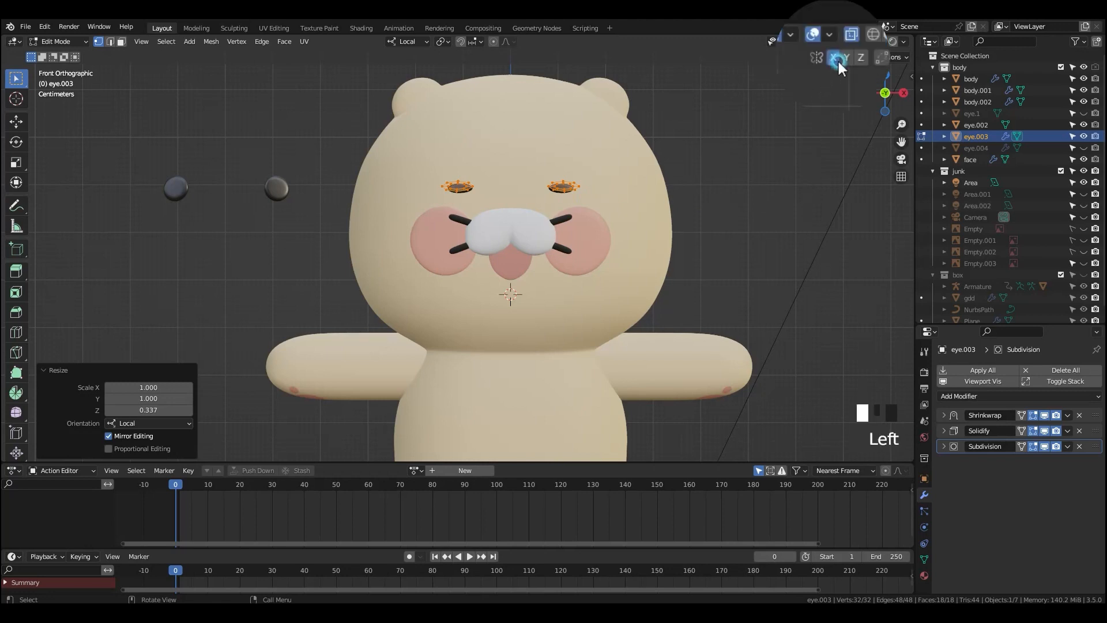
drag(594, 228, 532, 162)
key(r)
right_click(733, 201)
click(834, 59)
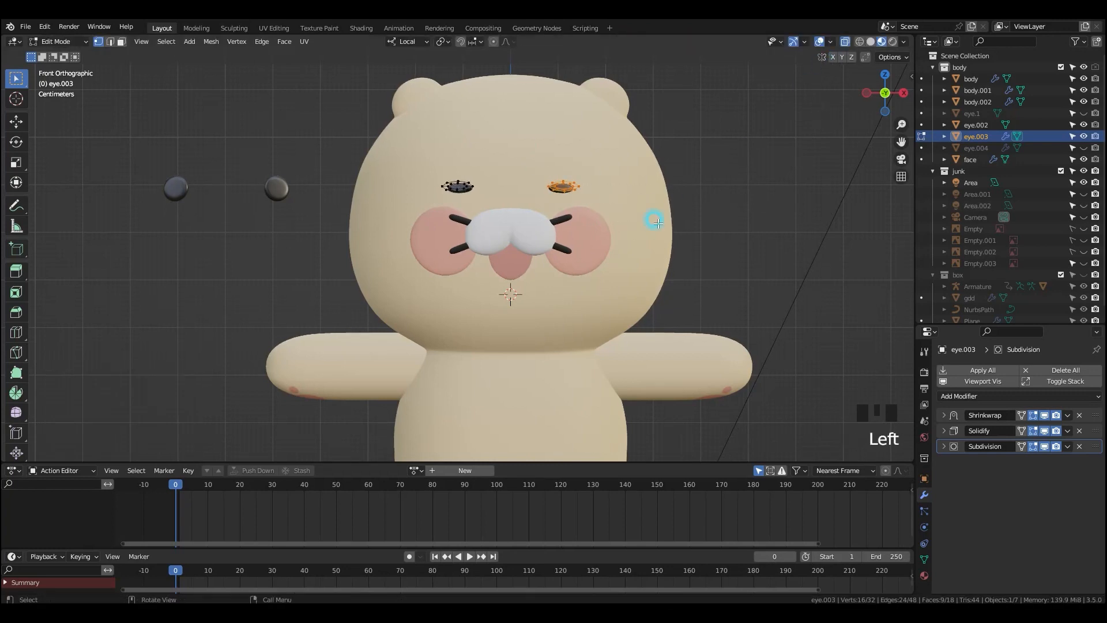
key(r)
right_click(637, 132)
click(833, 60)
scroll(625, 179, up, 1)
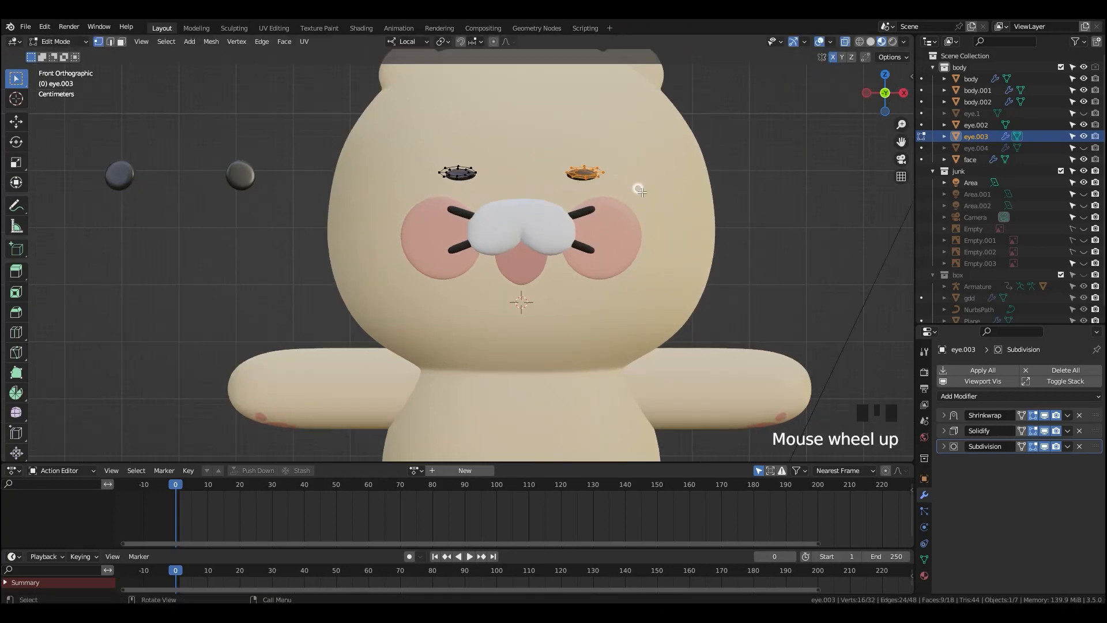
key(s)
right_click(680, 225)
- Try to level the inner and outer upper vertex rows of the +X side eye by scaling them to 0 along local Z without mirroring
scroll(681, 225, up, 4)
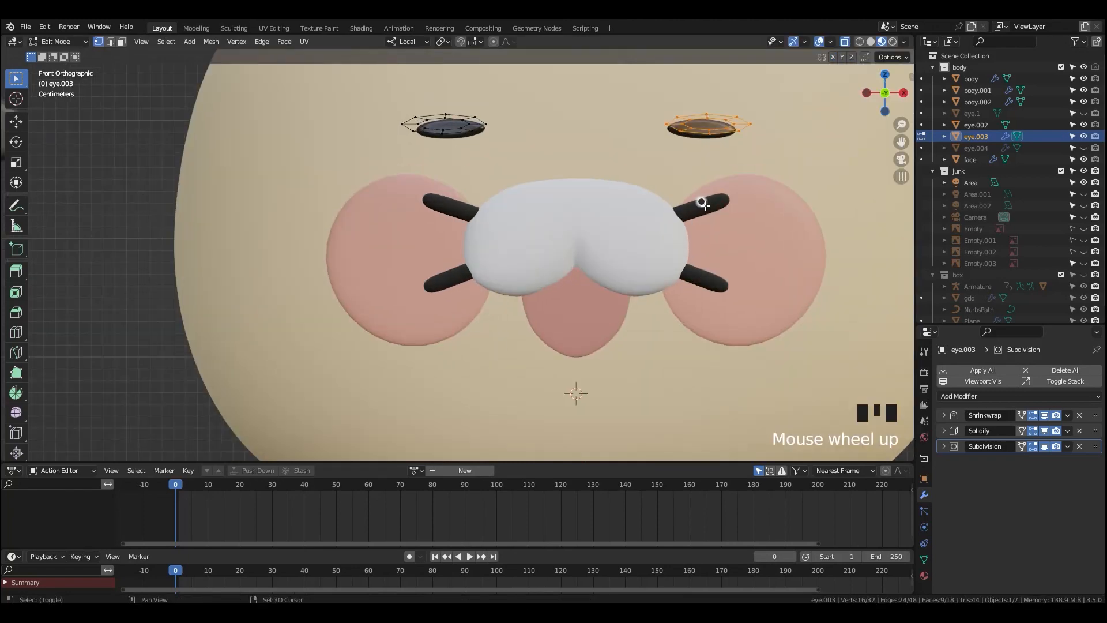
shift+middle_drag(711, 167, 632, 231)
scroll(633, 229, up, 1)
click(629, 181)
ctrl+click(671, 179)
key(s)
key(z)
key(0)
key(Return)
click(617, 176)
ctrl+click(685, 176)
key(s)
key(z)
key(0)
key(Return)
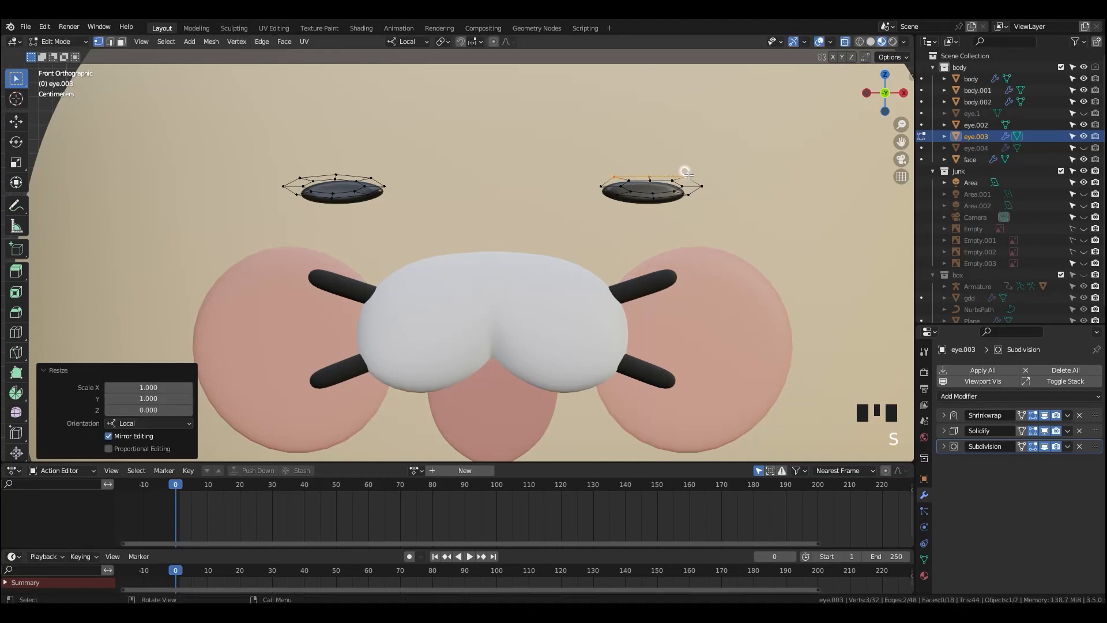
- Undo the unmirrored levelling of the upper vertex rows, back to the inner row selection
key(ctrl+z)
key(ctrl+z)
key(ctrl+z)
key(ctrl+z)
key(ctrl+z)
key(ctrl+z)
- Enable X mirror editing and level the eye's inner and outer upper vertex rows by scaling each to 0 along local Z
click(832, 56)
key(s)
key(z)
key(0)
key(Return)
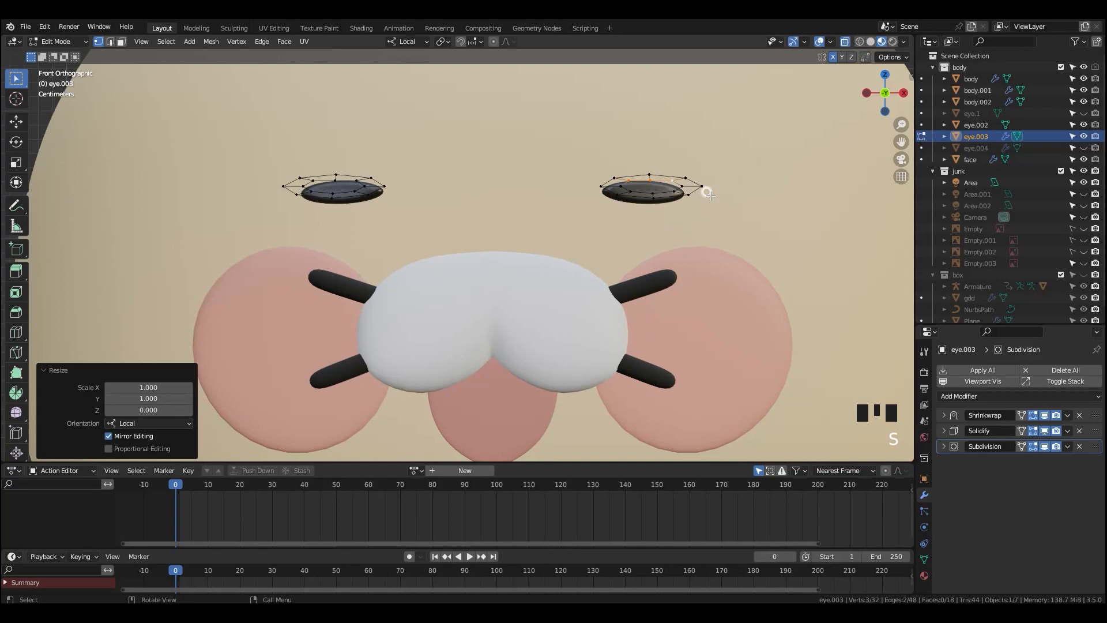
click(663, 178)
ctrl+click(680, 173)
key(s)
key(z)
key(0)
key(Return)
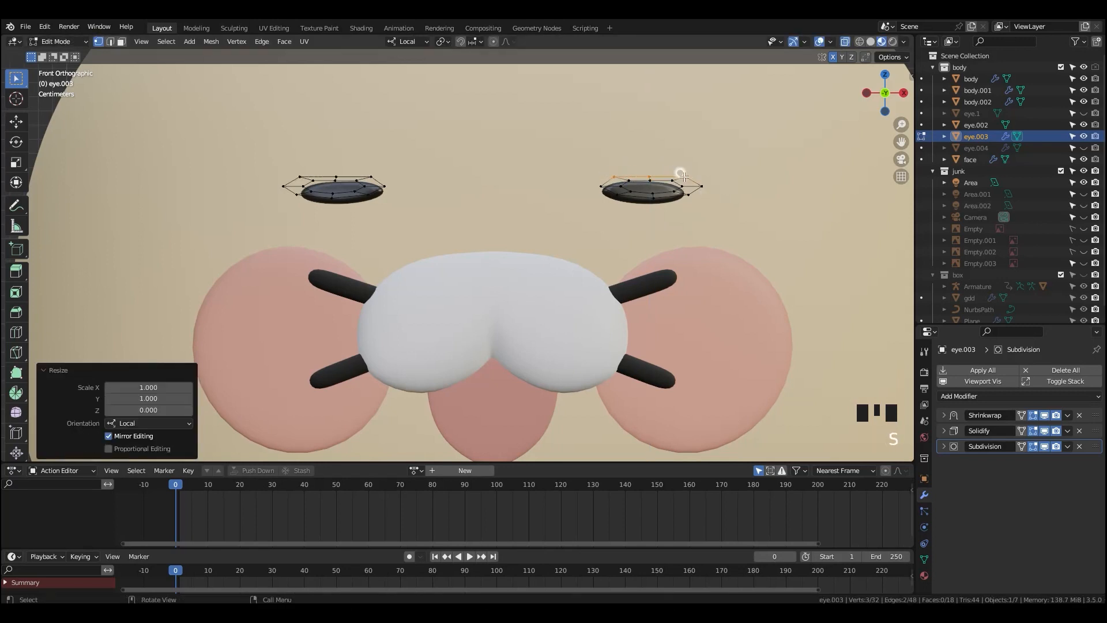
- Level the eye's inner and outer lower vertex rows by scaling each to 0 along local Z
click(628, 192)
ctrl+click(674, 190)
key(s)
key(z)
key(0)
key(Return)
click(616, 196)
ctrl+click(689, 196)
key(s)
key(z)
key(0)
key(Return)
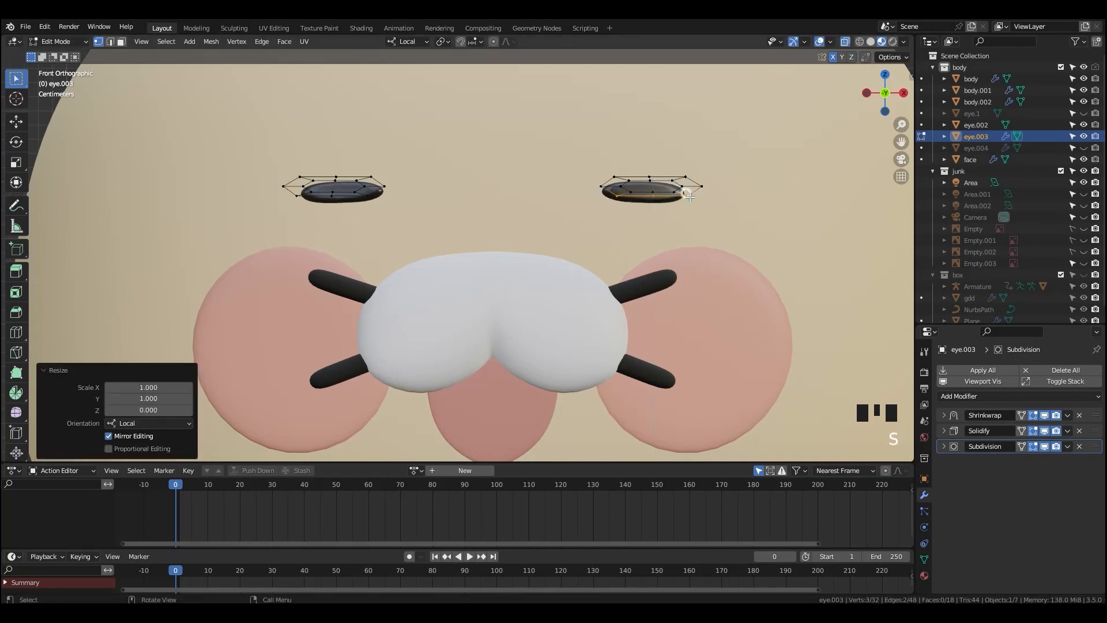
- Pull the eye's two outermost end vertices slightly together by scaling them to about 0.9 along local X
click(601, 185)
shift+click(707, 191)
key(s)
key(x)
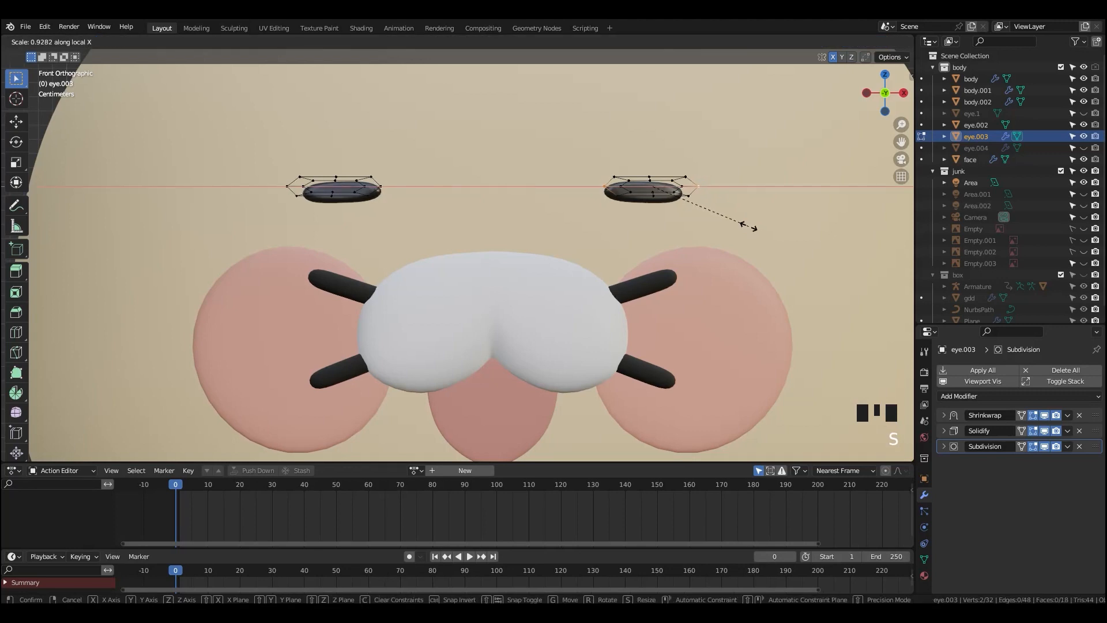
click(744, 225)
- Scale the eye's central column of vertices to about 0.9 along local Z
drag(661, 205, 641, 163)
key(s)
key(z)
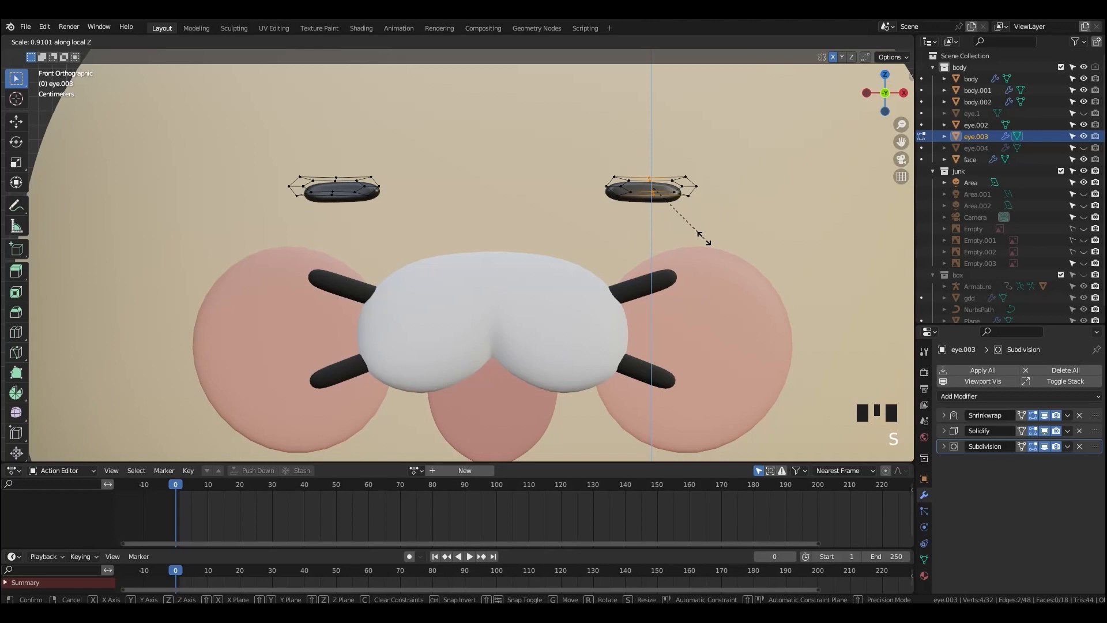
click(701, 234)
- Scale all vertices of both eyes to 1.049 along local X
key(a)
key(a)
key(a)
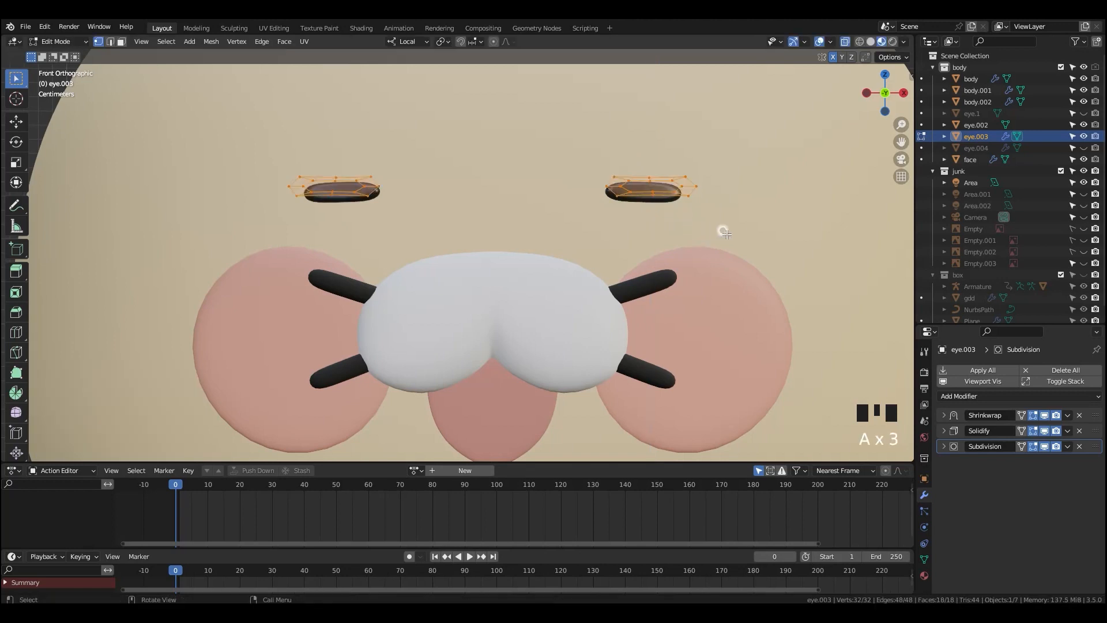
key(s)
key(x)
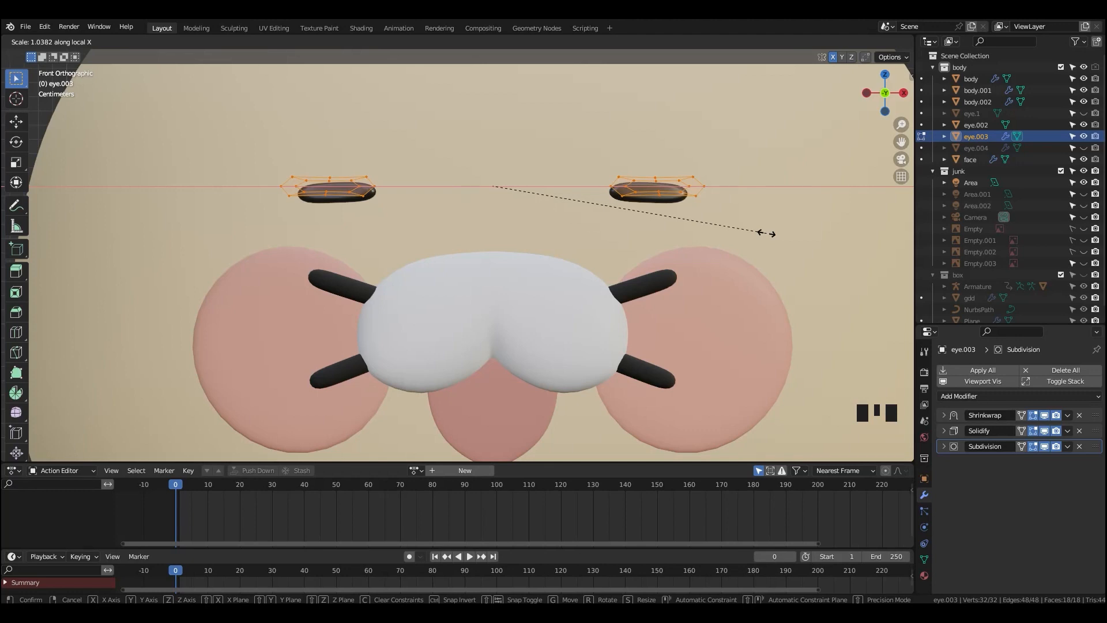
click(769, 233)
- Rotate the +X side eye by about 15° with mirroring so the outer ends of both eyes tilt down
scroll(679, 204, down, 2)
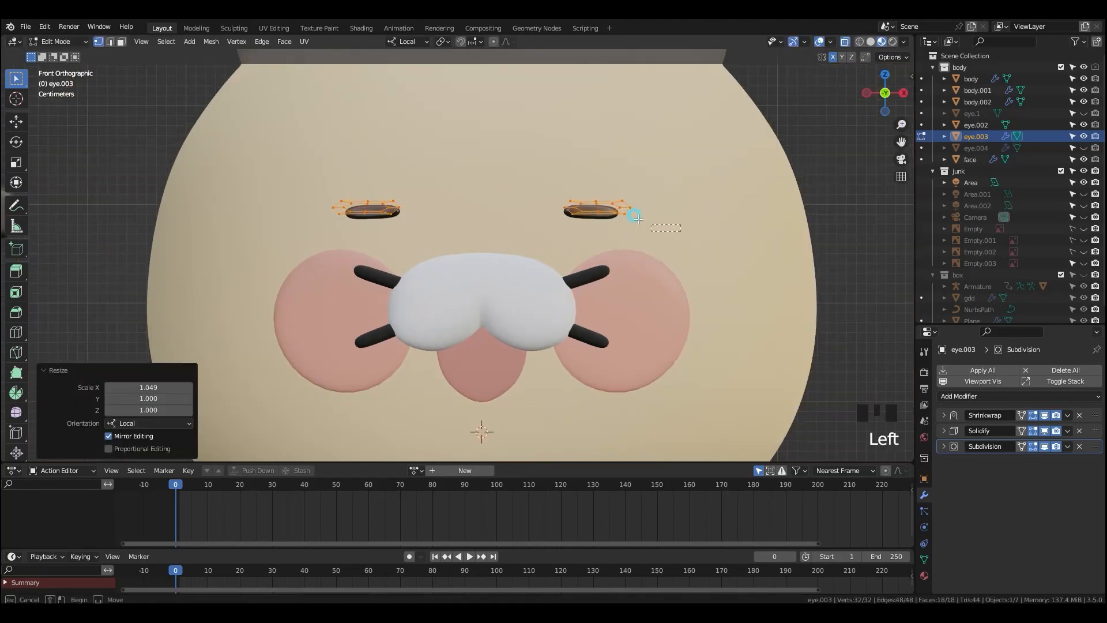
drag(666, 226, 561, 166)
key(r)
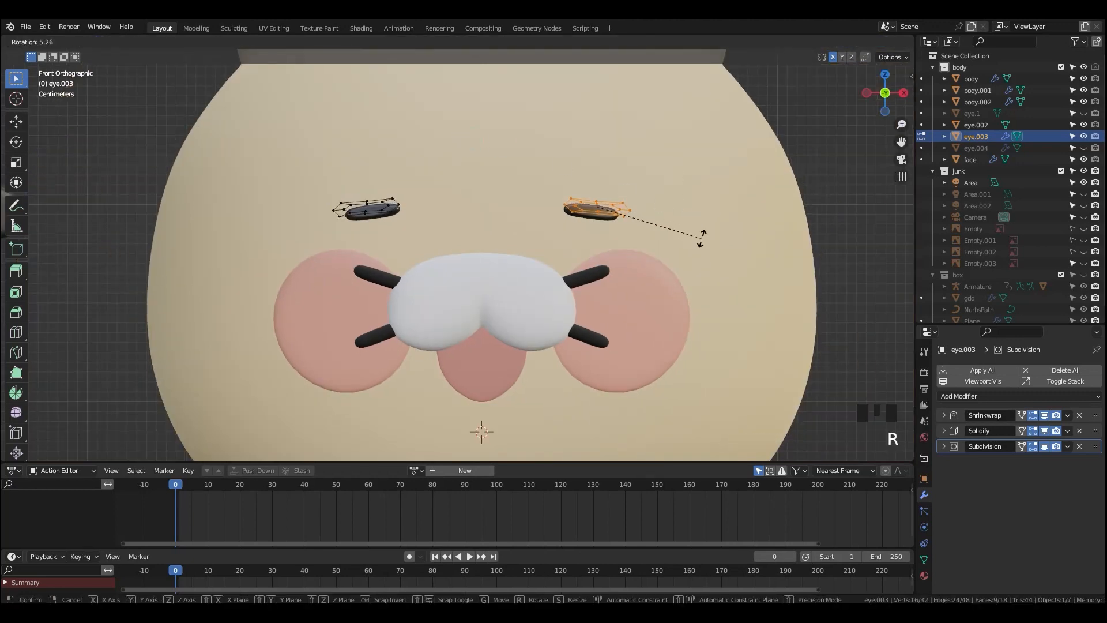
click(645, 230)
key(s)
click(647, 218)
key(r)
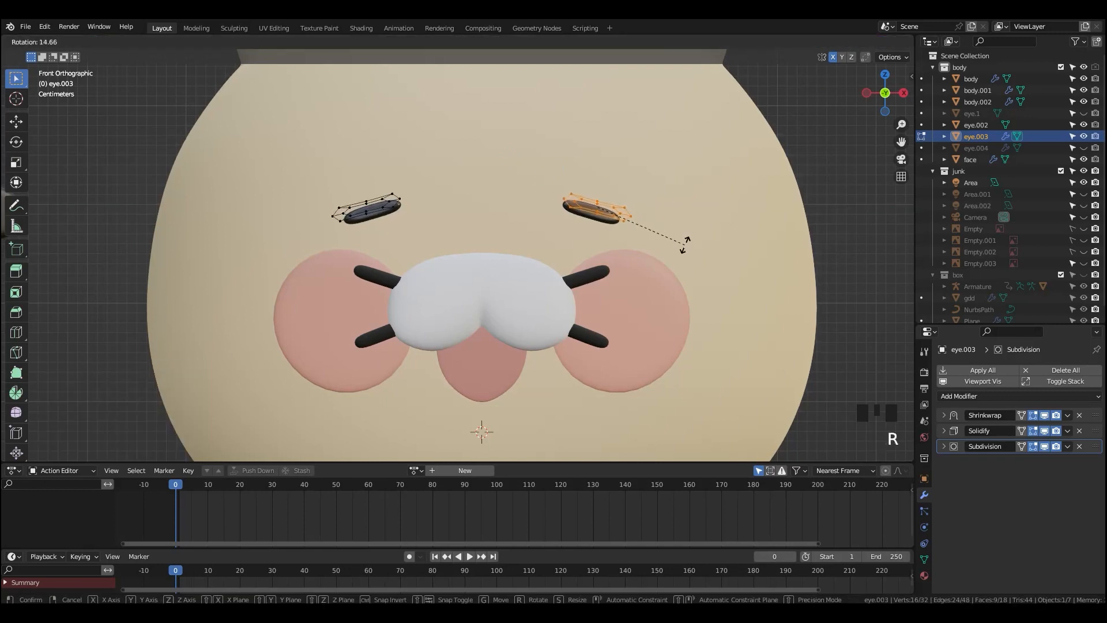
click(682, 246)
- Move the tilted eyes slightly closer together along local X in front view and check the face in Object Mode
scroll(680, 248, down, 2)
middle_drag(680, 247, 674, 266)
key(Tab)
scroll(658, 269, down, 2)
key(grave)
scroll(658, 251, up, 4)
key(Tab)
key(g)
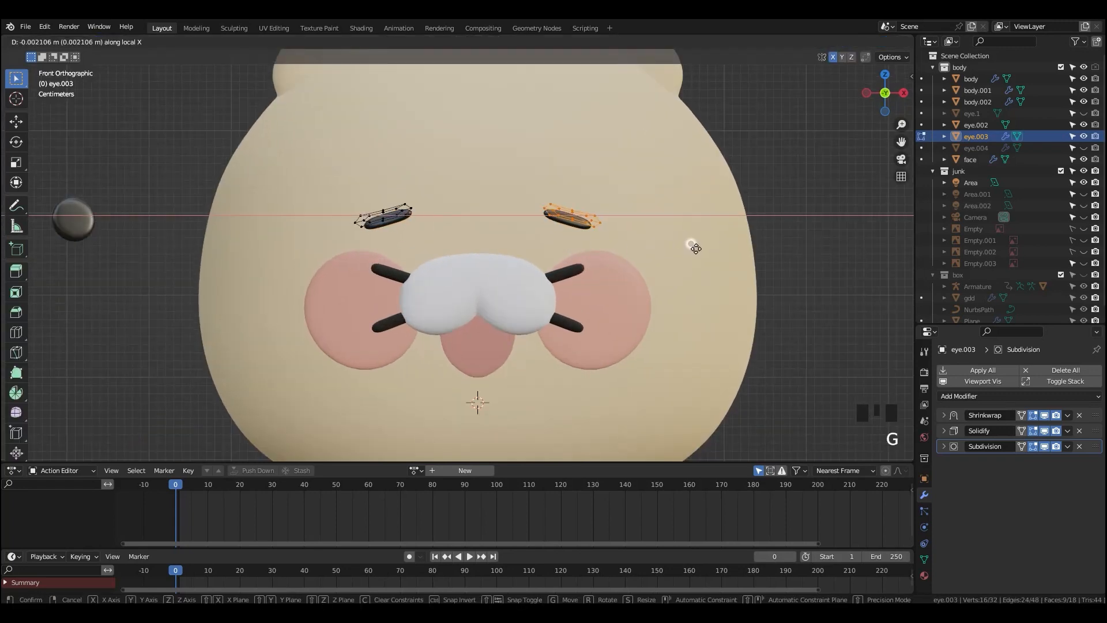
click(690, 248)
key(Tab)
scroll(657, 243, down, 3)
mouse_move(638, 240)
middle_down()
mouse_move(596, 262)
mouse_move(618, 289)
mouse_move(643, 262)
mouse_move(635, 250)
middle_up()
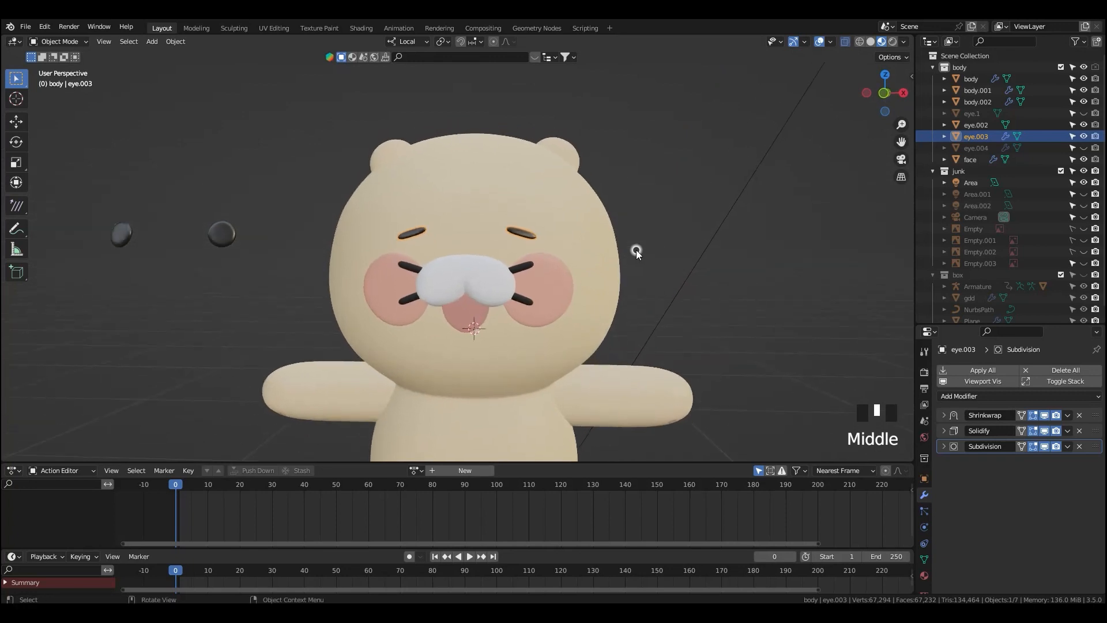
- Nudge the mirrored eyes of eye.003 a little further inward and return to Object Mode
scroll(636, 250, up, 3)
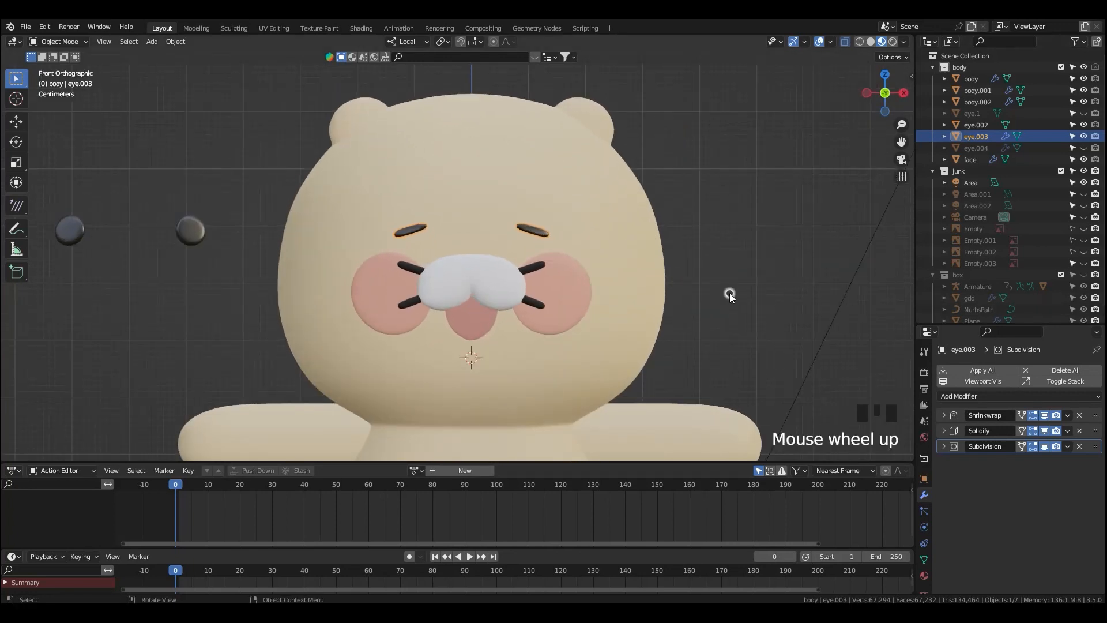
scroll(684, 296, up, 1)
scroll(686, 293, up, 1)
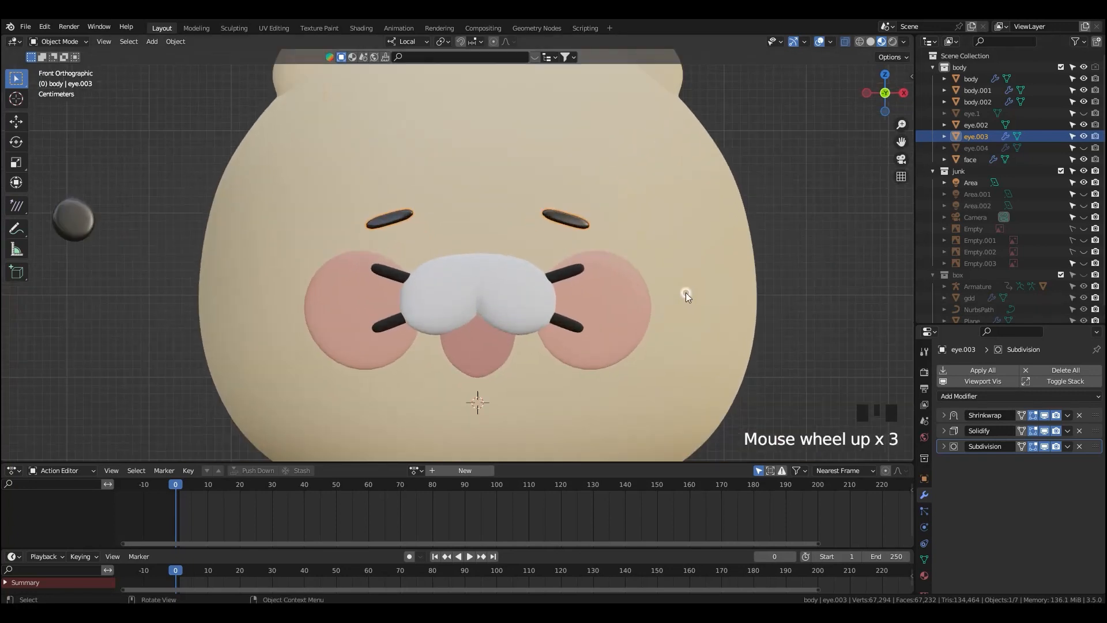
key(Tab)
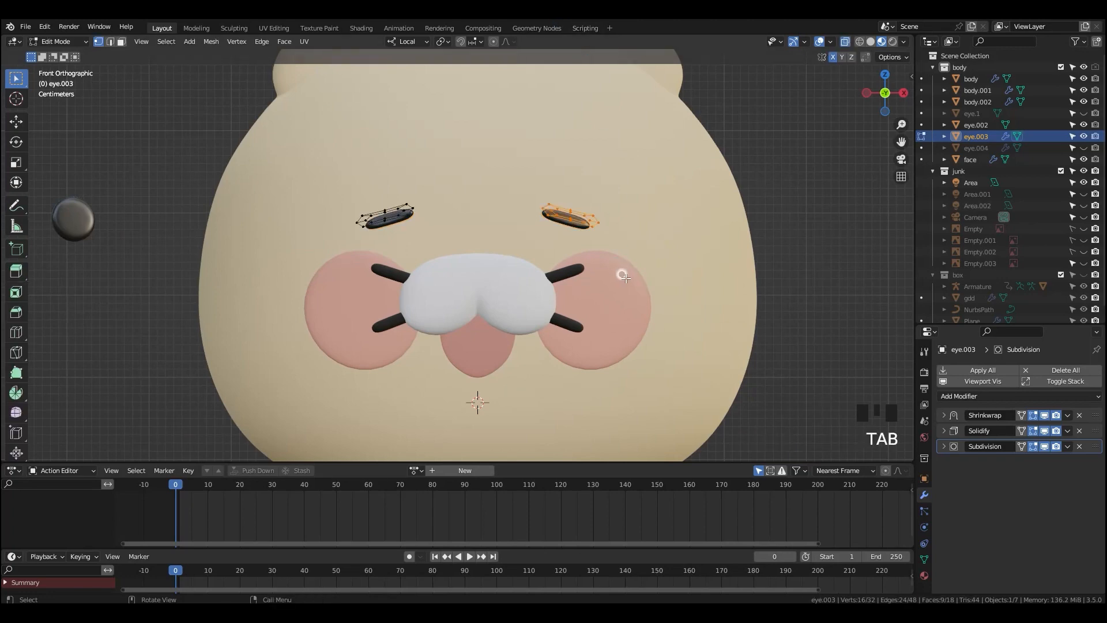
key(g)
click(655, 273)
key(Tab)
scroll(554, 279, down, 5)
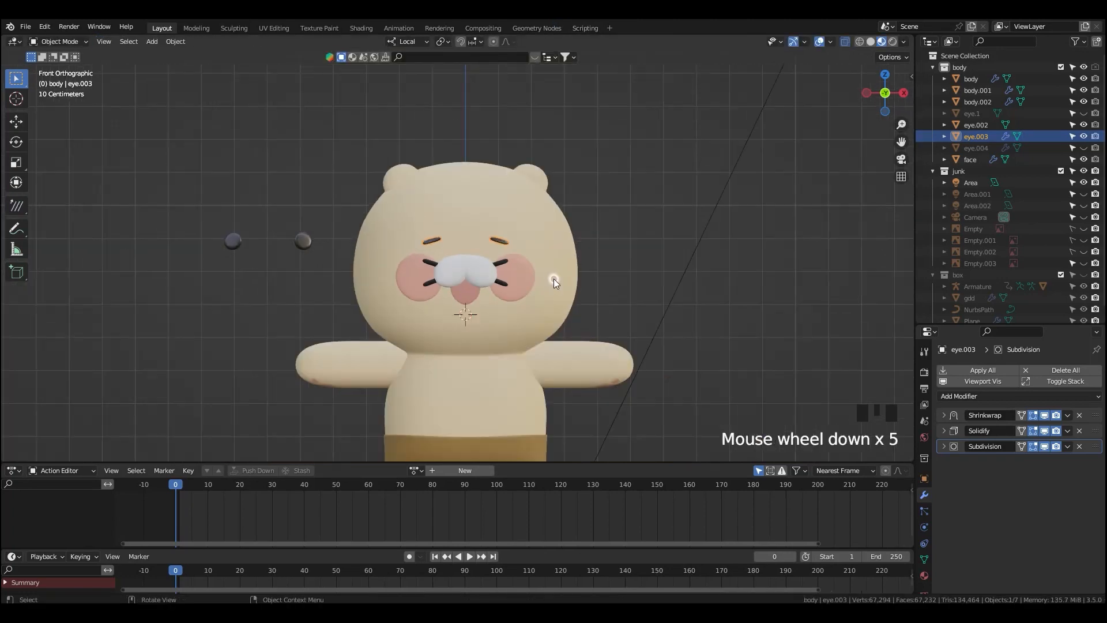
scroll(497, 287, up, 4)
scroll(497, 286, up, 3)
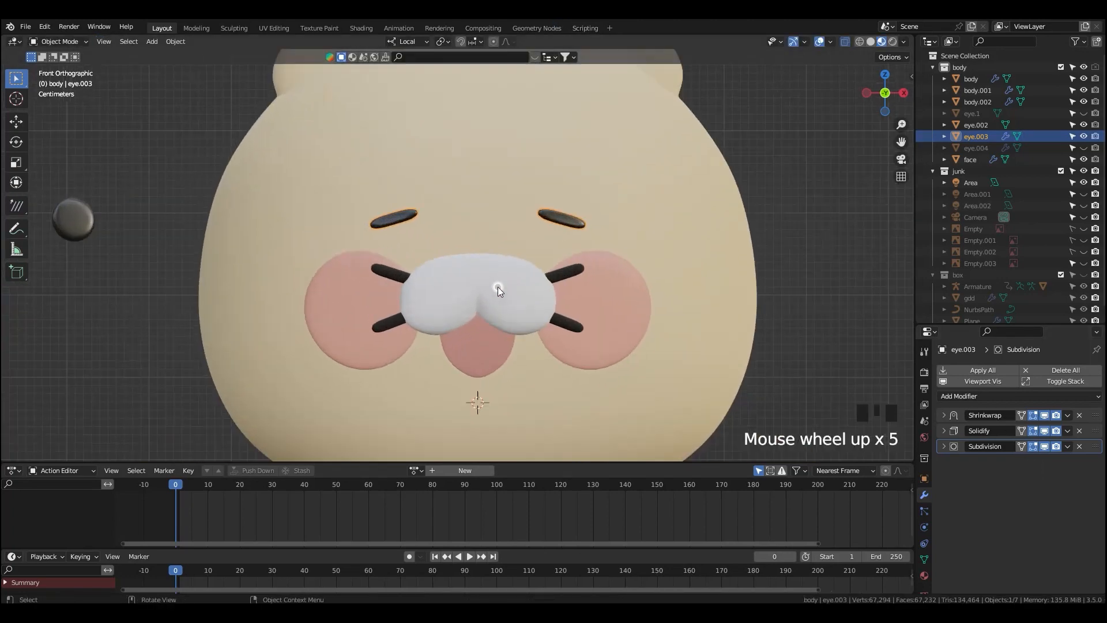
scroll(547, 294, down, 4)
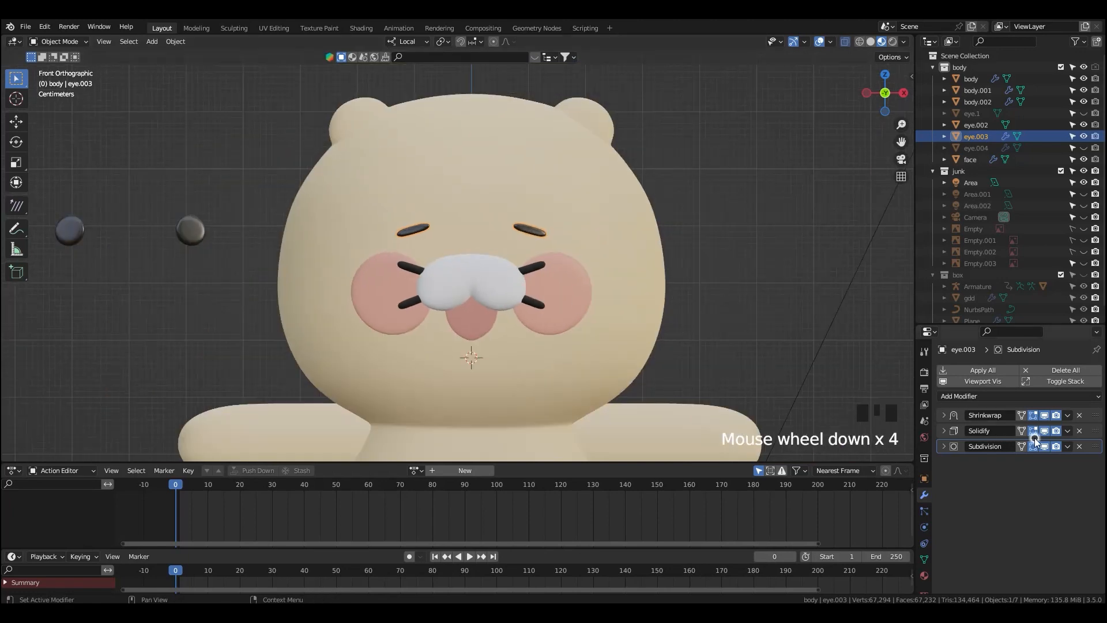
- Apply the Shrinkwrap, Solidify and Subdivision modifiers of eye.003 in order
click(1067, 416)
click(1065, 427)
click(1067, 415)
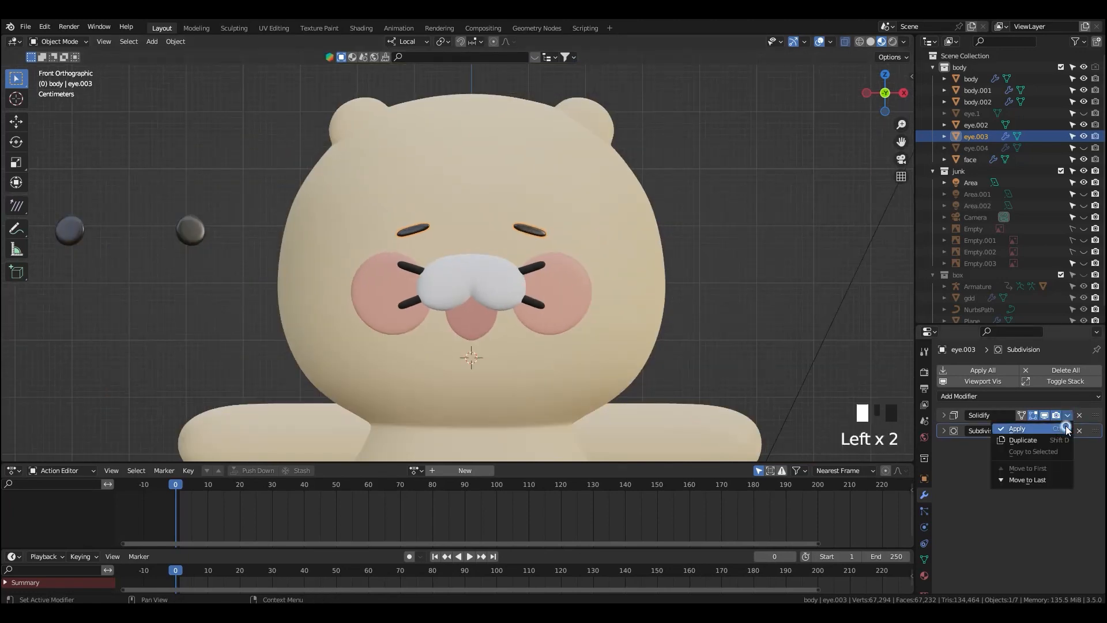
click(1065, 426)
click(1068, 415)
click(1065, 427)
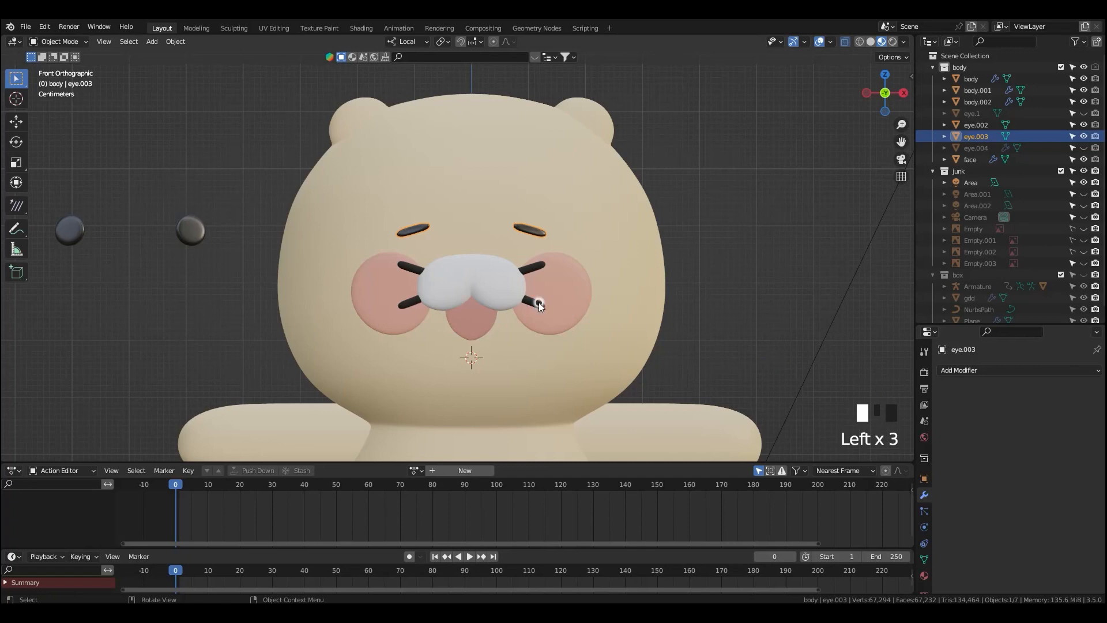
- Join the eye.003 object into eye.002 as a shape key, with eye.002 as the active object
scroll(541, 303, down, 3)
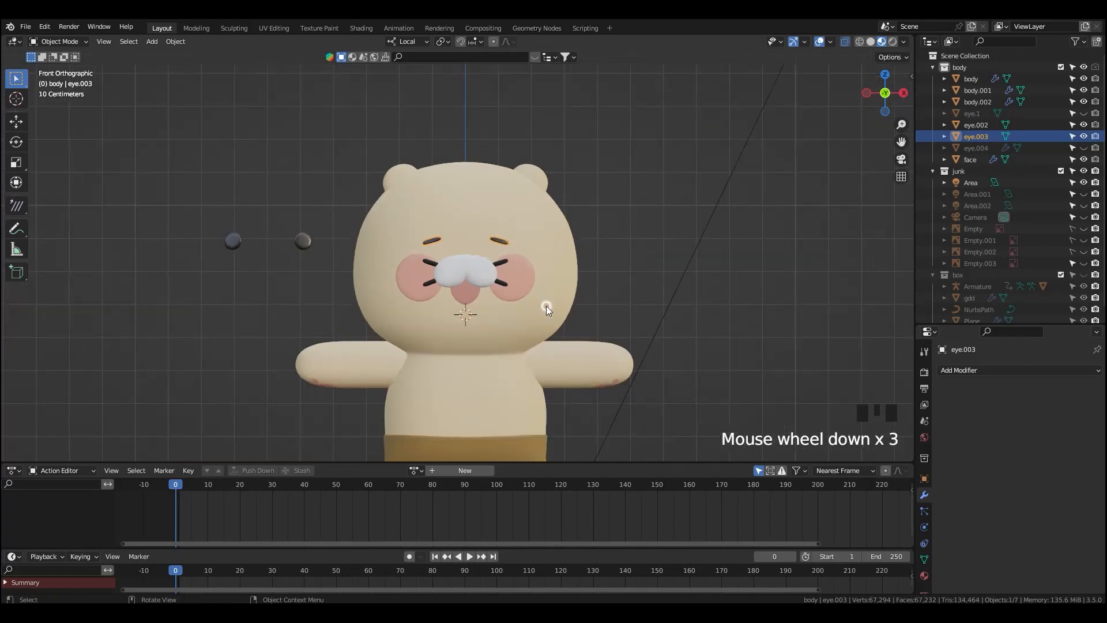
middle_drag(565, 309, 522, 320)
shift+click(374, 269)
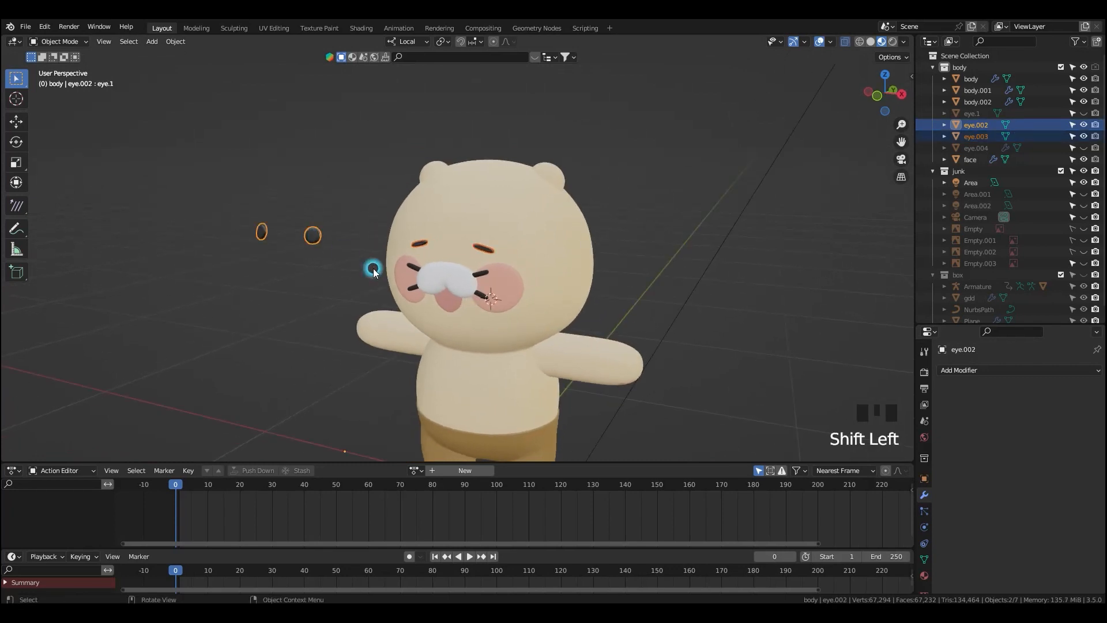
click(925, 559)
click(1091, 504)
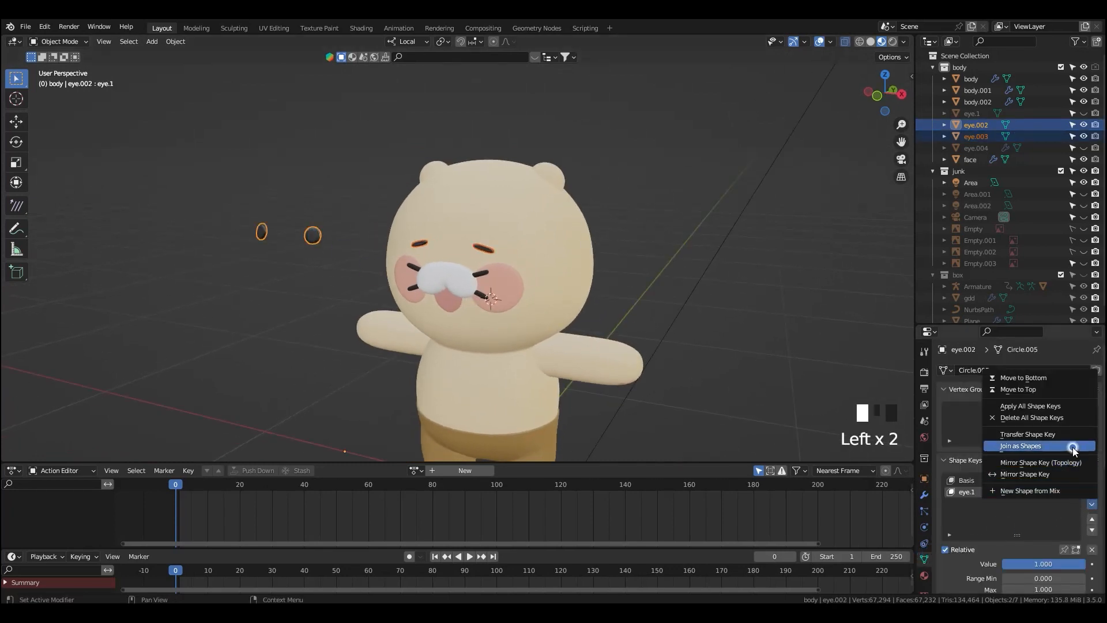
click(1021, 446)
- Clear all shape key values on eye.002 and try out the value of its eye.003 key
middle_drag(509, 358, 328, 245)
click(312, 235)
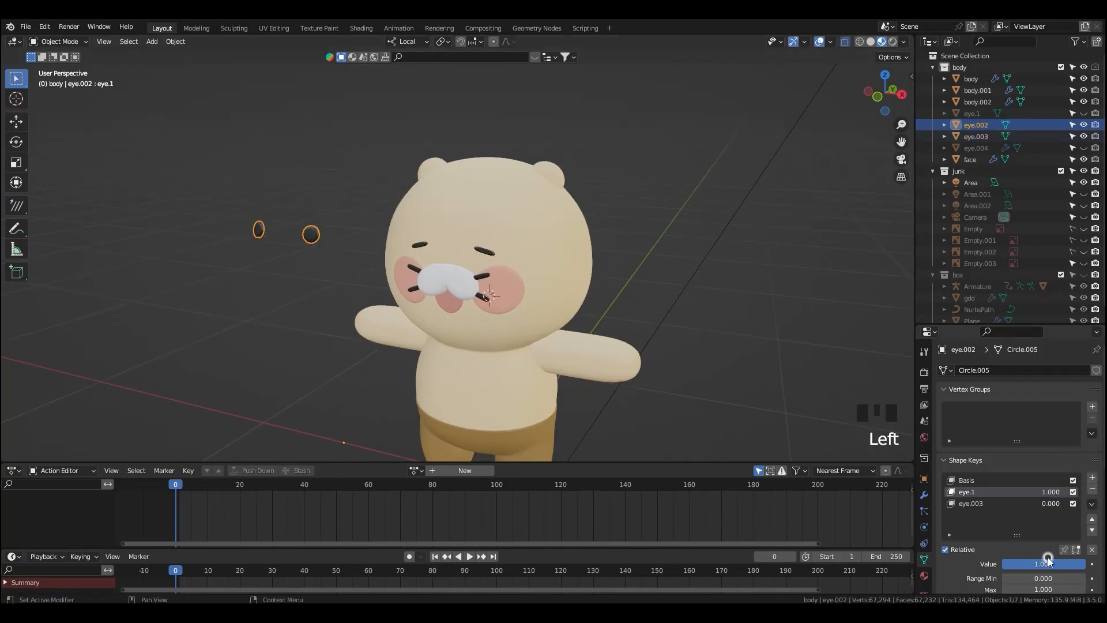
click(1092, 550)
click(988, 505)
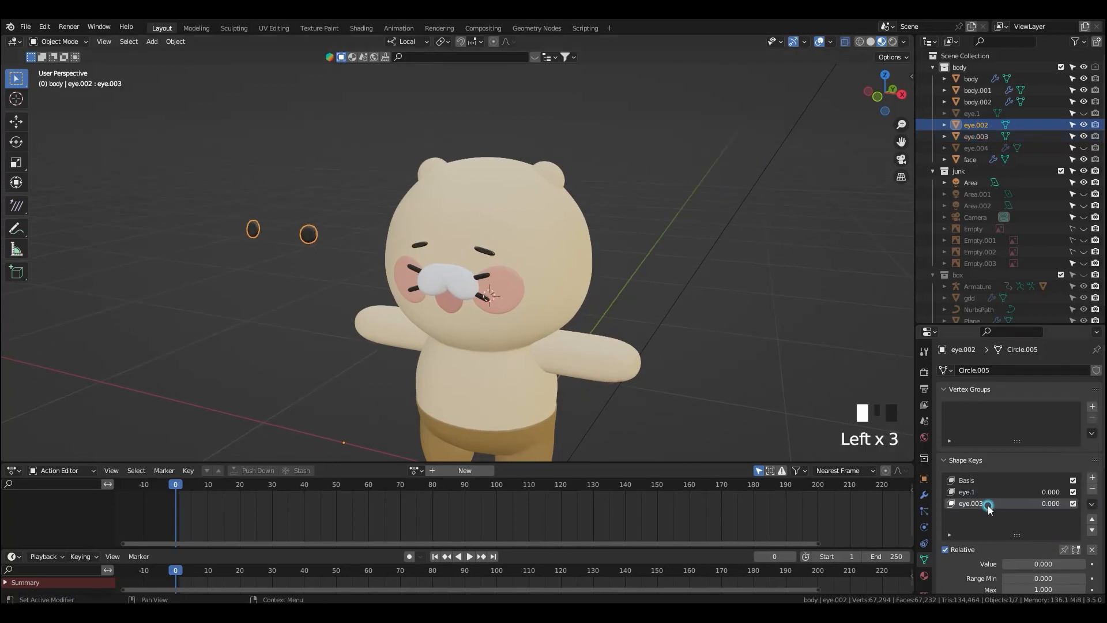
drag(1028, 565, 1003, 565)
- Delete the source objects eye.1 and eye.003, unhiding each one before removing it and keeping eye.002
middle_drag(588, 323, 562, 276)
key(grave)
scroll(578, 292, up, 2)
click(543, 241)
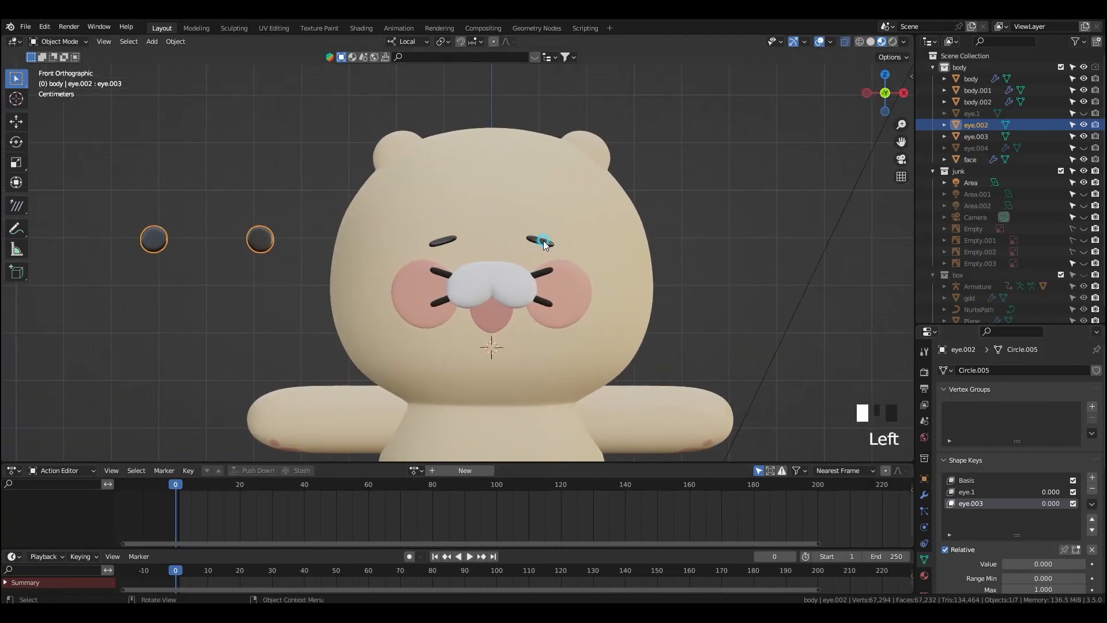
click(1084, 139)
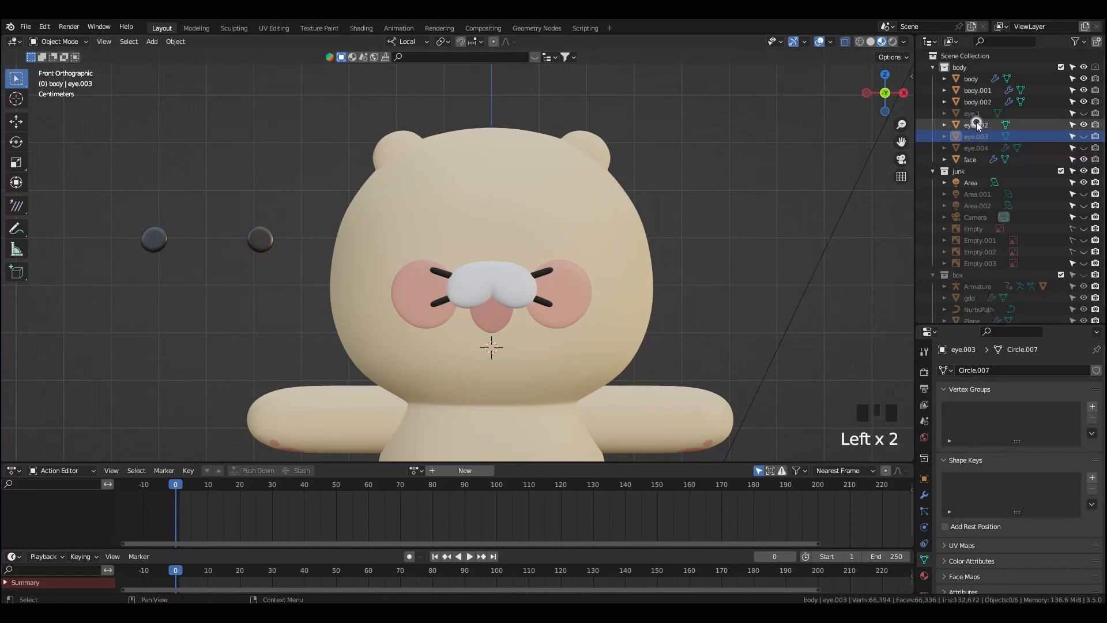
click(977, 113)
click(1085, 114)
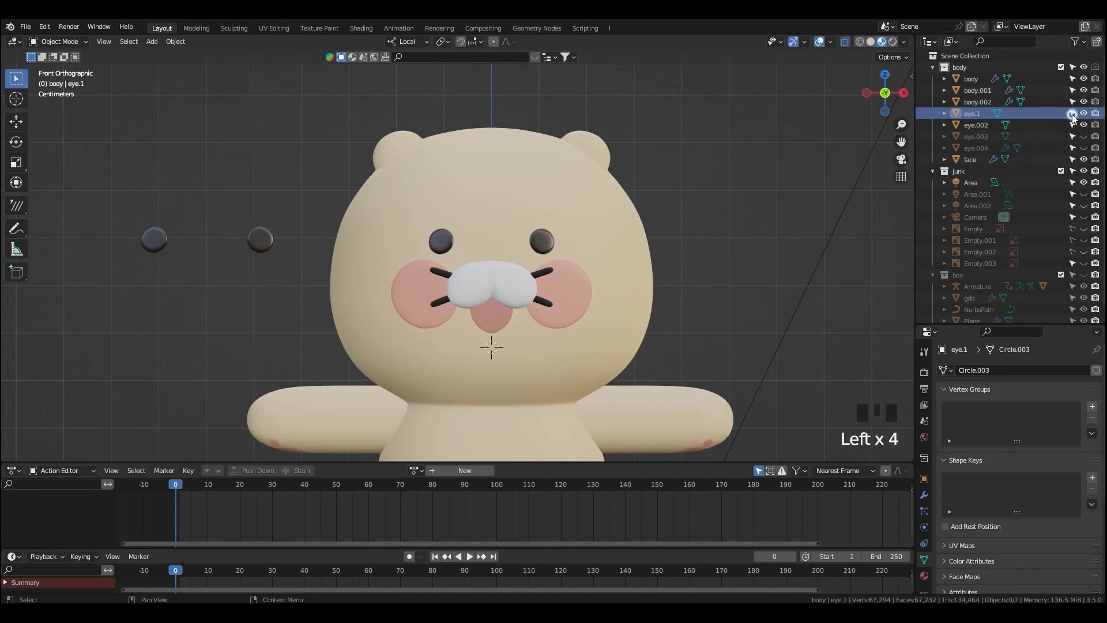
key(Delete)
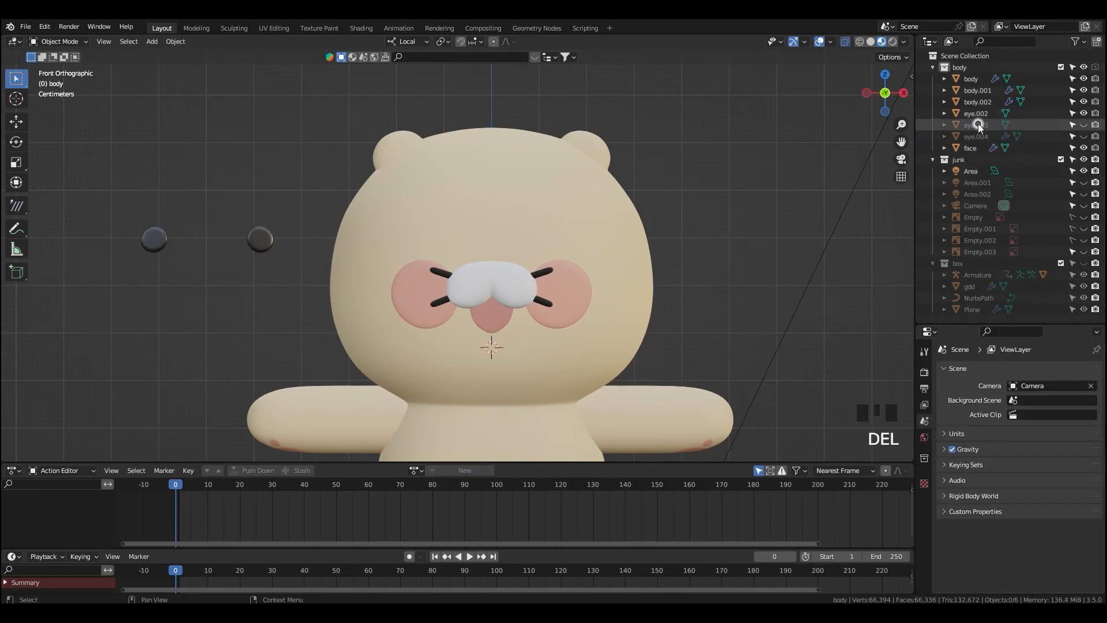
click(1088, 128)
click(977, 123)
key(Delete)
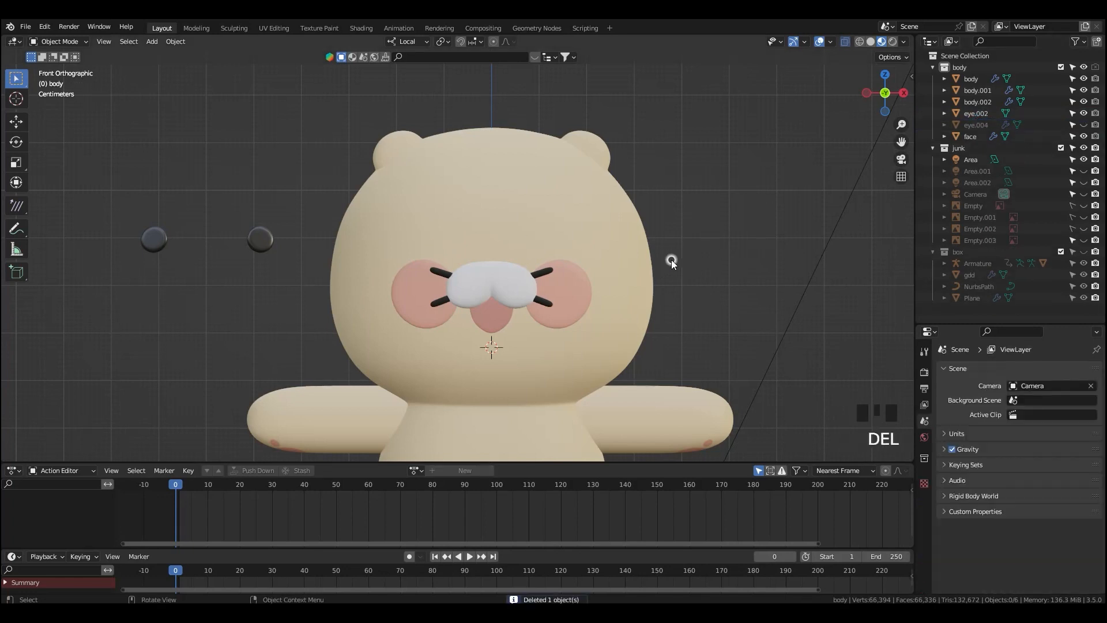
- Clear the location of eye.002 to bring the offset eyes back onto the bear's face
click(261, 257)
key(alt+g)
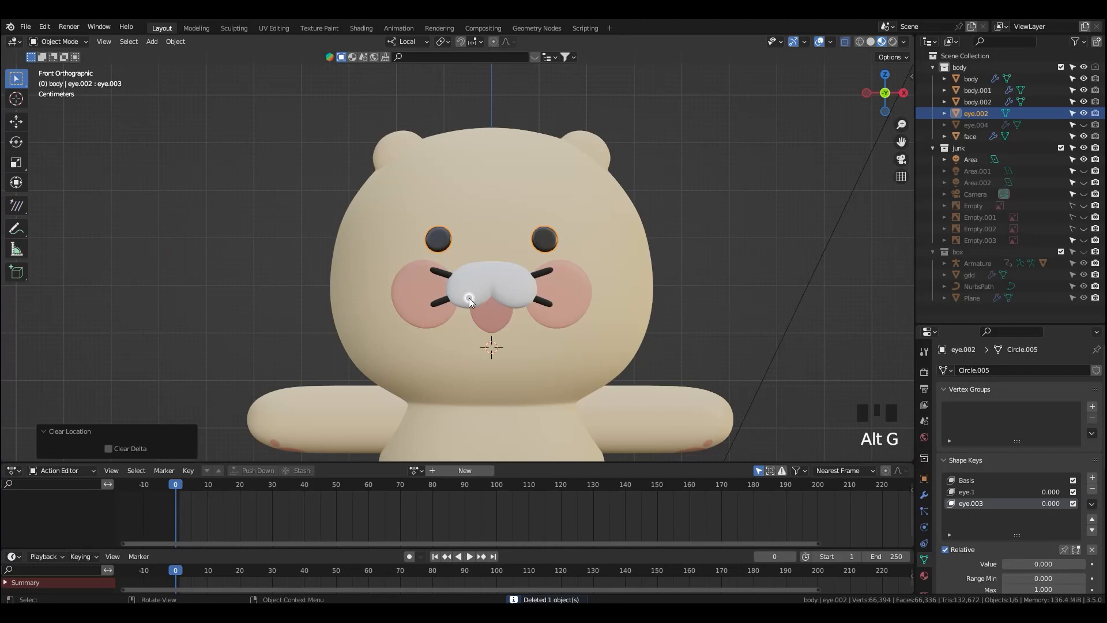
scroll(490, 300, down, 2)
middle_drag(510, 303, 536, 310)
- Test the eye.1 and eye.003 shape keys one at a time by varying their values and examine the eyes
click(968, 490)
click(1023, 563)
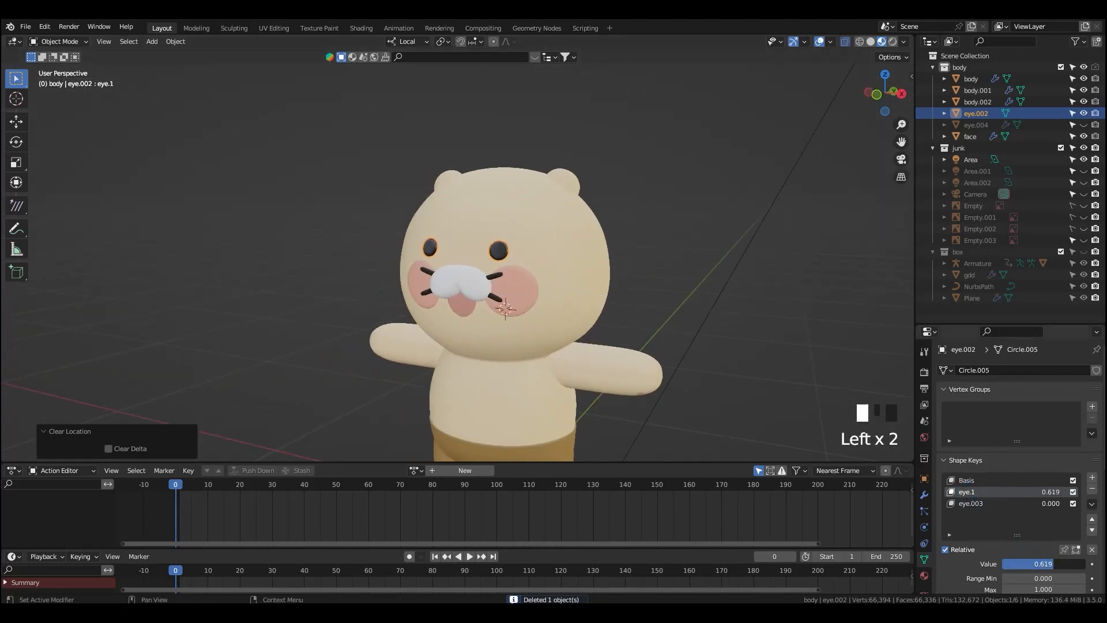
click(983, 503)
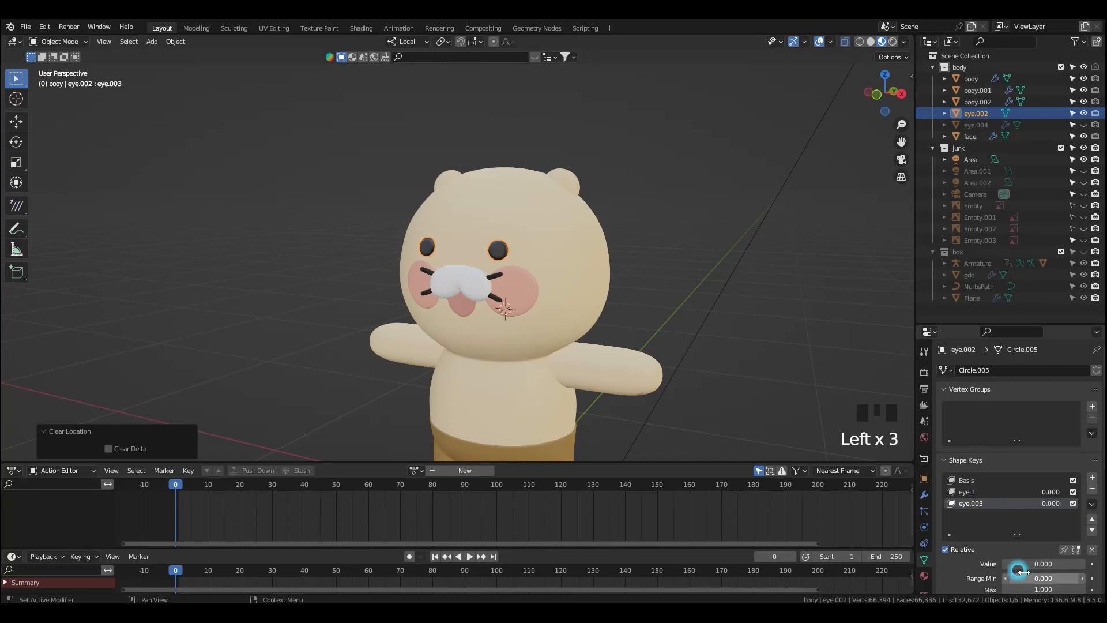
drag(1017, 565, 1084, 565)
middle_drag(502, 257, 521, 290)
scroll(521, 290, up, 2)
drag(1038, 564, 1066, 556)
- Try the eye.1 and eye.003 shape keys together at 1.000 each, and undo the value changes
click(980, 491)
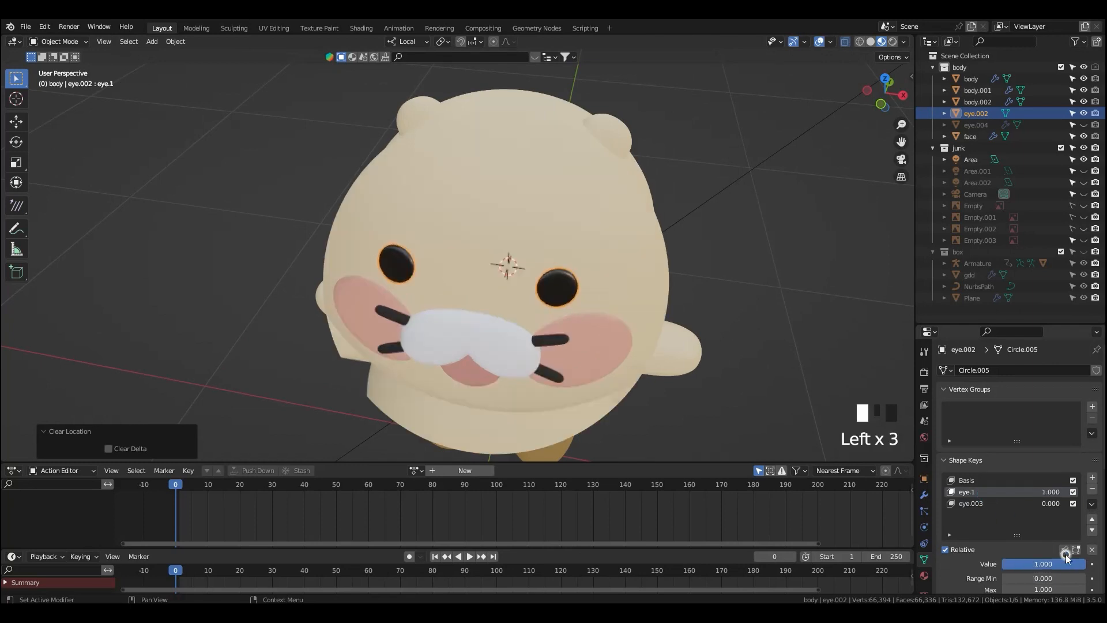
click(993, 504)
drag(1030, 566, 1002, 565)
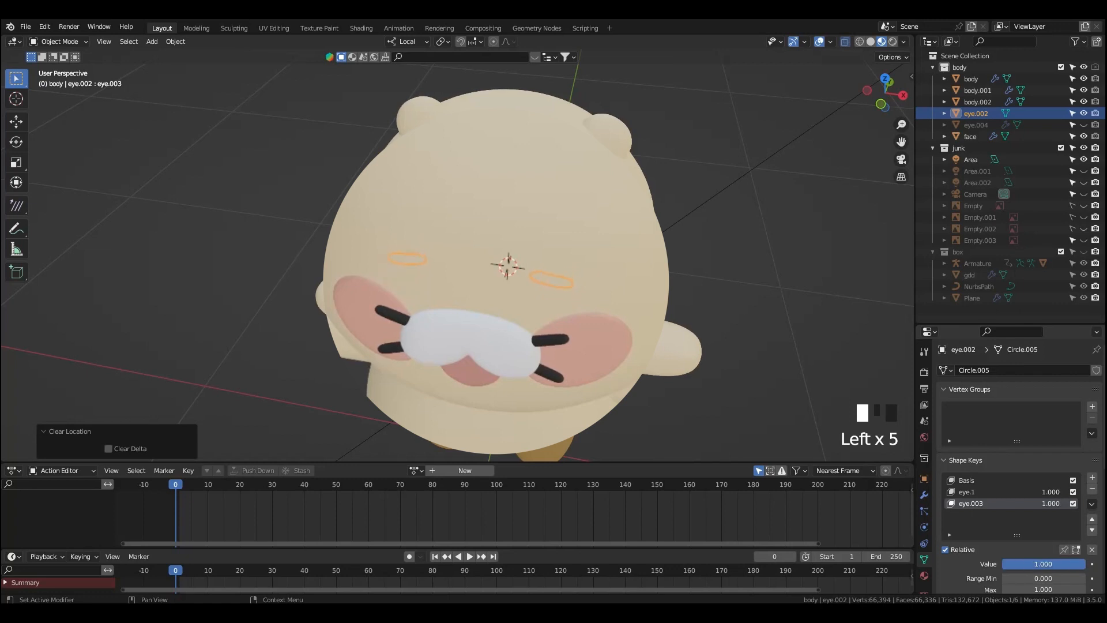
key(ctrl+z)
key(ctrl+z)
key(ctrl+z)
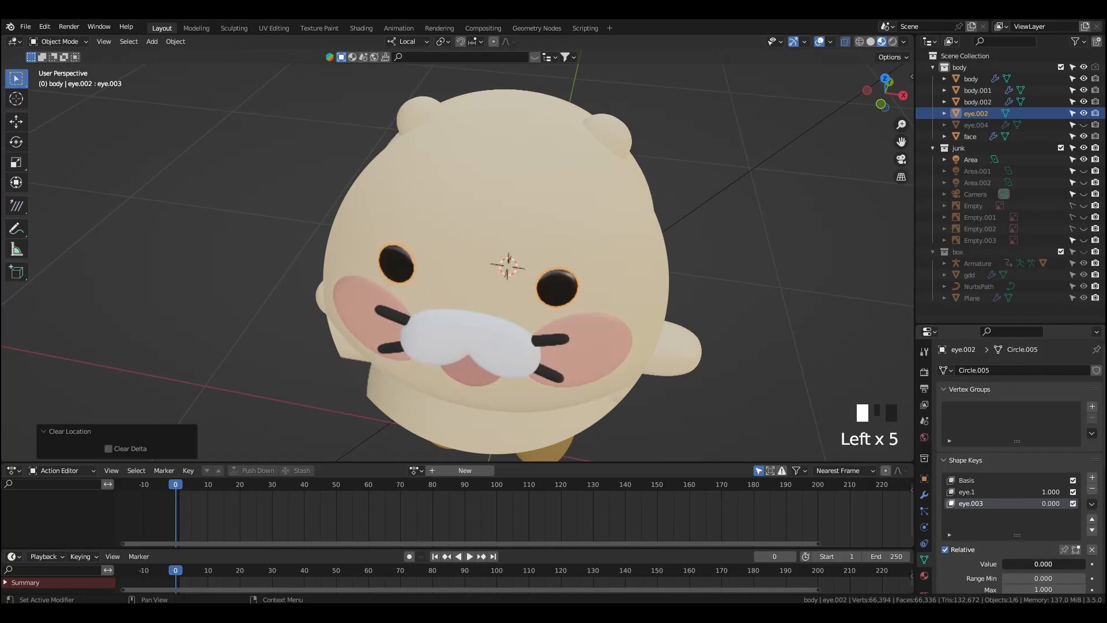
- Set the eye.1 shape key to 1.000 and delete the Basis key from eye.002
click(986, 495)
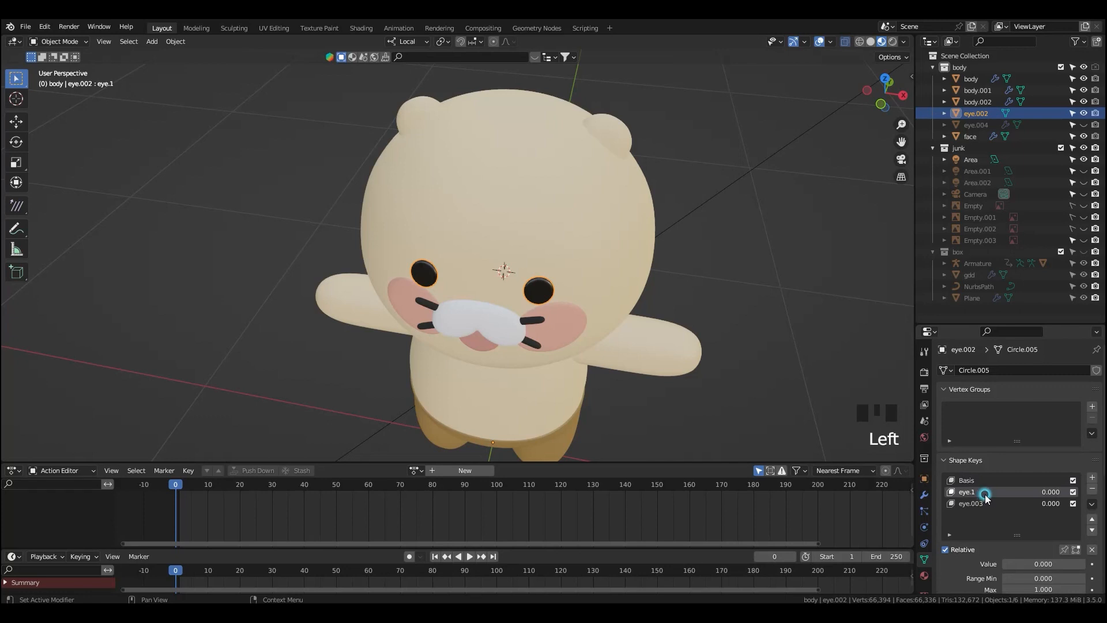
click(1013, 564)
drag(1013, 564, 1086, 563)
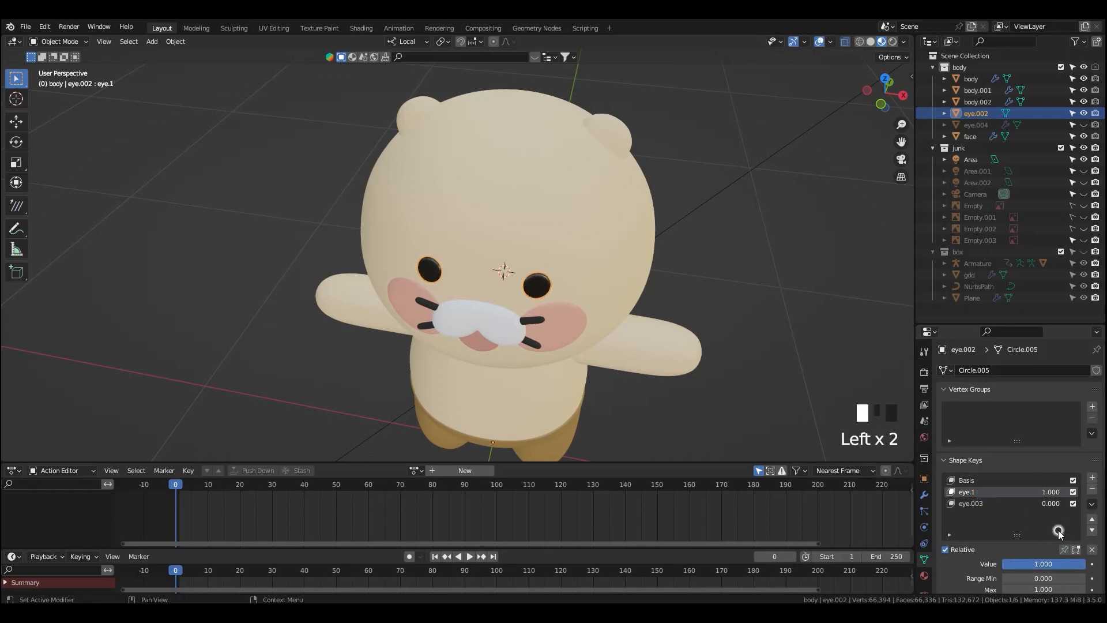
click(1030, 480)
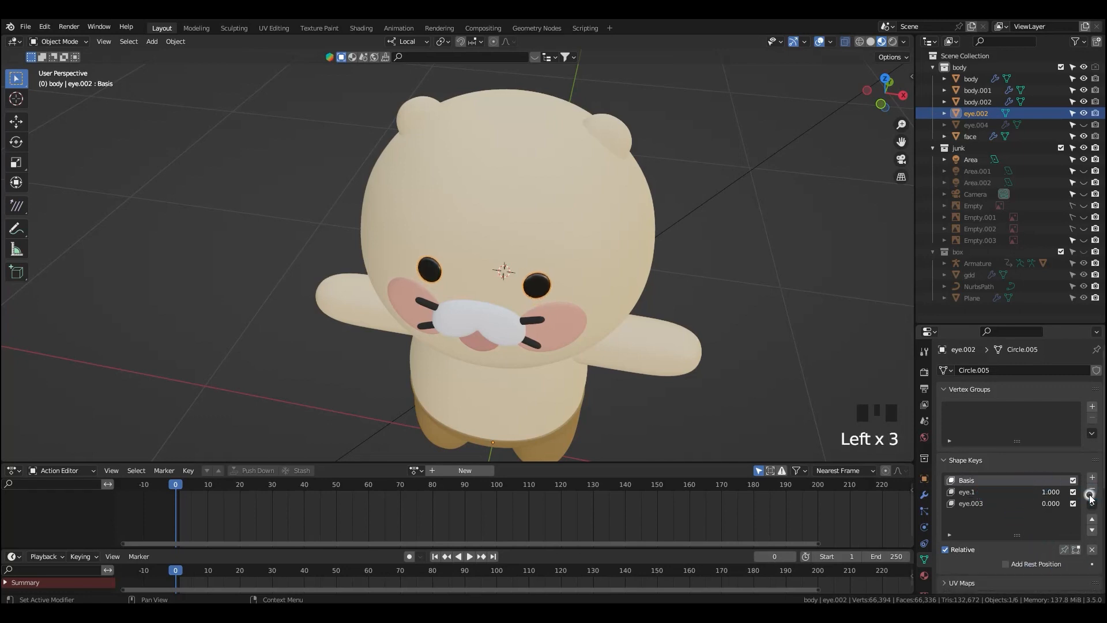
click(1090, 493)
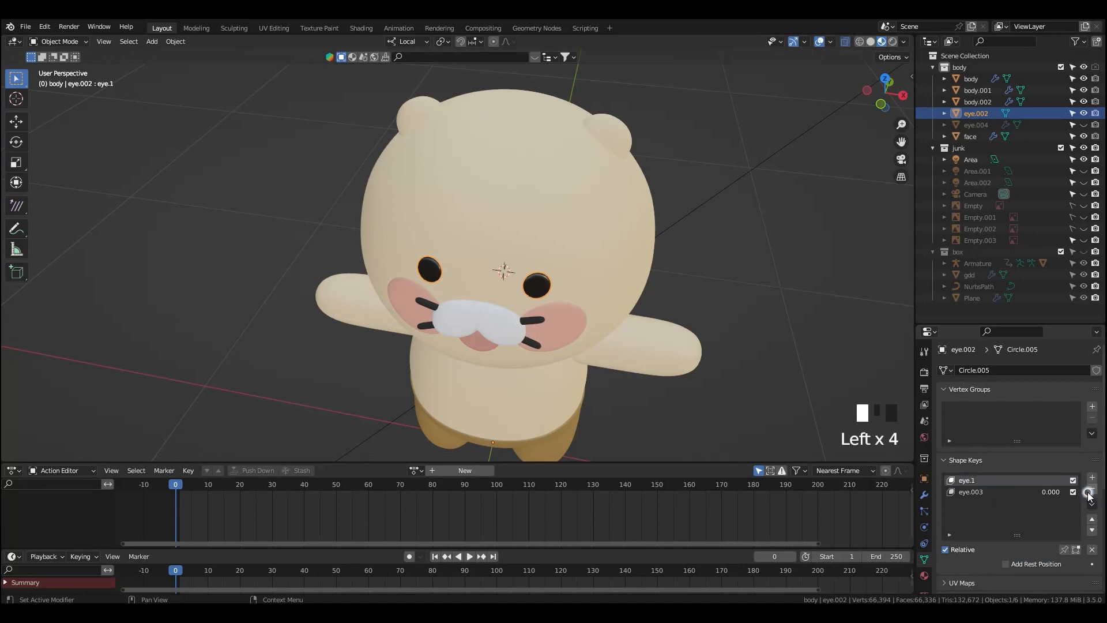
- Raise the eye.003 shape key to 1.000 and examine the eye expression on the face
click(990, 493)
drag(1013, 566, 1086, 564)
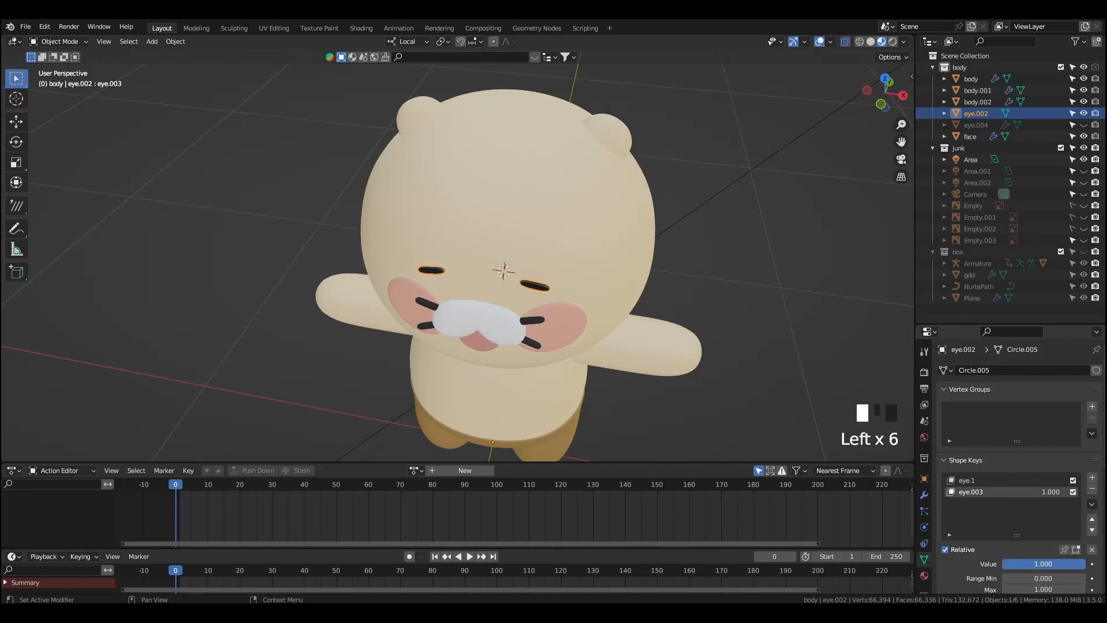
middle_drag(752, 402, 752, 386)
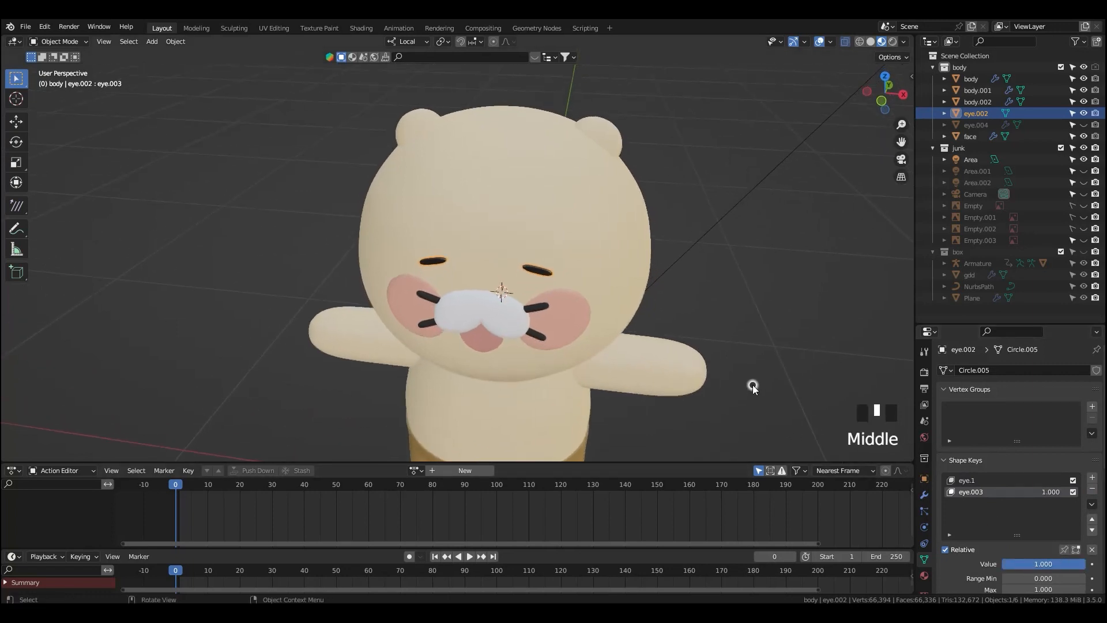
- Reset the 3D cursor to the world origin and frame the whole bear in front view
key(grave)
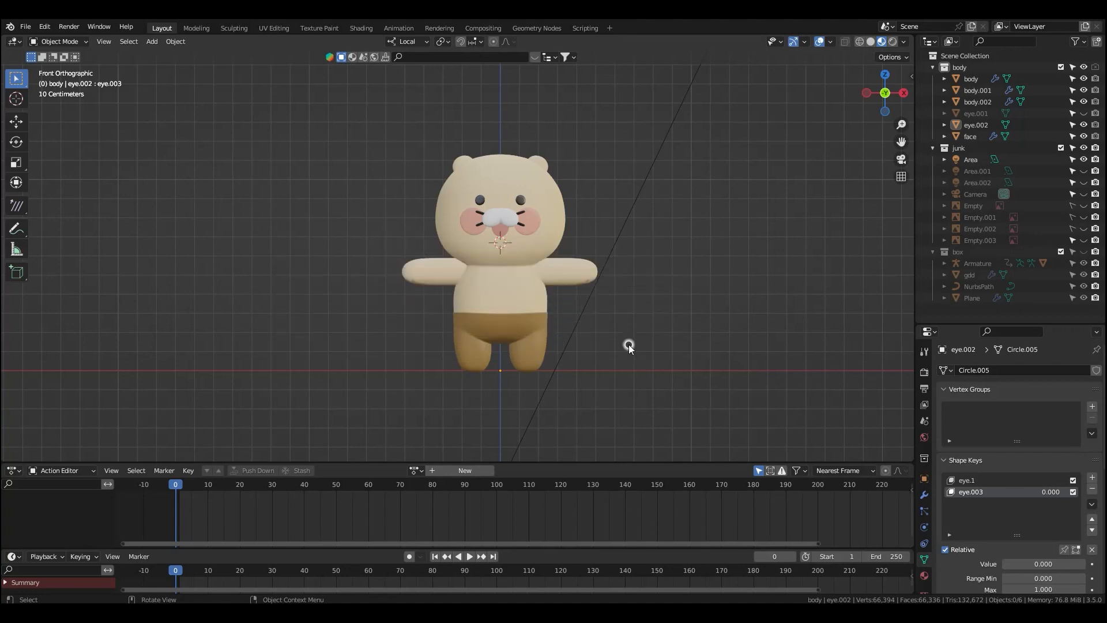
scroll(628, 346, up, 1)
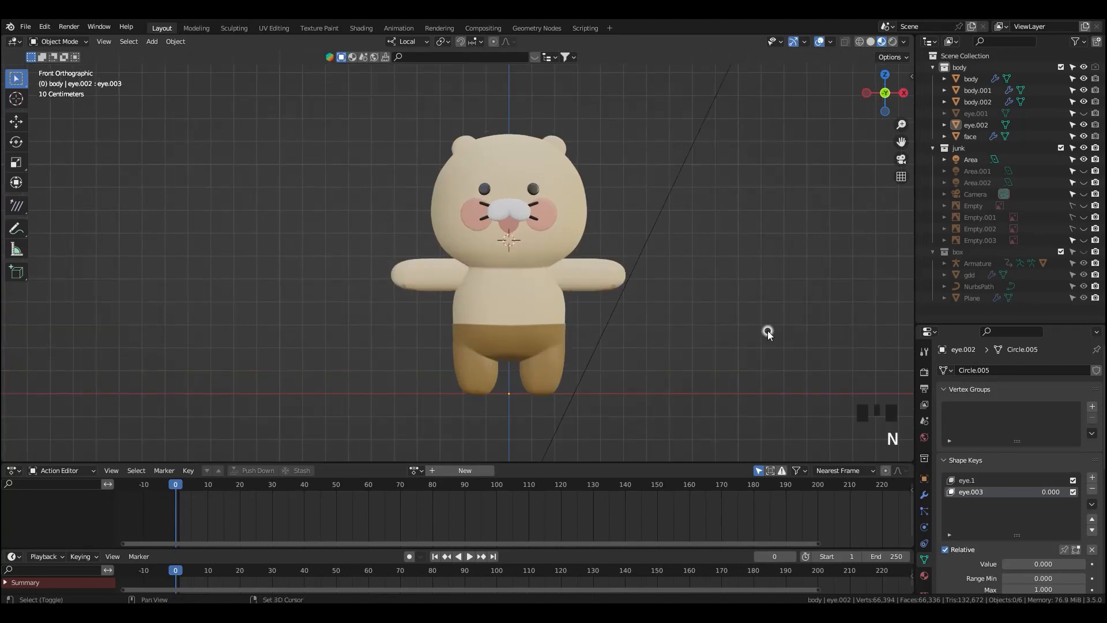
key(shift+c)
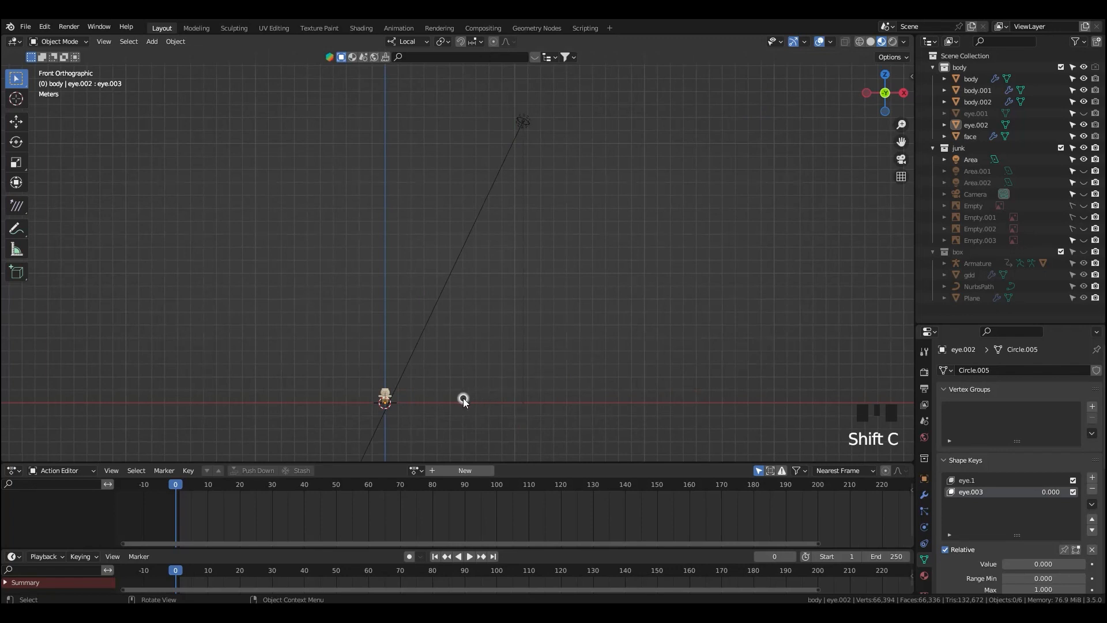
click(384, 399)
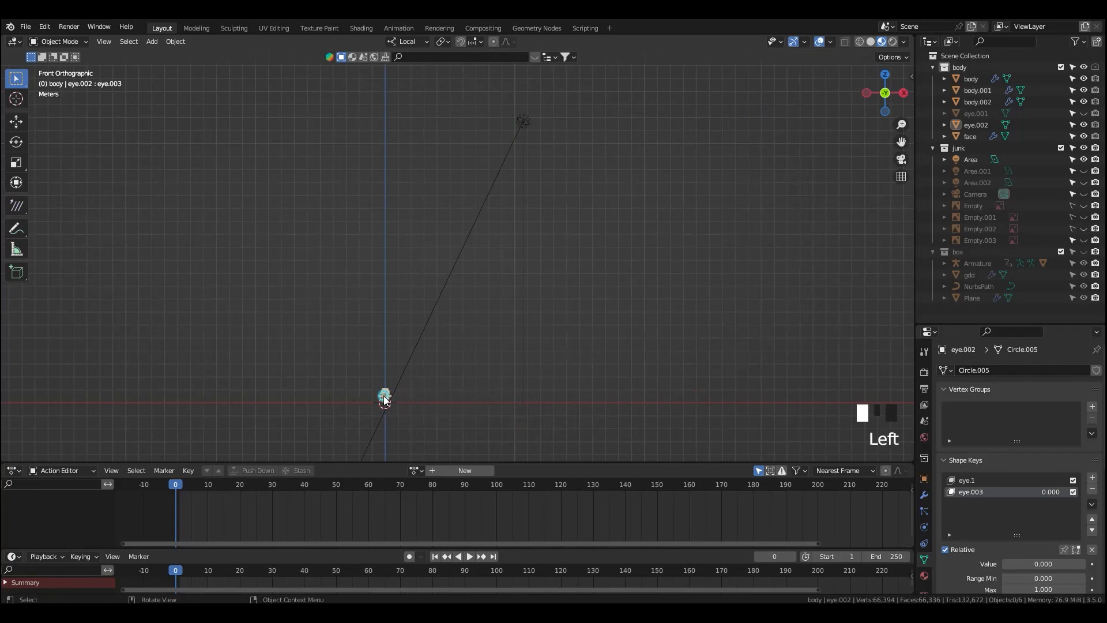
key(z)
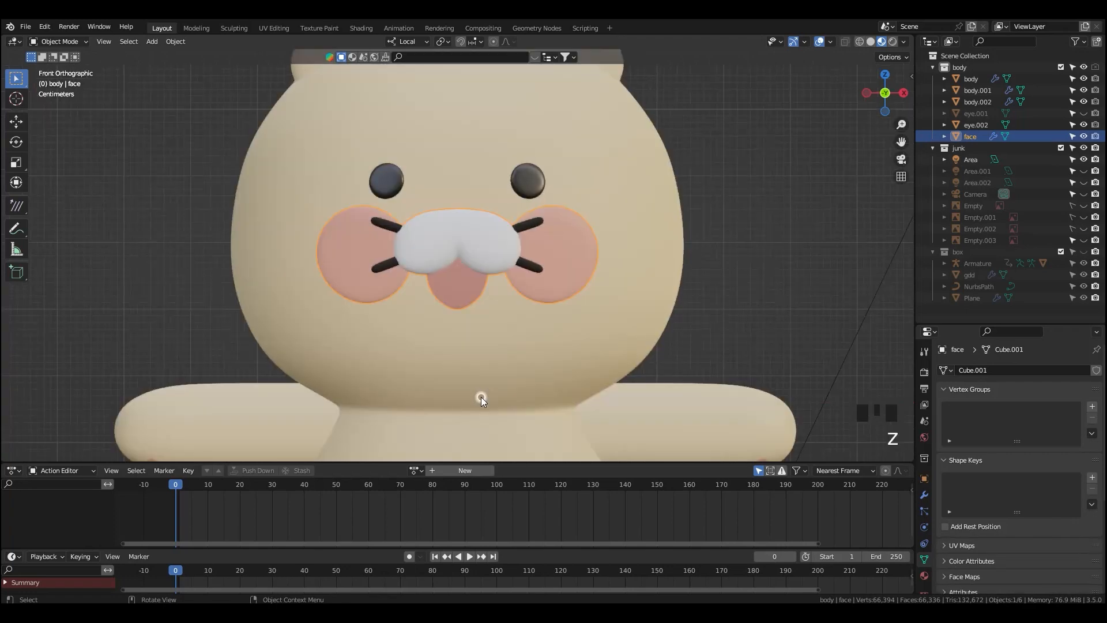
scroll(480, 398, down, 6)
shift+middle_drag(513, 413, 569, 354)
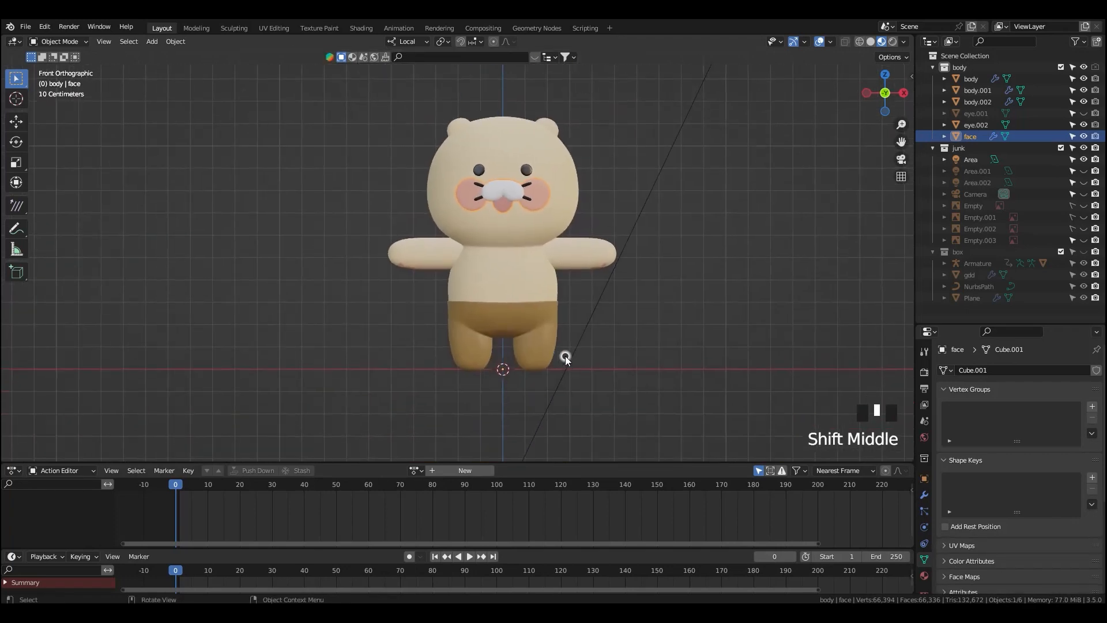
scroll(573, 364, up, 2)
- Add a single-bone armature at the world origin and view the bear from the right side
key(shift+a)
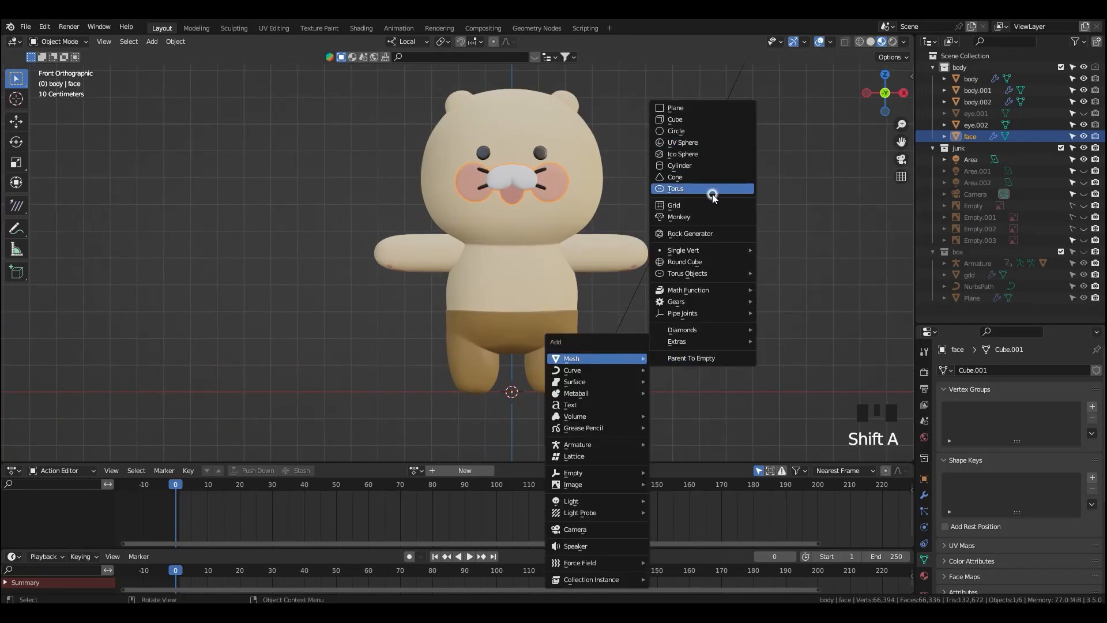
mouse_move(629, 444)
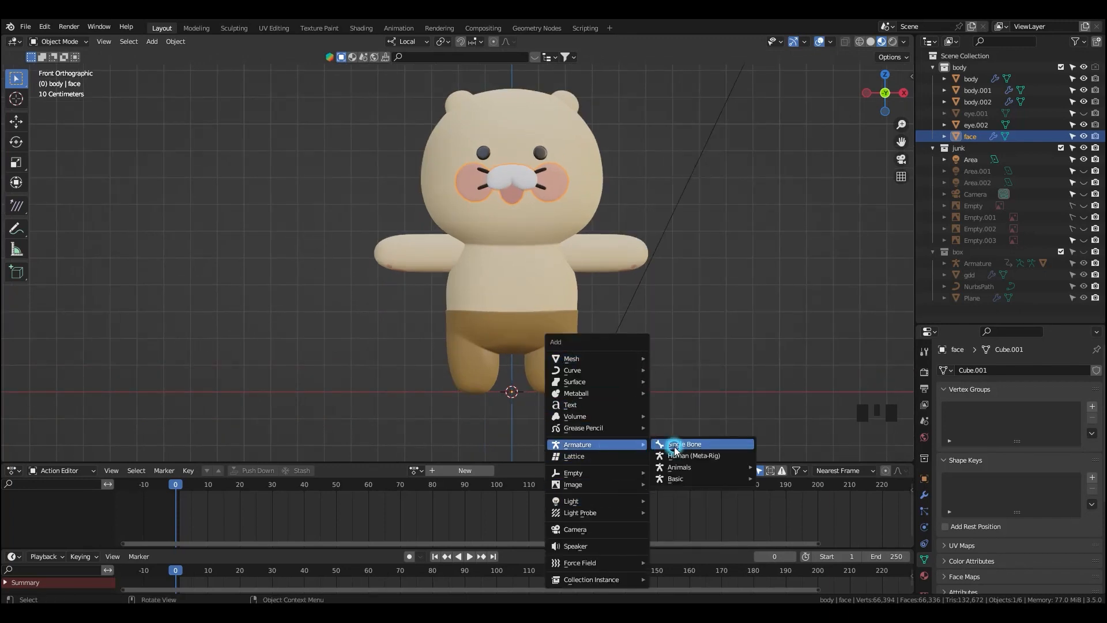
click(663, 444)
scroll(563, 364, down, 1)
key(grave)
click(663, 372)
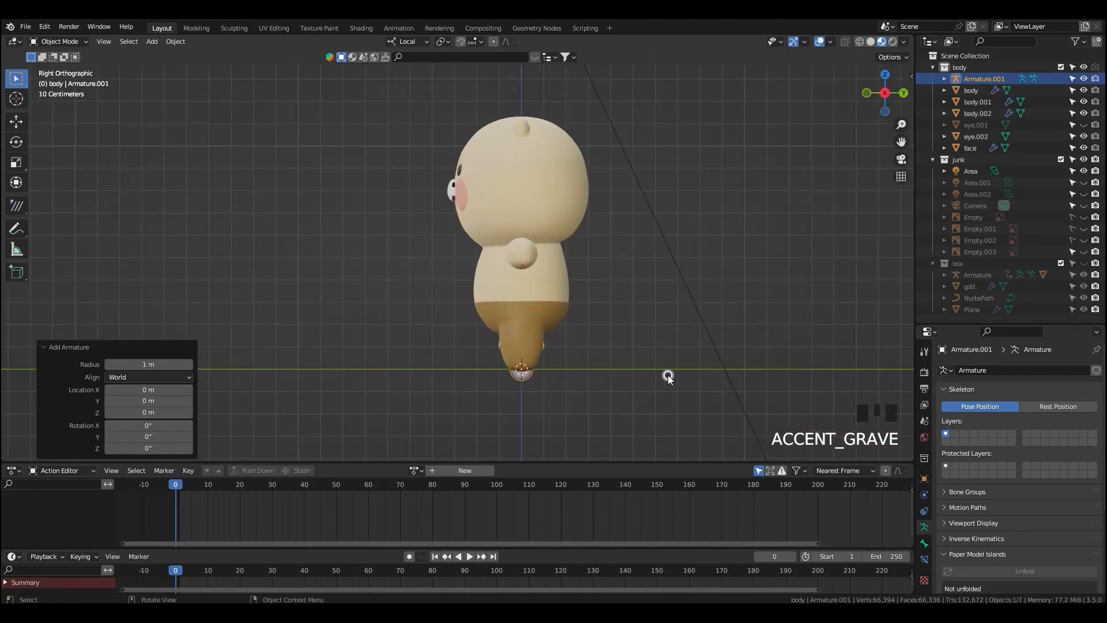
- Set the transform pivot to Median Point and the transform orientation to Global
click(438, 20)
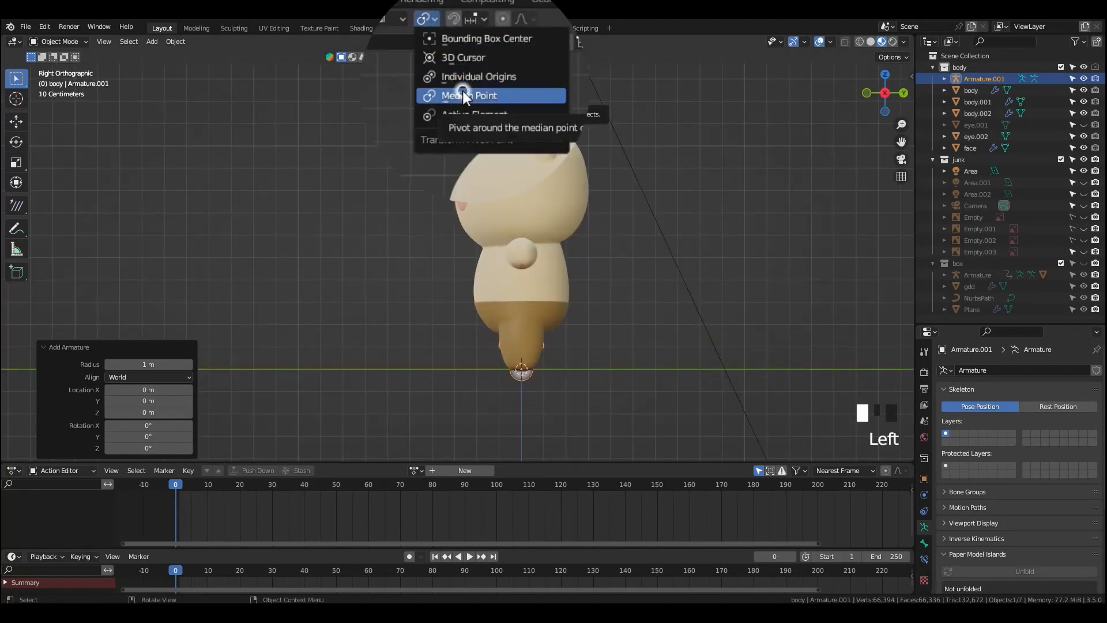
click(469, 77)
click(408, 42)
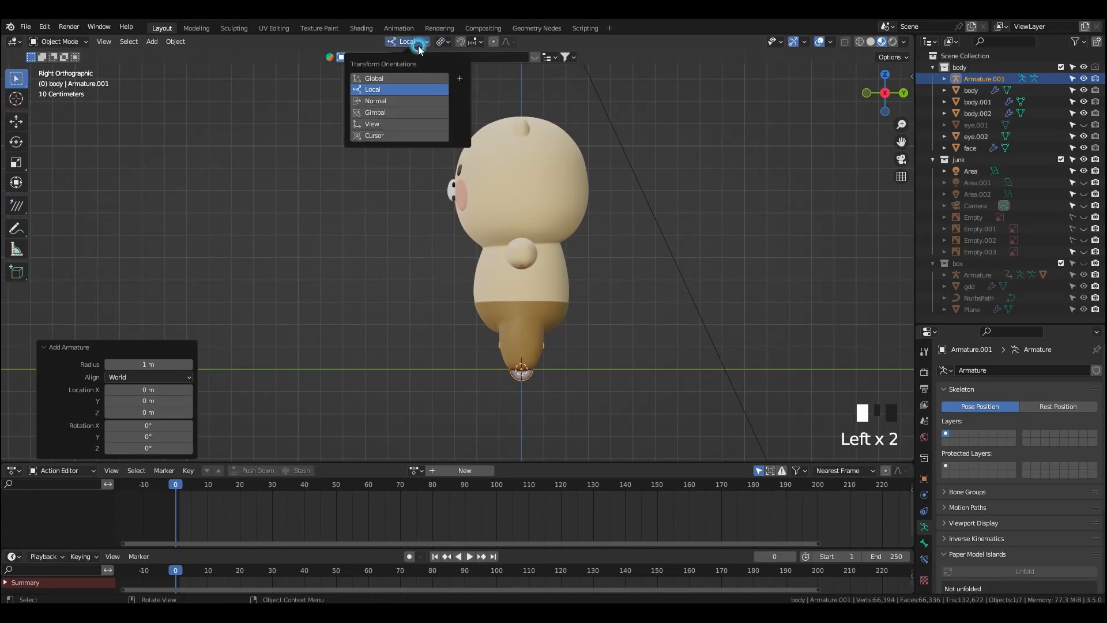
click(406, 78)
- Rotate the new armature by -90° in the side view so its bone lies along the ground
key(r)
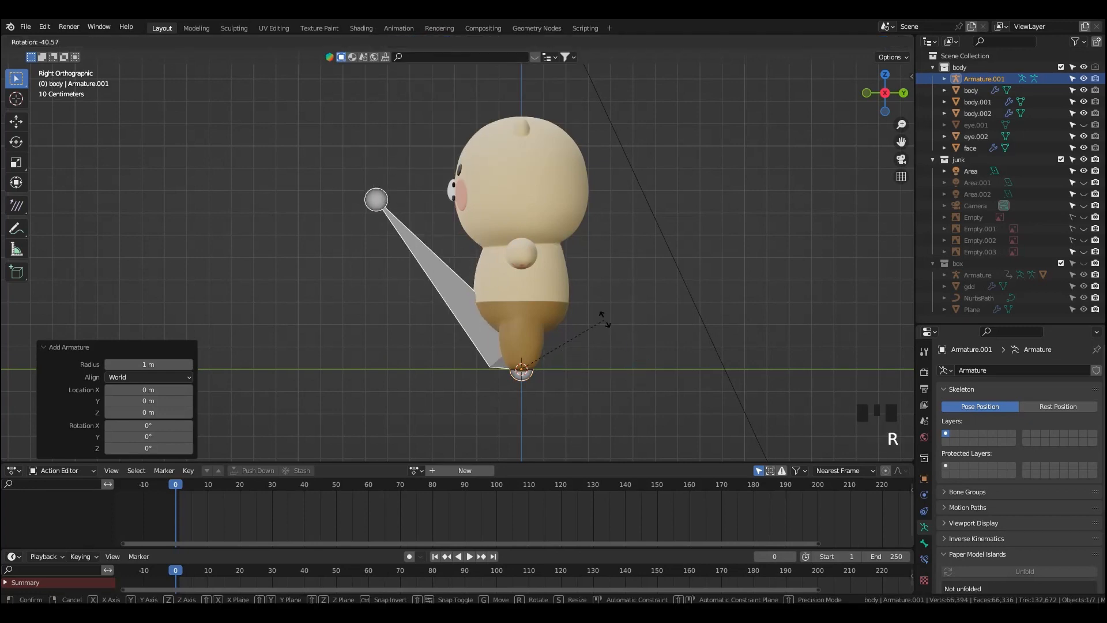
text(-90)
key(Return)
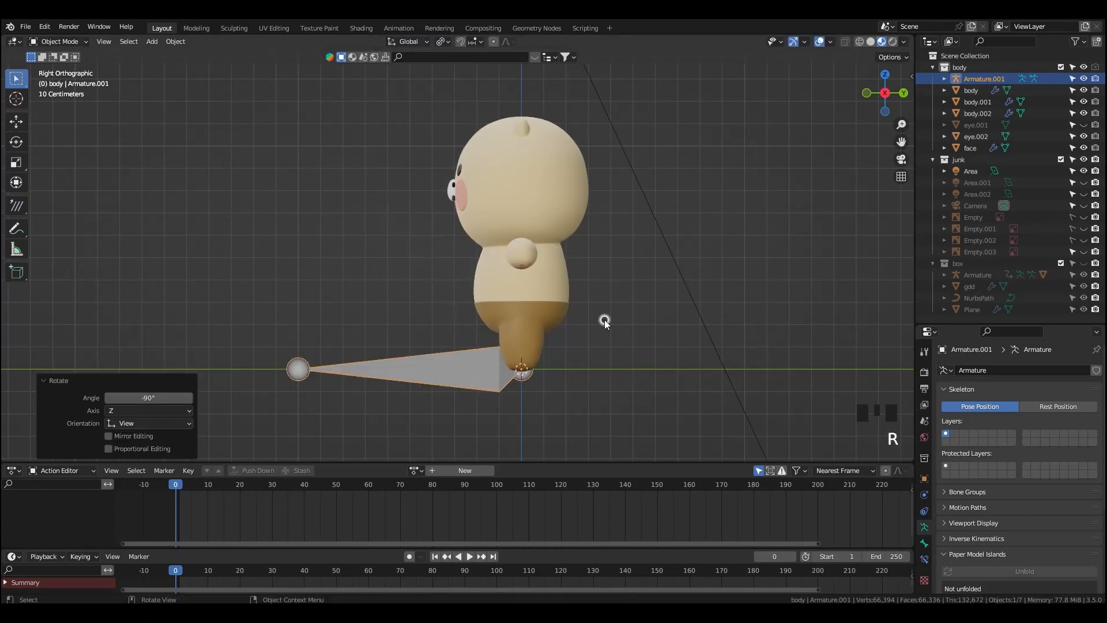
- In Edit Mode, shorten the ground bone by moving its tip about 0.65 m along Y towards the bear
key(Tab)
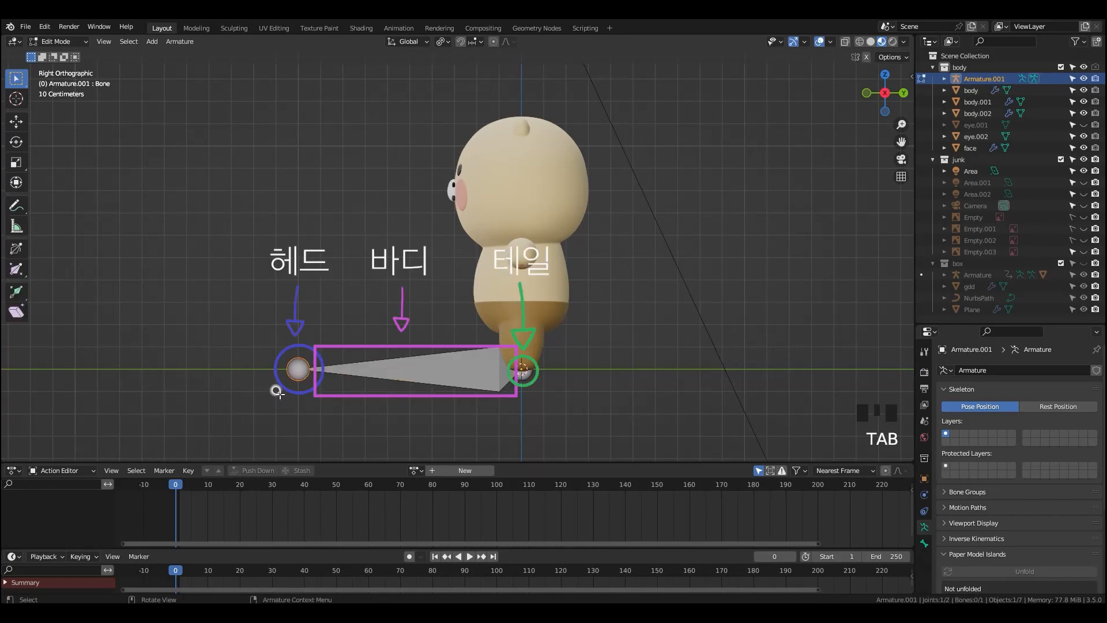
click(332, 402)
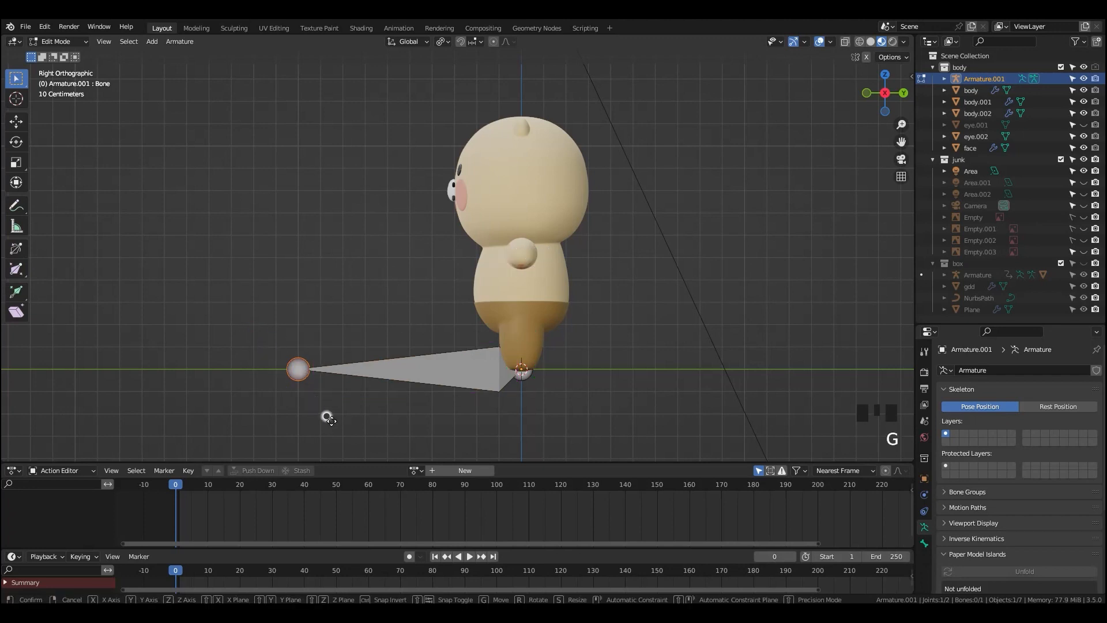
key(g)
click(472, 411)
- Add a second, upright bone at the origin, display the armature In Front of the mesh and select the new bone
middle_drag(583, 366, 634, 378)
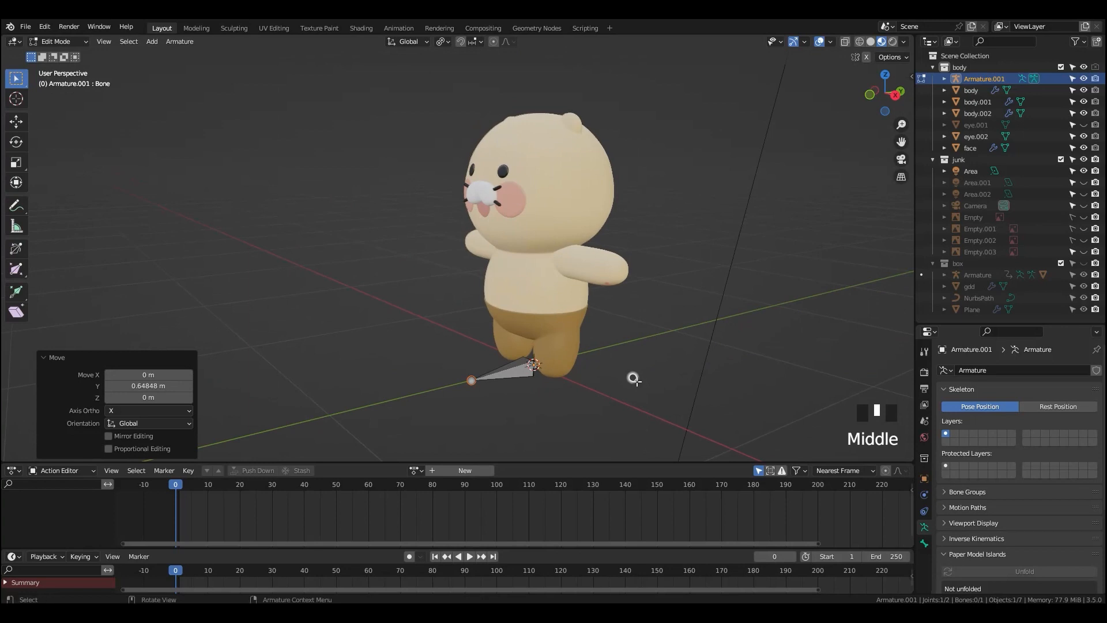
key(shift)
key(shift+a)
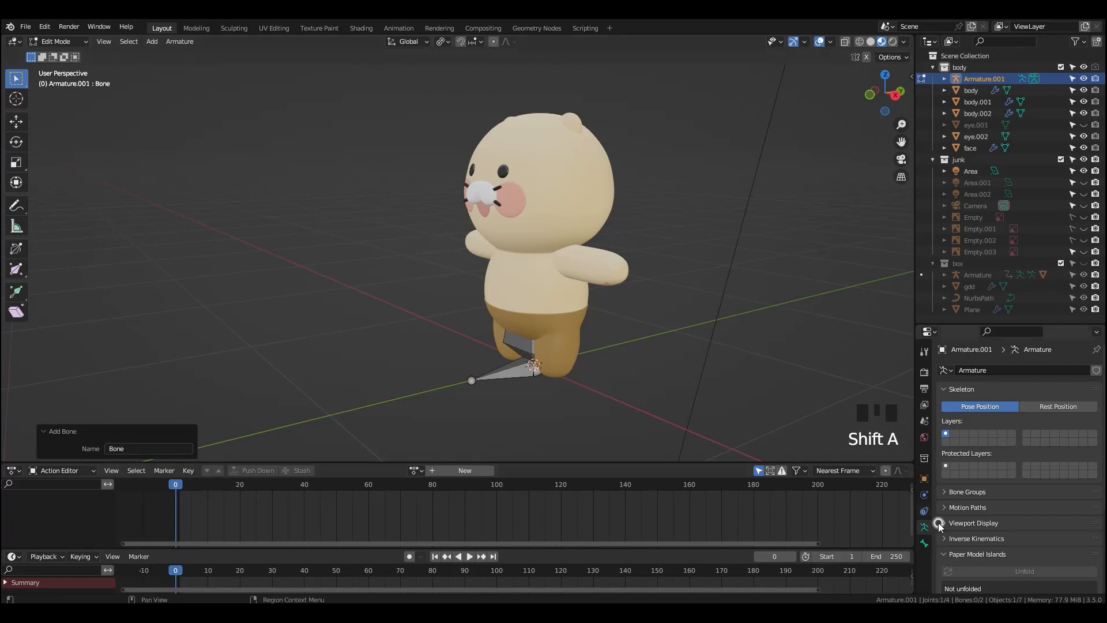
click(925, 478)
scroll(1036, 576, down, 3)
scroll(1036, 577, down, 2)
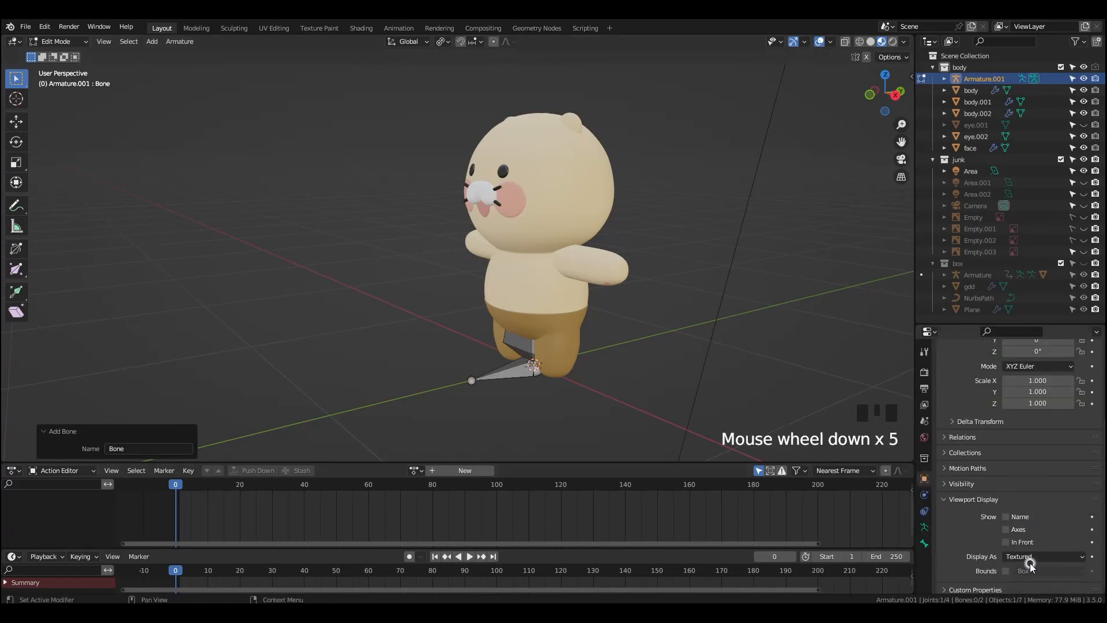
click(1006, 542)
click(547, 330)
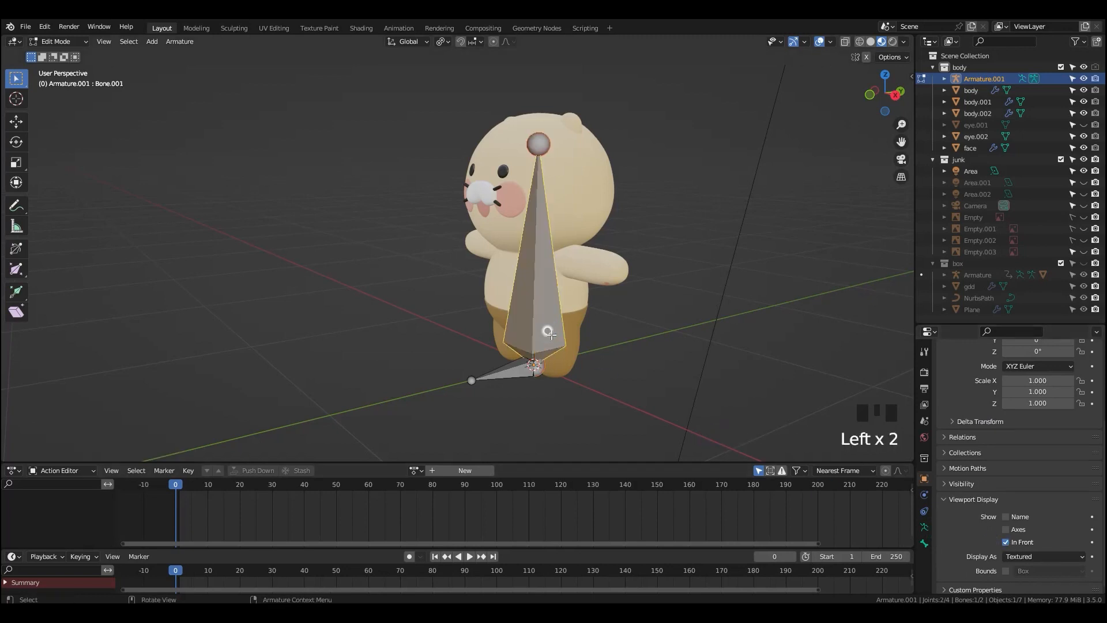
middle_drag(559, 351, 507, 351)
key(g)
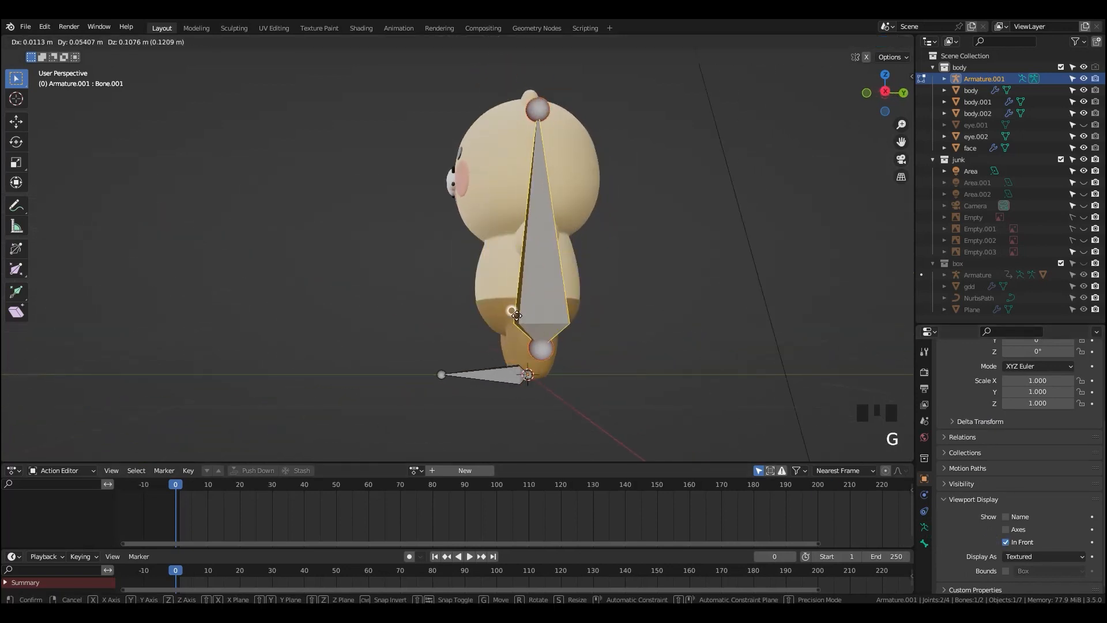
click(530, 346)
middle_drag(539, 350, 581, 360)
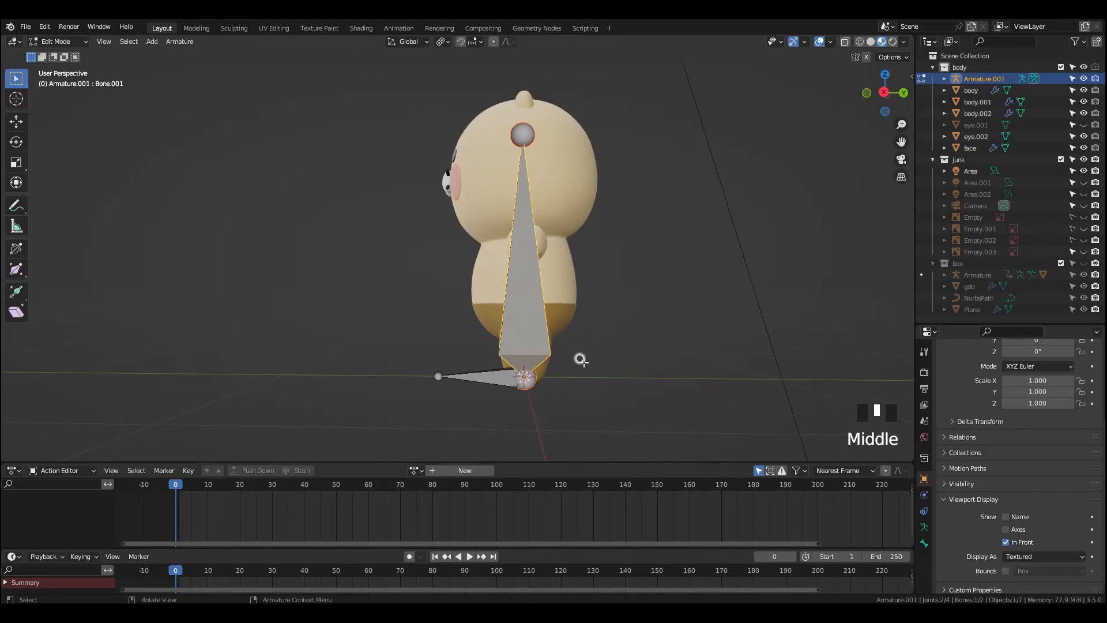
- In the right side view, parent the upright bone to the ground bone with Keep Offset, and select the upright bone alone
key(grave)
click(645, 367)
scroll(546, 376, up, 2)
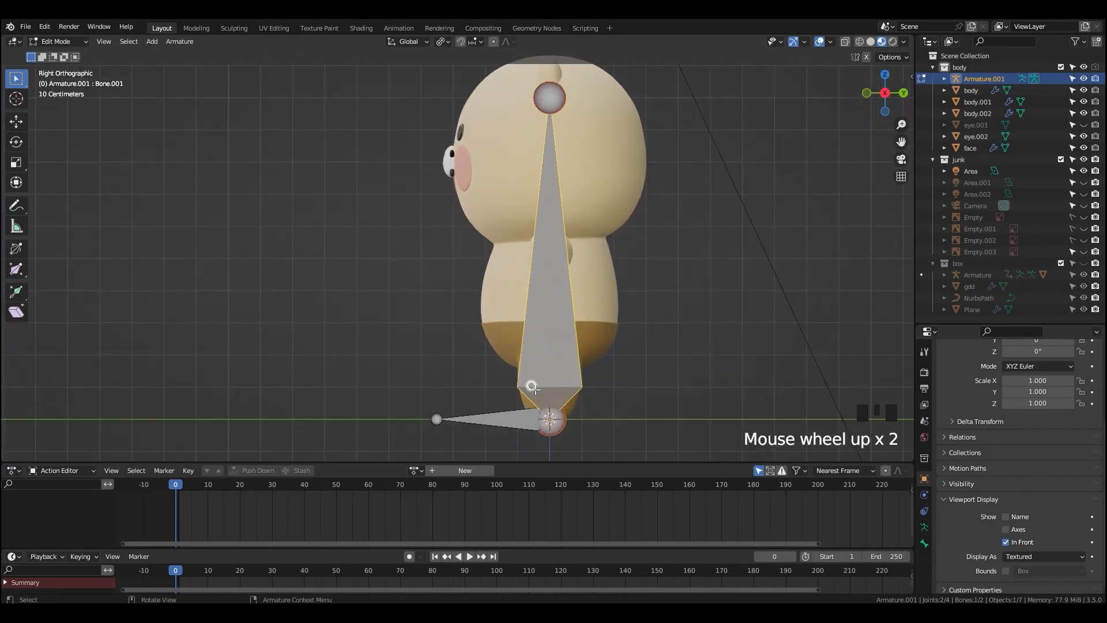
shift+click(509, 422)
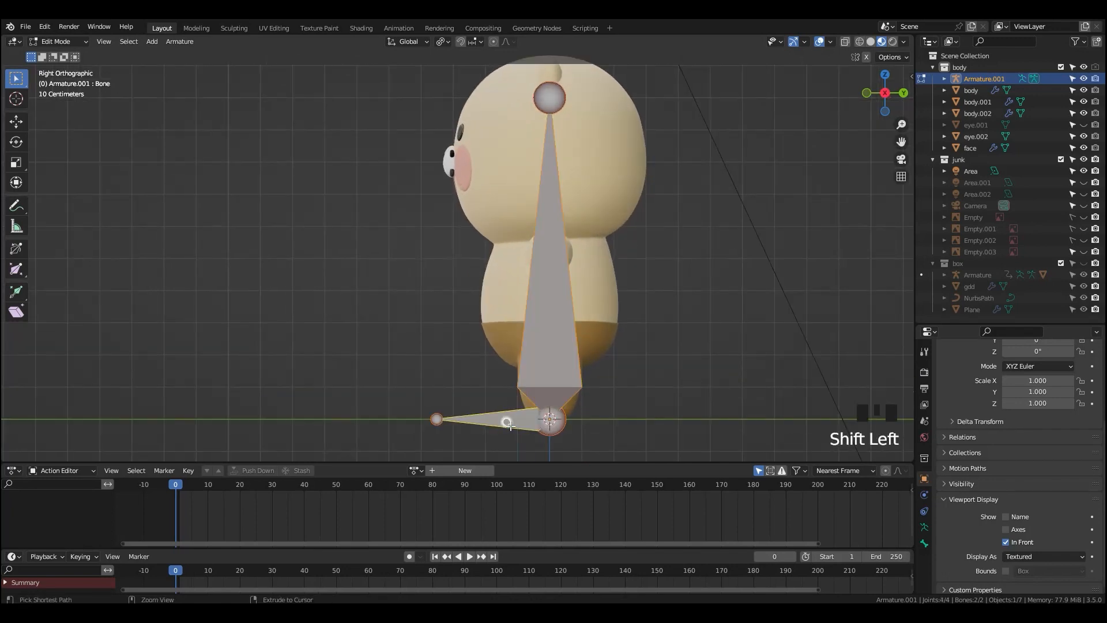
key(ctrl+p)
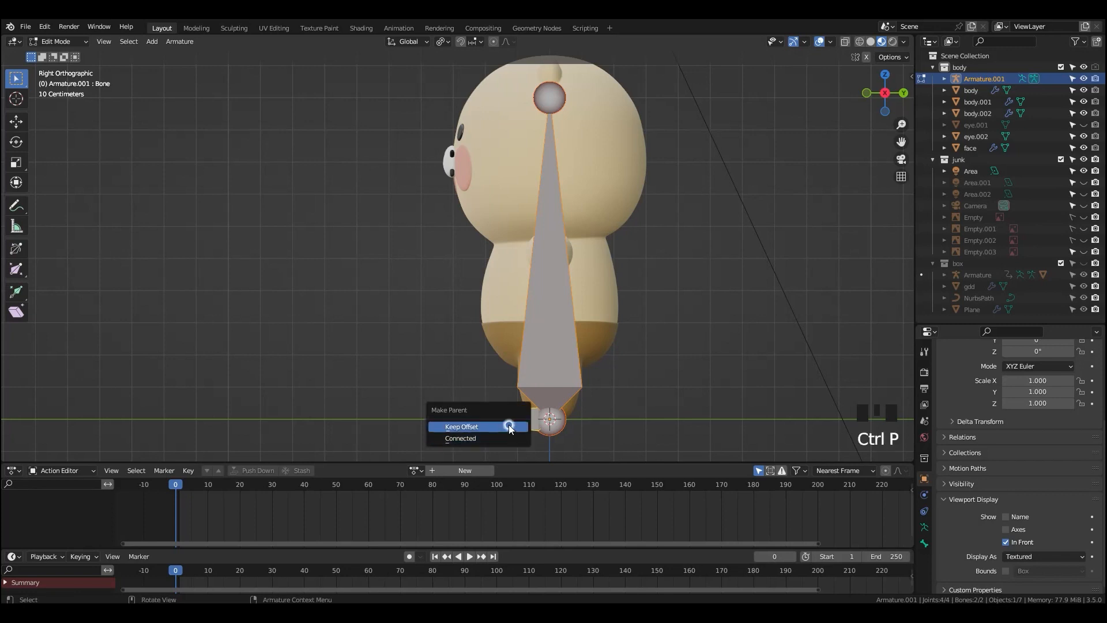
click(509, 425)
click(548, 375)
- Test-move the upright bone away from the bear to check its parent link, and undo the move
middle_drag(548, 375, 637, 395)
key(g)
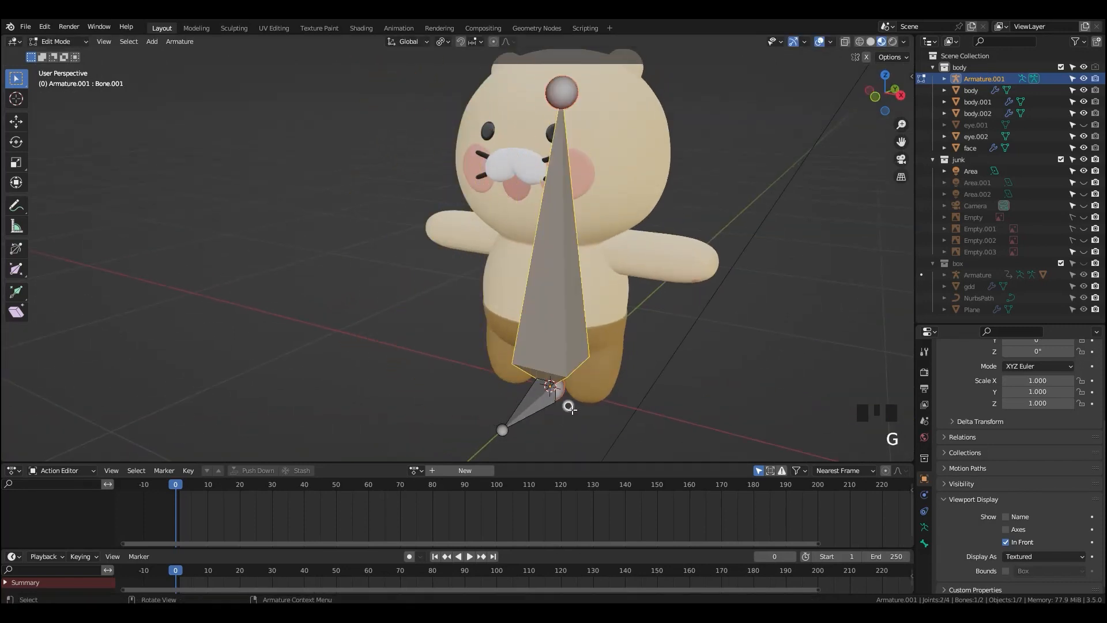
middle_drag(548, 401, 576, 391)
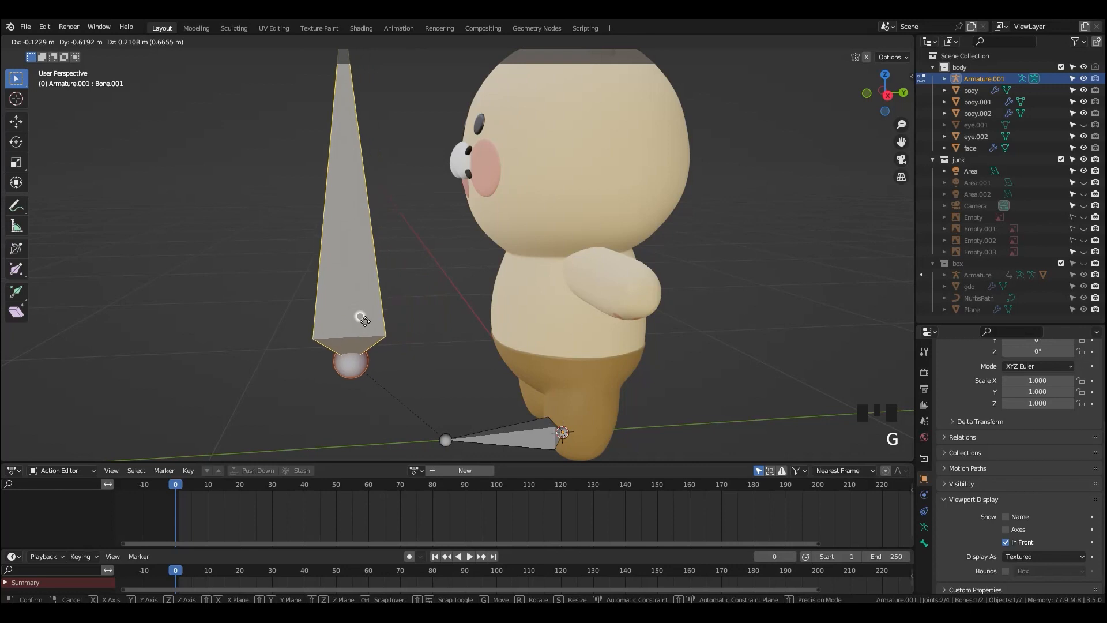
click(359, 318)
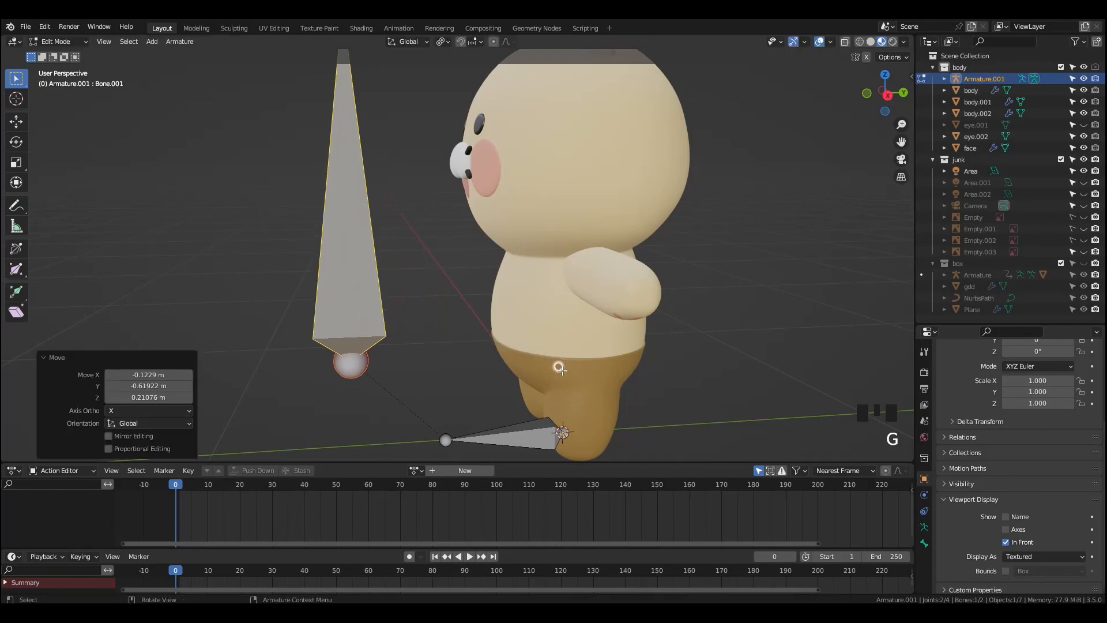
key(ctrl+z)
- In the front view, raise the upright bone about 0.16 m along Z to the bear's hips
key(grave)
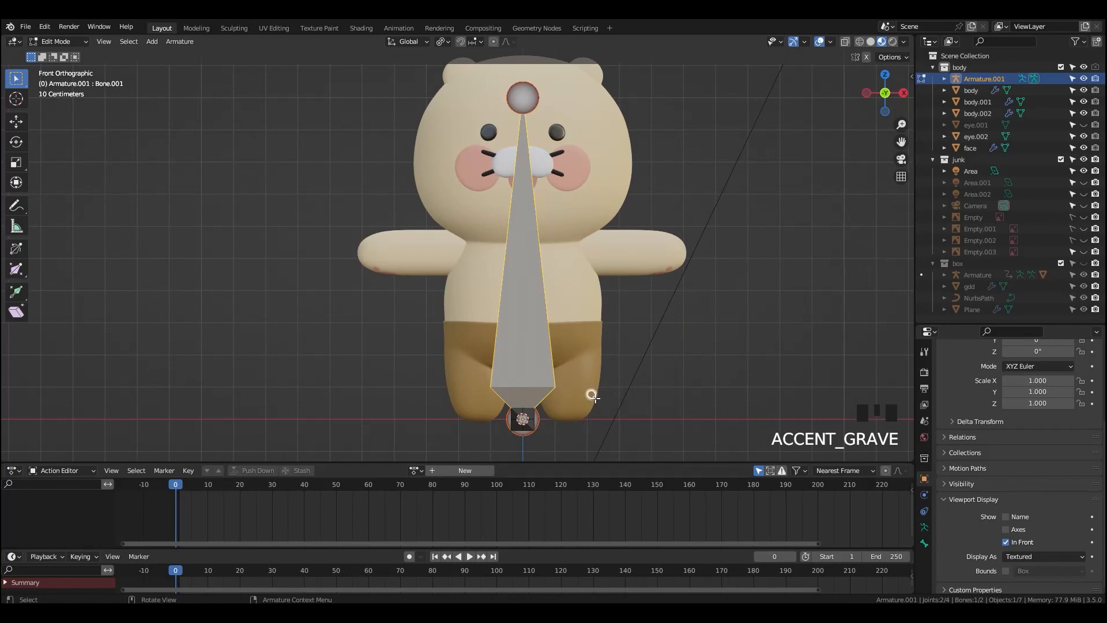
key(g)
key(z)
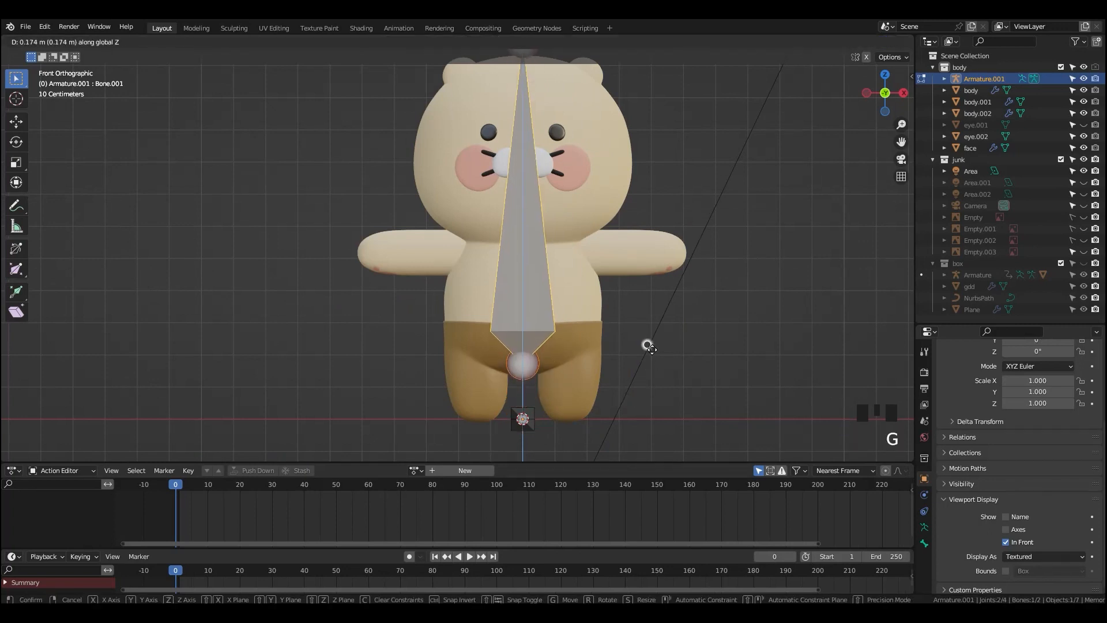
click(646, 347)
- Subdivide the upright bone once and lower the new middle joint about 0.13 m along Z to the neck
scroll(620, 351, down, 2)
shift+middle_drag(620, 351, 535, 192)
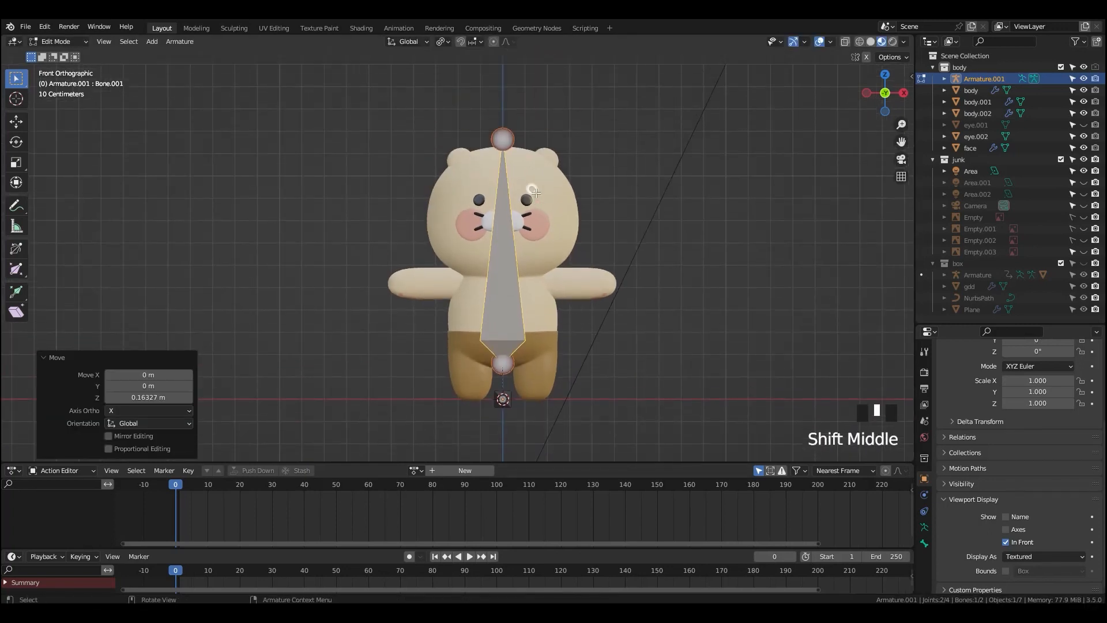
right_click(500, 288)
click(500, 290)
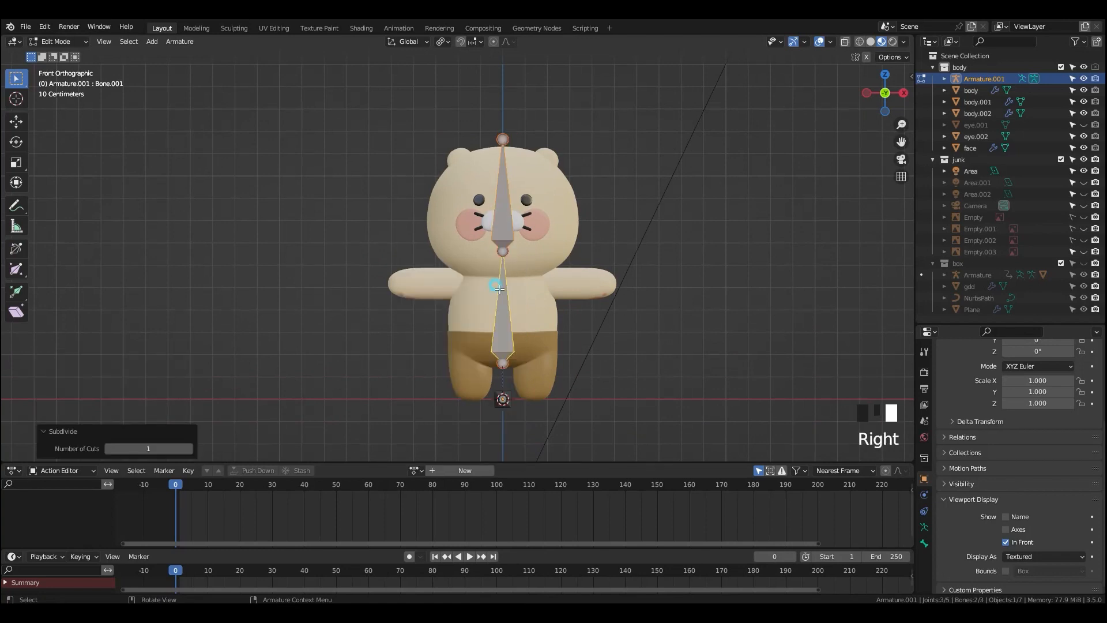
click(513, 261)
key(g)
key(z)
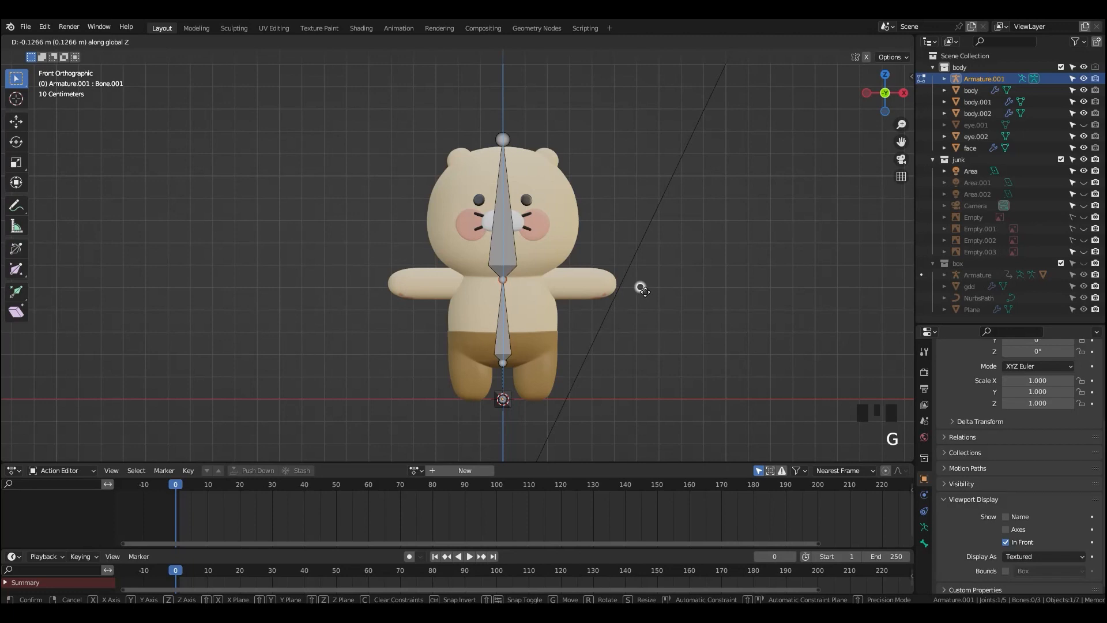
click(644, 291)
- Lower the bottom joint of the body bone slightly along Z
click(504, 364)
key(g)
key(z)
click(620, 366)
- Subdivide the body bone below the neck with 2 cuts
click(500, 337)
right_click(504, 344)
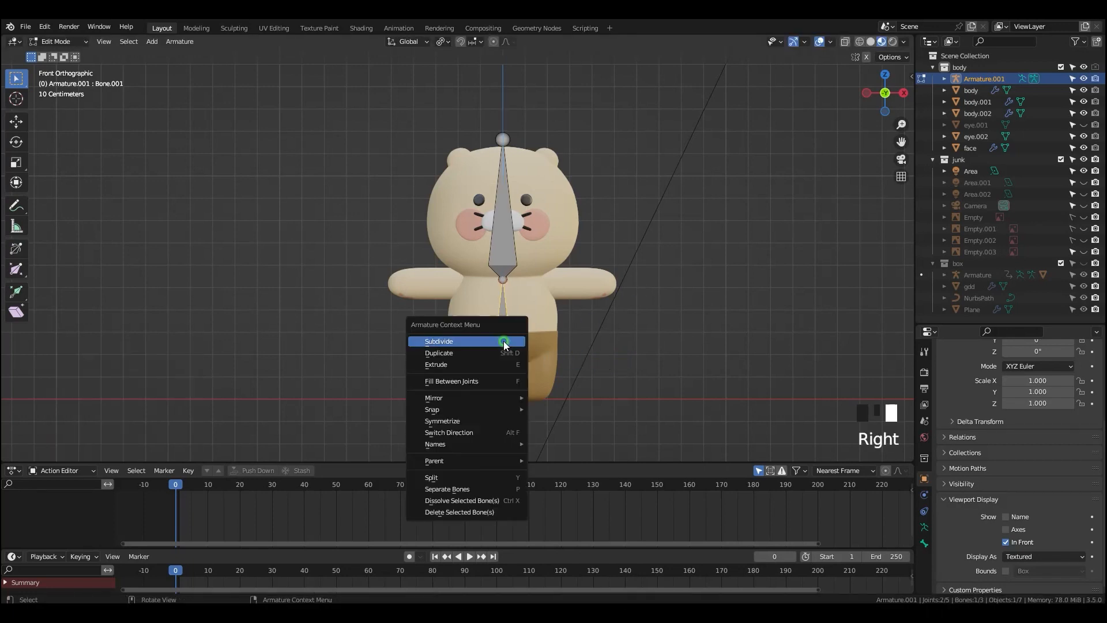
click(500, 340)
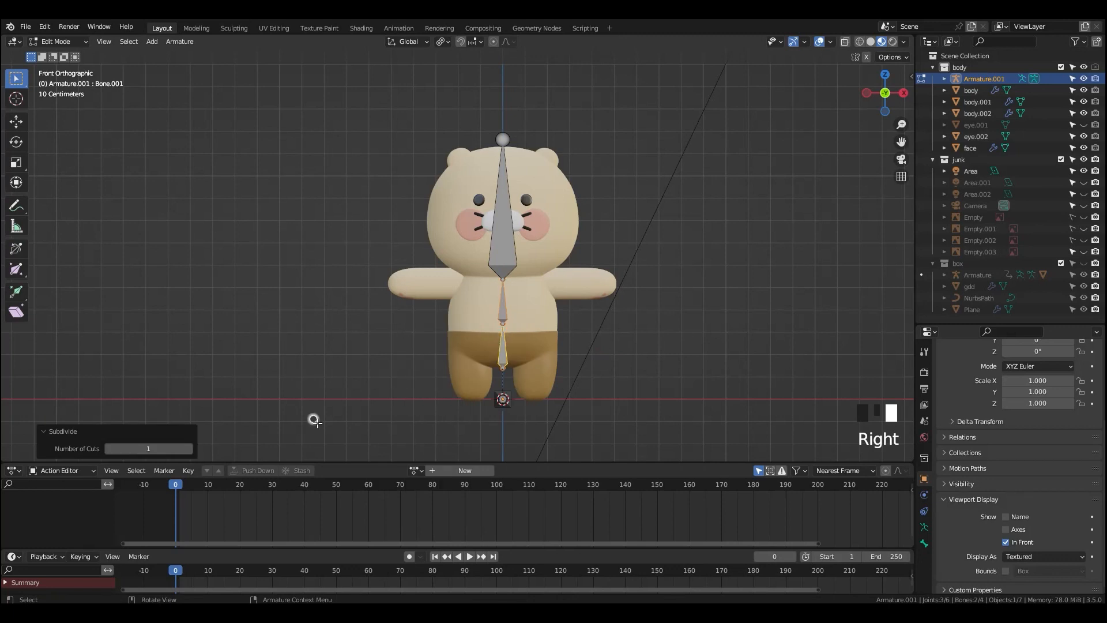
click(190, 448)
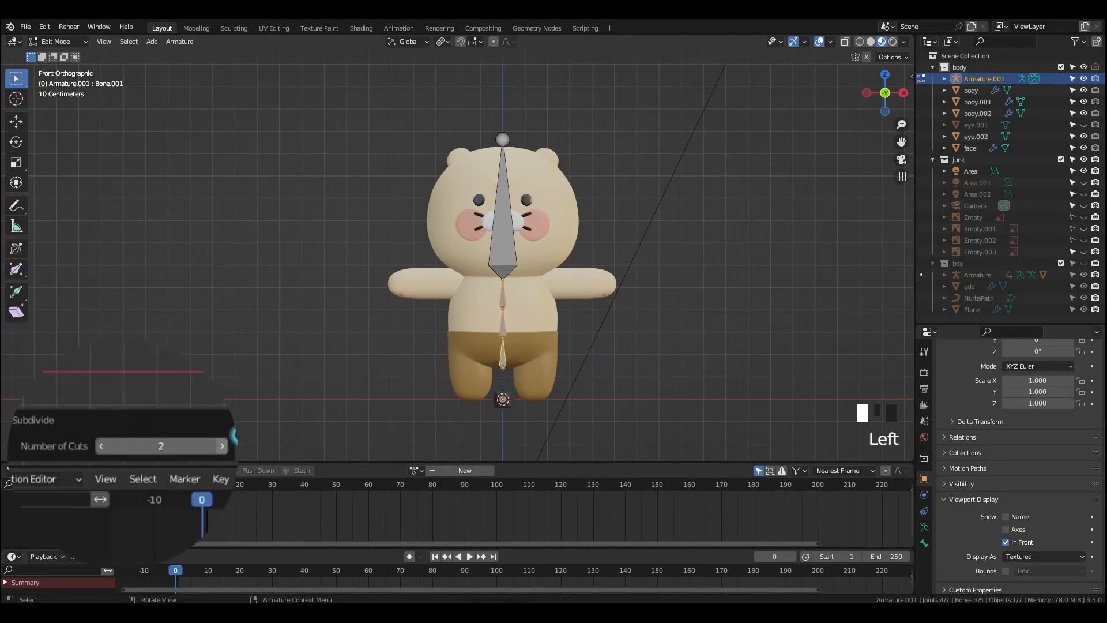
- Select the top tip of the head bone and enable X-Axis Mirror for armature editing
scroll(556, 345, up, 2)
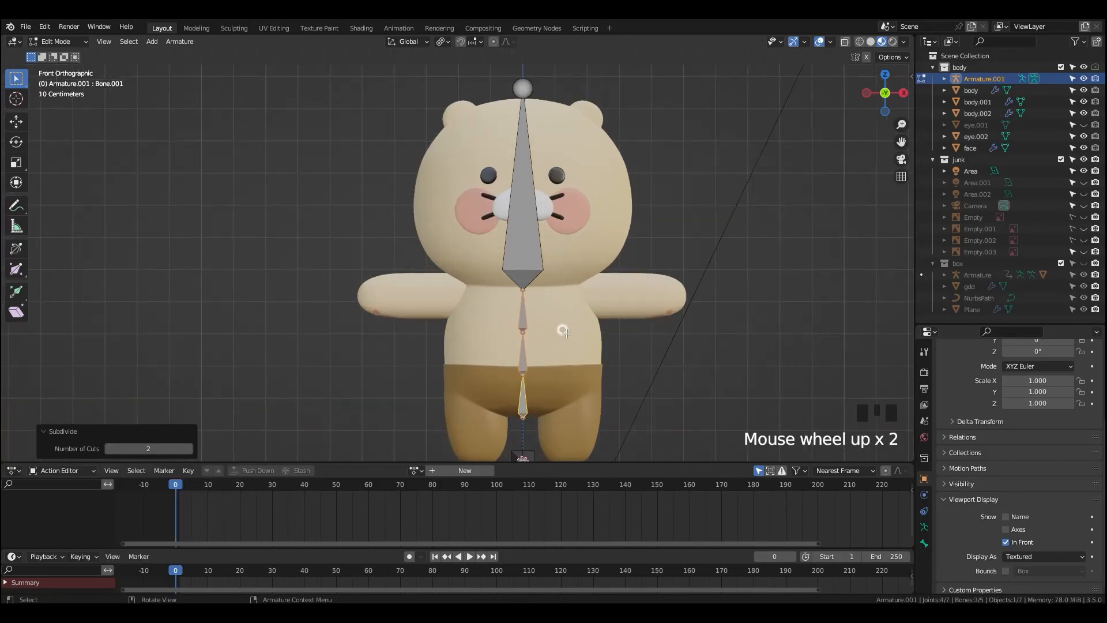
shift+middle_drag(555, 345, 561, 281)
click(513, 135)
scroll(515, 138, up, 1)
shift+middle_drag(546, 178, 537, 205)
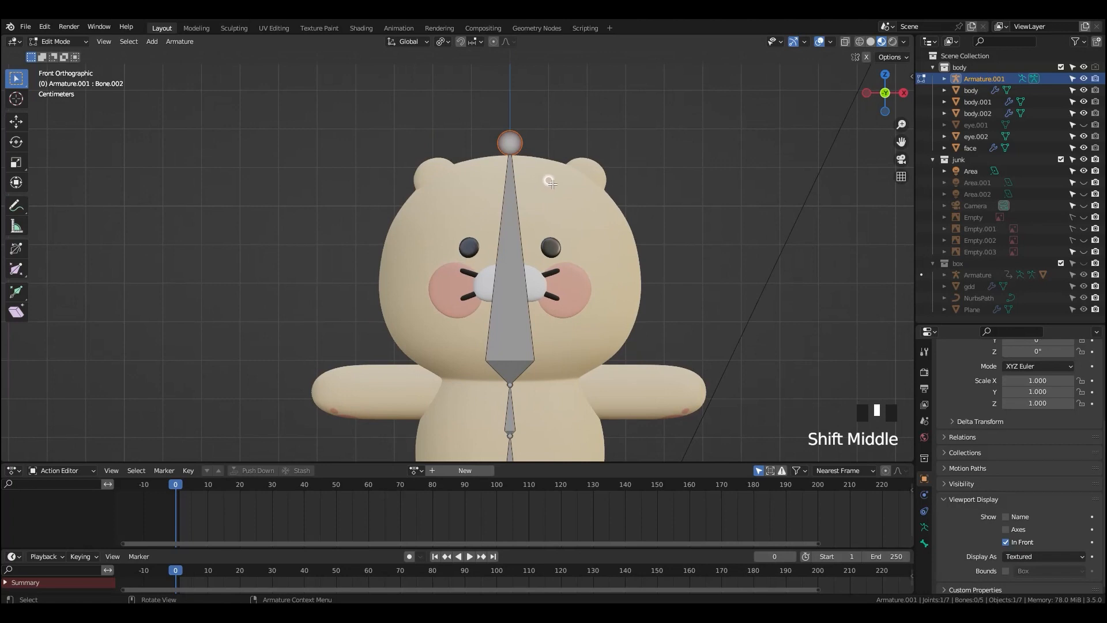
key(shift+d)
right_click(924, 352)
click(921, 351)
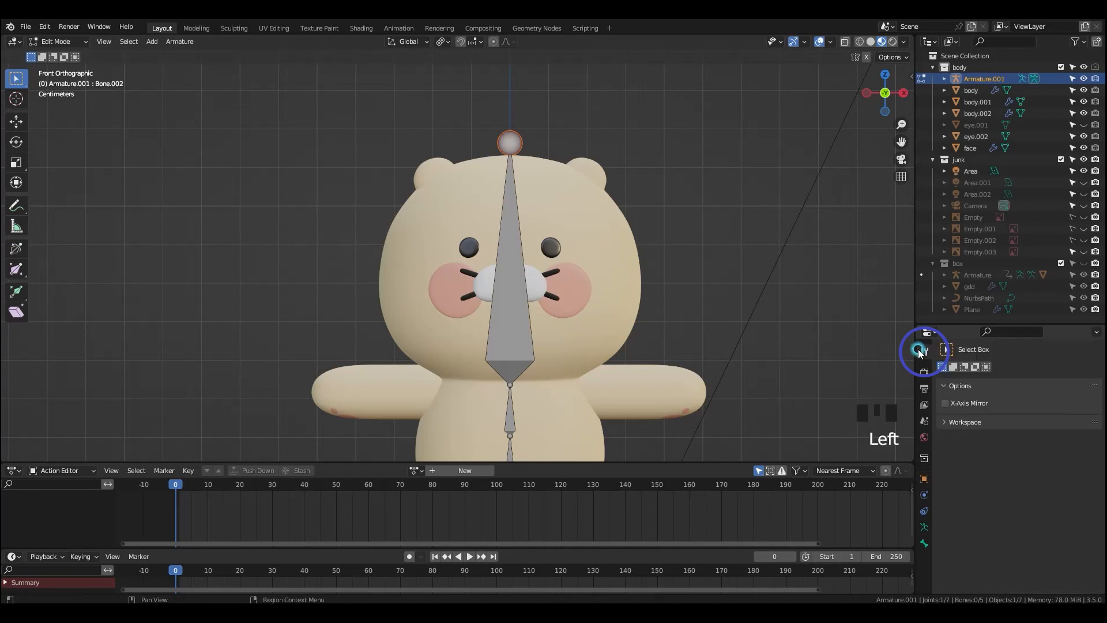
click(947, 403)
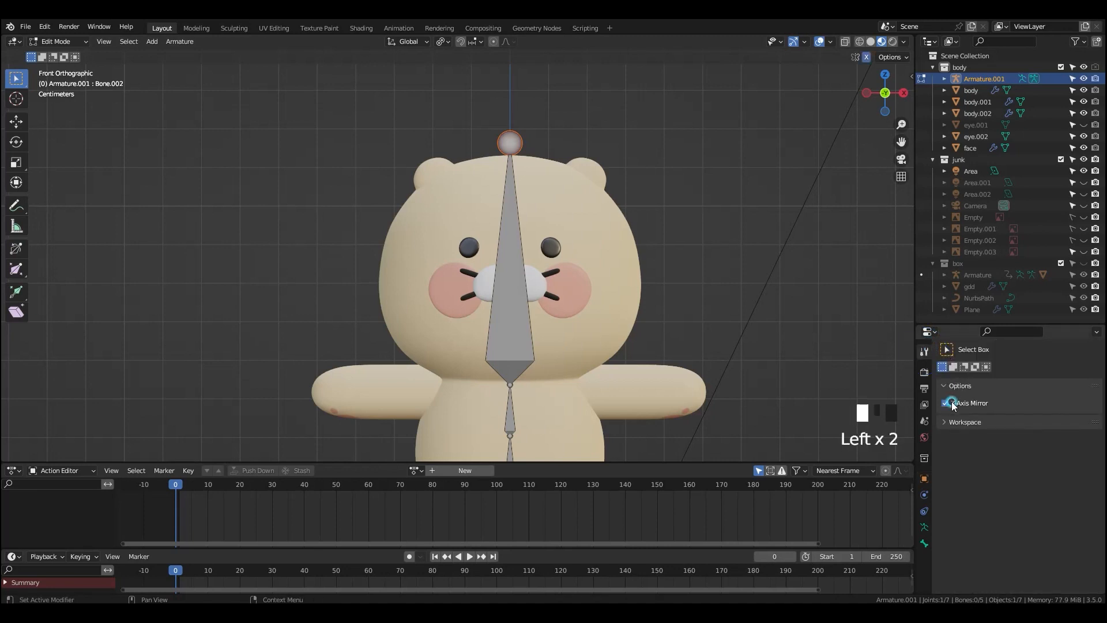
- Fork-extrude a mirrored pair of bones from the head bone's tip, about 0.33 m along X and -0.076 m along Z
click(507, 140)
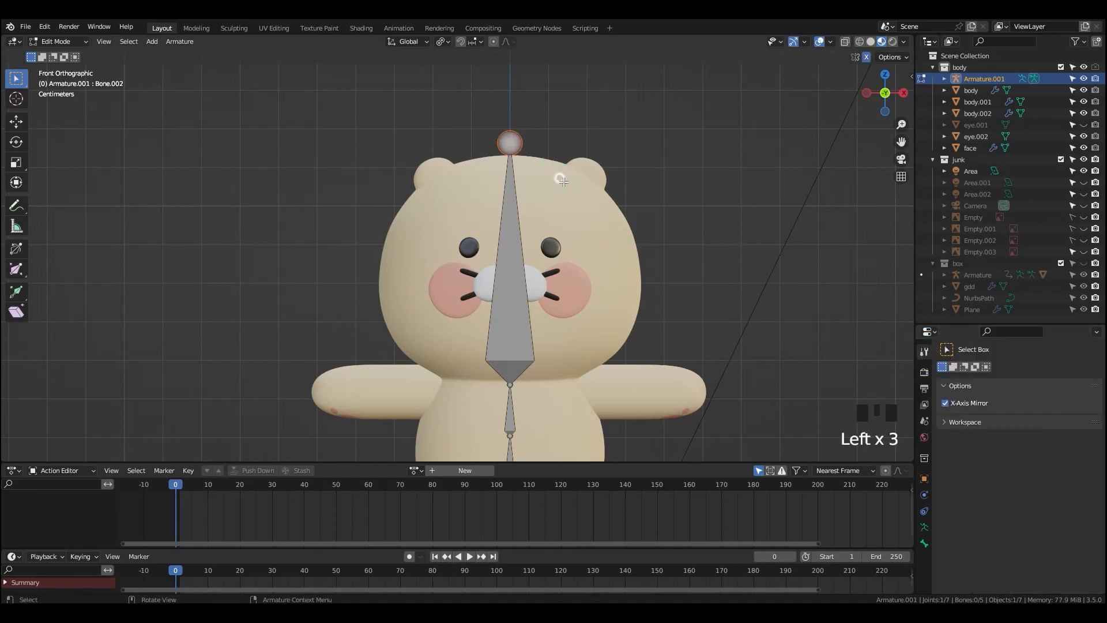
key(shift+e)
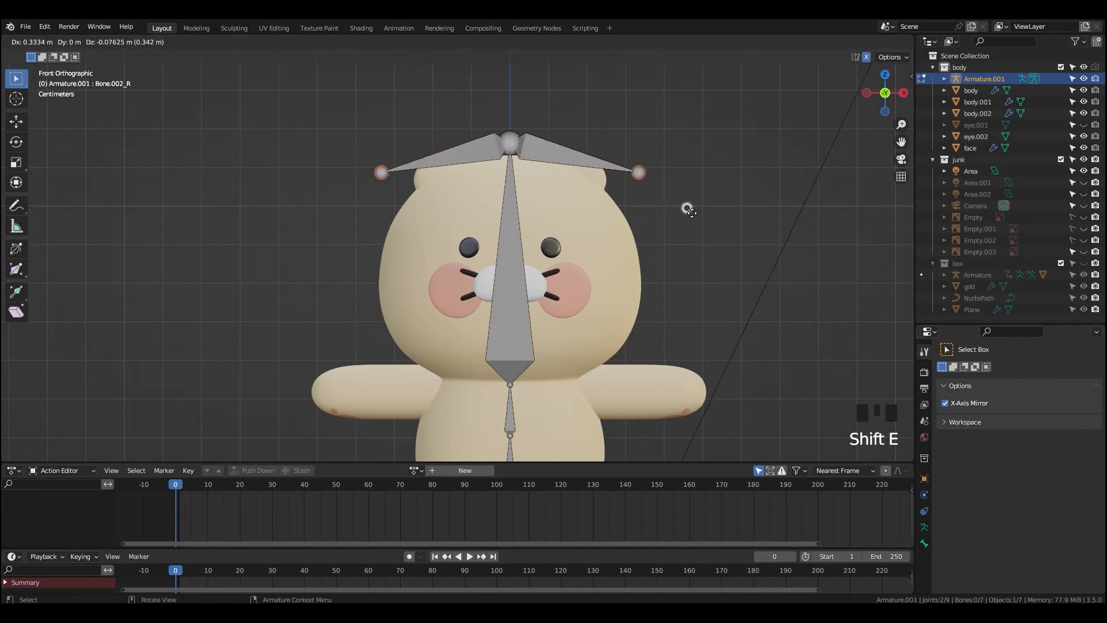
click(687, 209)
- Select the extruded bone on the +X side and try to move it away from the head joint
click(564, 154)
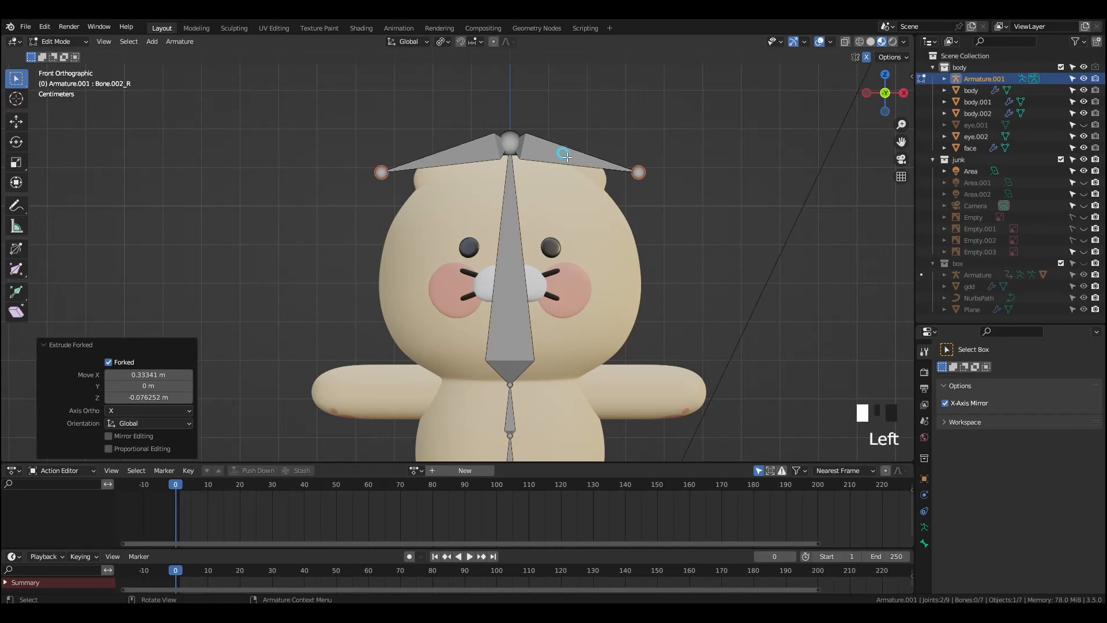
key(g)
right_click(581, 185)
click(553, 154)
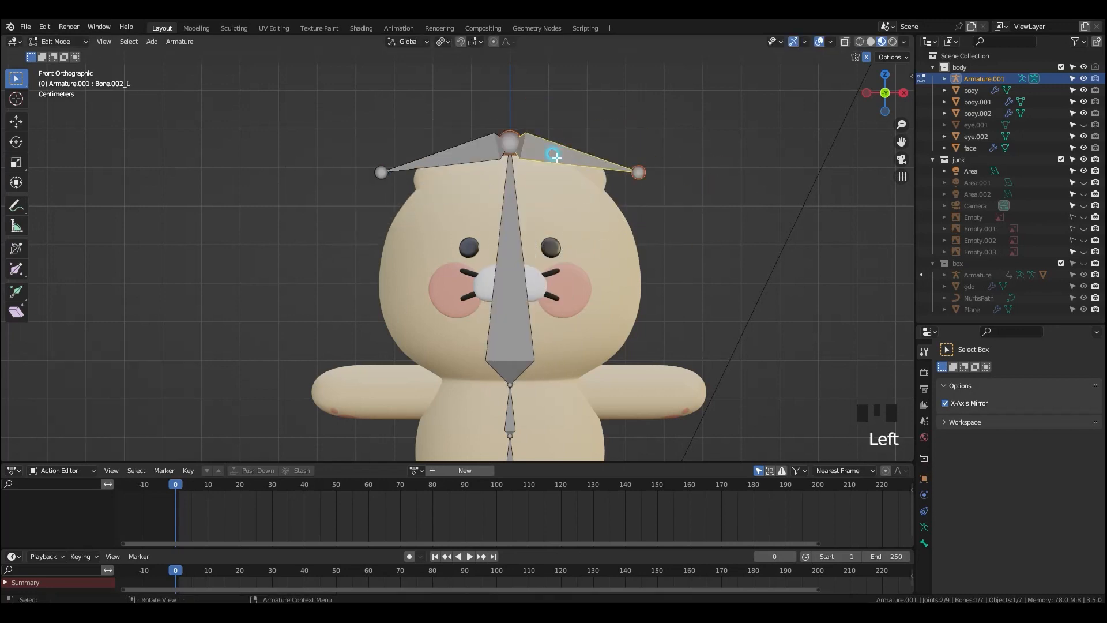
key(g)
right_click(581, 193)
key(g)
right_click(655, 236)
- Disconnect the +X ear bone from its parent and move it about 0.19 m along X and -0.09 m along Z to the ear's base
key(alt+p)
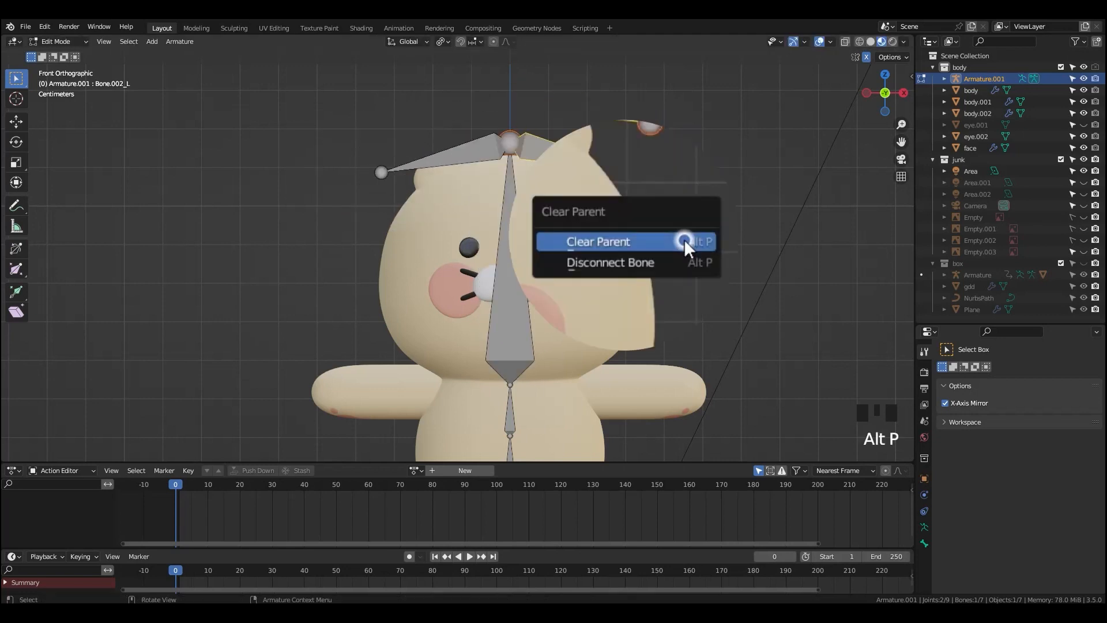
click(663, 263)
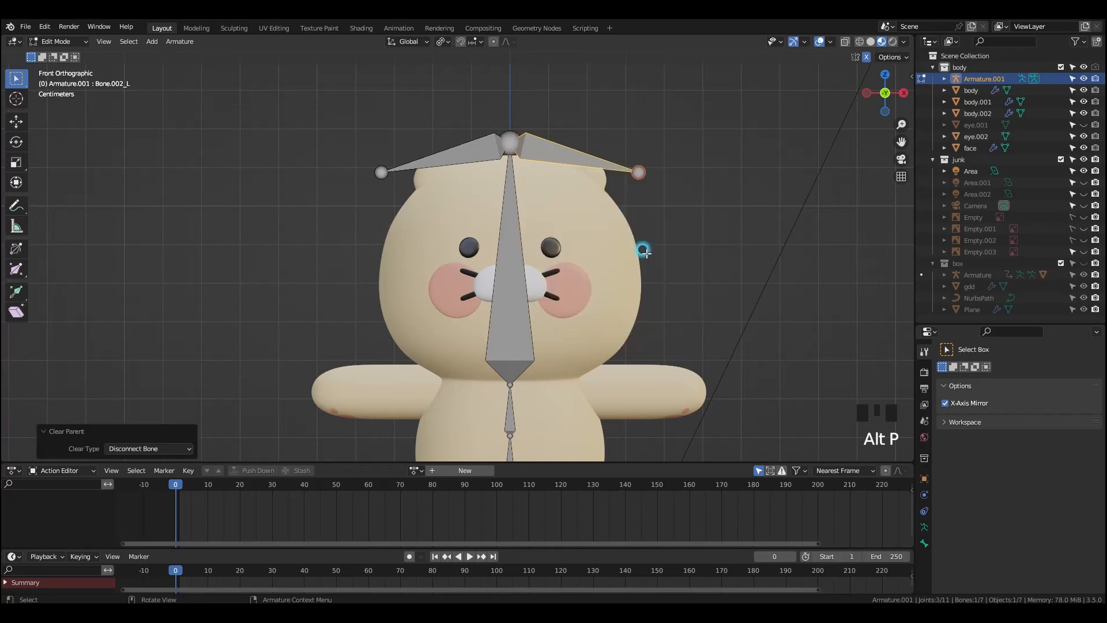
click(554, 153)
key(g)
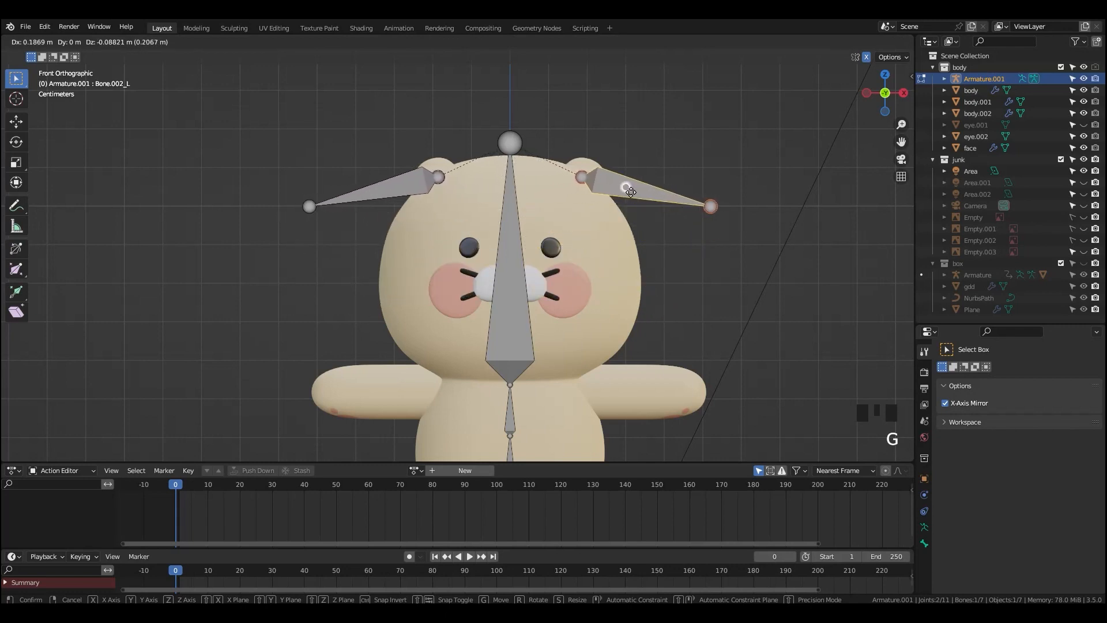
click(631, 192)
- Shorten the ear bone by moving its tip about -0.3 m along X and 0.12 m along Z, and nudge it to fit inside the ear
key(g)
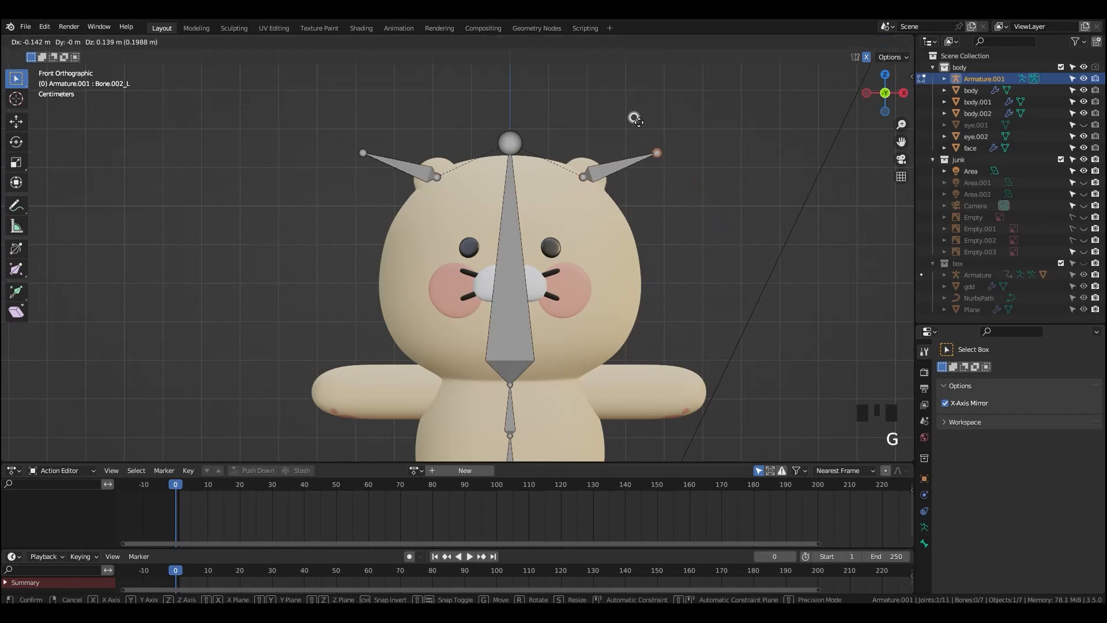
click(572, 124)
middle_drag(633, 236, 494, 254)
key(grave)
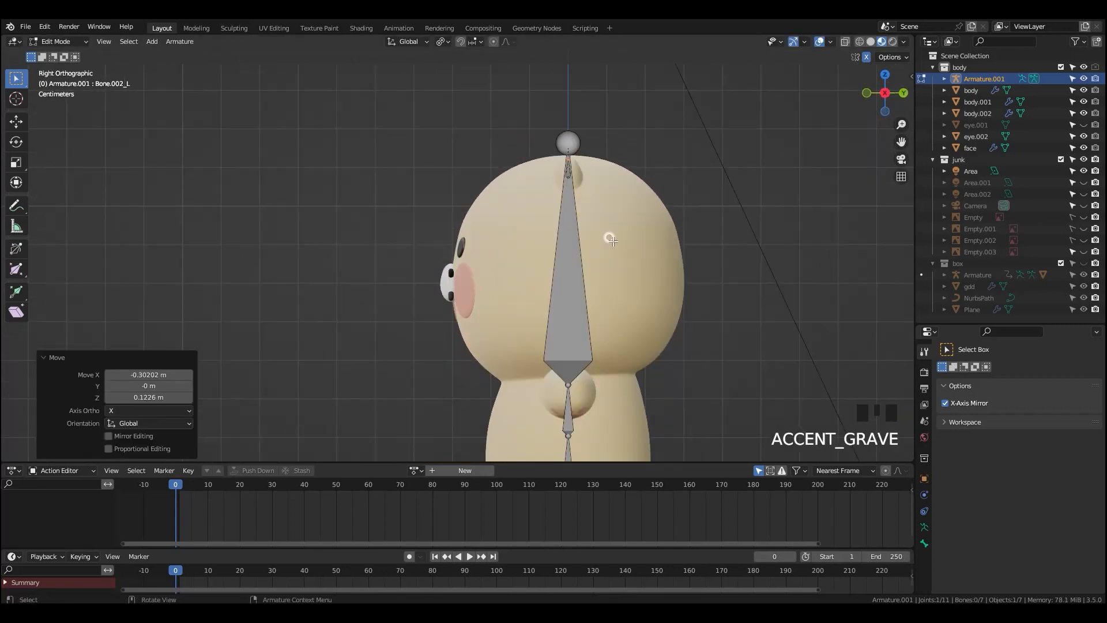
scroll(651, 238, up, 2)
key(grave)
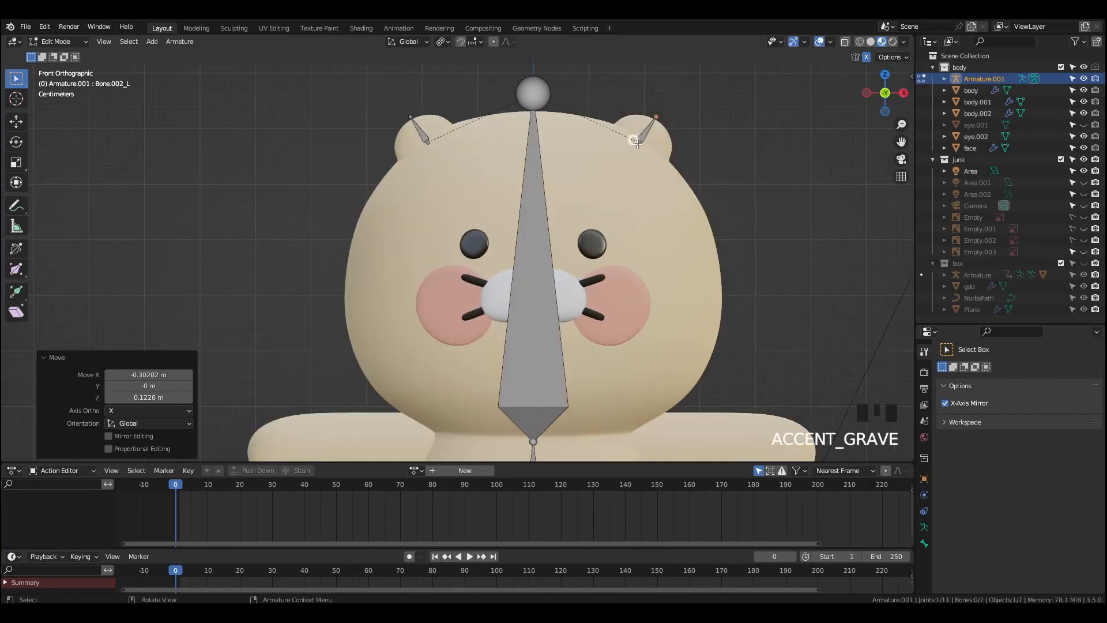
key(g)
click(654, 148)
scroll(648, 206, down, 2)
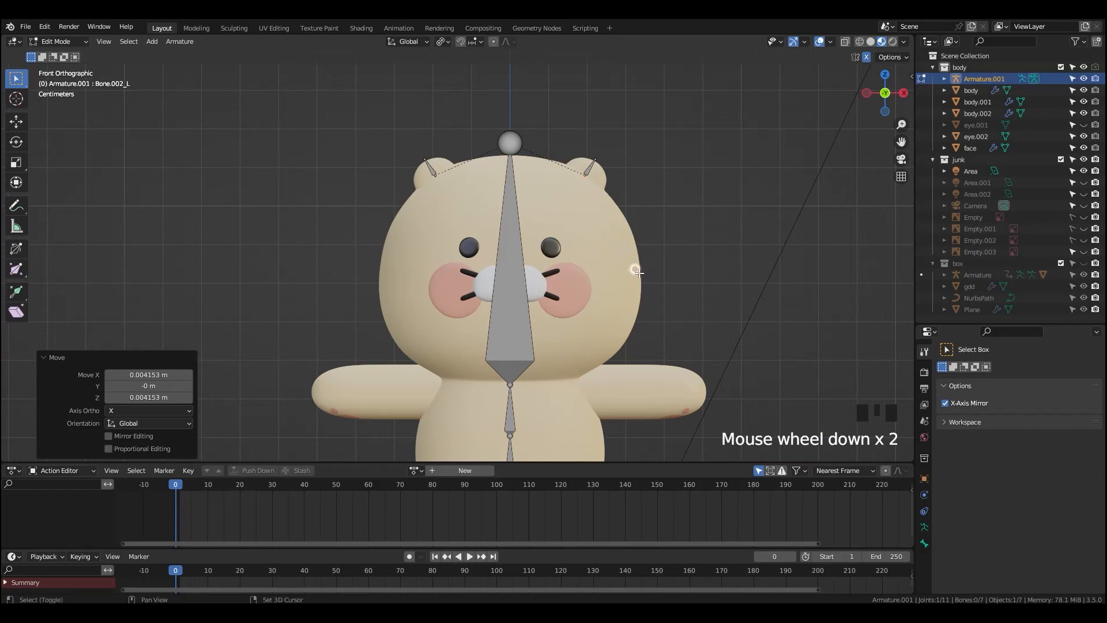
- Fork-extrude a mirrored pair of arm bones sideways from the neck joint at the base of the head bone
shift+middle_drag(629, 285, 623, 178)
click(569, 301)
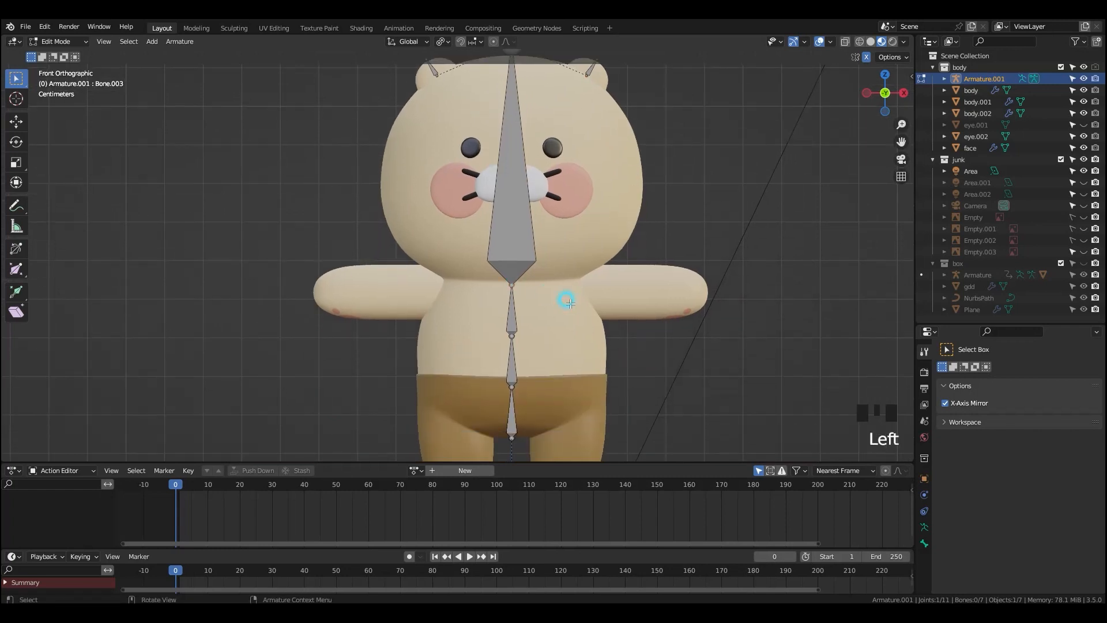
key(shift+e)
click(661, 301)
- Disconnect the +X arm bone from its parent and move it about 0.04 m along X and -0.03 m along Z
click(548, 289)
key(g)
right_click(574, 312)
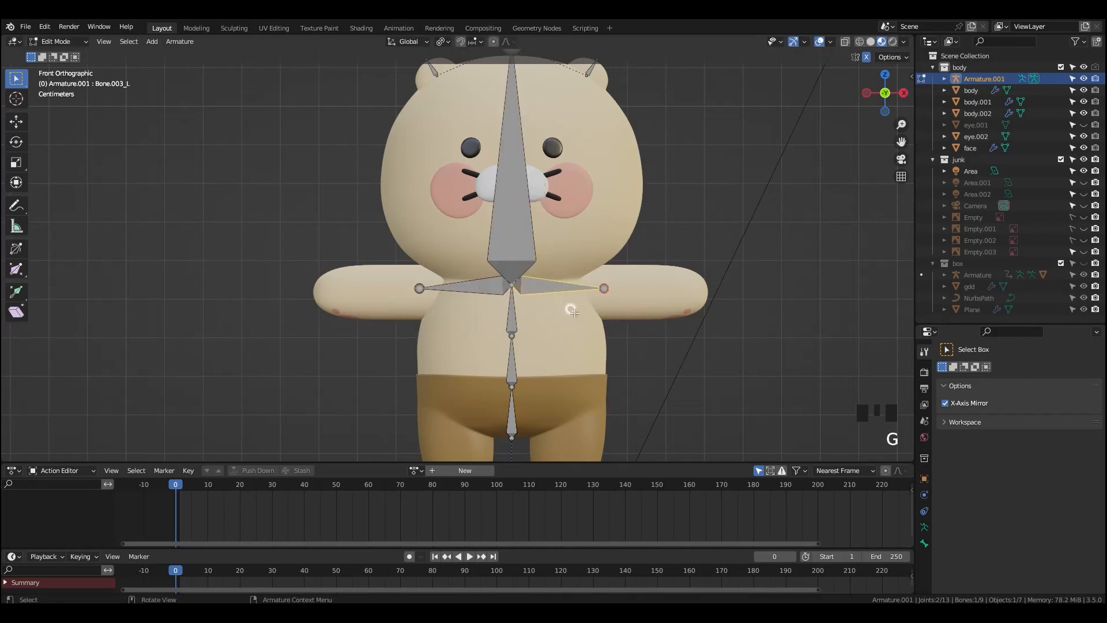
key(alt+p)
click(539, 286)
key(g)
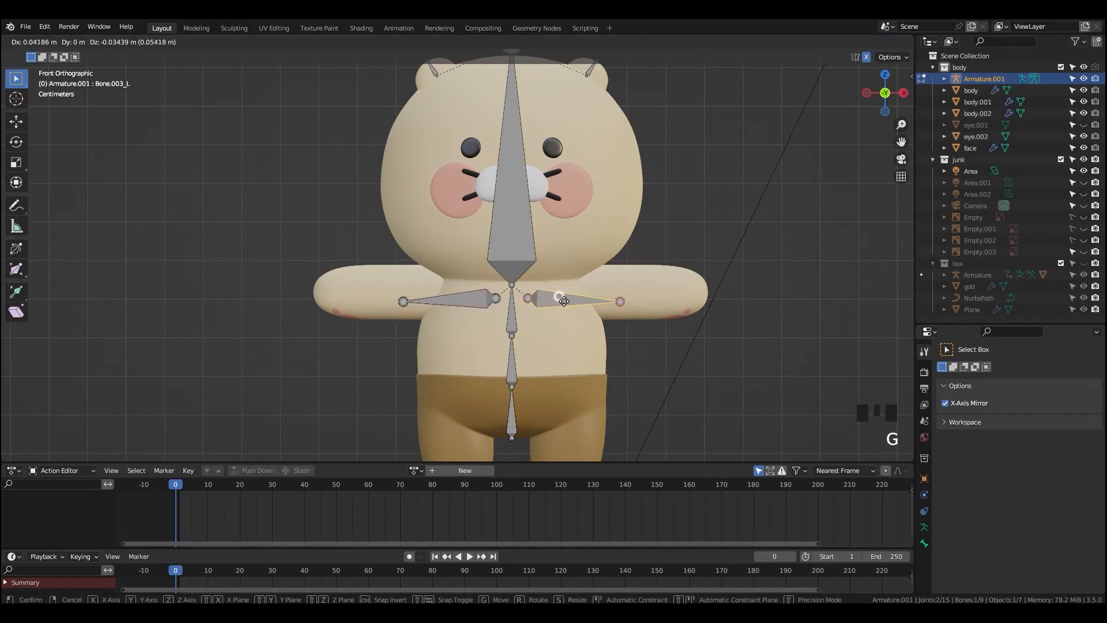
click(563, 301)
- Extend the +X arm bone's tip to the end of the hand, about 0.2 m along X and 0.02 m along Z
click(621, 300)
key(g)
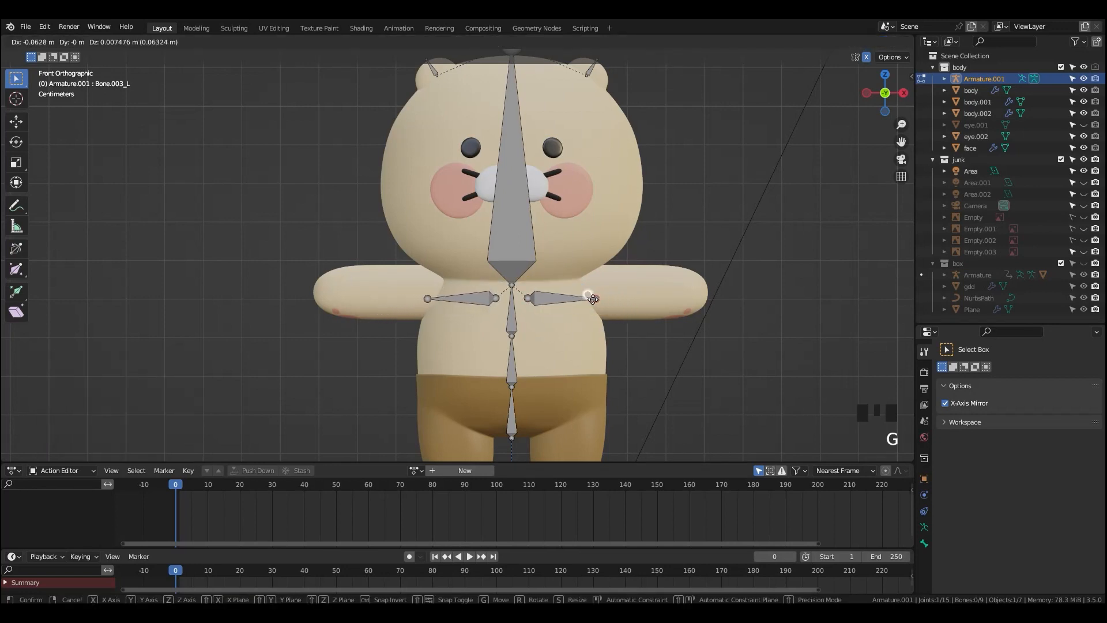
click(604, 297)
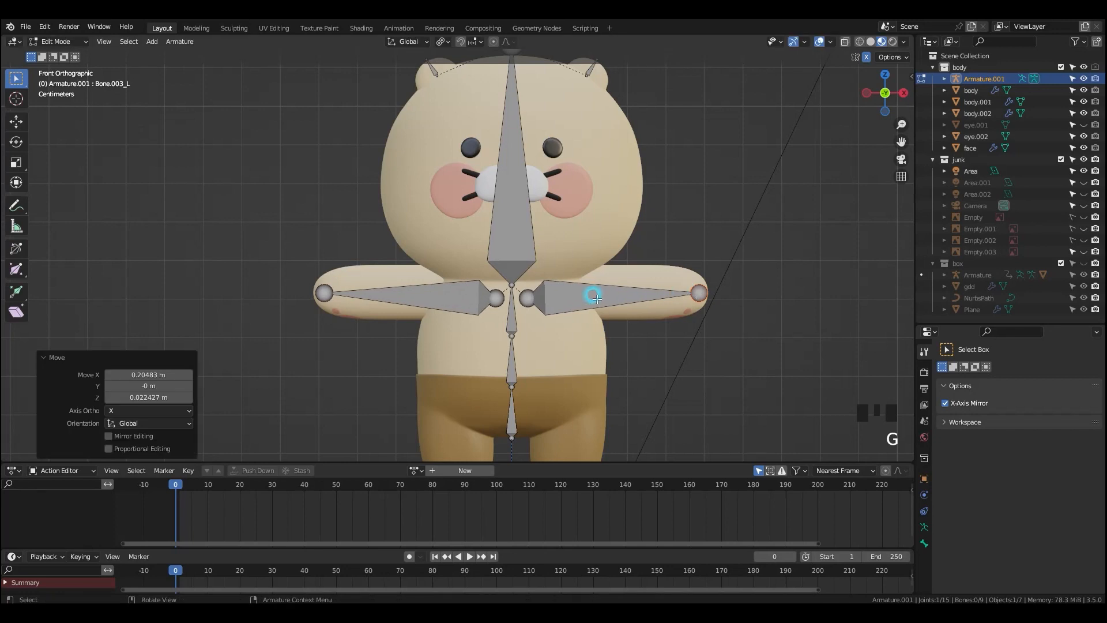
- Subdivide the +X arm bone with 2 cuts
right_click(607, 299)
click(596, 299)
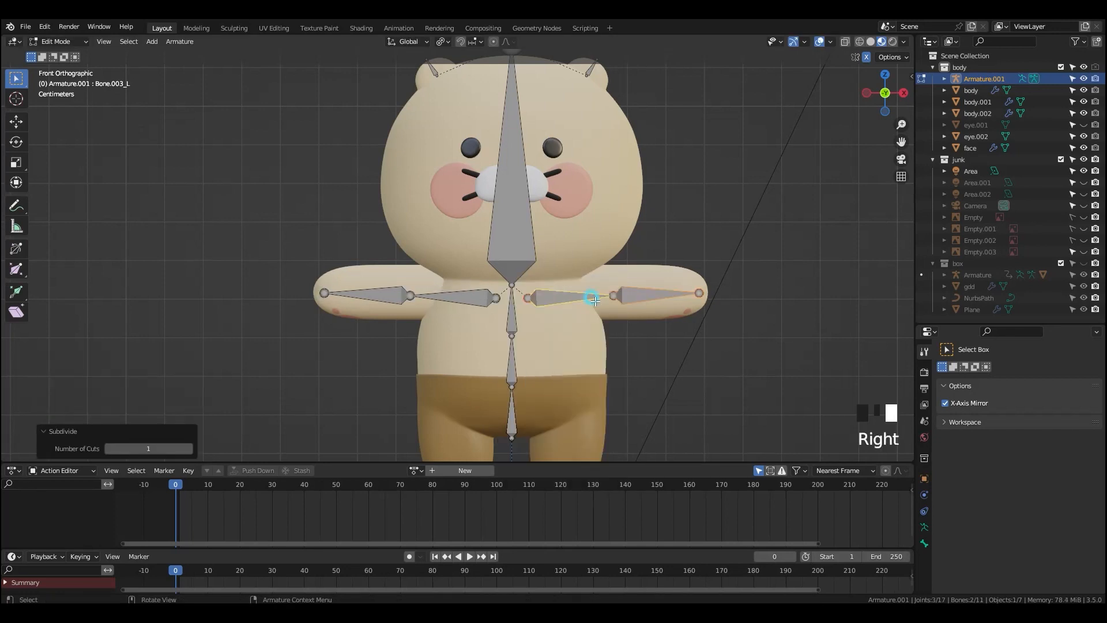
click(190, 451)
- In the top view, move the +X elbow joint backward about 0.009 m along Y
scroll(587, 303, up, 1)
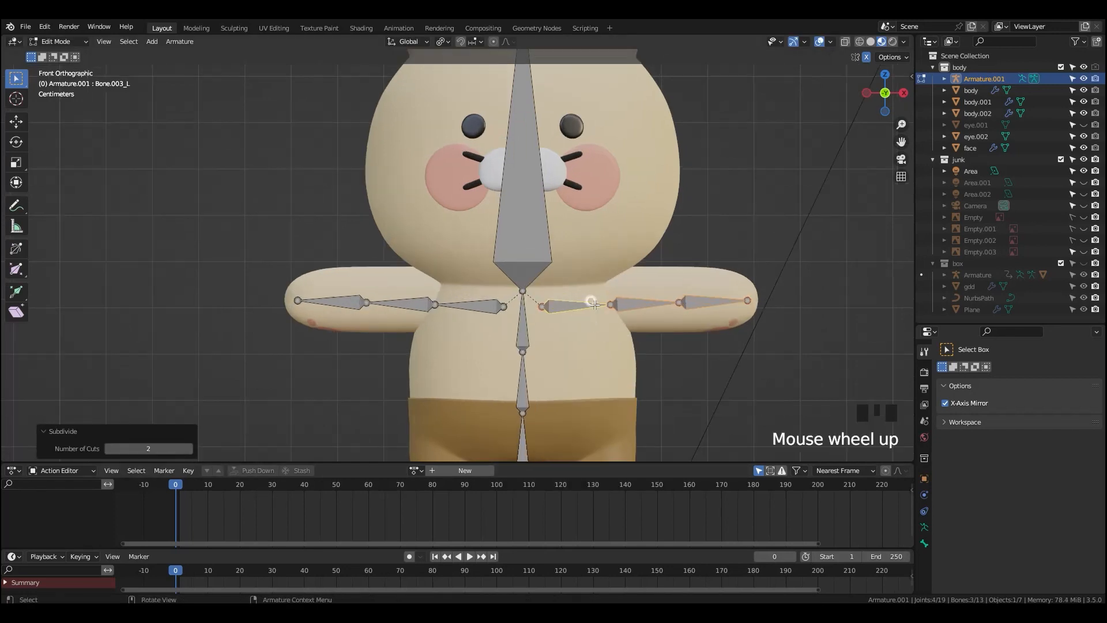
key(grave)
click(677, 282)
scroll(680, 240, up, 1)
shift+middle_drag(680, 240, 621, 209)
click(605, 208)
scroll(623, 222, up, 1)
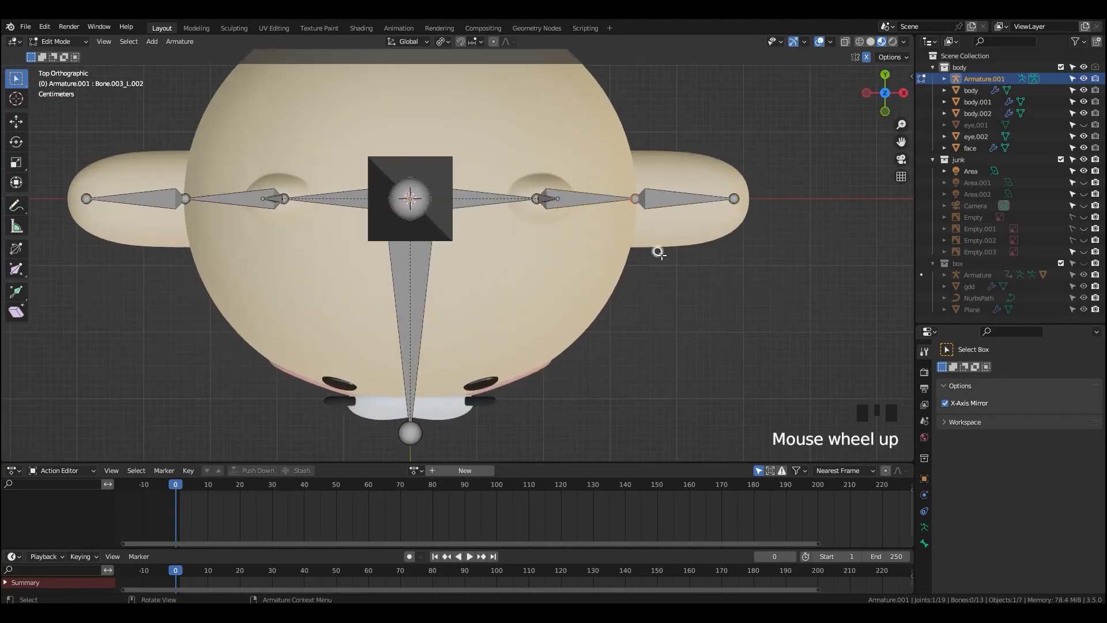
key(g)
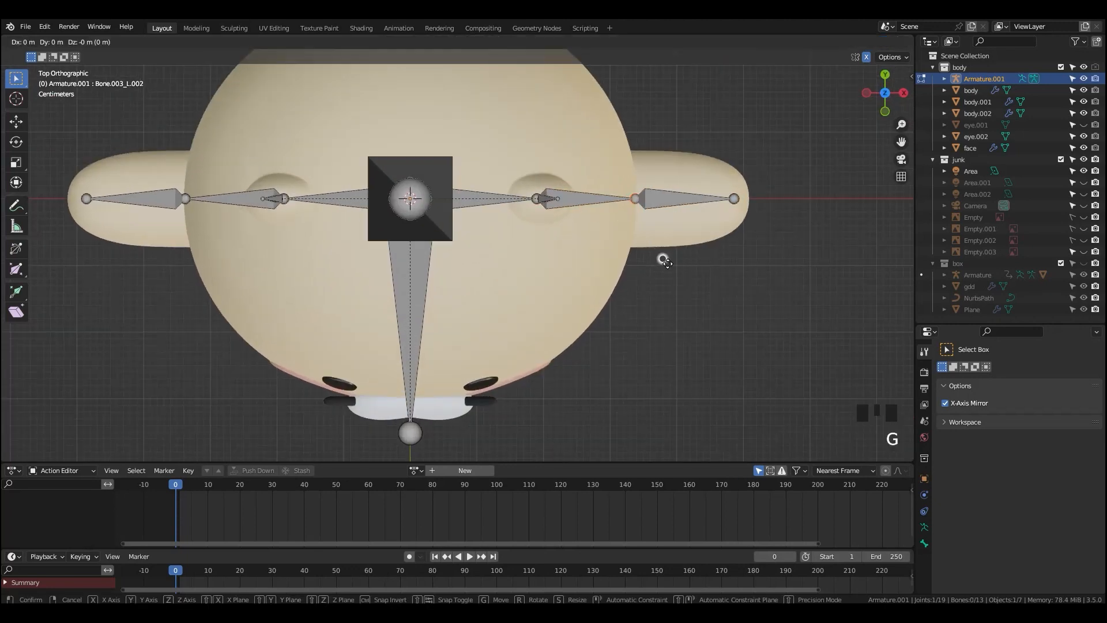
key(y)
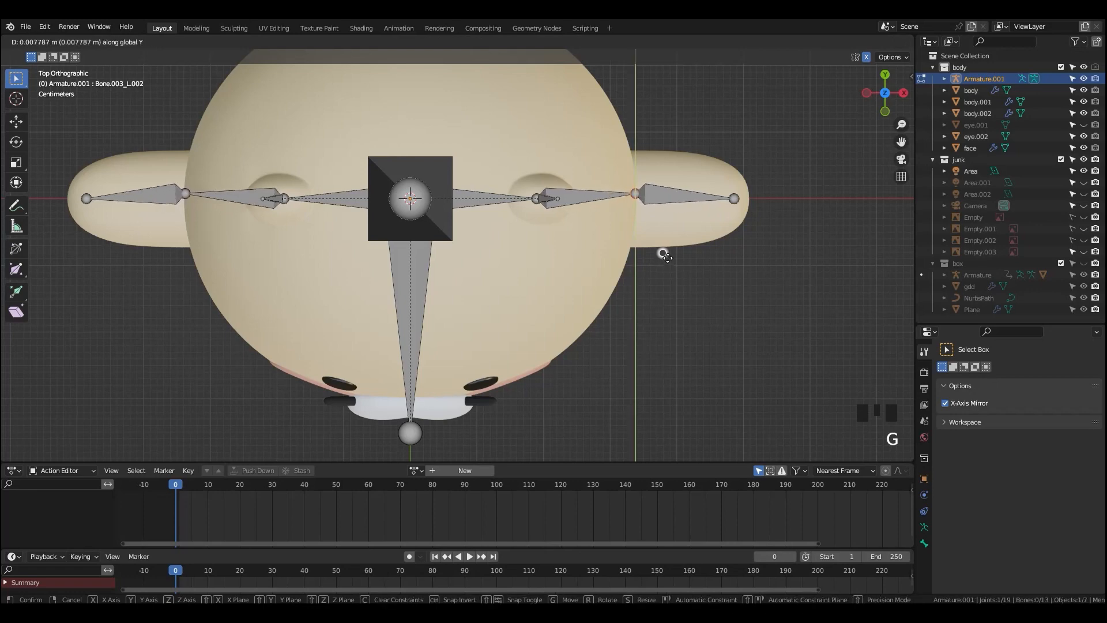
click(665, 256)
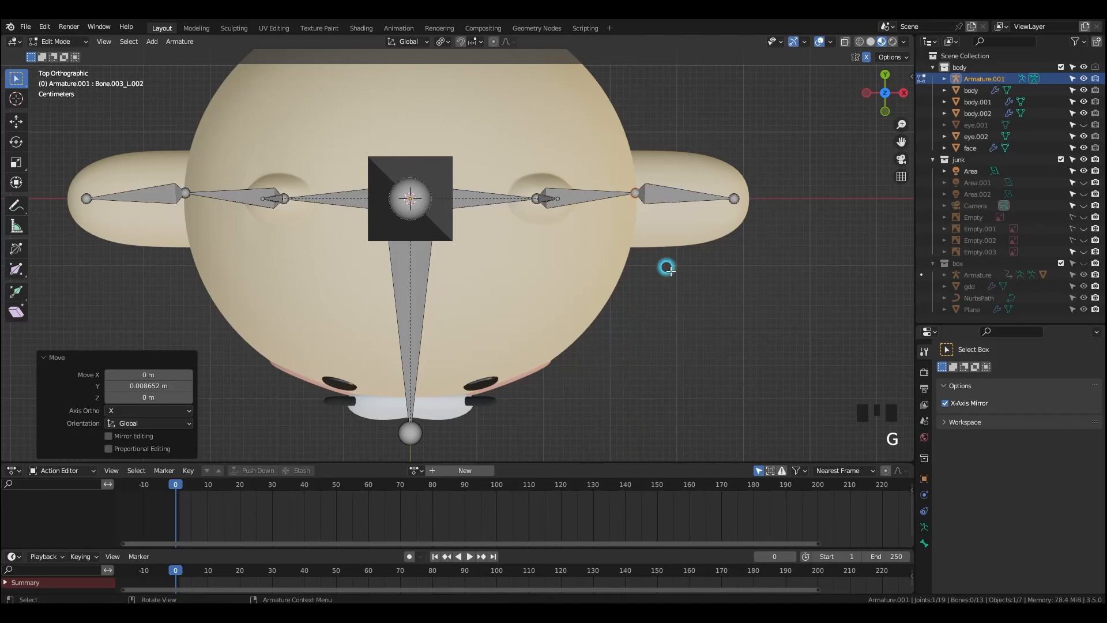
- In the front view, move the +X hand tip joint outward about 0.02 m along X
key(grave)
click(733, 320)
key(g)
key(g)
click(769, 341)
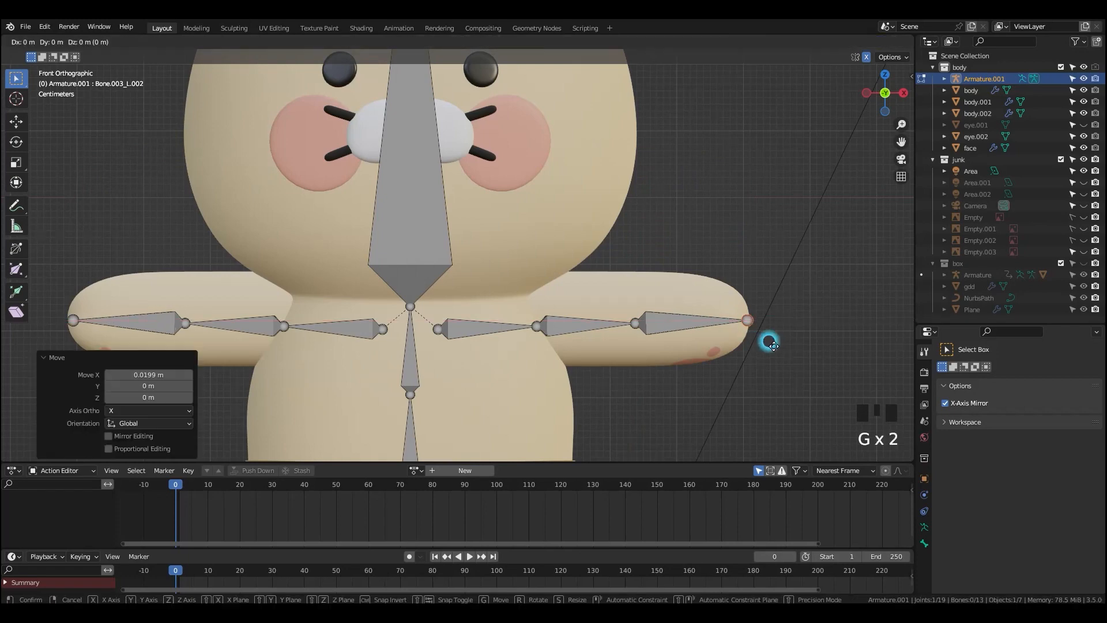
- Shift the middle +X arm bone outward about 0.02 m and nudge its inner joint along X
click(577, 335)
key(g)
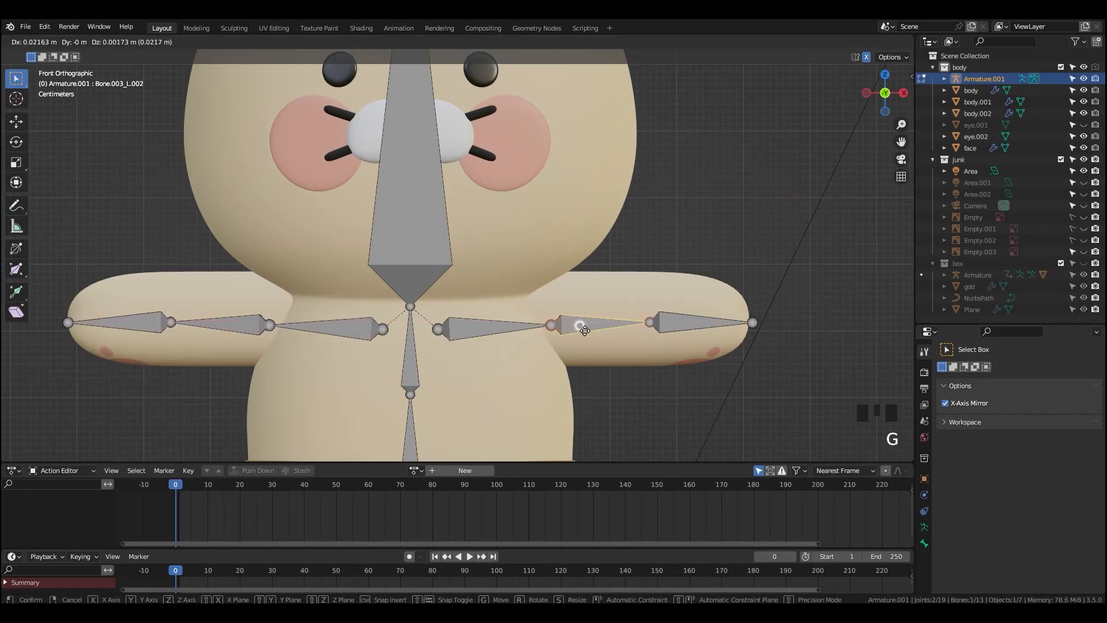
click(579, 324)
click(564, 348)
key(g)
key(x)
click(568, 347)
- Move the innermost joint of the +X arm chain outward about 0.022 m along X
click(465, 348)
key(g)
key(x)
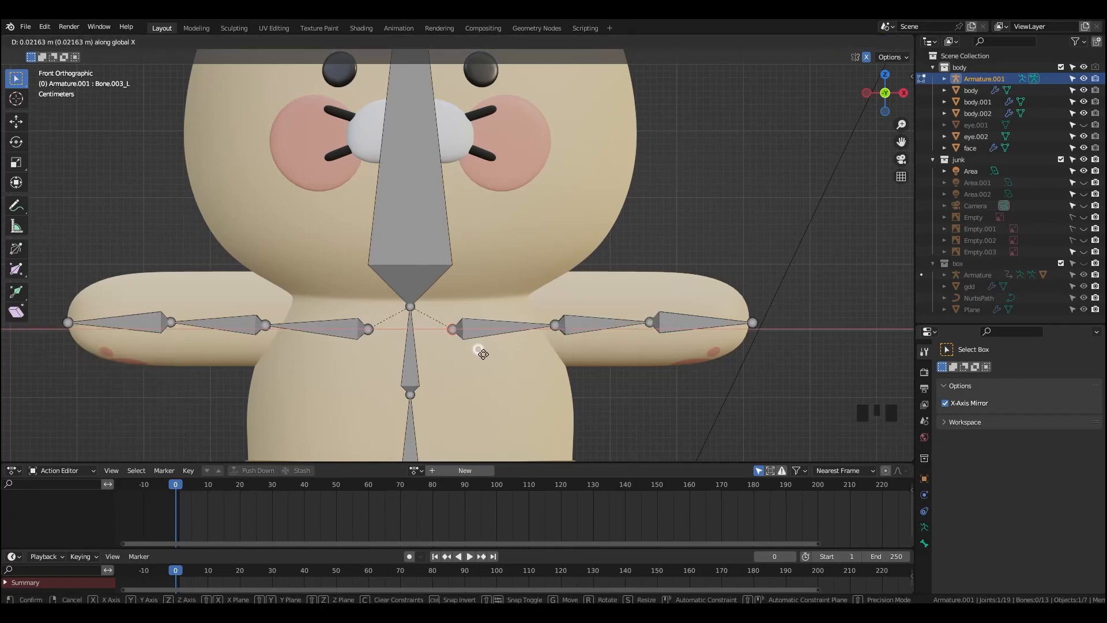
click(480, 352)
- Save the file, and in Object Mode turn on the wireframe display of the bear's meshes
scroll(541, 252, up, 3)
scroll(541, 252, up, 1)
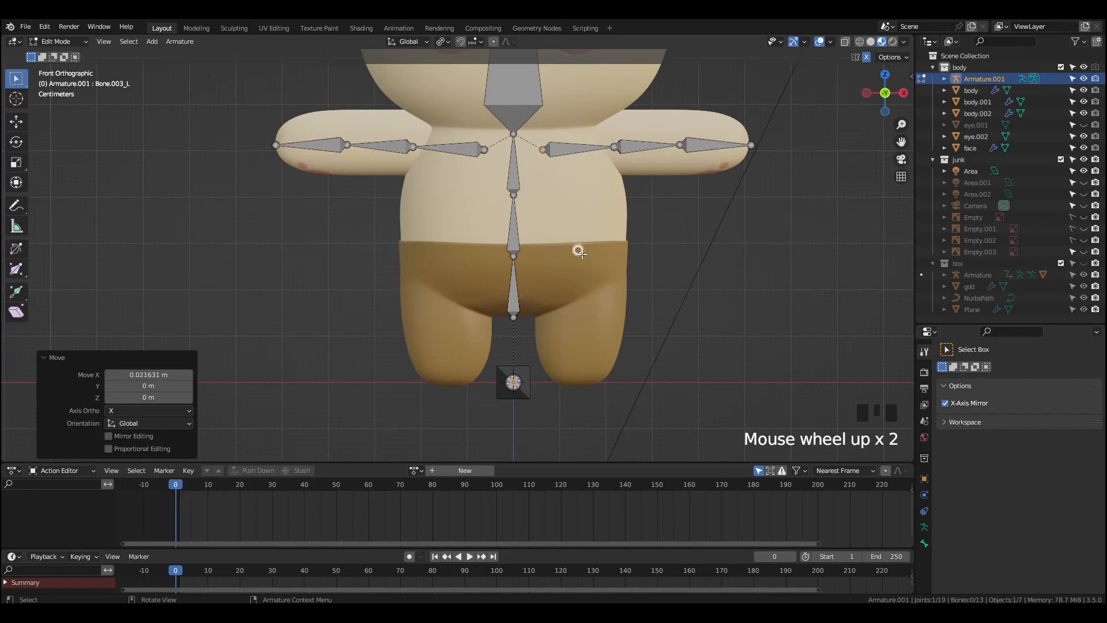
key(ctrl+s)
key(ctrl+Tab)
click(604, 218)
key(alt+x)
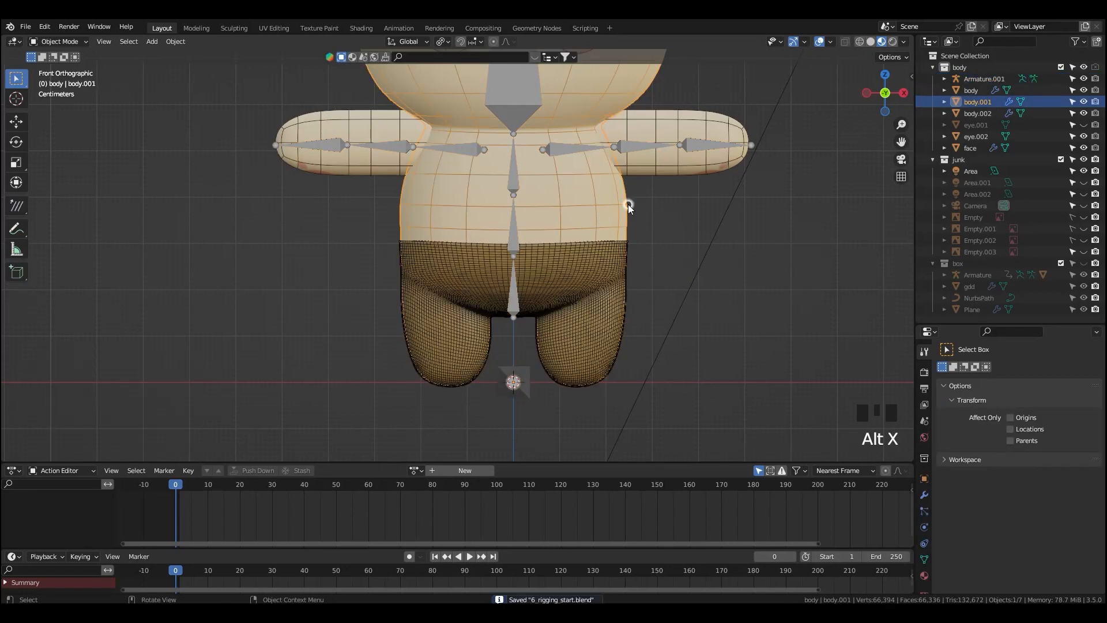
- In the armature's Edit Mode, move the +X elbow joint about 0.002 m along X to match the arm's edge loop
click(657, 146)
scroll(676, 195, up, 1)
shift+middle_drag(676, 195, 634, 255)
key(Tab)
click(682, 184)
key(g)
key(x)
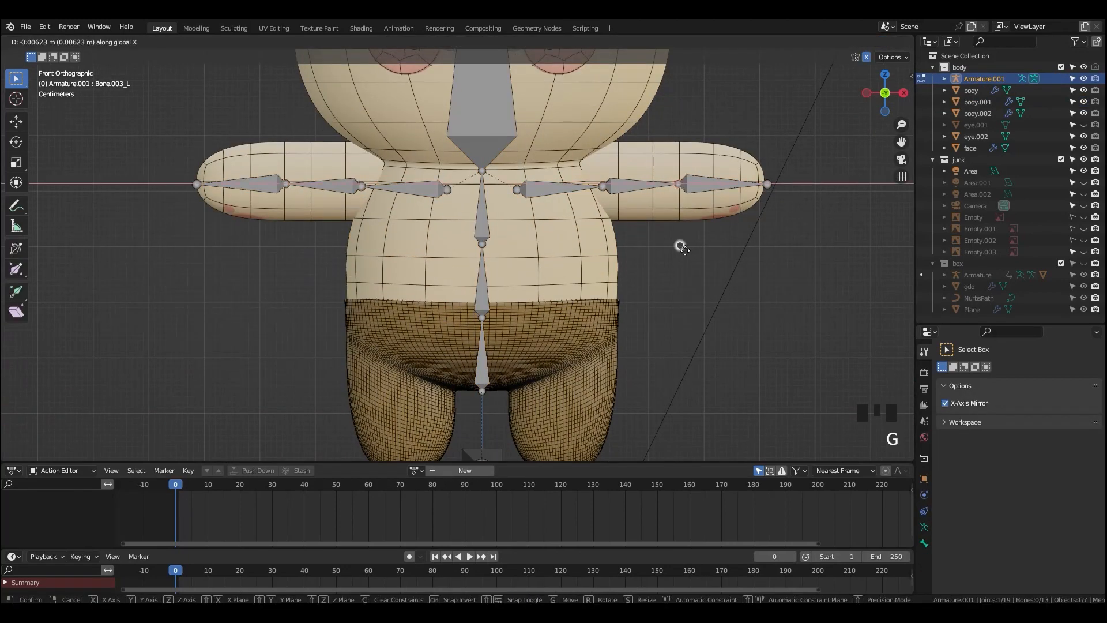
click(679, 247)
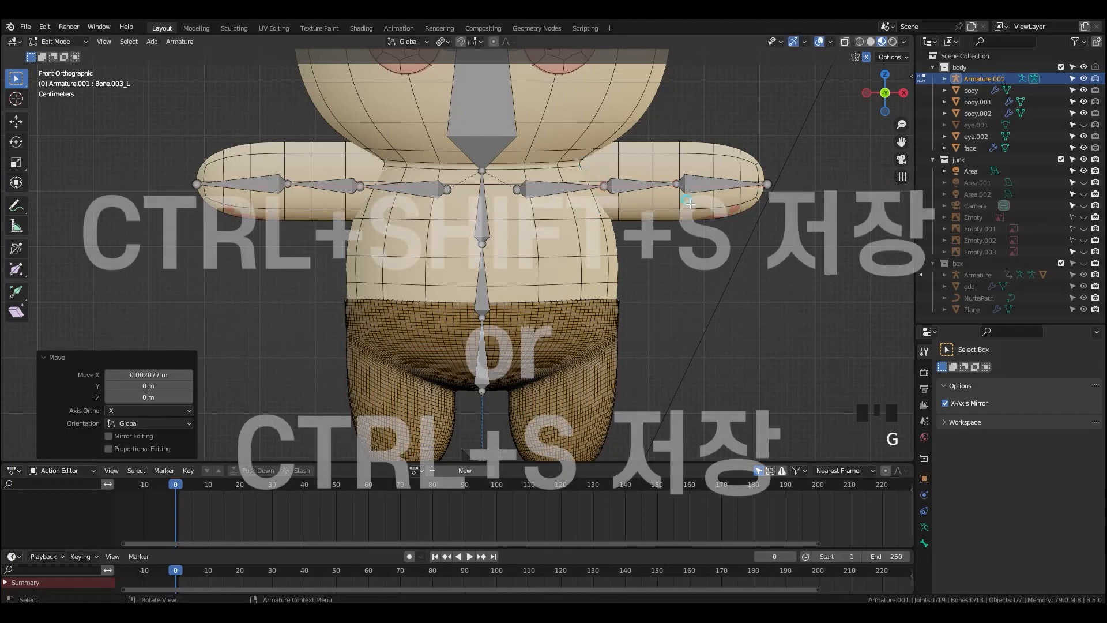
- Fork-extrude a mirrored pair of leg bones from the joint between the two lowest spine bones
key(Tab)
click(665, 212)
scroll(668, 254, down, 1)
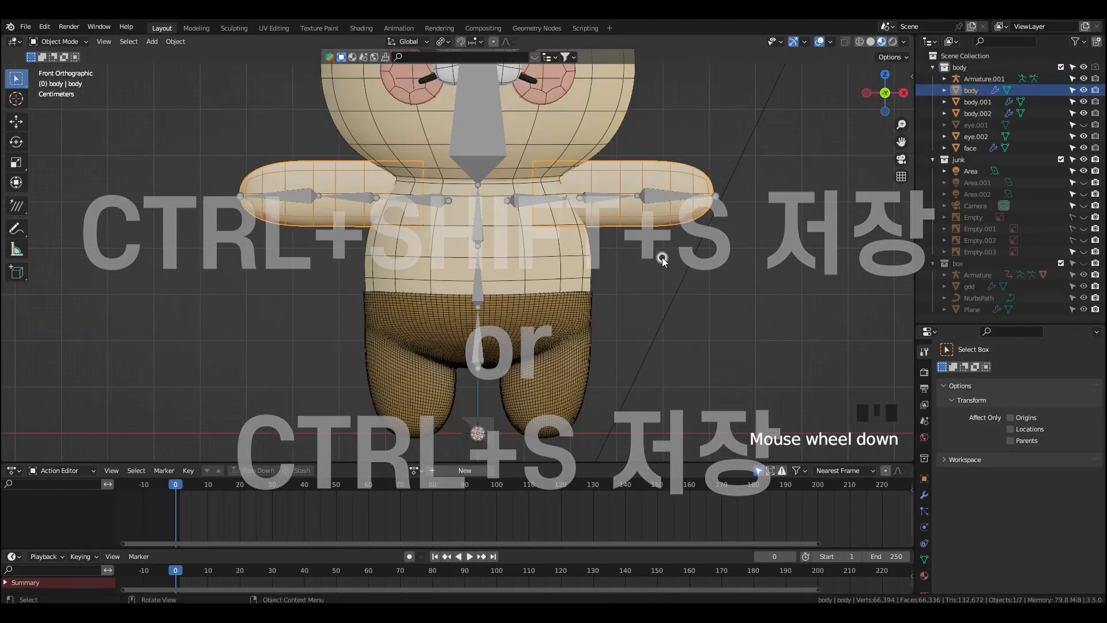
click(479, 295)
scroll(520, 319, up, 1)
shift+middle_drag(520, 319, 537, 286)
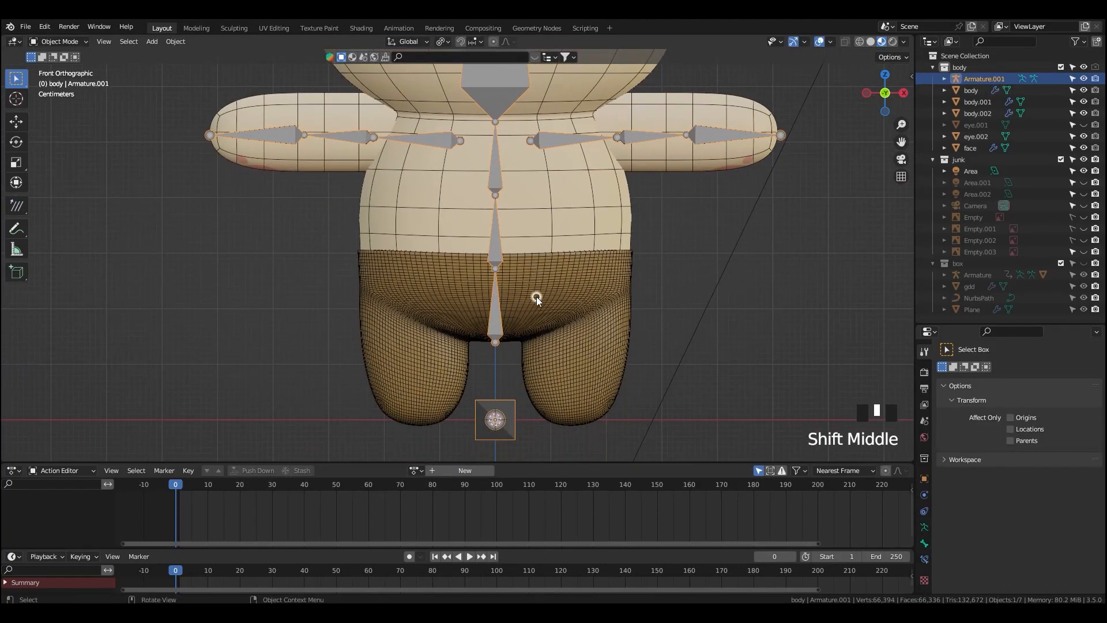
key(Tab)
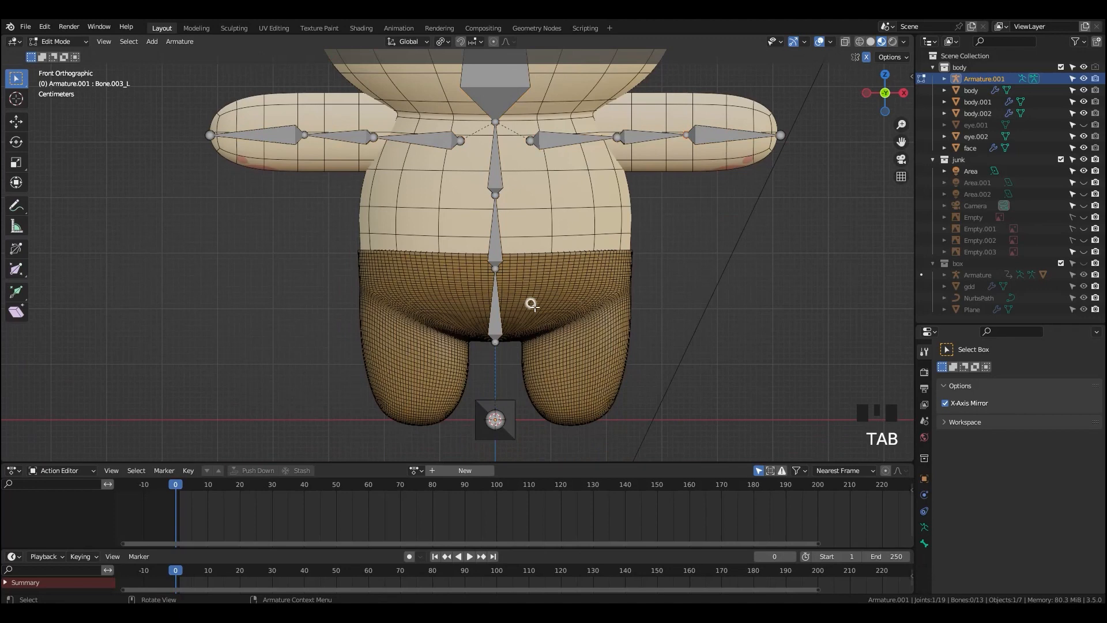
click(495, 268)
key(shift+e)
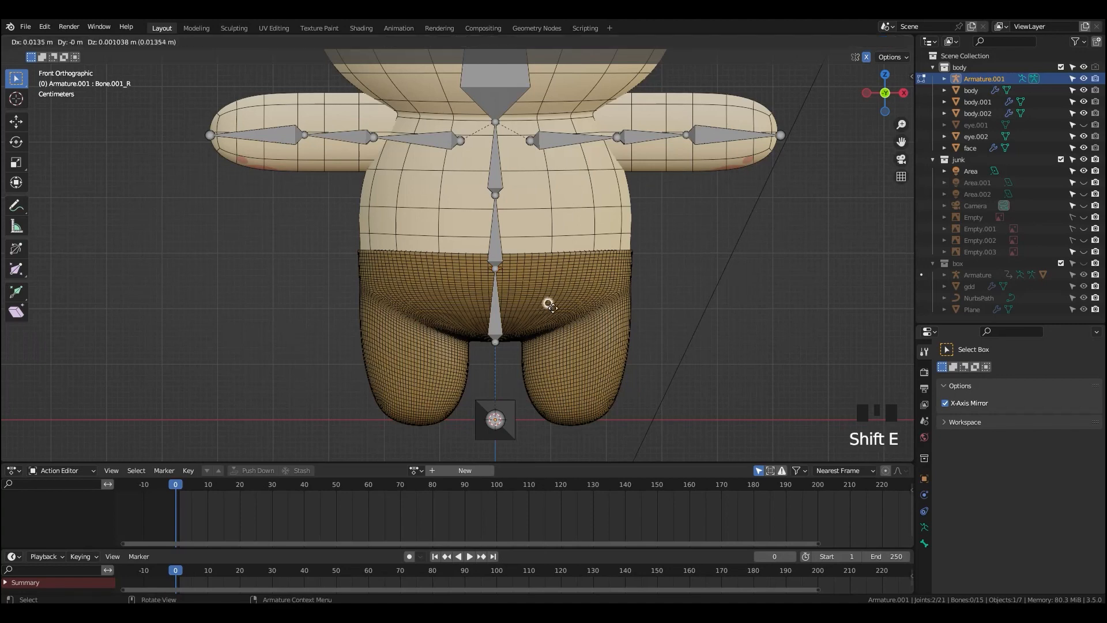
click(598, 303)
- Disconnect the +X leg bone from its parent and move it outward, away from the spine joint
click(539, 278)
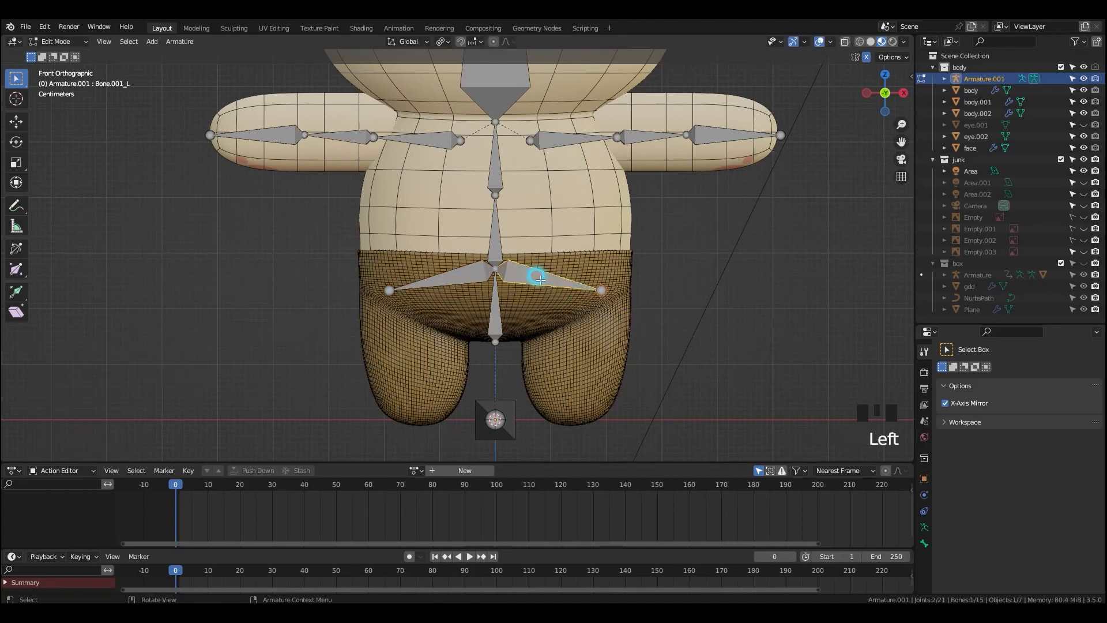
key(alt+p)
click(541, 279)
key(g)
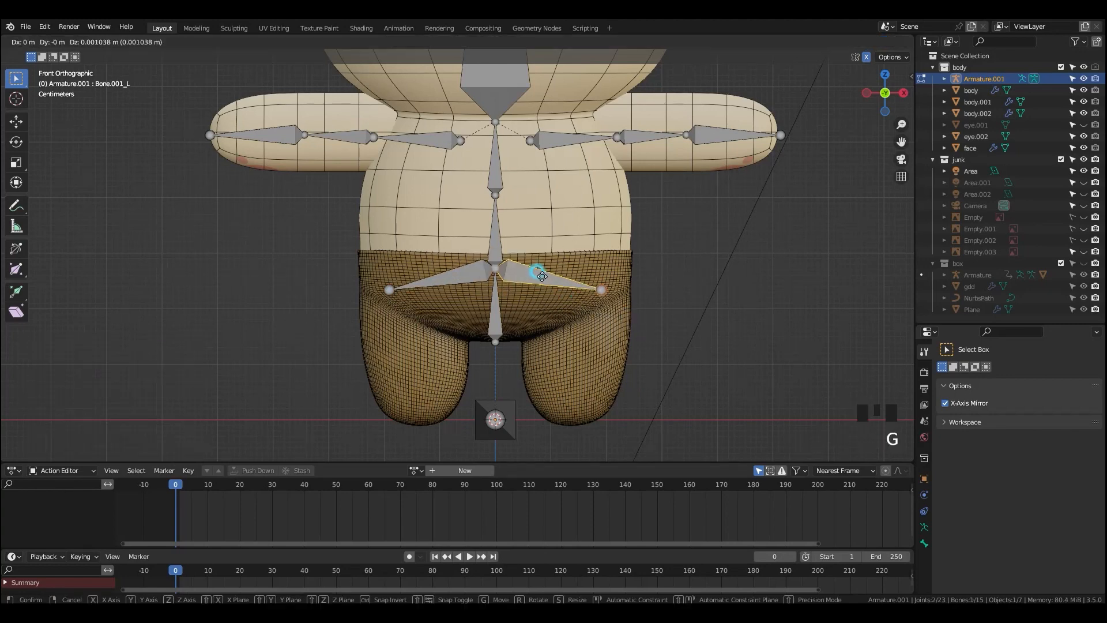
click(623, 289)
- Rotate the +X leg bone 82° to point downward and move it to the middle of the leg
key(r)
click(528, 379)
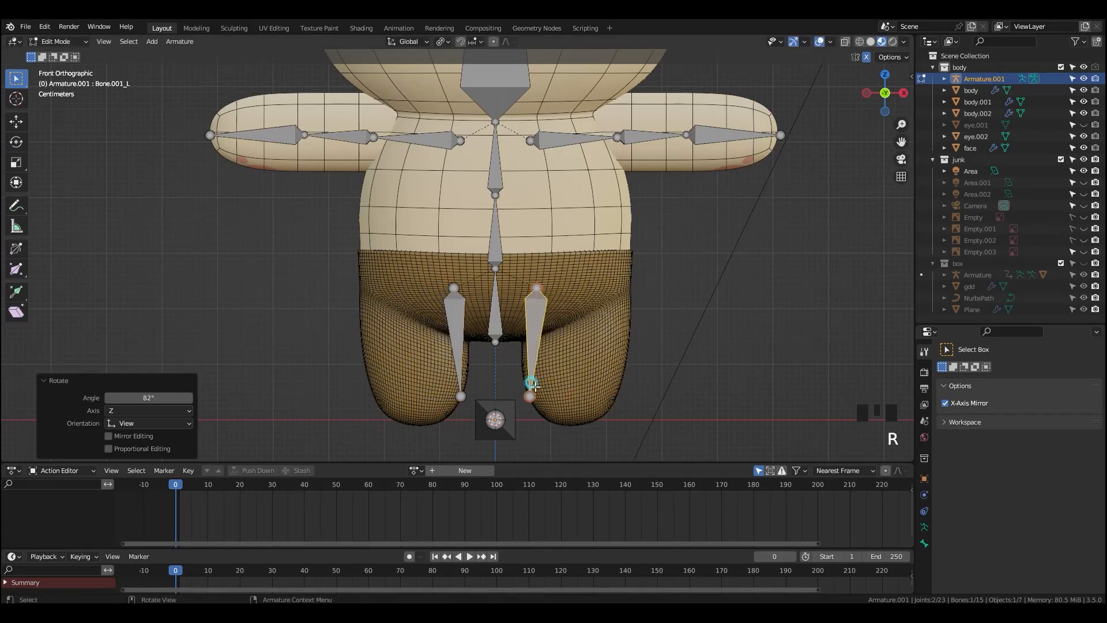
key(g)
click(575, 379)
- Lower the +X leg bone's tip to the sole of the foot and adjust its upper joint to straighten the bone
click(570, 391)
key(g)
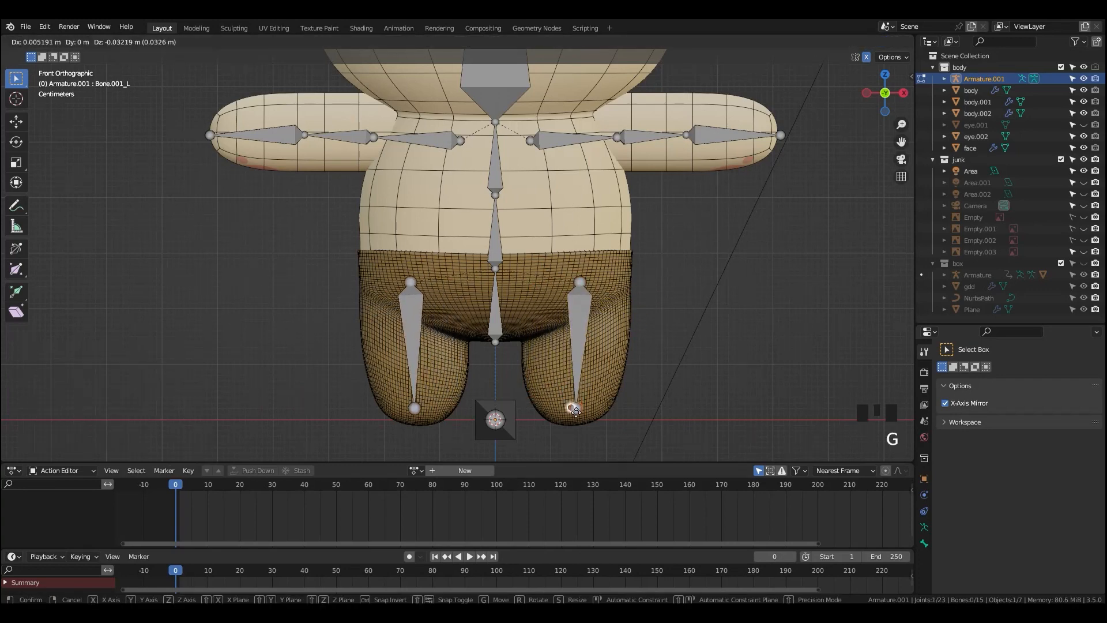
click(575, 422)
click(578, 282)
key(g)
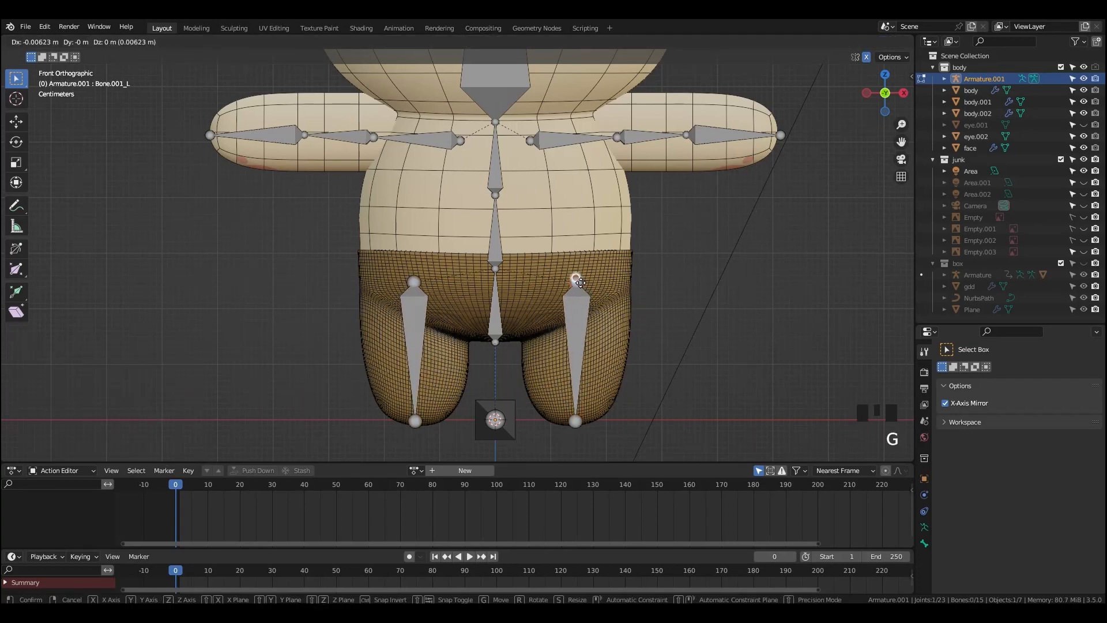
click(577, 280)
- Finish repositioning the +X leg bone's upper joint and subdivide the bone with one cut
click(567, 317)
right_click(570, 322)
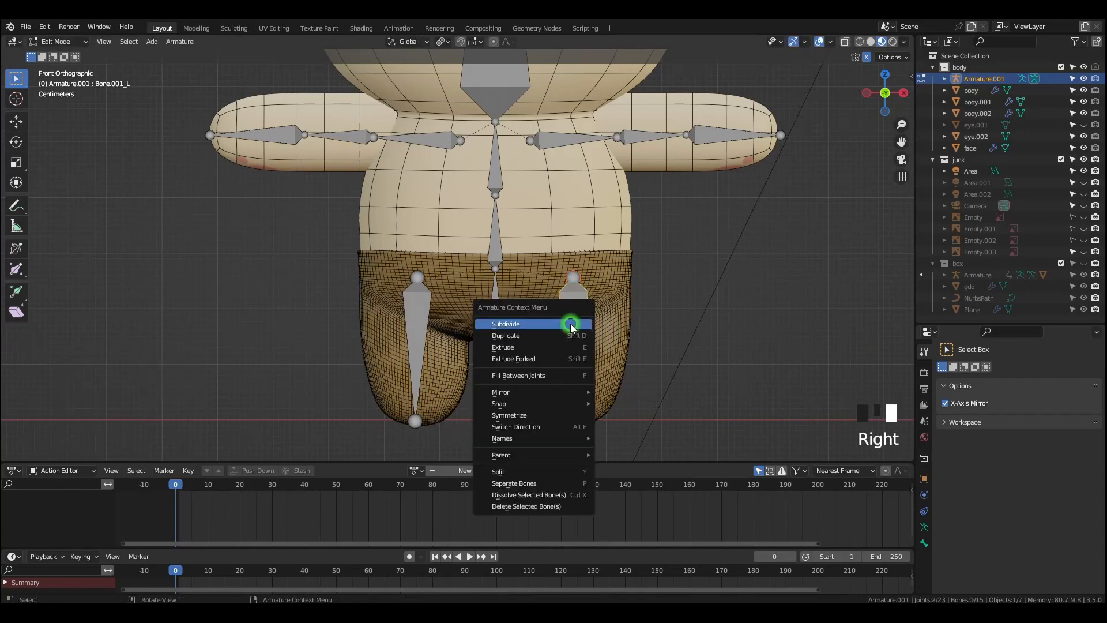
click(571, 323)
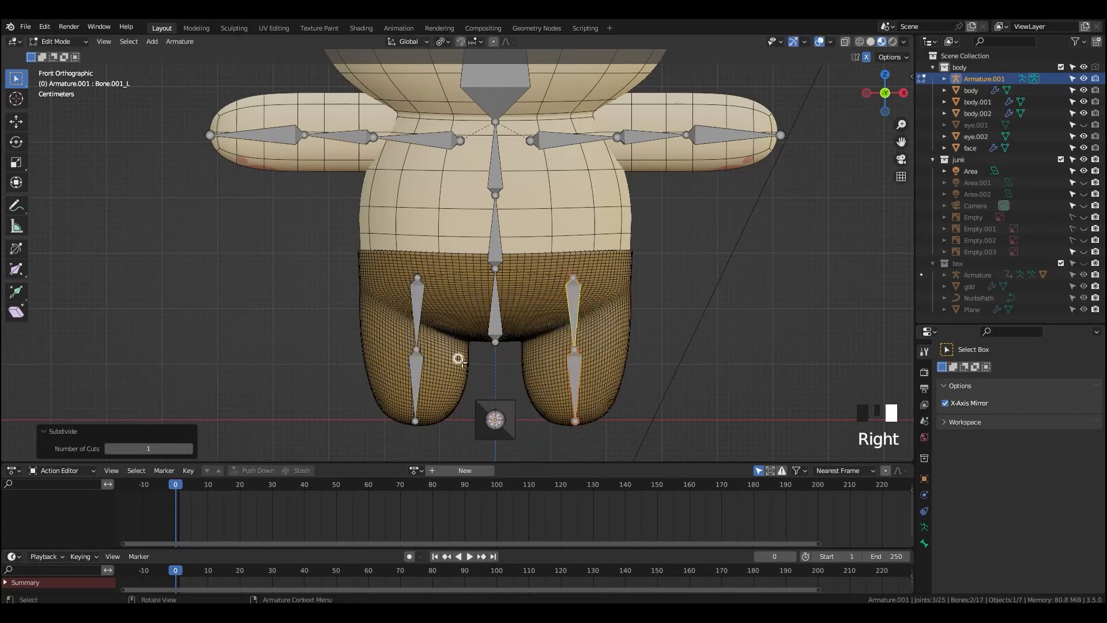
- Lower the +X leg's hip joint slightly, its knee joint about 0.02 m and its foot tip about 0.01 m
click(567, 278)
key(g)
click(569, 274)
click(568, 348)
key(g)
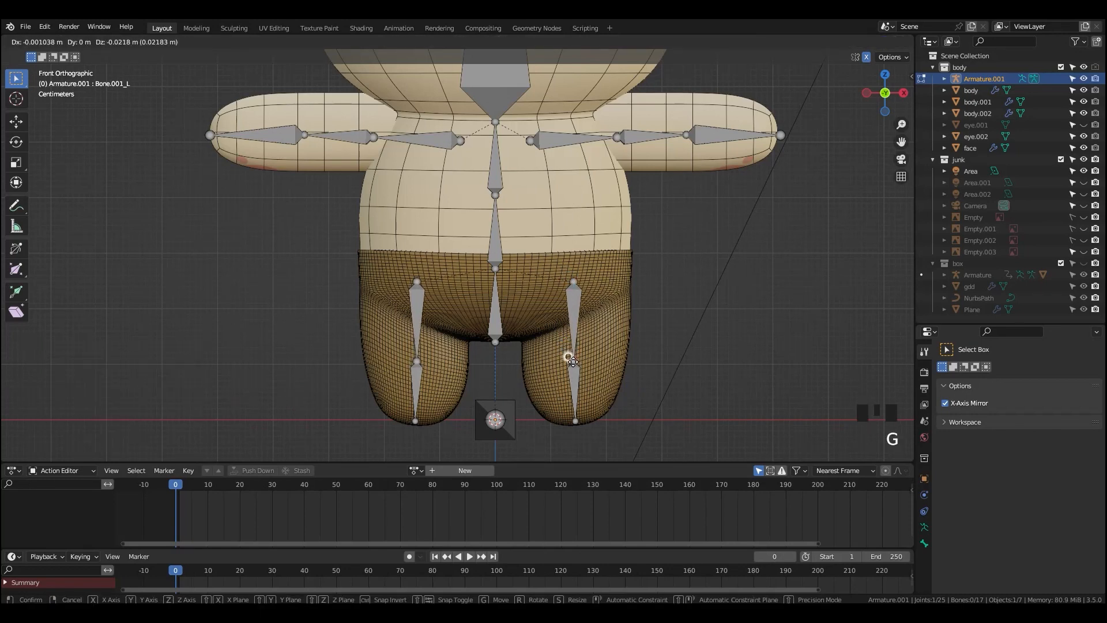
click(571, 359)
click(572, 420)
key(g)
click(572, 427)
- In the side view, move the +X leg's knee joint forward about 0.006 m along -Y
middle_drag(573, 426, 564, 364)
key(grave)
scroll(597, 364, up, 2)
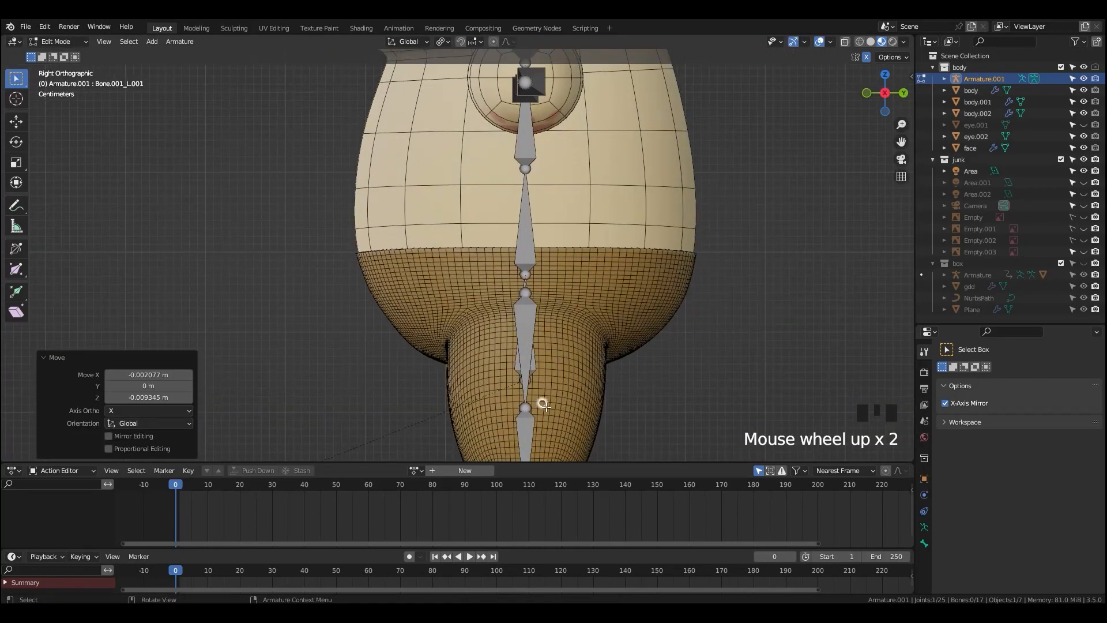
click(581, 413)
key(g)
click(586, 412)
scroll(587, 412, down, 1)
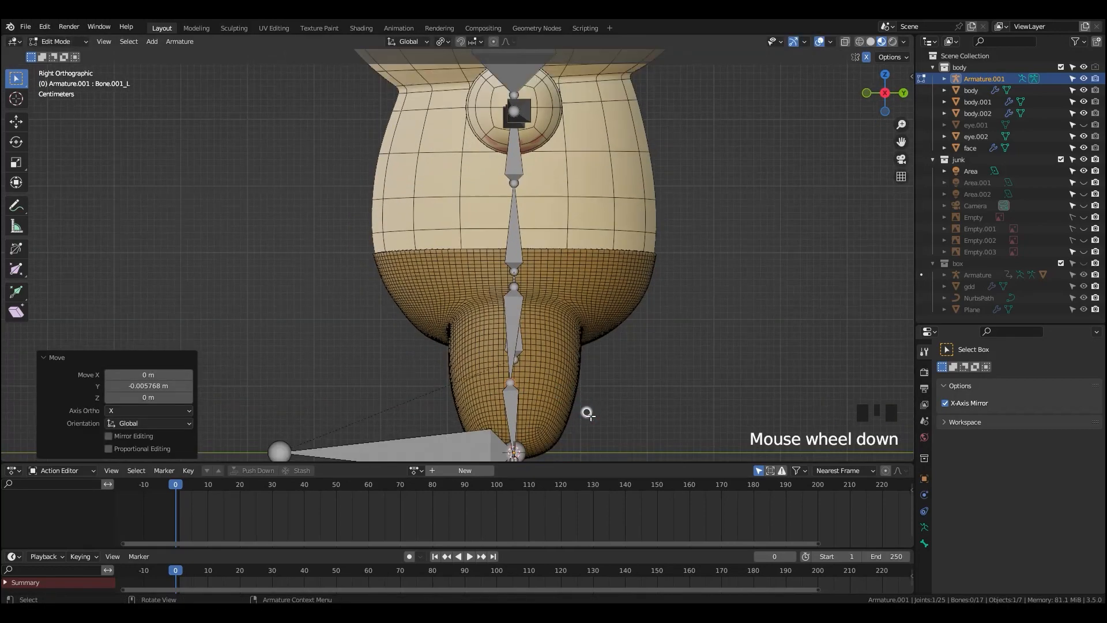
- Examine the placement of the whole armature against the bear's mesh from the front
key(grave)
scroll(593, 400, down, 1)
shift+middle_drag(593, 400, 595, 380)
scroll(595, 381, down, 2)
shift+middle_drag(599, 289, 607, 413)
shift+middle_drag(573, 286, 582, 348)
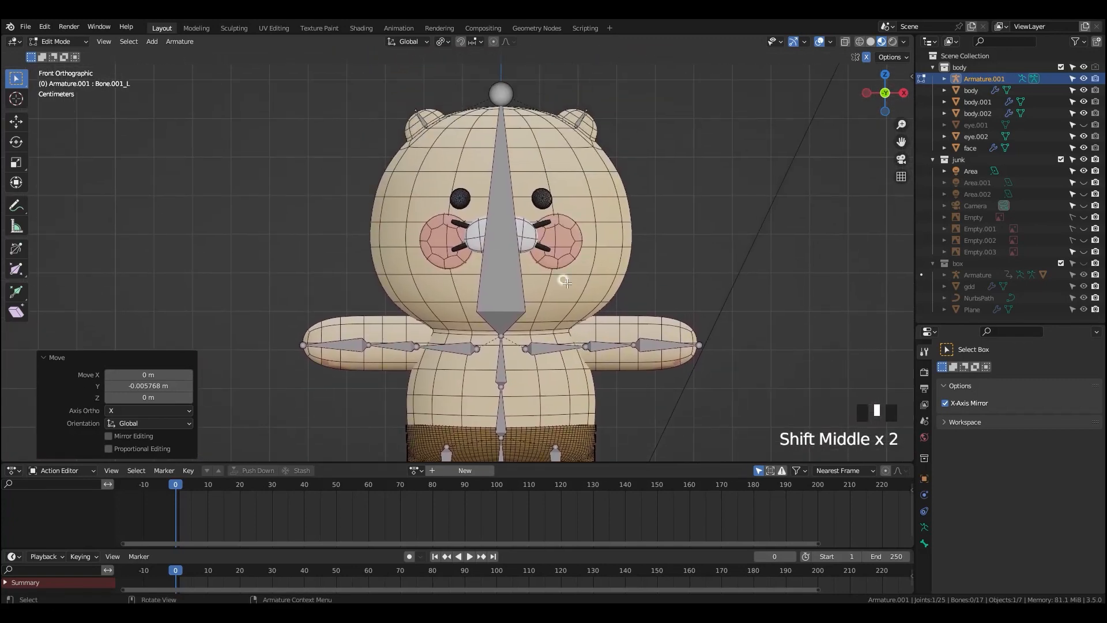
scroll(517, 228, down, 3)
shift+middle_drag(571, 392, 519, 334)
scroll(573, 306, up, 2)
- Select the root bone at the bear's feet, show its bone properties and save the file
click(508, 373)
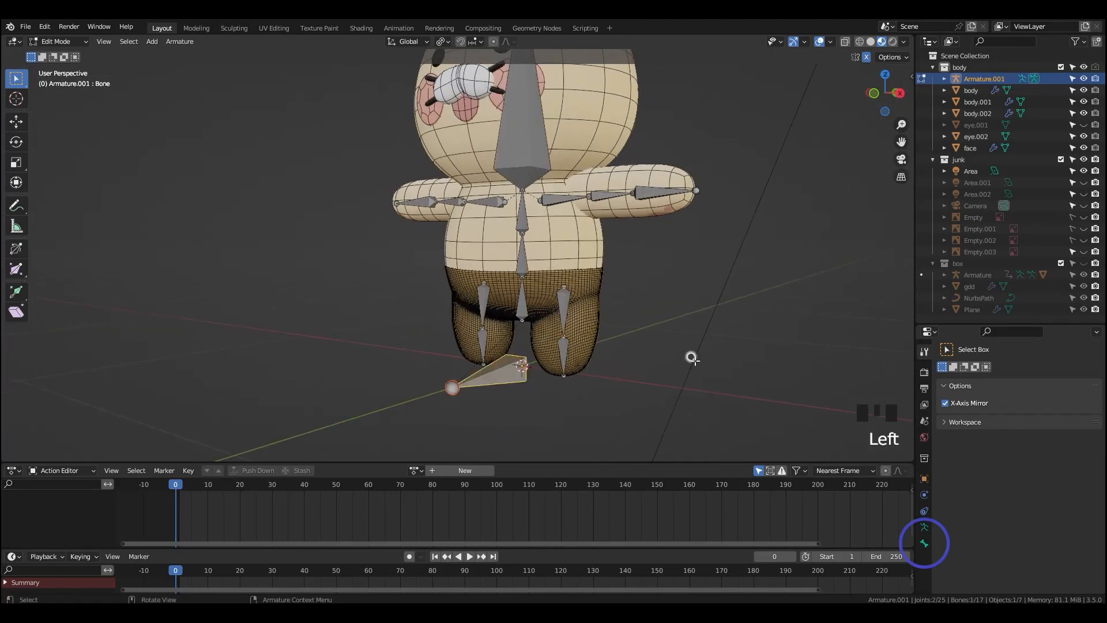
click(924, 543)
scroll(663, 379, down, 2)
shift+middle_drag(655, 335, 651, 358)
key(ctrl+s)
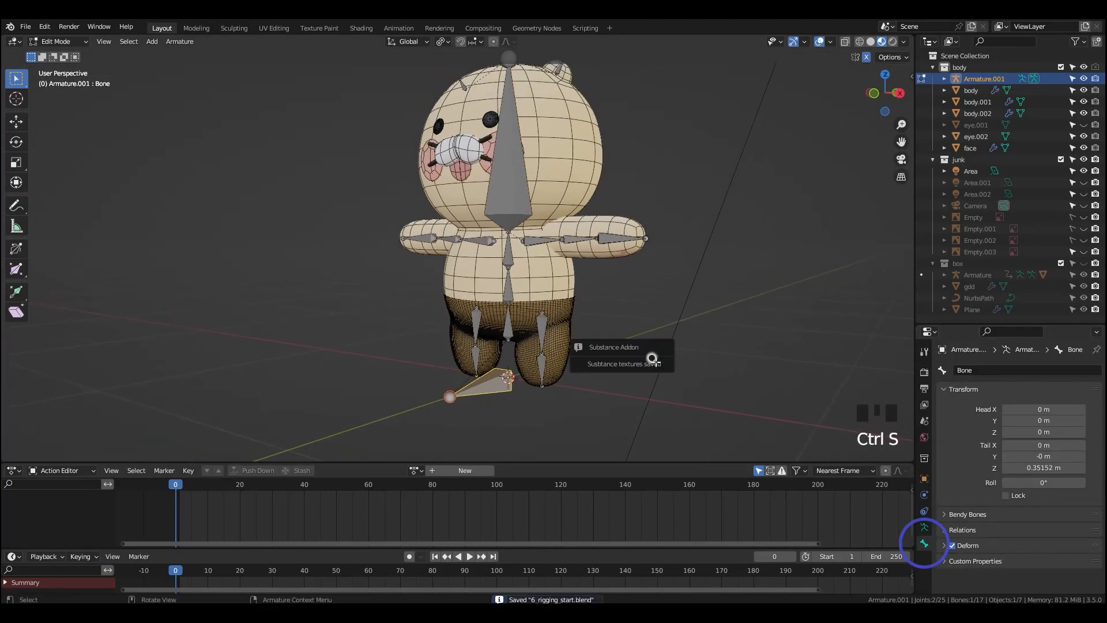
click(495, 384)
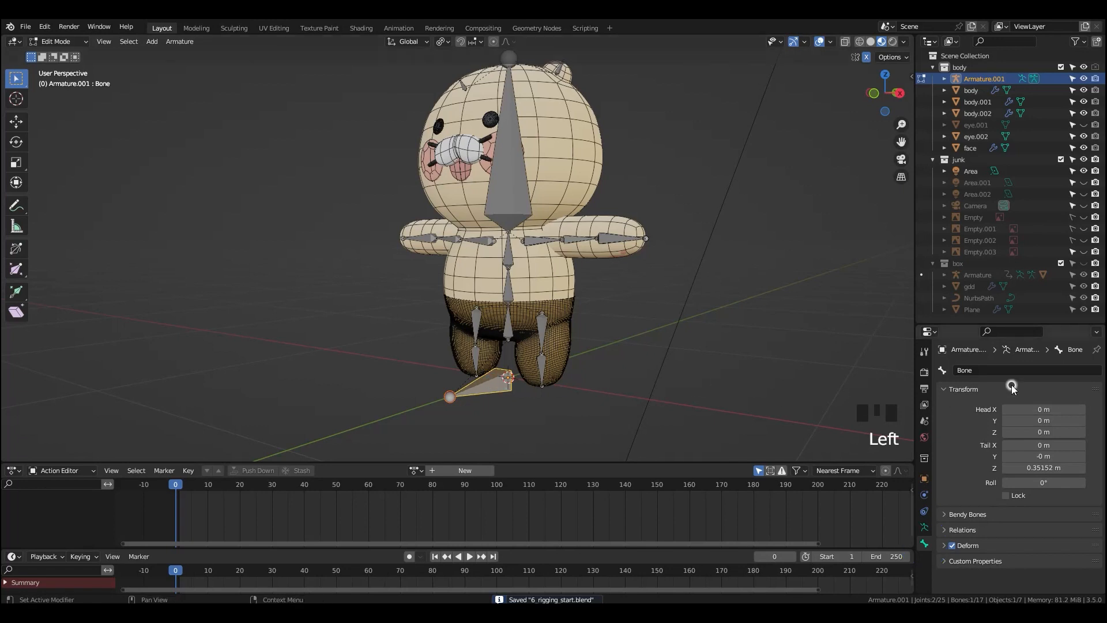
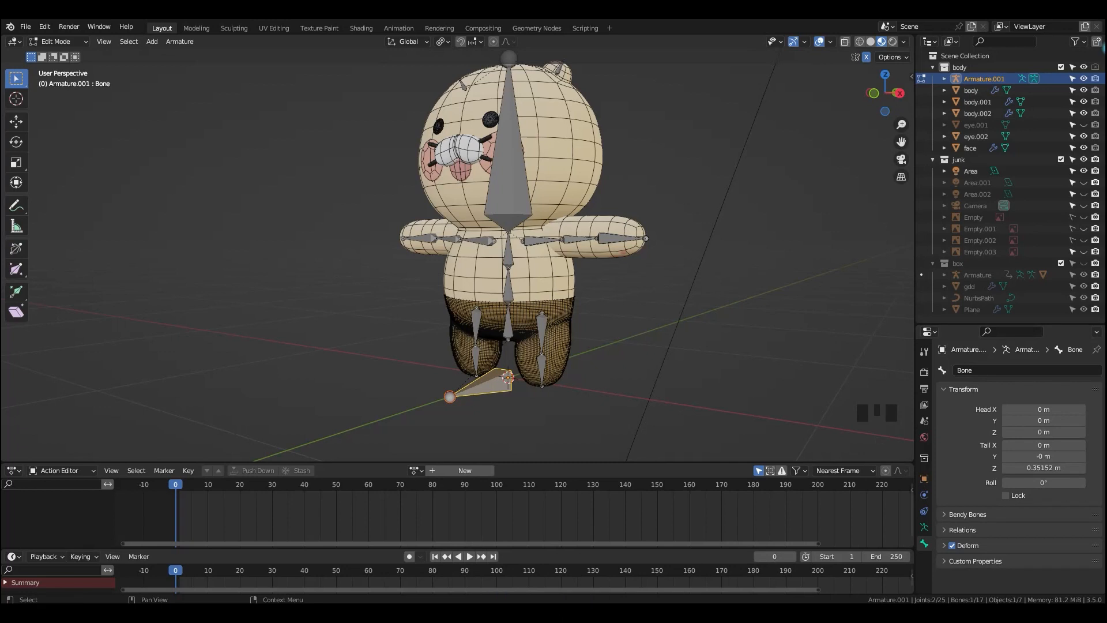
- Rename the root bone as Bone_root
middle_drag(600, 395, 610, 401)
click(1014, 374)
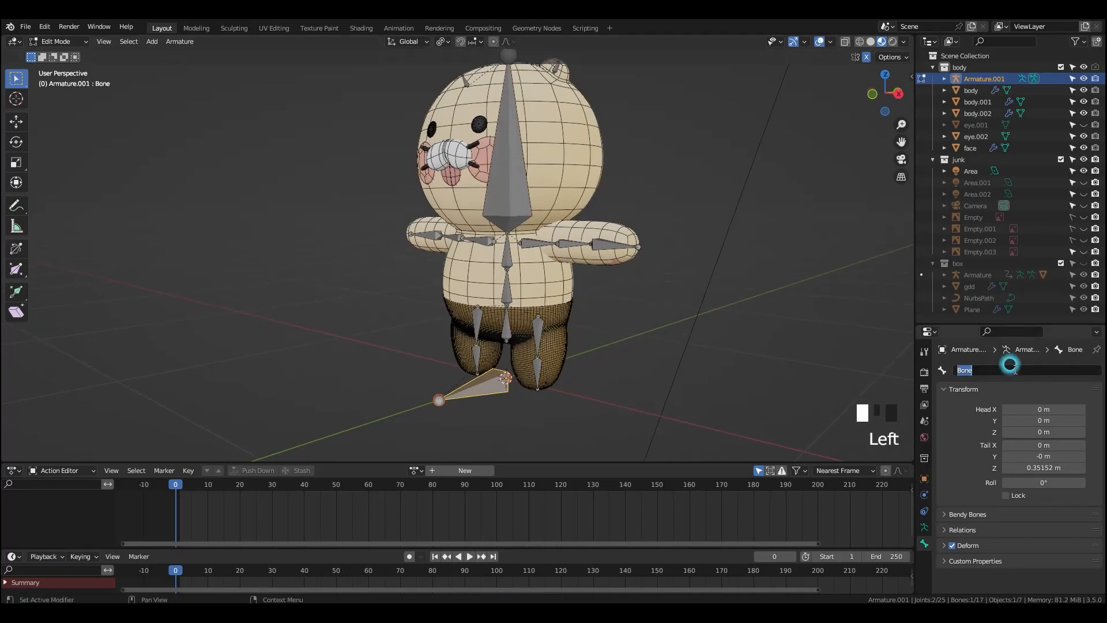
text(_root)
key(Return)
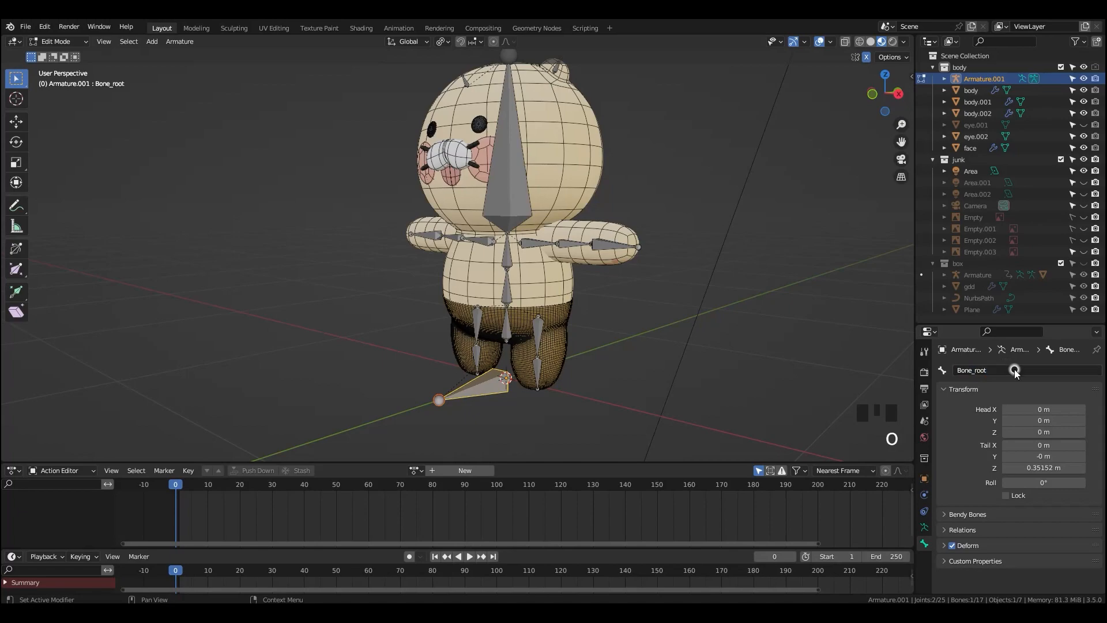
- Remove the .001 suffix from the name of the lowest spine bone
click(709, 344)
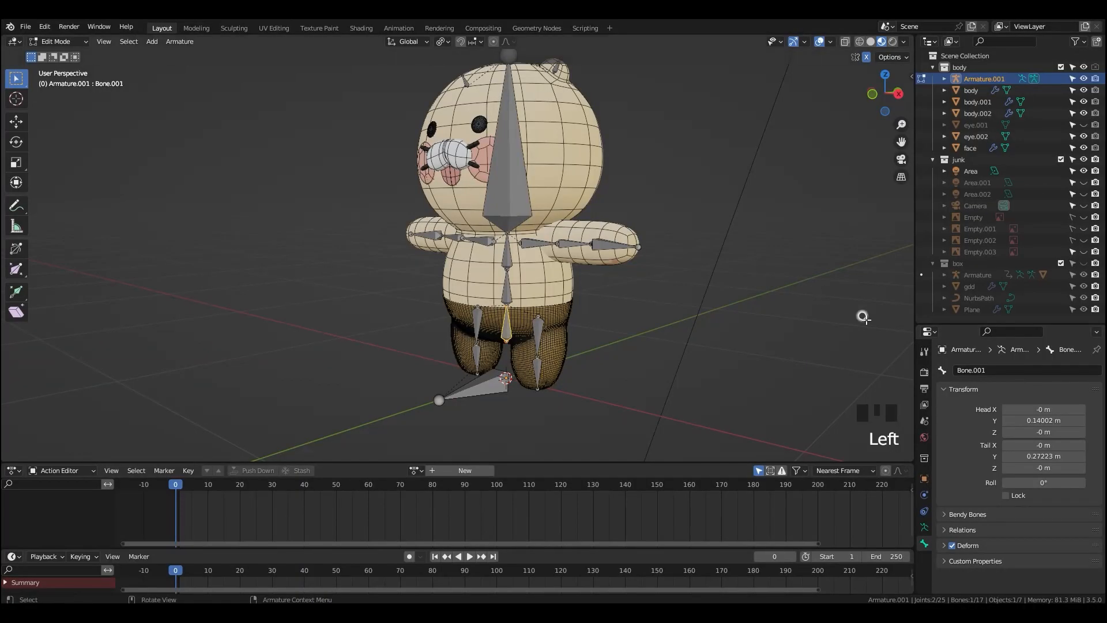
double_click(1007, 367)
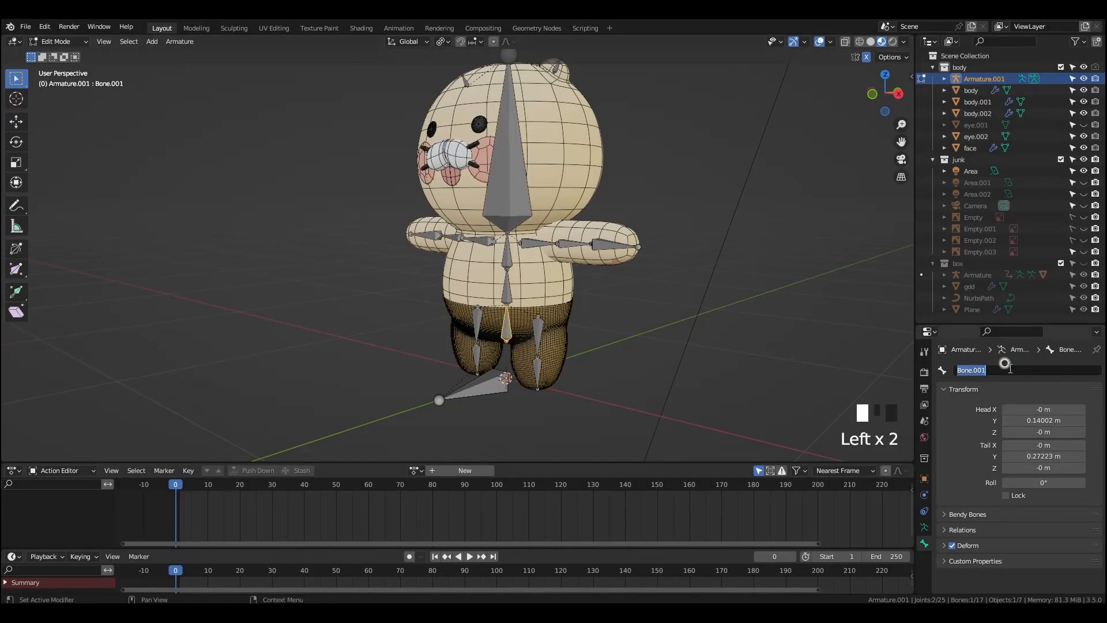
key(BackSpace)
key(BackSpace)
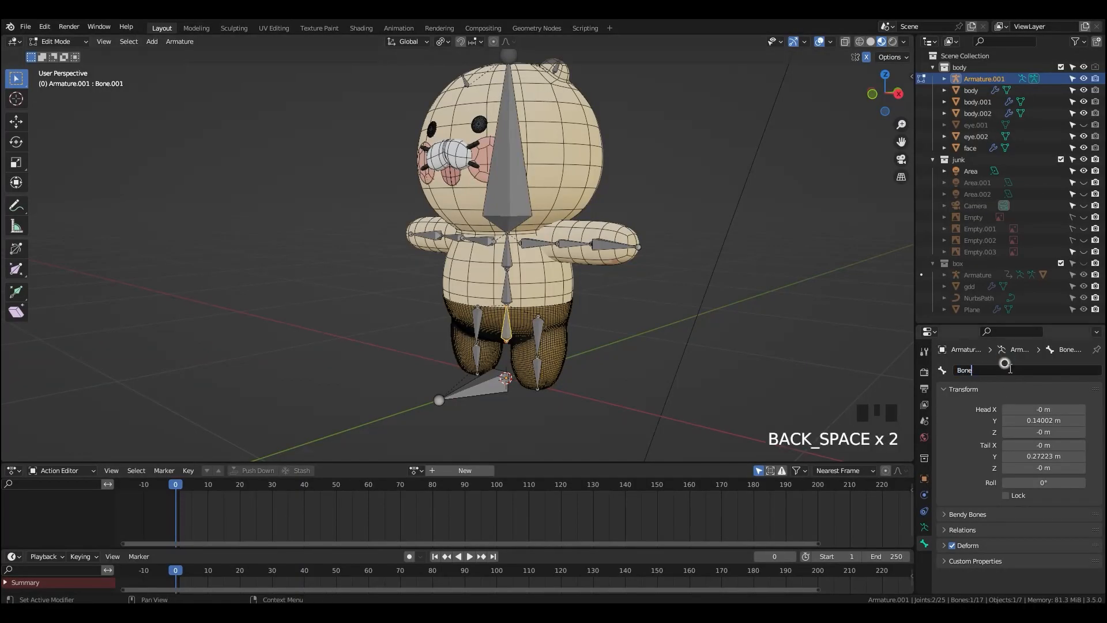
key(Return)
- Rename the +X upper leg bone as Bone_leg_L
scroll(596, 358, up, 2)
middle_drag(563, 352, 630, 363)
click(585, 391)
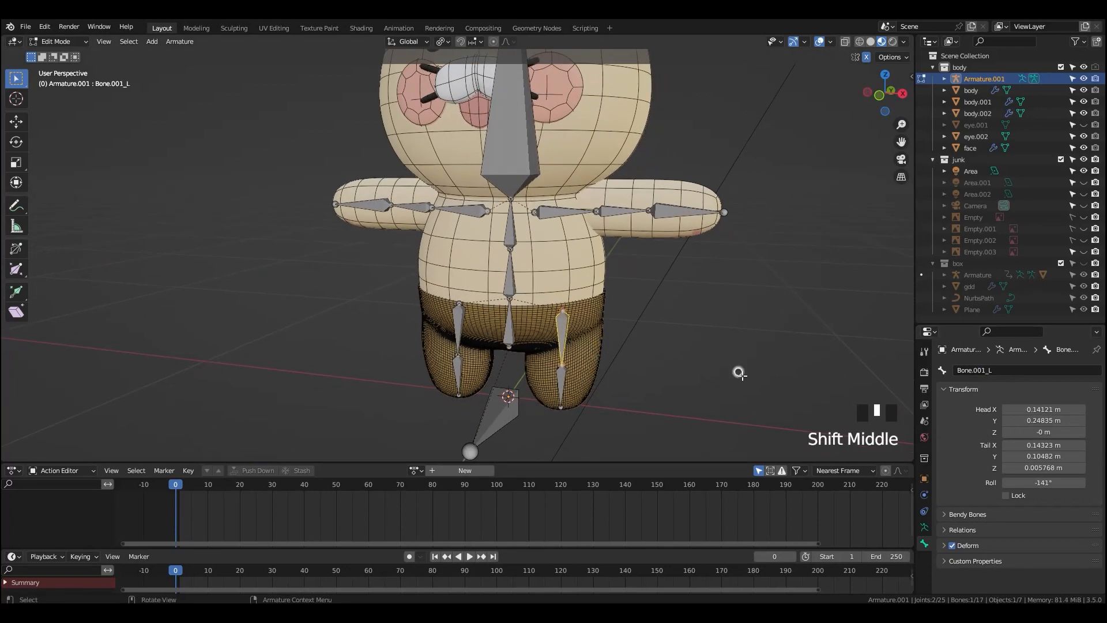
click(981, 367)
drag(972, 373, 1061, 380)
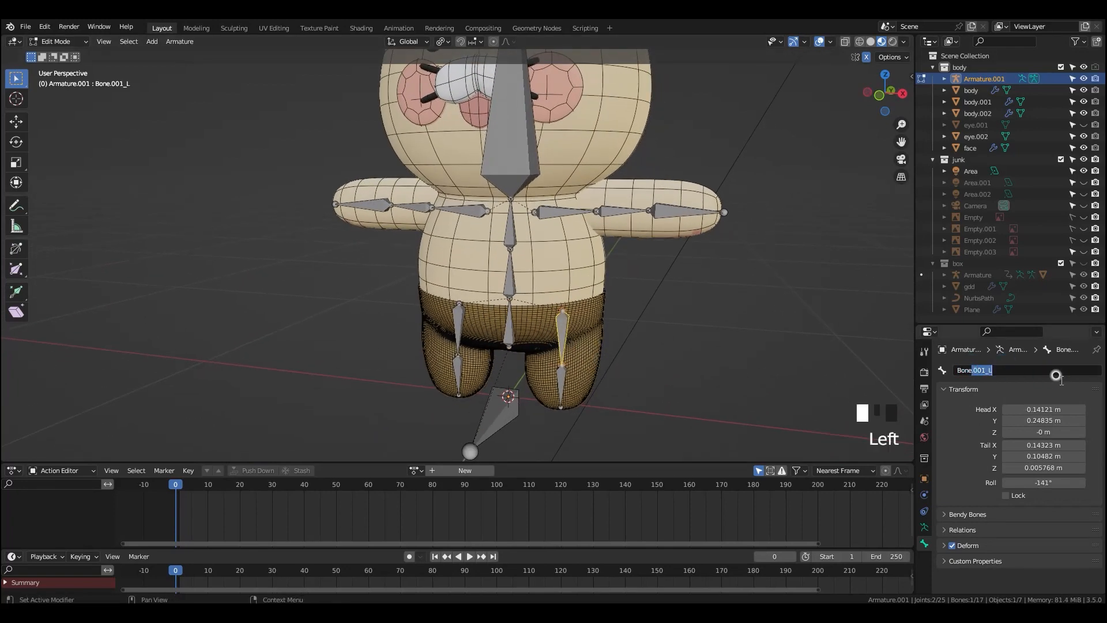
text(_le)
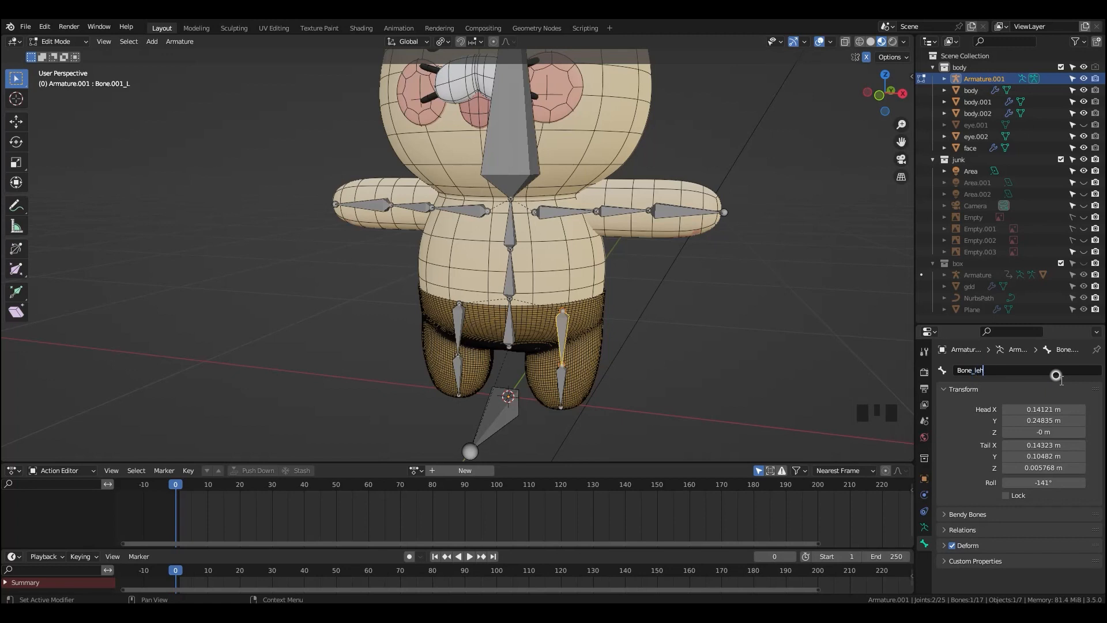
text(g_L)
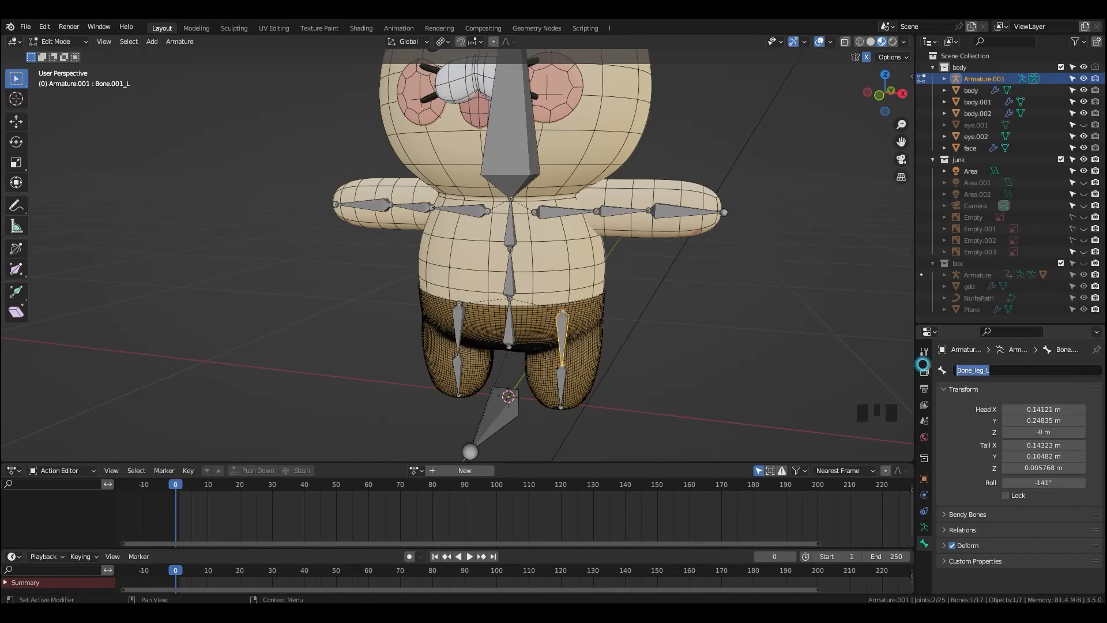
- Rename the +X lower leg bone as Bone_leg_low_L
click(558, 381)
click(561, 382)
click(1013, 371)
text(Bone_leg_L)
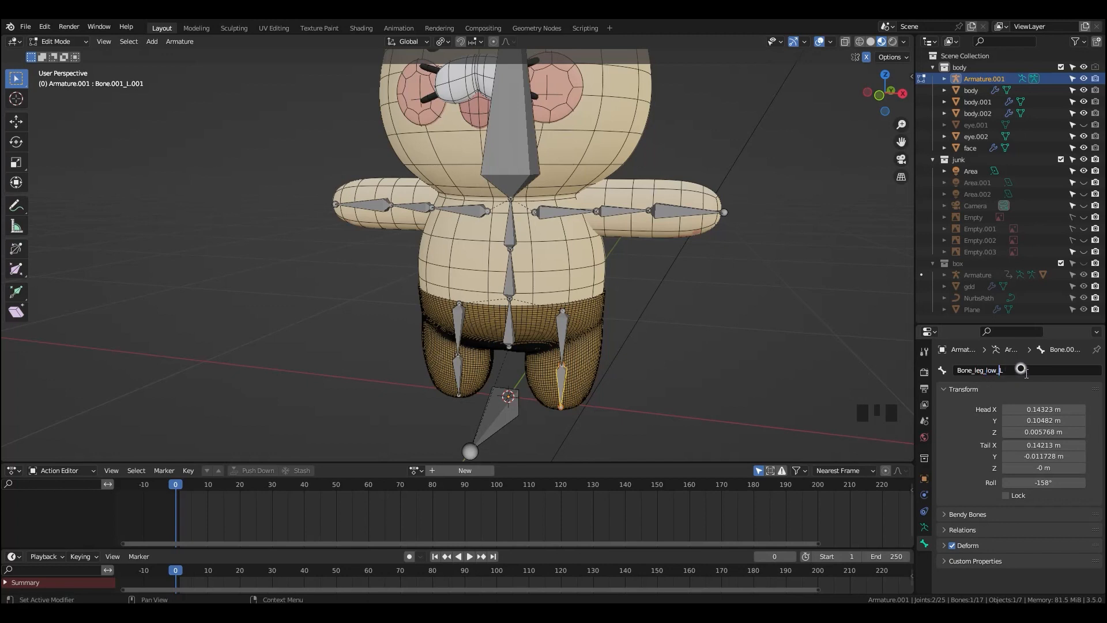
- Copy the +X lower leg bone's name to the opposite lower leg bone, changed to Bone_leg_low_R
drag(1007, 372, 871, 373)
key(ctrl+c)
click(457, 371)
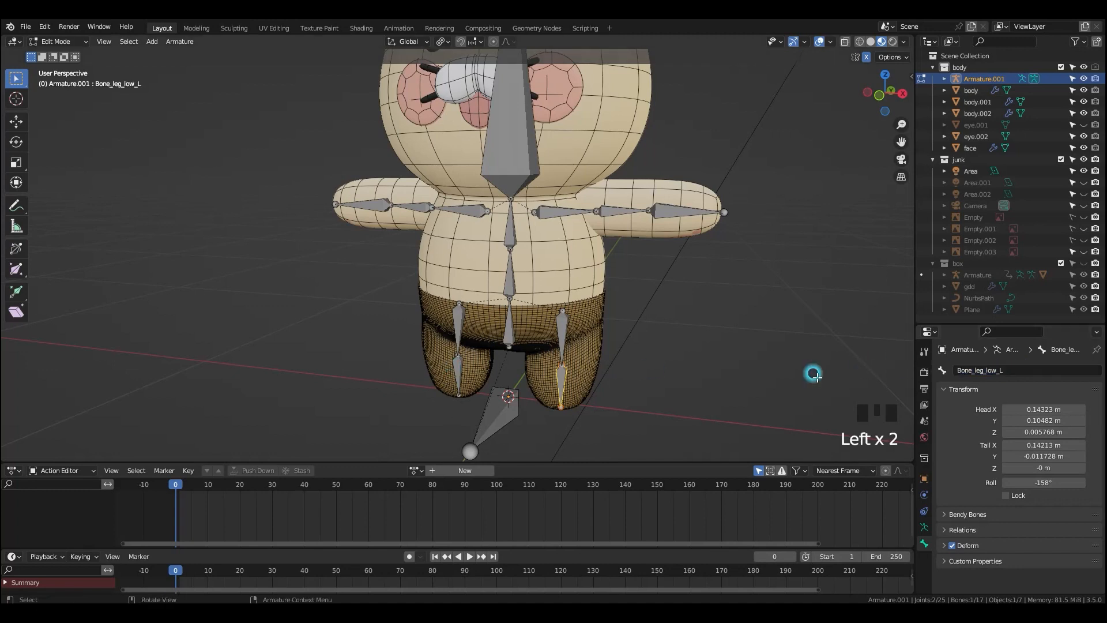
click(456, 366)
click(1055, 372)
key(ctrl+v)
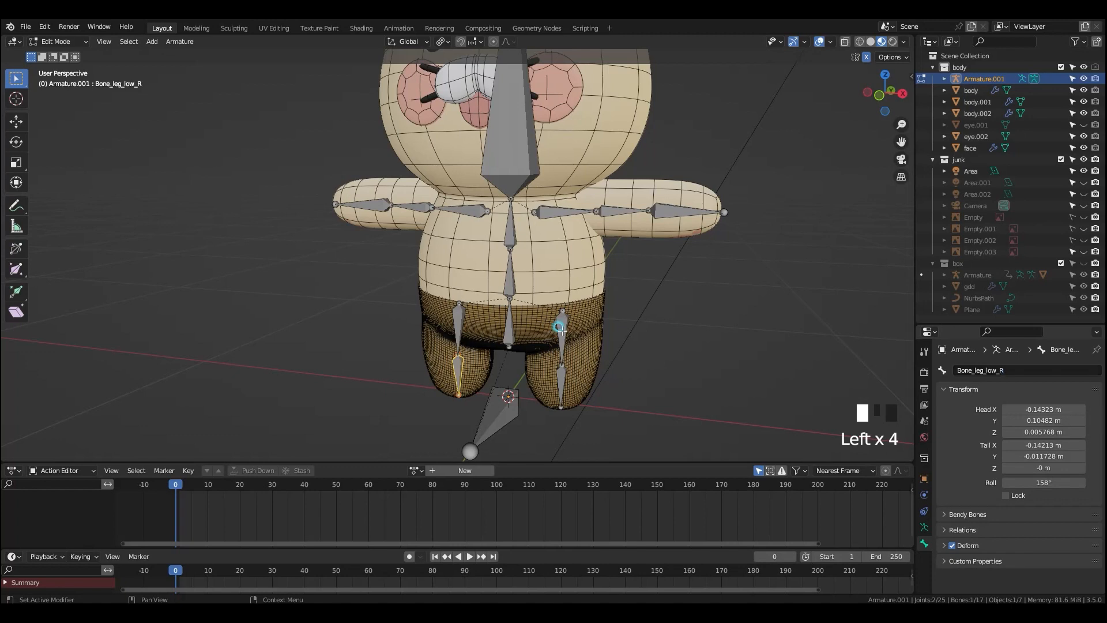
- Copy the +X upper leg bone's name to the opposite upper leg bone, changed to Bone_leg_R
click(560, 326)
click(1008, 370)
key(ctrl+c)
click(455, 323)
click(1003, 370)
key(ctrl+v)
key(BackSpace)
text(R)
- Rename the middle spine bone as Bone_waist
click(636, 321)
click(506, 278)
middle_drag(506, 277, 652, 289)
click(974, 370)
drag(973, 369, 1061, 369)
text(_waist)
key(Return)
- Rename the uppermost spine bone, just below the head, as Bone_neck
click(508, 228)
click(981, 369)
drag(973, 370, 1050, 369)
text(_)
text(neck)
key(Return)
- Rename the large head bone as Bone_head
middle_drag(511, 225, 532, 222)
click(500, 168)
click(1003, 371)
drag(974, 370, 1012, 372)
text(_head)
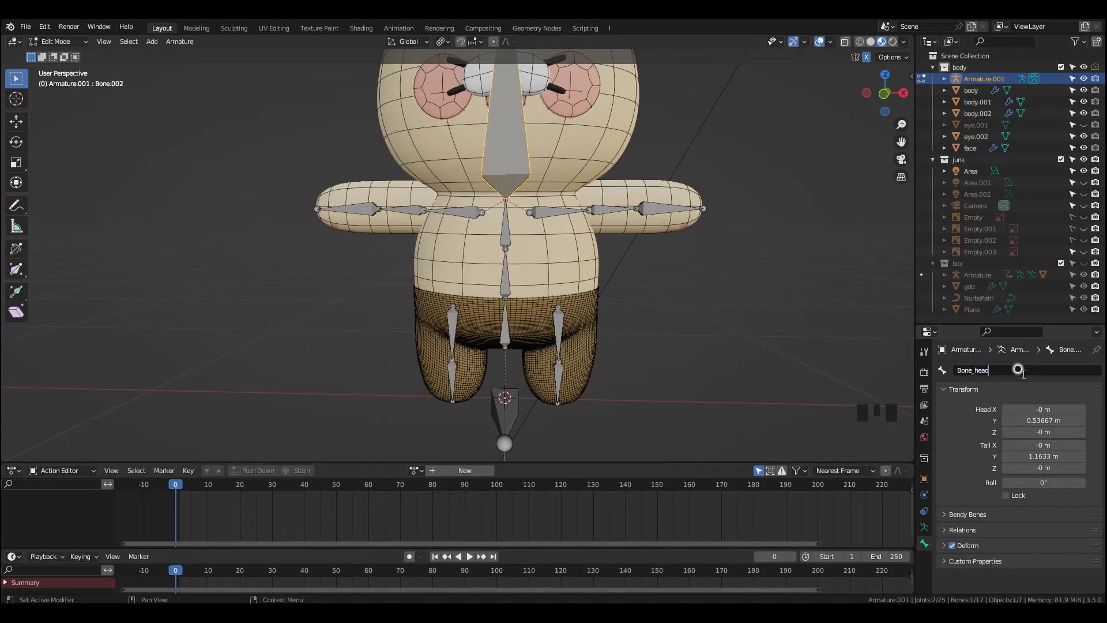
key(Return)
- Rename the +X ear bone as Bone_ear_L
shift+middle_drag(642, 303, 561, 364)
click(530, 297)
click(559, 188)
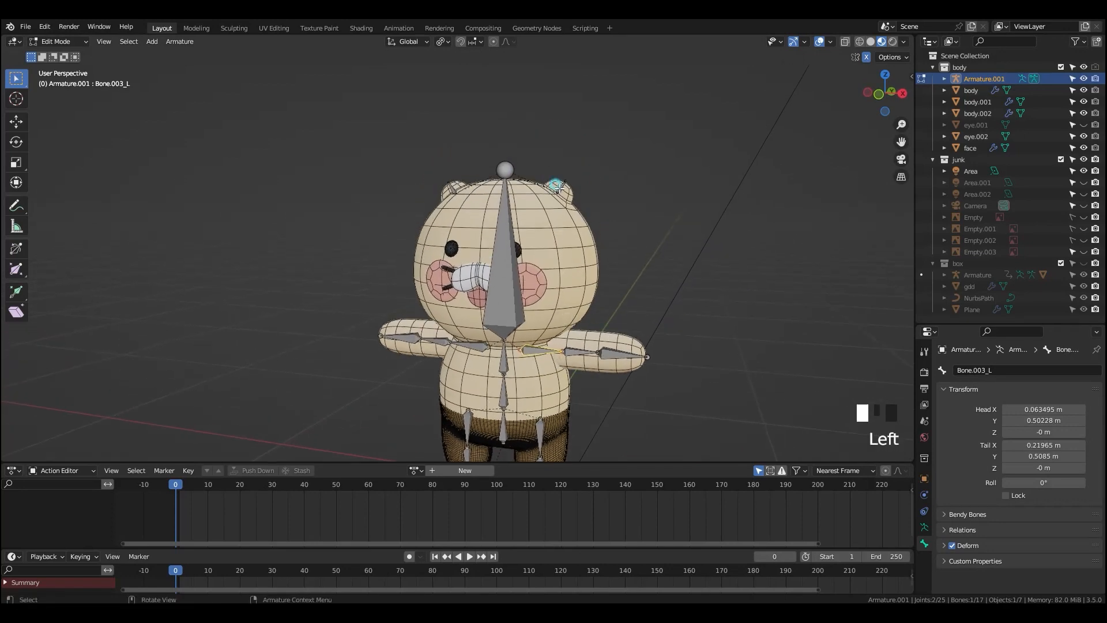
click(1001, 369)
drag(972, 370, 1053, 373)
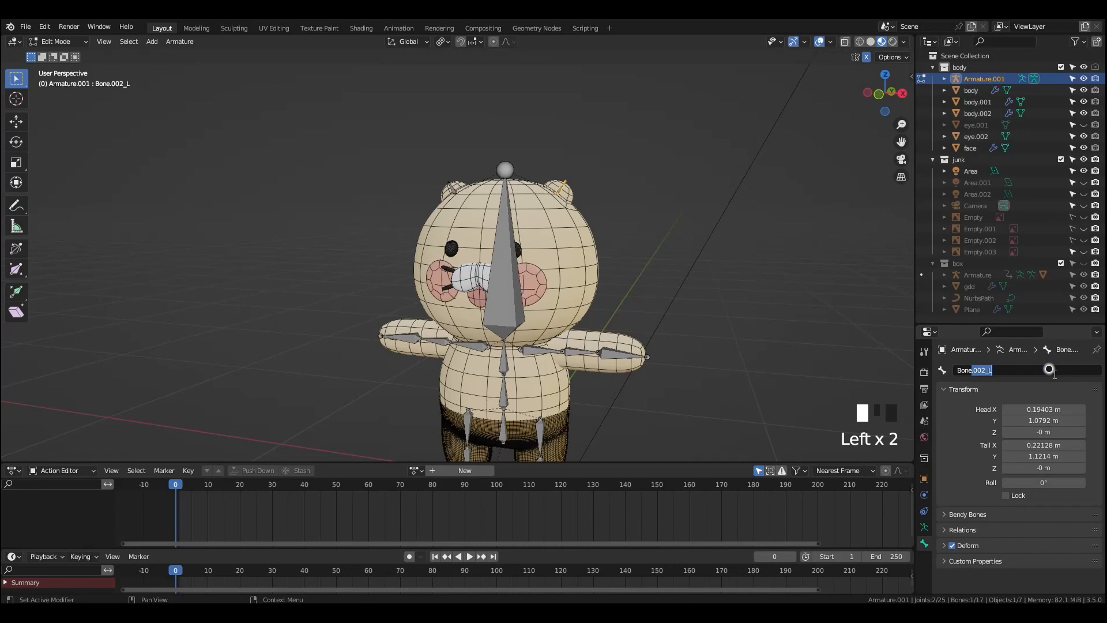
text(_L)
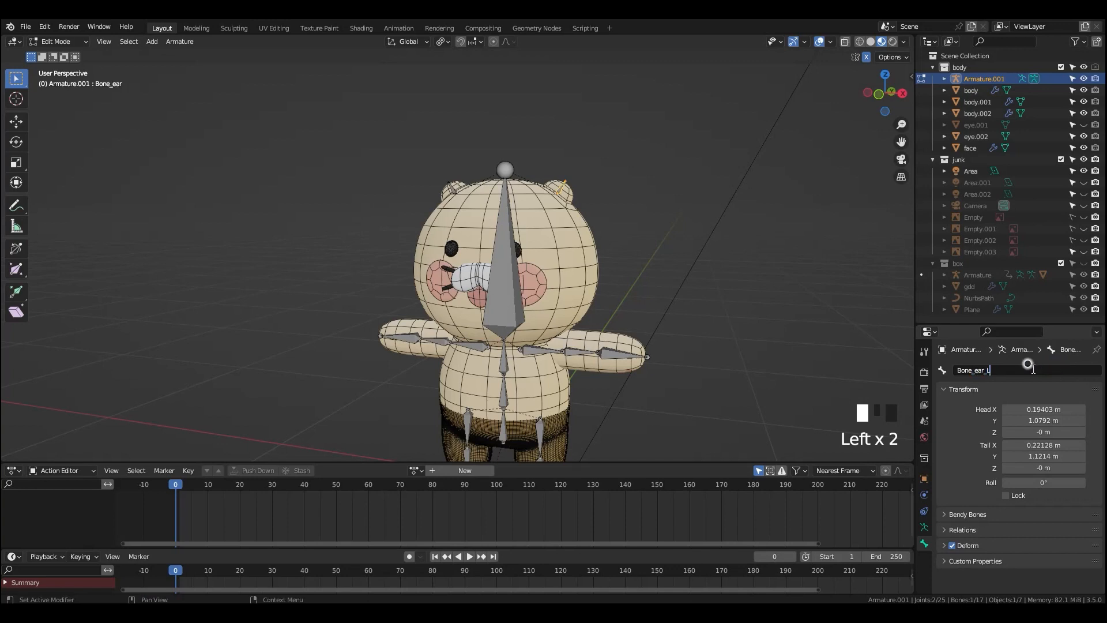
key(Return)
- Rename the opposite ear bone as Bone_ear_R, reusing the copied ear bone name
click(449, 186)
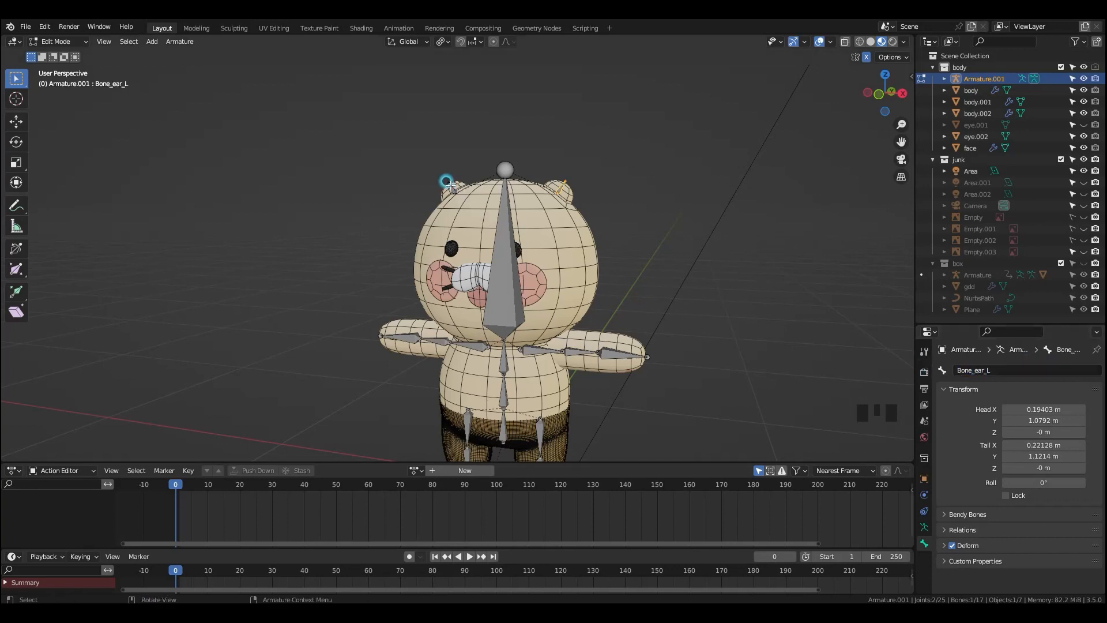
double_click(1030, 370)
text(Bone_ear_L)
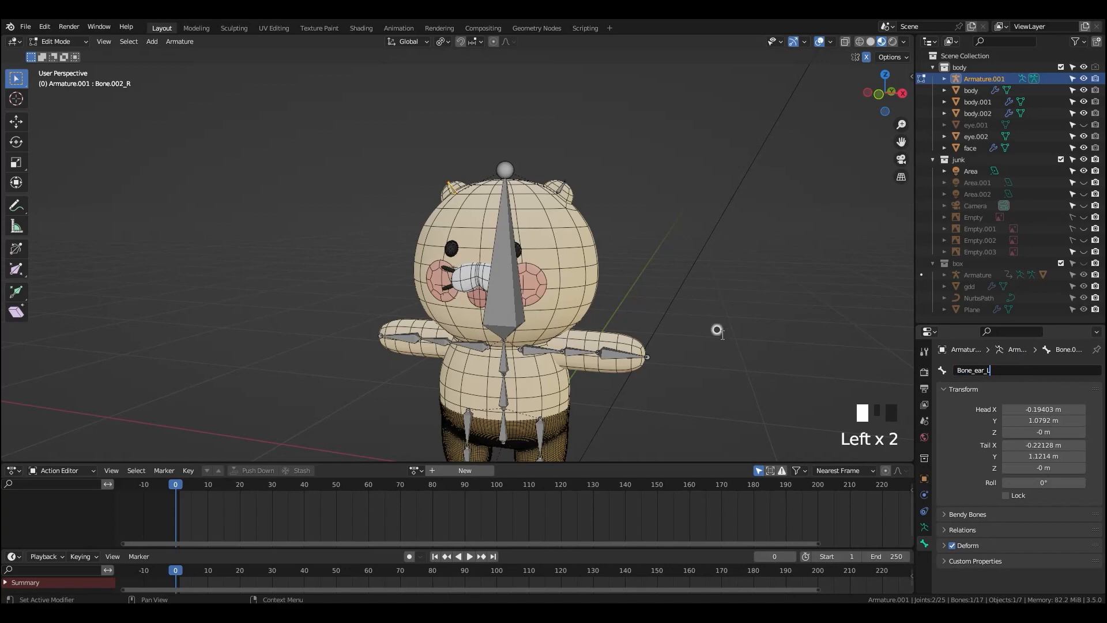
key(BackSpace)
text(R)
- Rename the innermost +X arm bone as Bone_shoulder_L
shift+middle_drag(625, 323, 637, 326)
click(641, 327)
double_click(1023, 370)
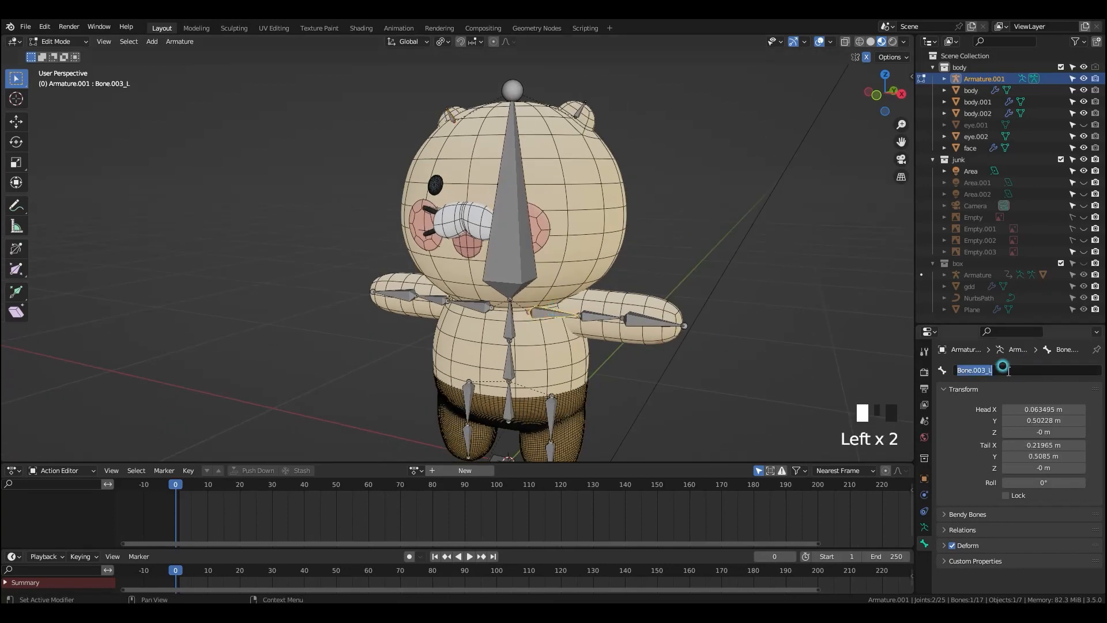
text(_s)
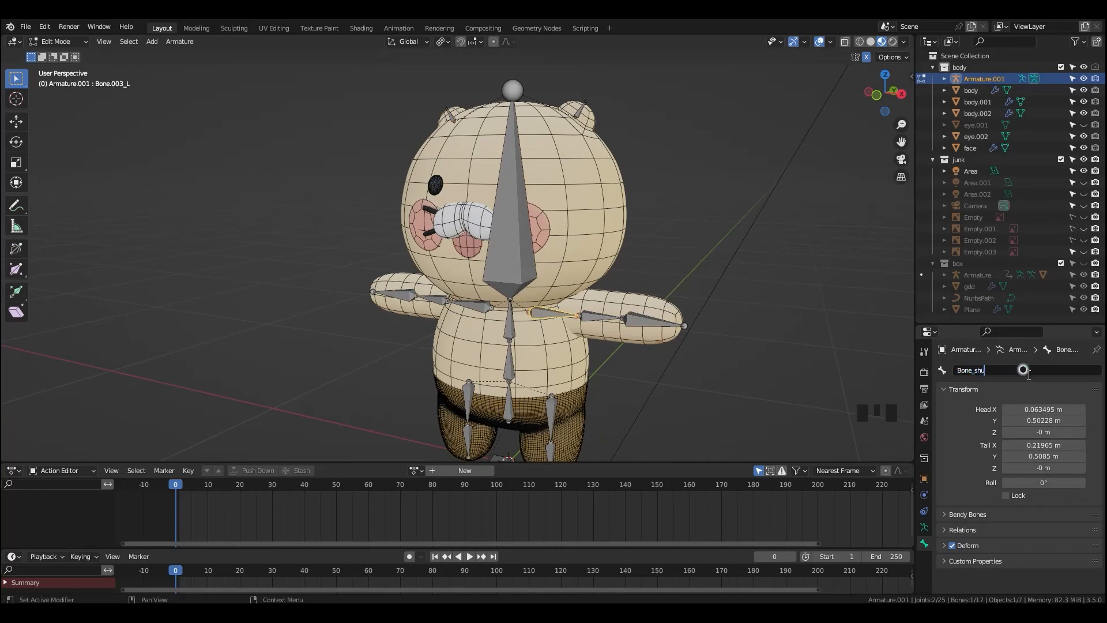
text(houlder_L)
- Rename the middle +X arm bone as bone_upperarm_L
click(603, 316)
click(1006, 370)
text(uppera)
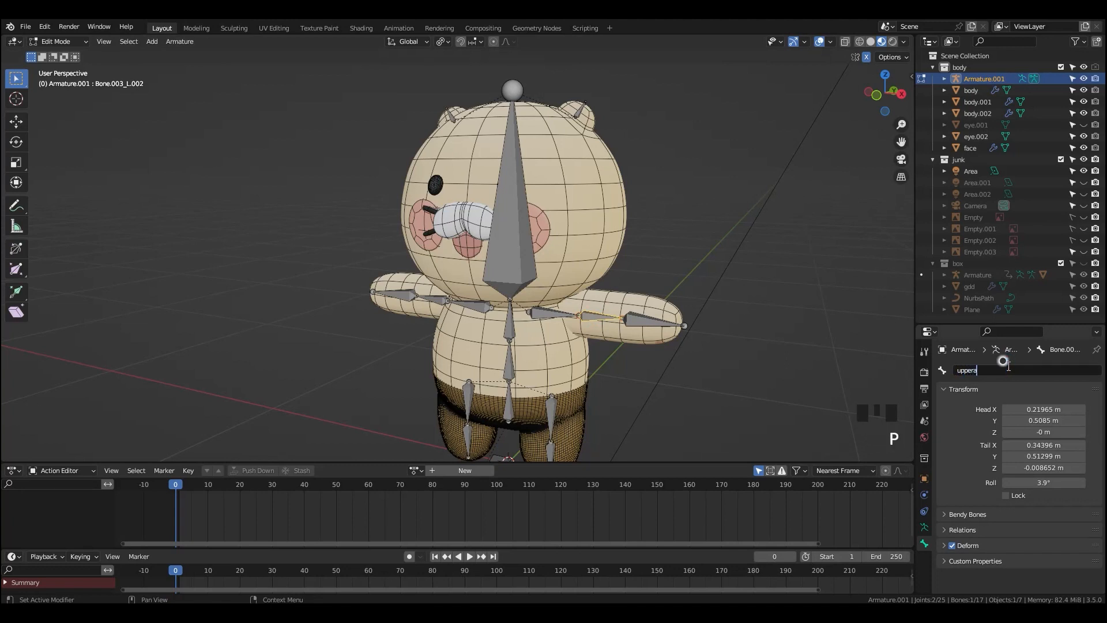
text(rm_Lbone_)
- Rename the outermost +X arm bone as Bone_Forearm_L
click(648, 321)
click(648, 321)
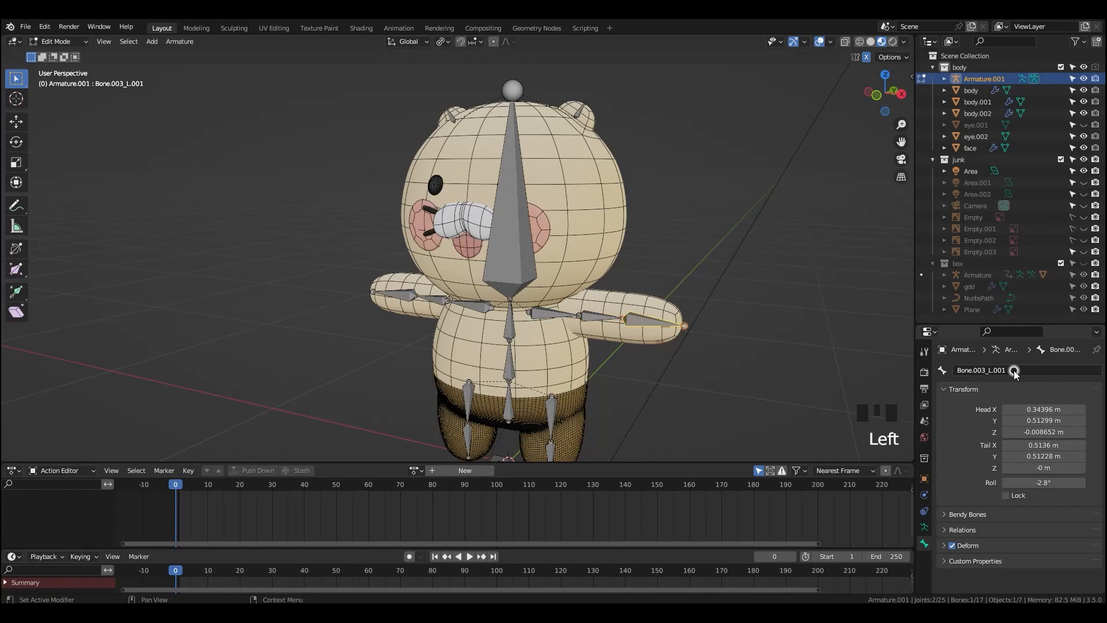
click(1015, 374)
drag(972, 370, 1088, 376)
key(BackSpace)
text(_Fore)
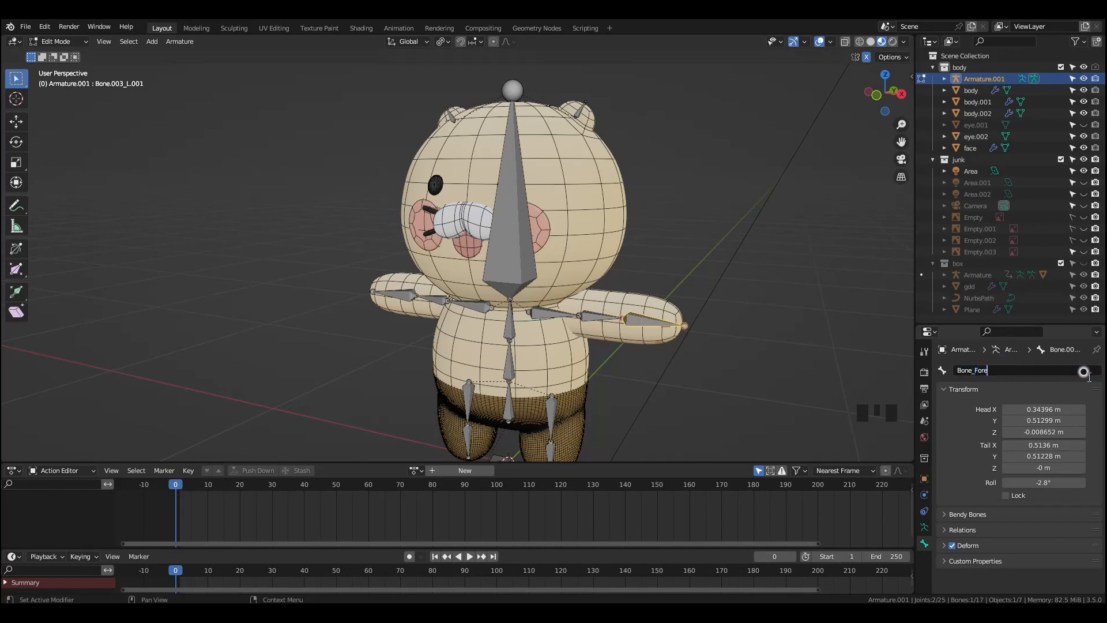
text(arm_L)
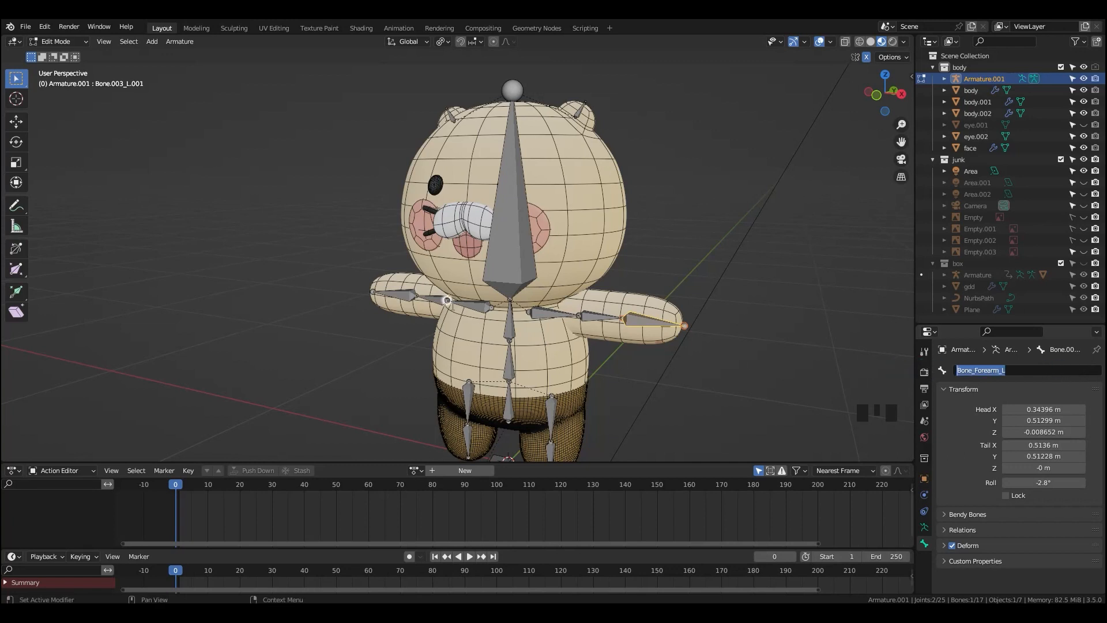
- Rename the opposite outermost arm bone as Bone_Forearm_R, reusing the copied forearm name
click(399, 292)
click(1020, 368)
text(Bone_Forearm_L)
key(BackSpace)
text(R)
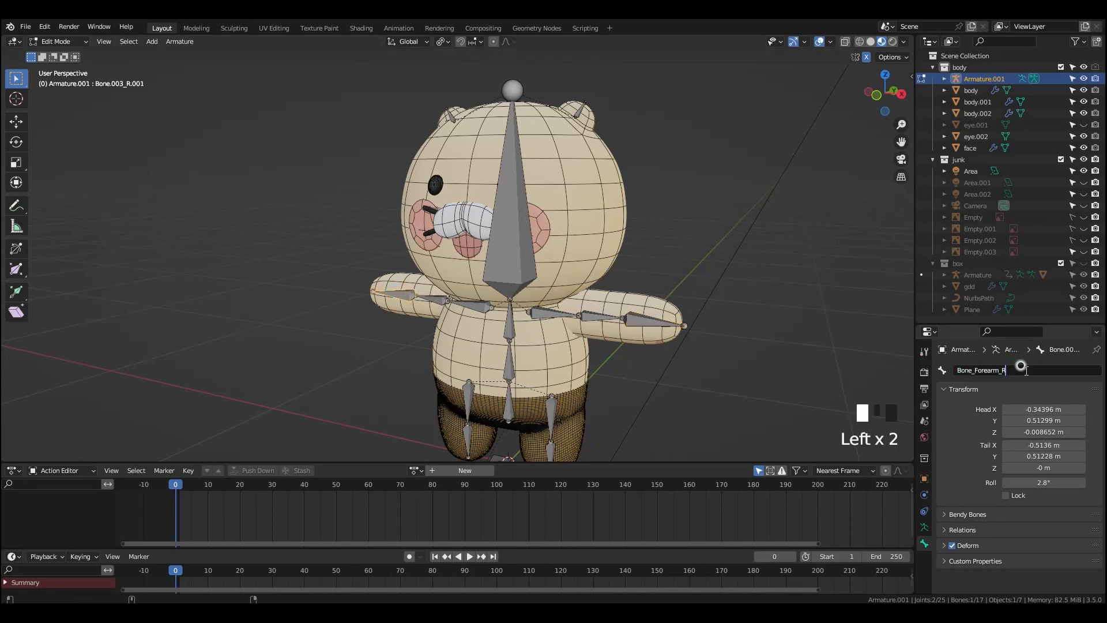
- Rename the middle arm bone on the -X side as bone_upperarm_R, reusing the opposite upper-arm bone's name
click(601, 311)
click(1018, 369)
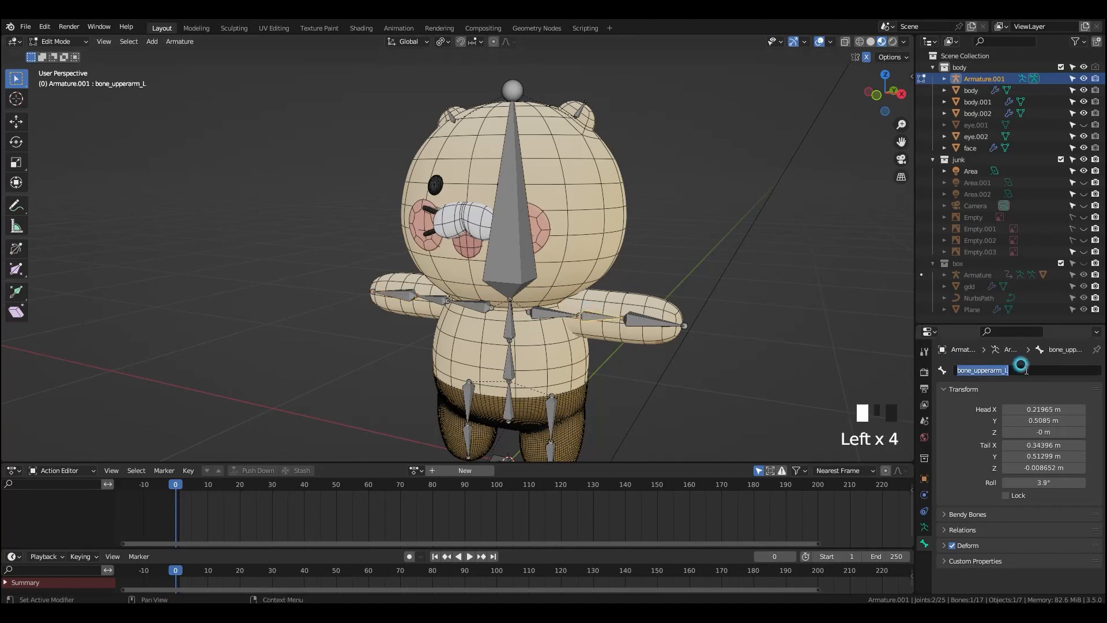
click(472, 298)
click(1018, 370)
text(bone_upperarm_R)
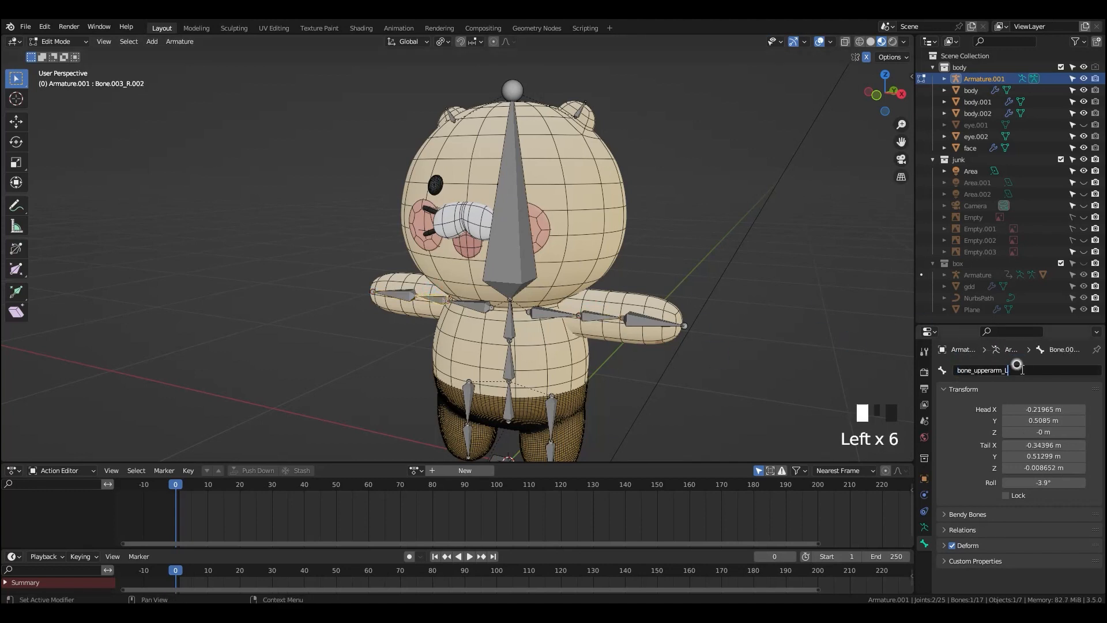
- Rename the innermost arm bone on the -X side as Bone_shoulder_R, reusing the opposite shoulder bone's name
click(551, 312)
click(1003, 369)
key(ctrl+c)
click(476, 306)
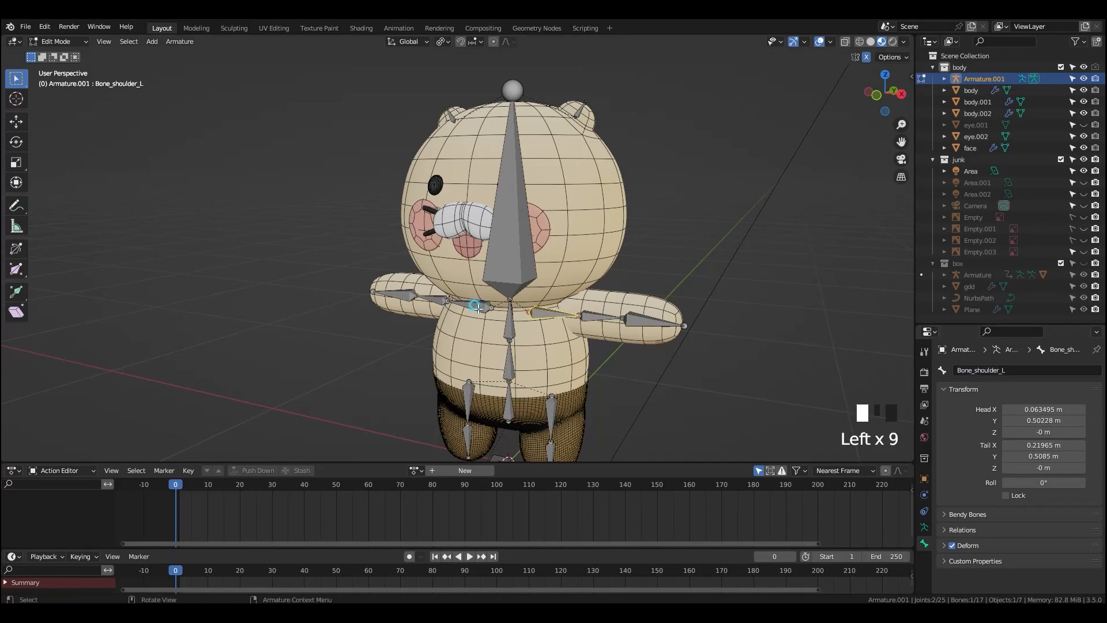
click(1003, 370)
key(ctrl+v)
key(BackSpace)
text(R)
key(Return)
- Check the names of the leg, root, spine, head, arm and ear bones by selecting them one after another
scroll(586, 336, down, 3)
scroll(589, 343, up, 1)
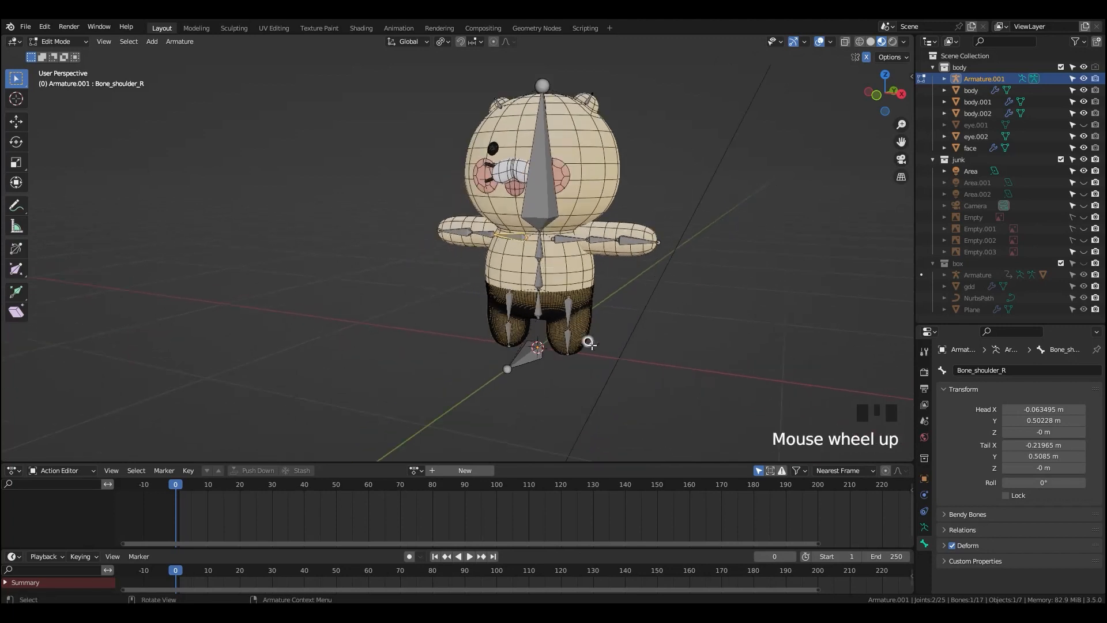
click(559, 327)
click(563, 333)
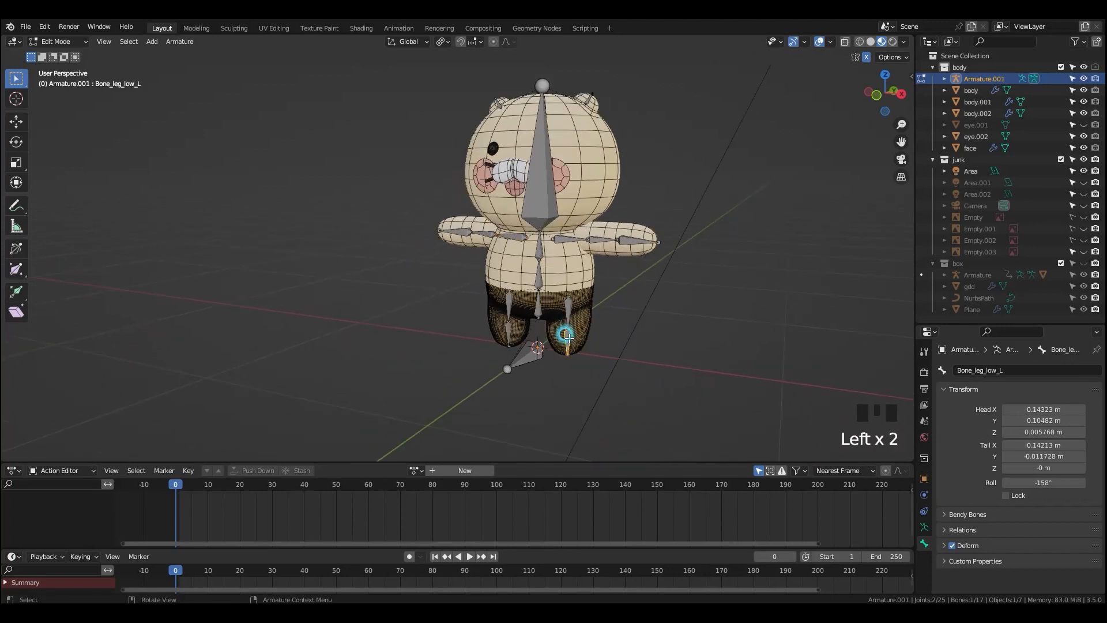
click(538, 344)
click(539, 304)
click(537, 297)
click(538, 260)
click(540, 249)
click(541, 196)
click(572, 238)
click(602, 239)
click(632, 240)
click(584, 96)
middle_drag(616, 274, 647, 274)
key(grave)
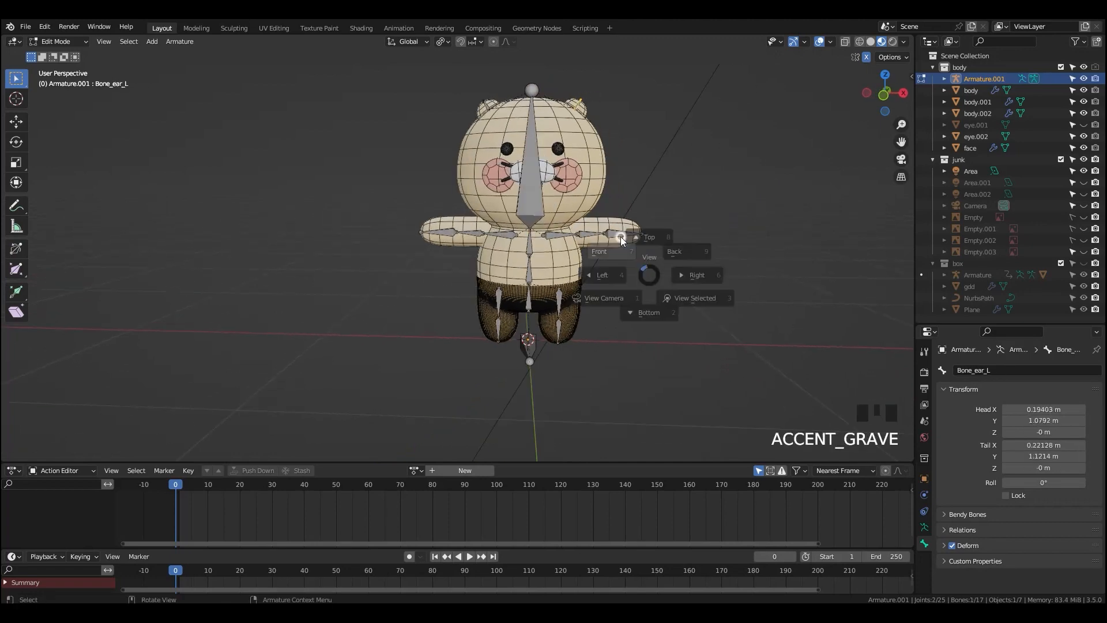
- Put the armature in Pose Mode and test rotating the head bone in front view, cancelling the rotation
key(Tab)
middle_drag(531, 253, 517, 240)
scroll(516, 240, up, 1)
click(517, 240)
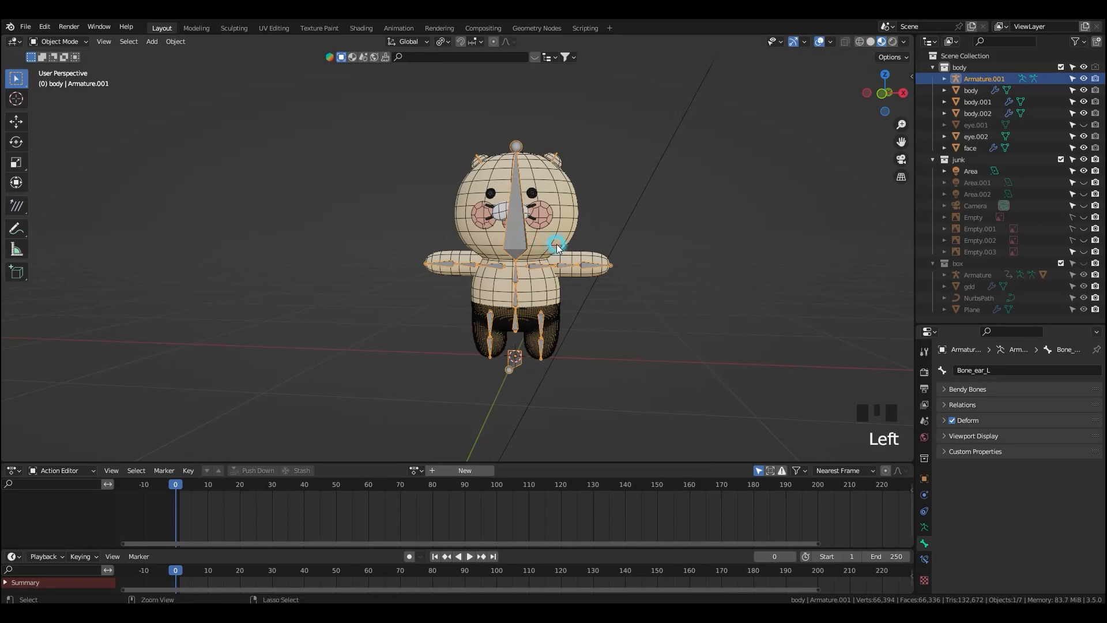
key(ctrl+Tab)
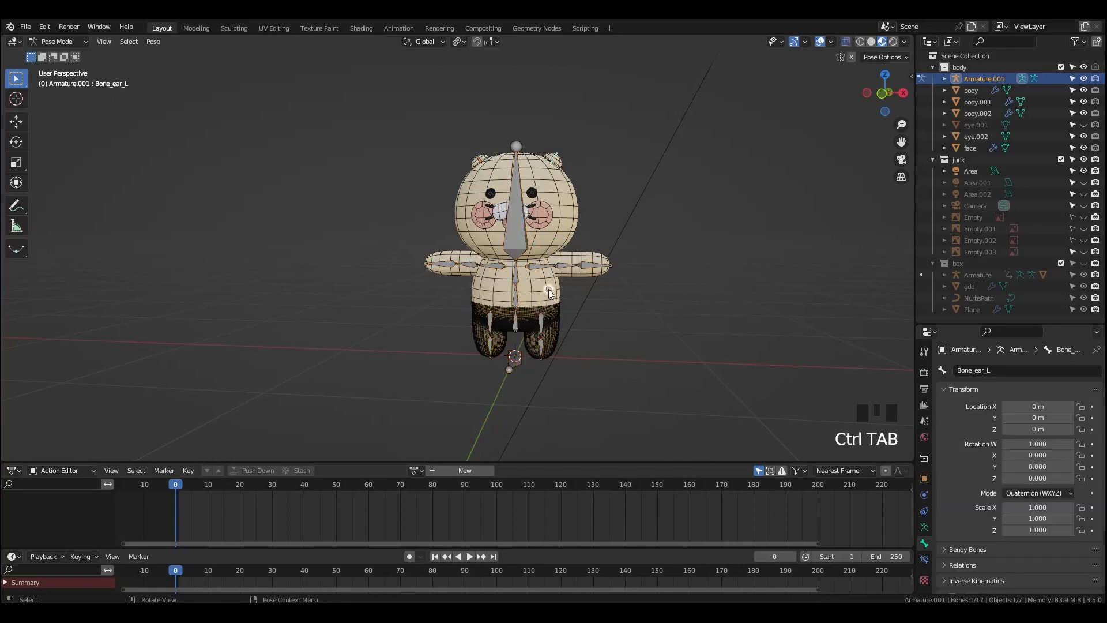
click(519, 234)
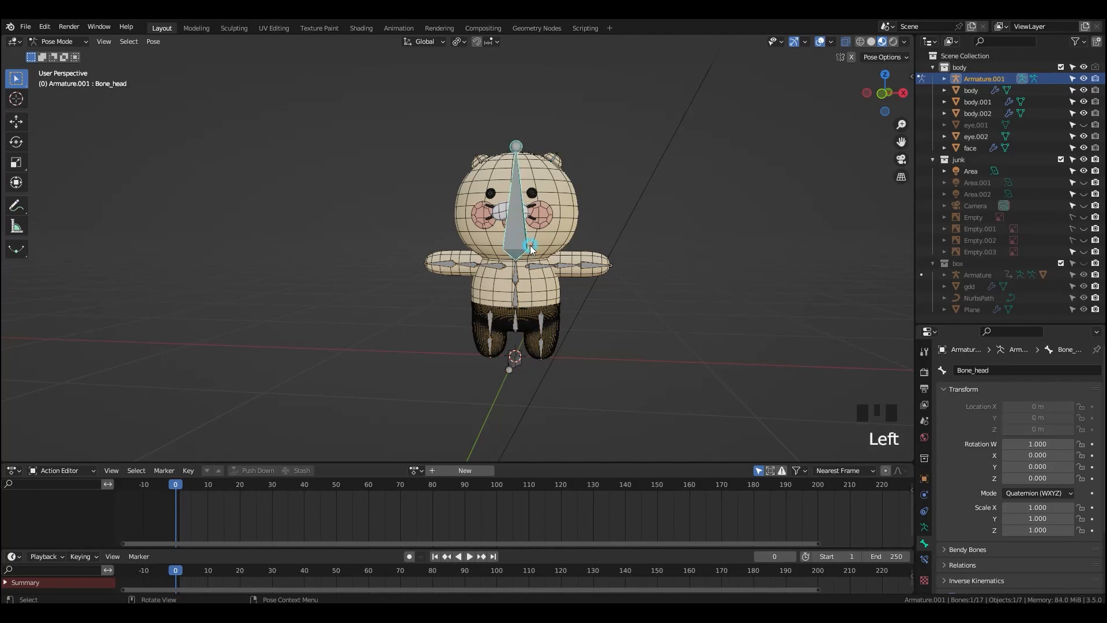
middle_drag(558, 268, 566, 268)
key(grave)
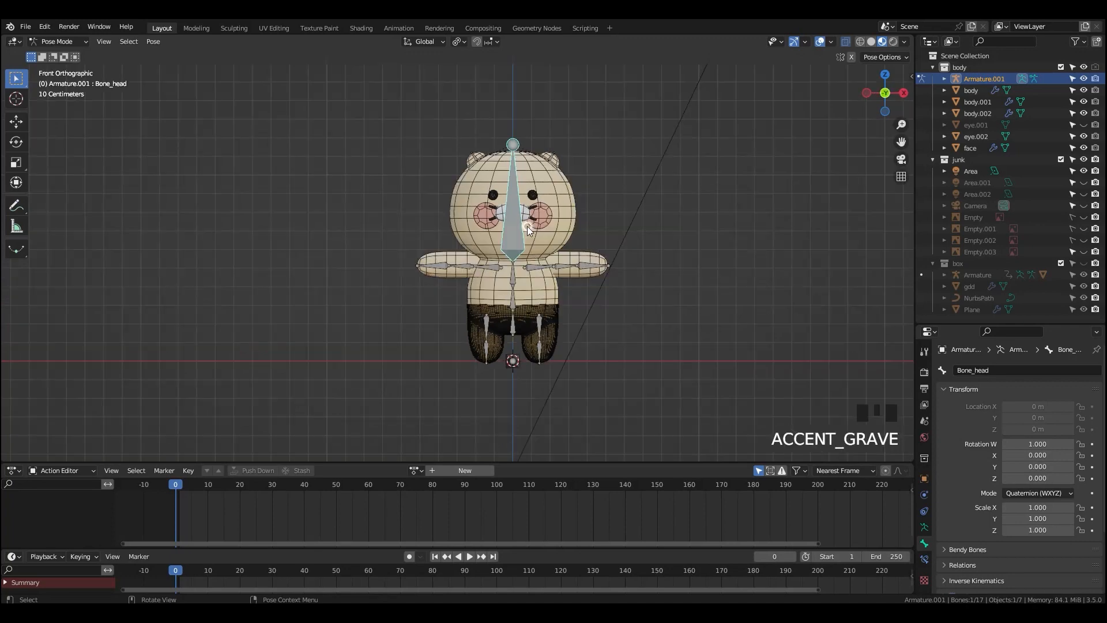
scroll(528, 229, up, 3)
key(r)
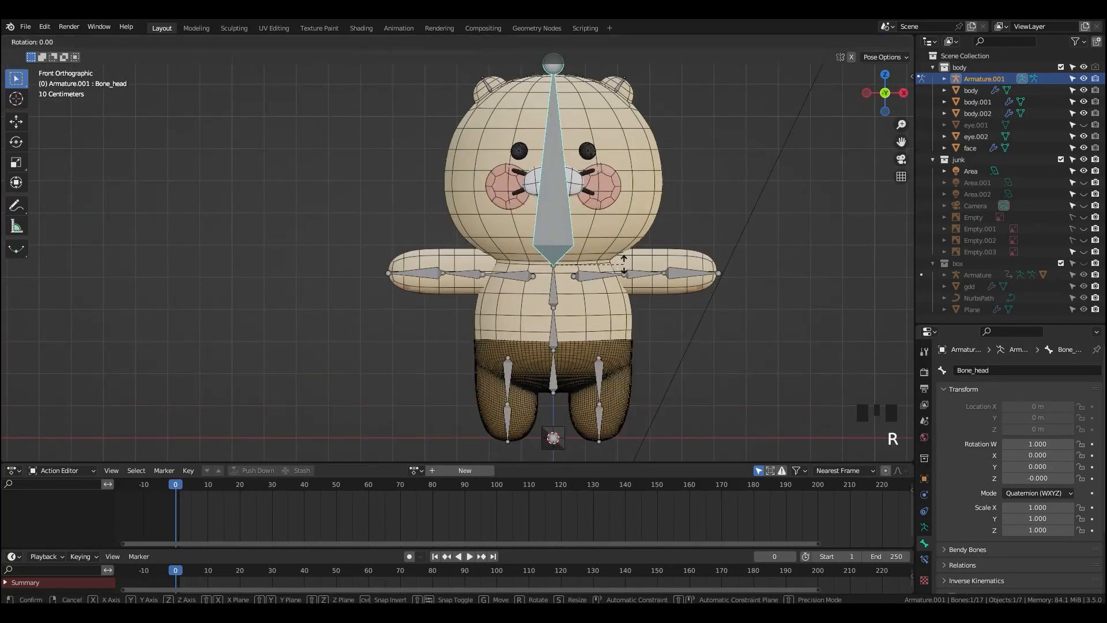
right_click(663, 292)
- Test rotating the +X shoulder, upper-arm, spine and leg bones, cancelling each rotation, and return to Object Mode
click(597, 270)
key(r)
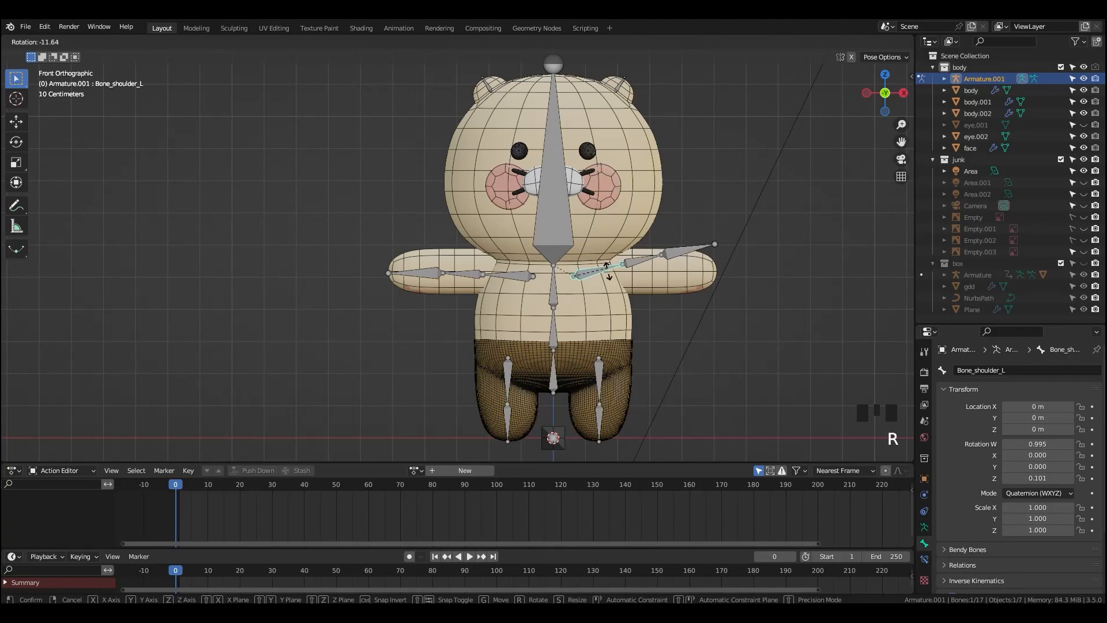
right_click(640, 270)
click(644, 274)
key(r)
right_click(594, 357)
click(551, 372)
key(r)
right_click(646, 231)
click(600, 380)
key(r)
right_click(674, 320)
scroll(663, 328, down, 2)
shift+middle_drag(613, 350, 612, 345)
key(ctrl+Tab)
- Set the viewport subdivision level of the trousers mesh body.002 to 2
middle_drag(679, 341, 573, 313)
click(570, 306)
click(924, 494)
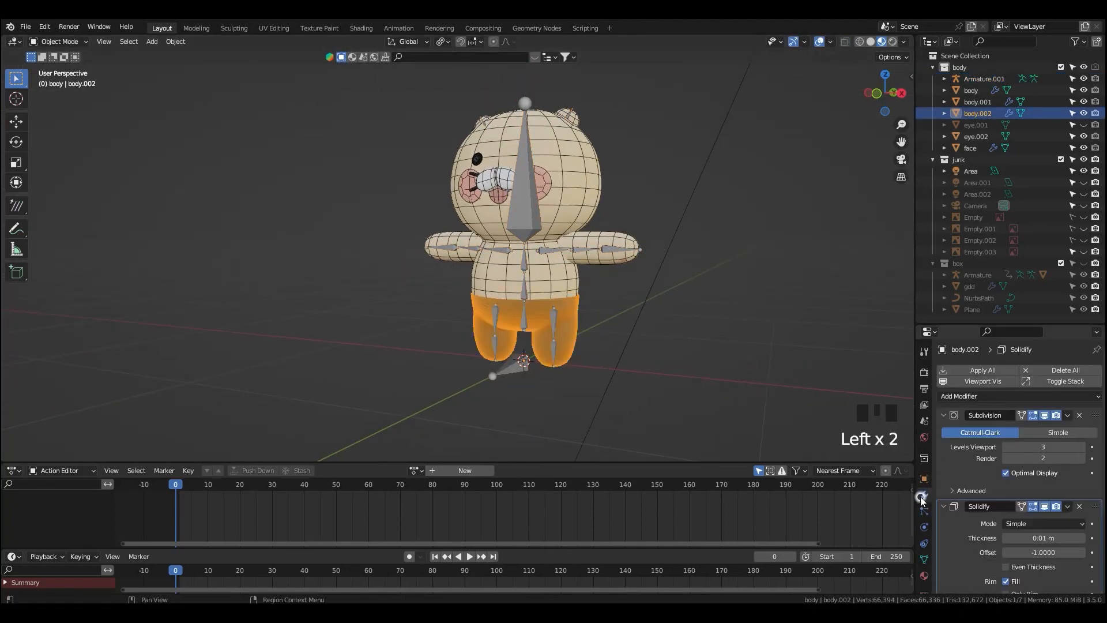
click(1006, 447)
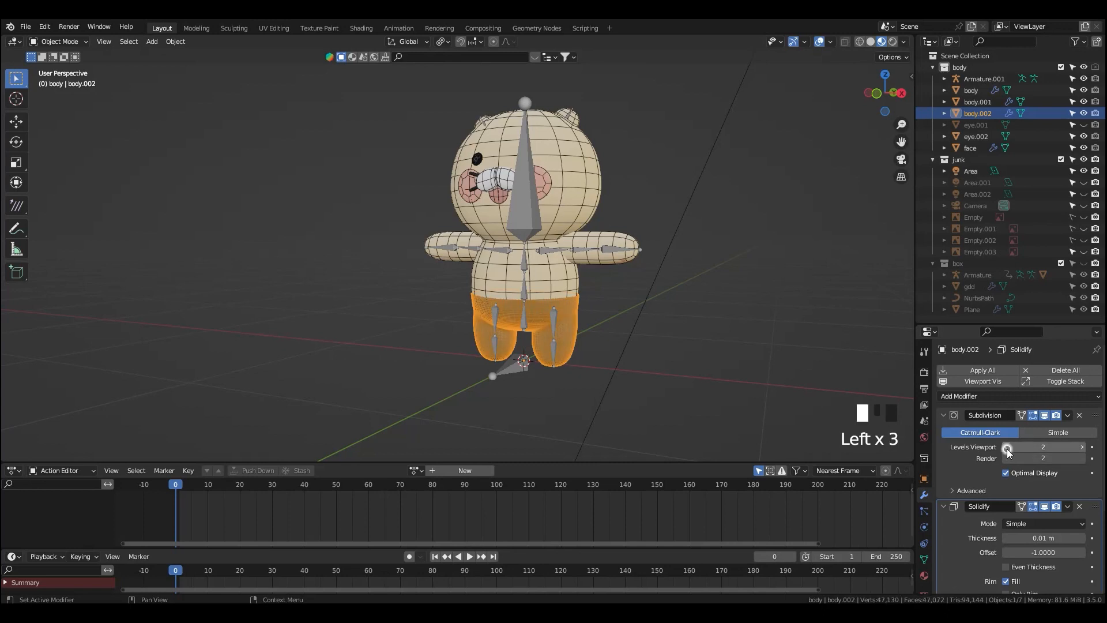
- Try a lower viewport subdivision level on the main body mesh body.001
click(570, 281)
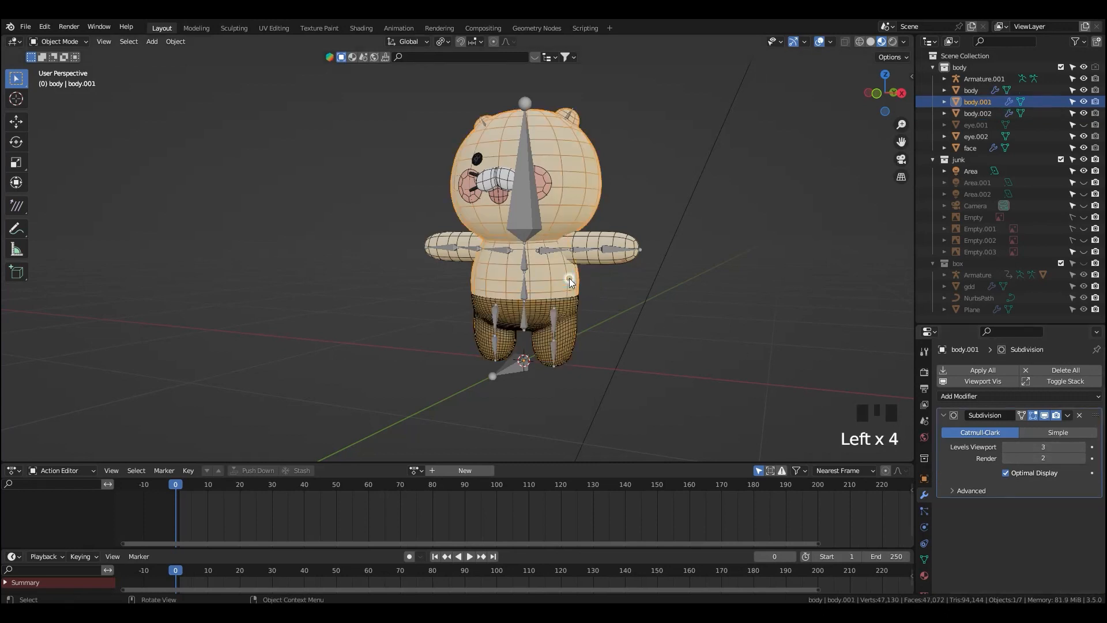
click(1006, 447)
click(1040, 444)
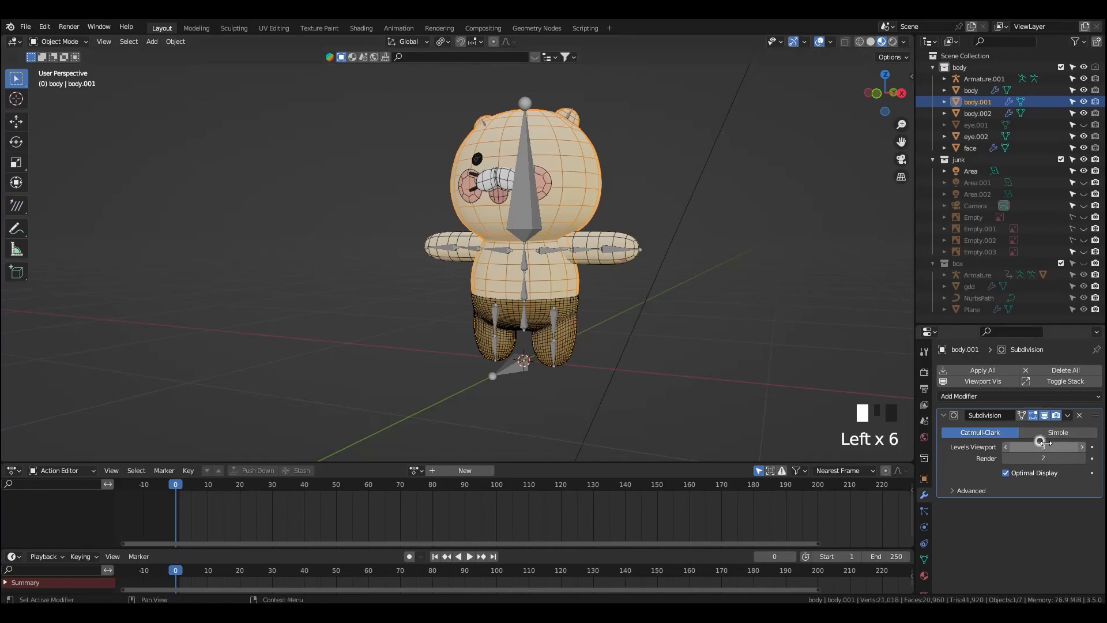
- Select the armature and turn off the wireframe display over the bear's meshes
click(571, 335)
key(grave)
scroll(663, 330, up, 3)
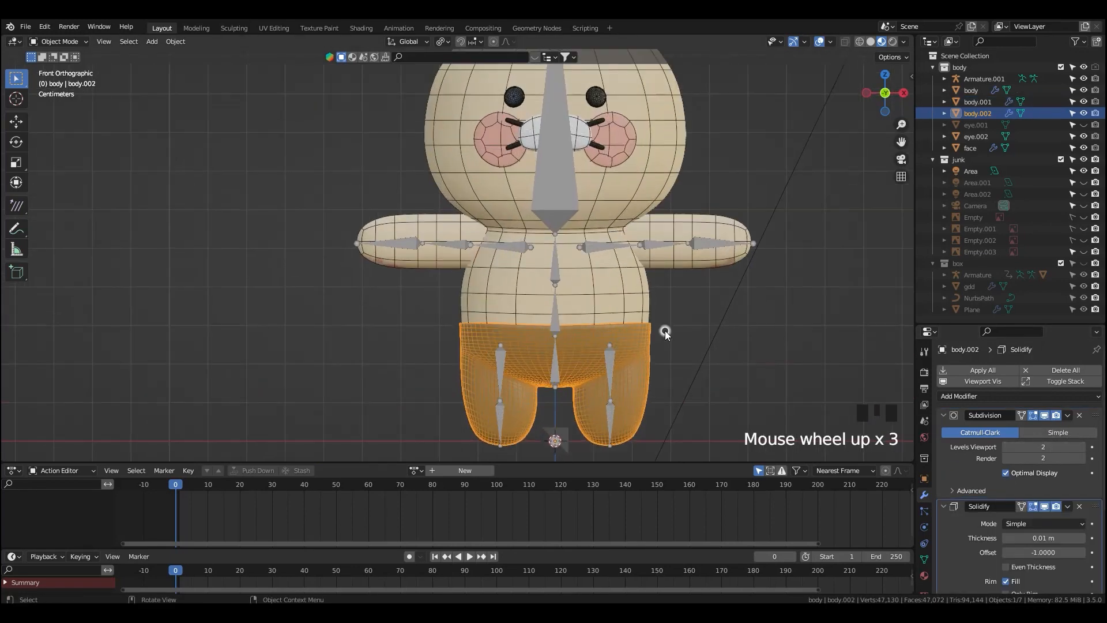
click(541, 297)
click(557, 310)
scroll(620, 319, down, 2)
shift+middle_drag(621, 319, 649, 338)
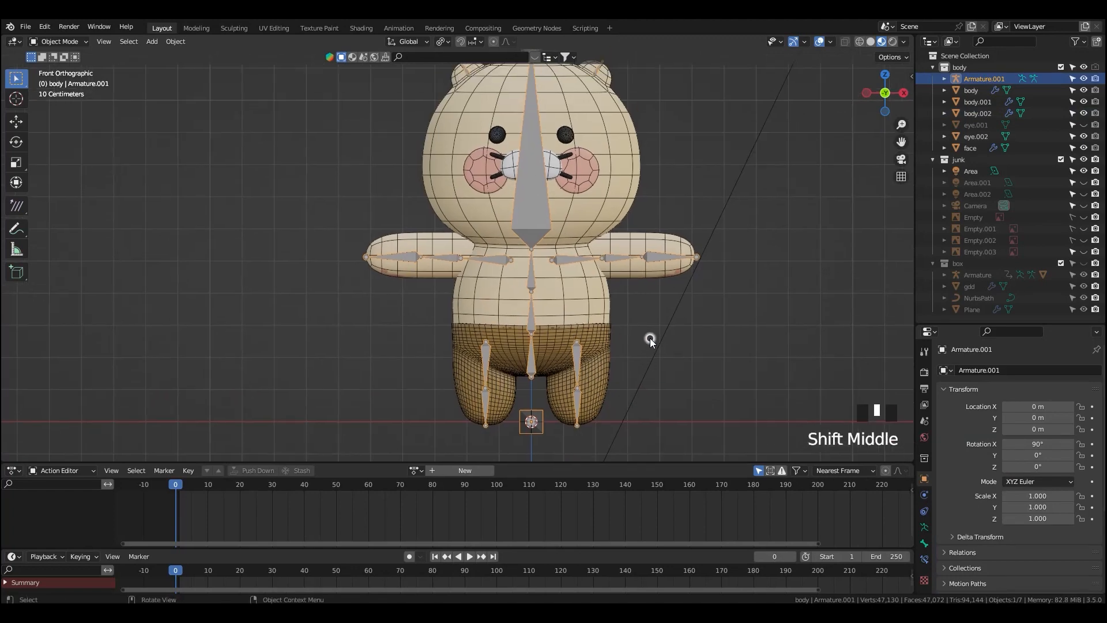
key(alt+x)
click(627, 272)
click(586, 281)
scroll(661, 275, down, 1)
shift+middle_drag(661, 275, 640, 350)
scroll(648, 332, down, 1)
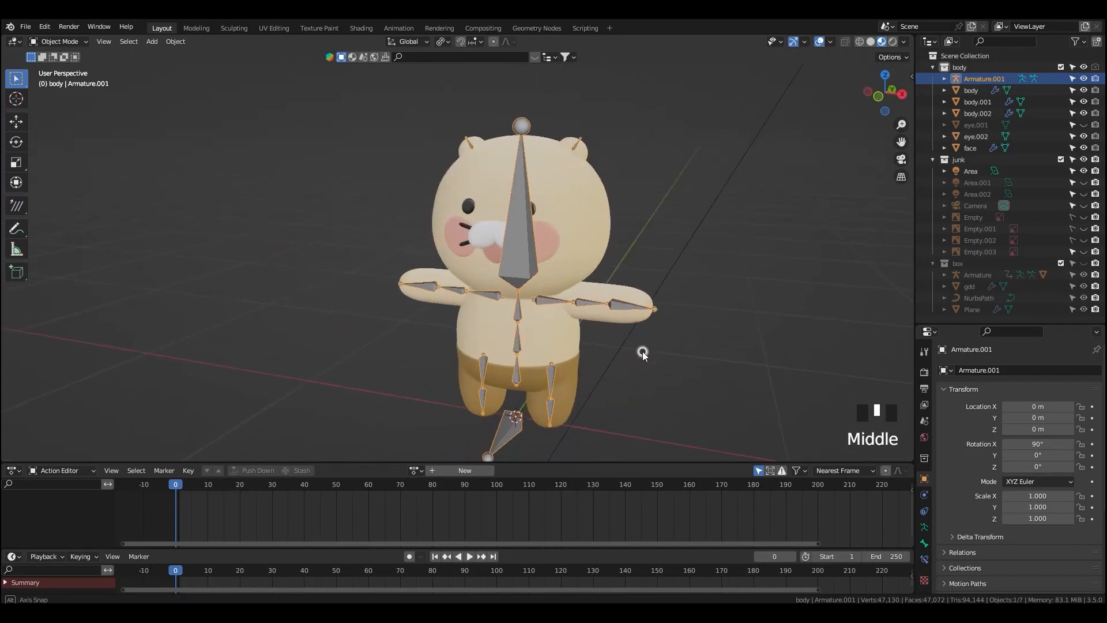
- Parent body.001, face, eye.002 and body.002 to Armature.001 with automatic weights and save the file
click(589, 238)
shift+click(545, 237)
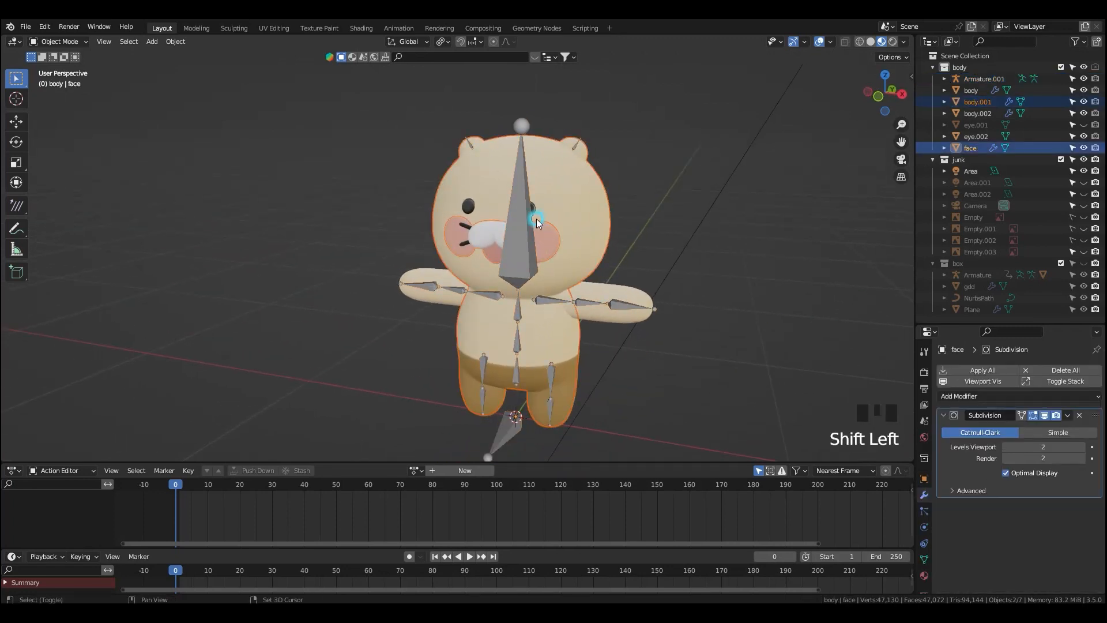
shift+click(518, 255)
shift+click(518, 255)
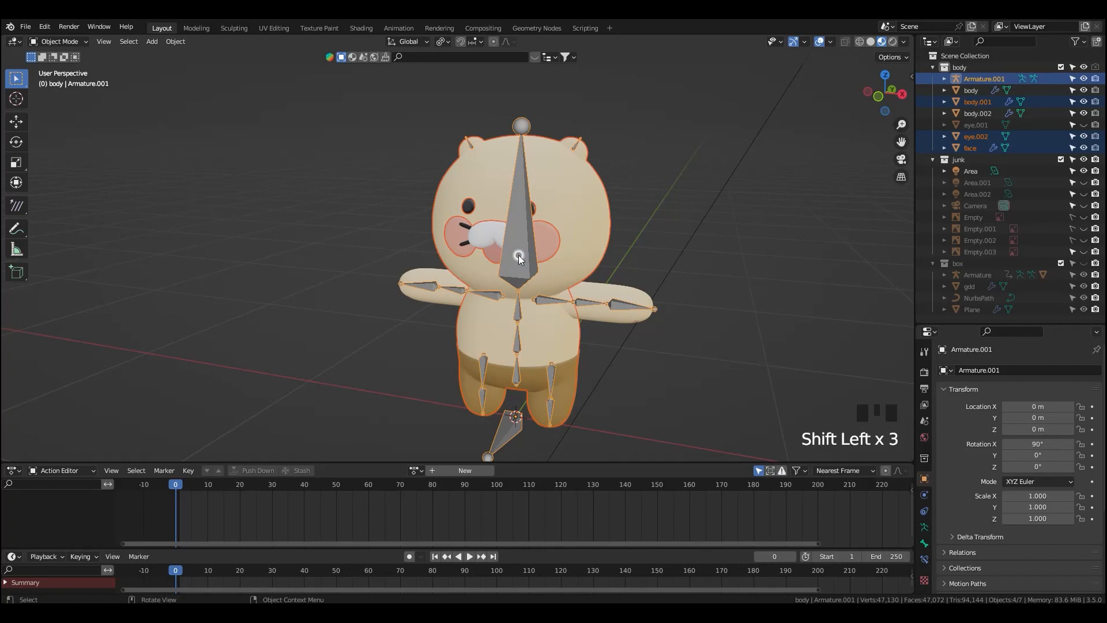
shift+click(572, 371)
shift+click(521, 269)
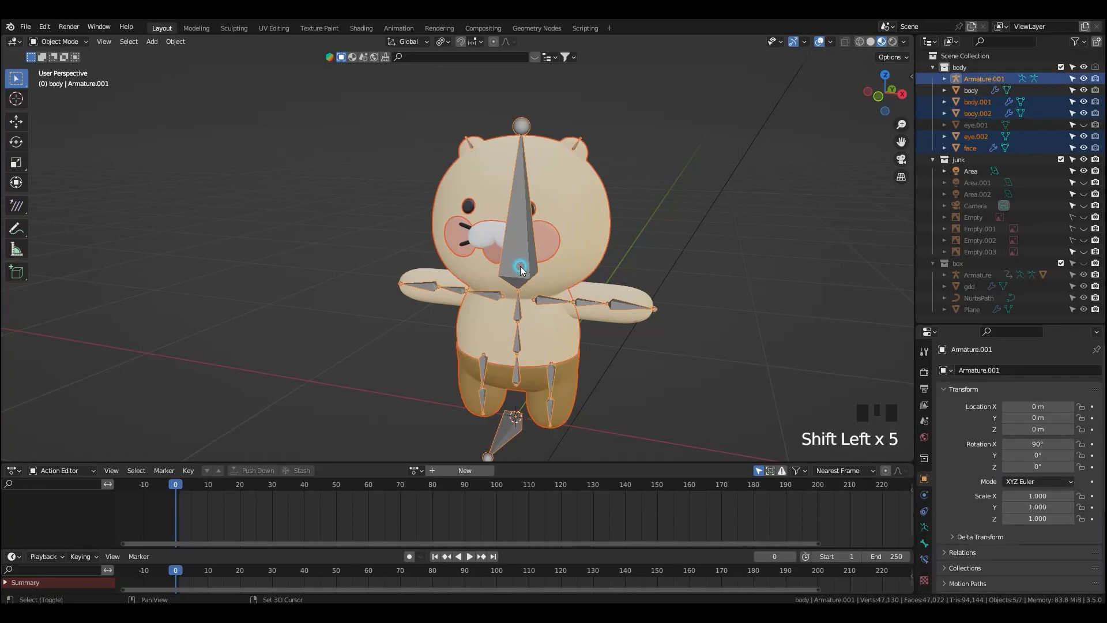
key(ctrl+p)
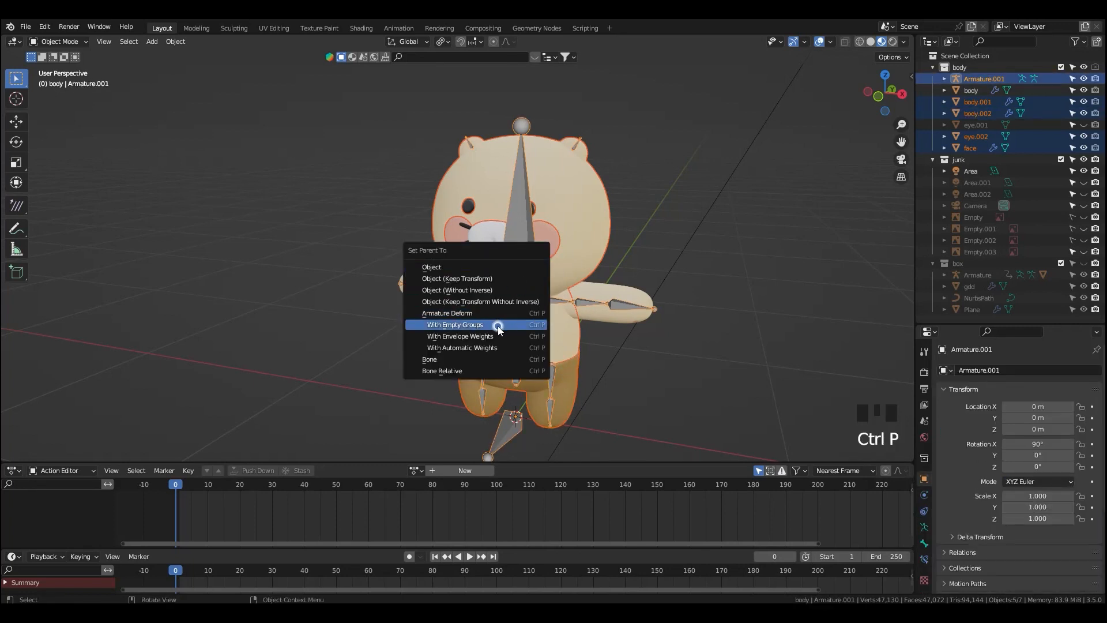
click(490, 347)
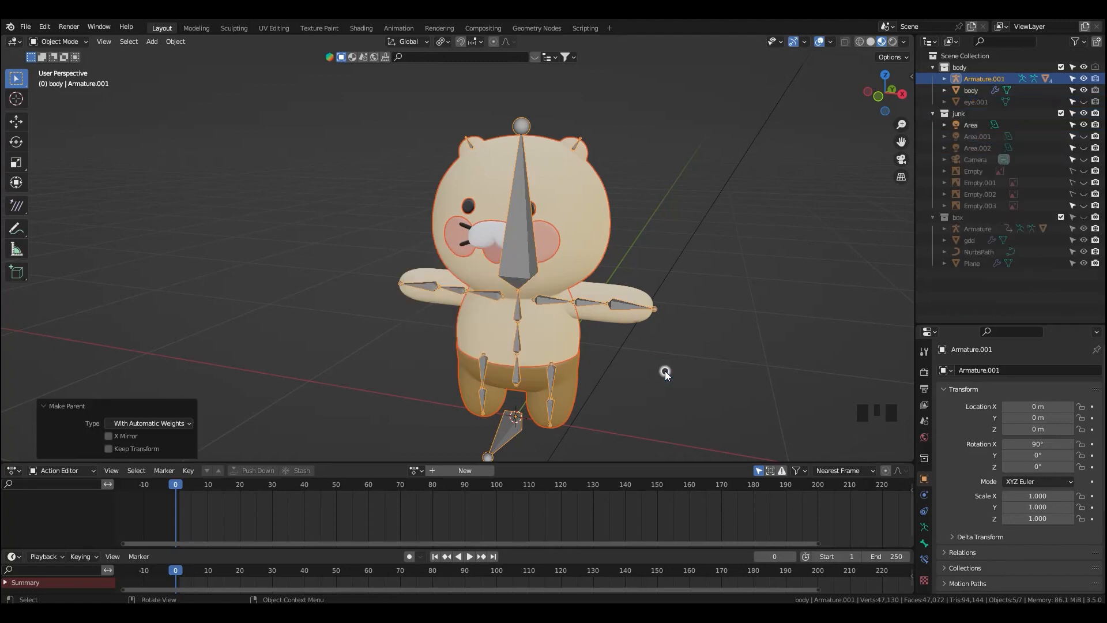
key(ctrl+s)
- Test the mesh deformation in Pose Mode by rotating the head and +X shoulder bones, cancelling each rotation
middle_drag(664, 396, 635, 376)
click(511, 271)
key(ctrl+Tab)
click(512, 267)
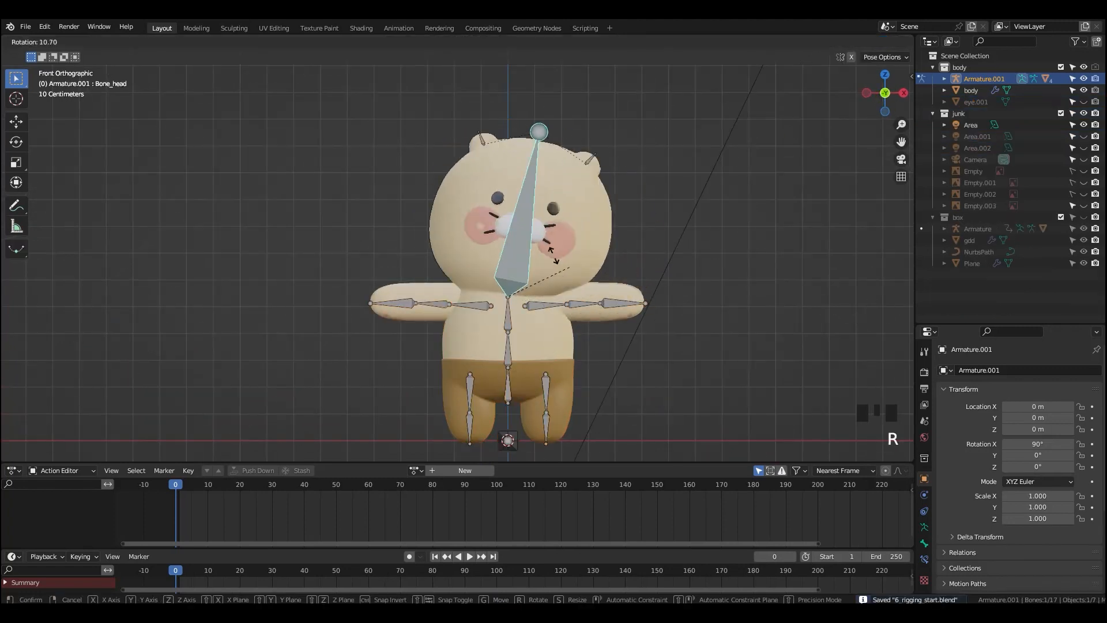
click(539, 305)
key(r)
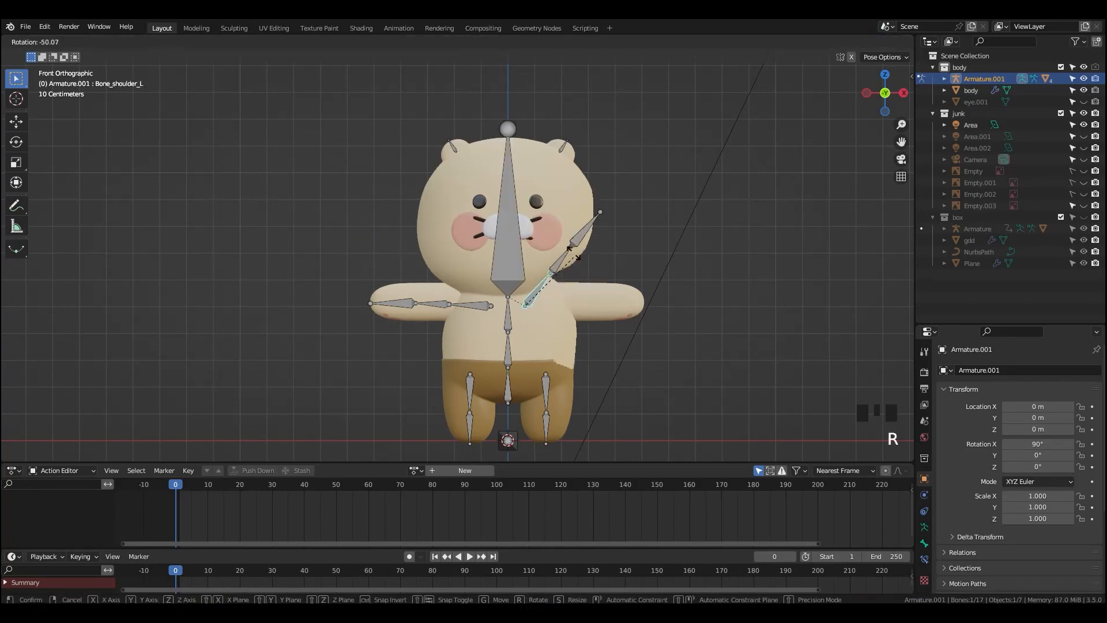
right_click(568, 306)
- Test rotating the +X leg bone and the -X ear and upper-arm bones, cancelling each rotation, and leave Pose Mode
click(547, 385)
key(r)
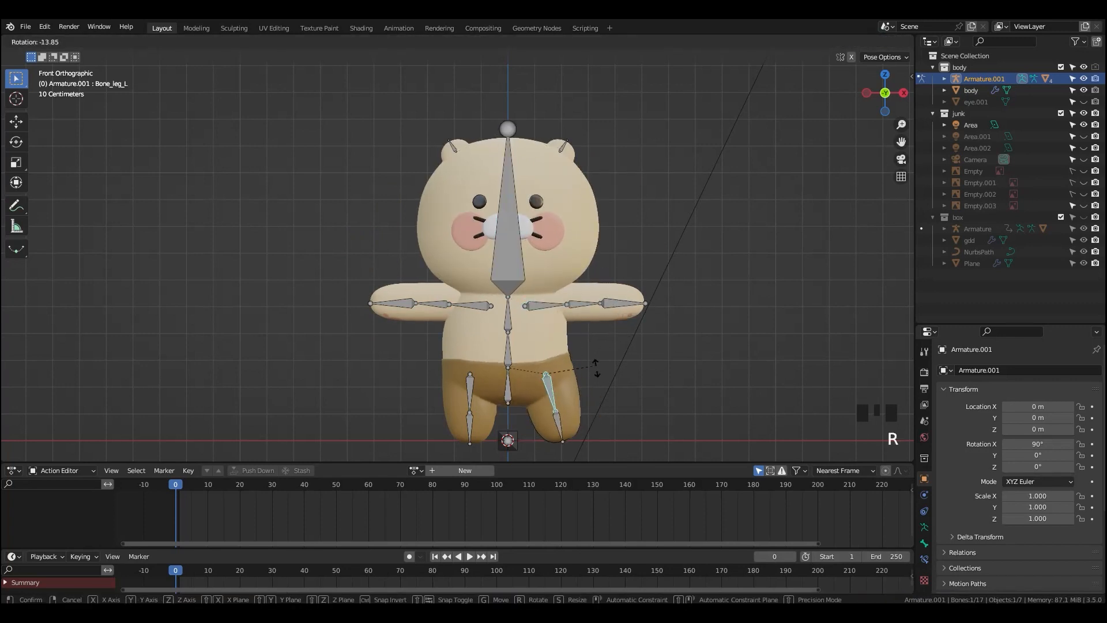
right_click(505, 344)
click(456, 151)
key(r)
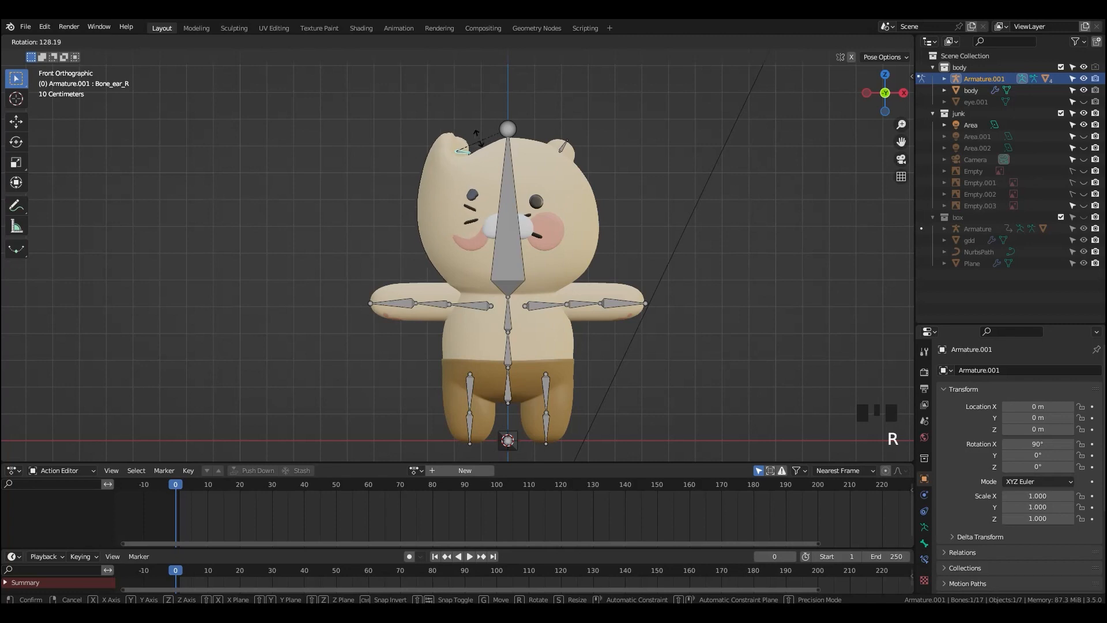
right_click(423, 301)
click(423, 301)
key(r)
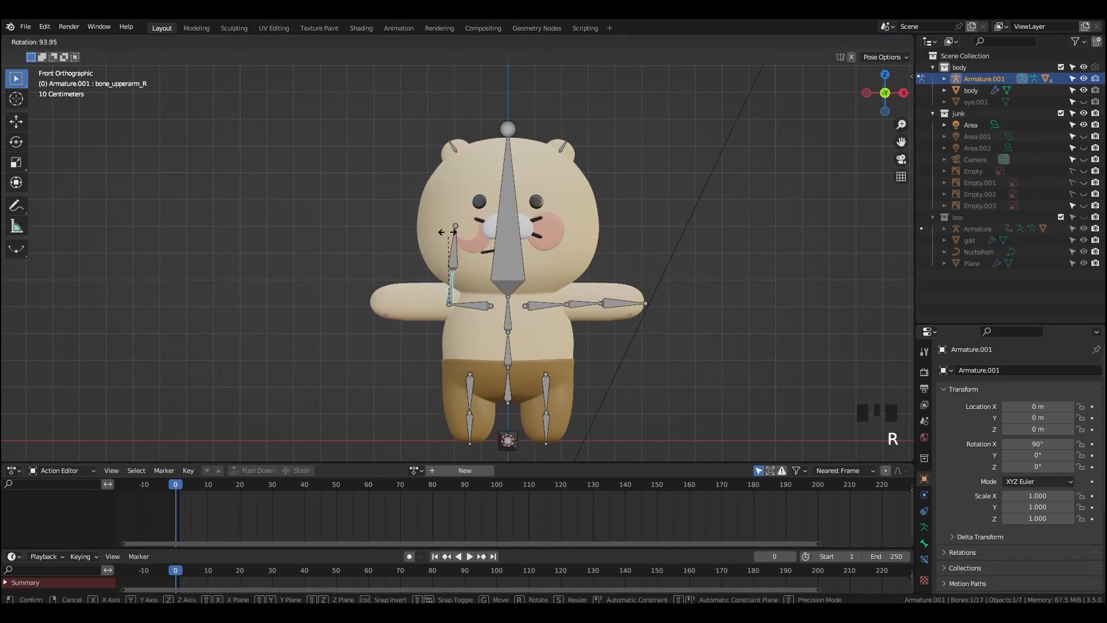
right_click(552, 306)
key(ctrl+Tab)
- Locate the face mesh in the object list and hide face, eye.002 and body.002
scroll(573, 233, up, 2)
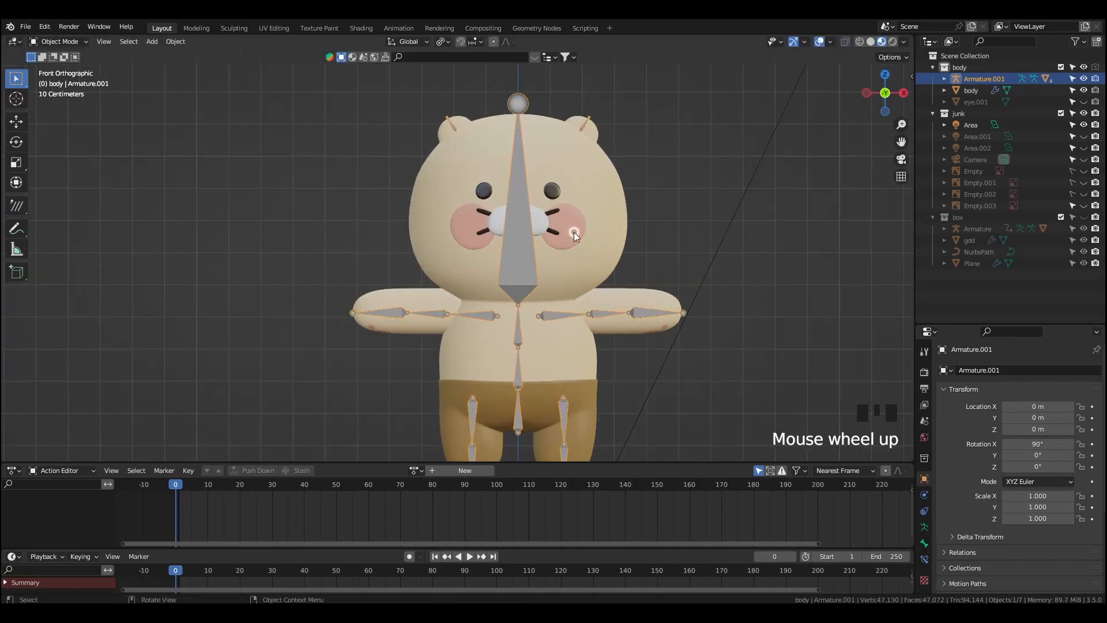
click(575, 233)
key(KP_Decimal)
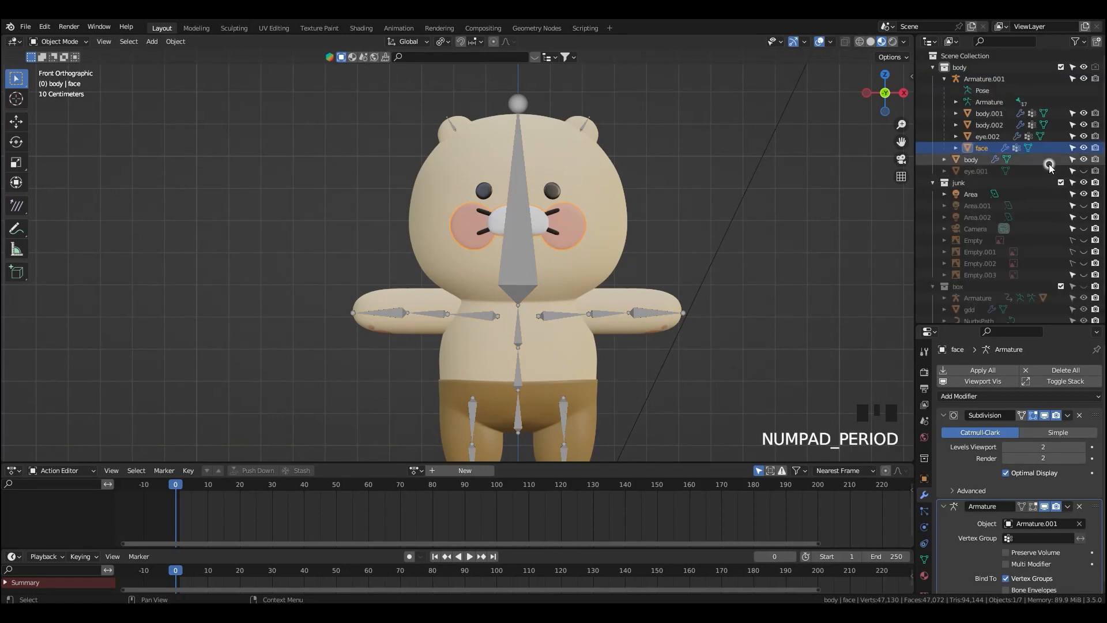
click(1084, 148)
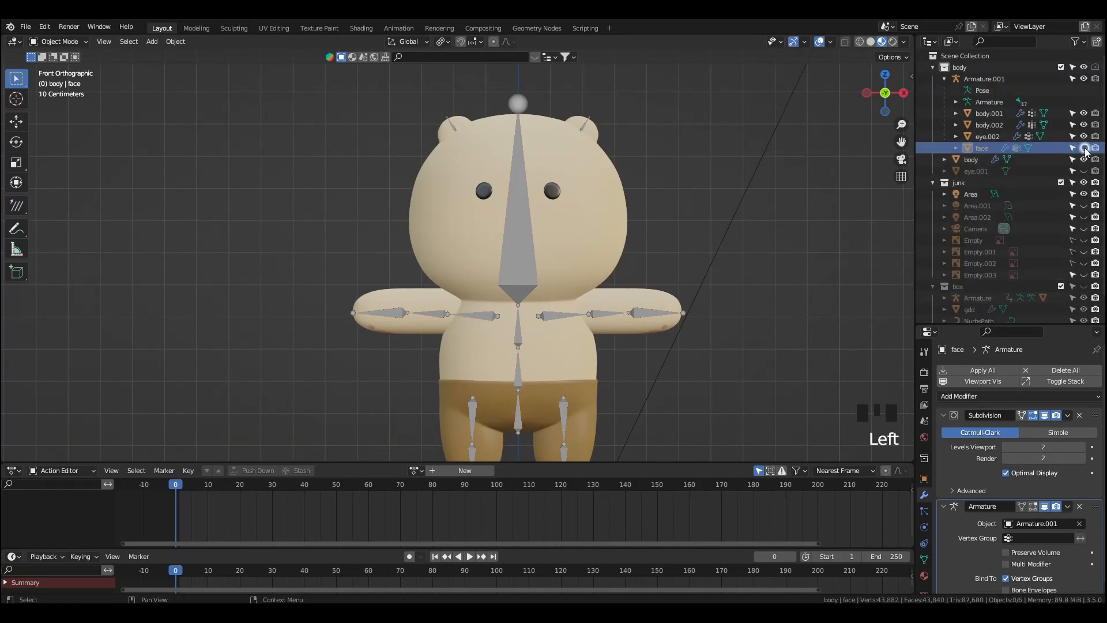
click(1084, 137)
click(1085, 128)
click(1084, 126)
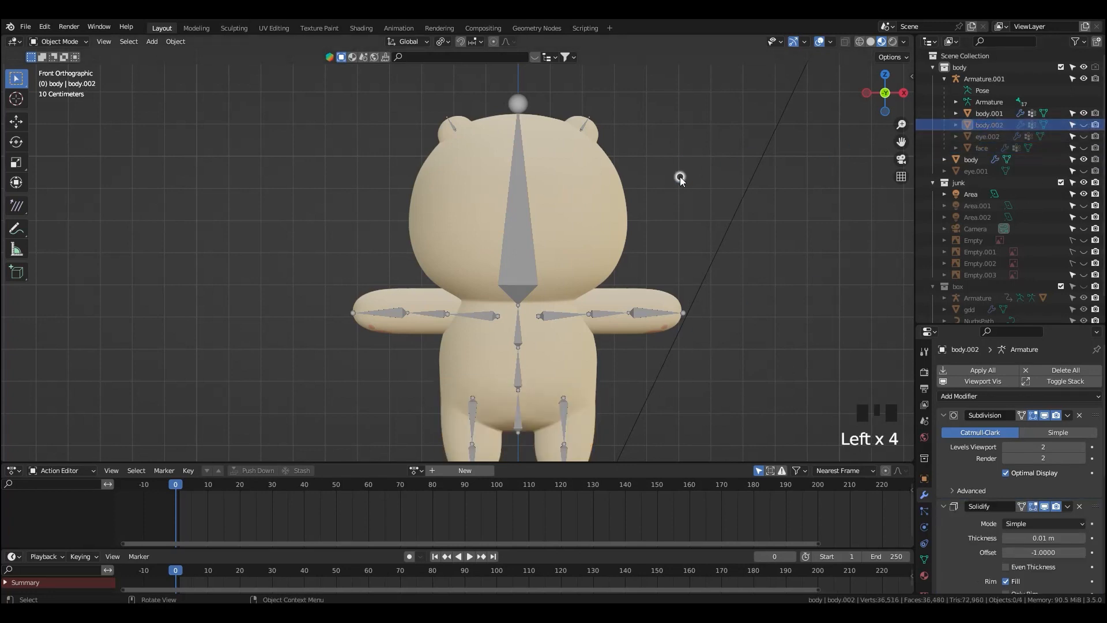
- Parent the arm mesh named body to Armature.001 with automatic weights
shift+middle_drag(682, 170, 637, 227)
click(576, 271)
scroll(596, 252, up, 1)
click(628, 249)
shift+click(618, 254)
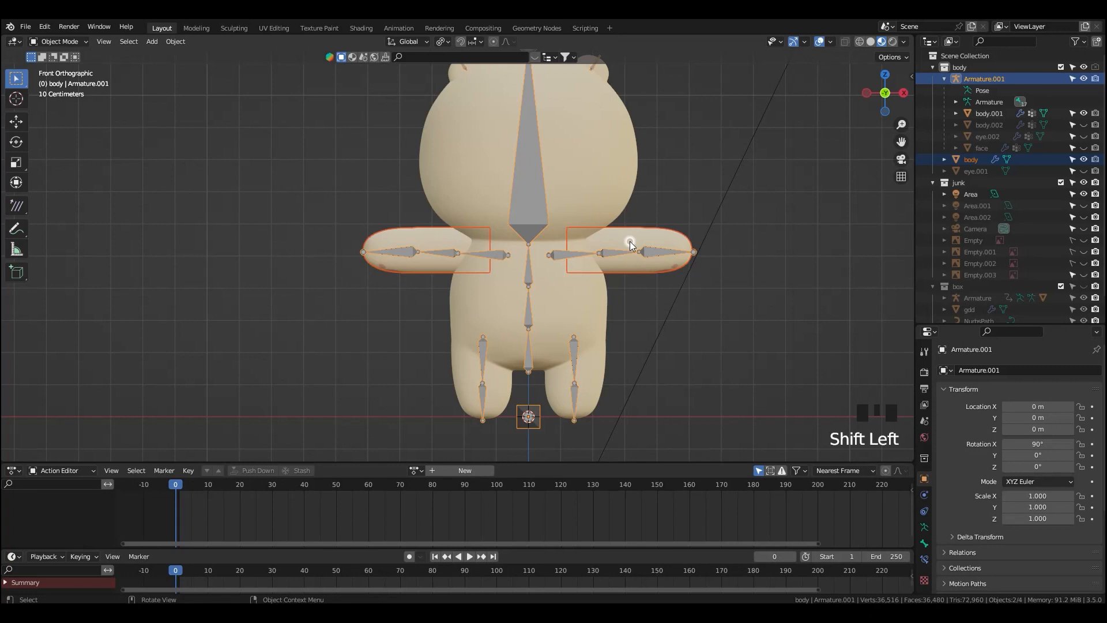
key(ctrl+p)
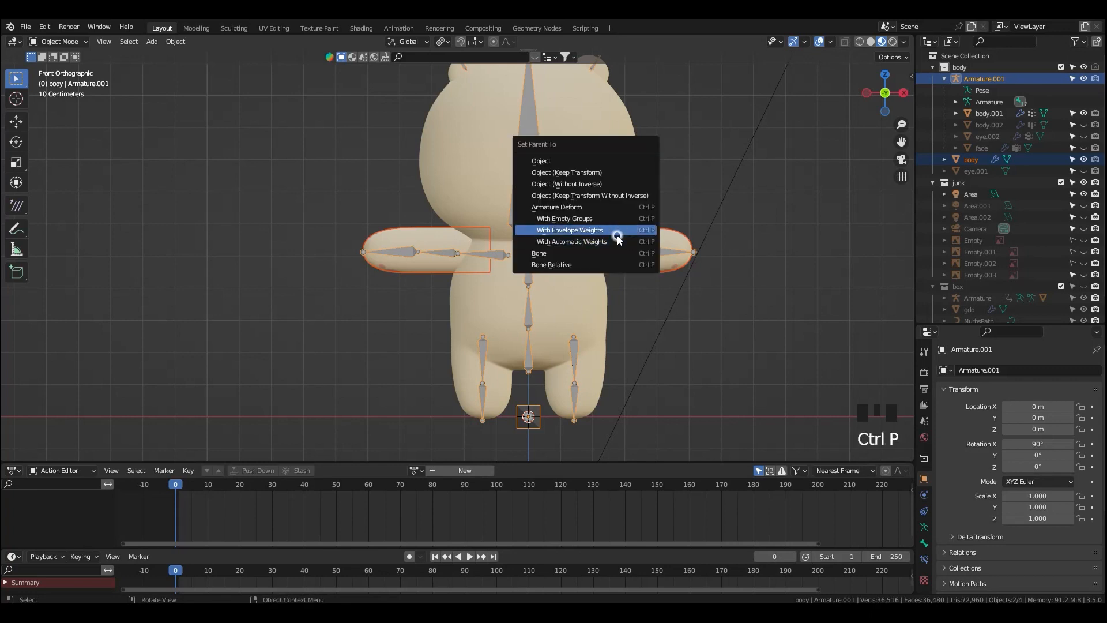
click(616, 242)
- Test the arm deformation in Pose Mode by rotating bone_upperarm_L and Bone_Forearm_L downward
double_click(621, 253)
key(ctrl+Tab)
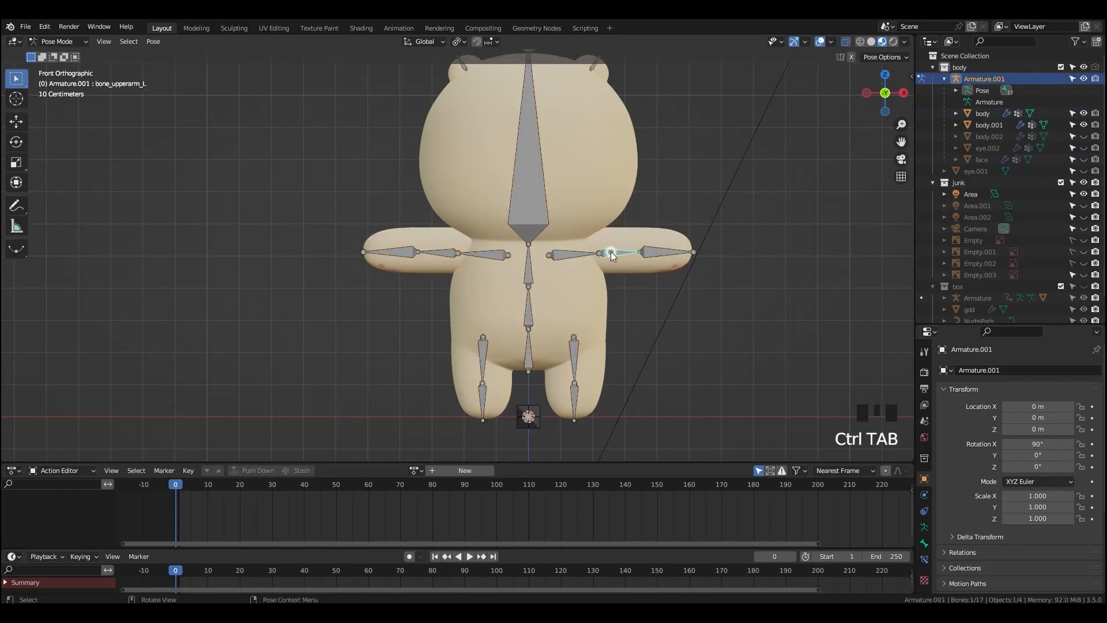
key(r)
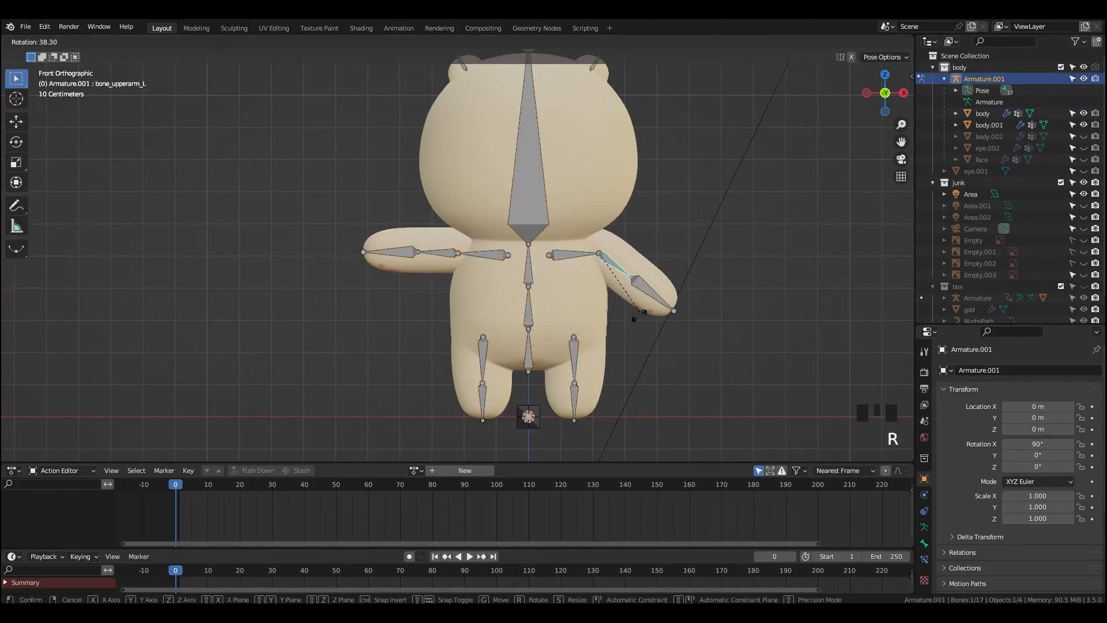
click(617, 343)
click(632, 314)
key(r)
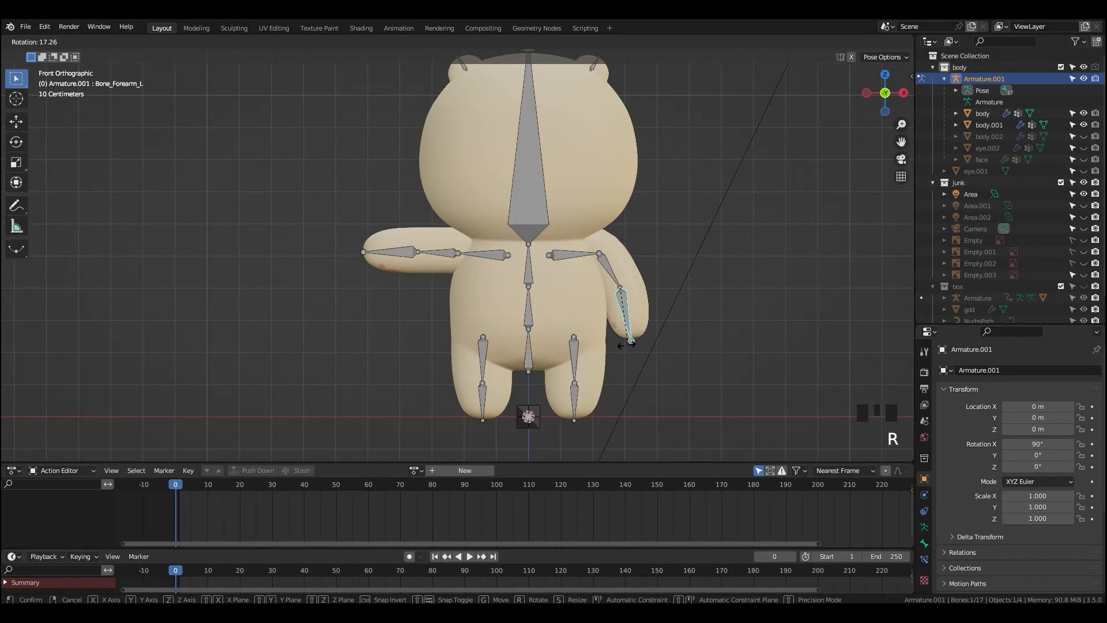
click(613, 343)
- Rotate the -X forearm bone downward and bone_upperarm_R by about -35°, and leave Pose Mode
click(406, 253)
key(r)
click(443, 266)
click(447, 256)
key(r)
click(450, 261)
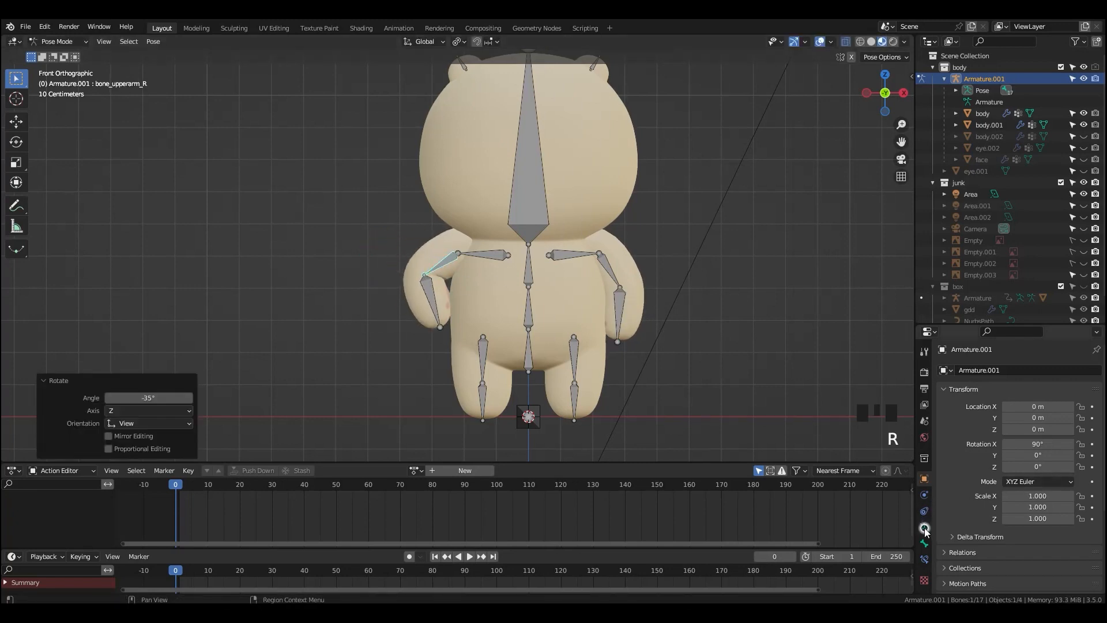
key(ctrl+Tab)
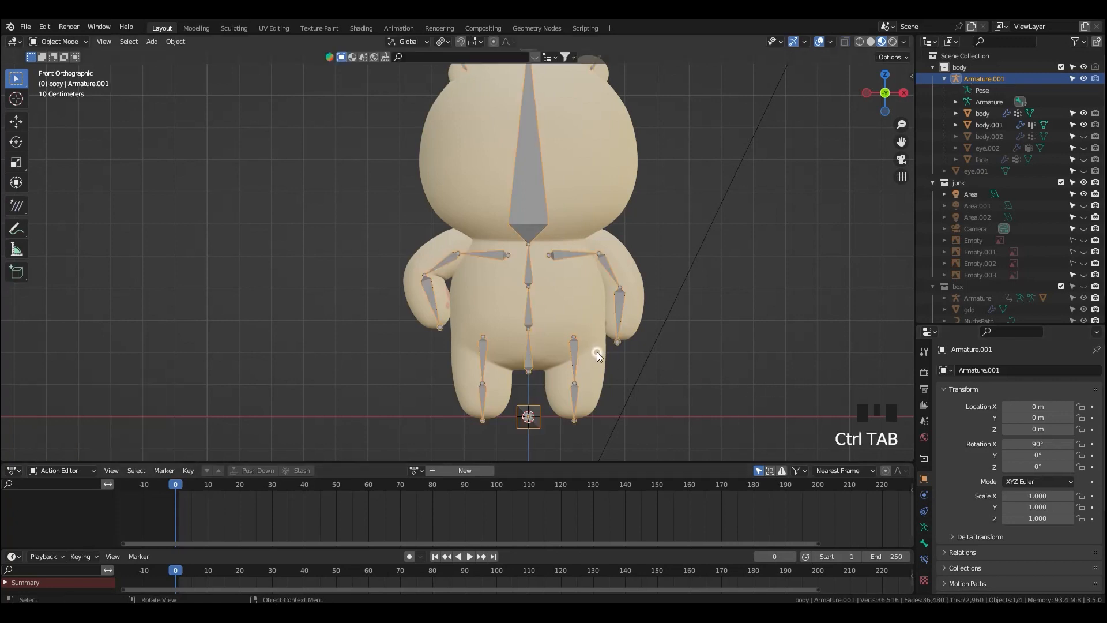
click(597, 352)
scroll(1006, 522, down, 4)
drag(1091, 499, 1083, 405)
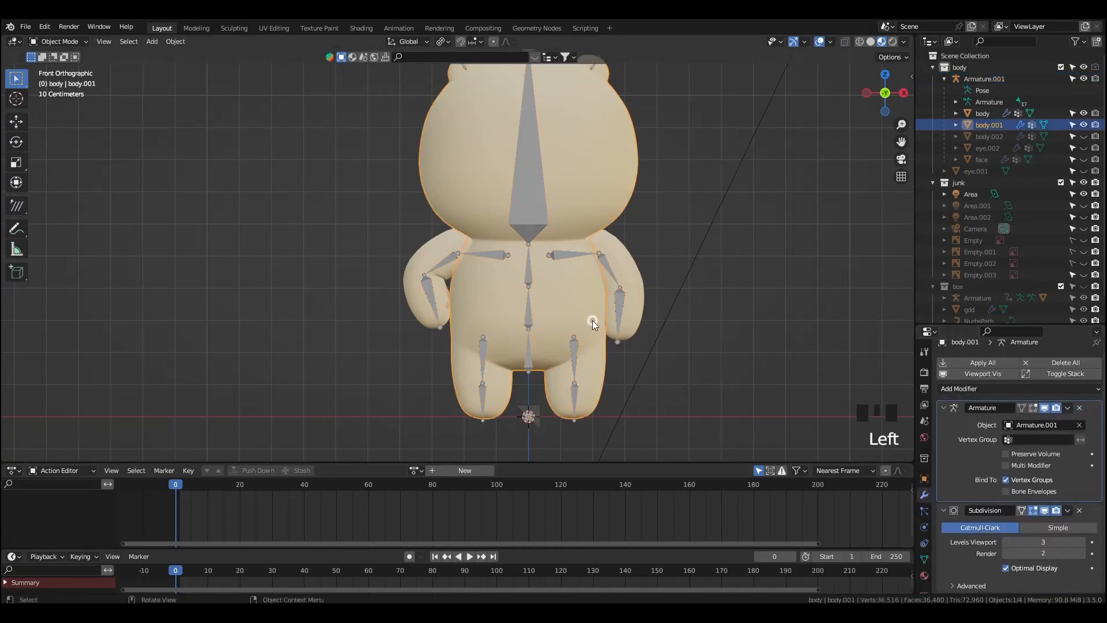
- Clear the location and rotation of all Armature.001 bones in Pose Mode, and return to Object Mode
click(618, 312)
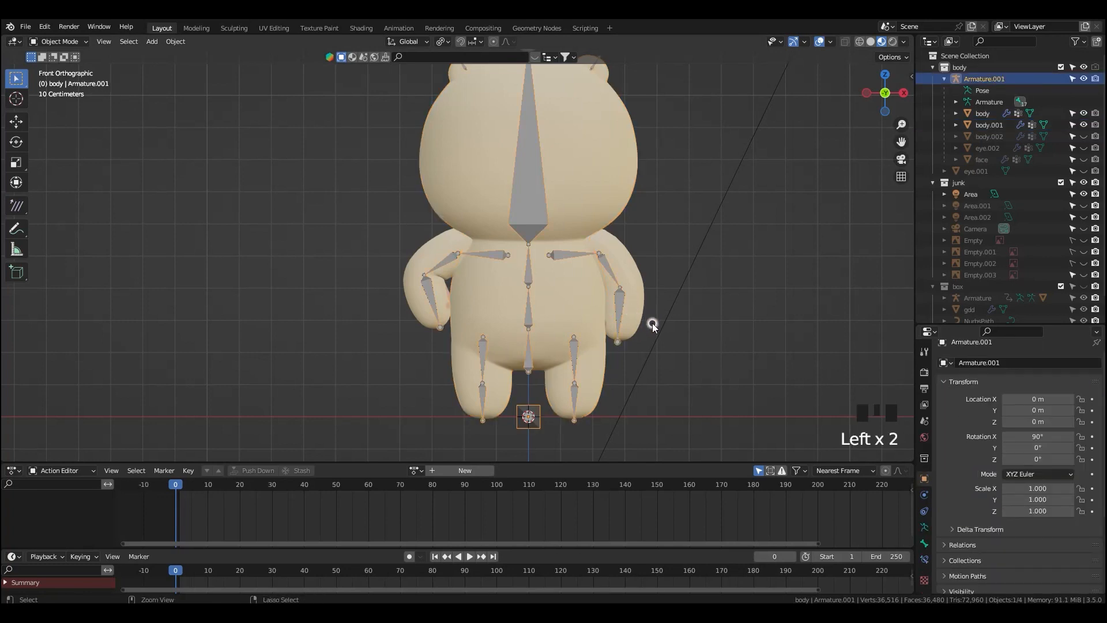
key(ctrl+Tab)
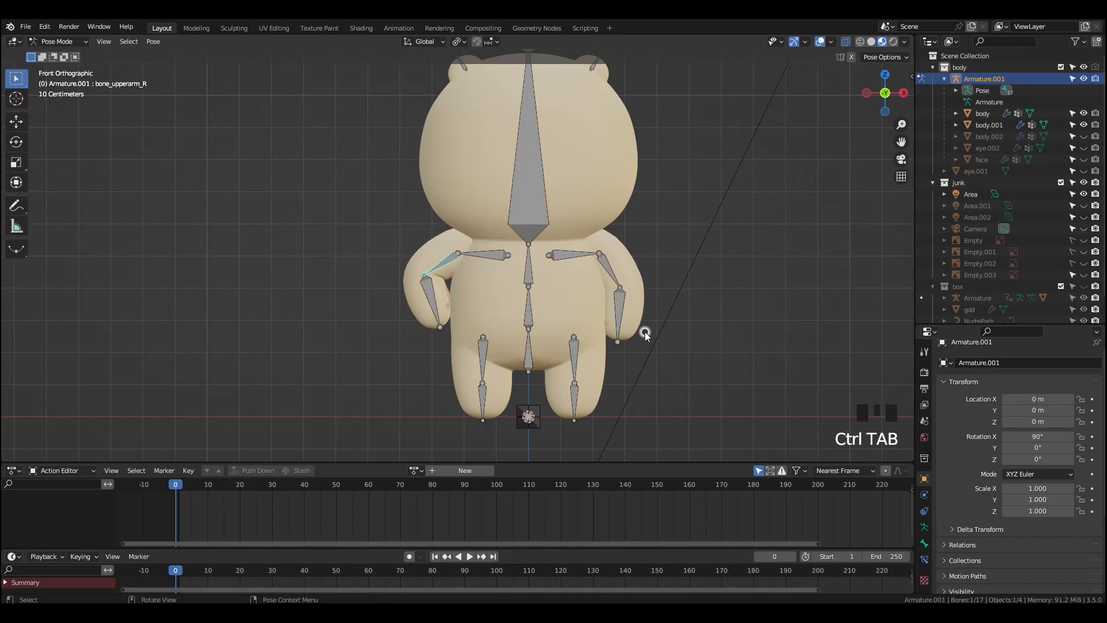
key(a)
key(a)
key(a)
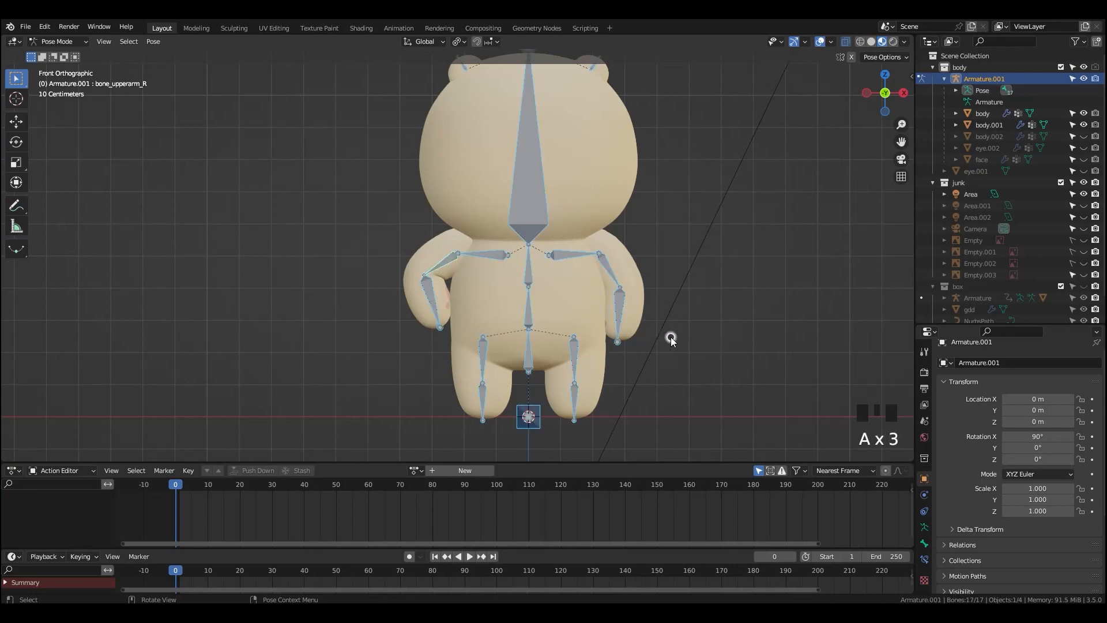
key(alt+g)
key(alt+r)
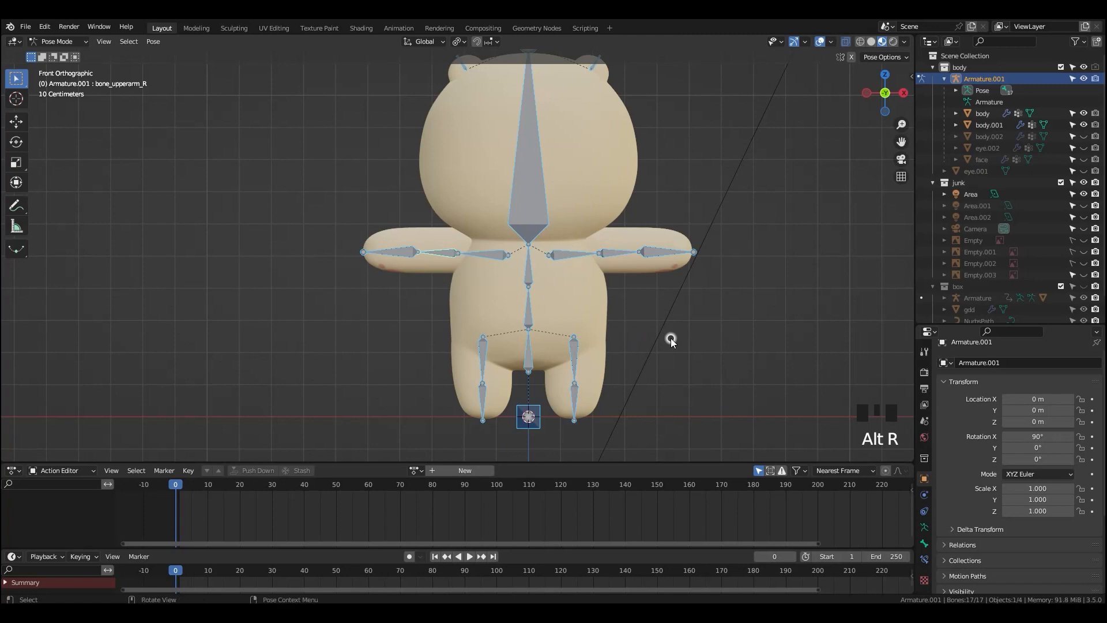
scroll(665, 340, down, 2)
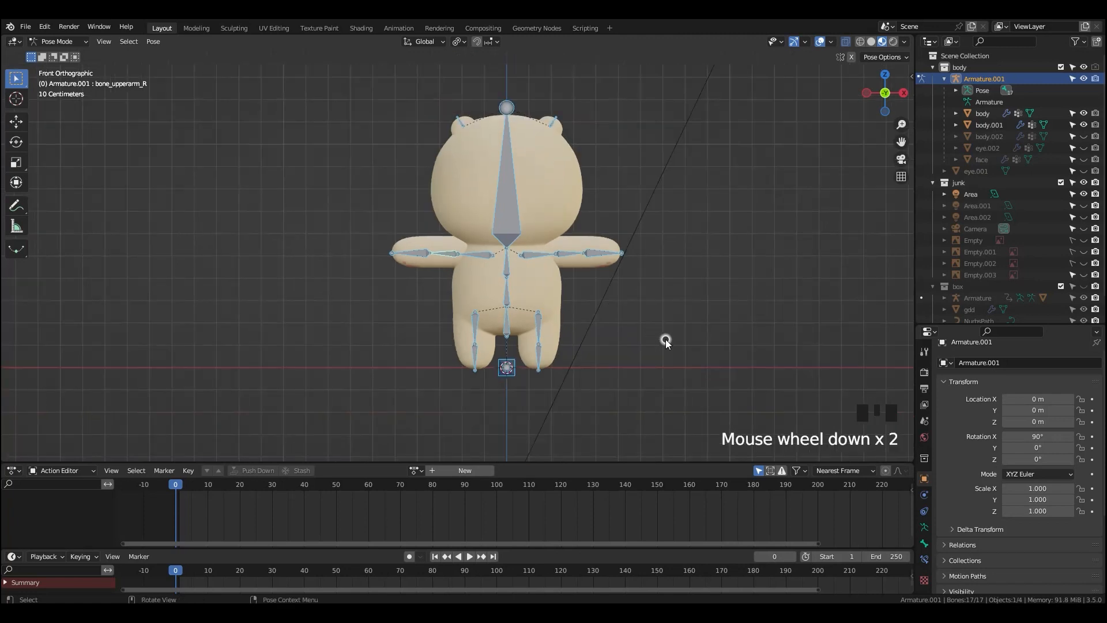
scroll(666, 341, up, 1)
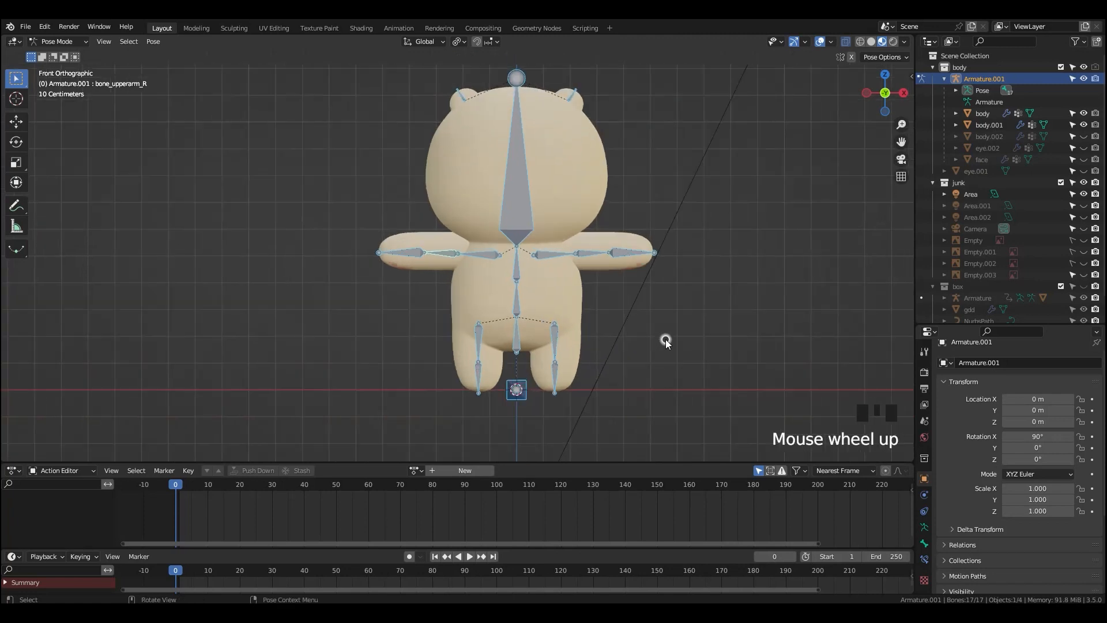
key(ctrl+Tab)
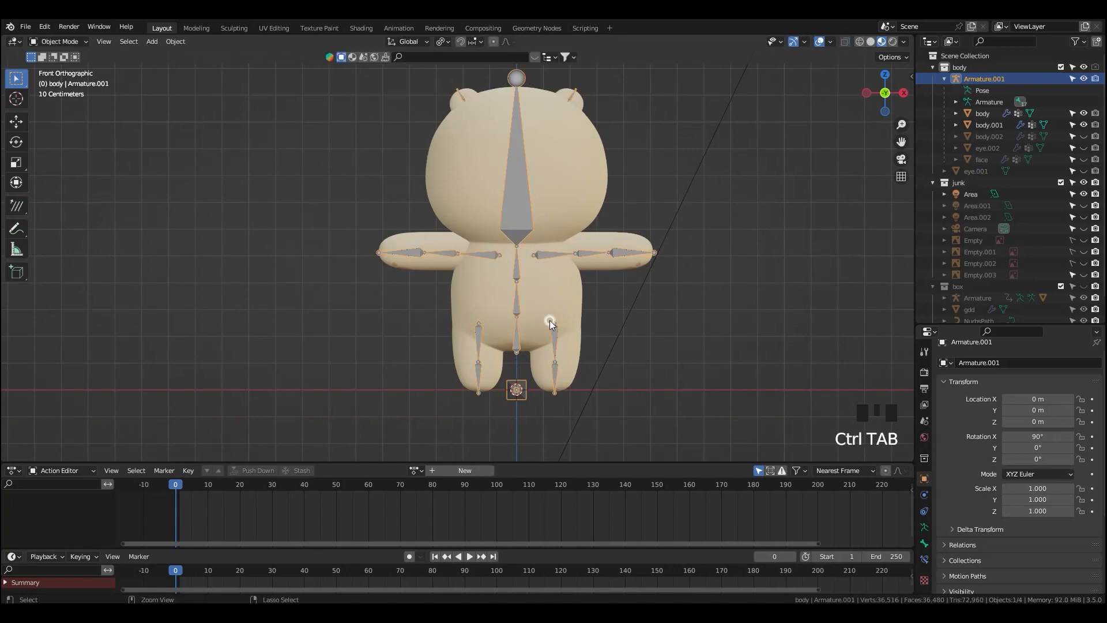
- Select Armature.001 together with body.001 as the active object and switch to Weight Paint mode
scroll(562, 308, up, 1)
shift+middle_drag(593, 271, 597, 317)
click(523, 261)
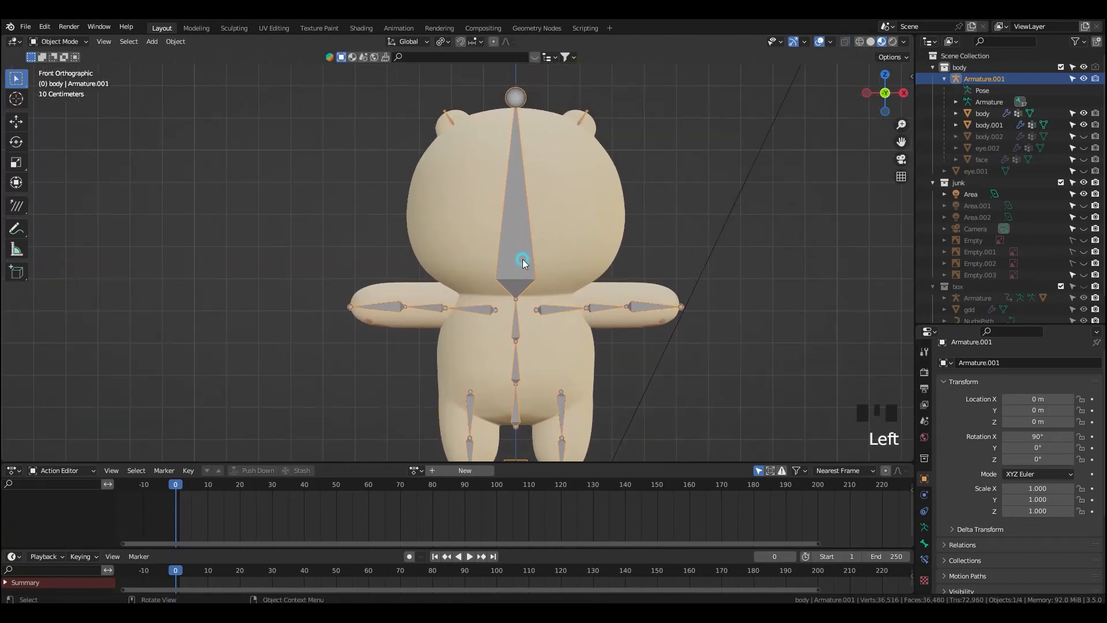
middle_drag(562, 279, 599, 257)
click(514, 270)
key(grave)
click(533, 255)
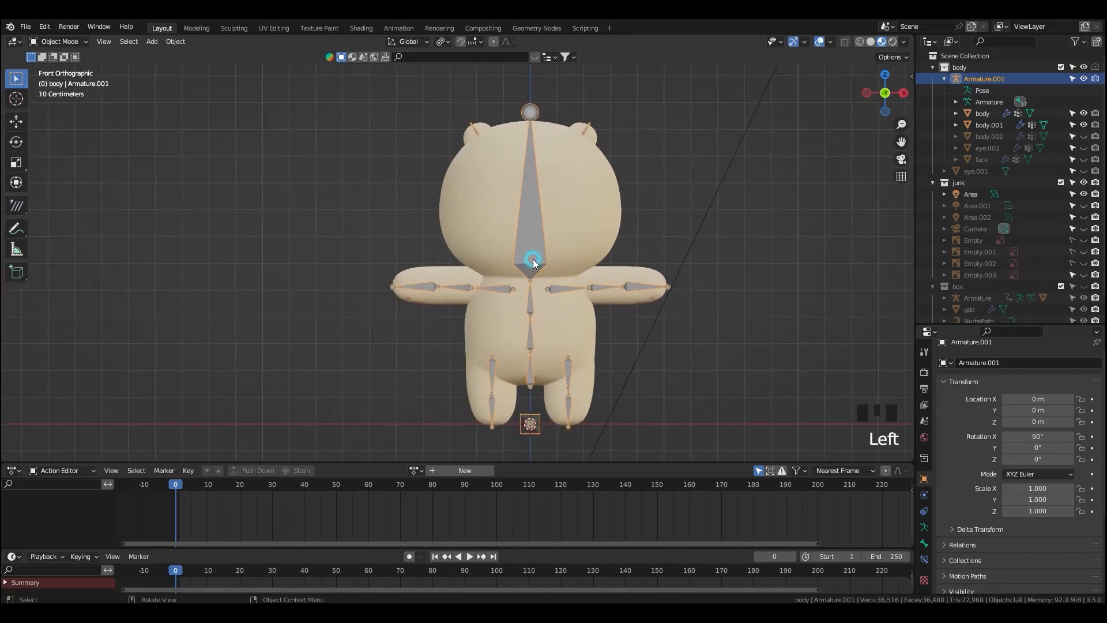
shift+click(588, 226)
key(ctrl+Tab)
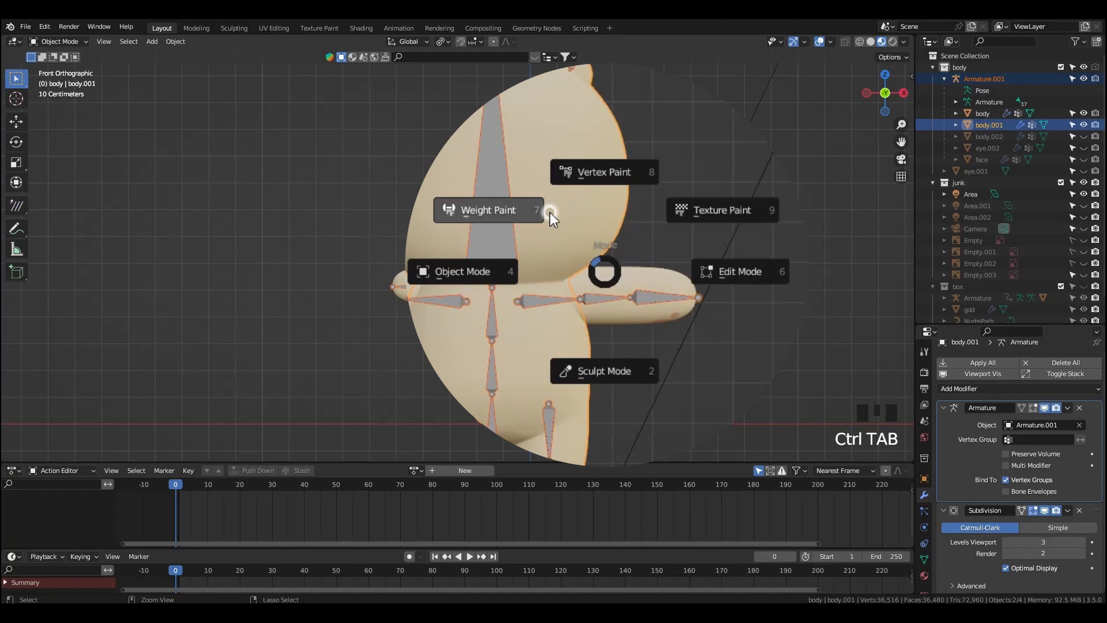
click(551, 218)
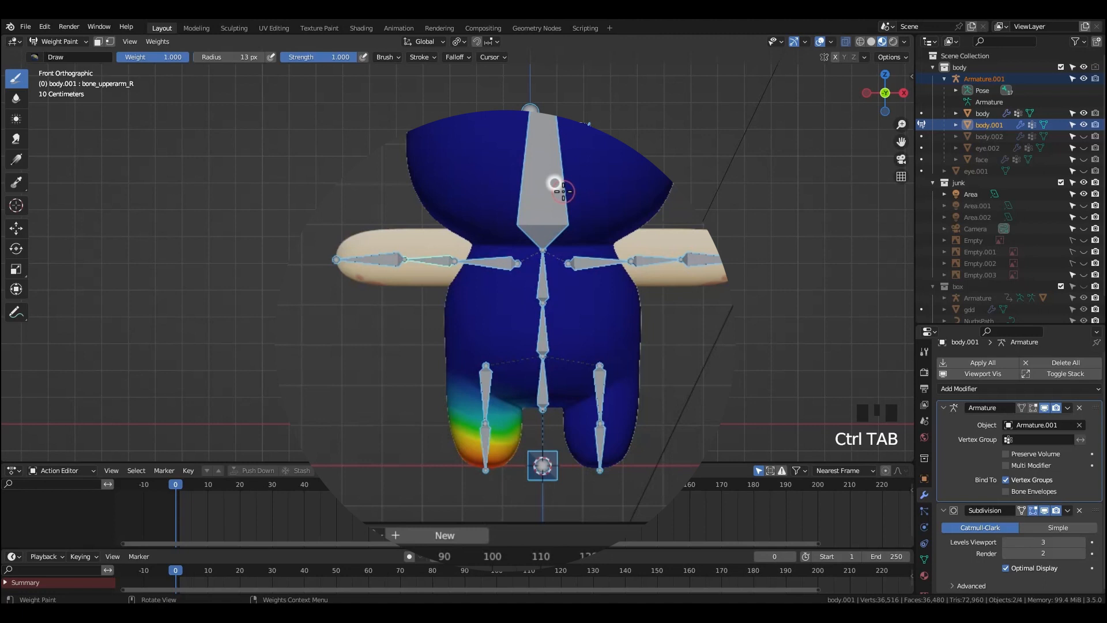
- Examine body.001's weights for Bone_head, Bone_neck and Bone_ear_L by test-rotating each bone and cancelling the rotation
ctrl+click(536, 228)
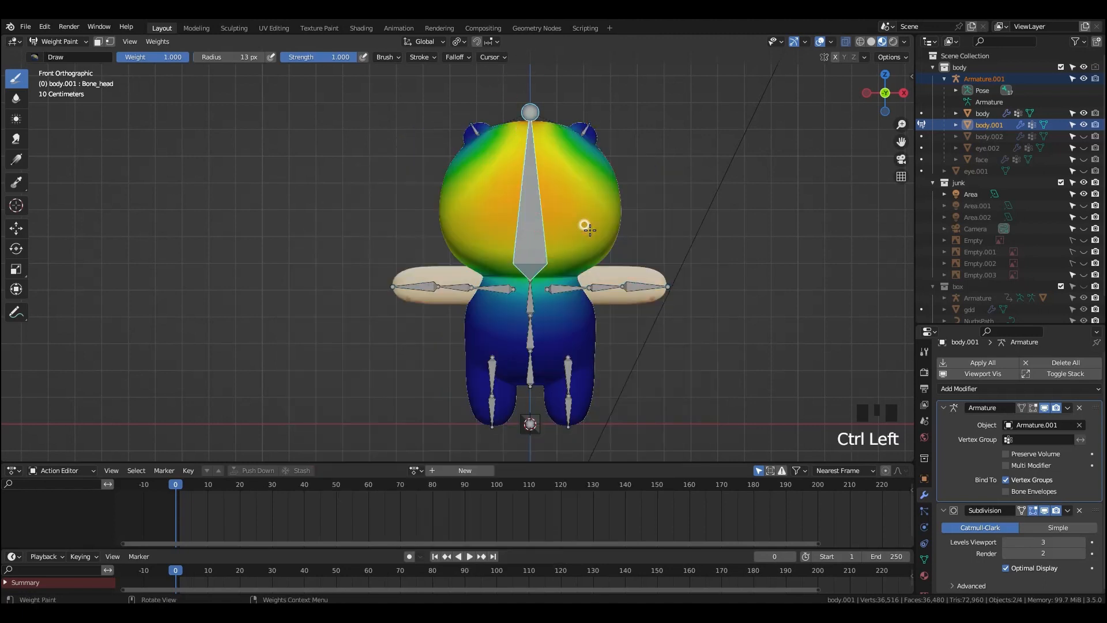
key(r)
right_click(536, 293)
ctrl+click(529, 299)
key(r)
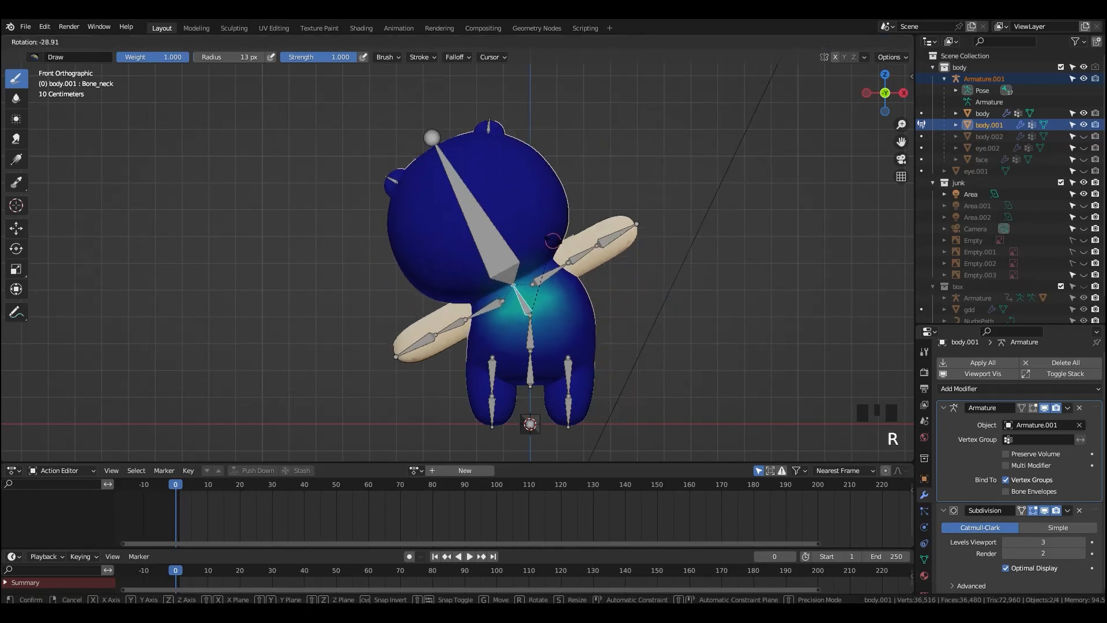
right_click(576, 278)
ctrl+click(590, 131)
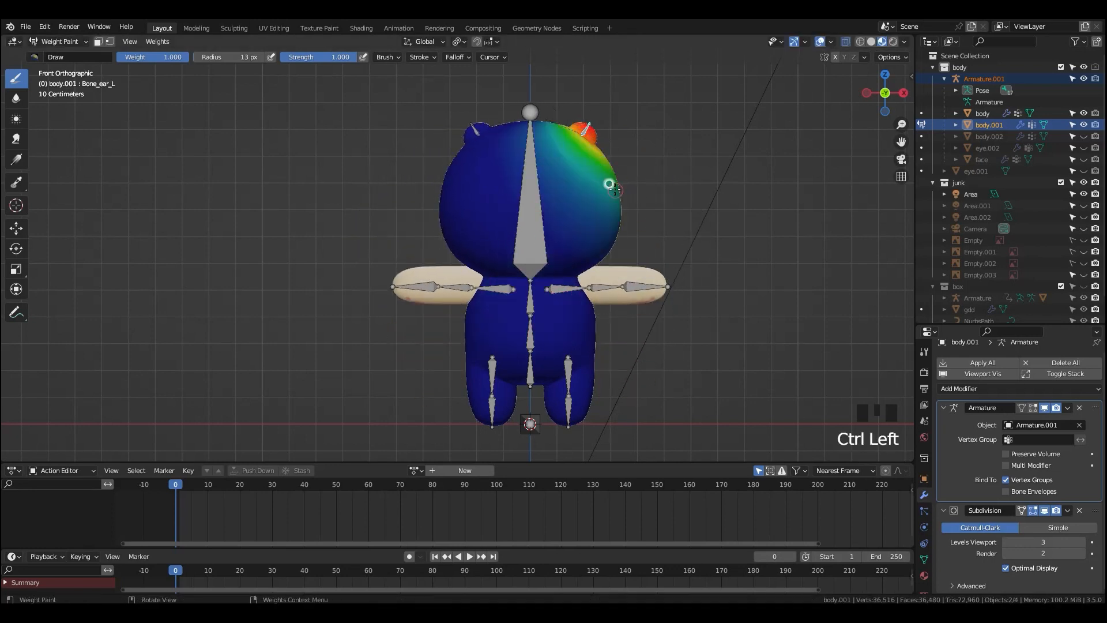
key(r)
right_click(571, 264)
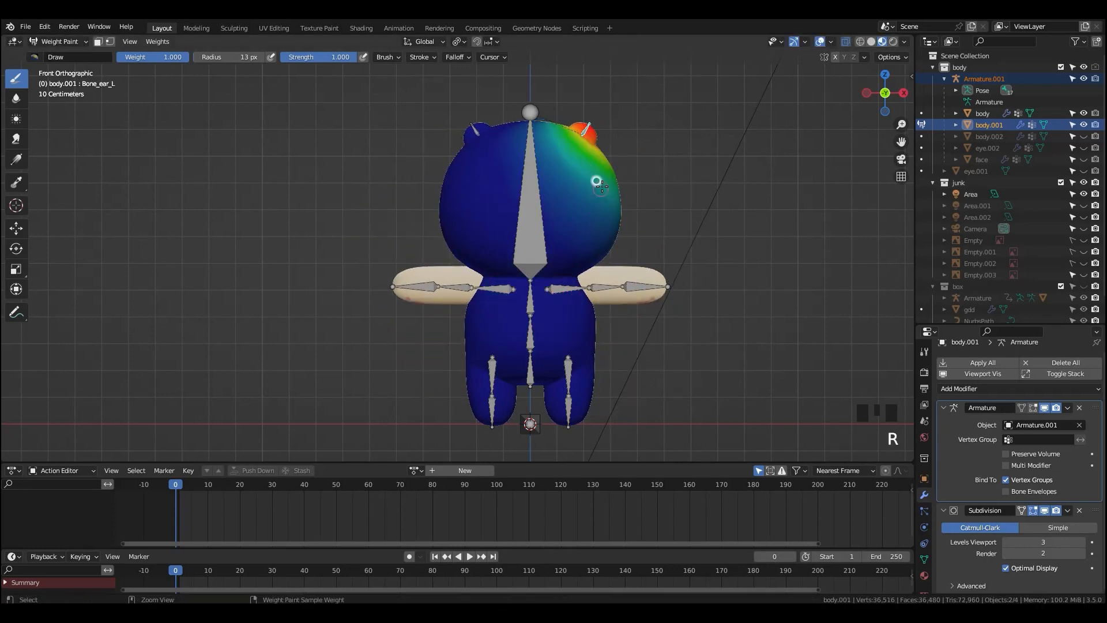
- Enable Accumulate and disable Front Faces Only in the weight-paint Draw brush's advanced settings
scroll(588, 158, up, 1)
shift+middle_drag(588, 158, 566, 224)
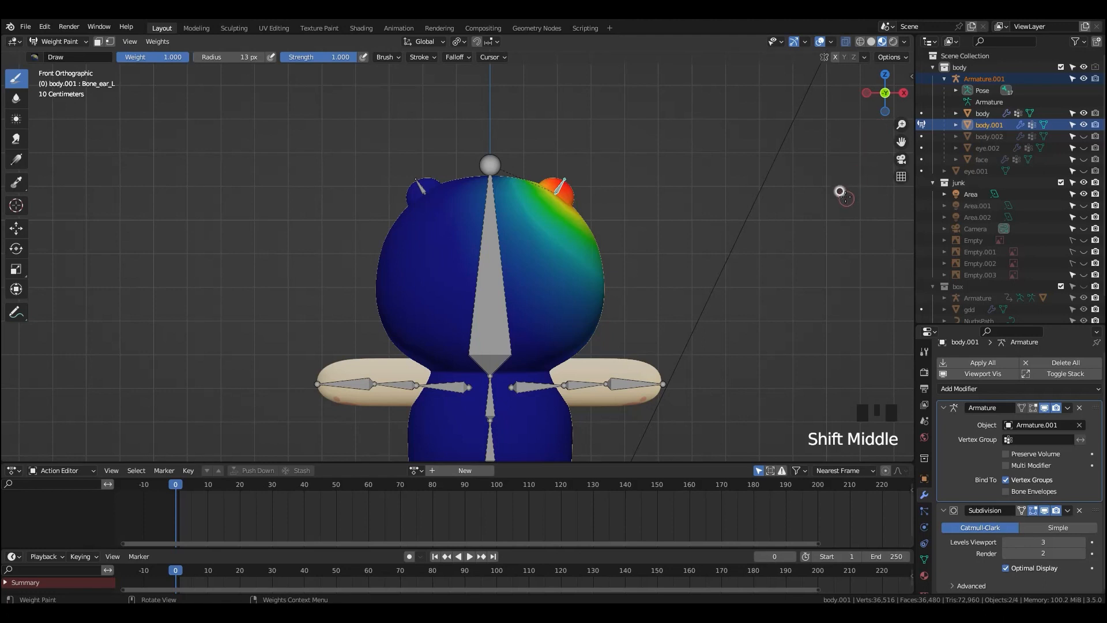
key(n)
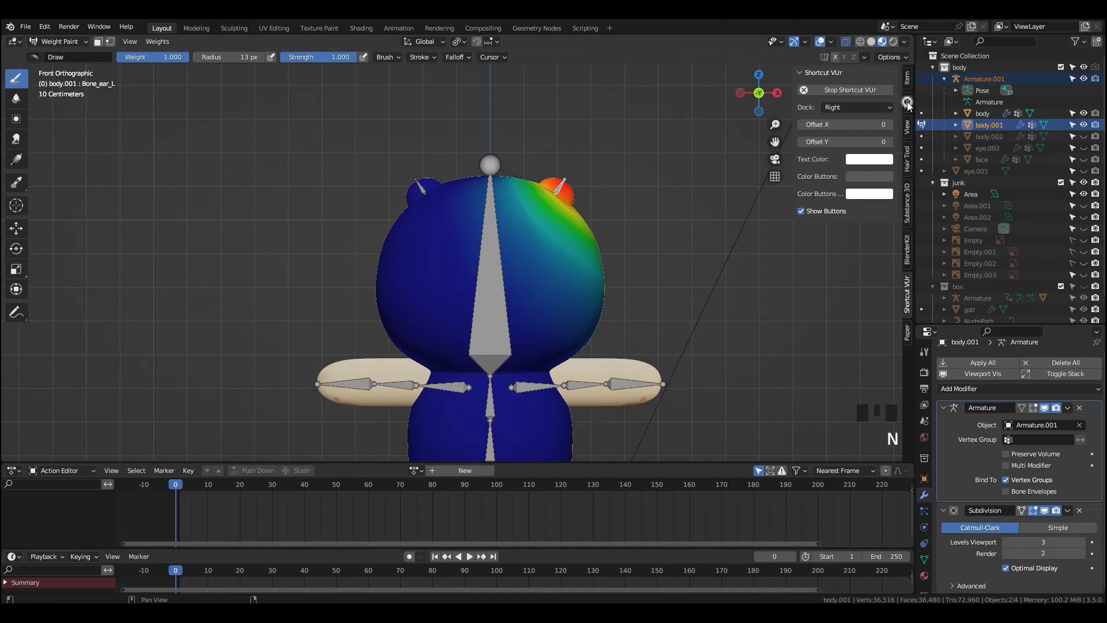
click(908, 104)
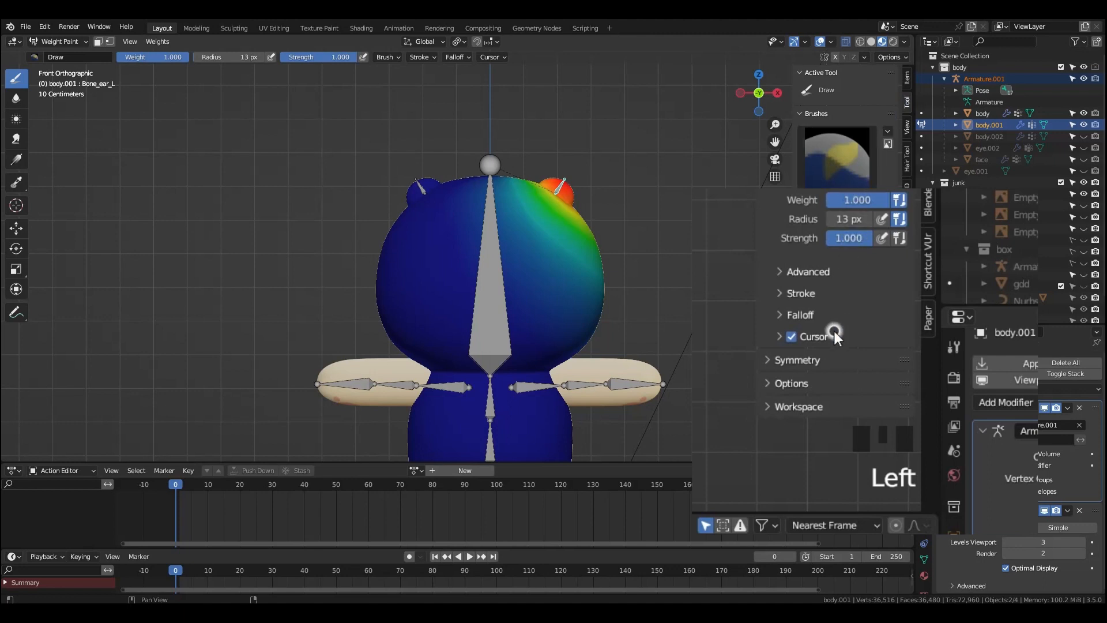
click(777, 271)
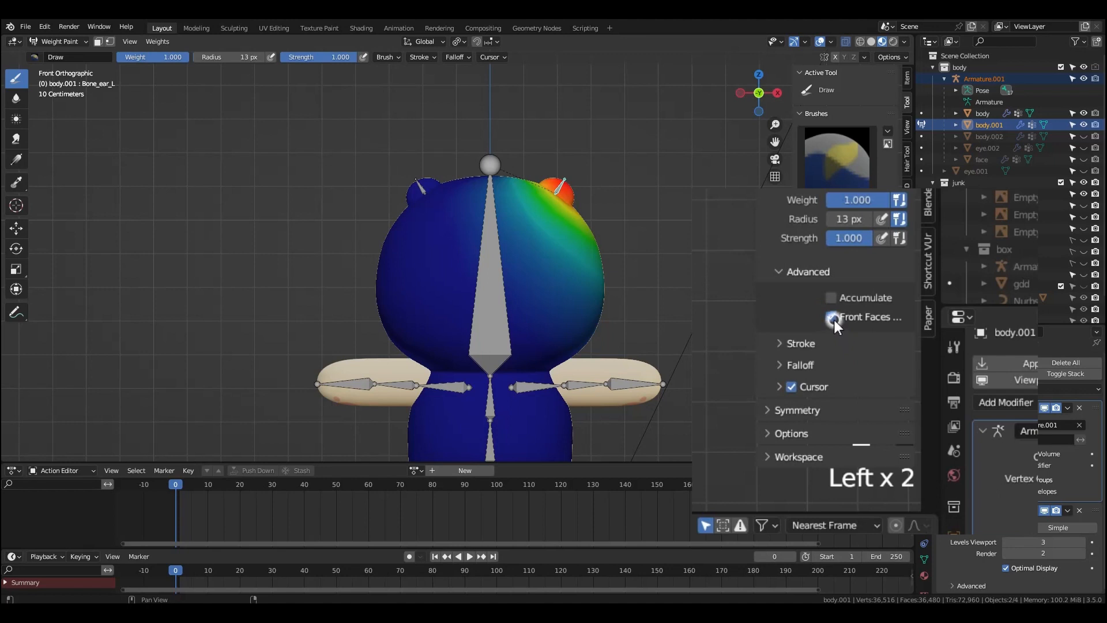
click(836, 310)
middle_click(843, 314)
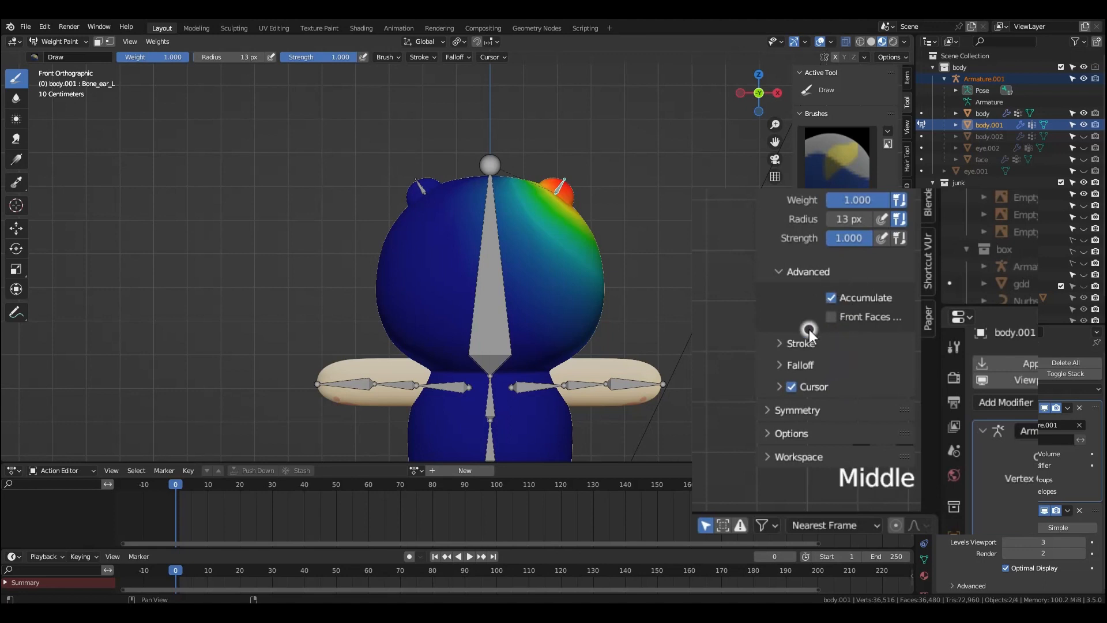
- Set the Draw brush's falloff shape to Projected
click(780, 363)
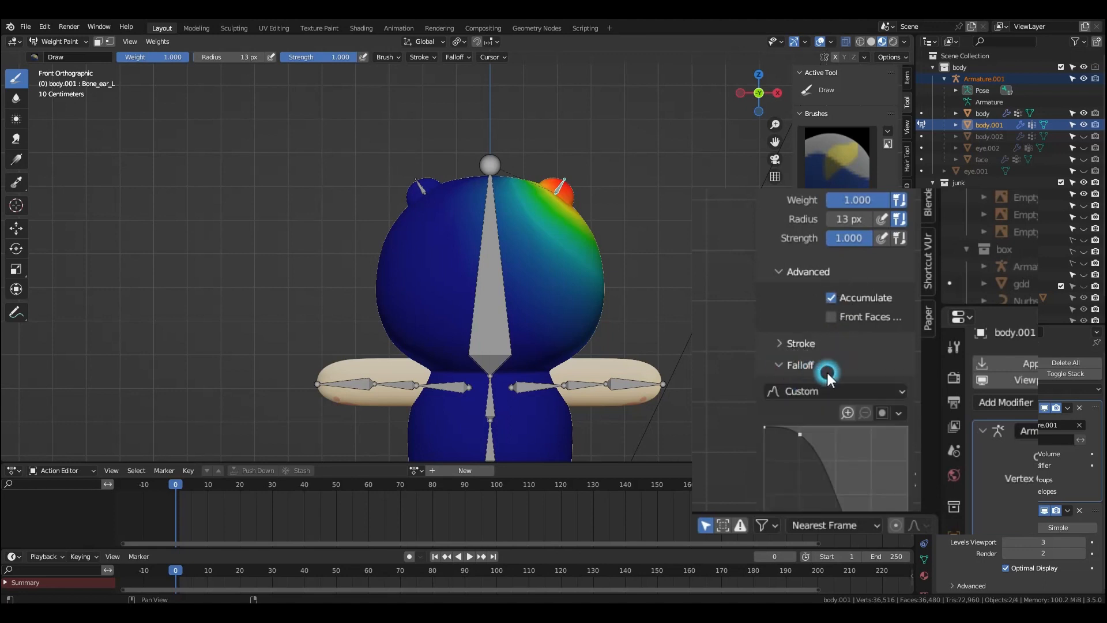
scroll(843, 343, down, 6)
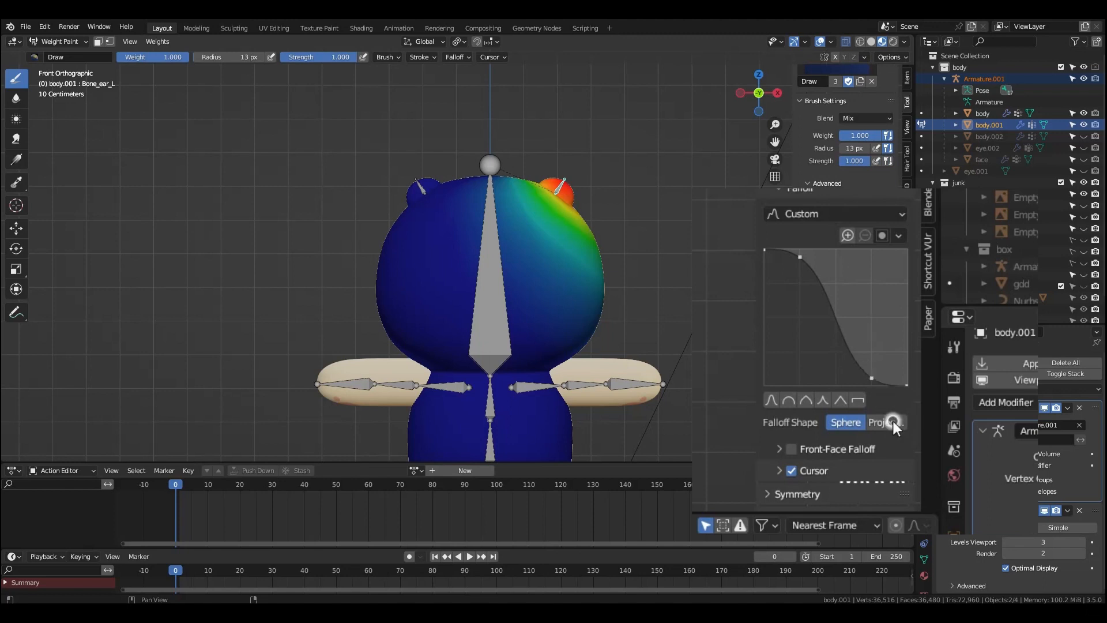
click(893, 423)
scroll(842, 403, down, 2)
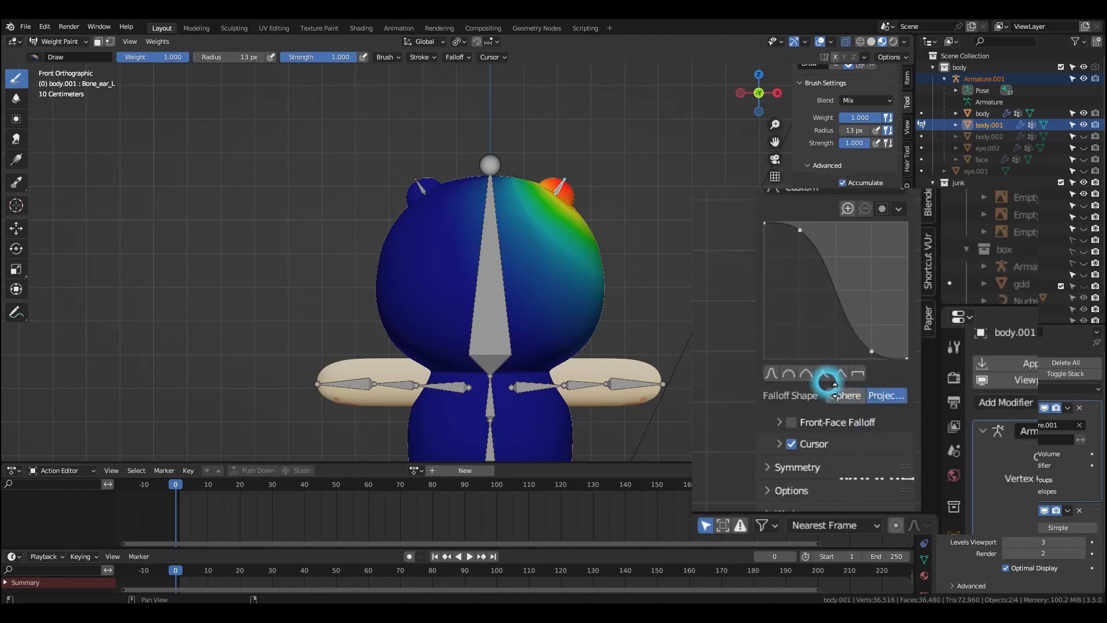
- Turn on X-axis mirroring in the weight paint symmetry settings
middle_drag(820, 231, 823, 213)
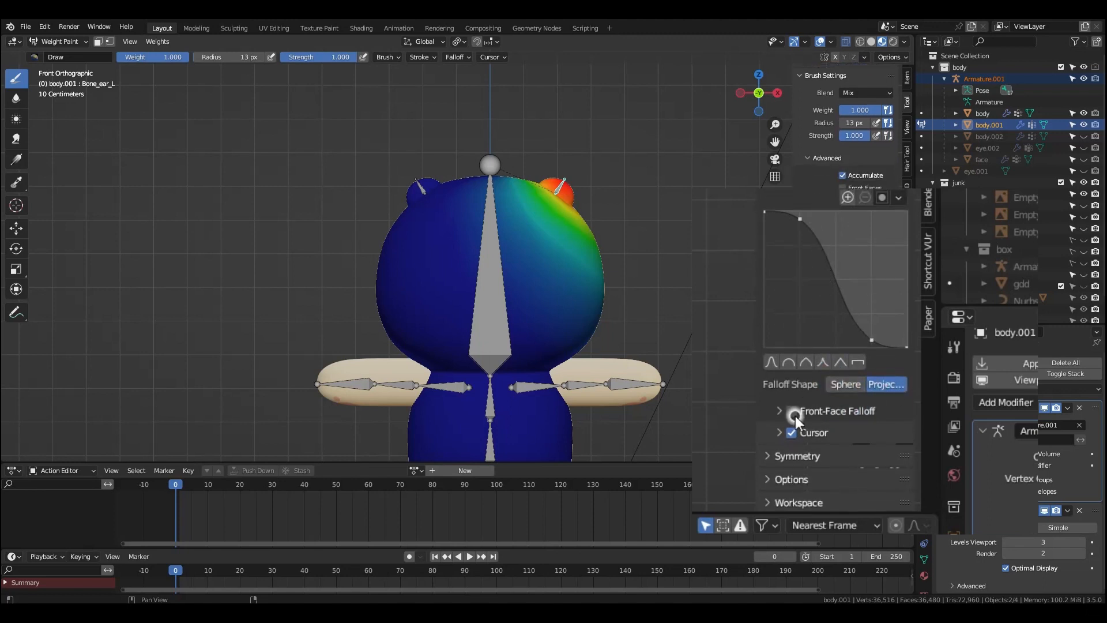
click(767, 456)
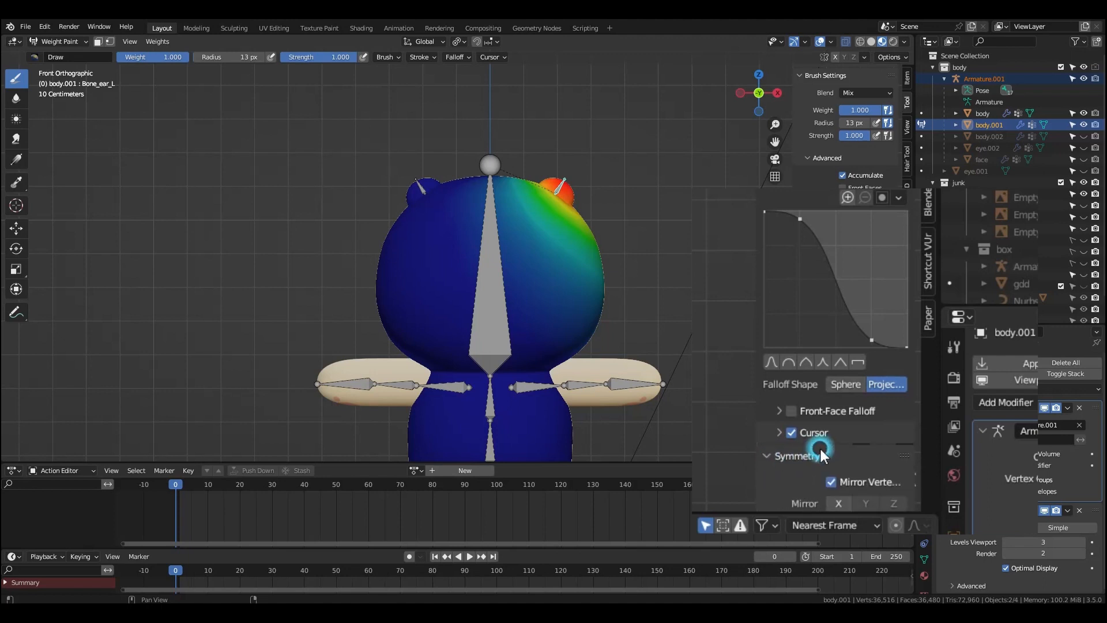
middle_drag(819, 446, 853, 224)
click(840, 369)
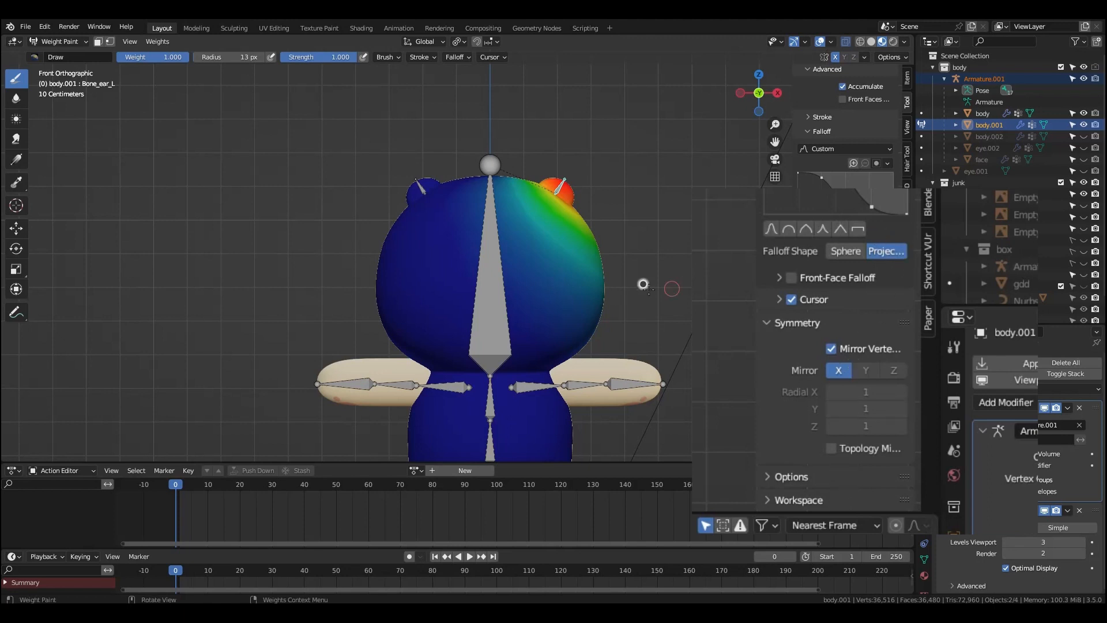
- Set the Draw brush to radius 64 px and weight 0, and erase Bone_ear_L influence from the upper head
scroll(621, 254, up, 1)
key(f)
click(658, 246)
scroll(835, 213, up, 10)
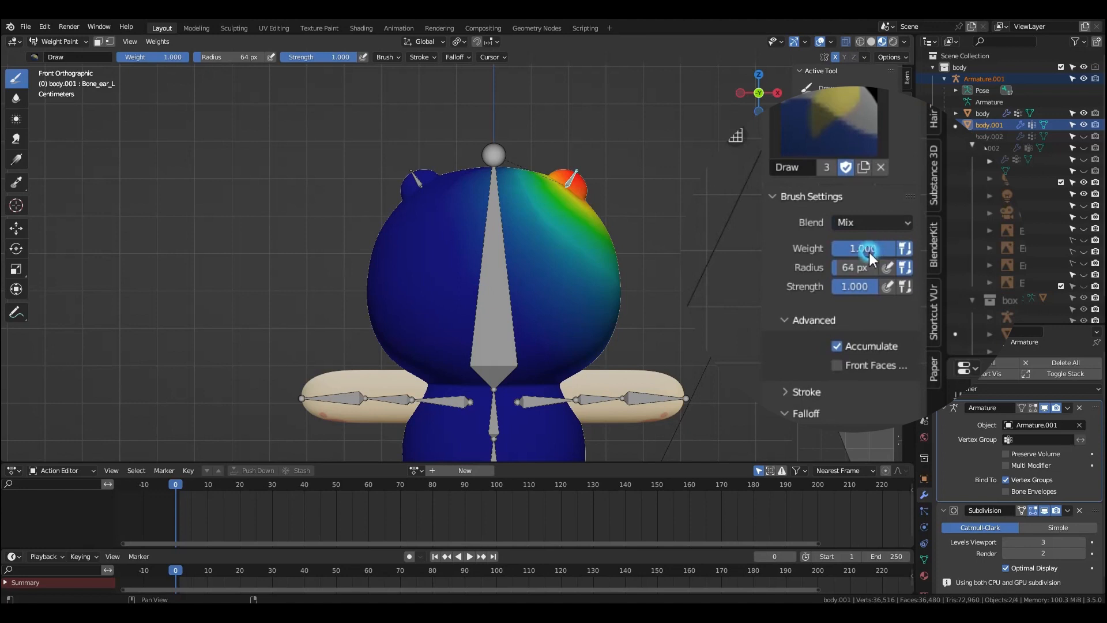
drag(869, 251, 735, 252)
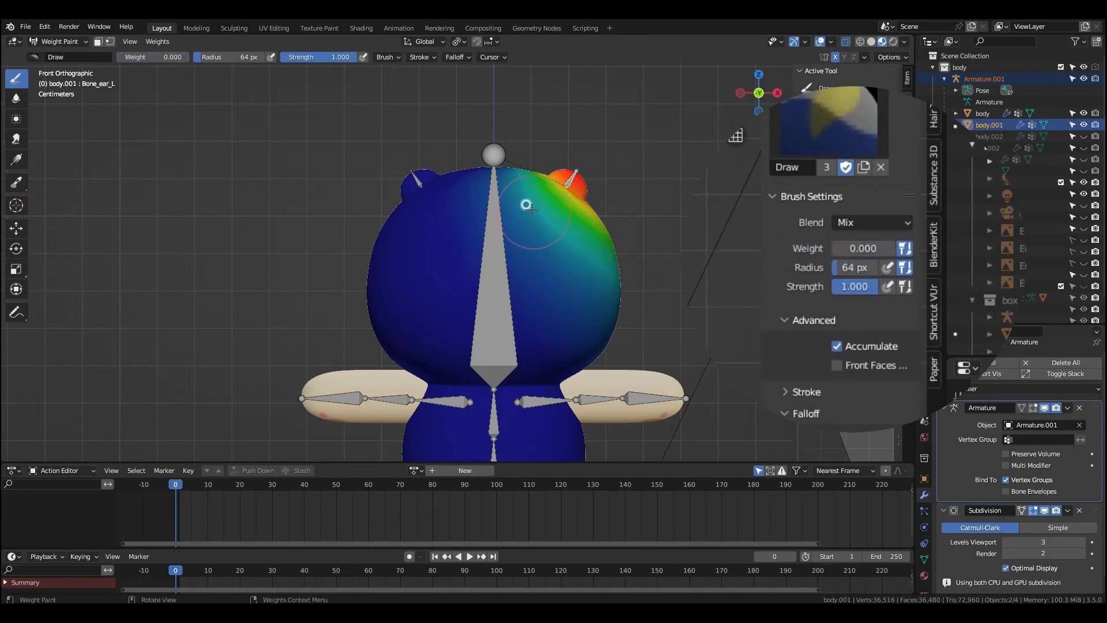
mouse_move(516, 190)
mouse_down()
mouse_move(582, 272)
mouse_move(486, 183)
mouse_up()
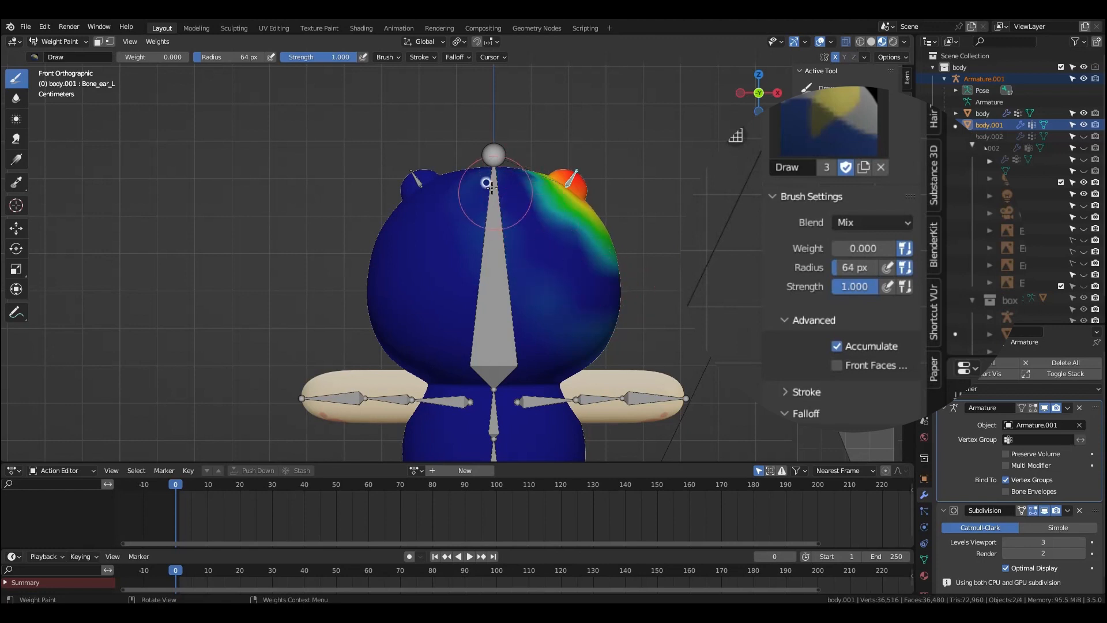
- Enlarge the brush to 86 px and erase the left ear bone's weight across the rest of the head's front
key(f)
click(471, 204)
mouse_move(472, 204)
mouse_down()
mouse_move(519, 198)
mouse_move(548, 237)
mouse_move(667, 295)
mouse_up()
middle_drag(667, 295, 633, 276)
key(KP_1)
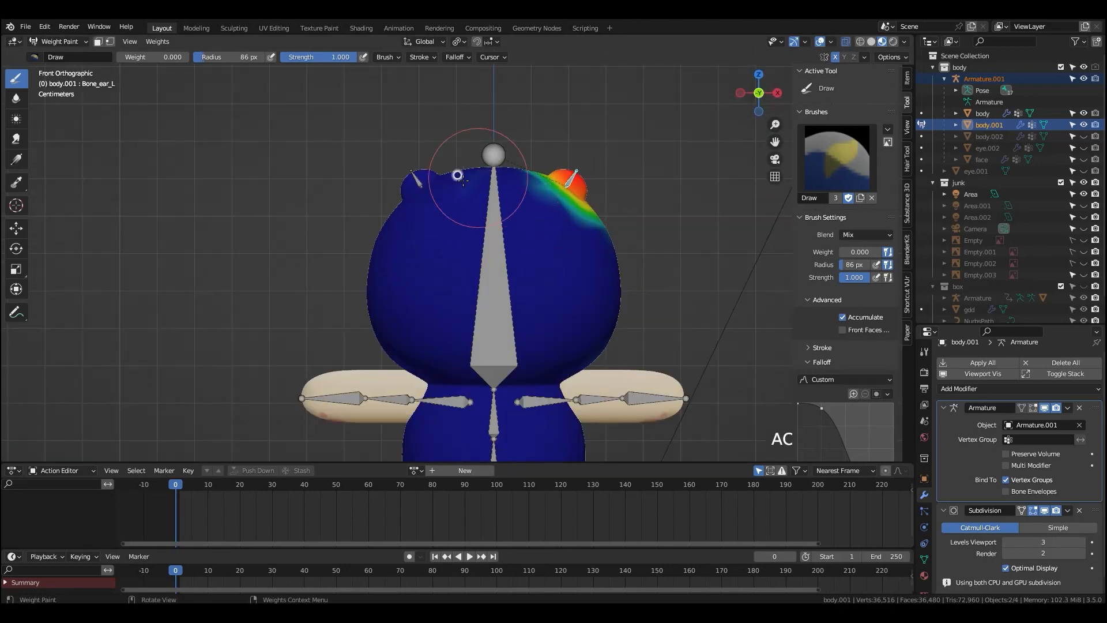
- Select Bone_ear_R to check its mirrored weights, and return to Bone_ear_L
ctrl+click(413, 179)
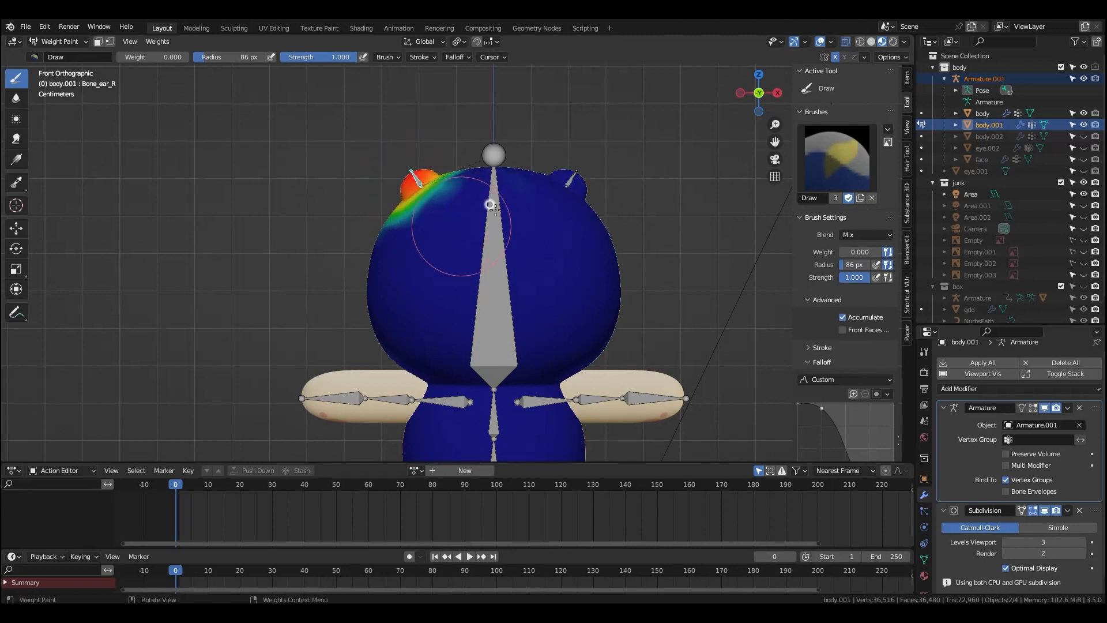
ctrl+click(570, 180)
scroll(625, 198, up, 1)
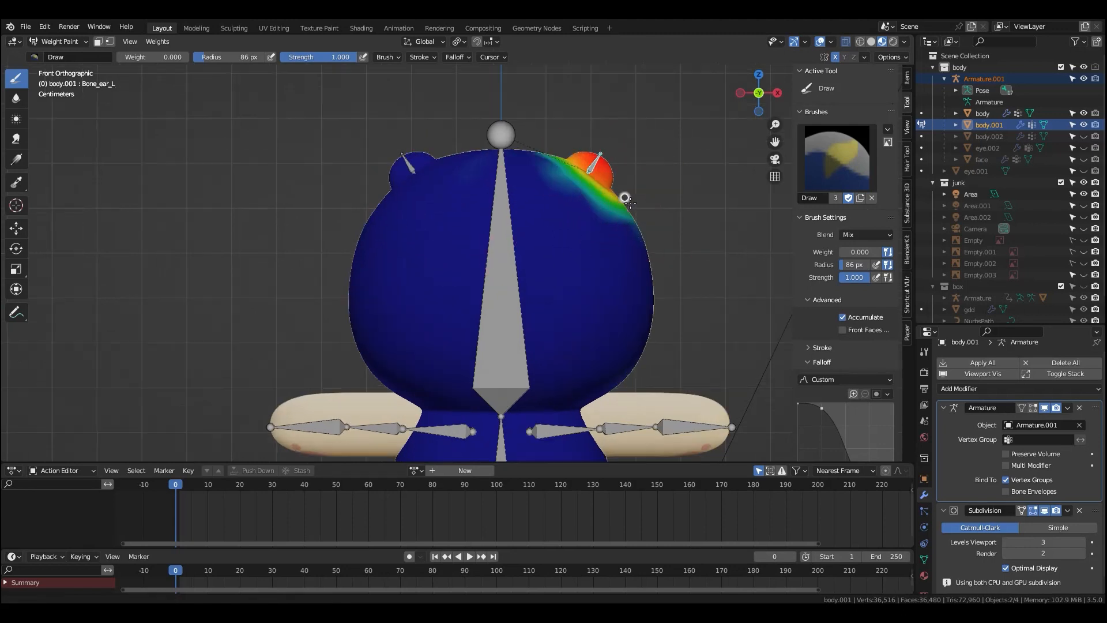
- Set the brush radius to 63 px, trim the weight beside the left ear, and compare it with the right ear bone's
scroll(625, 198, up, 2)
key(f)
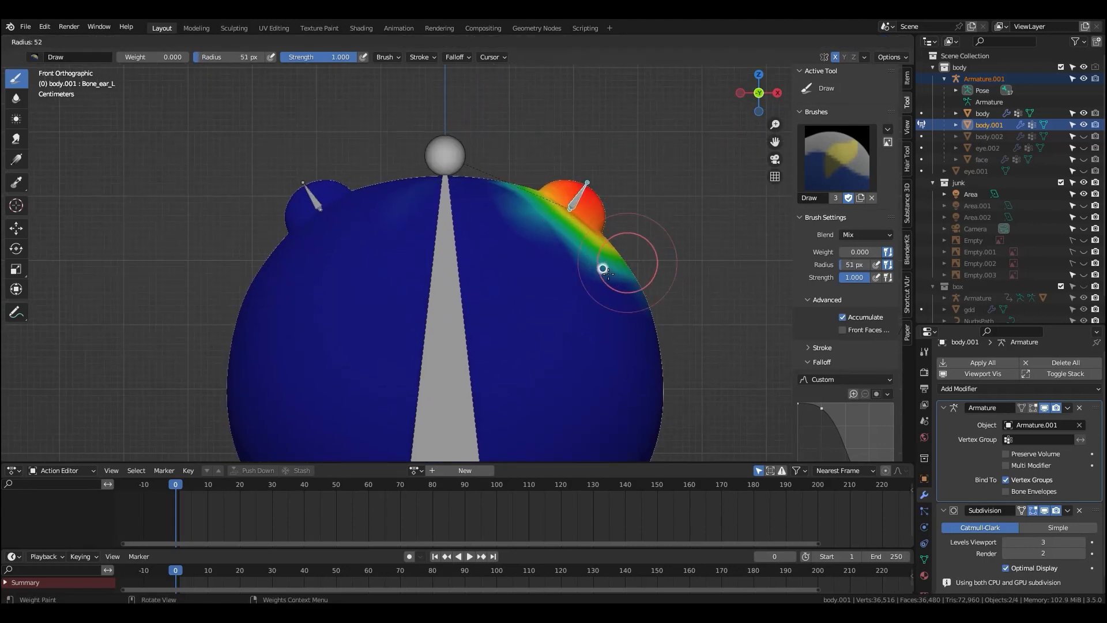
click(594, 277)
scroll(490, 193, down, 1)
ctrl+click(341, 210)
ctrl+click(548, 214)
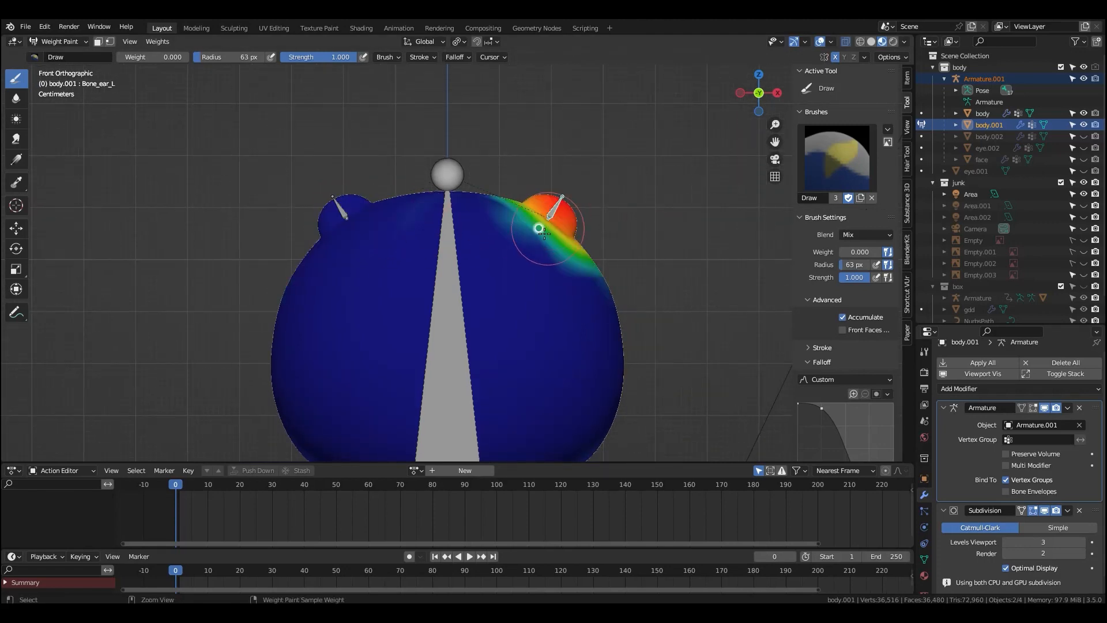
ctrl+click(338, 215)
ctrl+click(547, 214)
- Set the brush radius to 81 px and erase the weight on the head's surface in front of and below the left ear
mouse_move(548, 215)
middle_down()
mouse_move(573, 254)
mouse_move(736, 254)
mouse_move(694, 246)
mouse_move(639, 264)
middle_up()
key(n)
key(f)
click(569, 222)
ctrl+middle_drag(570, 198, 539, 256)
click(506, 305)
mouse_move(483, 279)
mouse_down()
mouse_move(528, 303)
mouse_move(522, 266)
mouse_move(528, 295)
mouse_up()
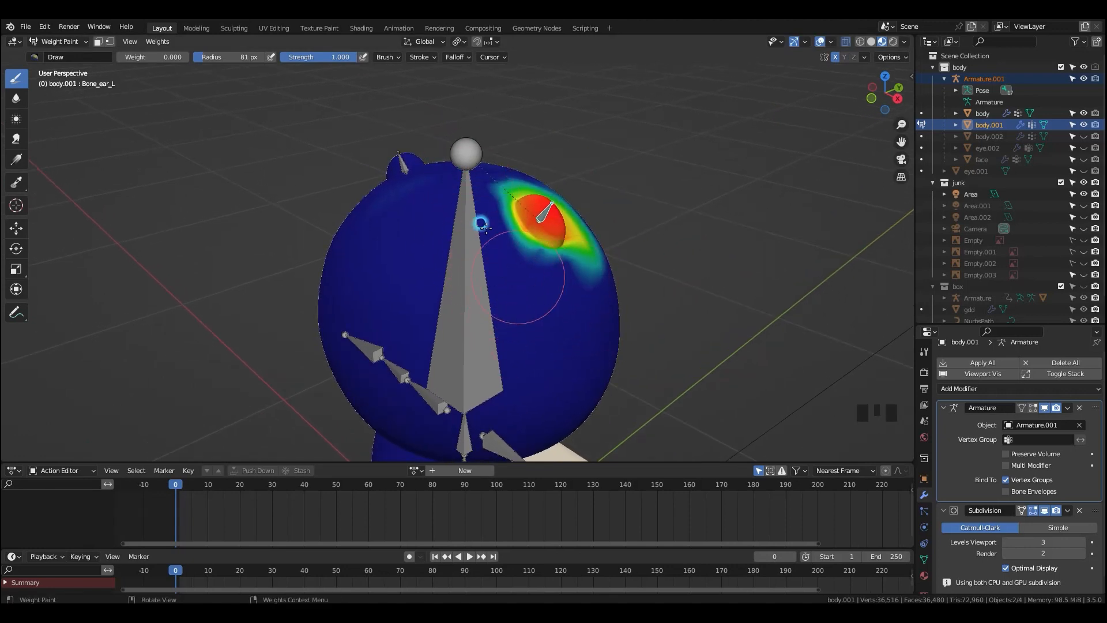
- Reduce the brush to 66 px and erase the spilled weight on the head's side near the left ear
key(f)
click(541, 295)
middle_drag(545, 291, 468, 295)
mouse_move(565, 329)
mouse_down()
mouse_move(594, 269)
mouse_move(559, 271)
mouse_up()
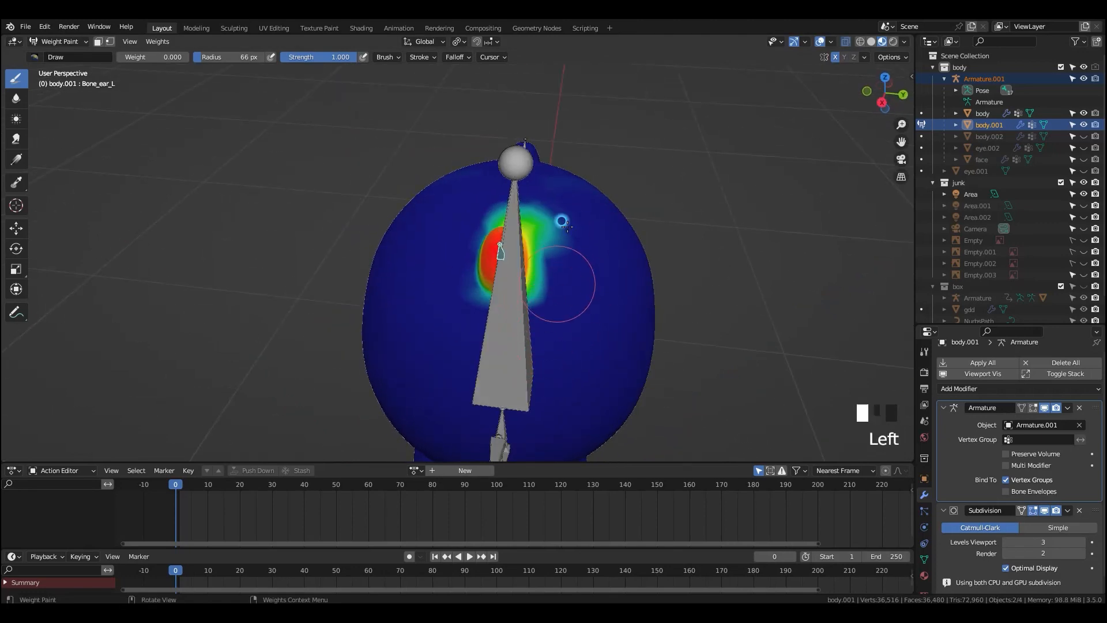
- Erase the remaining weight on the head around the left ear's base, working around to the back
middle_drag(551, 254, 637, 137)
key(grave)
middle_drag(652, 254, 632, 319)
click(464, 213)
drag(537, 267, 575, 281)
mouse_move(576, 282)
middle_down()
mouse_move(477, 261)
mouse_move(462, 294)
middle_up()
mouse_move(470, 303)
mouse_down()
mouse_move(485, 257)
mouse_move(423, 317)
mouse_up()
middle_drag(423, 318, 569, 291)
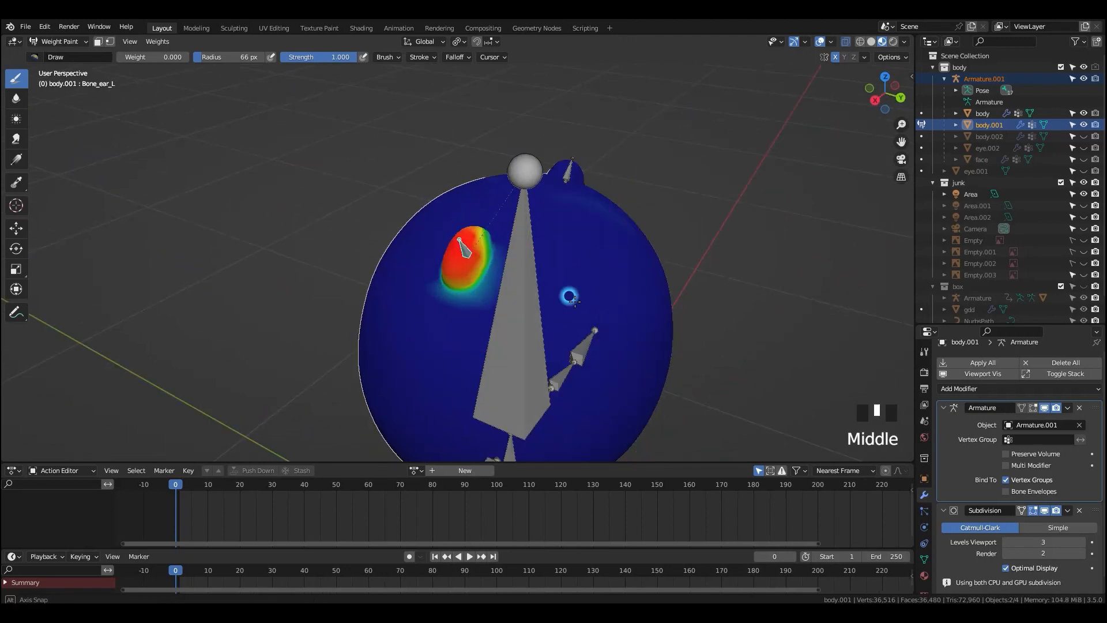
- Rotate the left ear bone in front view to test how the ear deforms
key(grave)
key(r)
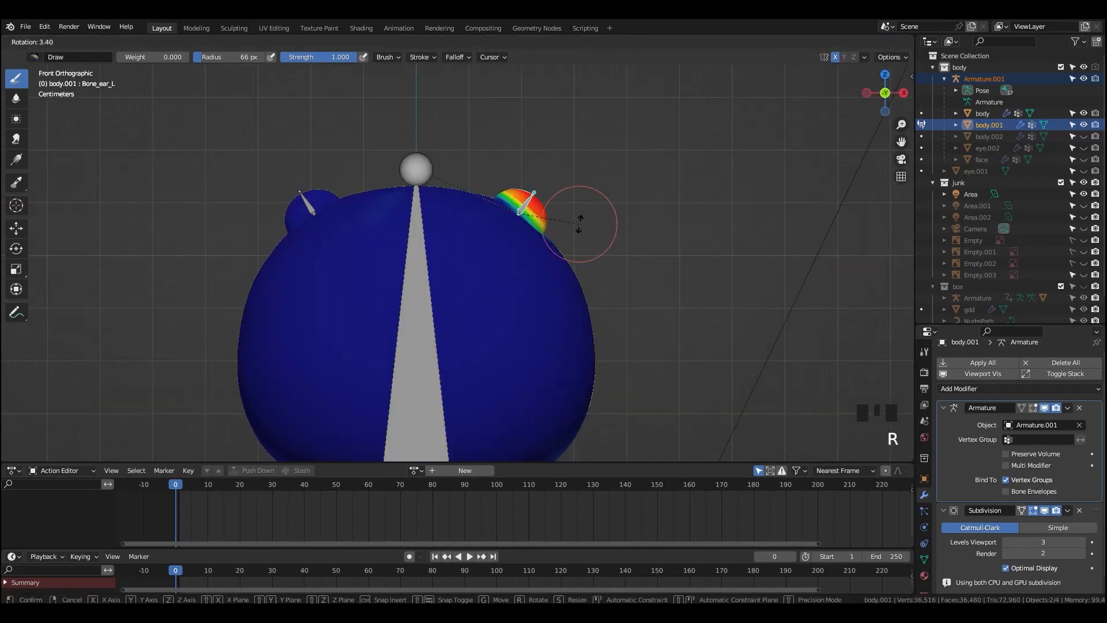
click(579, 223)
scroll(618, 178, down, 2)
shift+middle_drag(617, 178, 605, 160)
- Erase stray left ear bone weight from the side of the head and test the bone's rotation in front view
middle_drag(618, 205, 531, 294)
click(496, 271)
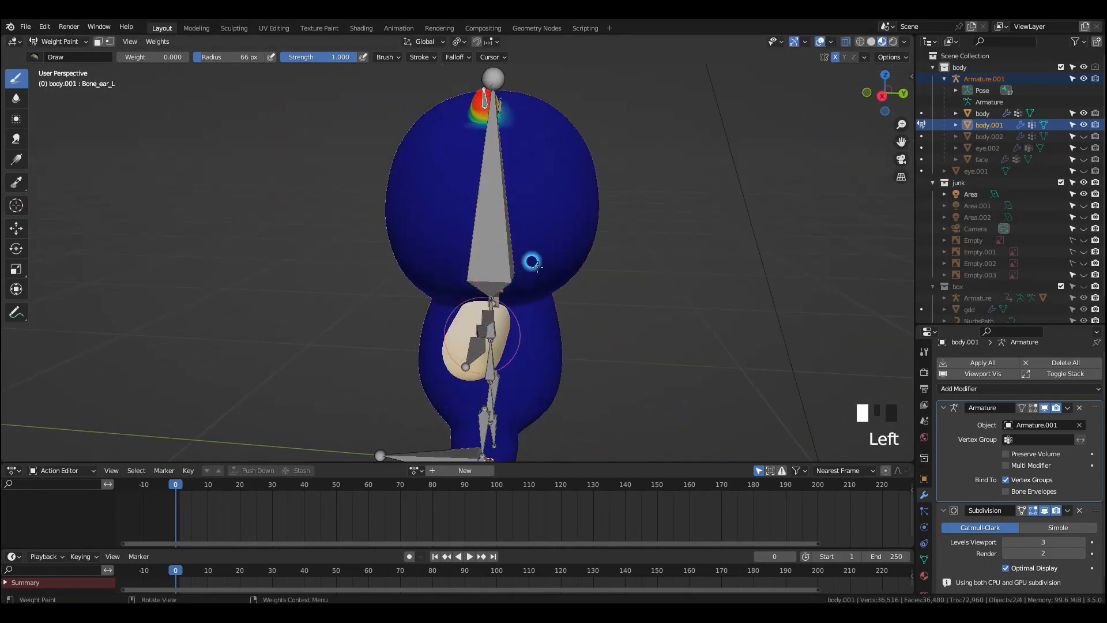
middle_drag(539, 147, 618, 276)
key(grave)
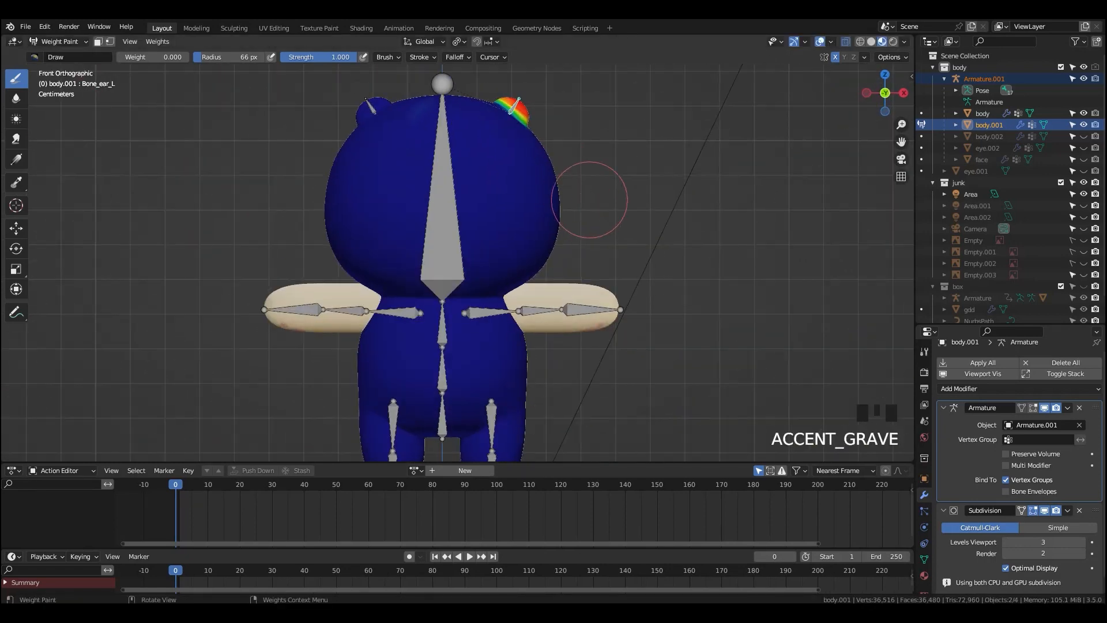
key(r)
click(578, 163)
- Reduce the brush to 37 px and erase the weight bleeding onto the head around the front and back of the left ear
mouse_move(579, 163)
ctrl+middle_down()
mouse_move(604, 121)
mouse_move(541, 252)
mouse_move(447, 279)
mouse_move(453, 290)
ctrl+middle_up()
key(f)
click(531, 252)
ctrl+middle_drag(453, 289, 533, 259)
drag(529, 257, 508, 256)
key(f)
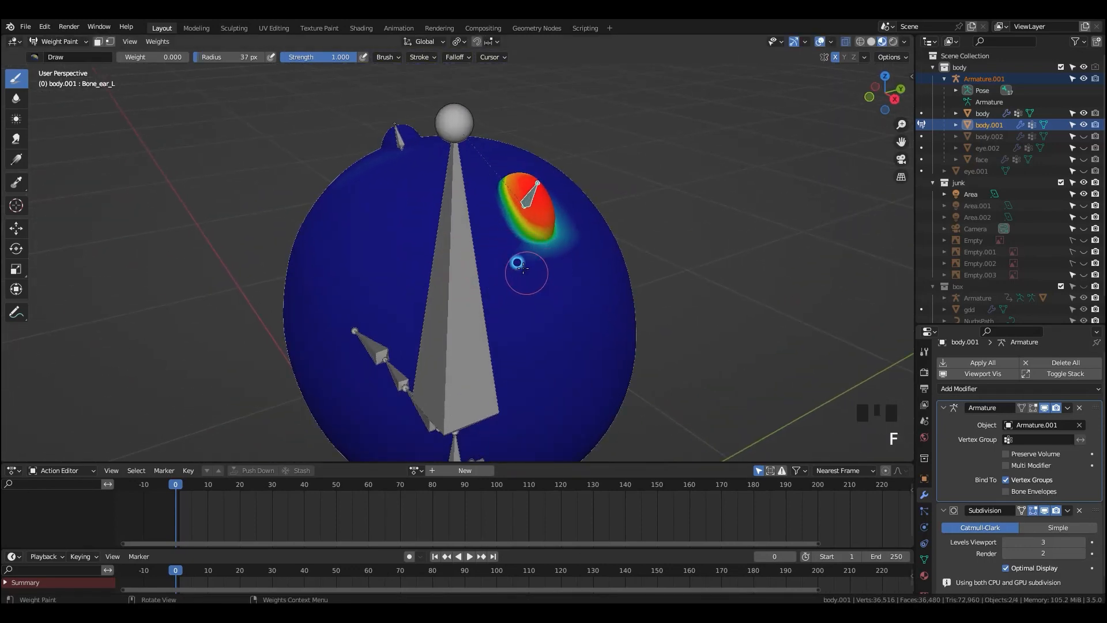
middle_drag(577, 241, 460, 289)
click(532, 284)
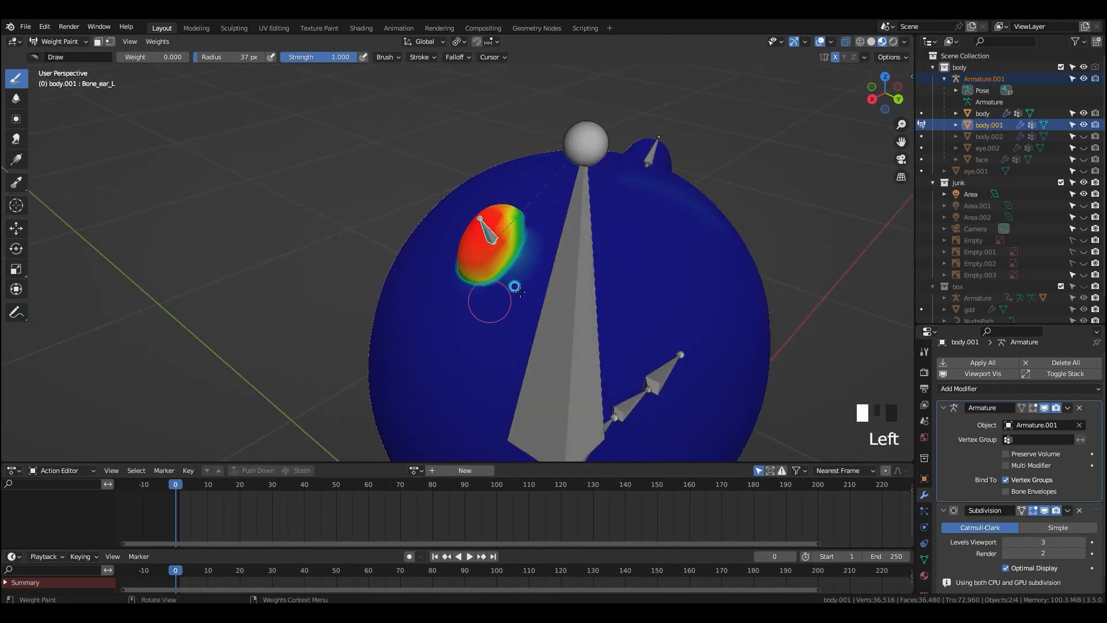
- Test the left ear's deformation by rotating its bone in front view, and cancel the rotation
key(grave)
key(r)
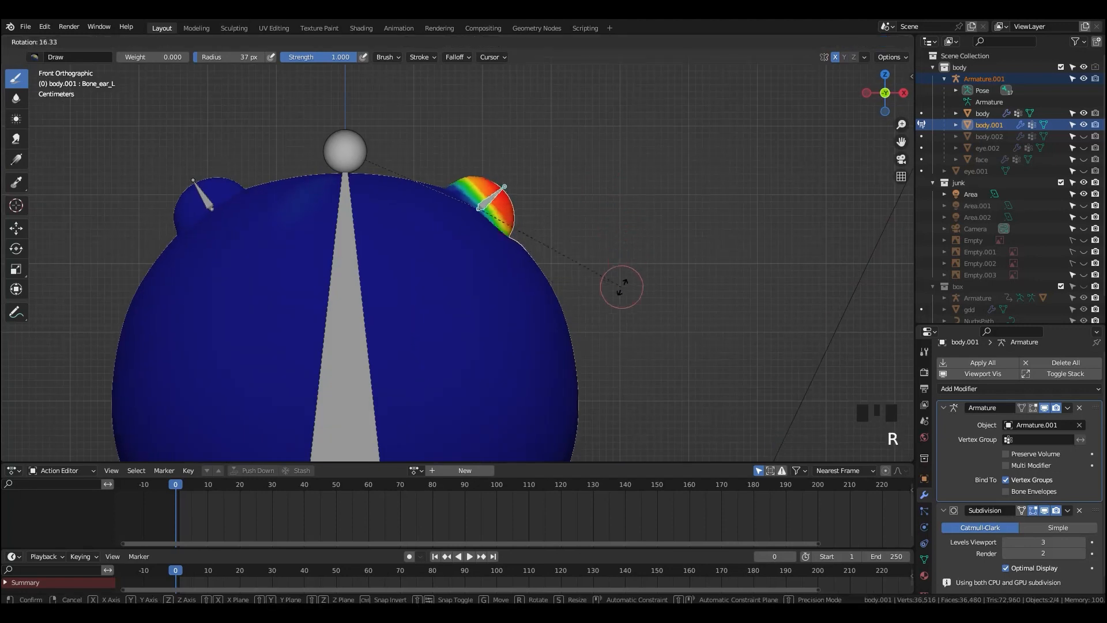
right_click(595, 242)
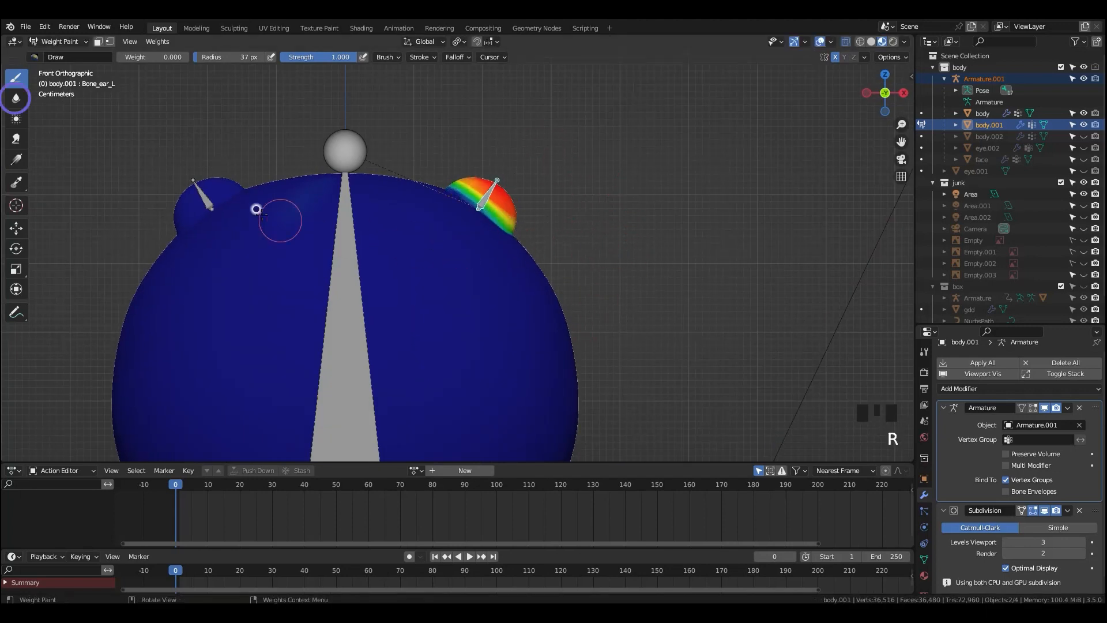
- Smooth the weights across the left ear using the Blur brush with a 50 px radius
click(19, 99)
mouse_move(538, 191)
ctrl+middle_down()
mouse_move(501, 235)
mouse_move(494, 222)
ctrl+middle_up()
key(f)
drag(473, 218, 495, 234)
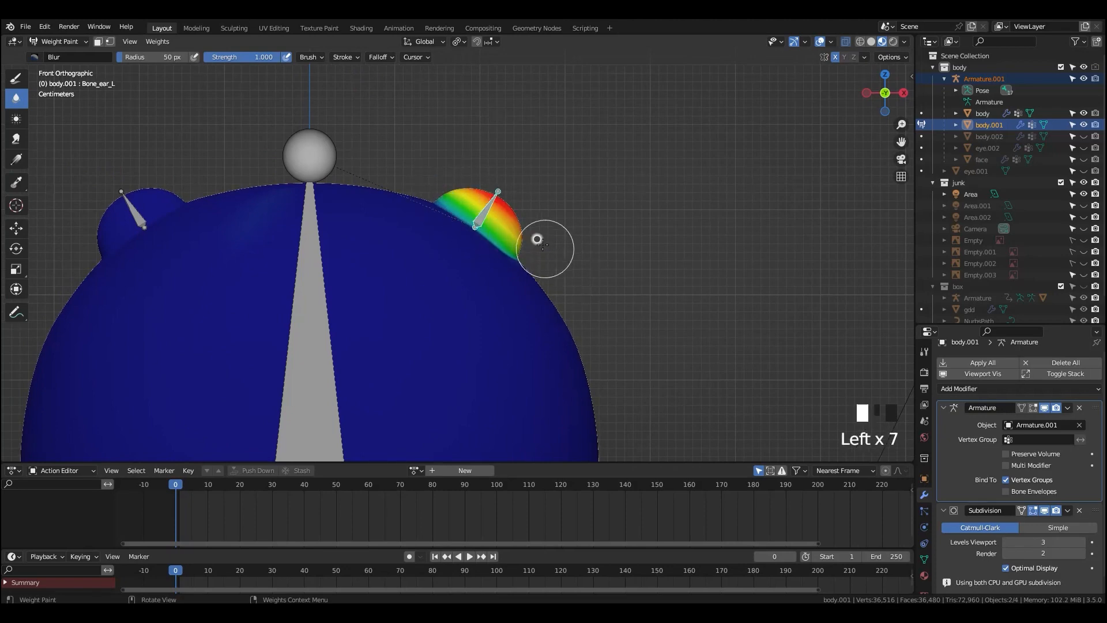
- Rotate the left ear bone from several viewing angles to check the blurred weights
key(r)
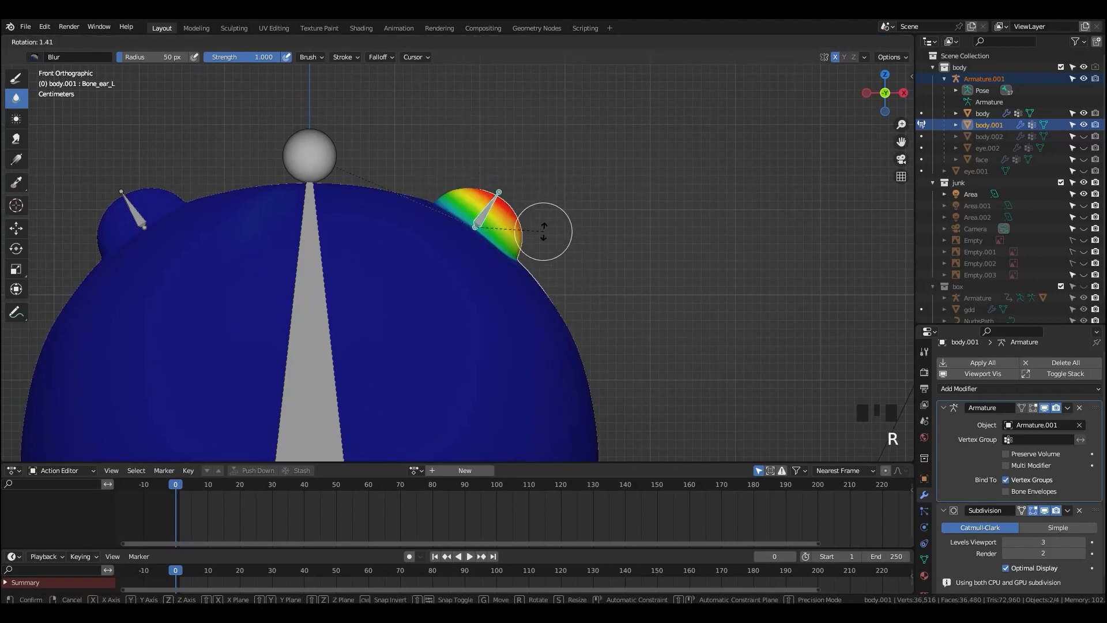
middle_drag(546, 262, 601, 230)
key(r)
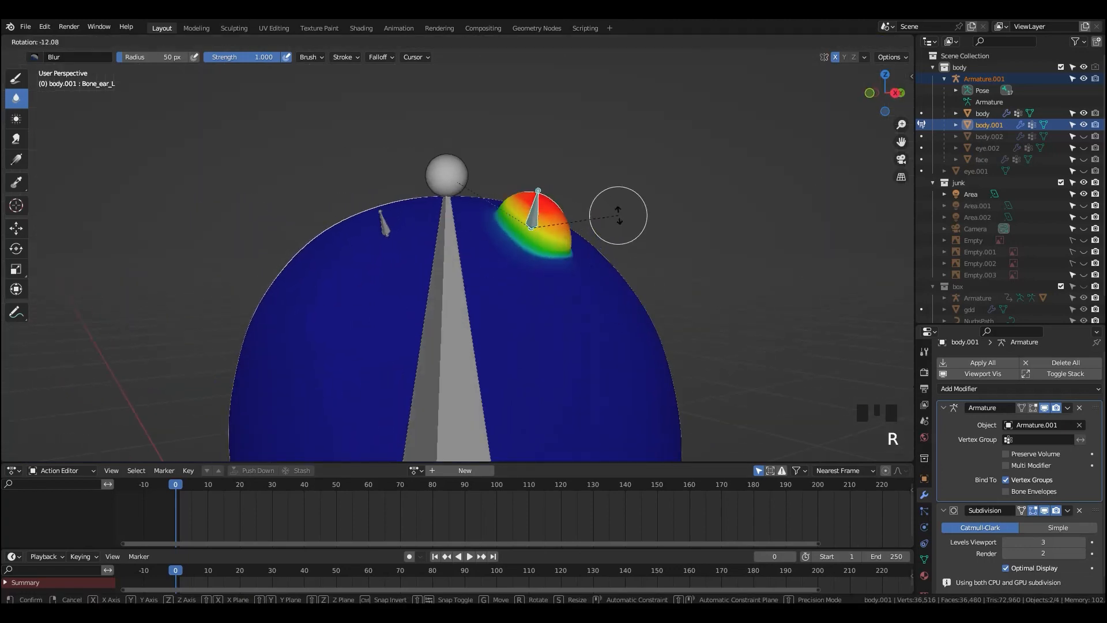
middle_drag(570, 213, 539, 256)
key(r)
click(542, 239)
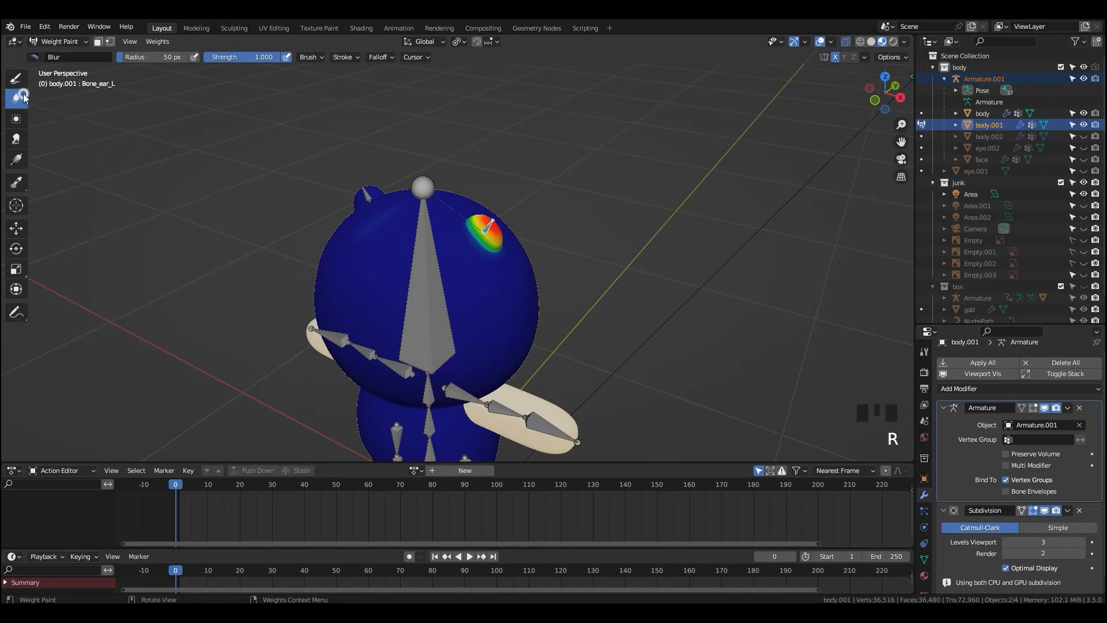
- Erase stray weight from the opposite side of the head with the Draw brush, and test-rotate the left ear bone from behind
click(16, 78)
mouse_move(369, 214)
mouse_down()
mouse_move(342, 255)
mouse_move(362, 247)
mouse_move(337, 321)
mouse_up()
mouse_move(508, 331)
middle_down()
mouse_move(370, 271)
mouse_move(321, 284)
mouse_move(397, 294)
mouse_move(432, 254)
middle_up()
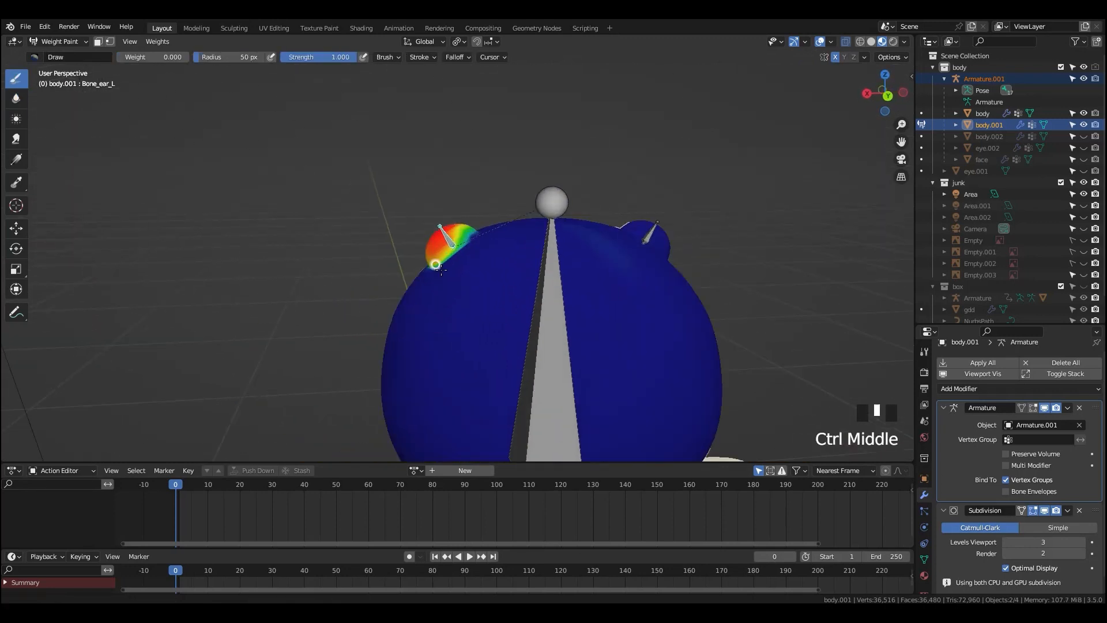
key(r)
right_click(220, 242)
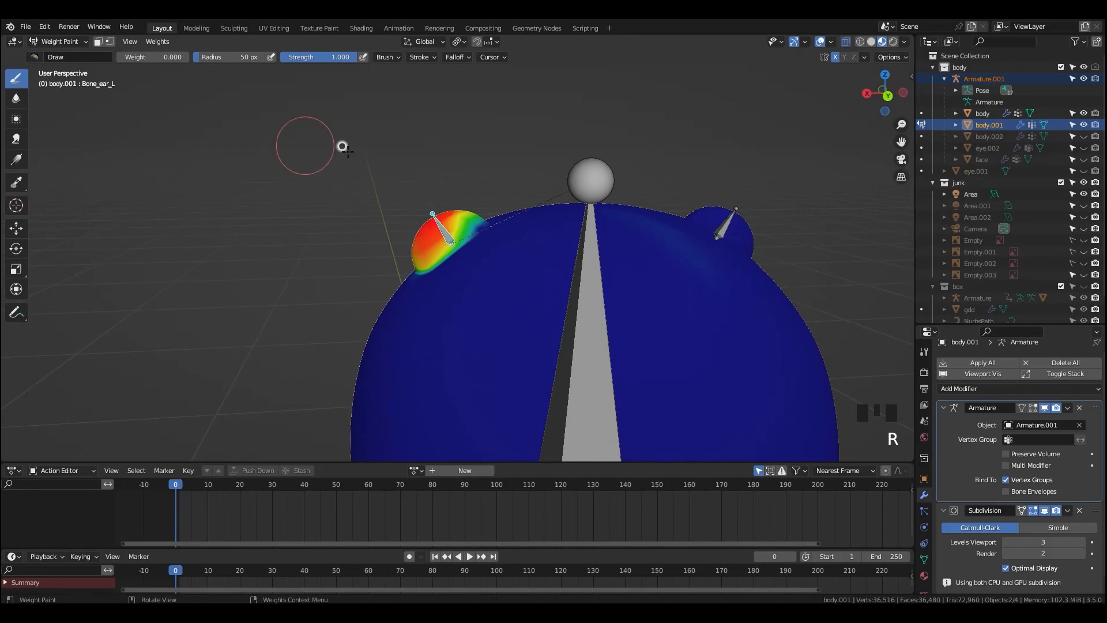
- Set the Draw brush to weight 1 and radius 44 px, and strengthen the left ear's weight from the back
key(n)
click(858, 253)
text(1)
key(Return)
ctrl+middle_drag(503, 298, 484, 256)
mouse_move(435, 170)
middle_down()
mouse_move(430, 180)
mouse_move(490, 132)
middle_up()
key(f)
click(437, 191)
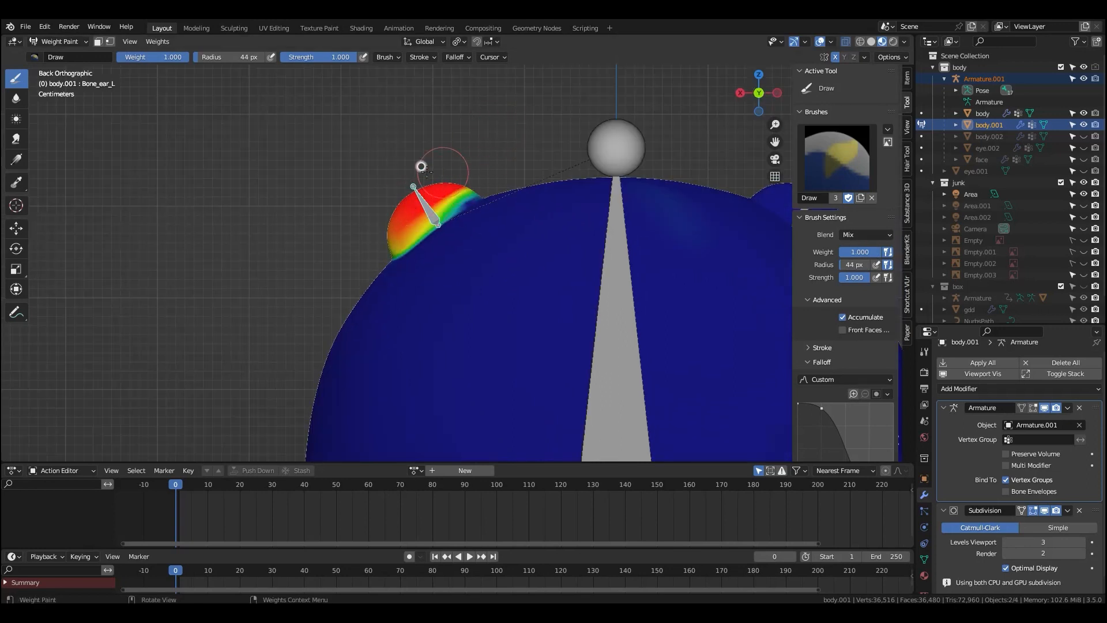
- Blur the weight transition along the left ear's inner edge with a 44 px brush, and test-rotate the ear bone
click(16, 98)
mouse_move(477, 195)
mouse_down()
mouse_move(383, 240)
mouse_move(489, 191)
mouse_up()
key(grave)
click(496, 209)
key(r)
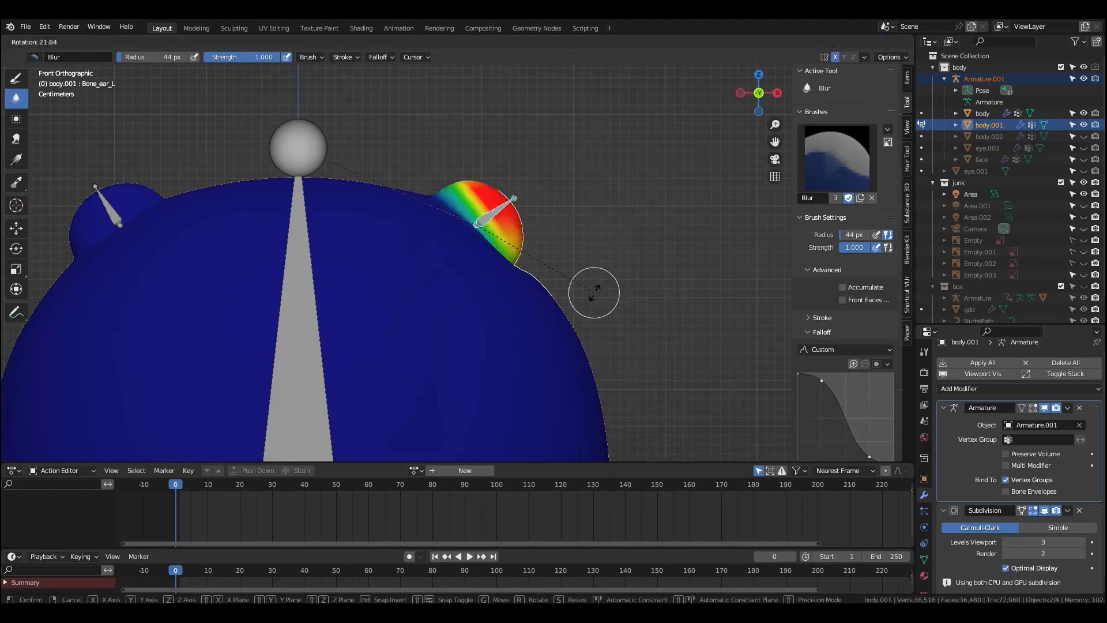
click(566, 167)
- Set the Draw brush weight to 0 and erase spill around the left ear's base, using 27 px in front and 45 px behind
middle_drag(566, 167, 271, 250)
click(16, 79)
click(843, 250)
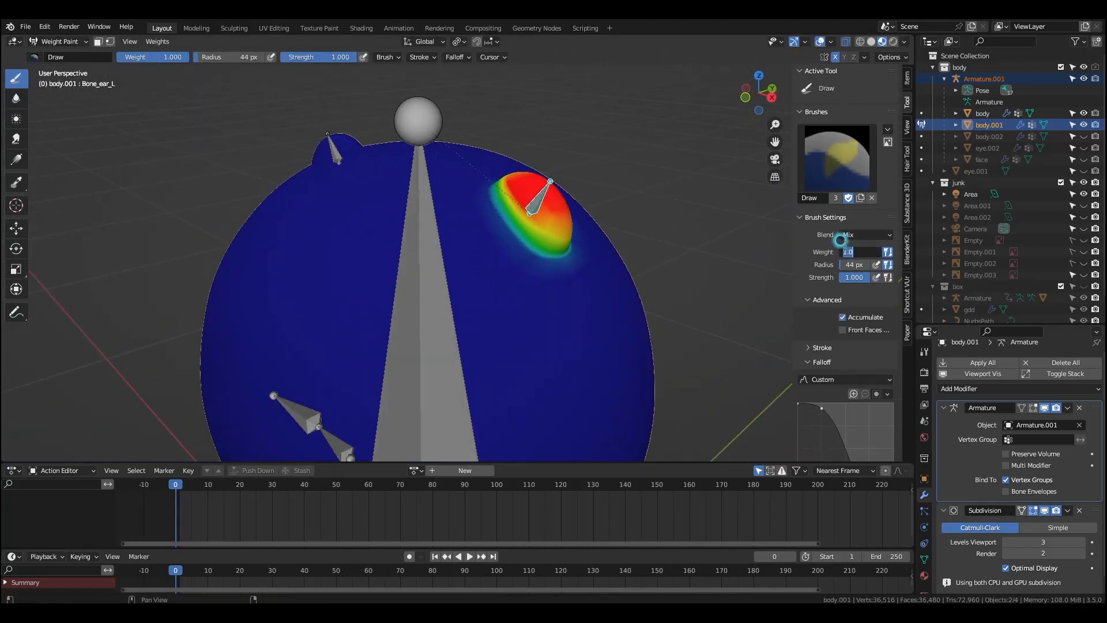
text(0)
key(Return)
scroll(516, 246, up, 1)
key(f)
click(515, 257)
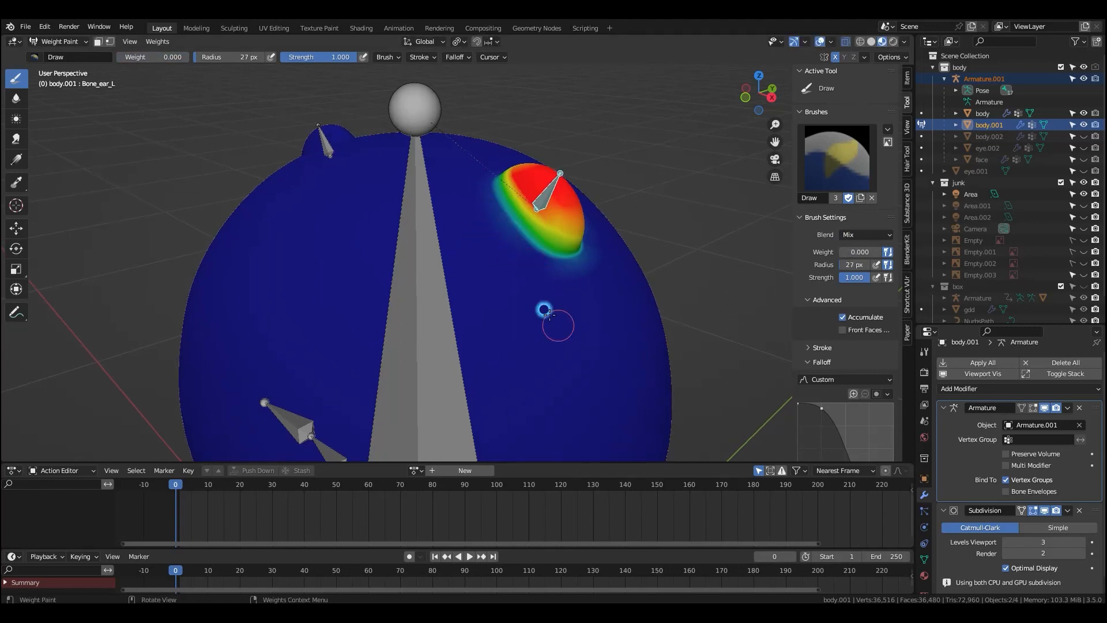
mouse_move(520, 296)
middle_down()
mouse_move(408, 296)
mouse_move(423, 313)
middle_up()
key(f)
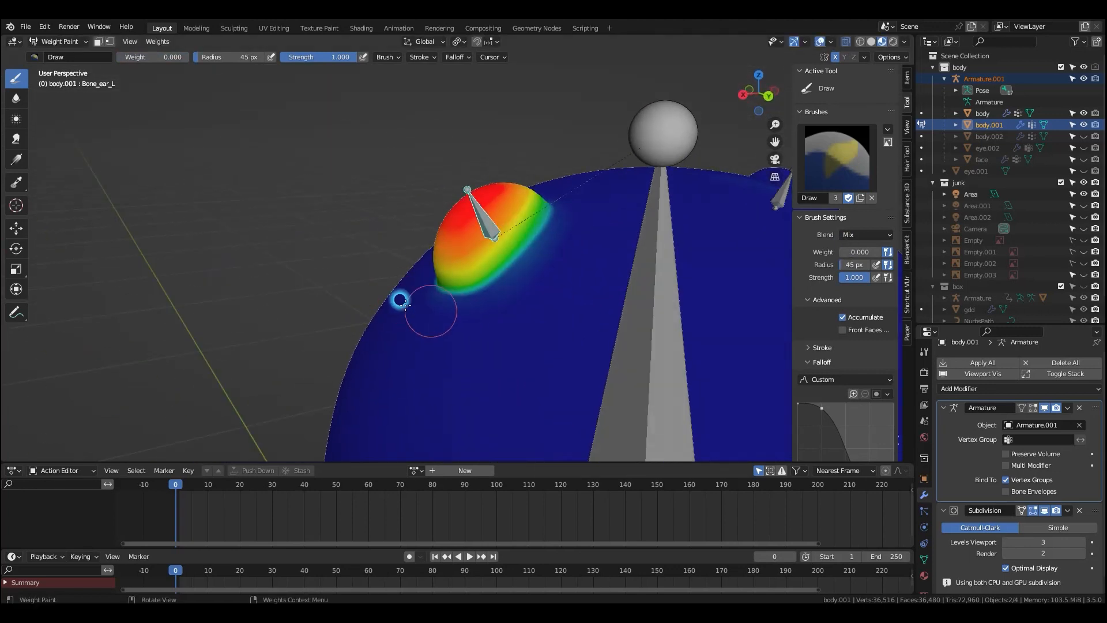
- Check the cleaned-up left ear weights by rotating Bone_ear_L in front view, and cancel the rotation
key(KP_1)
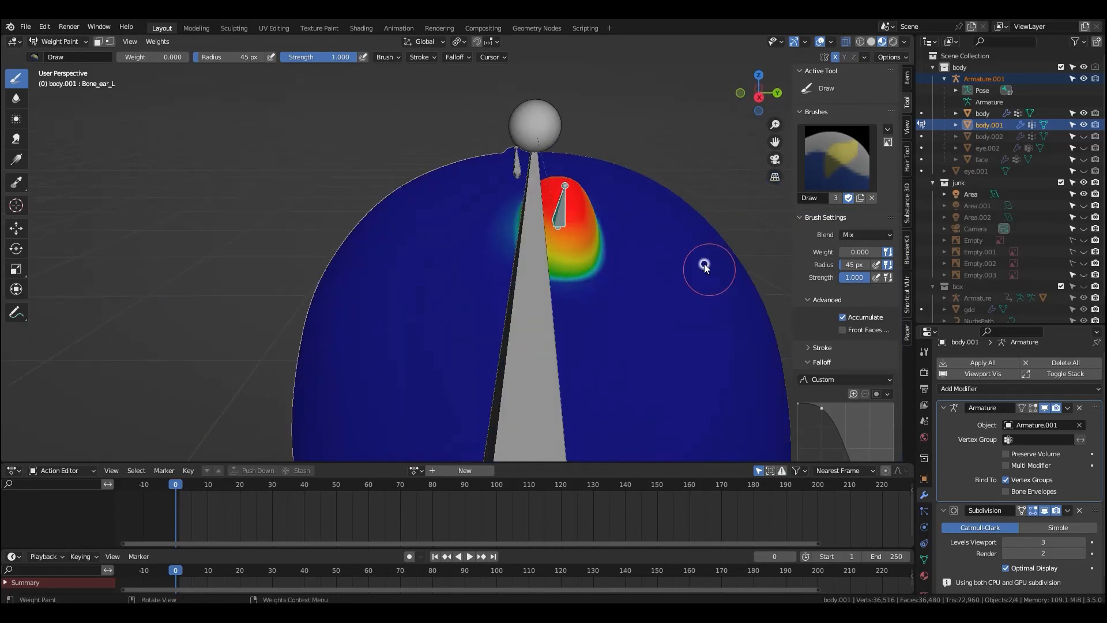
key(r)
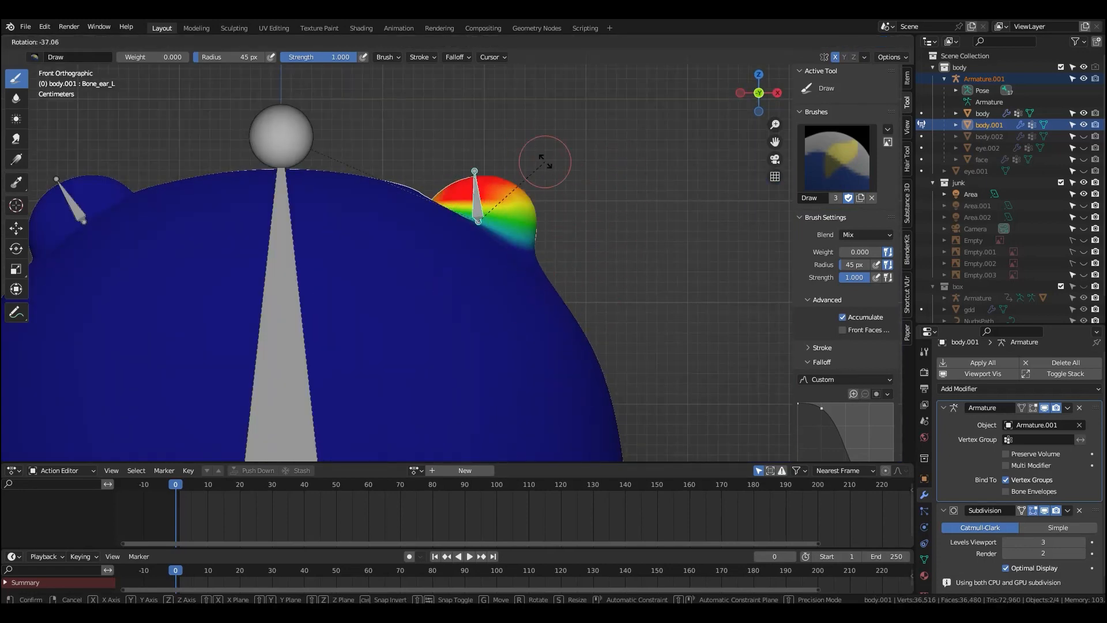
right_click(591, 162)
- Test-rotate Bone_ear_R and Bone_ear_L in front view to check how each ear deforms the head
key(KP_Decimal)
ctrl+click(285, 151)
key(r)
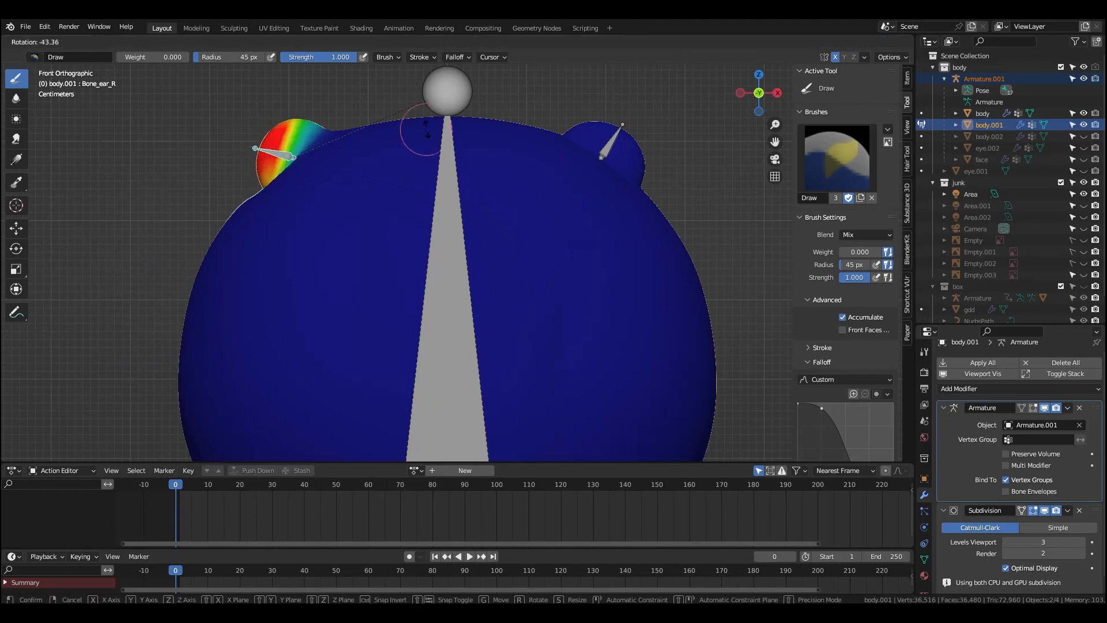
right_click(659, 202)
ctrl+click(606, 143)
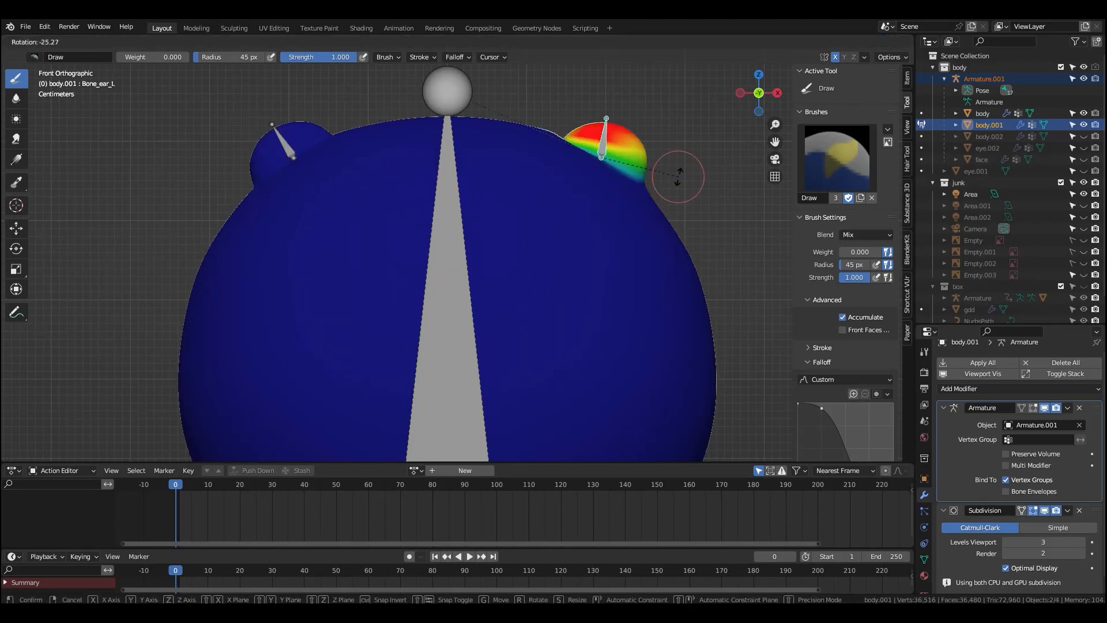
- Set the Draw brush radius to 34 px and clean up the weights around the left ear's base at weight 0
mouse_move(667, 222)
middle_down()
mouse_move(519, 257)
mouse_move(593, 247)
mouse_move(415, 242)
middle_up()
key(f)
click(606, 249)
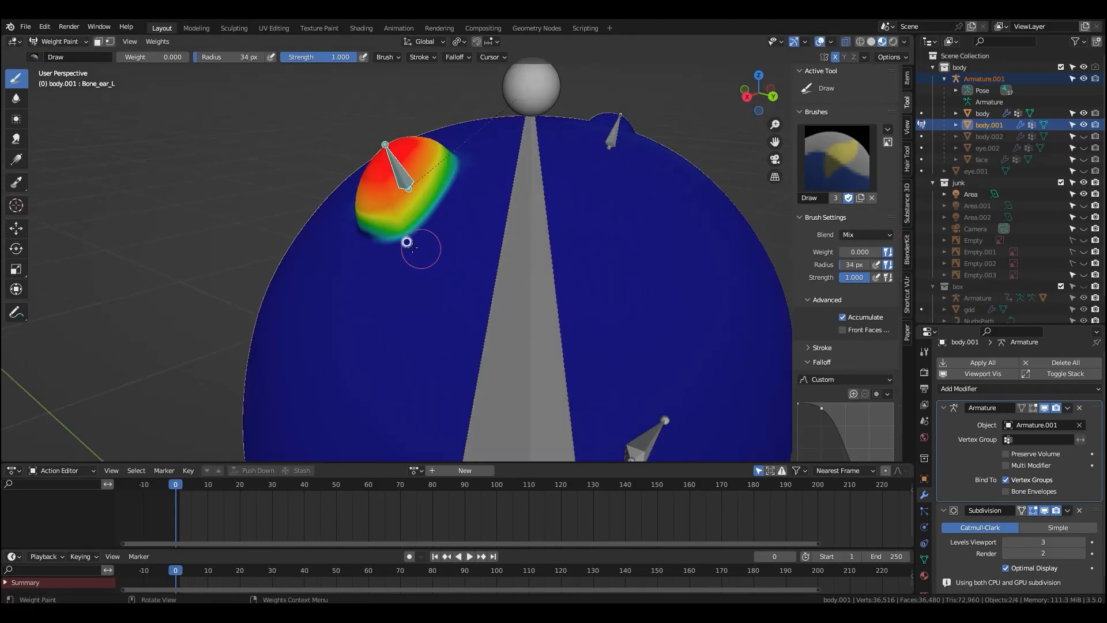
mouse_move(433, 280)
middle_down()
mouse_move(587, 218)
mouse_move(560, 90)
middle_up()
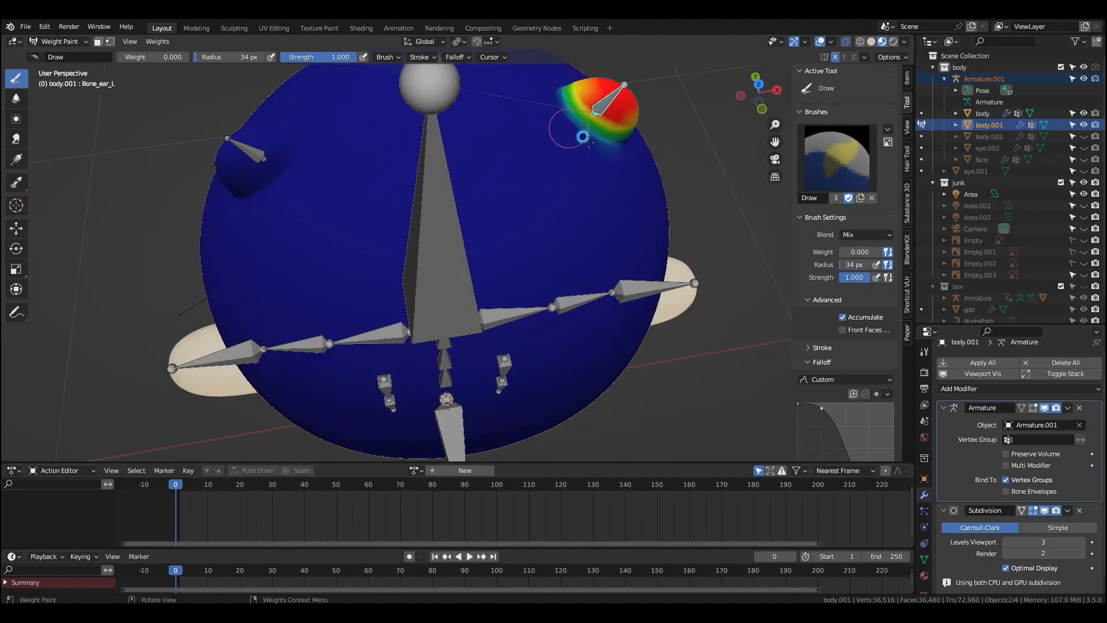
key(KP_1)
- Blur the left ear's weights with a 34 px brush from the front and back, testing the result by rotating Bone_ear_L
click(16, 98)
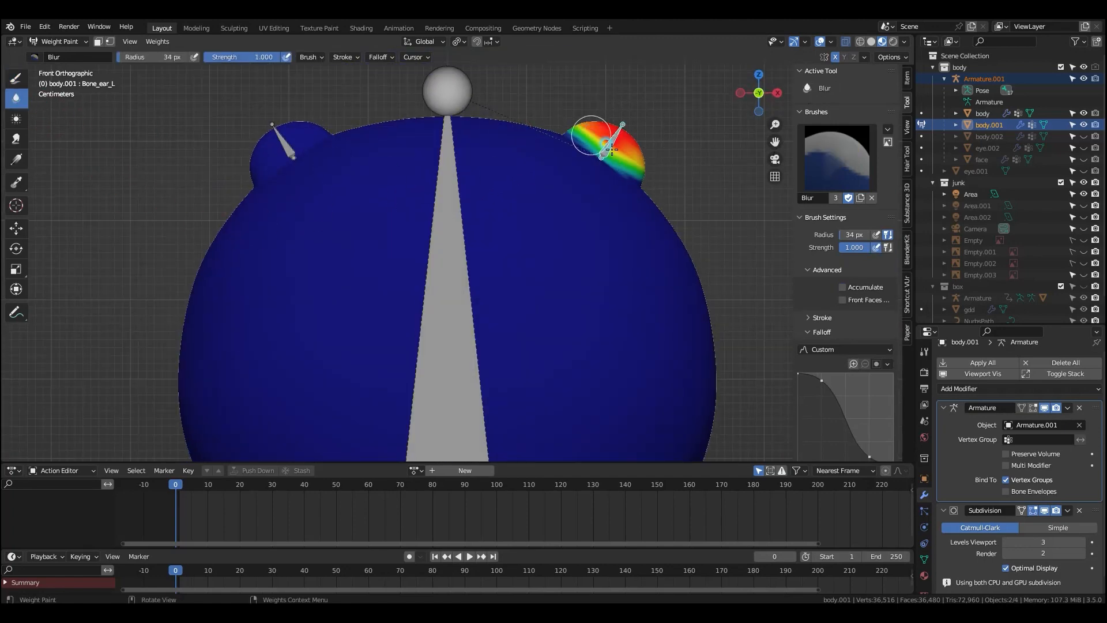
key(r)
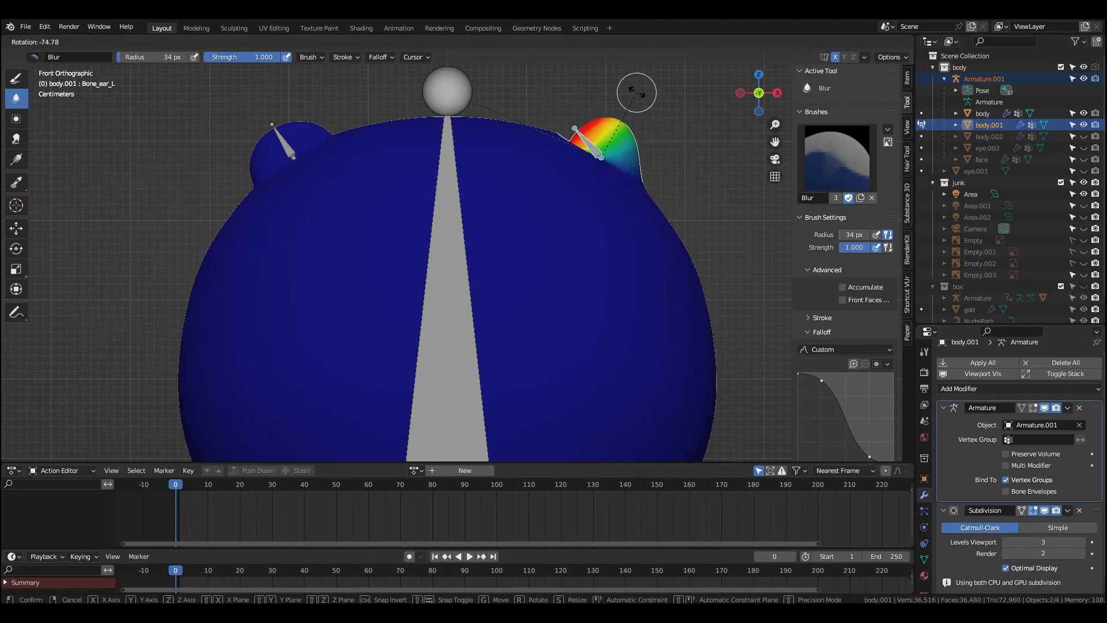
click(638, 93)
mouse_move(672, 210)
middle_down()
mouse_move(458, 228)
mouse_move(344, 181)
middle_up()
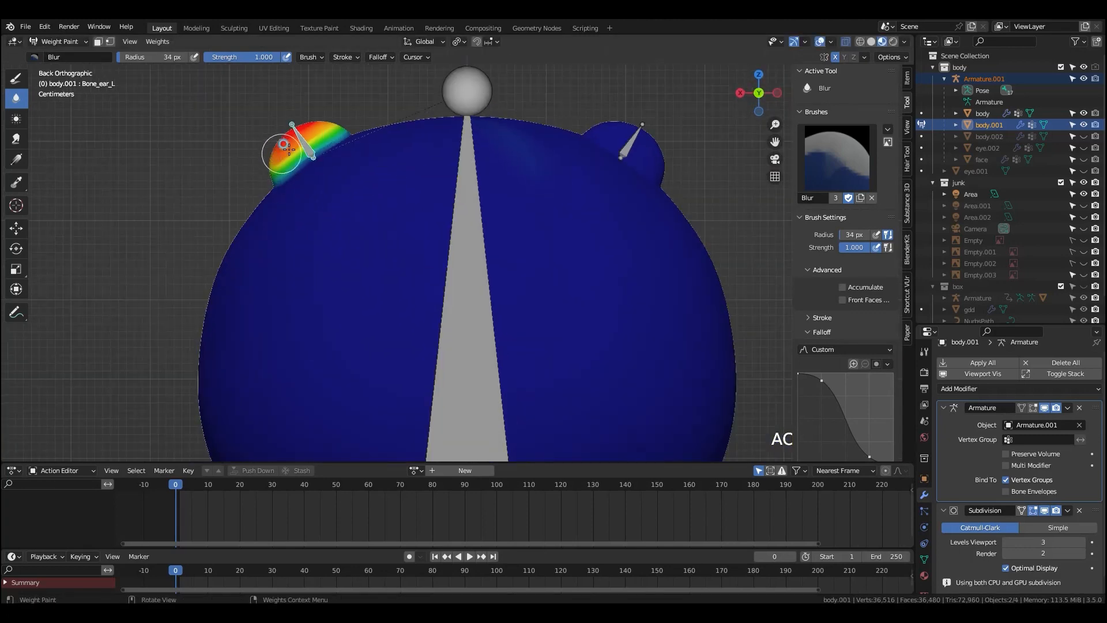
key(KP_1)
key(r)
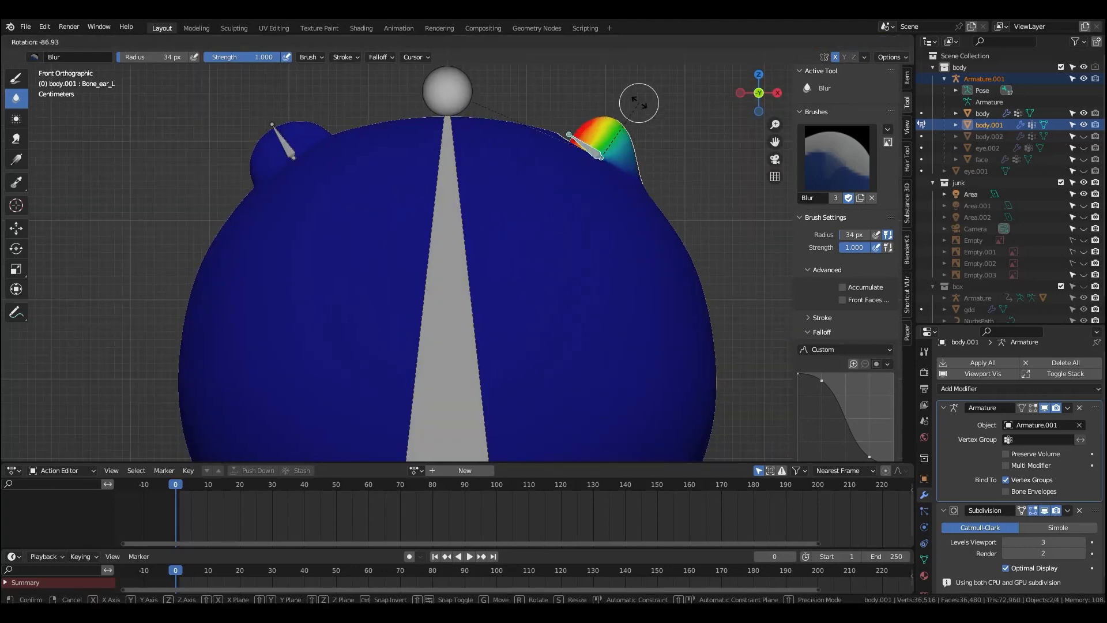
click(640, 100)
- Check the head and left shoulder deformation by rotating Bone_head and Bone_shoulder_L in front view, cancelling each rotation
scroll(554, 257, down, 4)
ctrl+click(490, 301)
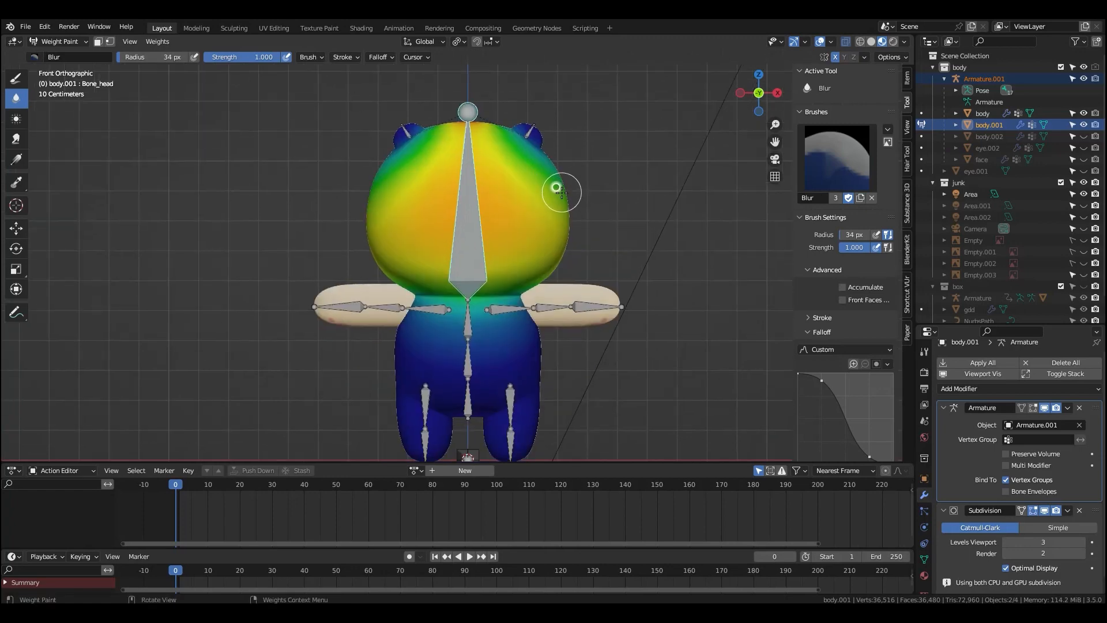
key(r)
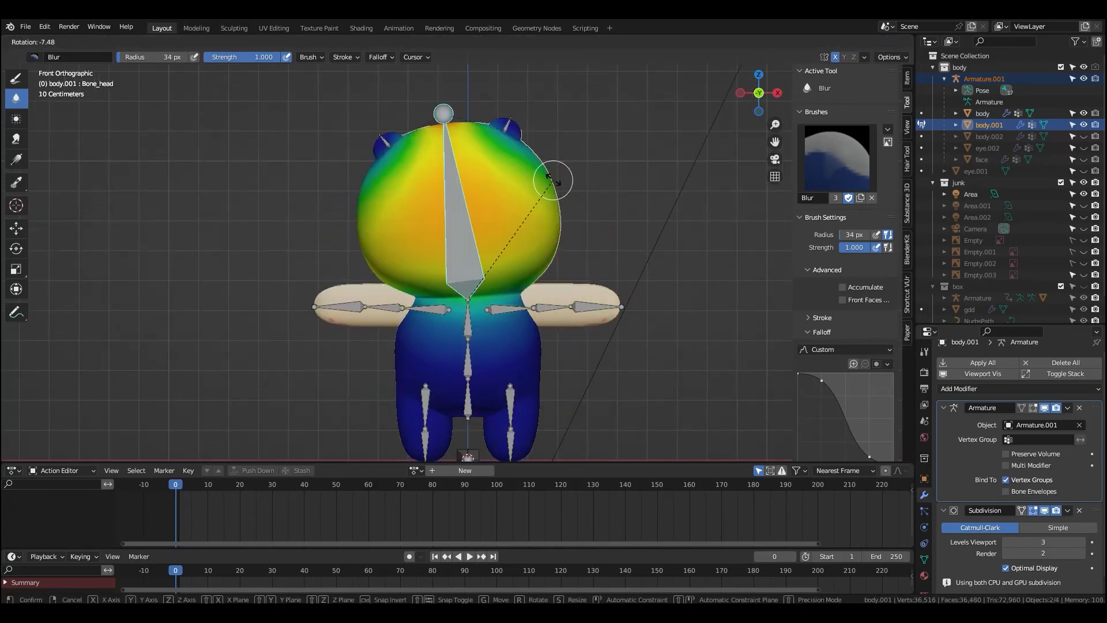
right_click(541, 301)
scroll(529, 254, up, 1)
shift+middle_drag(538, 187, 558, 112)
ctrl+click(558, 247)
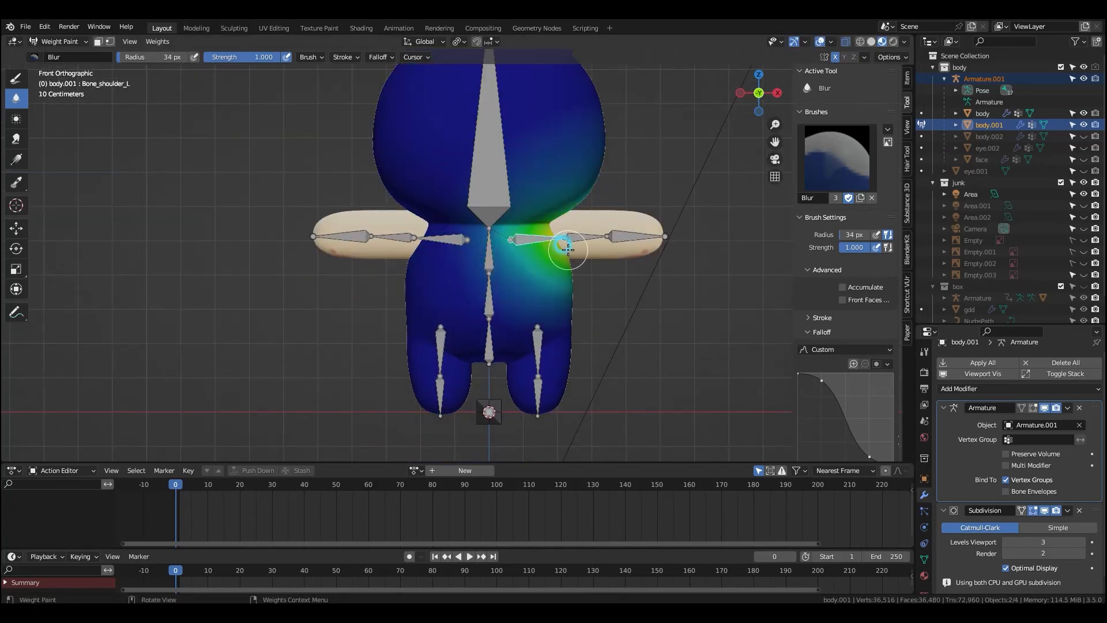
key(r)
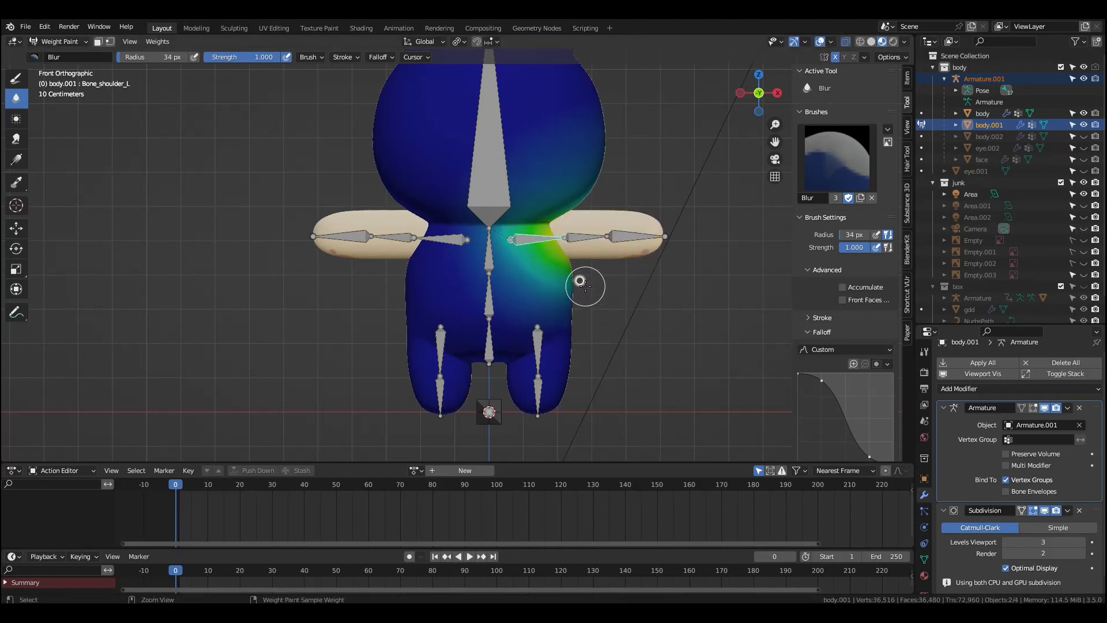
scroll(583, 277, up, 2)
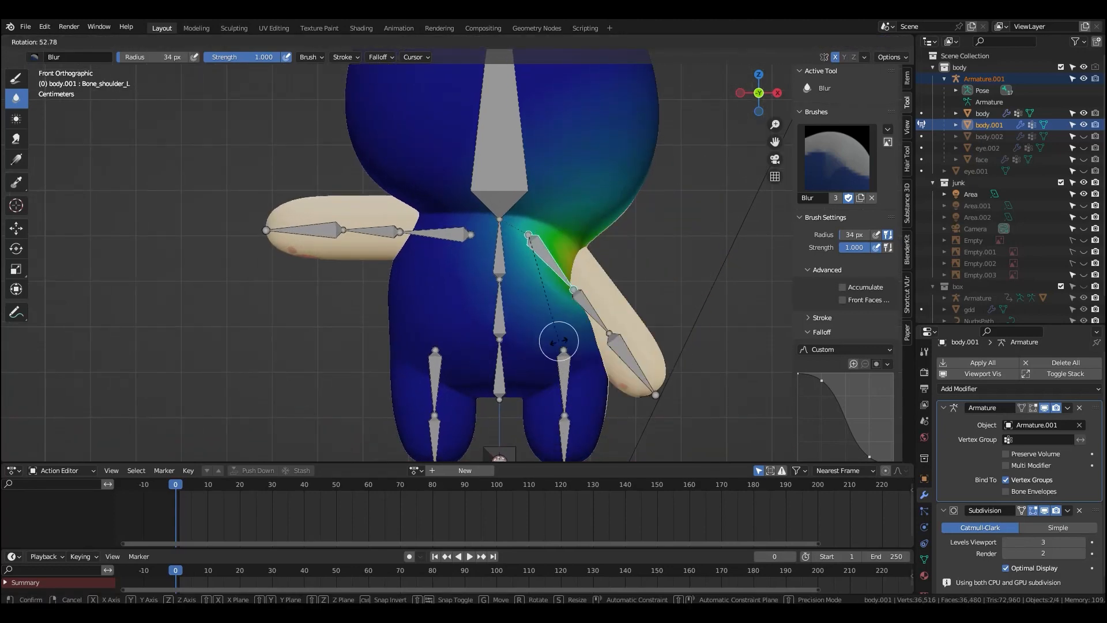
right_click(534, 353)
- Test-rotate the neck, waist, hip and upper left leg bones to check the torso and leg deformation, cancelling each rotation
ctrl+click(497, 254)
key(r)
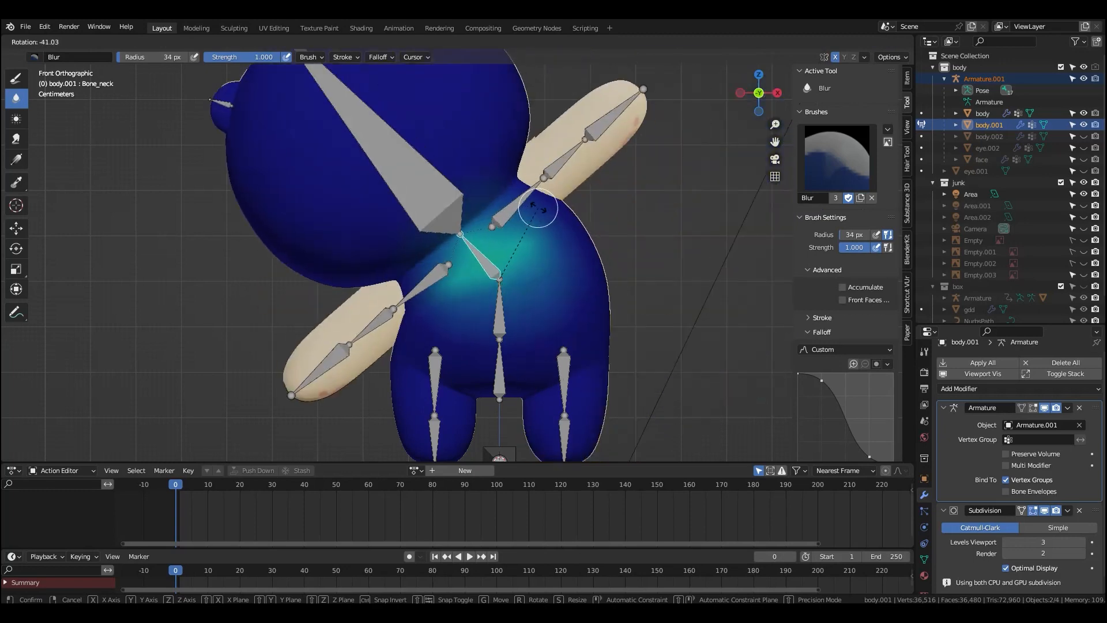
right_click(521, 226)
ctrl+click(494, 309)
key(r)
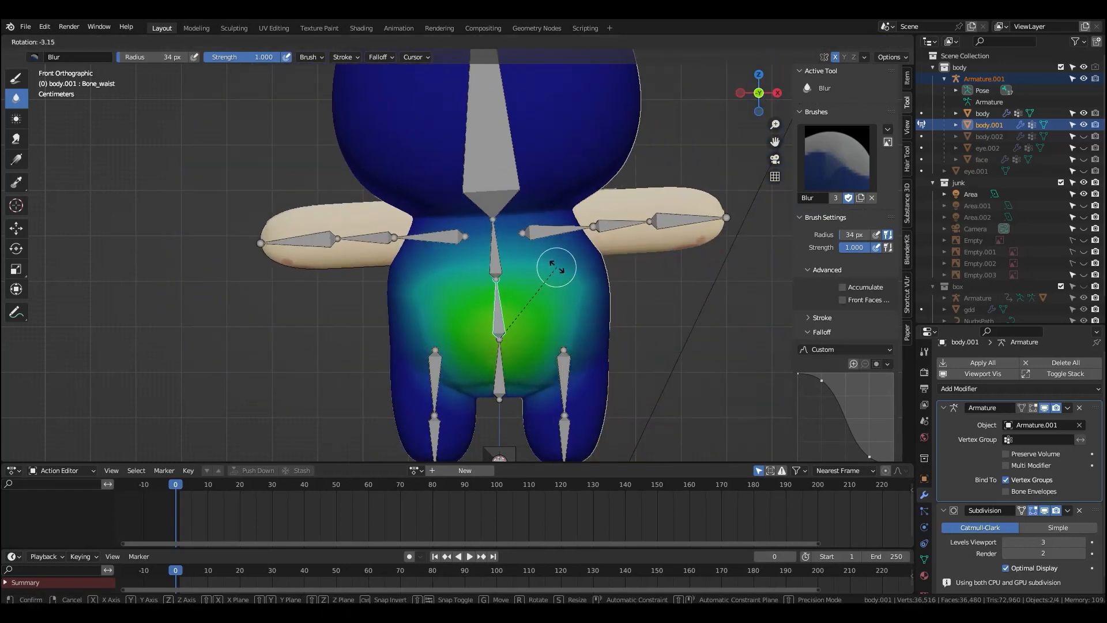
right_click(504, 237)
ctrl+click(493, 382)
key(r)
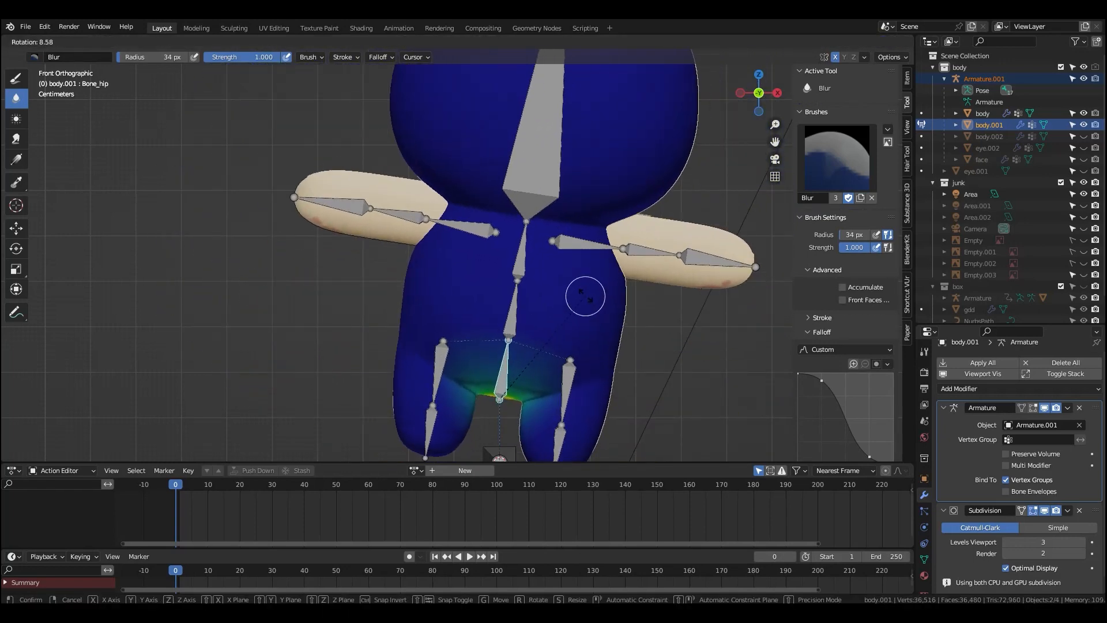
right_click(574, 308)
ctrl+click(562, 360)
key(r)
right_click(580, 267)
- Erase Bone_leg_L's spill onto the lower torso with a 77 px Draw brush at weight 0, front and back, and test-rotate the bone
key(f)
click(526, 242)
click(16, 78)
mouse_move(586, 260)
mouse_down()
mouse_move(603, 228)
mouse_move(456, 314)
mouse_up()
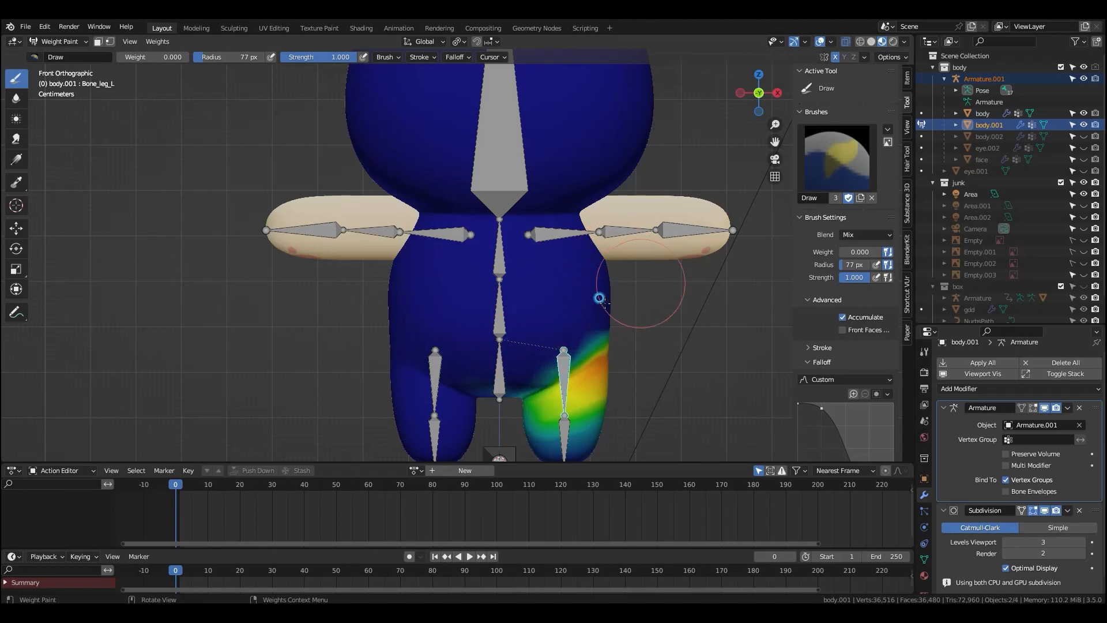
drag(532, 345, 631, 346)
key(grave)
drag(359, 339, 470, 375)
key(grave)
key(r)
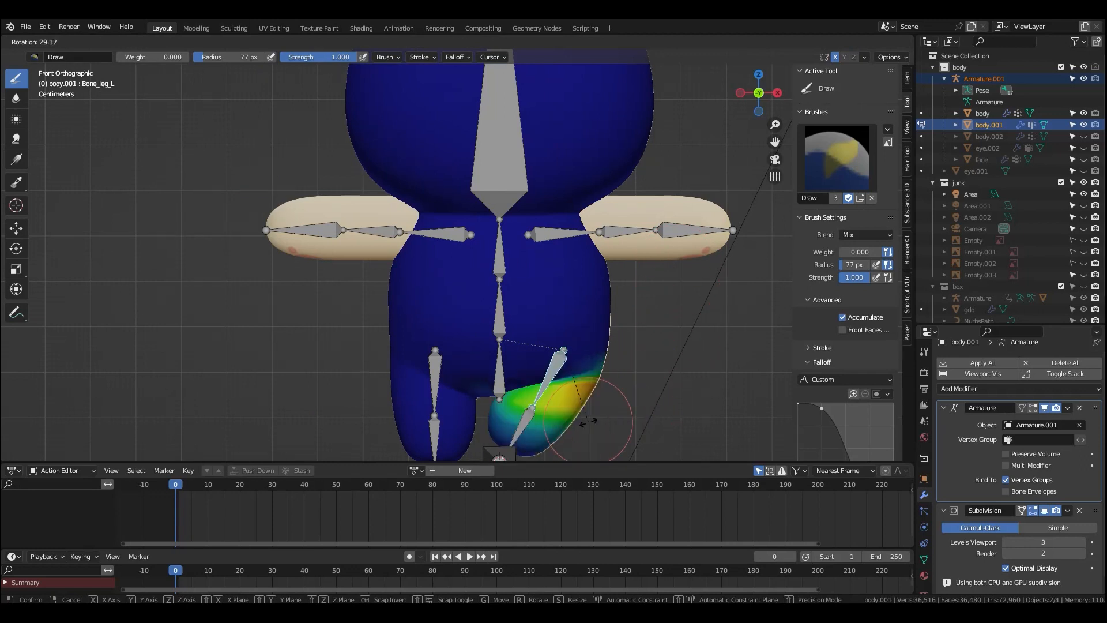
key(Escape)
- Blur the upper left leg's weight transition with a 59 px brush, and test-rotate Bone_leg_L in front and right views
click(19, 98)
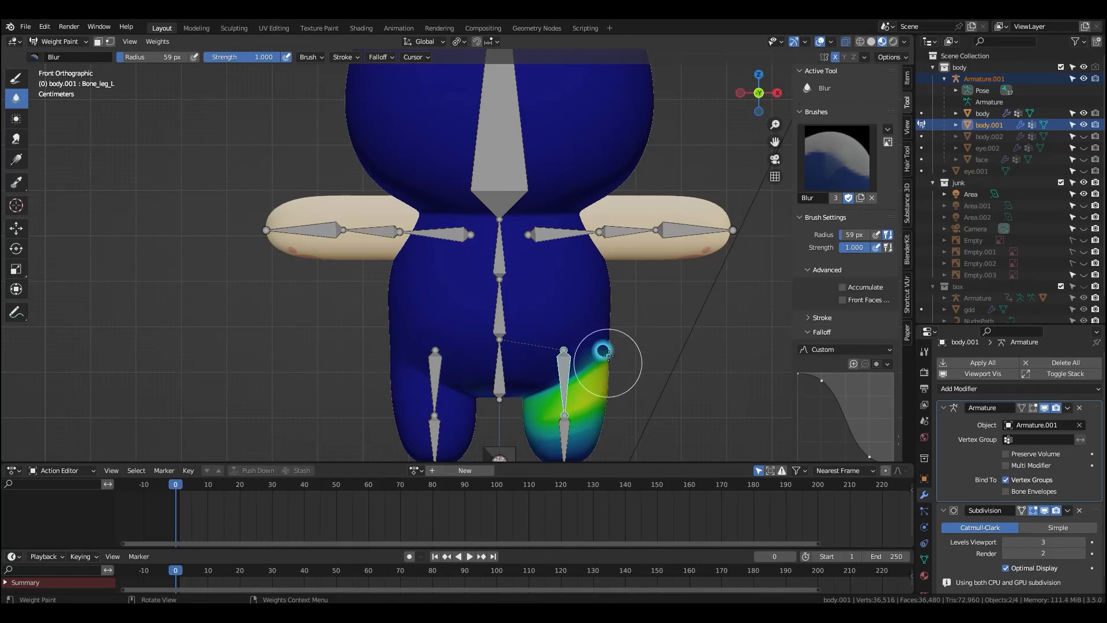
key(r)
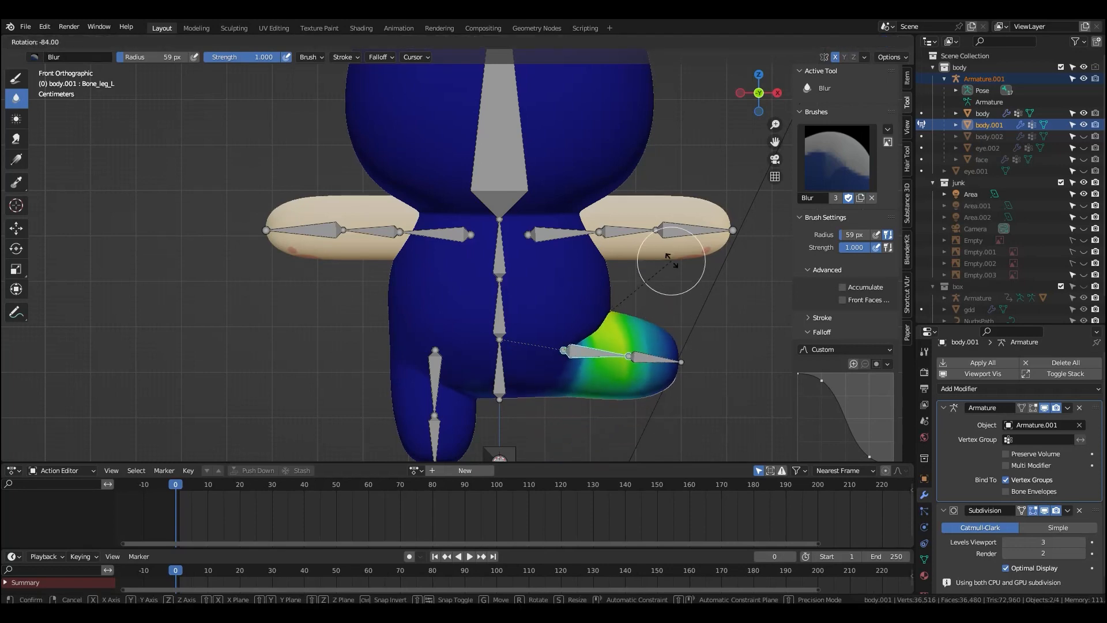
right_click(657, 346)
middle_drag(609, 402, 630, 376)
key(r)
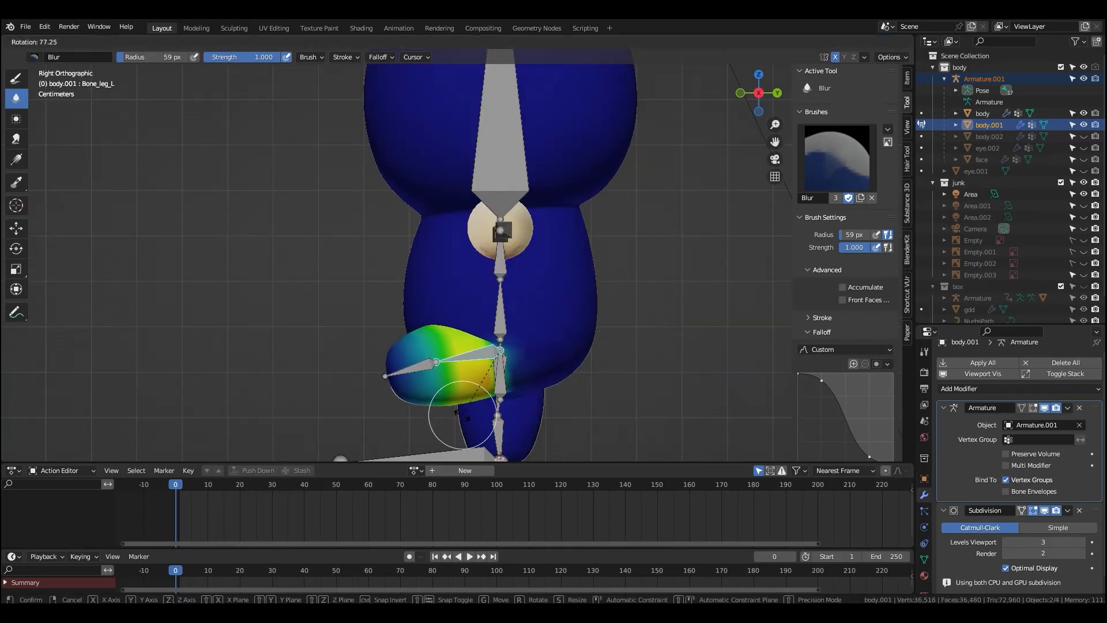
right_click(583, 398)
- Check the lower left leg's deformation by rotating Bone_leg_low_L in right and front views, cancelling each rotation
ctrl+middle_drag(577, 391, 580, 315)
shift+middle_drag(580, 314, 606, 174)
key(r)
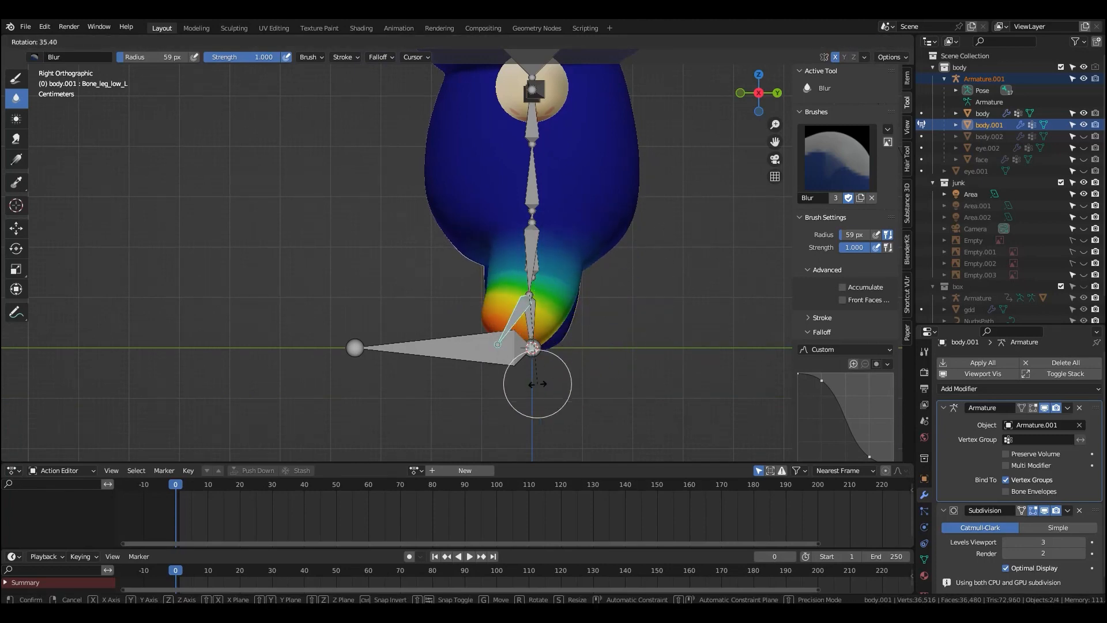
right_click(610, 403)
key(KP_1)
key(r)
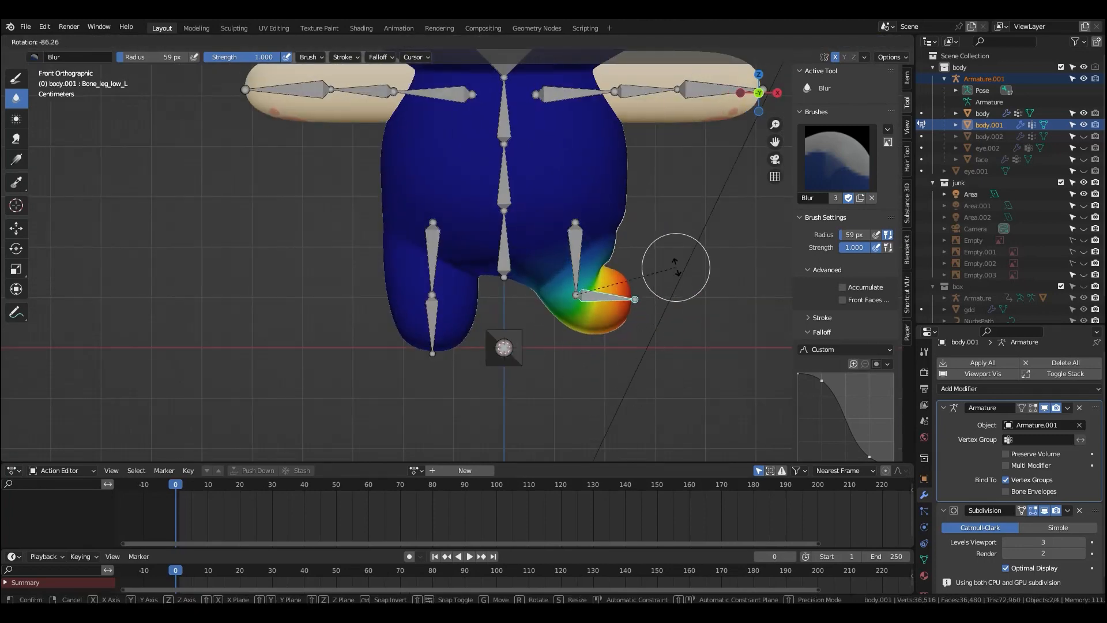
right_click(573, 380)
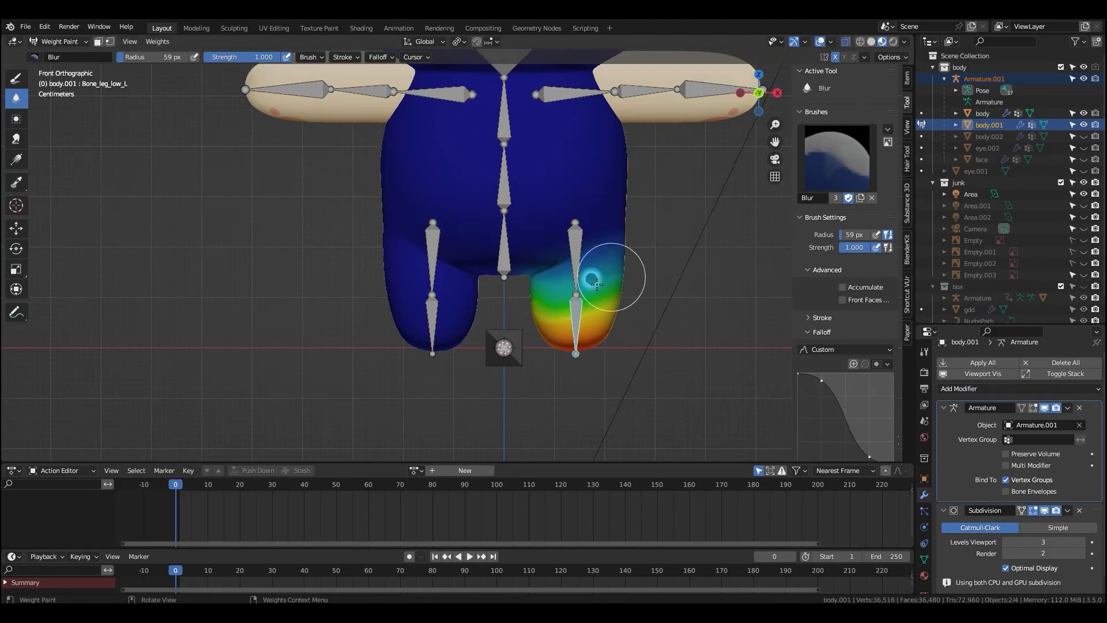
- Smooth the vertex weights of Bone_leg_low_L twice with factor 0.5 and 1 iteration, test-rotating the bone after each pass
click(166, 49)
click(191, 175)
key(r)
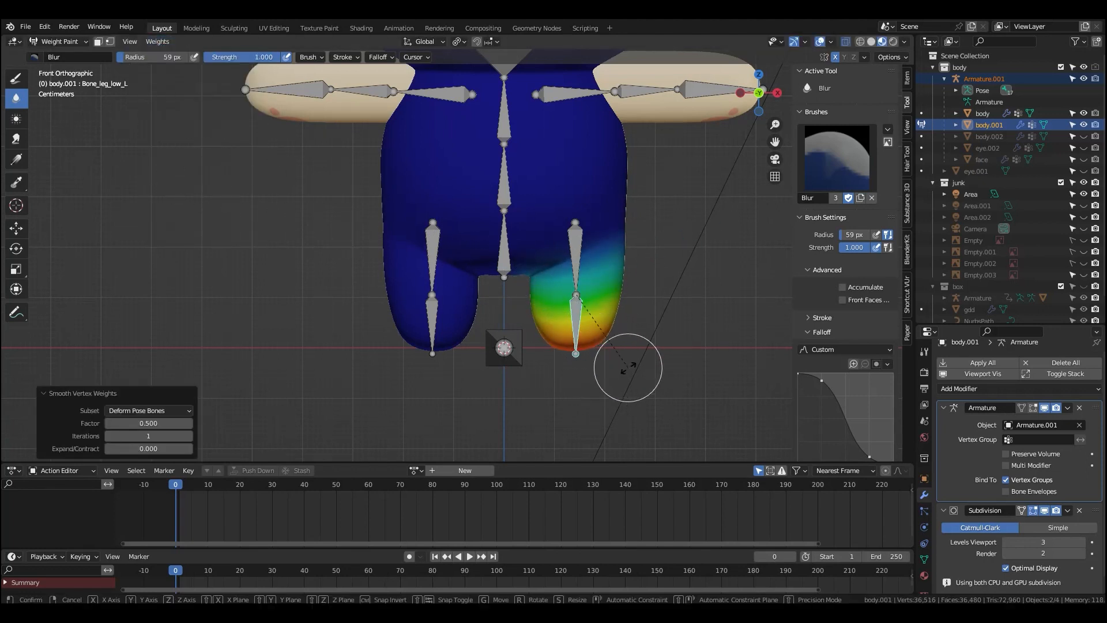
right_click(559, 364)
click(157, 42)
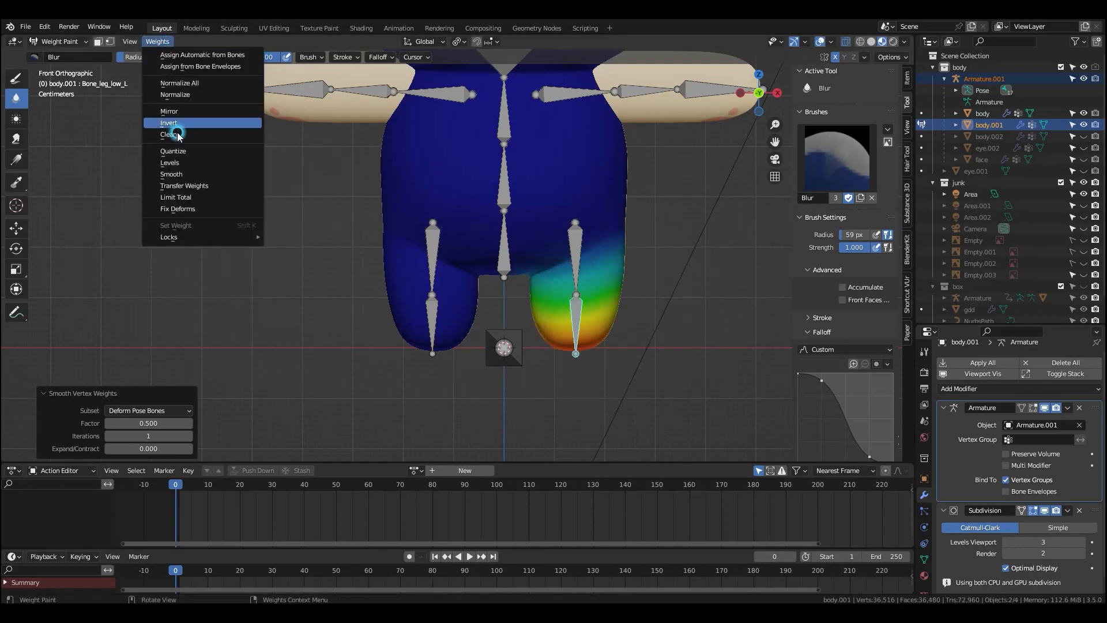
click(173, 174)
key(r)
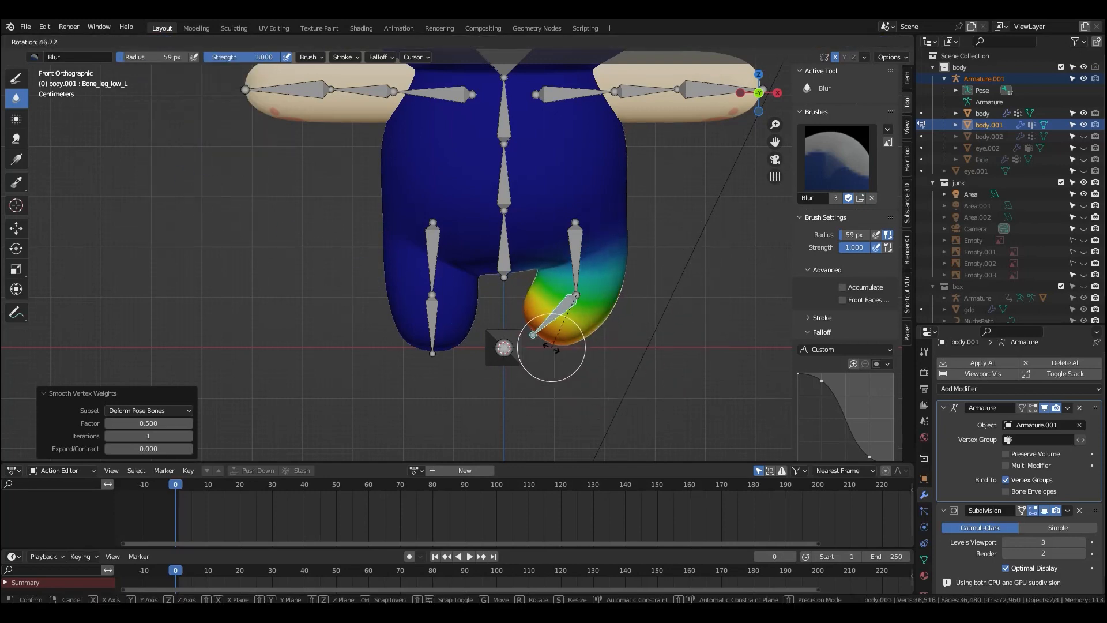
right_click(610, 368)
- Smooth the vertex weights of Bone_leg_R twice with factor 0.5 and 1 iteration, test-rotating the bone before and after
ctrl+click(433, 254)
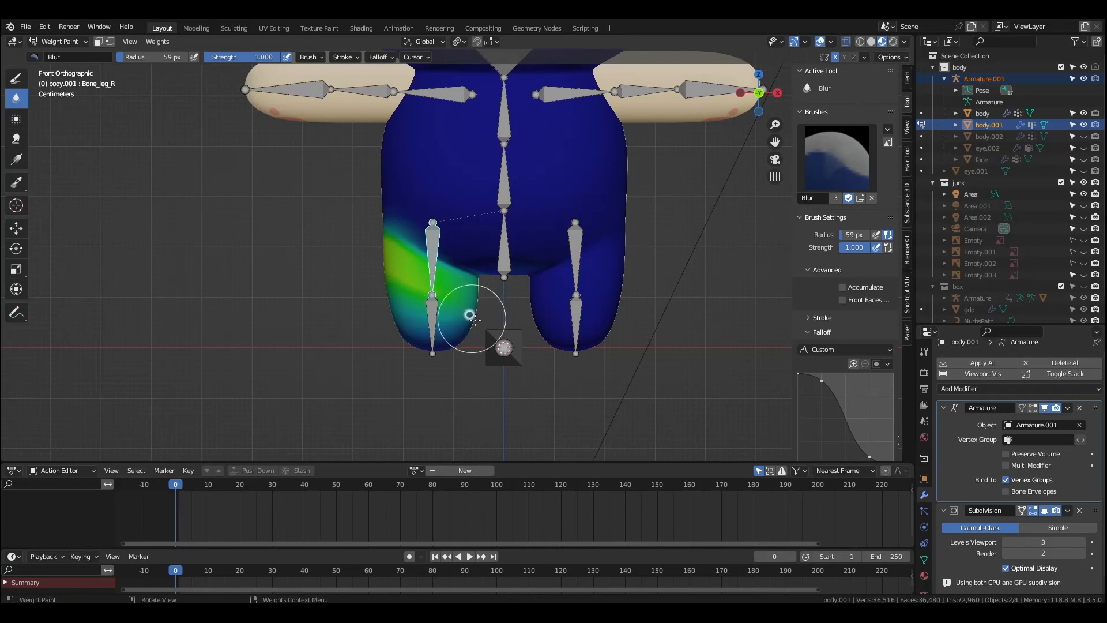
key(r)
right_click(388, 353)
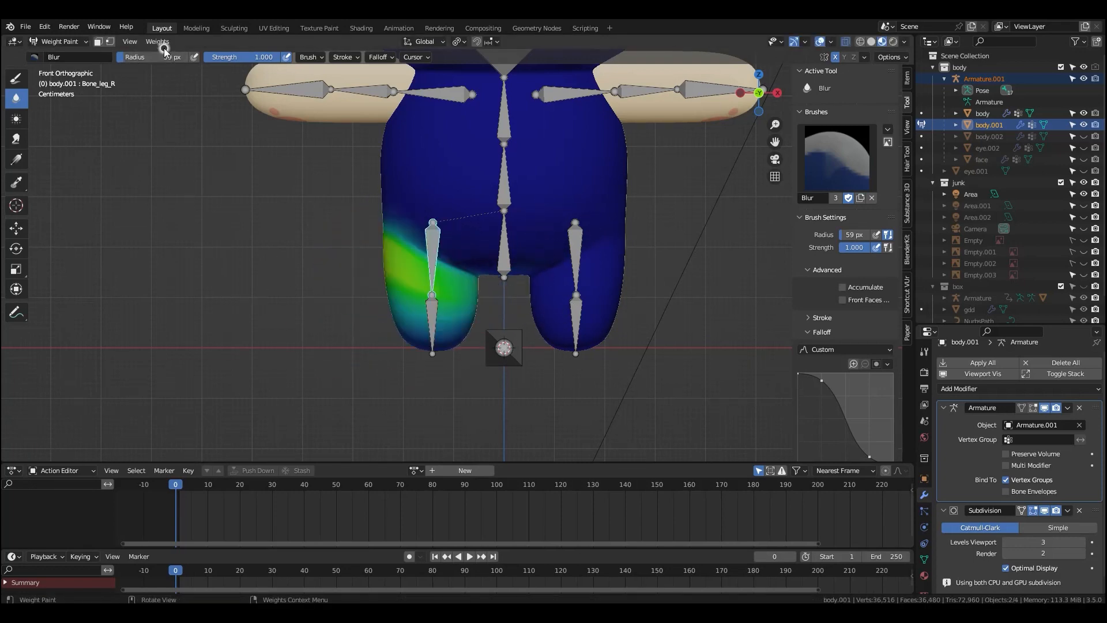
click(157, 41)
click(183, 173)
key(r)
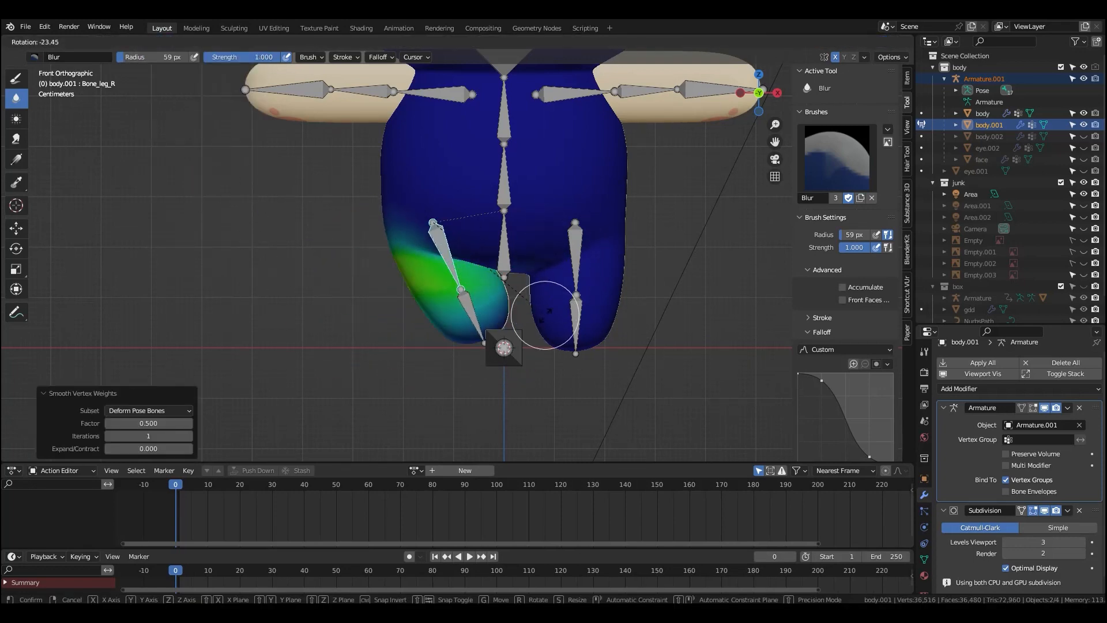
right_click(403, 341)
click(157, 41)
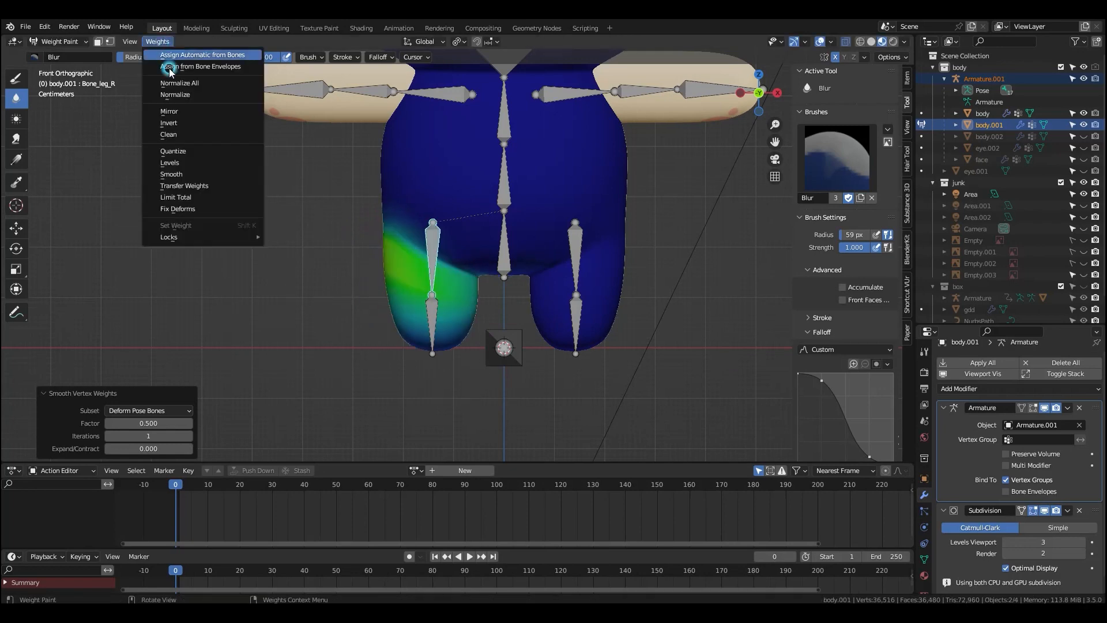
click(171, 173)
key(r)
right_click(557, 174)
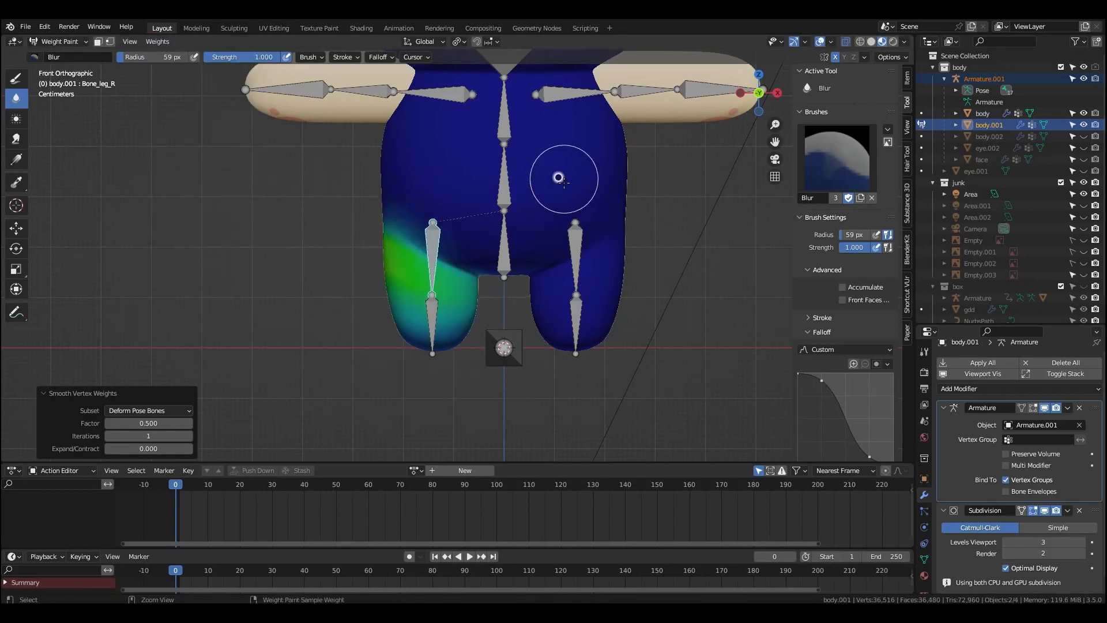
- Test-rotate Bone_neck and smooth its vertex weights once with factor 0.5 and 1 iteration
shift+middle_drag(557, 174, 505, 368)
ctrl+click(448, 291)
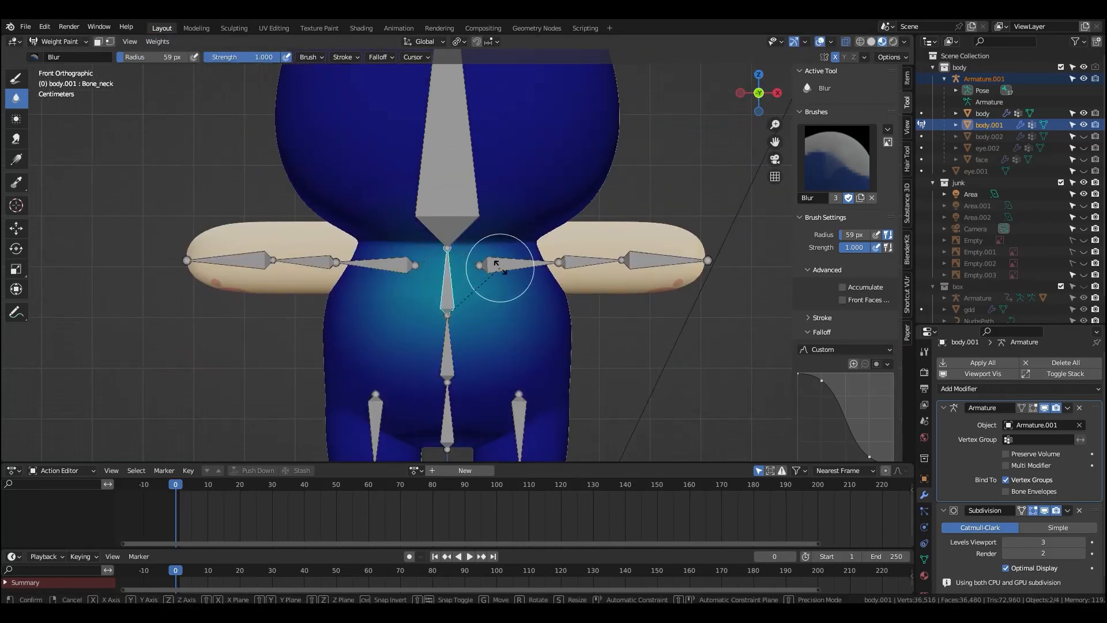
key(r)
right_click(485, 277)
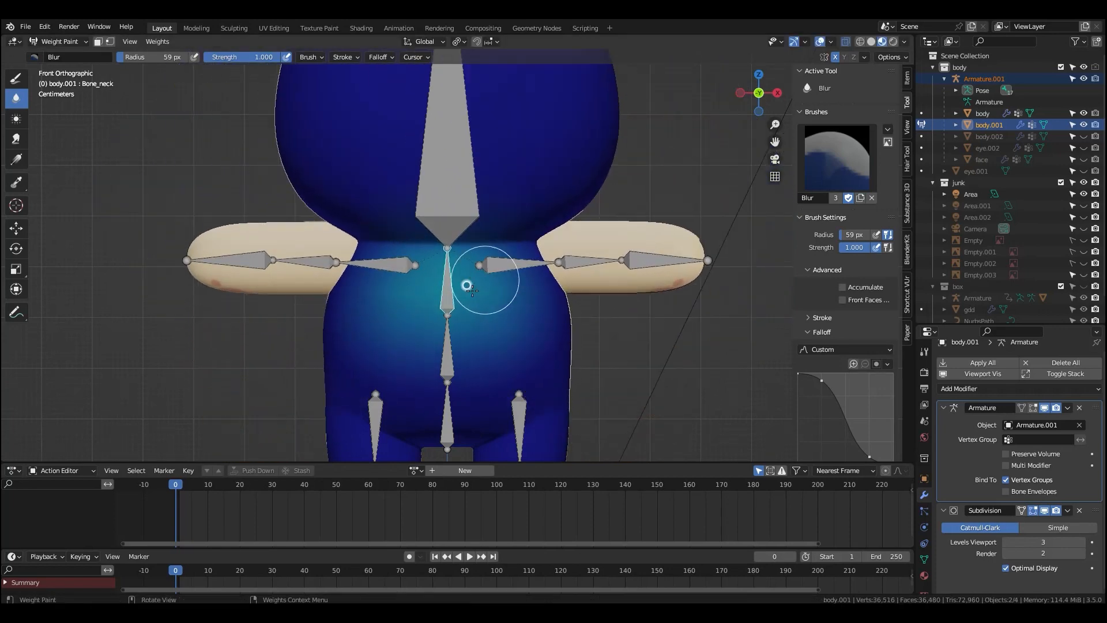
click(158, 41)
click(179, 183)
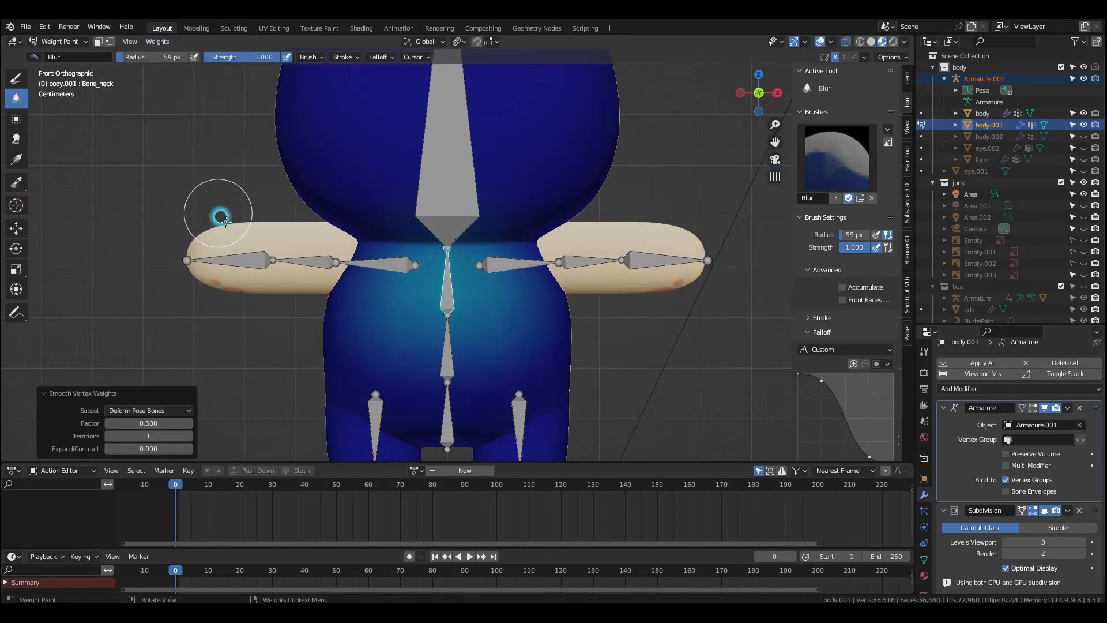
- Test-rotate Bone_neck and blur its weights across the torso with a 105 px Blur brush
key(r)
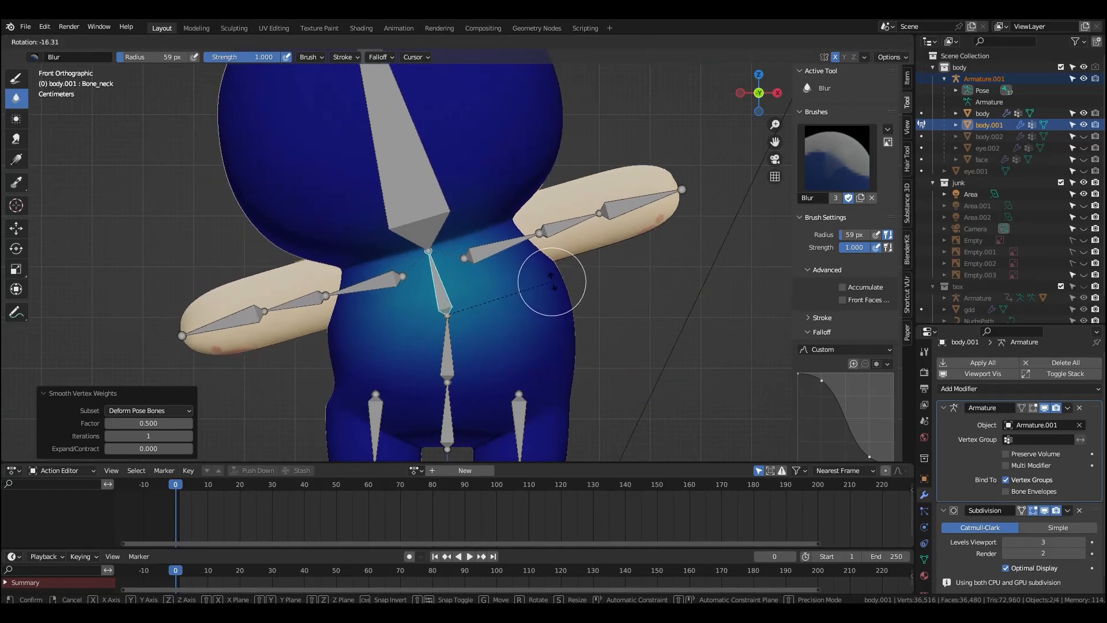
right_click(554, 320)
scroll(555, 327, down, 1)
shift+middle_drag(549, 321, 559, 217)
key(f)
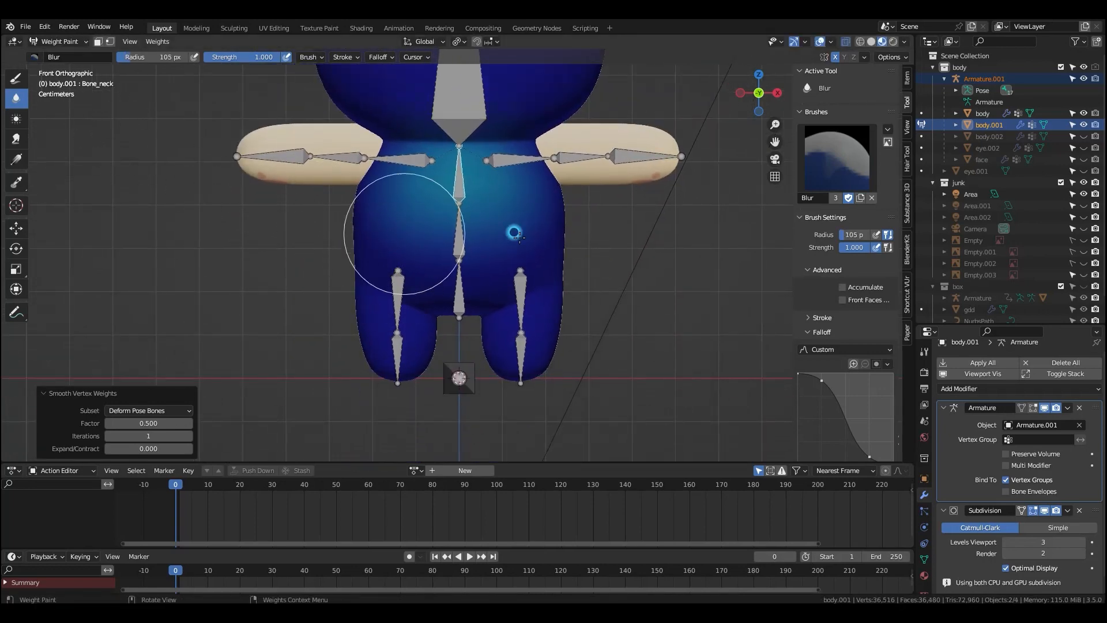
drag(552, 251, 576, 258)
key(r)
right_click(398, 309)
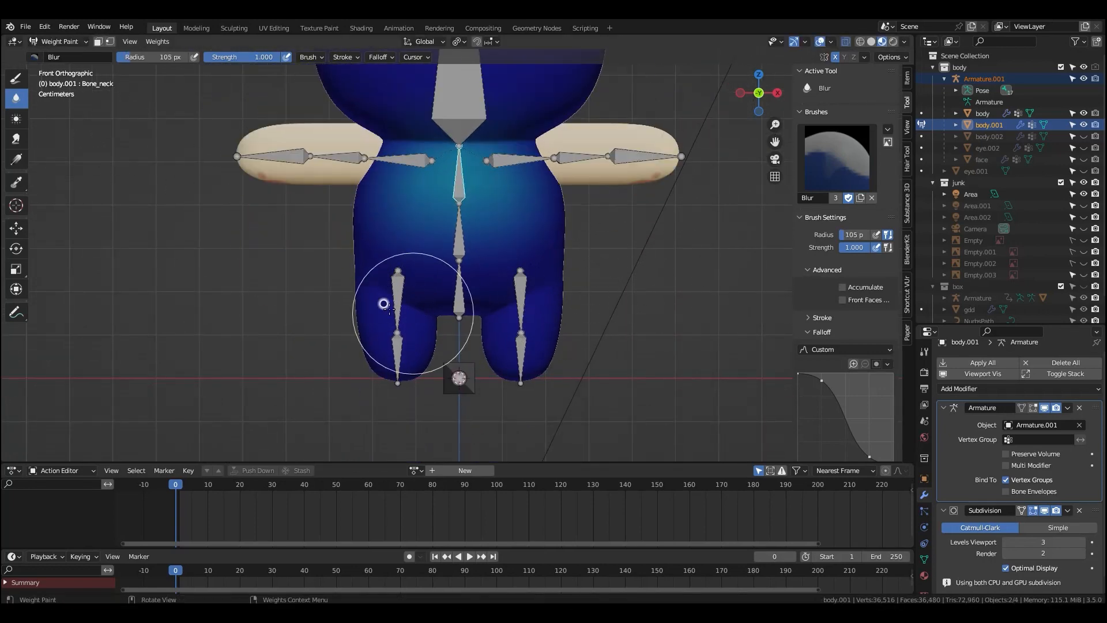
- Paint Bone_neck's weight across the chest at 0.276 with the 105 px Draw brush, blur the painted area, and test-rotate the bone
click(23, 83)
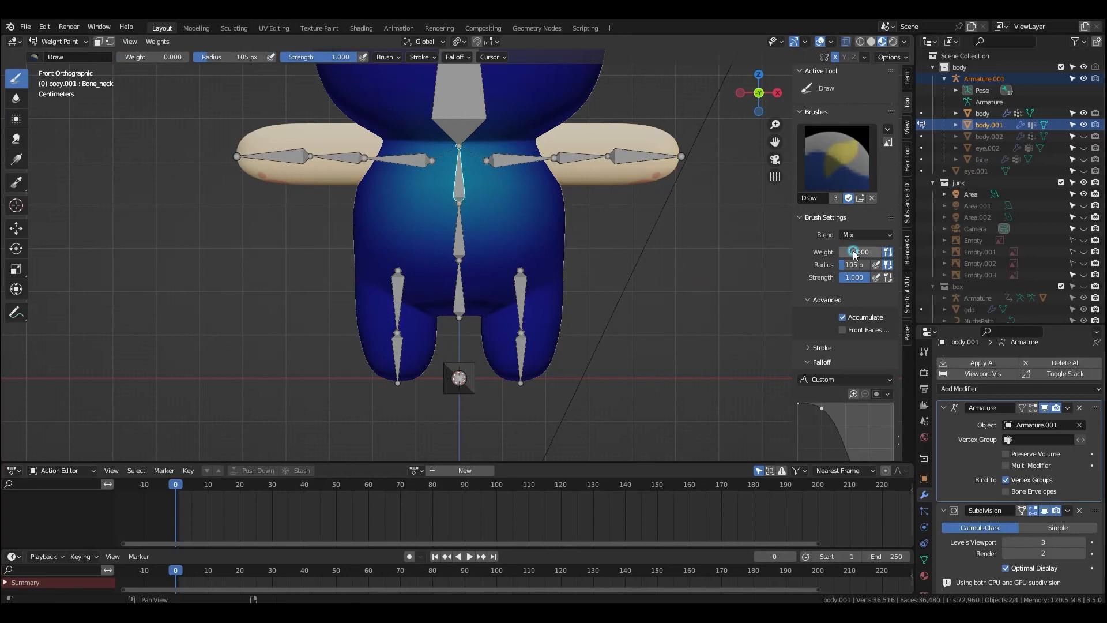
drag(399, 200, 516, 215)
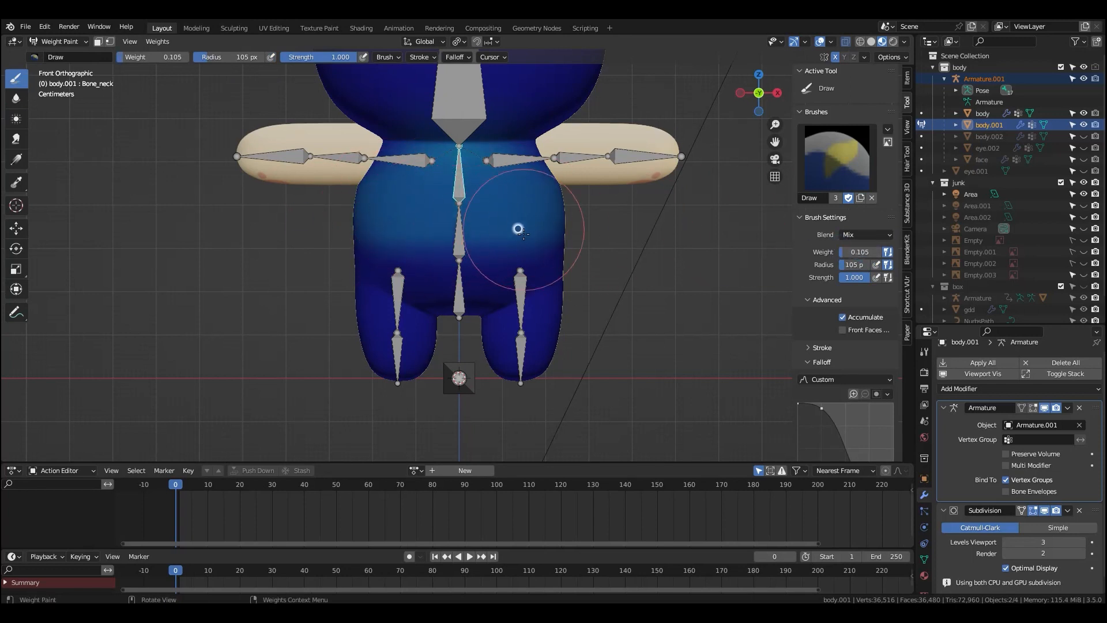
key(ctrl+z)
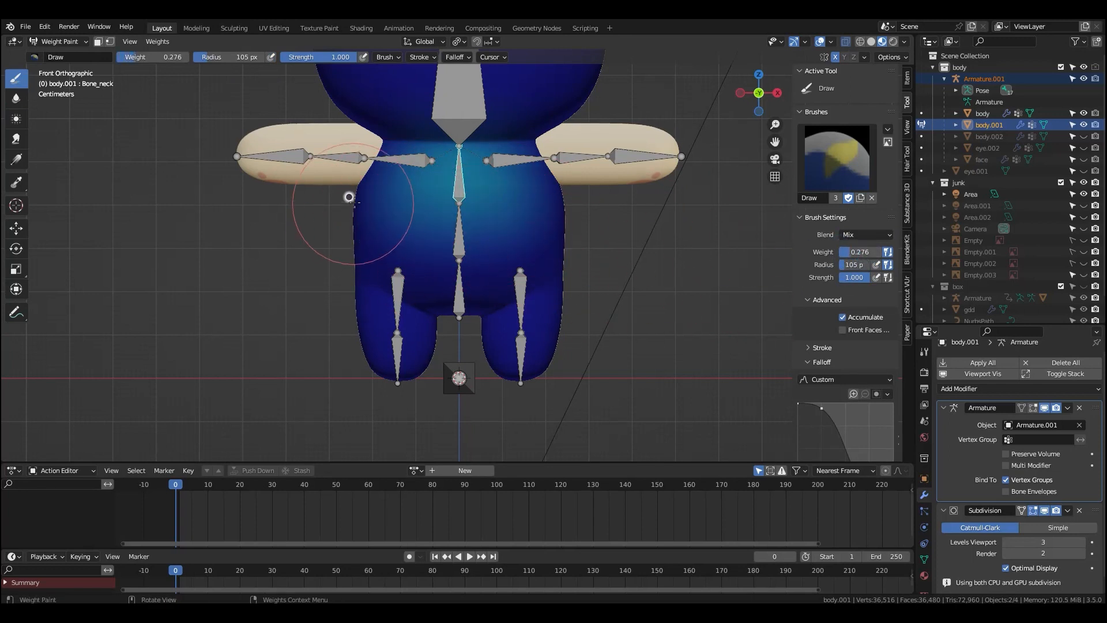
drag(349, 198, 468, 241)
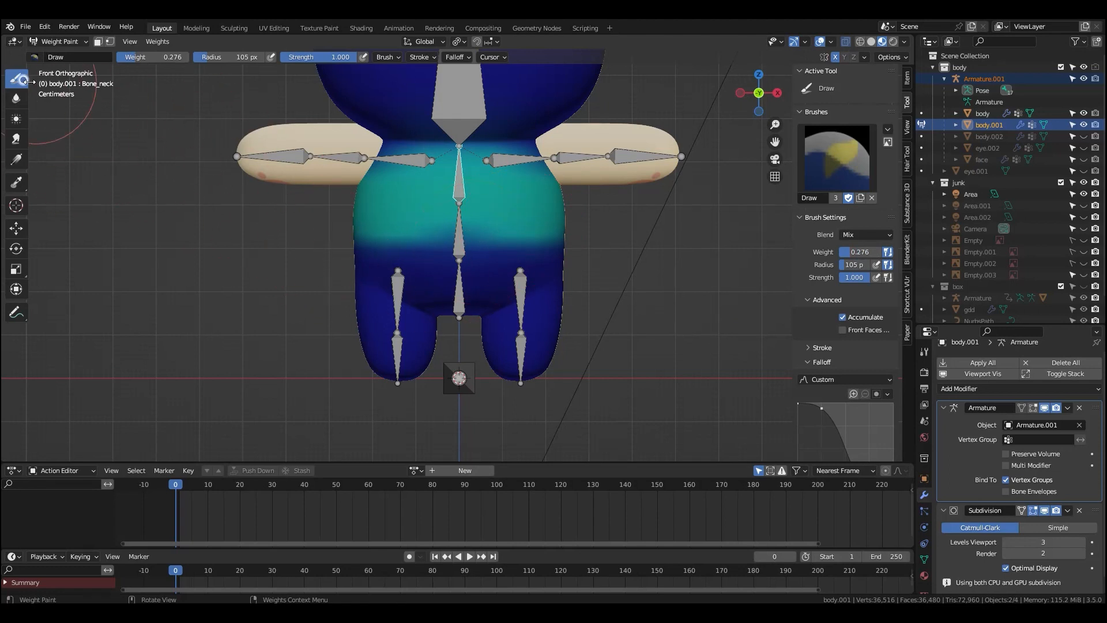
click(17, 98)
drag(441, 220, 442, 165)
key(r)
right_click(485, 270)
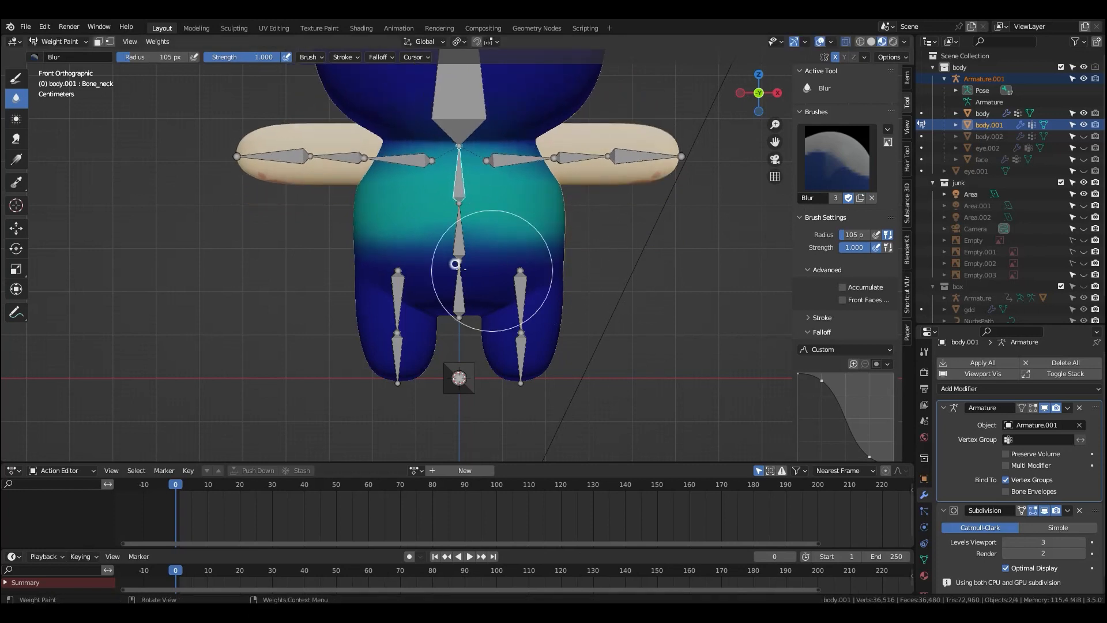
- Extend Bone_neck's 0.276 weight down over the belly with the Draw brush and test-rotate the bone
click(15, 79)
drag(362, 248, 593, 247)
key(r)
right_click(575, 247)
- Blur Bone_neck's weights around the belly and hips, and test-rotate the bone
click(15, 98)
drag(344, 288, 362, 258)
click(470, 263)
drag(544, 225, 383, 172)
key(r)
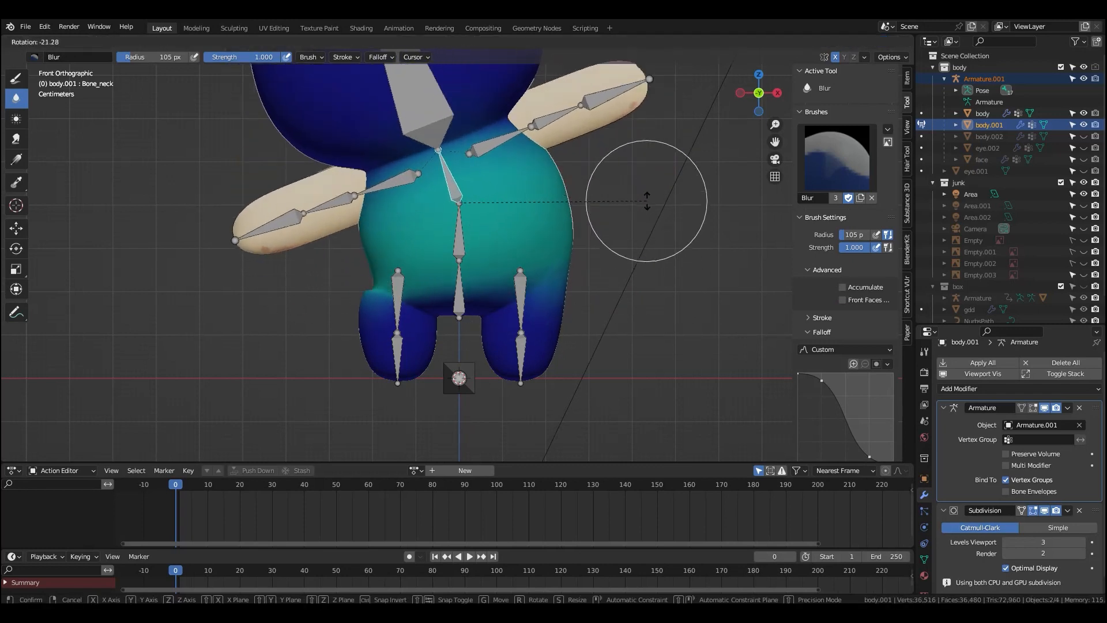
right_click(358, 248)
- Spread a low Bone_neck weight over the hips and legs, blur the transition, and test-rotate the bone
click(16, 79)
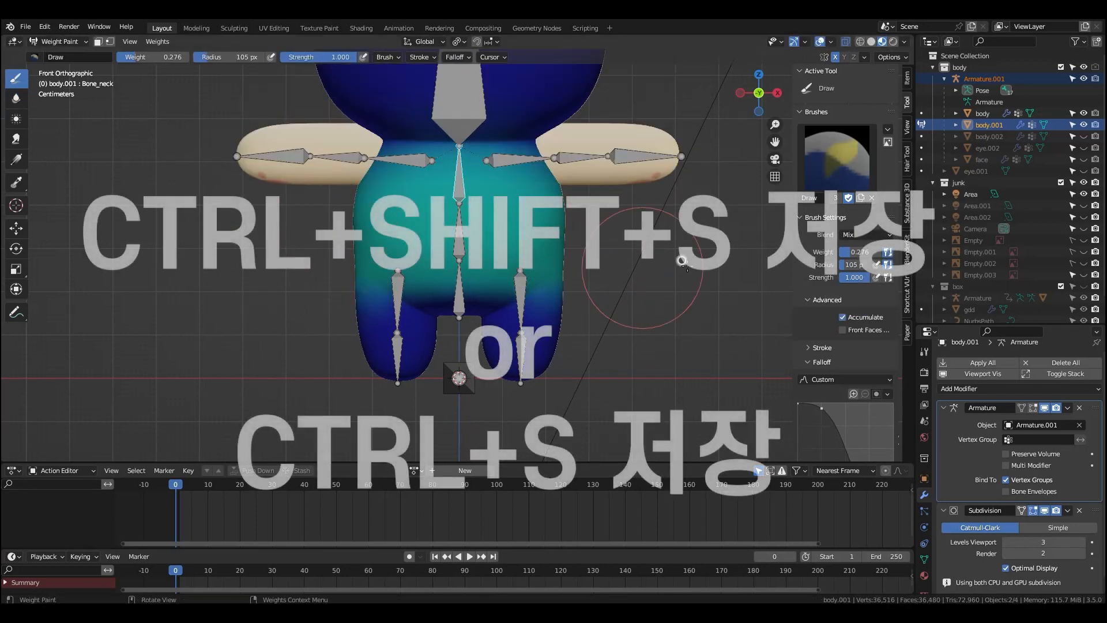
click(16, 98)
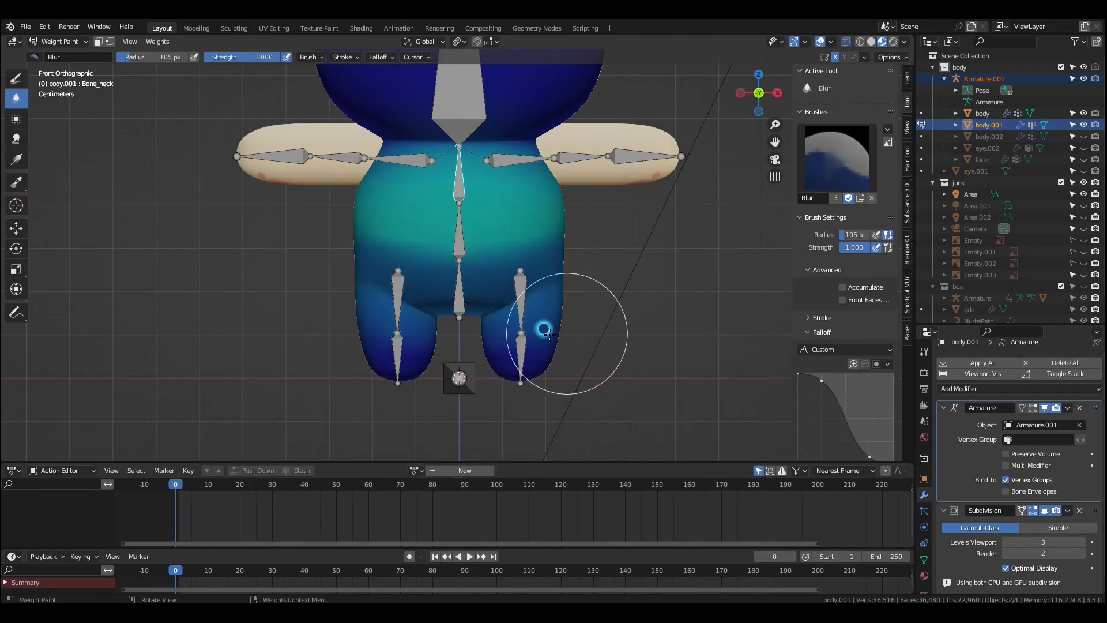
key(r)
key(Escape)
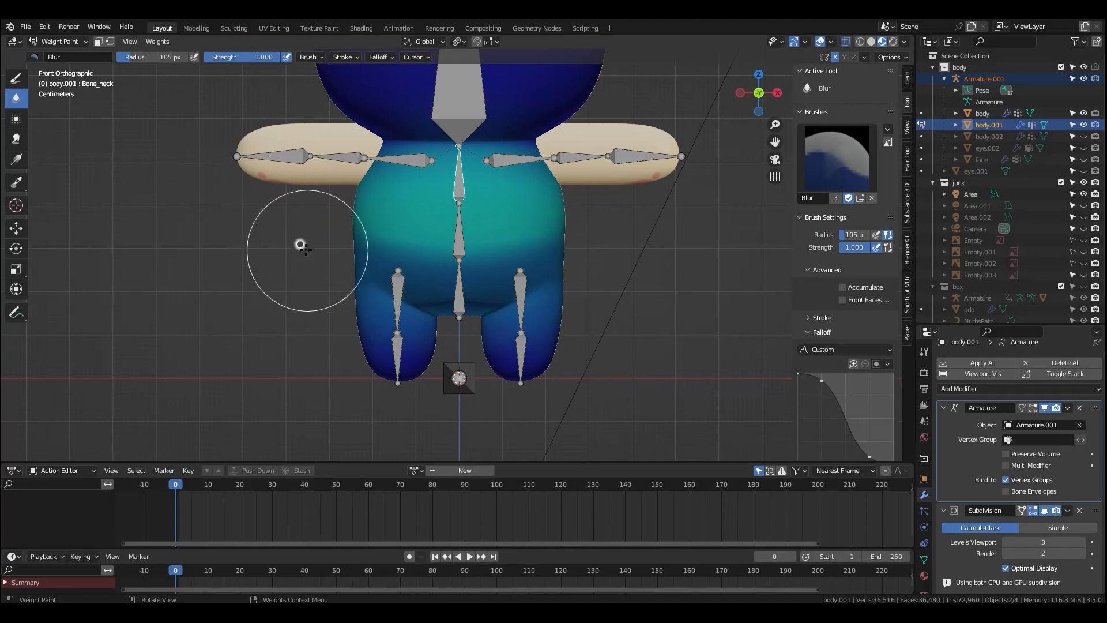
- Repaint Bone_neck's weight on the legs, first at 0.066 and finally at 0, blur the hip transition, and test-rotate the bone
click(23, 86)
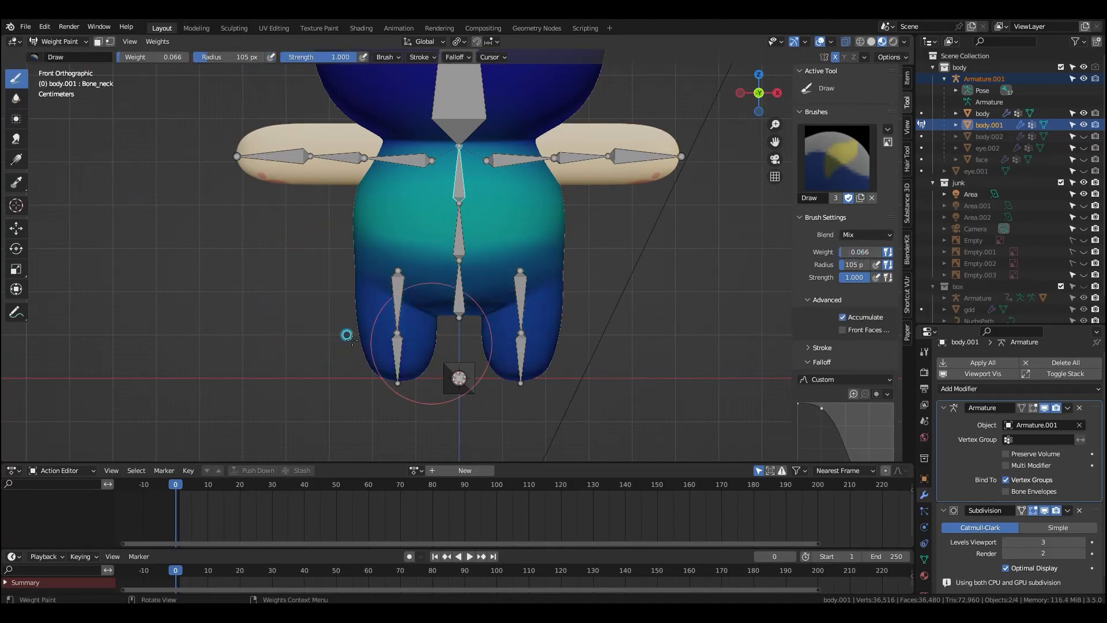
key(r)
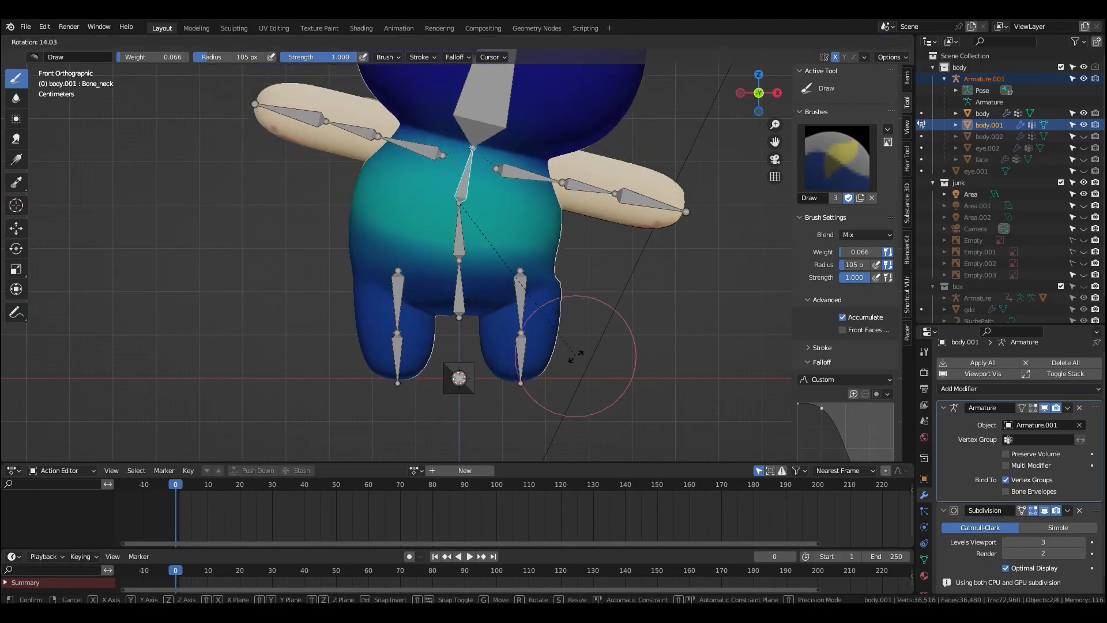
key(Escape)
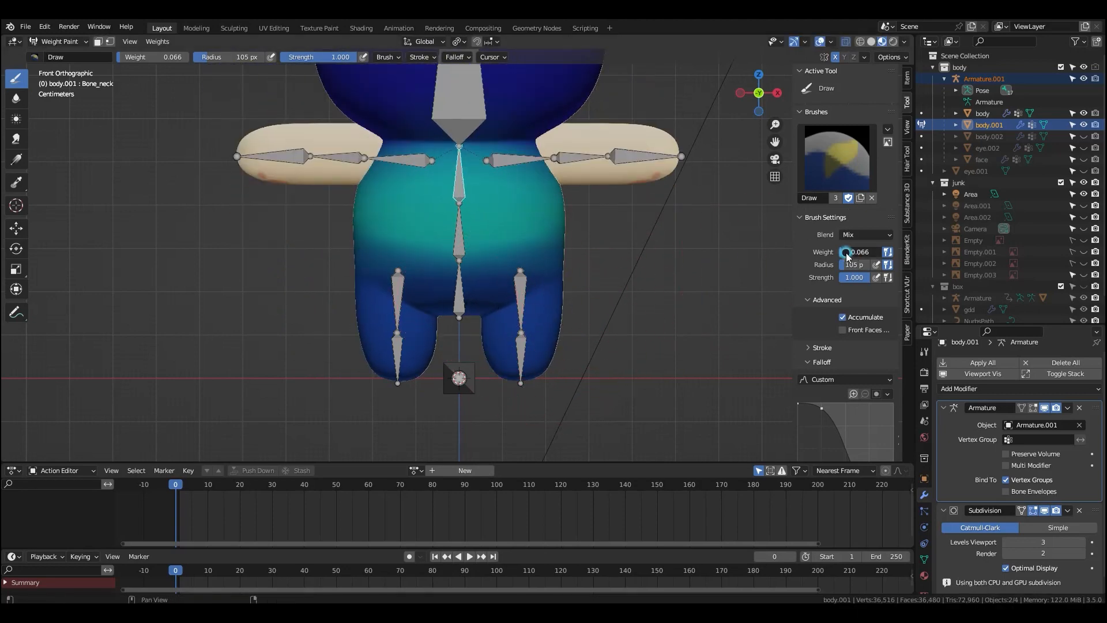
mouse_move(330, 369)
mouse_down()
mouse_move(493, 383)
mouse_move(551, 360)
mouse_move(350, 334)
mouse_move(374, 333)
mouse_up()
click(16, 98)
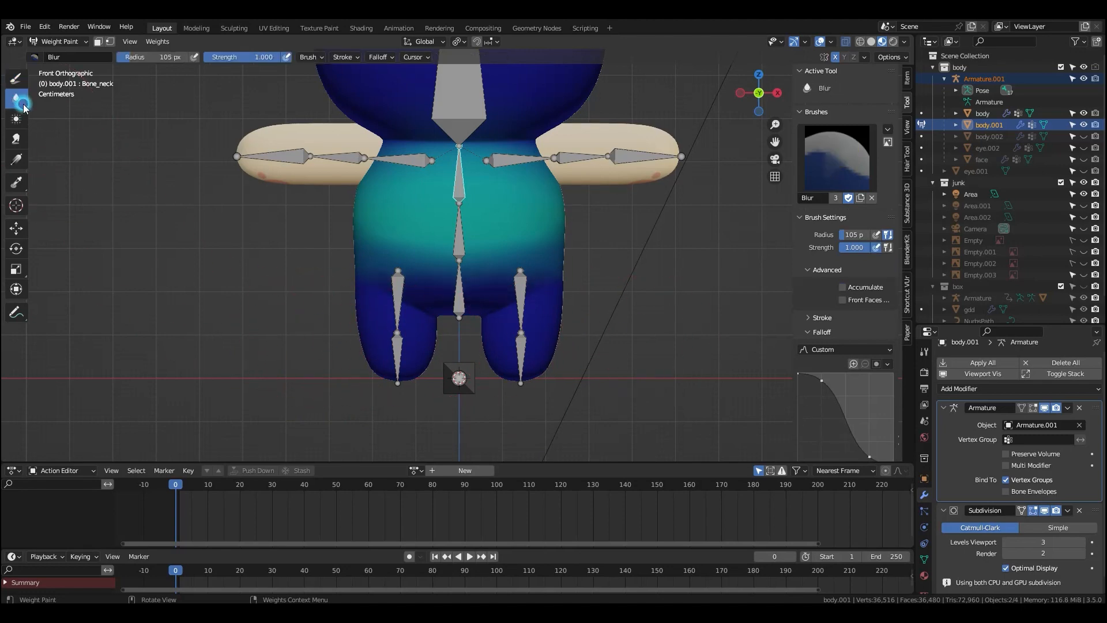
key(r)
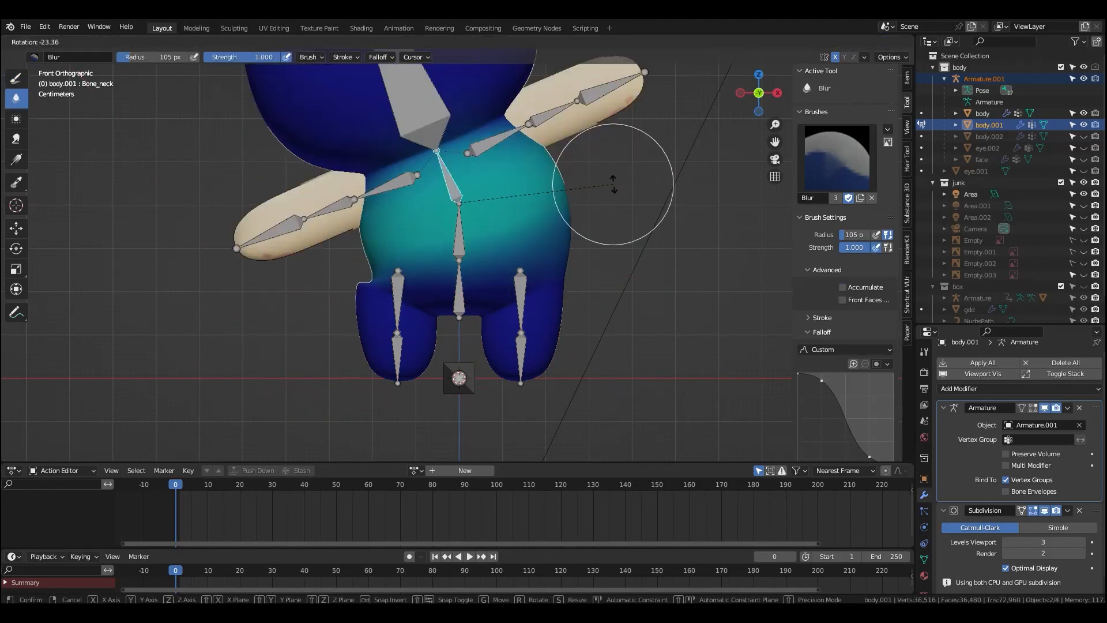
right_click(598, 255)
- Check the upper body's deformation by rotating Bone_neck from angled and side perspective views, cancelling each rotation
middle_drag(599, 276, 524, 285)
key(r)
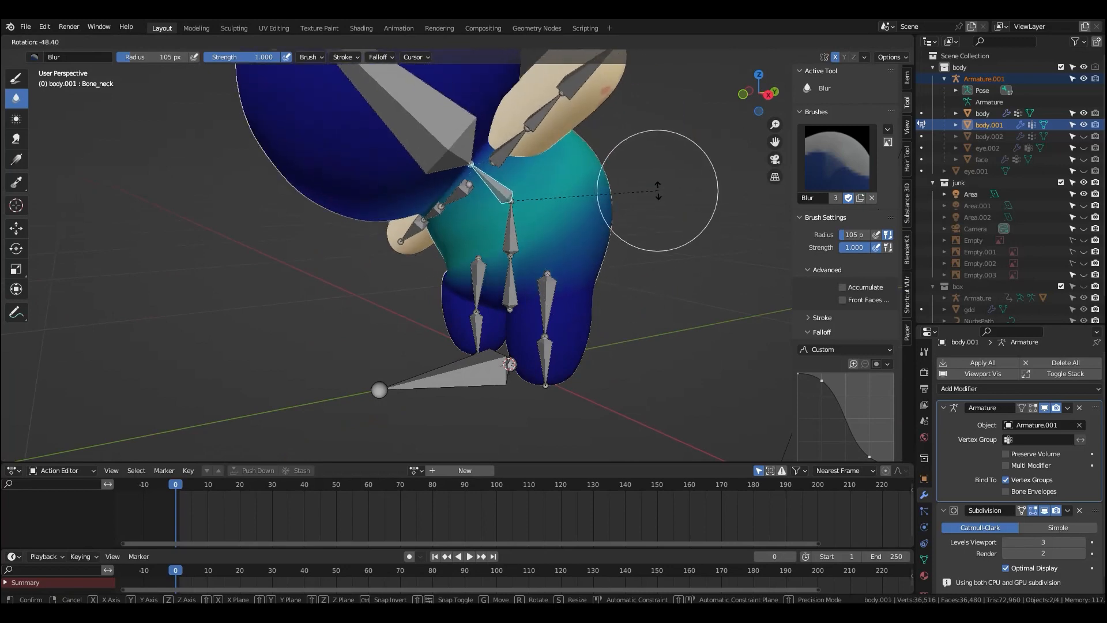
right_click(646, 245)
middle_drag(644, 254, 585, 278)
key(r)
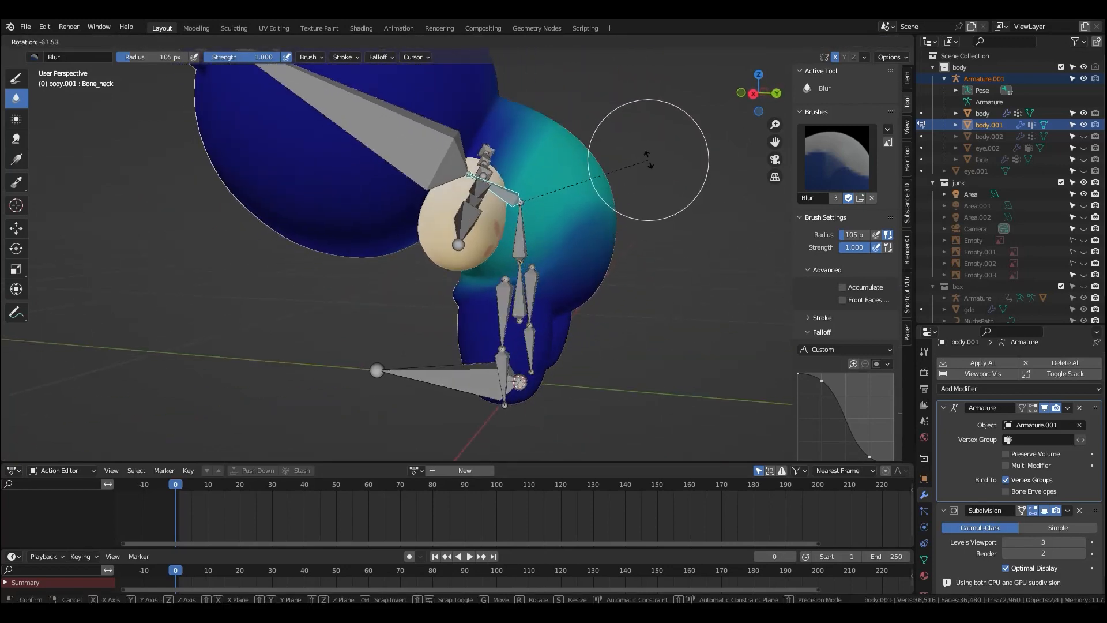
right_click(644, 153)
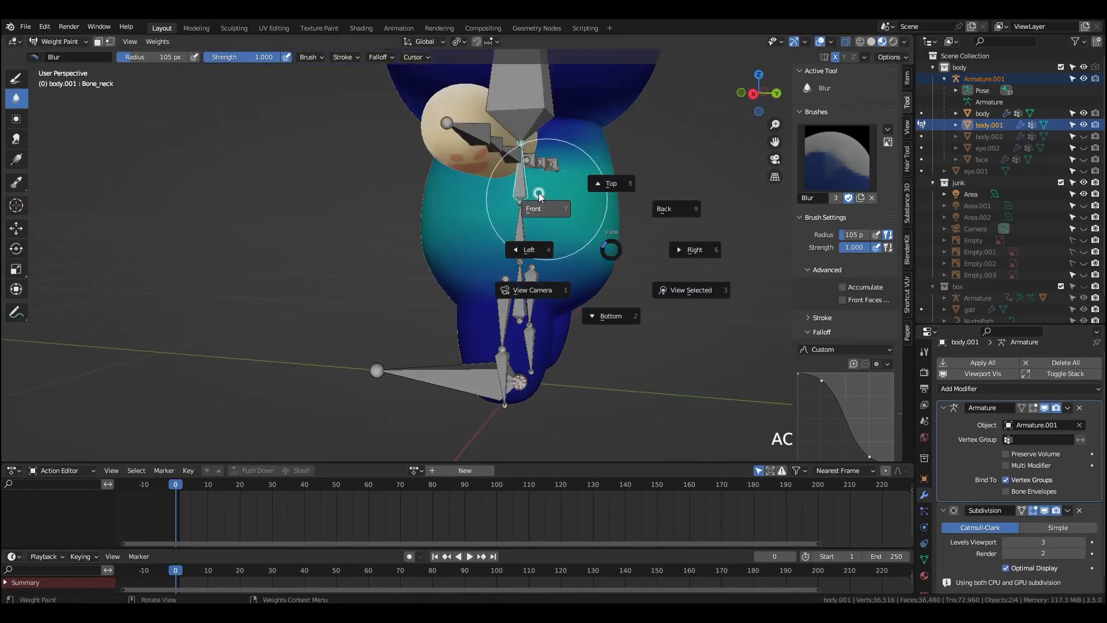
- Return to the front view and smooth Bone_neck's vertex weights three times
key(KP_1)
click(158, 41)
click(180, 175)
click(159, 41)
click(184, 173)
click(159, 43)
click(184, 174)
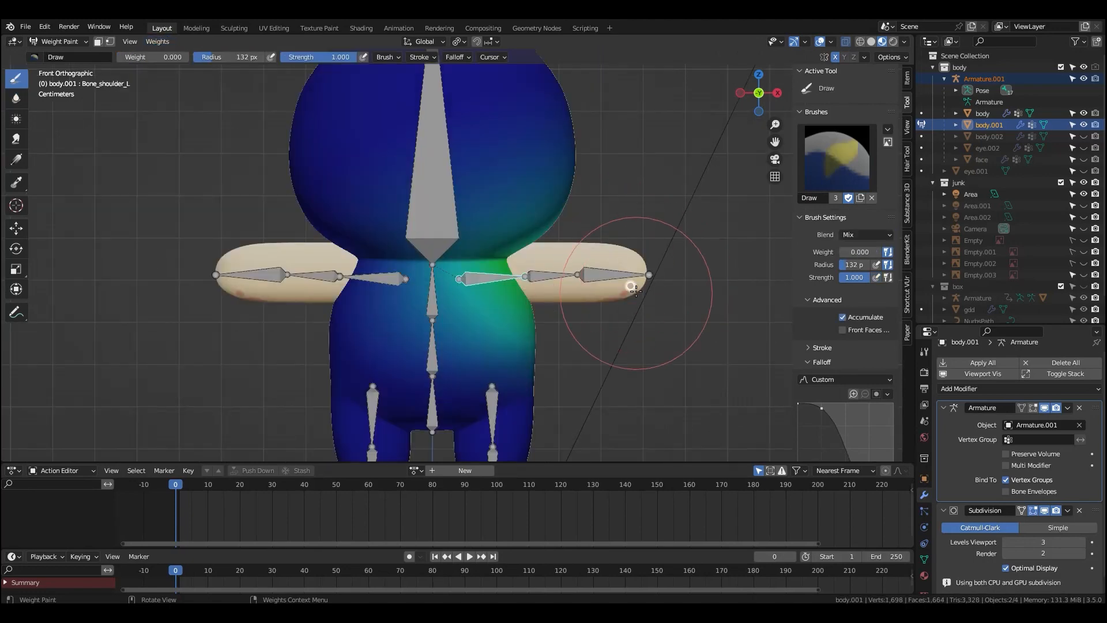
- Blur Bone_shoulder_L's weights around the base of the head, test-rotating the bone before and after
key(r)
right_click(560, 276)
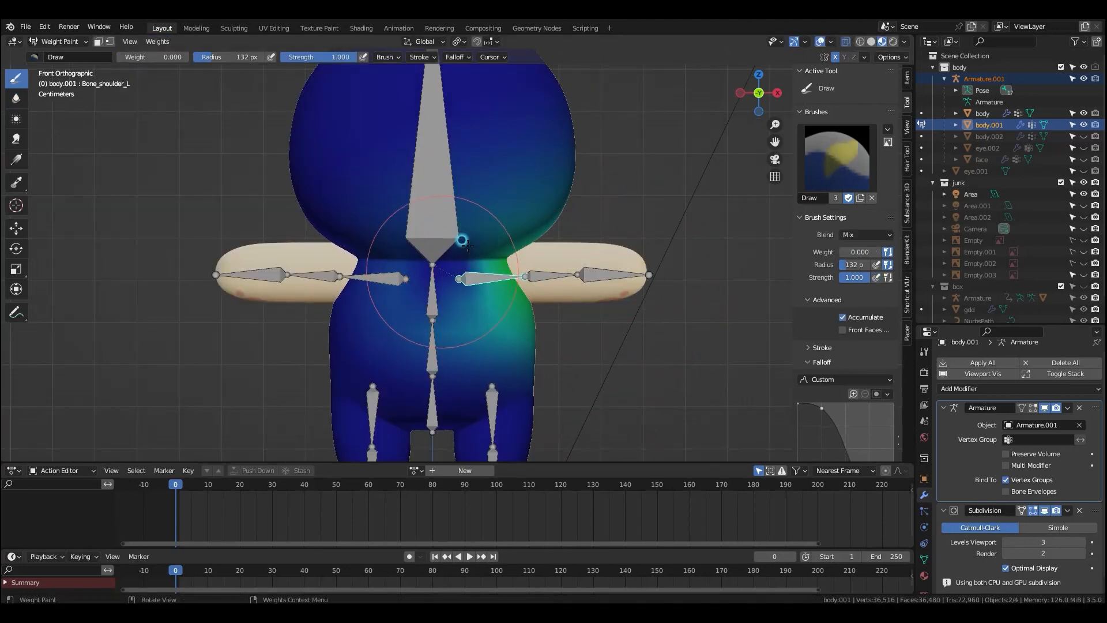
click(22, 105)
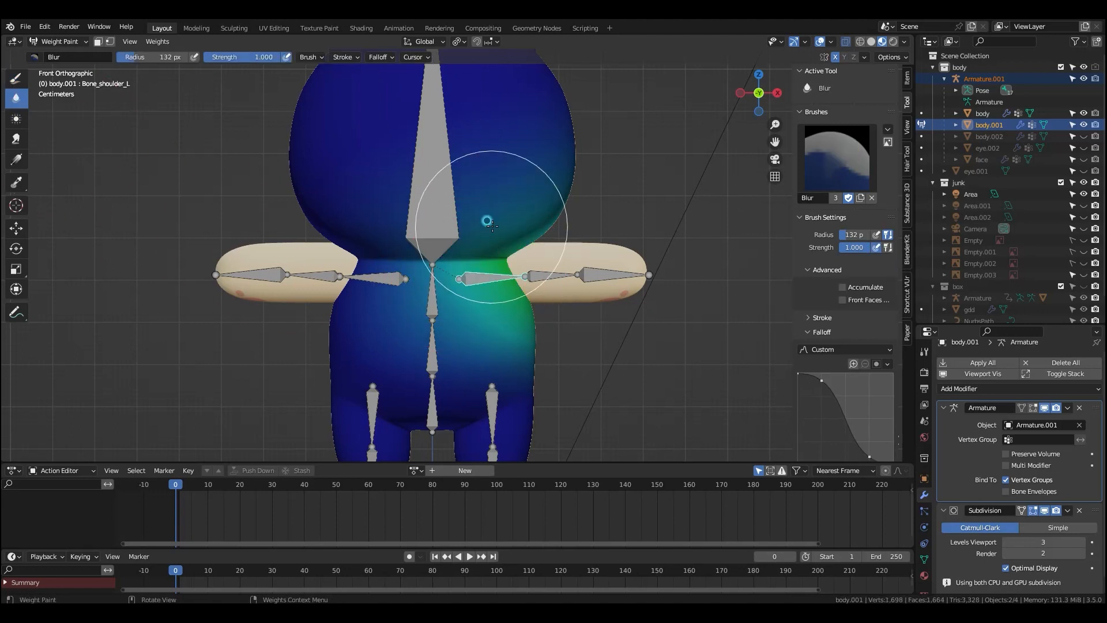
key(r)
right_click(558, 351)
- Rotate Bone_shoulder_L to raise the arm slightly and check the deformation with a further cancelled rotation
click(16, 78)
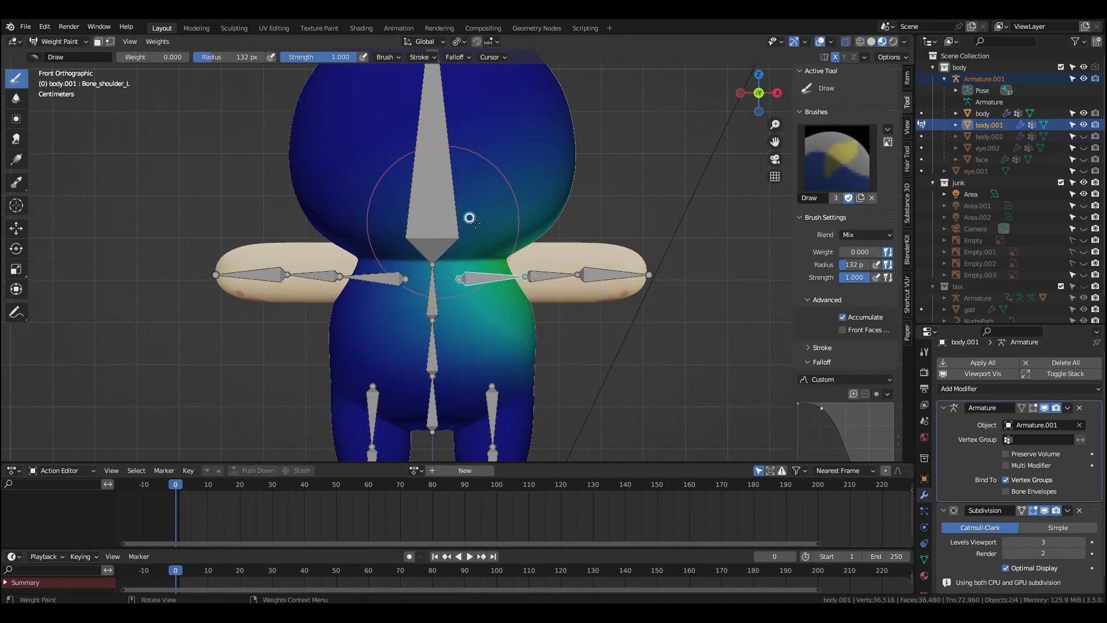
key(r)
click(556, 214)
key(r)
right_click(578, 277)
- Erase Bone_shoulder_L's weights from the head and lower torso with an 83 px Draw brush at weight 0
key(f)
click(545, 247)
middle_drag(522, 248, 475, 252)
mouse_move(518, 207)
mouse_down()
mouse_move(505, 213)
mouse_move(422, 171)
mouse_move(429, 242)
mouse_up()
key(KP_1)
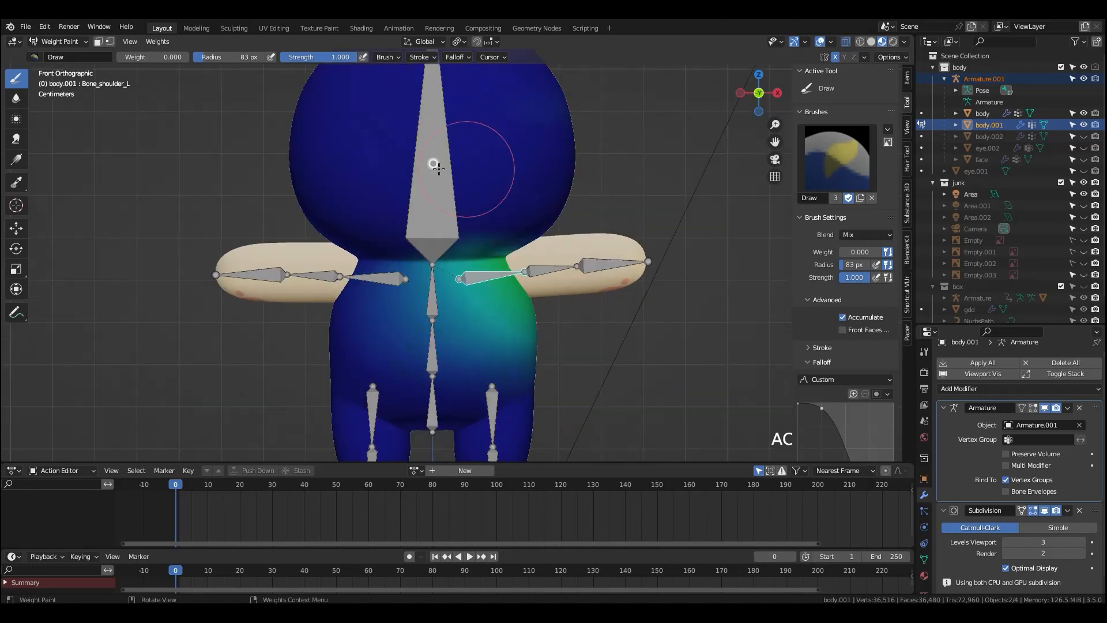
drag(404, 293, 487, 403)
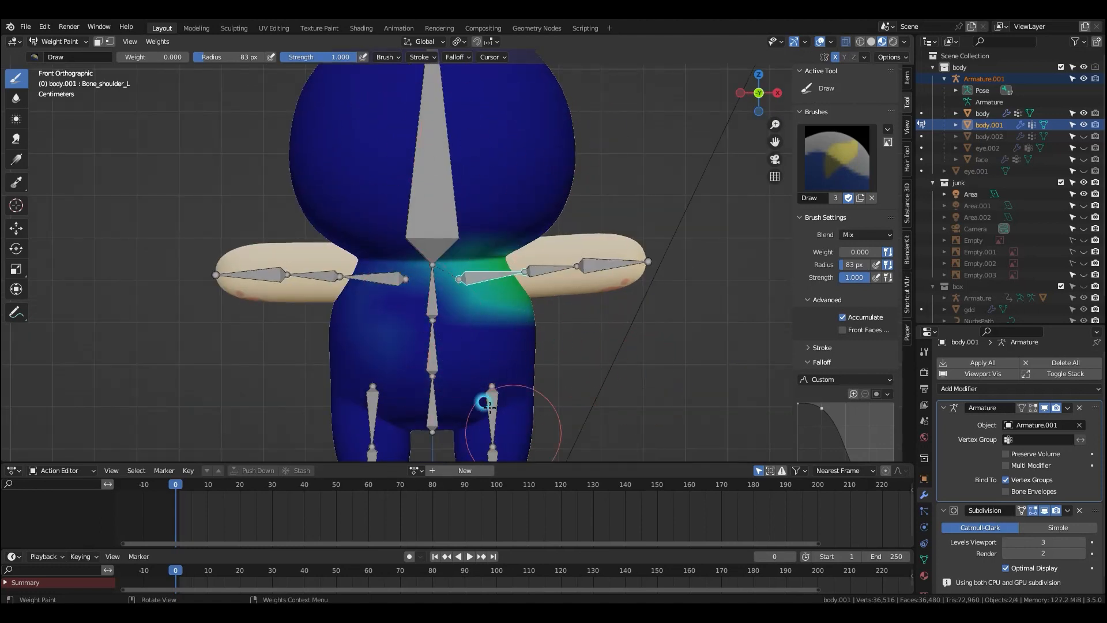
- Blur the edges of Bone_shoulder_L's weights across the chest and test-rotate the bone
click(15, 97)
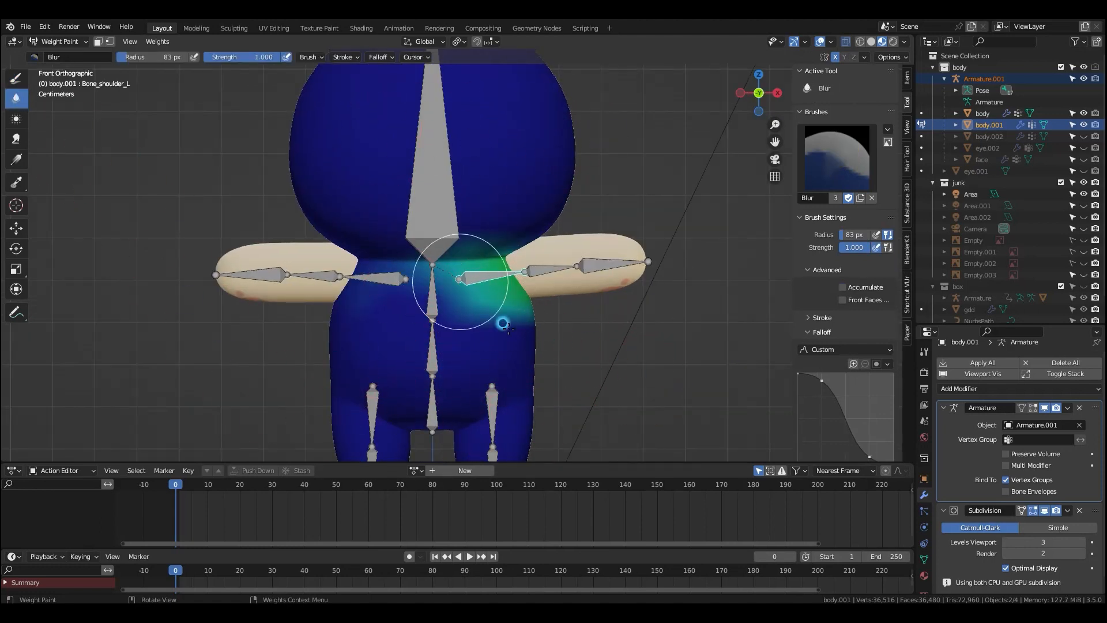
key(r)
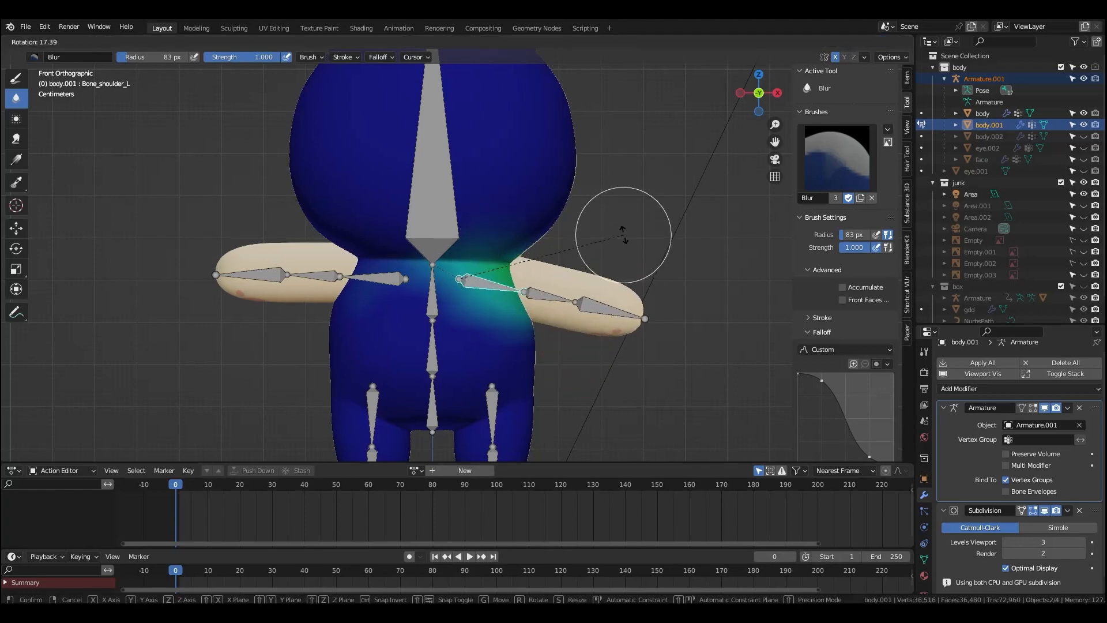
right_click(621, 216)
- Check the shoulder's deformation with trackball rotations of Bone_shoulder_L from raised and near-front views, restoring the pose
middle_drag(625, 283, 629, 353)
key(r)
key(r)
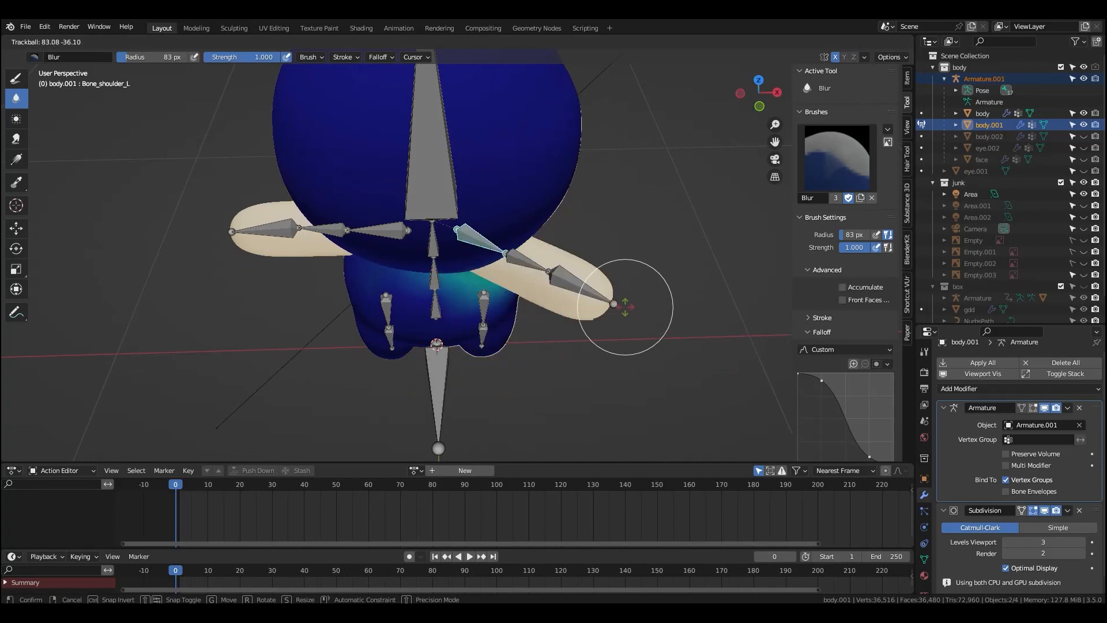
click(629, 329)
middle_drag(630, 329, 629, 282)
key(r)
key(r)
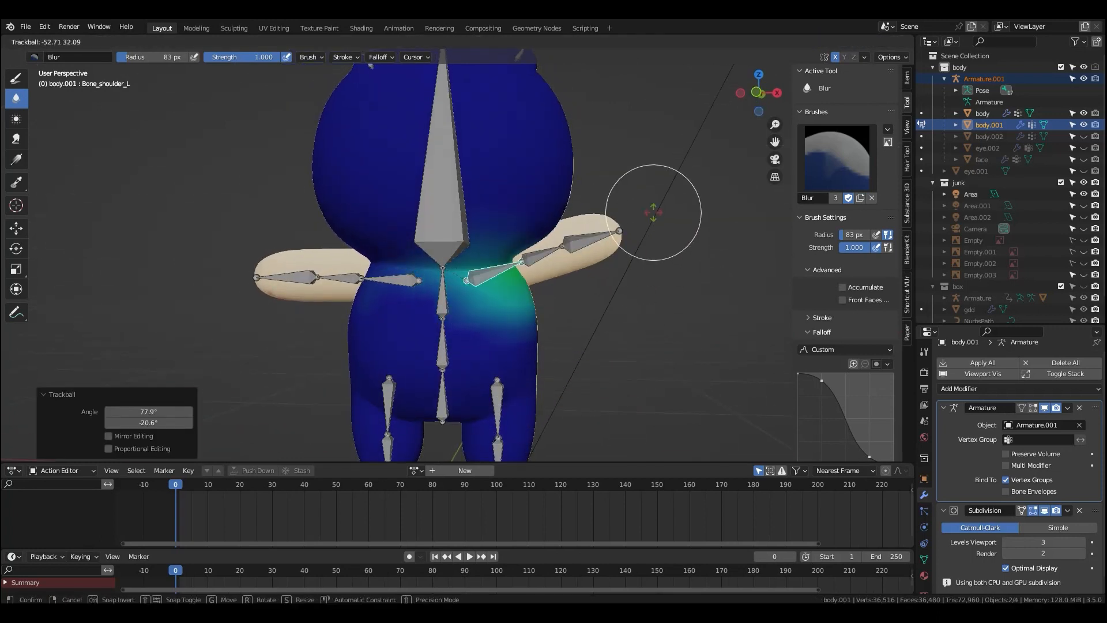
right_click(597, 268)
middle_drag(576, 257, 556, 211)
key(ctrl+z)
- Clean up Bone_shoulder_L's weights near the base of the head by blurring and painting weight 0 with a 66 px brush
key(f)
click(503, 211)
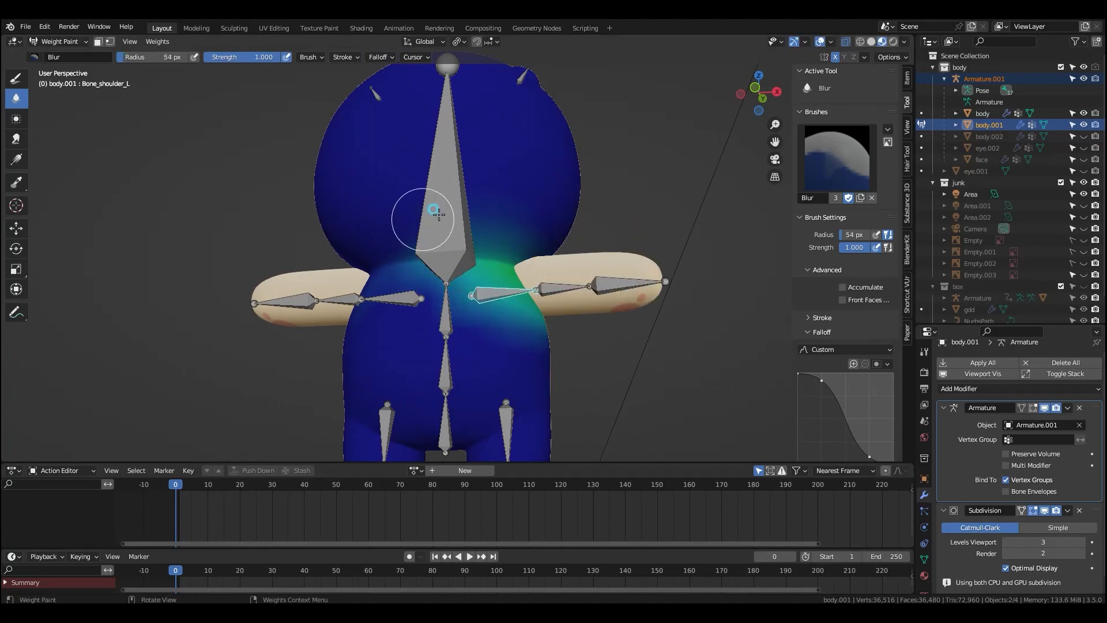
click(19, 79)
key(f)
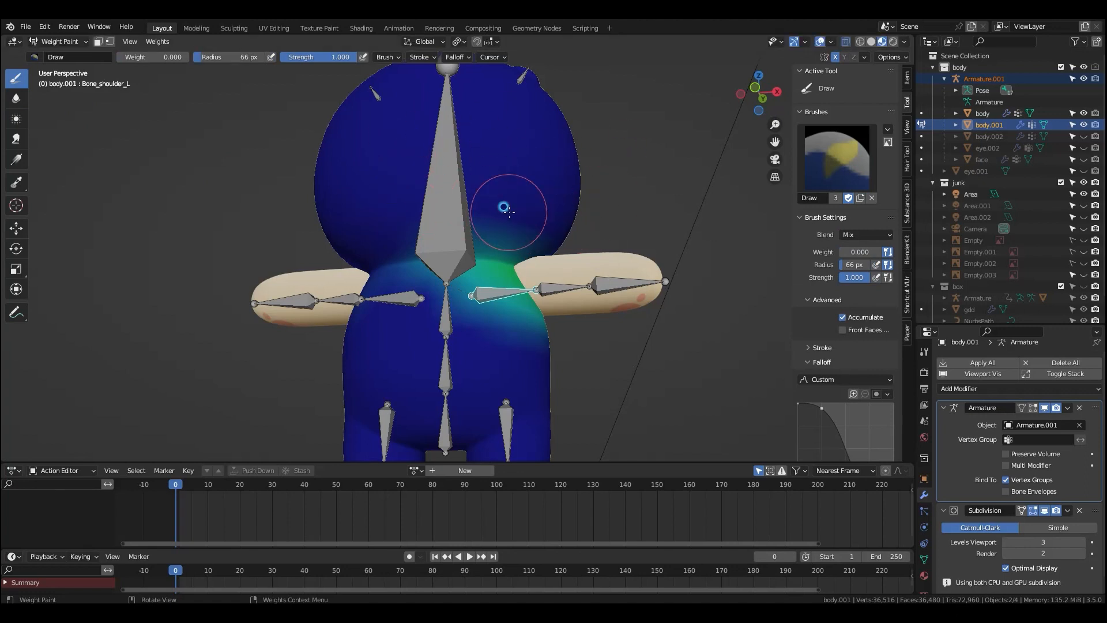
click(478, 225)
click(18, 102)
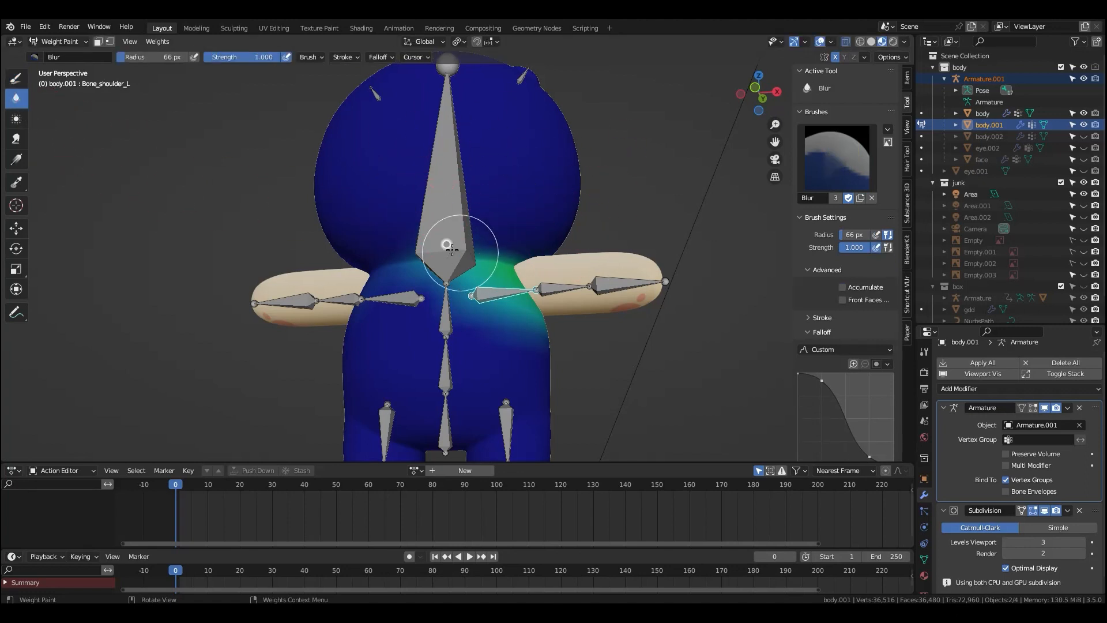
- Check Bone_shoulder_L's deformation with a trackball rotation from the front view, restoring the pose
key(grave)
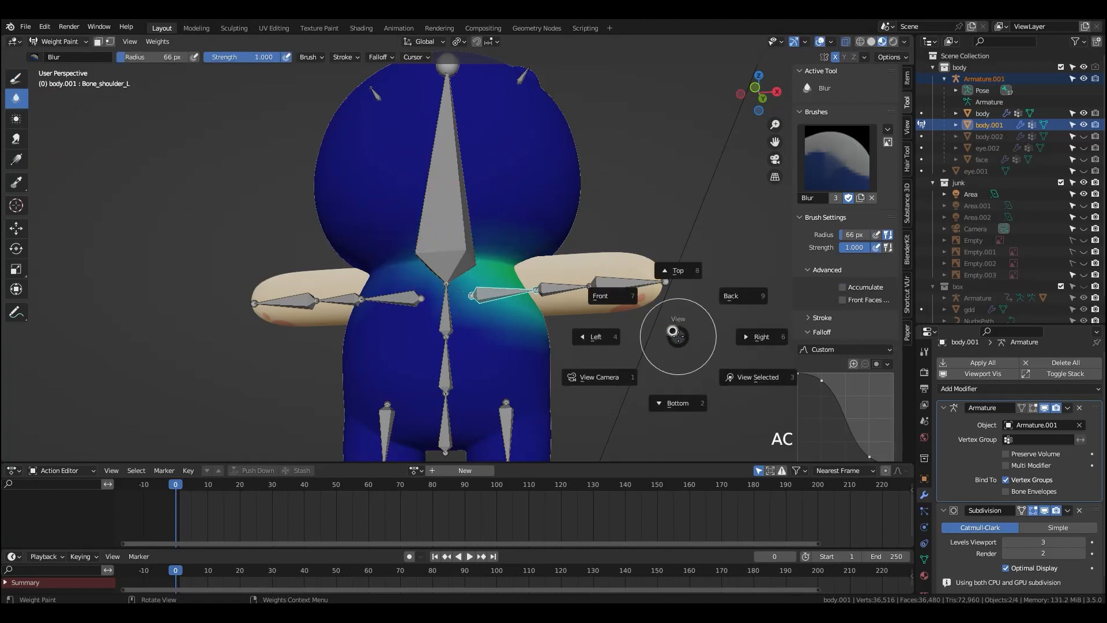
click(609, 286)
key(r)
key(r)
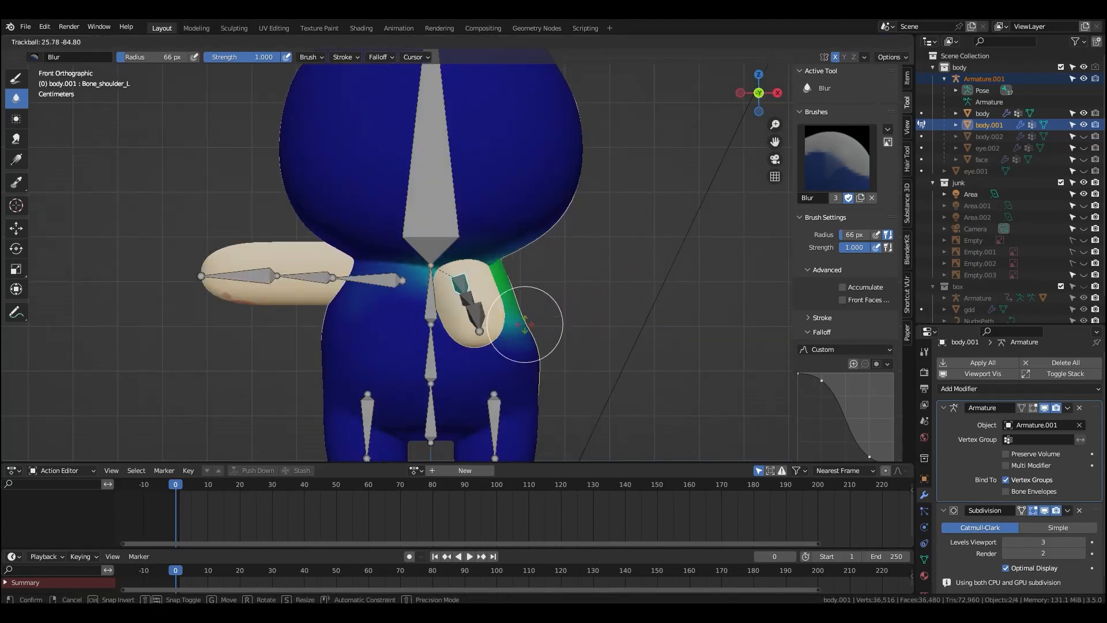
right_click(634, 299)
- Erase Bone_shoulder_L's weights on the opposite side of the chest with a 102 px Draw brush at weight 0, and blur the edges
middle_drag(635, 299, 382, 305)
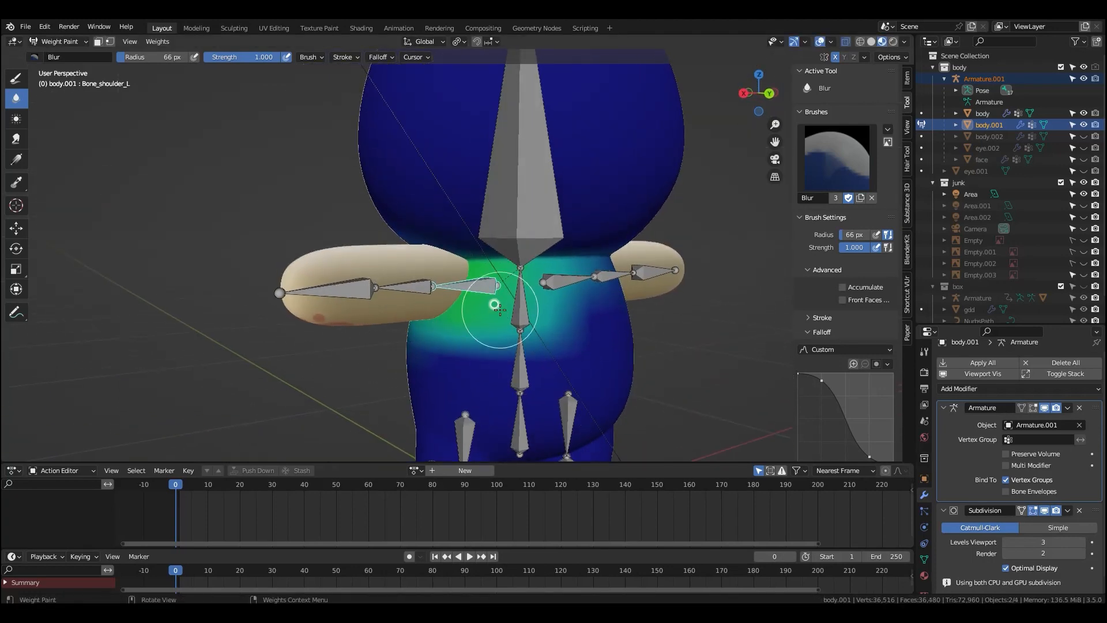
middle_drag(494, 303, 512, 315)
key(f)
click(585, 314)
click(20, 85)
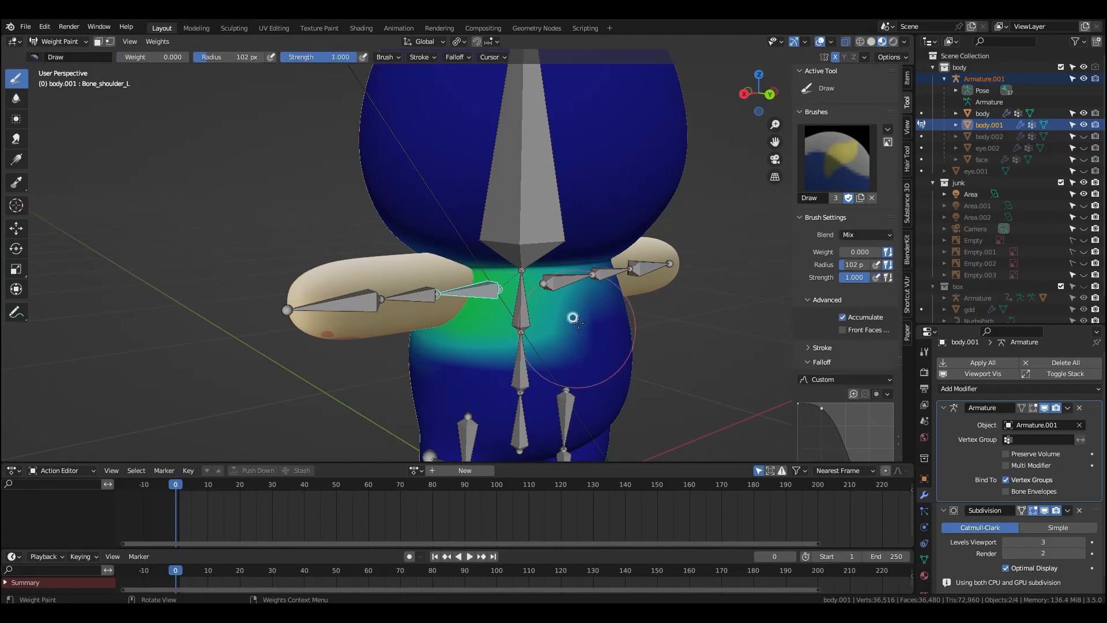
click(16, 99)
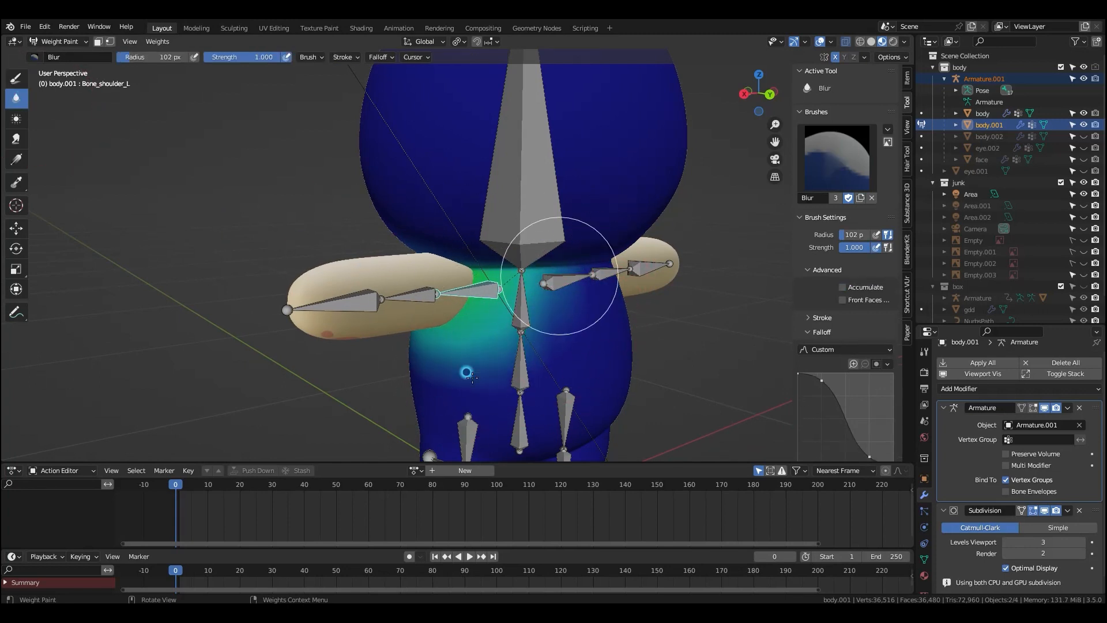
- Test-rotate Bone_shoulder_L from the front view with free and trackball rotations, restoring the pose and hiding the sidebar
key(KP_1)
key(r)
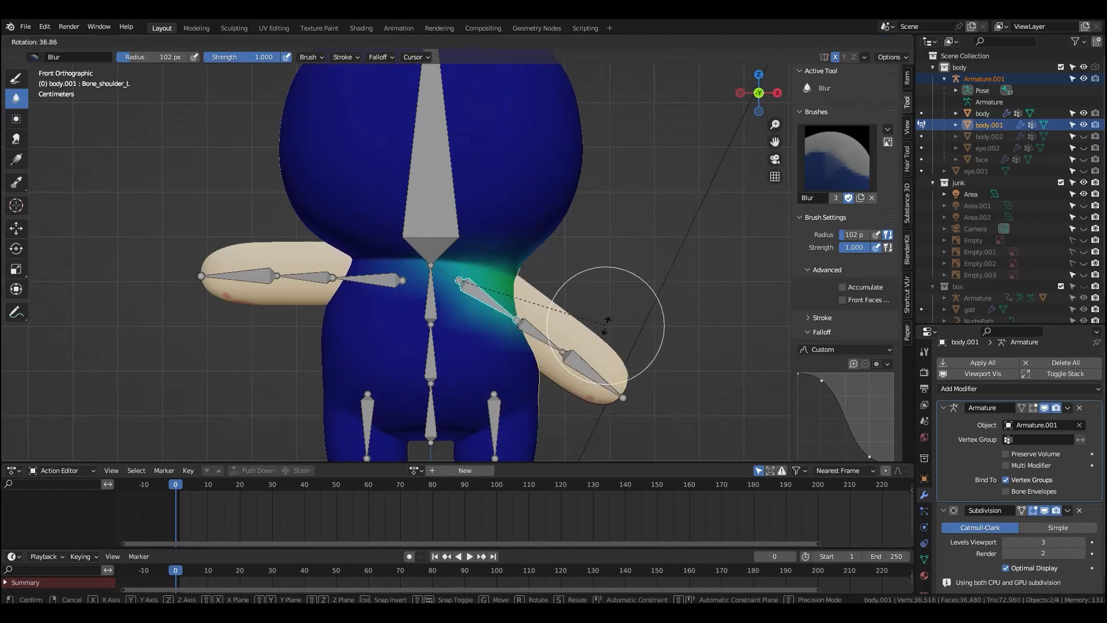
key(r)
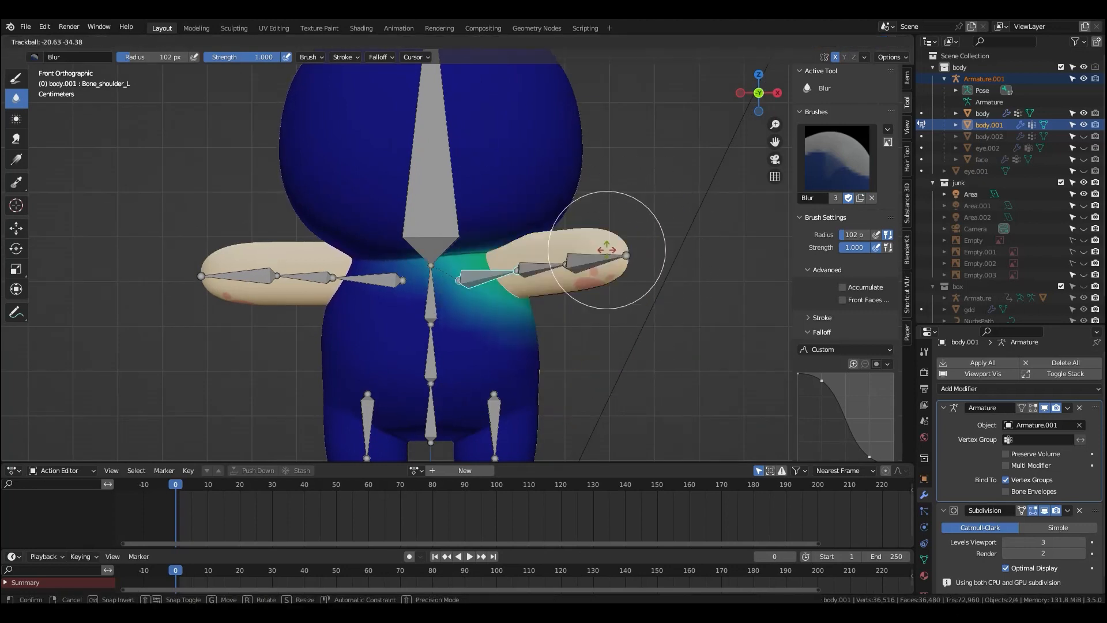
key(n)
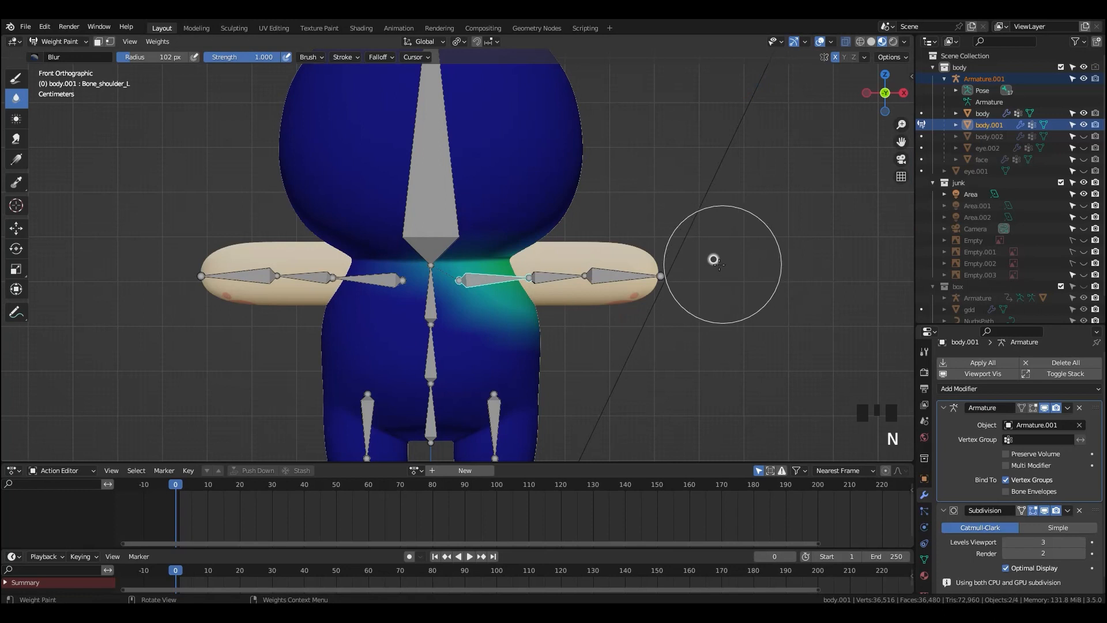
key(r)
right_click(623, 231)
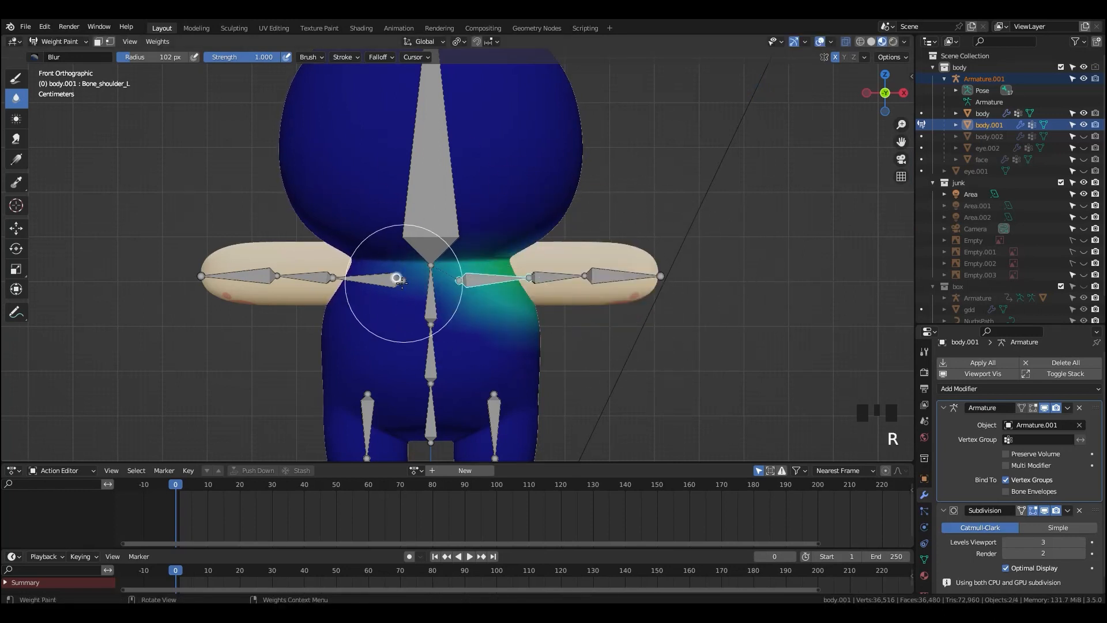
- Test-rotate Bone_shoulder_R and bone_upperarm_L on the body.001 mesh, restoring the pose each time
ctrl+click(381, 282)
key(r)
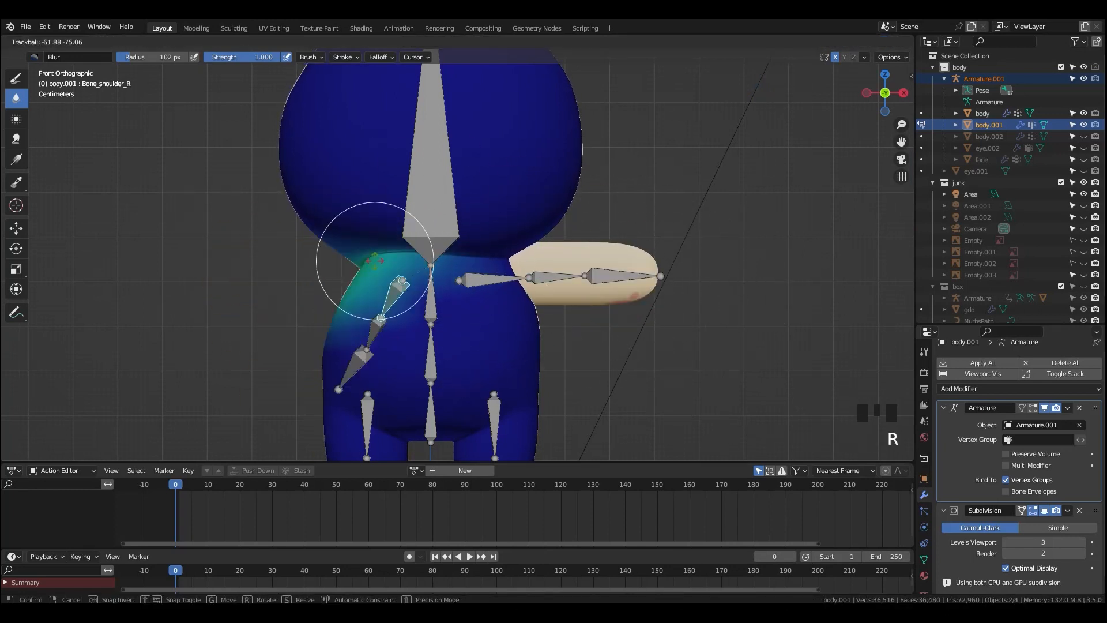
key(Escape)
ctrl+click(556, 279)
key(r)
key(Escape)
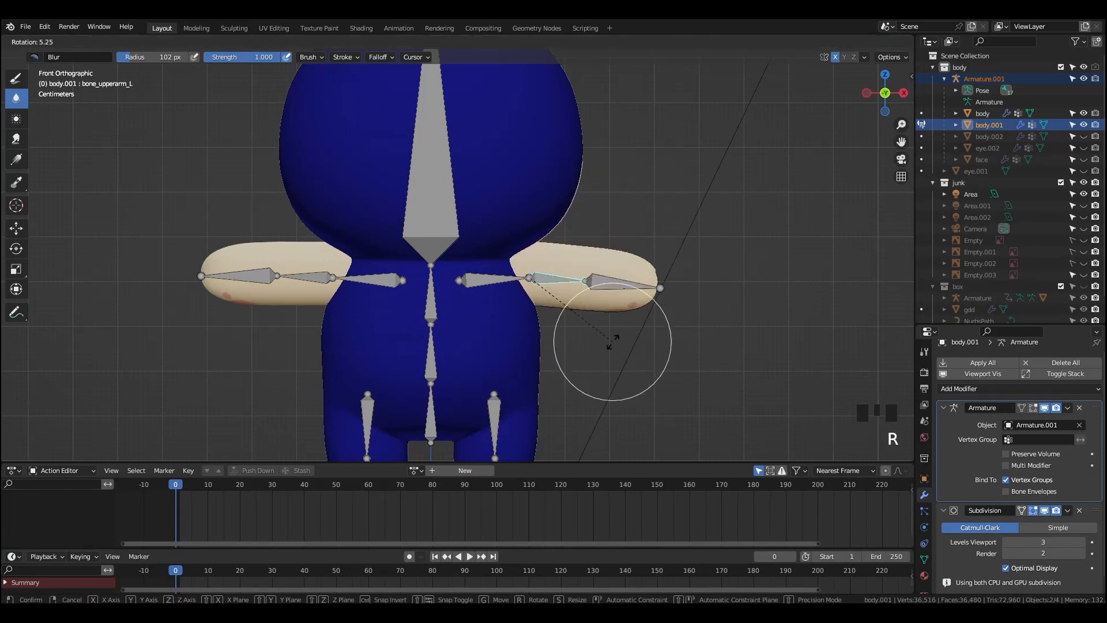
- Return to Object Mode, select Armature.001 together with the arms mesh body, and enter Weight Paint mode on the arms
key(ctrl+Tab)
key(ctrl+Tab)
click(506, 272)
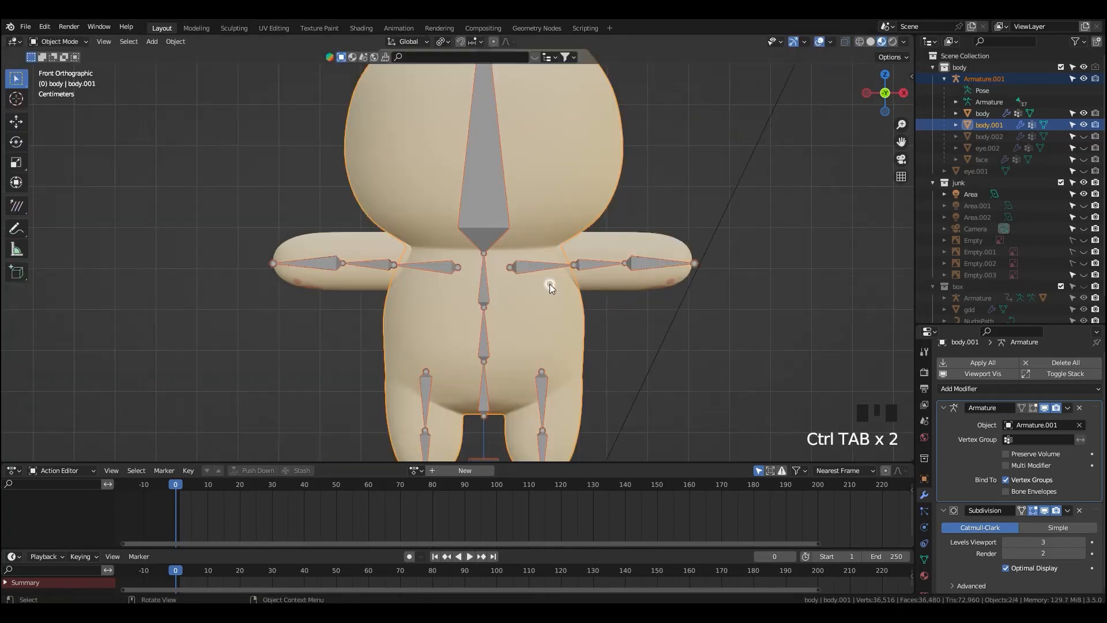
click(595, 267)
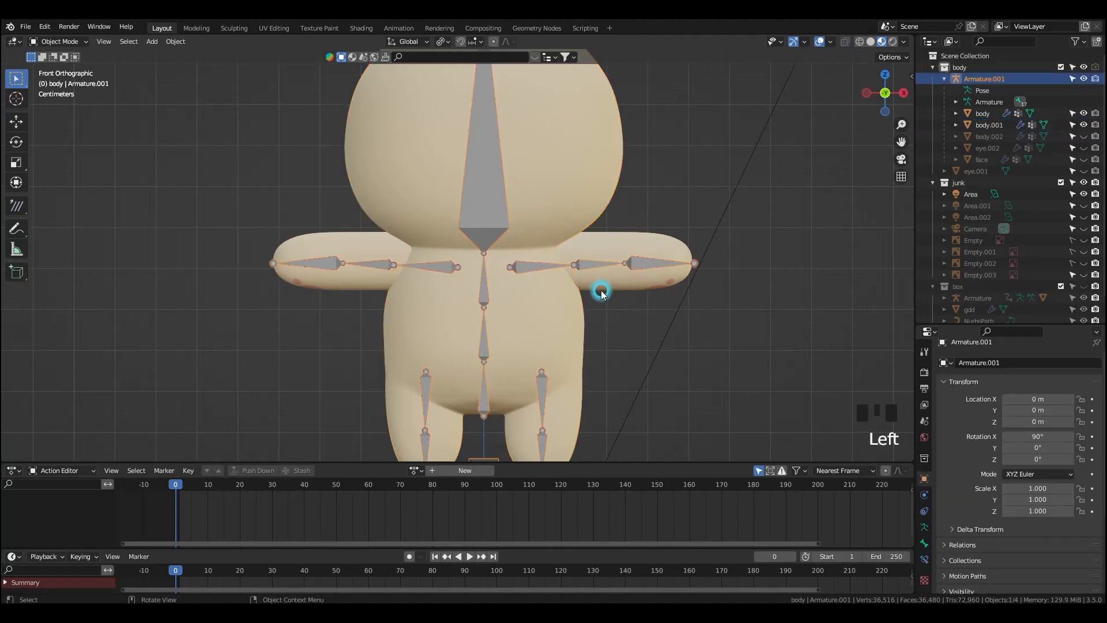
shift+click(615, 252)
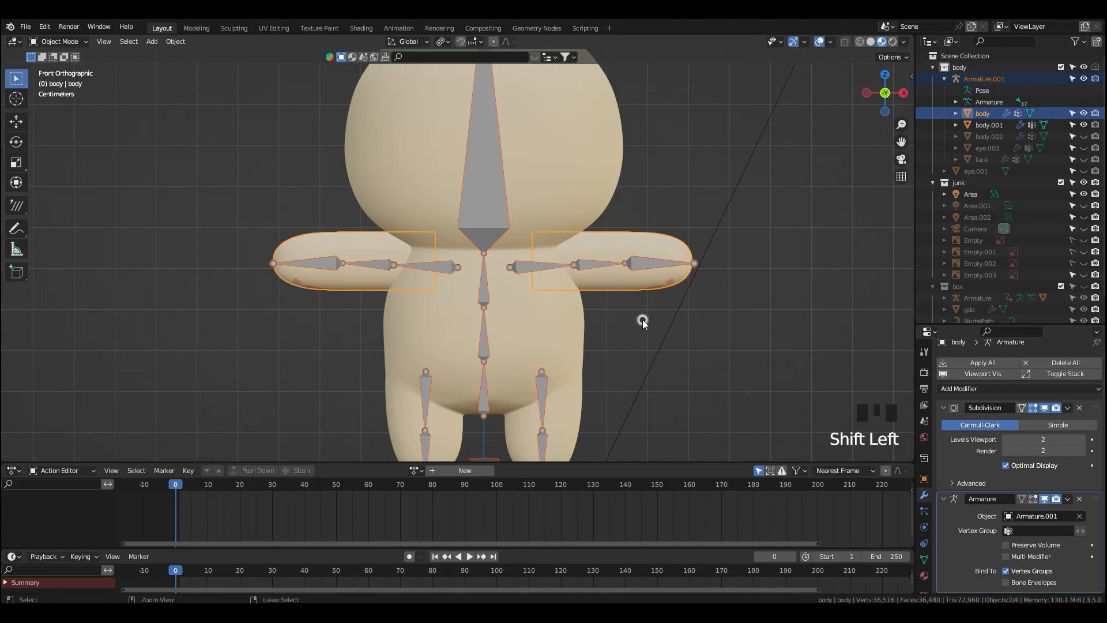
key(ctrl+Tab)
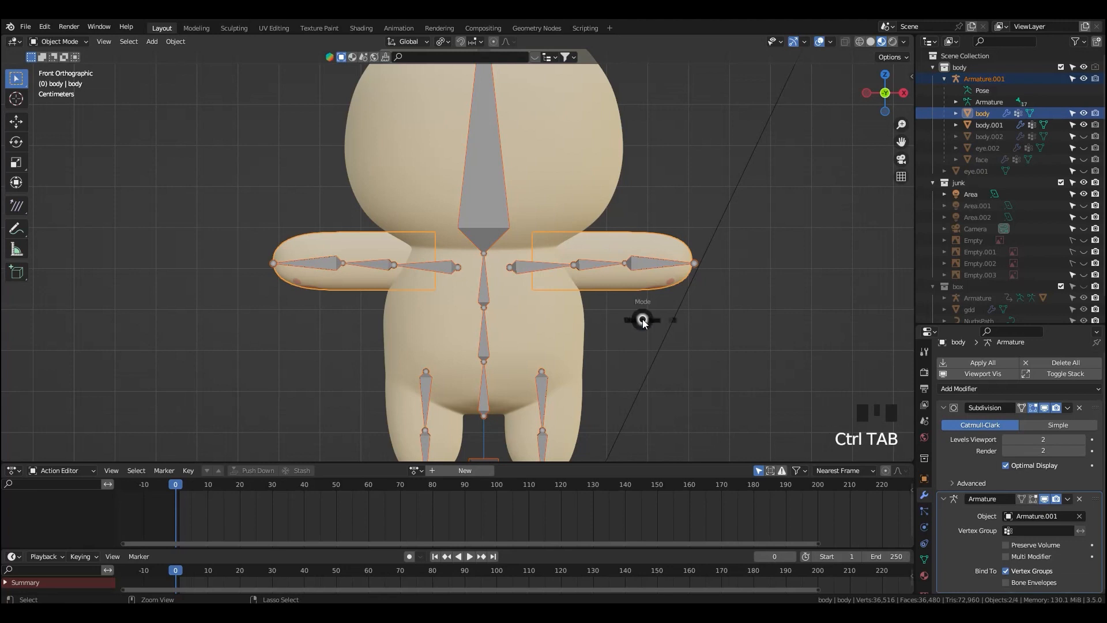
- Check the arm mesh's weights for bone_upperarm_L by test-rotating the bone and restoring the pose
key(r)
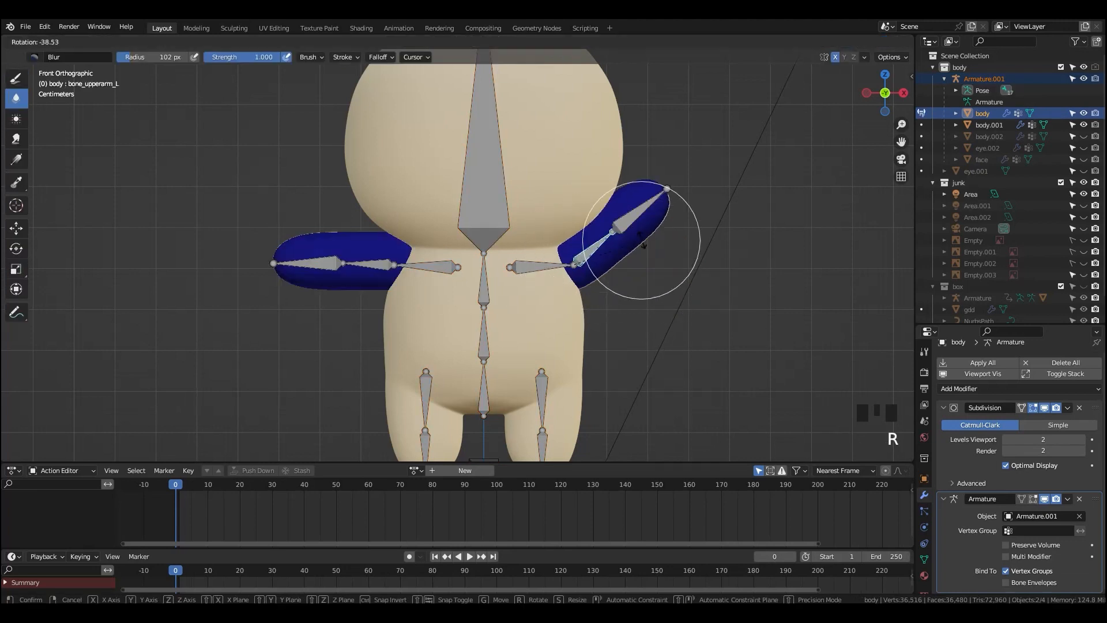
ctrl+click(600, 260)
key(r)
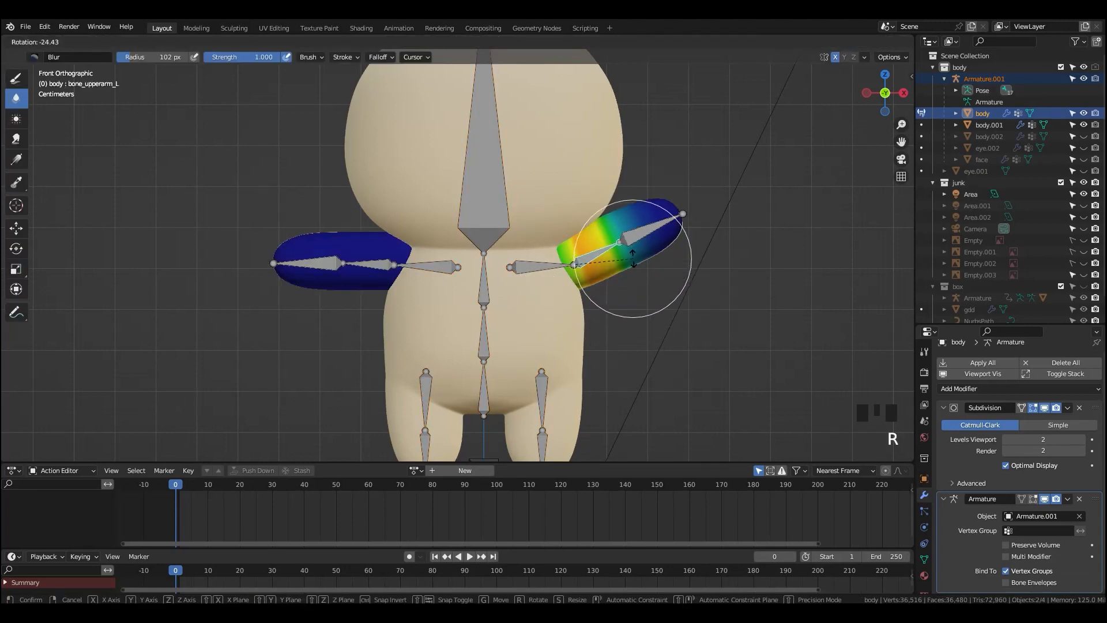
right_click(621, 230)
- Check the arm mesh's weights for Bone_Forearm_L with free and trackball rotations, restoring the pose
ctrl+click(643, 265)
key(r)
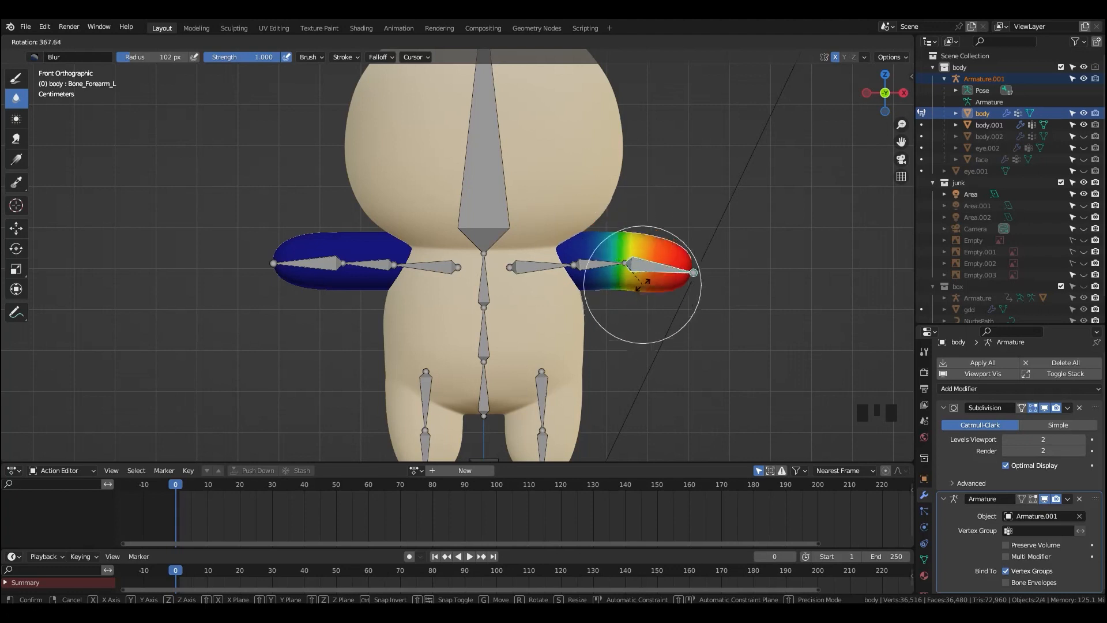
key(r)
right_click(695, 287)
key(r)
key(r)
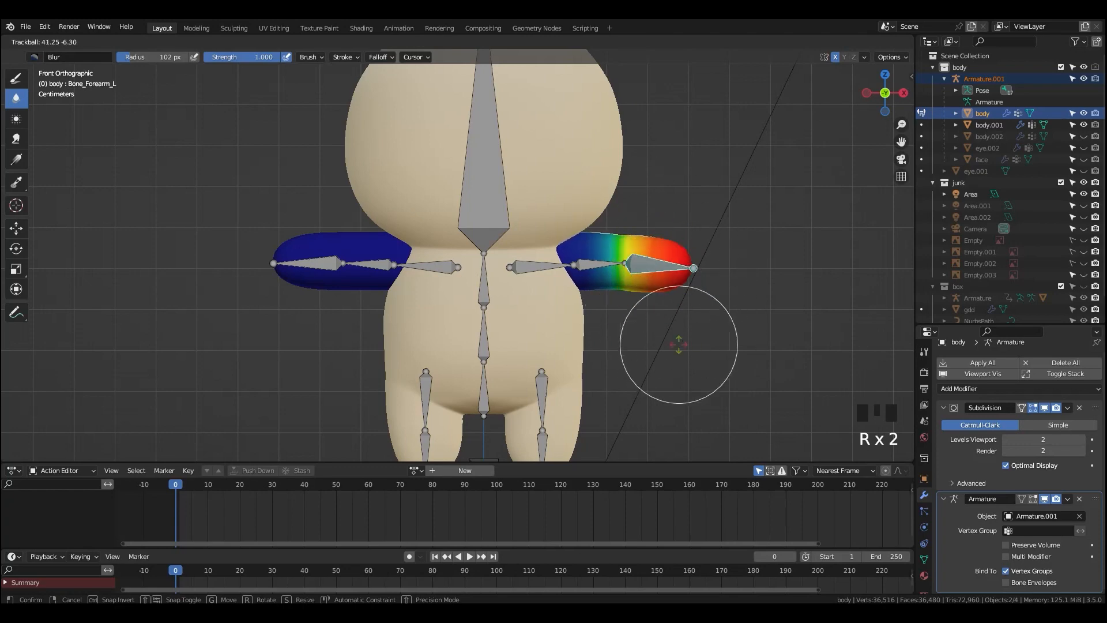
right_click(599, 300)
- Leave Weight Paint mode on the arms and unhide the pants mesh body.002
mouse_move(599, 300)
ctrl+middle_down()
mouse_move(622, 272)
mouse_move(619, 297)
ctrl+middle_up()
key(ctrl+Tab)
click(1084, 136)
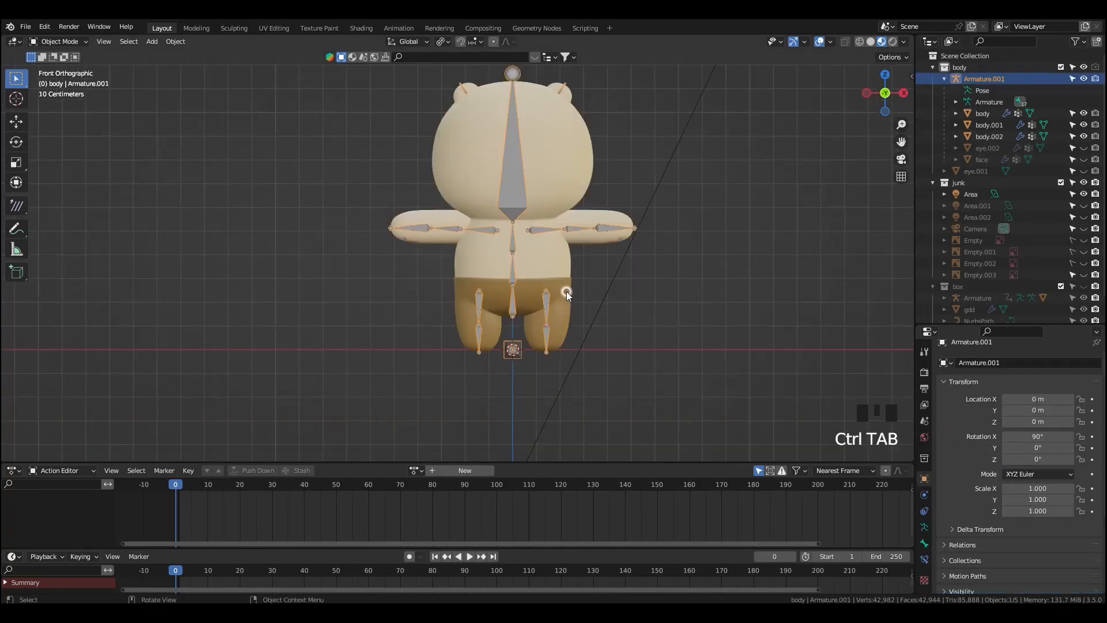
click(543, 320)
shift+click(545, 308)
key(ctrl+Tab)
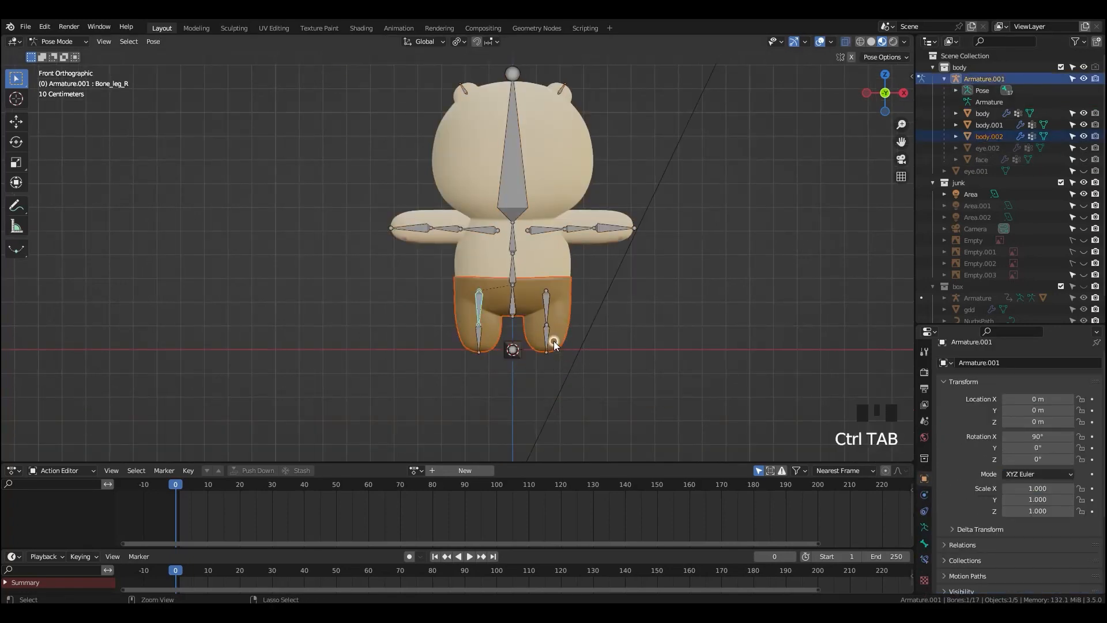
ctrl+middle_drag(549, 362, 594, 298)
key(ctrl+Tab)
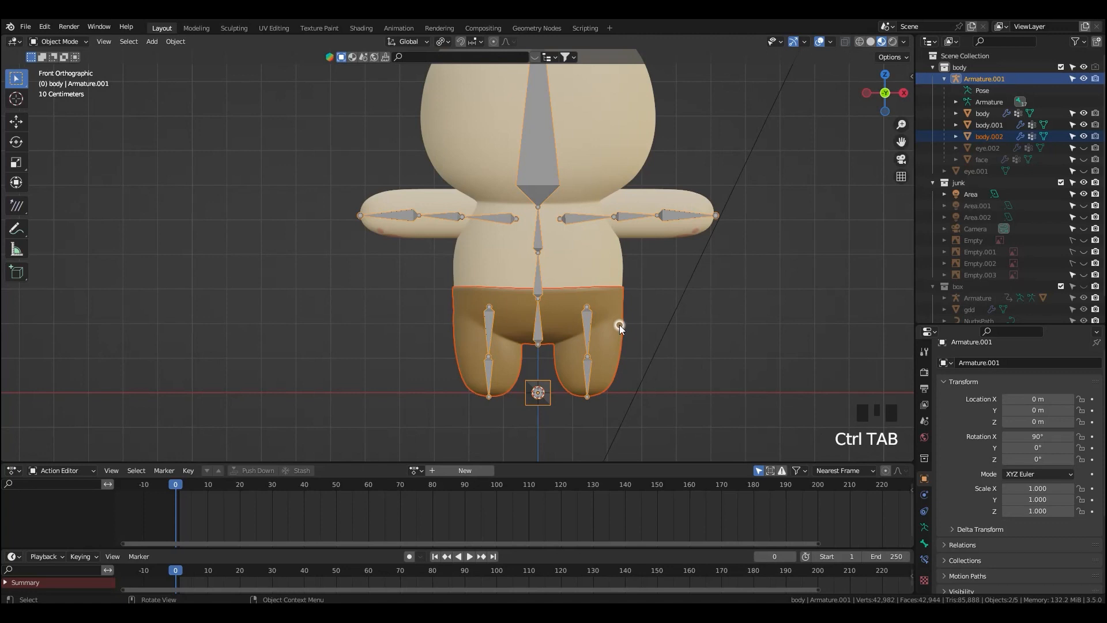
- Select Armature.001 together with the pants mesh body.002 and enter Weight Paint mode on the pants
click(610, 316)
click(588, 327)
shift+click(618, 298)
key(ctrl+Tab)
ctrl+middle_drag(571, 324, 553, 403)
- Check the pants' weights around Bone_leg_R by test-rotating the leg bones, restoring the pose each time
key(r)
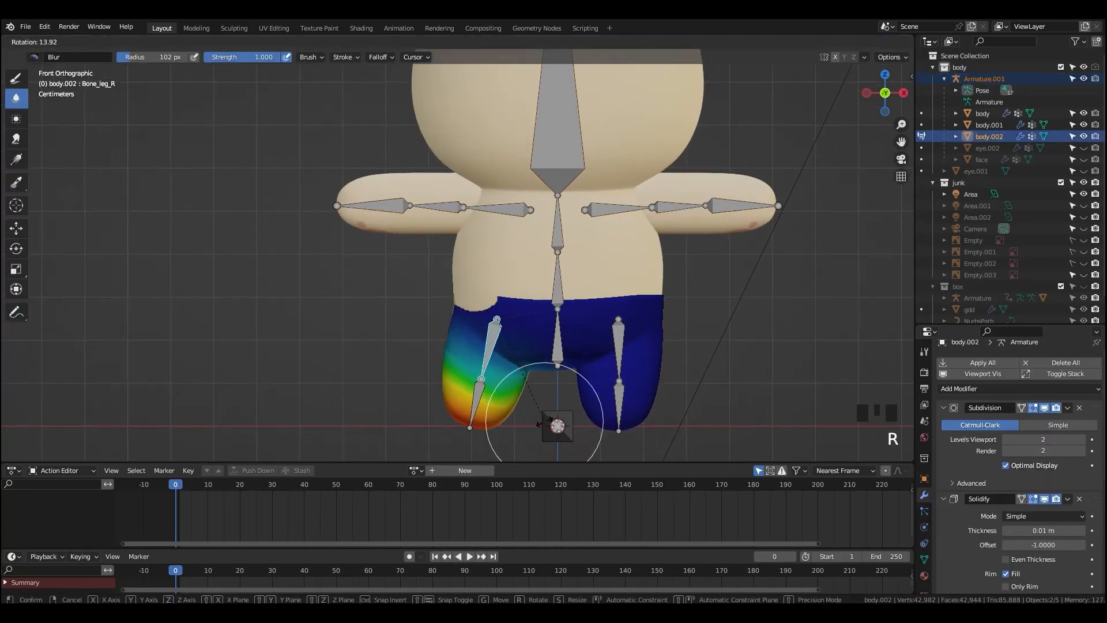
right_click(533, 397)
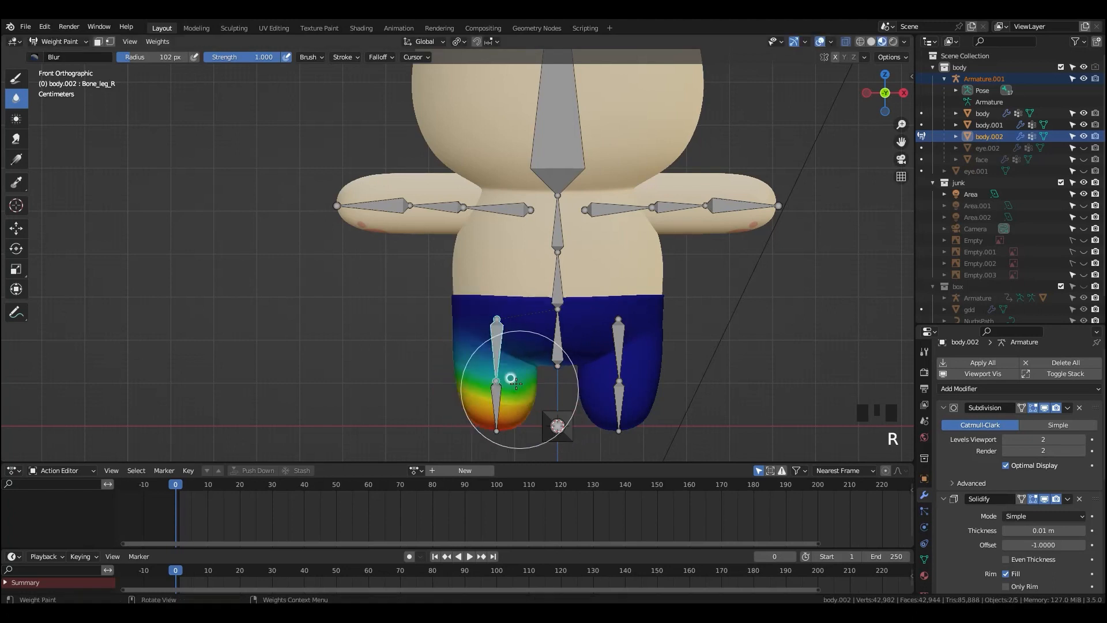
ctrl+click(499, 335)
key(r)
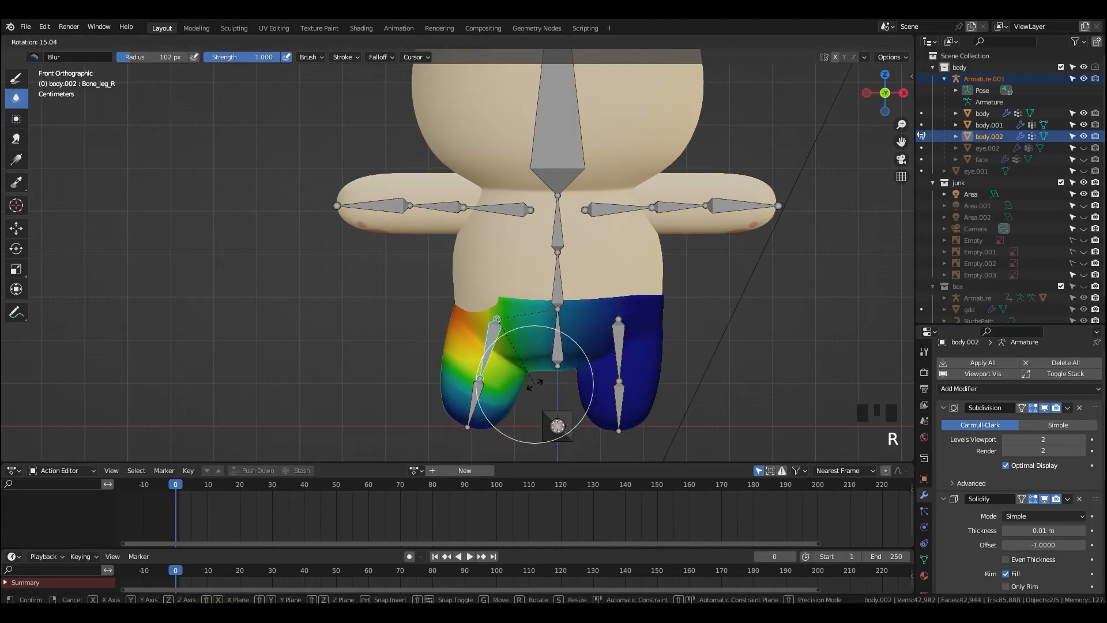
right_click(553, 415)
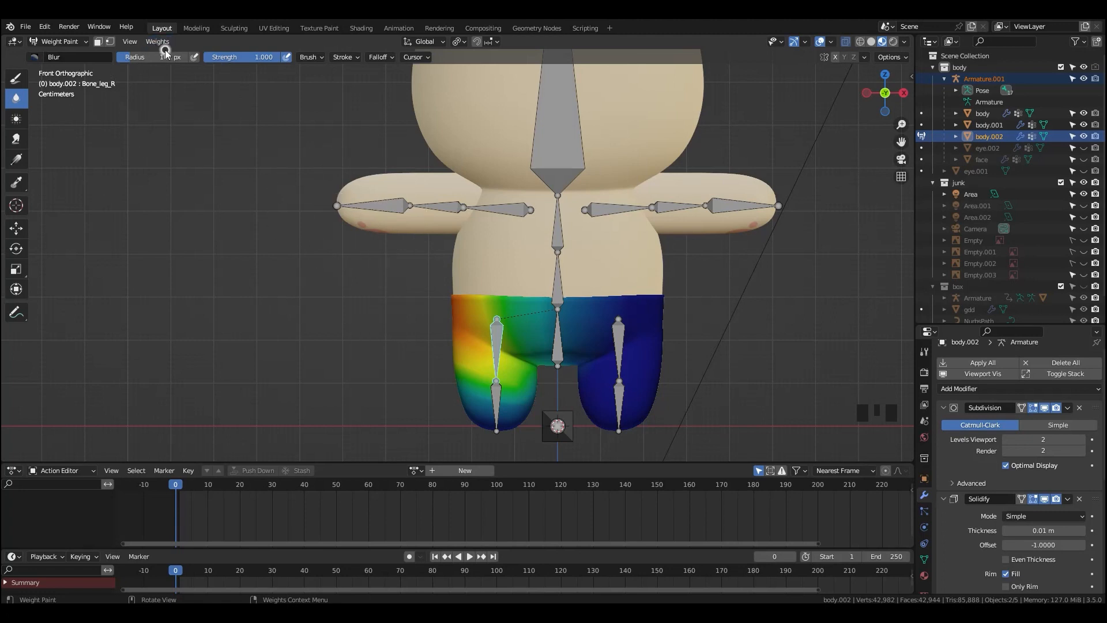
- Return to Object Mode and clear the parent of the pants mesh body.002
key(ctrl+Tab)
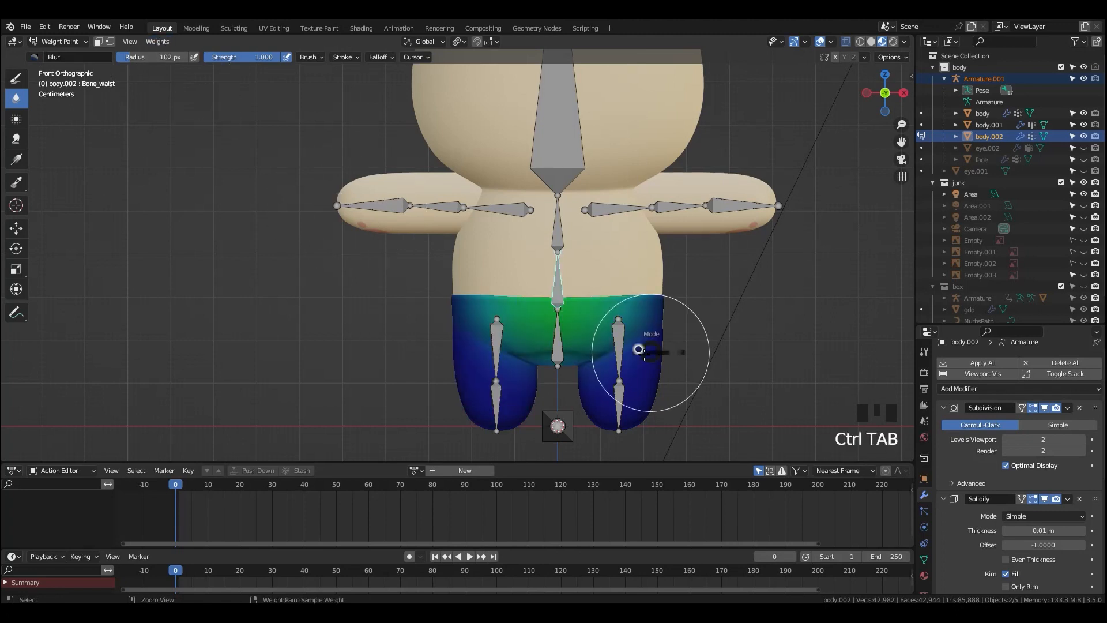
ctrl+middle_drag(599, 305, 583, 288)
click(669, 295)
click(633, 316)
key(alt+p)
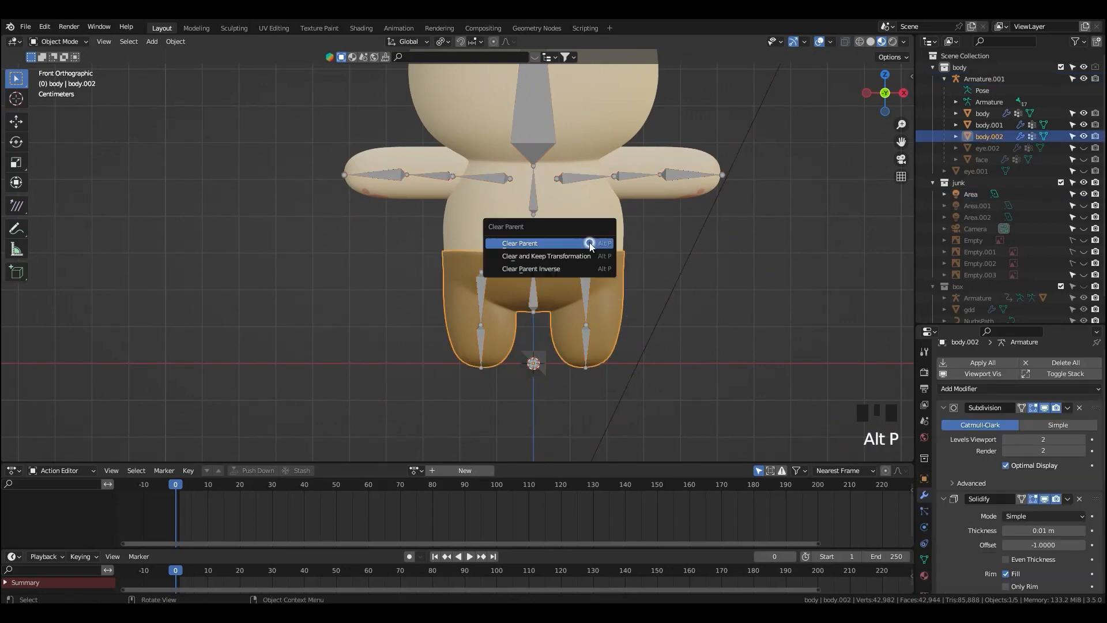
click(590, 243)
- Put Armature.001 into Pose Mode and test-rotate Bone_leg_L with the pants unparented, restoring the pose
click(554, 279)
key(Tab)
shift+middle_drag(682, 356, 650, 368)
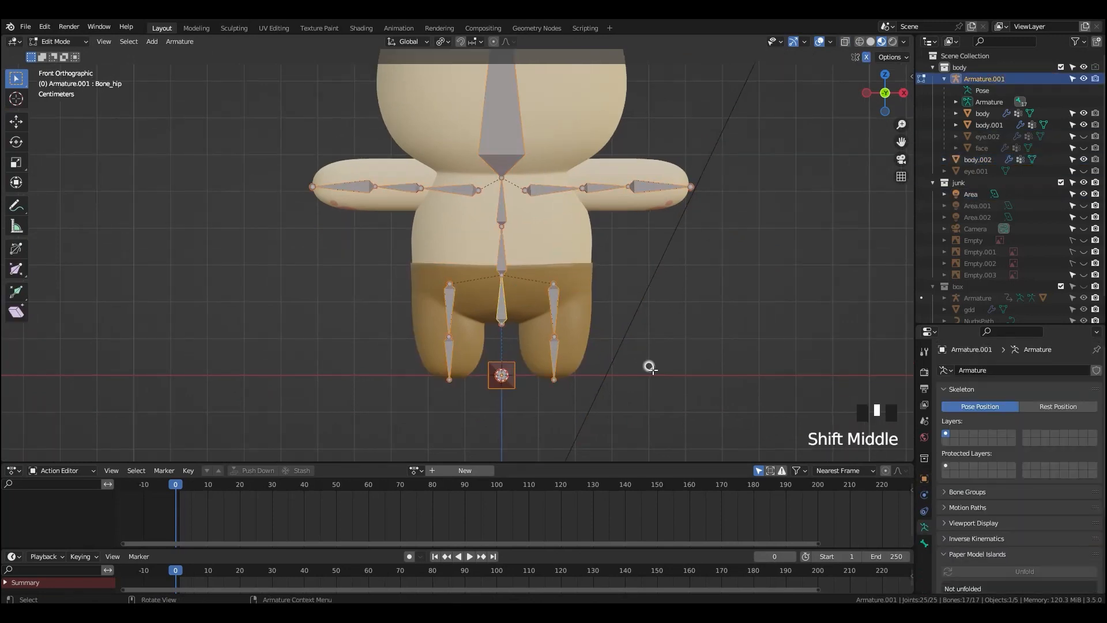
click(552, 300)
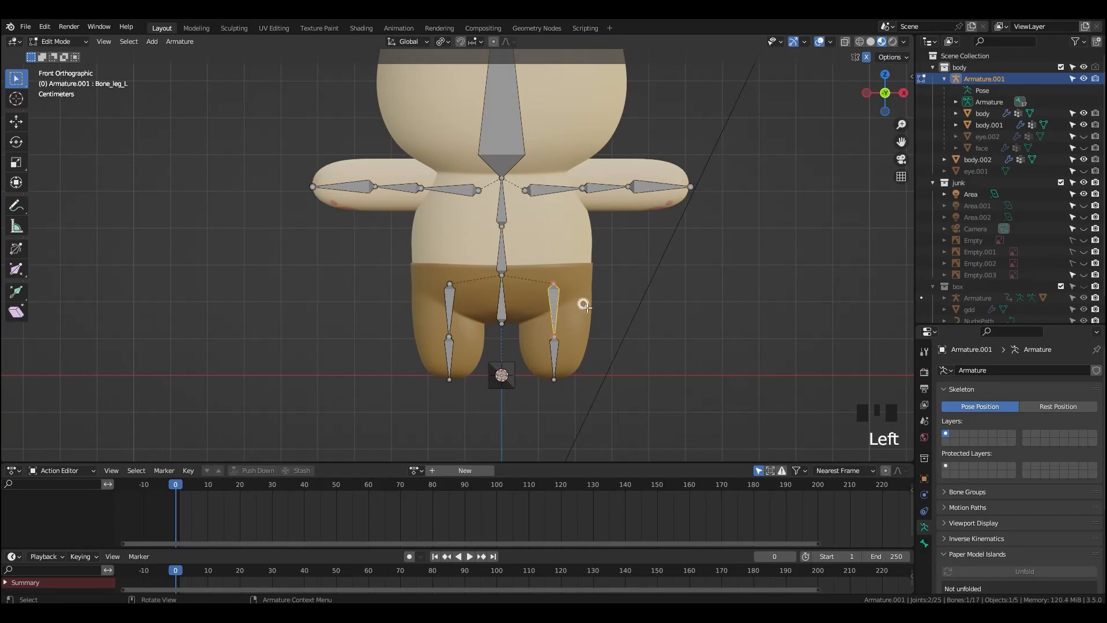
key(ctrl+Tab)
click(553, 309)
key(r)
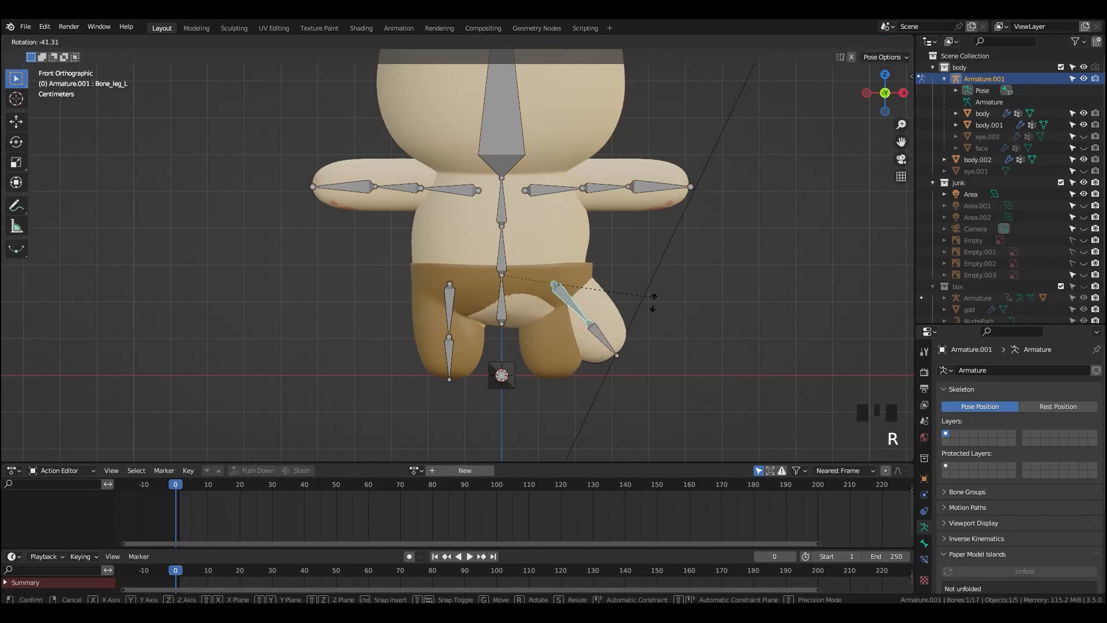
right_click(659, 293)
- Parent the pants mesh body.002 to Armature.001 using Armature Deform With Empty Groups
key(ctrl+Tab)
click(554, 320)
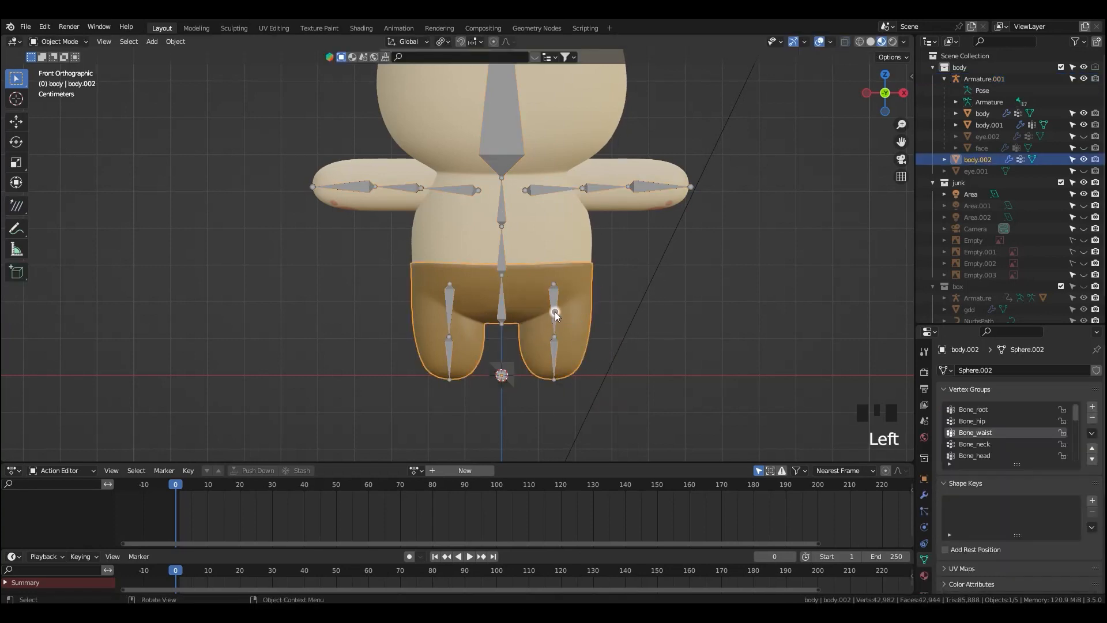
shift+click(555, 309)
key(ctrl+p)
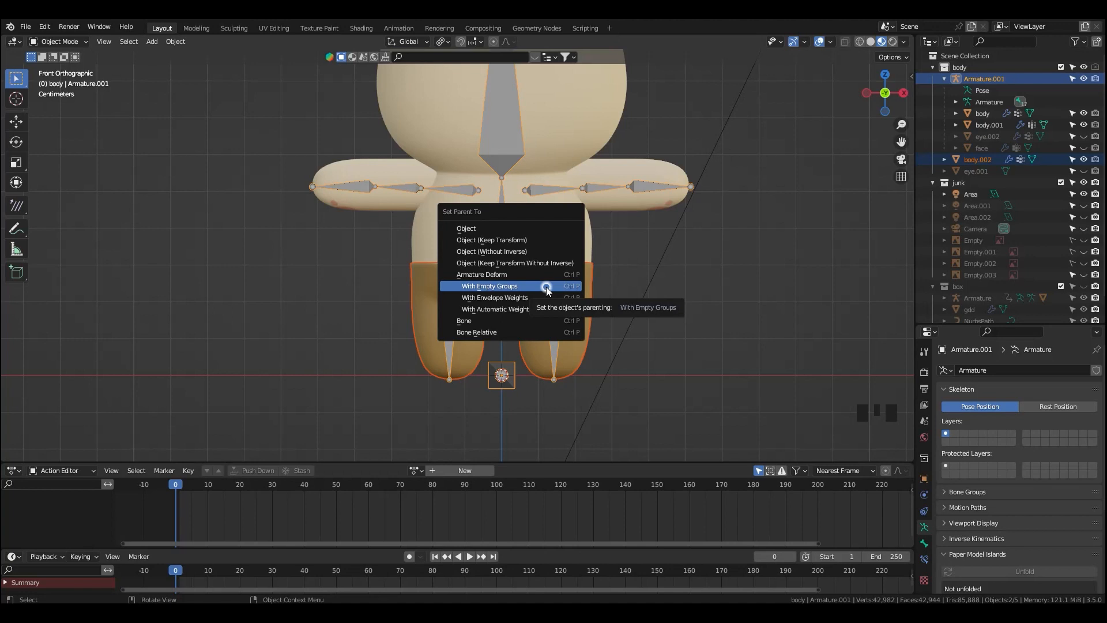
click(547, 286)
- Apply the empty-groups parenting, then select body.002 and look through the bone-named vertex groups in its mesh data
click(554, 304)
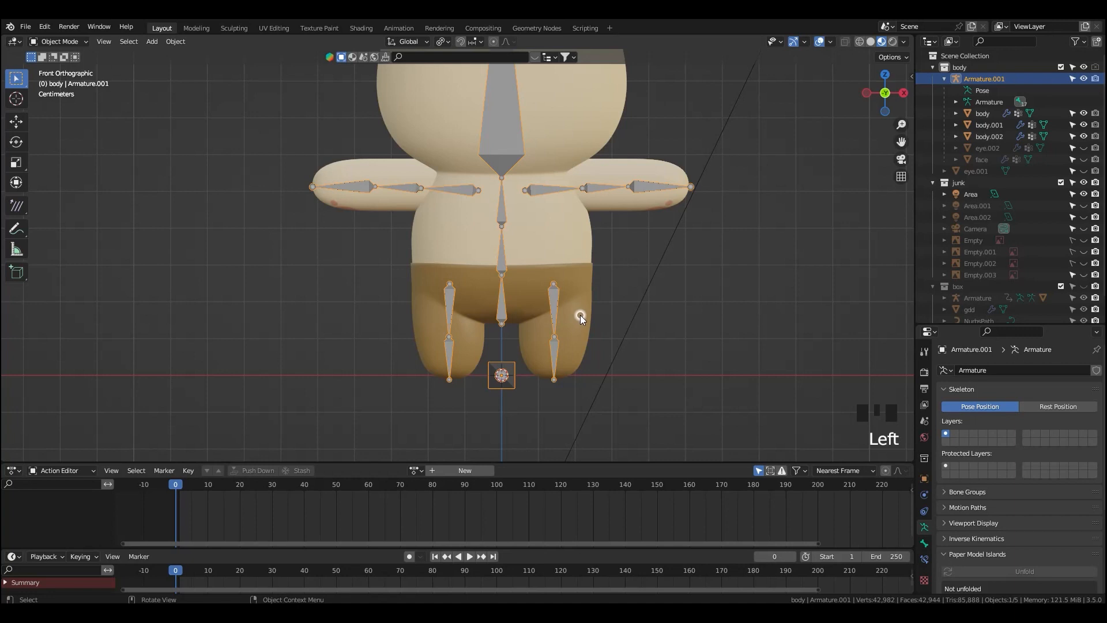
click(574, 328)
click(924, 558)
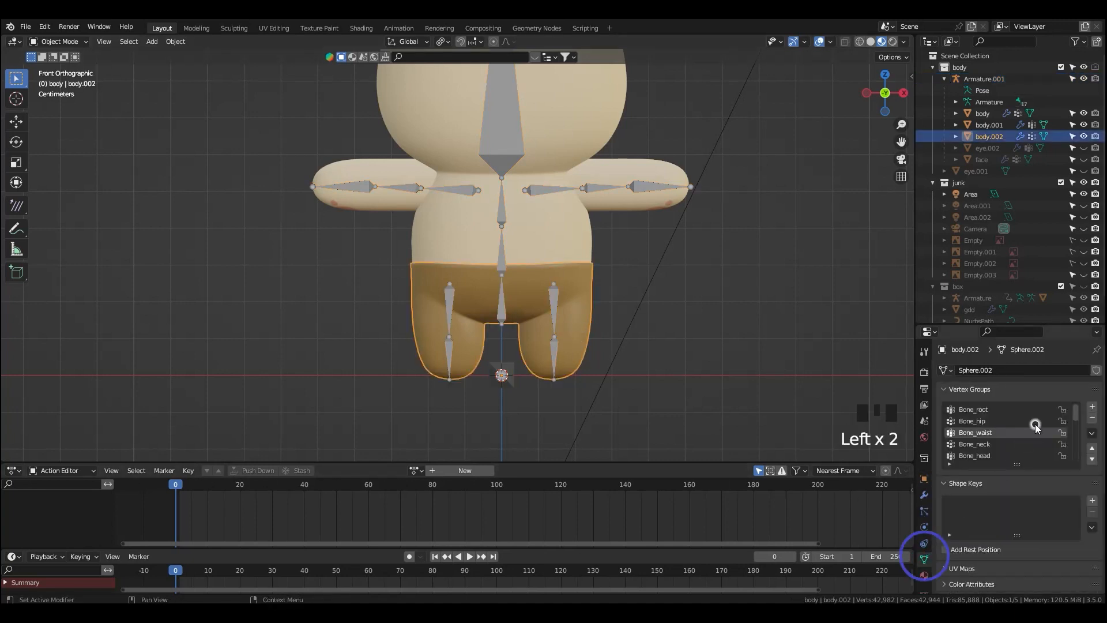
scroll(1038, 433, down, 3)
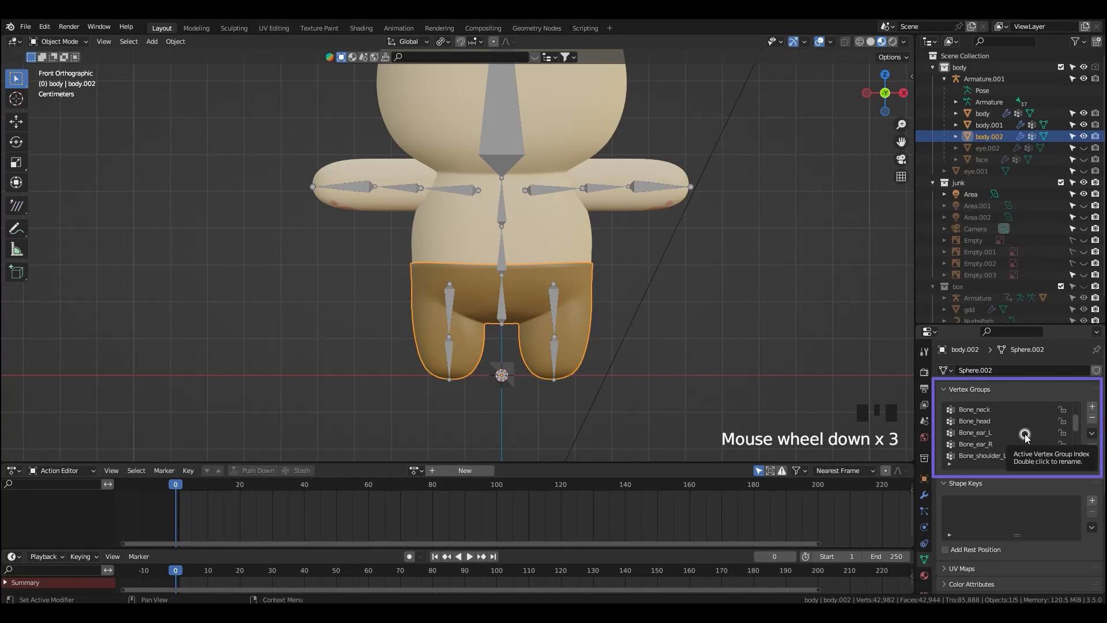
click(1025, 433)
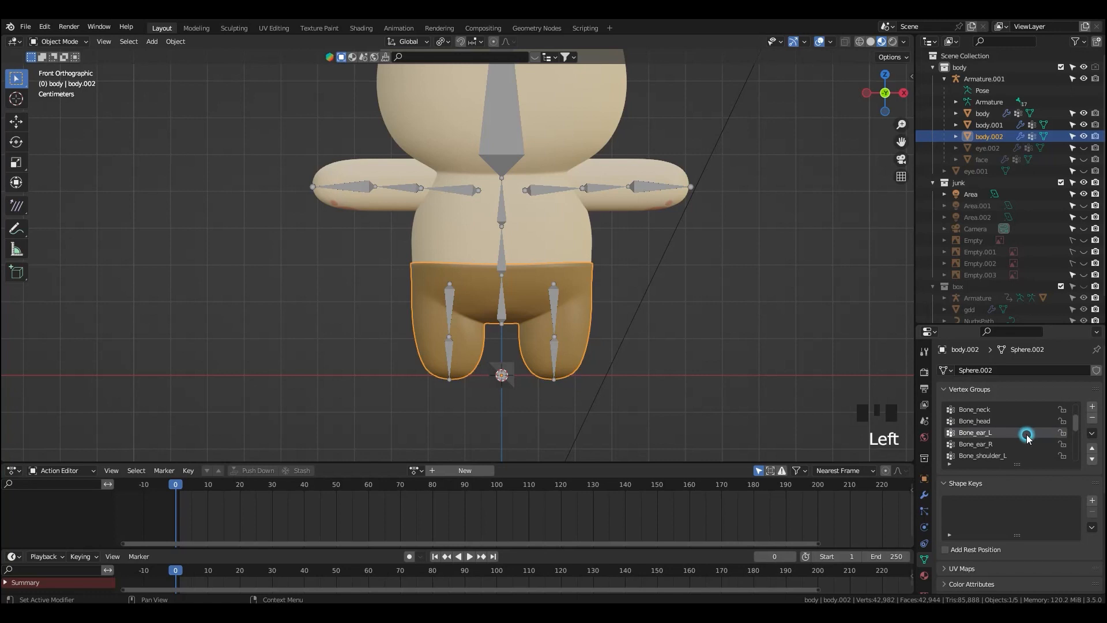
- In Edit Mode, select the pants' lower left-leg vertices on body.002 and assign them to Bone_leg_low_L at weight 1.000
key(Tab)
key(ctrl+KP_Add)
drag(637, 412, 512, 327)
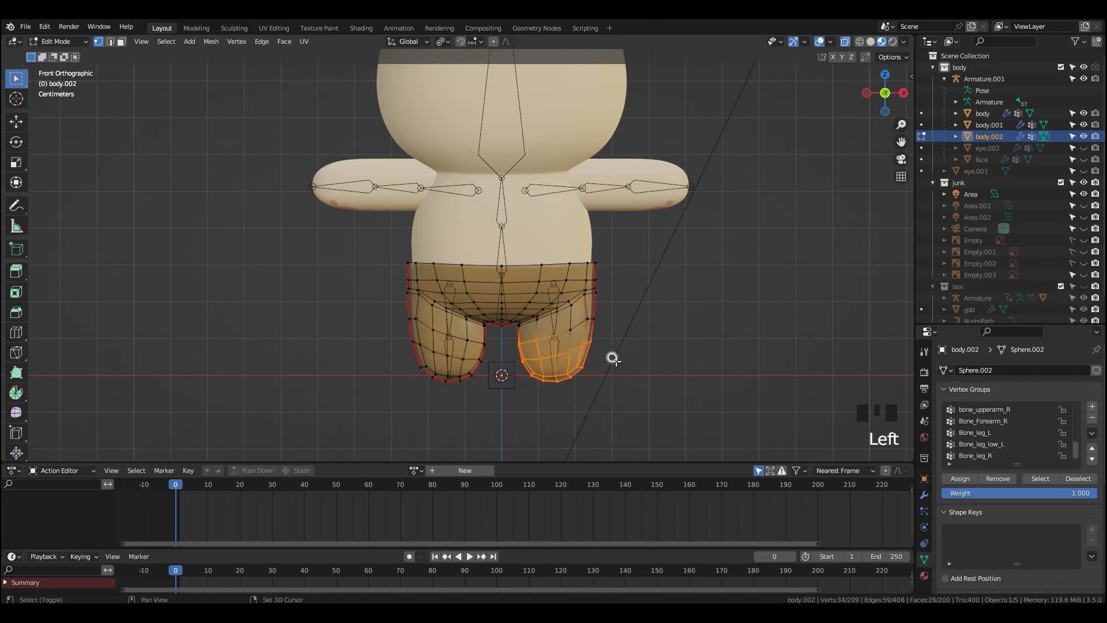
shift+drag(639, 384, 559, 311)
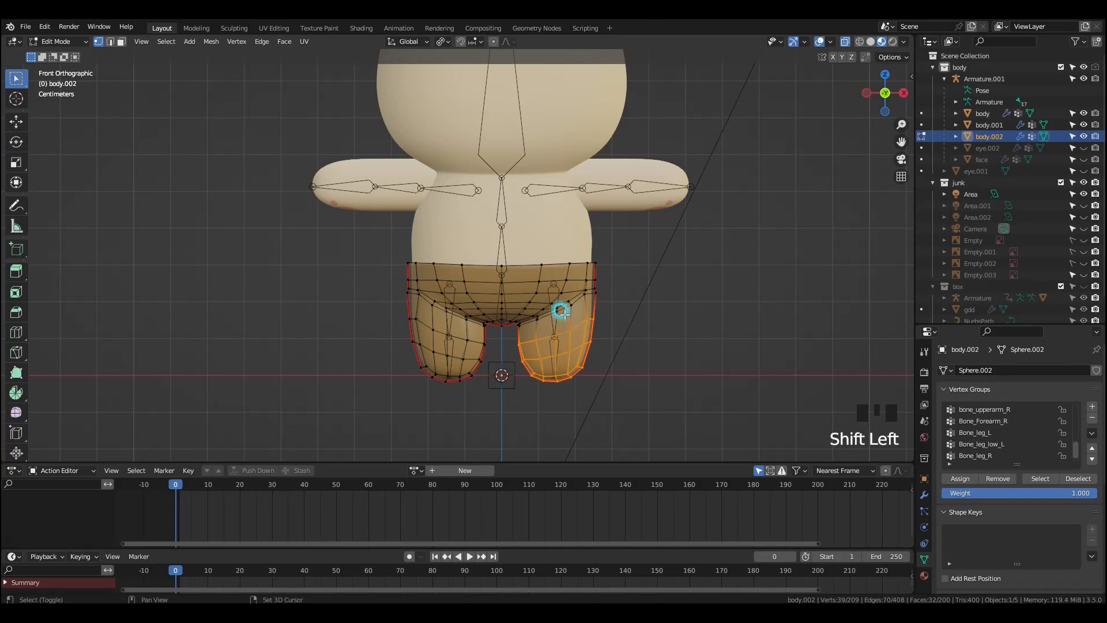
click(997, 436)
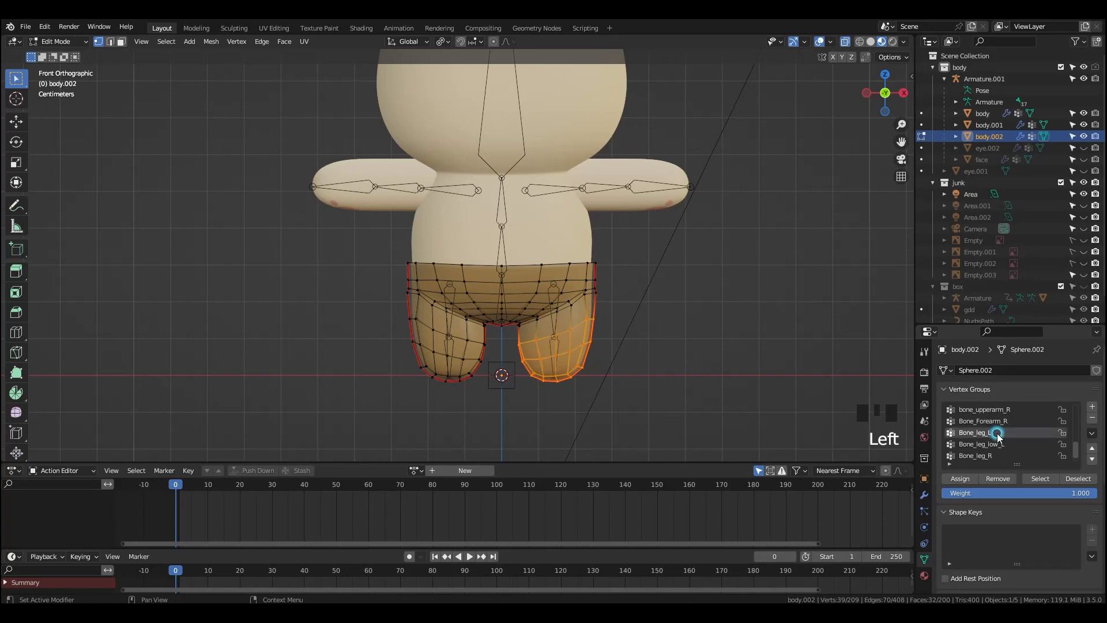
click(999, 443)
click(960, 479)
- Select the upper left-leg vertices from the knee up to the waistband and assign them to Bone_leg_L at weight 1.000
drag(609, 333, 584, 312)
shift+drag(578, 323, 529, 345)
shift+drag(512, 332, 526, 349)
shift+drag(608, 337, 513, 312)
shift+drag(549, 321, 524, 307)
shift+drag(590, 316, 542, 299)
shift+drag(602, 314, 550, 252)
shift+drag(565, 318, 536, 301)
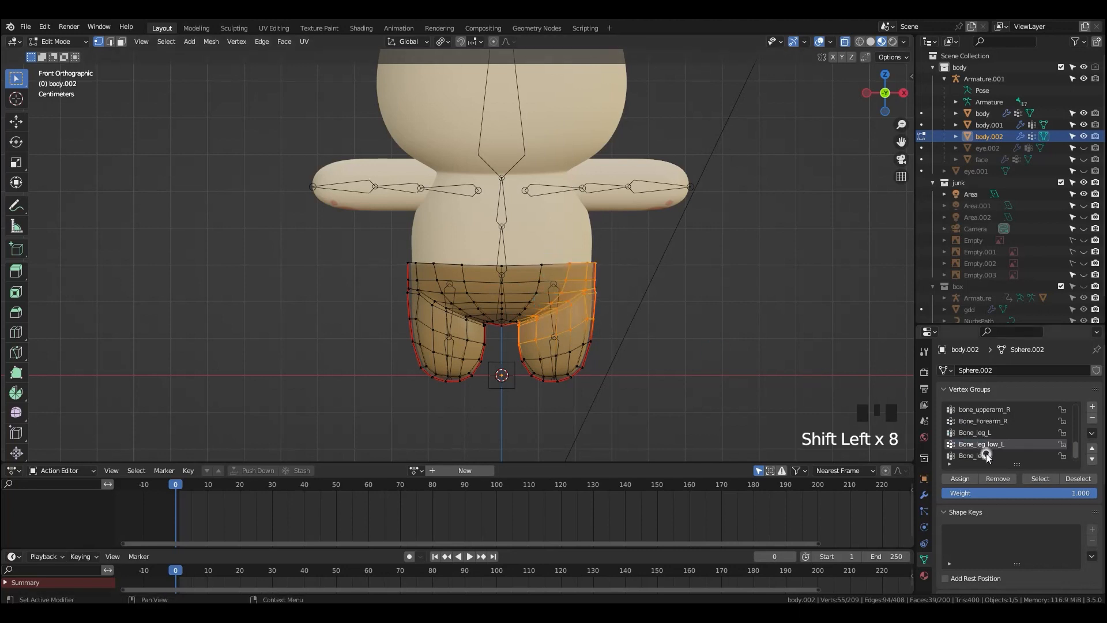
click(989, 432)
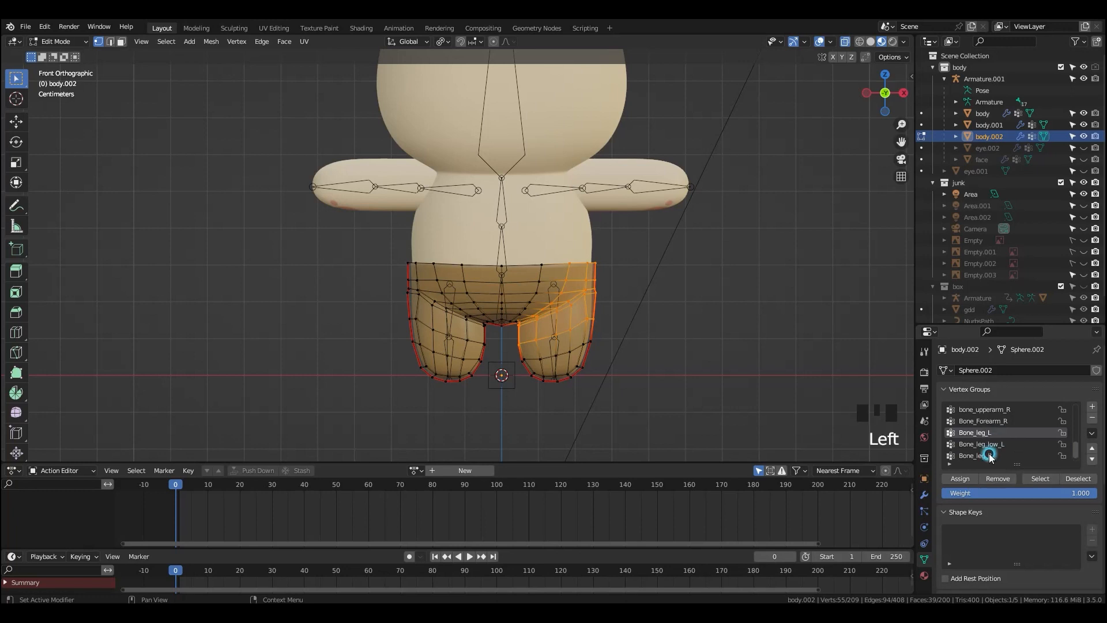
click(960, 478)
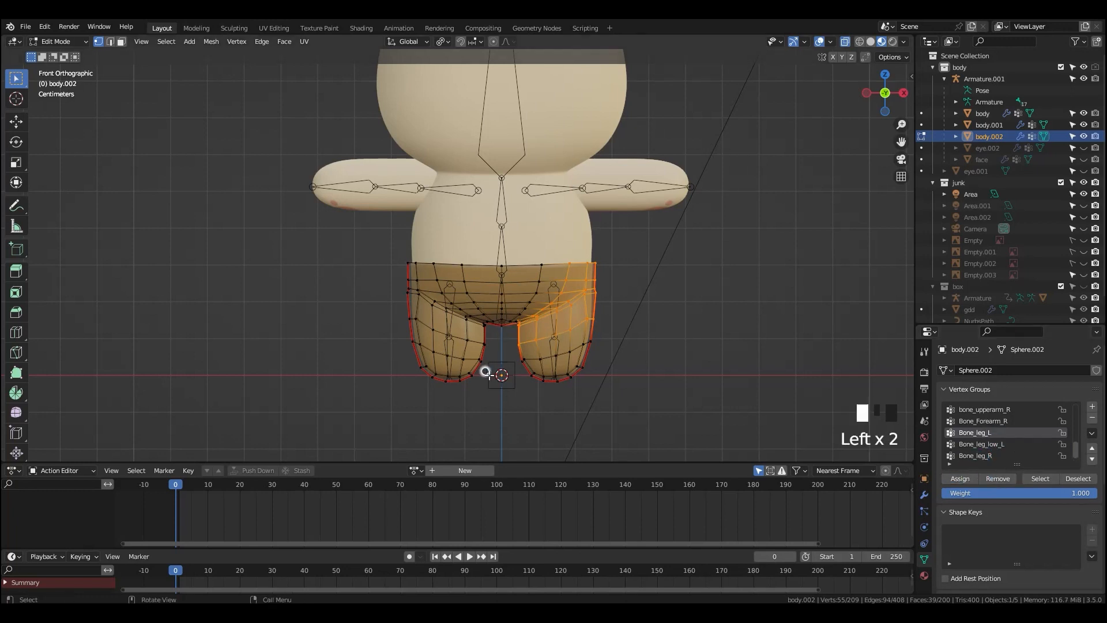
- Select the pants' lower right-leg vertices and assign them to Bone_leg_low_R at weight 1.000
drag(488, 401, 373, 341)
shift+drag(474, 358, 396, 323)
shift+drag(442, 352, 387, 311)
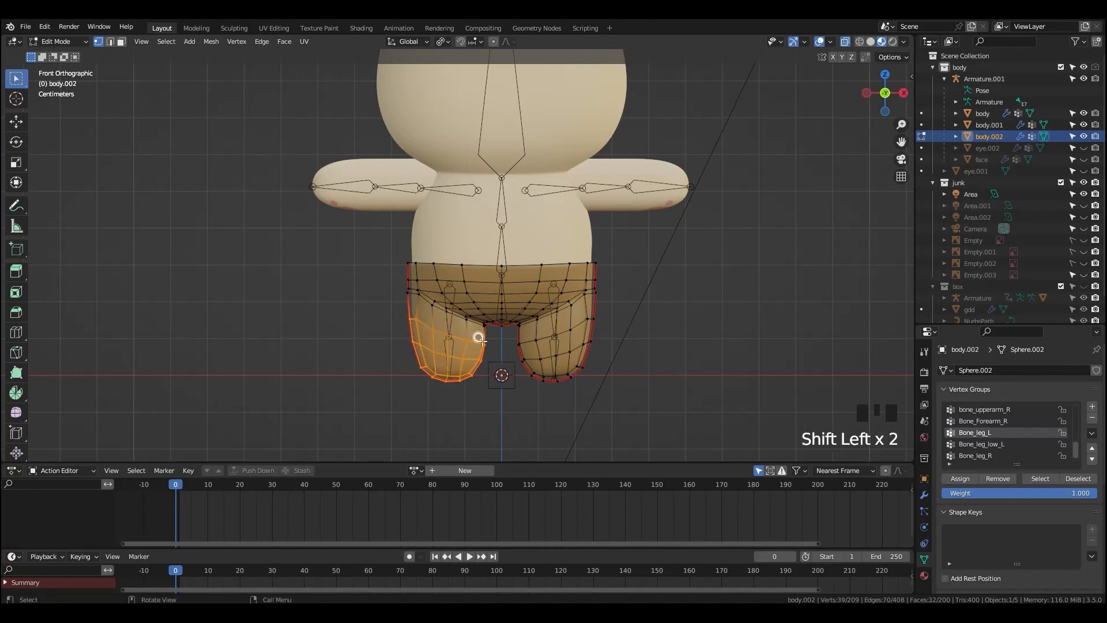
scroll(1002, 445, down, 1)
click(1004, 456)
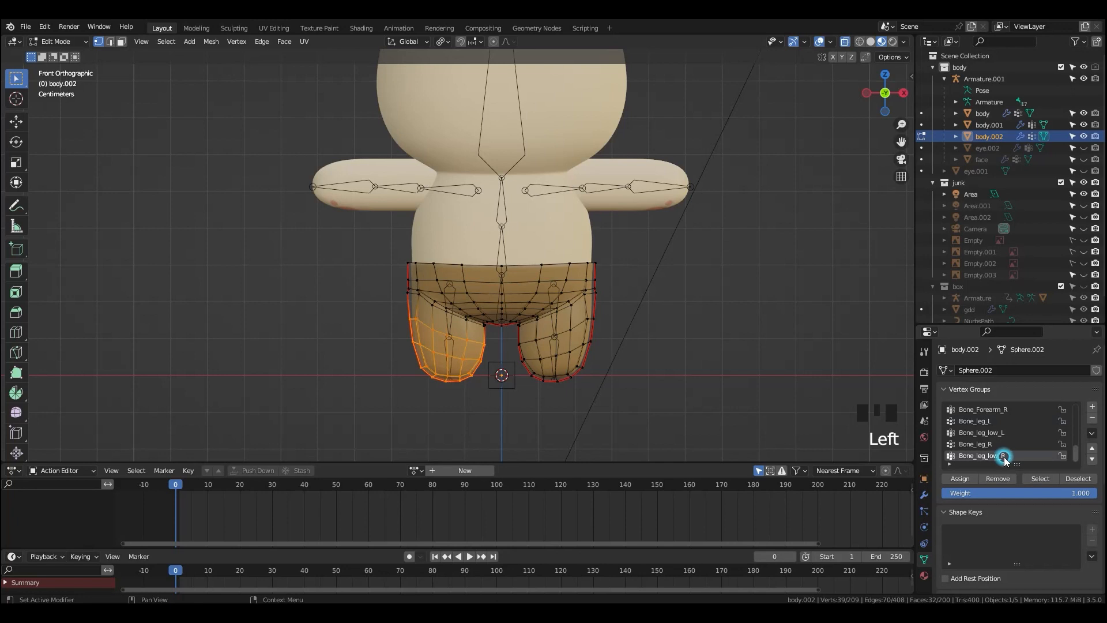
click(966, 478)
- Select the upper right-leg vertices from the knee up to the waistband and assign them to Bone_leg_R at weight 1.000
click(452, 329)
key(w)
key(w)
mouse_move(465, 342)
shift+mouse_down()
mouse_move(415, 324)
mouse_move(388, 282)
mouse_move(424, 246)
shift+mouse_up()
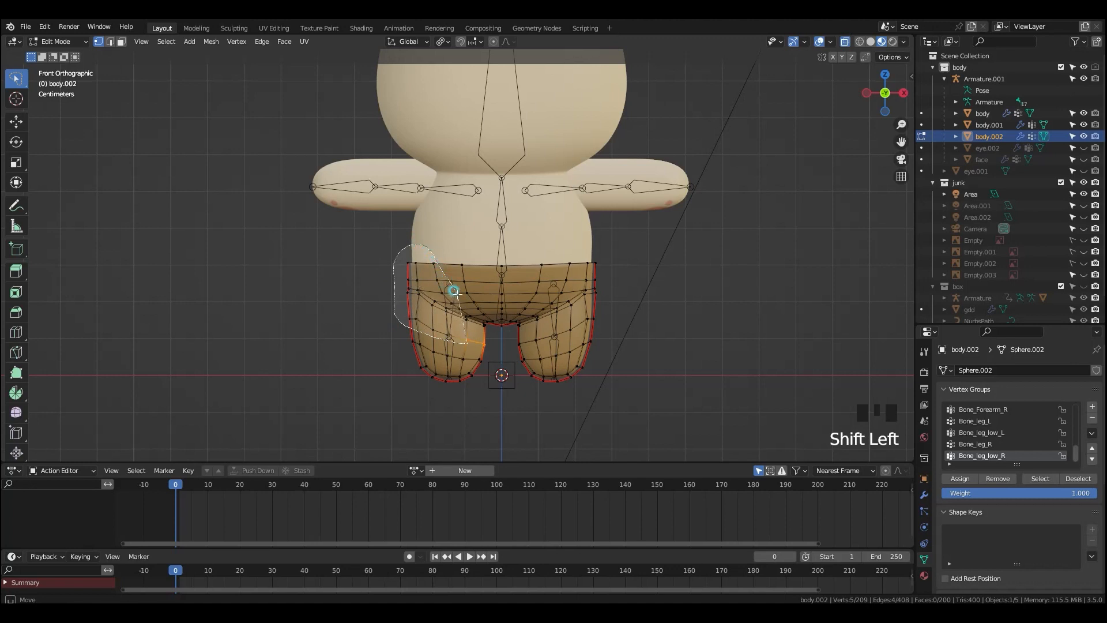
shift+drag(489, 325, 491, 328)
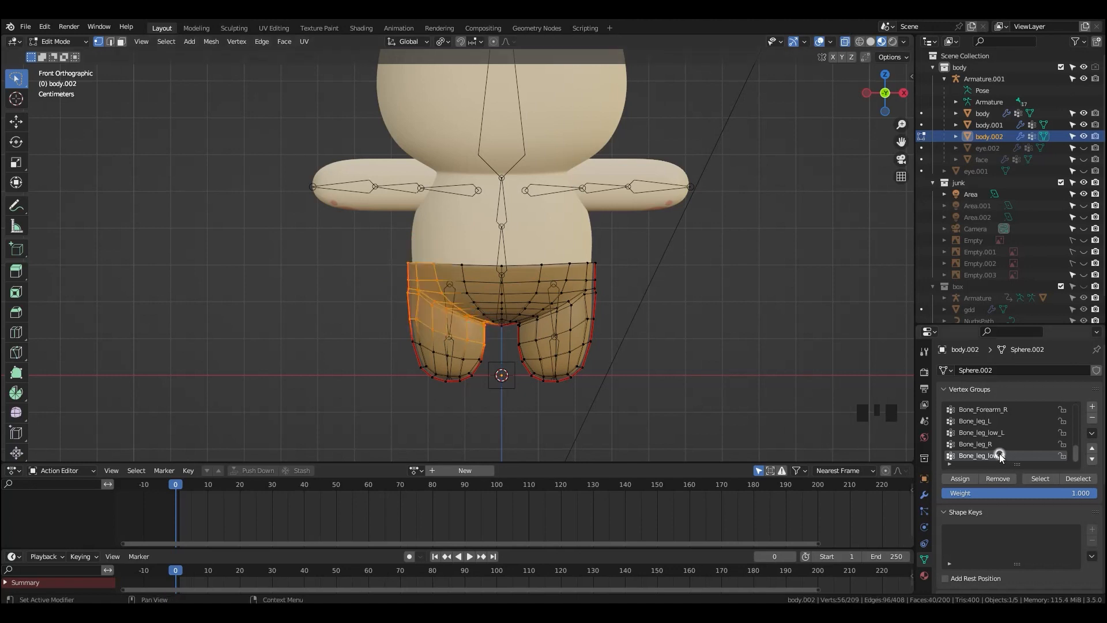
key(alt+z)
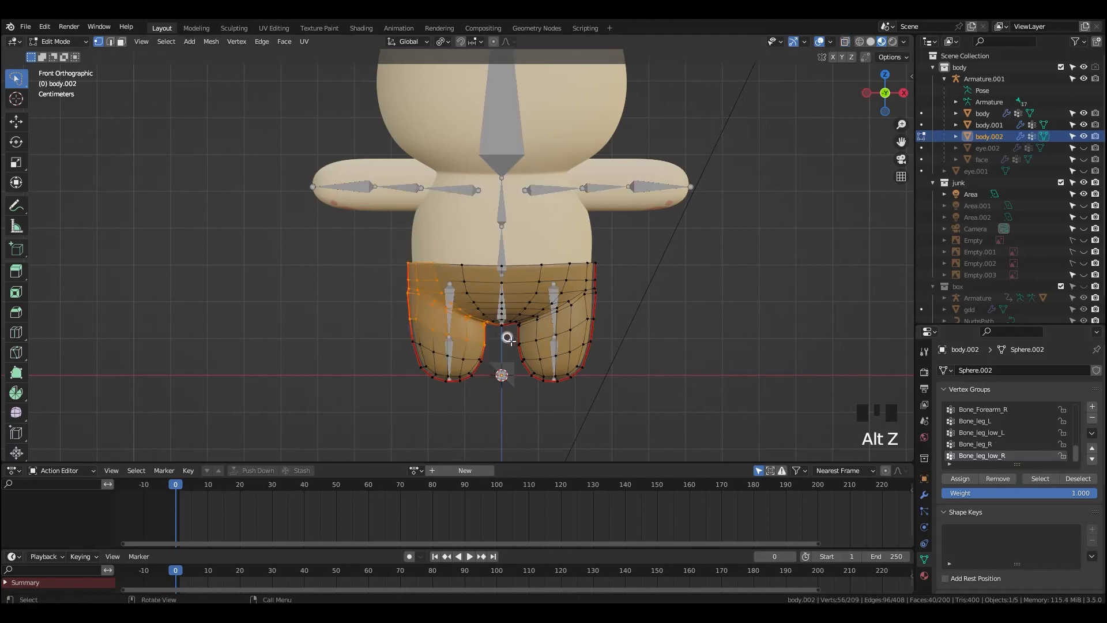
key(alt+z)
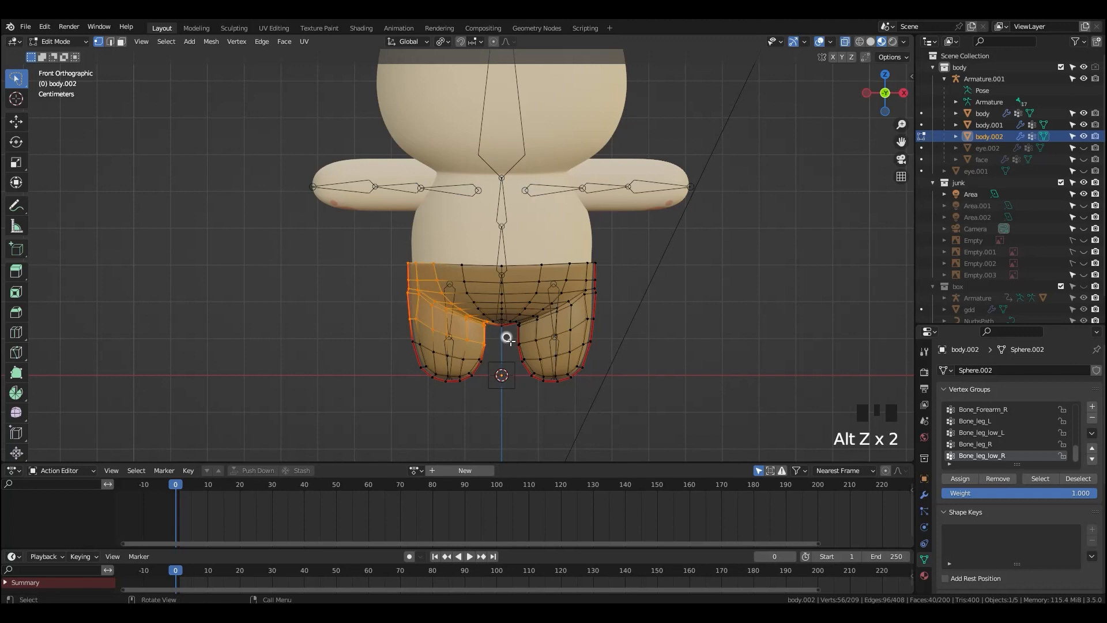
click(1021, 448)
click(960, 479)
- Select the central crotch and waistband vertices between the legs and assign them to Bone_hip at weight 1.000
click(488, 323)
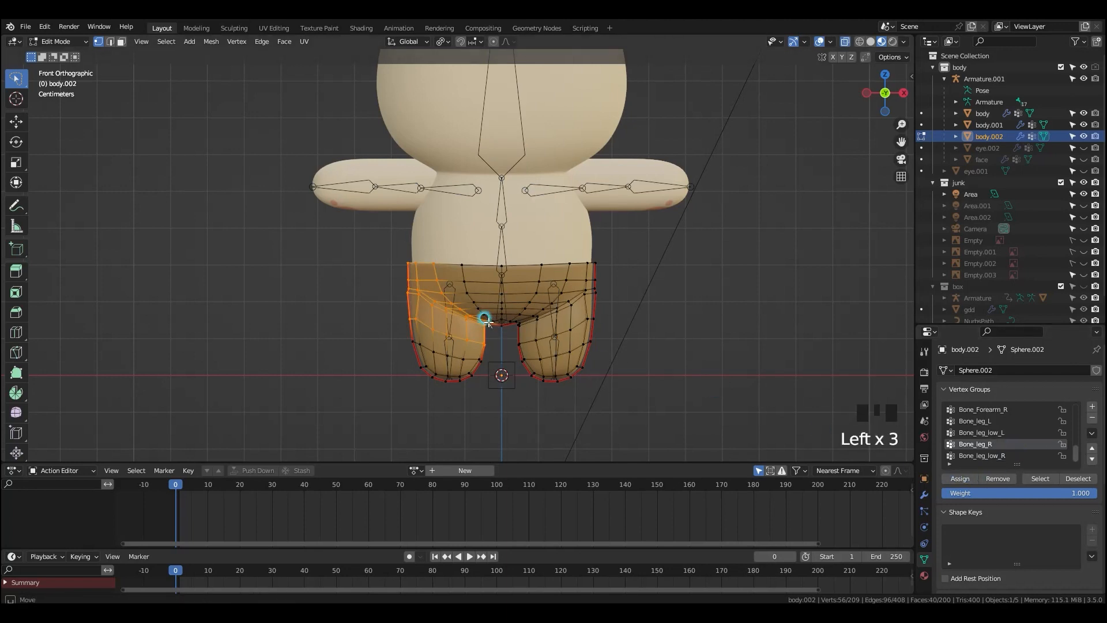
mouse_move(455, 282)
mouse_down()
mouse_move(490, 249)
mouse_move(549, 252)
mouse_move(529, 299)
mouse_move(494, 323)
mouse_move(503, 329)
mouse_up()
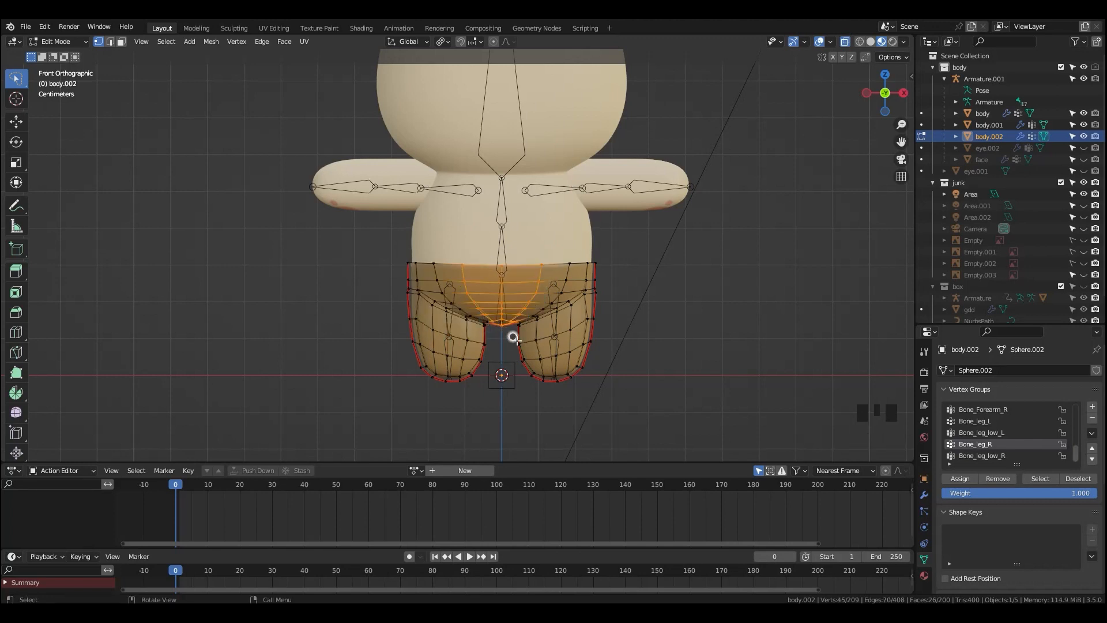
shift+click(489, 323)
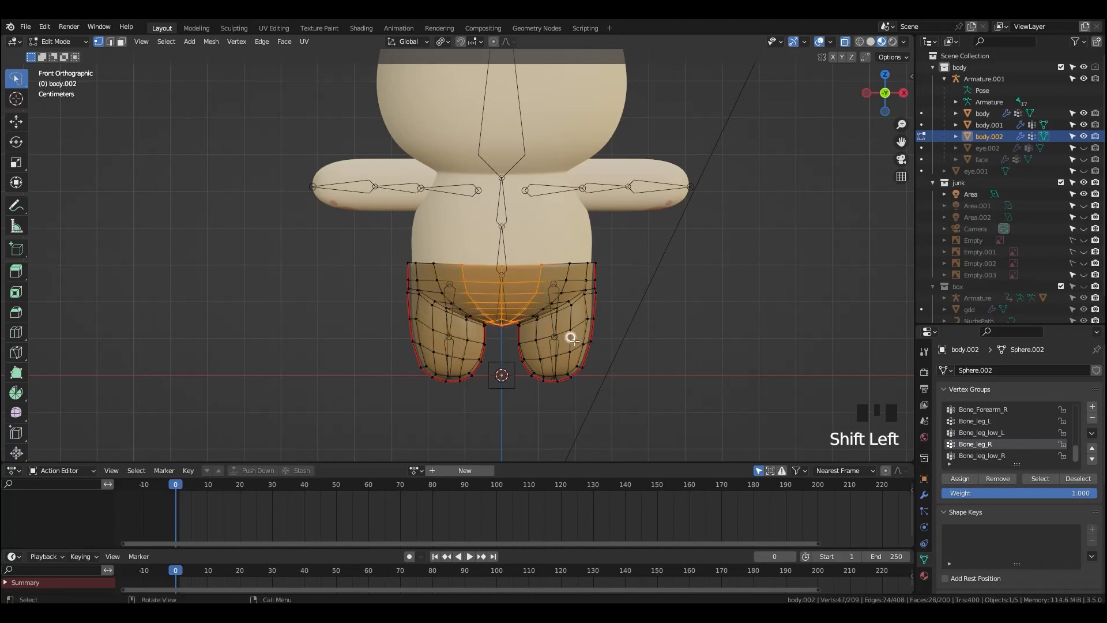
scroll(1004, 447, up, 2)
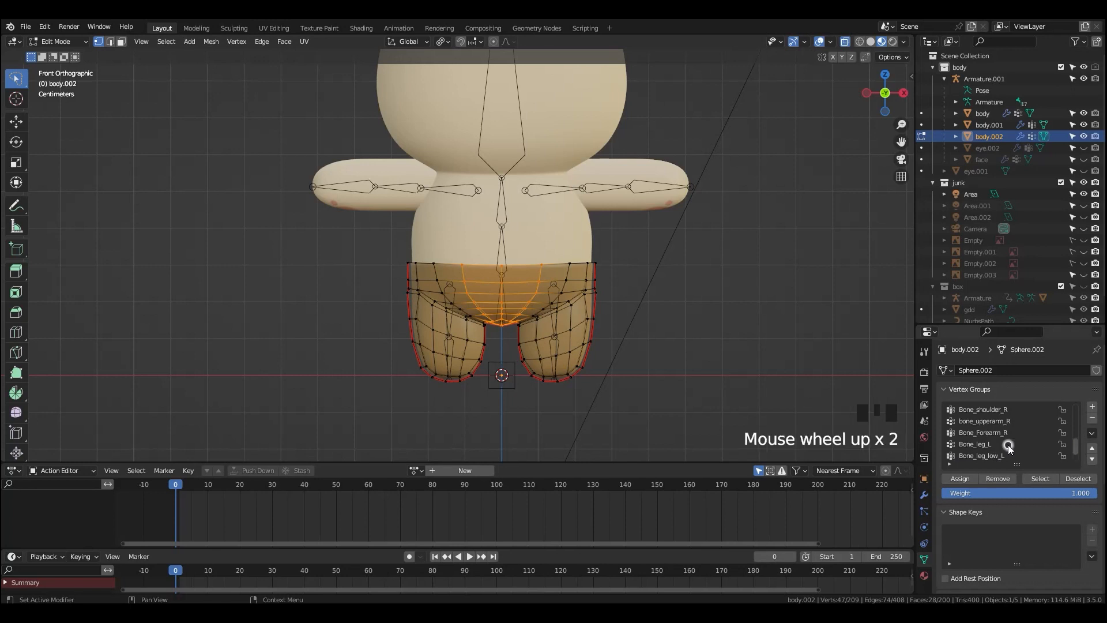
scroll(1007, 447, down, 2)
scroll(1010, 446, up, 6)
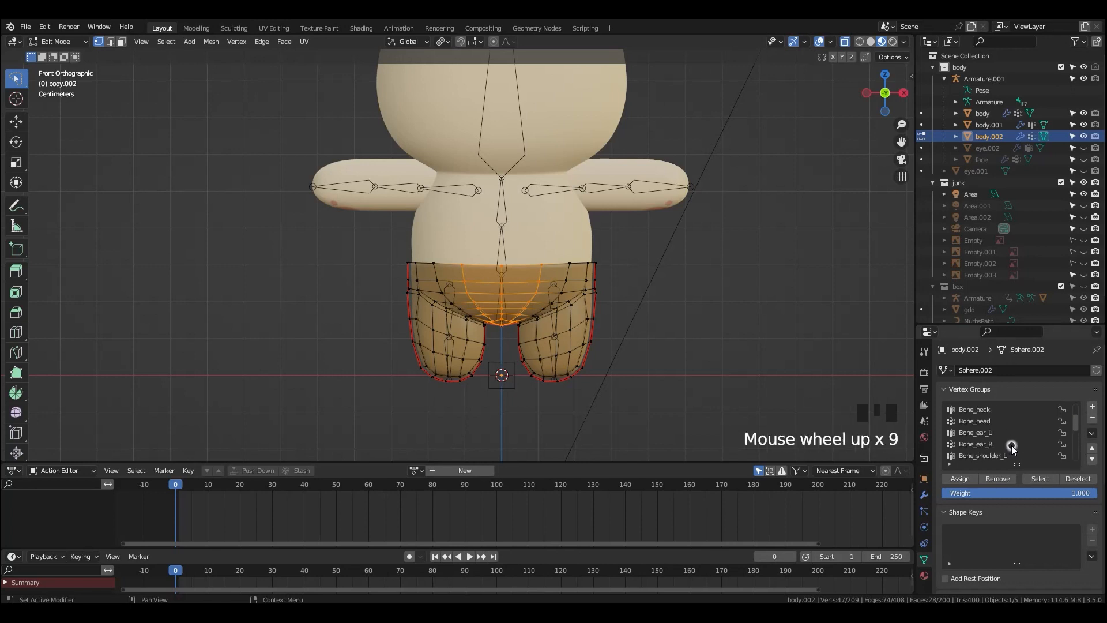
scroll(997, 426, up, 1)
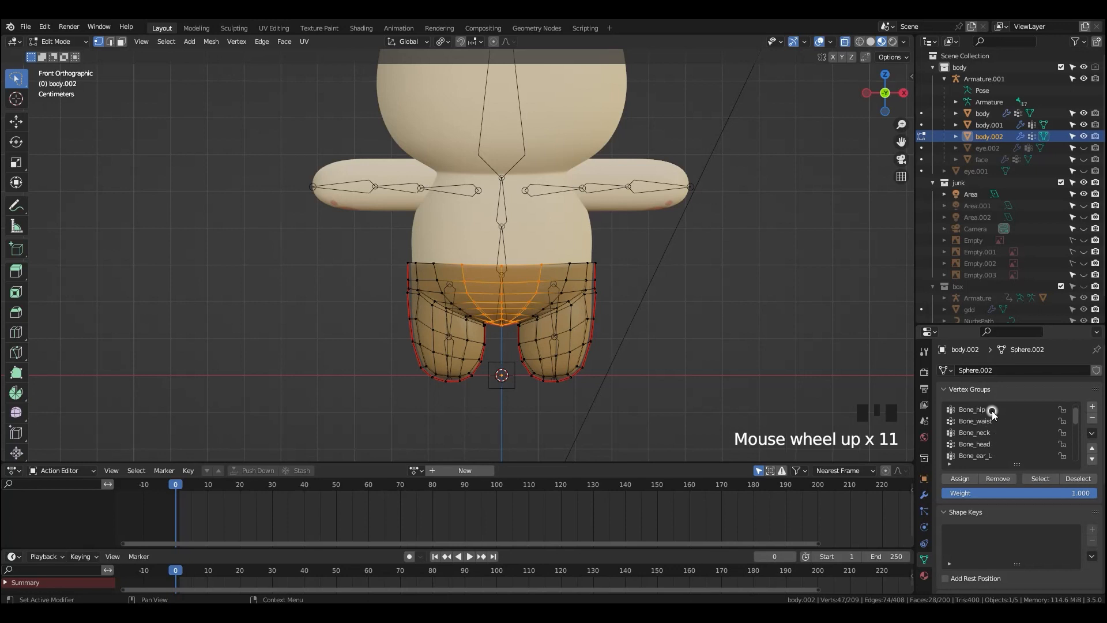
click(984, 411)
click(962, 479)
- Put Armature.001 into Pose Mode and test-rotate Bone_leg_L and Bone_leg_low_L, cancelling each rotation
scroll(501, 269, down, 1)
key(ctrl+Tab)
click(501, 267)
click(498, 265)
key(ctrl+Tab)
click(537, 301)
key(r)
right_click(541, 326)
click(539, 339)
key(r)
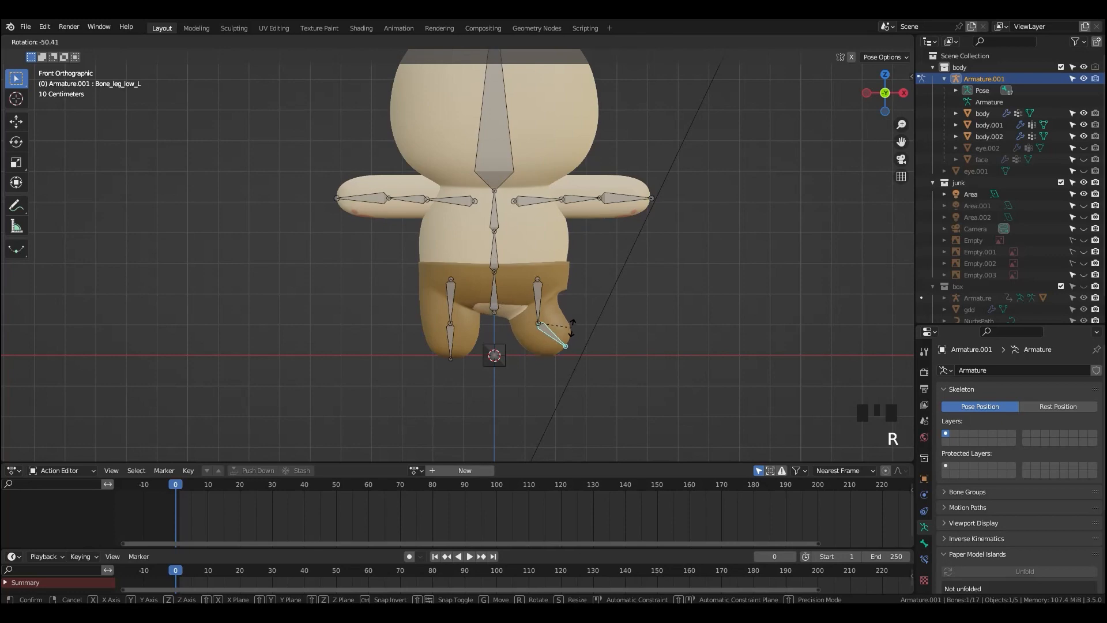
right_click(573, 327)
- Put body.002 into Weight Paint mode together with the armature, undo the trial weight smoothing, and turn off X mirroring
key(ctrl+Tab)
shift+click(558, 347)
key(ctrl+Tab)
click(588, 317)
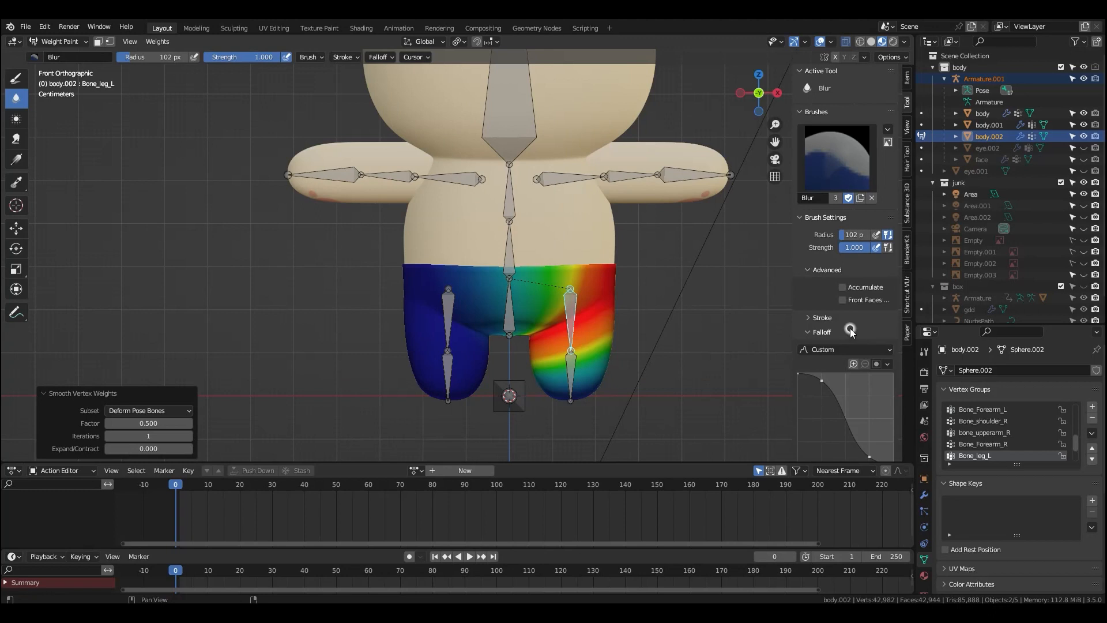
key(ctrl+z)
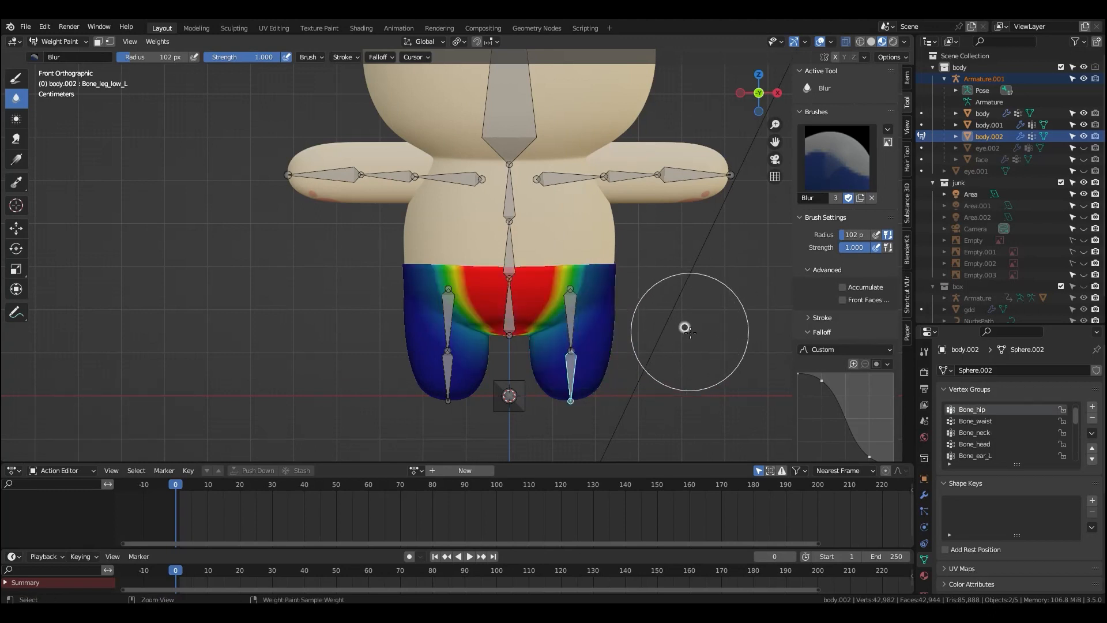
scroll(854, 337, down, 1)
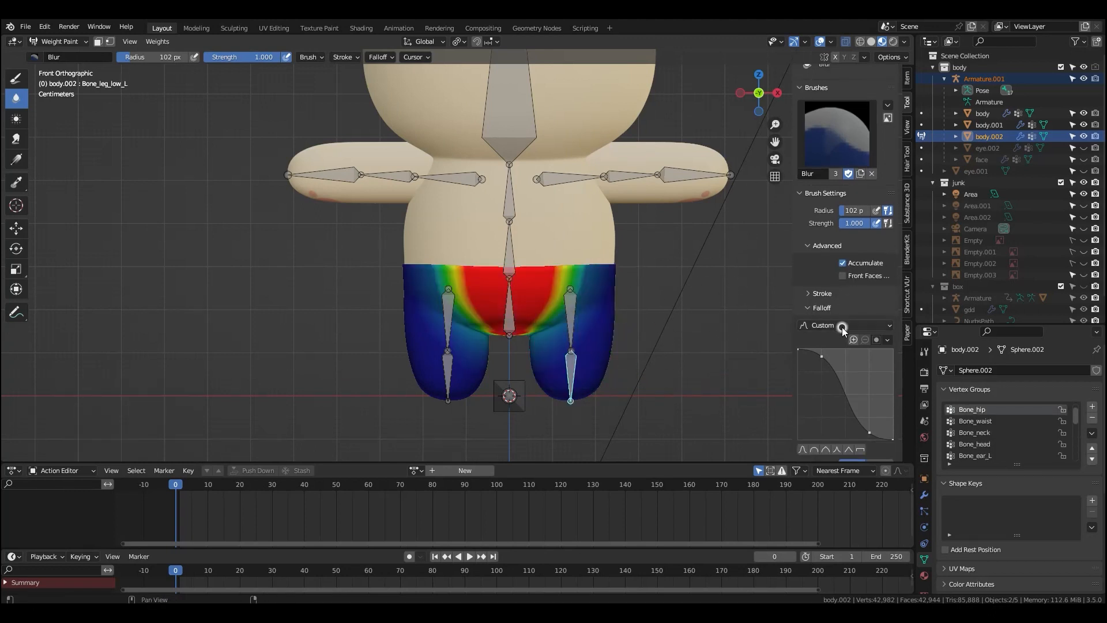
scroll(832, 323, down, 7)
click(846, 369)
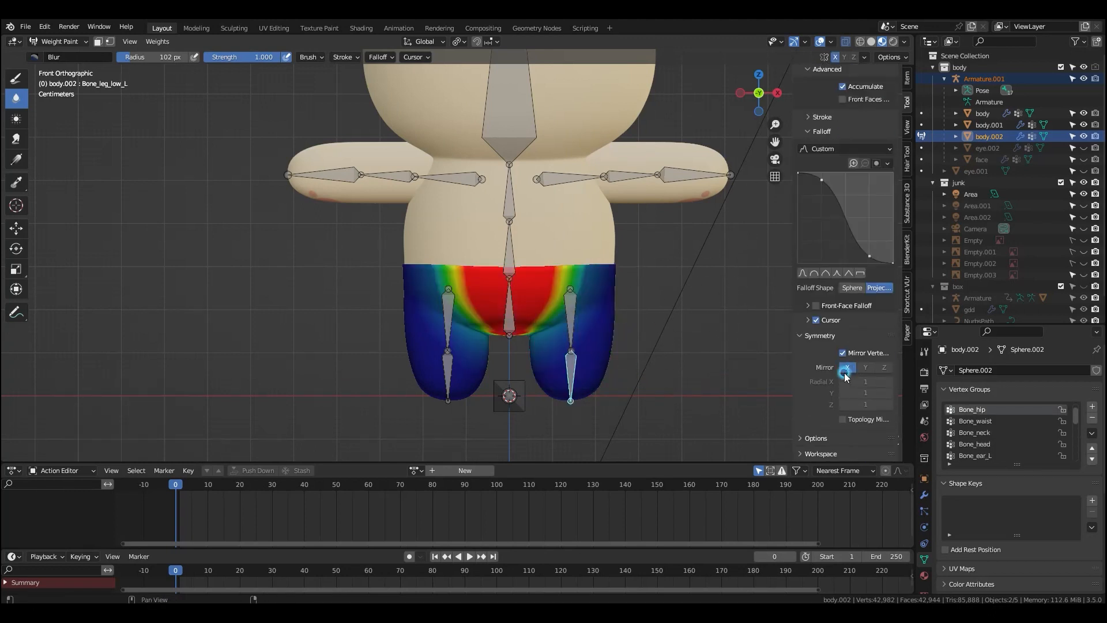
- Smooth the pants' weights for Bone_leg_L with factor 0.500, and test-rotate the bone, restoring its pose
ctrl+click(569, 318)
click(158, 41)
click(172, 174)
click(157, 42)
key(r)
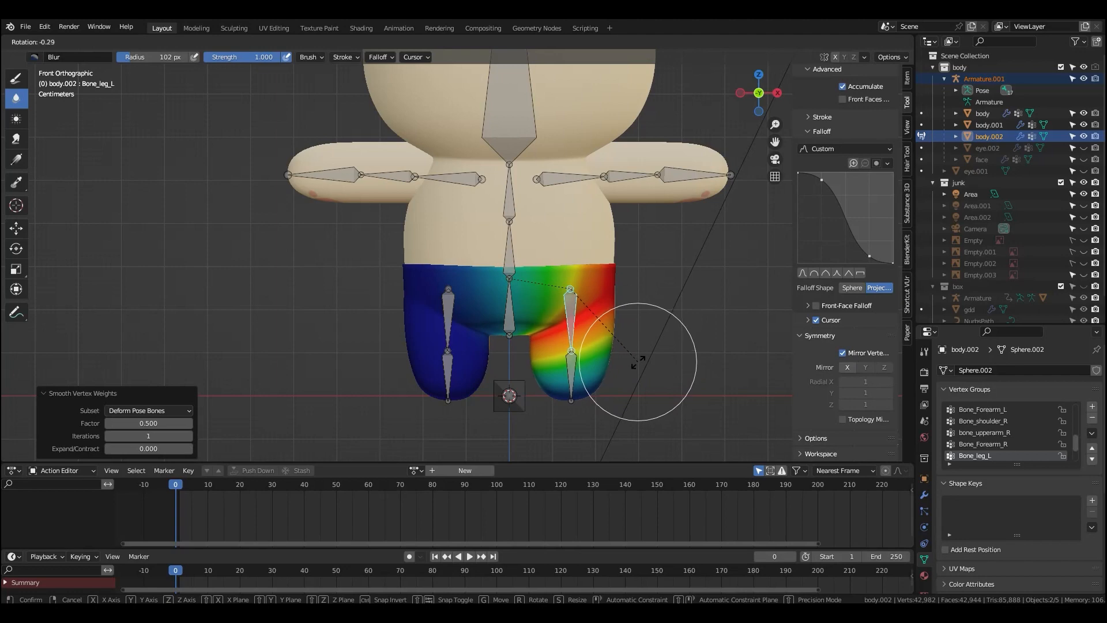
key(Escape)
- Smooth the pants' weights for Bone_hip twice, and test-rotate the bone, restoring its pose
ctrl+click(536, 317)
click(157, 41)
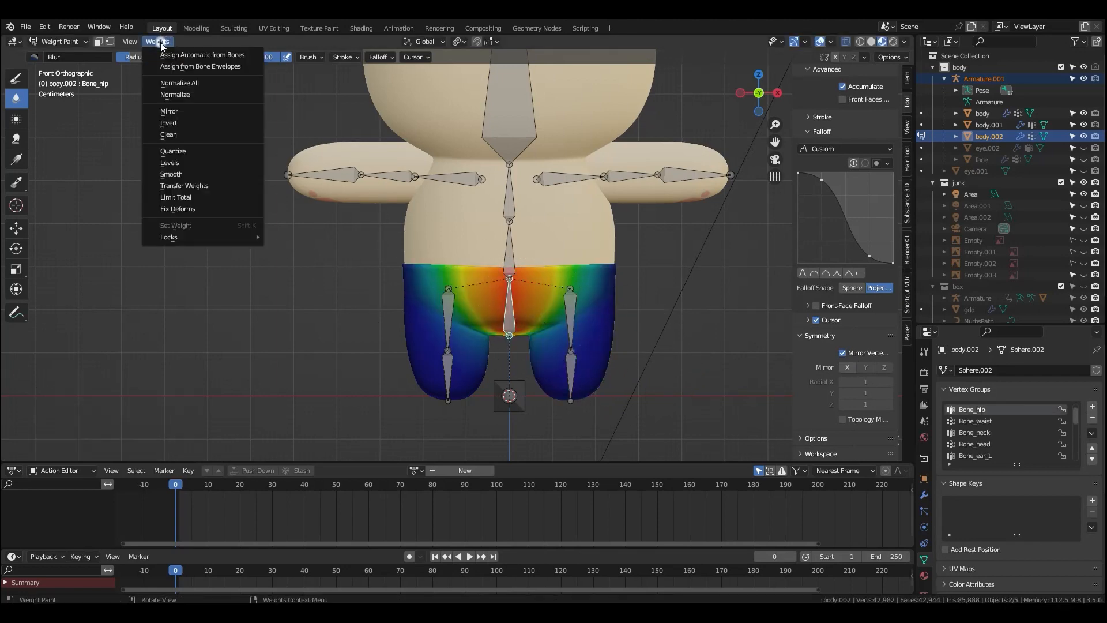
click(172, 175)
click(157, 42)
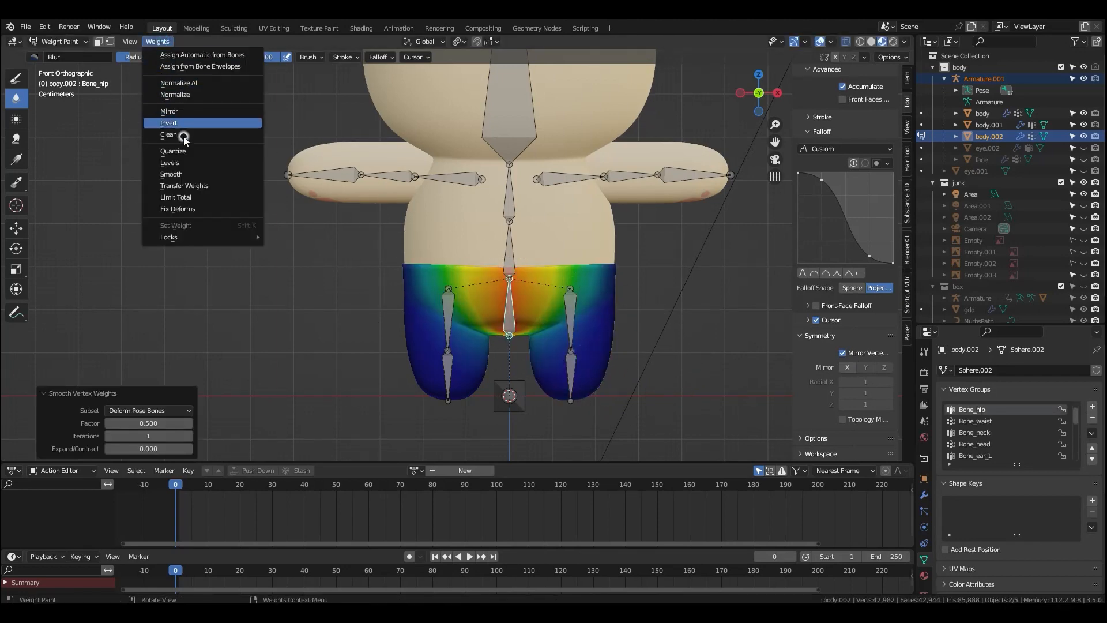
click(173, 174)
key(r)
right_click(540, 372)
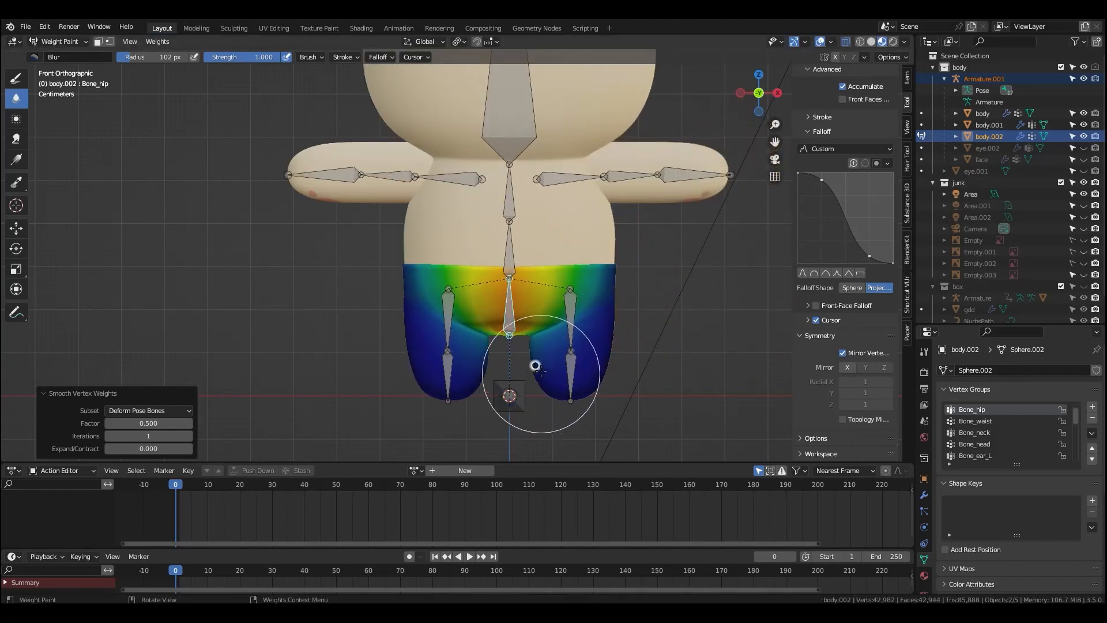
- Smooth the pants' weights for Bone_leg_low_R three times, test-rotating the bone before and after and restoring its pose
ctrl+click(448, 311)
mouse_move(346, 275)
mouse_down()
mouse_move(507, 372)
mouse_move(444, 346)
mouse_move(436, 359)
mouse_up()
ctrl+click(448, 372)
key(r)
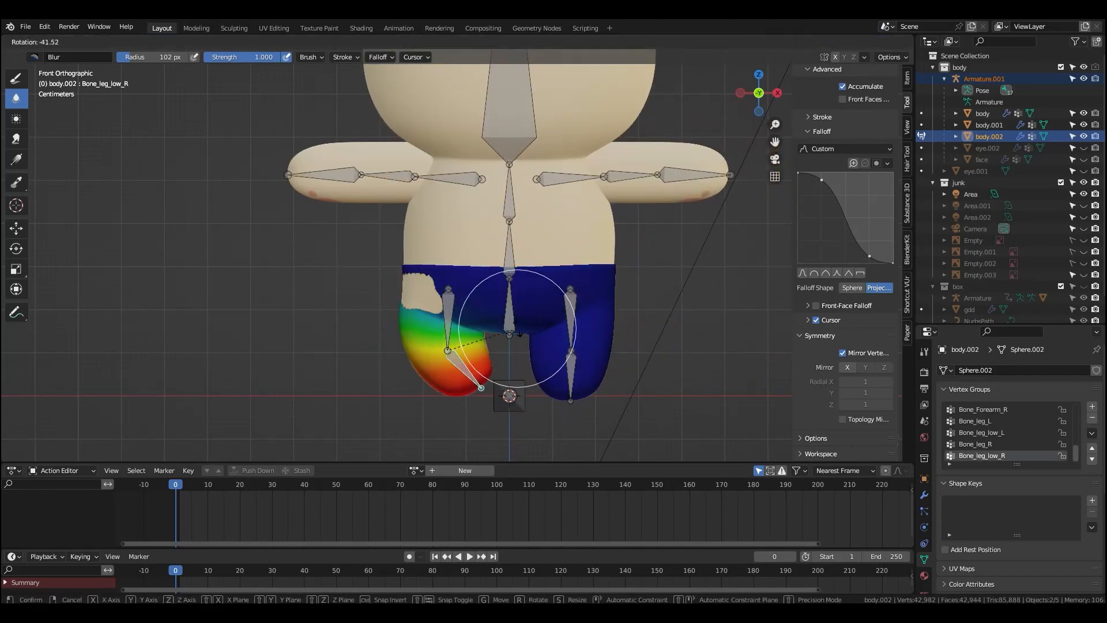
click(158, 41)
click(173, 163)
click(159, 42)
click(174, 160)
click(158, 41)
click(173, 162)
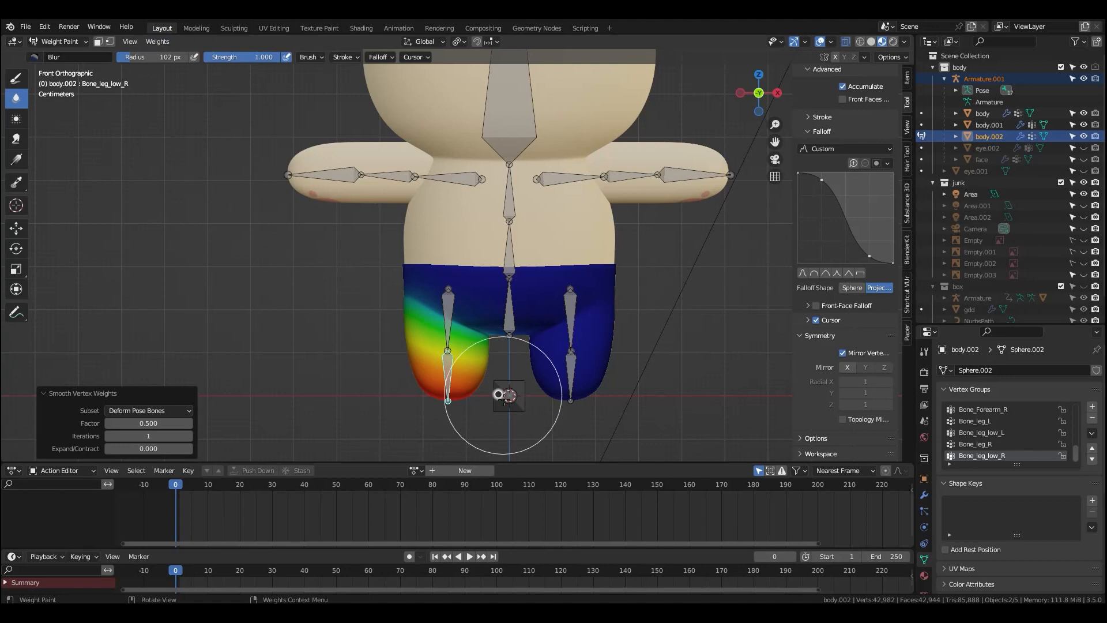
key(r)
key(Escape)
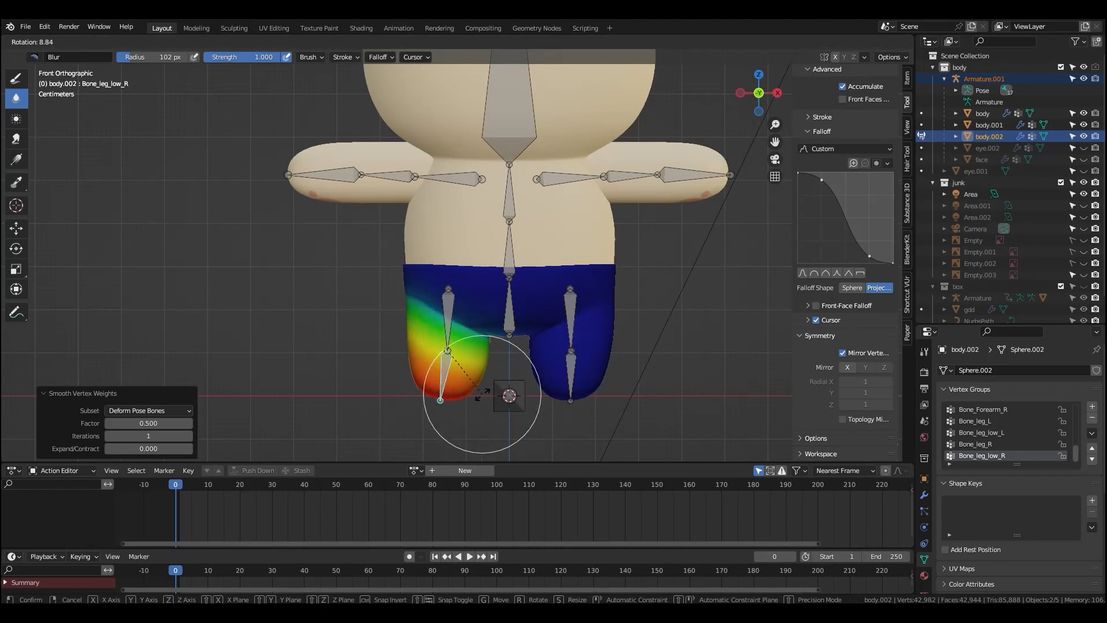
- Test-rotate Bone_leg_low_L, Bone_leg_L and Bone_leg_R one after another, restoring each bone's pose
ctrl+click(572, 369)
key(r)
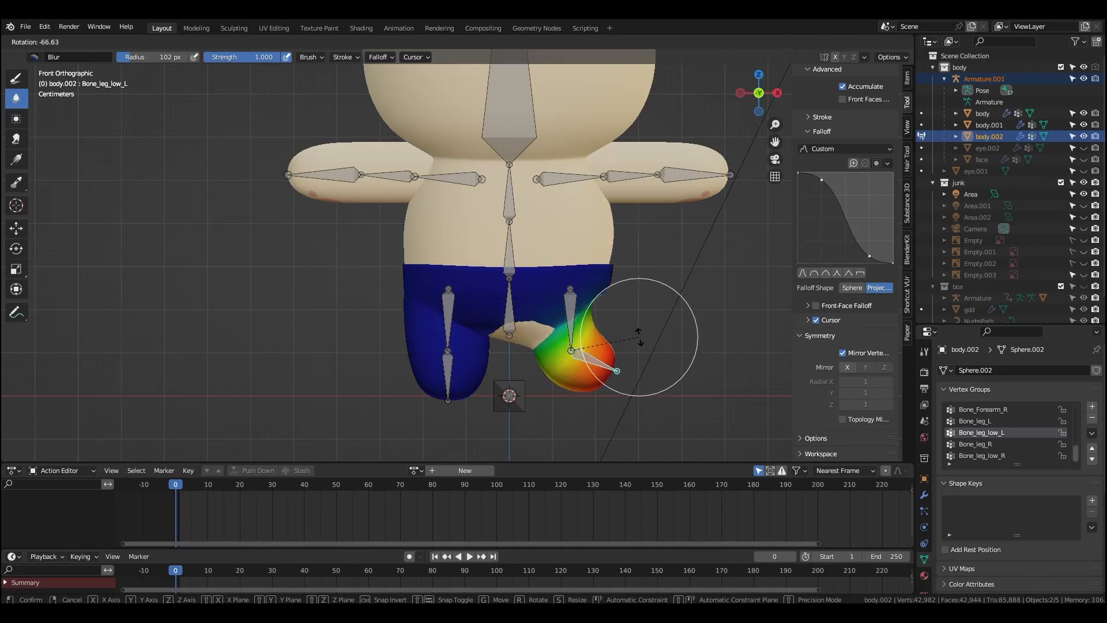
key(Escape)
ctrl+click(569, 327)
key(r)
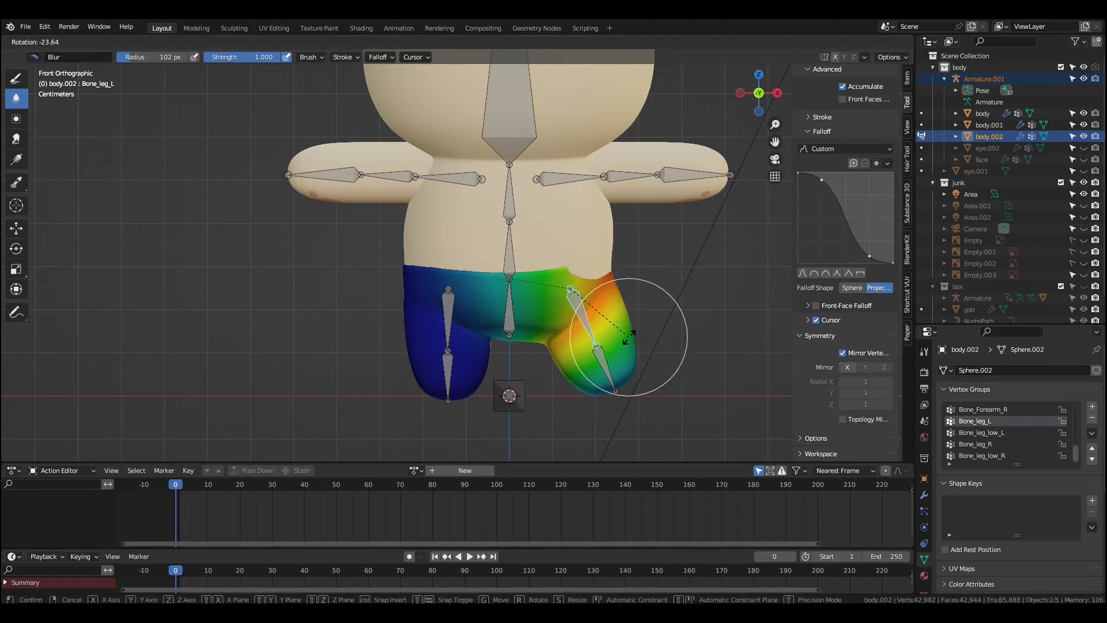
key(Escape)
ctrl+click(448, 323)
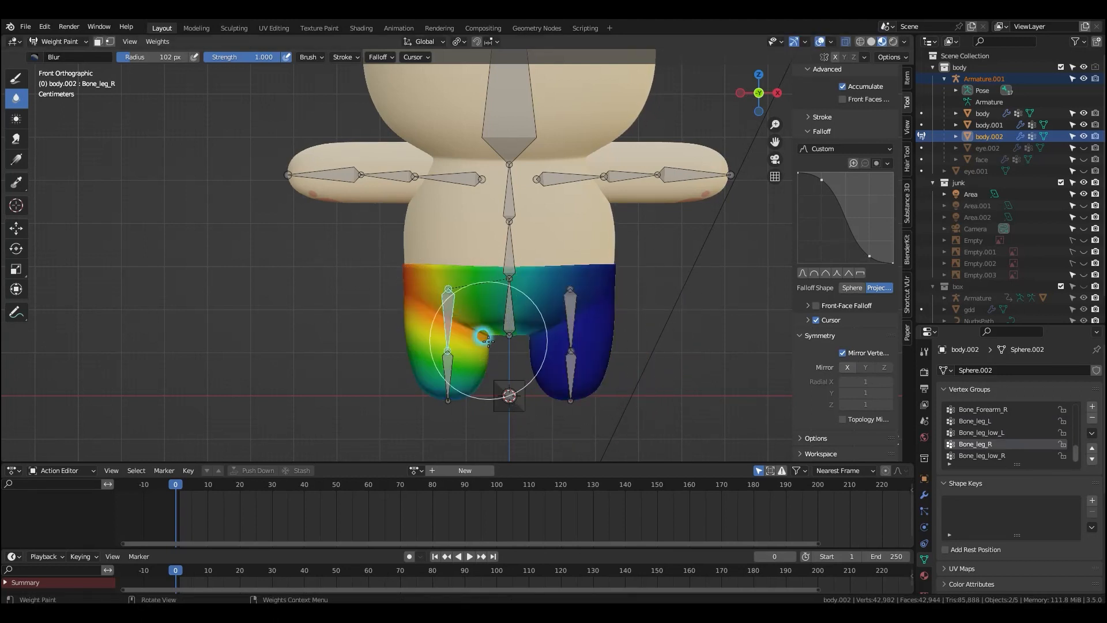
key(r)
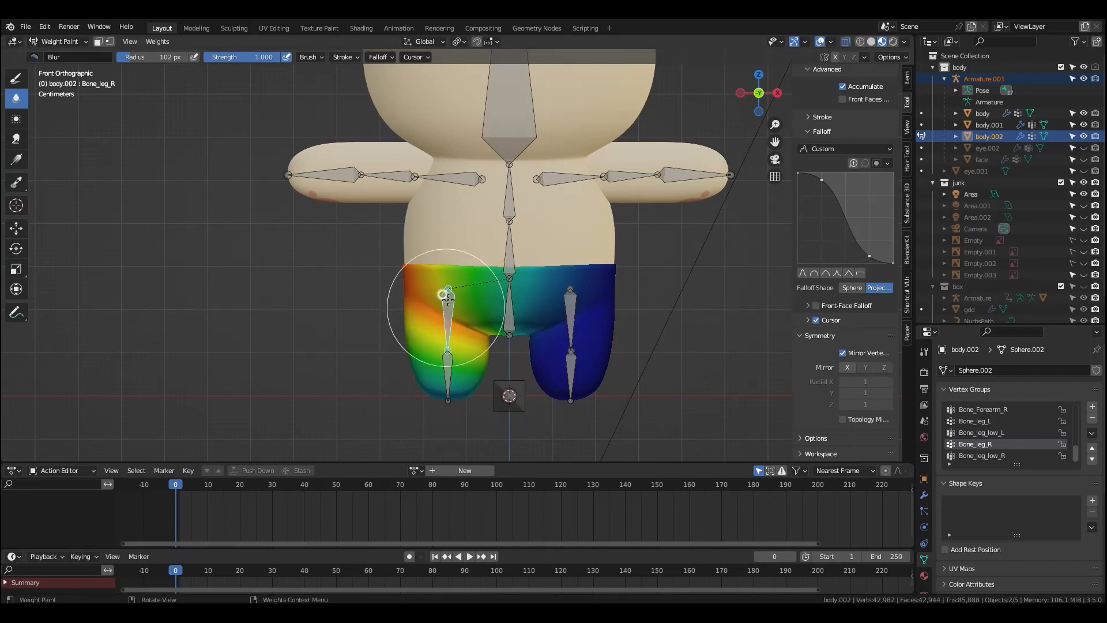
key(Escape)
- Blur the pants' Bone_leg_R weights along the outer hip with a 114 px brush
scroll(366, 255, up, 1)
key(f)
click(390, 292)
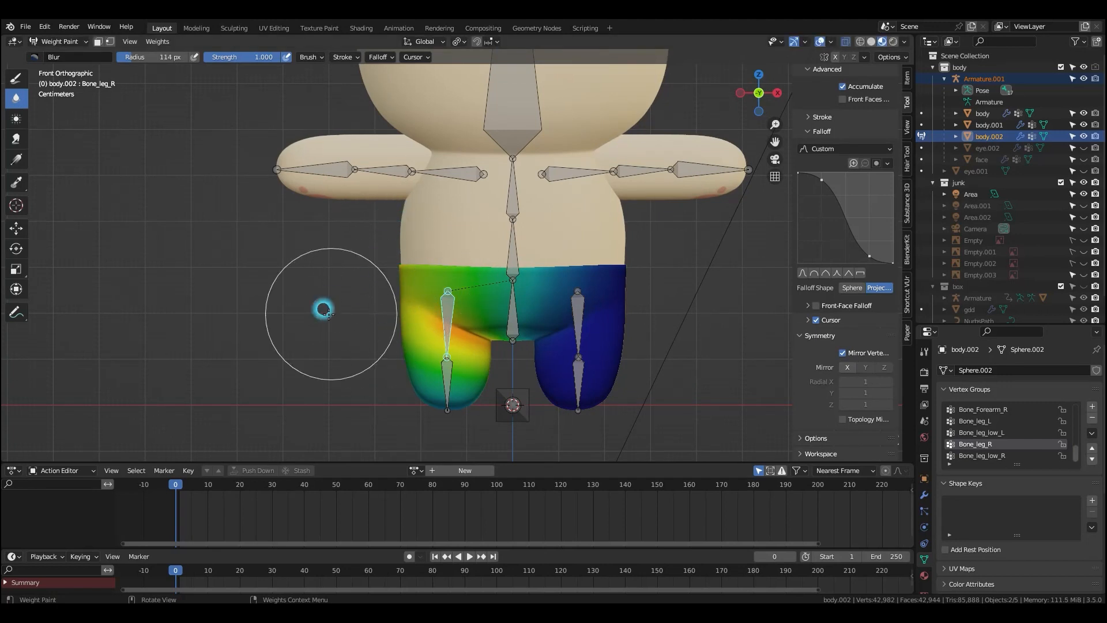
- Paint weight 0.000 for Bone_leg_R over the crotch and opposite leg with a 75 px Draw brush, and blur the transition
key(f)
click(514, 396)
middle_drag(513, 346, 514, 286)
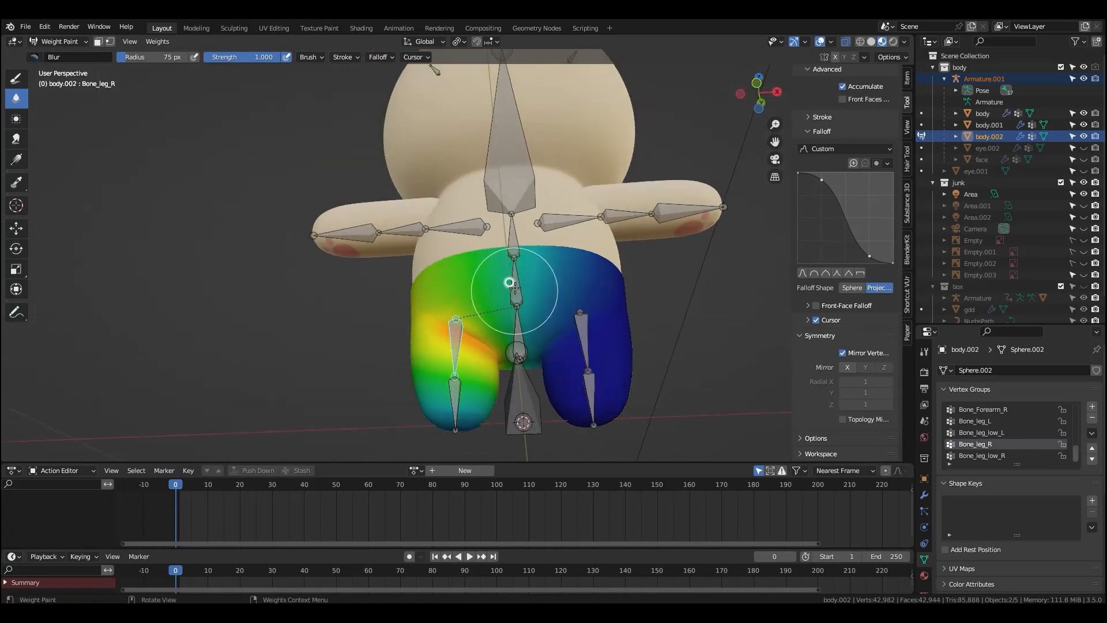
click(25, 81)
scroll(830, 173, up, 6)
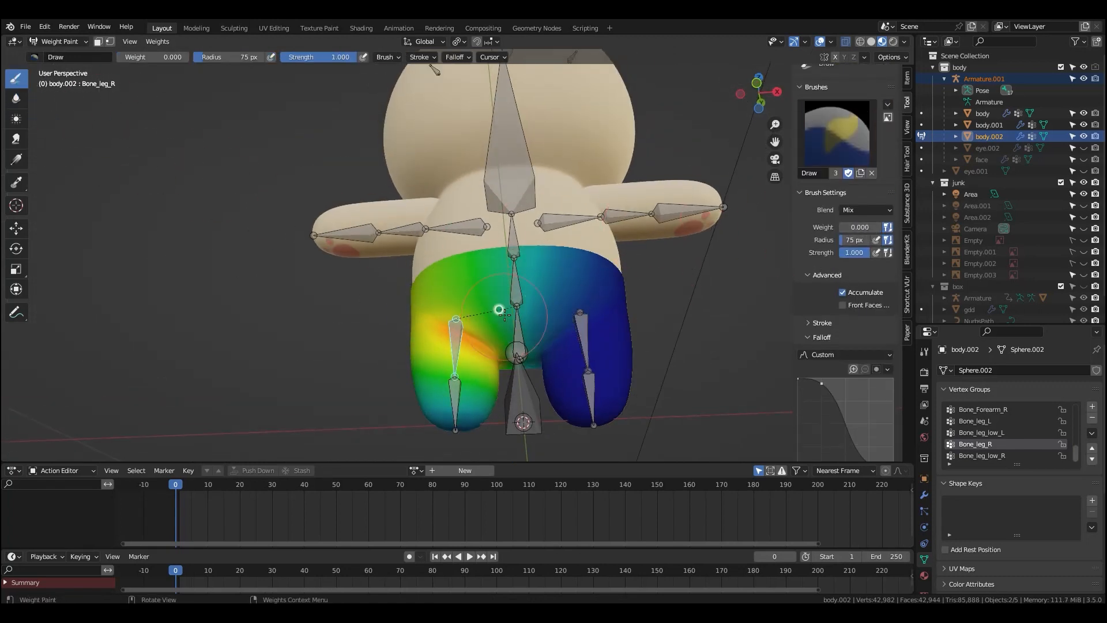
drag(499, 309, 540, 391)
click(16, 100)
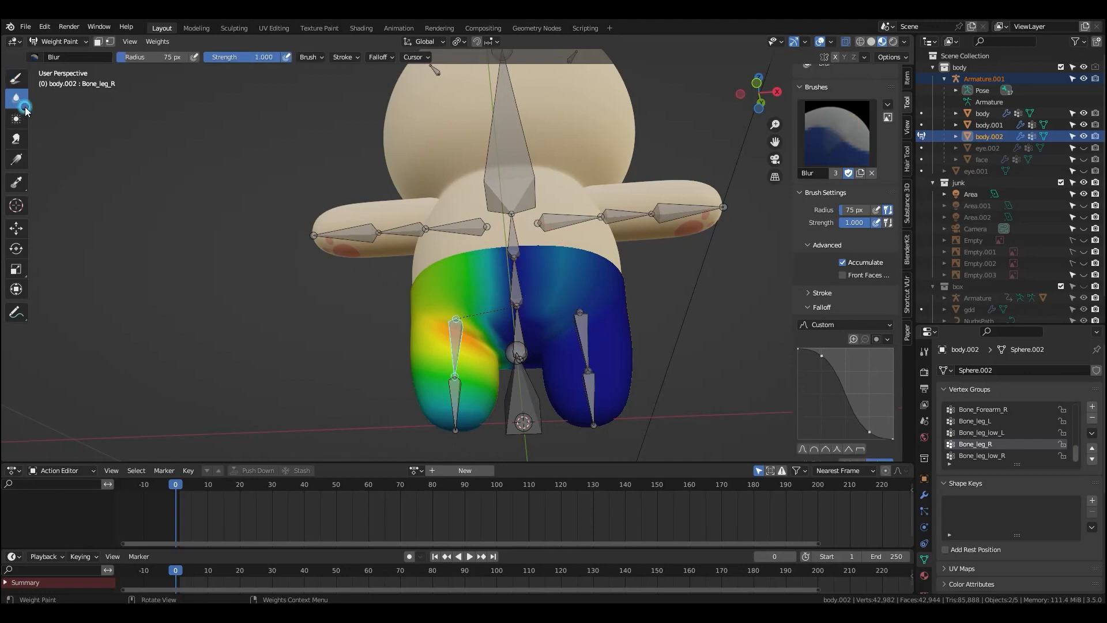
mouse_move(463, 270)
mouse_down()
mouse_move(470, 311)
mouse_move(522, 397)
mouse_up()
- Paint out Bone_leg_R's remaining weight under the crotch and on the opposite leg at weight 0.000, and test-rotate the bone, restoring its pose
key(grave)
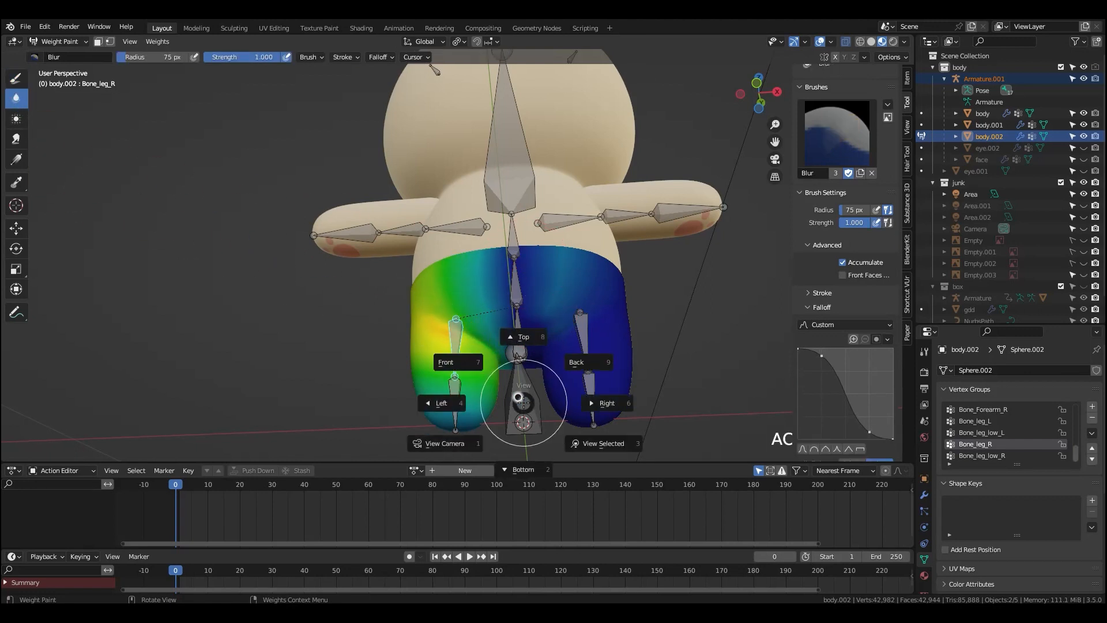
click(467, 350)
middle_drag(527, 400, 535, 247)
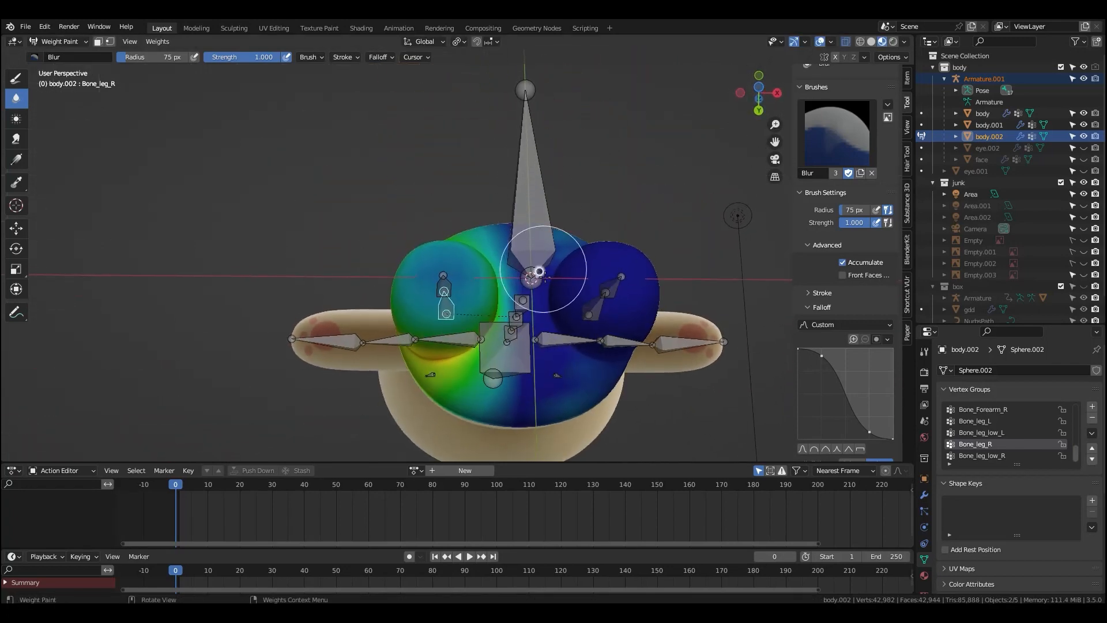
click(19, 80)
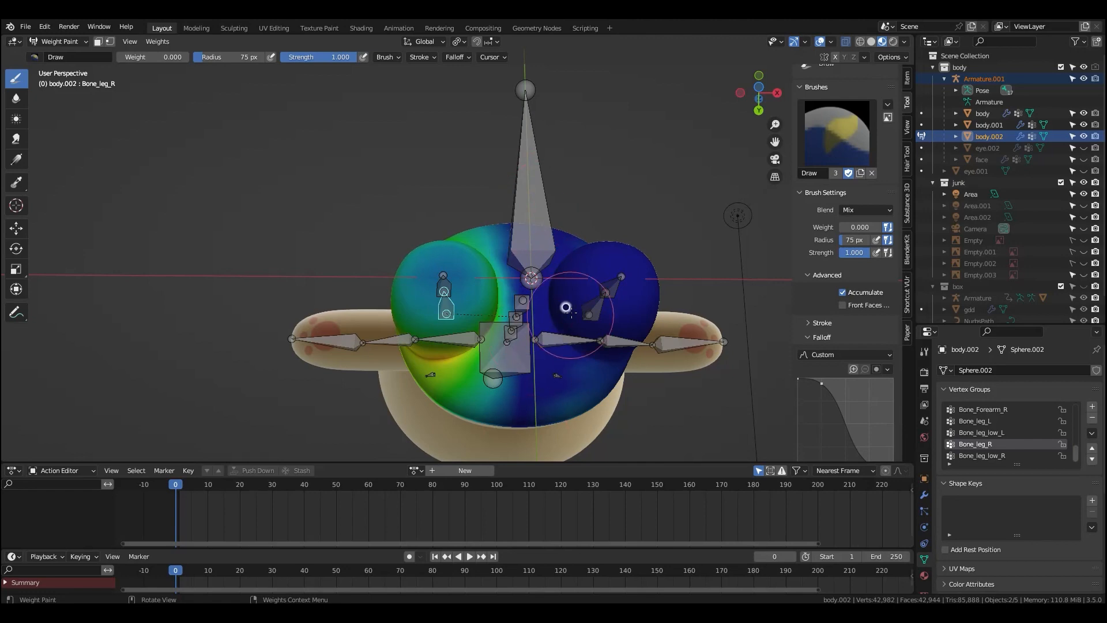
middle_drag(560, 317, 556, 296)
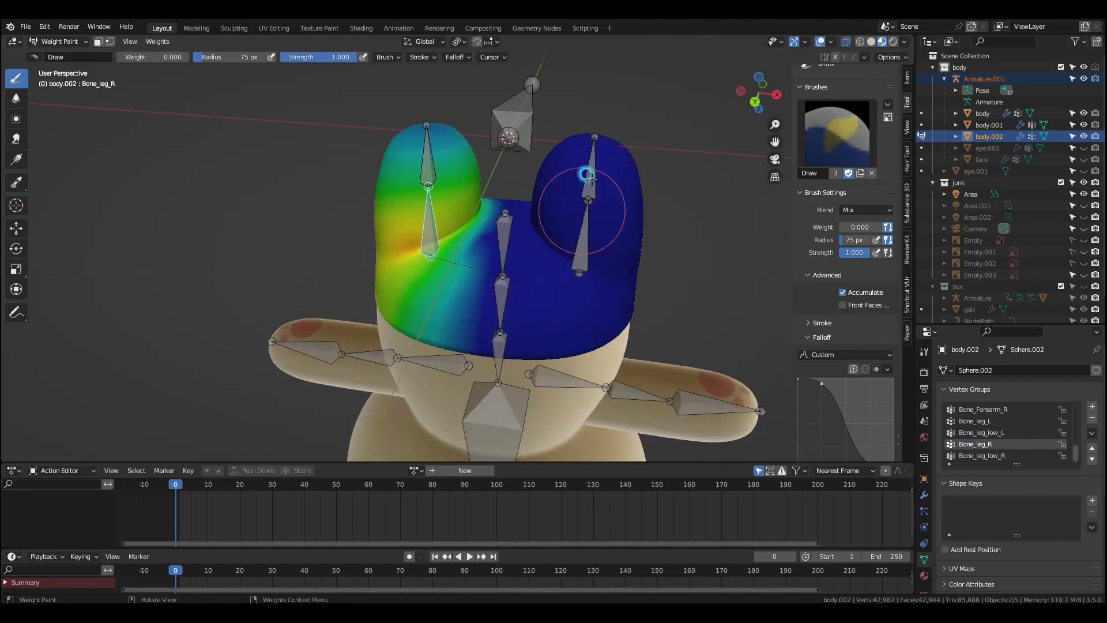
key(KP_1)
click(833, 41)
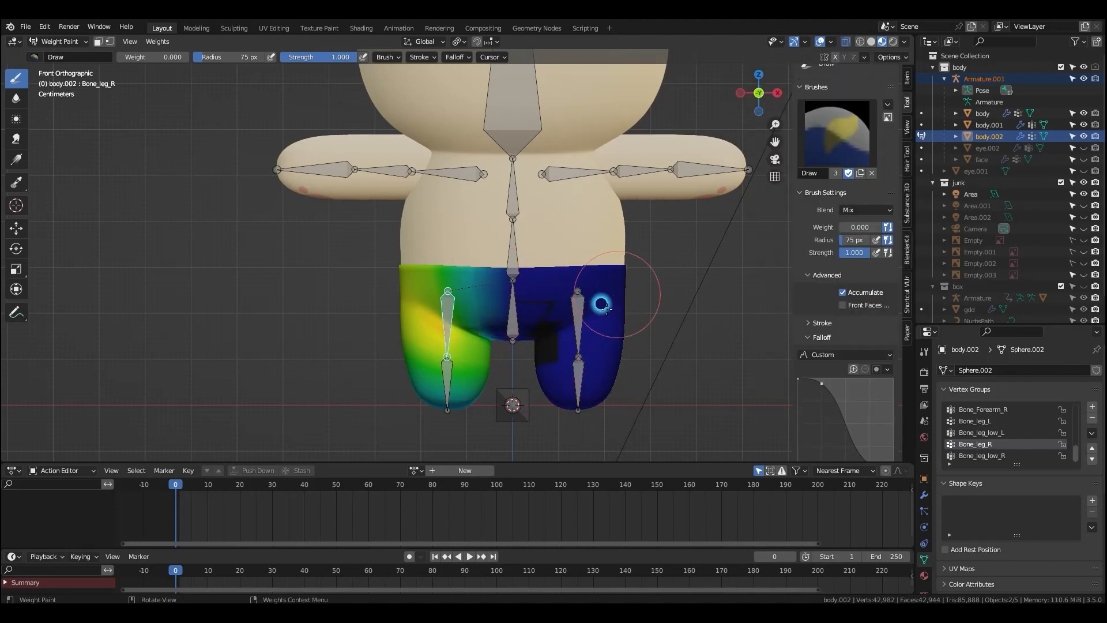
key(r)
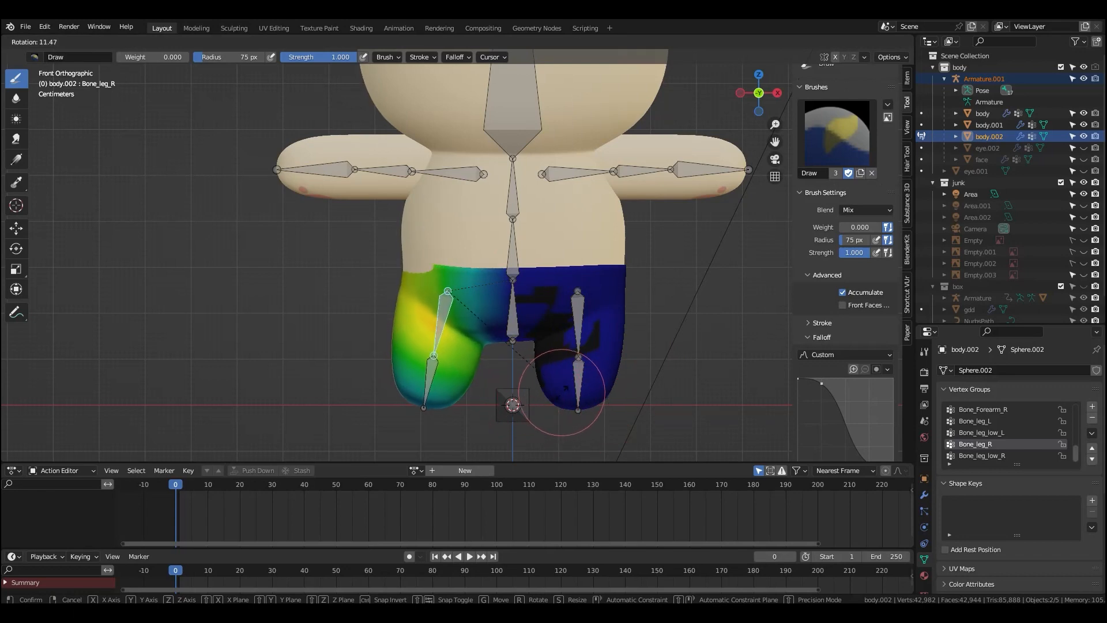
right_click(512, 385)
- Clear Bone_leg_R's leftover weight around the inner opposite leg with a 47 px Draw brush, test-rotating the bone before and after
middle_drag(539, 340, 523, 398)
key(r)
right_click(537, 325)
key(f)
click(508, 360)
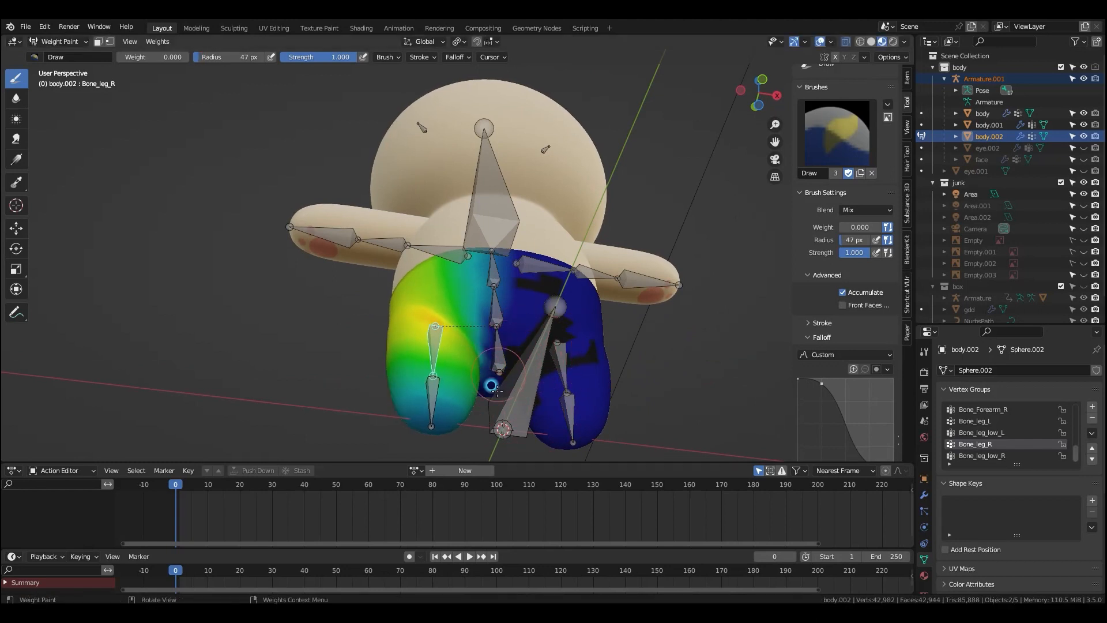
key(KP_1)
key(r)
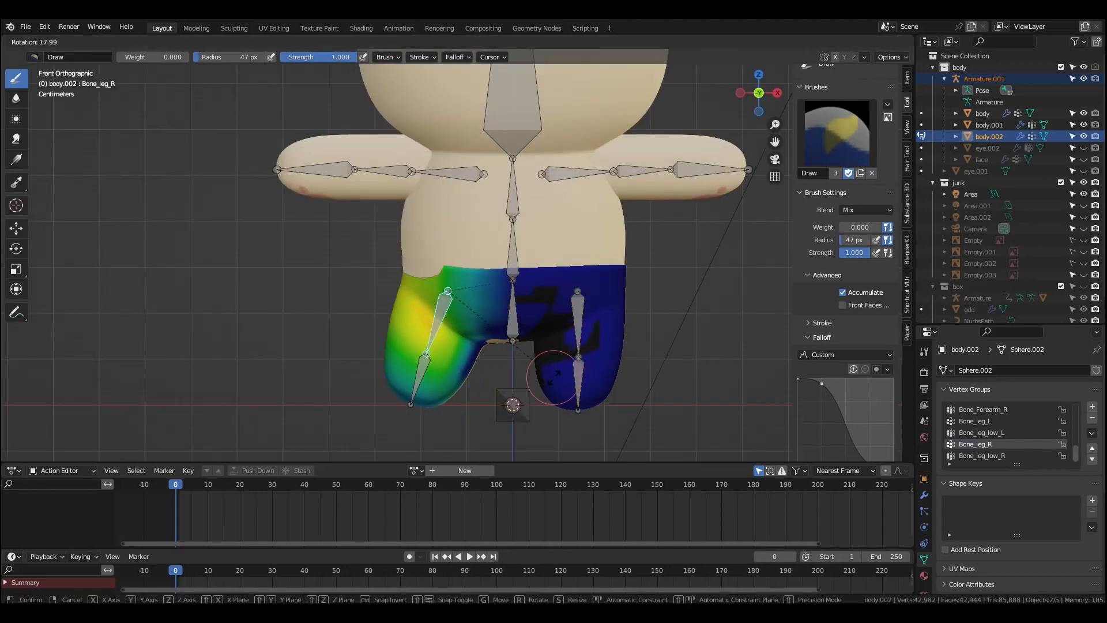
right_click(547, 380)
- Smooth the pants' weights for Bone_leg_low_R three times at factor 0.500, test-rotating the bone before and after
ctrl+click(445, 370)
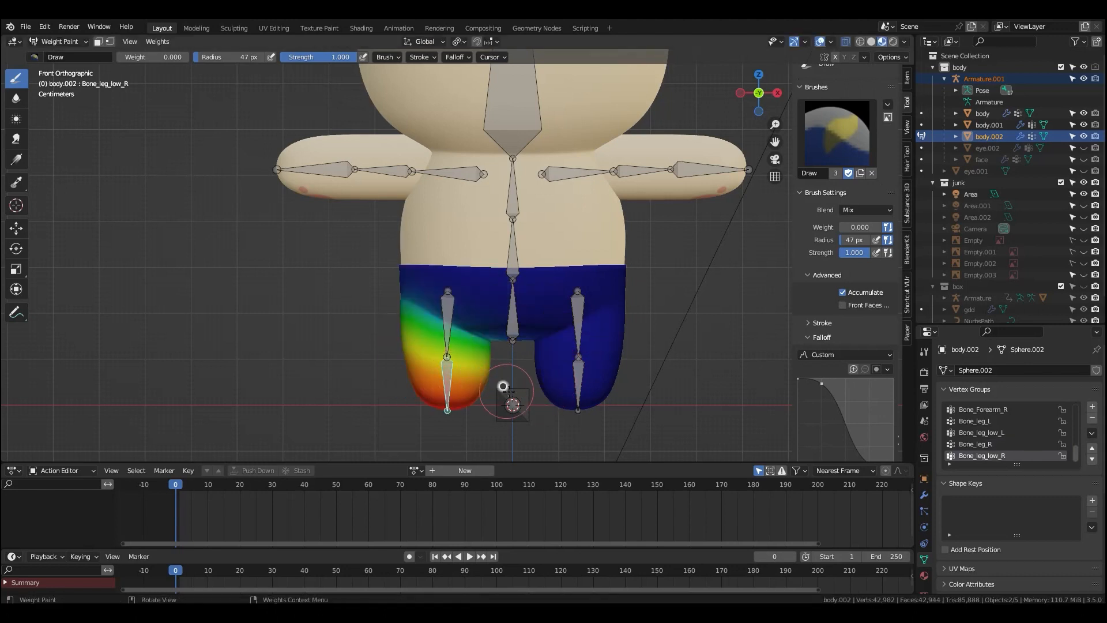
key(r)
right_click(474, 391)
click(155, 42)
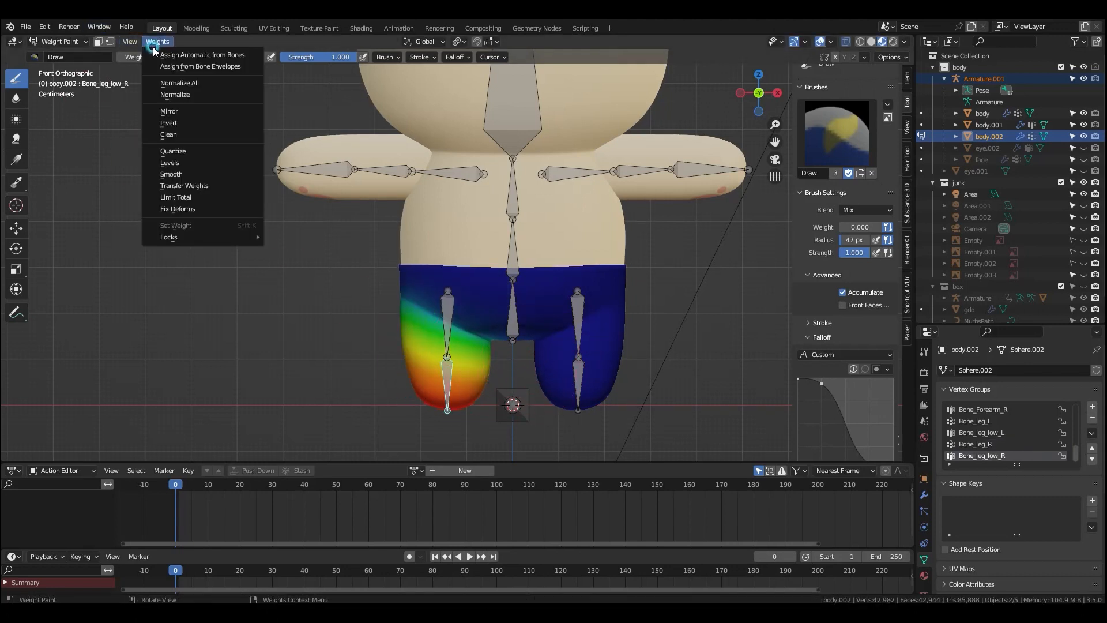
click(173, 174)
click(157, 42)
click(171, 173)
click(158, 41)
click(171, 174)
key(r)
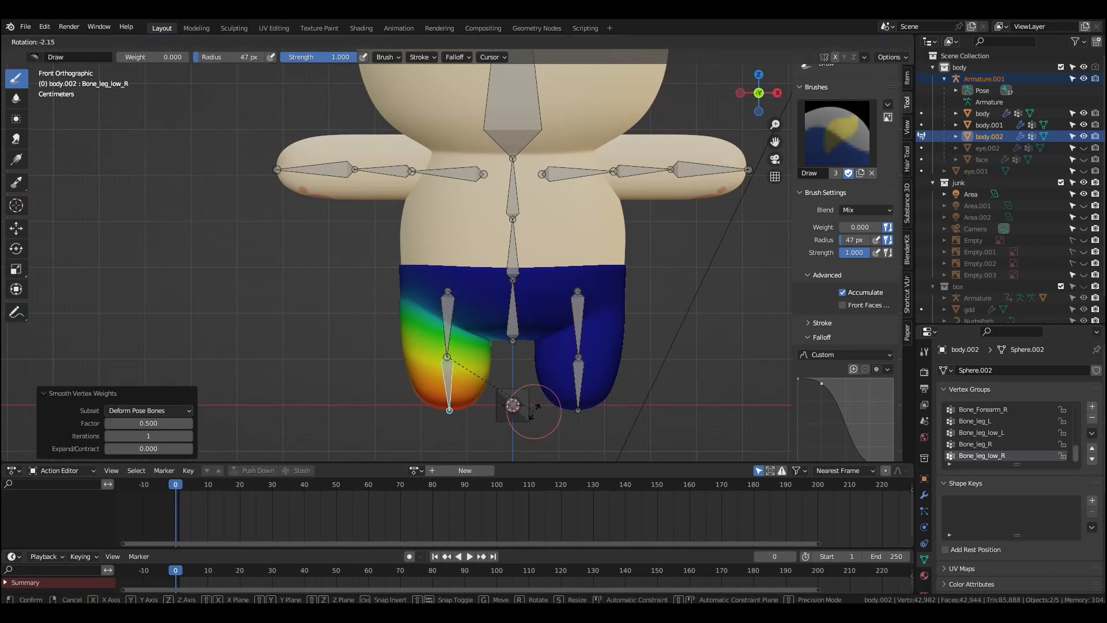
right_click(511, 412)
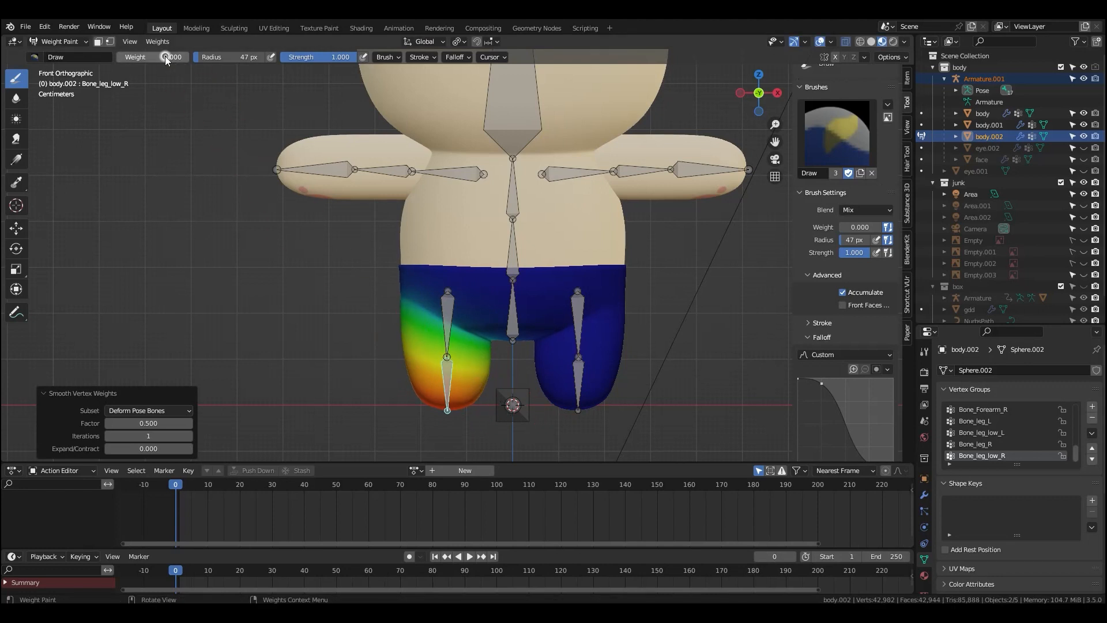
- Apply further weight smoothing passes to Bone_leg_low_R, and test-rotate the bone, restoring its pose
click(157, 41)
click(172, 173)
click(157, 42)
click(171, 173)
click(157, 41)
key(r)
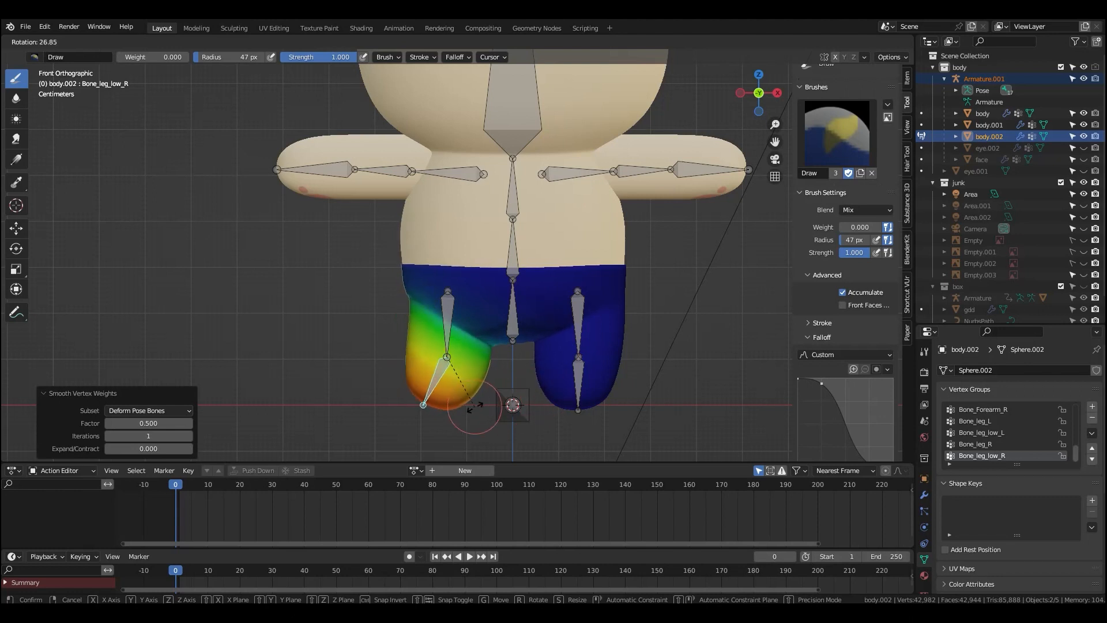
key(Escape)
- Smooth Bone_leg_low_R's weights another three times, and test-rotate the bone, restoring its pose
click(159, 42)
click(174, 175)
click(159, 42)
click(175, 175)
click(158, 42)
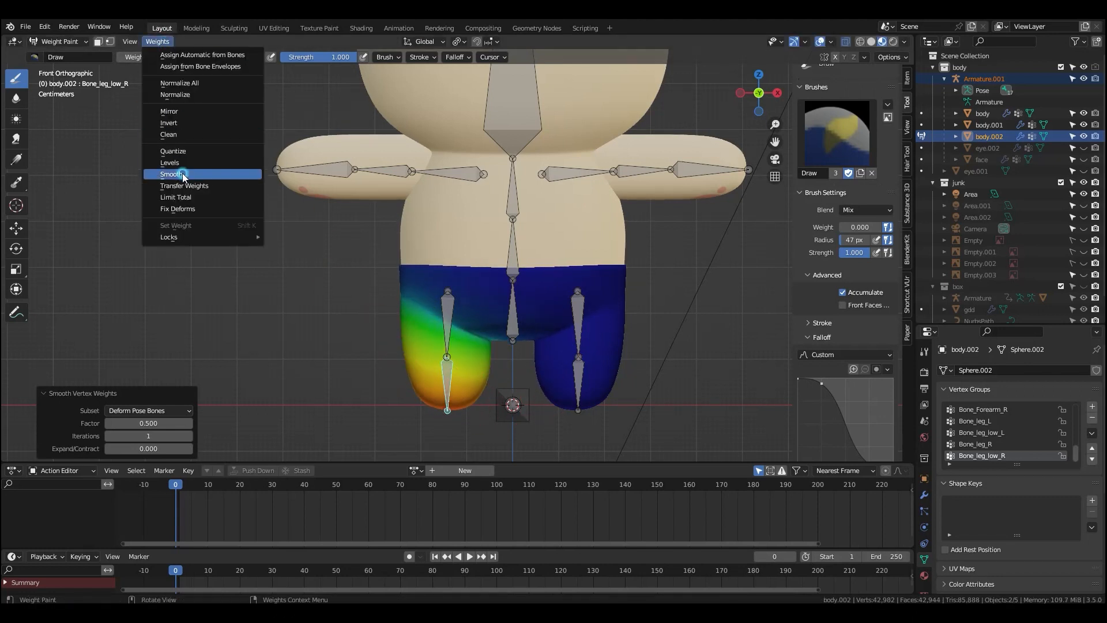
click(177, 175)
key(r)
right_click(501, 378)
- Check the pants' deformation by test-rotating Bone_leg_low_R from the front and from below, restoring its pose
middle_drag(497, 373, 197, 204)
key(f)
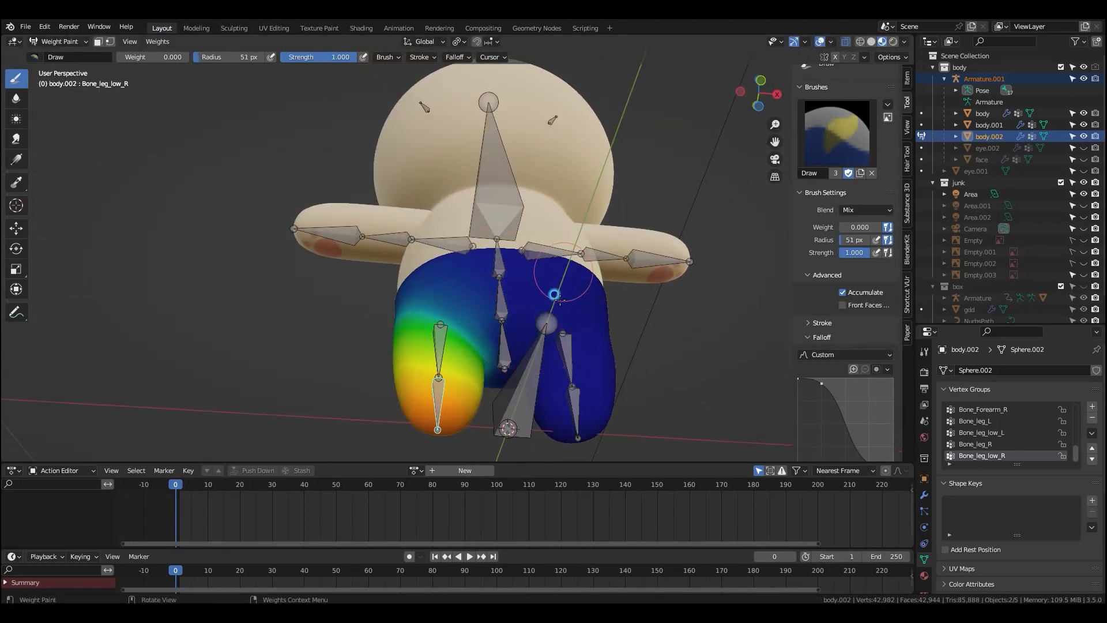
click(568, 334)
key(r)
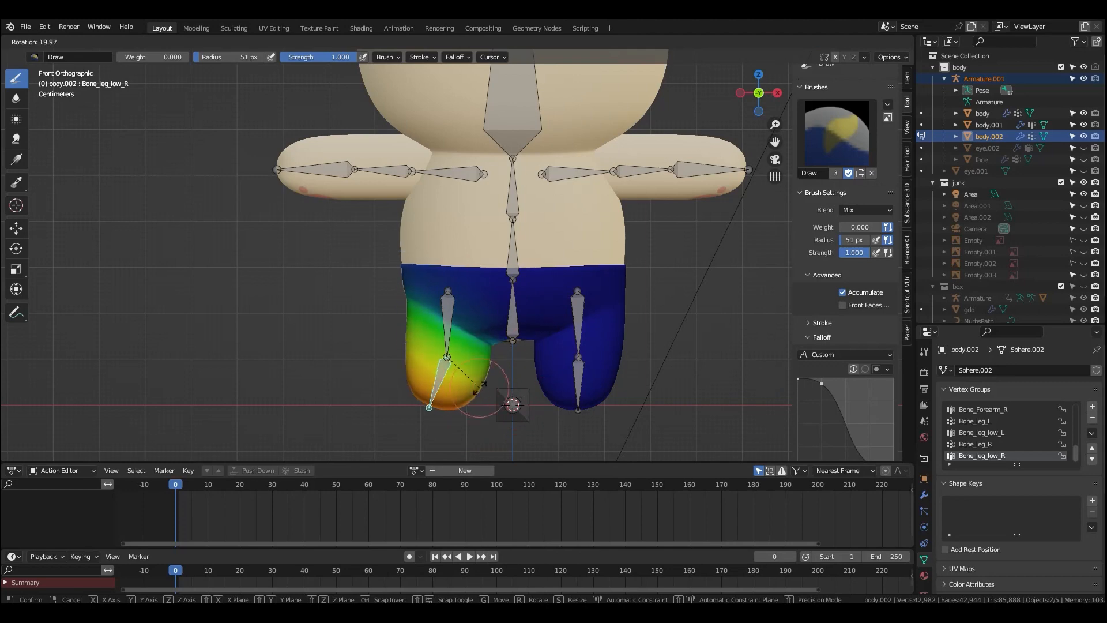
right_click(513, 341)
middle_drag(512, 341, 508, 313)
key(r)
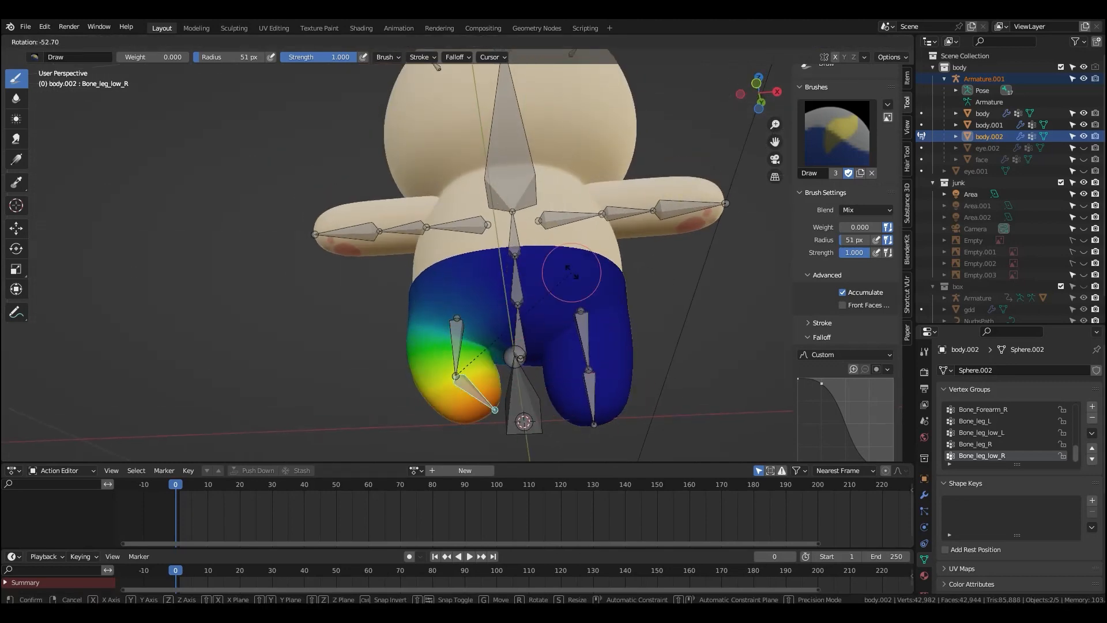
right_click(537, 399)
- Paint weight 0.000 for Bone_leg_low_R around the crotch and opposite inner leg with an 83 px brush, and test-rotate the bone
middle_drag(538, 397, 539, 263)
key(f)
click(522, 212)
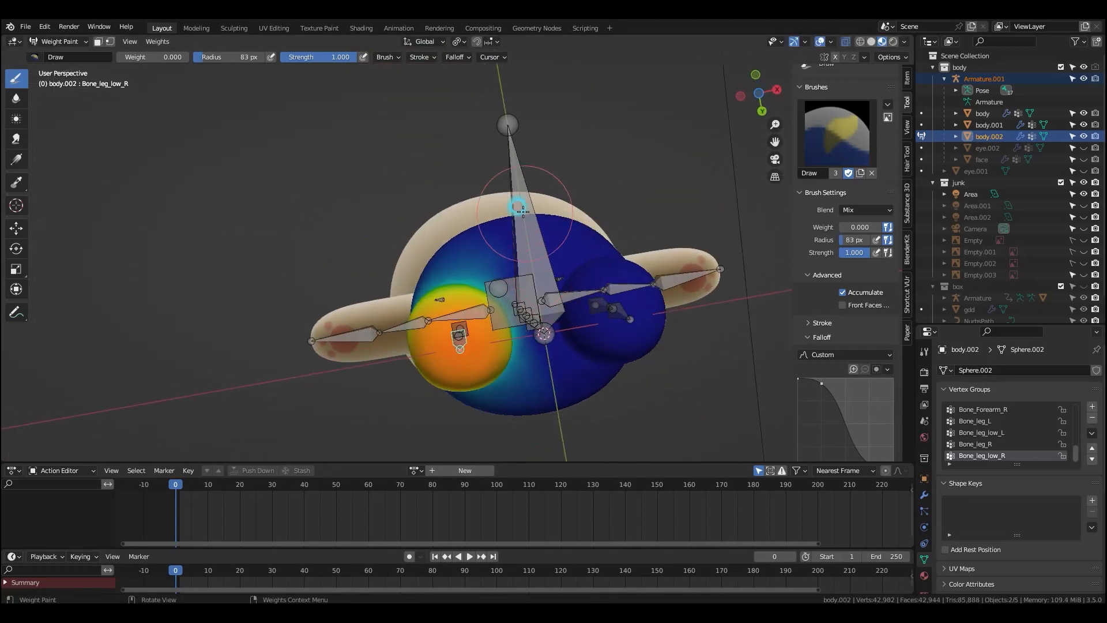
middle_drag(625, 347, 557, 303)
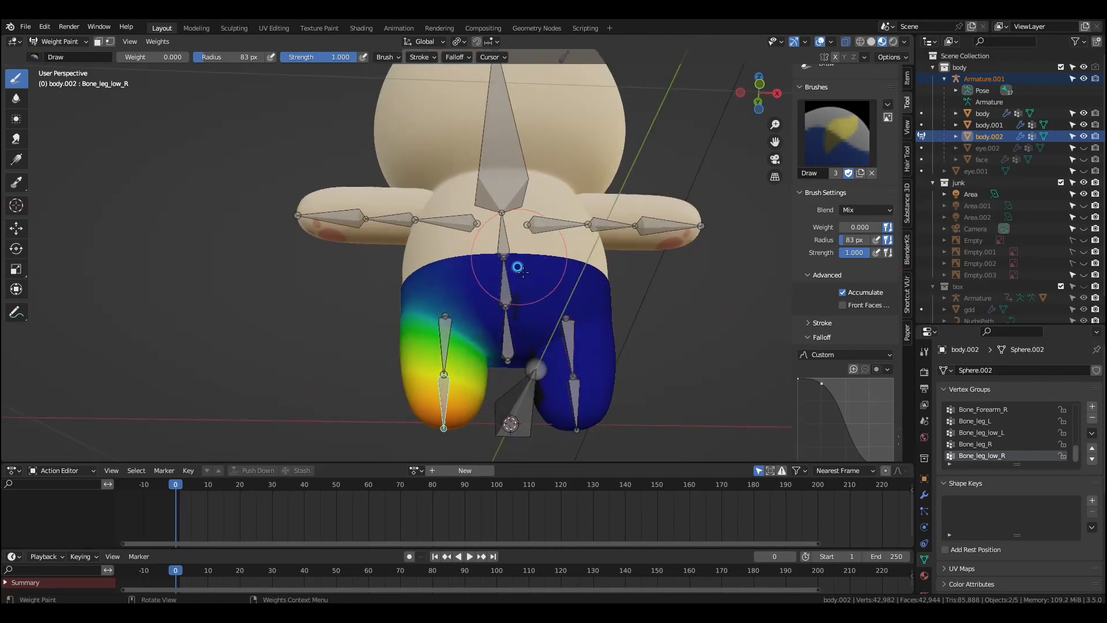
key(KP_1)
key(r)
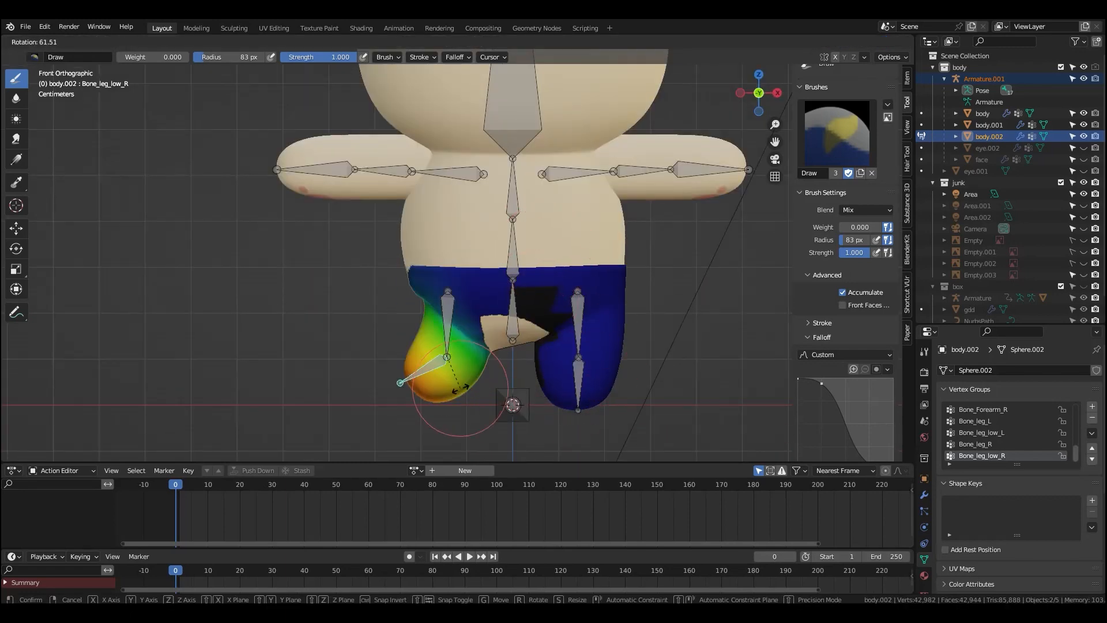
right_click(431, 362)
- Smooth Bone_leg_low_R's weights two more times at factor 0.500, and test-rotate the bone
click(157, 42)
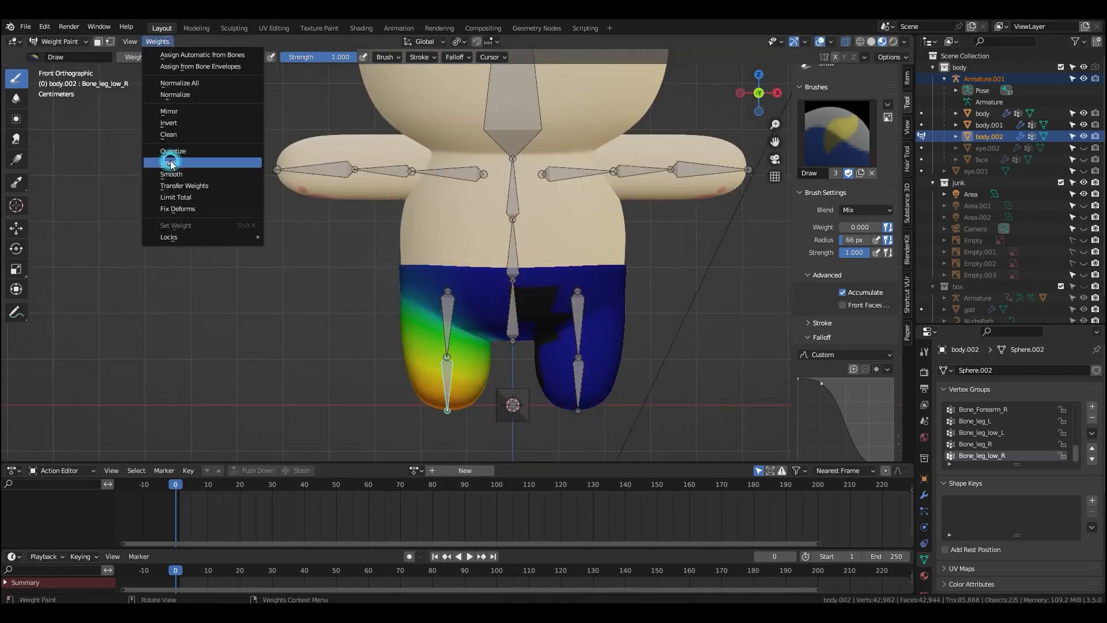
click(173, 169)
click(157, 41)
click(173, 168)
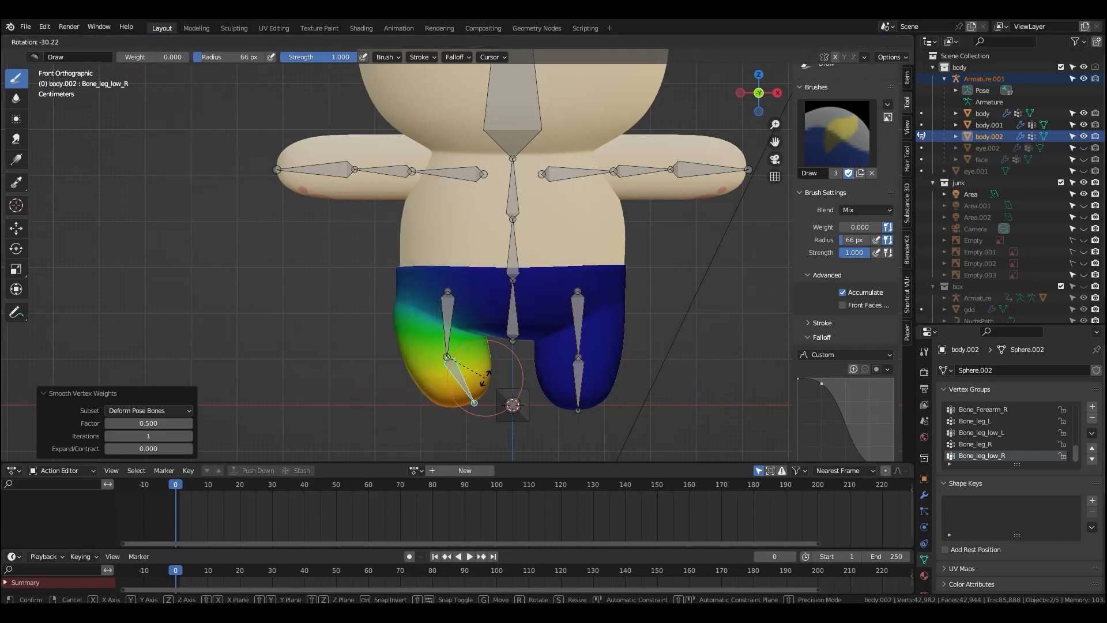
- Test-rotate Bone_leg_R, and paint its weight to 0.000 over the crotch and opposite leg with an 87 px brush
ctrl+click(487, 327)
key(r)
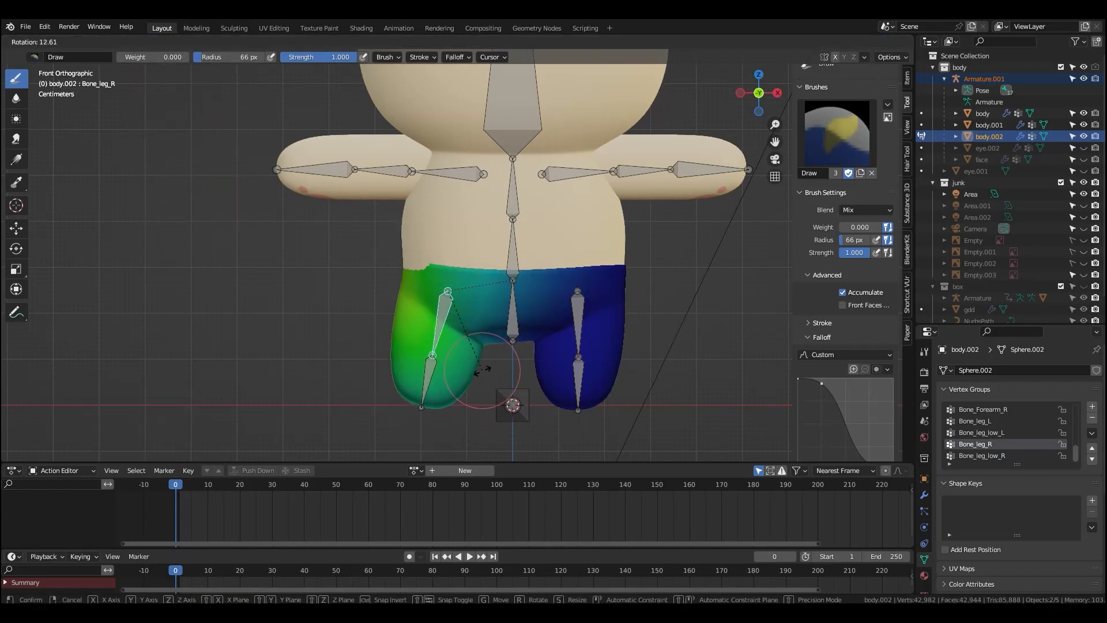
right_click(491, 362)
key(f)
click(542, 314)
drag(539, 316, 549, 297)
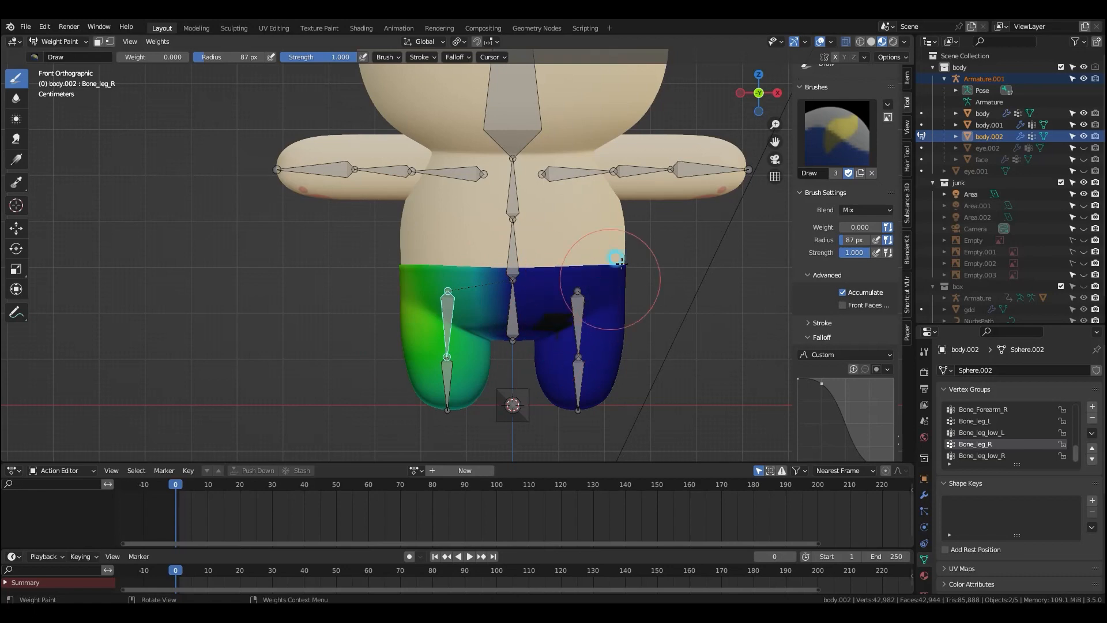
- Erase Bone_leg_R's weight from the back of the opposite leg, choose the Blur brush, and test-rotate the bone, restoring its pose
key(ctrl+KP_1)
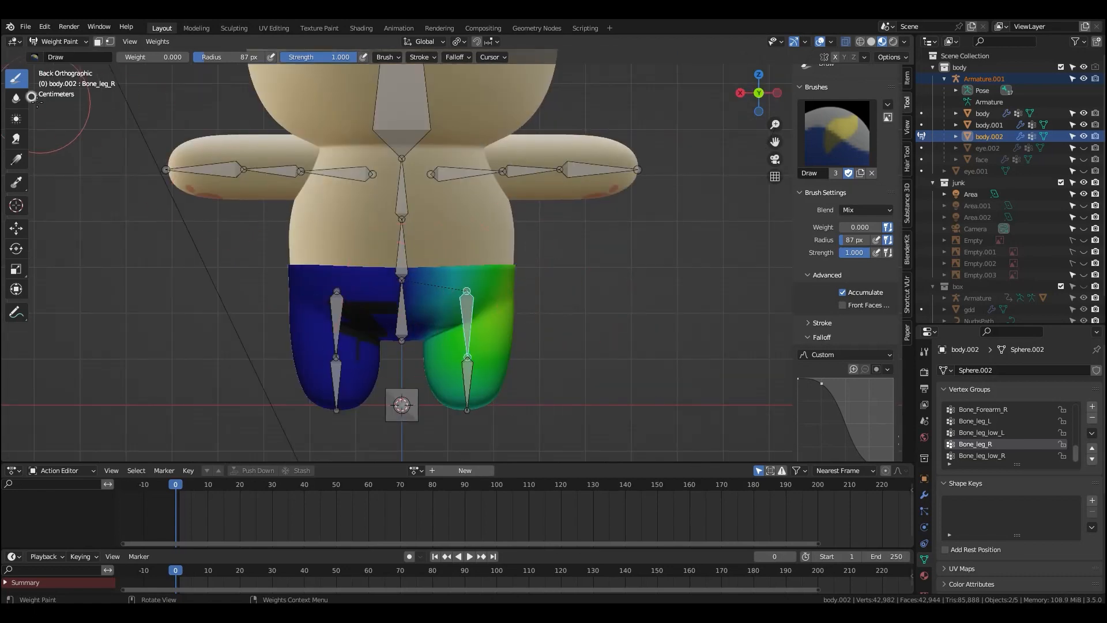
click(16, 99)
key(KP_1)
key(r)
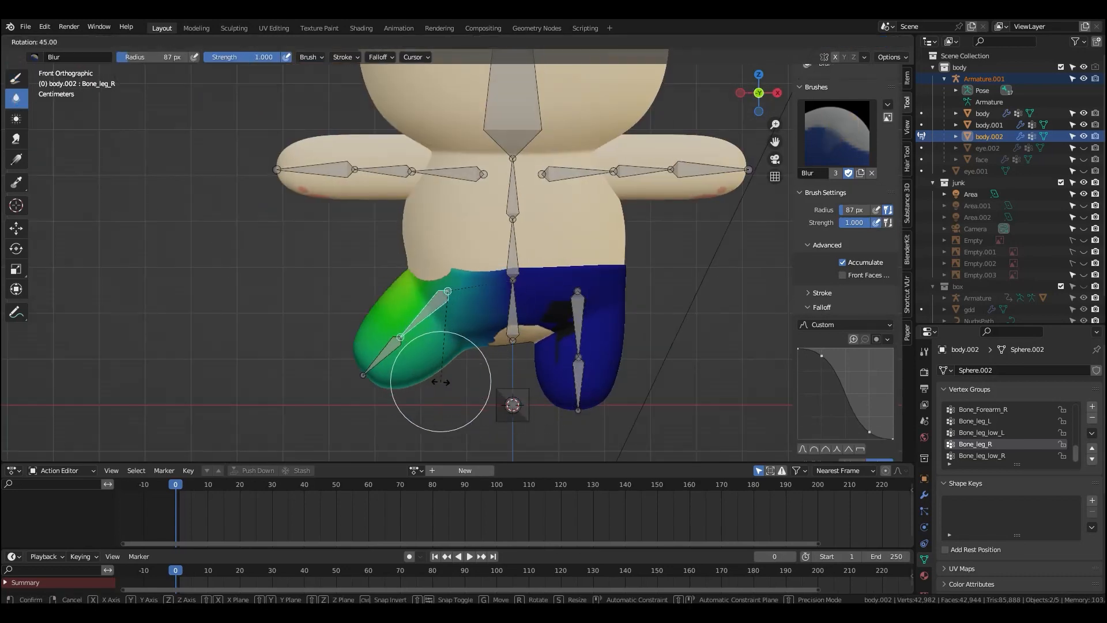
key(Escape)
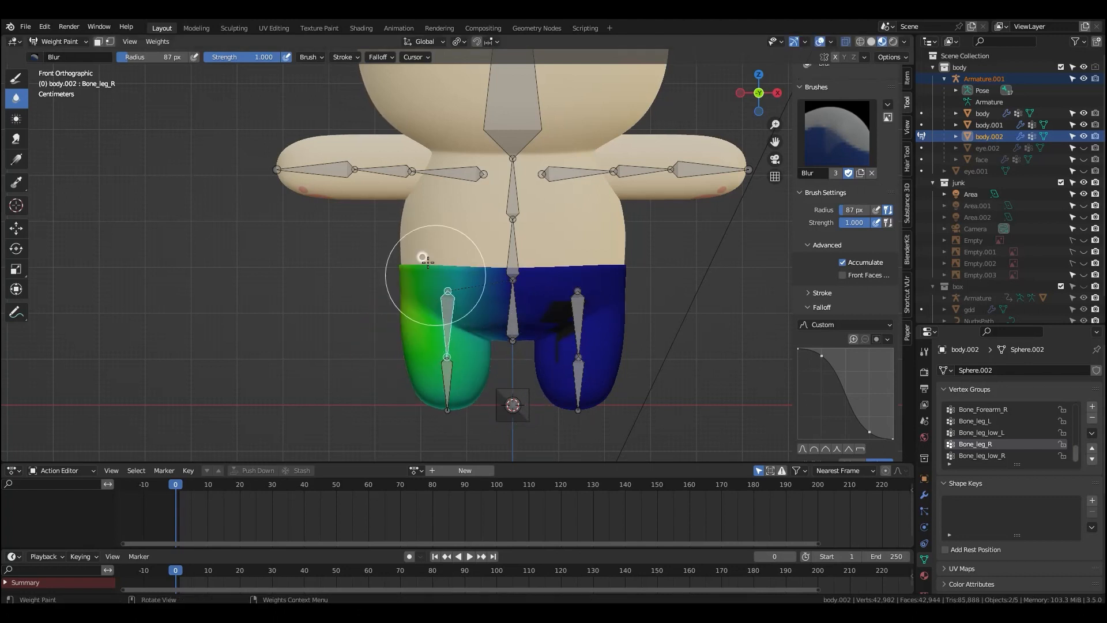
- Paint Bone_leg_R's weight at 0.171 across the hip and crotch using the Draw brush at 52 px
click(24, 84)
key(ctrl+z)
key(f)
click(395, 260)
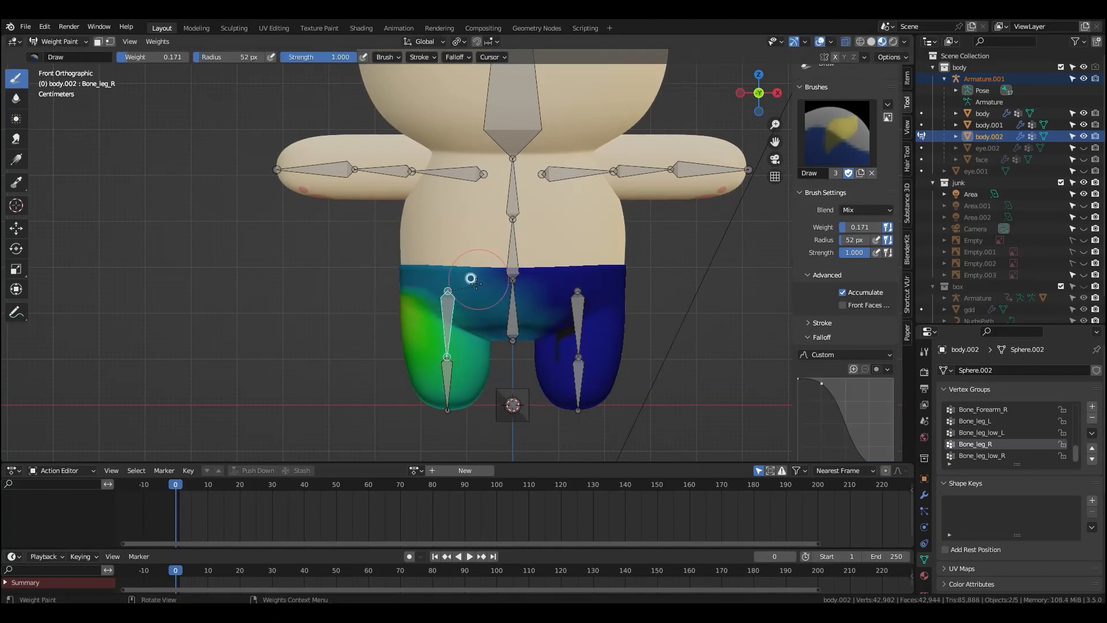
- Smooth Bone_leg_R's weights at factor 0.500, test-rotate the bone, and touch up the waist at weight 0.132 with a 36 px brush
click(156, 42)
click(178, 163)
key(r)
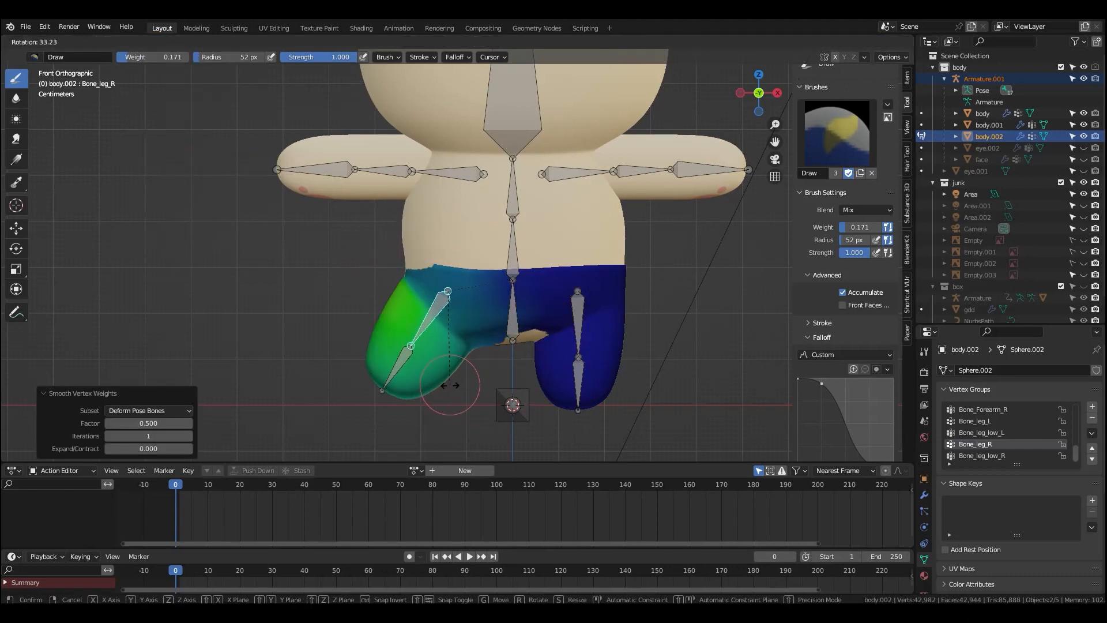
right_click(453, 383)
key(f)
click(425, 269)
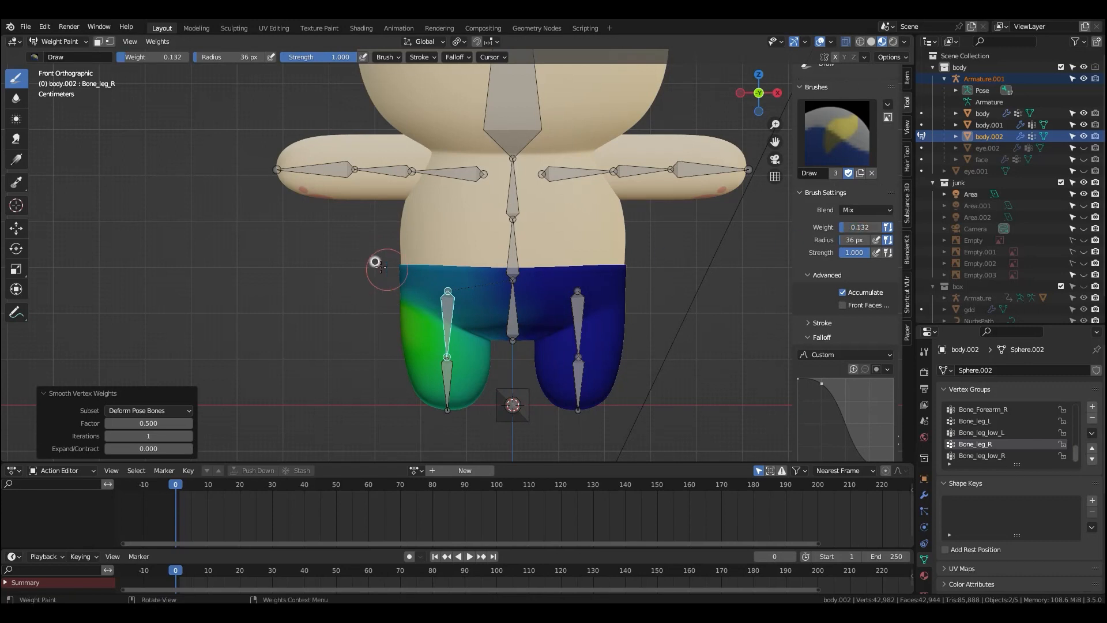
- Compare the weights of the upper and lower leg bones on both sides, and test-rotate Bone_leg_L
ctrl+click(585, 298)
key(r)
right_click(629, 333)
scroll(847, 346, down, 6)
ctrl+click(453, 316)
ctrl+click(454, 375)
ctrl+click(580, 381)
ctrl+click(575, 323)
ctrl+click(447, 314)
ctrl+click(570, 309)
ctrl+click(446, 309)
ctrl+click(574, 309)
key(r)
right_click(577, 277)
key(r)
right_click(570, 259)
- Paint Bone_leg_L's weight at 0.132 across the waist and crotch with a 75 px brush
key(f)
click(594, 259)
drag(421, 273, 687, 274)
drag(528, 325, 511, 327)
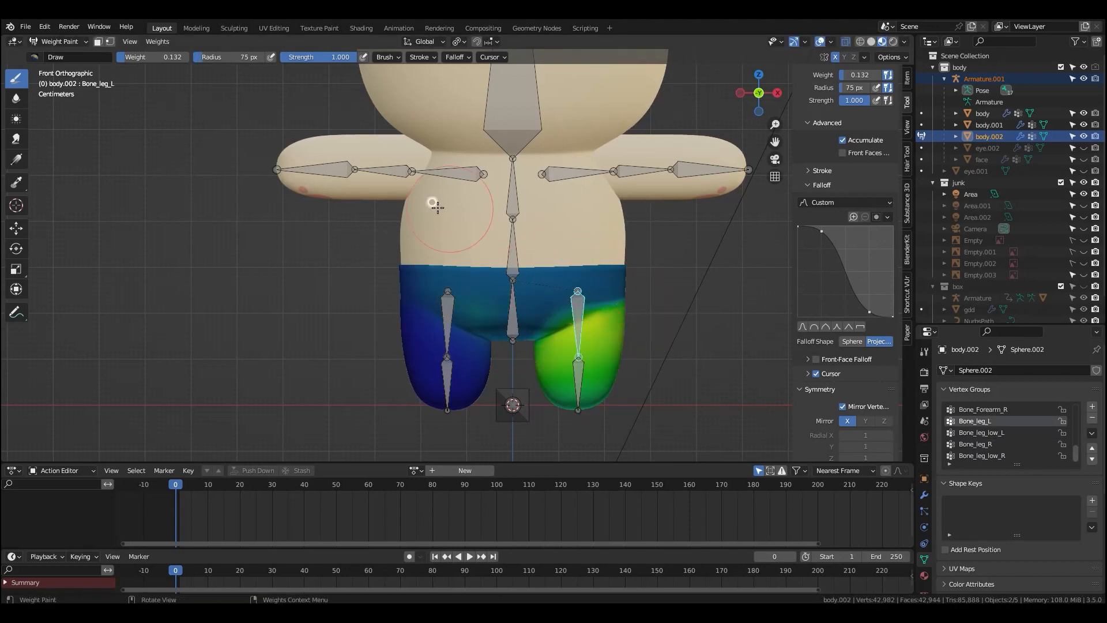
- Smooth Bone_leg_L's weights repeatedly at factor 0.500, and test-rotate the bone
click(155, 41)
click(176, 149)
click(155, 42)
click(165, 44)
click(165, 44)
click(195, 172)
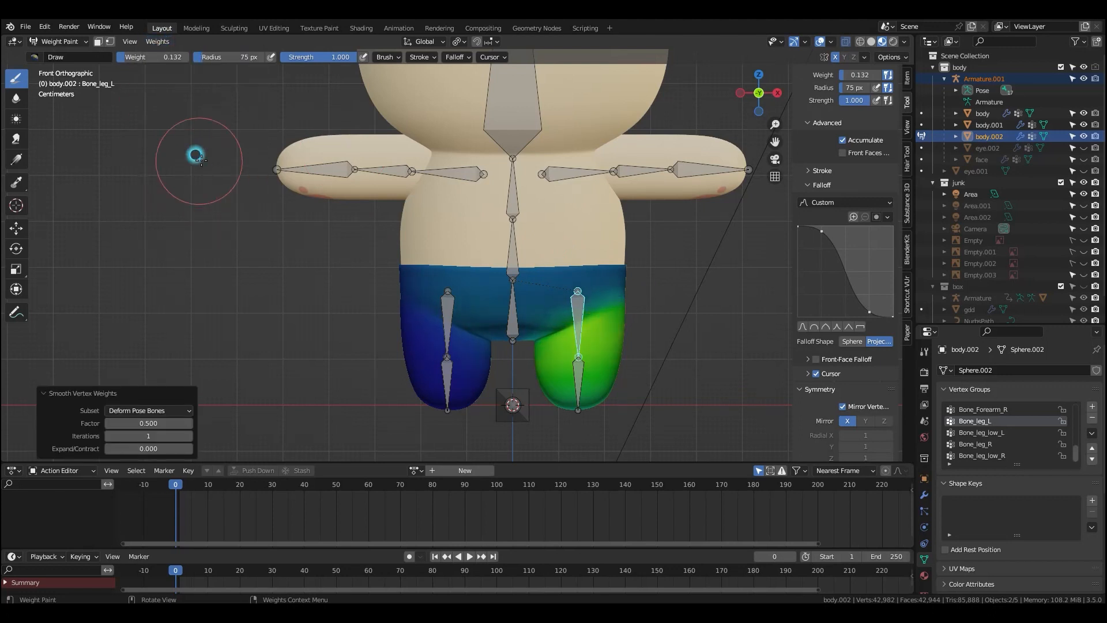
click(163, 43)
click(191, 173)
key(r)
right_click(625, 392)
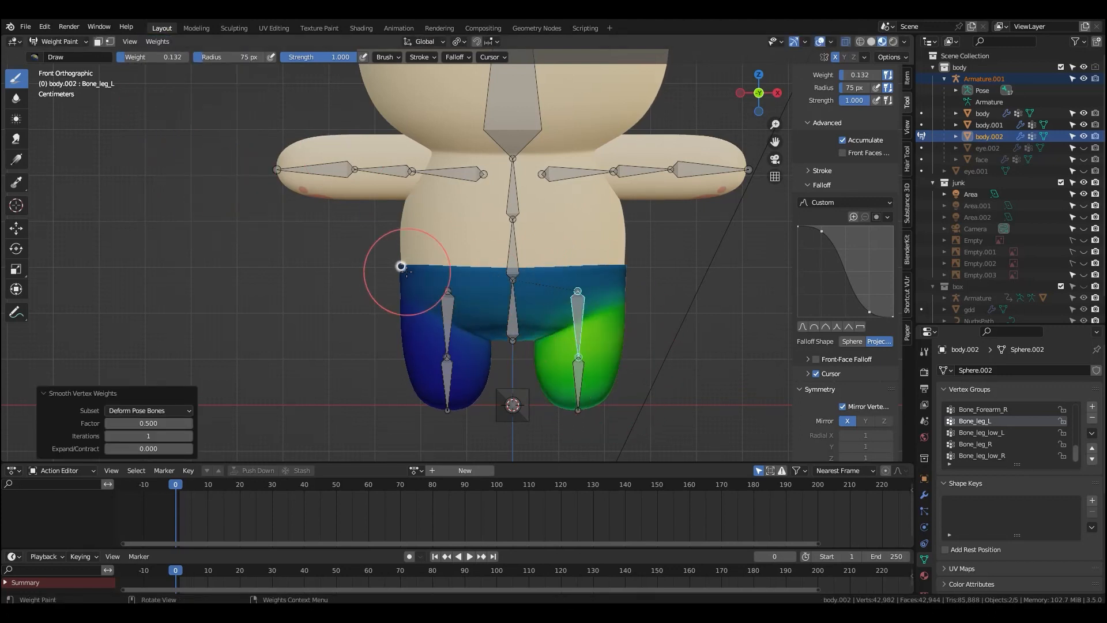
- Paint Bone_leg_L's weight to 0.000 over the waist and crotch, front and back, with 89 px and 58 px brushes
scroll(842, 270, up, 5)
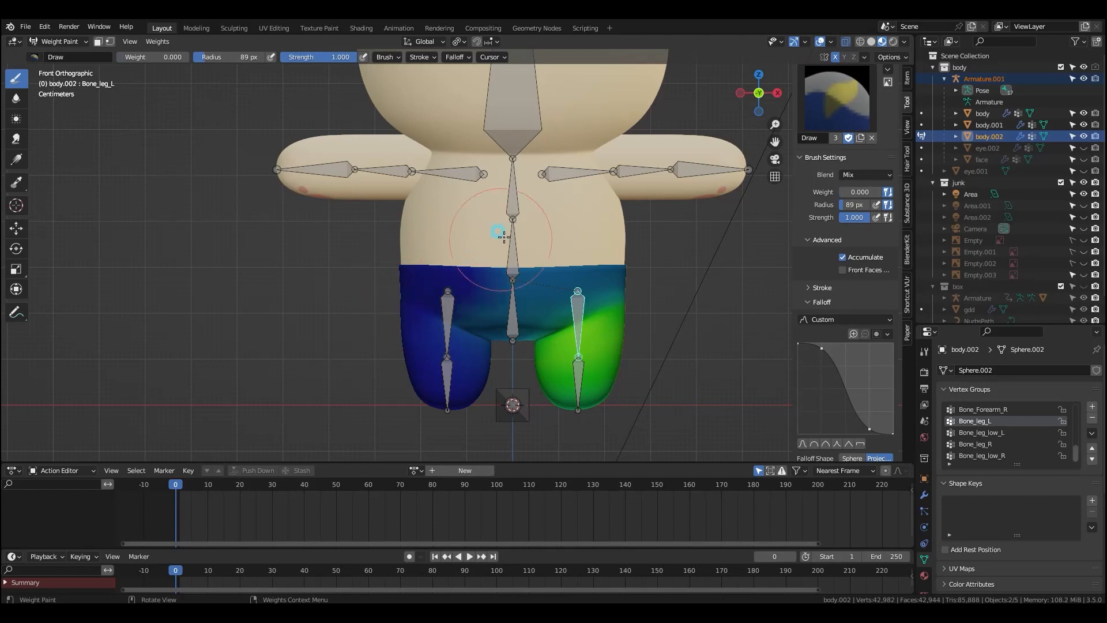
key(ctrl+KP_1)
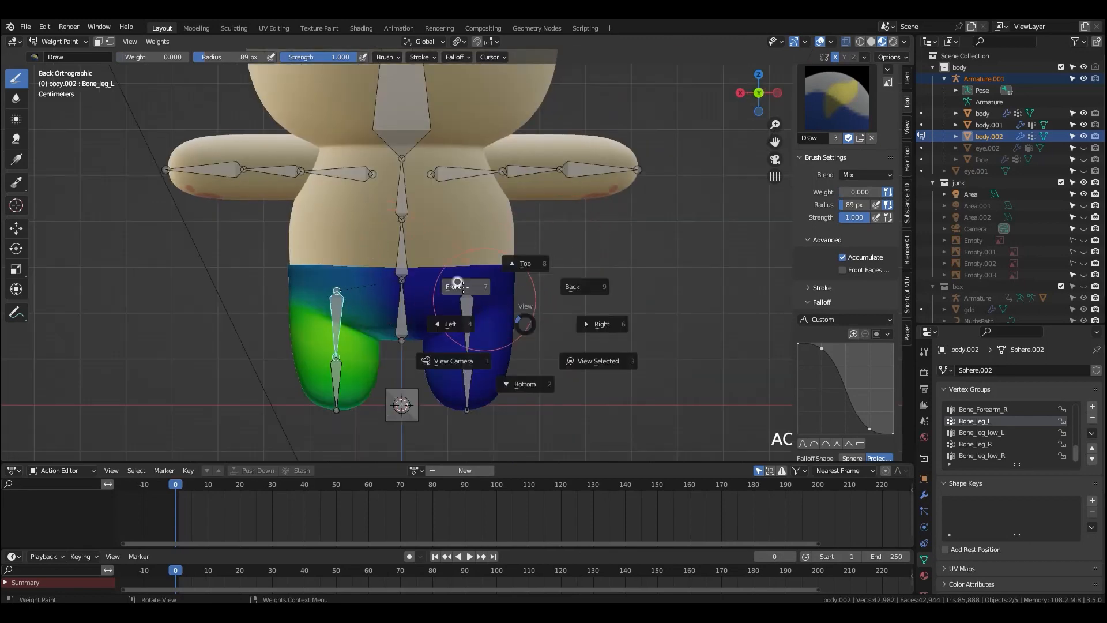
key(KP_1)
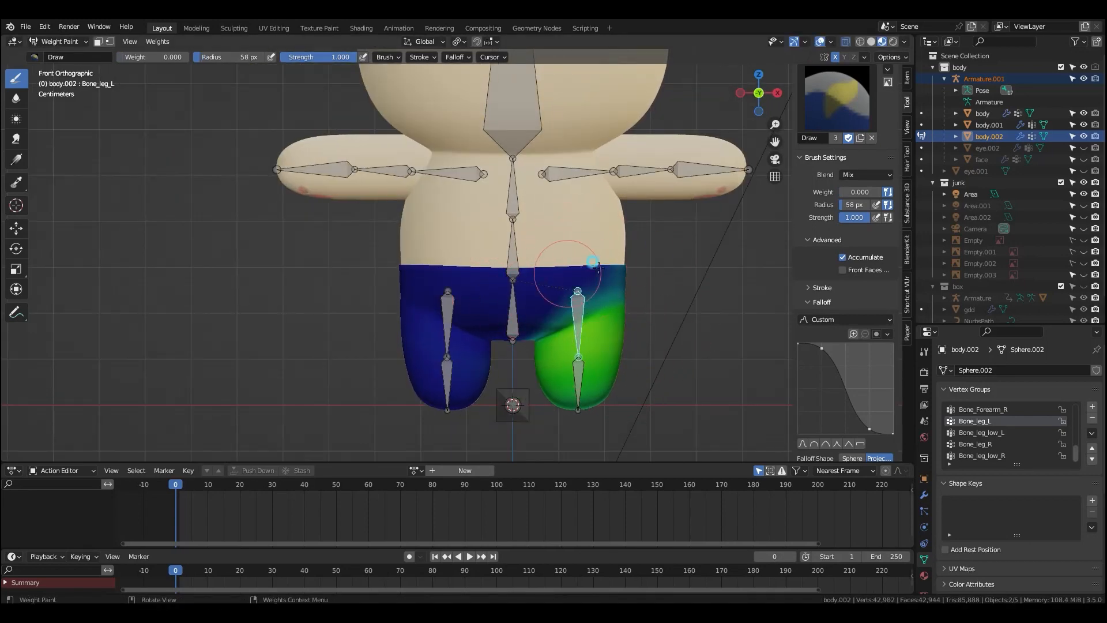
key(ctrl+KP_1)
key(KP_1)
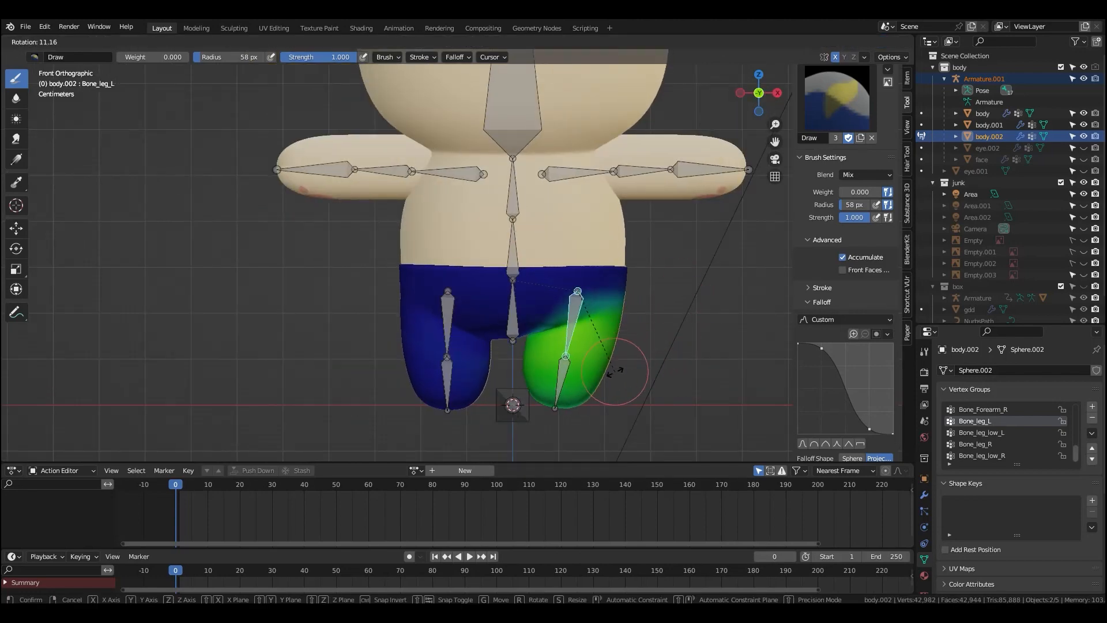
- Touch up Bone_leg_L's hip area at weight 0.000 with a 57 px brush, and test-rotate the bone
middle_drag(506, 322, 526, 307)
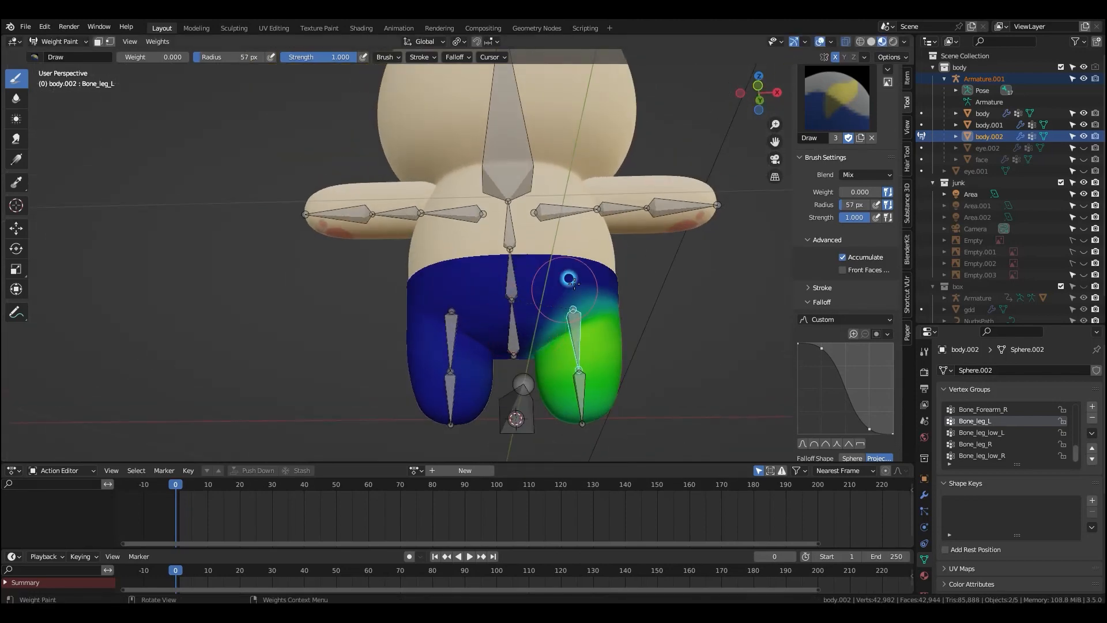
key(KP_1)
key(r)
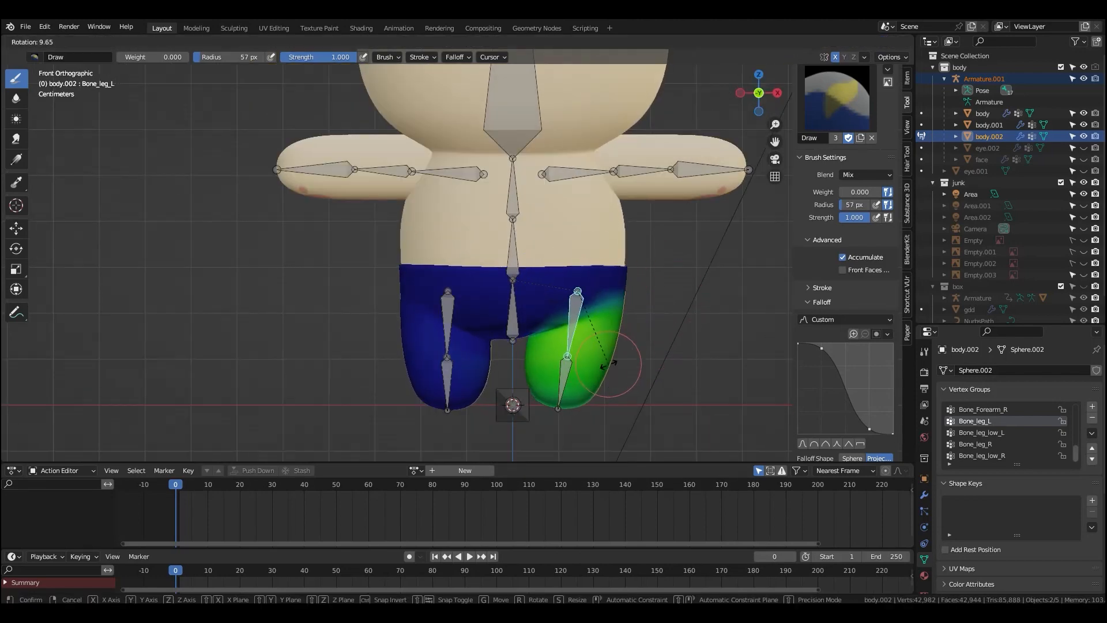
right_click(622, 361)
- Test-rotate Bone_leg_R, and paint its hip area to weight 0.000 with a 72 px brush
ctrl+click(445, 309)
key(r)
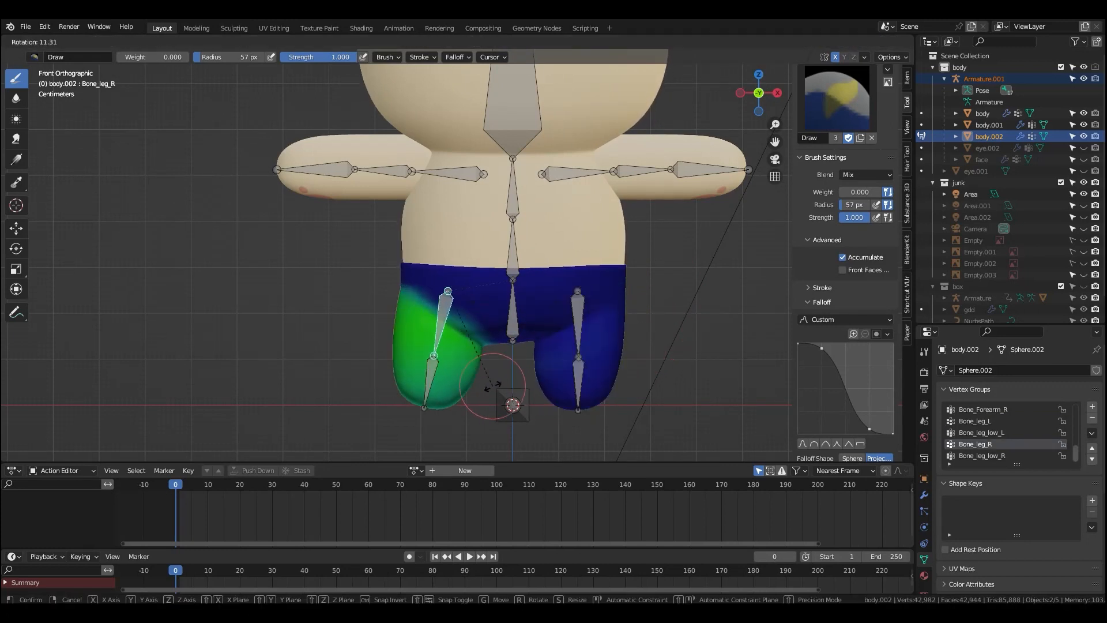
right_click(513, 404)
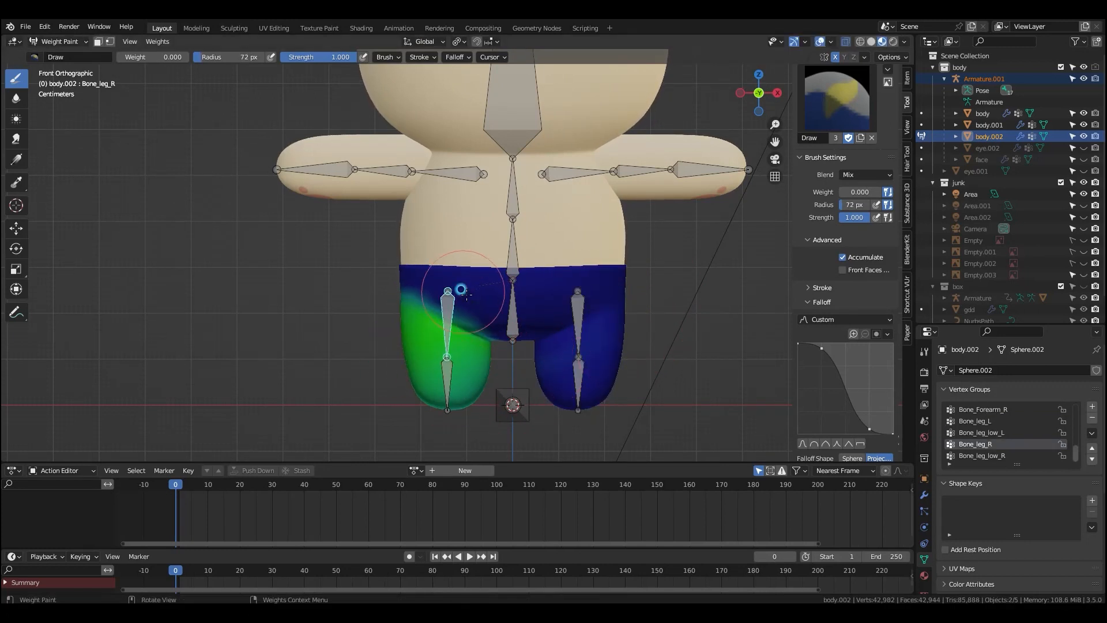
- Paint Bone_leg_L's weight to 0.000 around the upper hip with a 52 px brush, and test-rotate the bone
ctrl+click(572, 316)
key(f)
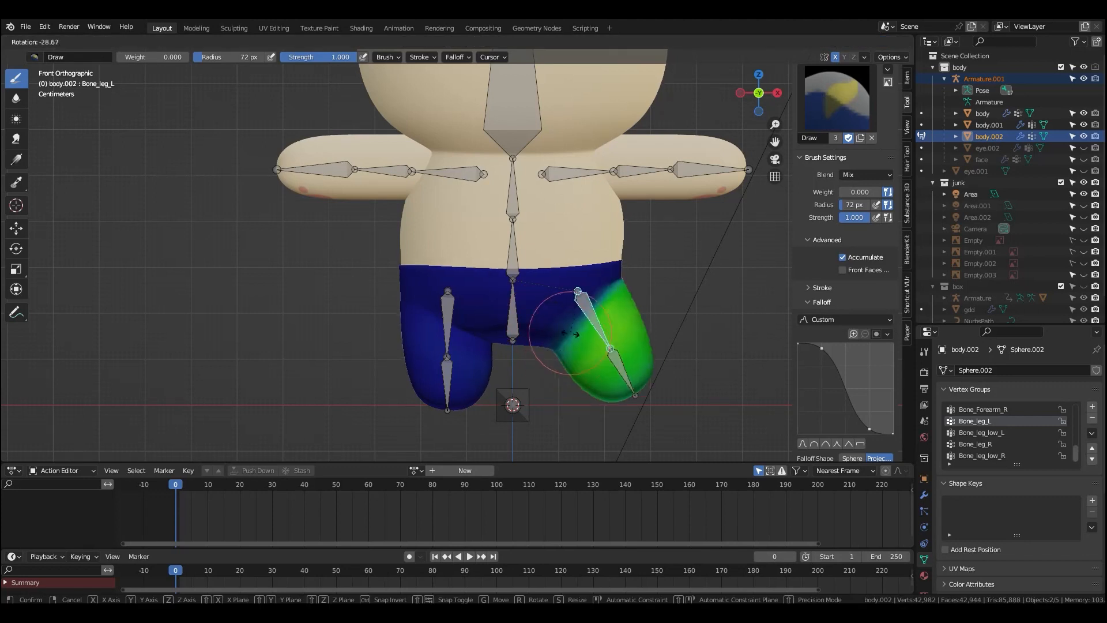
click(539, 290)
key(r)
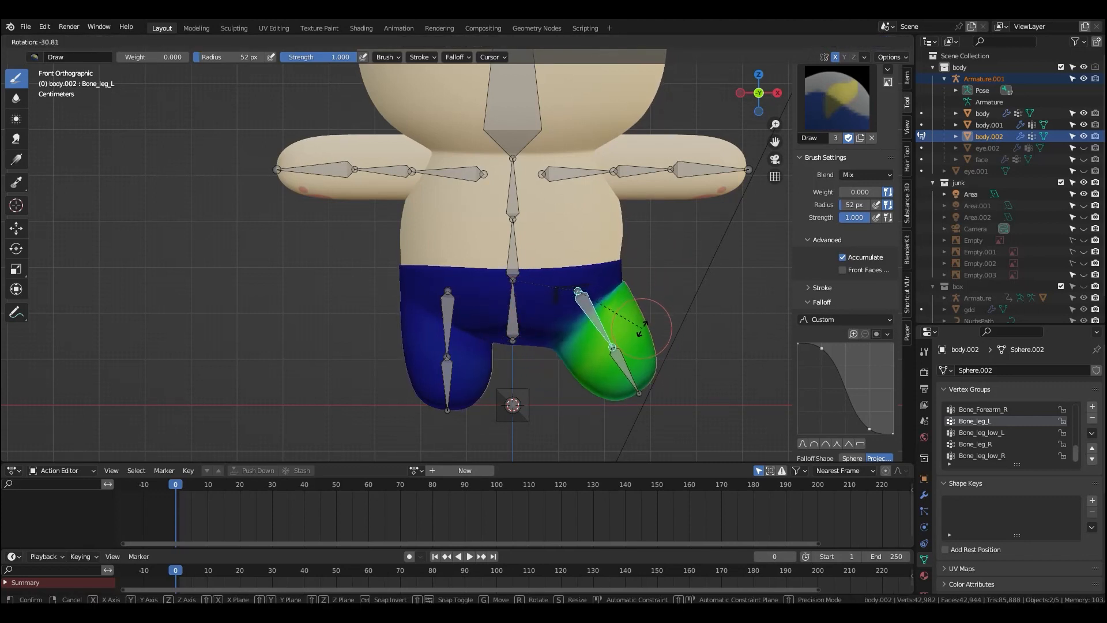
right_click(564, 381)
- Smooth Bone_leg_R's weights at factor 0.500, test-rotating the bone before and after
ctrl+click(449, 340)
key(r)
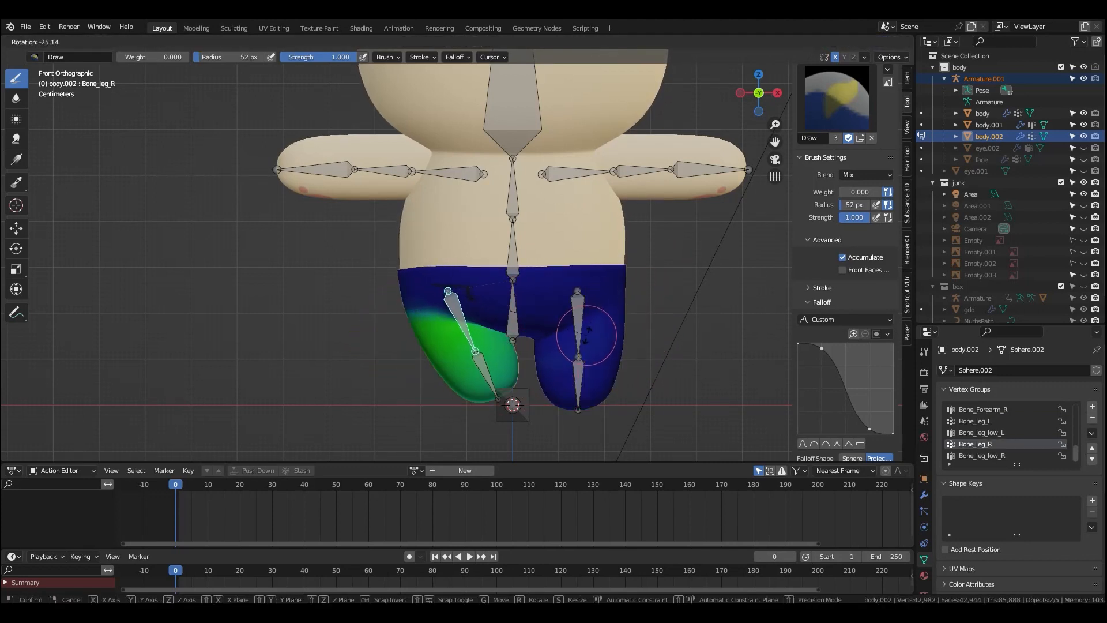
right_click(593, 334)
click(157, 41)
click(184, 173)
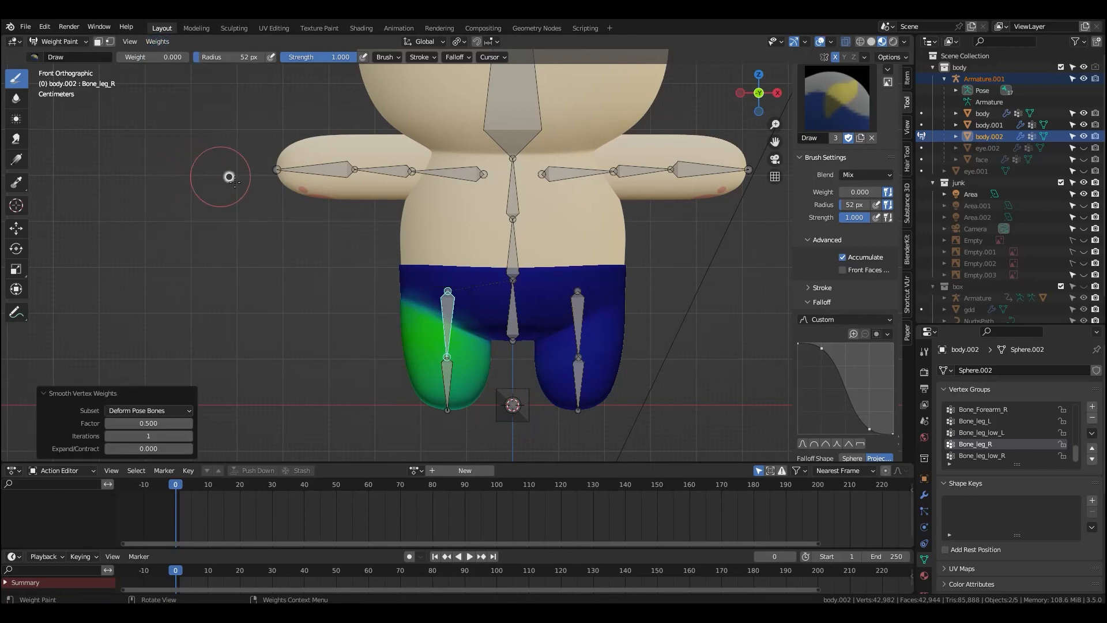
key(r)
right_click(562, 381)
- Test-rotate Bone_leg_L from the front and from angled views to examine how the pants deform
ctrl+click(578, 325)
key(r)
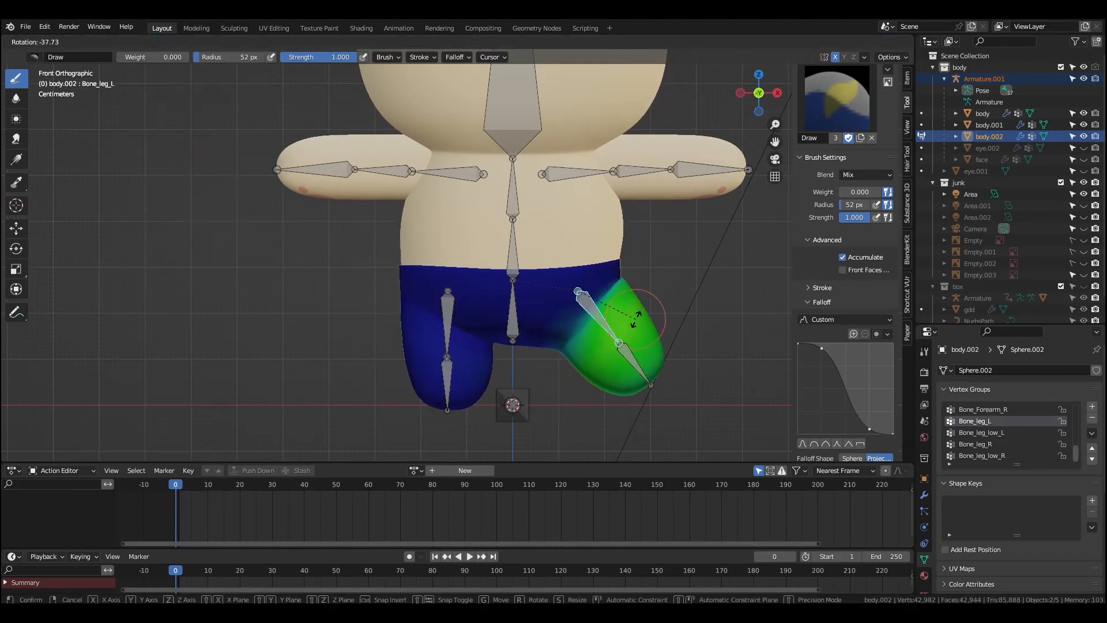
right_click(628, 358)
middle_drag(628, 358, 548, 341)
key(r)
right_click(649, 344)
alt+middle_drag(650, 345, 620, 361)
key(r)
right_click(530, 353)
middle_drag(530, 354, 467, 328)
- Paint Bone_leg_L's weight to 0.000 on the back of the pants with a 61 px brush, and test-rotate the bone
key(f)
click(536, 199)
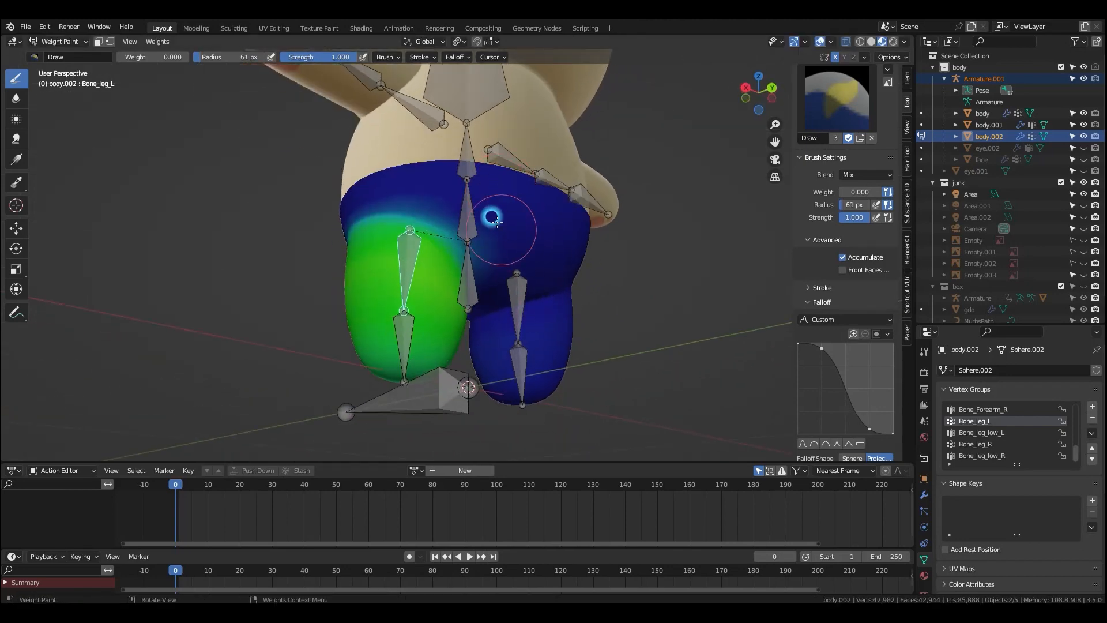
alt+middle_drag(482, 196, 615, 400)
key(r)
right_click(605, 386)
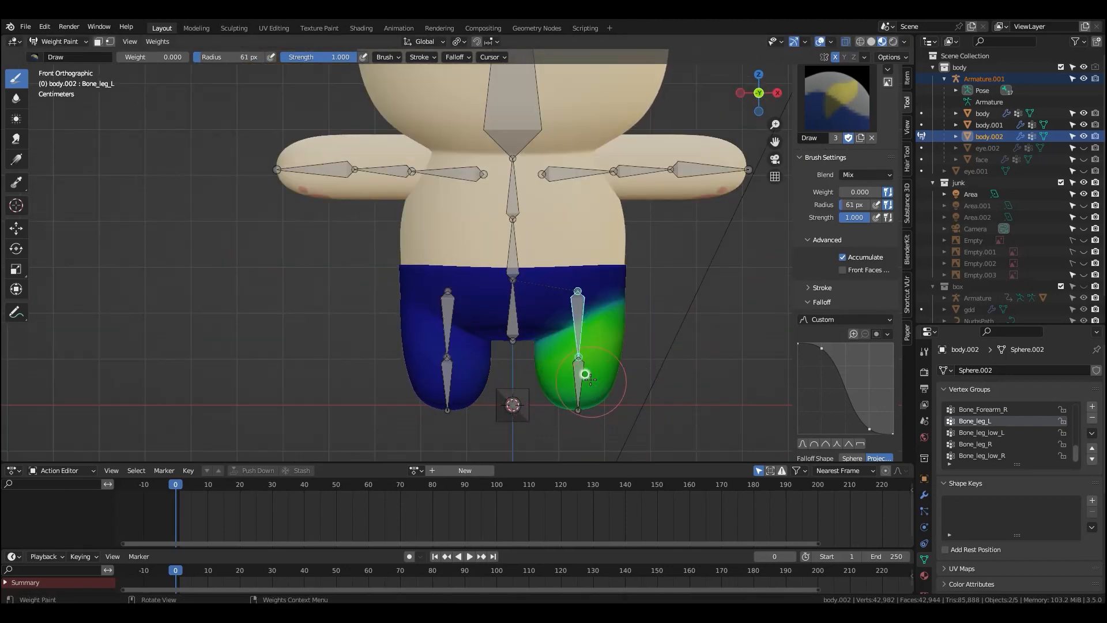
- Test-rotate Bone_leg_low_L, and paint its weight to 0.000 across the waist and crotch with a 75 px brush
ctrl+click(581, 381)
key(r)
right_click(645, 344)
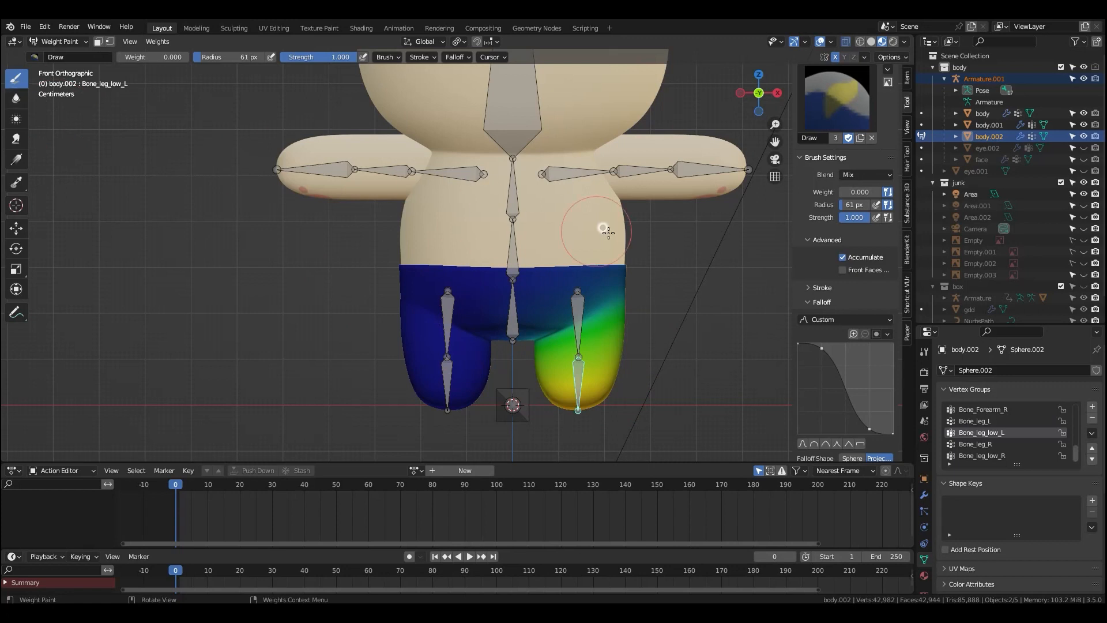
drag(554, 284, 489, 323)
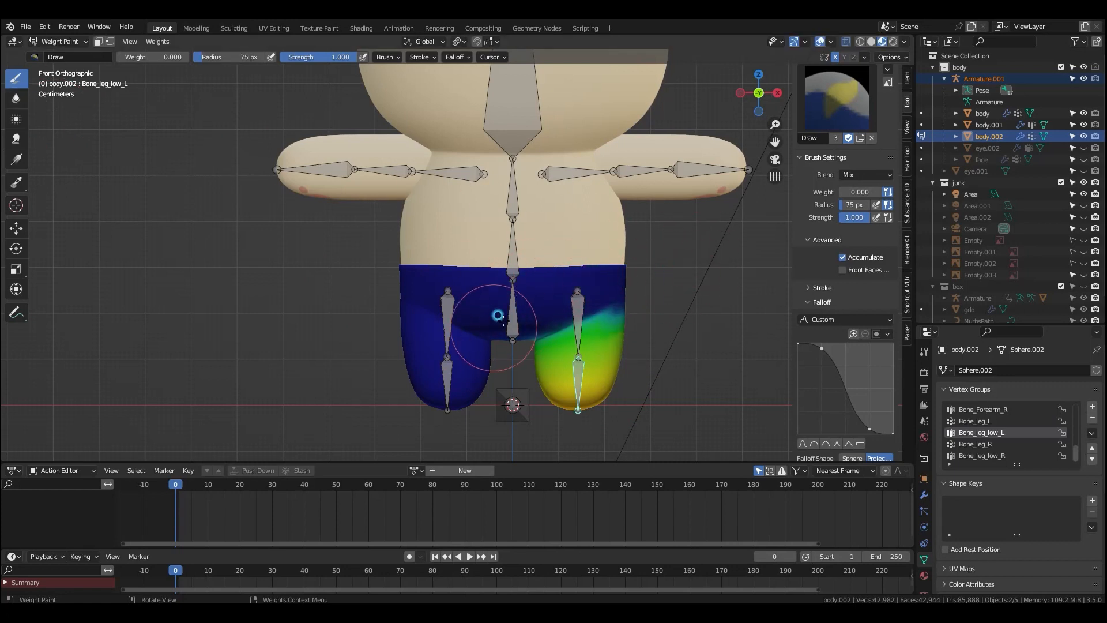
ctrl+click(446, 380)
ctrl+click(578, 381)
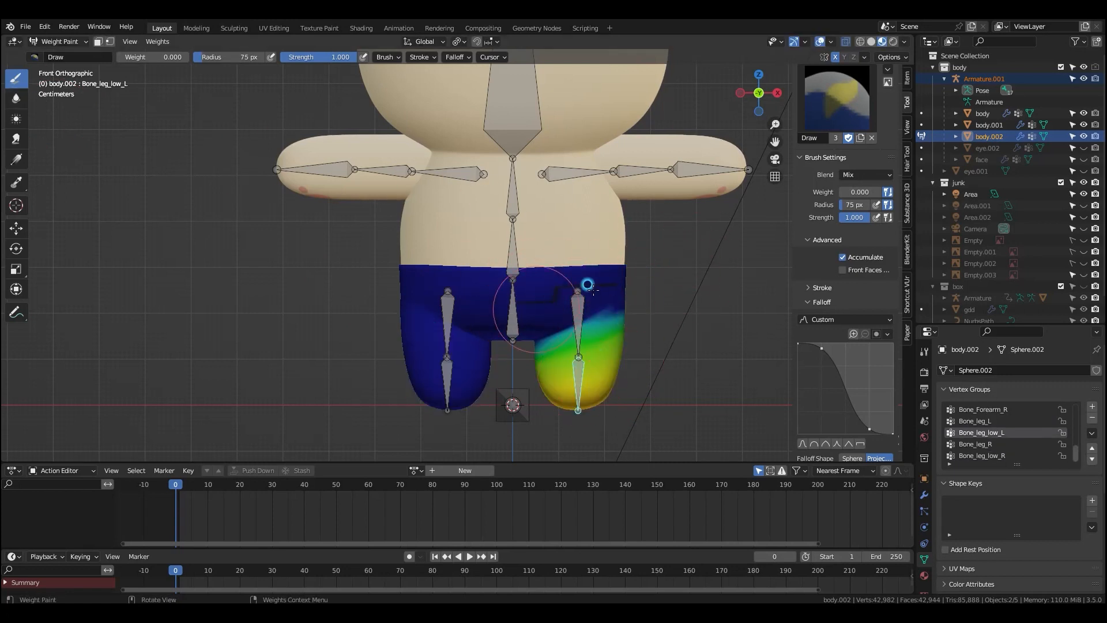
- Lower Bone_leg_low_L's weight on the upper thigh to 0.000 with a 73 px brush, and smooth its weights at factor 0.500
click(158, 39)
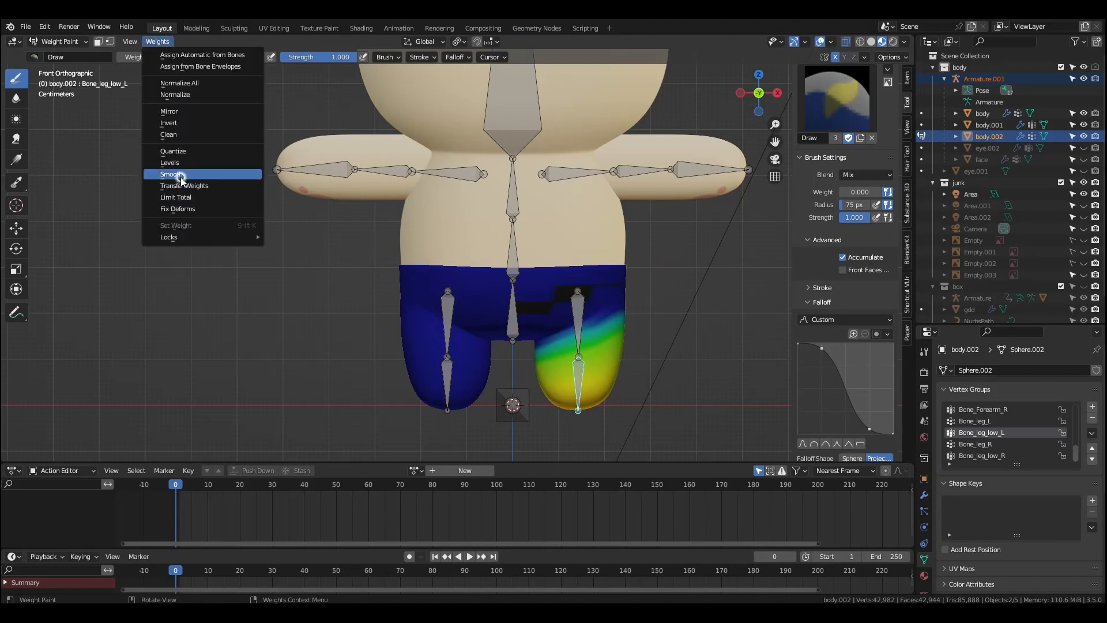
click(173, 175)
key(ctrl+z)
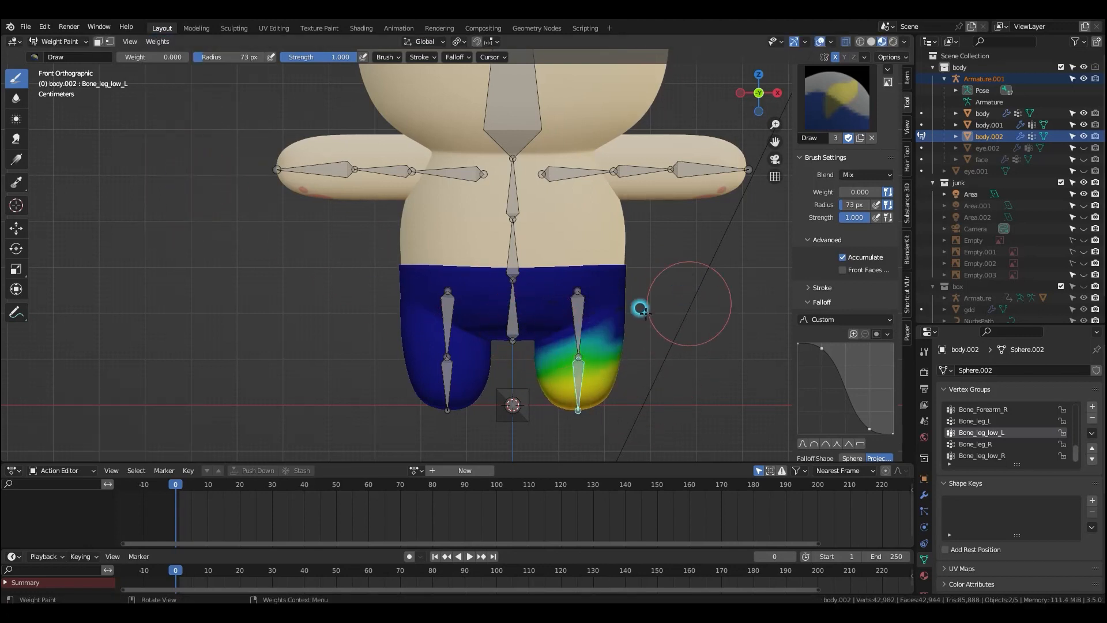
click(157, 42)
click(173, 171)
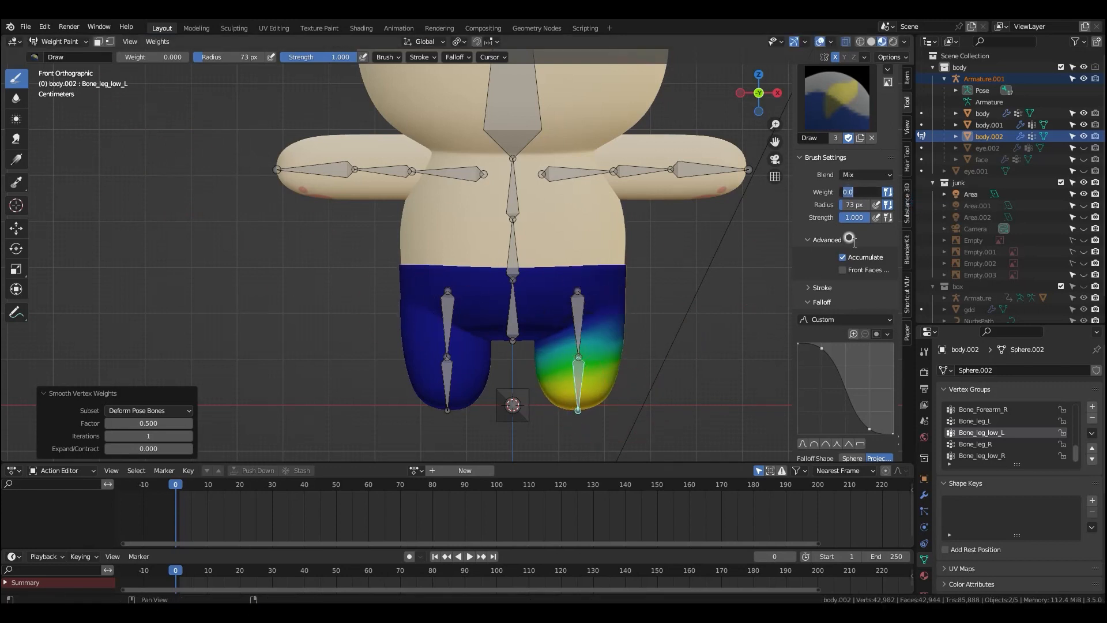
- Paint Bone_leg_low_L's weight to 1.000 along the underside of the foot with a 36 px brush
drag(857, 193, 897, 193)
key(f)
click(613, 396)
drag(545, 411, 567, 422)
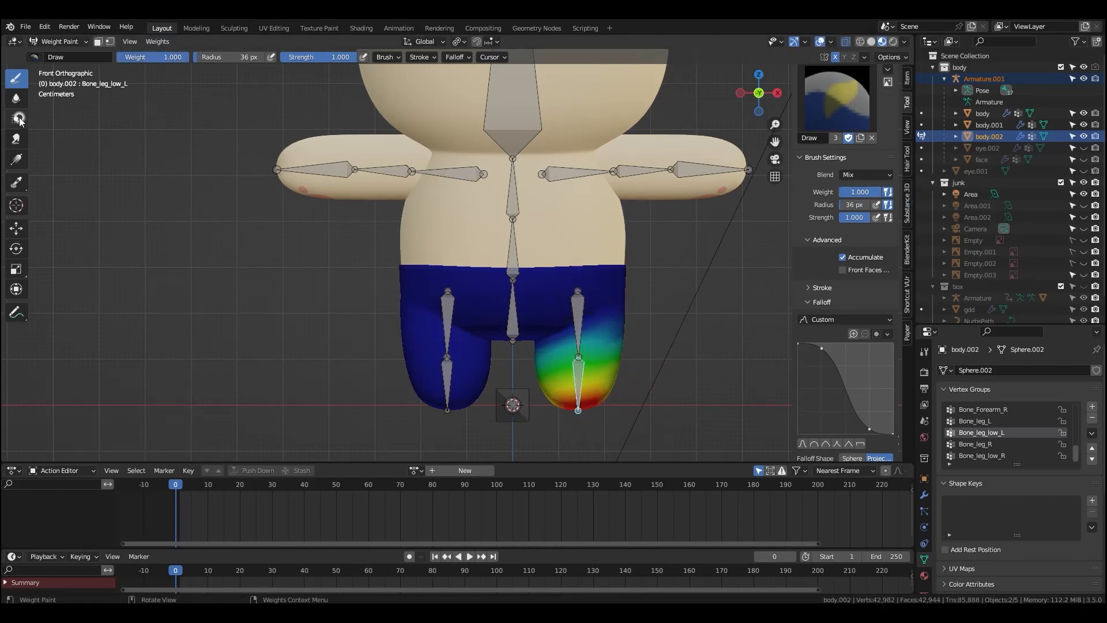
- Smooth Bone_leg_low_L's foot weights at factor 0.500, and test-rotate the bone
click(157, 42)
click(173, 173)
key(r)
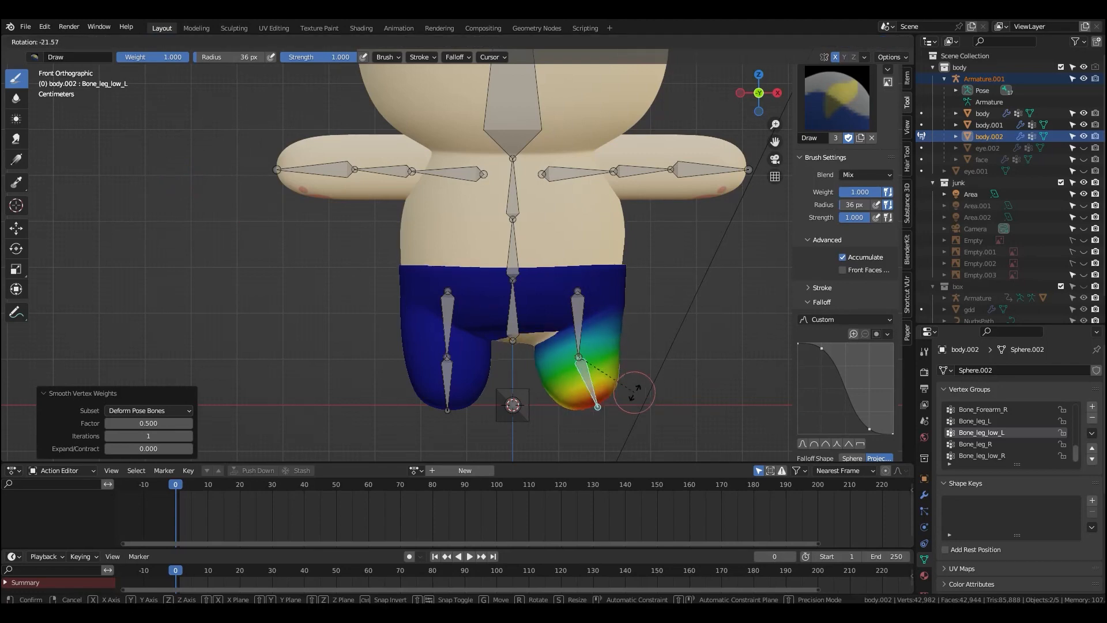
key(Escape)
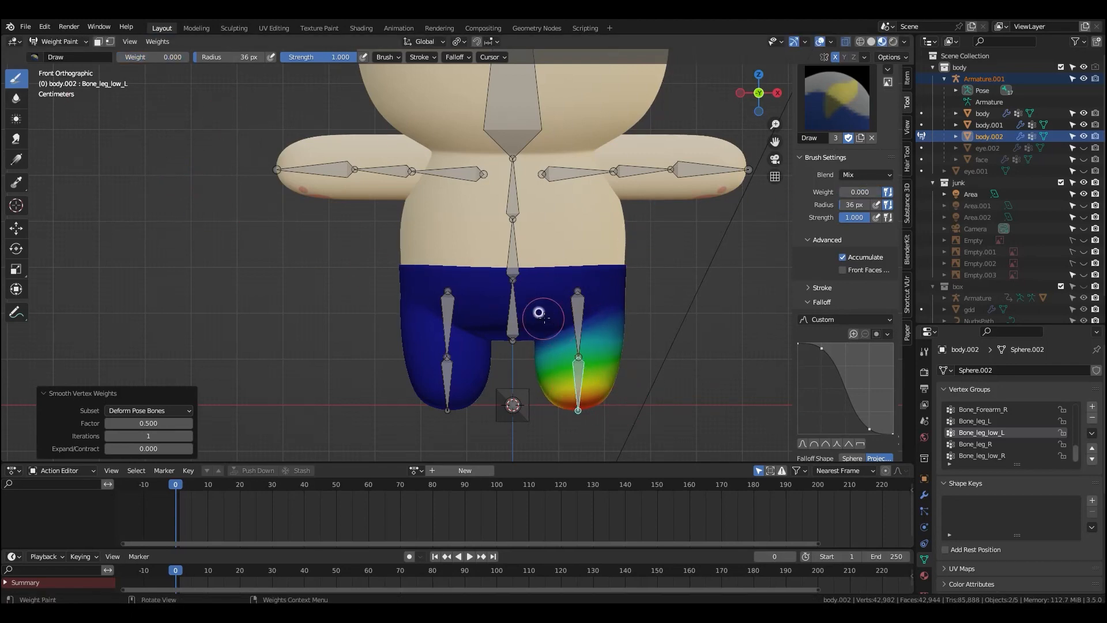
- Paint Bone_leg_low_L's weight to 0.000 over the crotch and upper thigh, front and back, with 64 px and 51 px brushes, and test-rotate it
key(f)
click(519, 308)
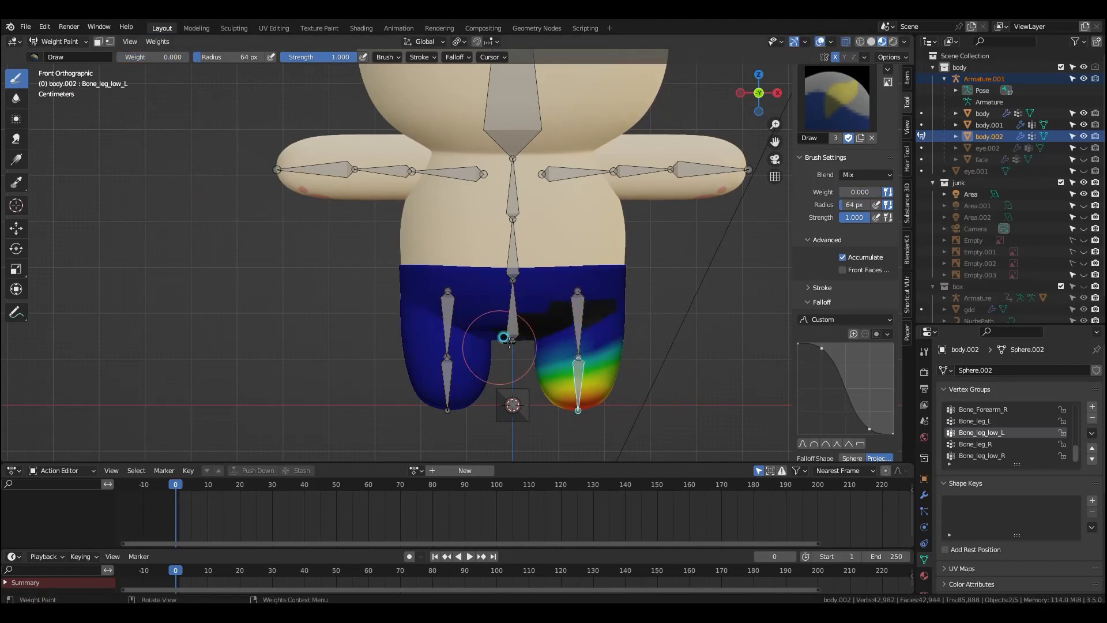
key(ctrl+KP_1)
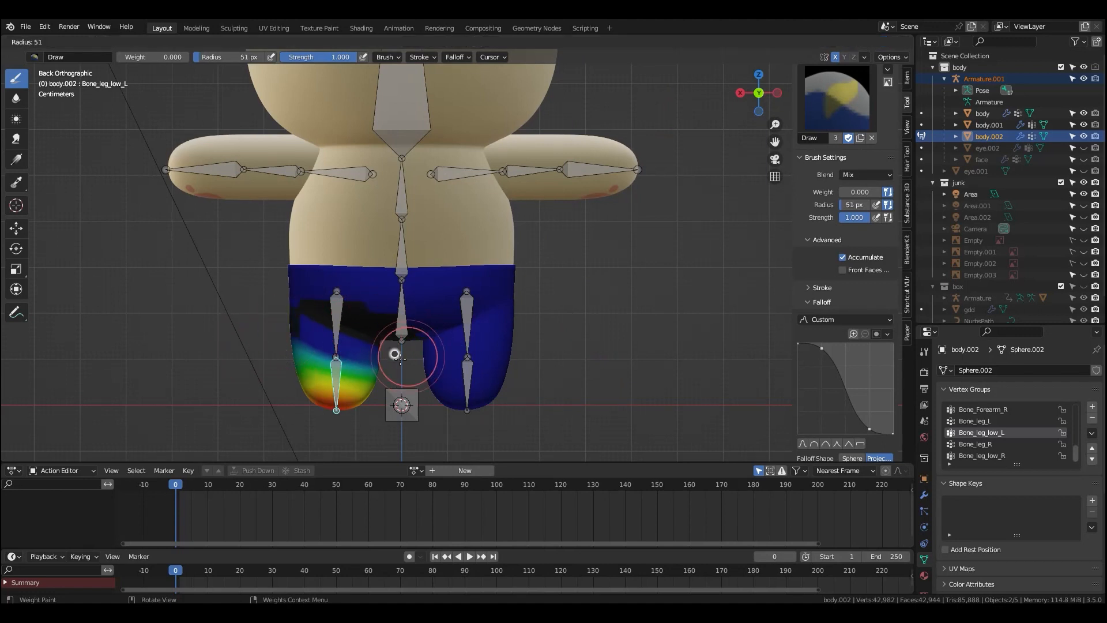
key(KP_1)
key(r)
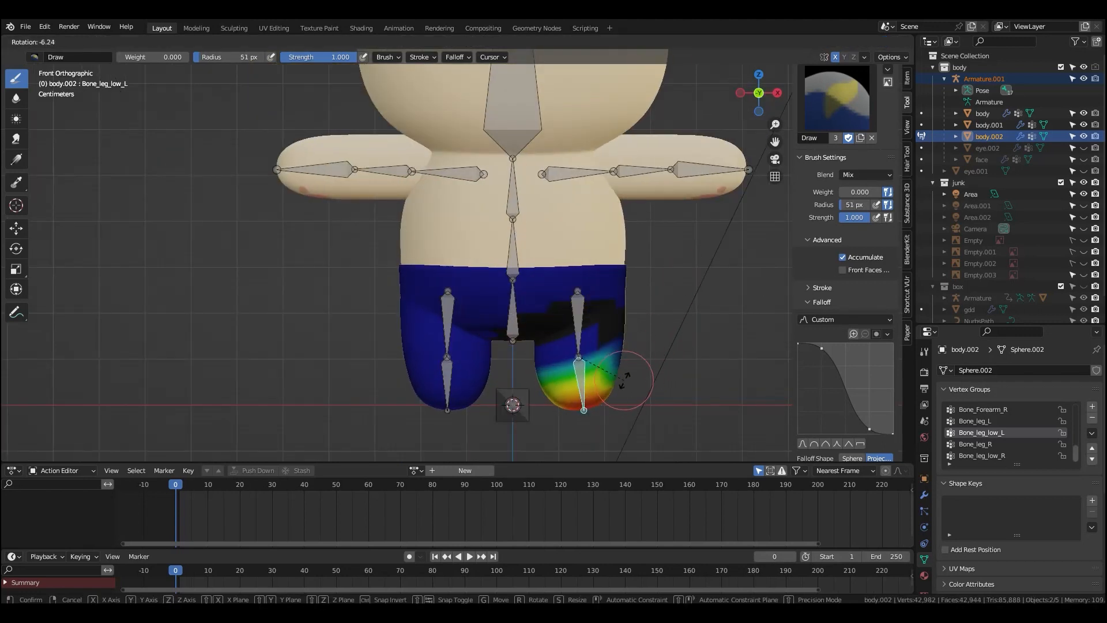
right_click(584, 370)
- Smooth Bone_leg_low_L's weights again at factor 0.500, and test-rotate the bone
click(157, 41)
click(183, 167)
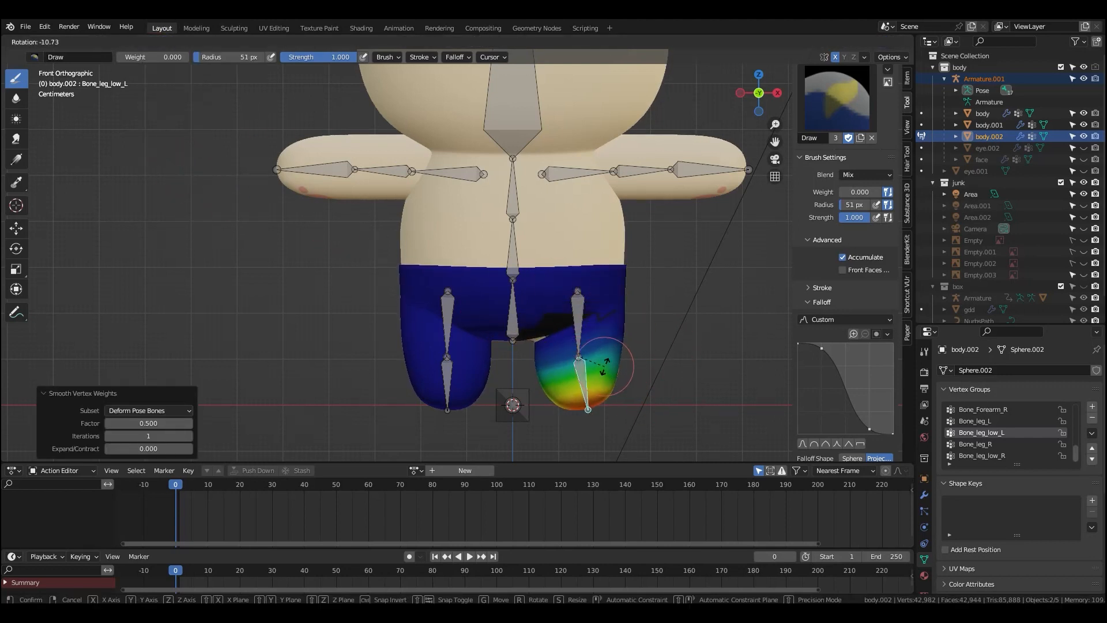
key(Escape)
- Test-rotate Bone_leg_R, touch up its weights on the pants, and smooth the right and left leg weights
ctrl+click(497, 346)
key(f)
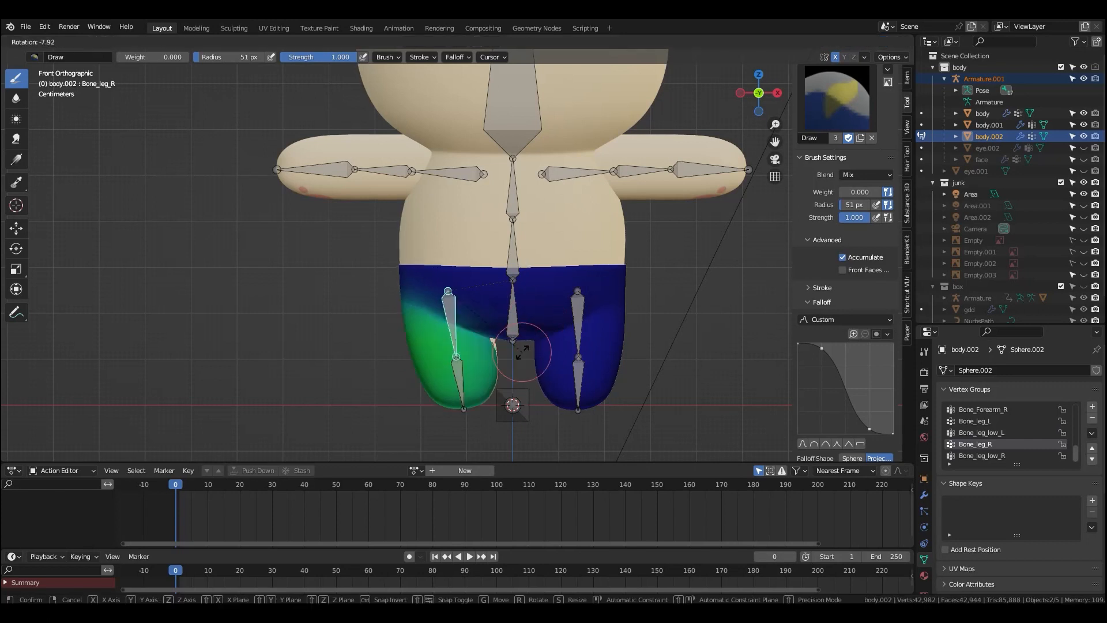
ctrl+click(491, 363)
mouse_move(418, 397)
mouse_down()
mouse_move(408, 388)
mouse_move(473, 387)
mouse_move(479, 337)
mouse_up()
click(157, 41)
click(176, 174)
ctrl+click(572, 364)
click(158, 41)
click(176, 176)
- Switch weight painting from the pants to the body mesh body.001, with Armature.001 selected alongside it
key(ctrl+Tab)
click(589, 303)
click(588, 267)
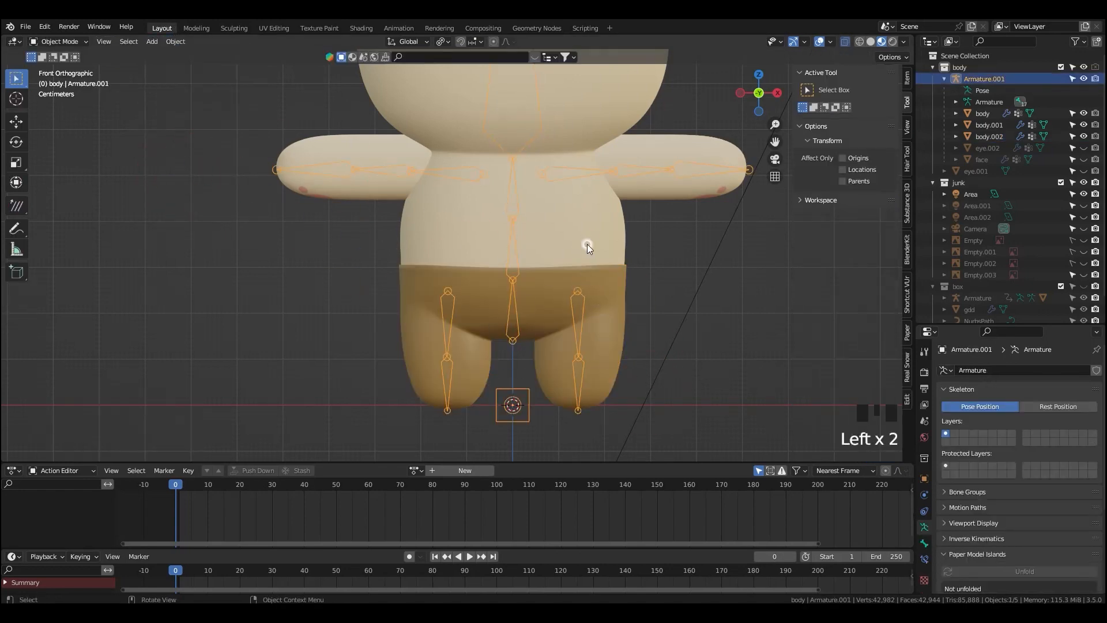
shift+click(618, 340)
key(ctrl+Tab)
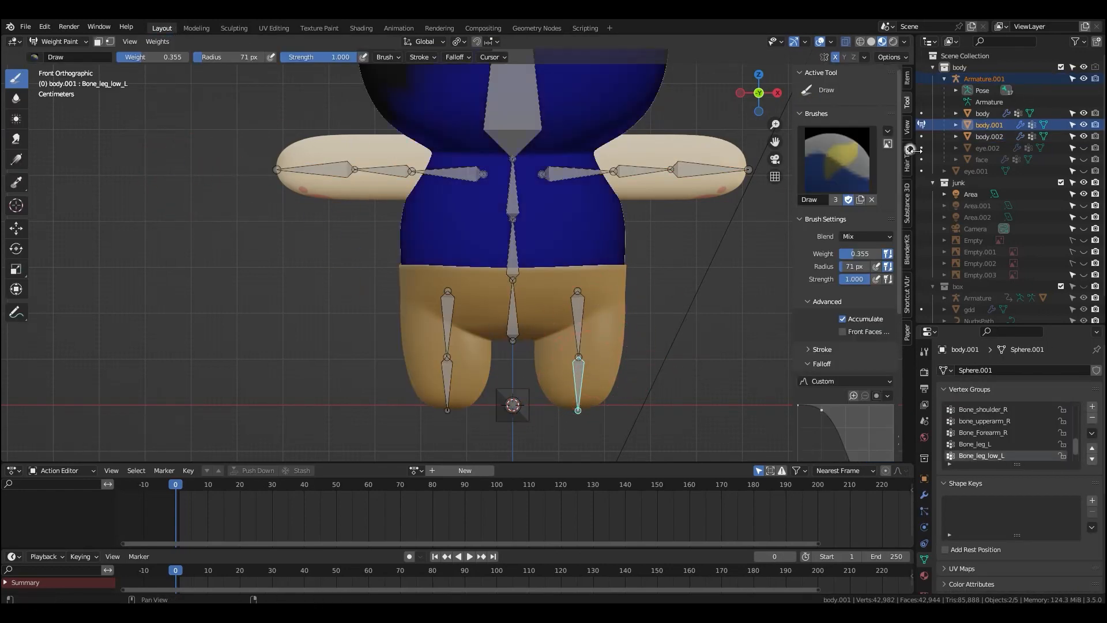
- Test-rotate Bone_leg_low_L, Bone_leg_low_R and Bone_leg_R to check how the body follows under the pants
key(r)
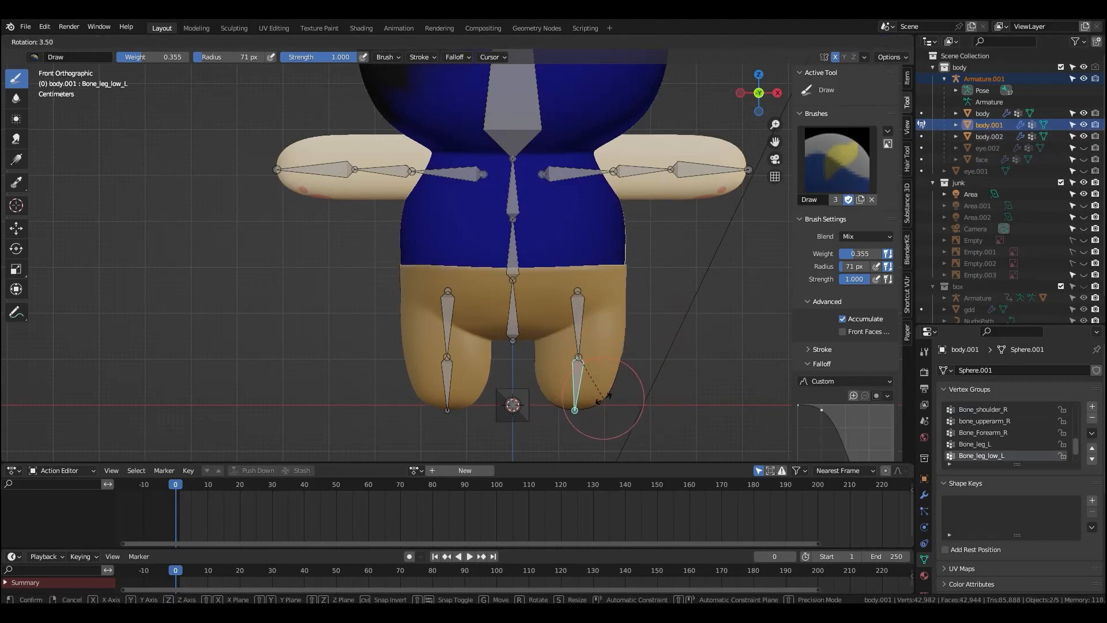
right_click(631, 387)
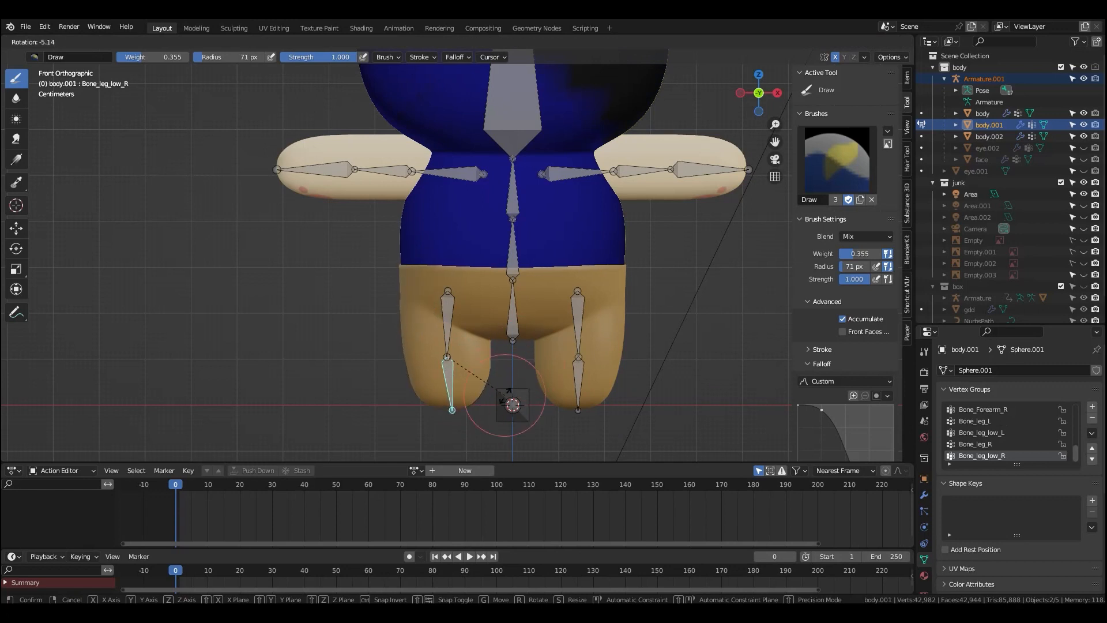
ctrl+click(448, 331)
key(r)
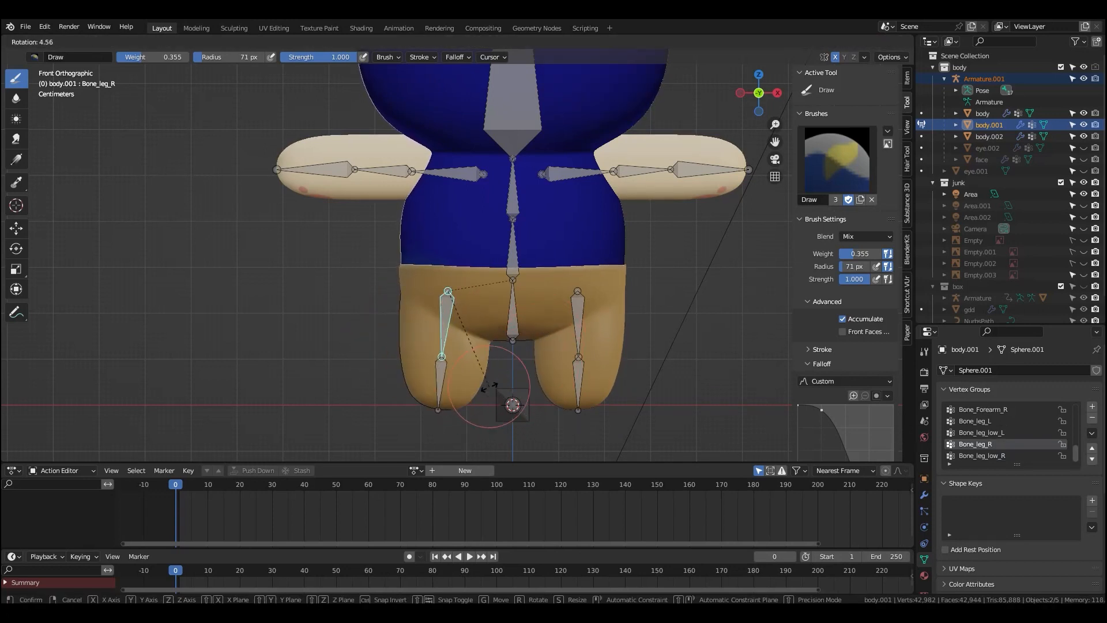
right_click(423, 401)
- Test-rotate Bone_leg_R with the pants body.002 hidden, and again with them shown
click(988, 124)
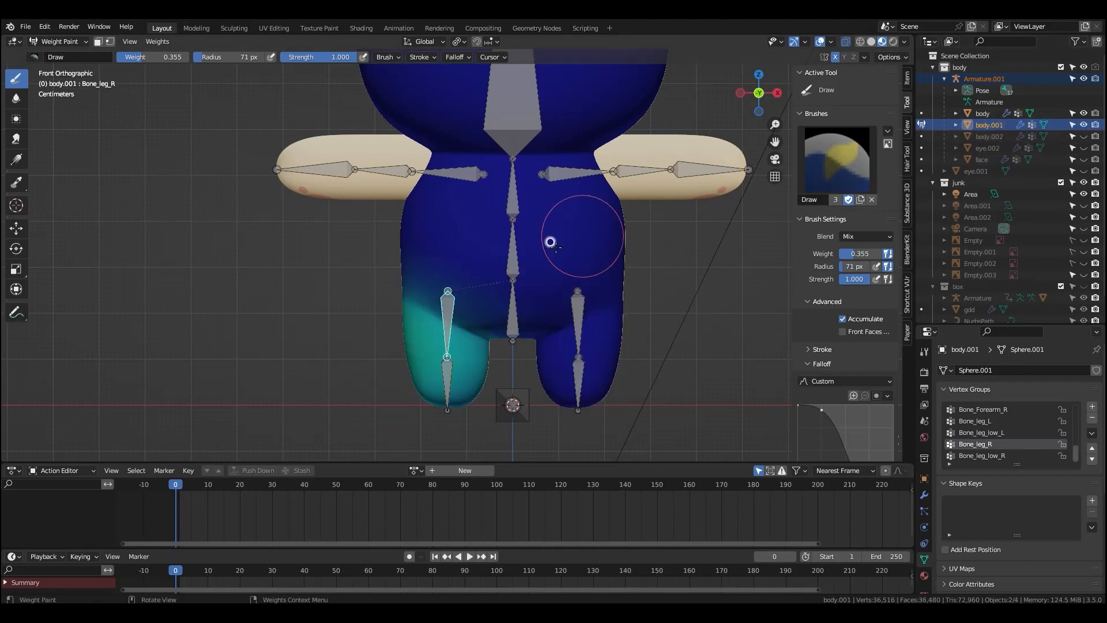
key(r)
right_click(465, 404)
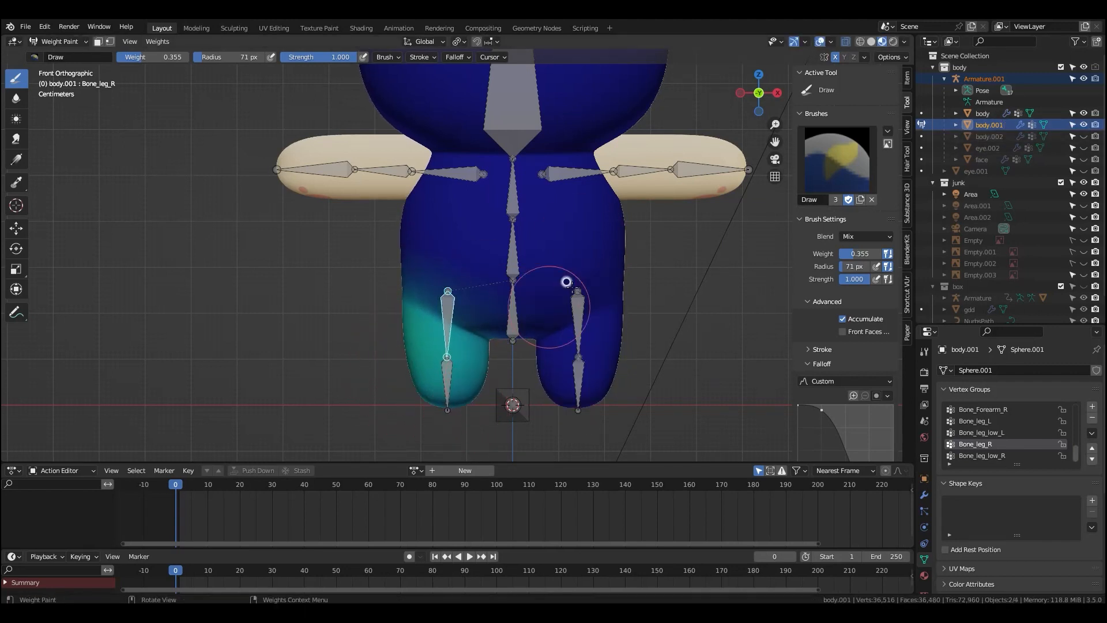
click(1084, 136)
key(r)
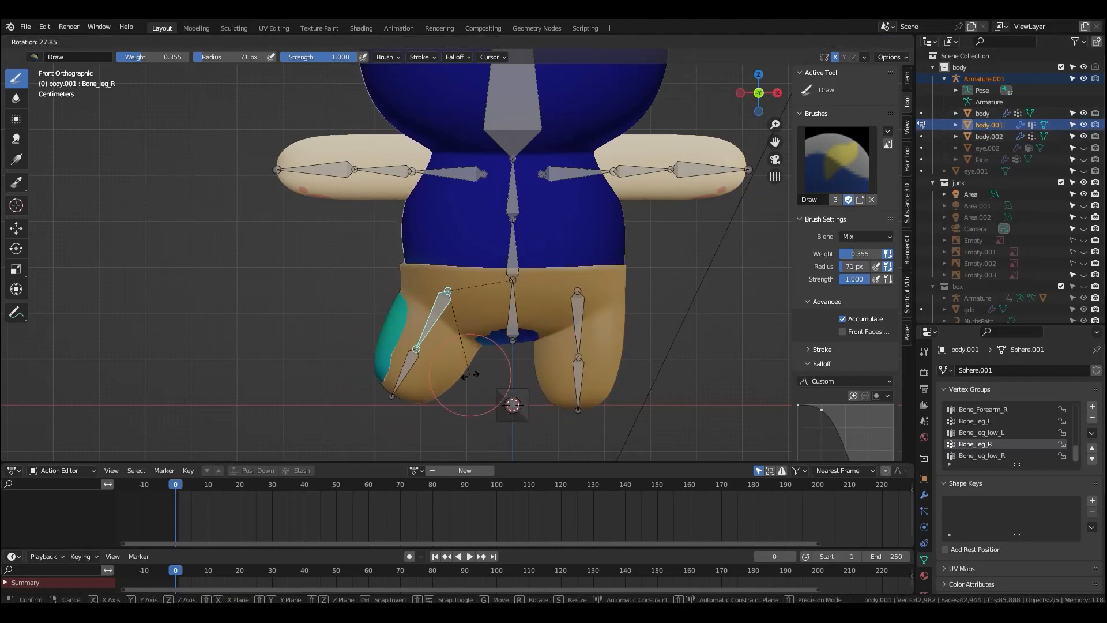
right_click(523, 376)
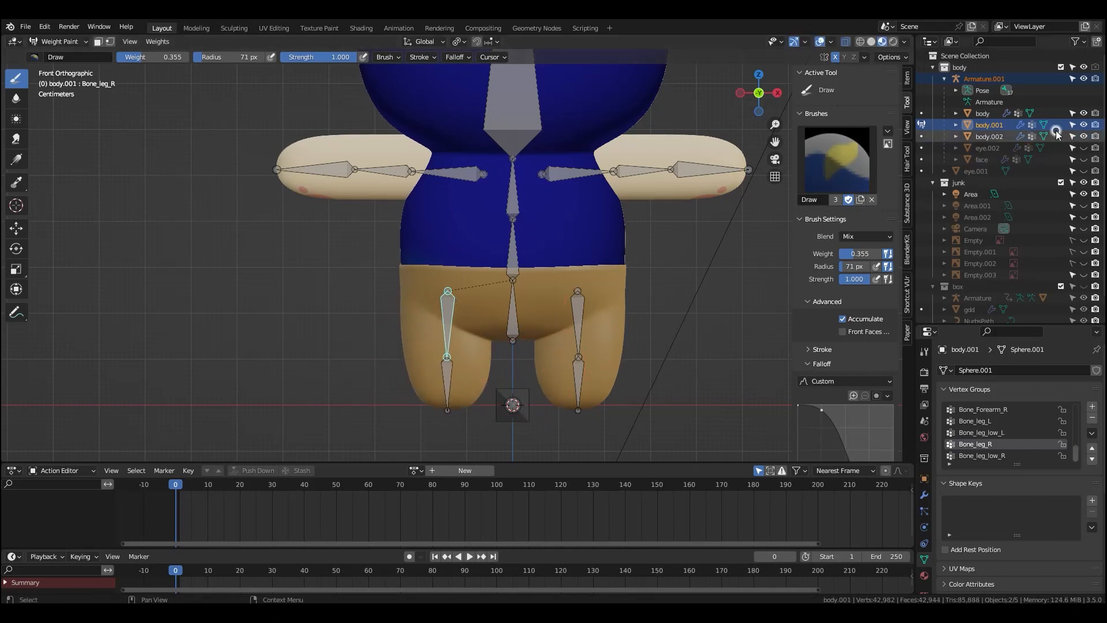
- With the pants hidden, paint Bone_leg_R's body weight to 0.000 above the thigh with a 90 px brush, and test-rotate the bone with the pants shown
click(1085, 137)
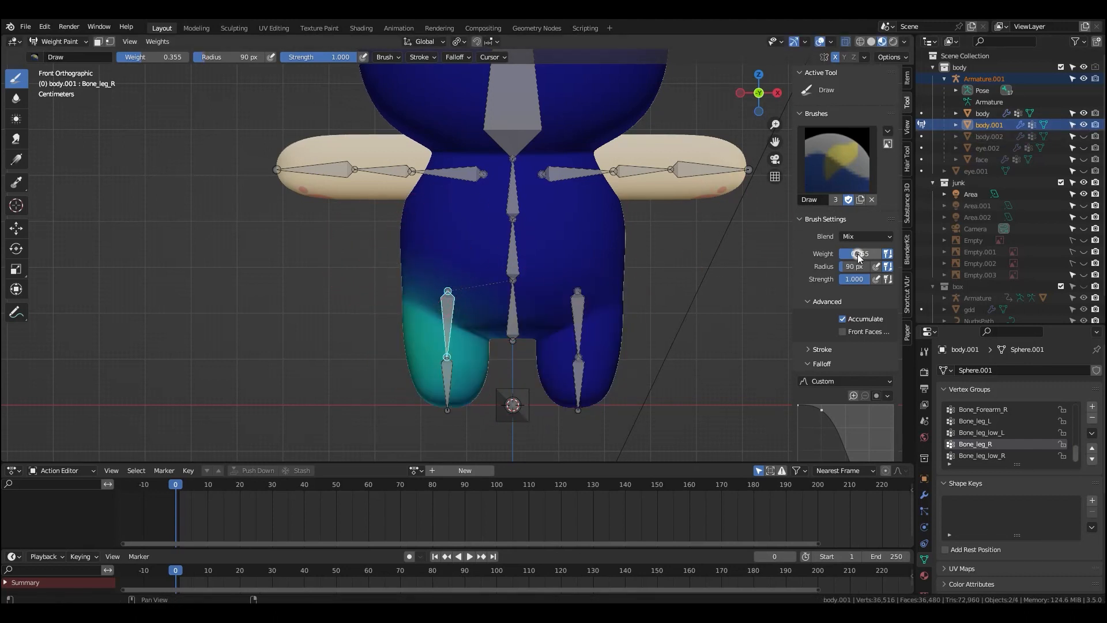
scroll(832, 242, down, 8)
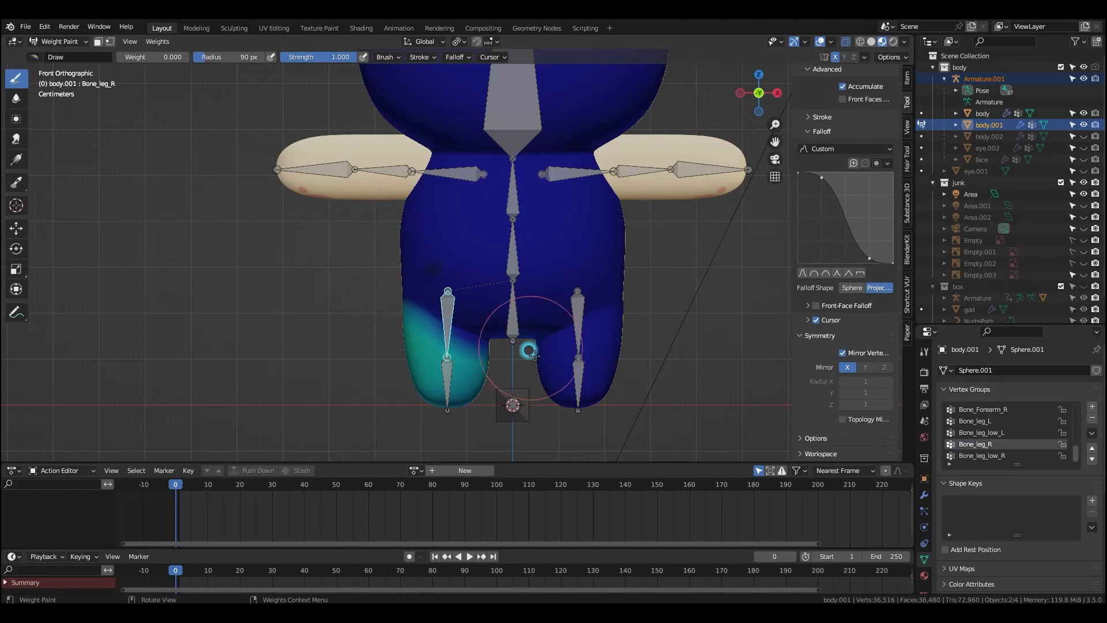
click(1084, 137)
key(r)
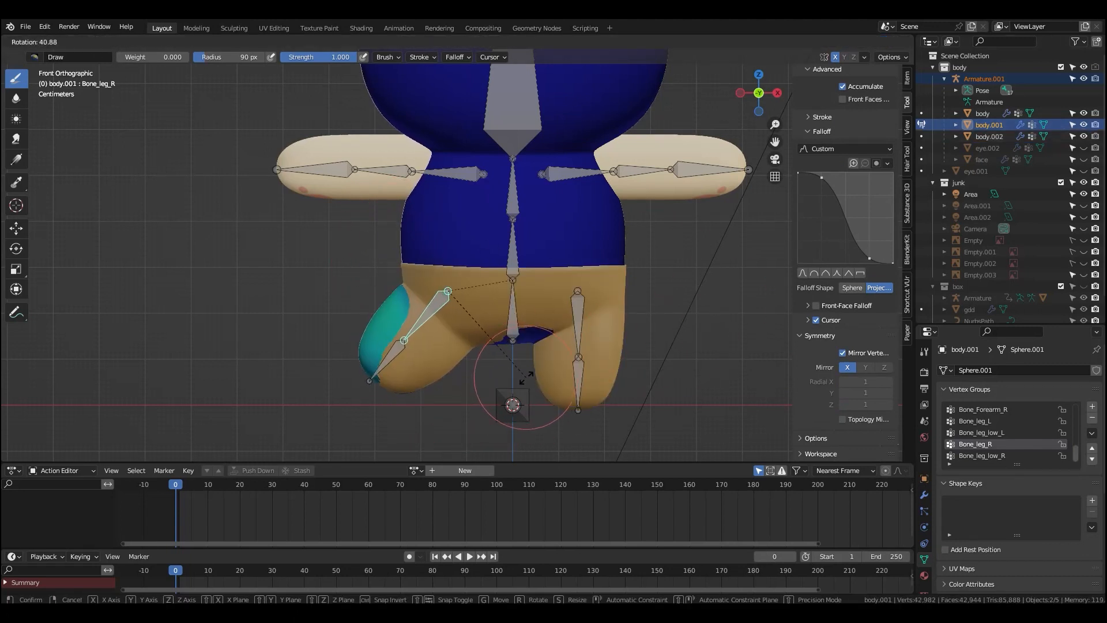
key(Escape)
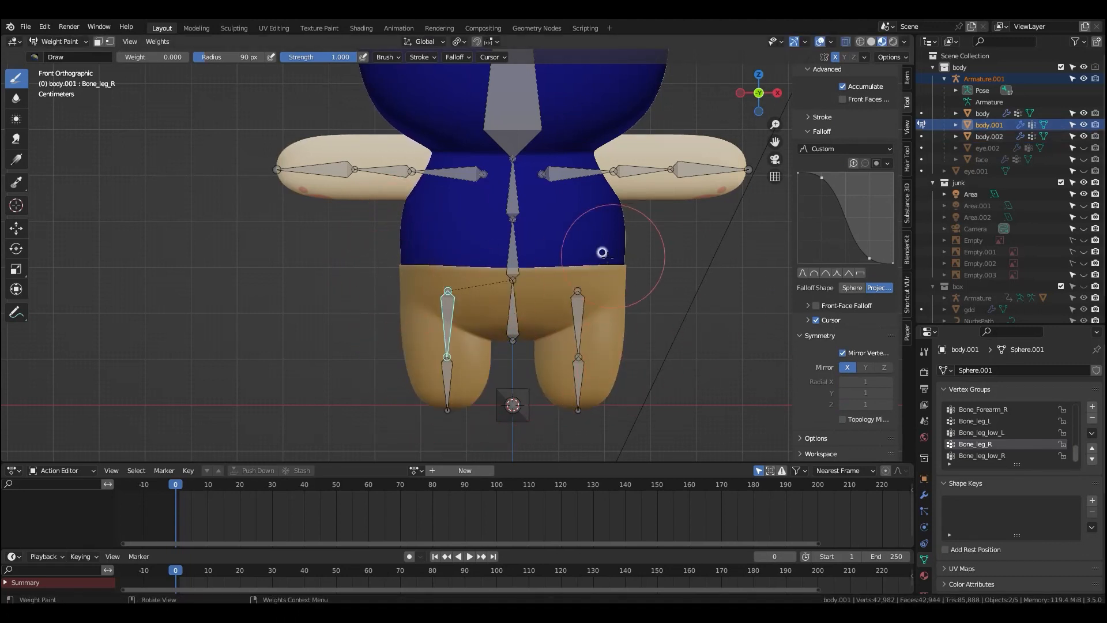
- Smooth Bone_leg_R's weights on the body twice at factor 0.500, test-rotating the bone after each pass
click(157, 42)
click(210, 168)
key(r)
right_click(497, 377)
click(158, 41)
click(211, 170)
key(r)
right_click(469, 420)
- Smooth Bone_leg_R's body weights three more times at factor 0.500
click(157, 41)
click(211, 170)
click(158, 42)
click(210, 169)
click(157, 42)
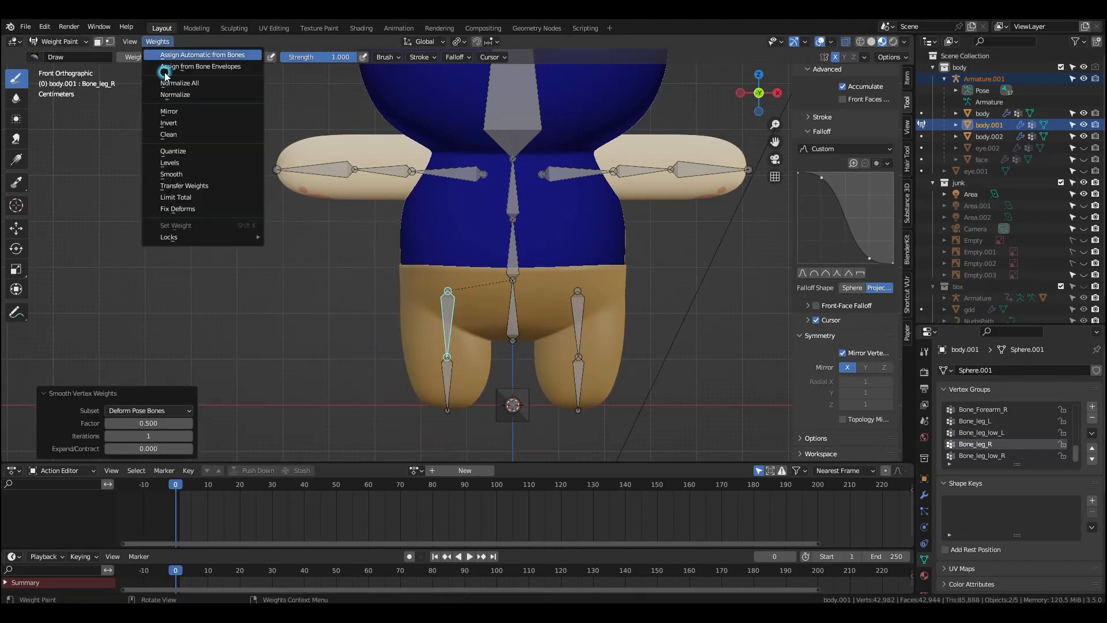
click(210, 170)
click(158, 42)
click(190, 186)
key(ctrl+z)
- Apply one more smoothing pass to Bone_leg_R's body weights, and test-rotate the bone
click(156, 42)
click(185, 173)
key(r)
right_click(457, 385)
- Undo the recent weight edits on Bone_leg_R one by one, test-rotating the bone between undos
key(ctrl+z)
key(r)
right_click(423, 360)
key(ctrl+z)
key(r)
right_click(397, 323)
key(ctrl+z)
key(r)
right_click(429, 386)
key(ctrl+z)
key(r)
right_click(510, 341)
key(ctrl+z)
key(r)
right_click(443, 371)
key(ctrl+z)
- Rotate Bone_leg_R inward and undo it, and test-rotate Bone_leg_L from the front and at an angle
key(r)
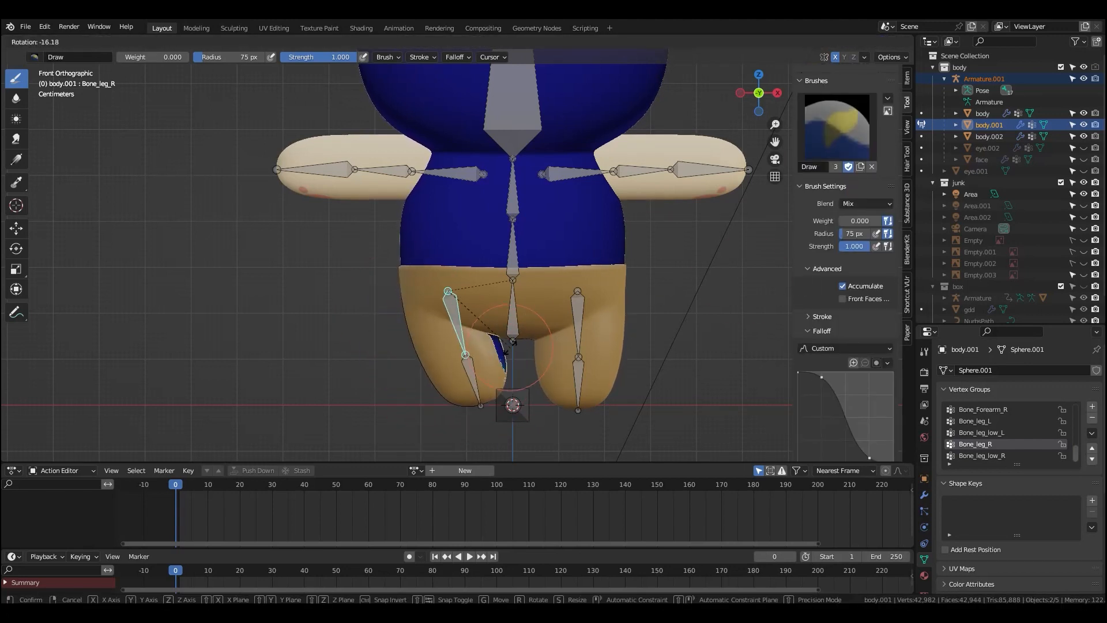
click(563, 346)
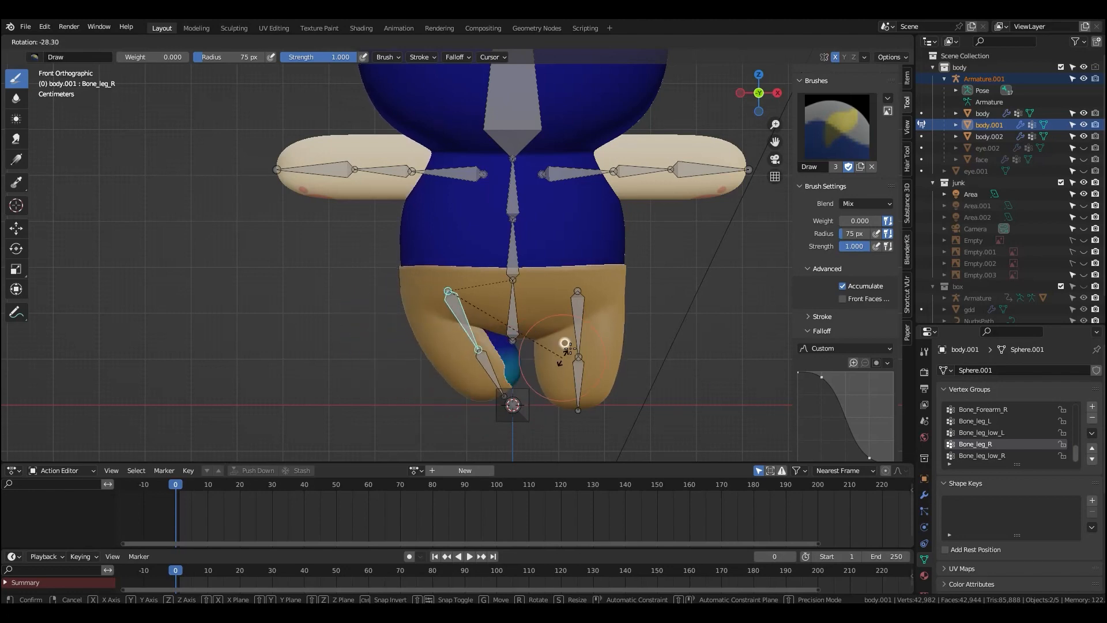
key(ctrl+z)
ctrl+click(578, 345)
key(r)
right_click(605, 351)
middle_drag(599, 353, 491, 359)
key(r)
right_click(554, 318)
middle_drag(562, 330, 615, 330)
- Test-rotate Bone_leg_low_L, and hide the pants to work on the body with a 91 px brush
ctrl+click(601, 381)
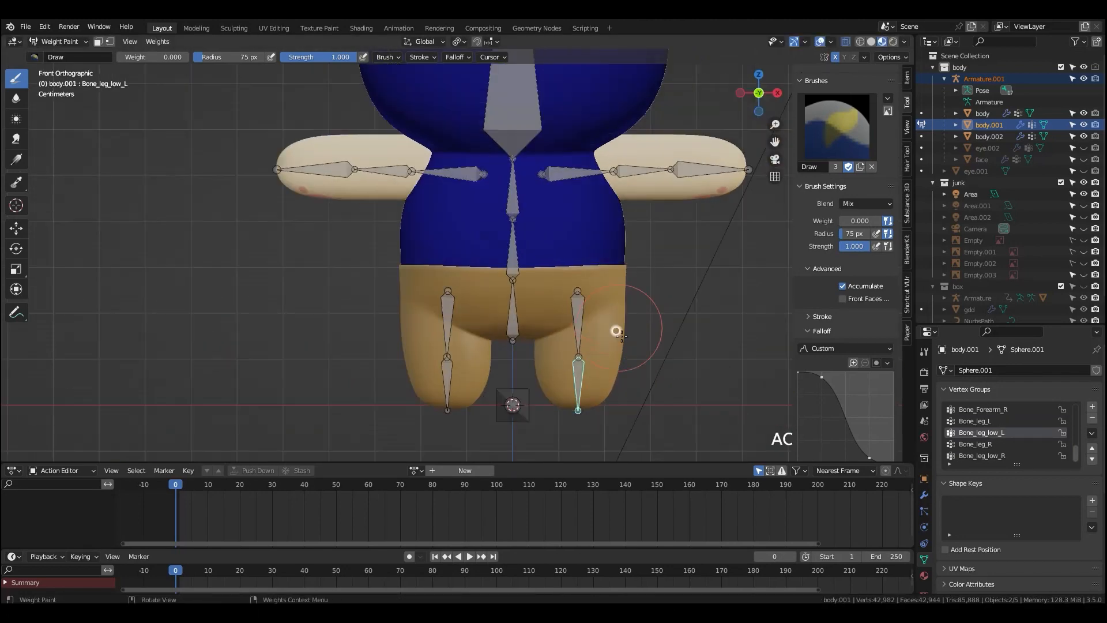
key(r)
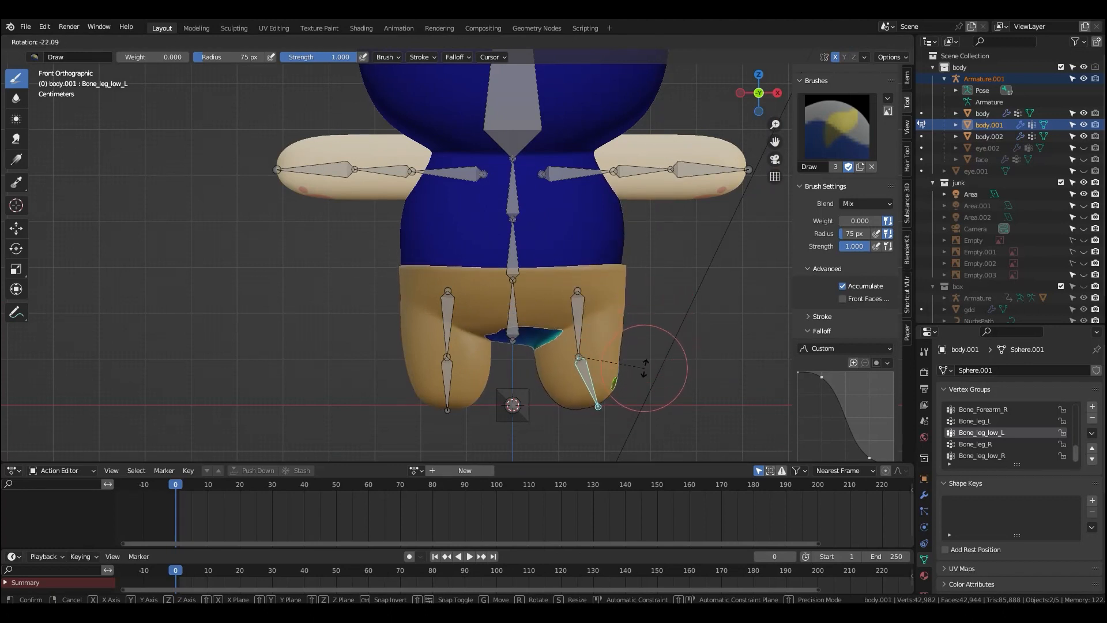
right_click(605, 365)
click(1084, 137)
key(f)
click(554, 309)
- Smooth Bone_leg_low_L's body weights twice at factor 0.500, show the pants again, and test-rotate the bone
click(158, 42)
click(173, 180)
click(160, 43)
click(173, 179)
click(1083, 137)
key(r)
right_click(678, 340)
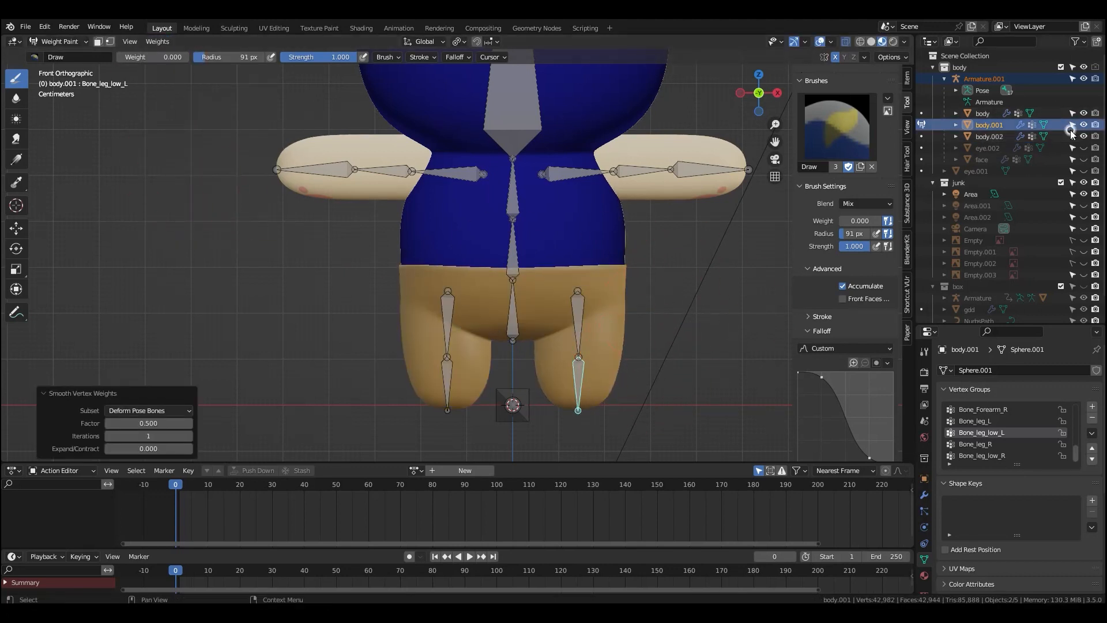
- With the pants hidden, paint Bone_leg_low_L's body weight to 0.000 around the lower hip with a 91 px brush, and smooth the weights
click(1083, 136)
click(831, 42)
mouse_move(512, 277)
mouse_down()
mouse_move(507, 311)
mouse_move(529, 292)
mouse_up()
click(157, 42)
click(178, 174)
- Paint Bone_leg_low_L's weight to 0.000 over the body's upper thigh with a 71 px brush, smooth it, and test-rotate from front and side
key(f)
click(573, 326)
drag(600, 321, 550, 328)
click(157, 42)
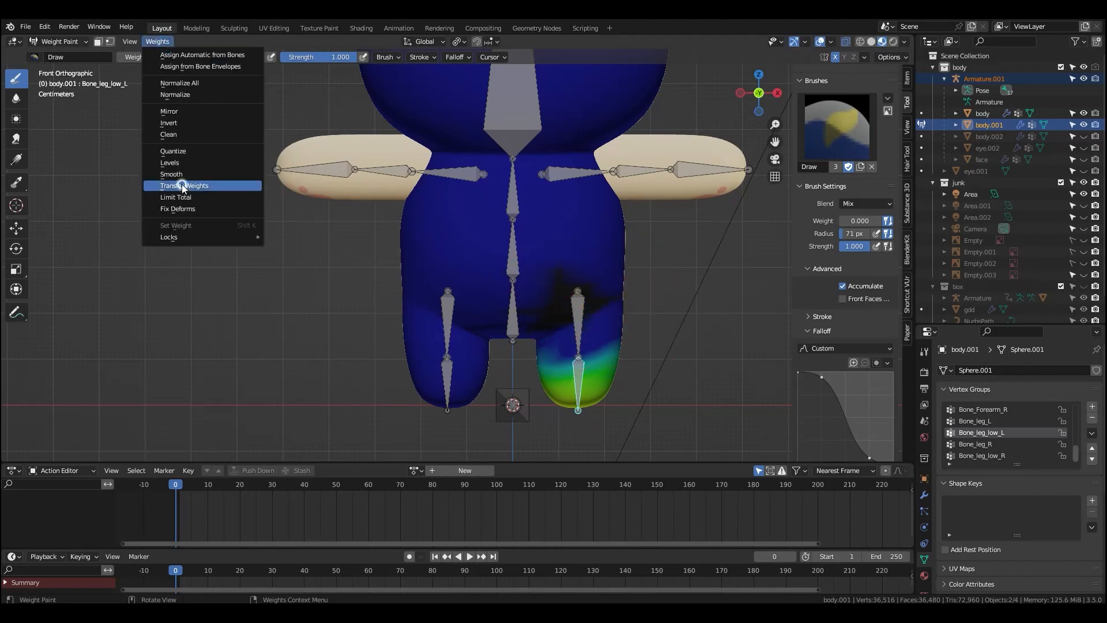
click(173, 174)
click(1083, 136)
key(r)
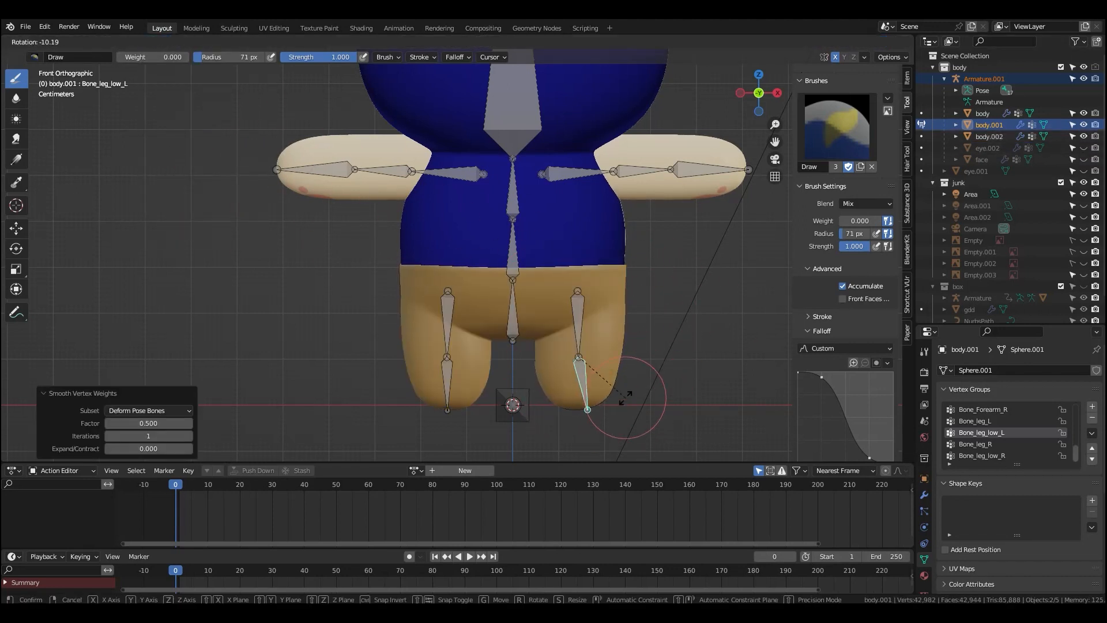
key(KP_3)
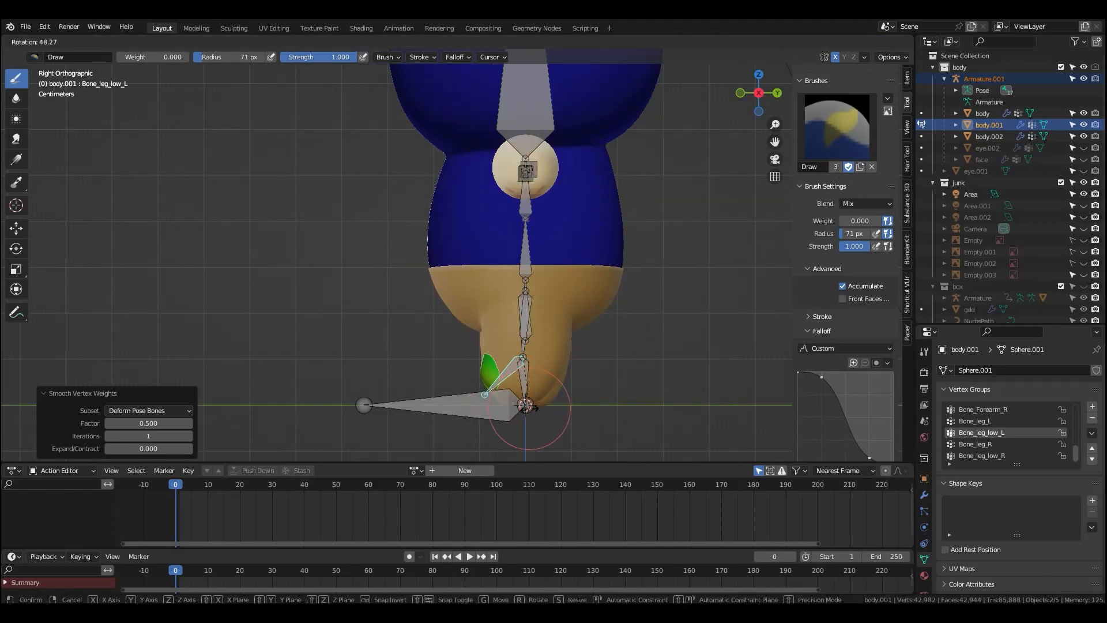
right_click(614, 371)
- Put the armature in Pose Mode and test-rotate Bone_leg_low_L from the front
key(ctrl+Tab)
key(KP_1)
click(579, 331)
key(ctrl+Tab)
key(r)
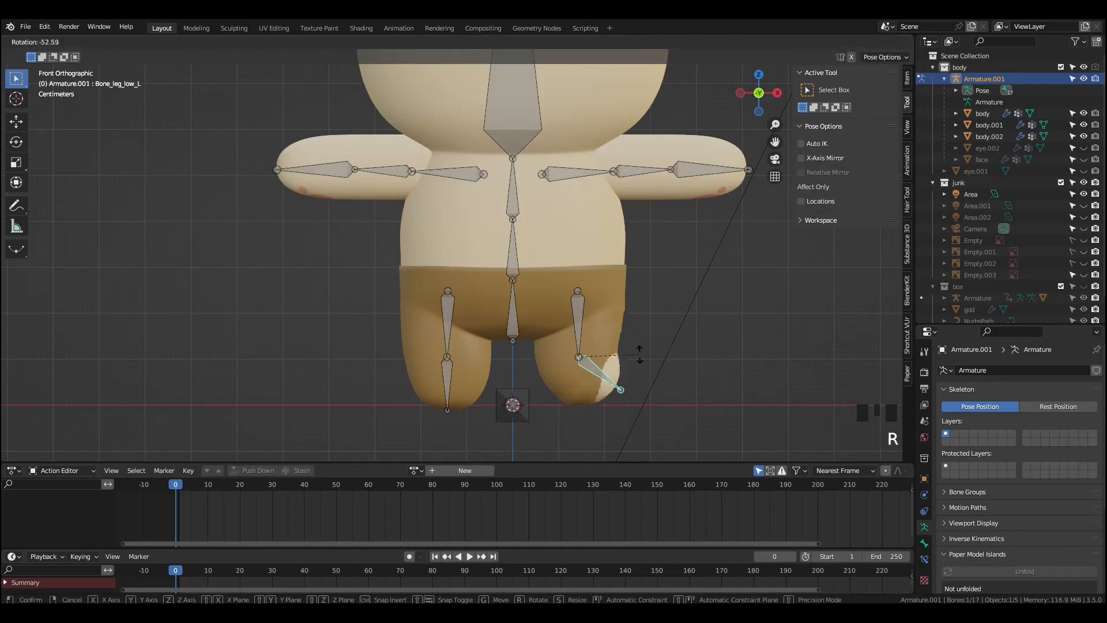
right_click(627, 388)
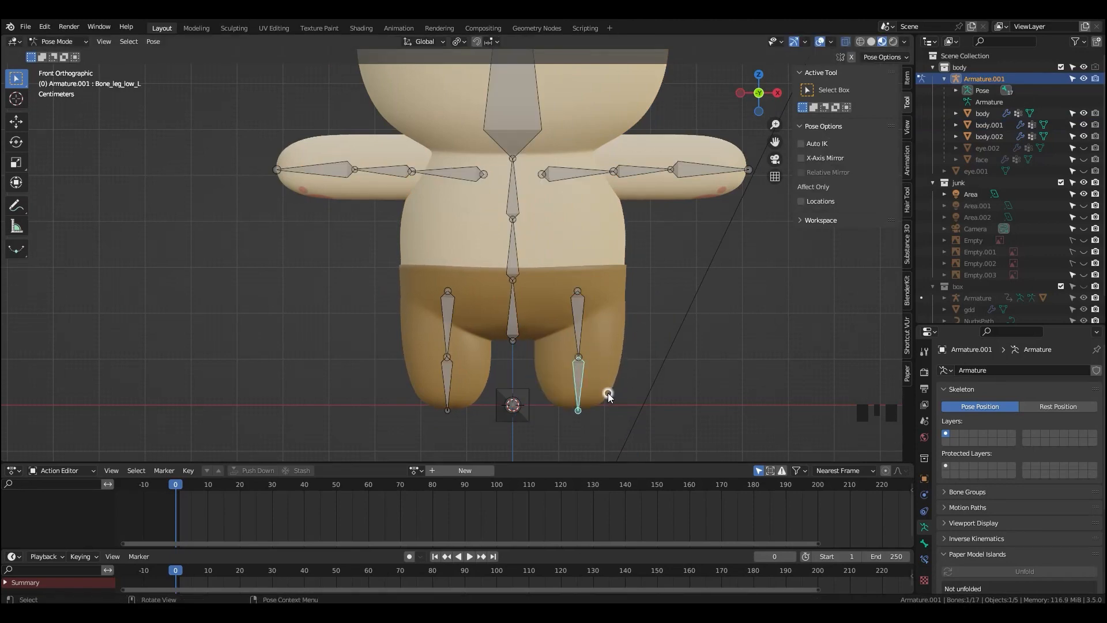
- Return to weight painting the pants and paint Bone_leg_low_L's weight to 0.645 along the underside of the foot with a 37 px brush
key(ctrl+Tab)
shift+click(584, 367)
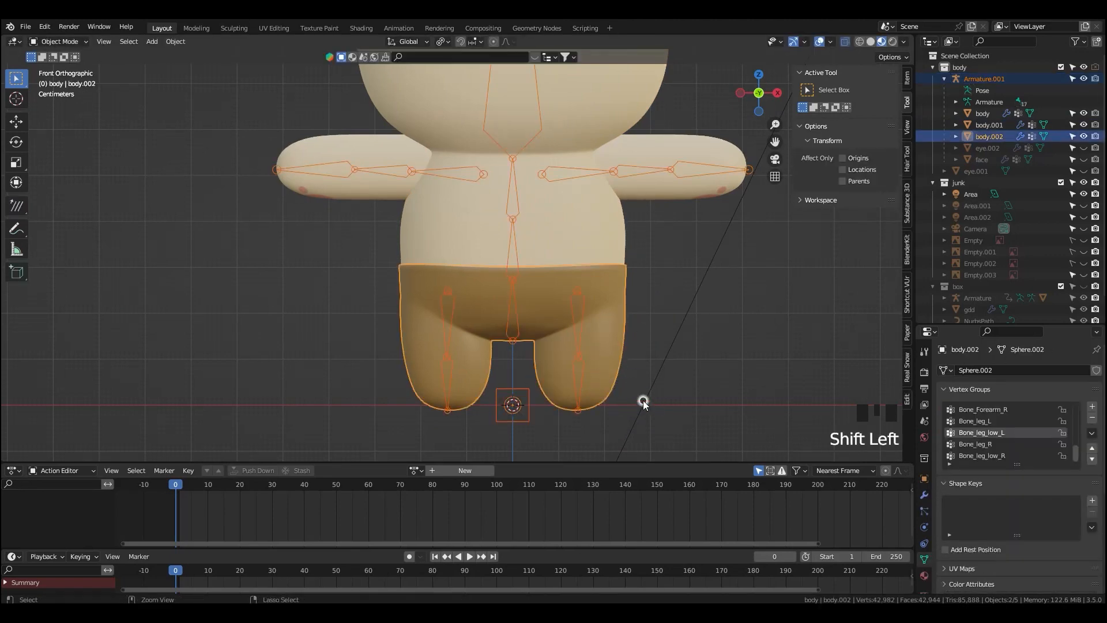
key(ctrl+Tab)
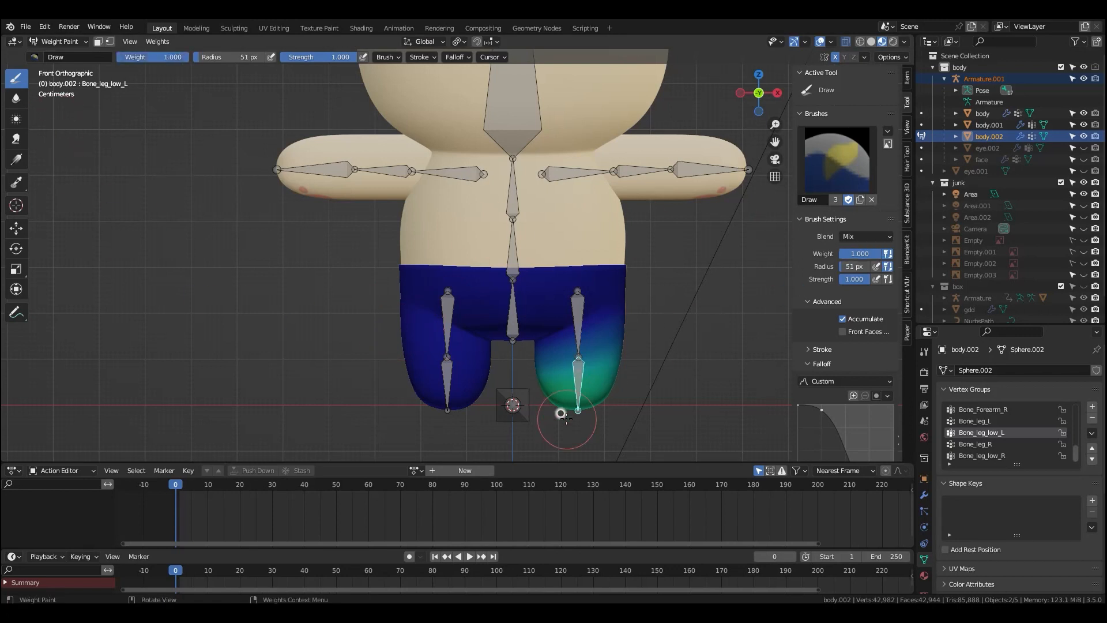
key(f)
click(573, 412)
drag(557, 412, 593, 413)
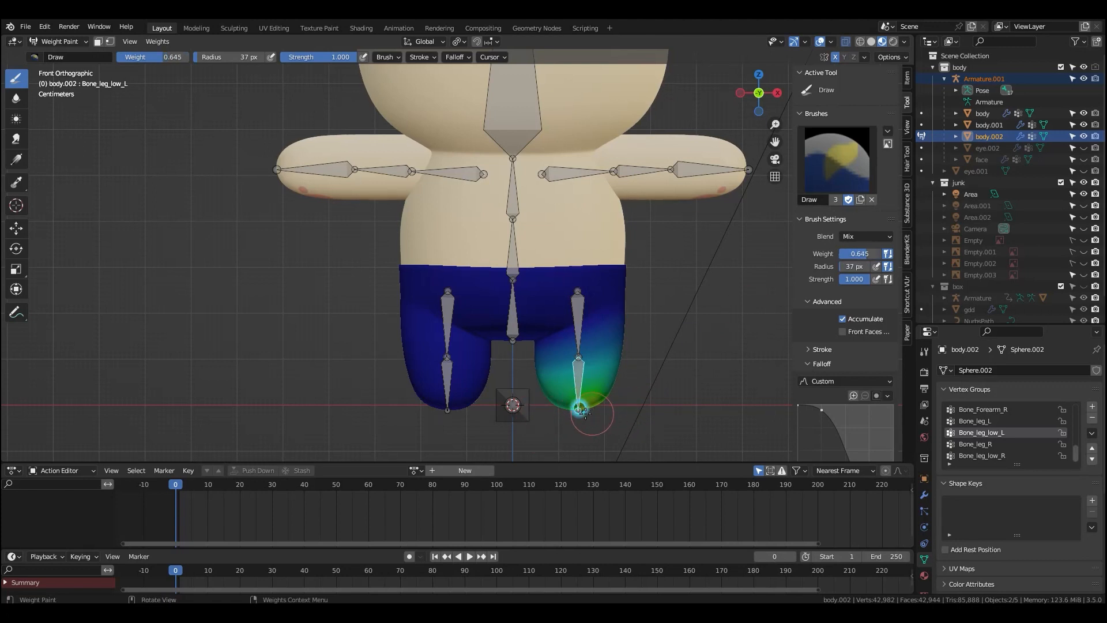
- Smooth Bone_leg_low_L's pants weights at factor 0.500, and test-rotate the bone outward
click(157, 42)
click(185, 182)
key(r)
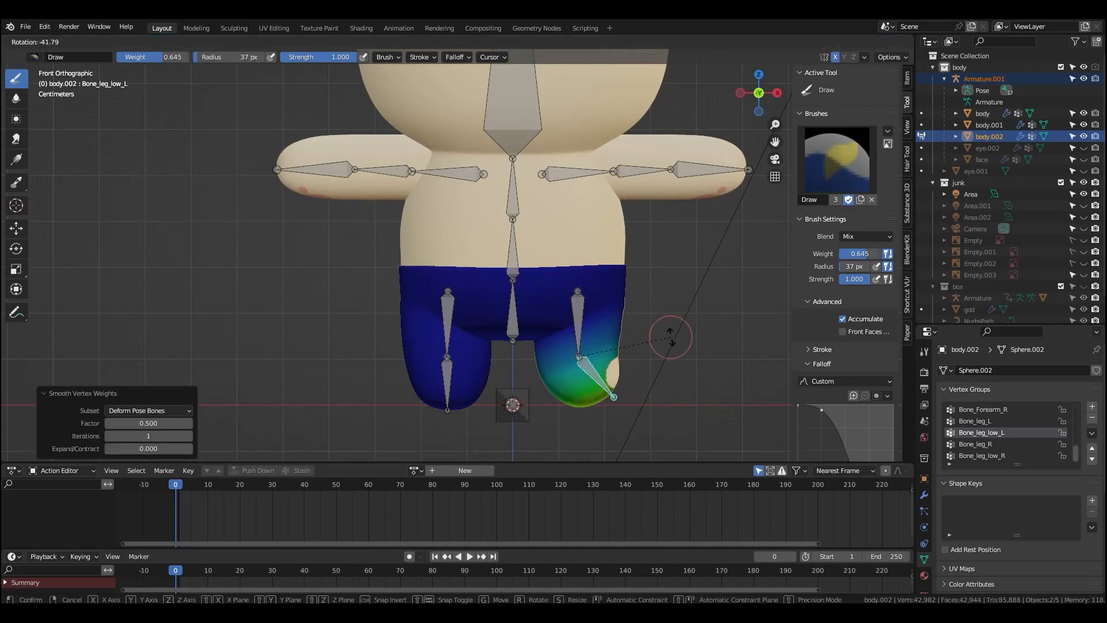
right_click(608, 405)
- Check the foot from other angles, test-rotate Bone_leg_low_L inward, and smooth its pants weights once more
middle_drag(560, 402, 324, 407)
key(KP_1)
key(r)
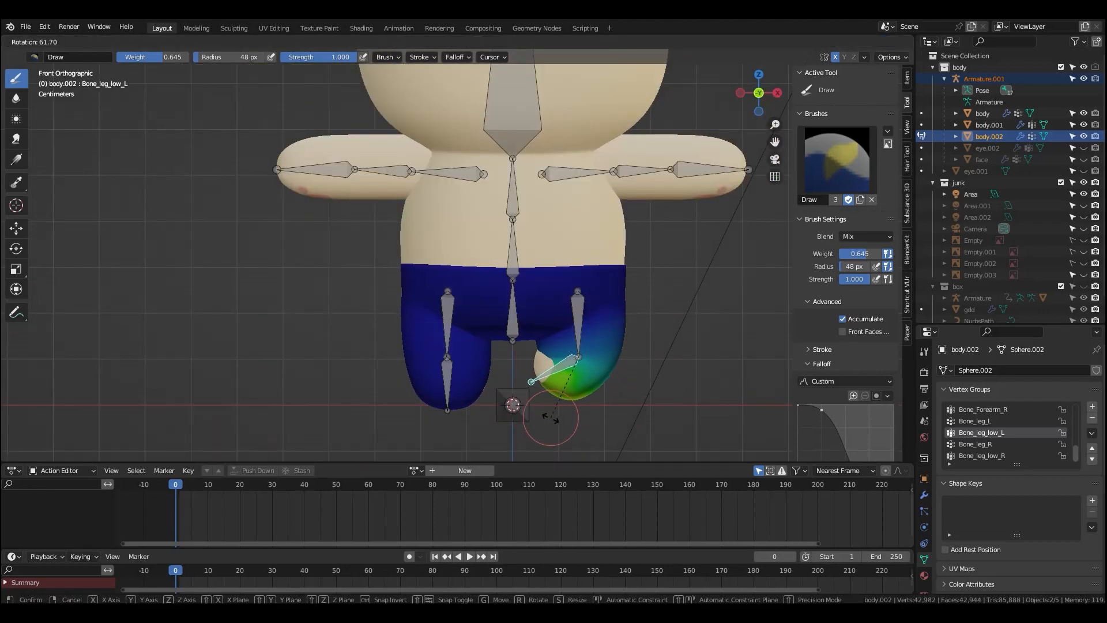
right_click(618, 408)
click(158, 41)
click(182, 176)
- Select the pants in Object Mode and try a Solidify thickness of 0.01 m
key(ctrl+Tab)
click(549, 383)
click(621, 300)
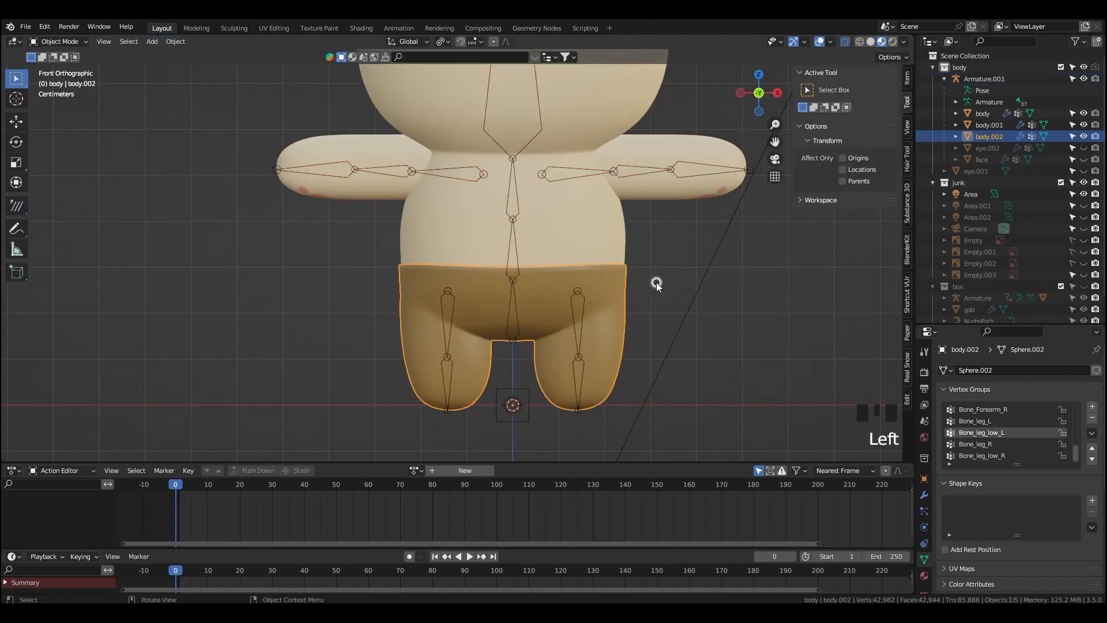
click(924, 495)
middle_drag(973, 509, 1047, 460)
text(0)
key(Return)
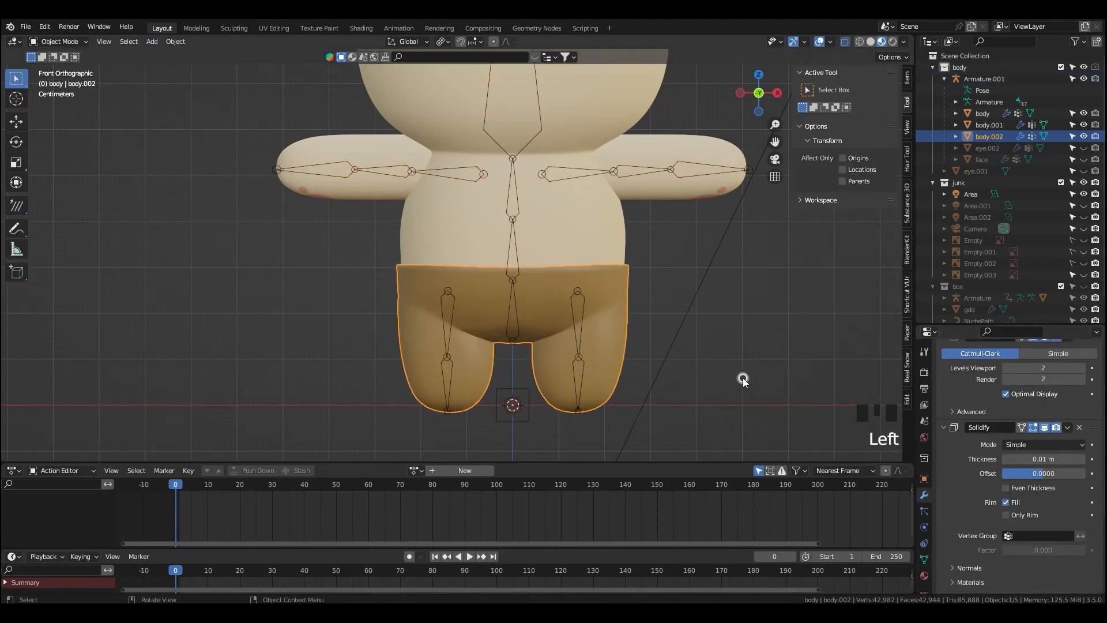
- Set the pants' Solidify thickness to 0.005 m
drag(1027, 459, 1030, 461)
click(1083, 459)
click(1083, 459)
click(1006, 459)
click(1007, 459)
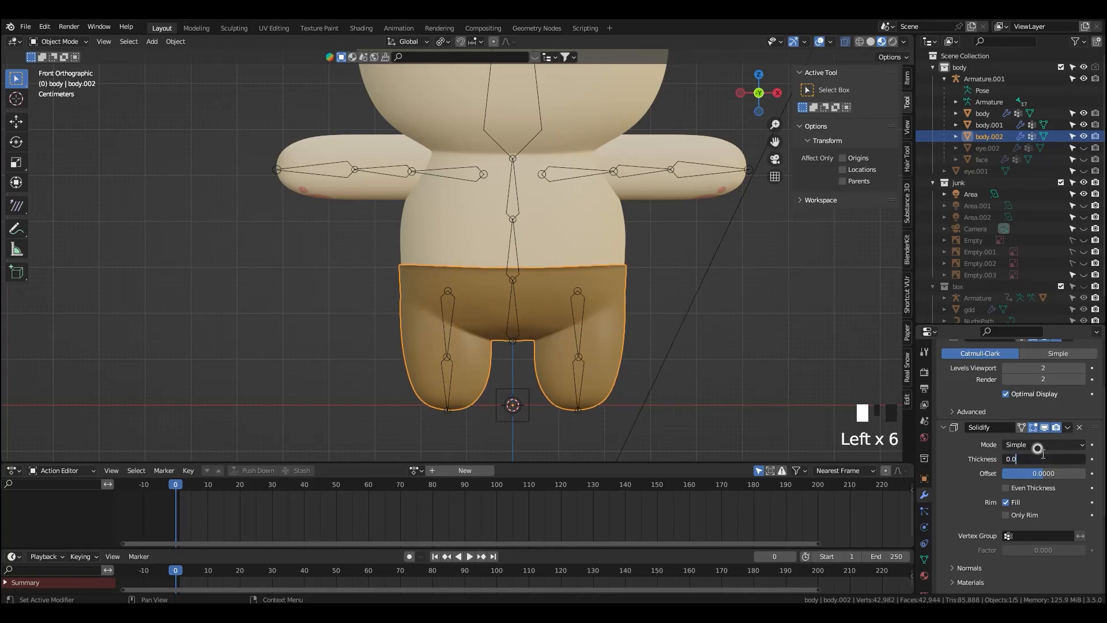
text(5)
key(Return)
text(0.005)
key(Return)
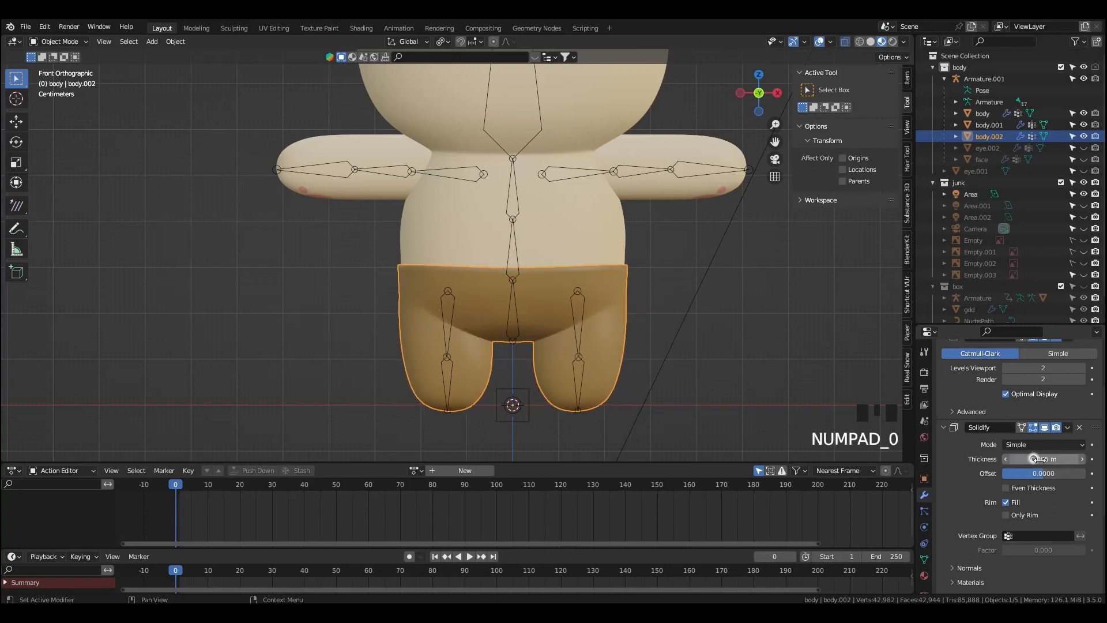
- Test-rotate Bone_leg_low_L in Pose Mode to check the thickened pants, and return to Object Mode
click(645, 334)
click(578, 385)
key(ctrl+Tab)
key(r)
right_click(578, 394)
key(ctrl+Tab)
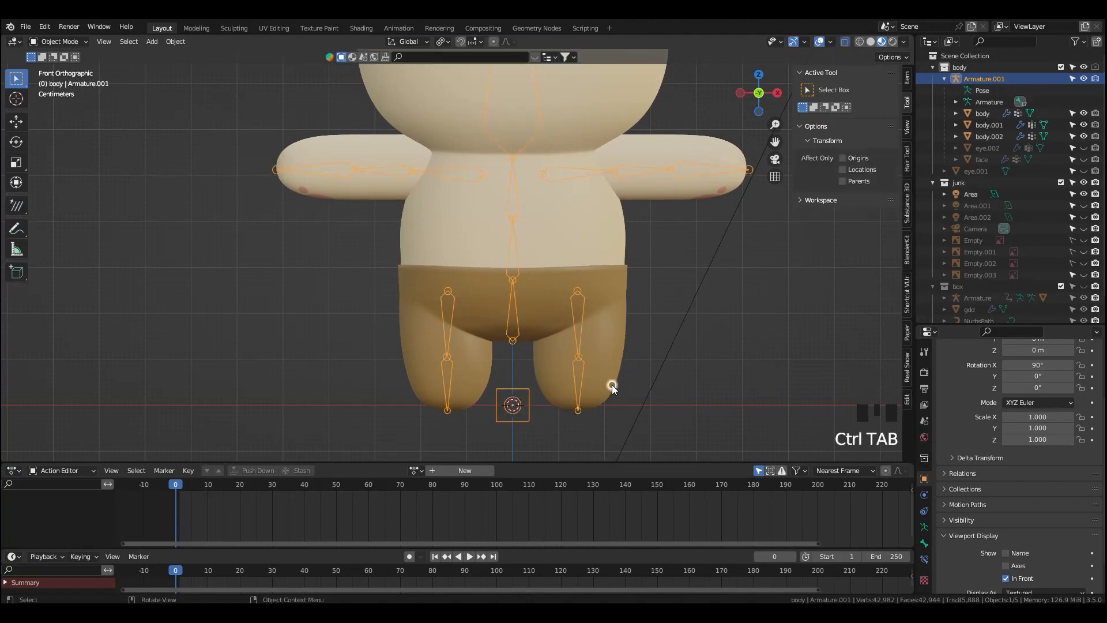
- Select the pants (body.002) and set their Solidify thickness to 0.01 m
click(578, 394)
key(Return)
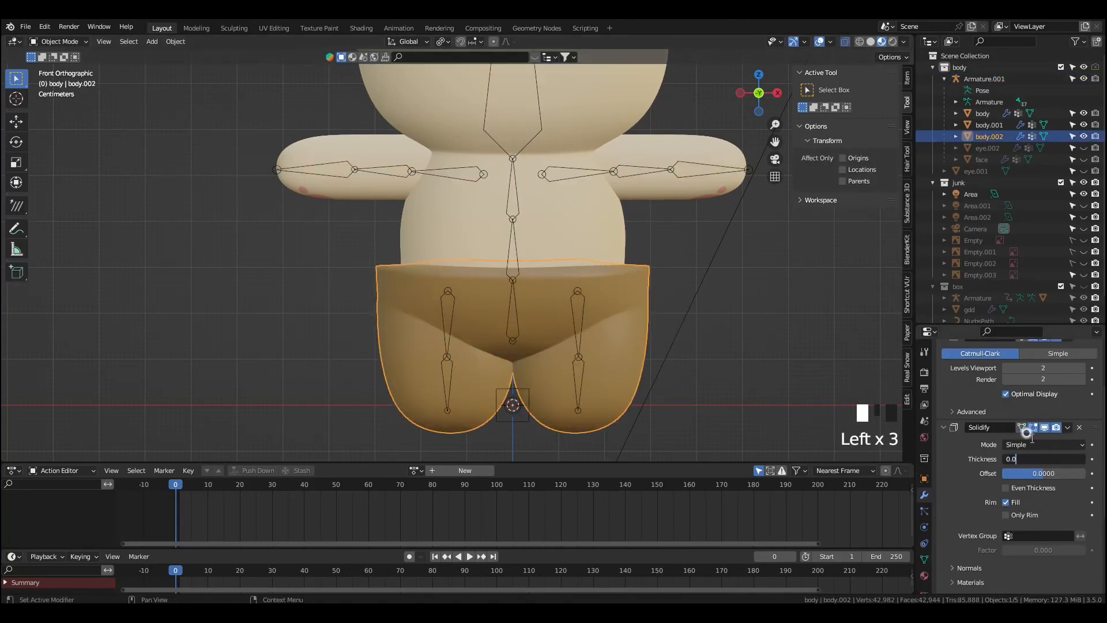
key(Return)
- Test-rotate Bone_leg_low_L in Pose Mode to check how the pants cover the leg, cancelling the rotation
click(581, 350)
click(588, 361)
key(ctrl+Tab)
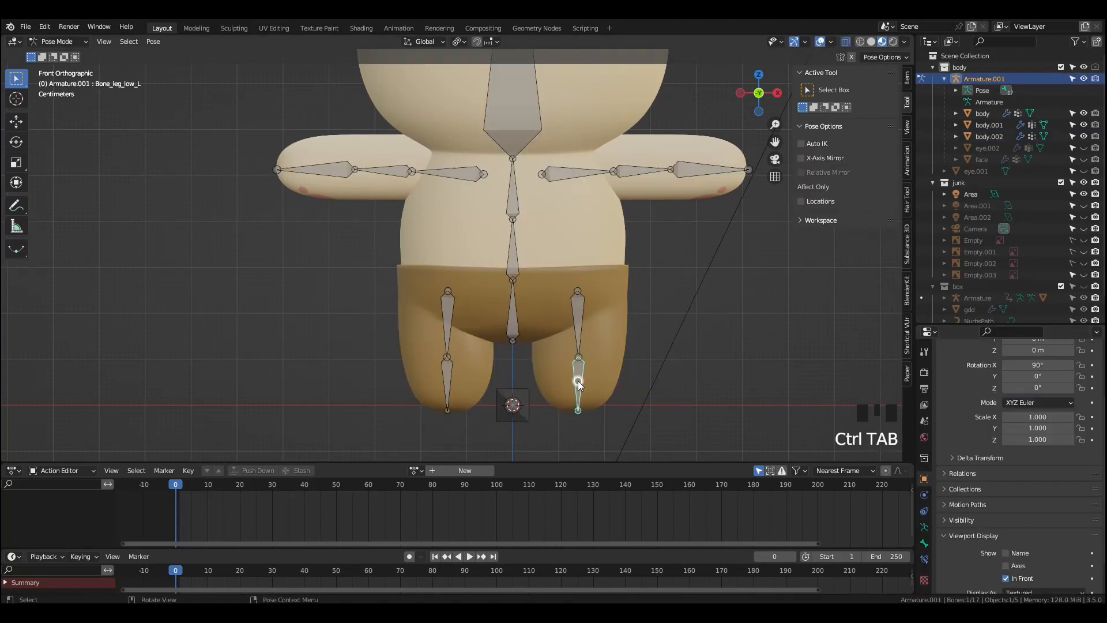
key(r)
right_click(615, 361)
middle_drag(615, 361, 692, 323)
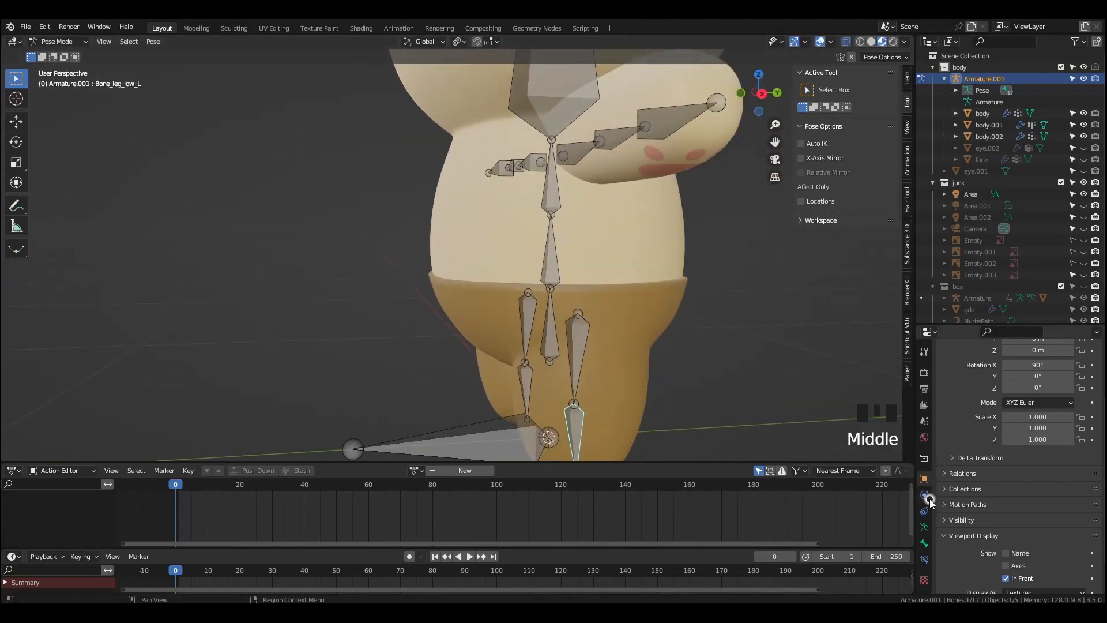
- Reorder the pants' modifiers so that Solidify comes first, Armature second and Subdivision last
click(626, 369)
click(924, 495)
middle_drag(975, 415, 973, 482)
click(944, 405)
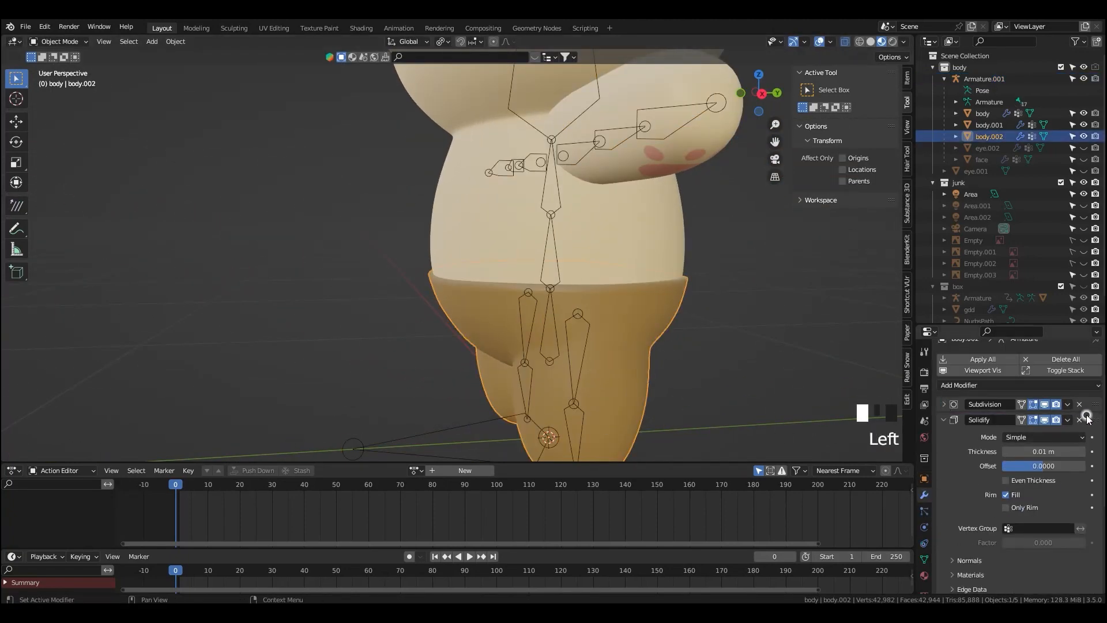
click(946, 420)
drag(1095, 415, 1097, 431)
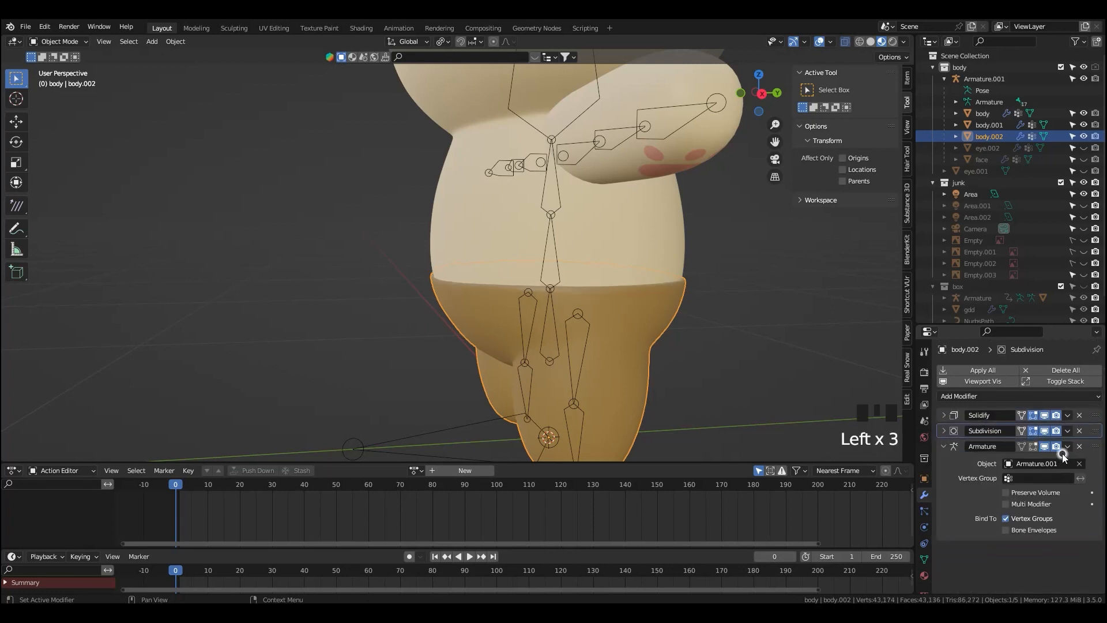
drag(1095, 432, 1091, 461)
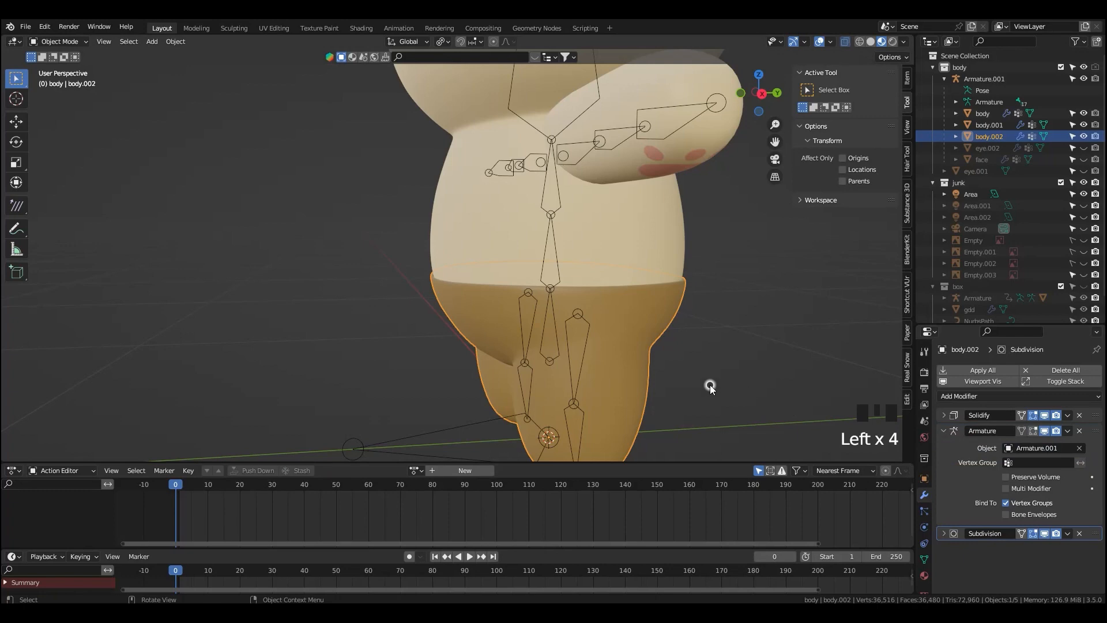
- Test-rotate the right upper leg bone in Pose Mode from the front view, and return to Object Mode
middle_drag(710, 385, 734, 373)
key(grave)
click(596, 353)
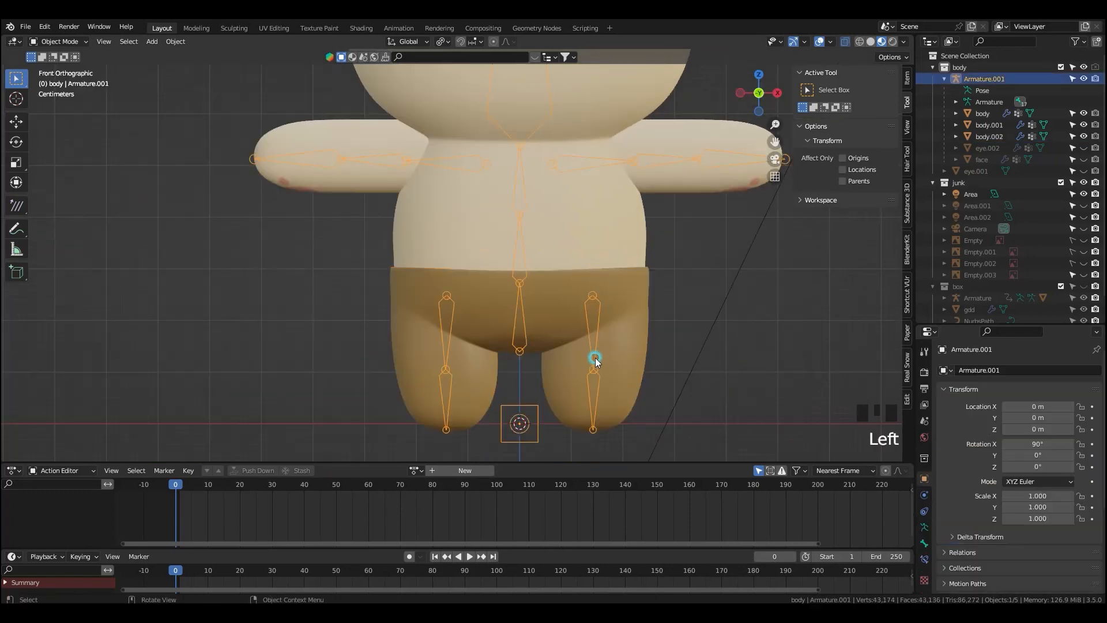
key(ctrl+Tab)
click(447, 332)
key(r)
shift+middle_drag(555, 388, 500, 363)
key(ctrl+Tab)
- Shrink the entire pants mesh inward along its normals by about 0.005 m in Edit Mode
click(521, 277)
middle_drag(629, 306, 638, 309)
key(Tab)
key(a)
key(a)
key(a)
scroll(683, 317, up, 2)
key(alt+s)
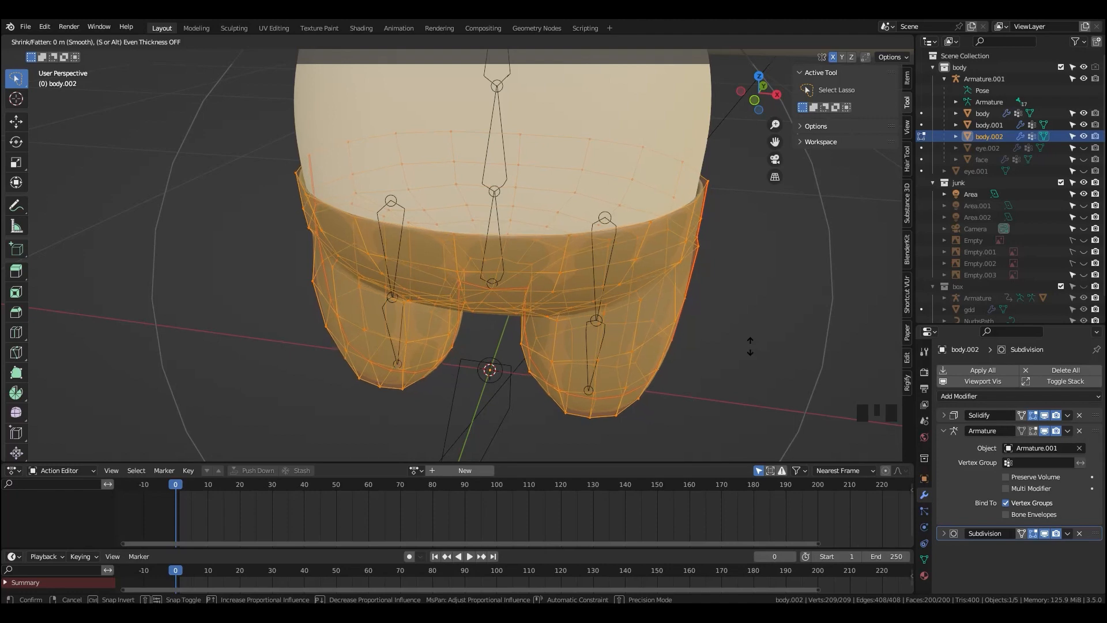
right_click(750, 345)
key(alt+s)
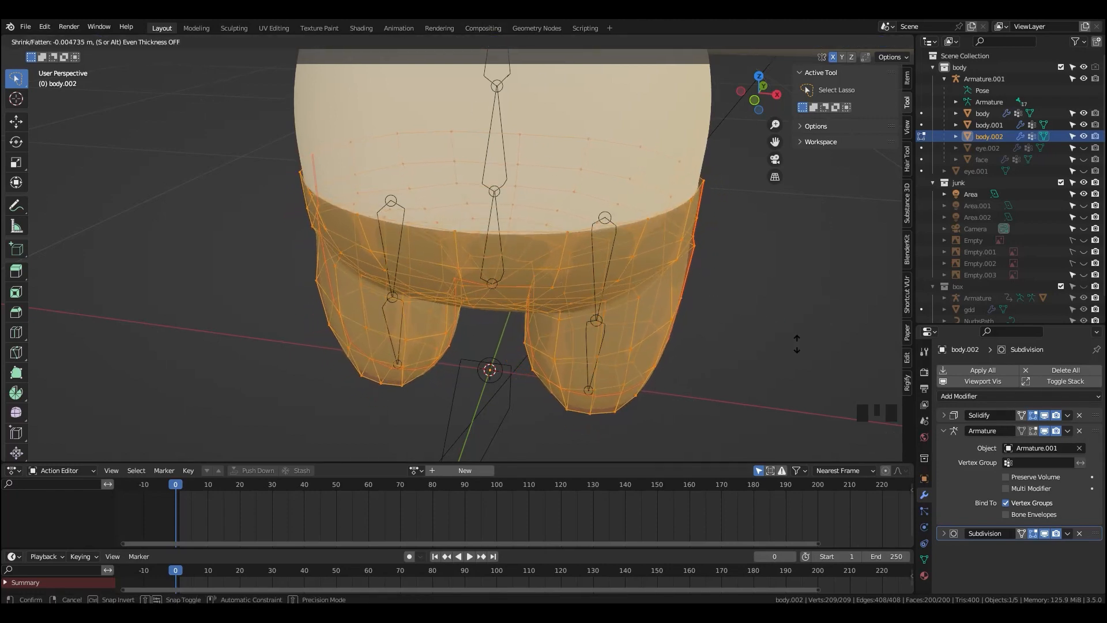
click(847, 326)
- Return to Object Mode and try a Solidify offset of -1 on the pants
key(grave)
scroll(735, 300, down, 1)
key(ctrl+Tab)
scroll(586, 311, up, 1)
click(943, 416)
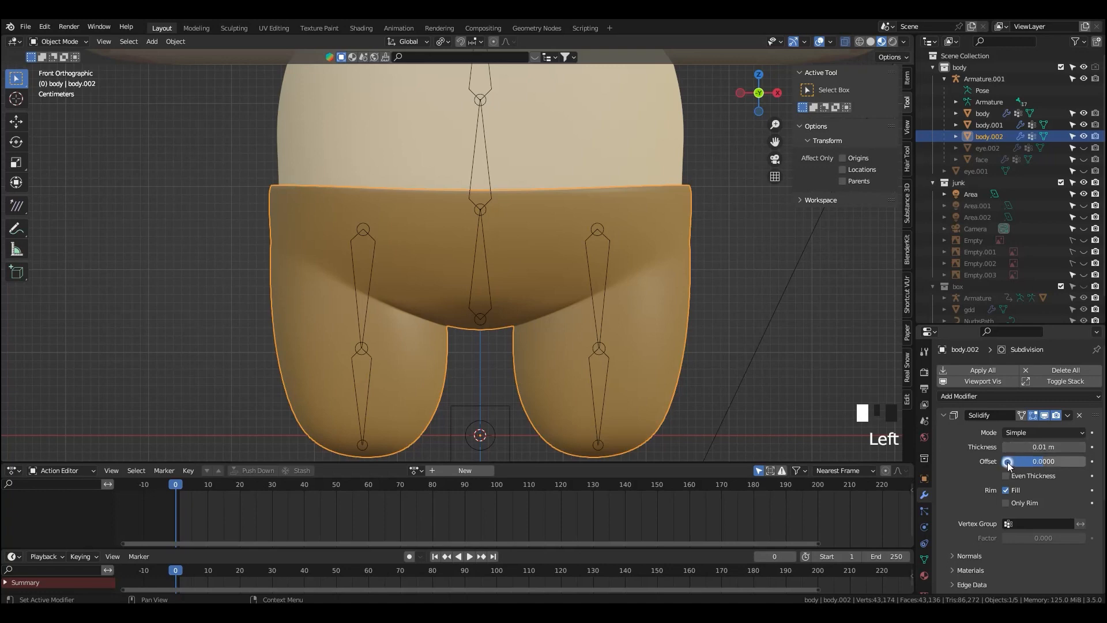
drag(1043, 461, 1005, 461)
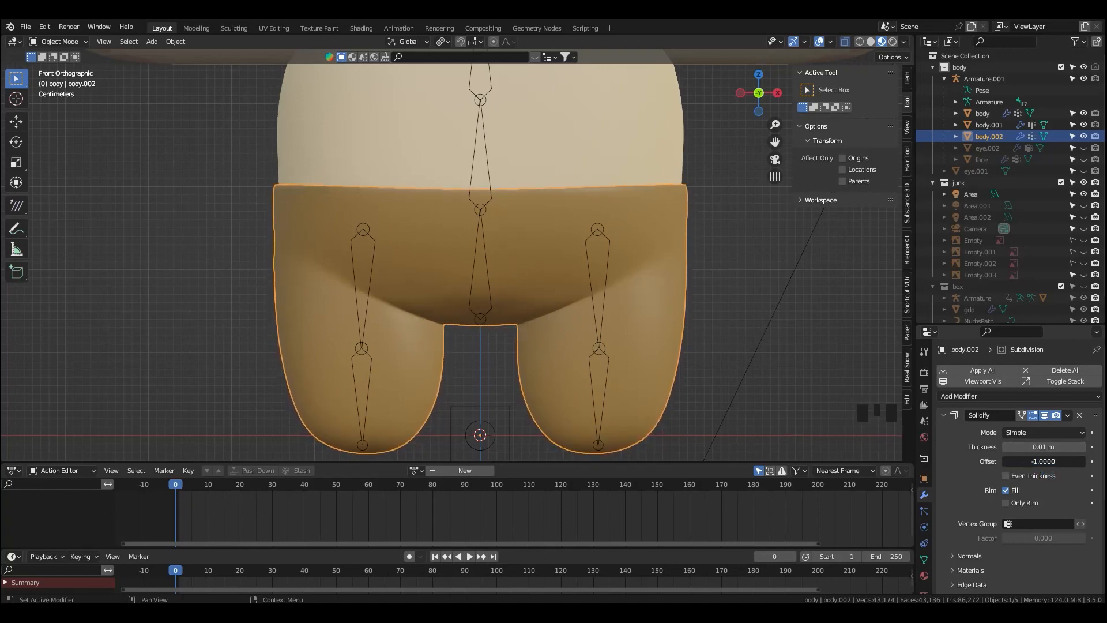
middle_drag(720, 346, 645, 331)
scroll(691, 346, up, 1)
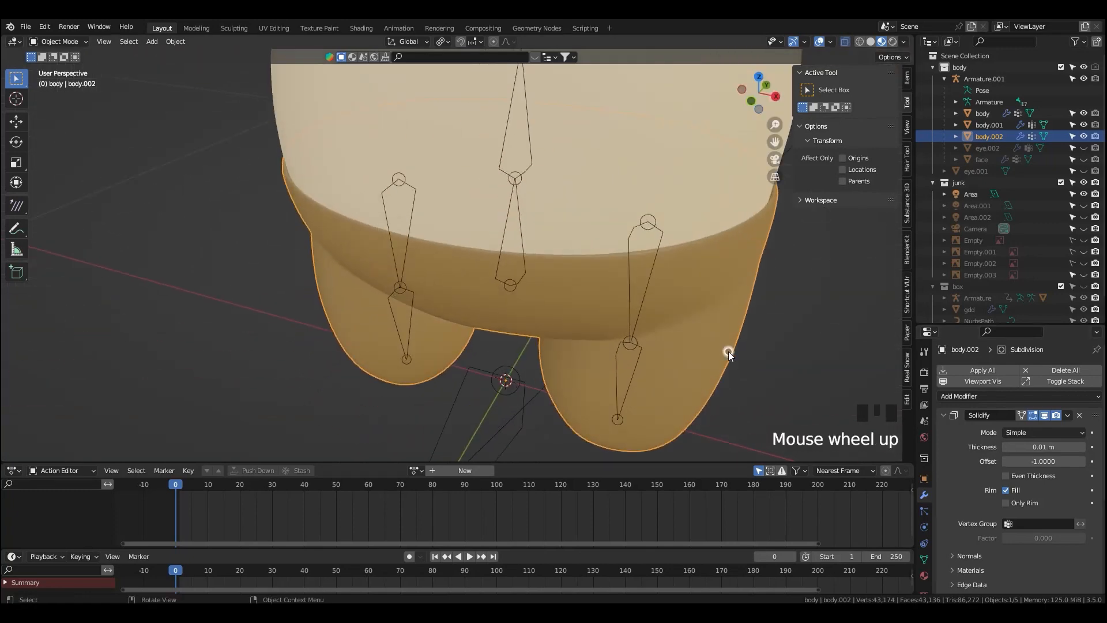
- Set the pants' Solidify thickness to 0.02 m and the offset to 0, and check the front view
middle_drag(729, 353, 767, 364)
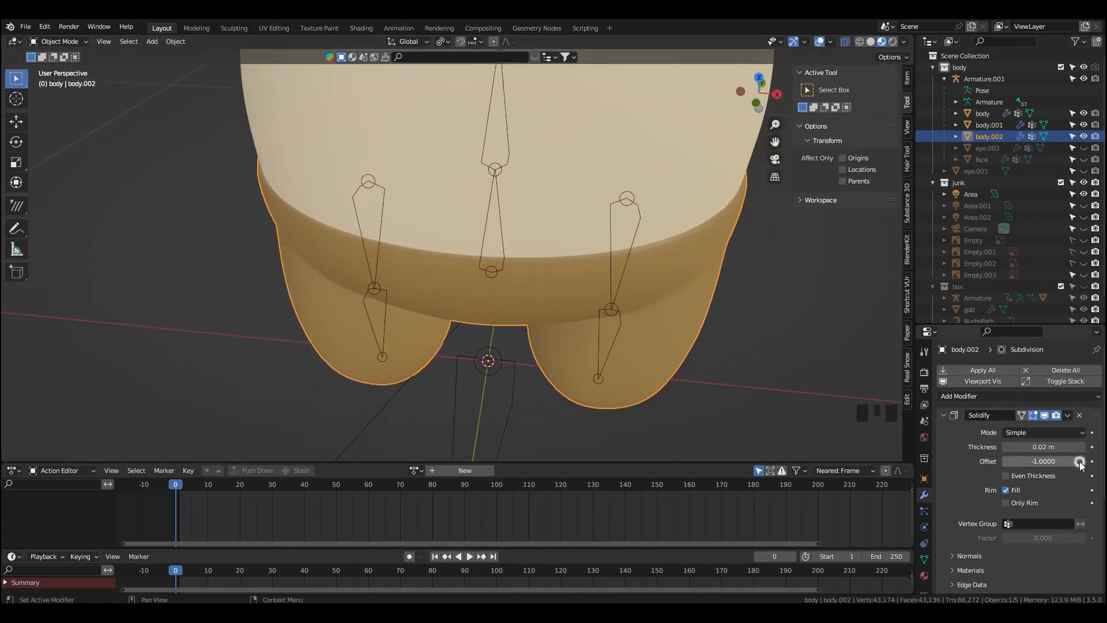
text(0)
key(Return)
middle_drag(749, 277, 769, 319)
key(grave)
scroll(737, 306, down, 2)
scroll(732, 314, down, 3)
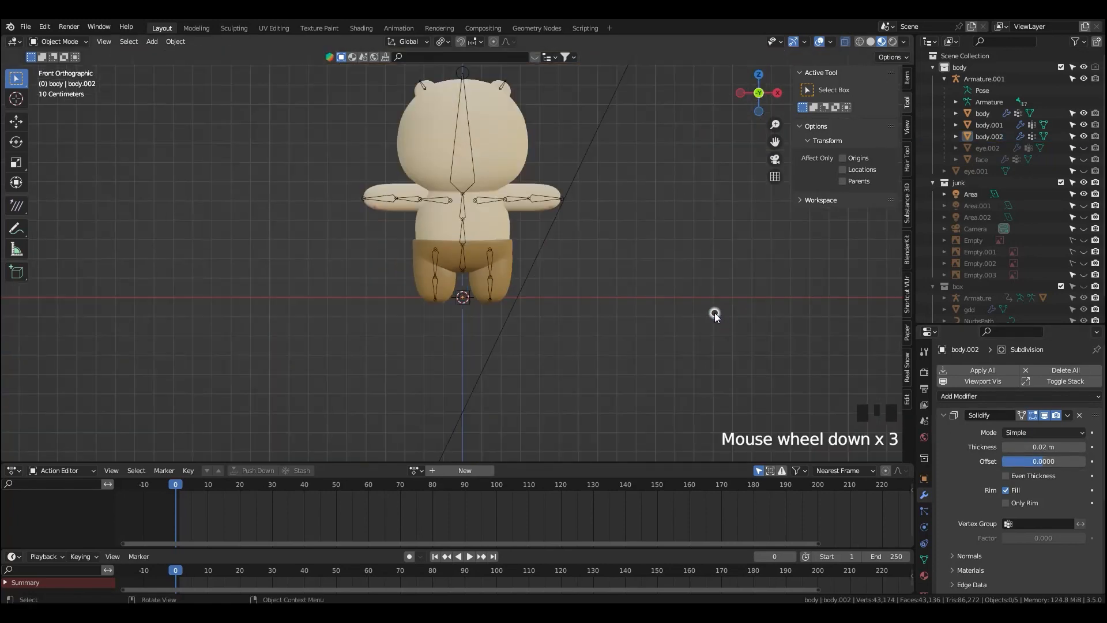
- Test-rotate the left leg's bones, including Bone_leg_low_L, in Pose Mode, cancelling each rotation
scroll(669, 309, up, 1)
scroll(669, 309, up, 3)
shift+middle_drag(669, 309, 713, 306)
click(559, 306)
key(ctrl+Tab)
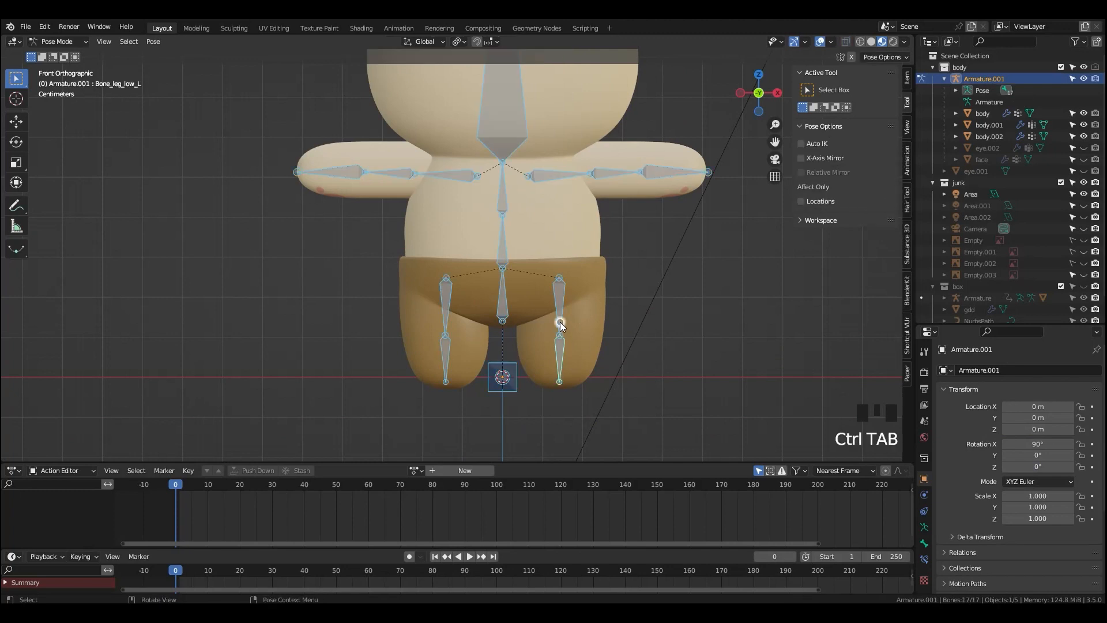
key(r)
right_click(568, 343)
click(550, 353)
key(r)
right_click(582, 346)
- Test-rotate the right leg's lower and upper bones without keeping the rotations, and return to Object Mode
click(443, 354)
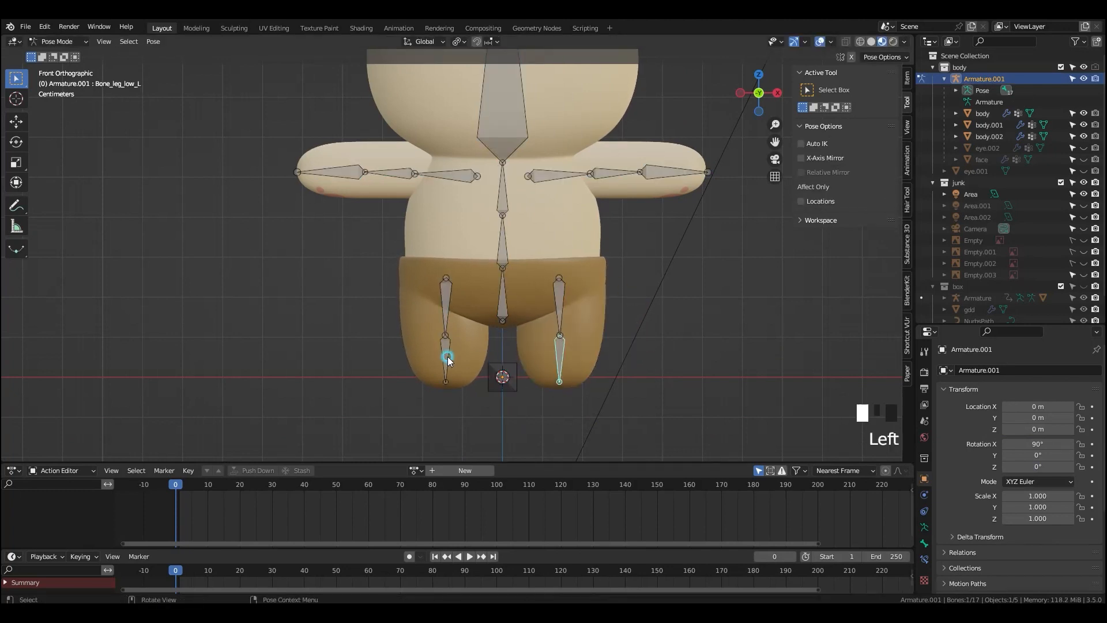
key(r)
right_click(436, 339)
click(445, 312)
key(r)
right_click(570, 328)
key(ctrl+Tab)
- Select the pants and reduce their Solidify thickness to 0.018 m
click(577, 326)
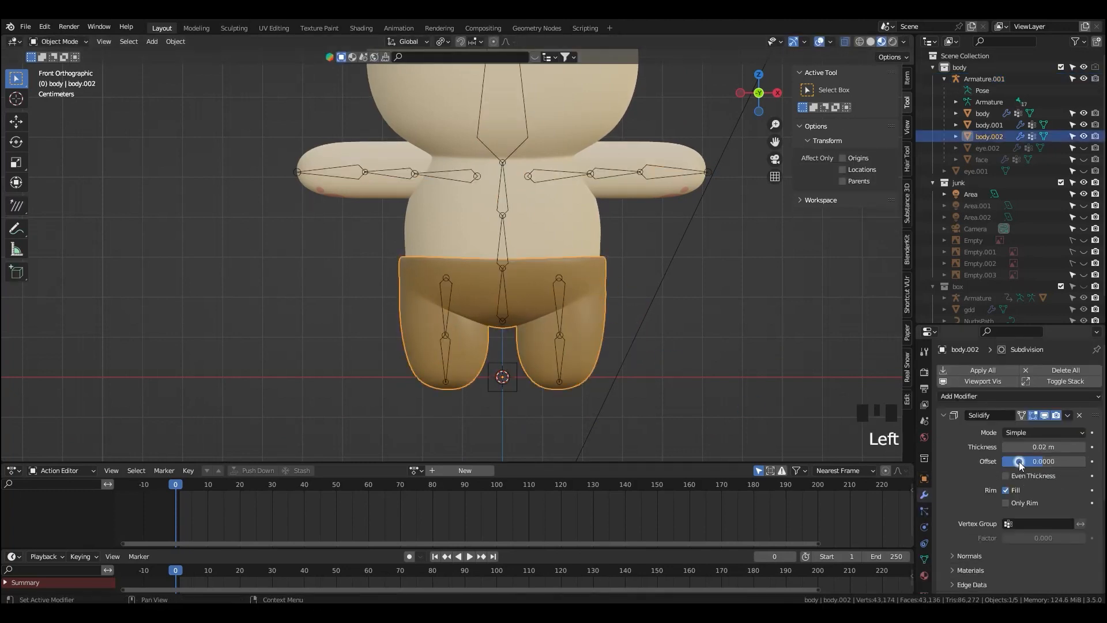
scroll(819, 407, up, 1)
click(1047, 447)
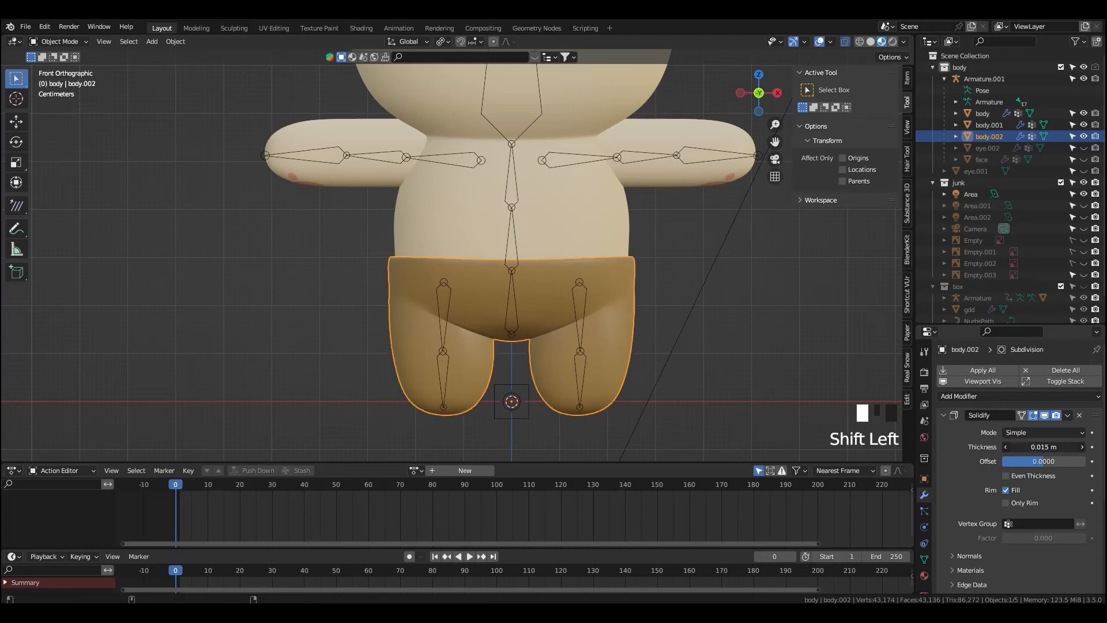
- Test-rotate Bone_leg_low_L and Bone_leg_L in Pose Mode, cancel both rotations, and return to Object Mode
shift+click(579, 379)
key(ctrl+Tab)
click(580, 367)
key(r)
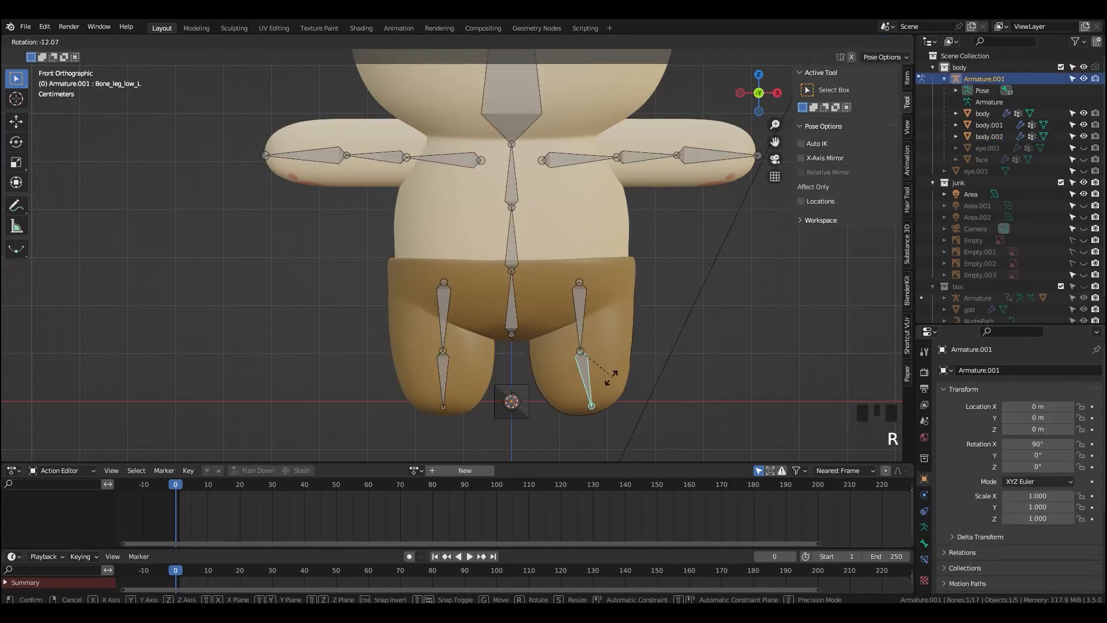
right_click(627, 298)
click(580, 320)
key(r)
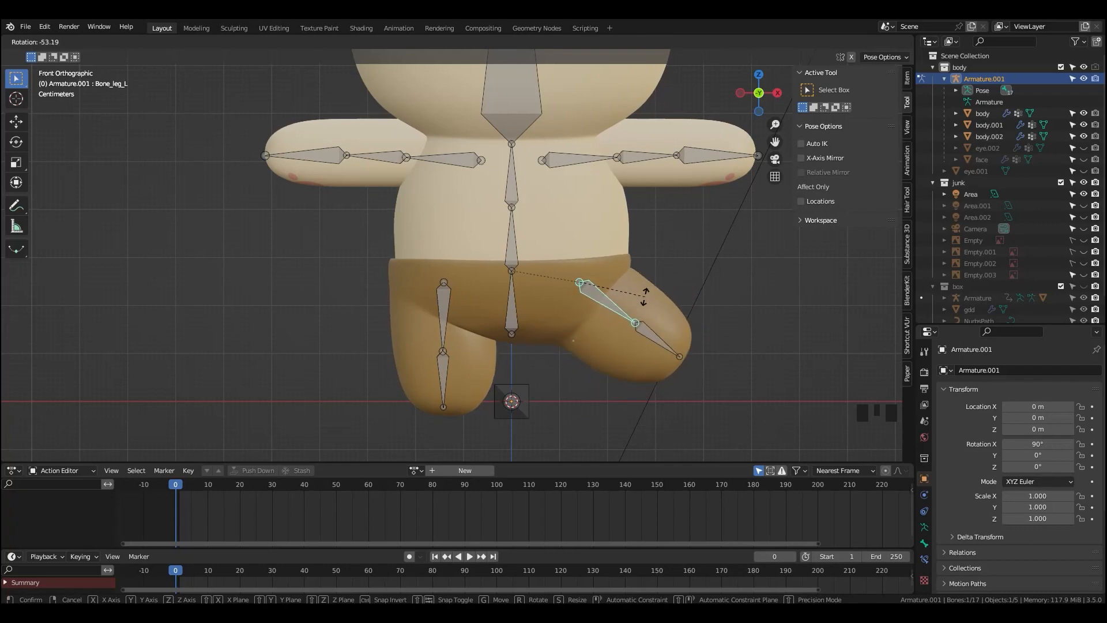
right_click(643, 299)
key(ctrl+Tab)
- Examine the thickened pants on the bear from an angle and from the front
scroll(680, 327, down, 1)
click(699, 328)
middle_drag(700, 328, 556, 299)
scroll(607, 307, up, 2)
click(642, 337)
scroll(641, 338, down, 2)
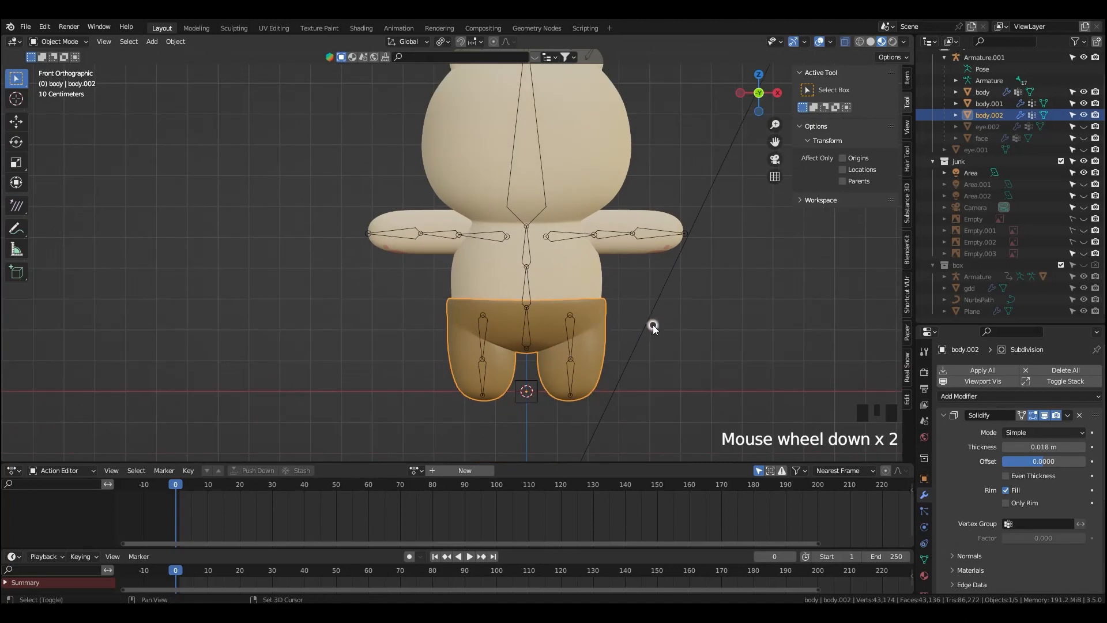
shift+middle_drag(653, 324, 658, 330)
click(658, 330)
- Unhide the eye.002 and face objects in the viewport
click(634, 274)
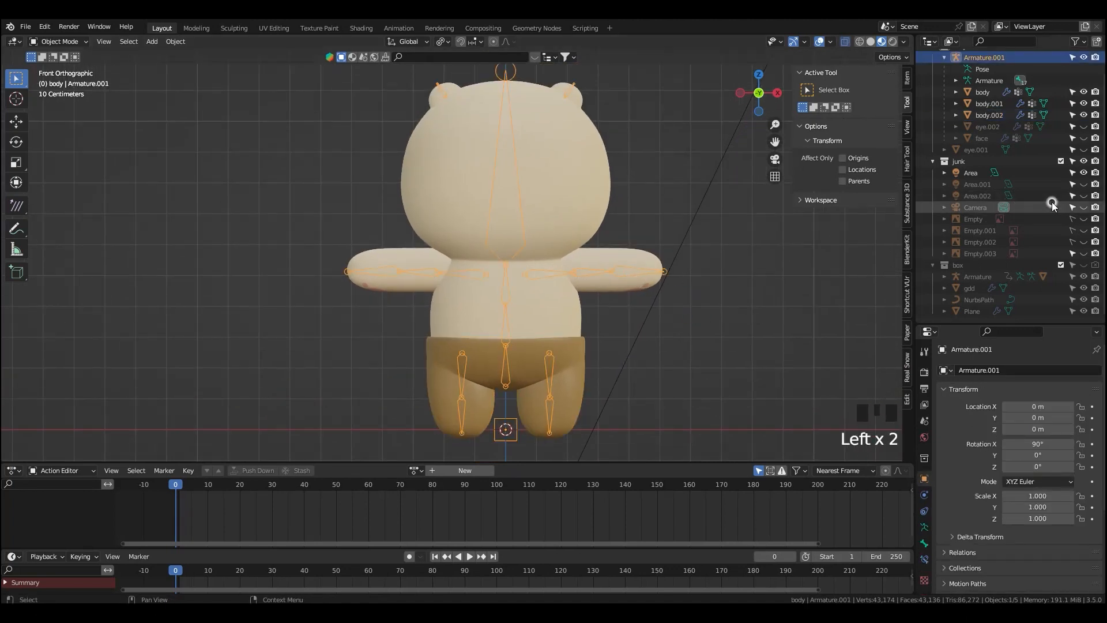
scroll(1060, 208, up, 2)
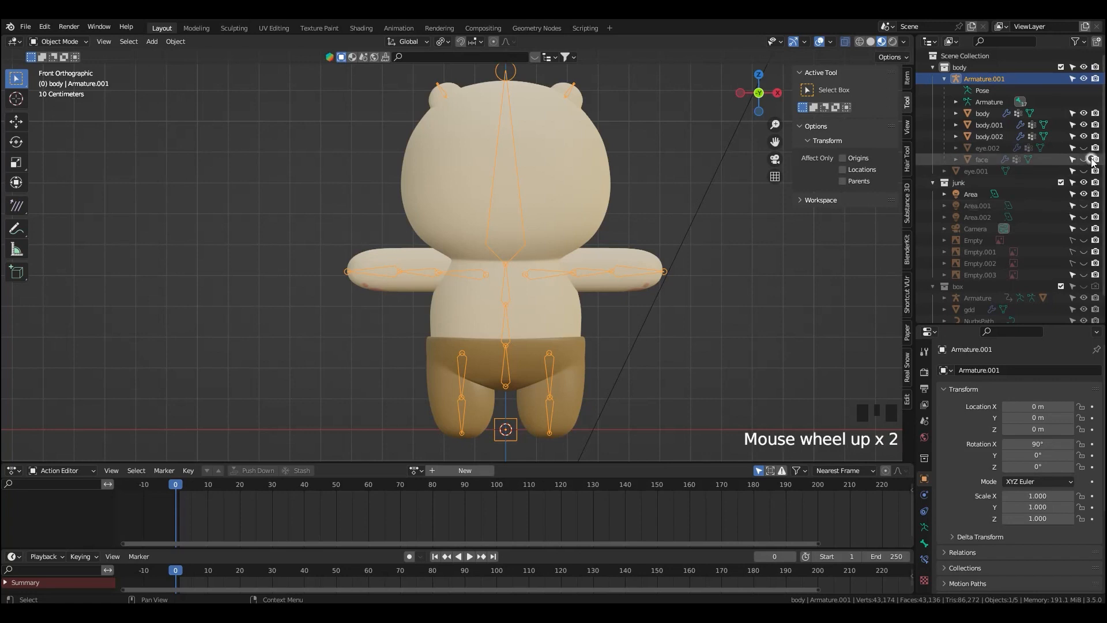
mouse_move(1085, 148)
mouse_down()
mouse_move(1085, 159)
mouse_move(1084, 148)
mouse_up()
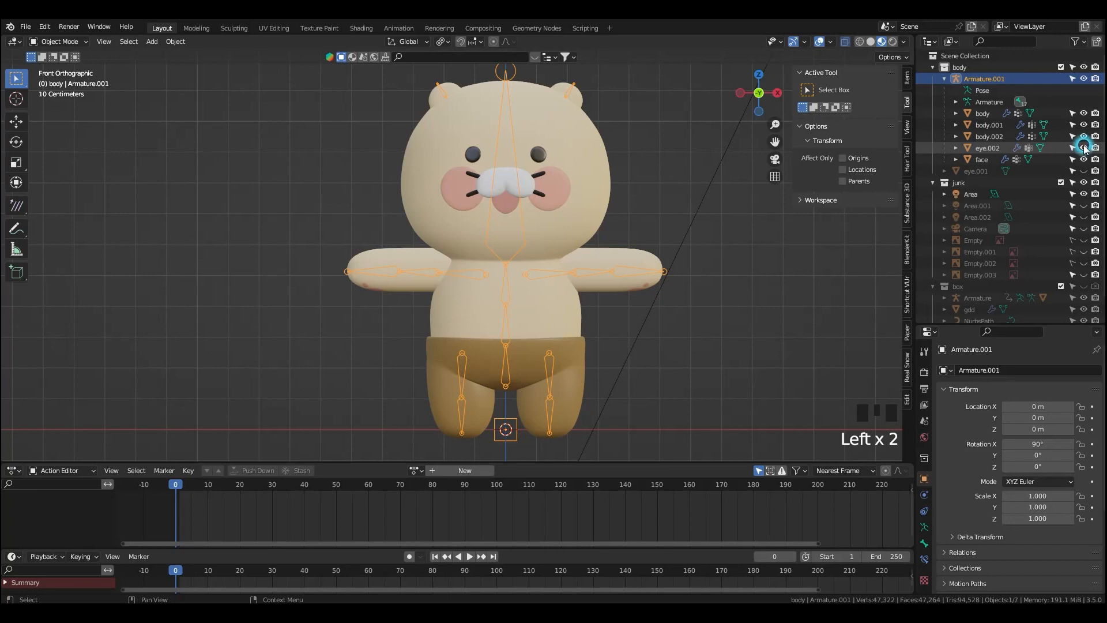
- Test-rotate Bone_head and Bone_ear_L in Pose Mode to check how the face and eyes follow, cancelling both rotations
shift+middle_drag(572, 186, 548, 245)
click(479, 116)
key(ctrl+Tab)
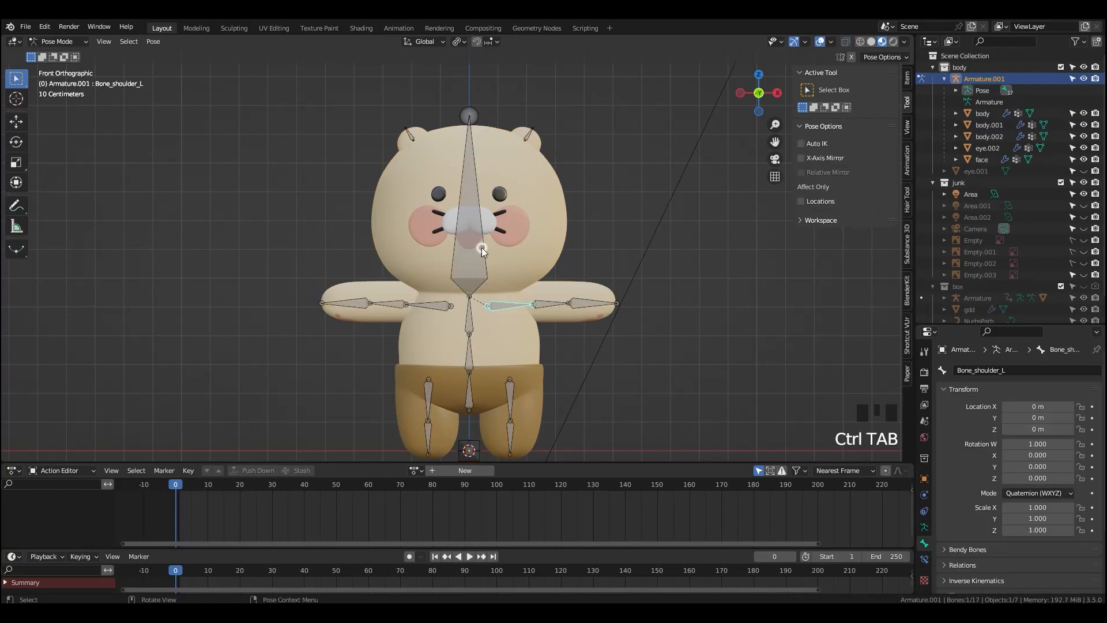
click(469, 197)
key(r)
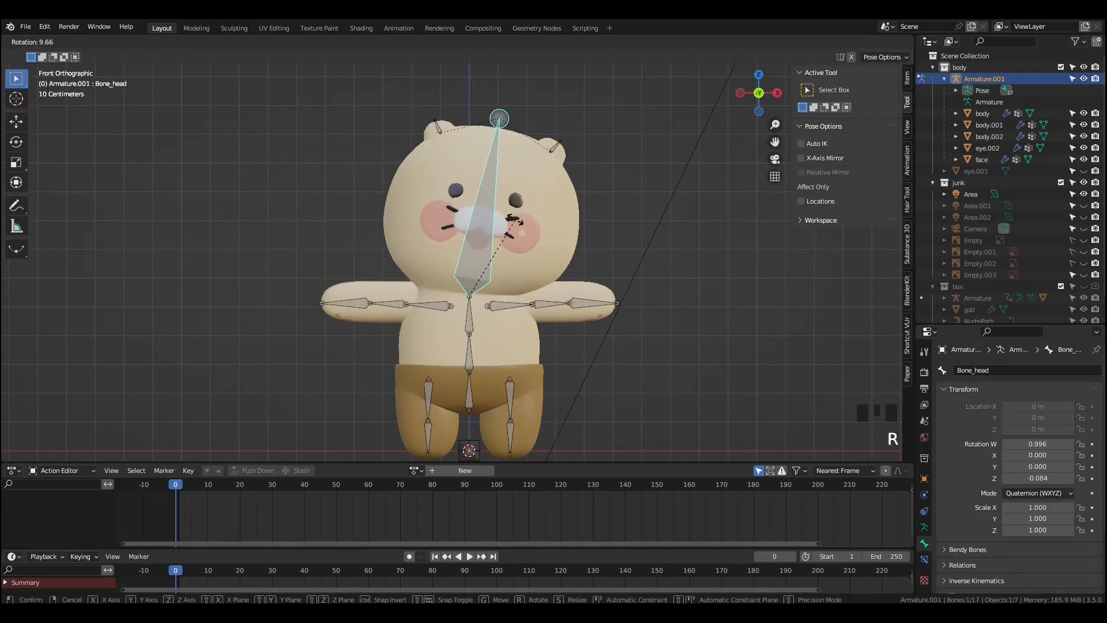
key(Escape)
click(528, 139)
key(r)
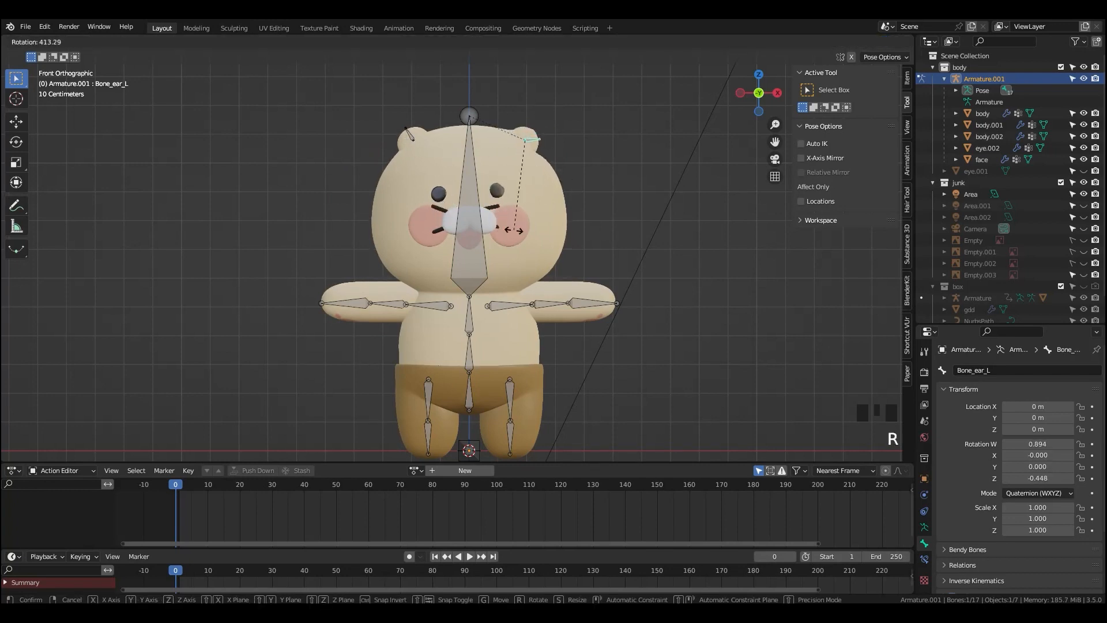
key(Escape)
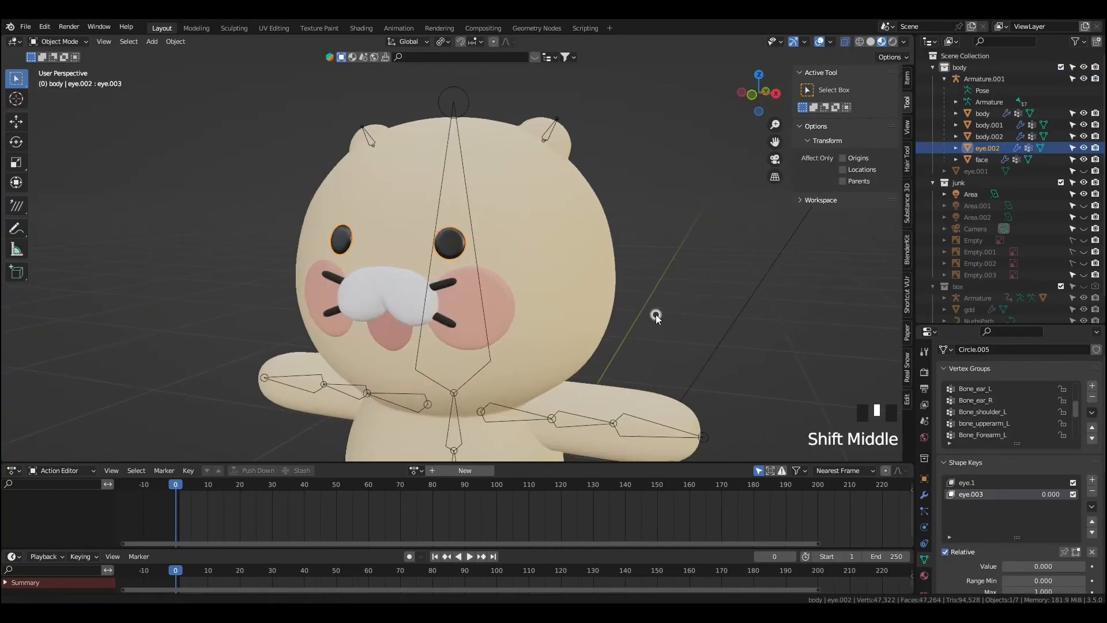
- Enter Weight Paint mode on eye.002 with Armature.001 also selected, and check the eye weights of Bone_head, Bone_ear_L and Bone_ear_R
shift+middle_drag(656, 314, 554, 196)
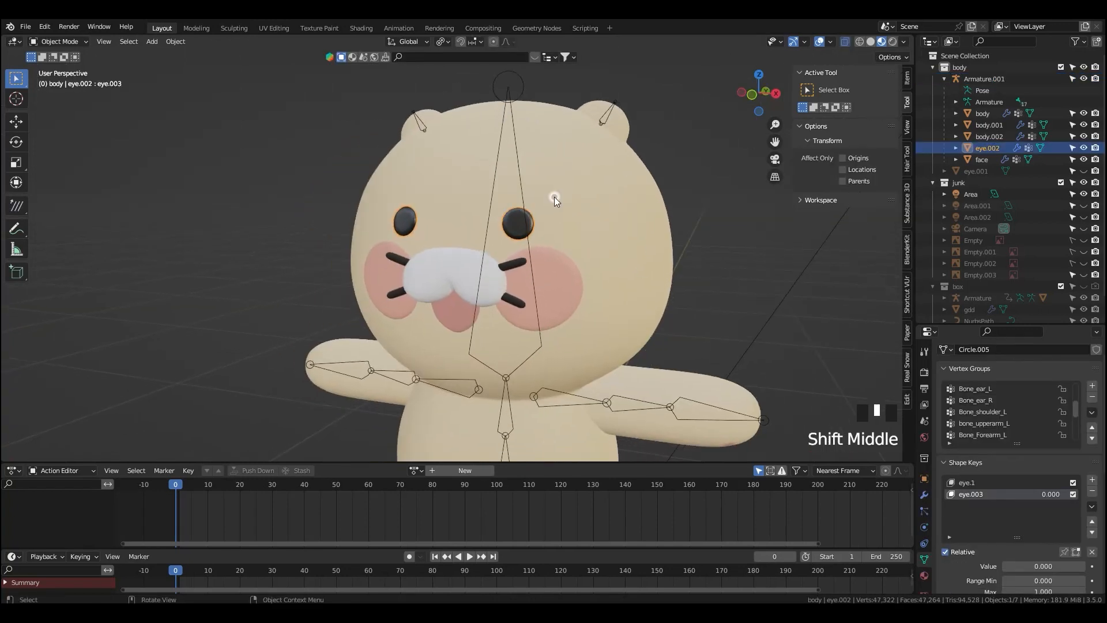
click(523, 198)
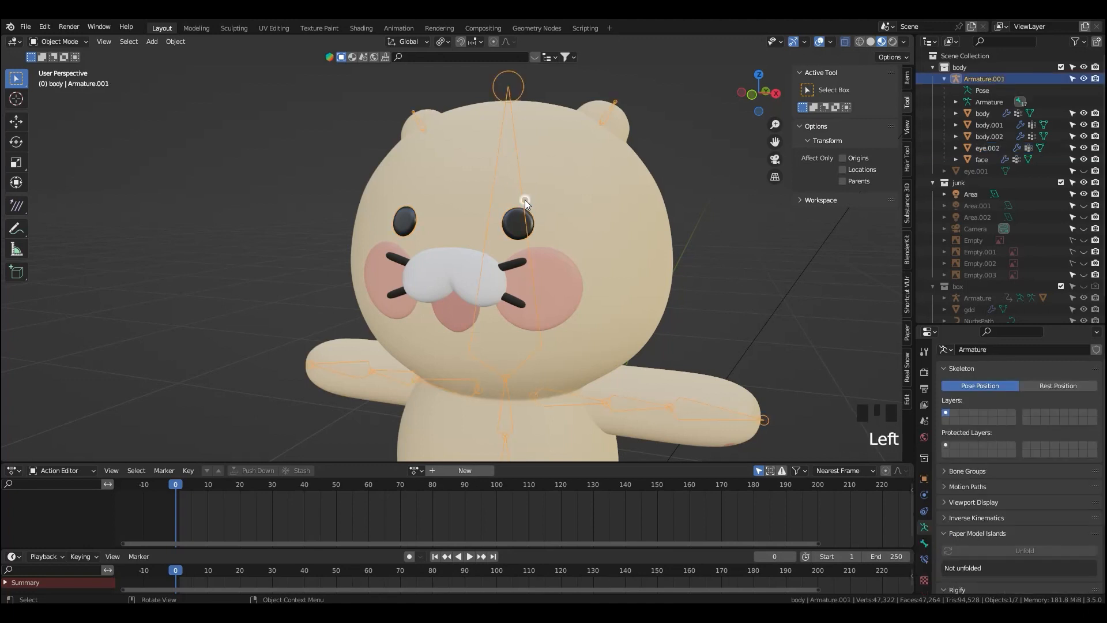
shift+click(520, 231)
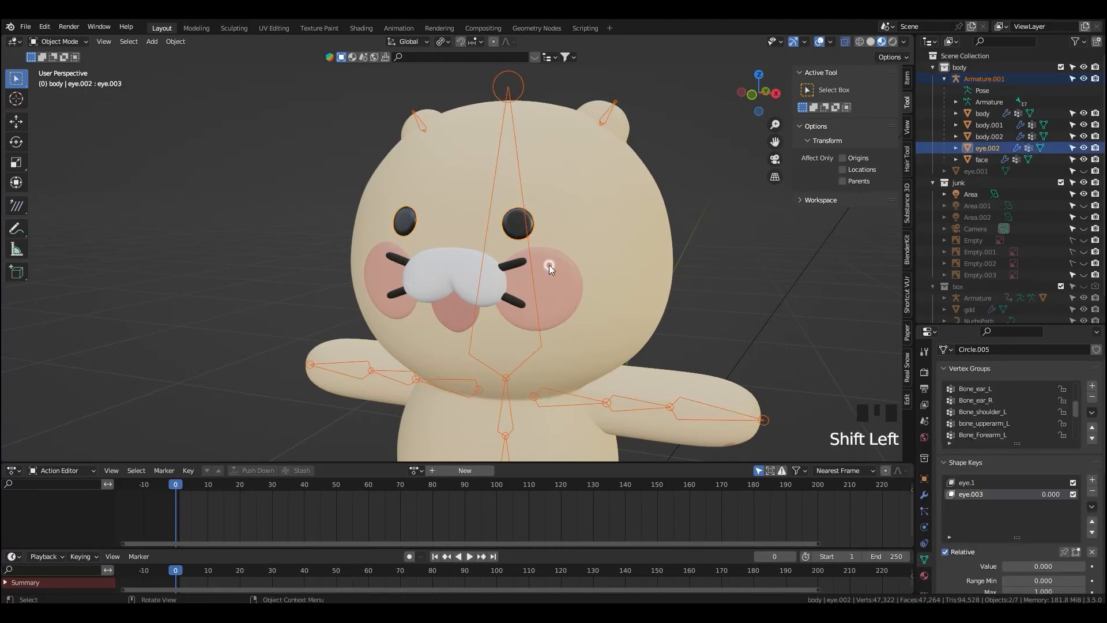
key(ctrl+Tab)
click(500, 241)
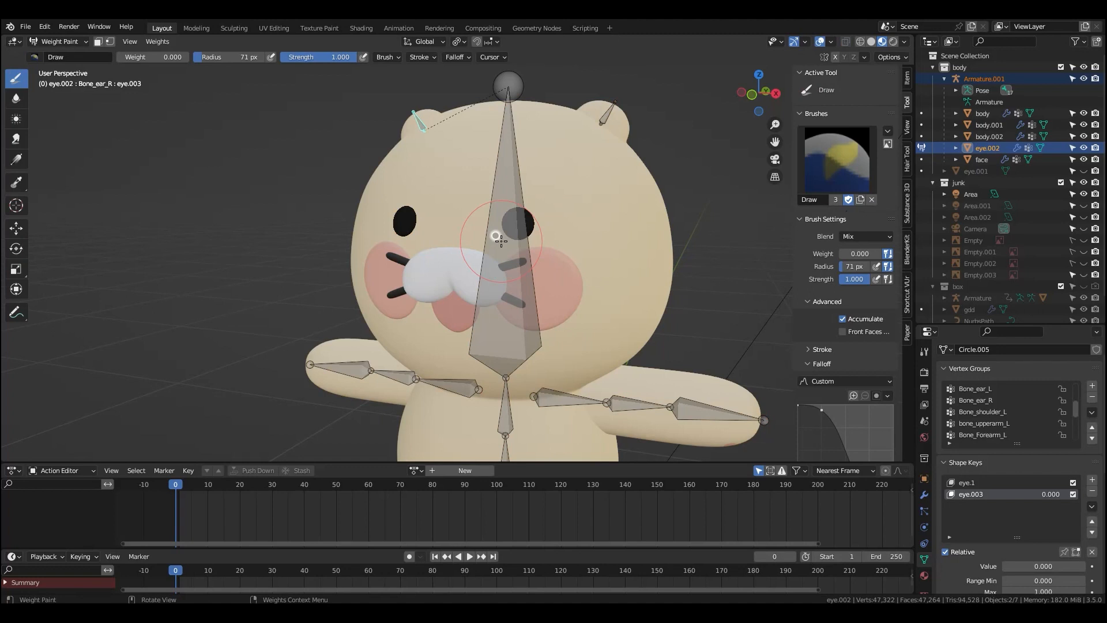
ctrl+click(510, 238)
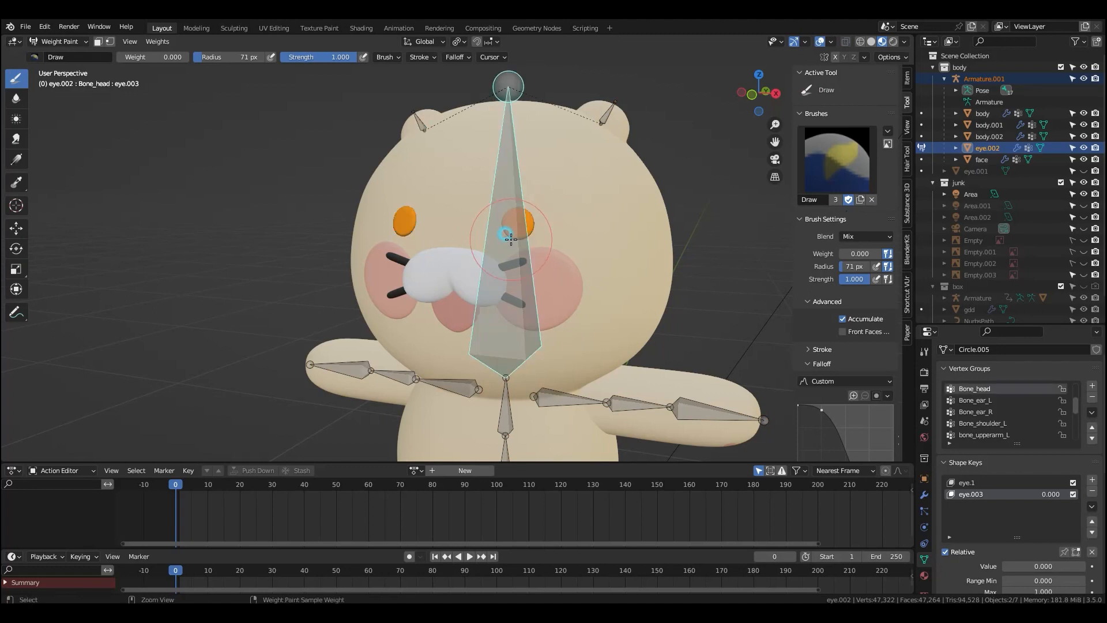
ctrl+click(601, 116)
ctrl+click(420, 122)
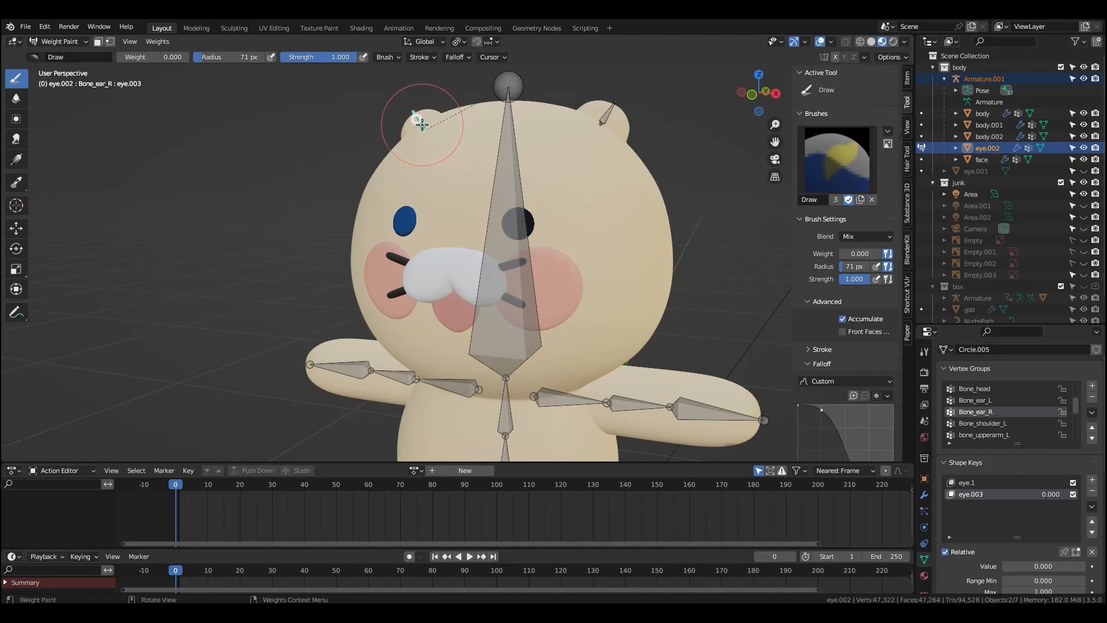
- Enlarge the brush radius to 105 px and paint the Bone_ear_R weight on the bear's right eye to 0
middle_drag(542, 345, 550, 348)
key(f)
click(563, 275)
mouse_move(422, 237)
mouse_down()
mouse_move(405, 214)
mouse_move(440, 210)
mouse_up()
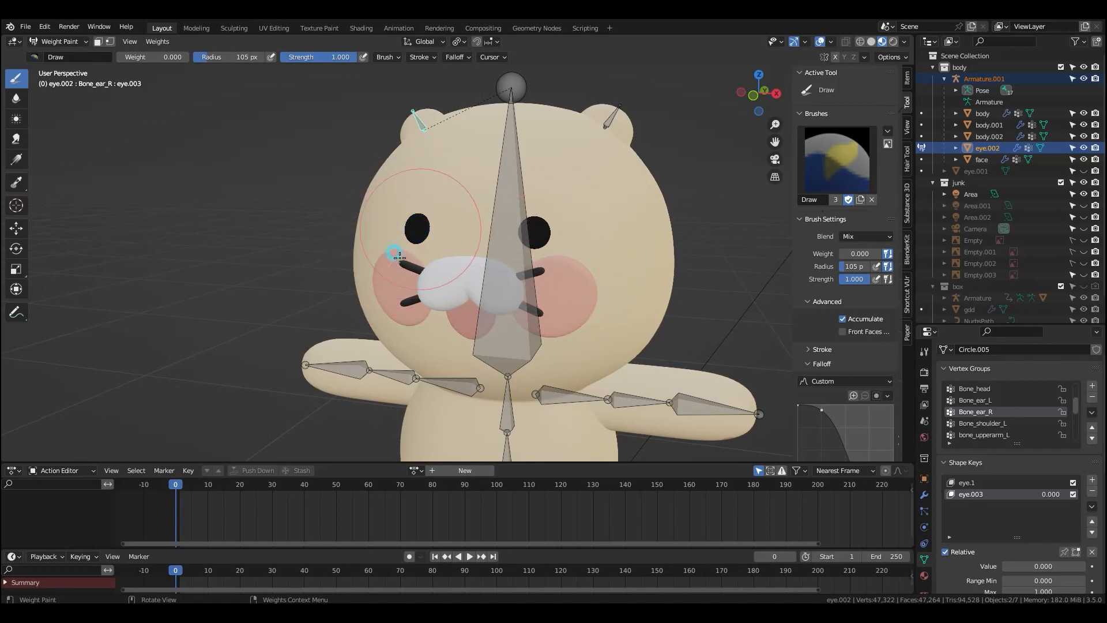
- Set the Weight Paint overlay's Zero Weights to Active and check the right ear bone's weights on the eyes from the front
ctrl+click(606, 118)
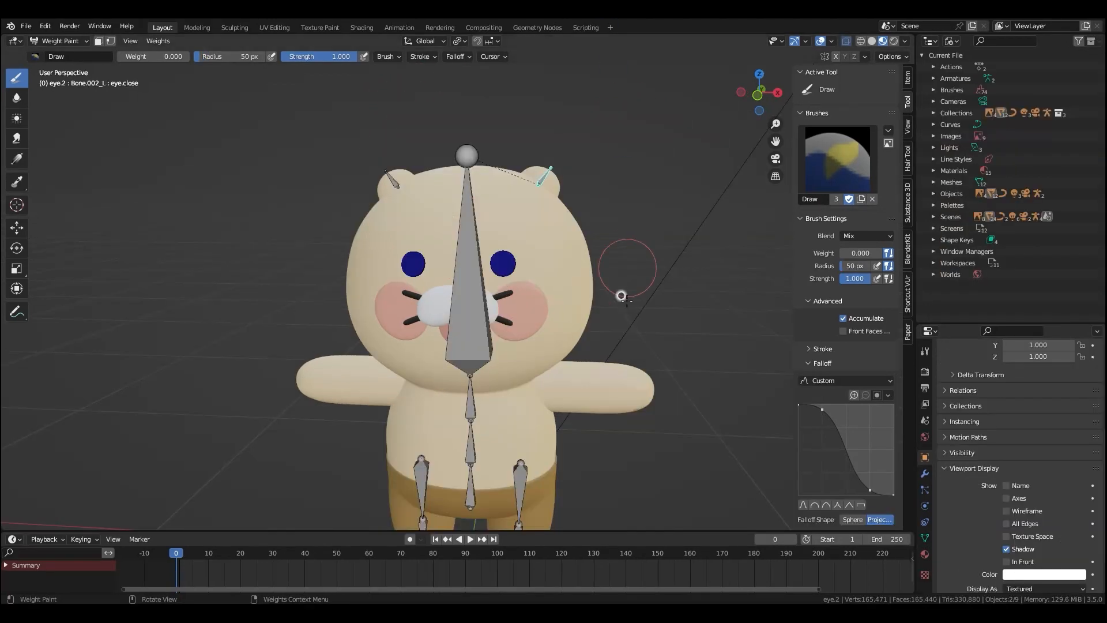
middle_drag(627, 301, 622, 312)
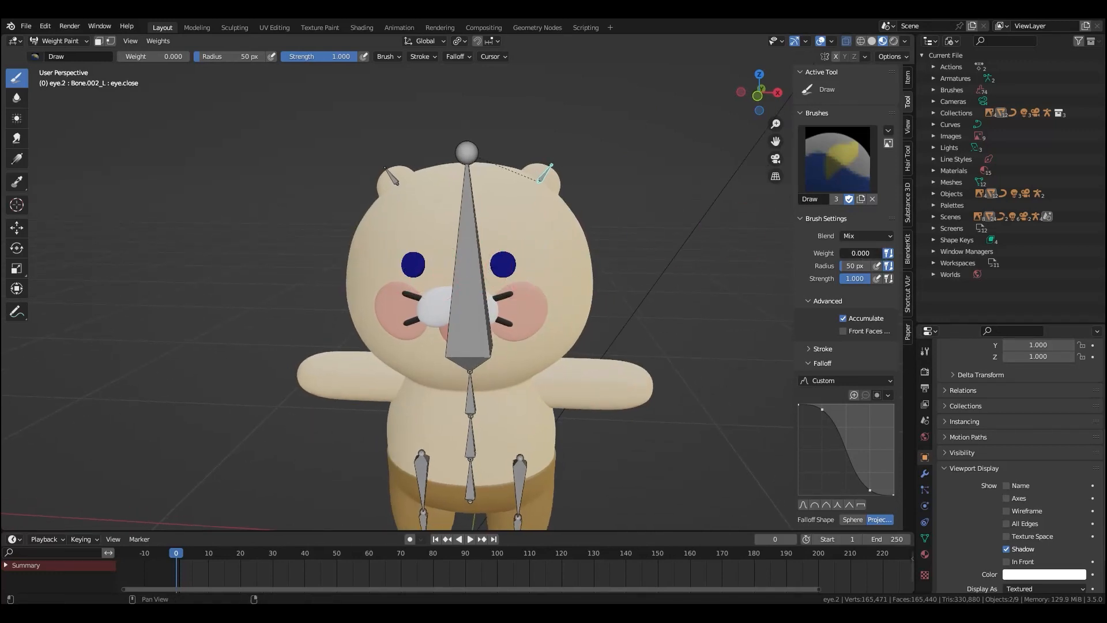
key(Return)
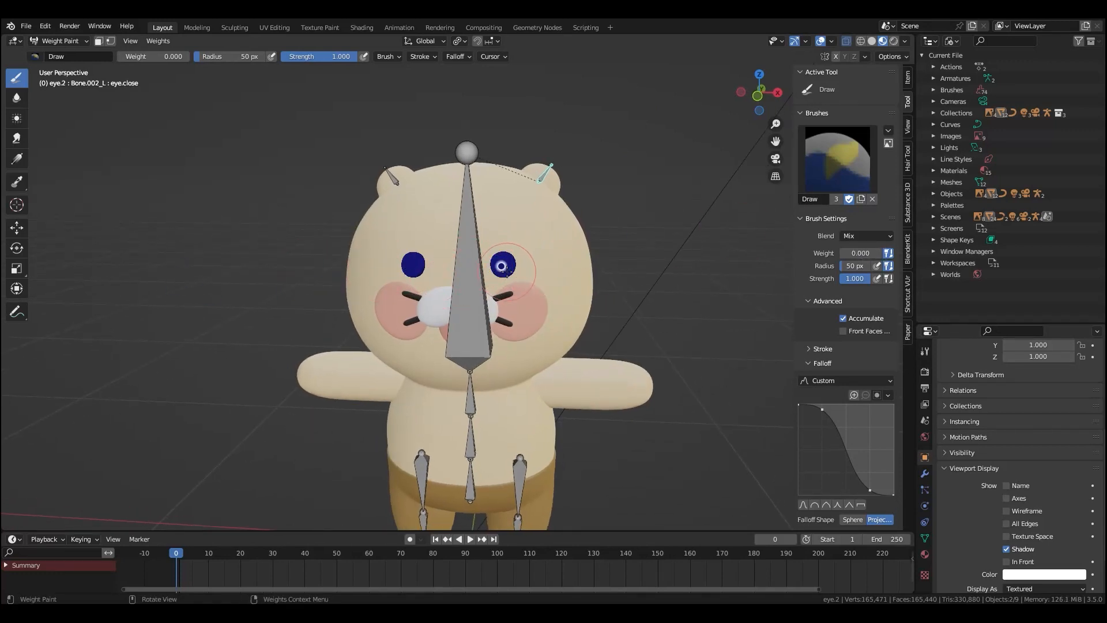
click(834, 40)
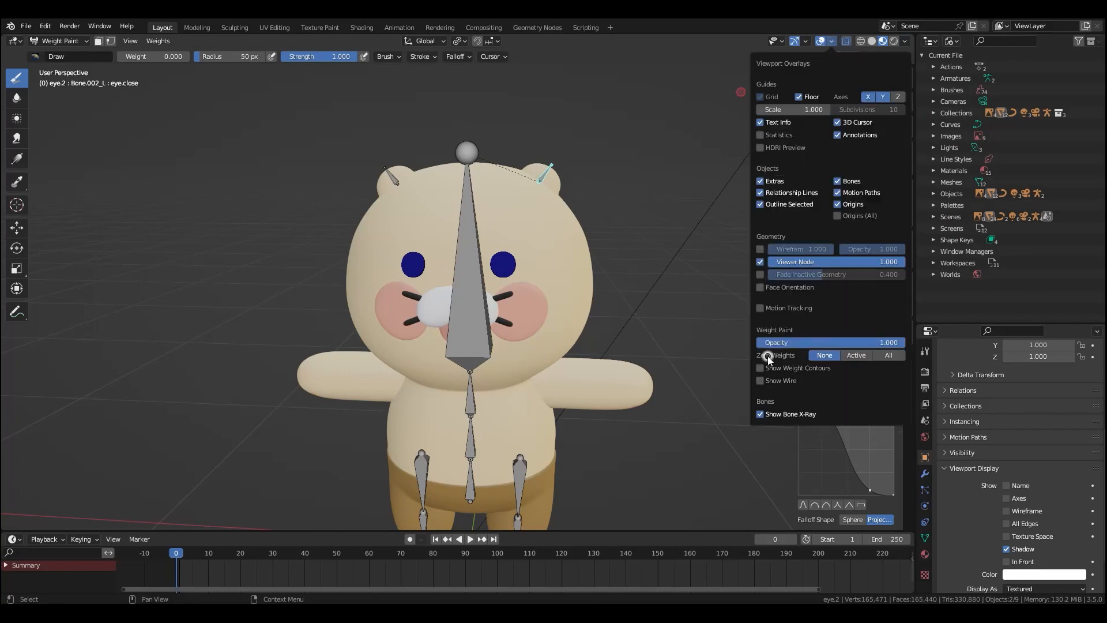
click(856, 356)
middle_drag(402, 265, 452, 257)
key(grave)
click(398, 219)
ctrl+click(373, 180)
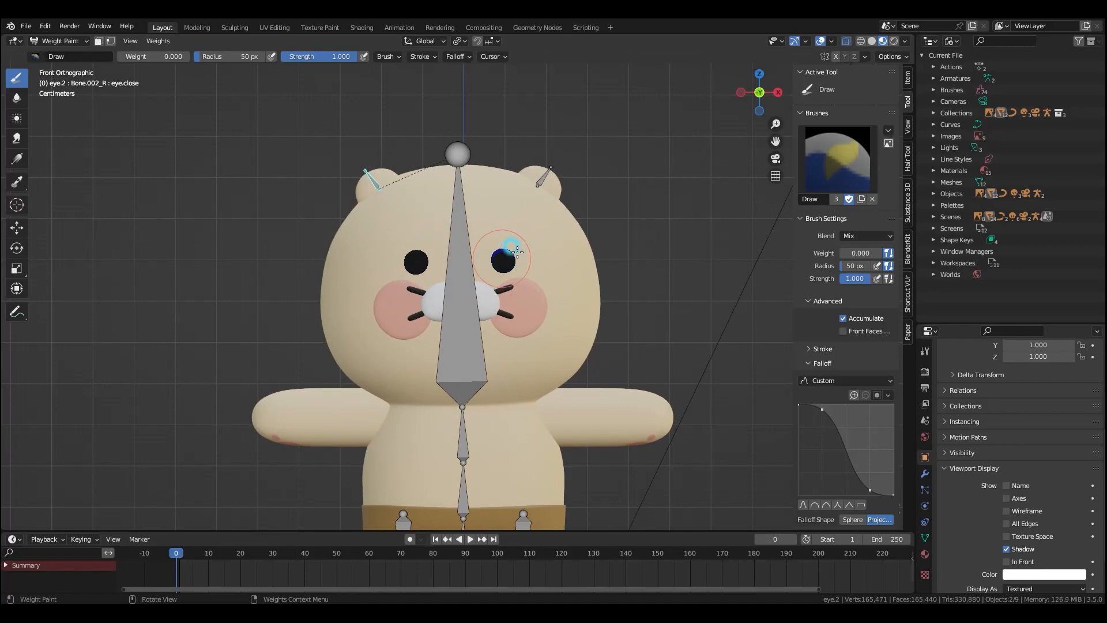
- Test-rotate Bone_ear_R and Bone_ear_L in the front view to check that the eyes stay put, cancelling both rotations
middle_drag(548, 188, 420, 217)
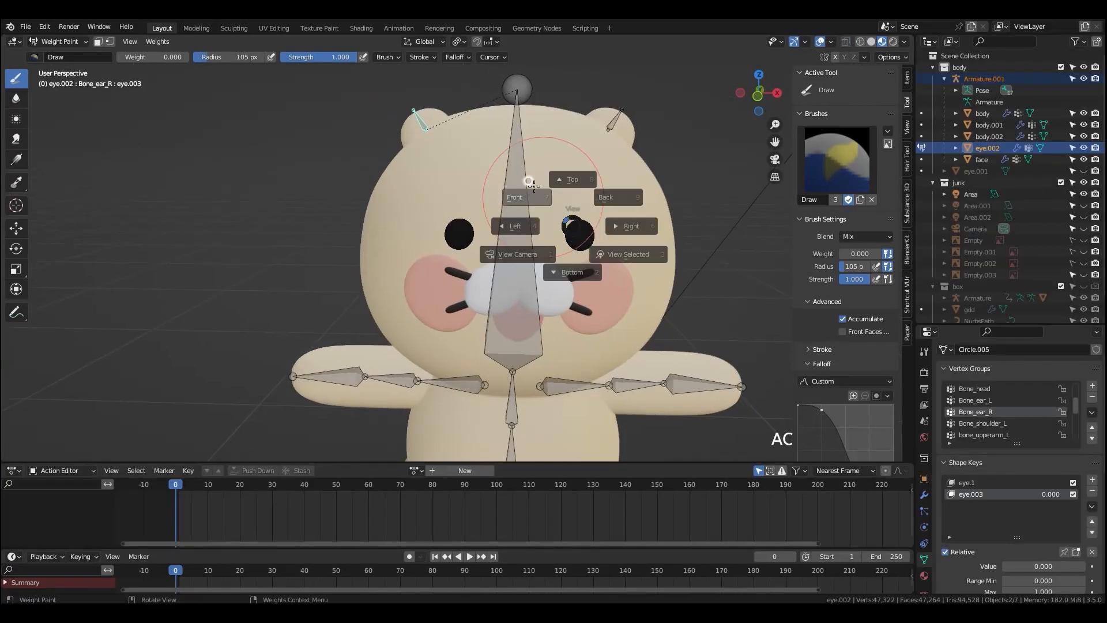
click(626, 217)
key(r)
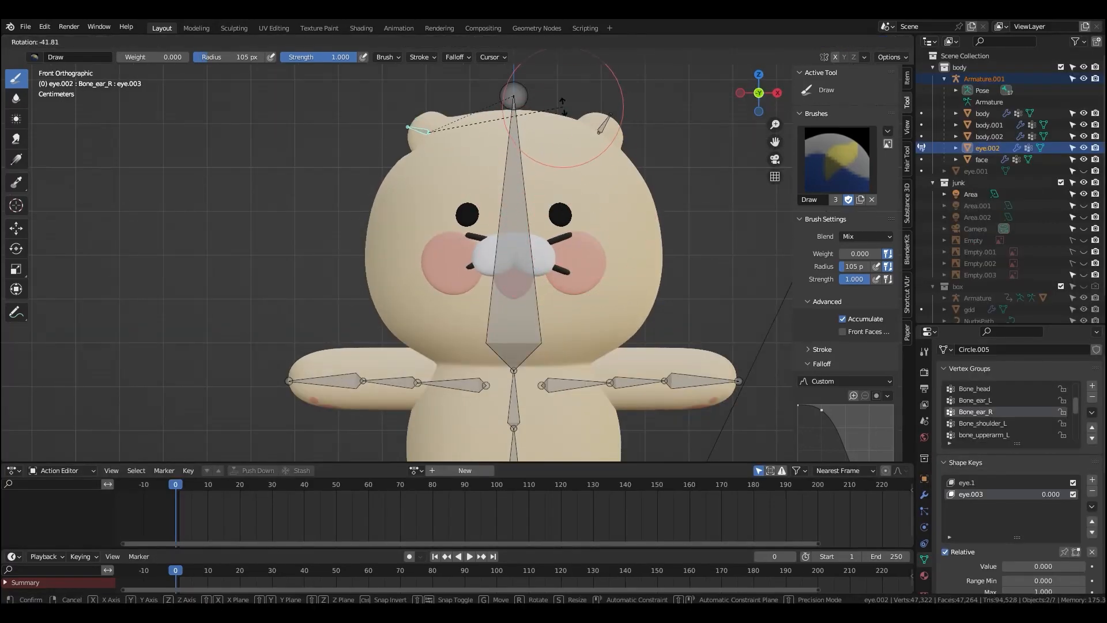
right_click(596, 152)
ctrl+click(603, 123)
key(r)
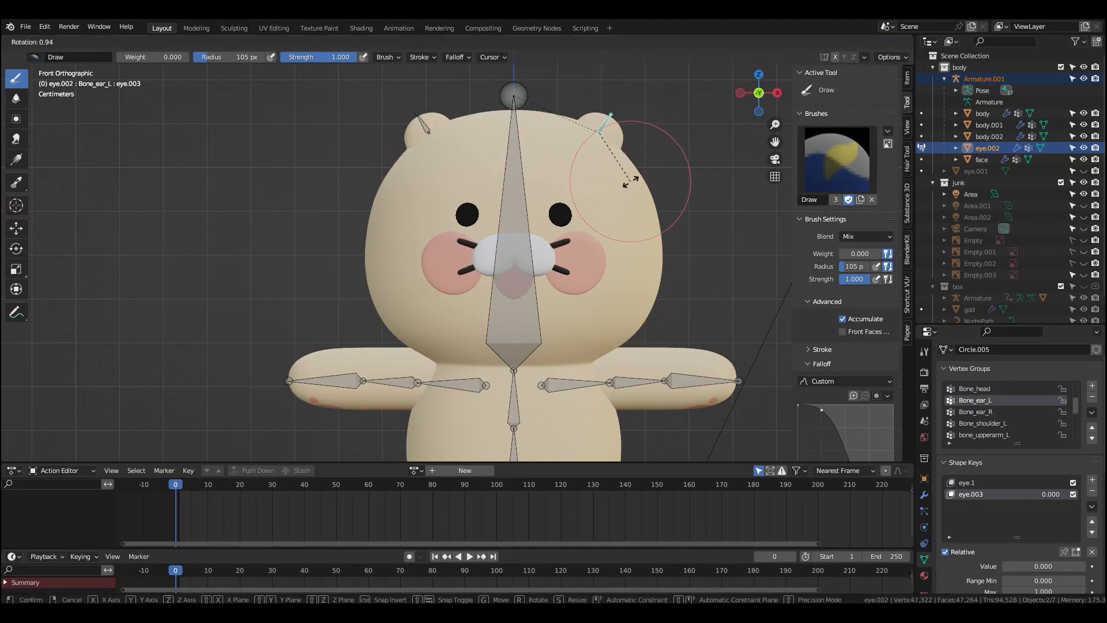
right_click(539, 286)
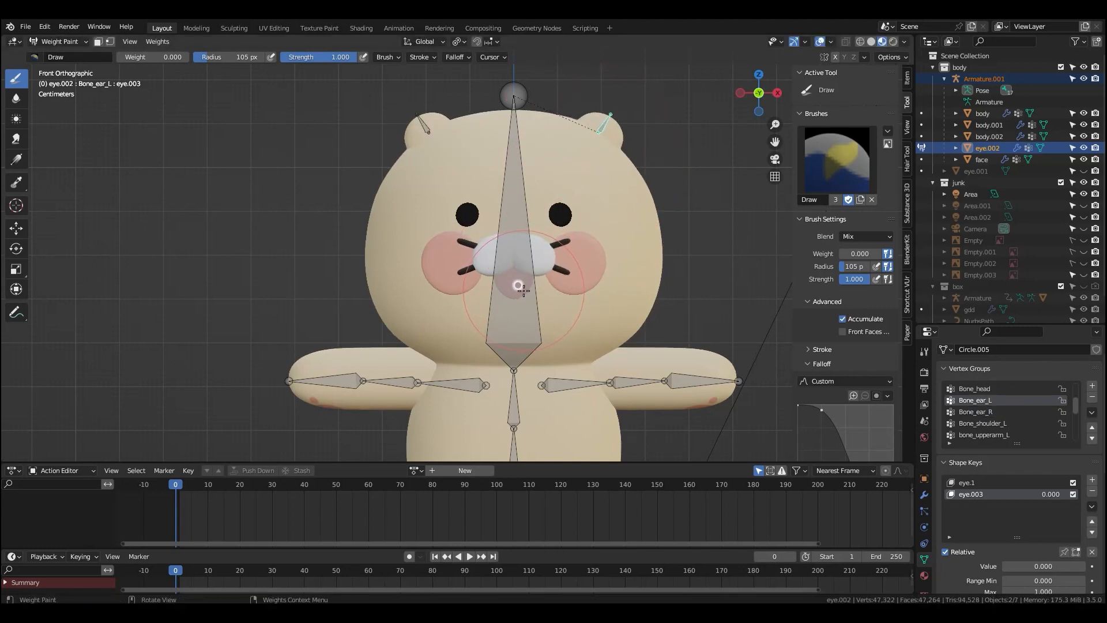
- Leave eye.002 and enter Weight Paint mode on the face object with Armature.001 also selected, seen from the front
key(ctrl+Tab)
middle_drag(580, 218, 534, 139)
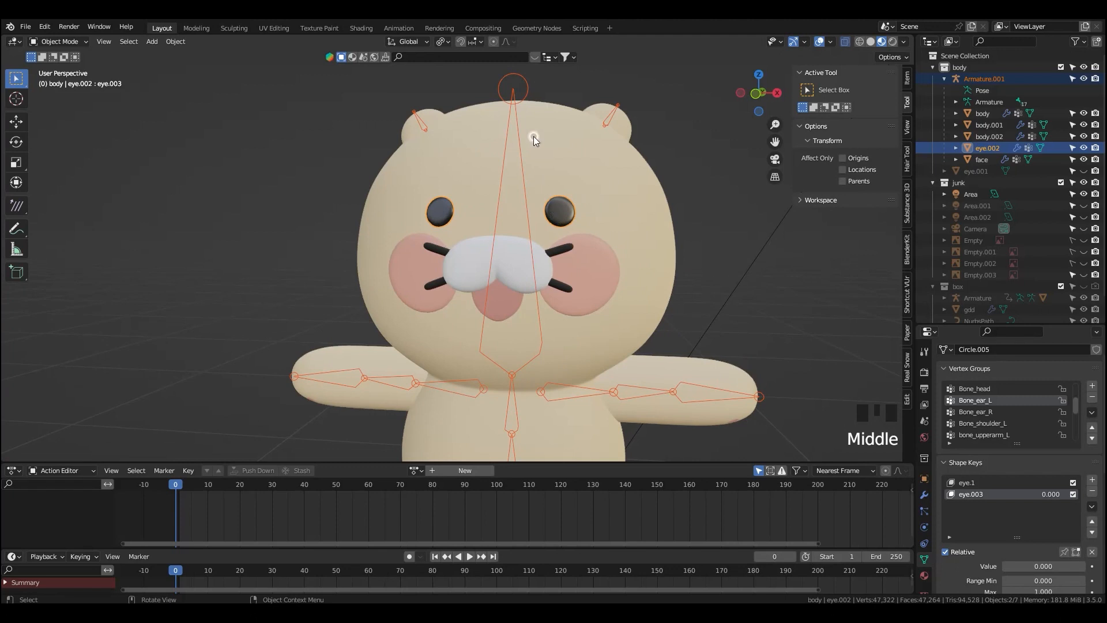
click(528, 98)
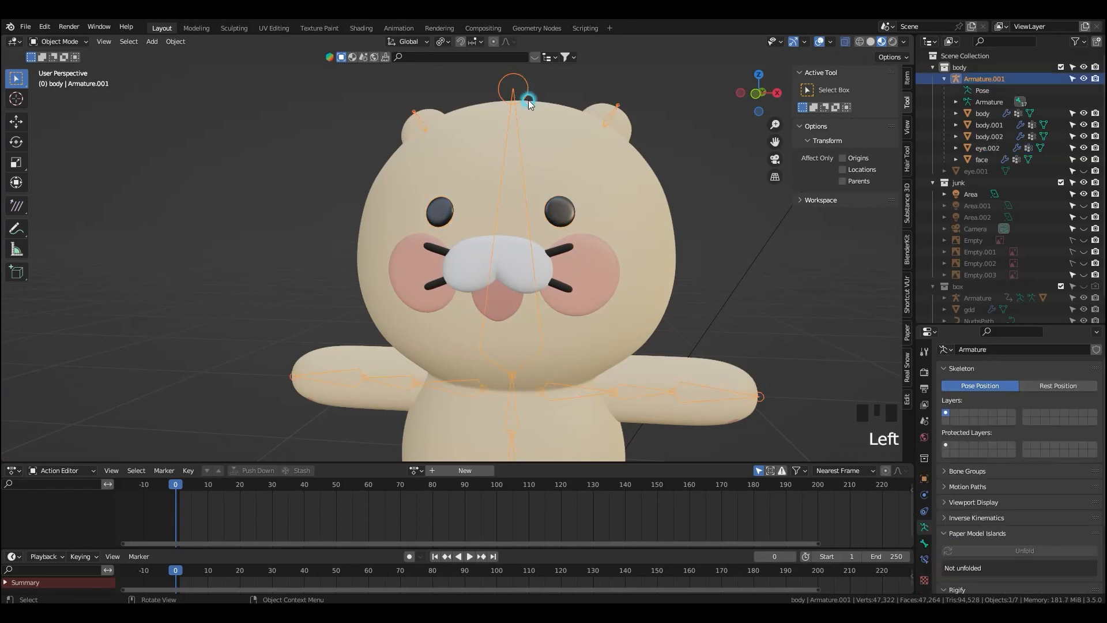
shift+click(544, 265)
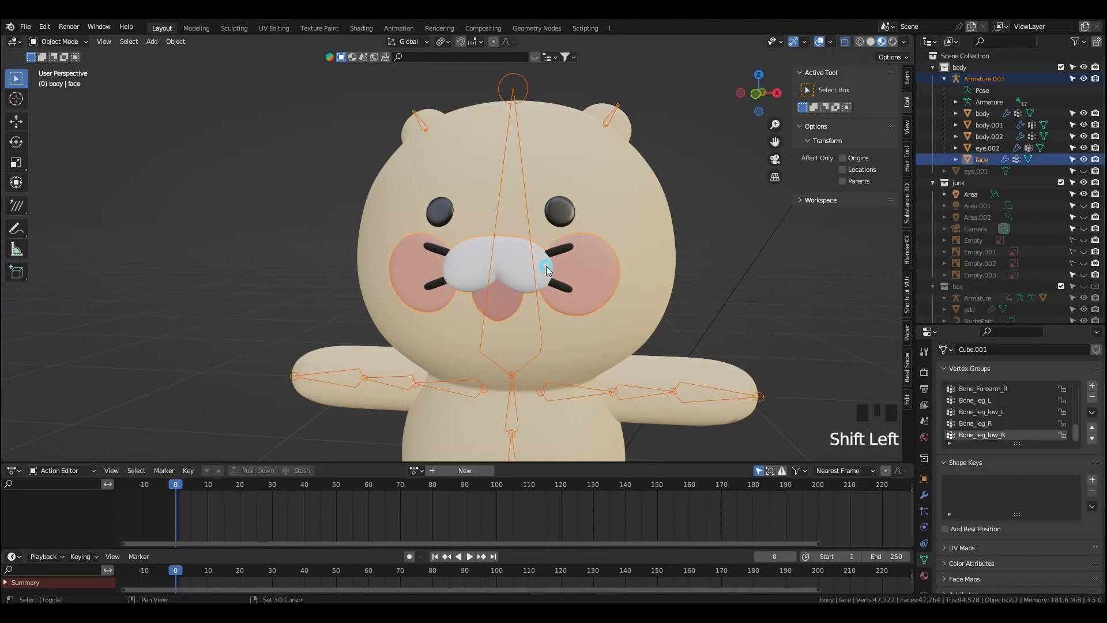
key(ctrl+Tab)
click(566, 313)
key(grave)
click(555, 198)
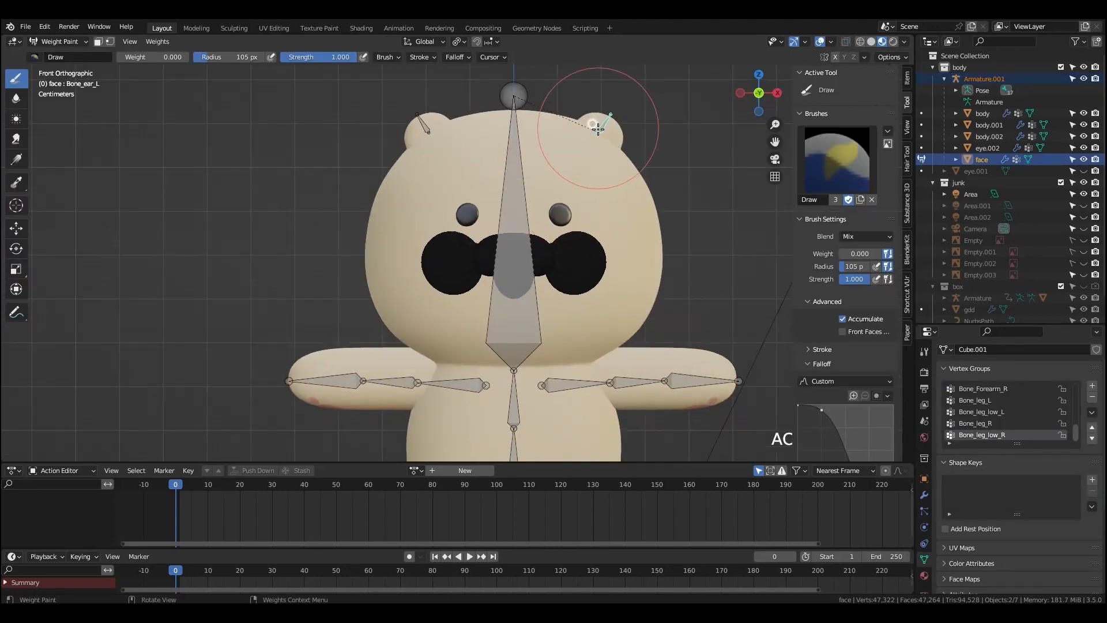
- Paint the face's Bone_ear_L and Bone_ear_R weights to 0 across the cheeks and muzzle
ctrl+click(598, 128)
mouse_move(480, 230)
mouse_down()
mouse_move(563, 236)
mouse_move(555, 222)
mouse_move(526, 272)
mouse_move(558, 257)
mouse_up()
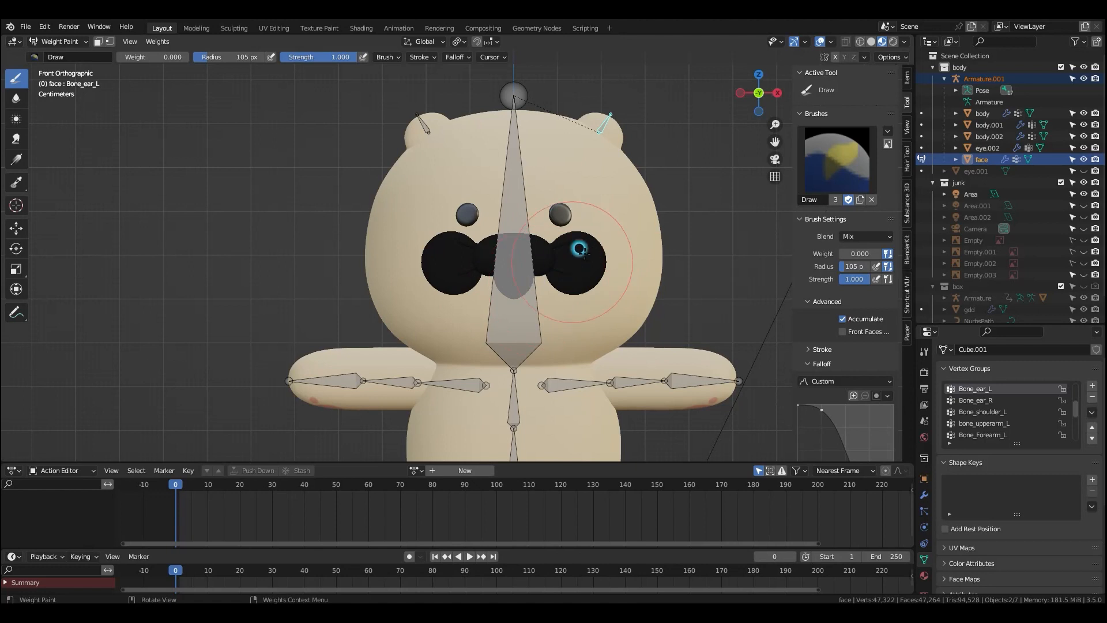
ctrl+click(426, 111)
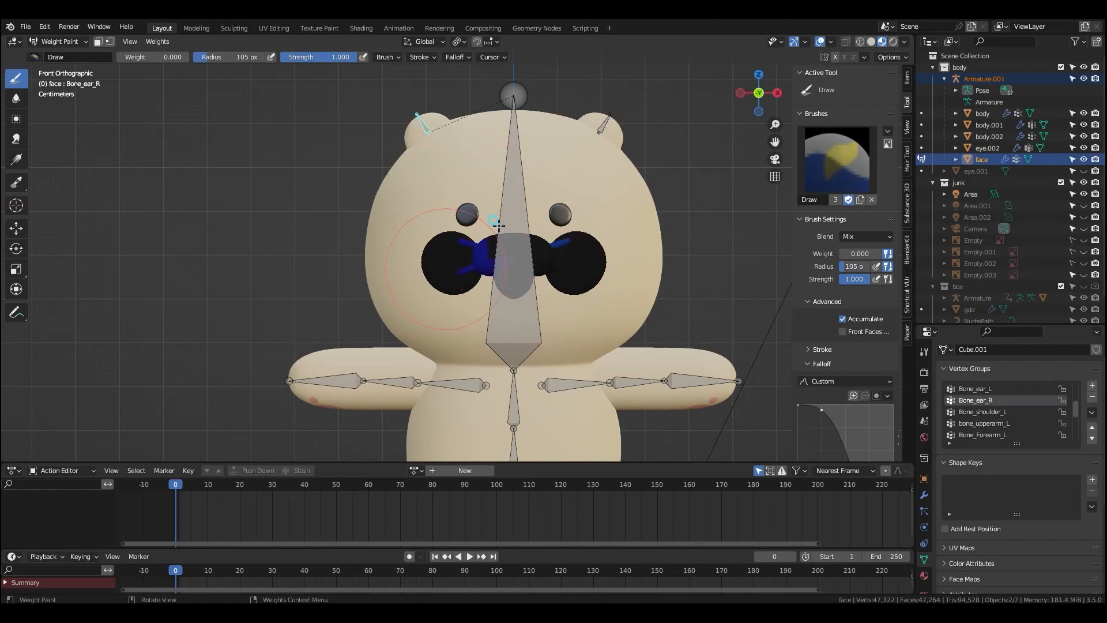
mouse_move(467, 279)
mouse_down()
mouse_move(528, 286)
mouse_move(514, 252)
mouse_move(541, 242)
mouse_move(534, 250)
mouse_up()
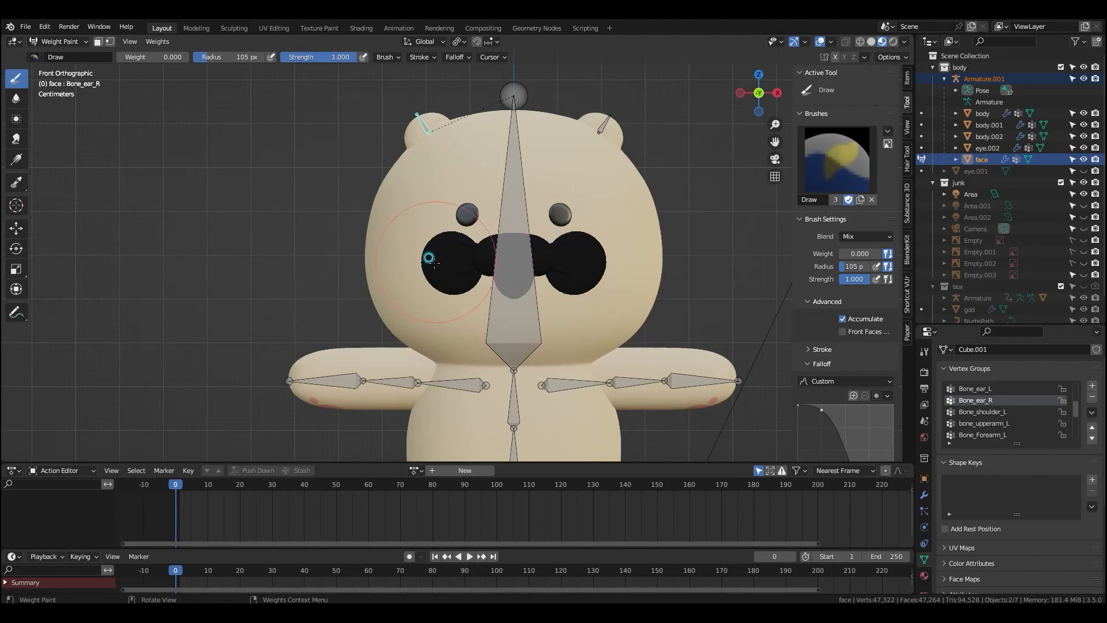
- Turn on X mirror symmetry for weight painting and check the face's Bone_ear_L and Bone_ear_R weights
scroll(852, 231, down, 5)
scroll(855, 208, down, 1)
drag(794, 253, 764, 253)
scroll(838, 373, down, 6)
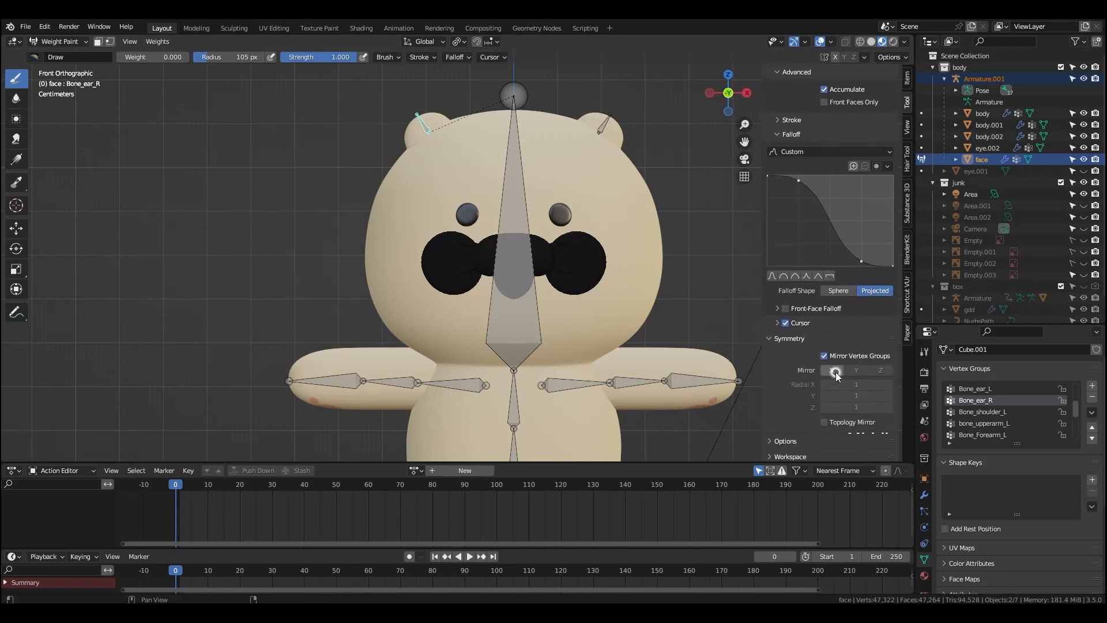
ctrl+click(604, 124)
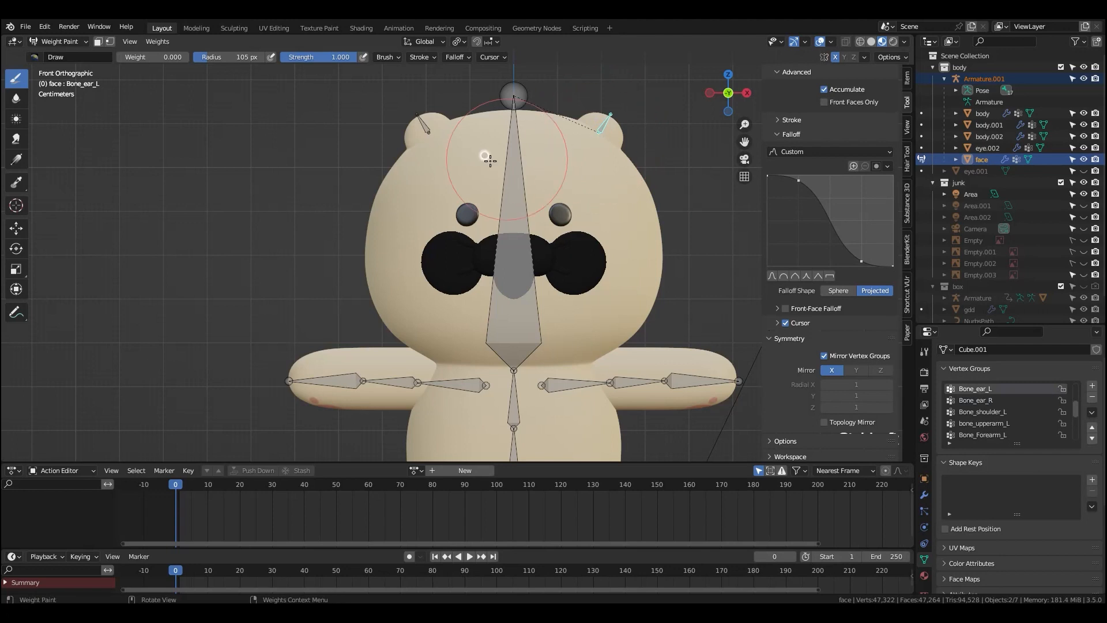
ctrl+click(424, 125)
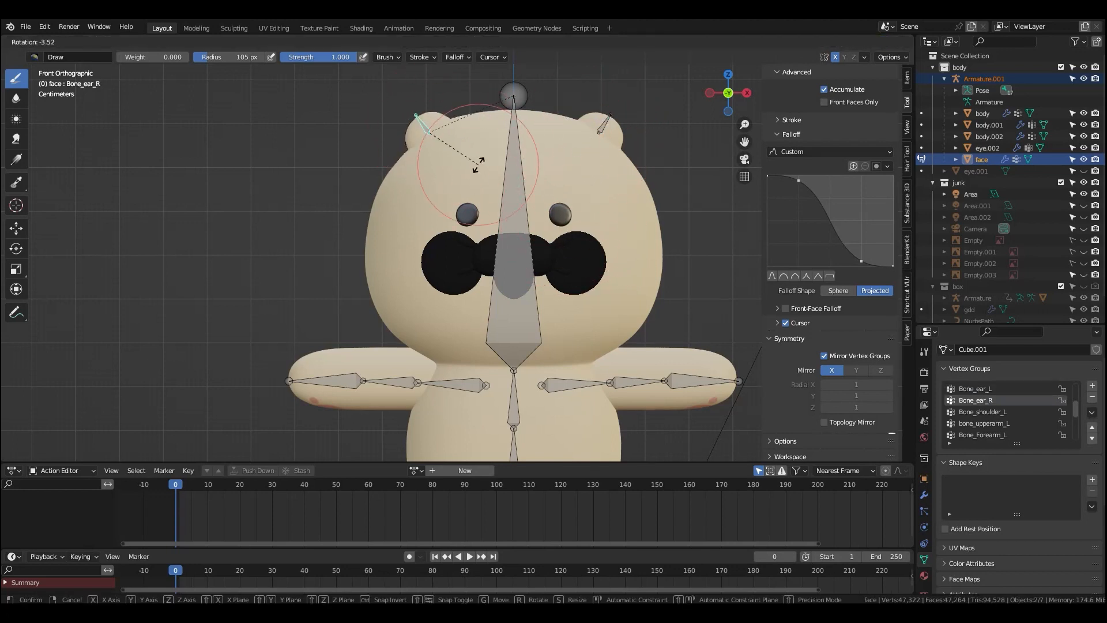
- Test-rotate Bone_head, including a trackball rotation, to check how the face follows, cancelling the rotations
ctrl+click(529, 257)
key(r)
right_click(585, 256)
key(r)
key(r)
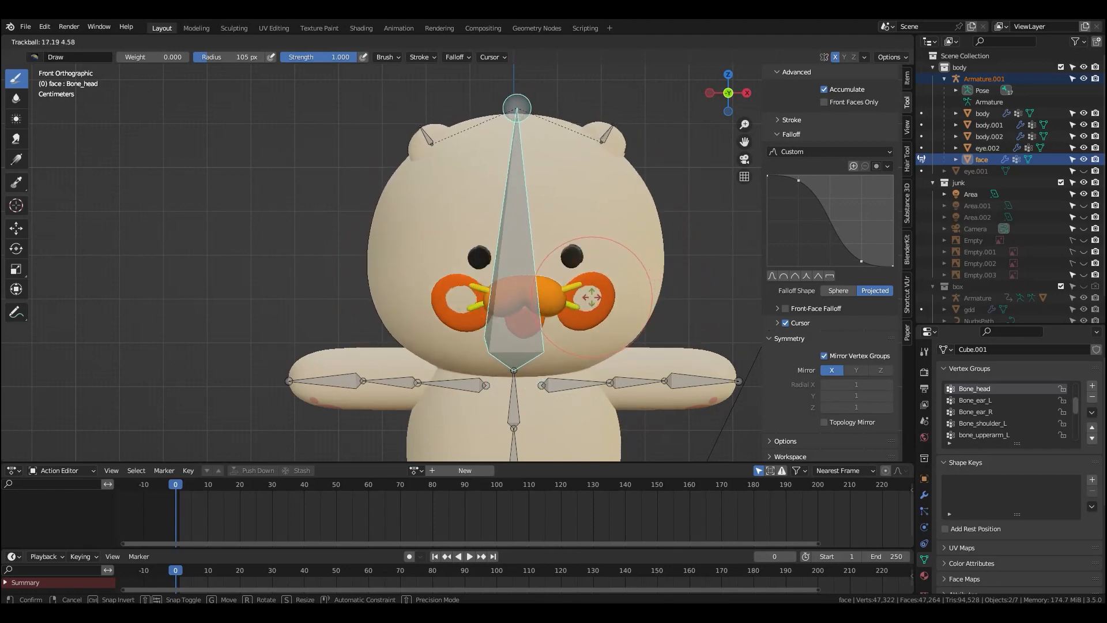
right_click(542, 249)
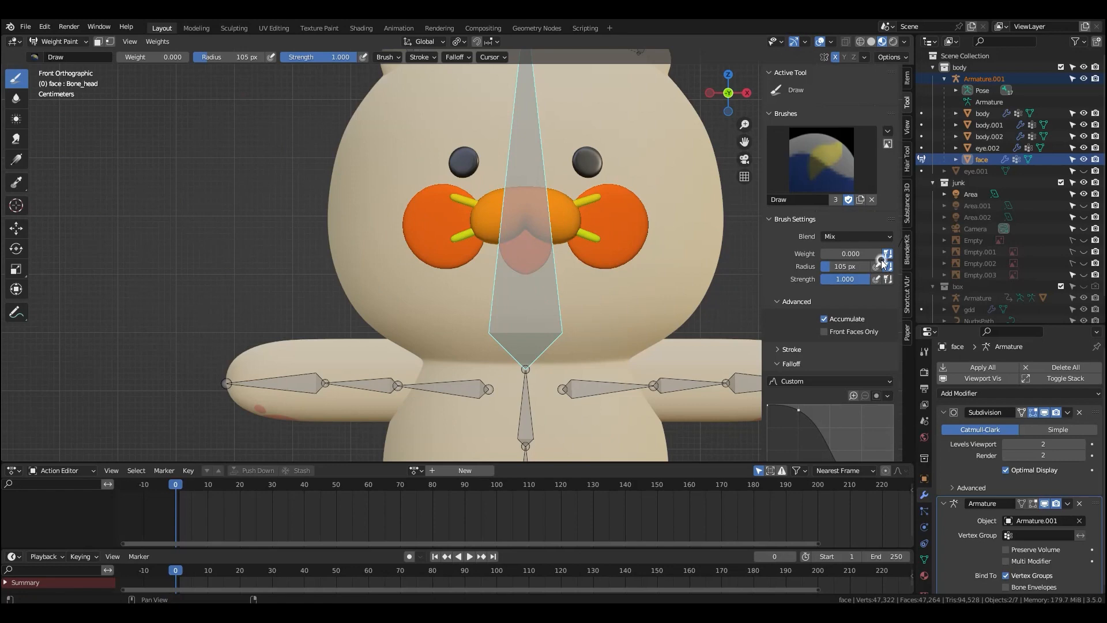
- Set the brush weight to 1.000 and radius to 141 px, and paint the whole face fully onto Bone_head
drag(851, 254, 907, 254)
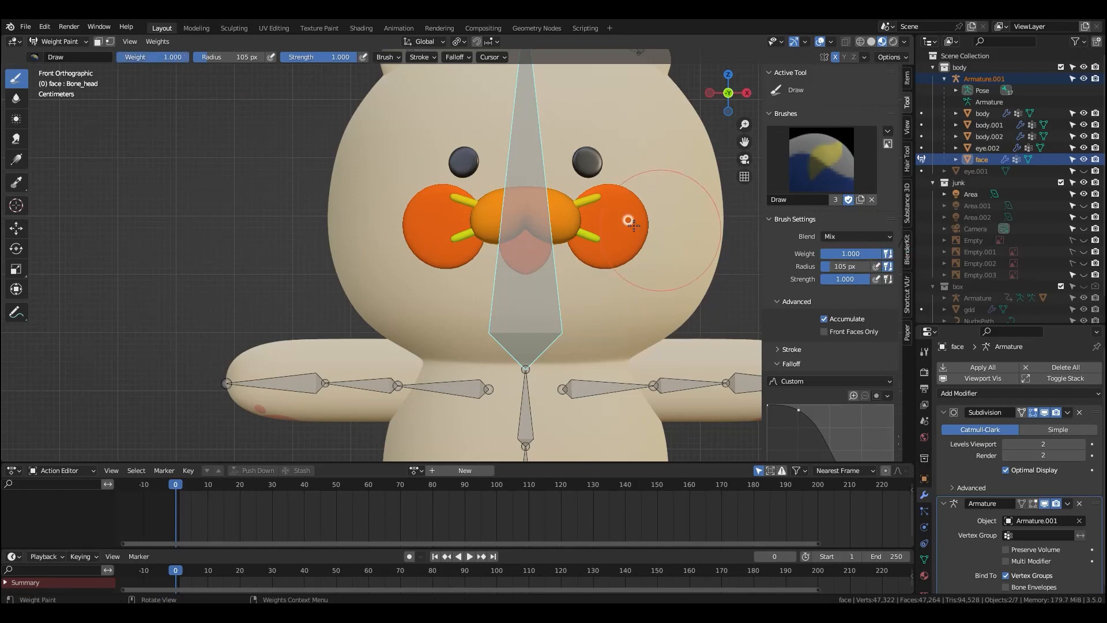
key(f)
click(547, 208)
mouse_move(439, 193)
mouse_down()
mouse_move(469, 191)
mouse_move(461, 235)
mouse_move(495, 254)
mouse_up()
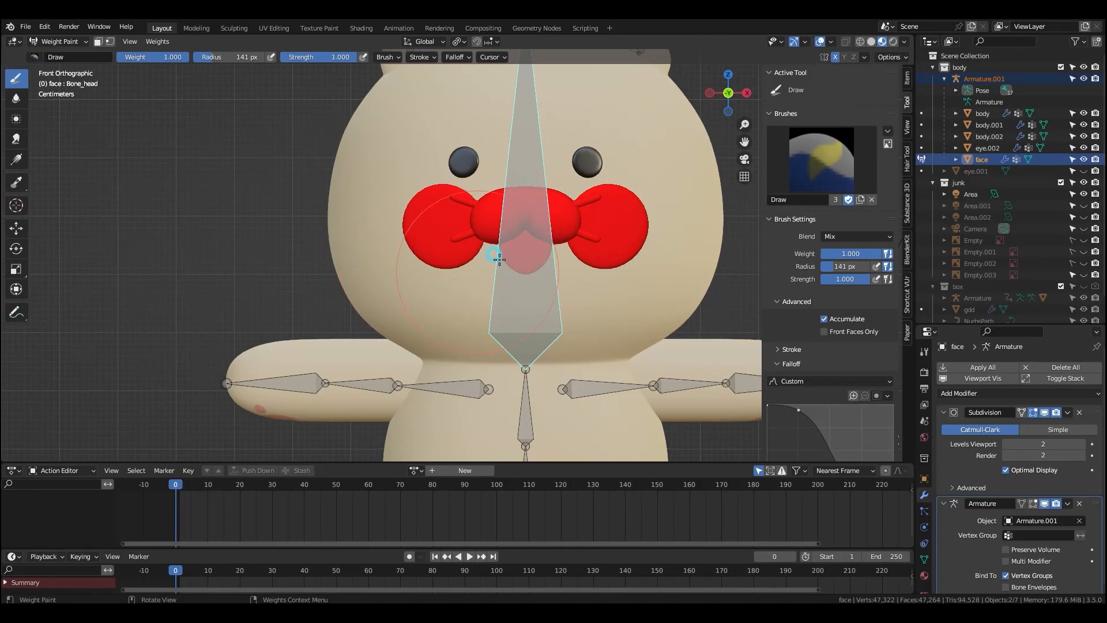
- Test-rotate Bone_head and Bone_shoulder_L of Armature.001 in Pose Mode to check the face deformation, cancelling both rotations
key(ctrl+Tab)
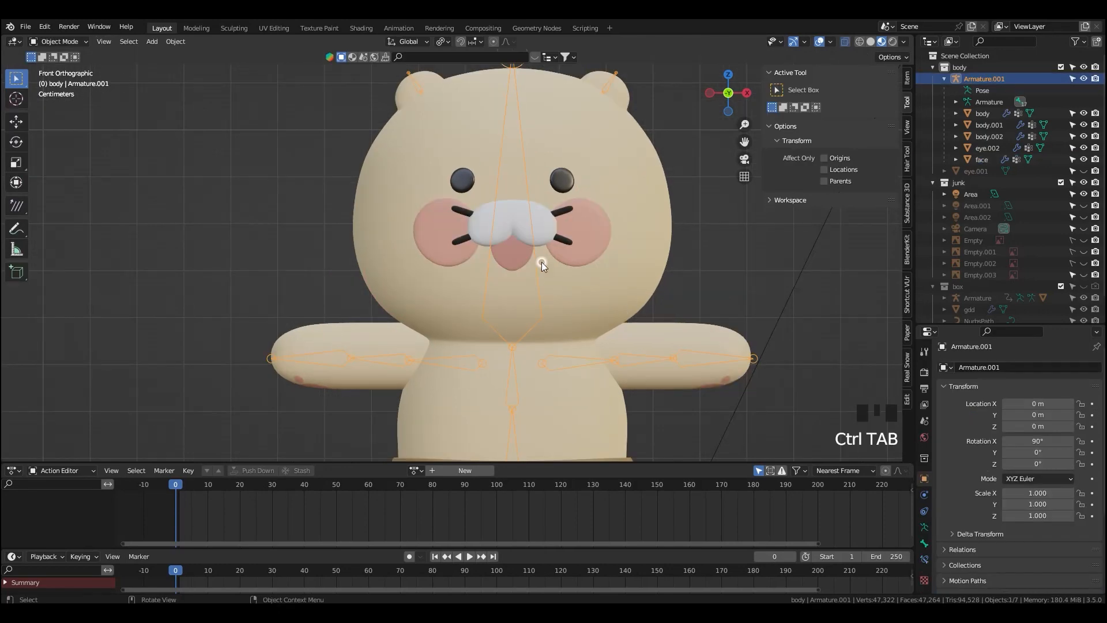
ctrl+middle_drag(542, 263, 545, 268)
click(639, 257)
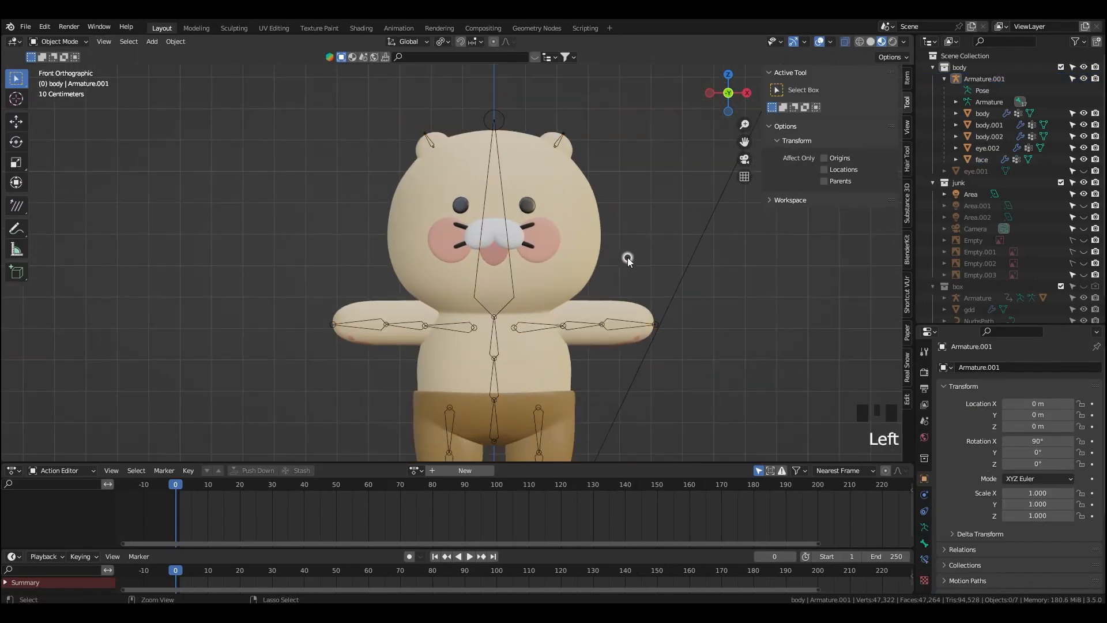
shift+middle_drag(637, 243, 634, 241)
click(524, 224)
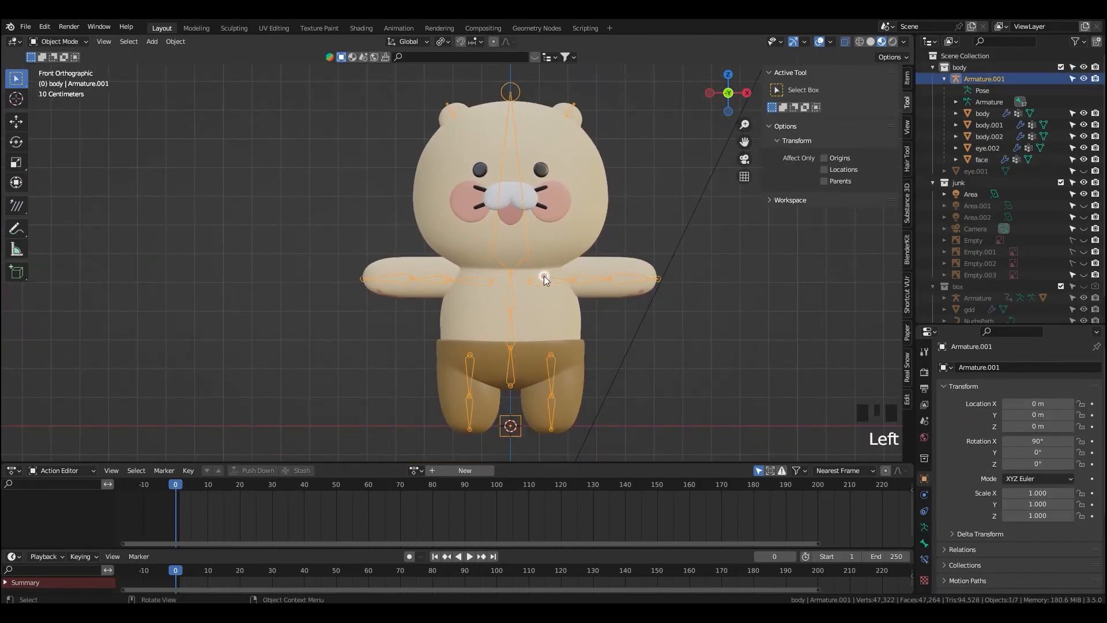
key(ctrl+Tab)
key(r)
key(r)
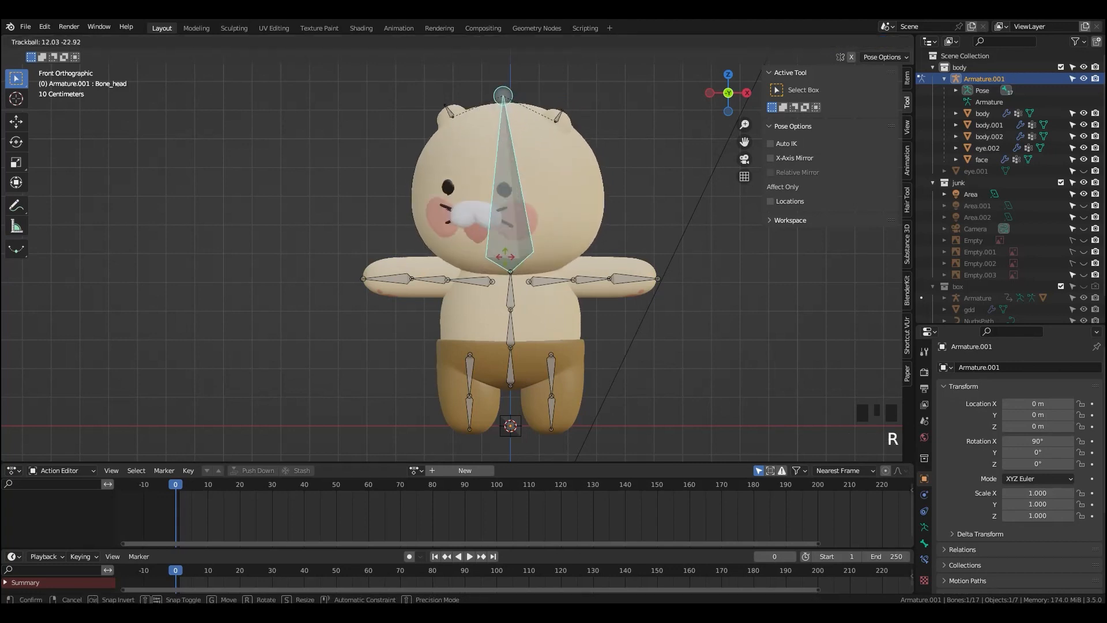
right_click(543, 278)
click(543, 278)
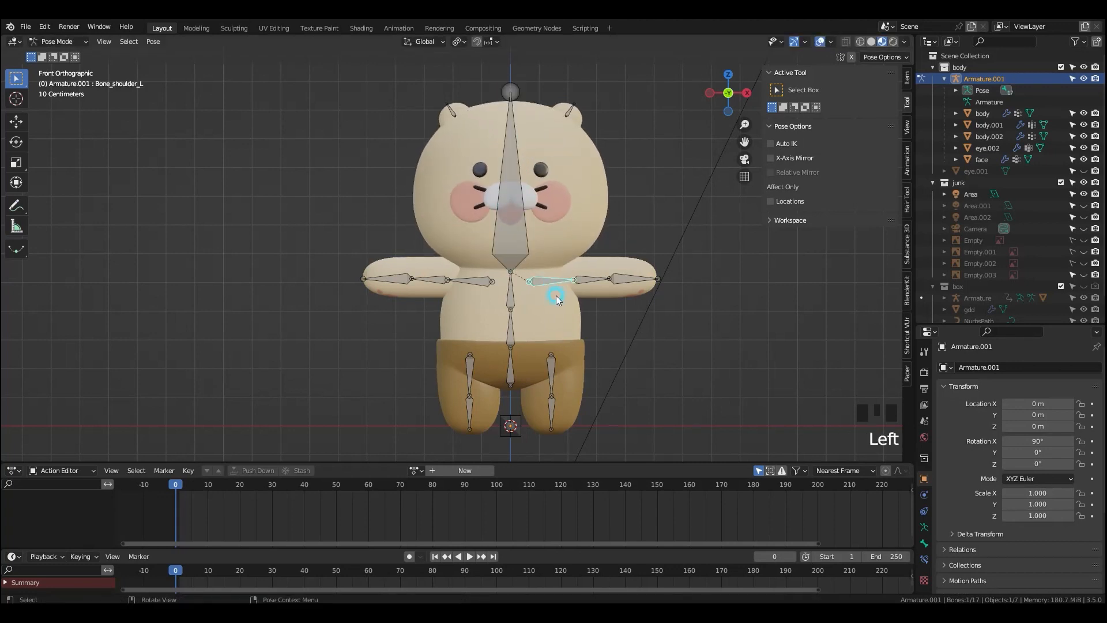
key(r)
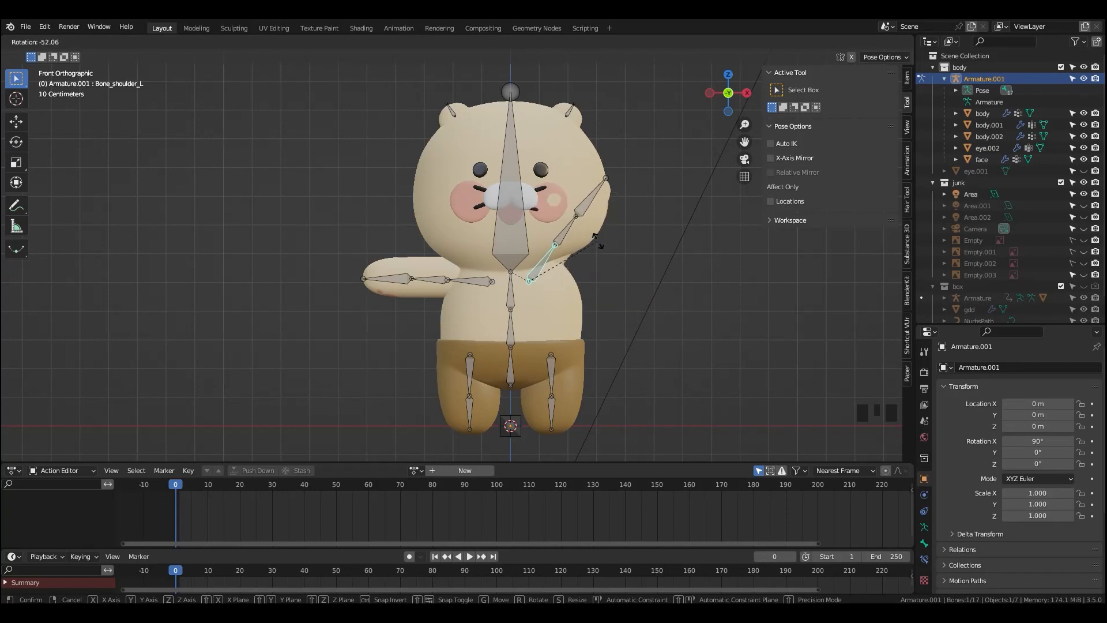
right_click(563, 303)
- Return to Weight Paint mode on the face object with Armature.001 also selected, and make Bone_head the active bone
ctrl+middle_drag(563, 303, 544, 287)
key(ctrl+Tab)
click(579, 231)
shift+click(580, 211)
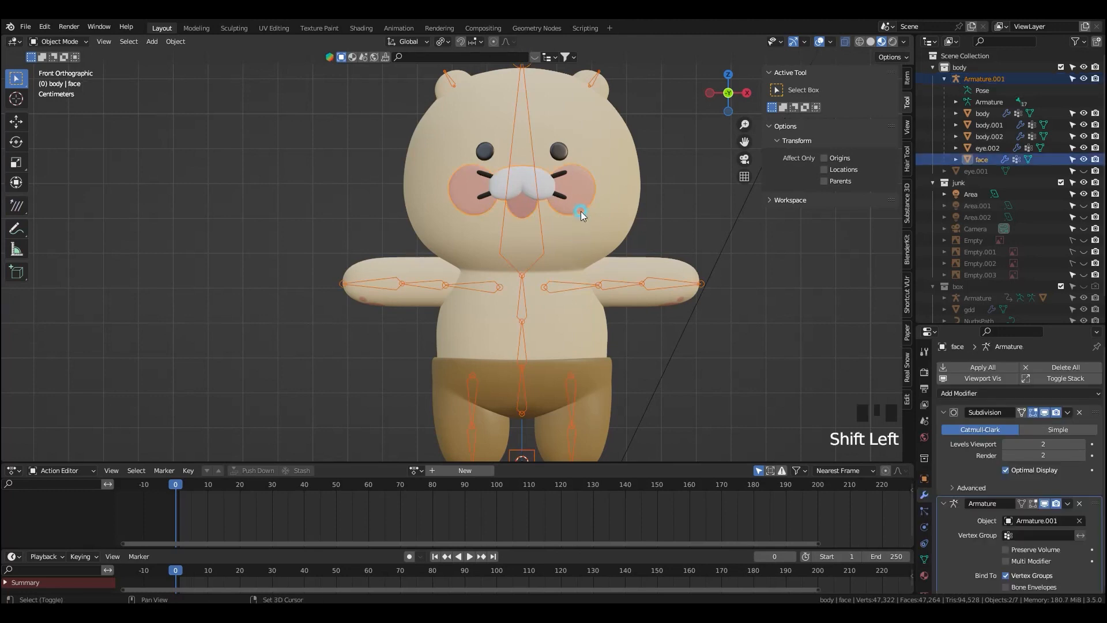
key(ctrl+Tab)
ctrl+click(527, 242)
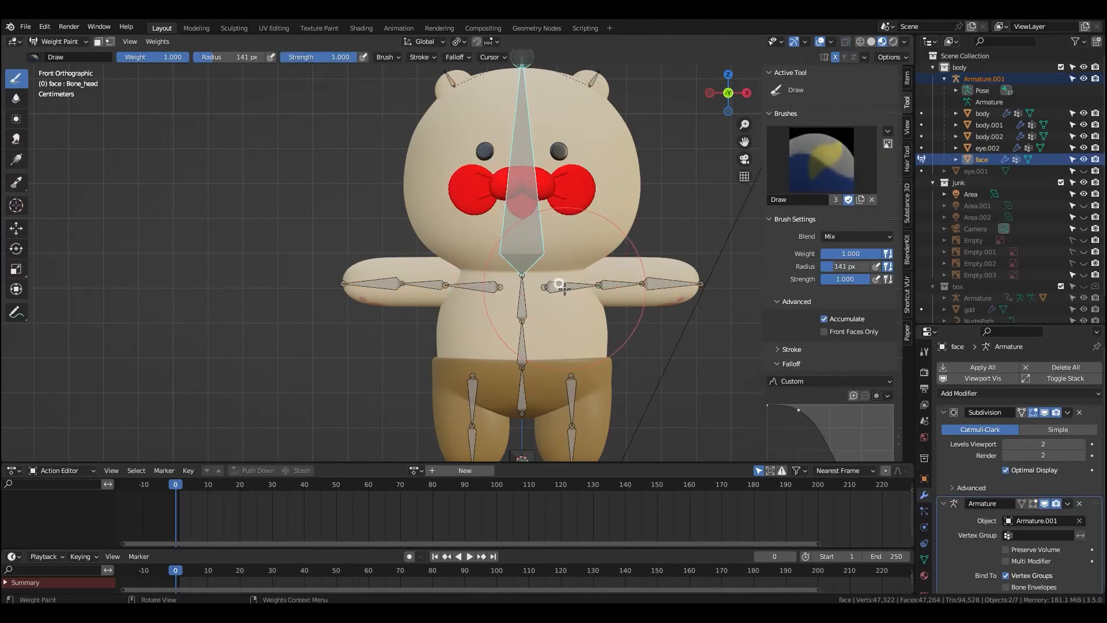
- Inspect the face mesh's weights for the head-adjacent arm, neck, waist and hip bones one after another in Weight Paint mode
ctrl+click(564, 291)
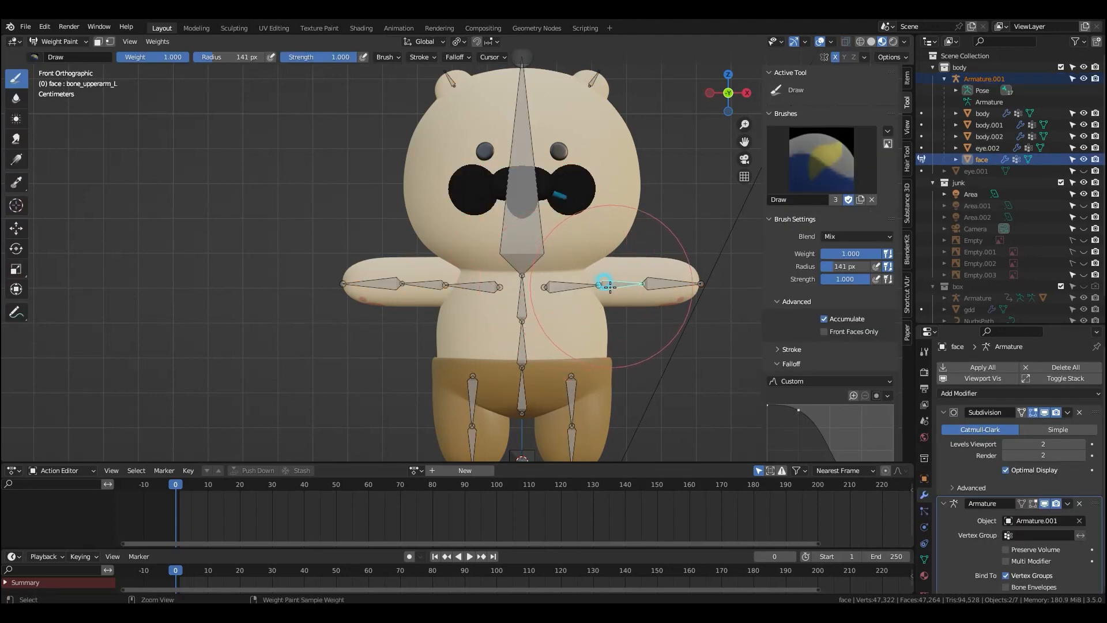
ctrl+click(651, 283)
ctrl+click(445, 281)
ctrl+click(480, 286)
ctrl+click(387, 282)
ctrl+click(523, 319)
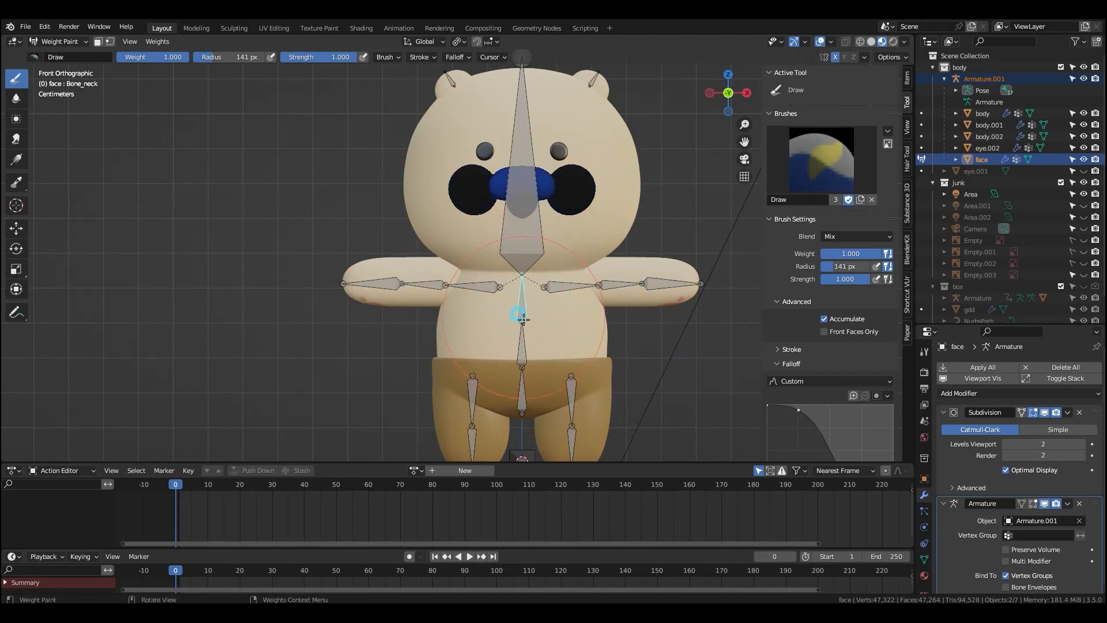
ctrl+click(523, 350)
ctrl+click(524, 398)
- Inspect the face mesh's weights for the leg, ear and head bones
ctrl+click(571, 392)
shift+middle_drag(586, 359, 587, 321)
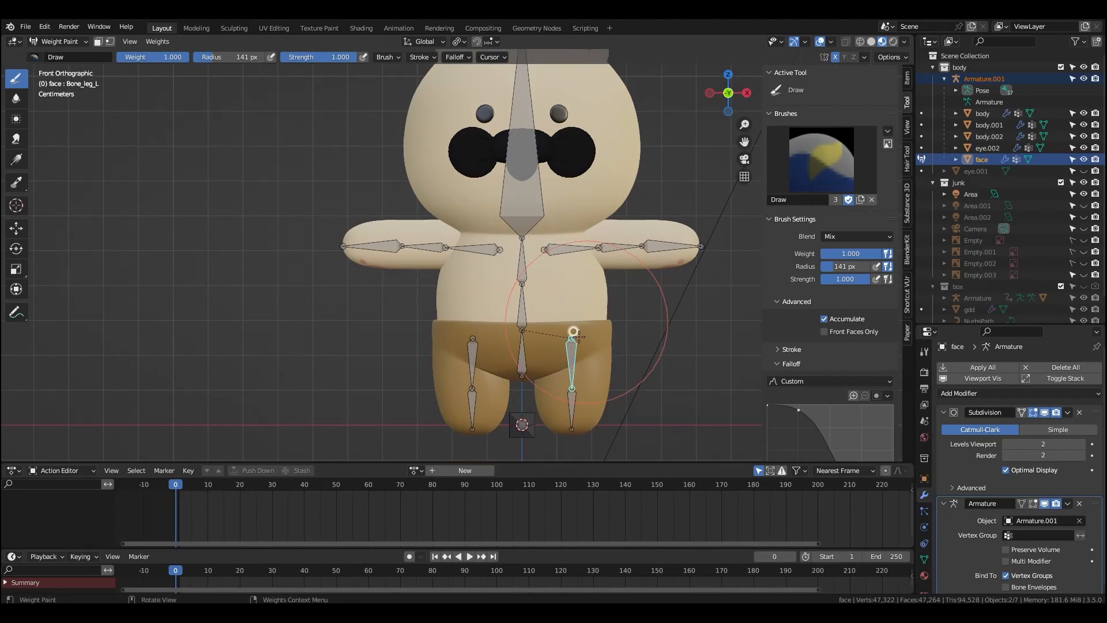
ctrl+click(472, 360)
ctrl+click(472, 410)
shift+middle_drag(563, 148, 556, 202)
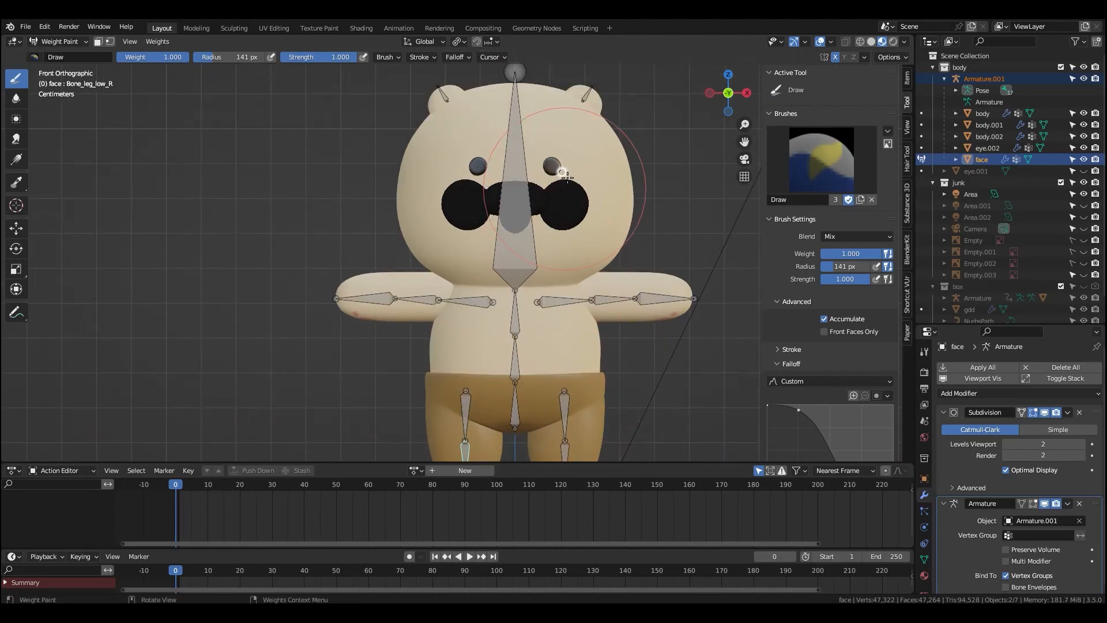
ctrl+click(587, 95)
ctrl+click(445, 96)
ctrl+click(515, 153)
- Paint the left upper arm bone's influence off the face with the brush weight at 0 and radius at 87 px
ctrl+click(561, 305)
ctrl+click(610, 300)
key(f)
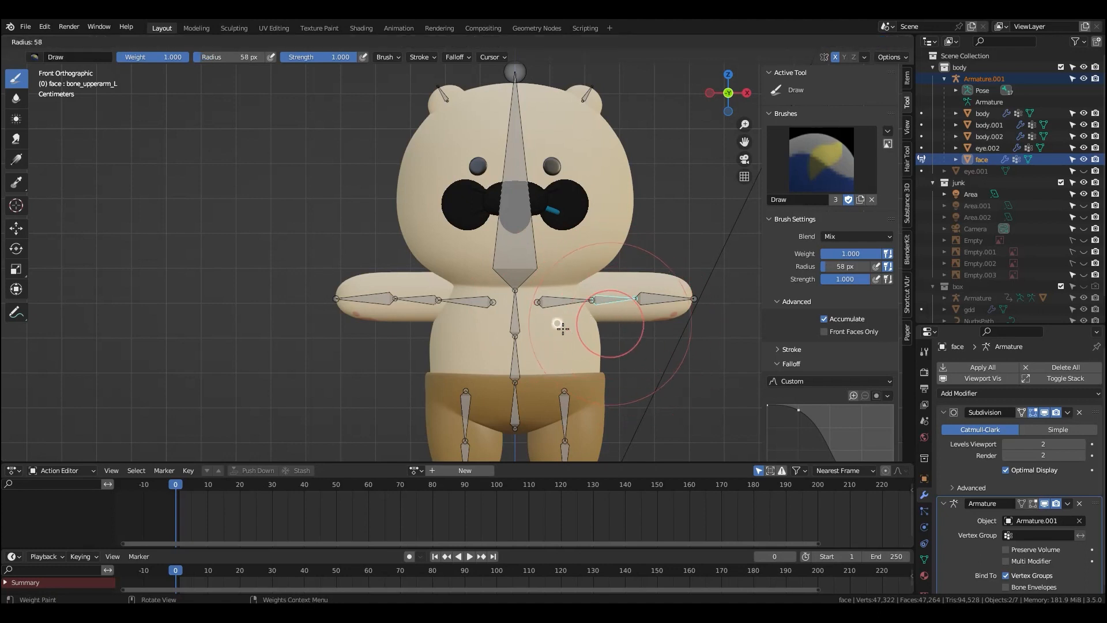
key(Escape)
scroll(814, 393, down, 5)
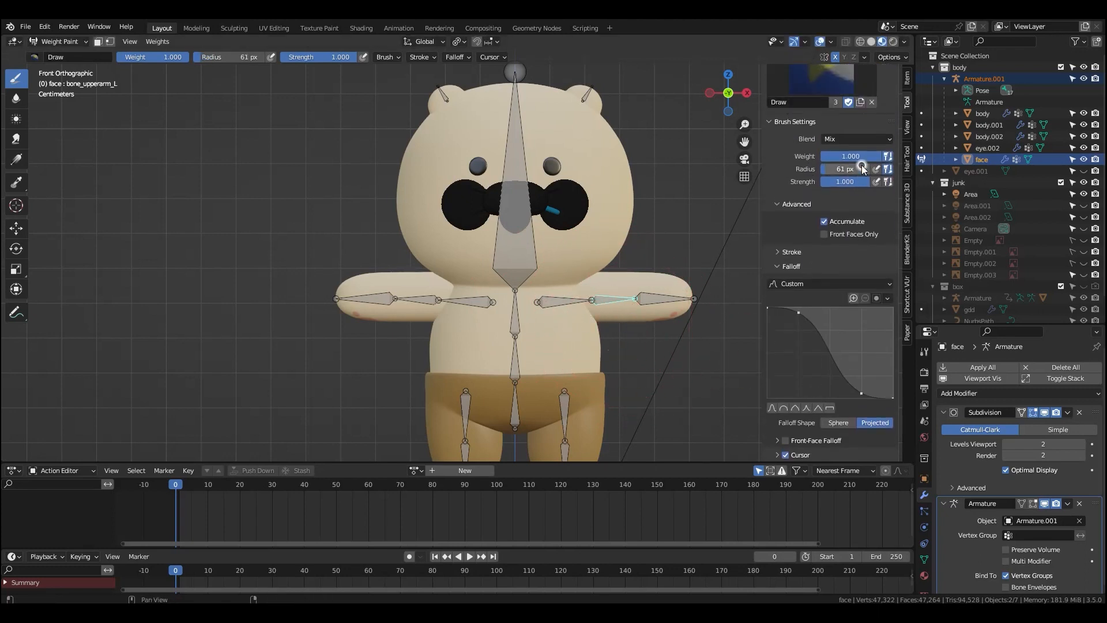
drag(791, 154, 761, 156)
drag(515, 237, 533, 232)
- Paint zero weight over the face for the left forearm and neck bones, checking the right forearm and waist bones too
ctrl+click(650, 298)
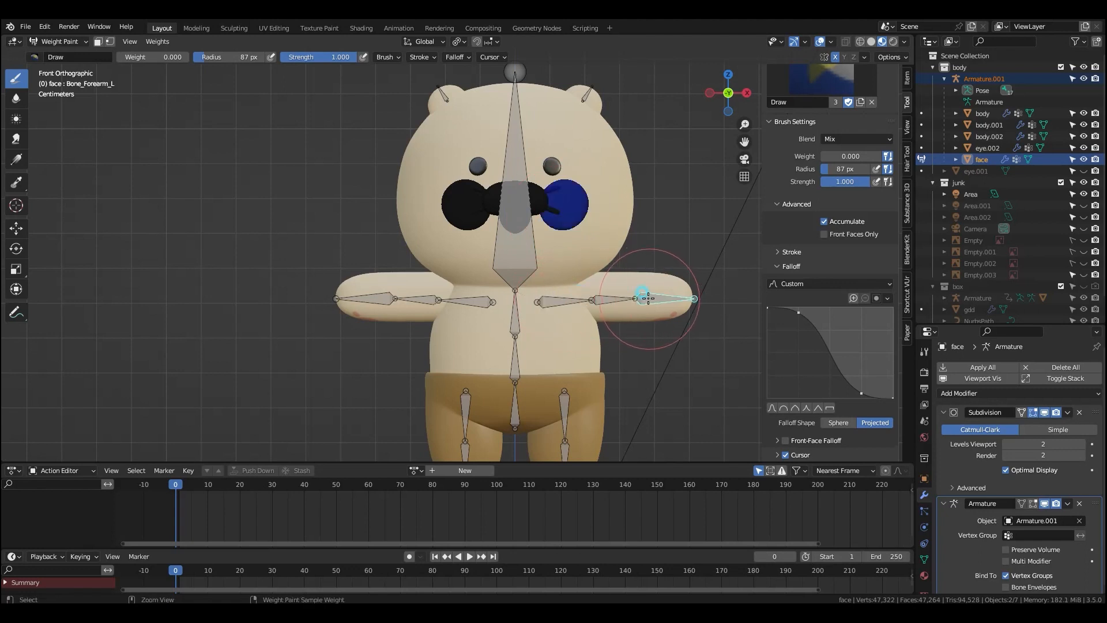
mouse_move(558, 171)
mouse_down()
mouse_move(553, 199)
mouse_move(577, 179)
mouse_move(578, 205)
mouse_move(568, 198)
mouse_move(510, 267)
mouse_up()
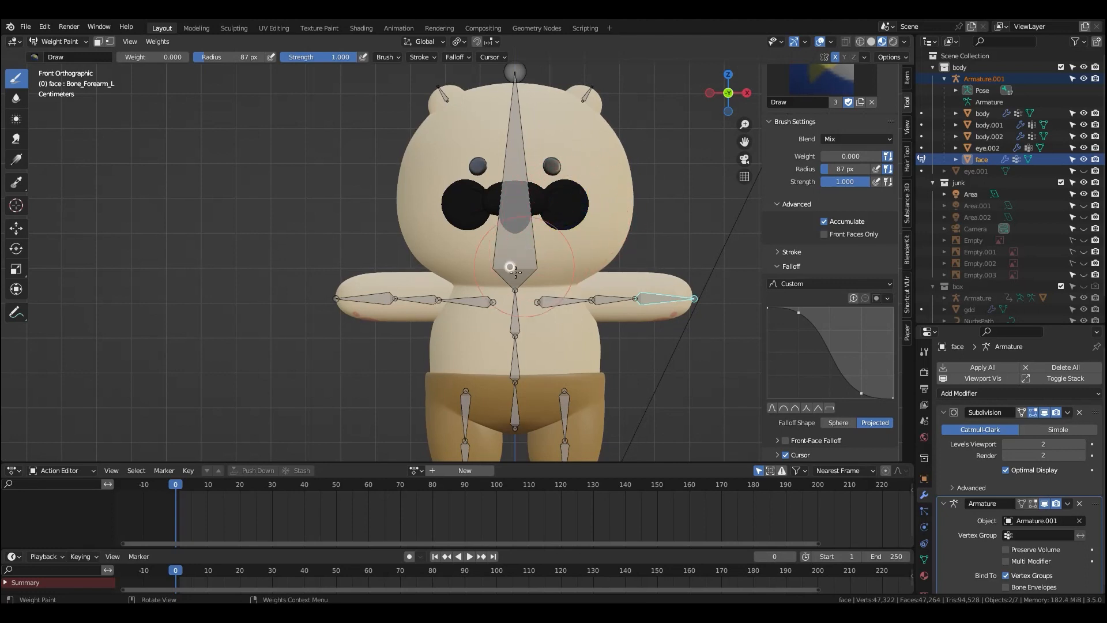
ctrl+click(375, 300)
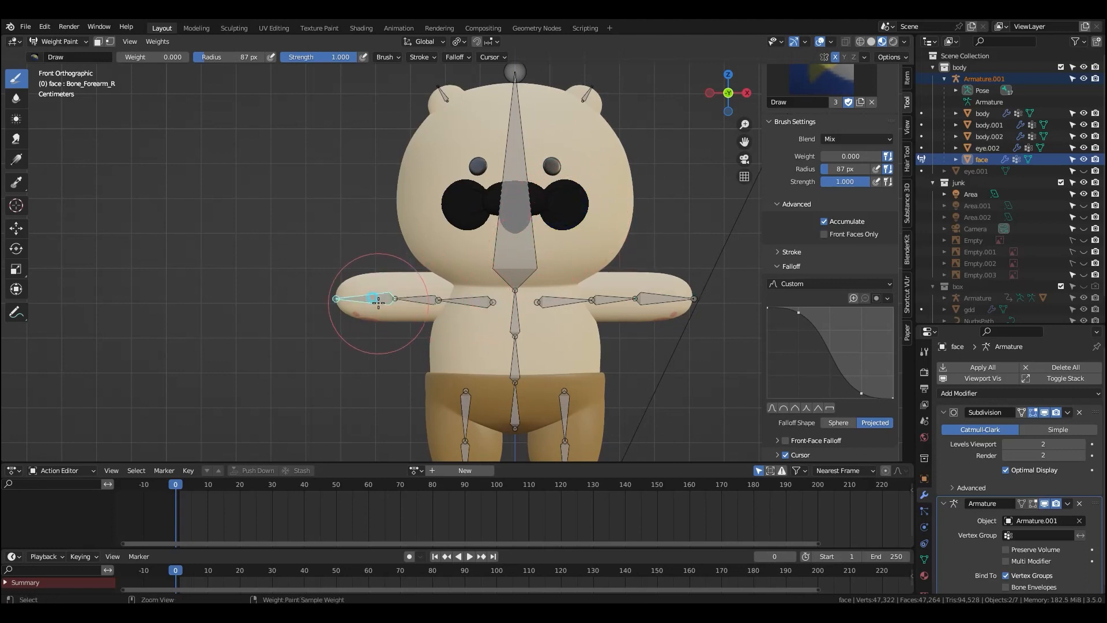
ctrl+click(514, 342)
mouse_move(479, 219)
mouse_down()
mouse_move(502, 184)
mouse_move(455, 216)
mouse_up()
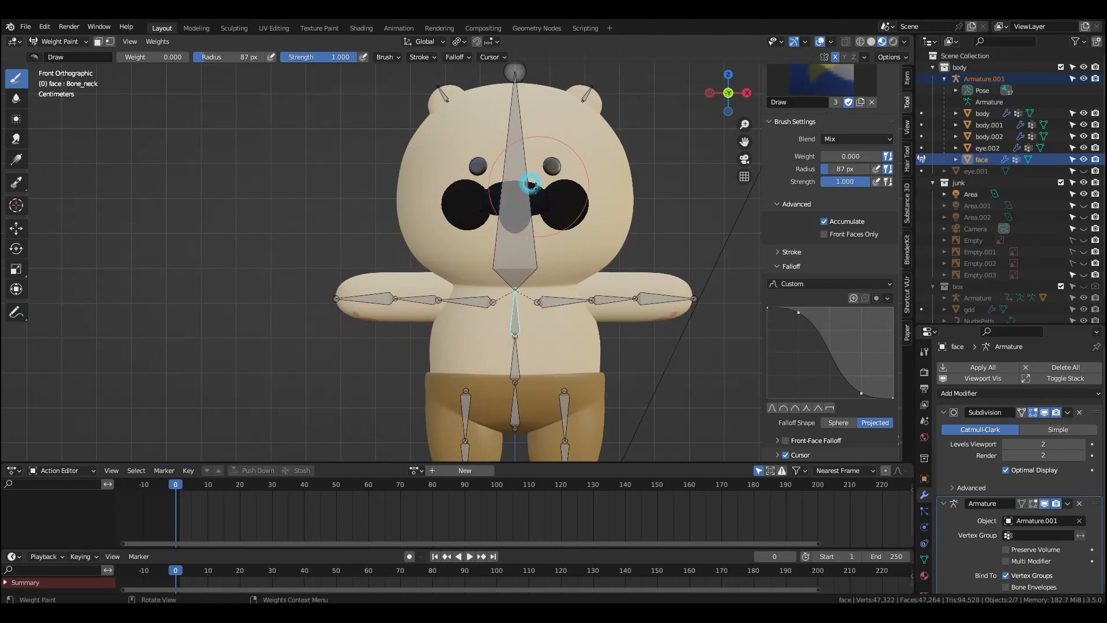
ctrl+click(516, 361)
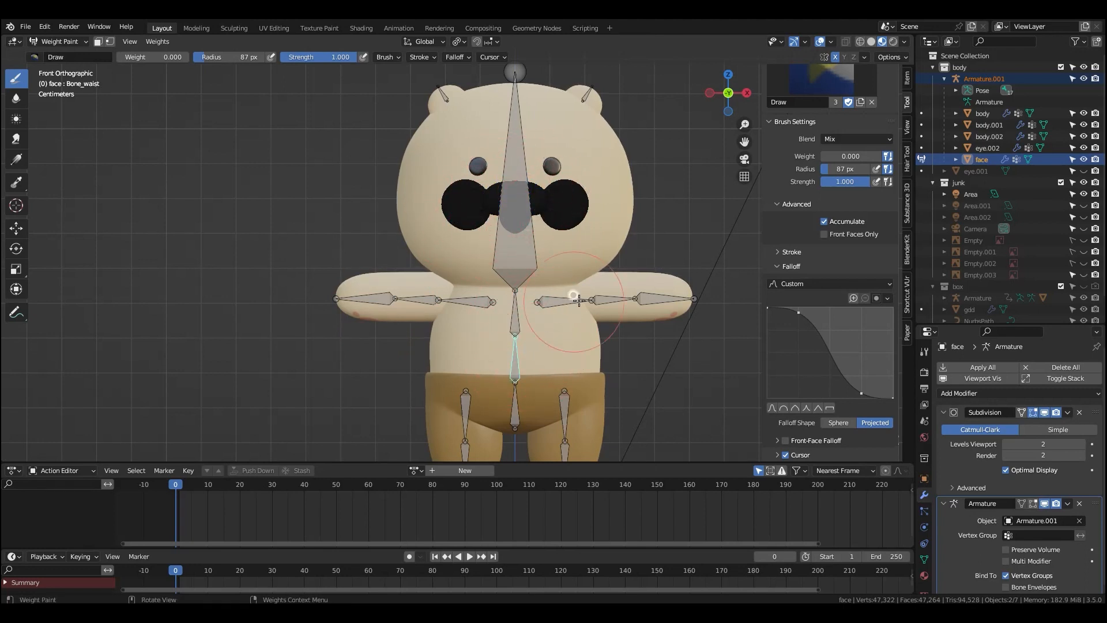
- Test-tilt the head bone in Pose Mode from the front view, then cancel the rotation
key(ctrl+Tab)
click(518, 290)
key(ctrl+Tab)
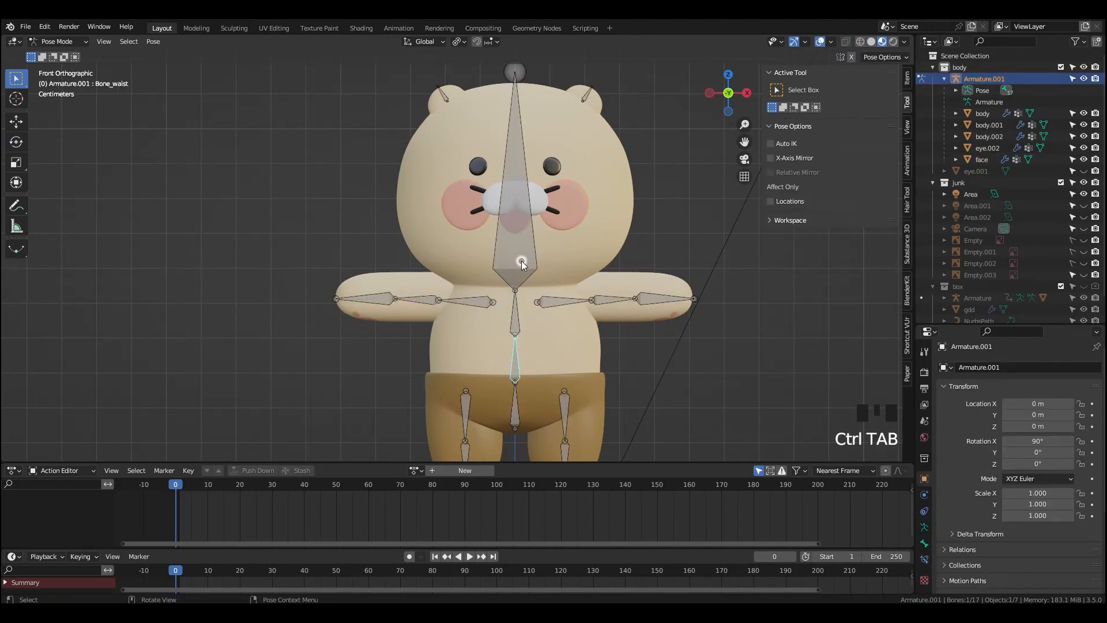
key(r)
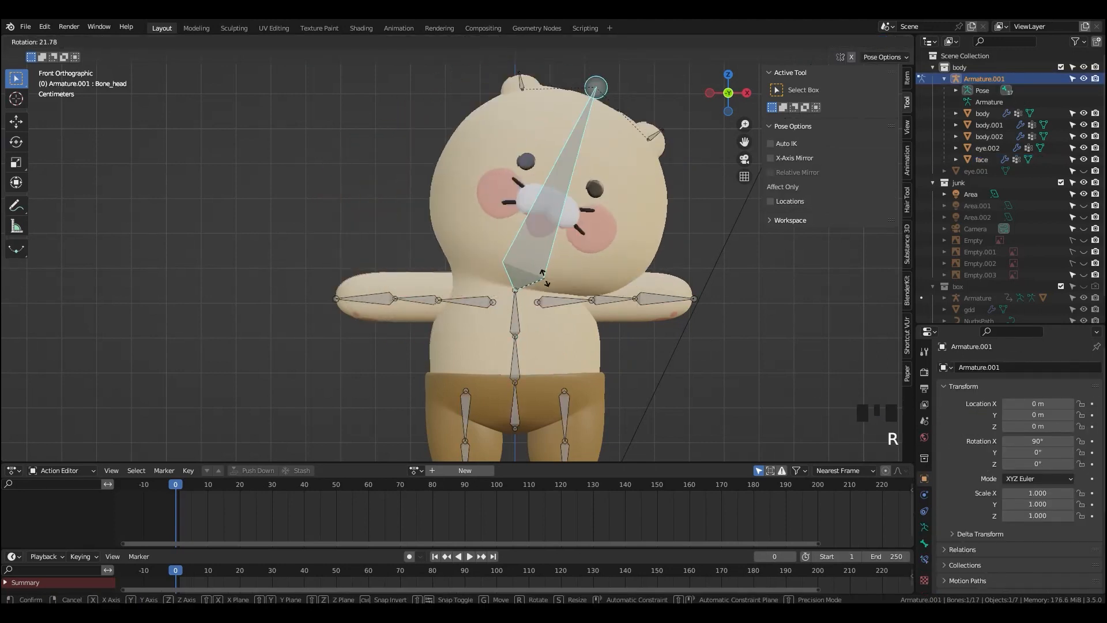
right_click(550, 247)
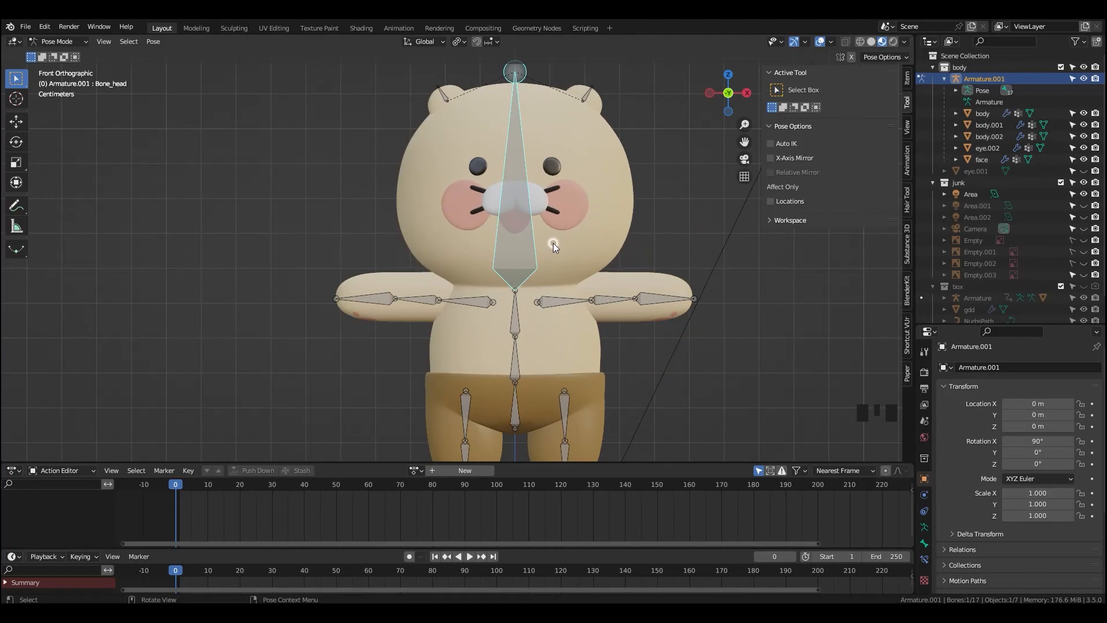
- Test the head bone with free trackball rotations from several angles, cancelling them and returning to the front view
middle_drag(551, 245, 577, 281)
key(r)
key(r)
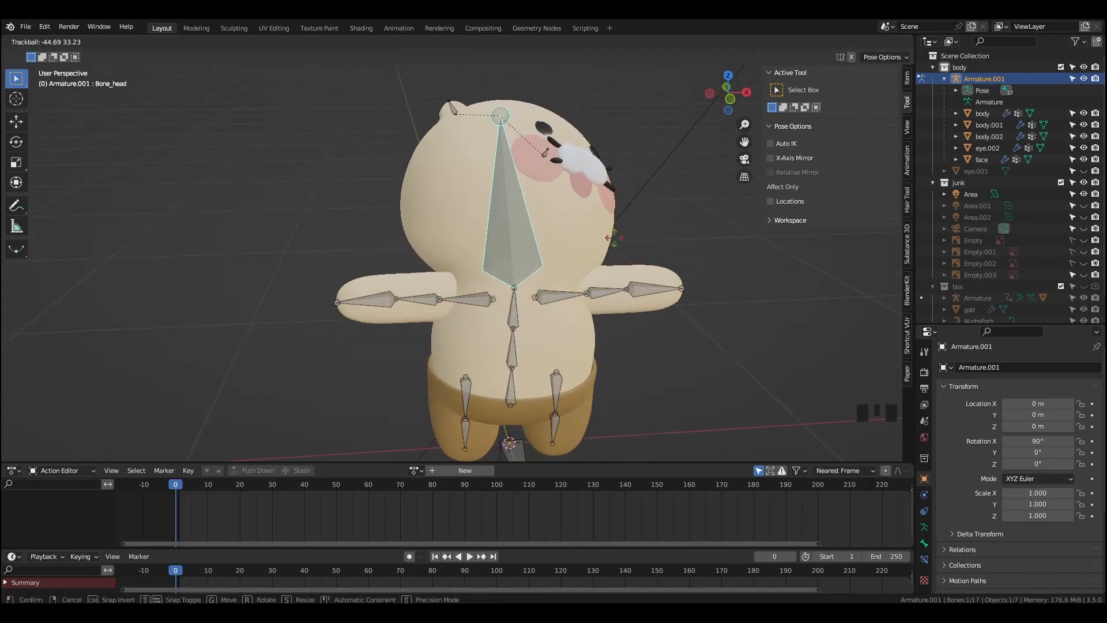
key(grave)
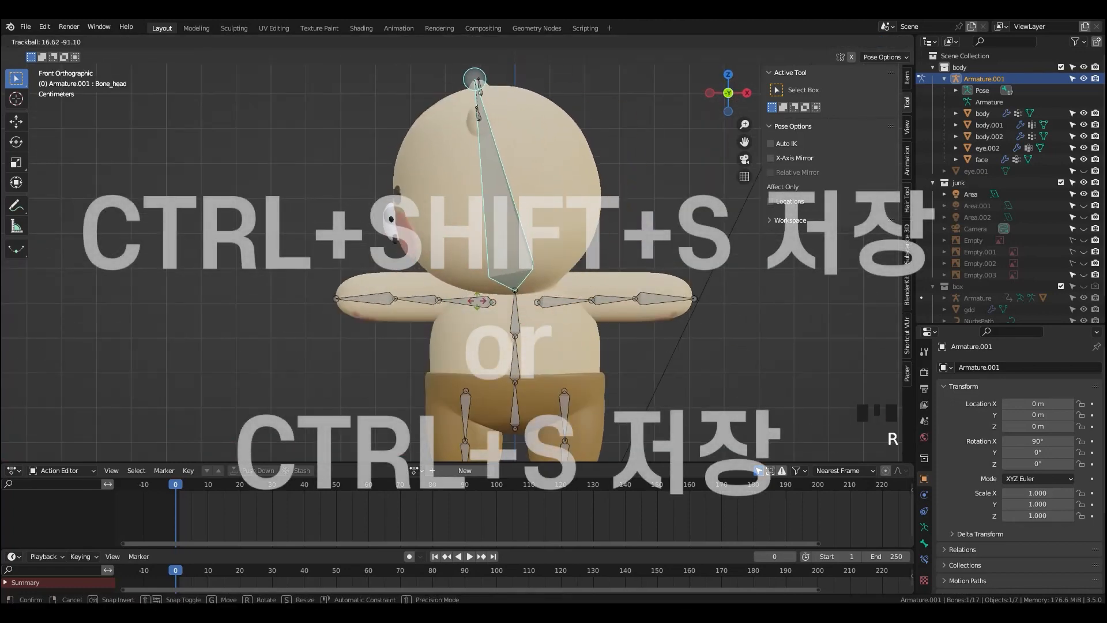
right_click(598, 286)
middle_drag(599, 288, 640, 351)
key(r)
key(r)
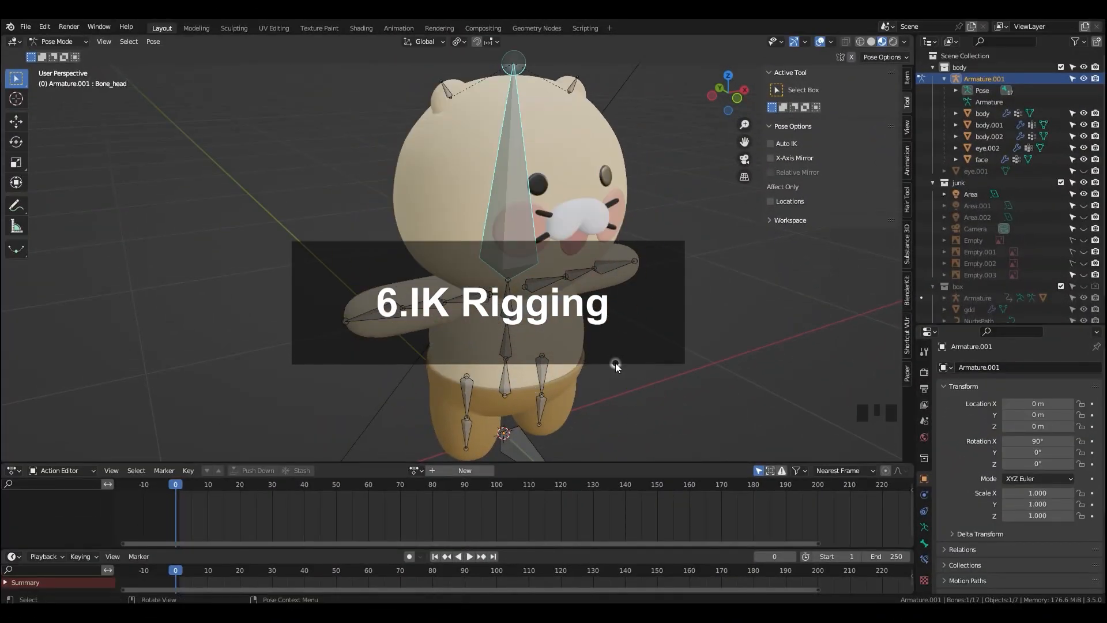
key(grave)
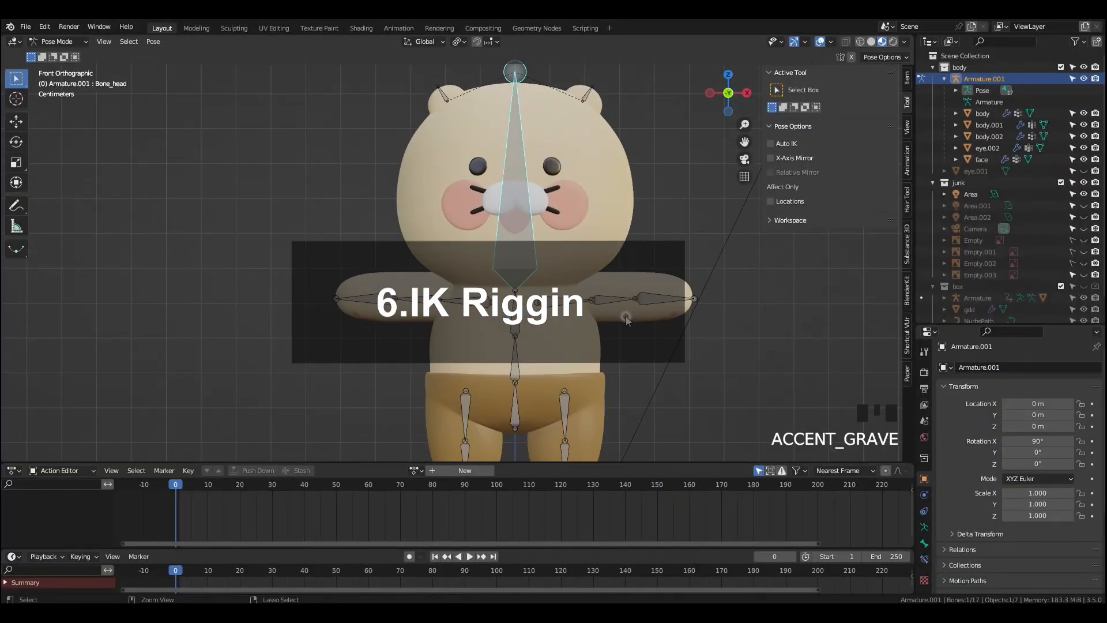
- Return the armature to Object Mode and save the file
key(ctrl+Tab)
scroll(605, 358, down, 1)
shift+middle_drag(605, 357, 602, 344)
key(ctrl+s)
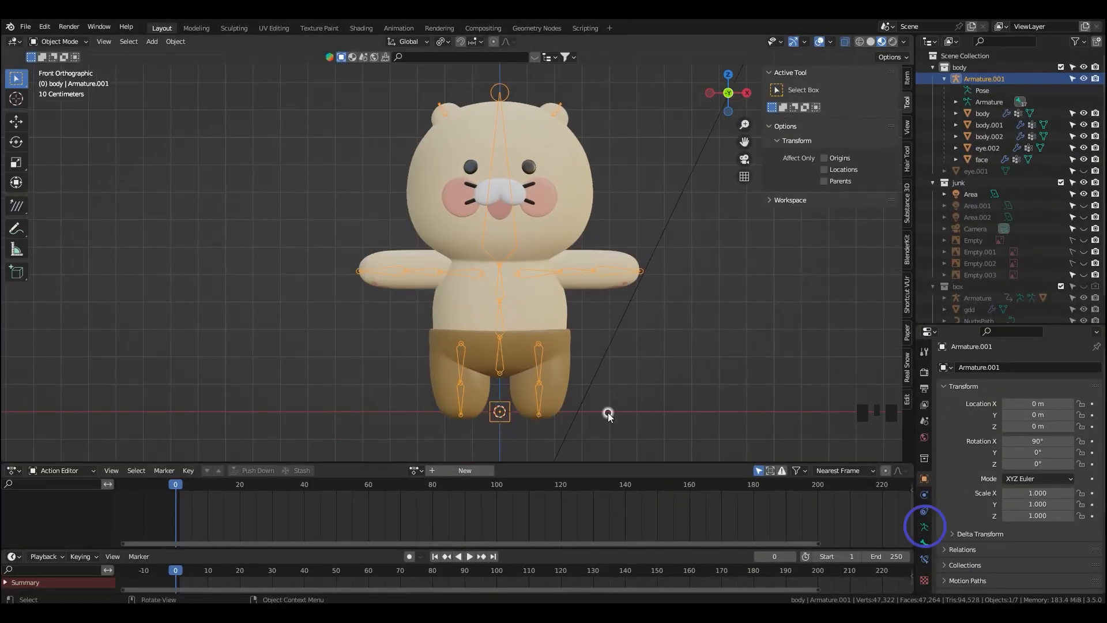
- Set the armature's bone display type to B-Bone in its data properties
scroll(1001, 541, down, 4)
click(924, 526)
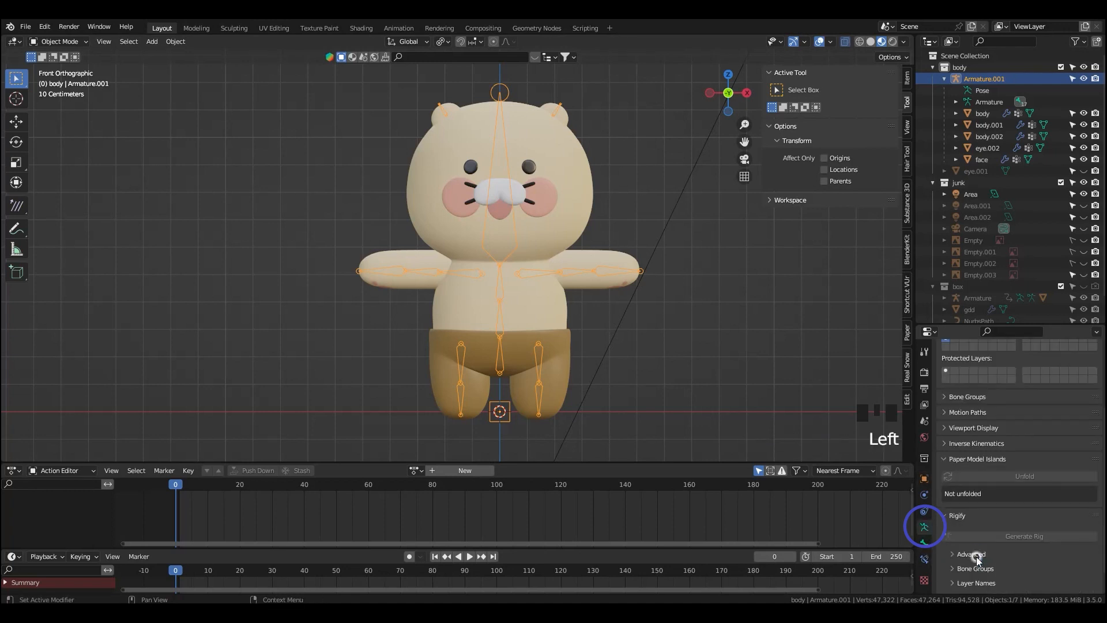
scroll(975, 561, down, 4)
click(1040, 397)
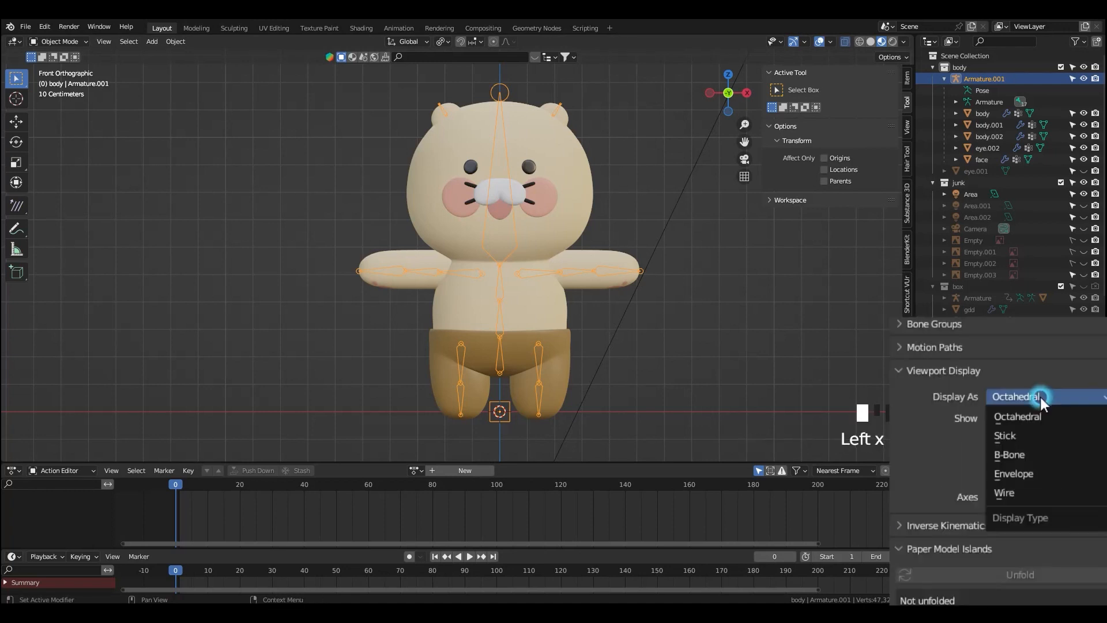
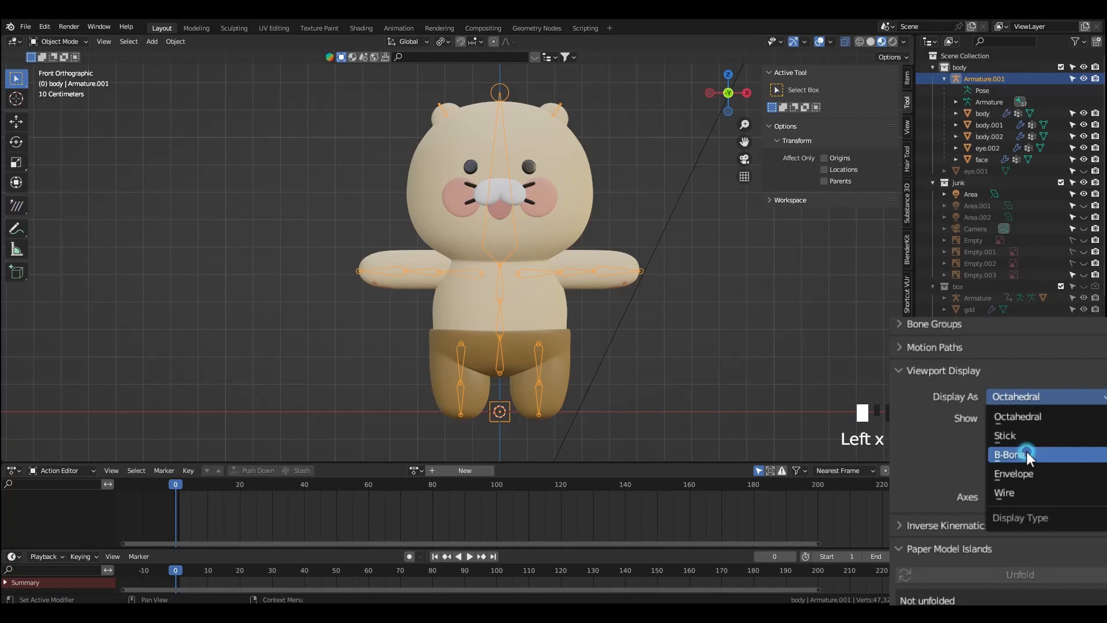
click(1026, 452)
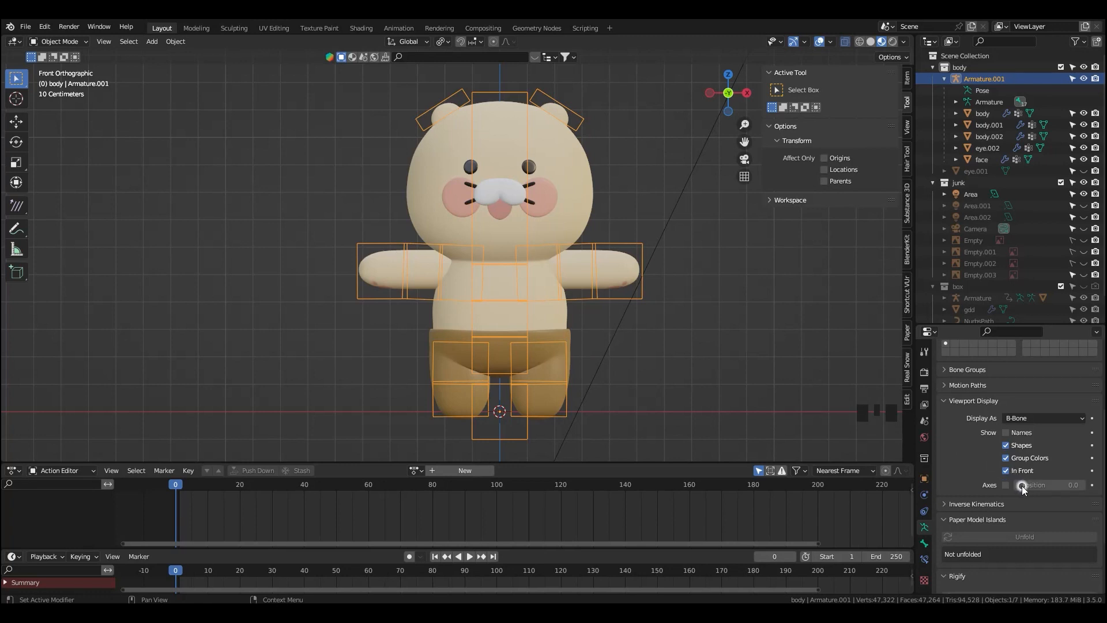
- Set the armature object's viewport display to Wire with In Front enabled
click(924, 478)
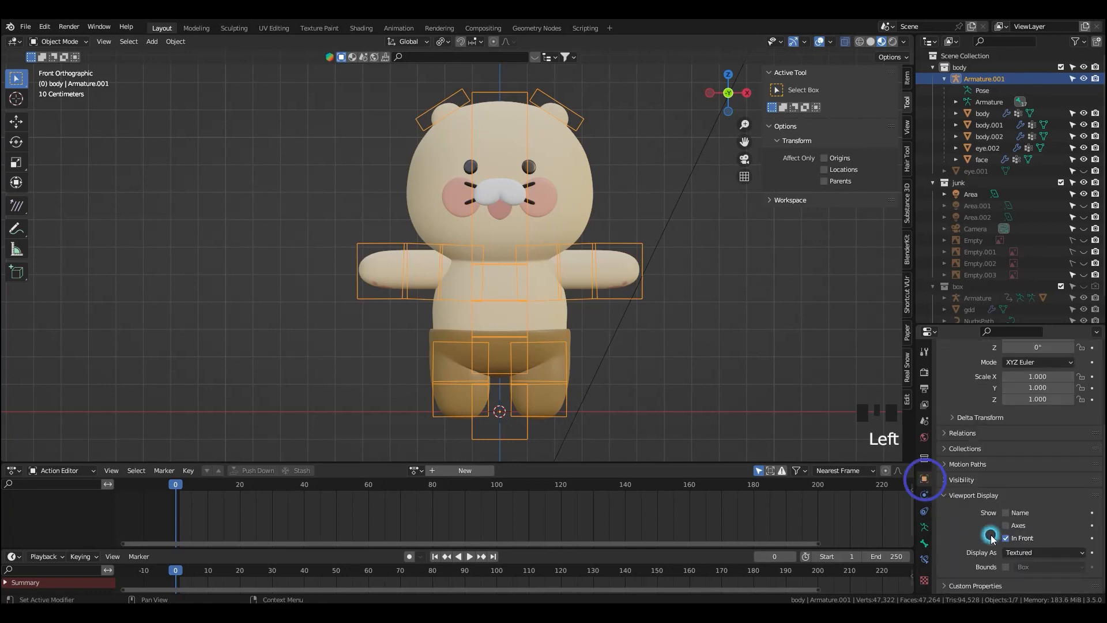
scroll(1000, 546, down, 4)
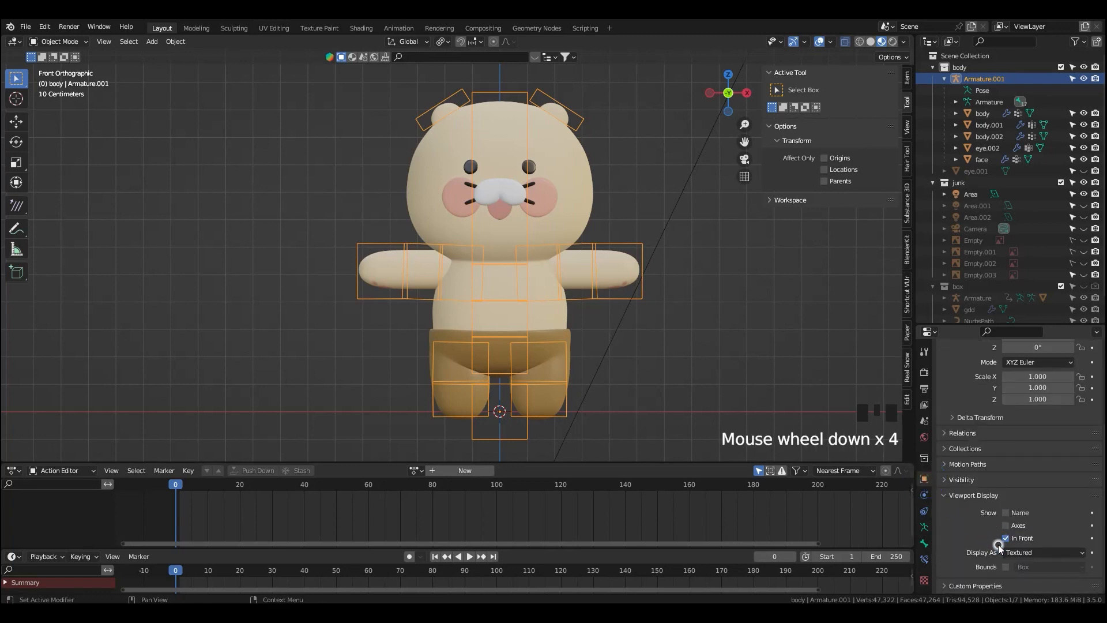
click(1036, 553)
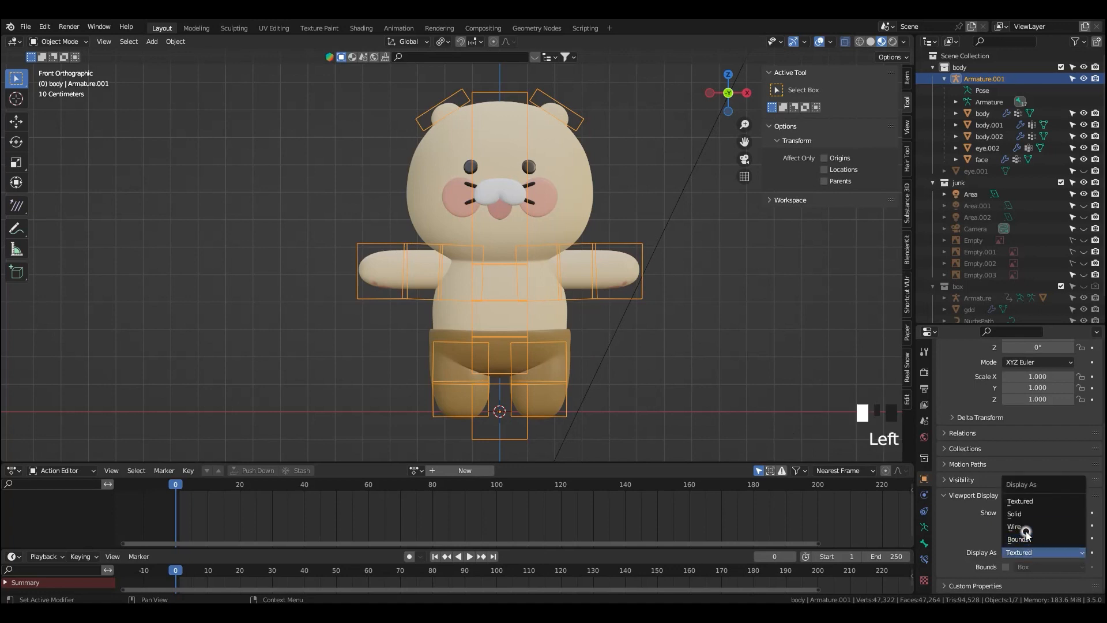
click(1026, 527)
click(1006, 537)
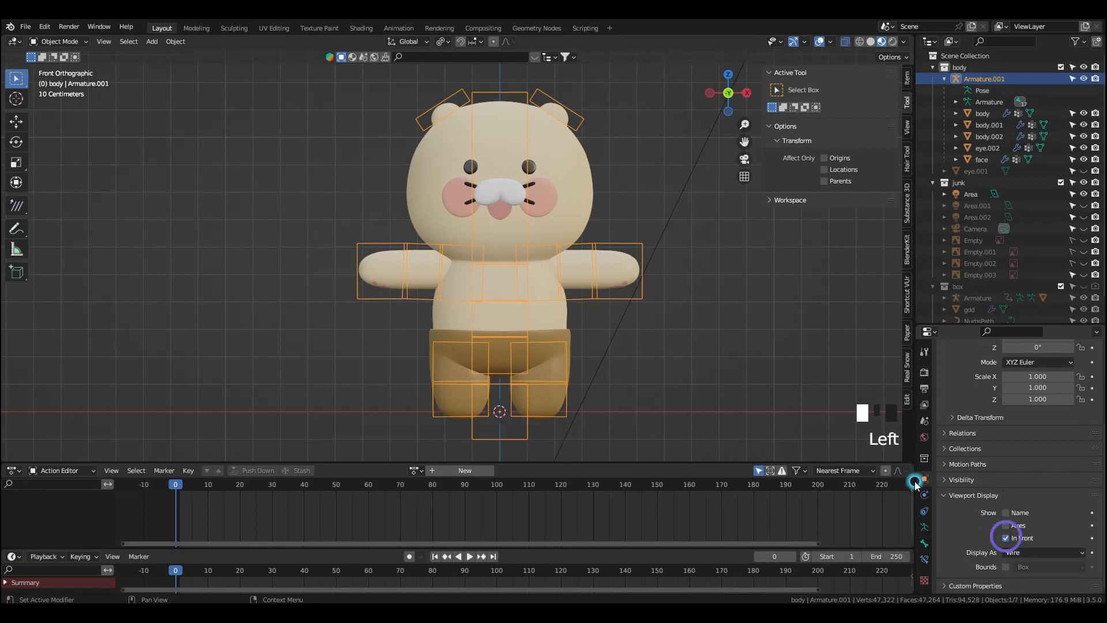
- Select all bones in Edit Mode and scale their B-Bone display size down to about 0.237 m
middle_drag(667, 316, 646, 336)
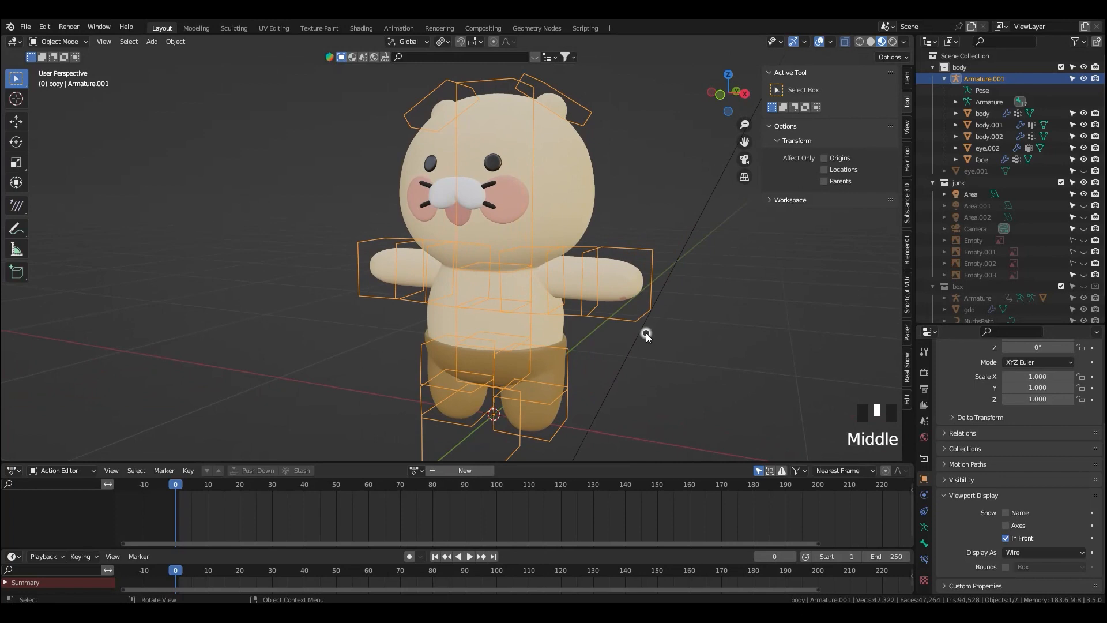
key(Tab)
scroll(675, 339, down, 2)
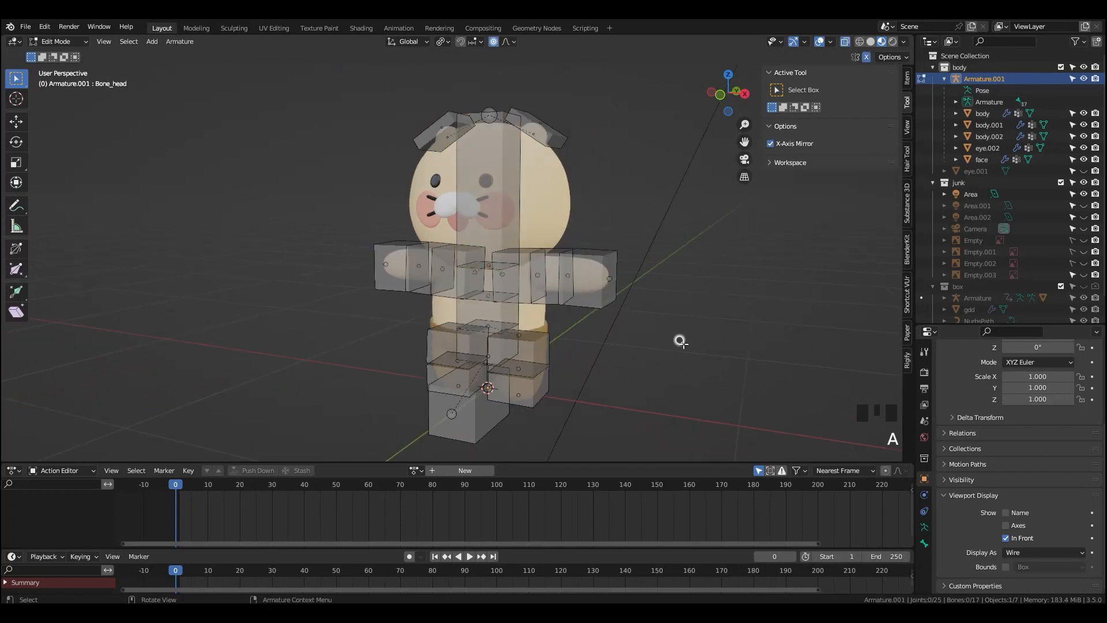
key(a)
key(a)
key(a)
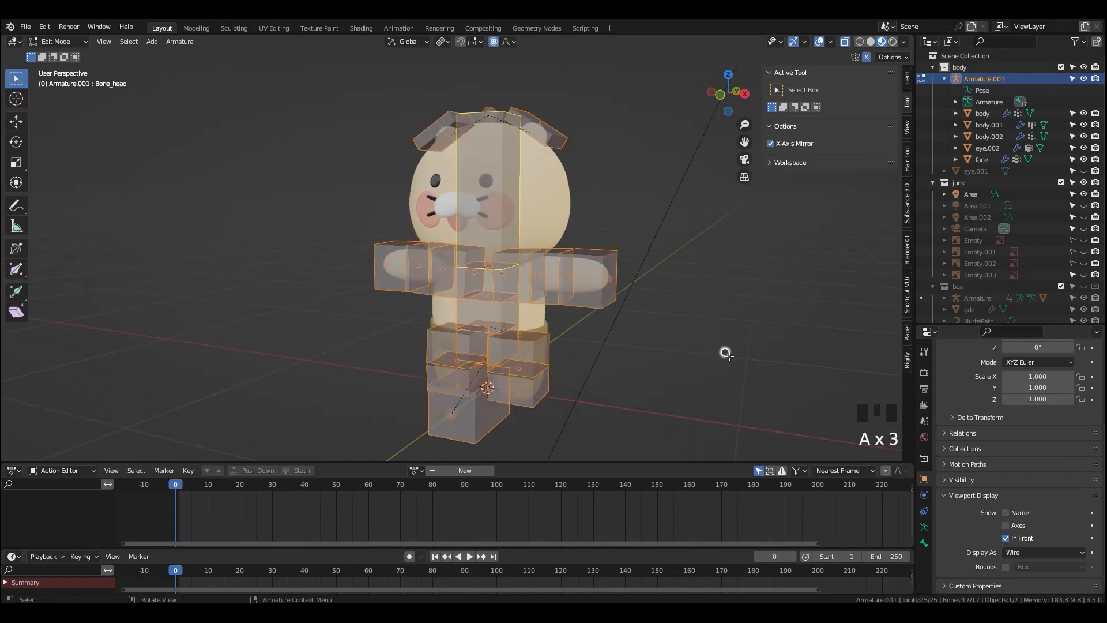
key(ctrl+alt+s)
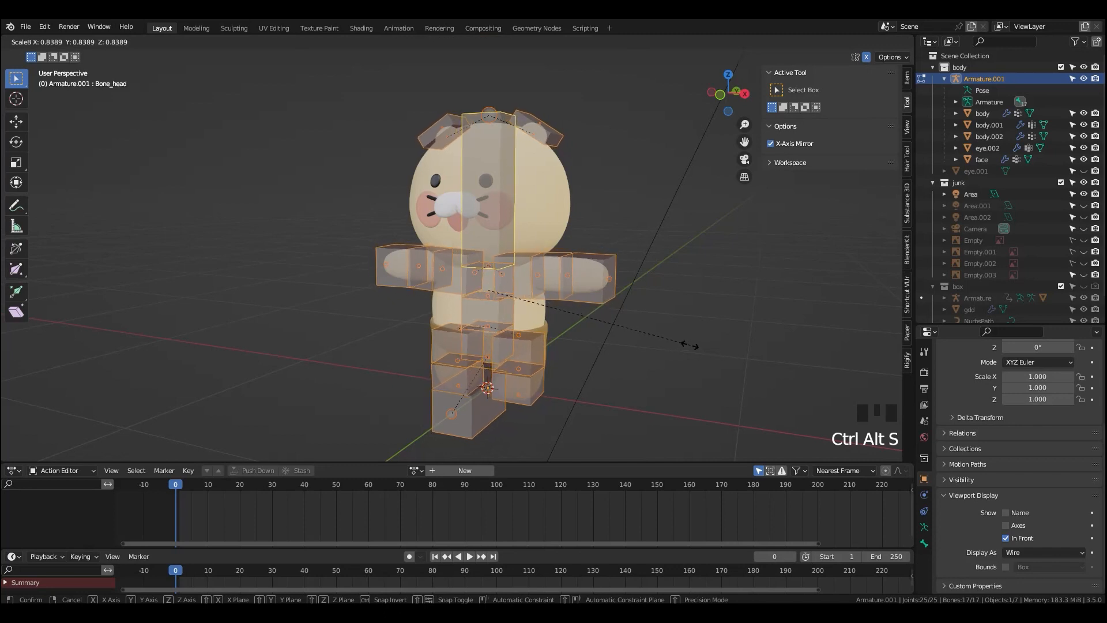
click(542, 298)
- Duplicate the left forearm bone in place
middle_drag(602, 312, 594, 363)
key(grave)
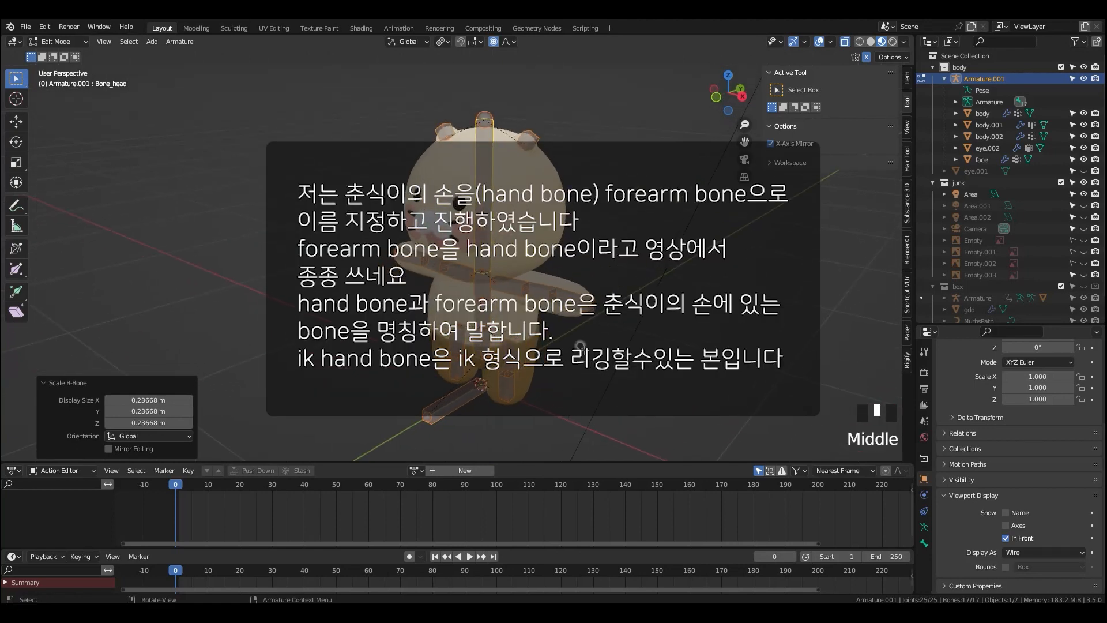
click(568, 297)
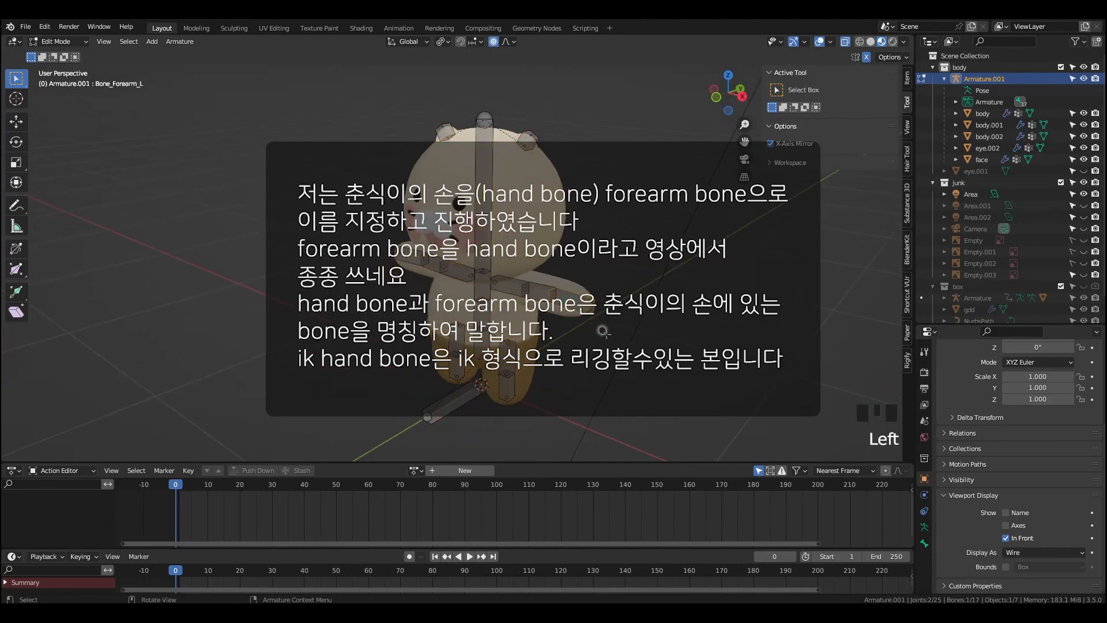
key(shift+d)
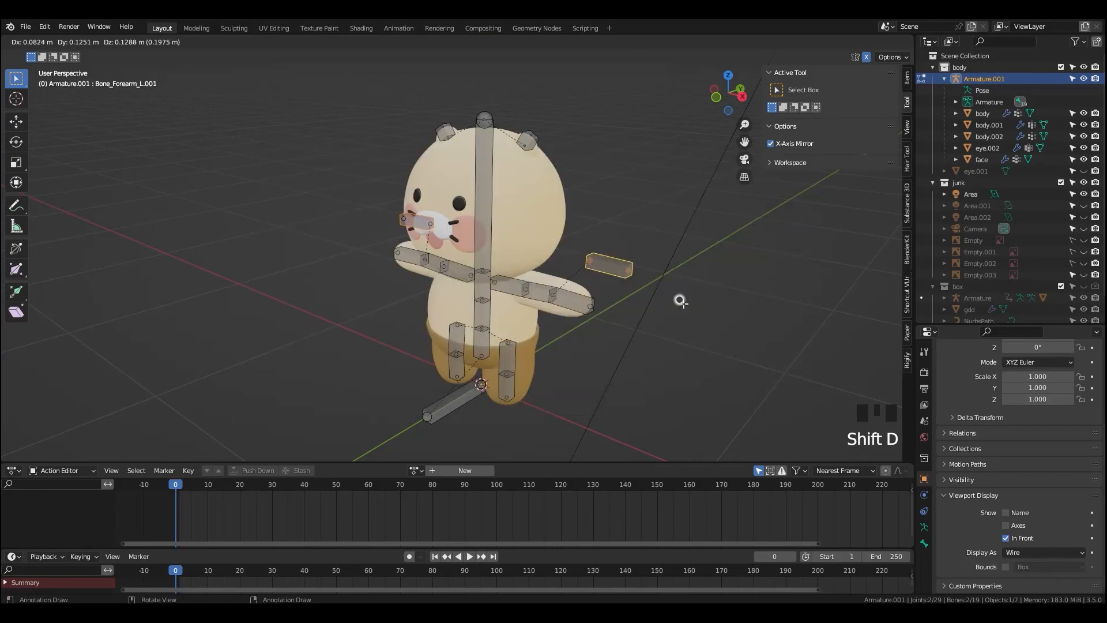
right_click(681, 302)
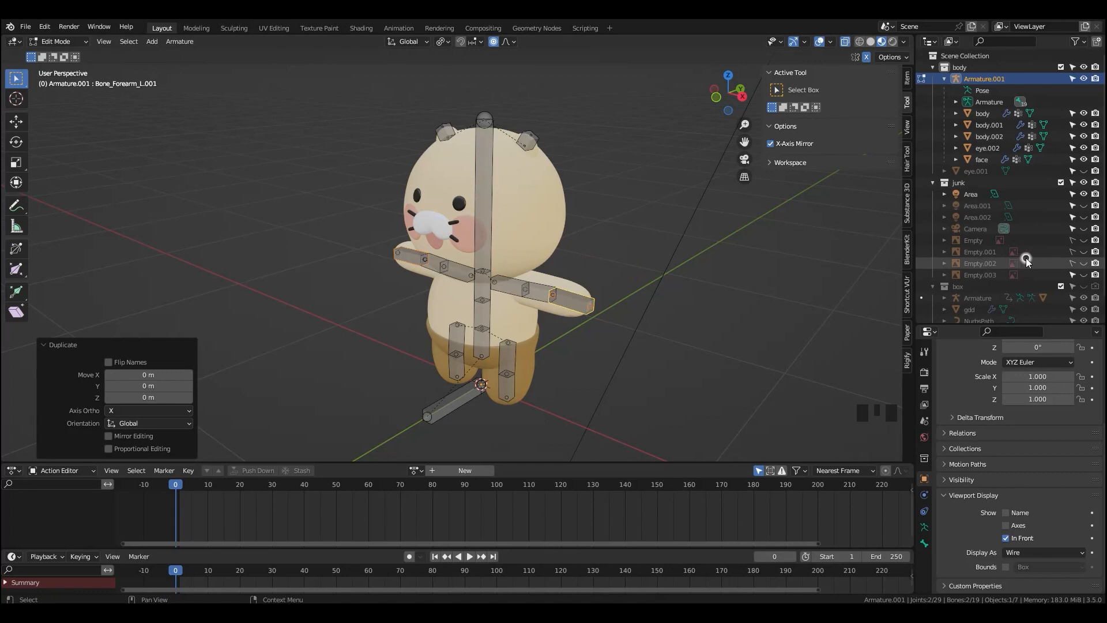
- Duplicate the left forearm bone in place, reveal it in the widened Outliner, and select only the Bone_Forearm_L.001 copy
key(KP_Decimal)
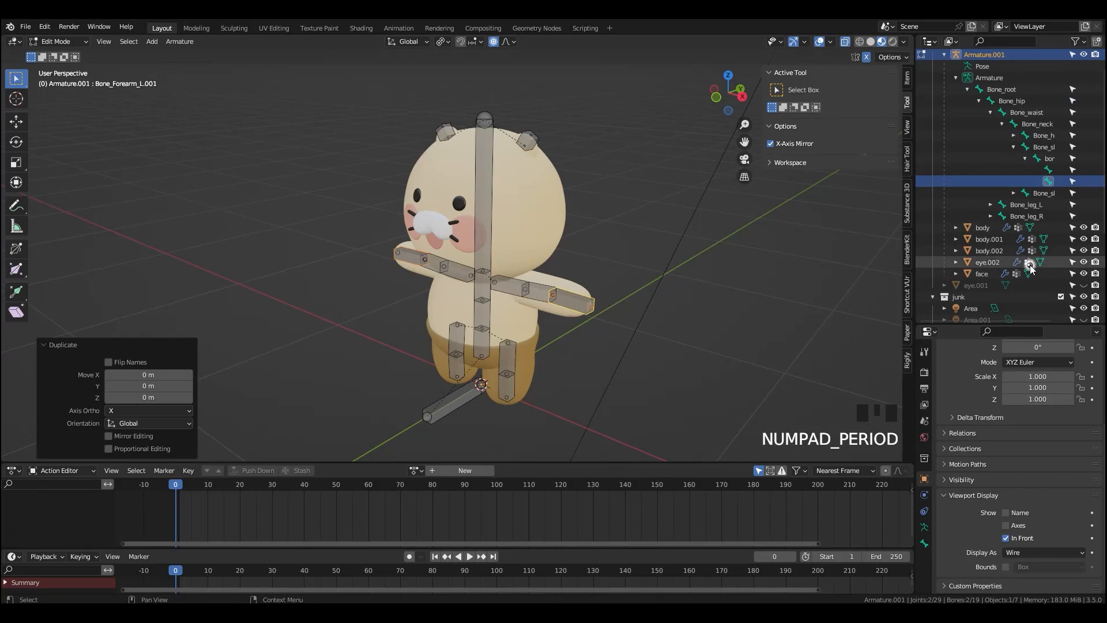
key(shift+d)
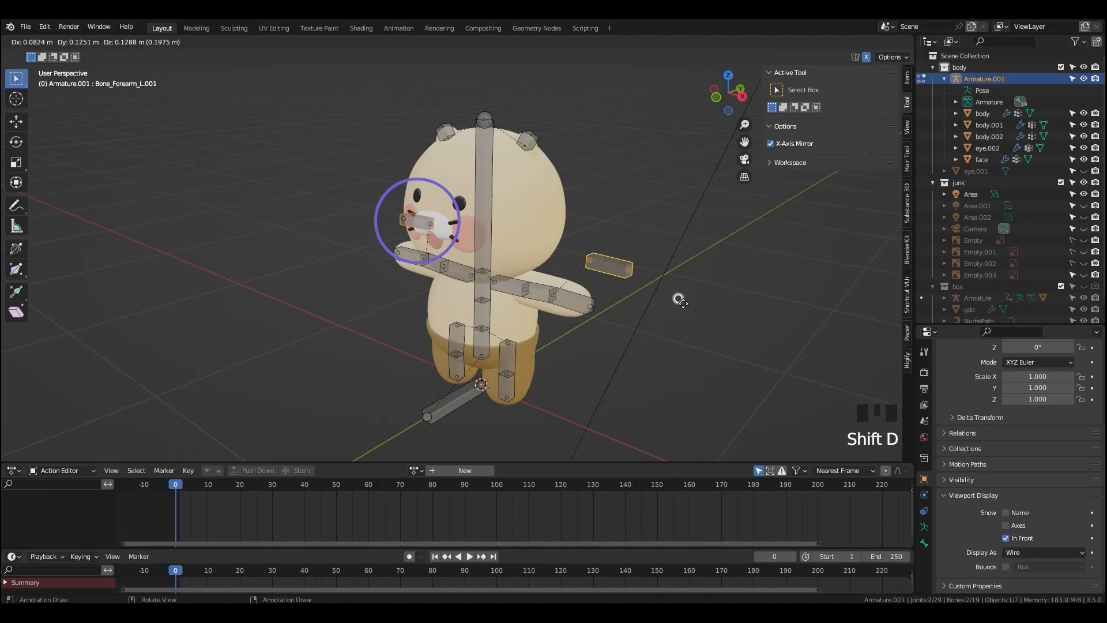
right_click(679, 300)
key(KP_Decimal)
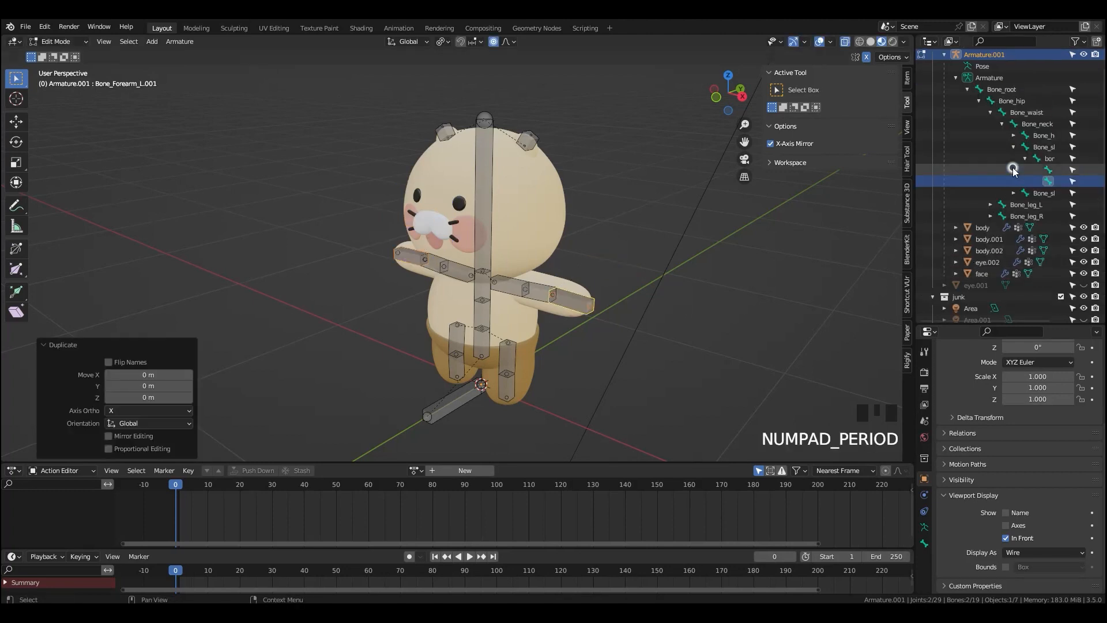
drag(908, 195, 834, 215)
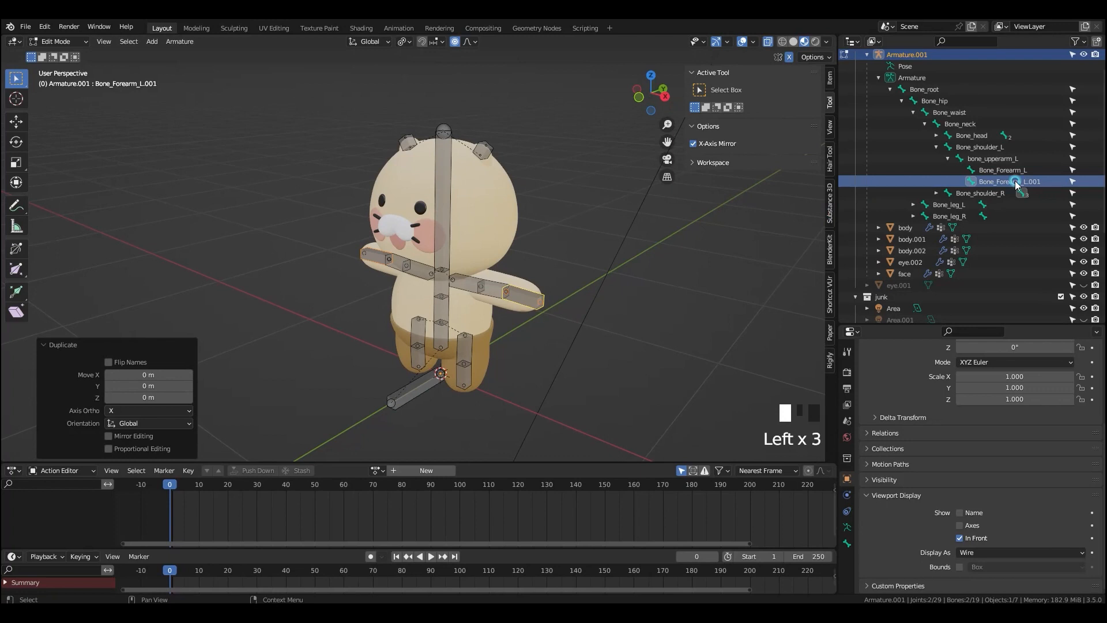
click(1016, 182)
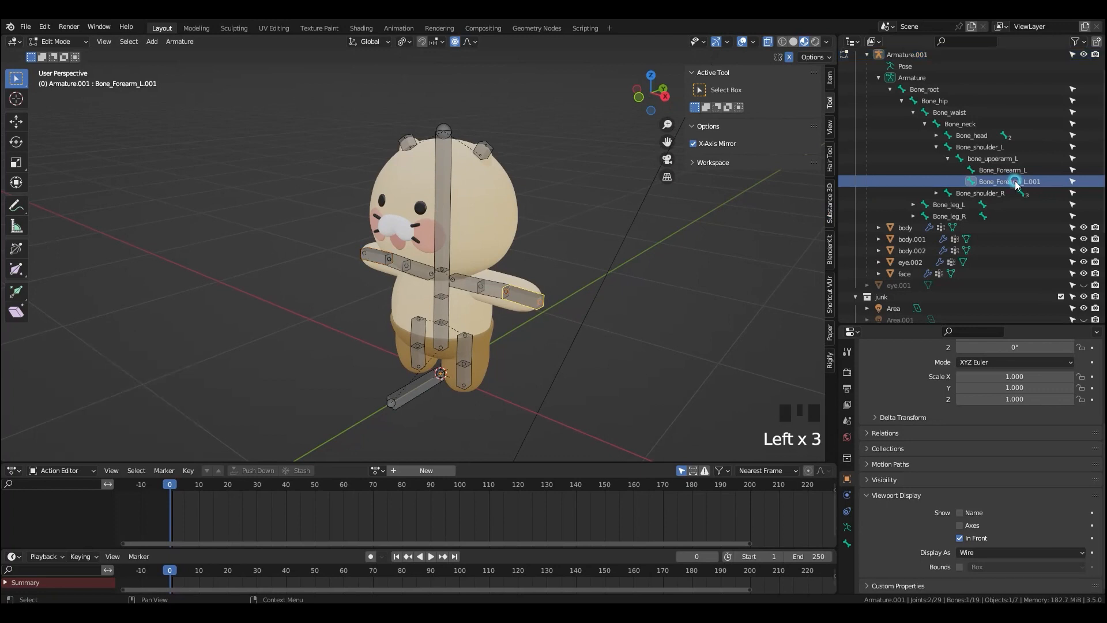
- Scale up the duplicated left forearm bone's B-Bone display size to about 1.23
middle_drag(600, 346, 611, 353)
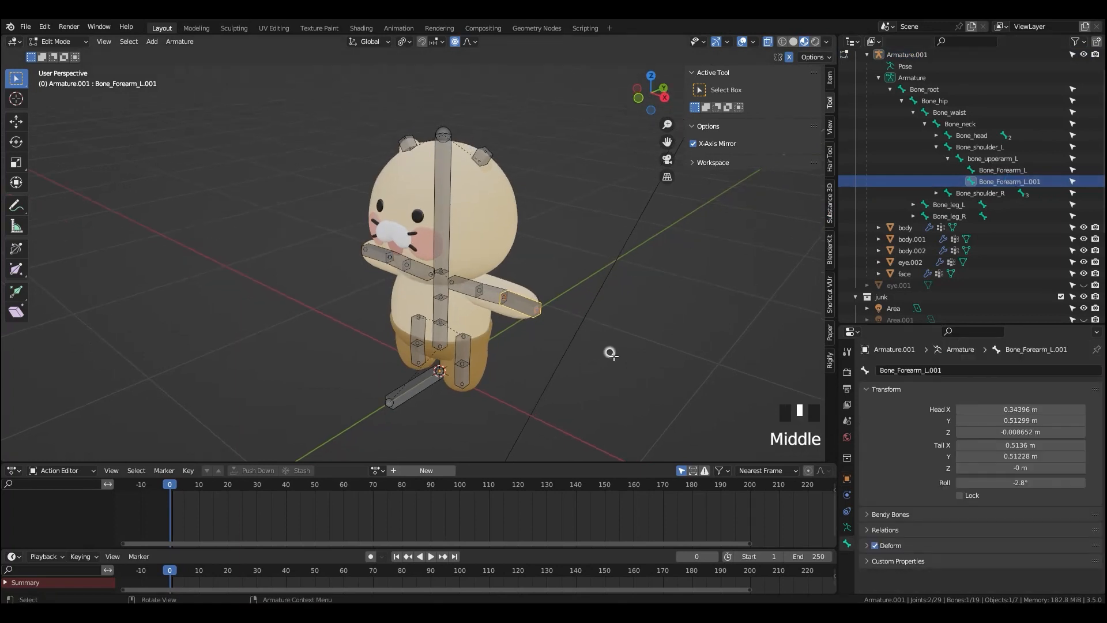
scroll(611, 353, up, 2)
key(ctrl+alt+s)
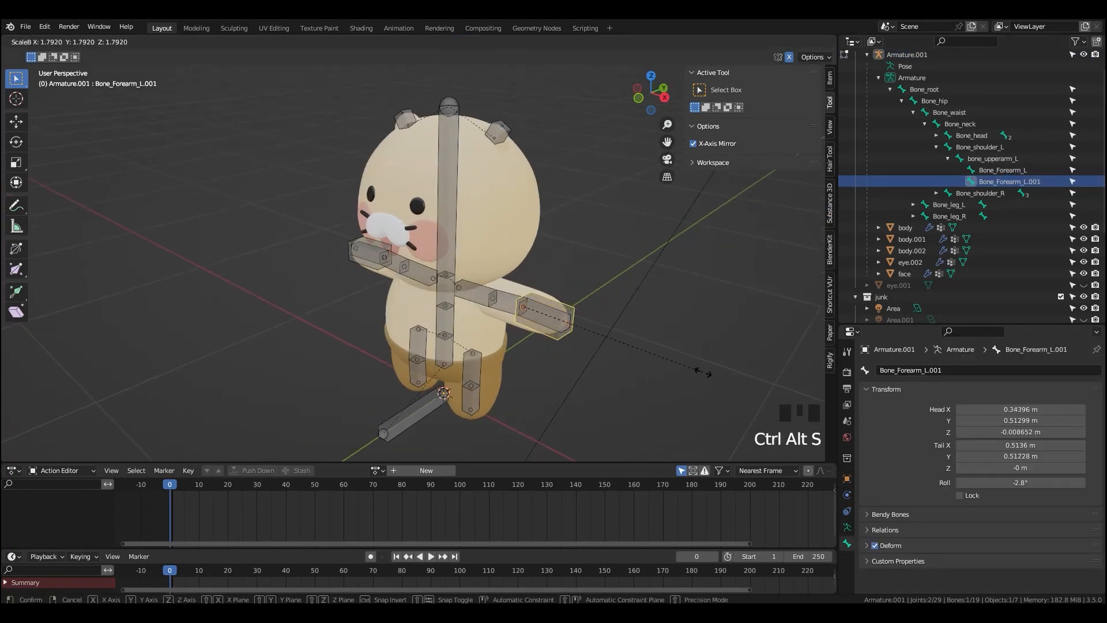
key(y)
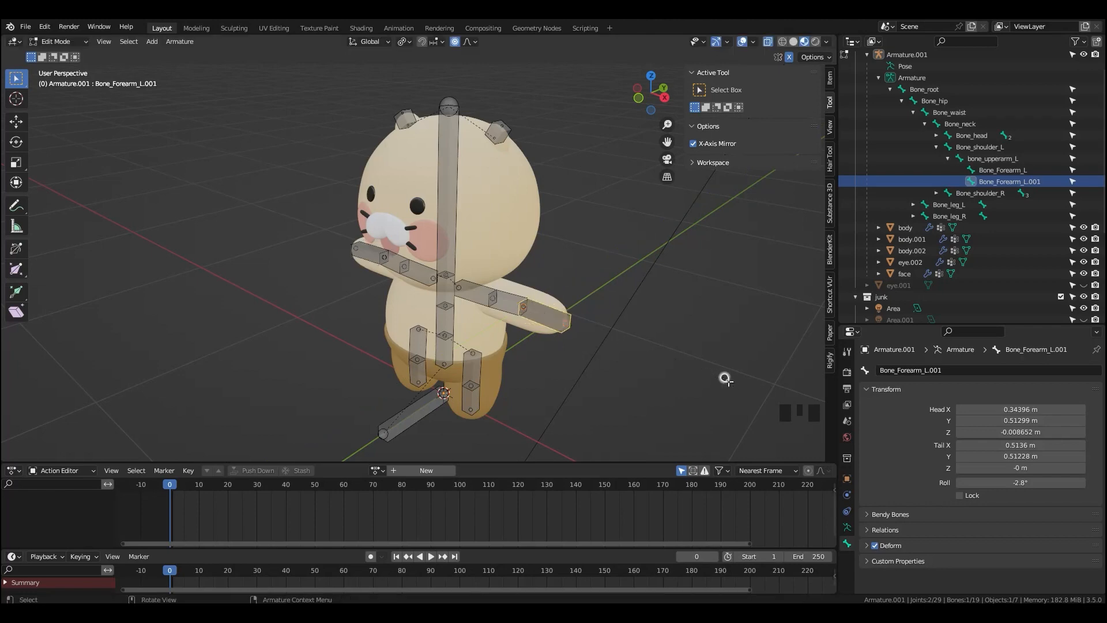
right_click(724, 378)
key(ctrl+alt+s)
click(702, 377)
middle_drag(701, 377, 719, 390)
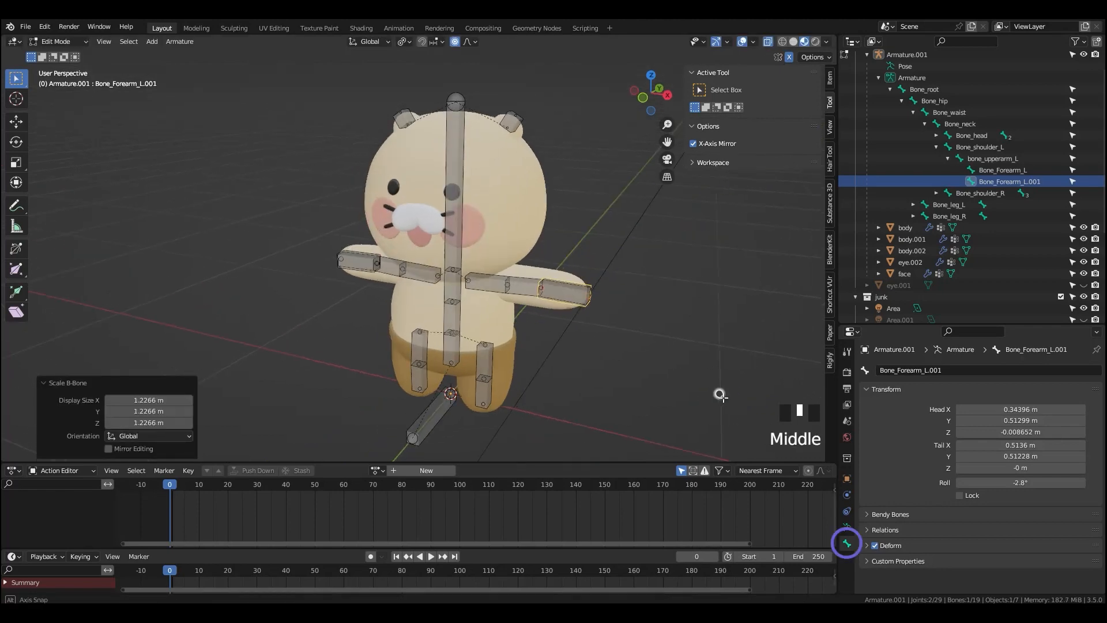
scroll(719, 390, down, 1)
- Rename the duplicated left forearm bone to ik_Bone_Forearm_L in its bone properties
click(847, 543)
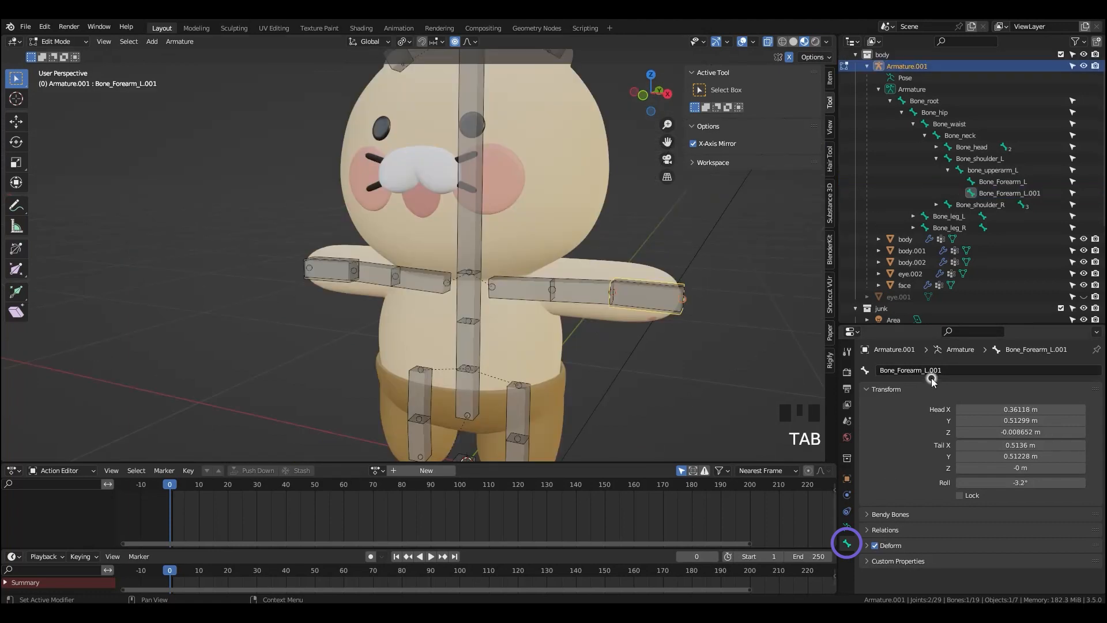
click(945, 370)
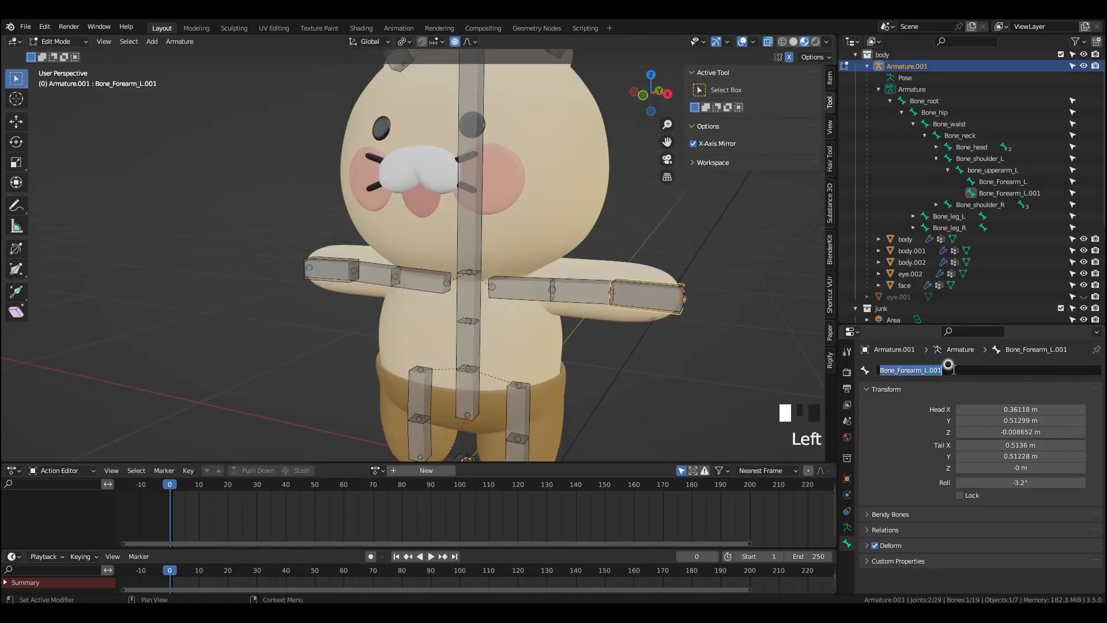
click(955, 371)
click(882, 372)
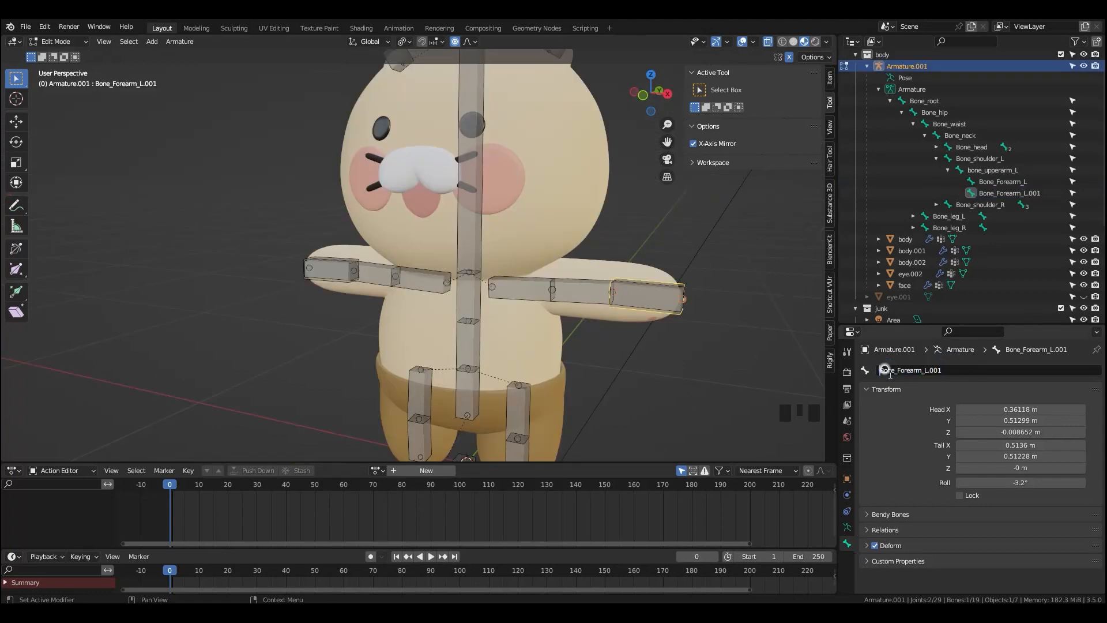
text(ik_)
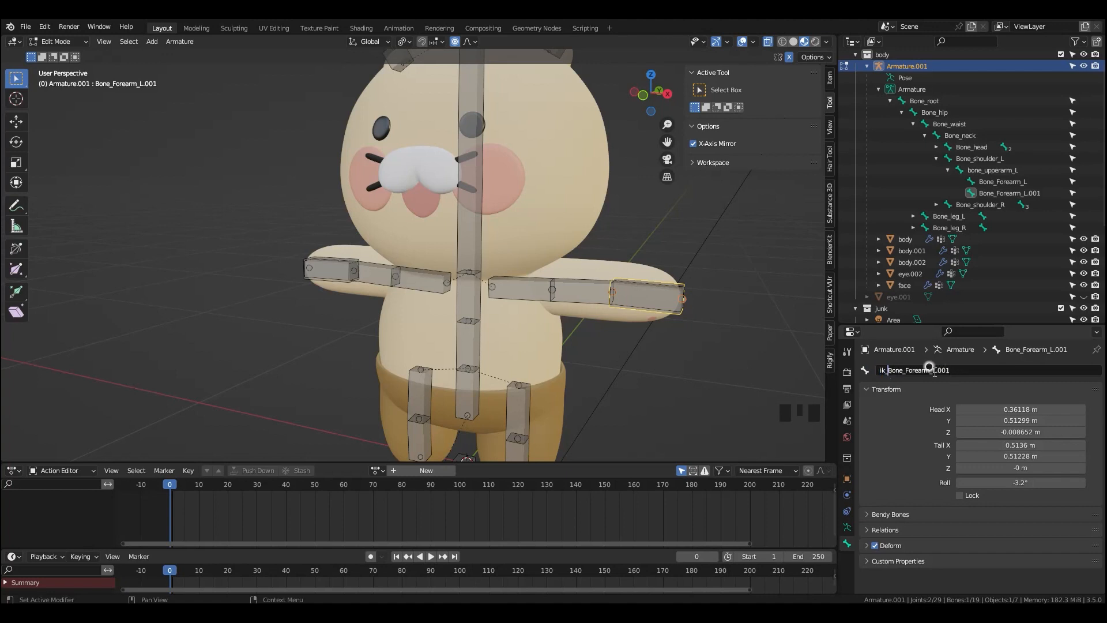
drag(932, 371, 958, 372)
key(Return)
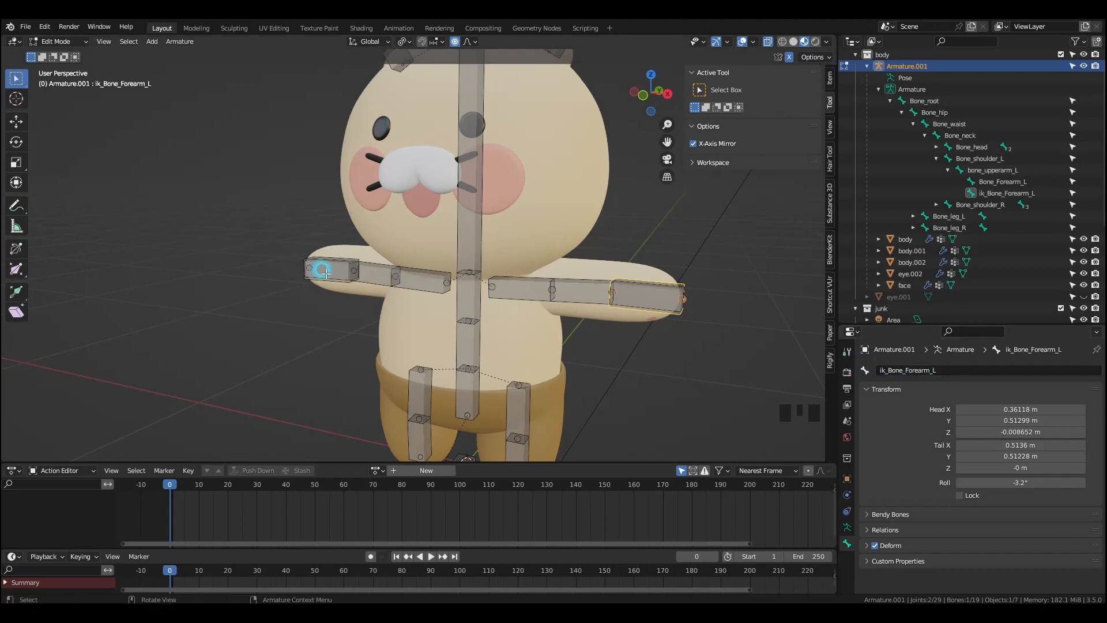
- Select the mirrored duplicate on the right forearm and rename it ik_Bone_Forearm_R
click(325, 273)
middle_drag(400, 302, 420, 288)
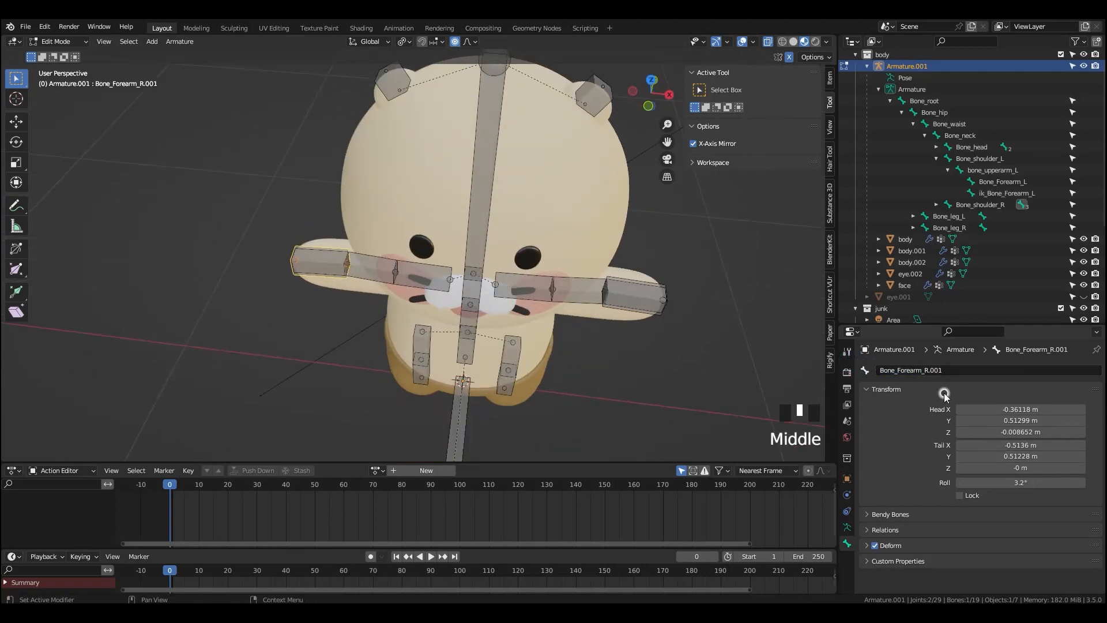
click(943, 369)
text(ik_Bone_Forearm_L)
text(R)
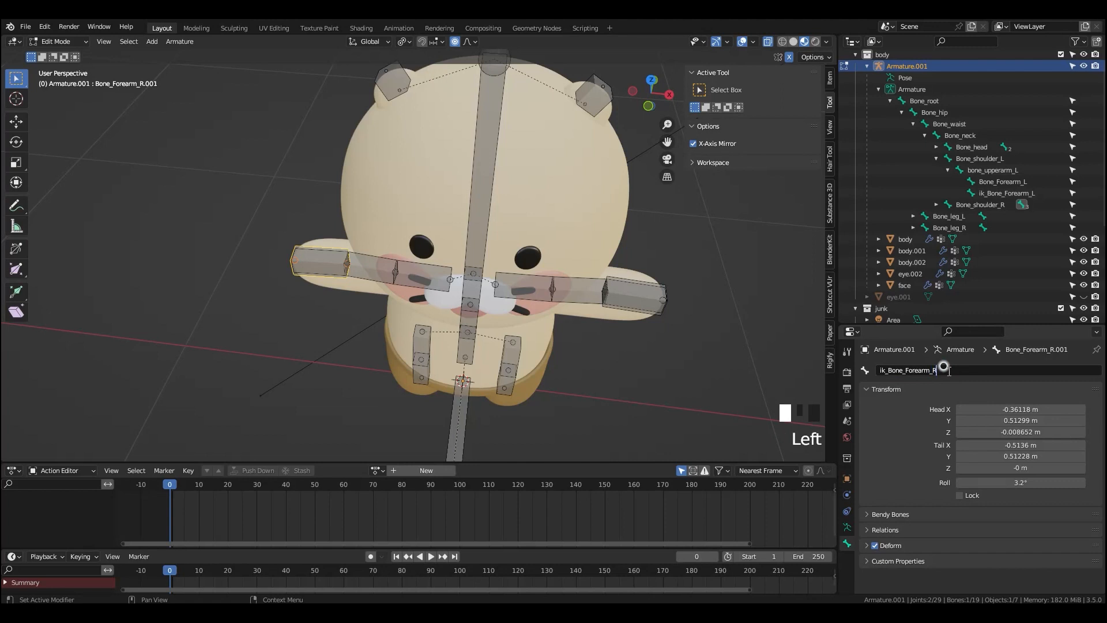
key(Return)
- Enlarge the B-Bone display size of ik_Bone_Forearm_L to about 1.24 so it encloses the original forearm bone
click(647, 315)
middle_drag(647, 315, 669, 314)
key(ctrl+alt+s)
middle_click(702, 361)
click(701, 361)
key(ctrl+alt+s)
click(696, 370)
scroll(677, 317, down, 2)
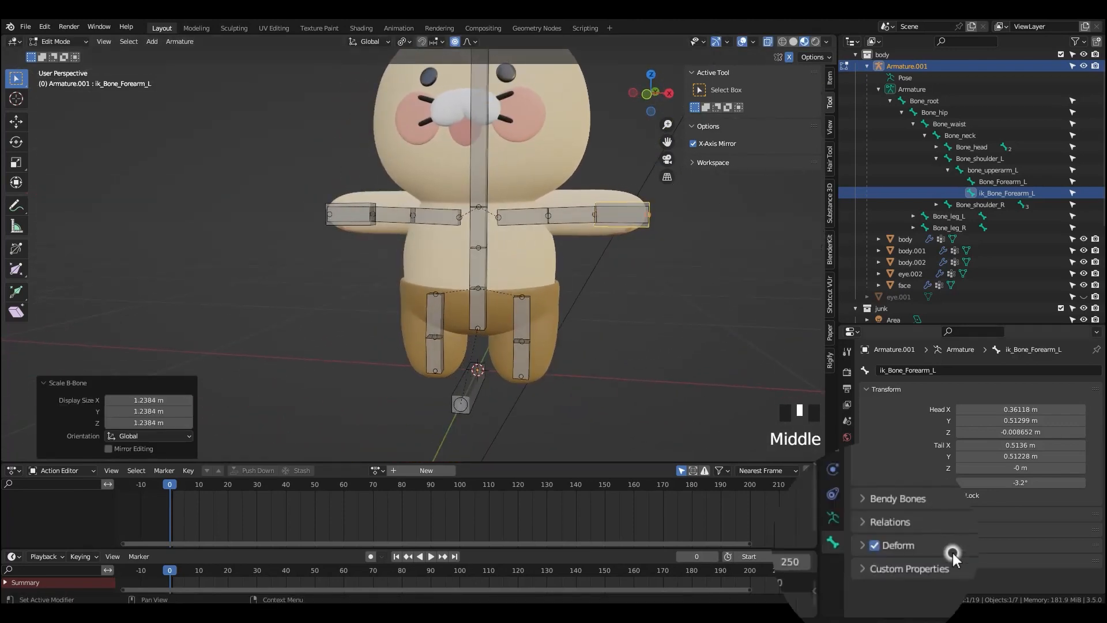
- Turn off Deform for ik_Bone_Forearm_L, ik_Bone_Forearm_R and Bone_root
click(874, 545)
click(354, 236)
click(874, 545)
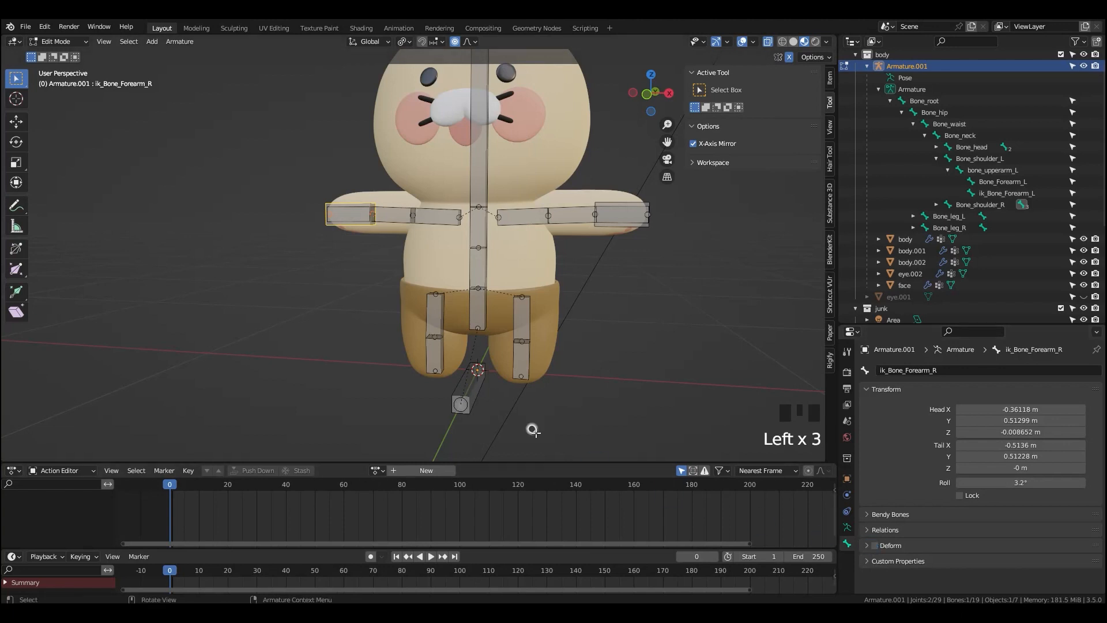
click(467, 394)
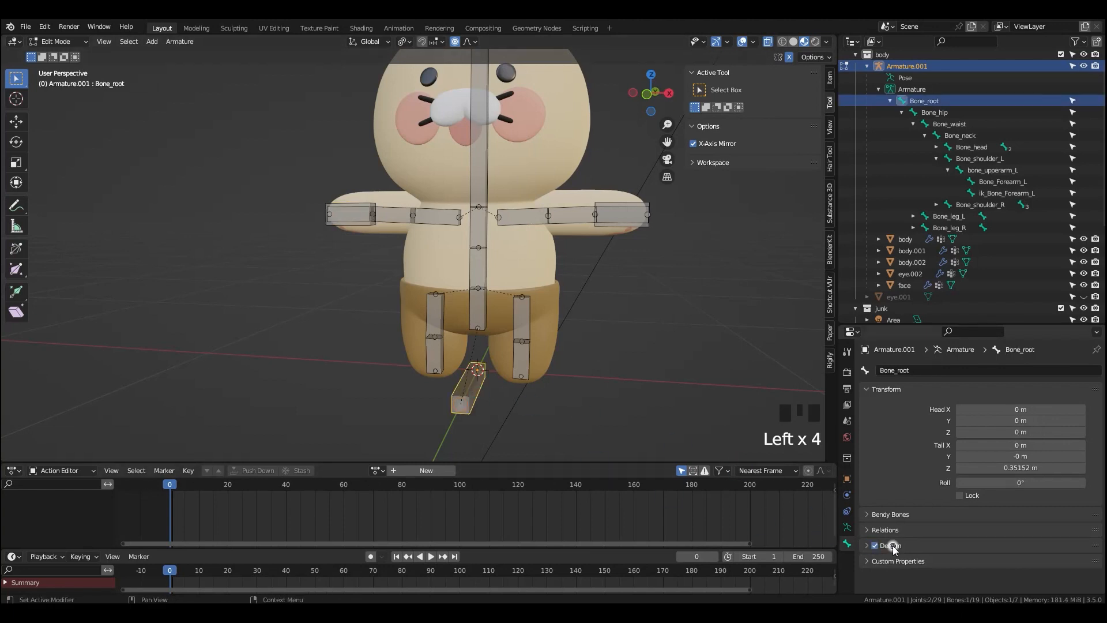
- Parent ik_Bone_Forearm_L to Bone_root with Keep Offset, and show the active tool's X-Axis Mirror option
scroll(600, 323, down, 2)
mouse_move(600, 324)
middle_down()
mouse_move(609, 350)
mouse_move(606, 329)
mouse_move(655, 350)
mouse_move(608, 336)
middle_up()
click(589, 236)
scroll(646, 349, up, 2)
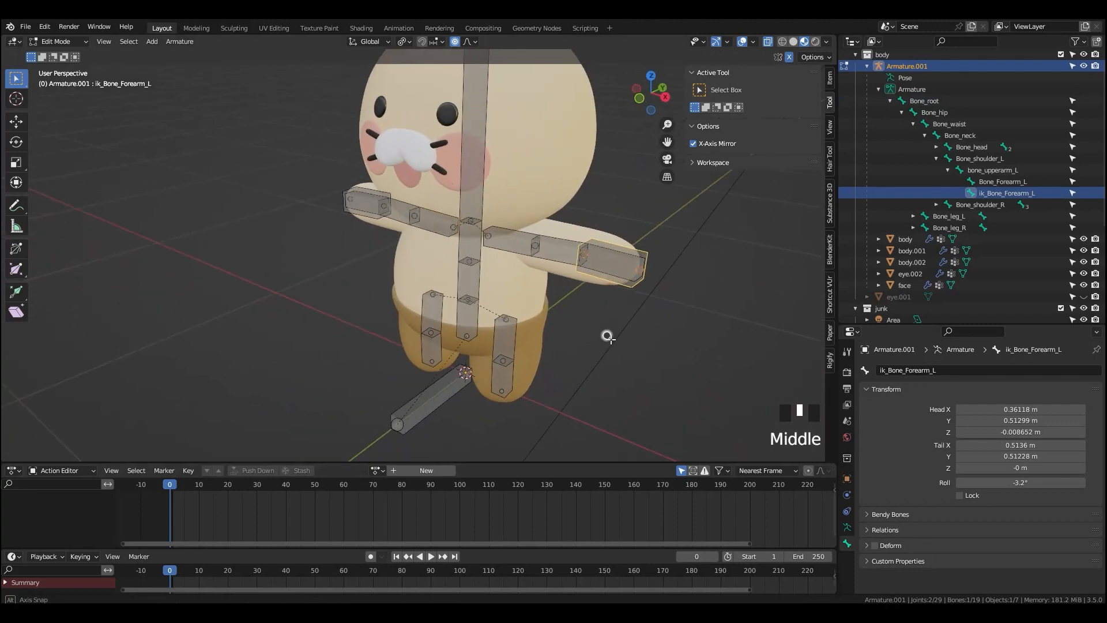
shift+click(447, 389)
key(ctrl+p)
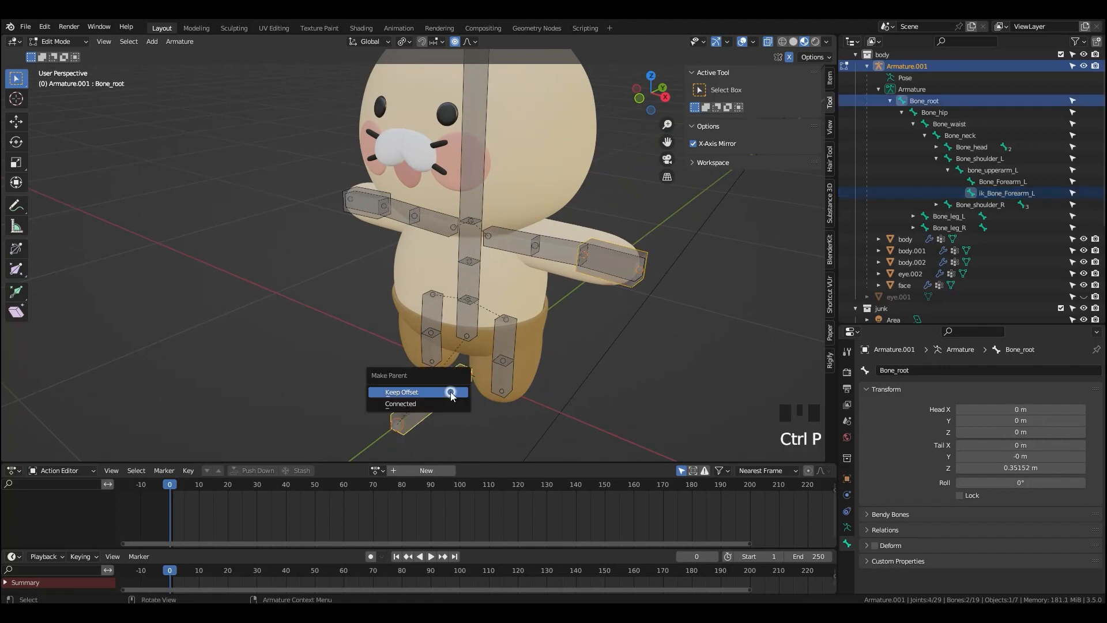
click(448, 389)
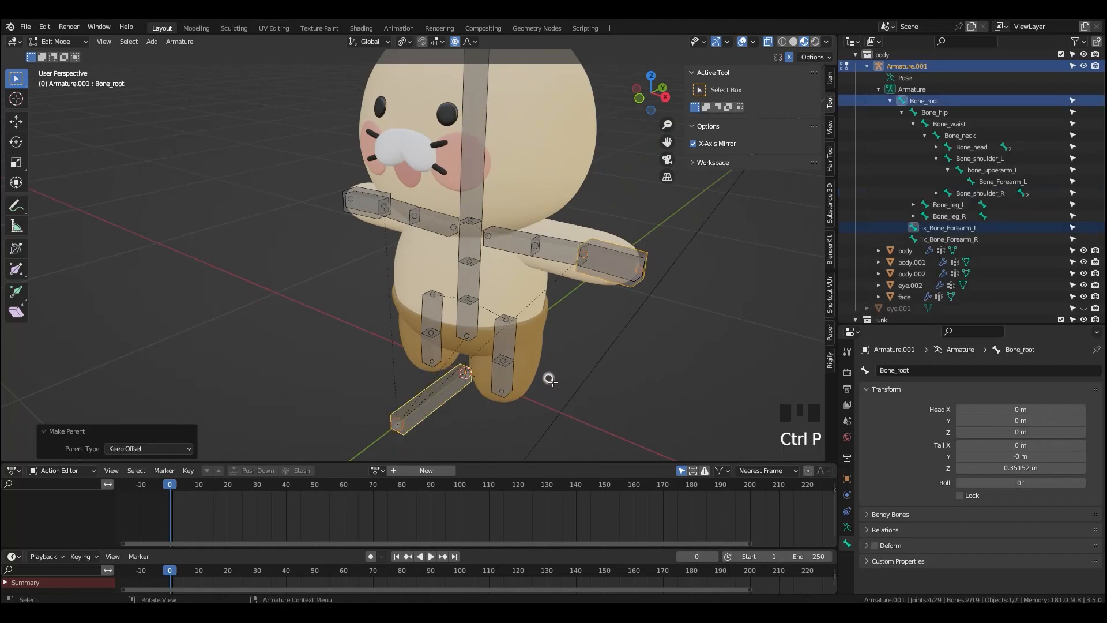
middle_drag(588, 383, 657, 393)
click(846, 352)
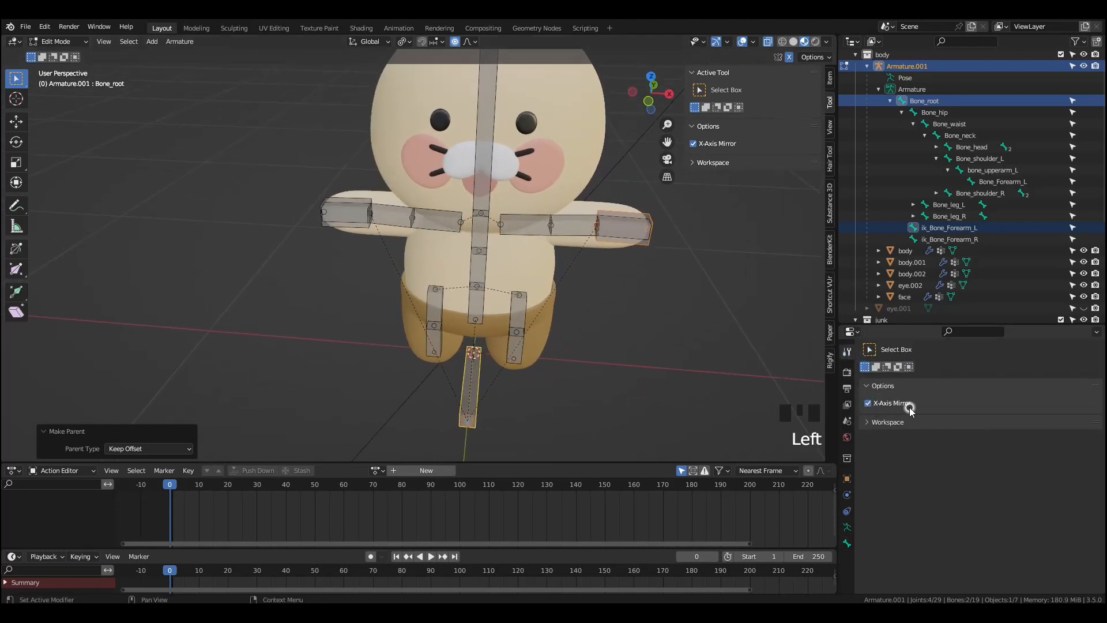
- Test rotating bone_upperarm_L and moving ik_Bone_Forearm_L in Pose Mode, cancel both transforms, and return to Edit Mode
middle_drag(657, 335, 637, 325)
click(567, 241)
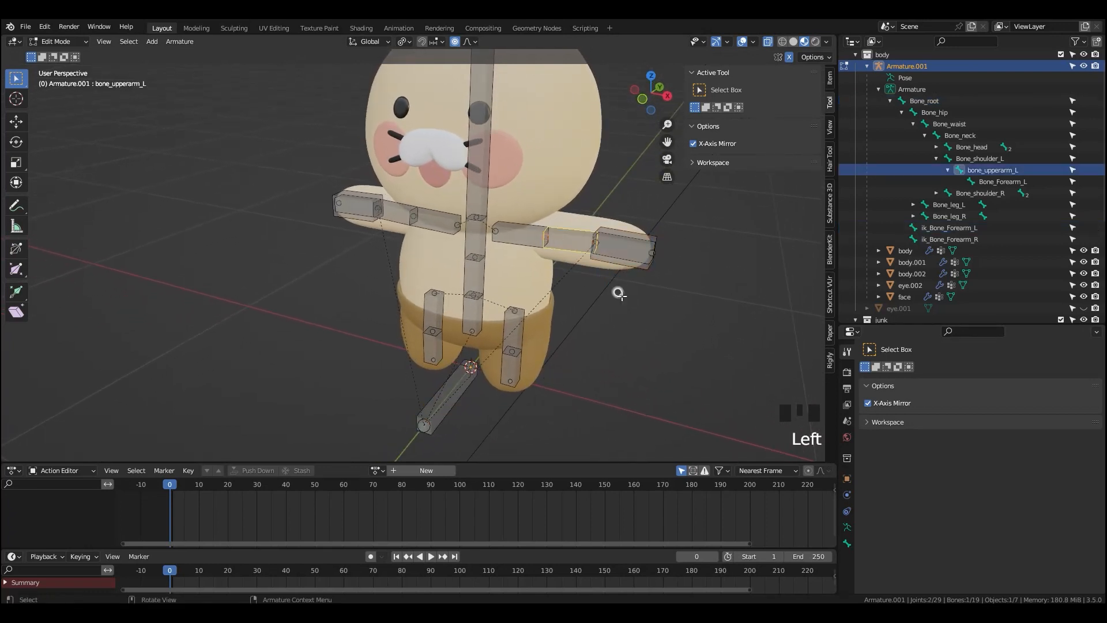
key(ctrl+Tab)
key(r)
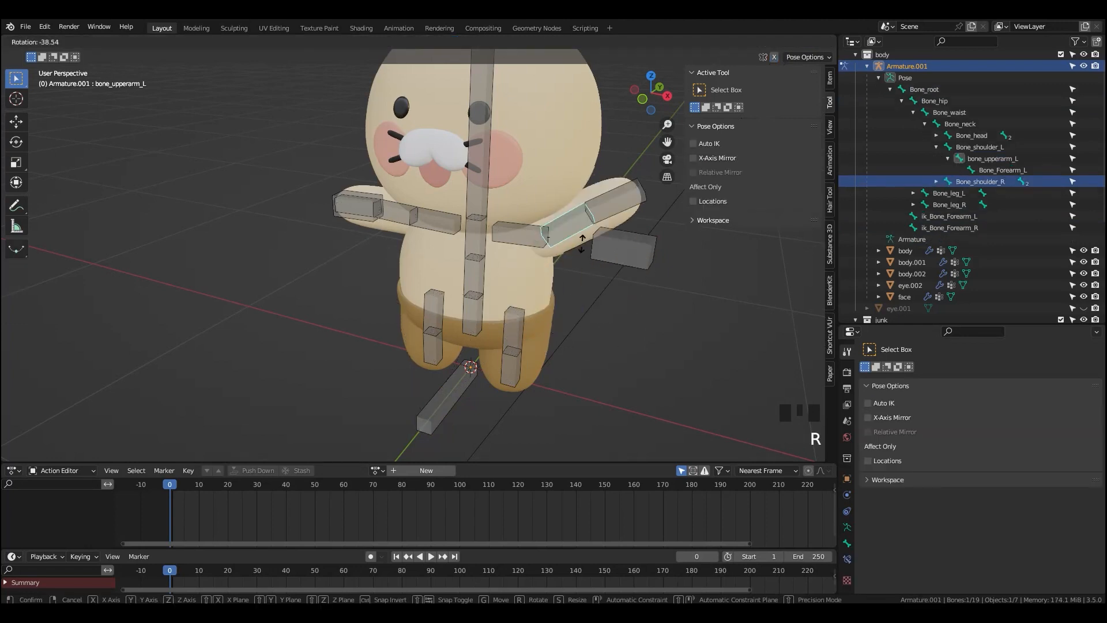
right_click(598, 289)
click(638, 266)
middle_drag(673, 331, 669, 330)
key(g)
right_click(653, 310)
key(Tab)
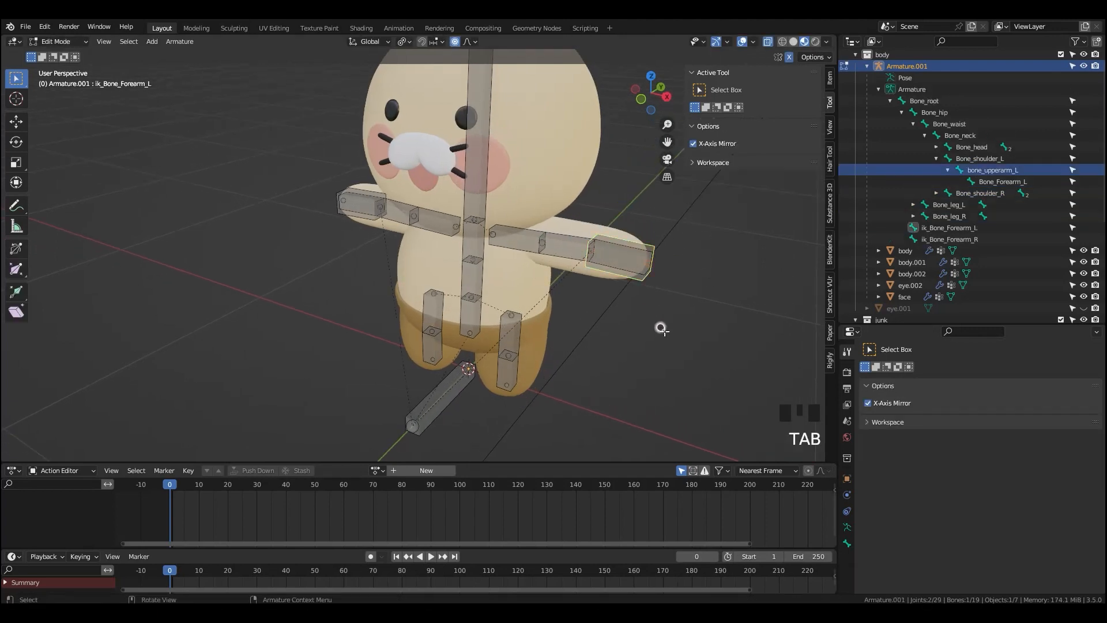
- Add an Inverse Kinematics constraint to bone_upperarm_L in Pose Mode, with ik_Bone_Forearm_L as its target
middle_drag(663, 329, 635, 303)
key(ctrl+Tab)
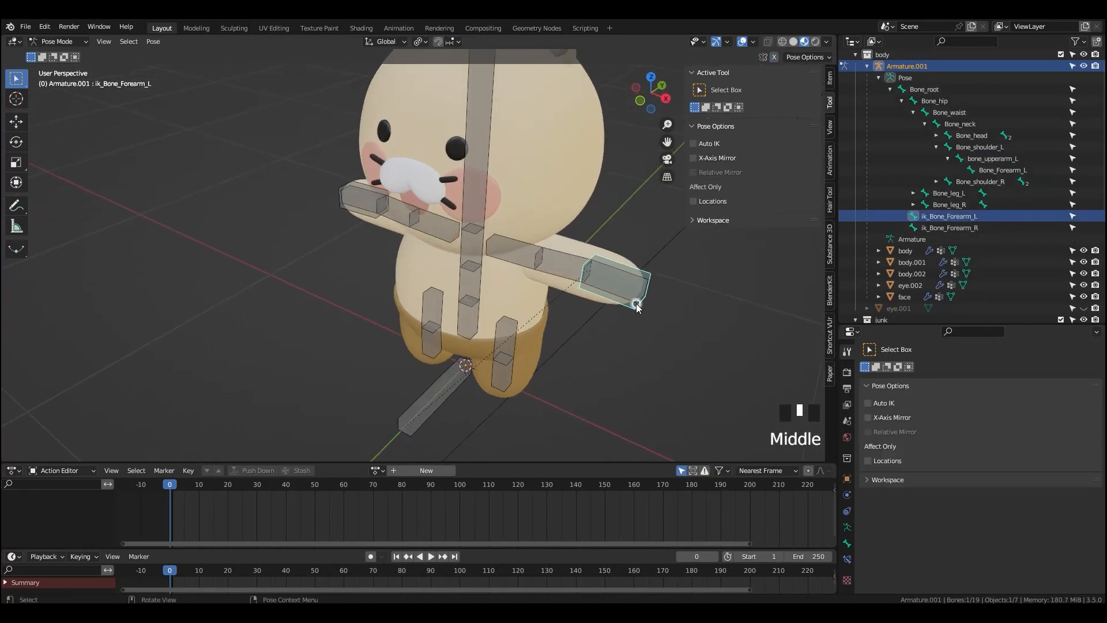
shift+click(571, 269)
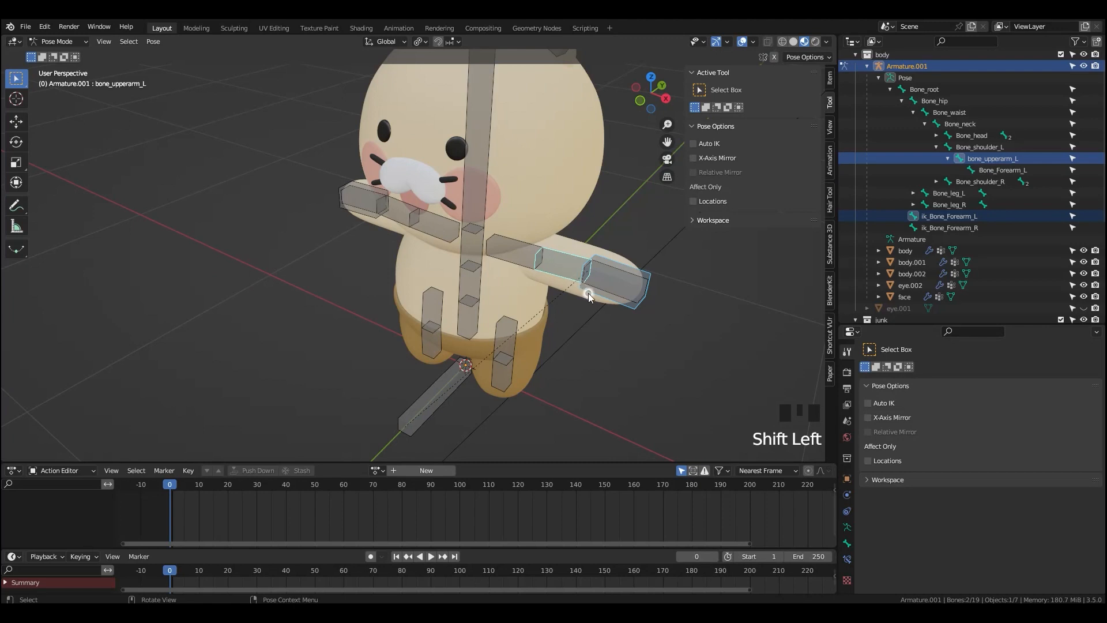
scroll(588, 293, up, 2)
middle_drag(634, 303, 641, 304)
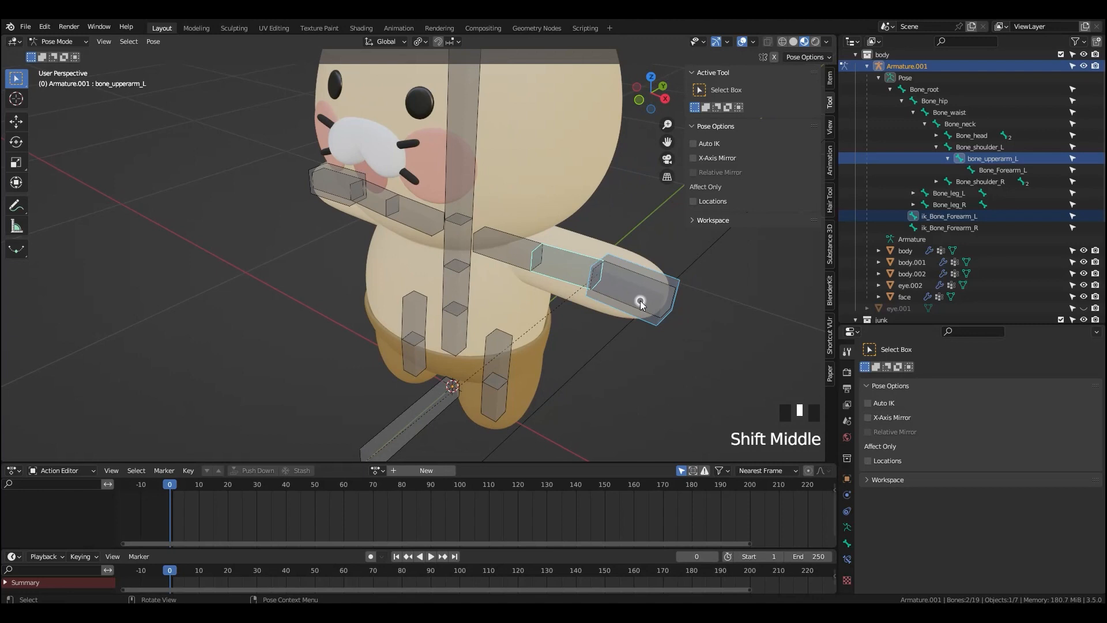
key(shift+ctrl+c)
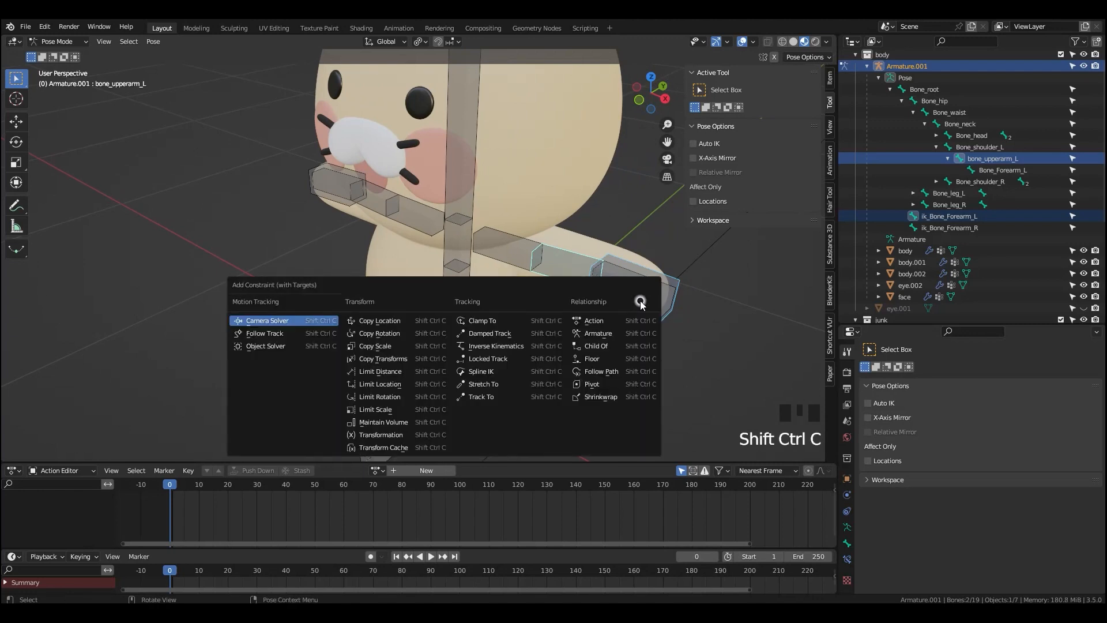
click(519, 346)
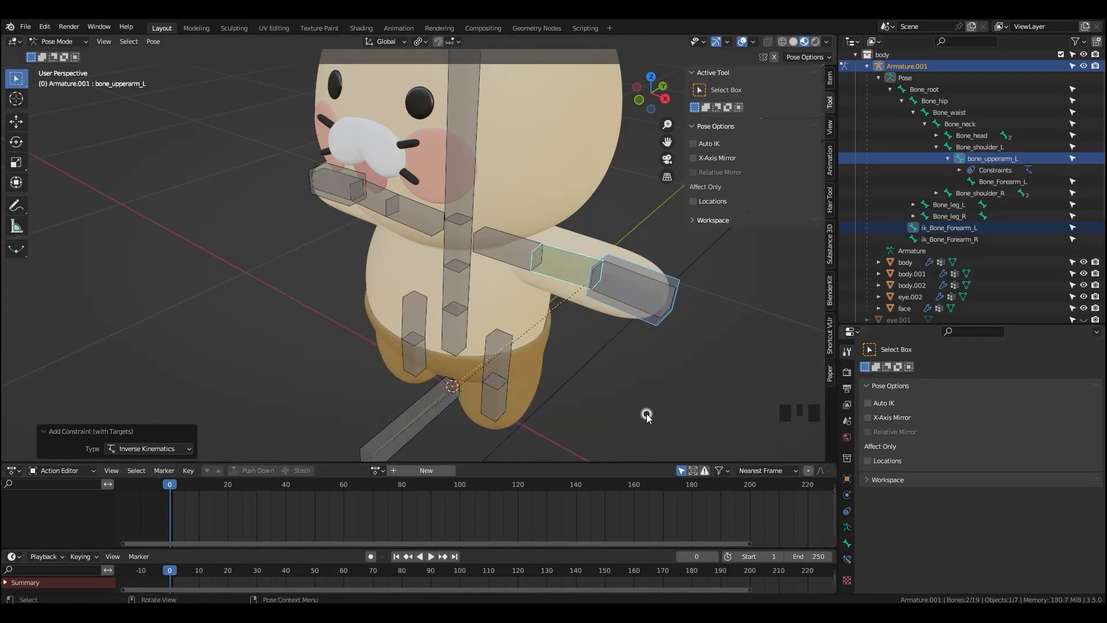
- Test the left arm's IK by moving ik_Bone_Forearm_L, and leave the bone at its rest position
click(650, 314)
click(655, 322)
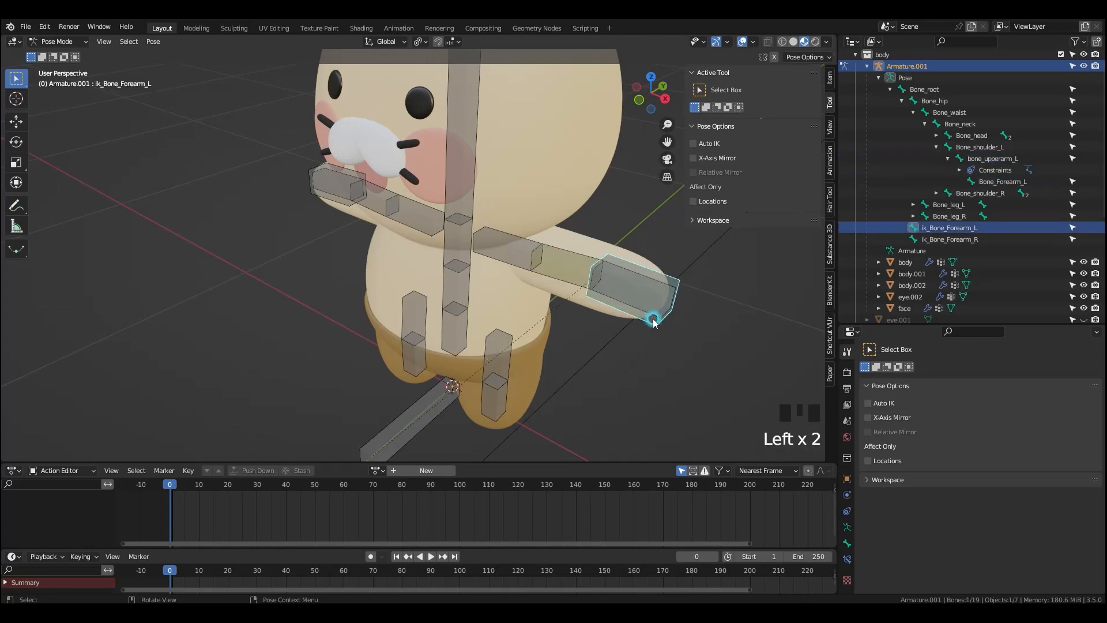
key(g)
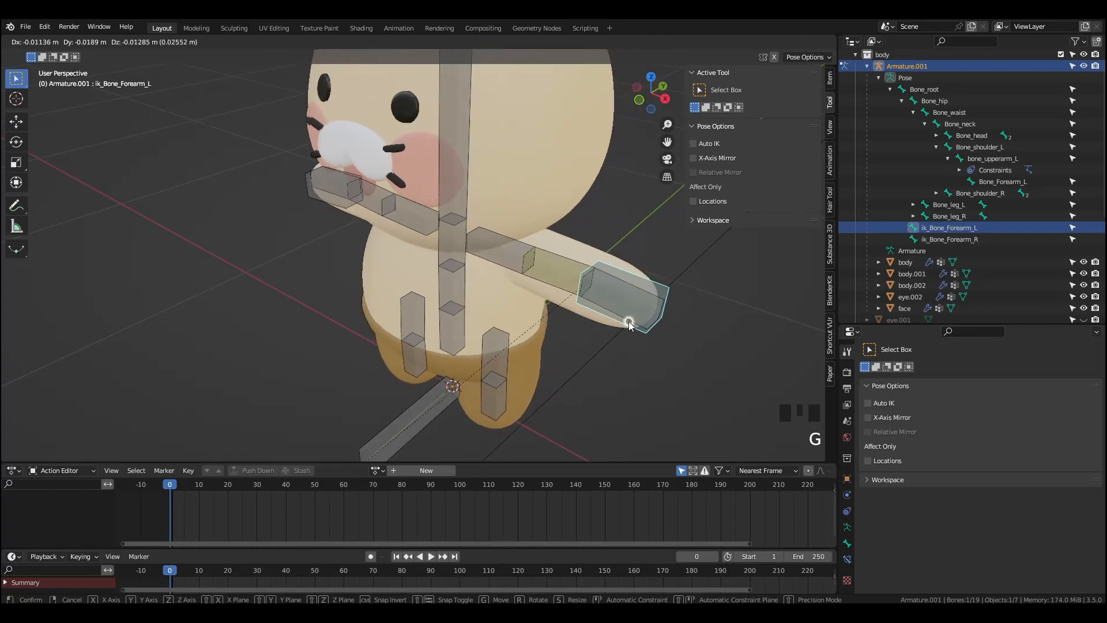
click(640, 319)
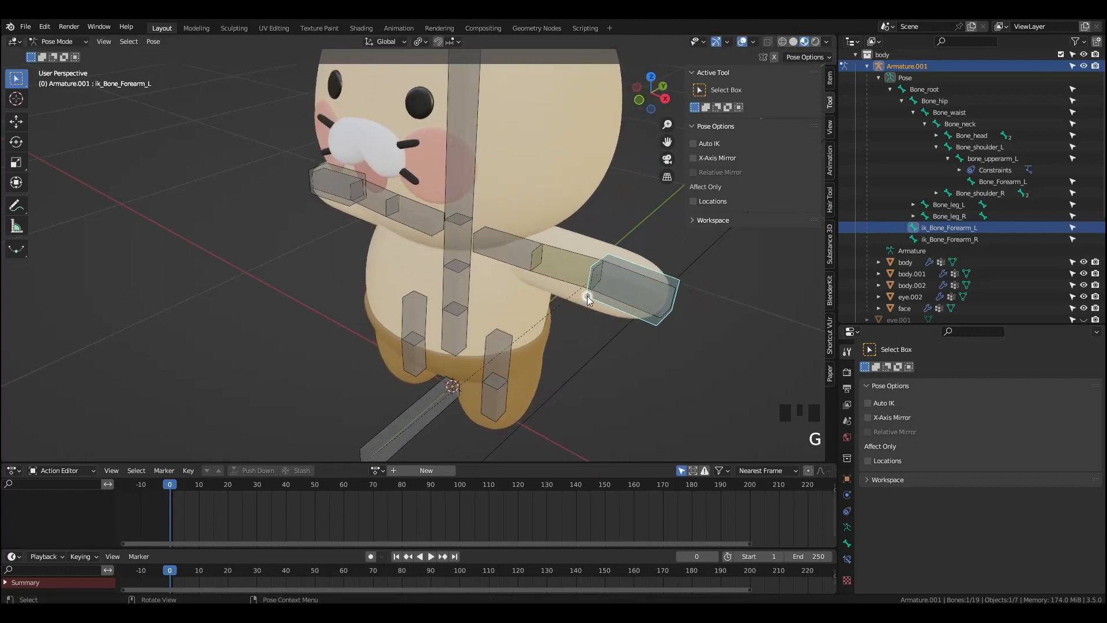
- Set the Chain Length of bone_upperarm_L's IK constraint to 1
click(559, 271)
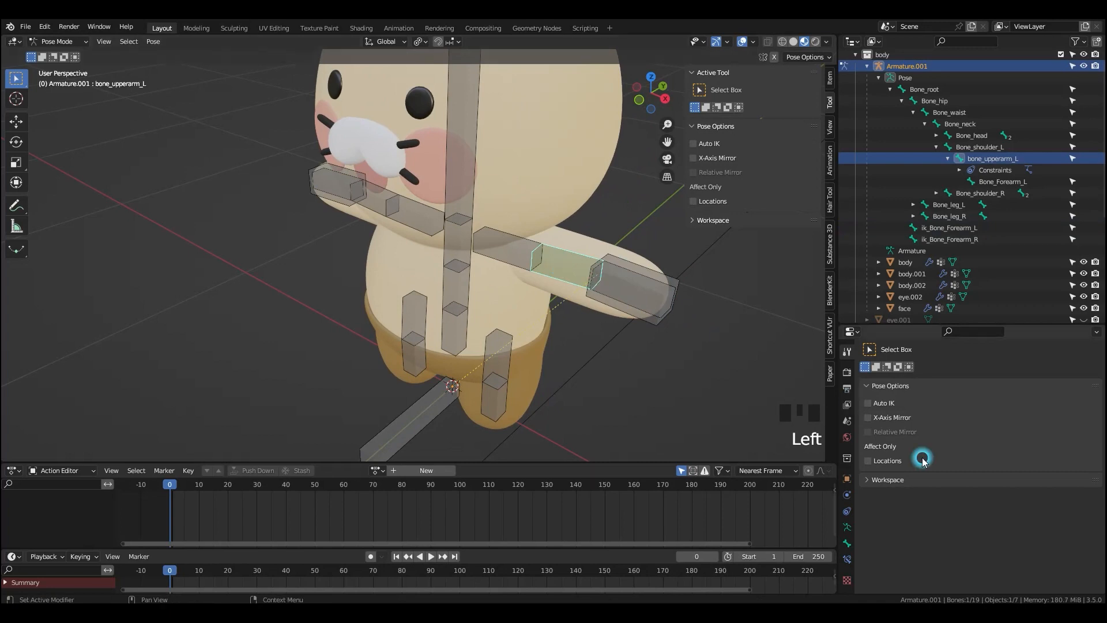
click(847, 545)
click(847, 559)
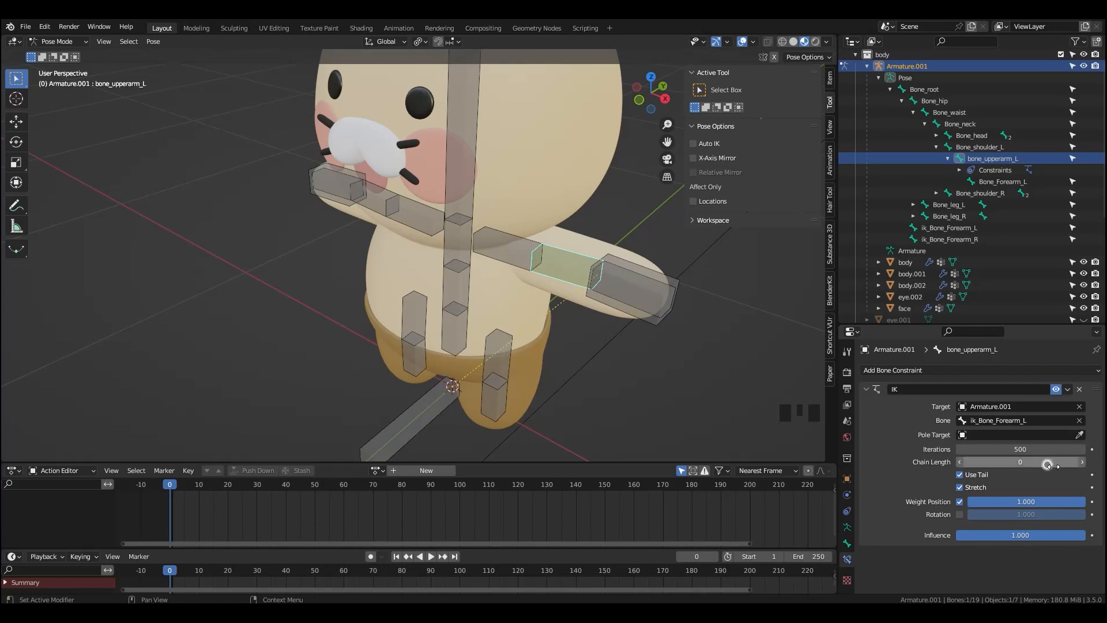
click(1082, 462)
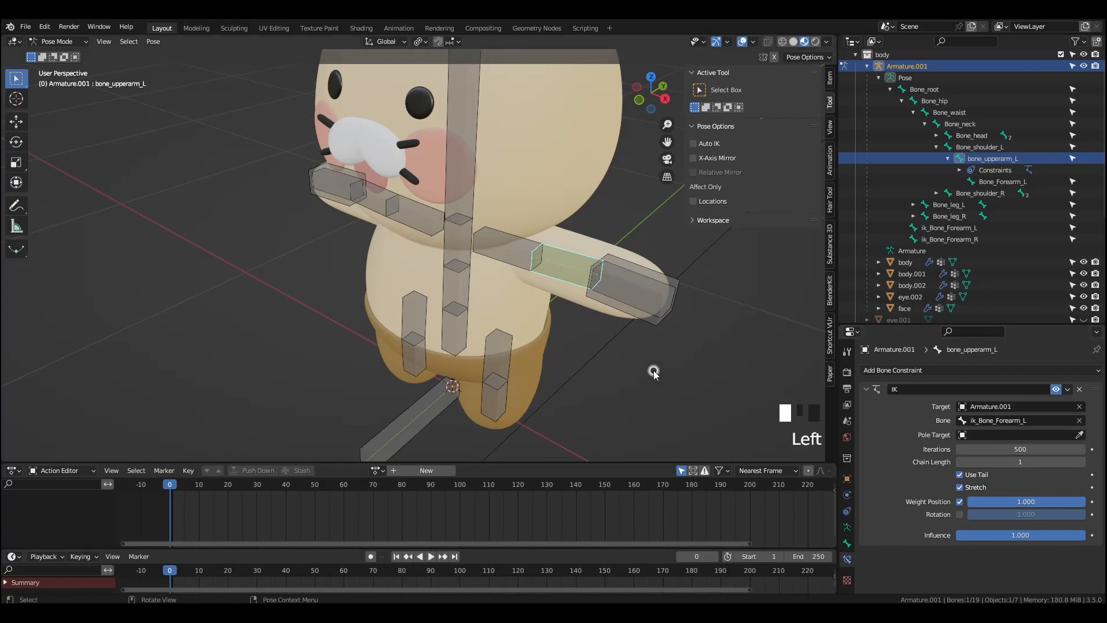
- Test the left arm's IK by moving ik_Bone_Forearm_L in perspective and front views, cancelling each move
middle_drag(657, 371, 653, 340)
click(649, 316)
key(g)
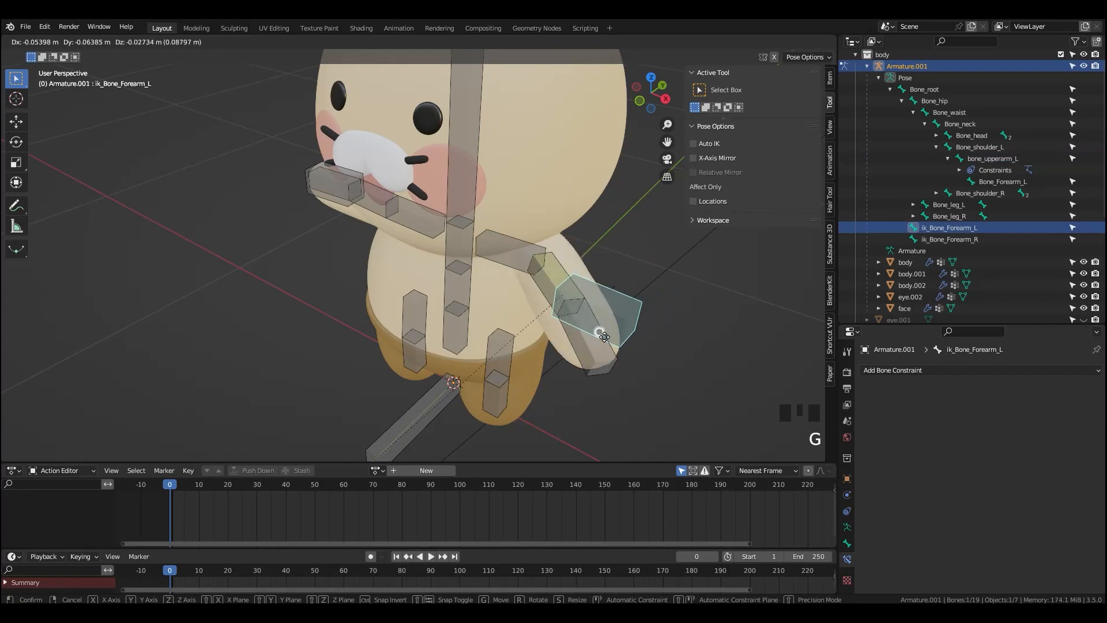
right_click(633, 307)
middle_drag(640, 370, 642, 361)
key(grave)
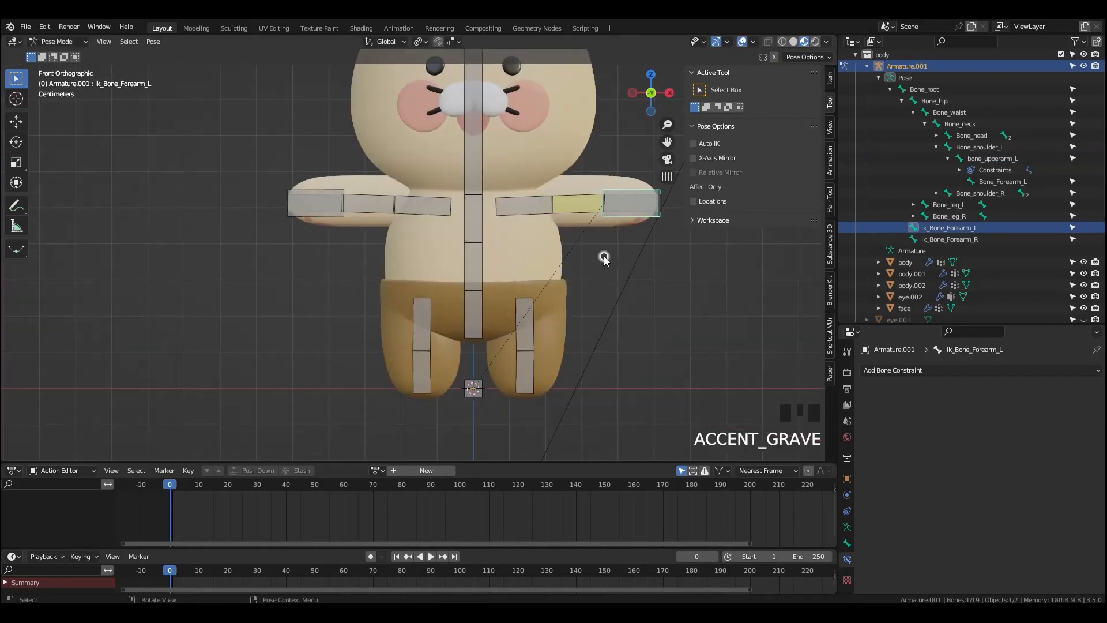
key(g)
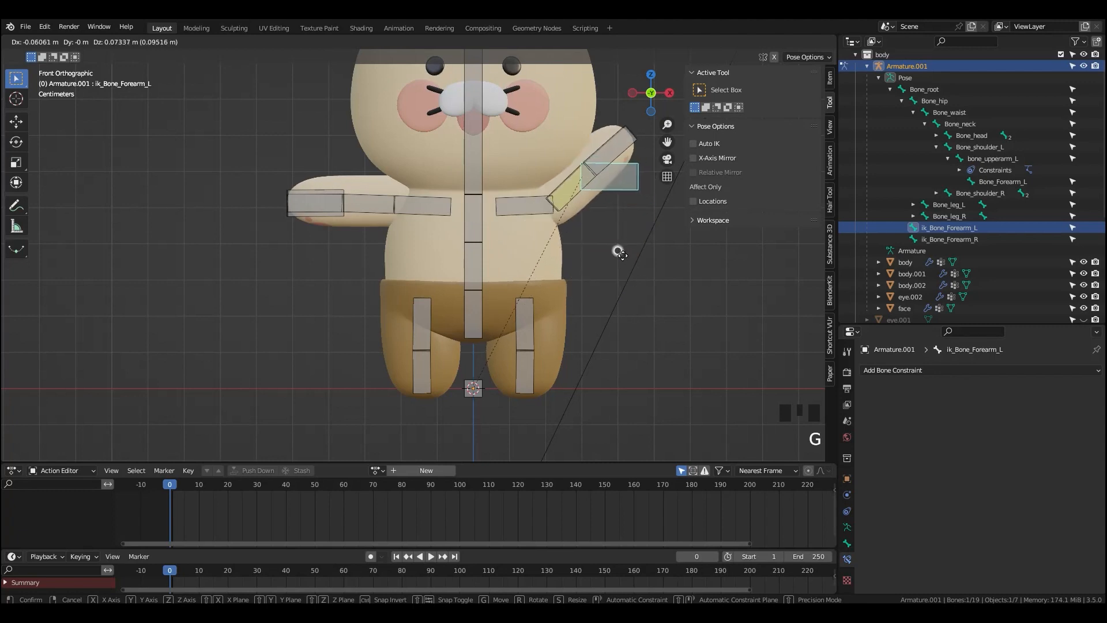
right_click(621, 251)
middle_drag(633, 277, 631, 291)
- Try a longer IK chain on bone_upperarm_L and test it by moving ik_Bone_Forearm_L in front view
click(585, 210)
click(1080, 462)
key(grave)
click(652, 324)
click(643, 207)
key(g)
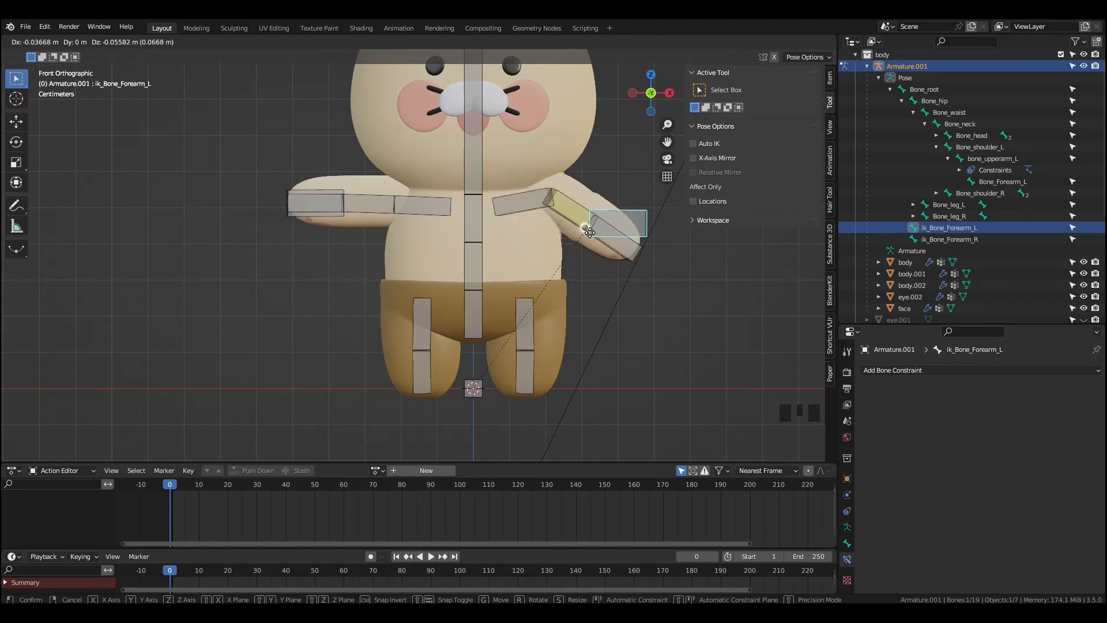
right_click(665, 236)
- Reduce bone_upperarm_L's IK Chain Length to exclude the shoulder, and lower the left arm by moving ik_Bone_Forearm_L
click(576, 208)
drag(975, 463, 991, 463)
click(635, 214)
key(g)
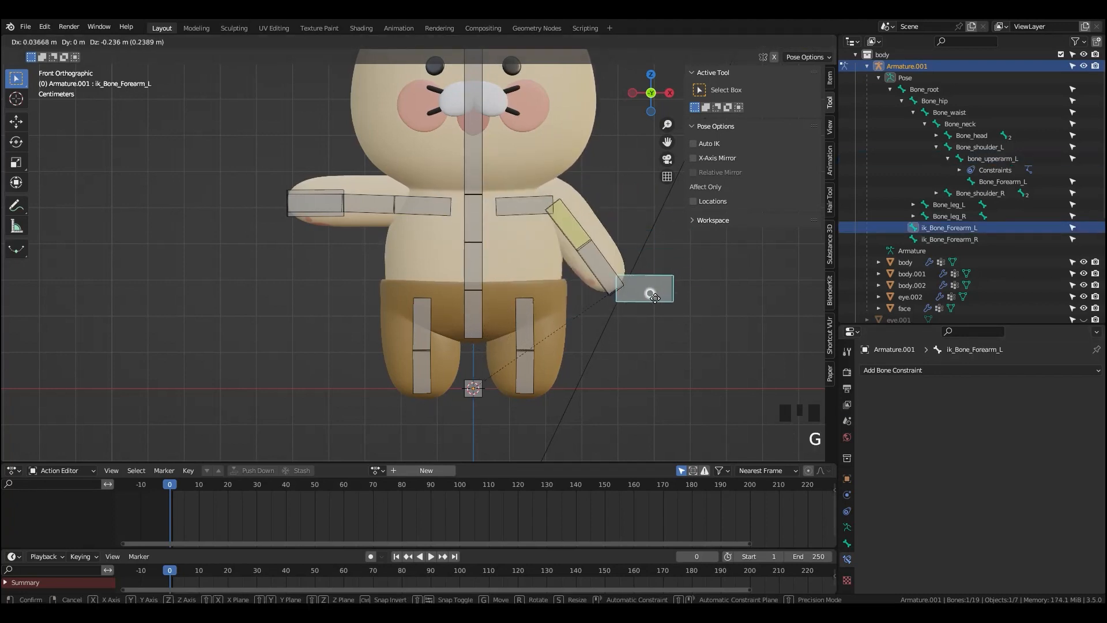
click(638, 257)
- Add an Inverse Kinematics constraint to bone_upperarm_R targeting ik_Bone_Forearm_R, with Chain Length 1
click(315, 203)
middle_drag(393, 250, 402, 269)
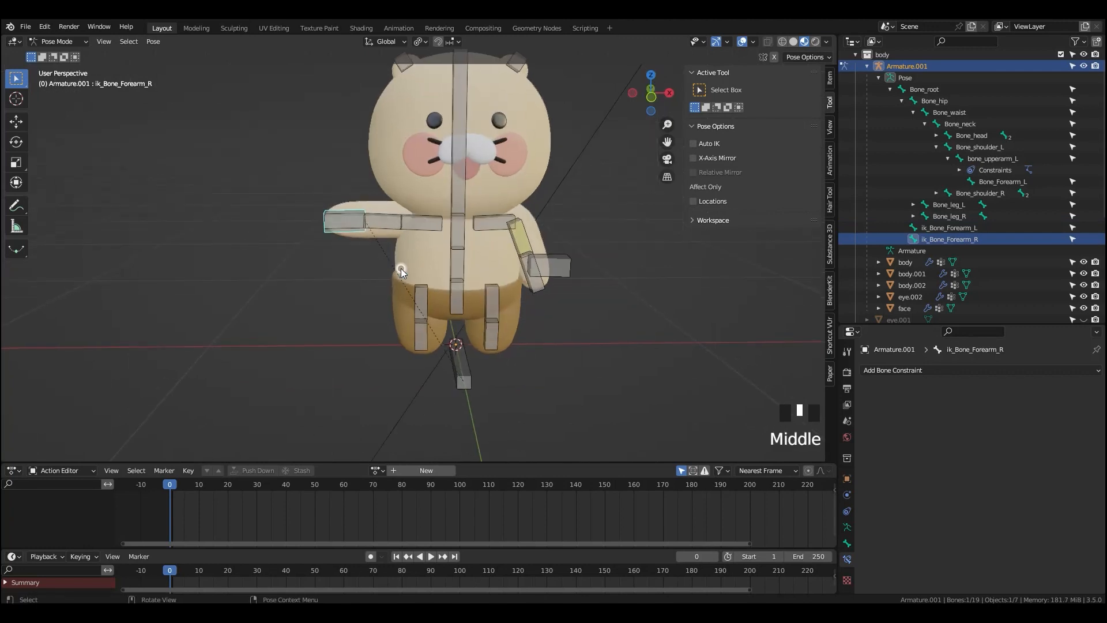
shift+click(386, 225)
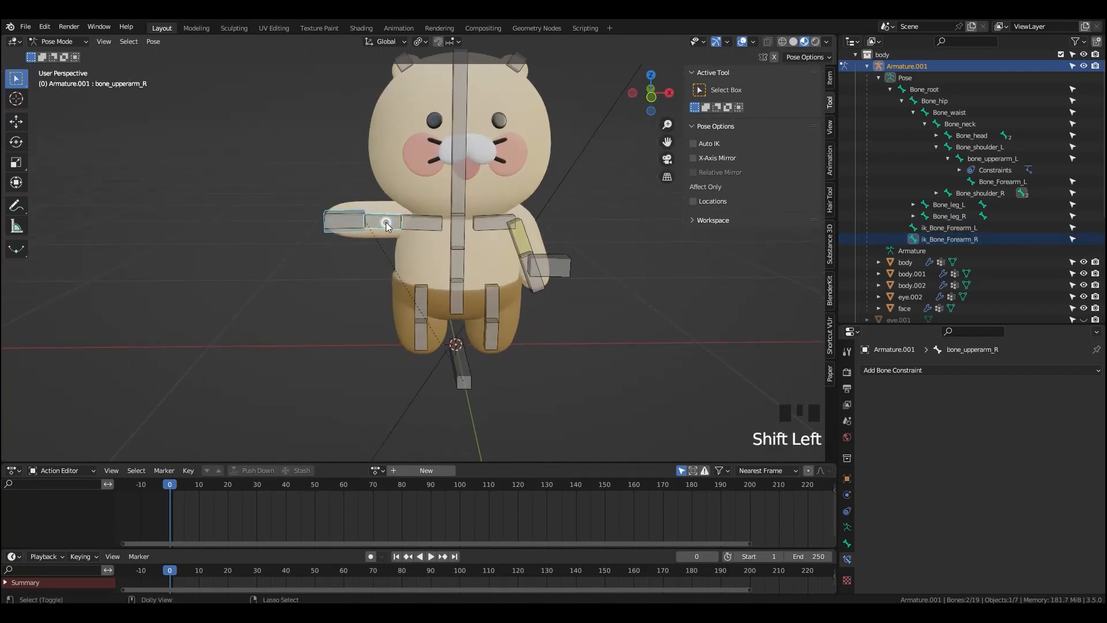
key(shift+ctrl+c)
click(372, 223)
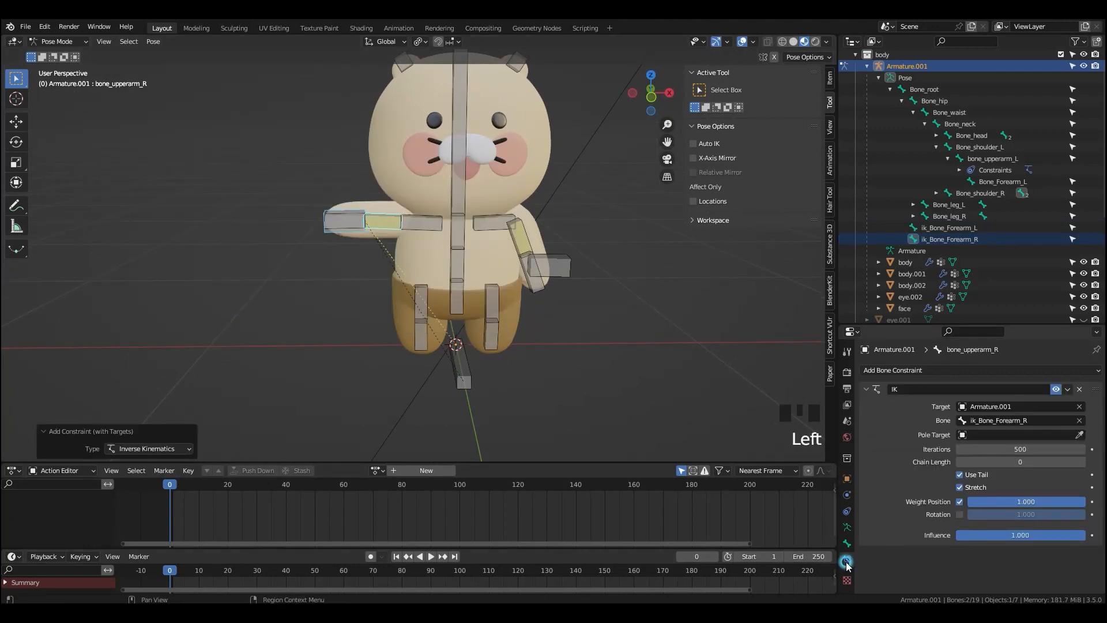
drag(1009, 461, 1013, 465)
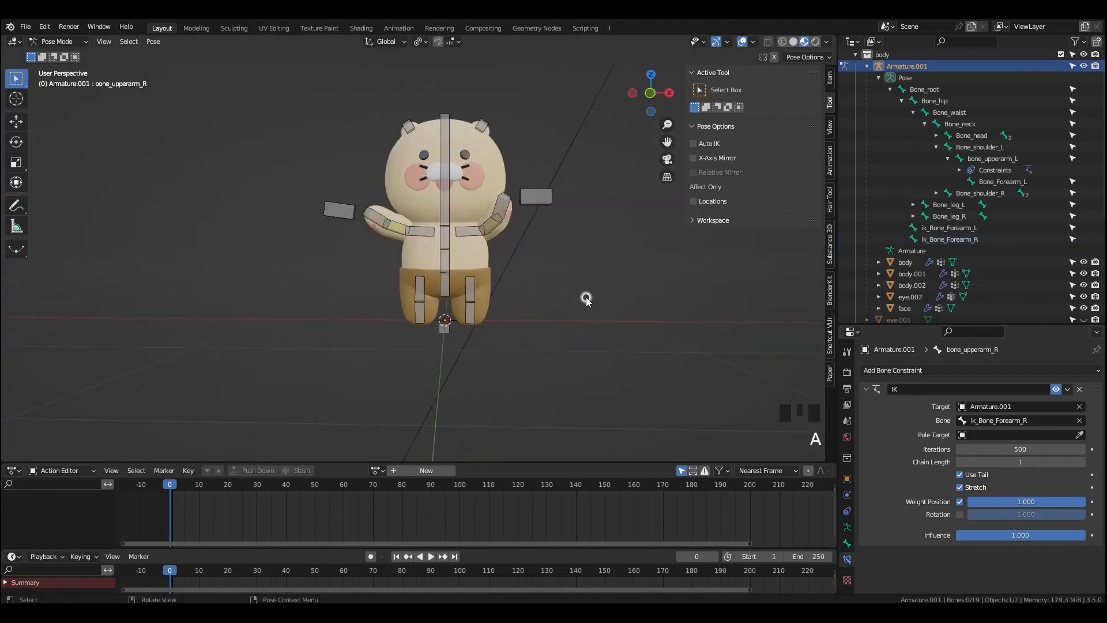
- Reset the whole armature to its rest pose by clearing the transforms of all bones
key(a)
key(a)
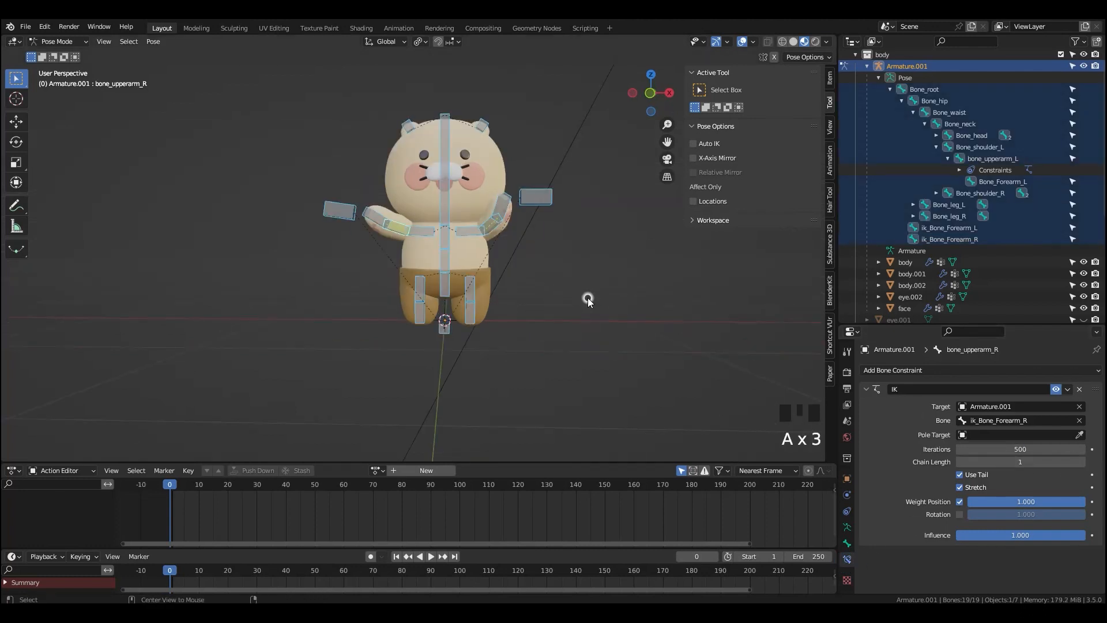
key(alt+r)
key(alt+s)
key(grave)
scroll(548, 277, up, 2)
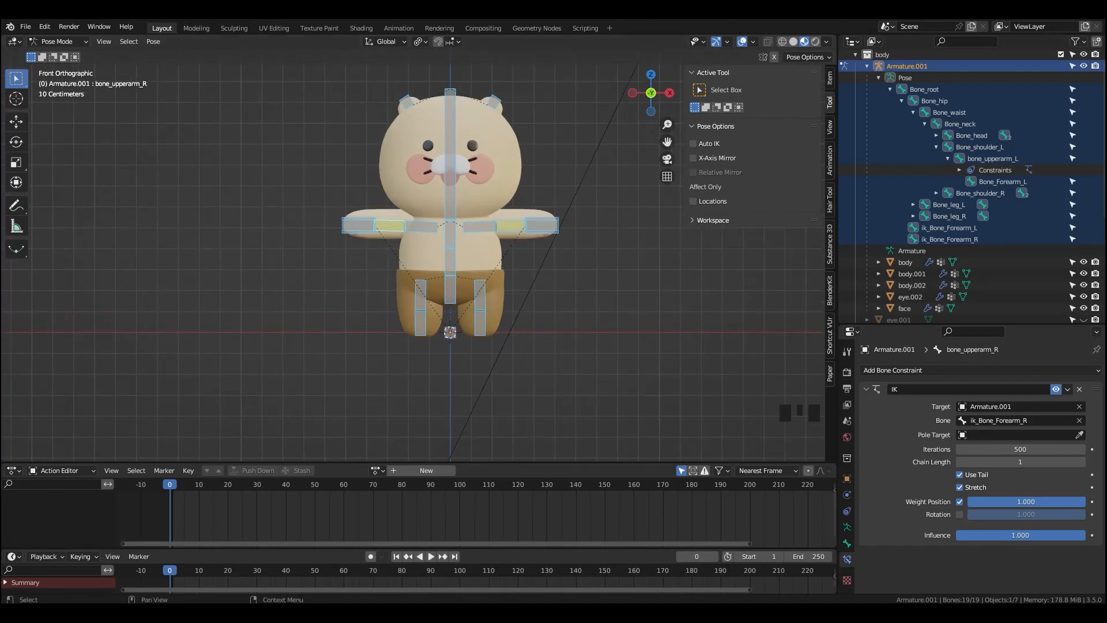
scroll(553, 353, down, 1)
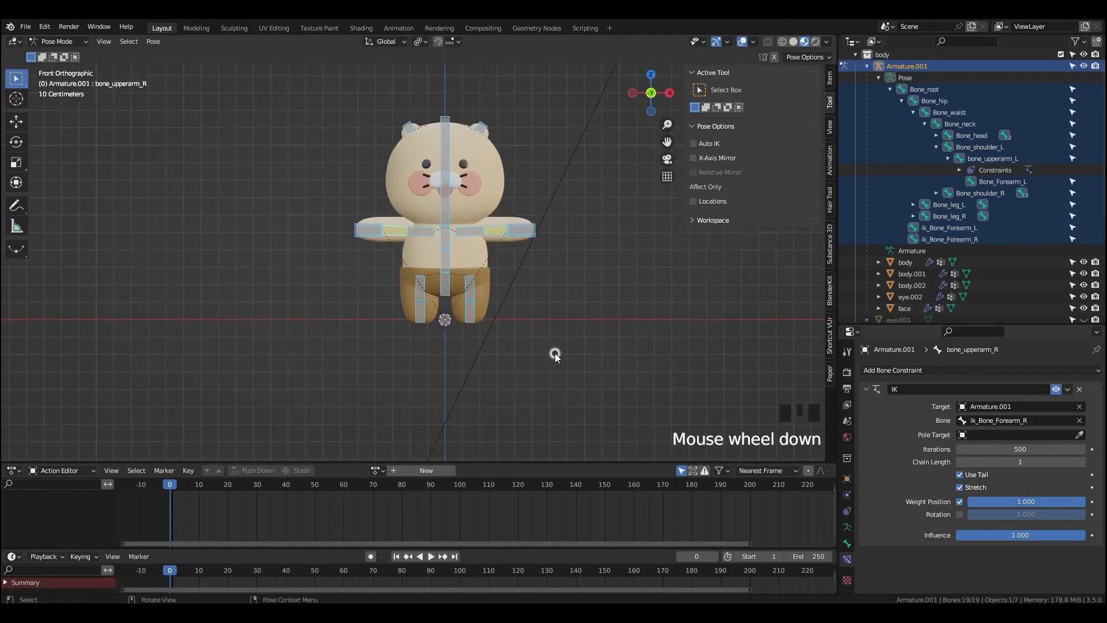
- Duplicate Bone_leg_low_L in place in Edit Mode, with X-Axis Mirror creating the matching right-side copy
middle_drag(553, 354, 474, 352)
scroll(468, 352, up, 2)
middle_drag(530, 379, 568, 373)
click(479, 349)
scroll(537, 397, up, 1)
key(Tab)
scroll(575, 378, up, 1)
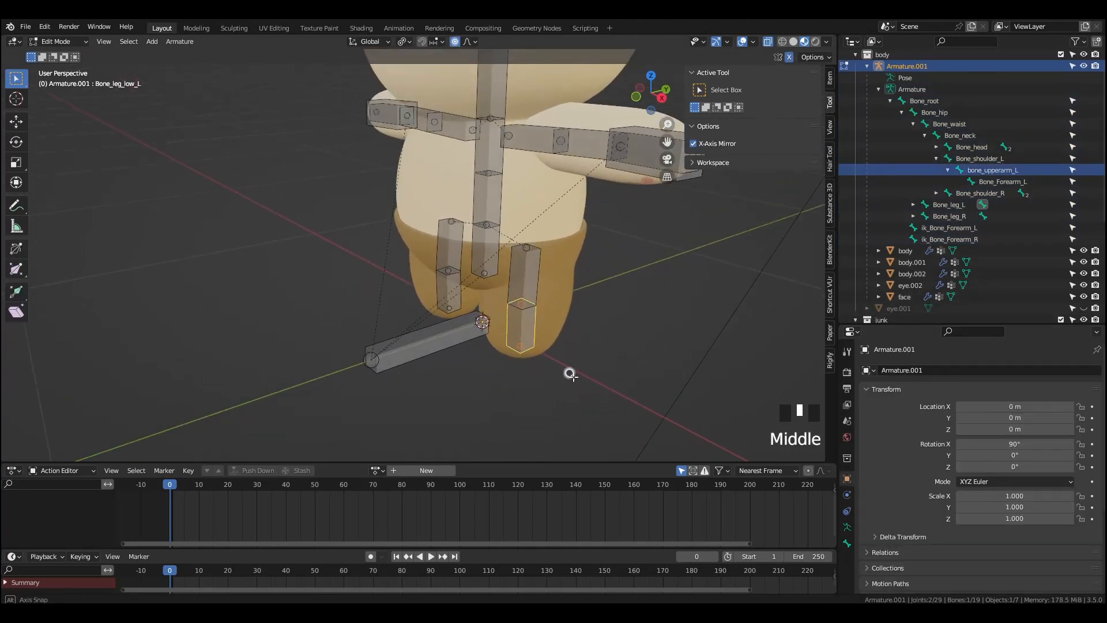
key(shift+d)
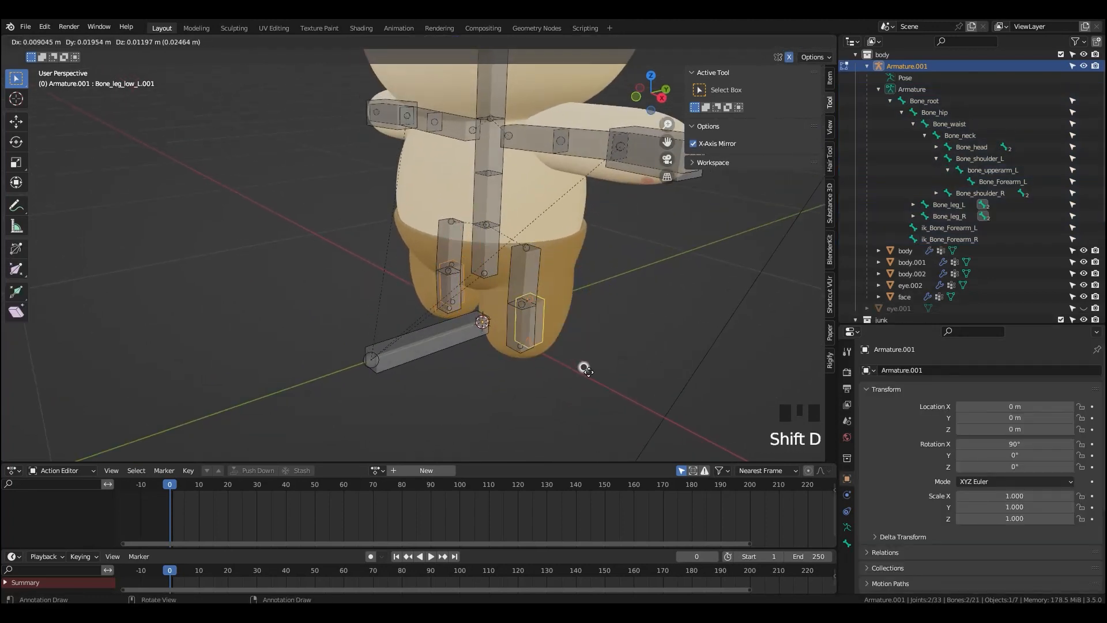
right_click(587, 372)
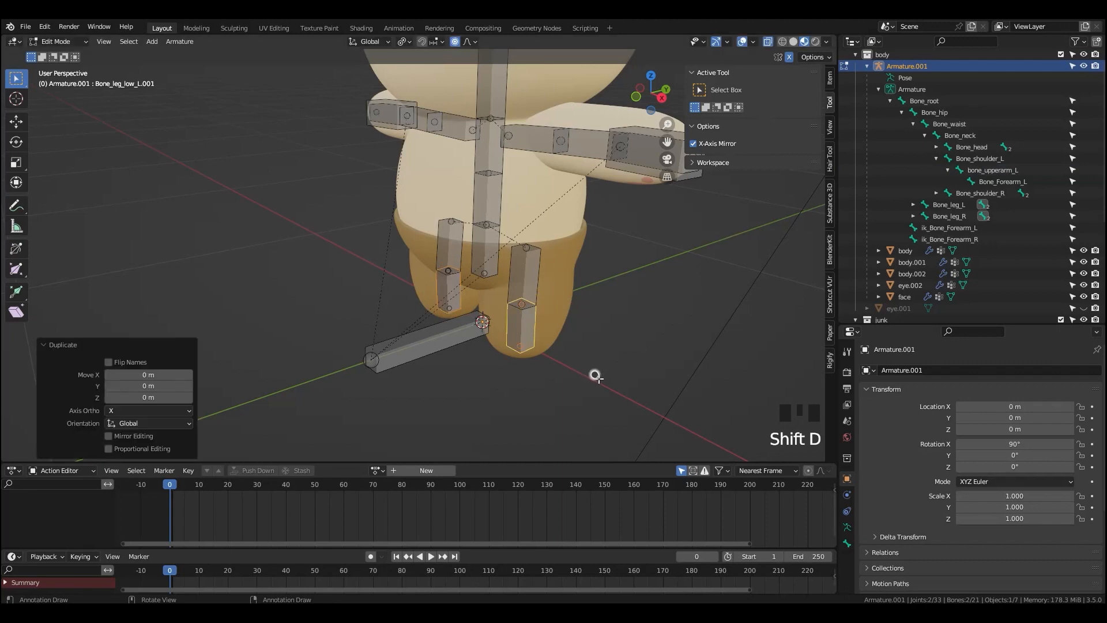
- Scale up the B-Bone display size of the duplicated lower leg bones by about 1.73
key(ctrl+alt+s)
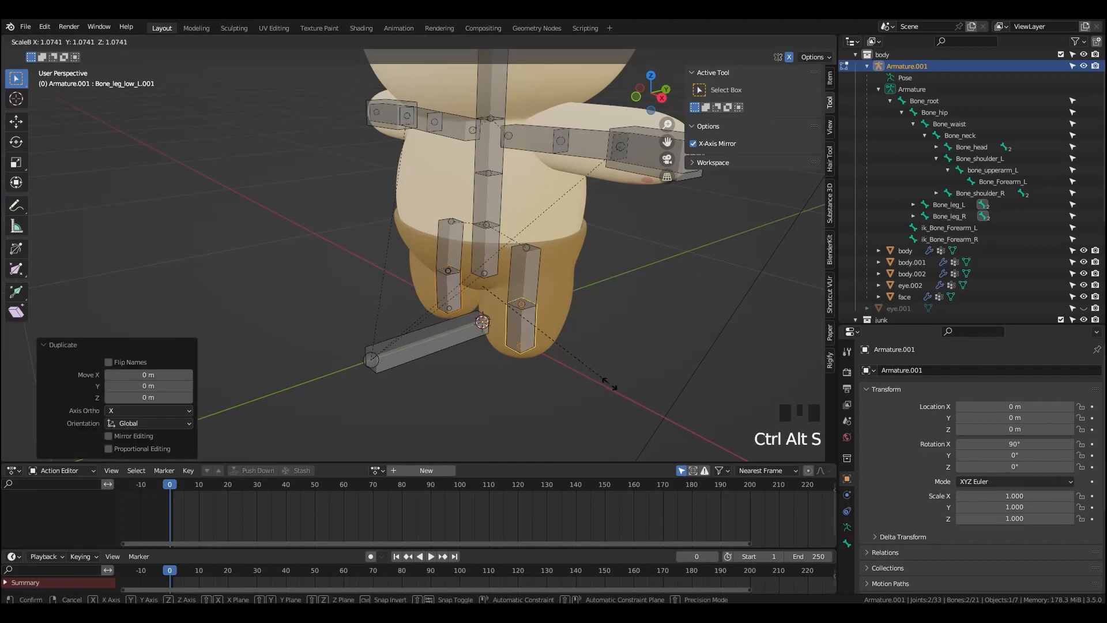
click(703, 415)
middle_drag(640, 402, 665, 392)
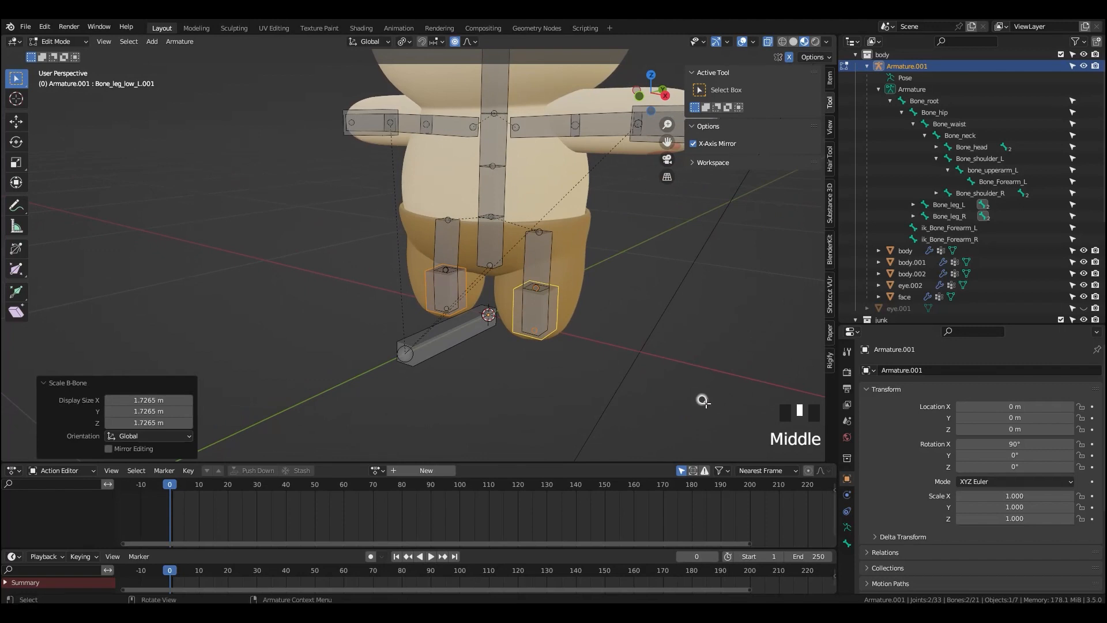
- Rename the duplicated lower leg bones as ik_Bone_leg_low_L and ik_Bone_leg_low_R
click(847, 544)
double_click(894, 370)
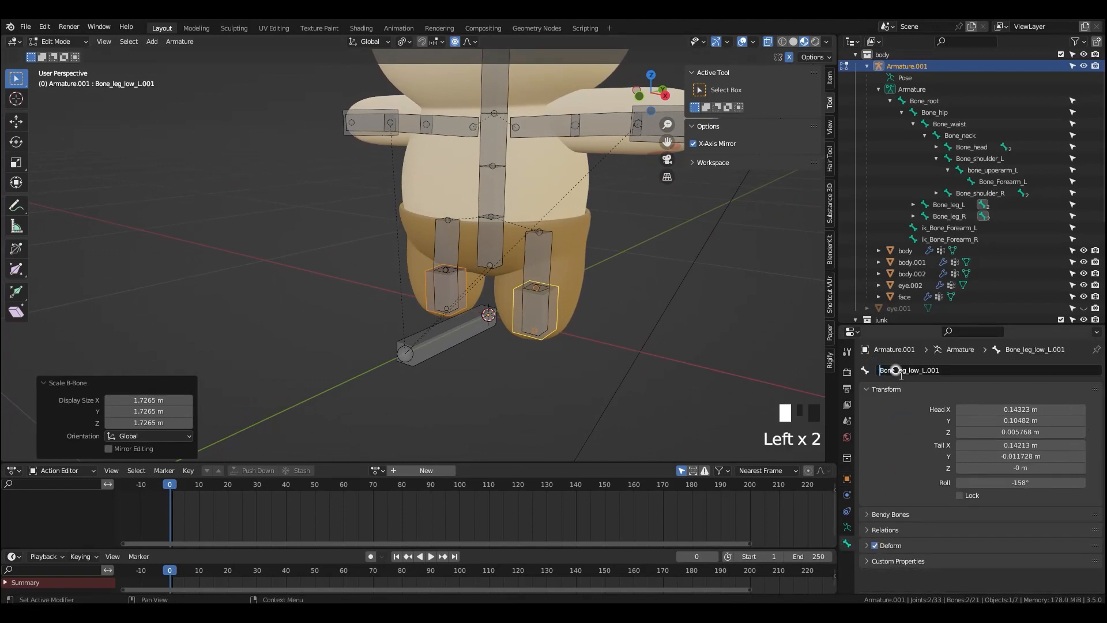
text(ik_)
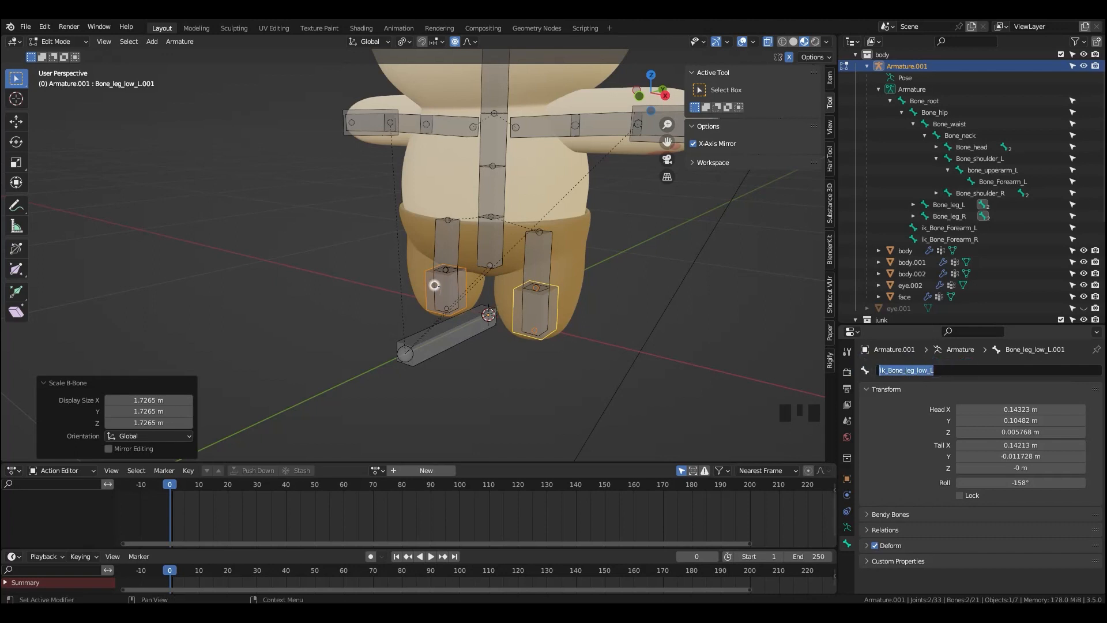
key(Return)
click(426, 297)
click(942, 370)
text(ik_Bone_leg_low_L)
key(Return)
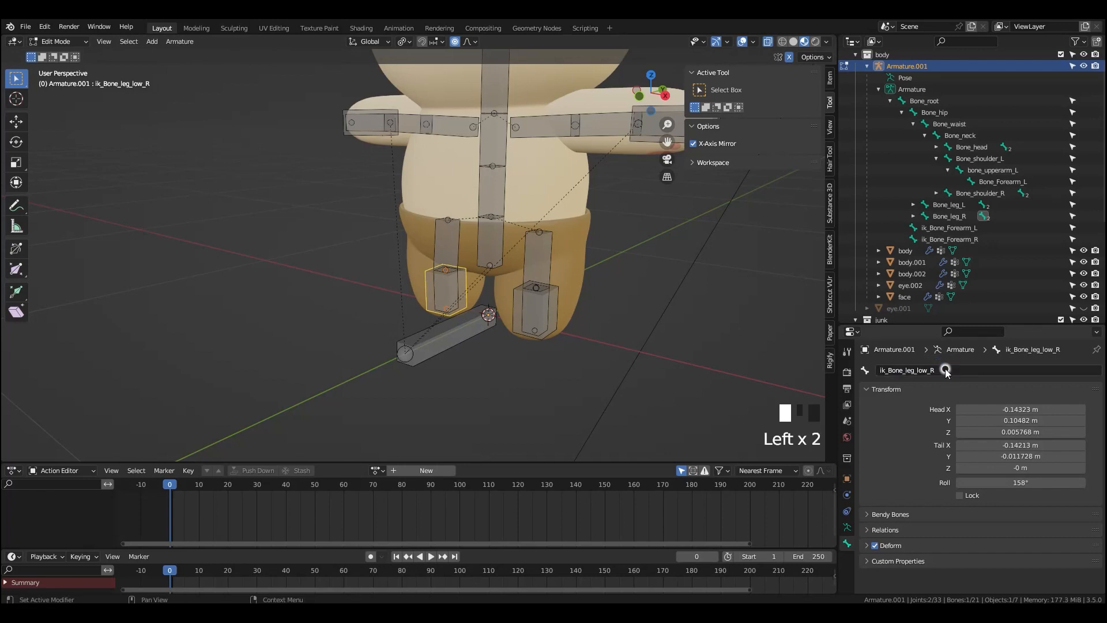
- Parent ik_Bone_leg_low_L to Bone_root with Keep Offset
middle_drag(564, 371, 548, 363)
click(516, 340)
shift+click(455, 333)
key(ctrl+p)
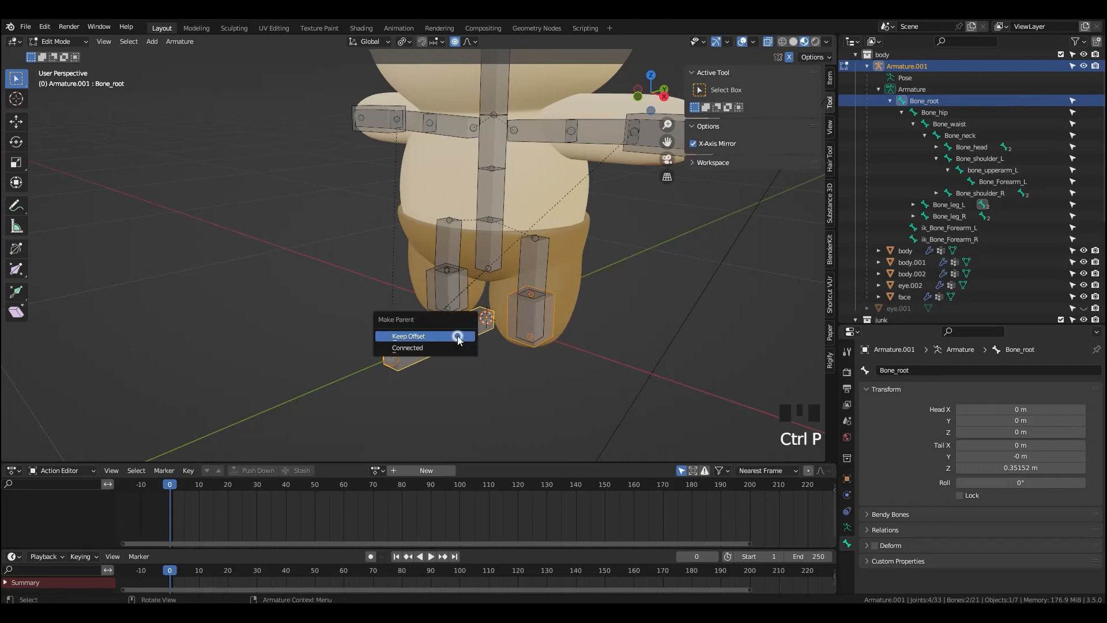
click(458, 336)
- In Pose Mode, add an Inverse Kinematics constraint to Bone_leg_L targeting ik_Bone_leg_low_L, and limit its Chain Length to that leg bone
middle_drag(593, 382, 586, 381)
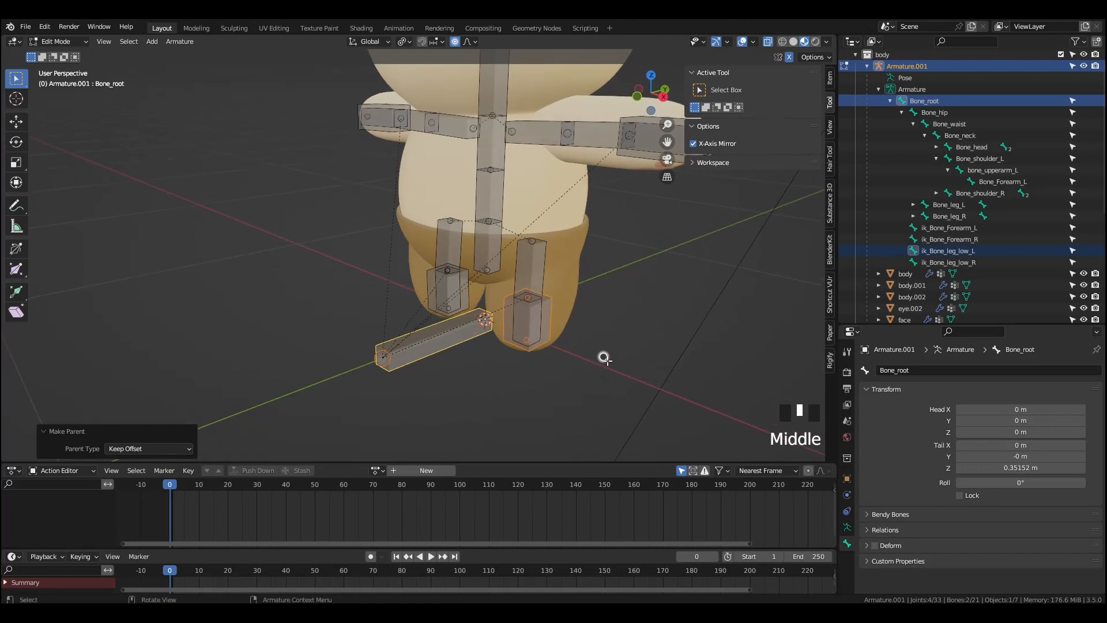
key(ctrl+Tab)
click(545, 339)
shift+click(536, 279)
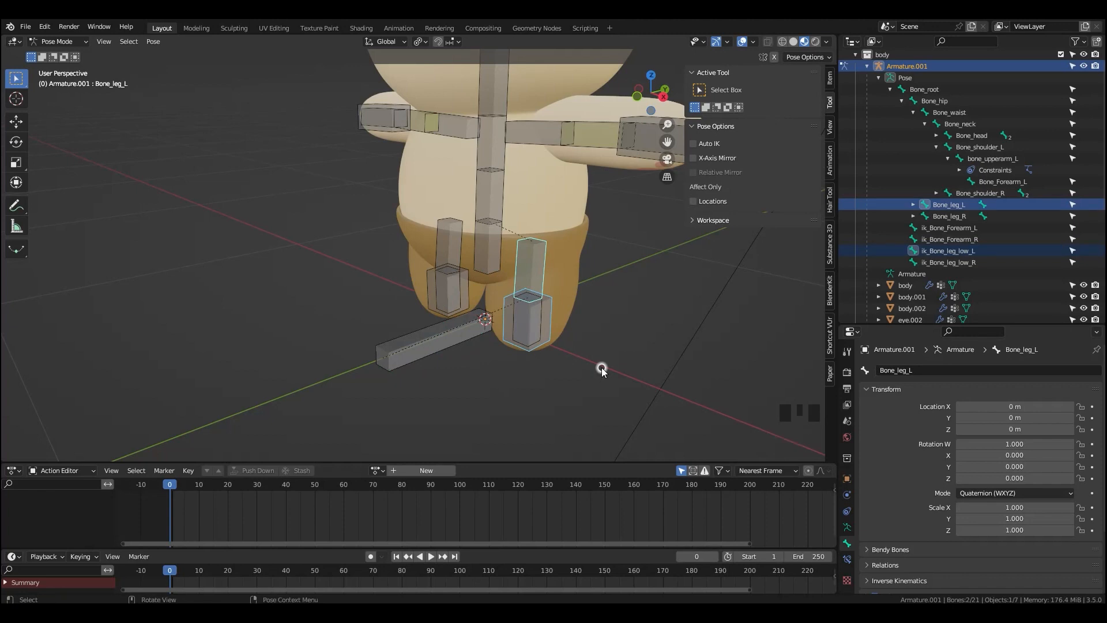
key(shift+ctrl+c)
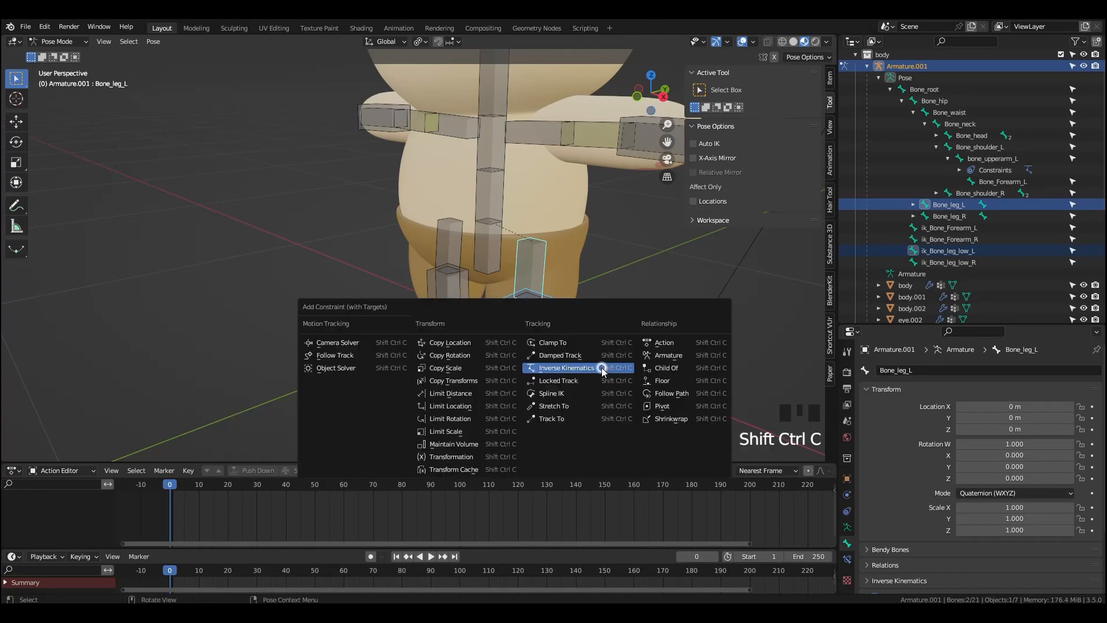
click(591, 369)
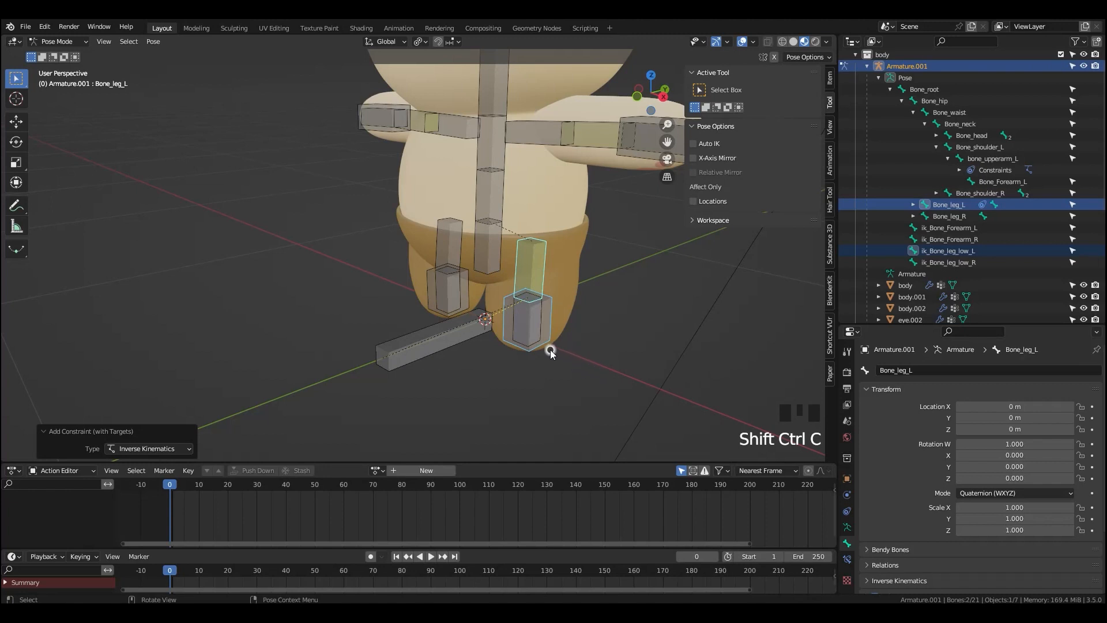
click(535, 291)
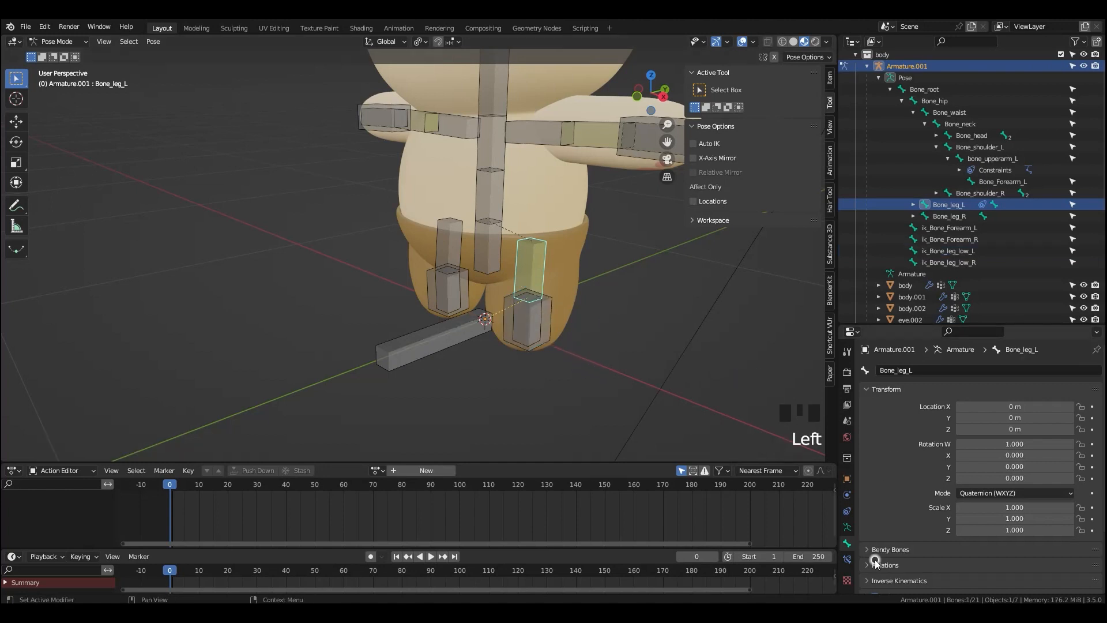
click(847, 556)
click(1038, 462)
- Test moving ik_Bone_leg_low_L and rotating it in right view, cancelling both transforms
middle_drag(676, 410, 651, 388)
click(543, 318)
key(g)
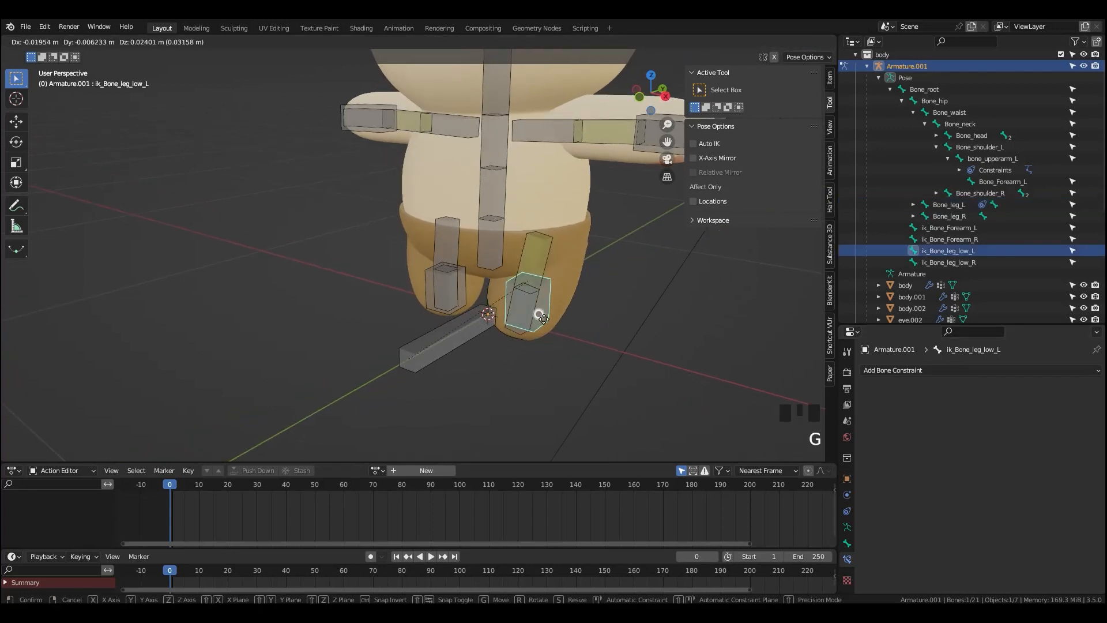
right_click(559, 341)
middle_drag(563, 344, 521, 352)
key(grave)
key(r)
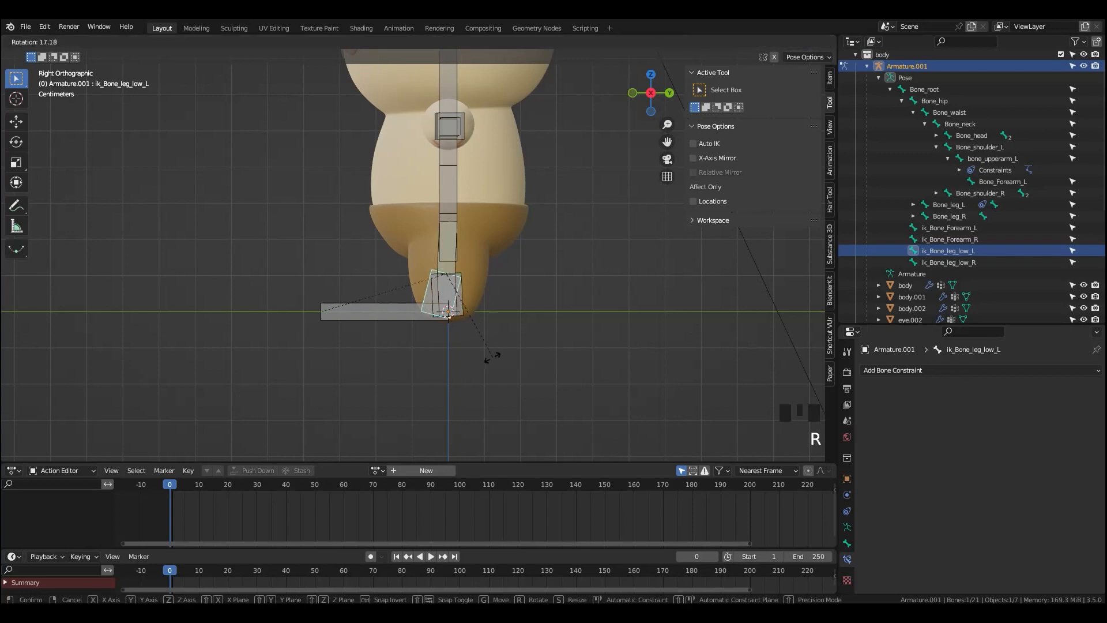
right_click(509, 353)
- Move ik_Bone_leg_low_L forward in right view and rotate Bone_leg_low_L to bend the left knee
key(g)
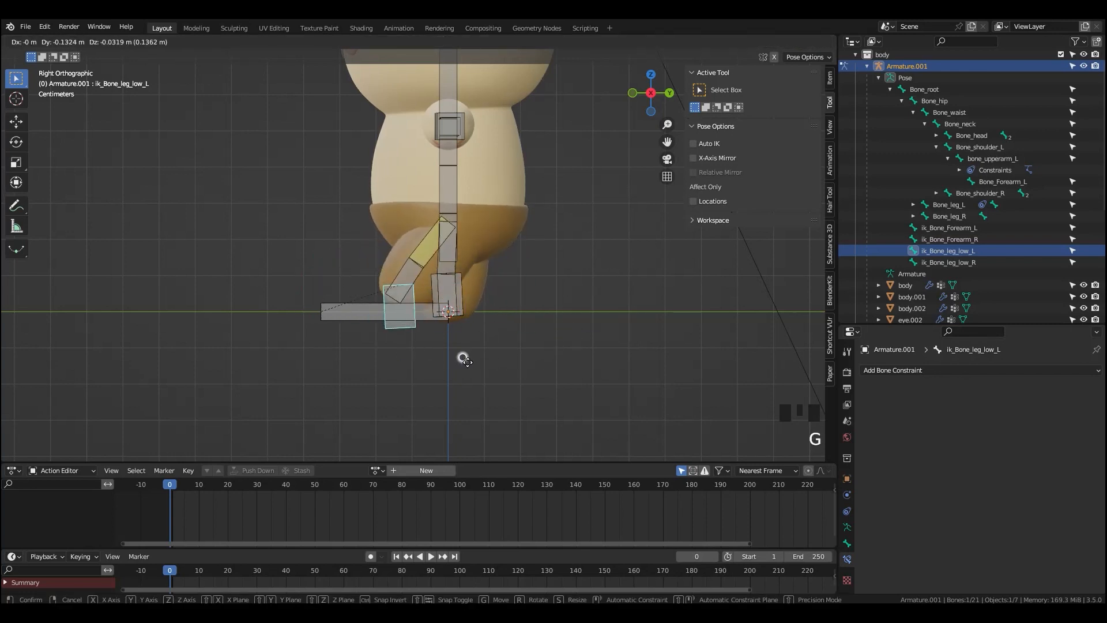
click(421, 297)
click(421, 297)
key(r)
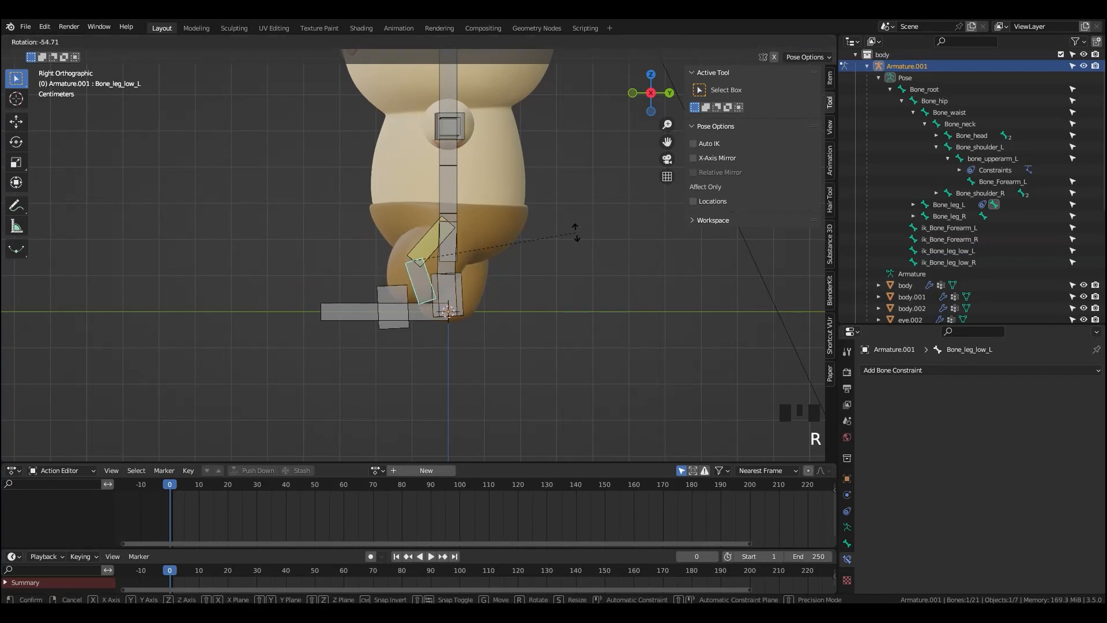
click(553, 264)
- Add an Inverse Kinematics constraint to Bone_leg_R with ik_Bone_leg_low_R as its target
middle_drag(553, 264, 436, 300)
shift+click(433, 257)
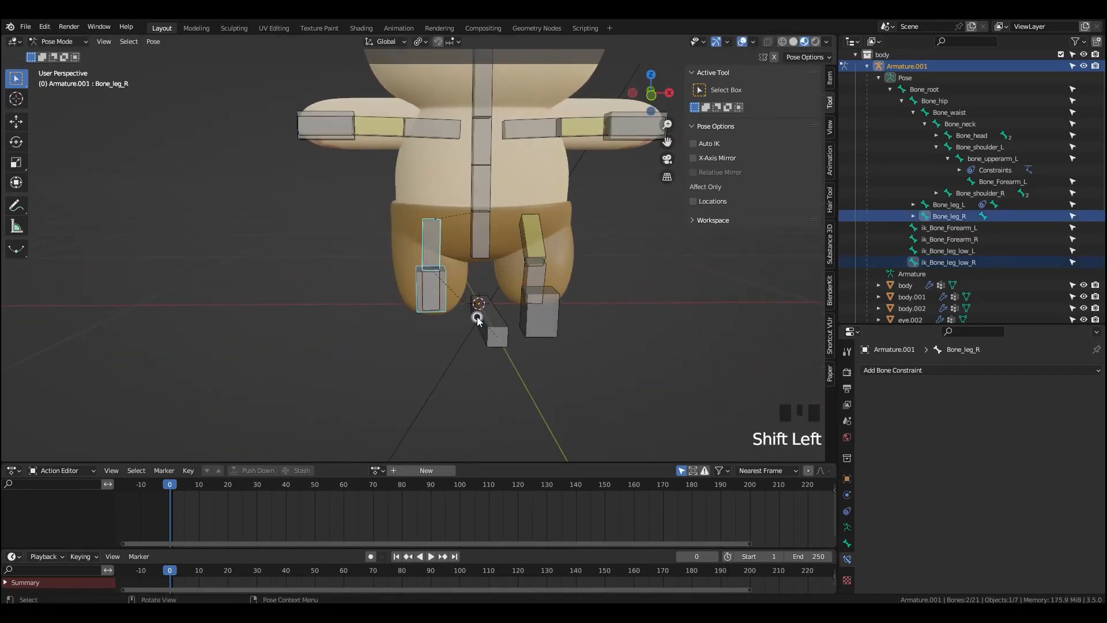
key(shift+ctrl+c)
click(459, 316)
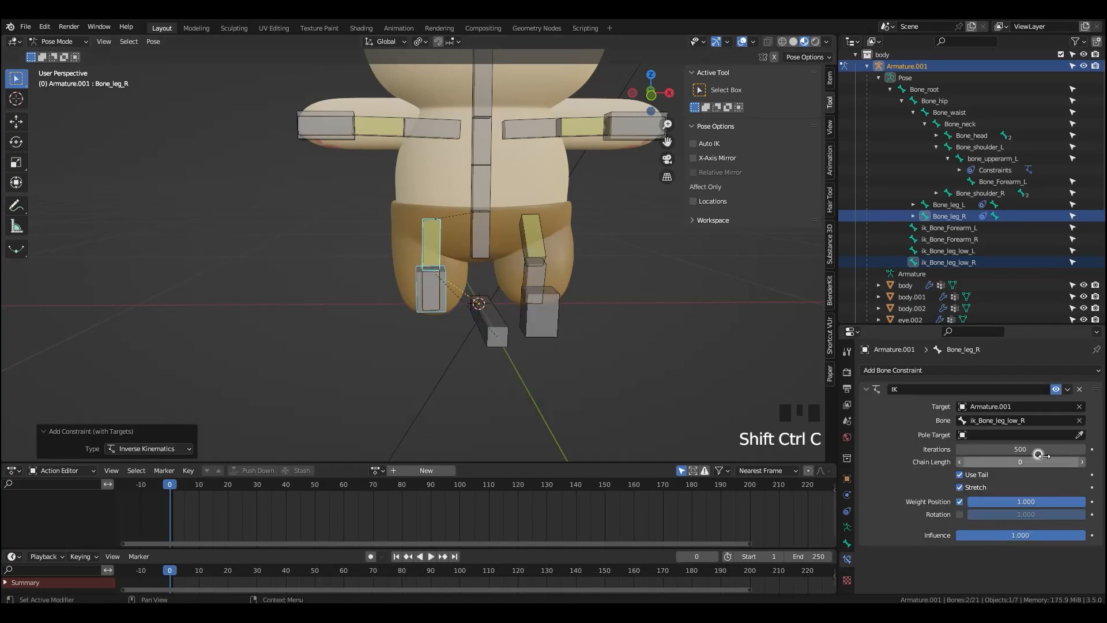
- Limit the IK Chain Length to the right leg bone alone and move ik_Bone_leg_low_R about 0.12 m outward and slightly forward
click(1082, 461)
middle_drag(559, 413, 494, 403)
click(457, 301)
key(g)
click(391, 284)
- Test the leg IK by moving Bone_hip about 0.09 m down in front view and raising it about 0.03 m in an angled view
key(grave)
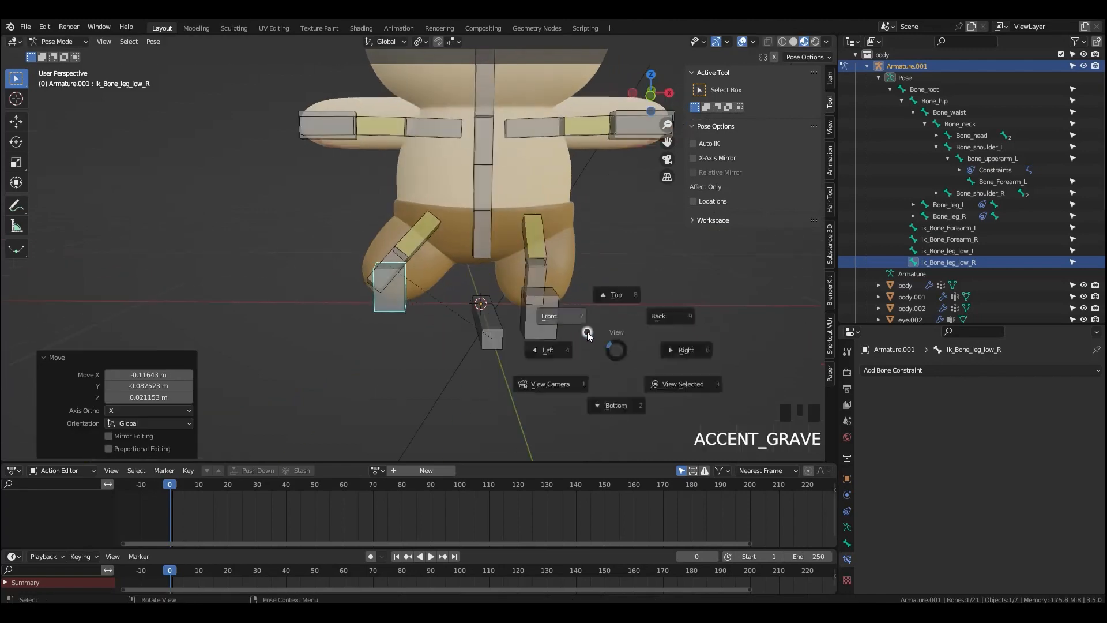
click(586, 333)
click(483, 245)
key(g)
click(482, 282)
scroll(483, 285, down, 4)
middle_drag(545, 374, 461, 370)
key(g)
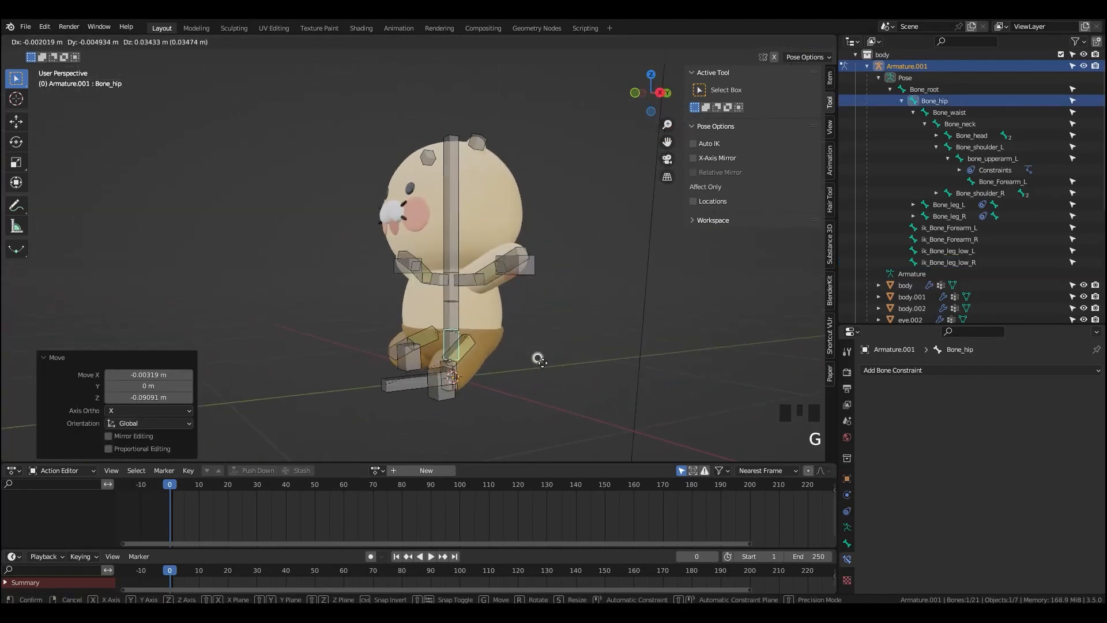
click(540, 362)
- Hide the viewport overlays and test moving Bone_hip in front view, cancelling the move
key(z)
click(565, 310)
key(grave)
click(560, 297)
key(g)
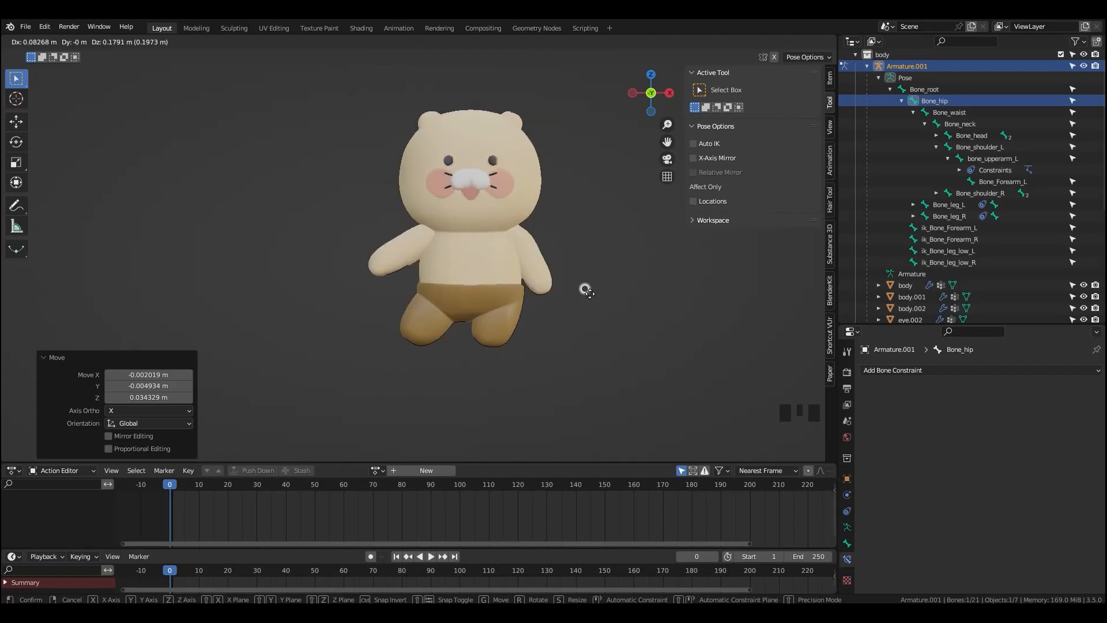
right_click(529, 263)
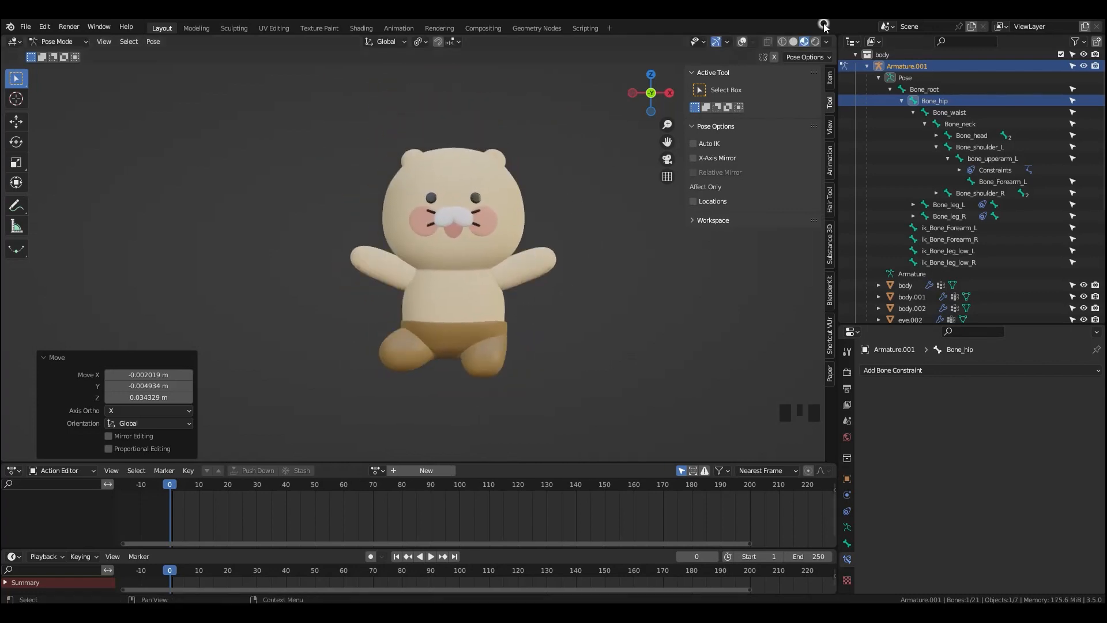
- Test Bone_hip with trackball rotations, with and without the viewport overlays, cancelling each rotation
click(741, 42)
key(r)
key(r)
right_click(568, 331)
click(742, 43)
key(r)
key(r)
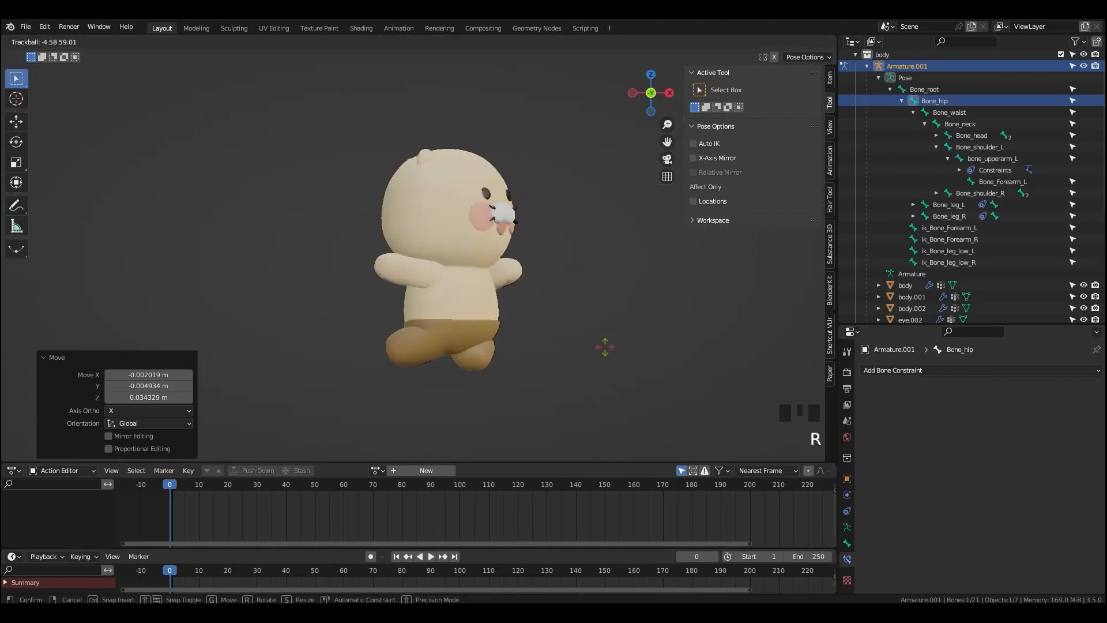
right_click(538, 329)
- Try moving Bone_hip along the global Z axis and cancel it, restoring the viewport overlays and selecting all bones
key(g)
key(z)
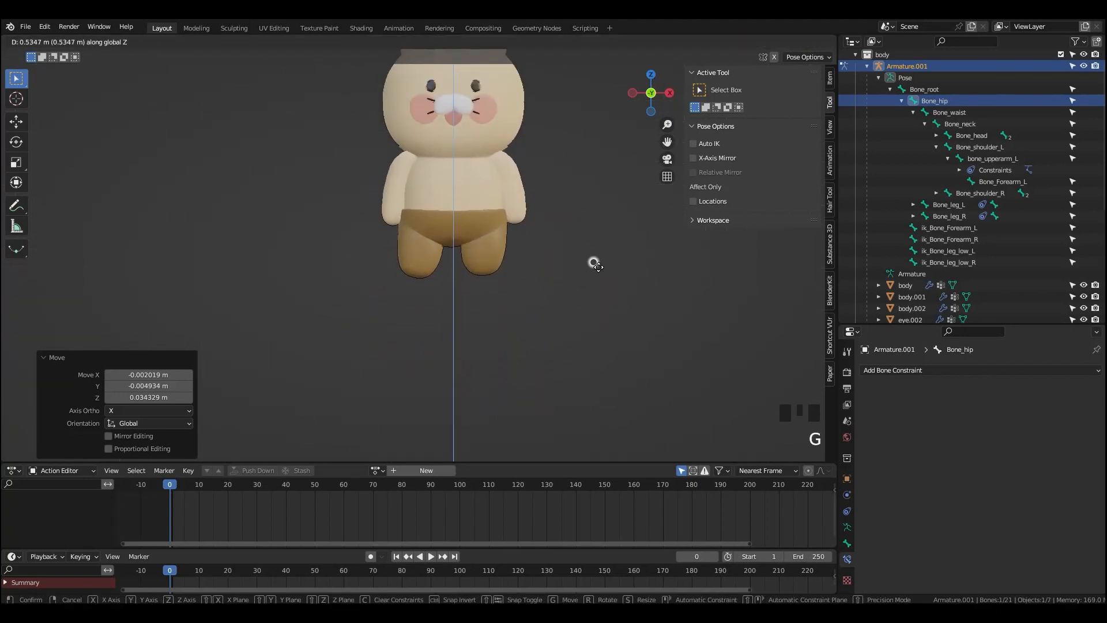
right_click(543, 281)
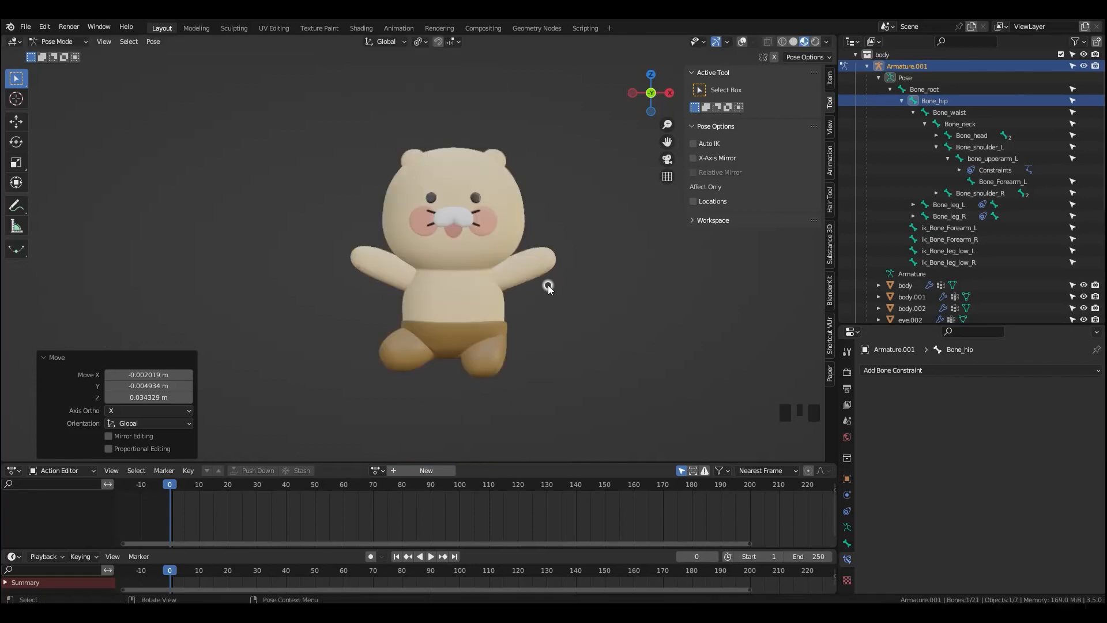
click(742, 42)
scroll(559, 358, up, 3)
shift+middle_drag(589, 361, 522, 358)
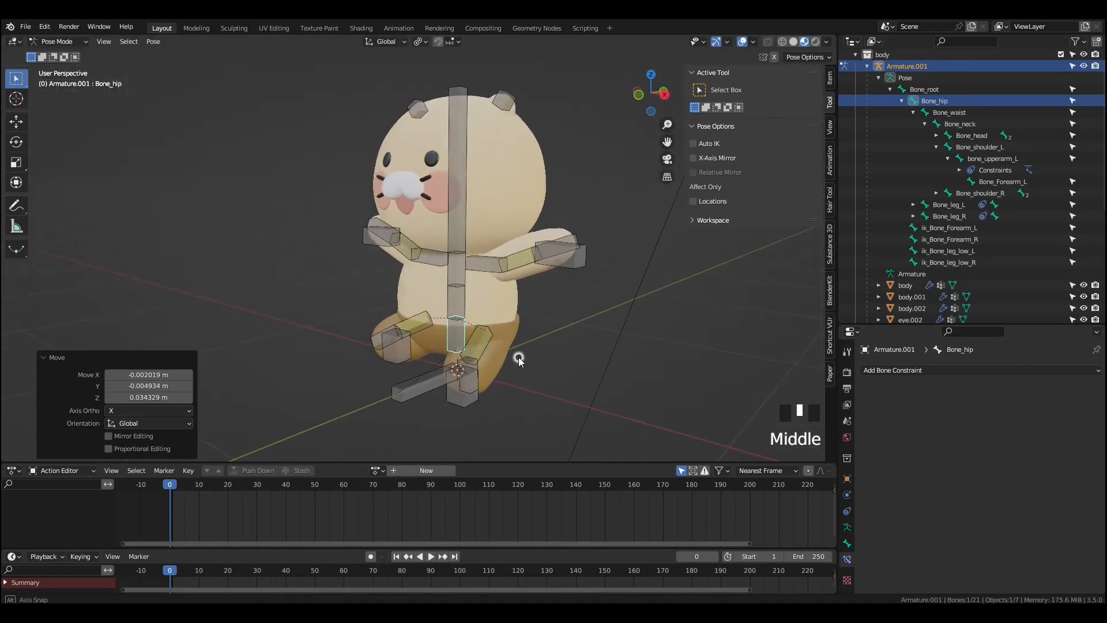
key(a)
key(a)
key(a)
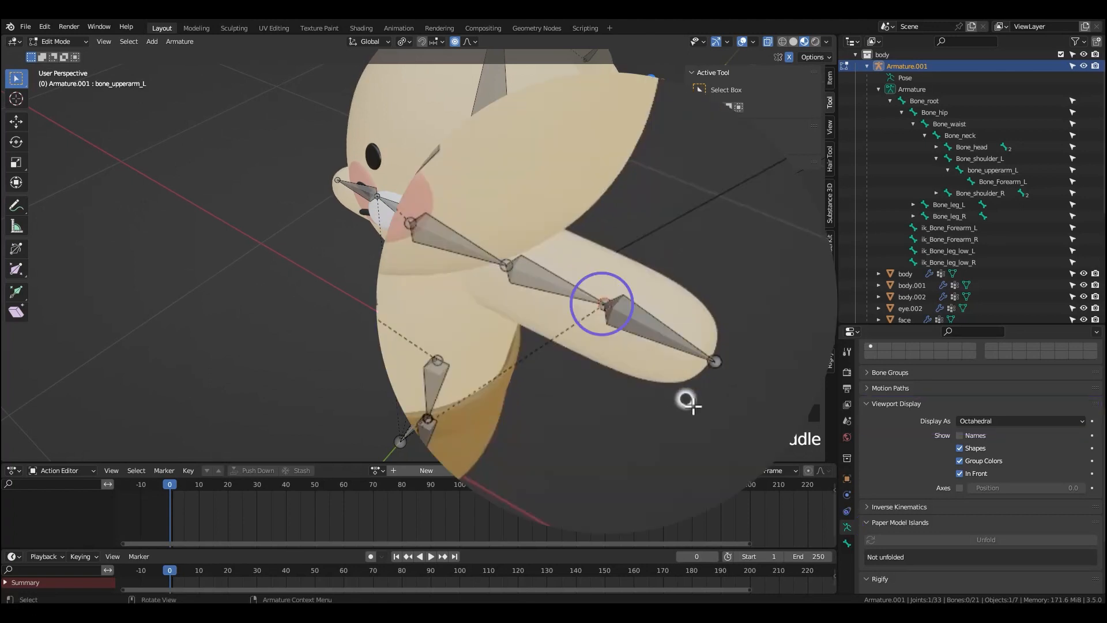
- Undo the recent armature edits back to the bone extruded from the left elbow, and select that bone
key(ctrl+z)
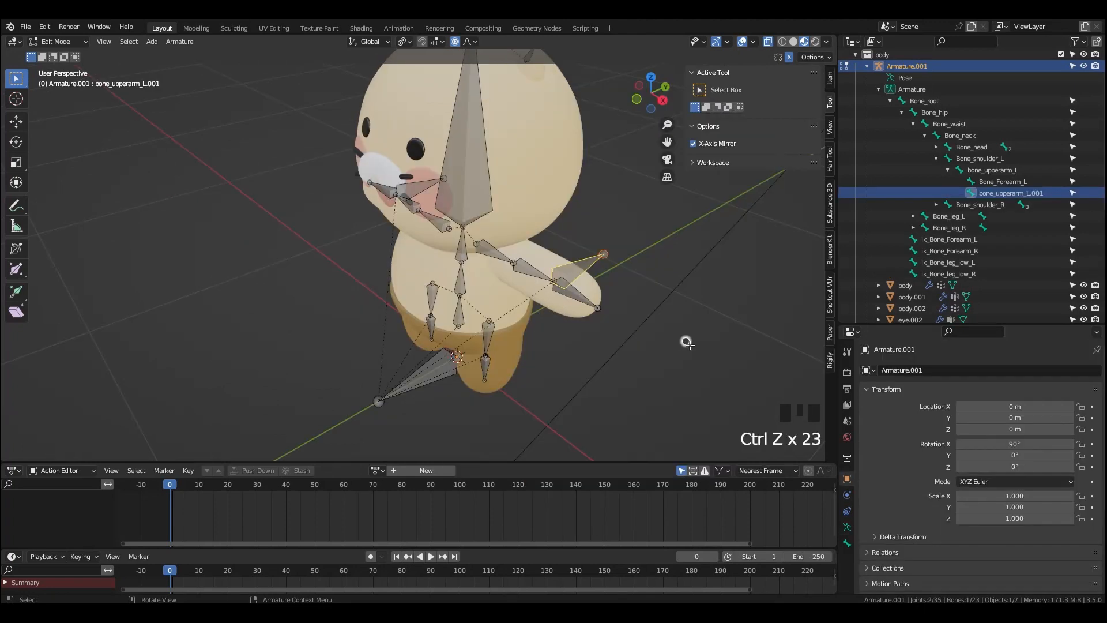
middle_drag(686, 343, 696, 346)
click(579, 261)
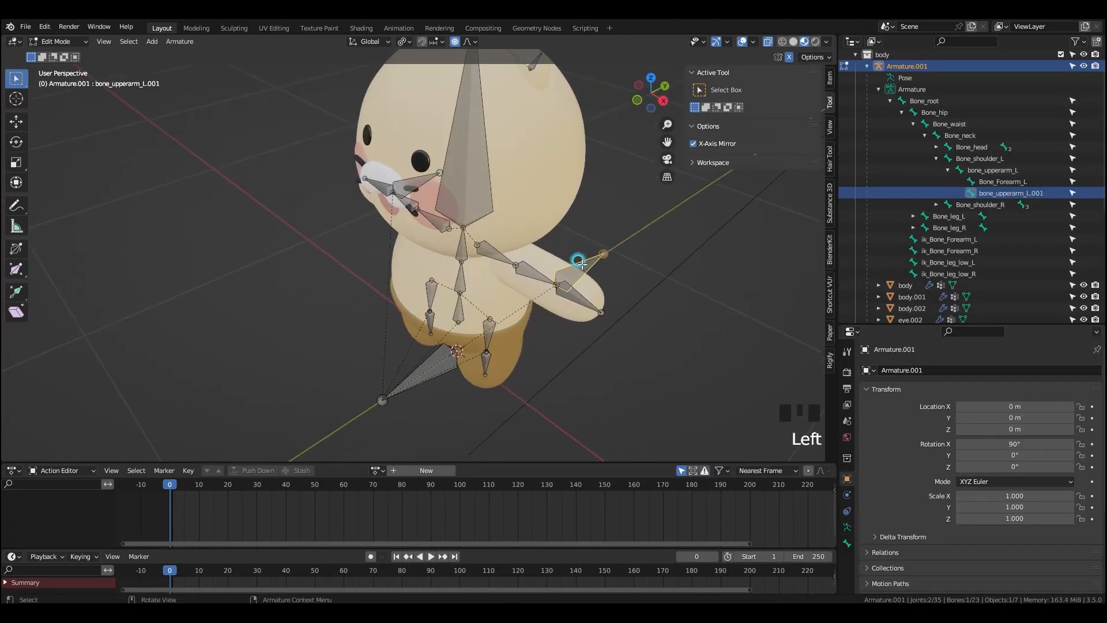
- Try to move the extruded left elbow bone away from the arm while it is still connected
key(g)
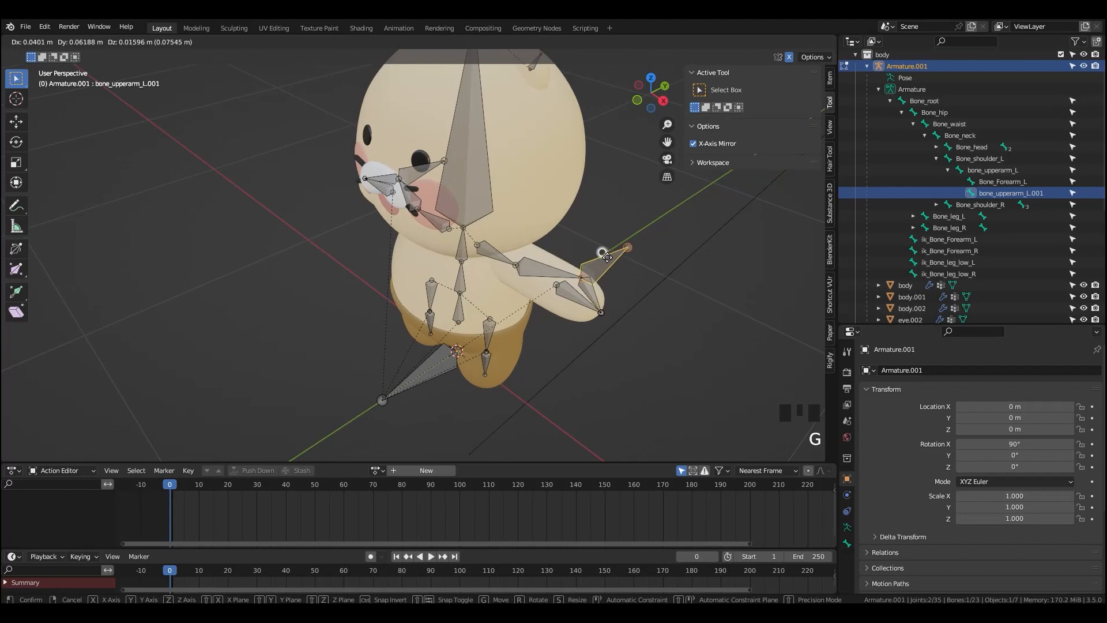
click(605, 257)
middle_drag(504, 256, 505, 250)
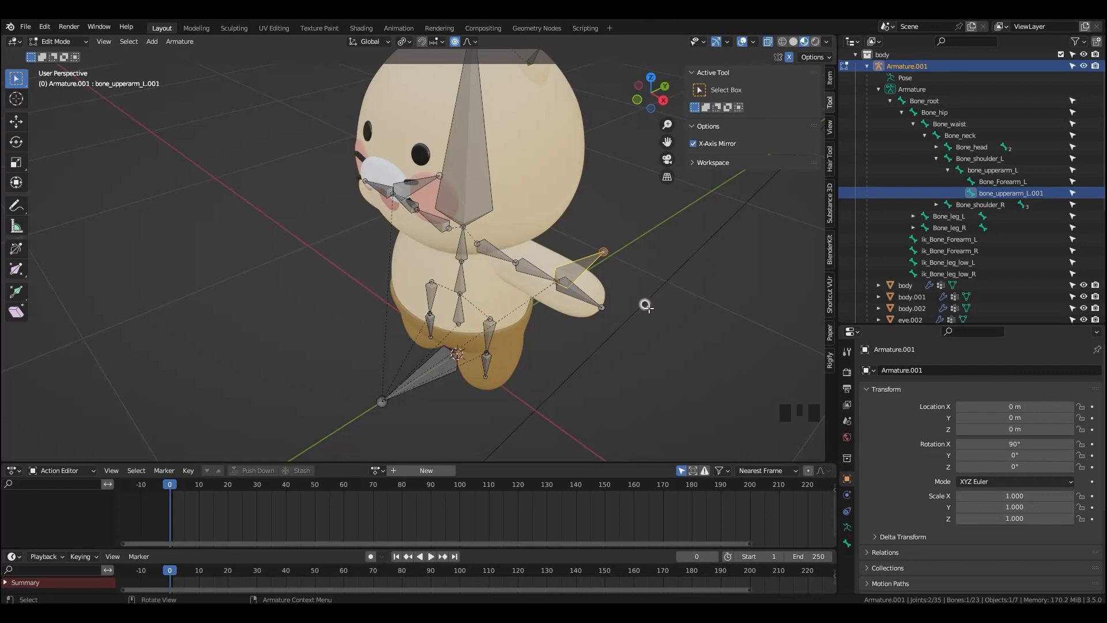
- Disconnect the extruded bone from the left upper arm and move it about 0.19 m behind the elbow along global Y
key(alt+p)
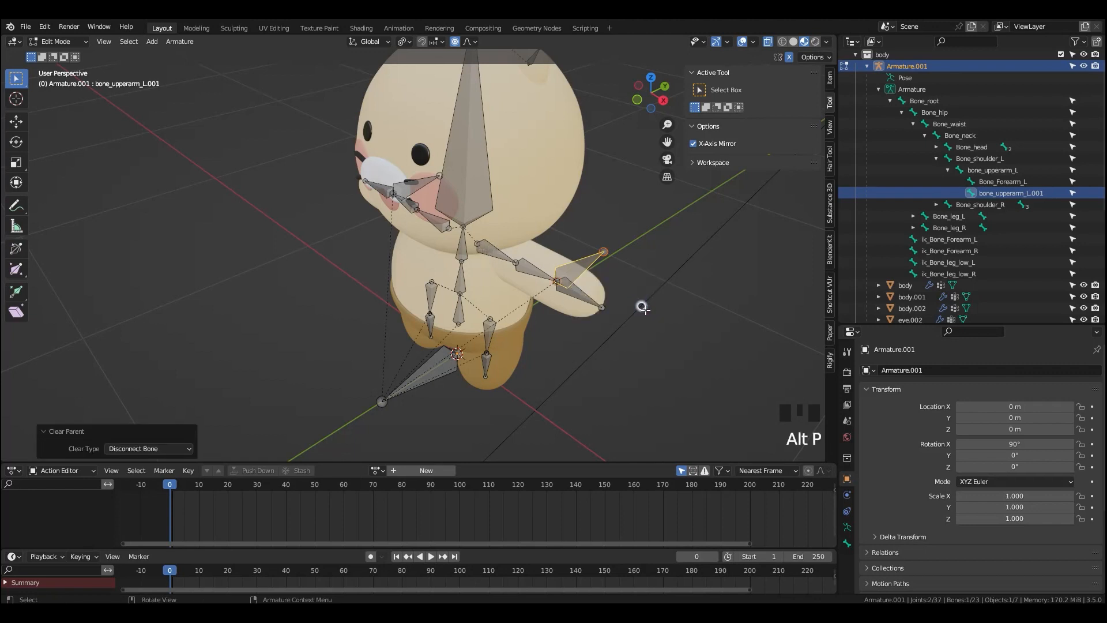
key(g)
key(y)
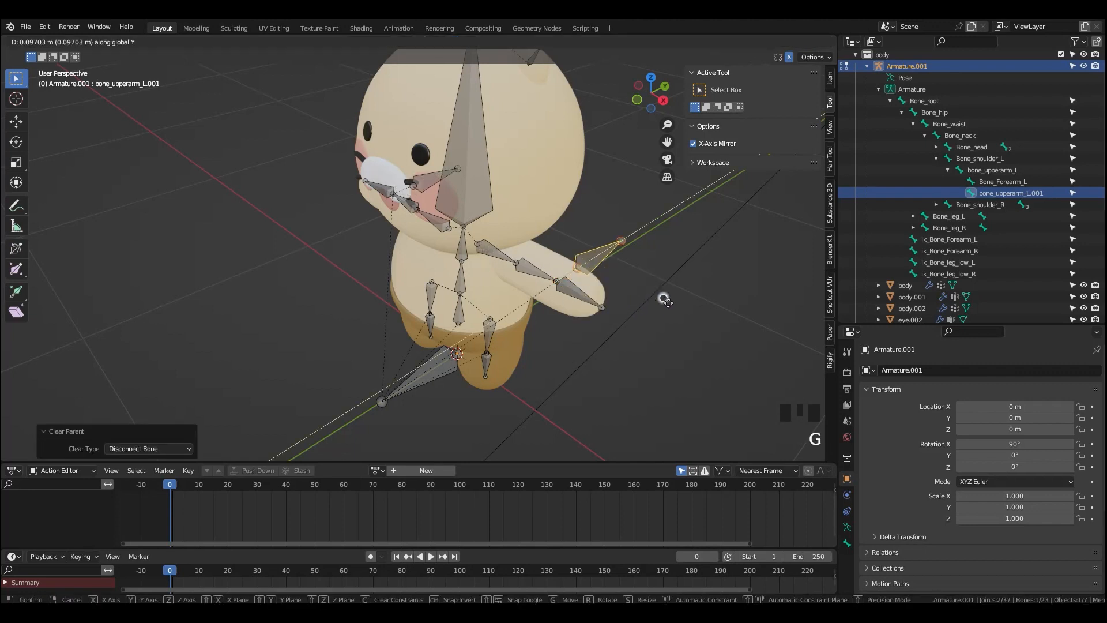
click(682, 295)
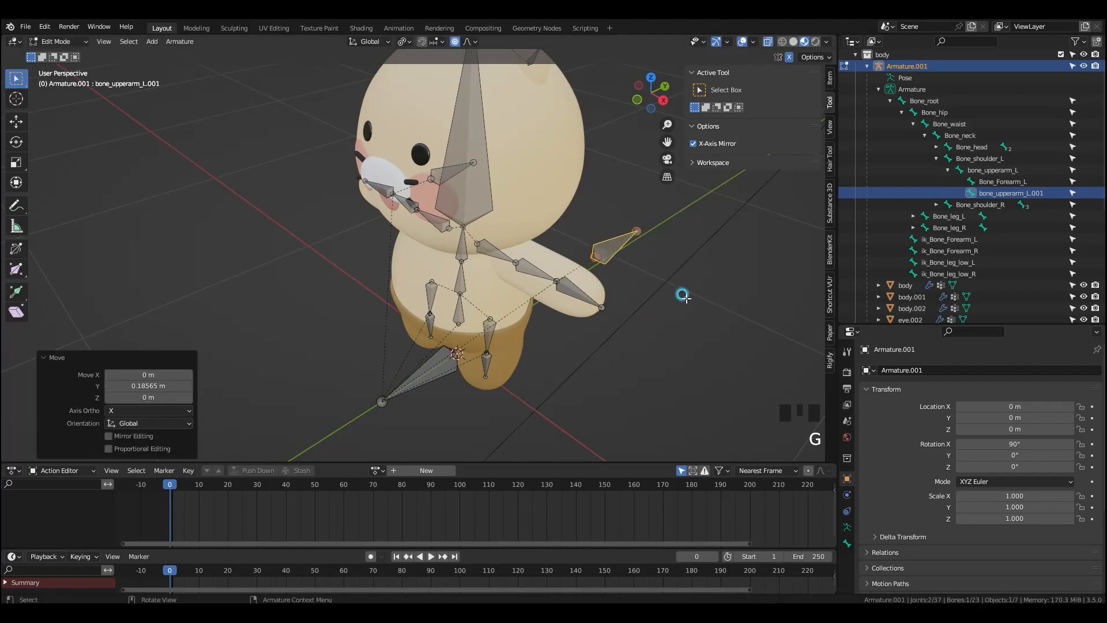
- Parent the detached elbow bone to Bone_shoulder_L with Keep Offset
shift+click(495, 255)
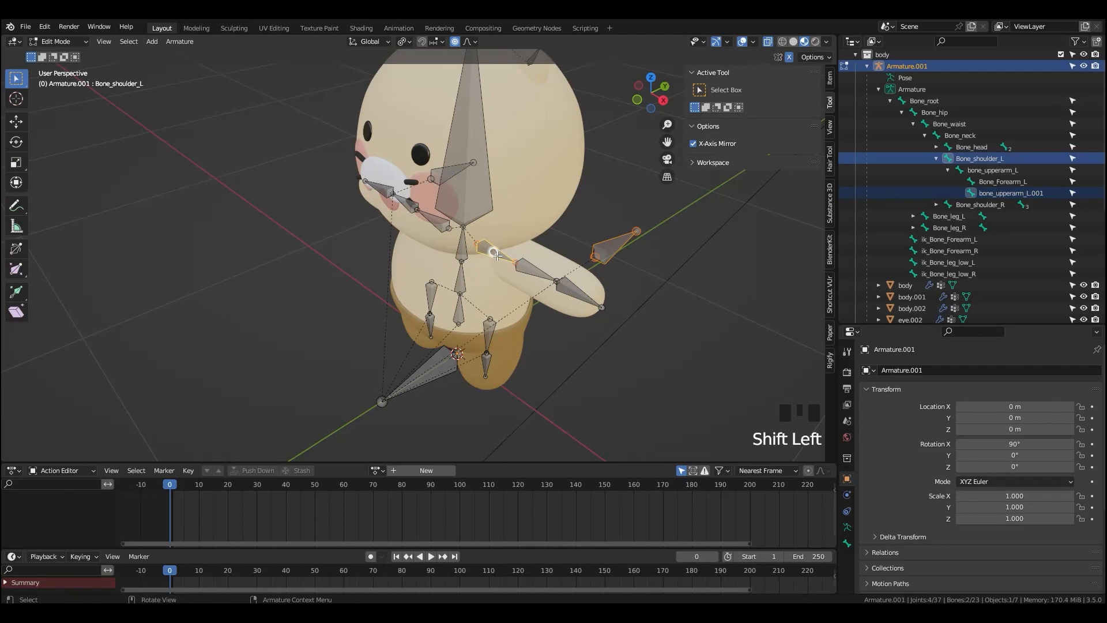
key(ctrl+p)
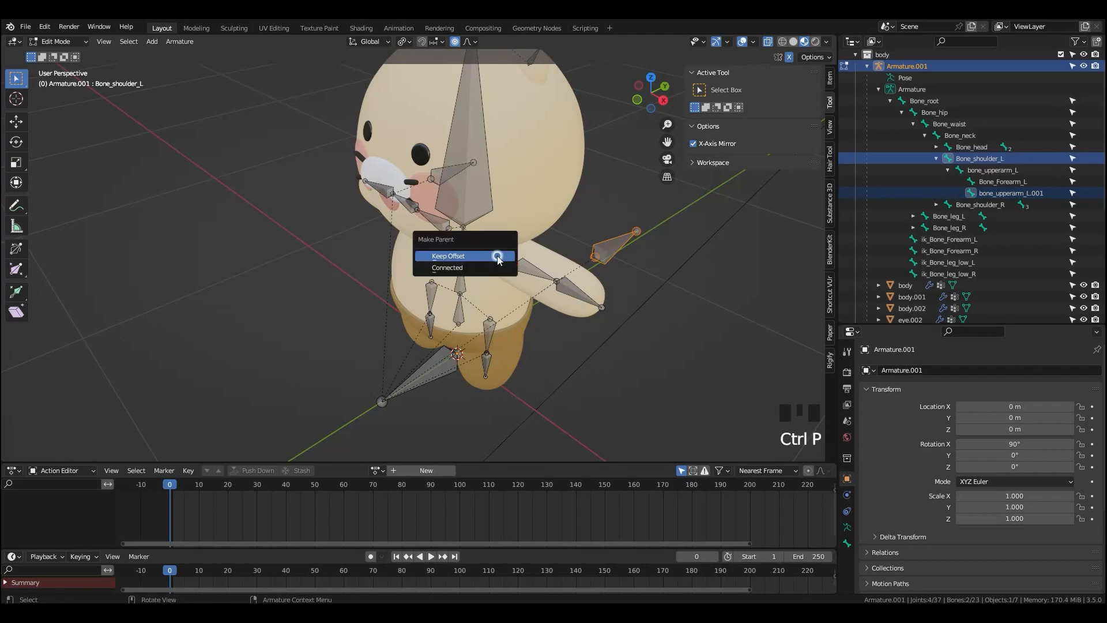
click(497, 255)
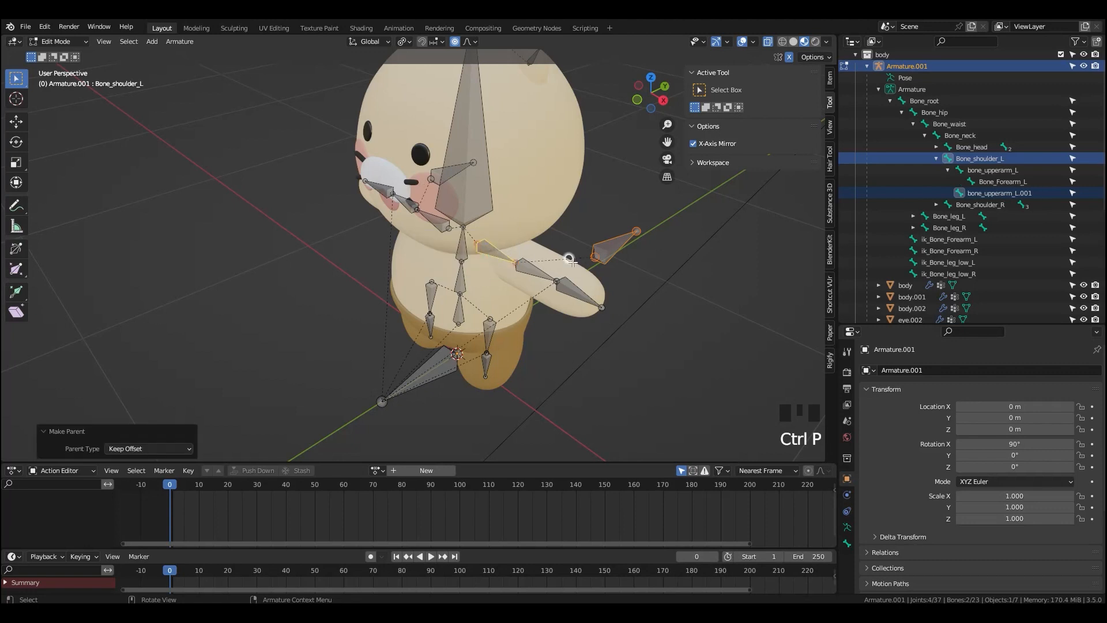
- Display the armature as B-Bone and move the left elbow pole bone about 0.10 m farther back along global Y
click(611, 249)
click(847, 527)
drag(984, 540, 982, 503)
middle_drag(595, 323, 616, 269)
key(g)
click(652, 306)
middle_drag(652, 306, 644, 323)
- Rename the left elbow pole bone as ik_pole_bone_upperarm_L and copy that name
click(847, 479)
click(846, 542)
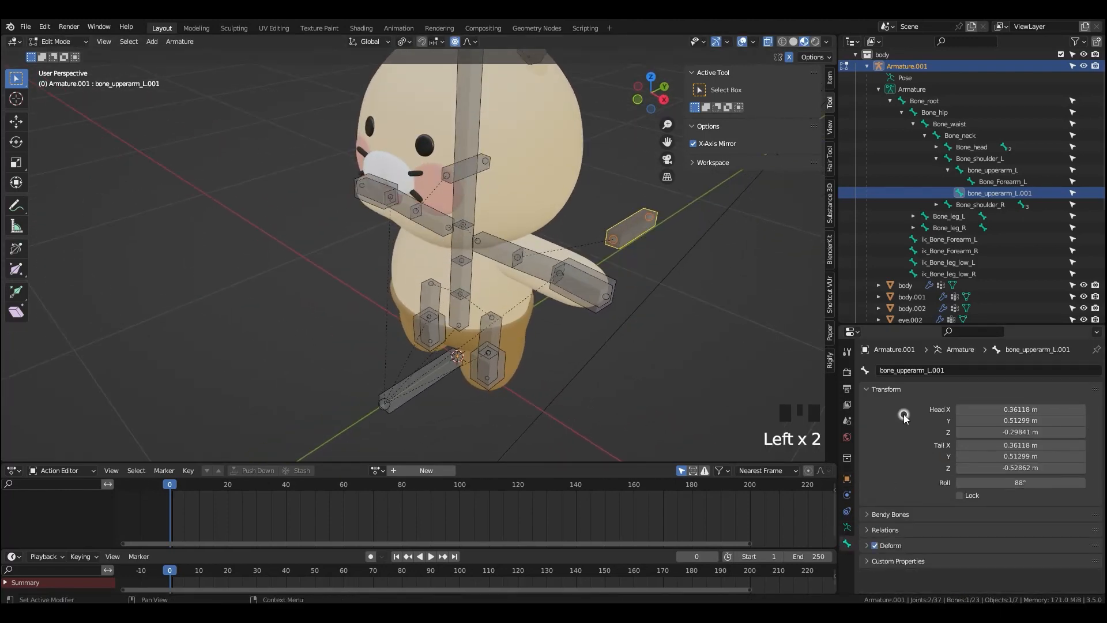
click(952, 369)
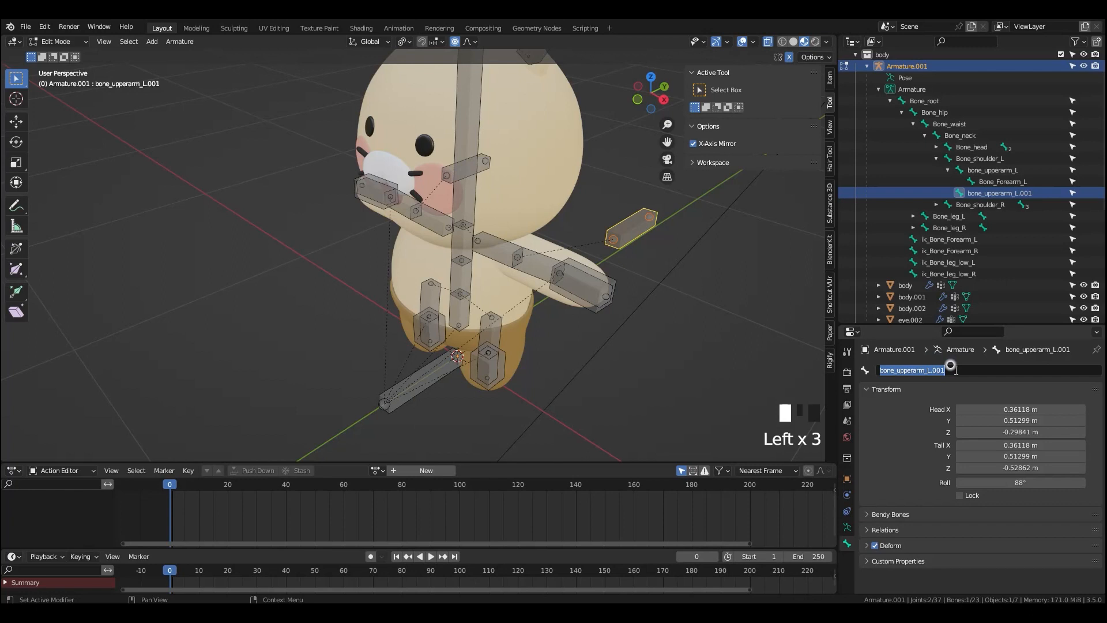
text(ik)
click(880, 369)
text(ik_pole_)
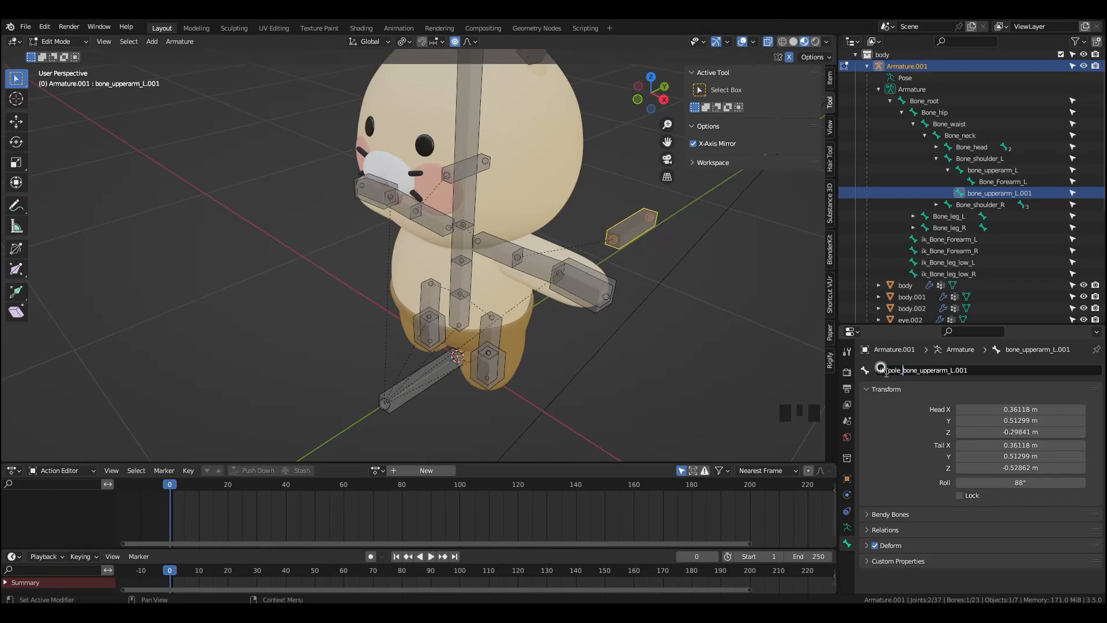
key(Delete)
key(Delete)
key(Delete)
key(Delete)
key(ctrl+a)
key(ctrl+c)
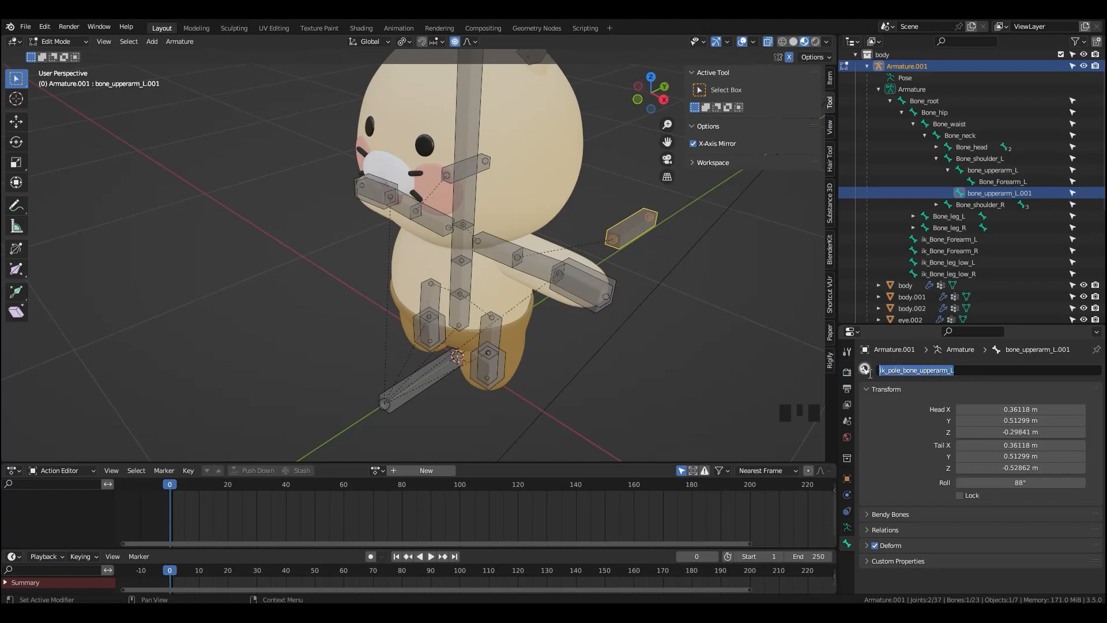
key(Return)
- Rename the mirrored right elbow pole bone as ik_pole_bone_upperarm_R, reusing the copied name
click(483, 162)
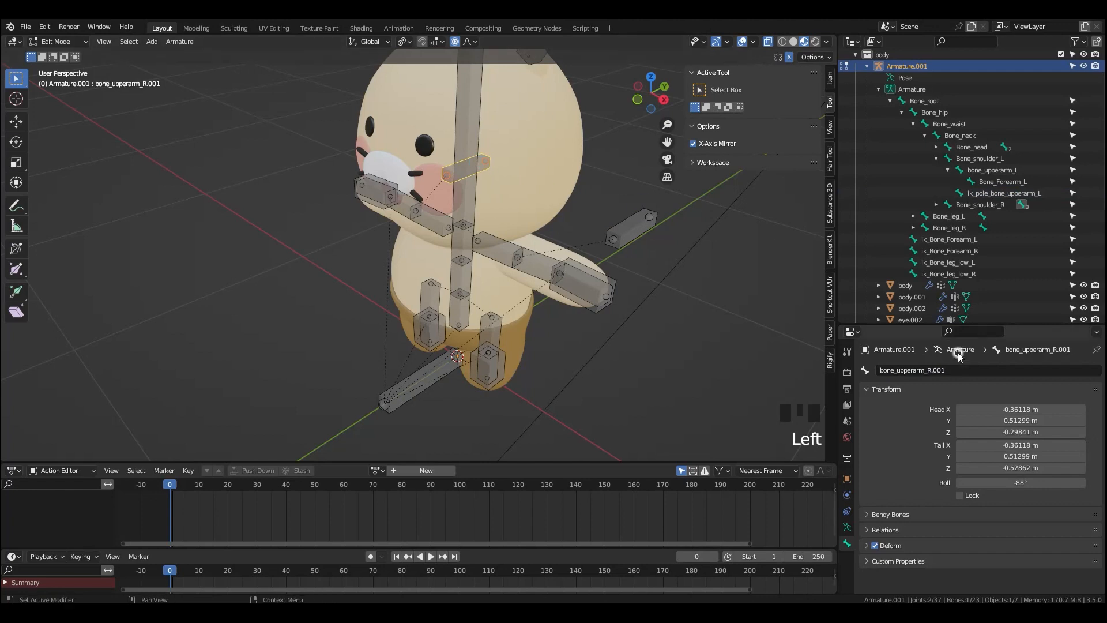
double_click(942, 368)
key(ctrl+v)
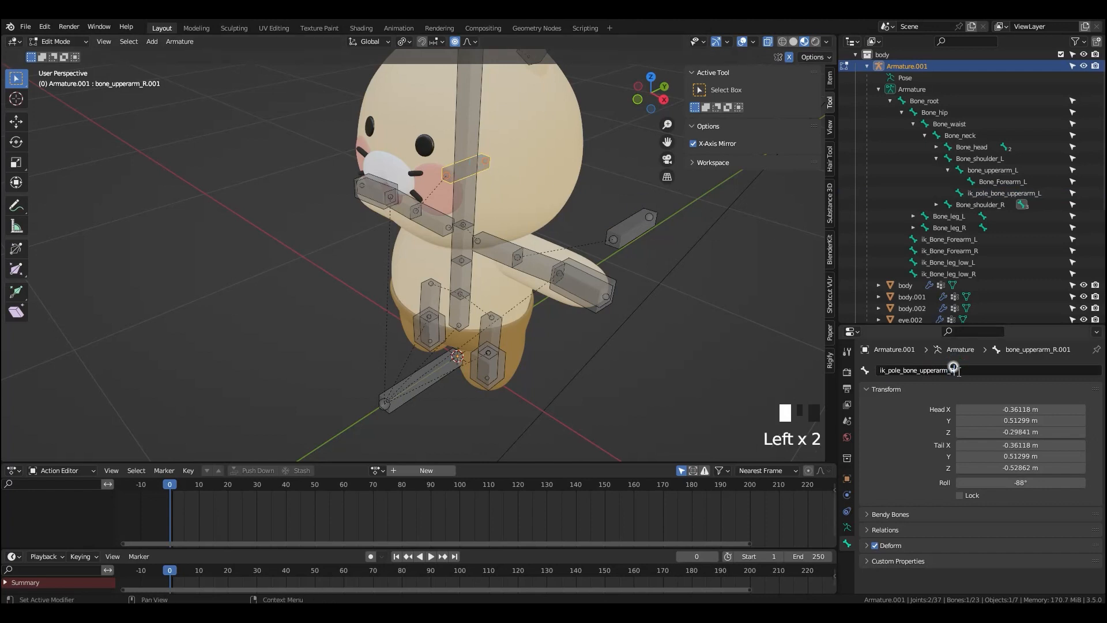
click(720, 317)
click(674, 338)
- In Pose Mode, set the Pole Target of bone_upperarm_L's IK constraint to Armature.001 with the bone ik_pole_bone_upperarm_L
key(ctrl+Tab)
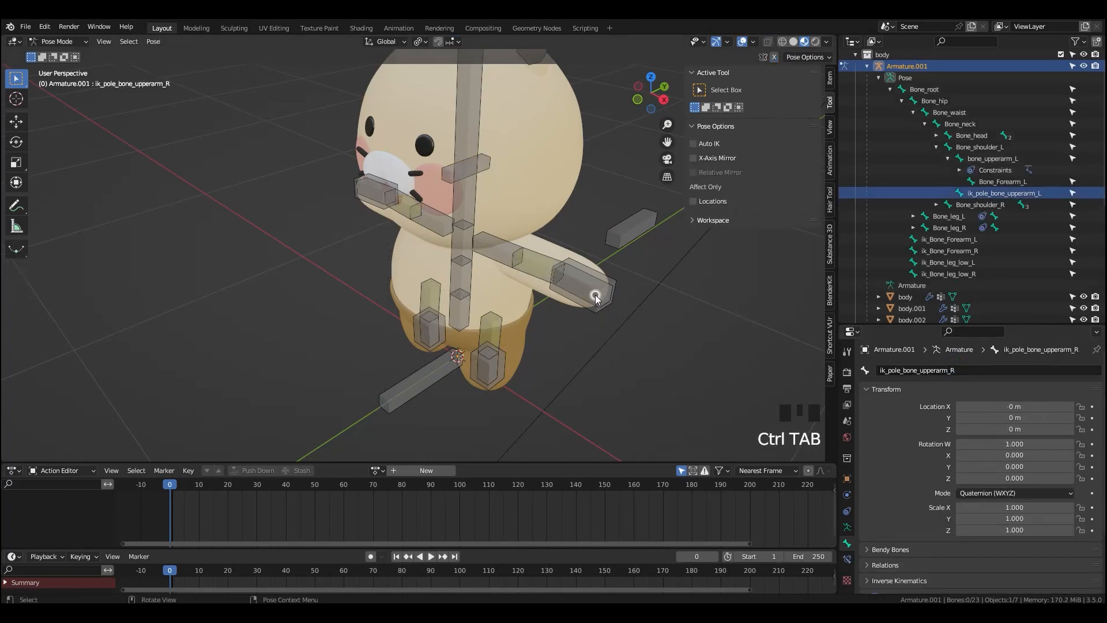
key(ctrl+Tab)
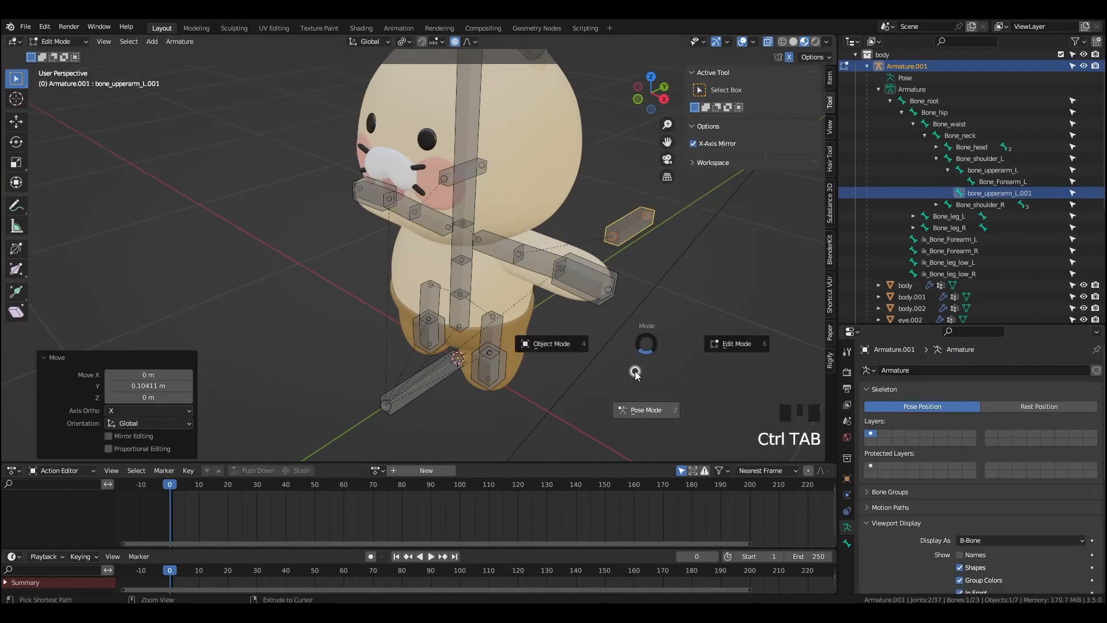
click(542, 261)
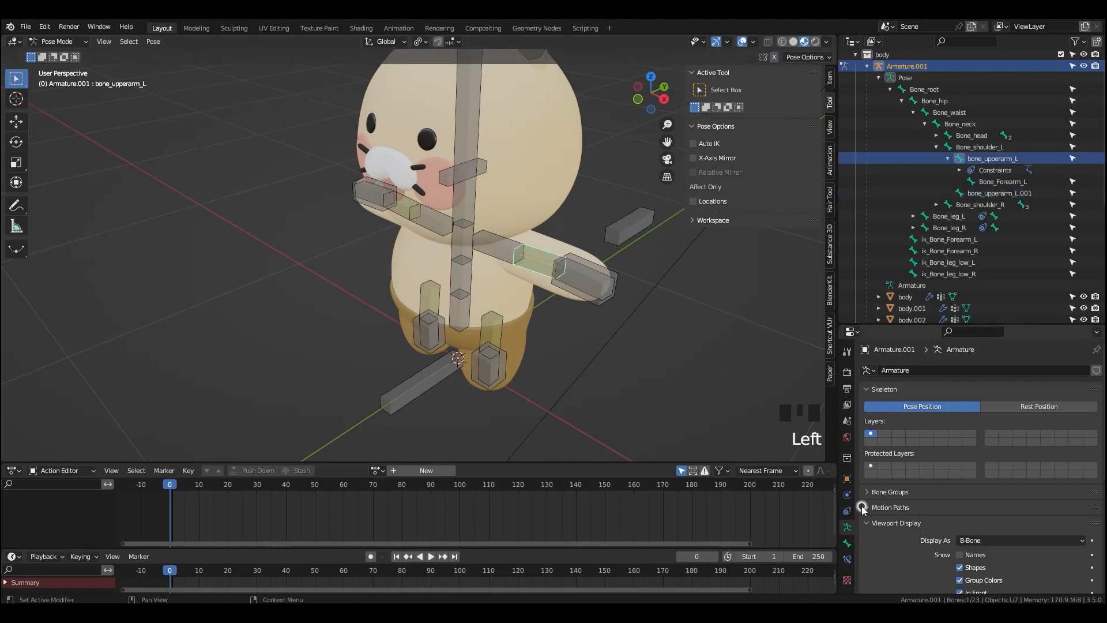
click(848, 544)
click(849, 557)
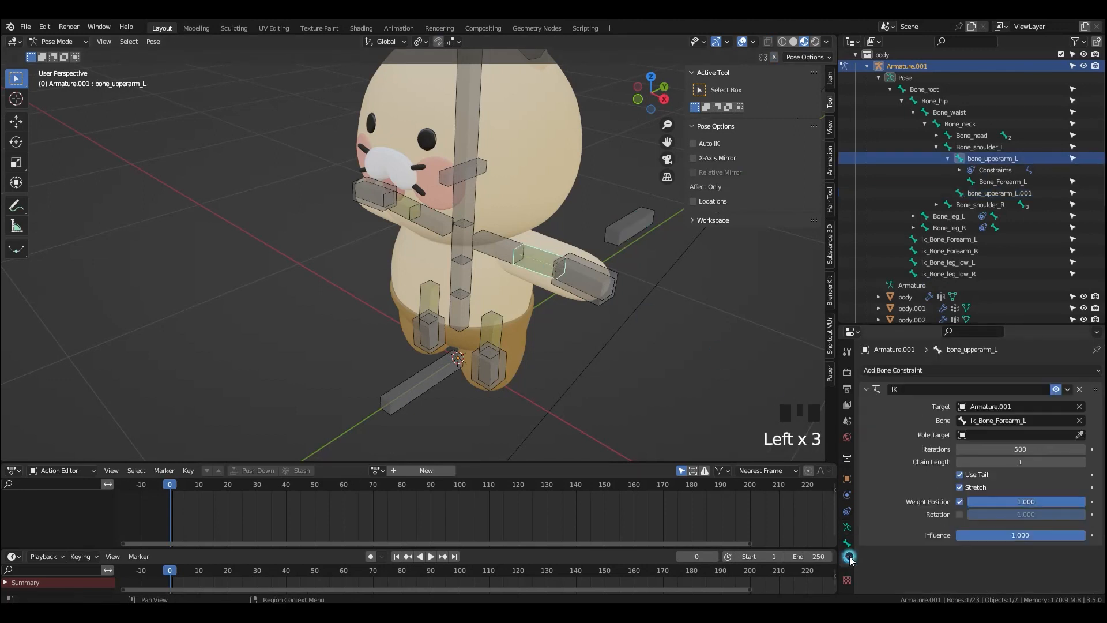
click(1079, 436)
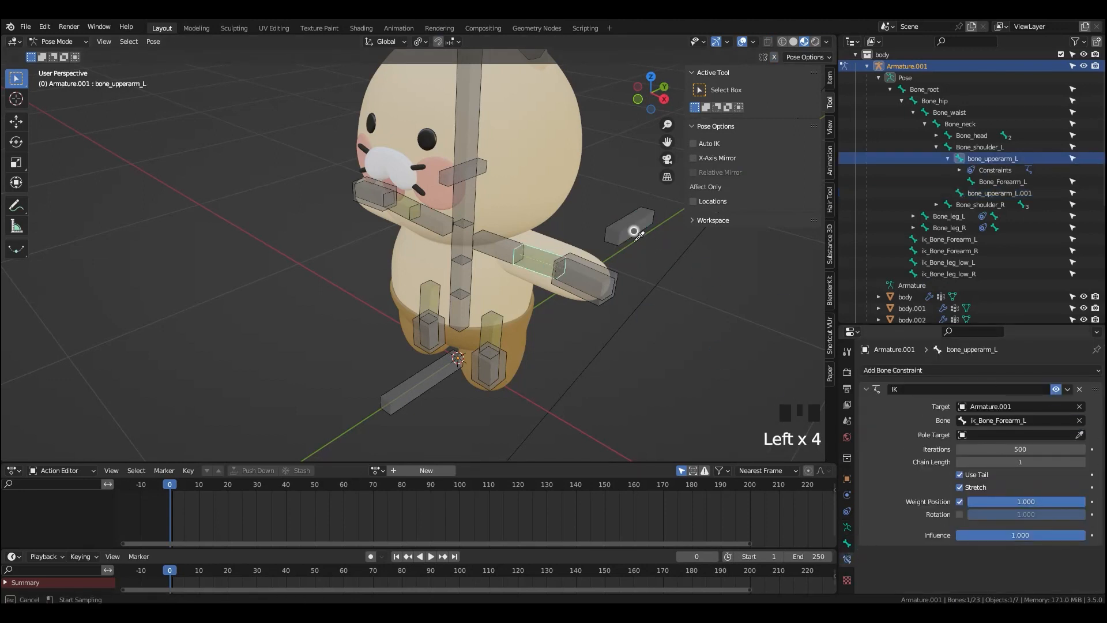
click(624, 219)
click(997, 440)
click(997, 447)
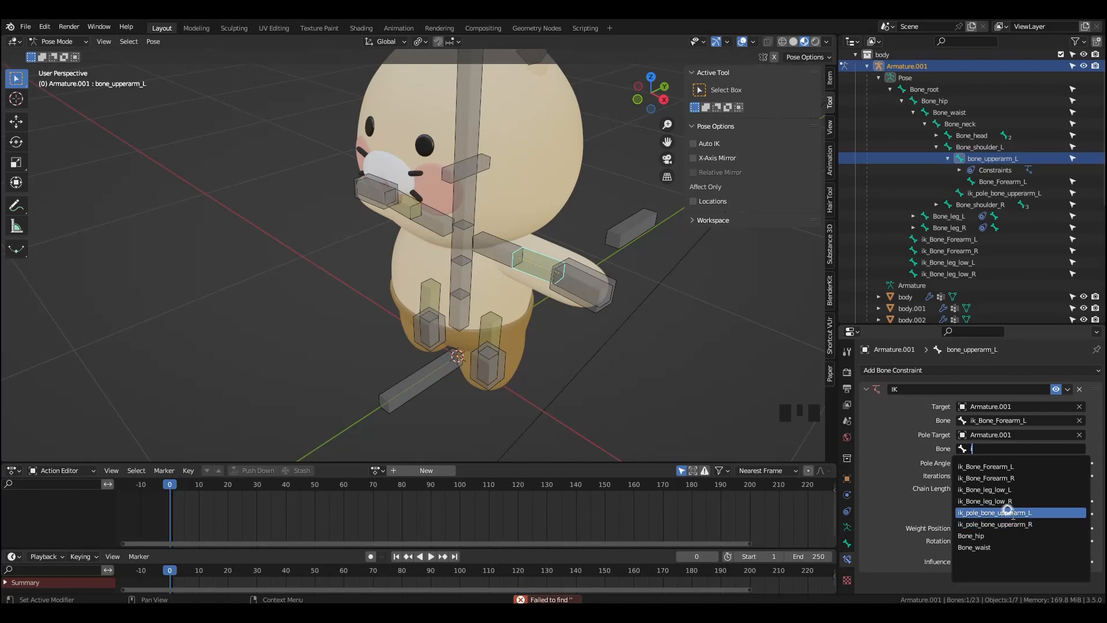
click(1002, 512)
- Try the Pole Angle of bone_upperarm_L's IK constraint at 90°, then at -90°
middle_drag(539, 319, 659, 329)
key(grave)
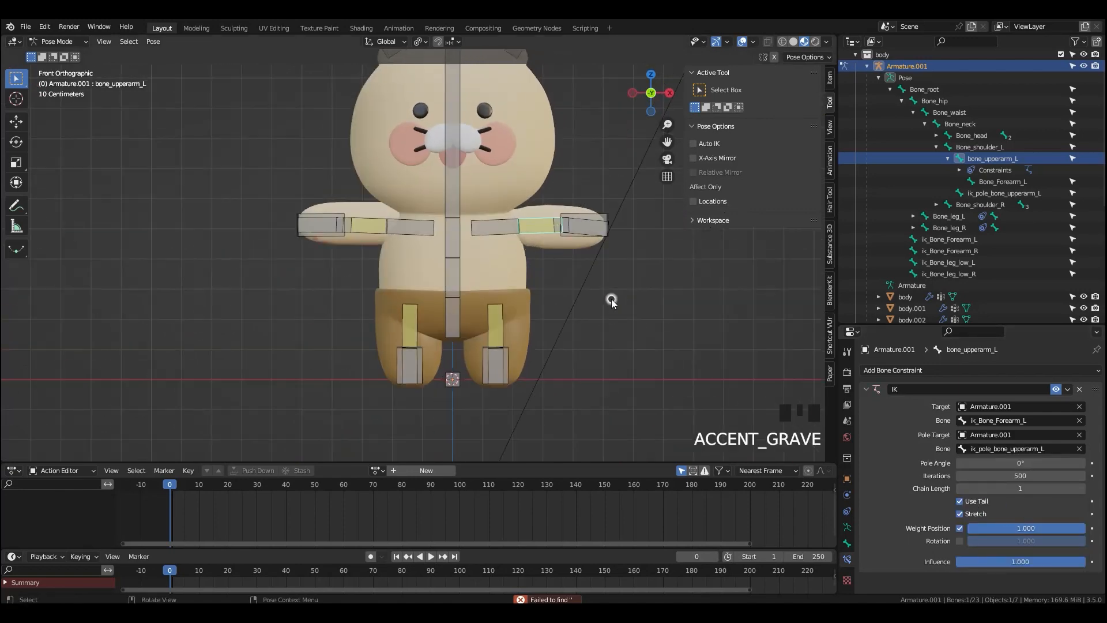
scroll(612, 302, up, 1)
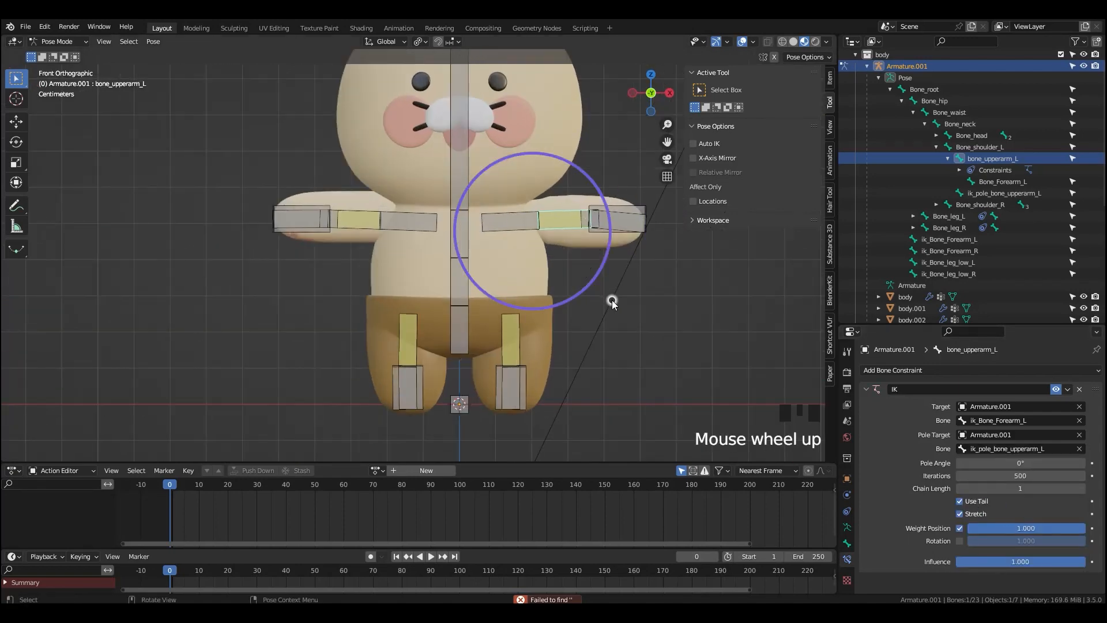
scroll(612, 301, up, 1)
shift+middle_drag(650, 309, 572, 329)
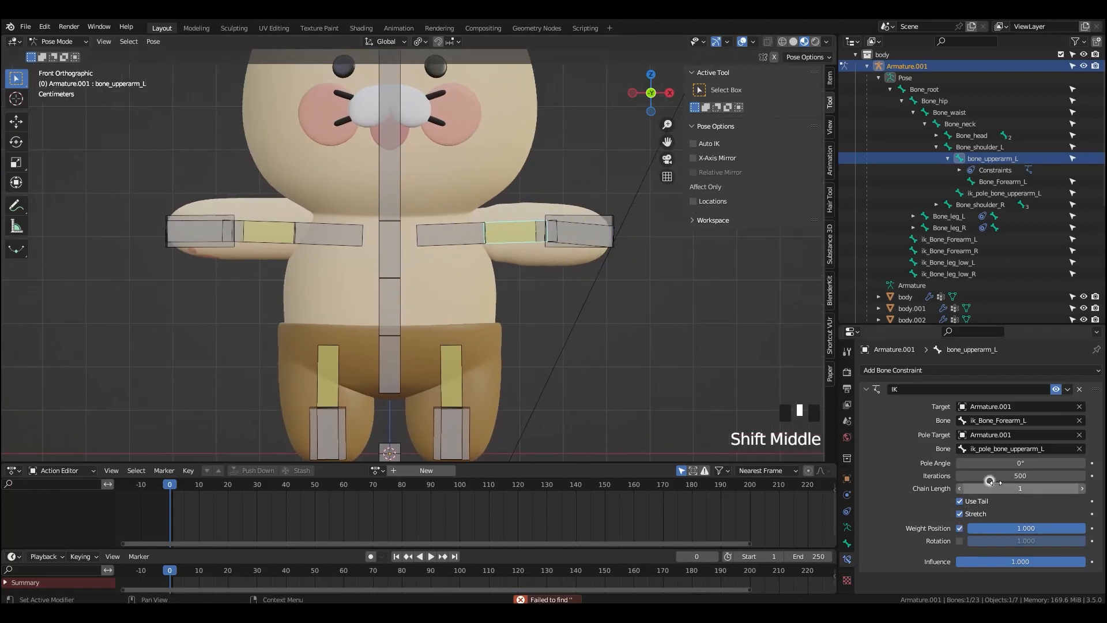
click(1016, 463)
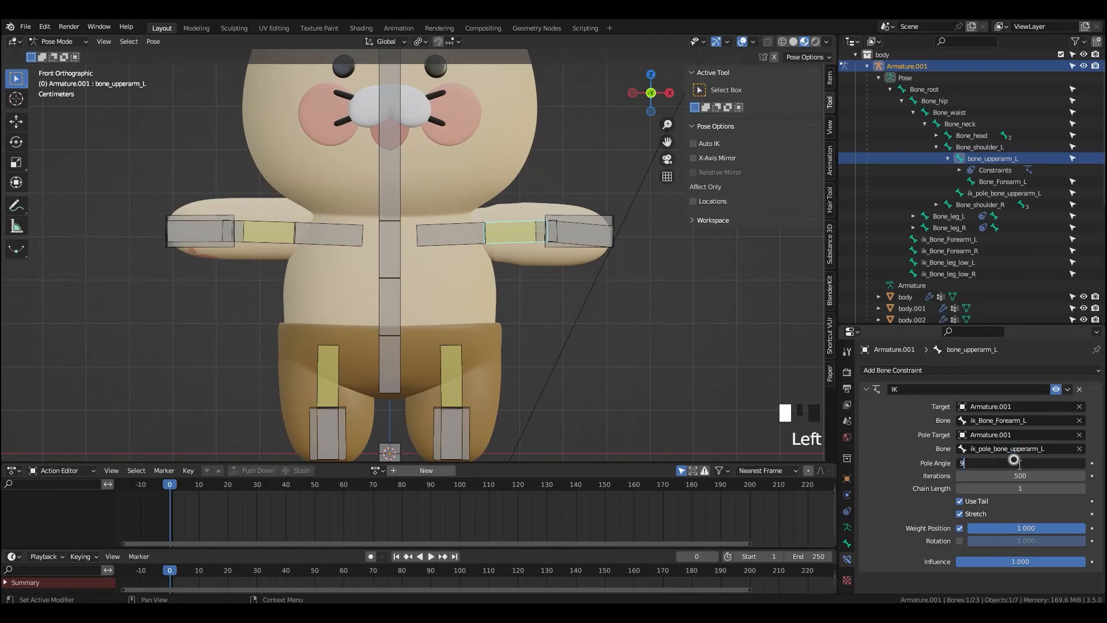
key(Return)
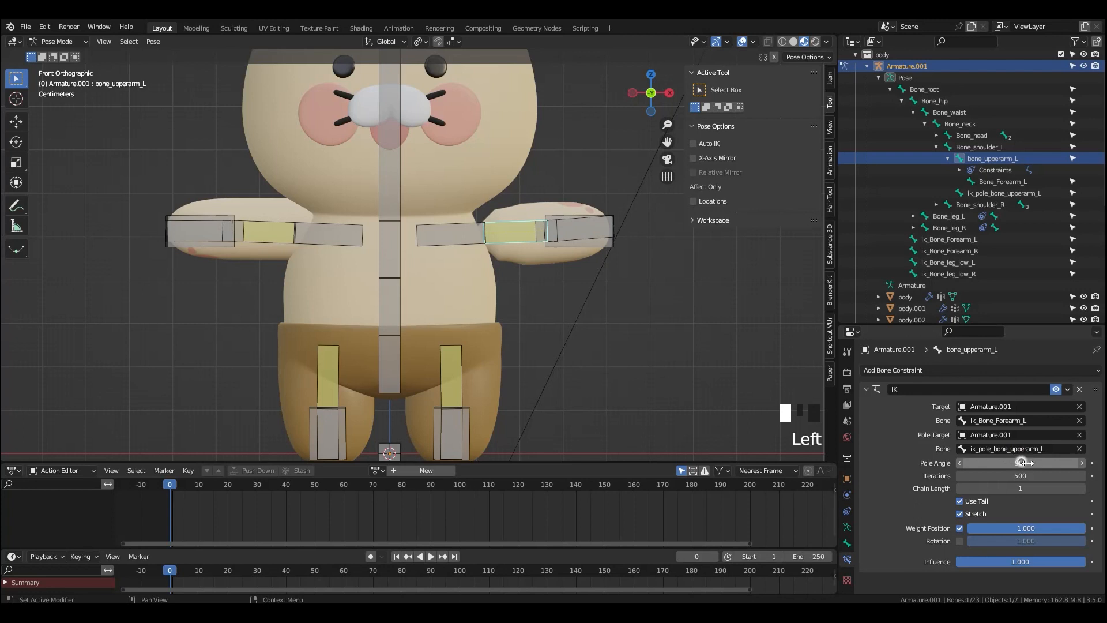
click(1021, 462)
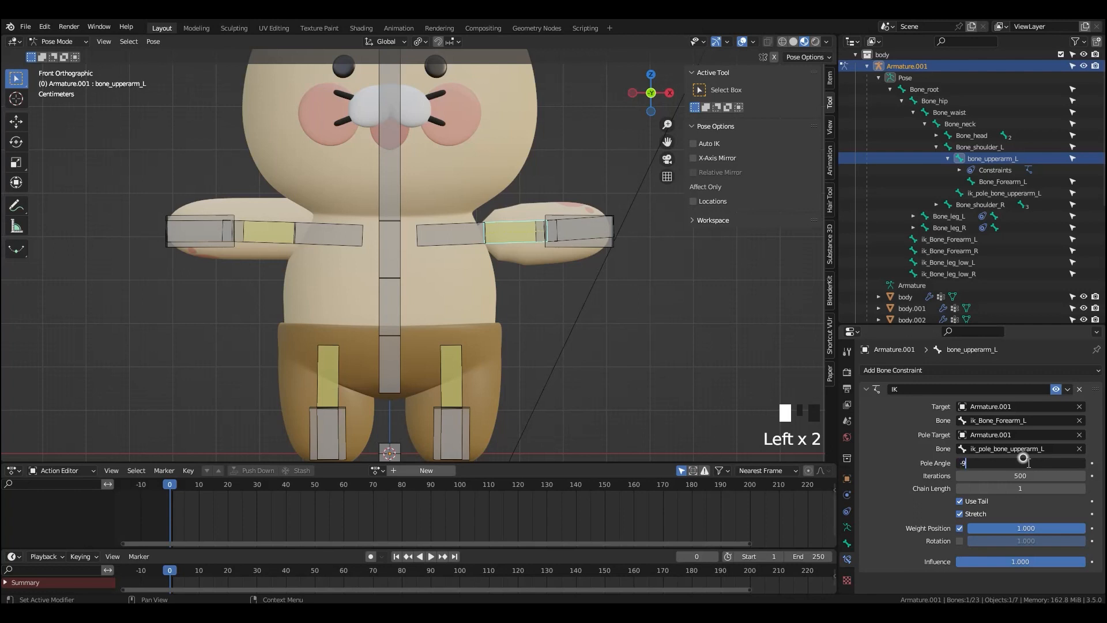
key(Return)
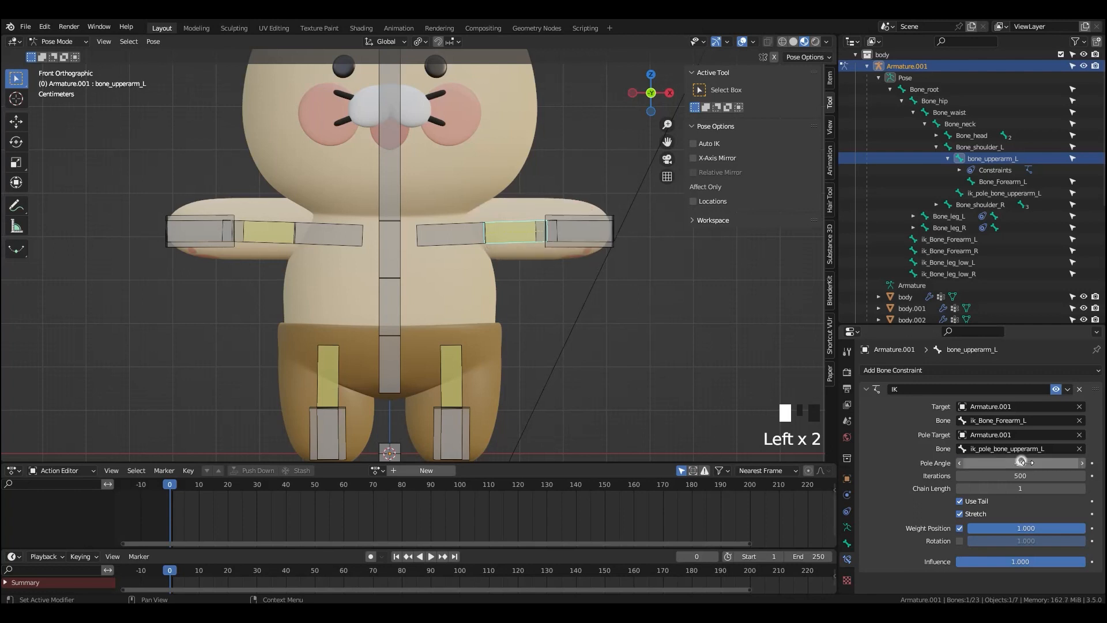
- Examine the left upper arm bone's transform values in Edit Mode, then return to Pose Mode
middle_drag(559, 266, 543, 300)
key(Tab)
click(504, 233)
key(grave)
click(596, 288)
key(n)
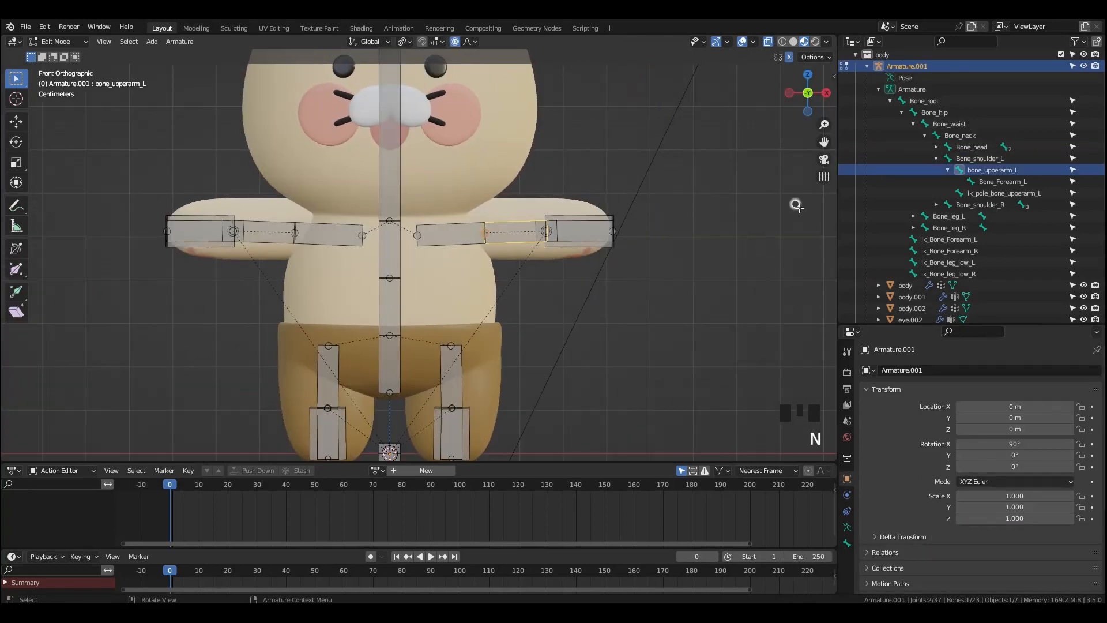
key(n)
middle_drag(663, 335, 639, 327)
key(ctrl+Tab)
- Fine-tune the Pole Angle of the left upper arm's IK constraint and enter it as exactly -90°
click(1018, 462)
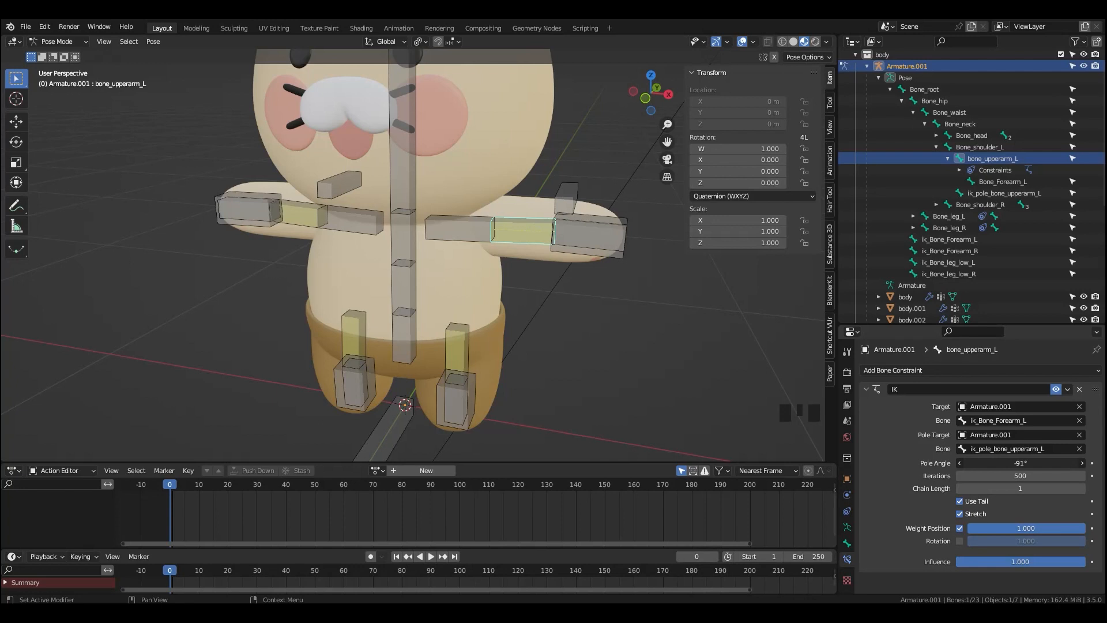
mouse_move(1020, 462)
mouse_down()
mouse_move(1004, 462)
mouse_move(1020, 462)
mouse_up()
key(KP_Subtract)
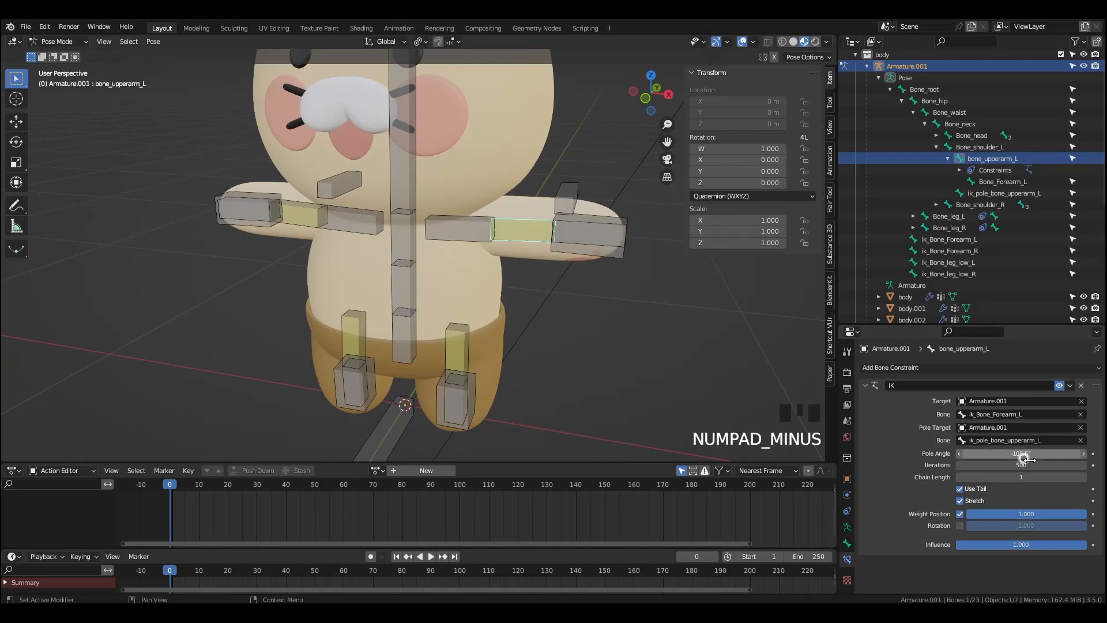
click(1026, 456)
text(-90)
key(Return)
click(888, 487)
key(KP_Add)
- Set the Pole Target of bone_upperarm_R's IK constraint to Armature.001 with the bone ik_pole_bone_upperarm_R
middle_drag(421, 297, 652, 383)
click(286, 234)
click(1078, 438)
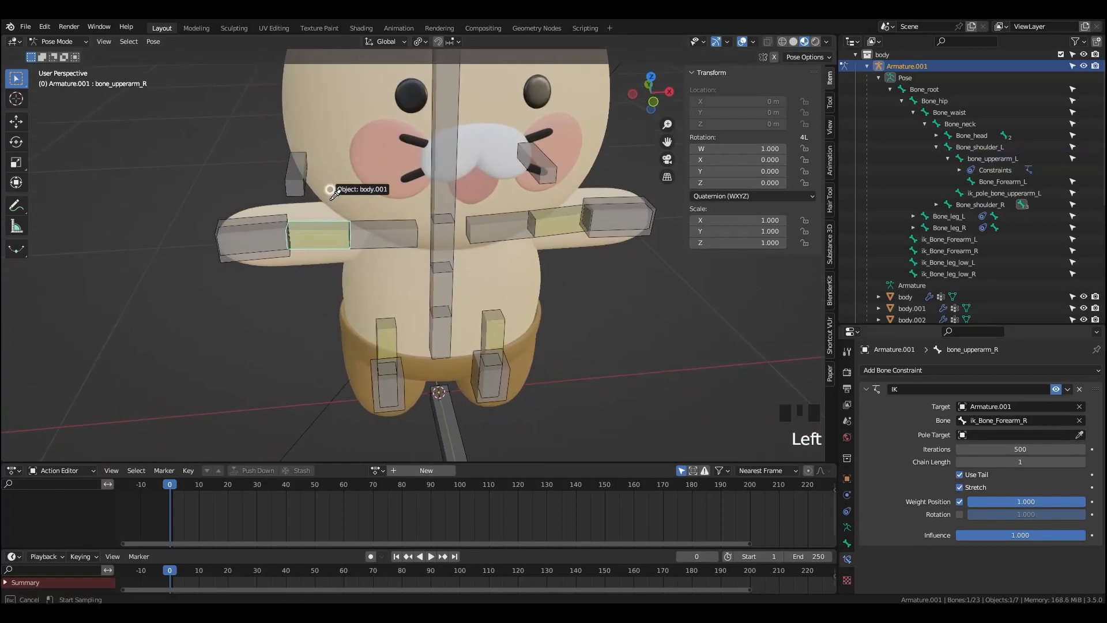
click(289, 176)
click(998, 448)
text(i)
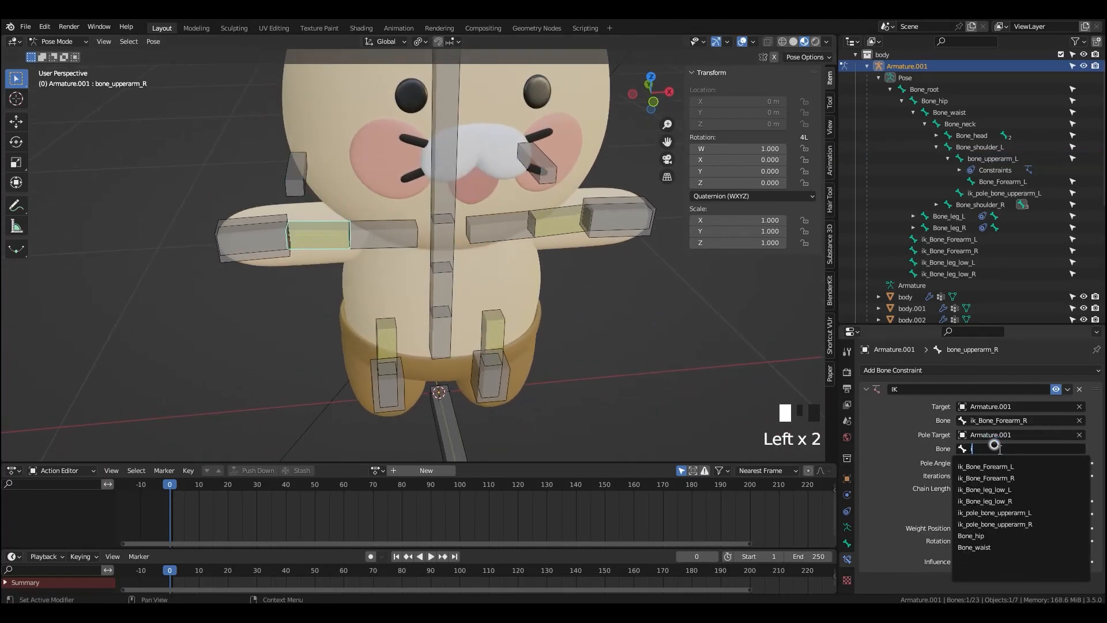
click(1028, 476)
key(ctrl+z)
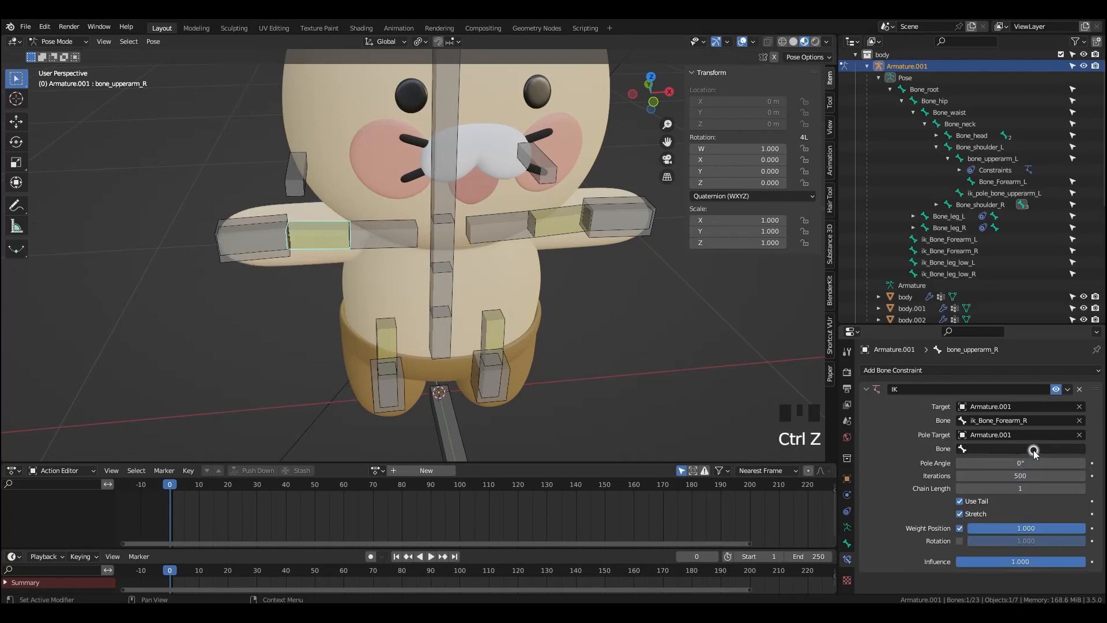
click(1030, 448)
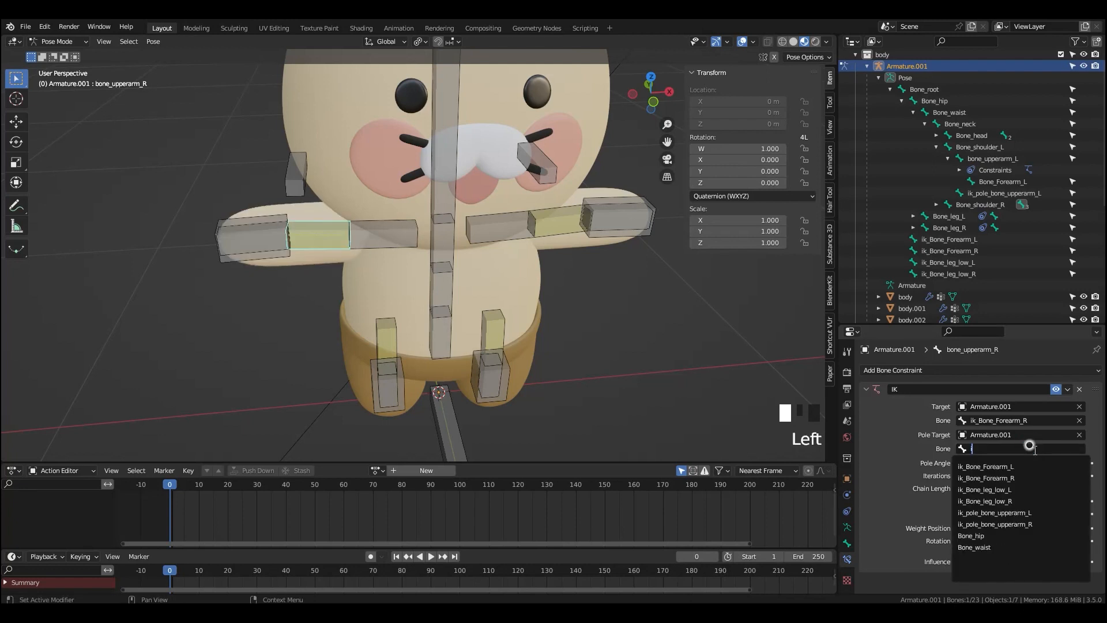
click(994, 524)
- Set the Pole Angle of bone_upperarm_R's IK constraint to -90°
middle_drag(452, 330, 380, 277)
drag(1020, 463, 1032, 463)
double_click(1036, 461)
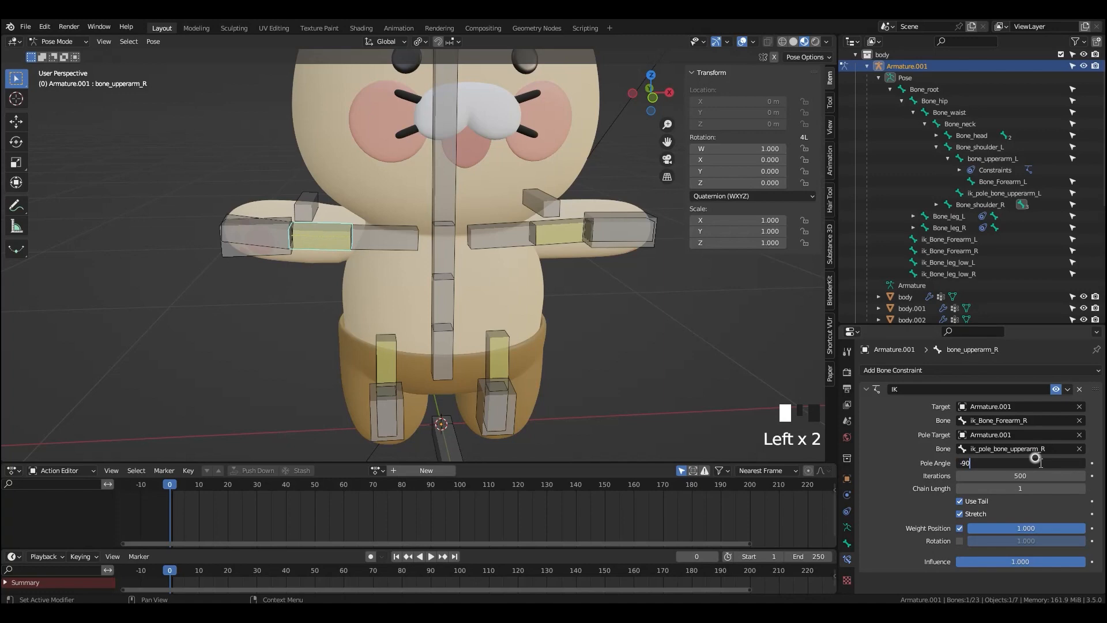
text(-90)
key(Return)
- Test the left arm's IK by moving ik_Bone_Forearm_L and shifting ik_pole_bone_upperarm_L about 0.10 m
middle_drag(606, 362, 596, 226)
scroll(601, 303, down, 2)
click(586, 262)
key(grave)
key(g)
click(627, 311)
click(551, 173)
middle_drag(555, 187, 588, 164)
key(g)
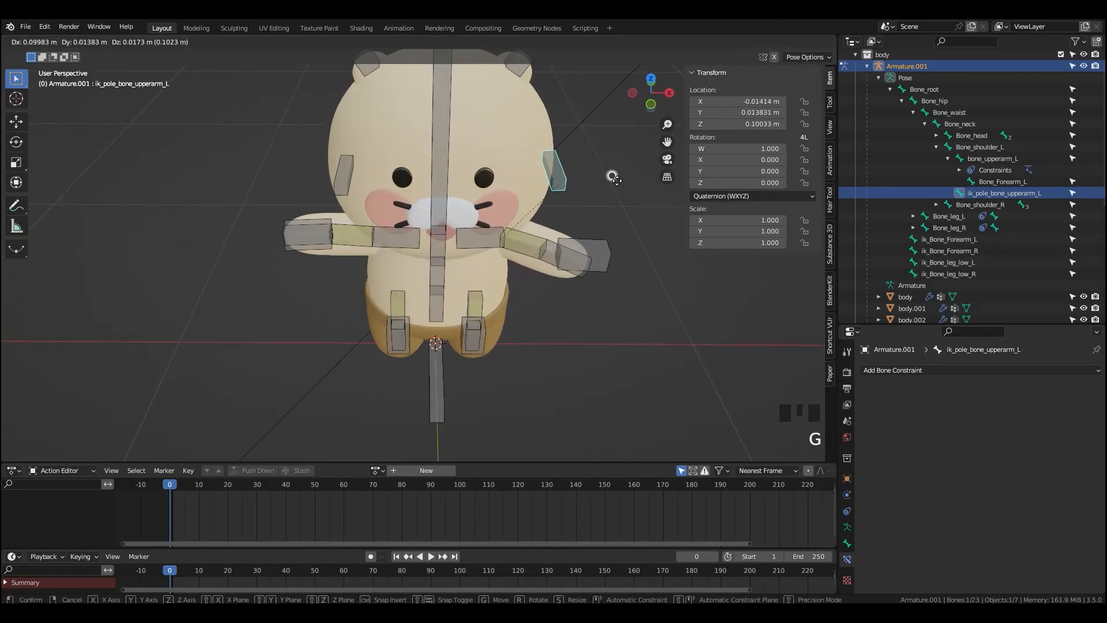
click(612, 176)
- Rotate and move ik_Bone_Forearm_L to bend the left arm forward, and shift ik_pole_bone_upperarm_L below the arm
click(600, 249)
middle_drag(599, 249, 621, 281)
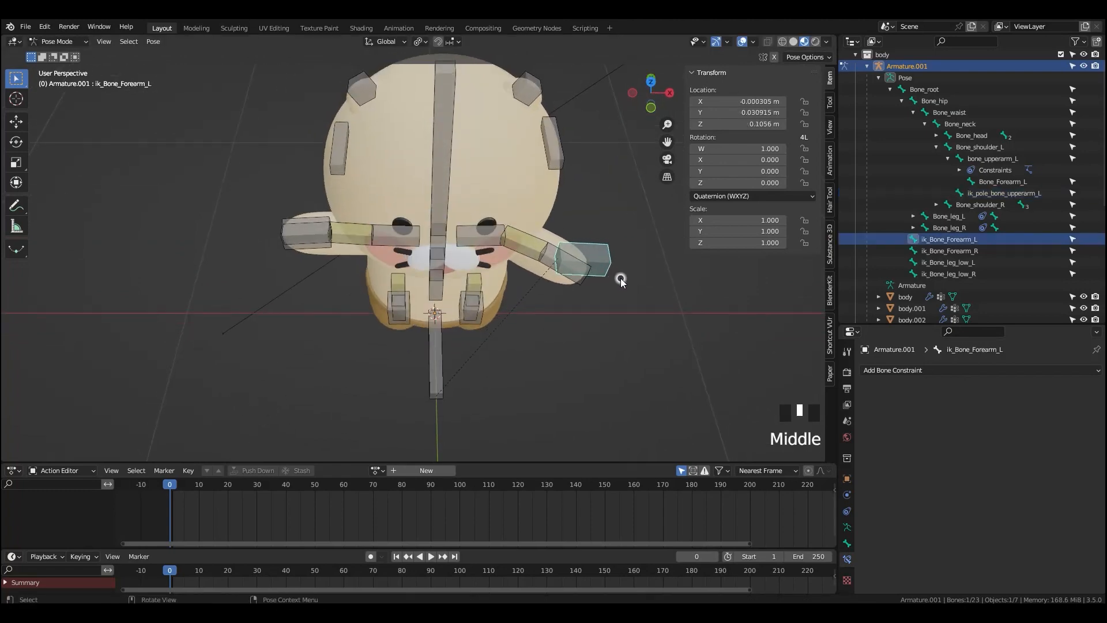
key(r)
click(588, 319)
key(g)
key(r)
click(551, 248)
key(g)
click(567, 243)
key(g)
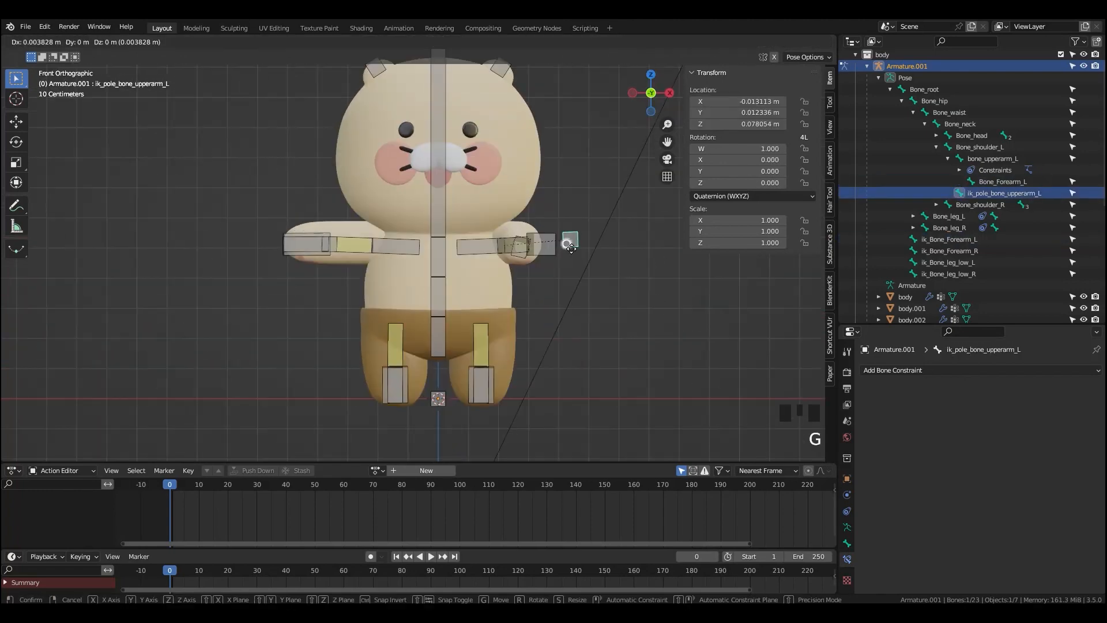
click(516, 366)
- Raise ik_Bone_Forearm_L about 0.23 m beside the face in side view, then move it outward in front view
middle_drag(516, 367, 539, 309)
key(KP_3)
click(338, 235)
key(g)
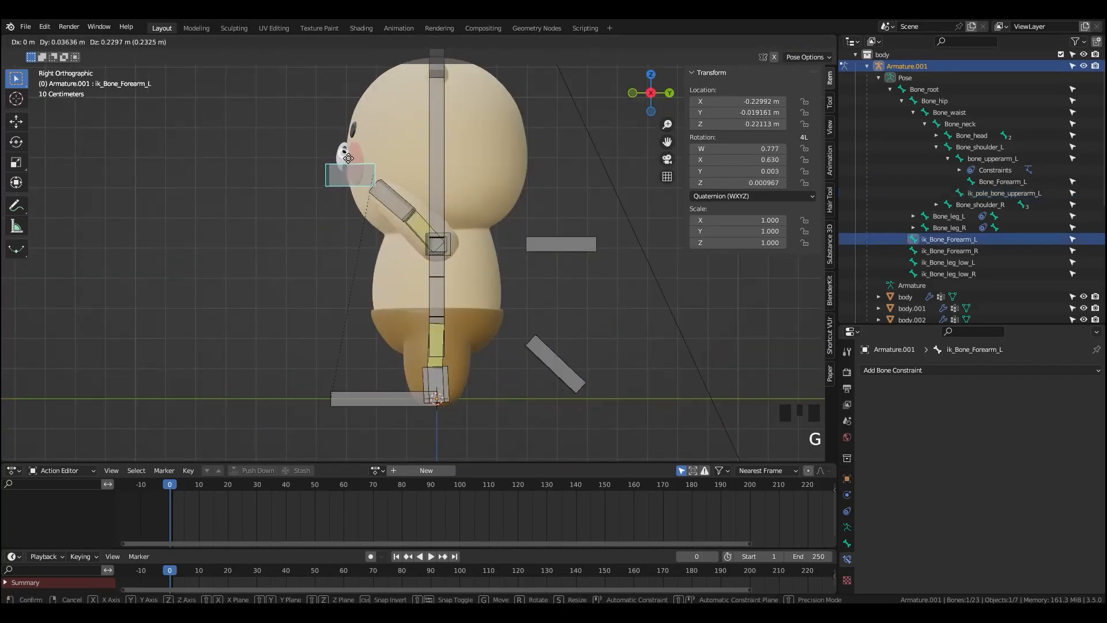
click(348, 157)
key(KP_1)
click(523, 191)
key(g)
click(592, 209)
click(562, 188)
middle_drag(562, 188, 541, 212)
click(515, 234)
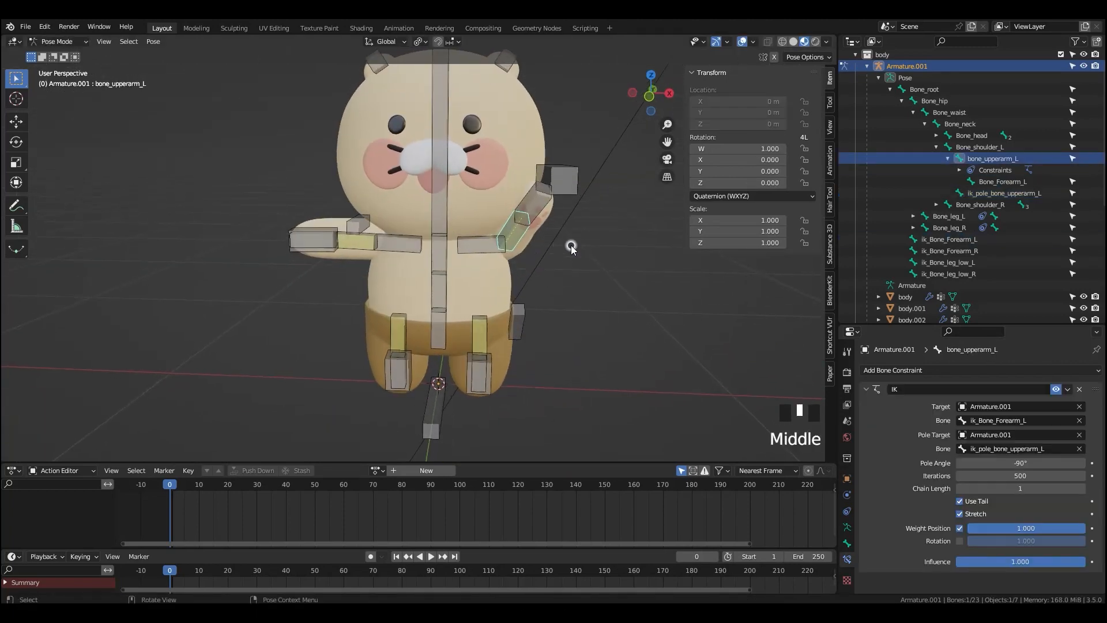
- Clear the location, rotation and scale of all pose bones, then deselect everything
key(KP_1)
scroll(571, 249, down, 1)
scroll(539, 304, down, 1)
middle_click(538, 304)
key(grave)
key(a)
key(a)
key(a)
key(alt+r)
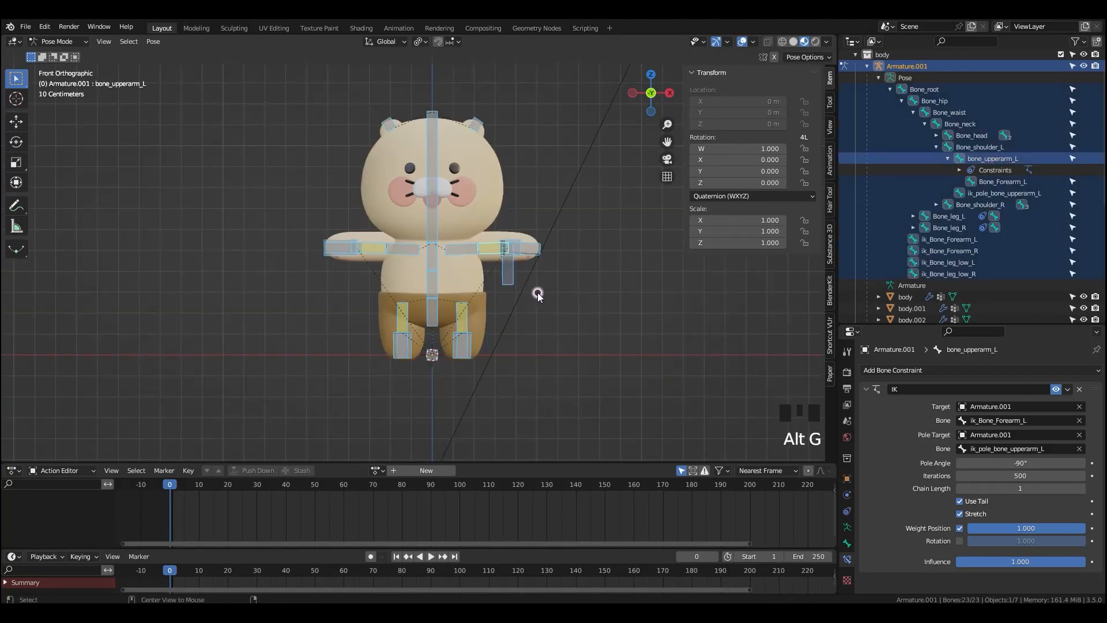
key(alt+s)
scroll(565, 326, down, 1)
key(alt+a)
- In Edit Mode, select Bone_leg_L and display the armature as Octahedral
middle_drag(576, 334, 505, 326)
scroll(489, 354, up, 2)
key(Tab)
click(520, 319)
click(846, 528)
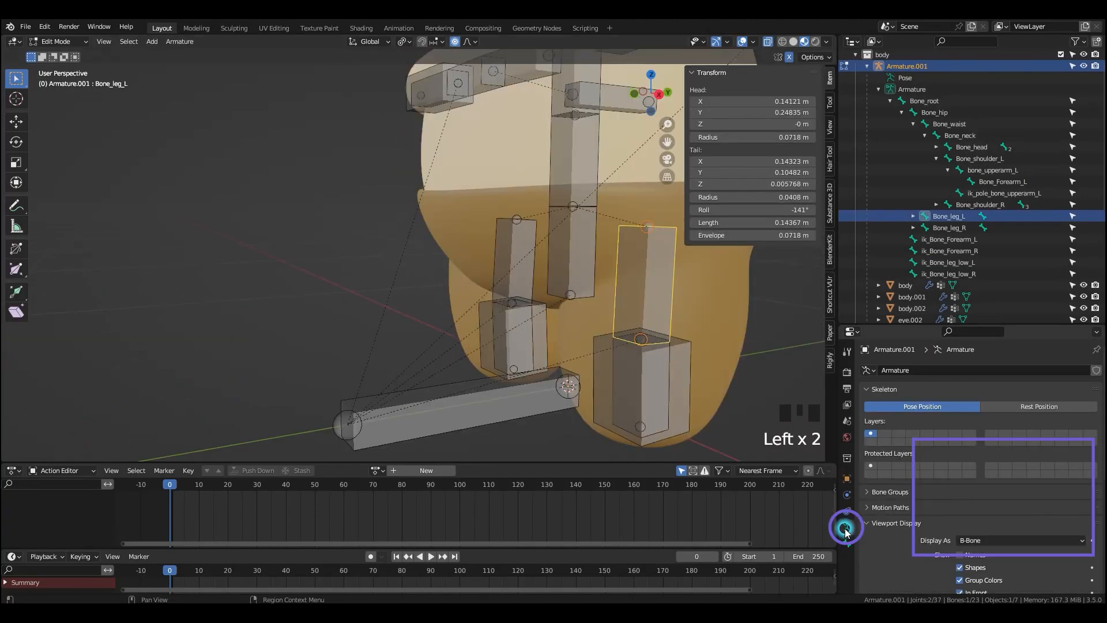
click(987, 540)
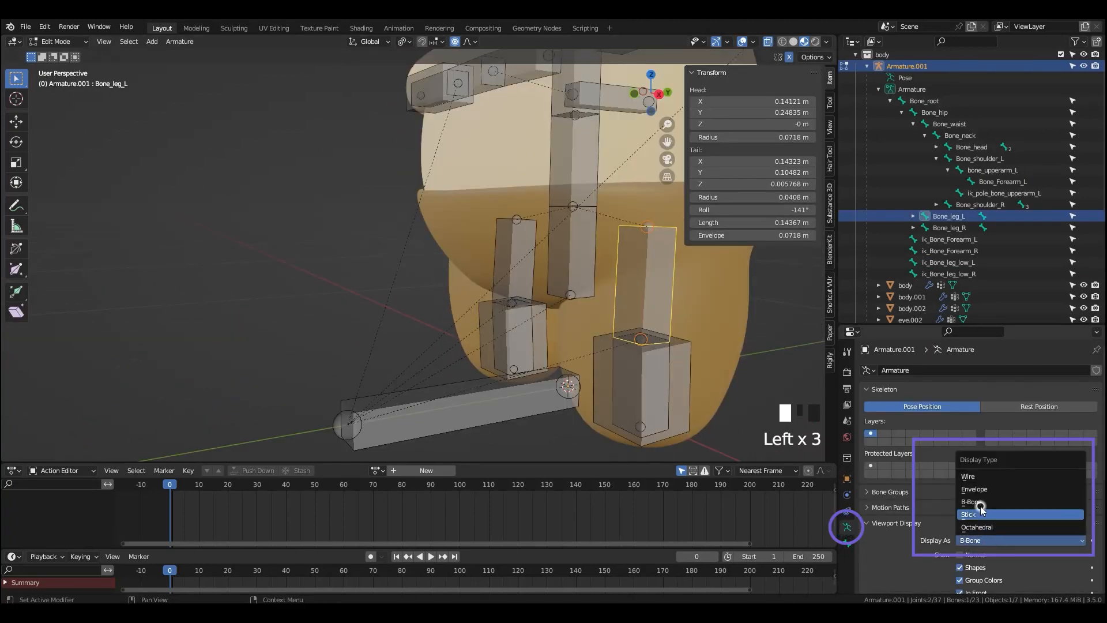
click(977, 527)
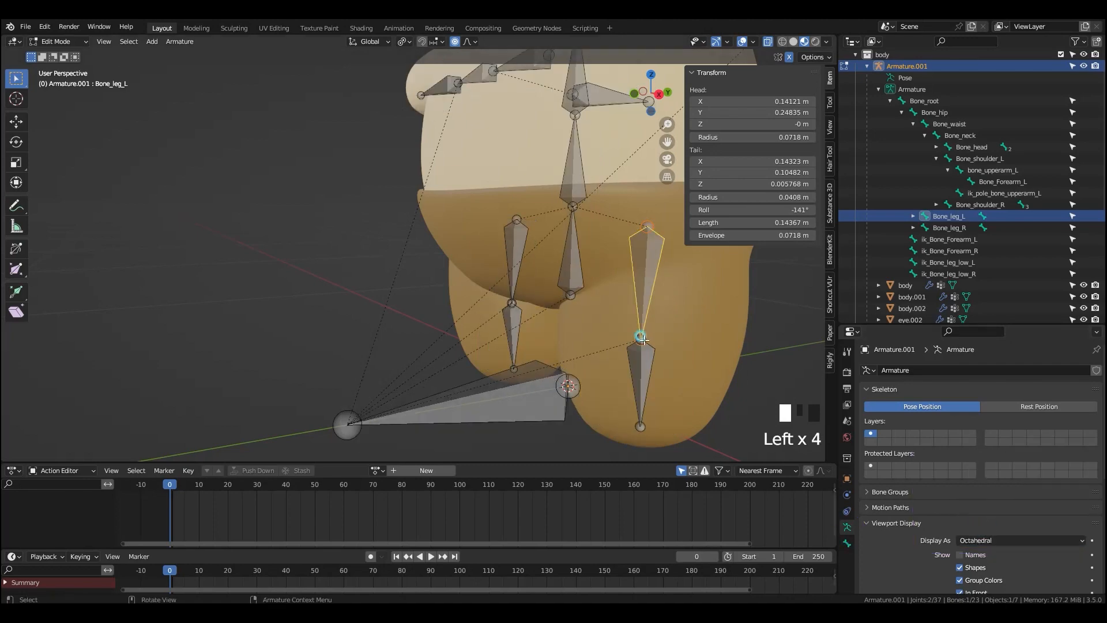
- Select the left knee joint where Bone_leg_L meets the lower leg bone
click(617, 350)
key(grave)
click(704, 385)
scroll(663, 378, down, 2)
middle_drag(663, 378, 595, 305)
key(KP_Decimal)
scroll(649, 371, up, 3)
key(KP_Decimal)
scroll(1032, 295, up, 5)
click(529, 258)
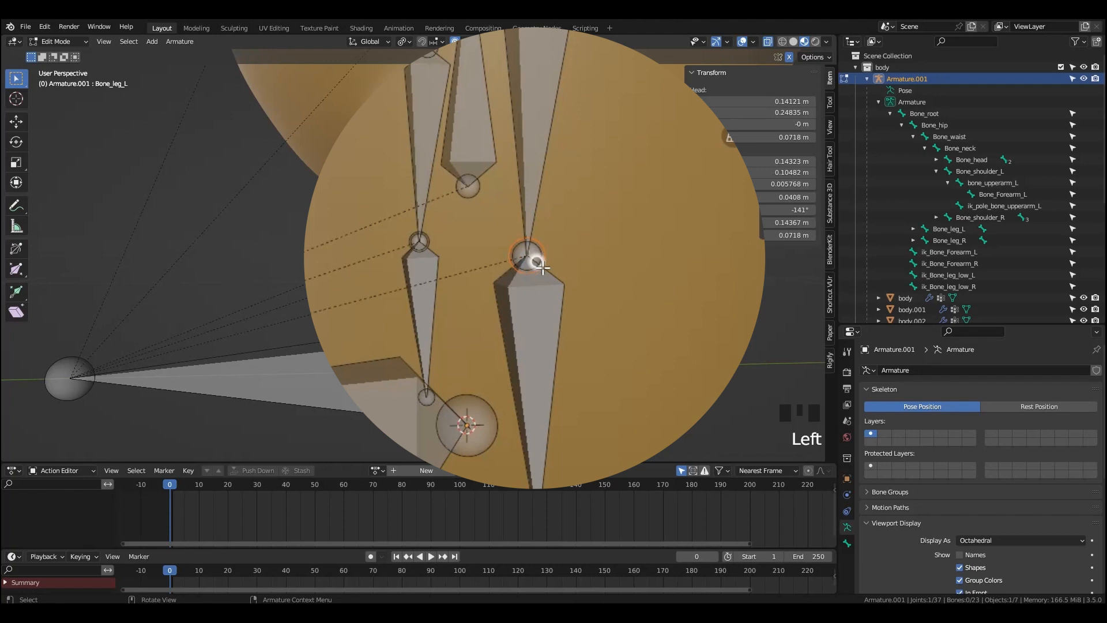
- Try moving Bone_leg_L and show the armature's bone names to tell the overlapping leg bones apart
key(g)
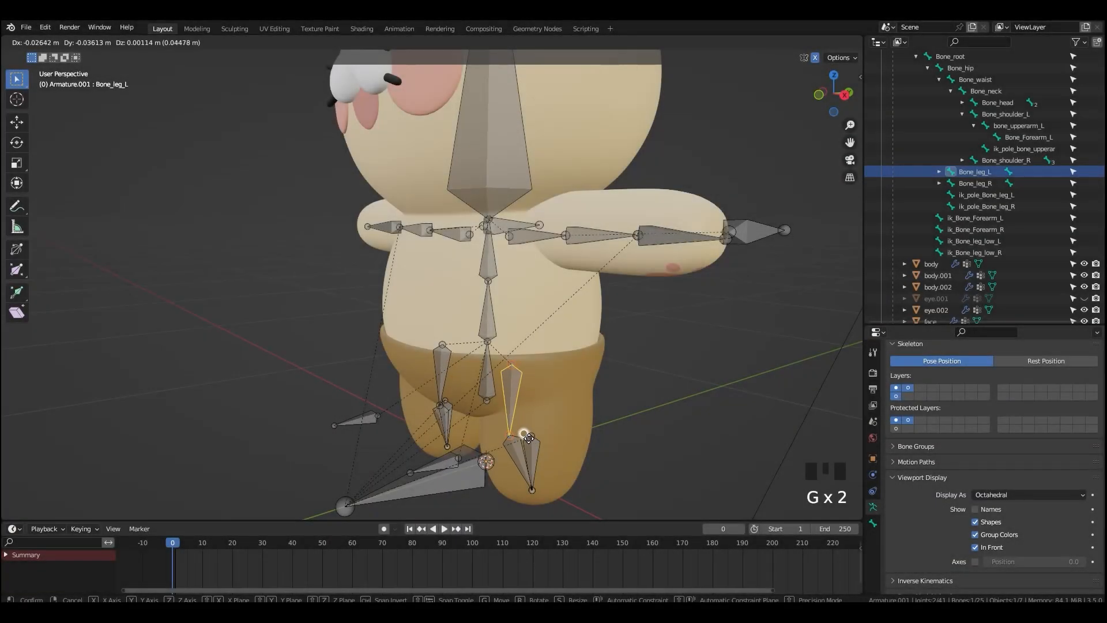
click(566, 448)
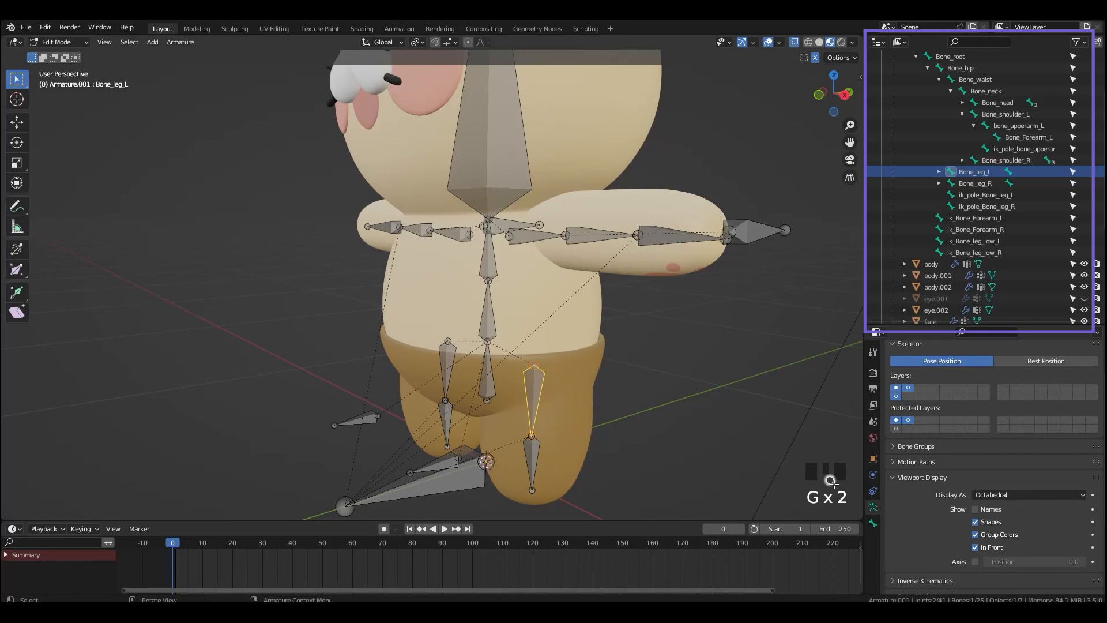
click(974, 509)
middle_drag(632, 460, 649, 454)
key(g)
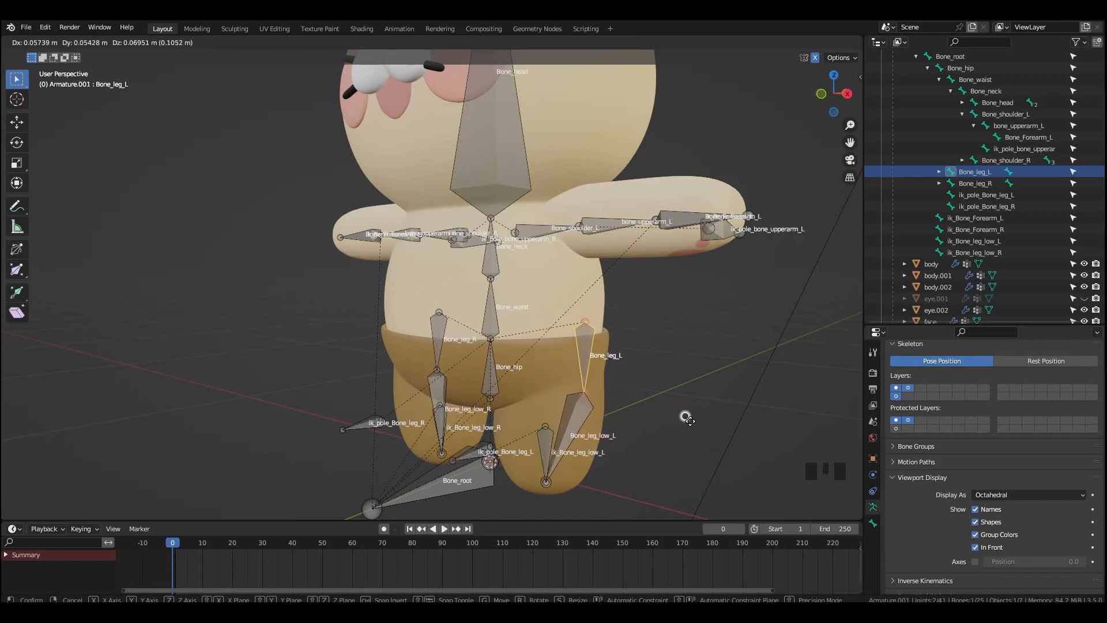
key(Escape)
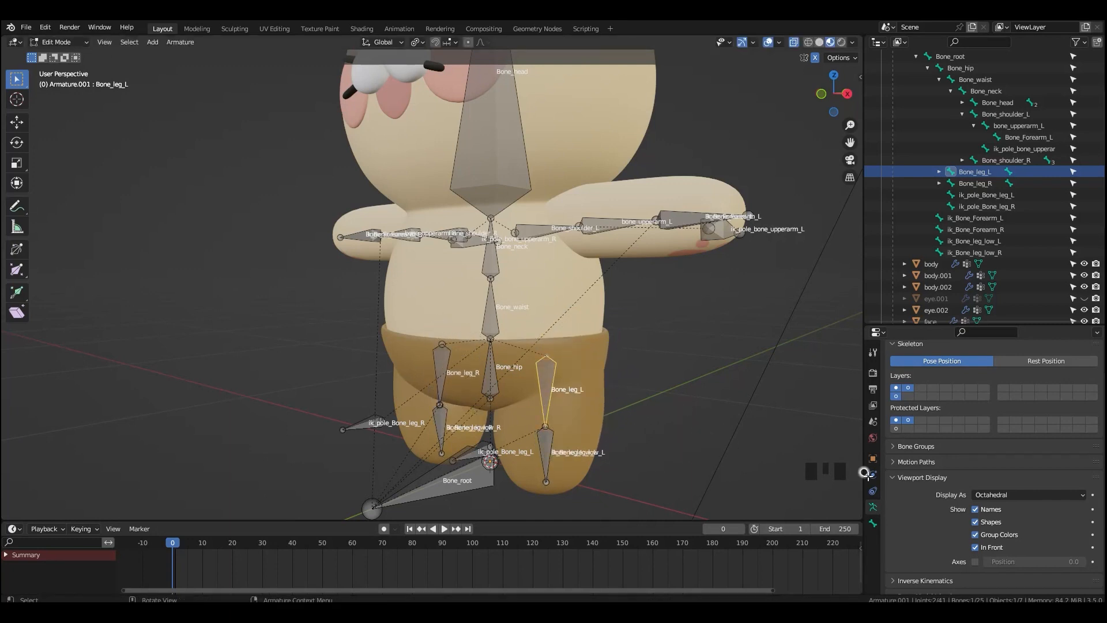
- Display the armature as B-Bone and hide ik_Bone_leg_low_L to reach the lower leg bone beneath it
click(1026, 495)
click(1003, 535)
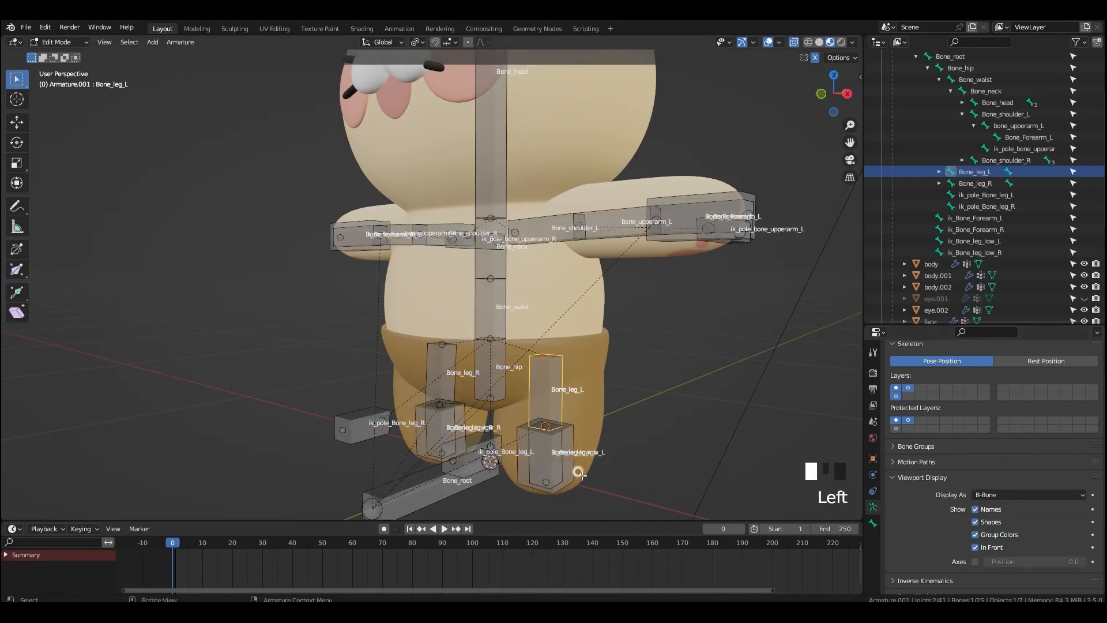
click(567, 470)
key(h)
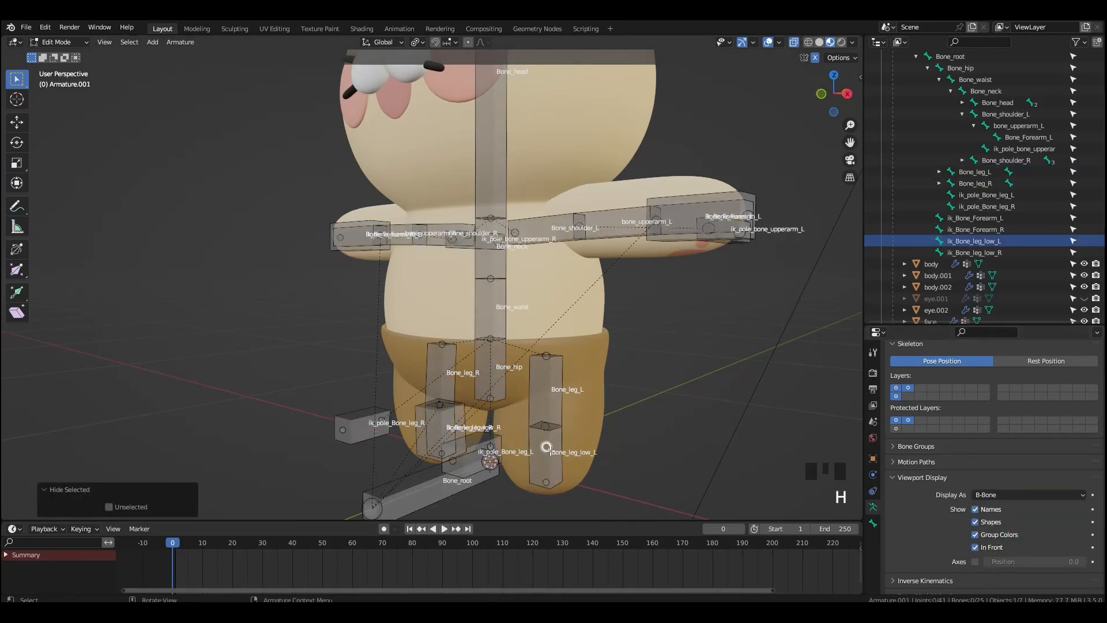
click(527, 412)
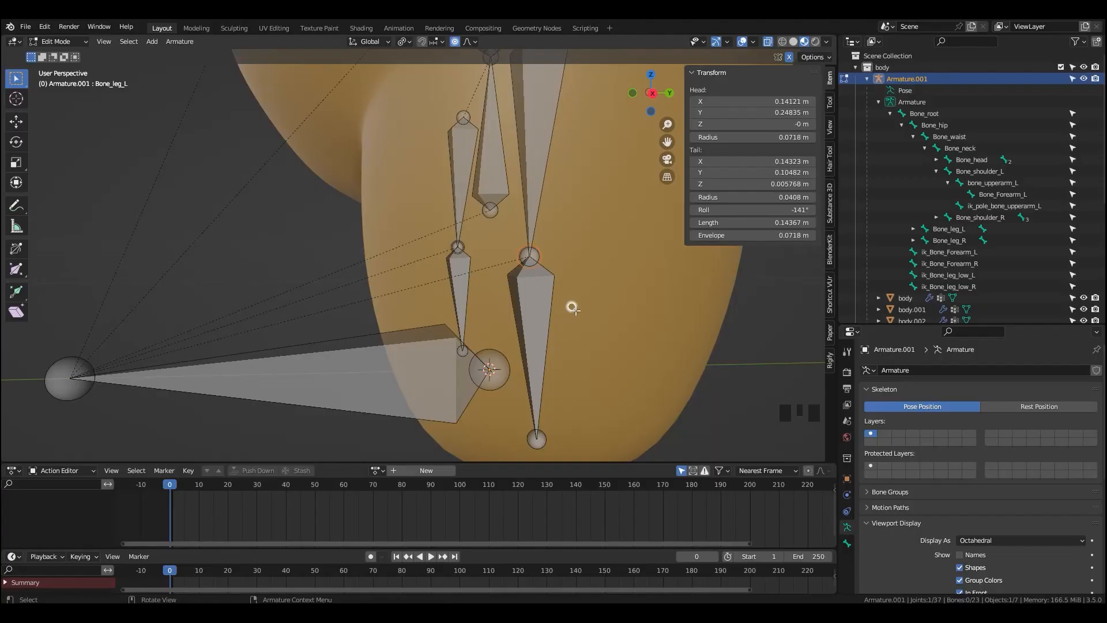
- Extrude mirrored pole bones from the knee joints about 0.106 m forward along negative global Y
middle_drag(572, 308, 558, 311)
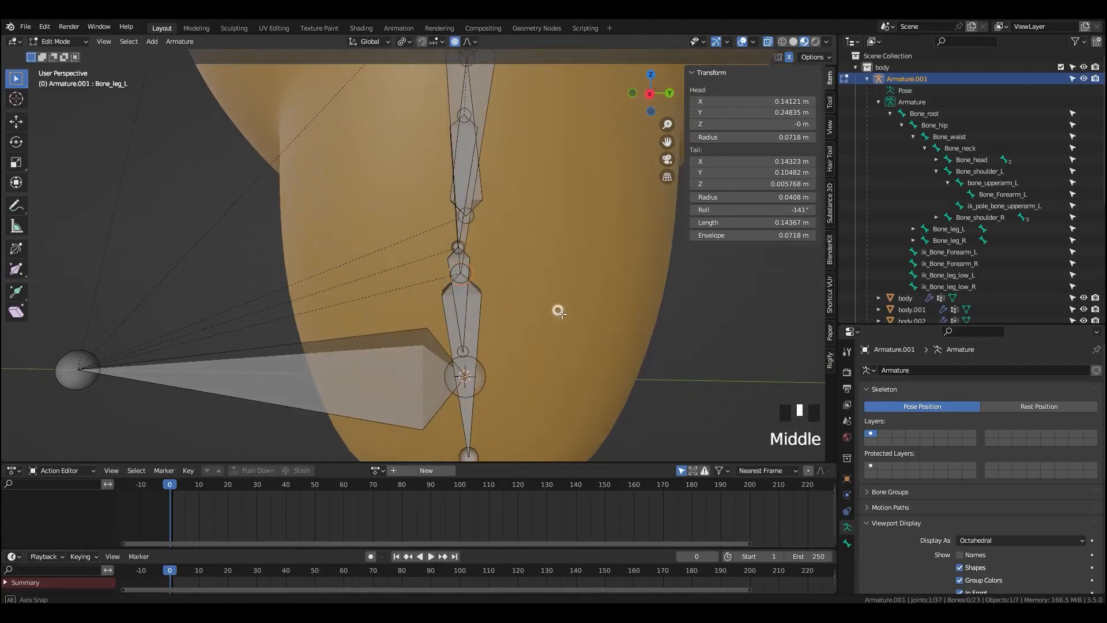
scroll(559, 312, down, 2)
key(e)
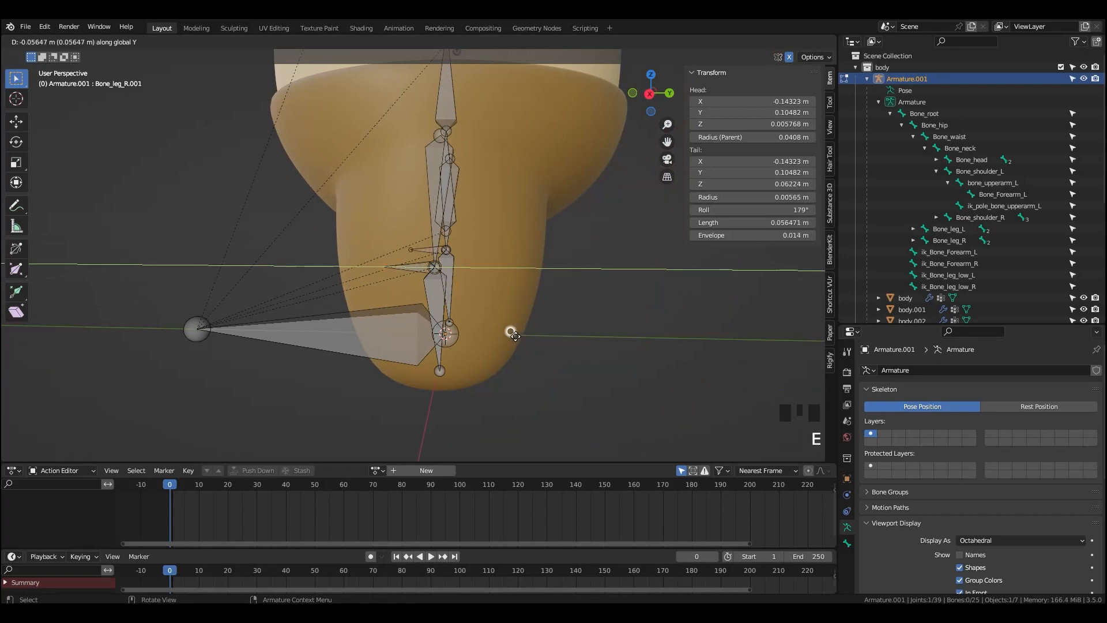
click(471, 333)
middle_drag(508, 335, 530, 338)
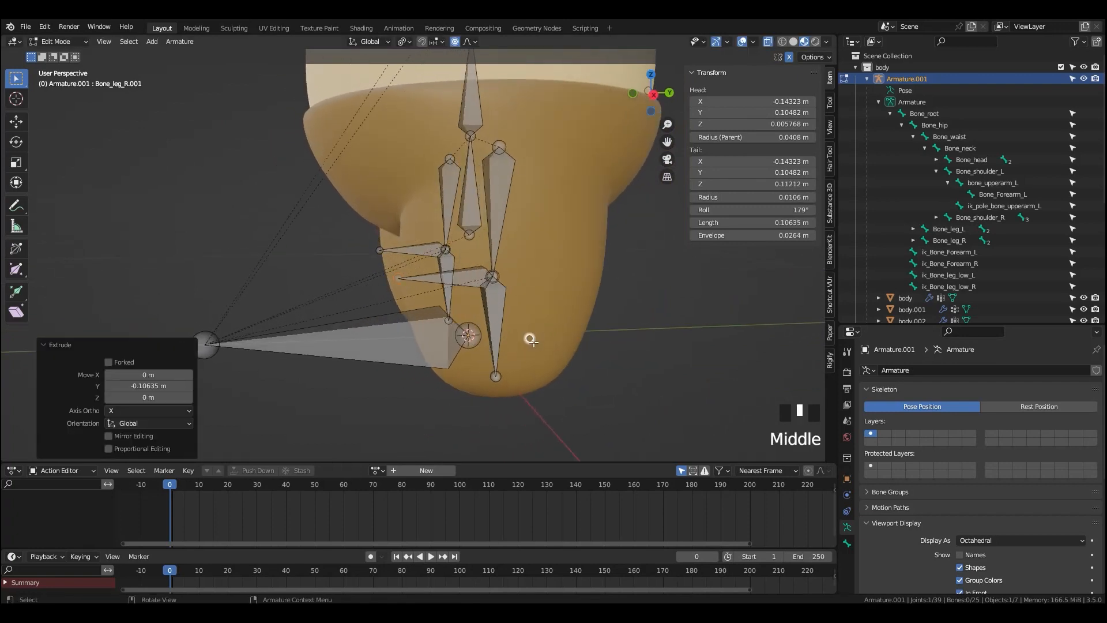
- Disconnect the left knee pole bone from its parent and move it forward along negative global Y
click(472, 275)
key(alt+p)
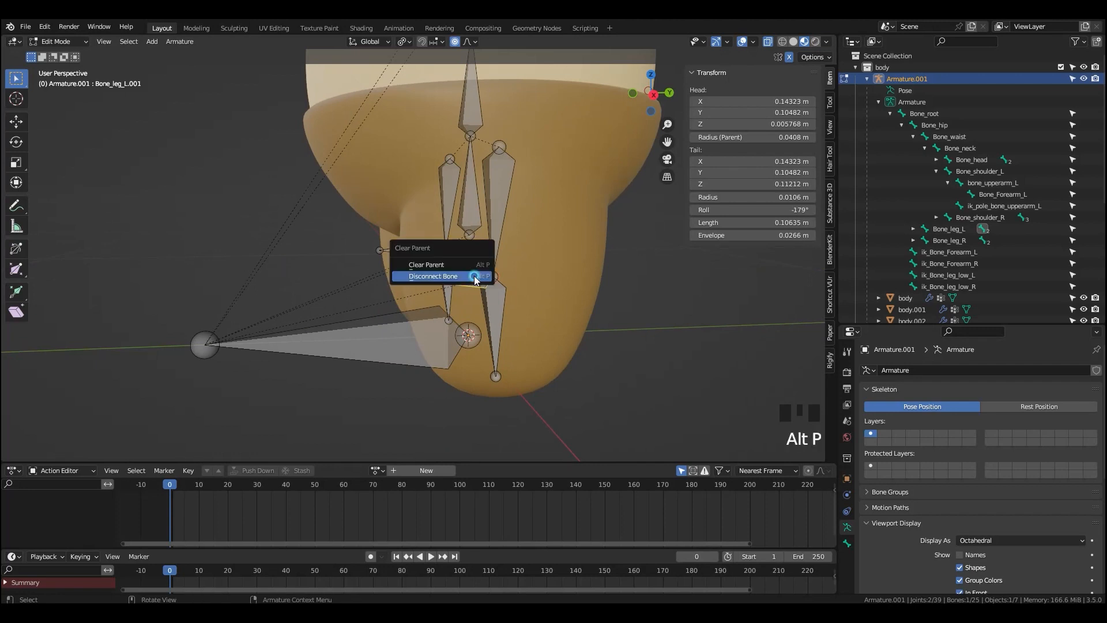
click(474, 275)
middle_drag(598, 378, 596, 385)
key(g)
key(y)
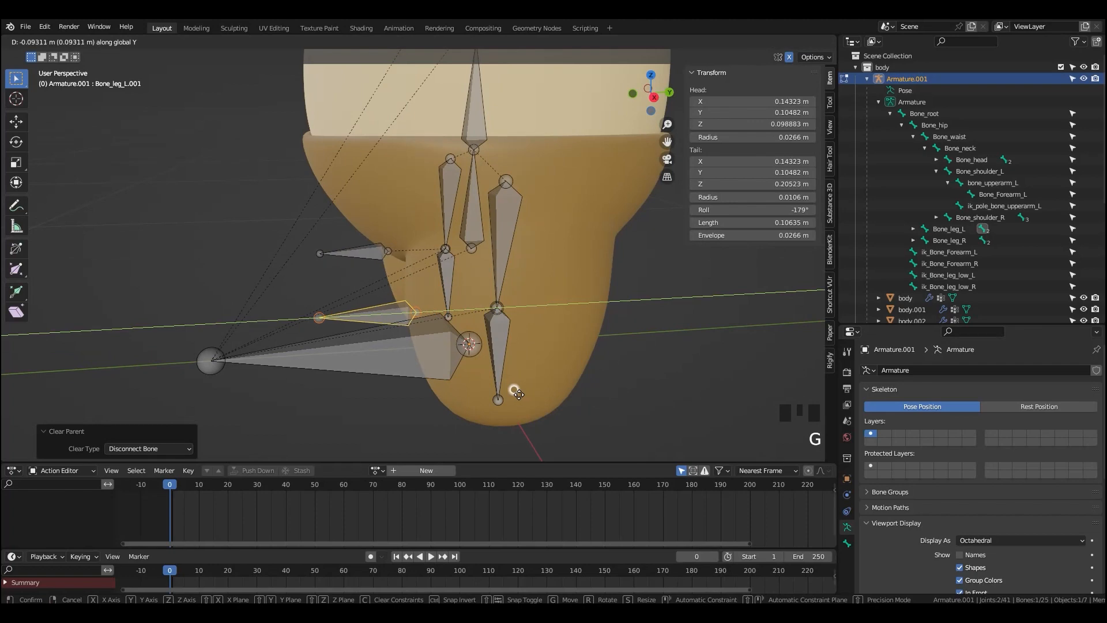
click(484, 394)
- Move the knee pole bone about 0.057 m further forward along negative global Y
middle_drag(484, 395, 507, 404)
key(g)
key(y)
click(503, 411)
scroll(527, 402, down, 2)
- Display the armature as B-Bone and parent the left knee pole bone to Bone_hip with Keep Offset
click(983, 539)
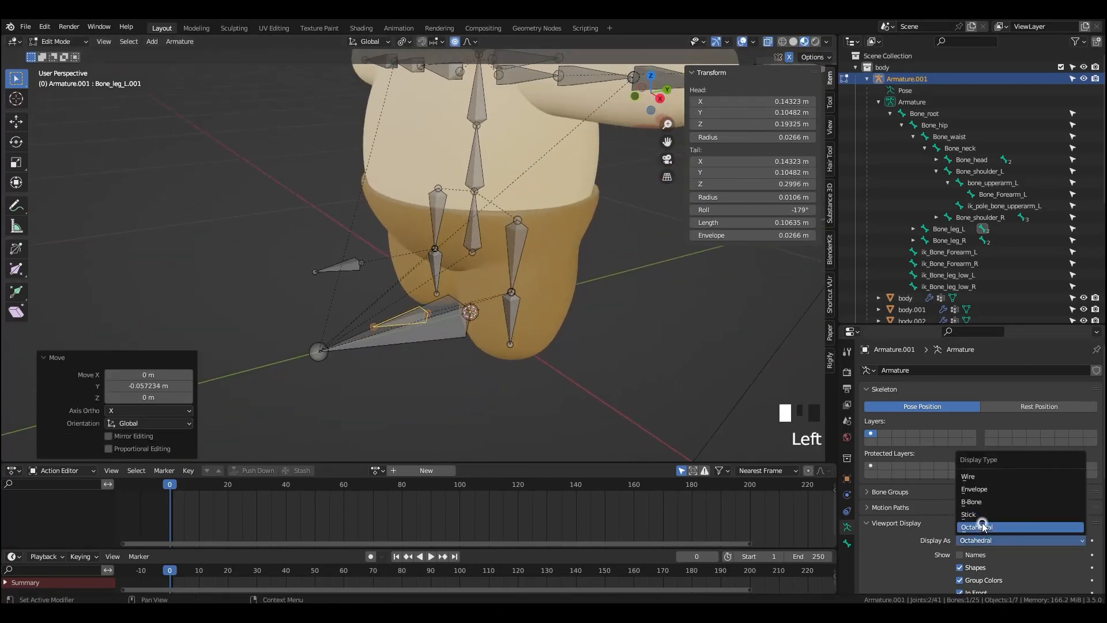
click(981, 501)
mouse_move(594, 391)
middle_down()
mouse_move(536, 383)
mouse_move(548, 380)
mouse_move(526, 310)
mouse_move(576, 344)
middle_up()
shift+click(476, 215)
key(ctrl+p)
click(482, 220)
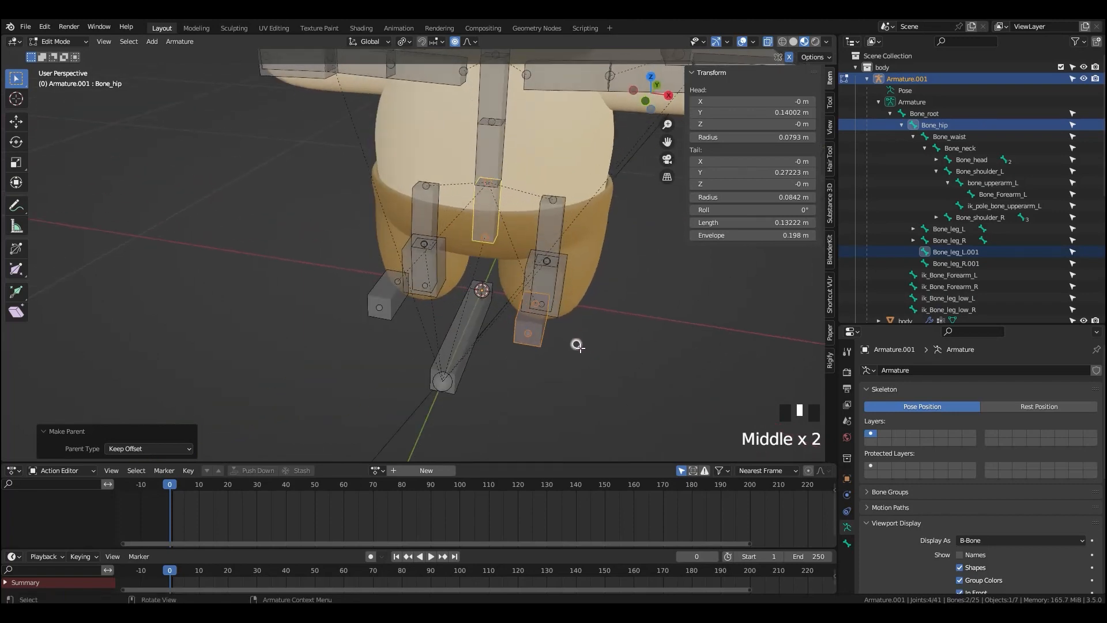
- Rename the left knee pole bone to ik_pole_Bone_leg_L and copy the name
click(527, 324)
click(847, 542)
click(888, 369)
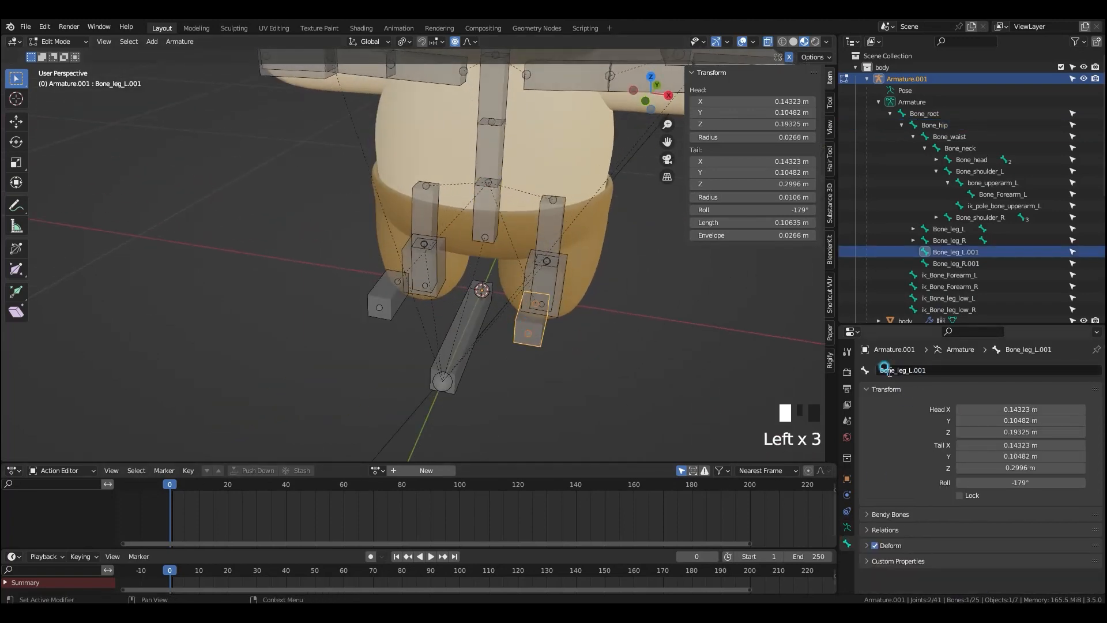
text(ik_pole_)
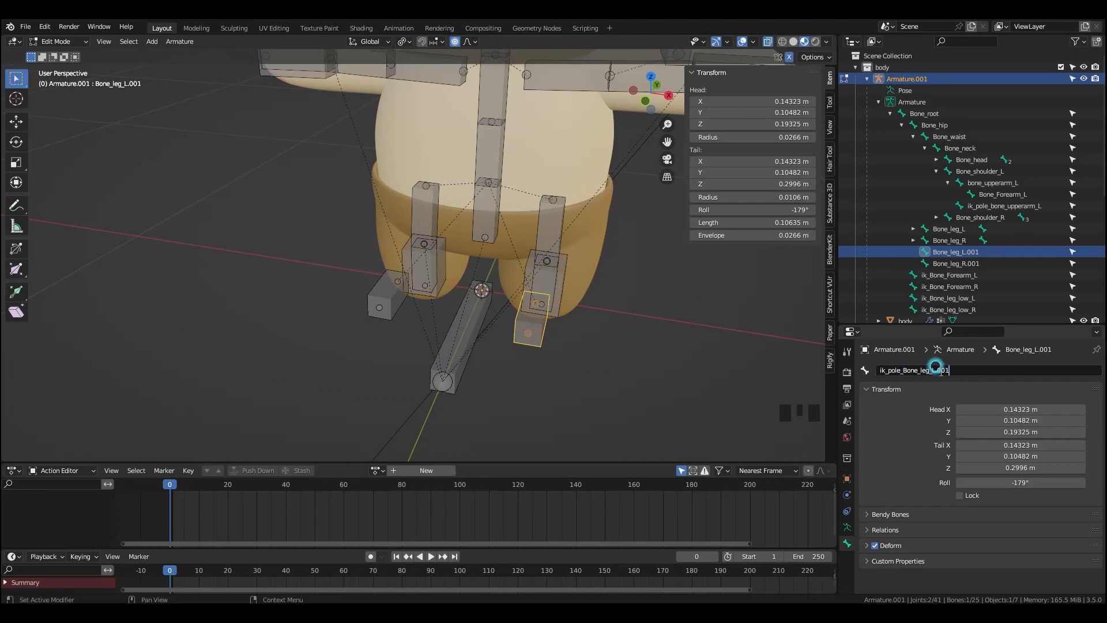
key(Return)
click(955, 370)
key(ctrl+c)
key(BackSpace)
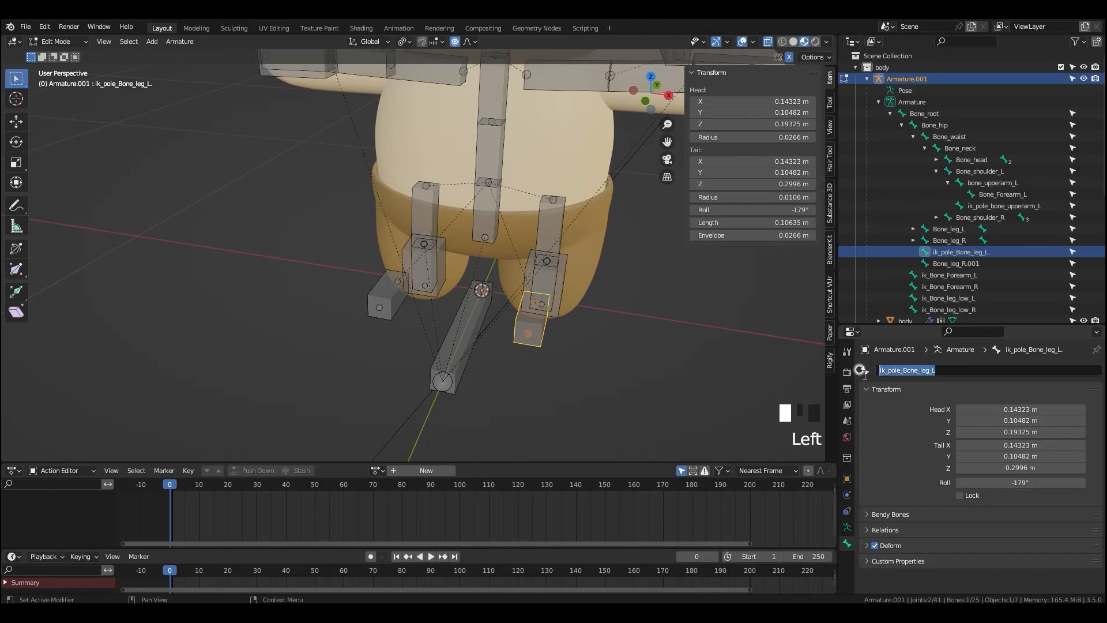
- Rename the right knee pole bone to ik_pole_Bone_leg_R, reusing the copied name
click(384, 295)
click(385, 295)
click(942, 370)
key(ctrl+v)
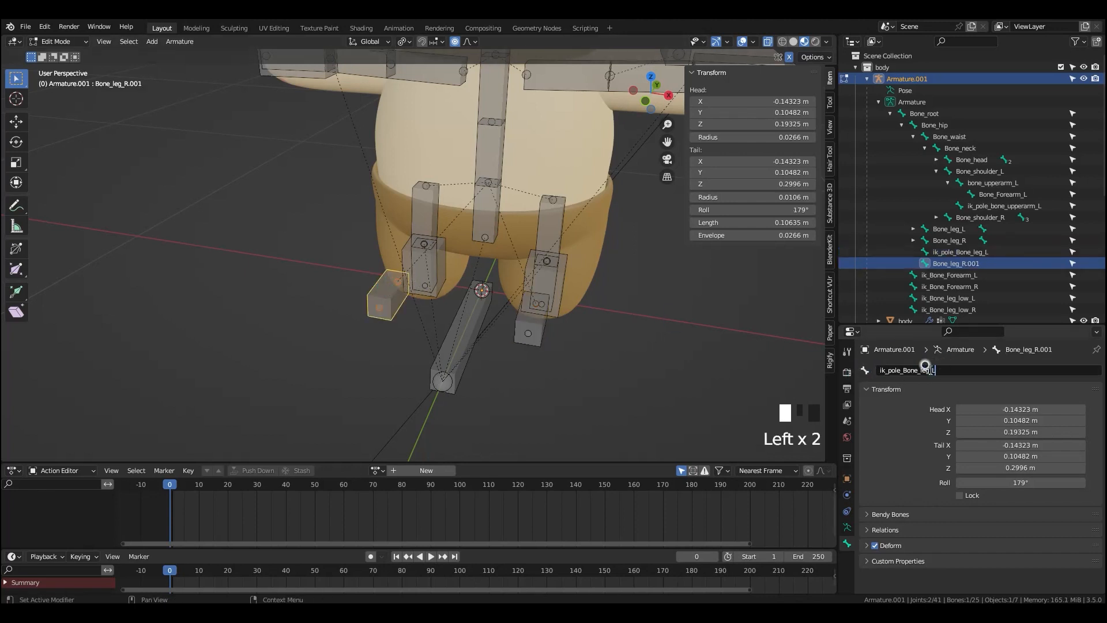
click(666, 388)
- Select ik_pole_Bone_leg_L and switch the armature to Pose Mode
click(531, 317)
click(531, 319)
middle_drag(539, 341, 507, 330)
middle_drag(622, 406, 603, 394)
key(ctrl+Tab)
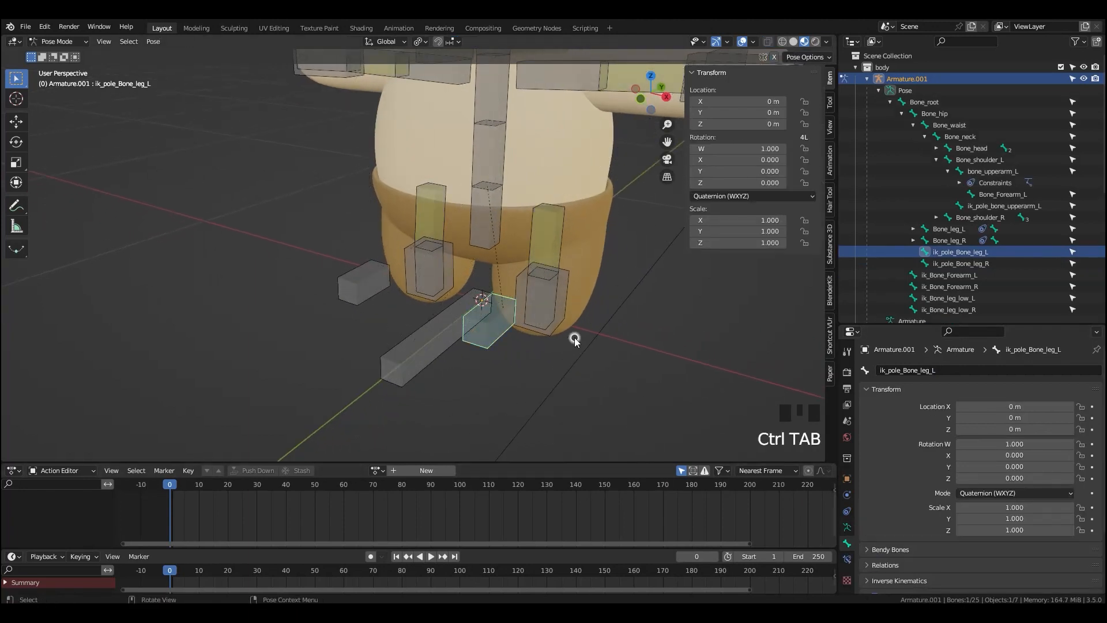
- Set the pole target of Bone_leg_L's IK constraint to Armature.001 with bone ik_pole_Bone_leg_L
click(555, 314)
click(847, 558)
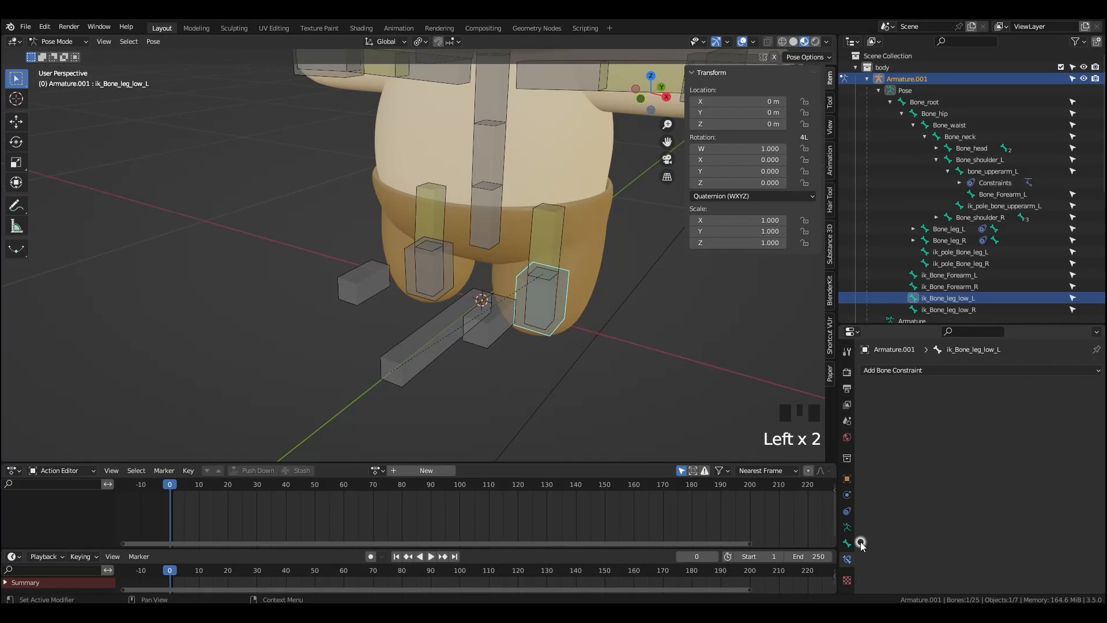
click(548, 240)
click(1079, 434)
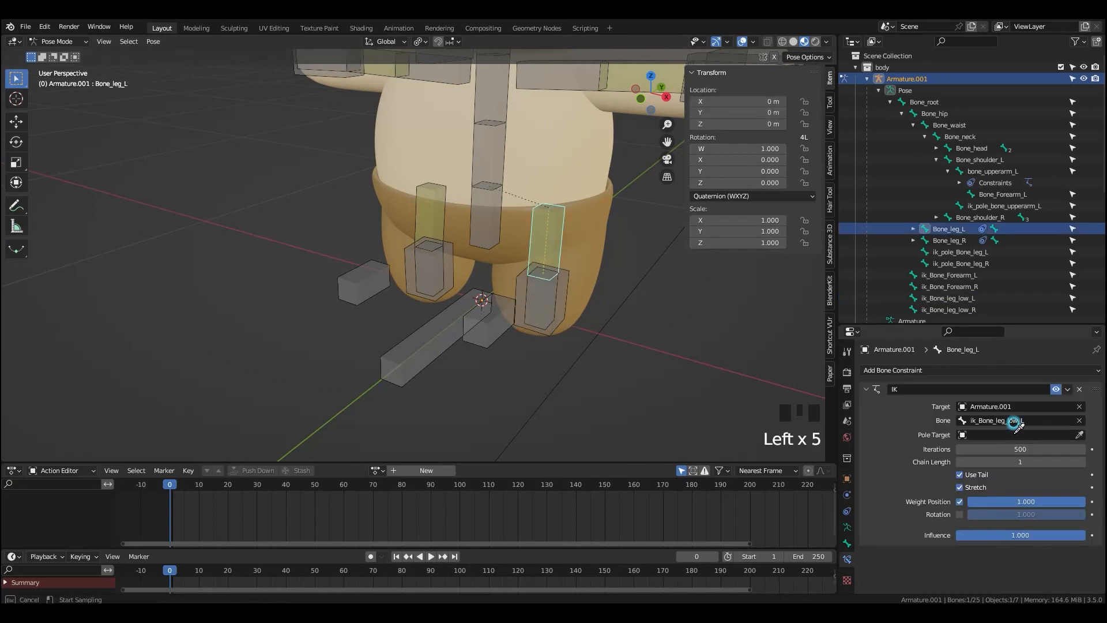
click(487, 314)
click(1019, 448)
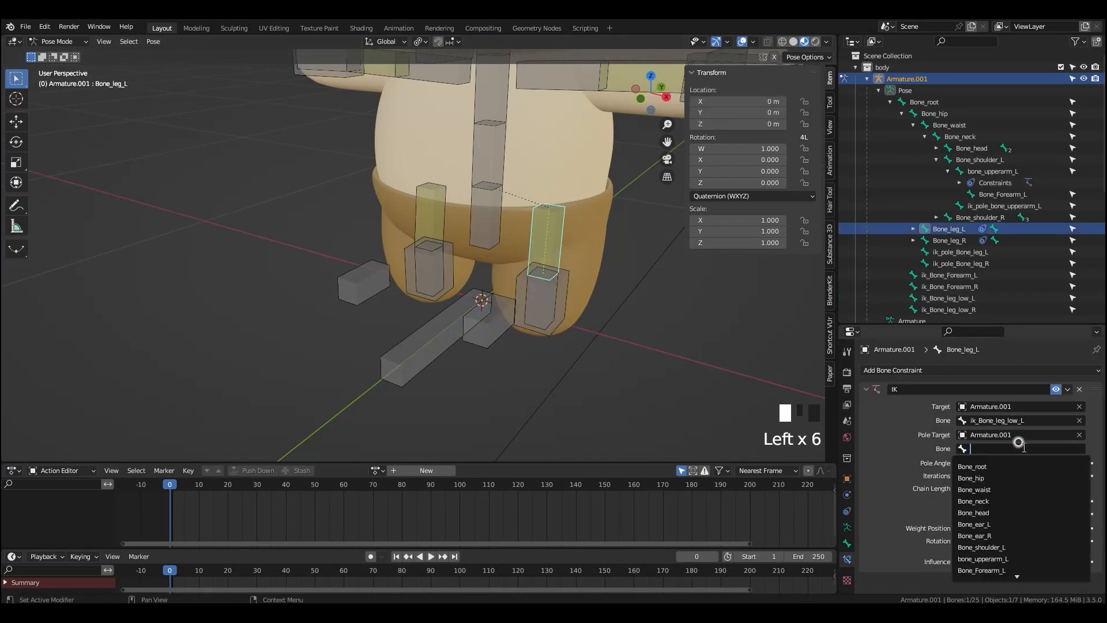
text(i)
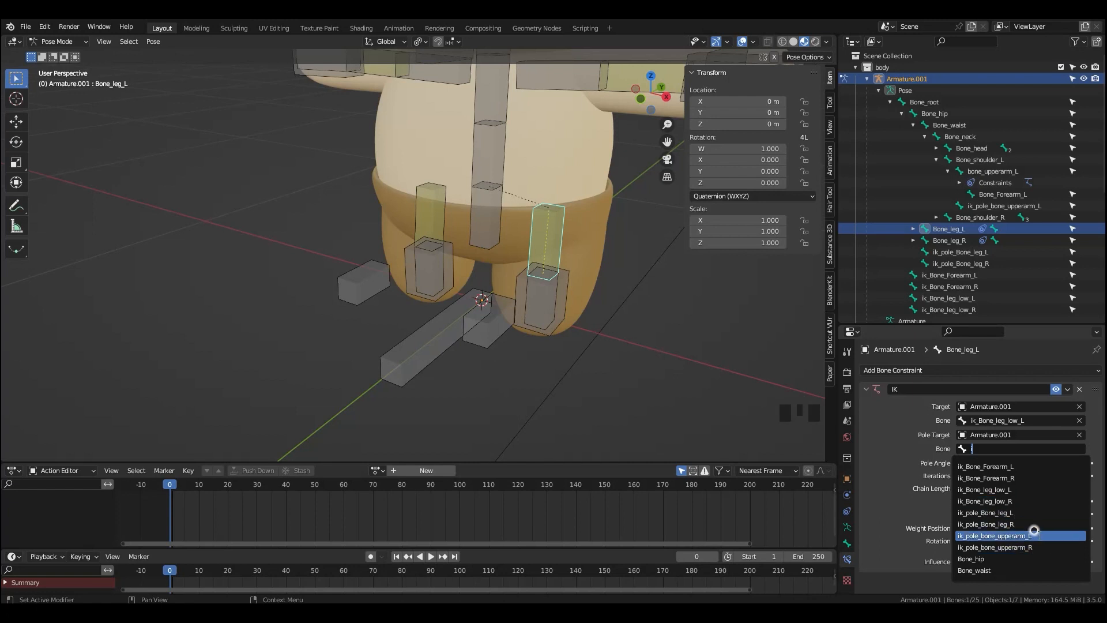
click(1026, 513)
- Set the pole angle of Bone_leg_L's IK constraint to 90°
middle_drag(640, 389, 668, 389)
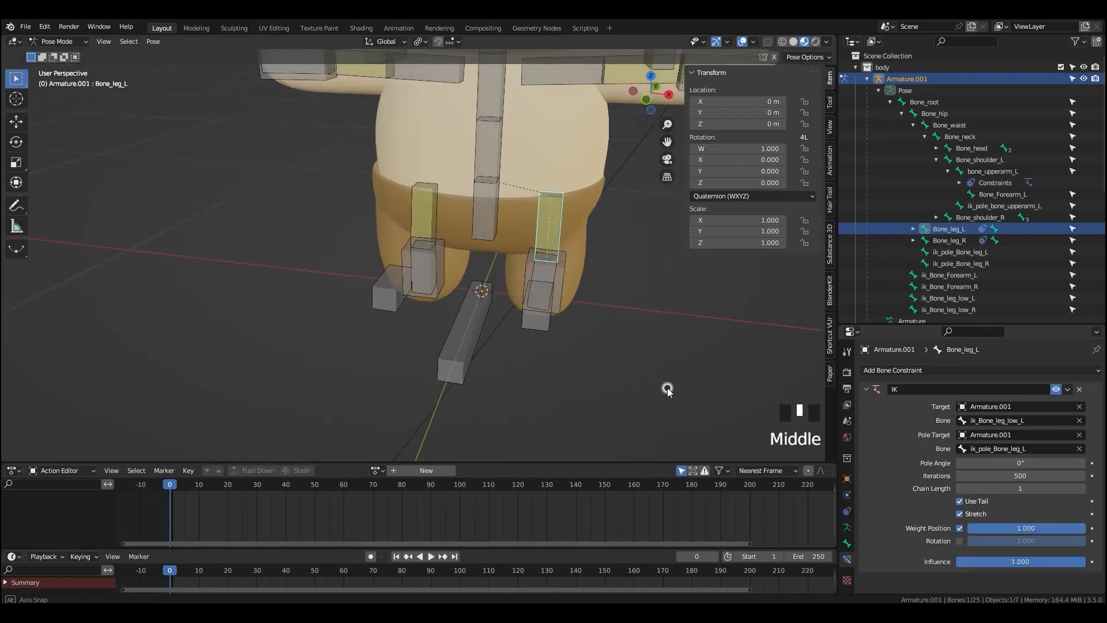
key(grave)
scroll(642, 345, up, 2)
middle_drag(643, 345, 605, 353)
drag(1010, 463, 1010, 463)
click(1002, 464)
text(90)
key(Return)
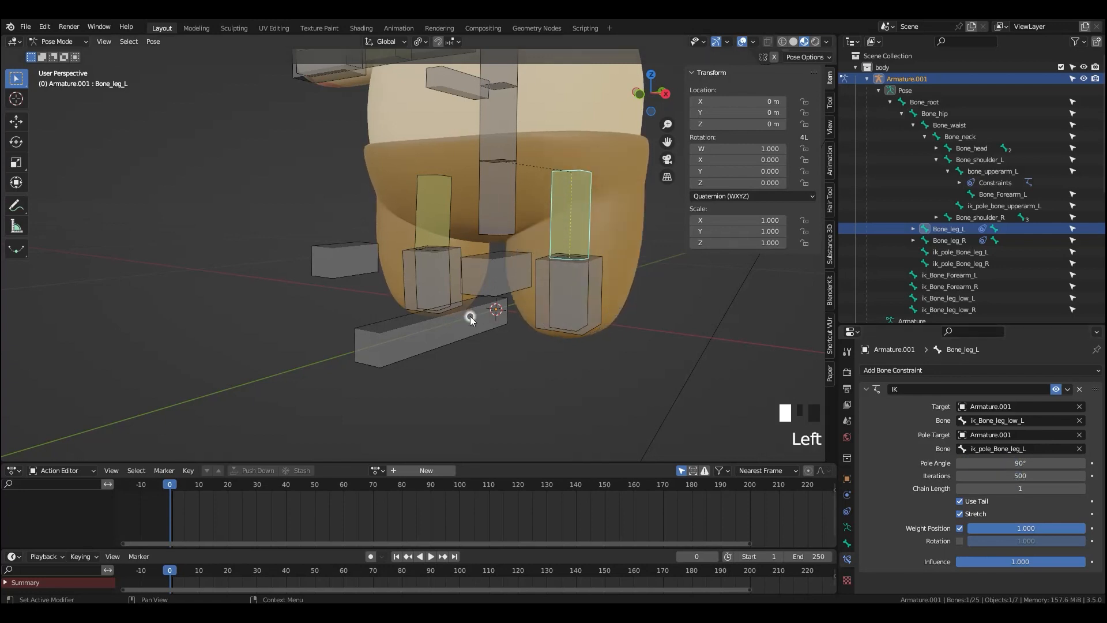
middle_drag(176, 232, 524, 324)
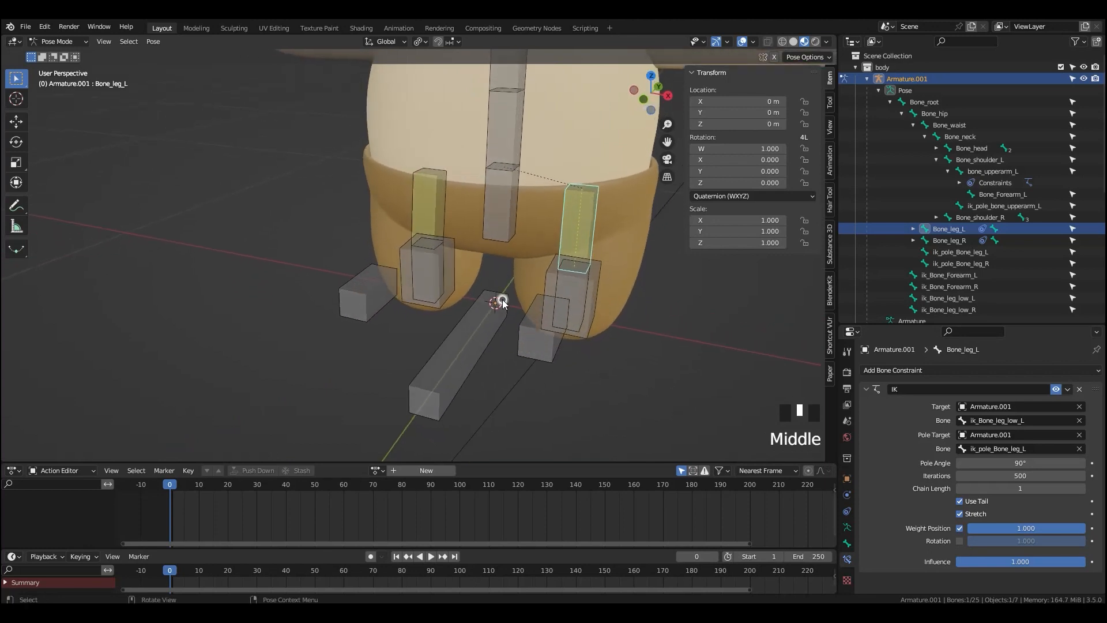
- Set the pole target of Bone_leg_R's IK constraint to Armature.001 with bone ik_pole_Bone_leg_R
click(440, 217)
click(1079, 435)
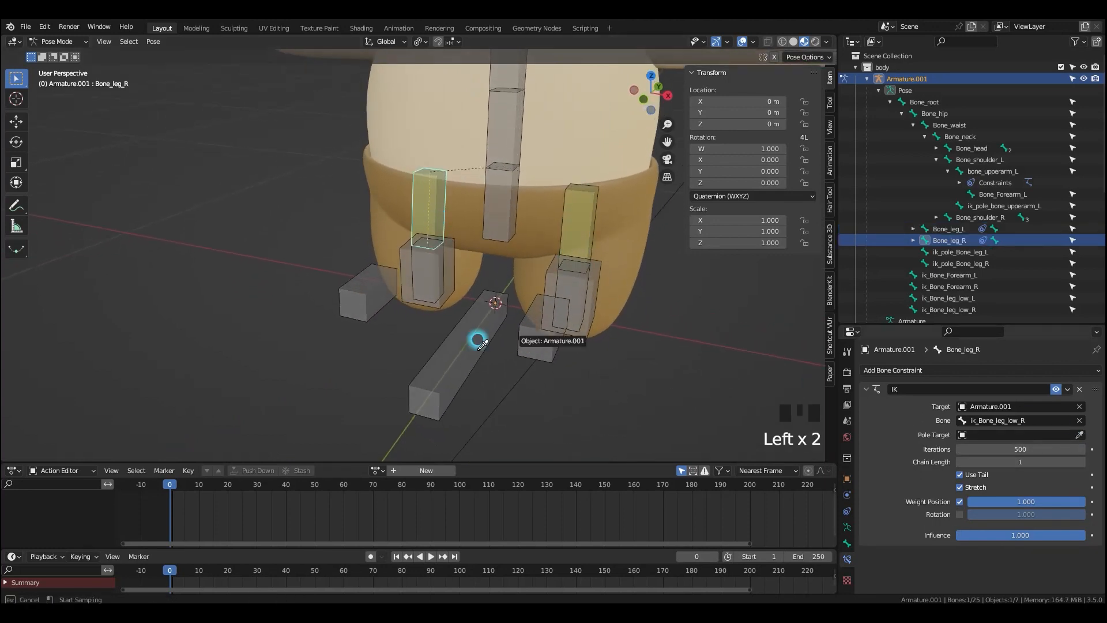
click(361, 267)
click(987, 448)
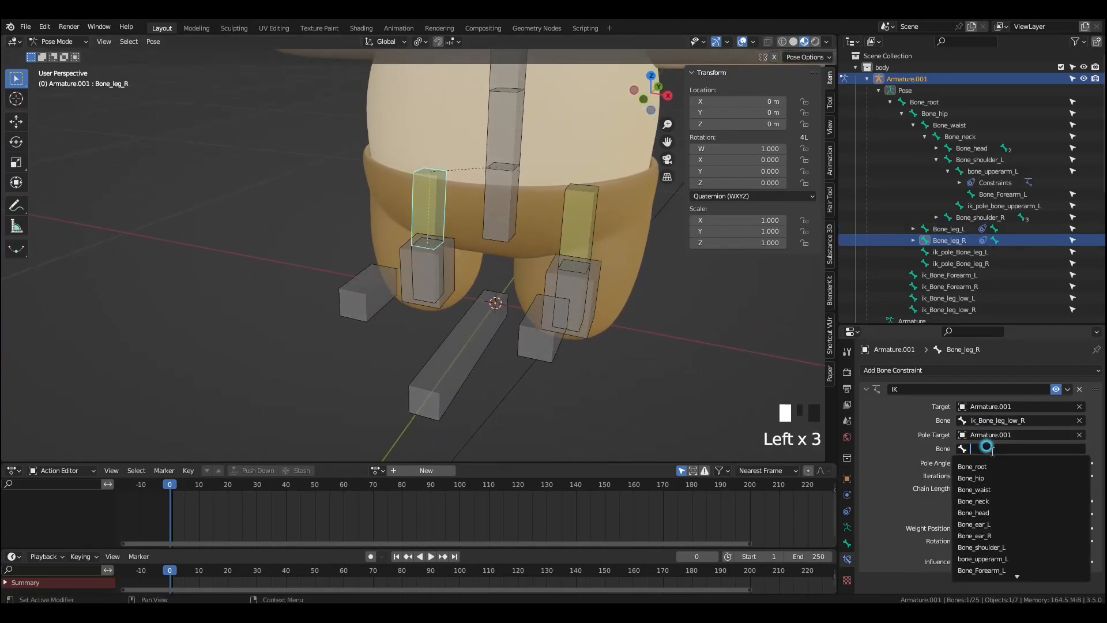
text(ik_Bone_leg_low_R)
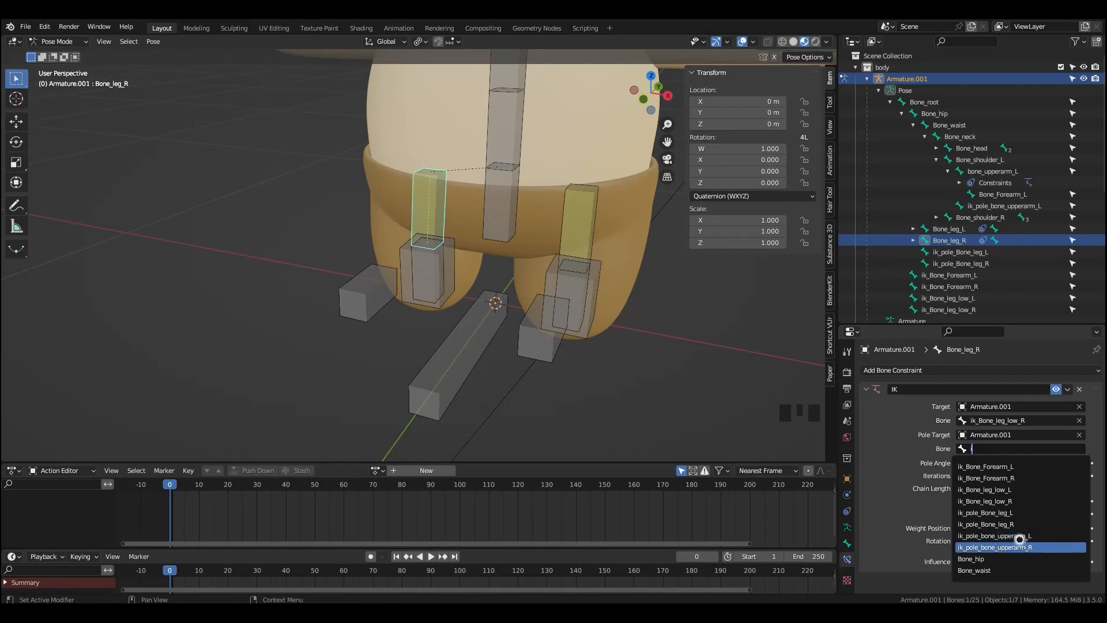
click(1013, 499)
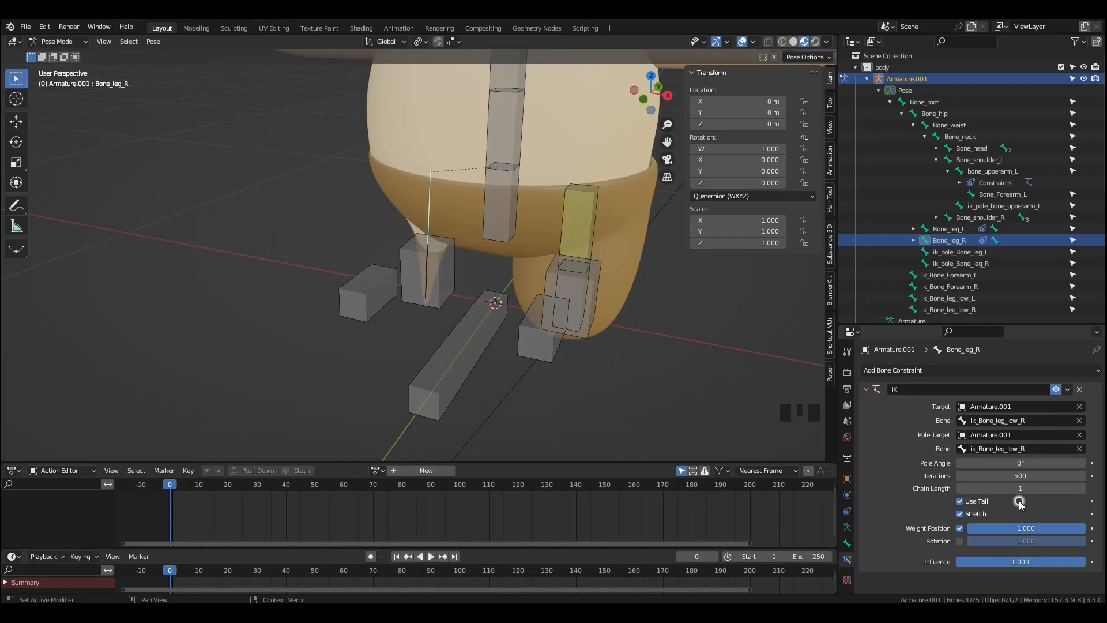
click(1032, 449)
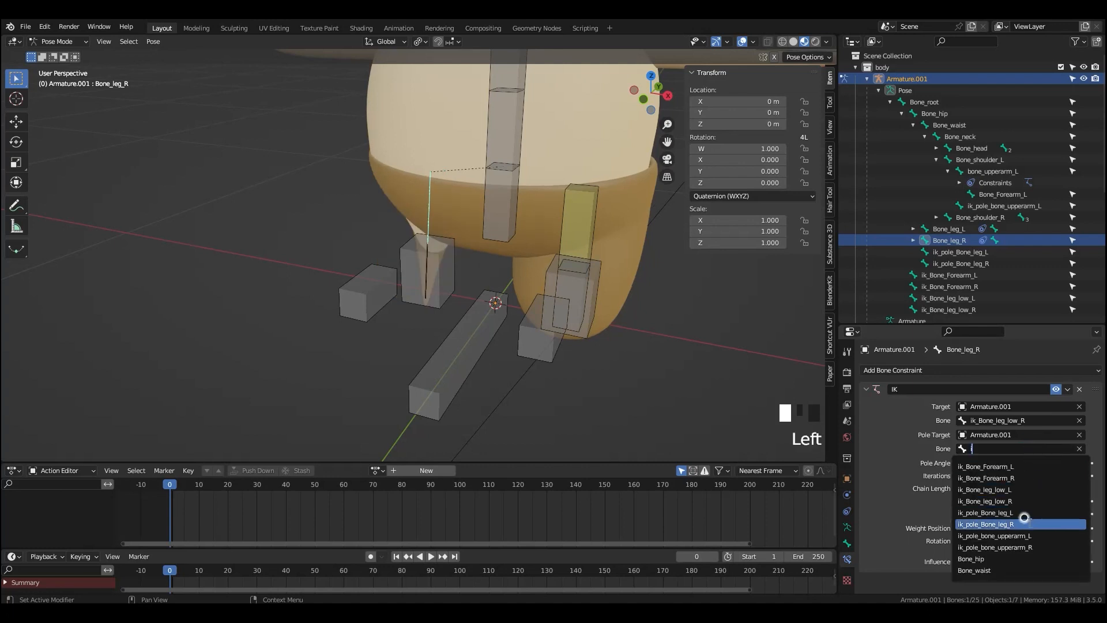
click(1024, 523)
- Set the pole angle of Bone_leg_R's IK constraint to 90°
middle_drag(496, 369, 519, 397)
drag(1020, 463, 1059, 463)
click(1010, 463)
text(90)
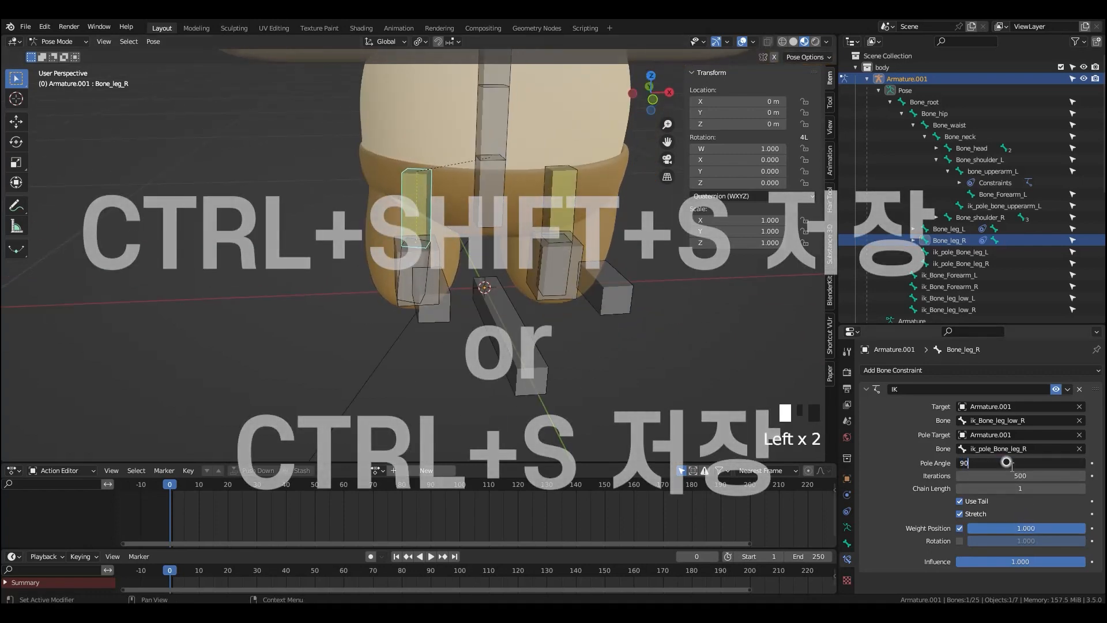
key(Return)
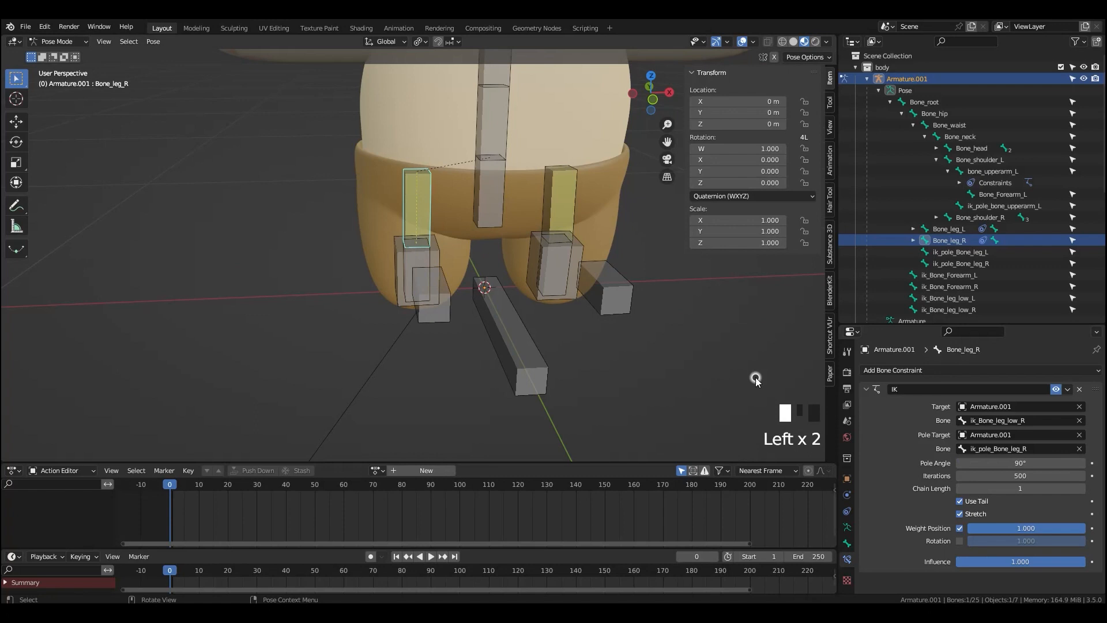
middle_drag(755, 377, 735, 376)
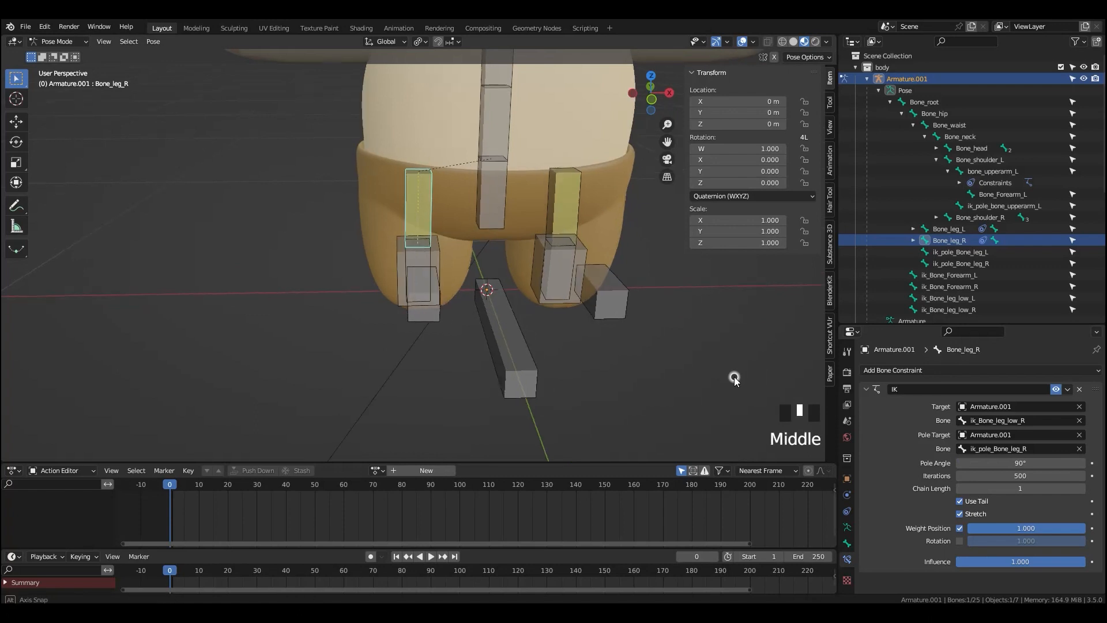
middle_drag(734, 376, 711, 377)
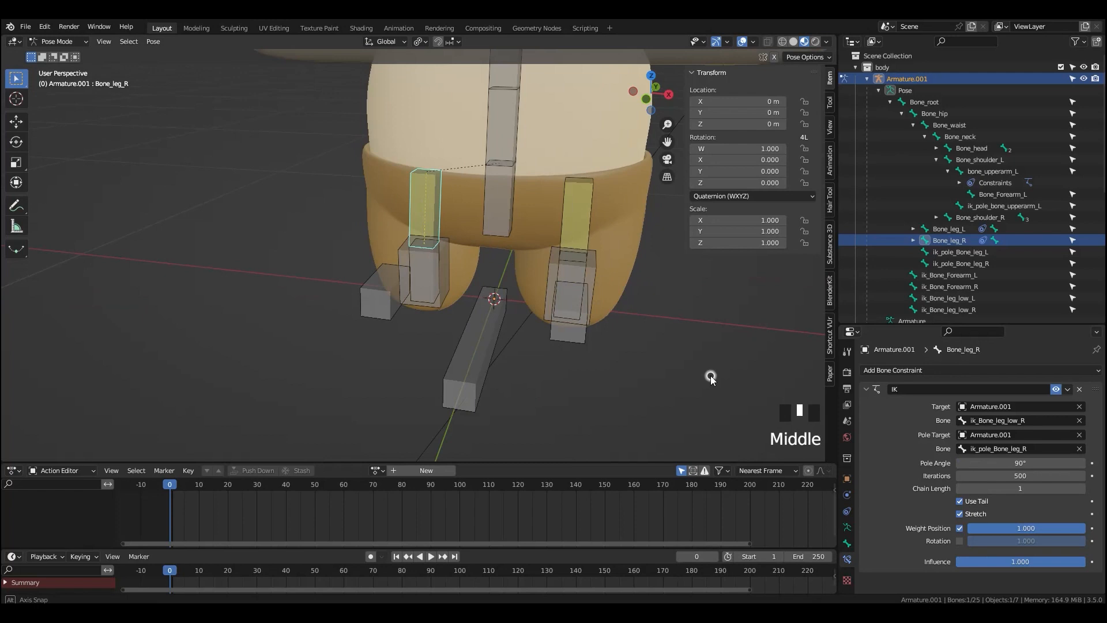
middle_drag(710, 377, 692, 377)
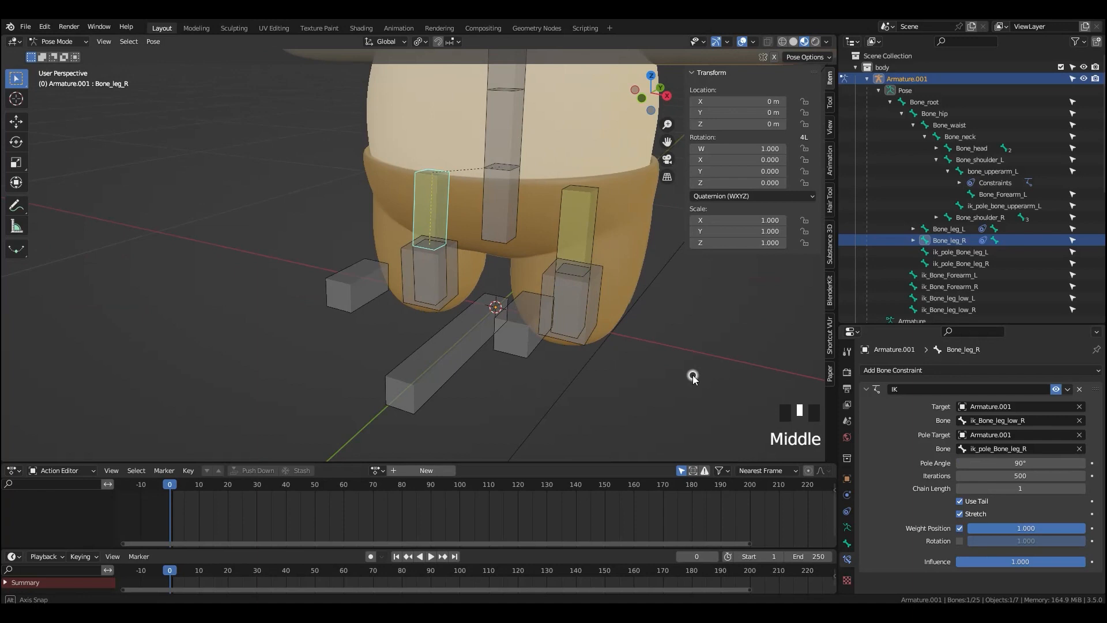
middle_drag(693, 375, 683, 375)
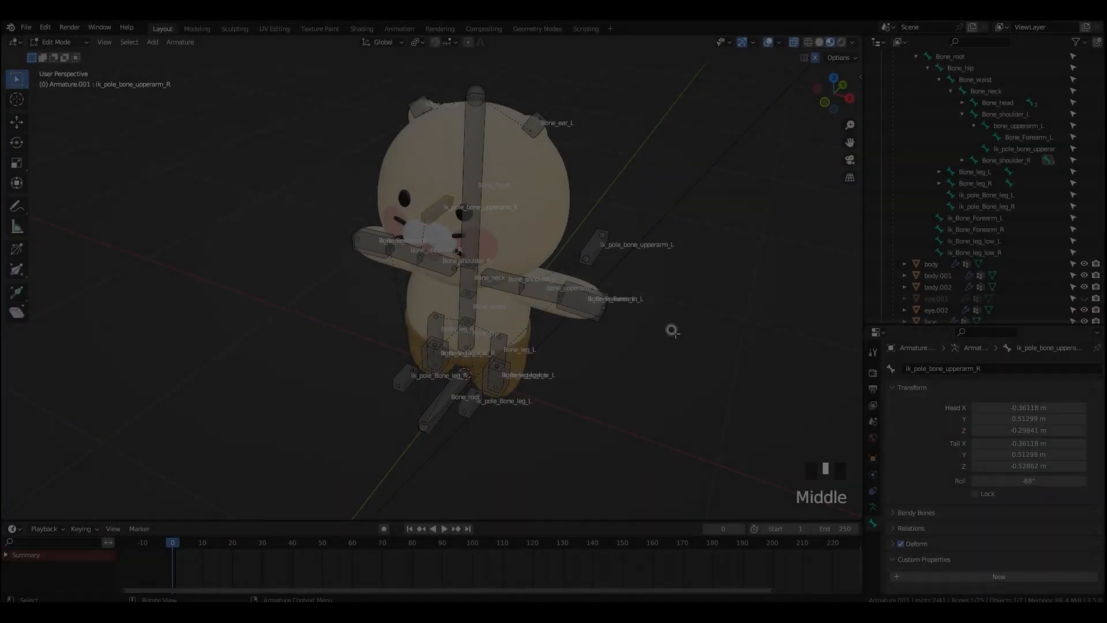
- Select the upper-arm pole bones, the leg pole bones and the ik_Bone_leg_low control bones on both sides in Edit Mode
click(574, 253)
click(587, 247)
shift+click(433, 207)
middle_drag(588, 318, 542, 323)
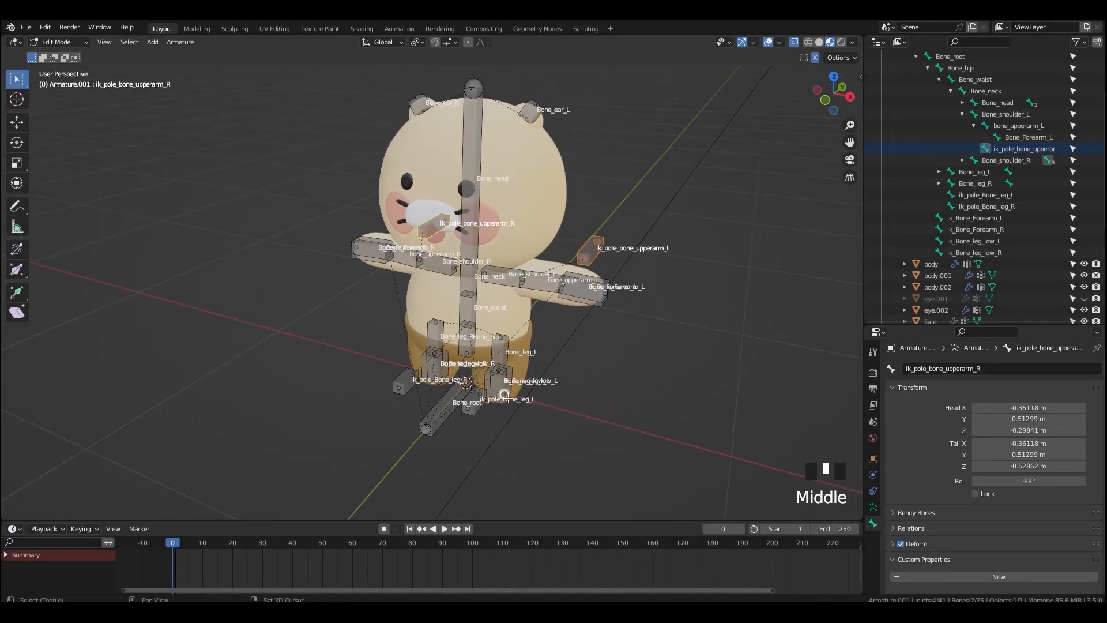
shift+click(490, 399)
shift+click(422, 376)
shift+click(398, 386)
shift+click(471, 410)
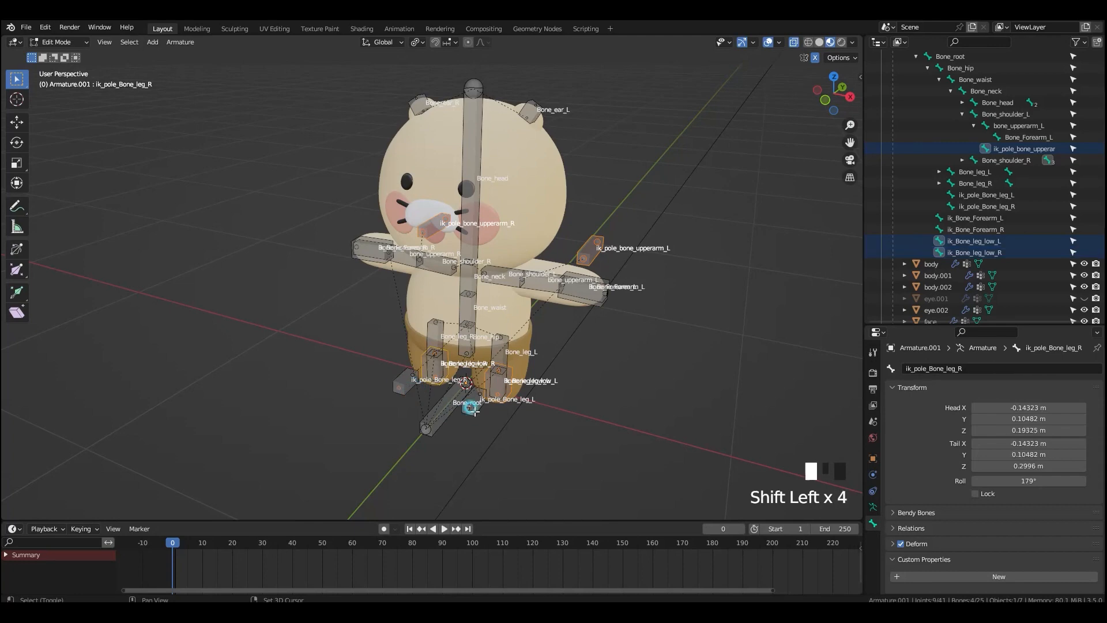
shift+click(405, 384)
middle_drag(405, 385, 560, 403)
- Turn off Deform for ik_pole_Bone_leg_R and copy the setting to the other selected bones
click(909, 549)
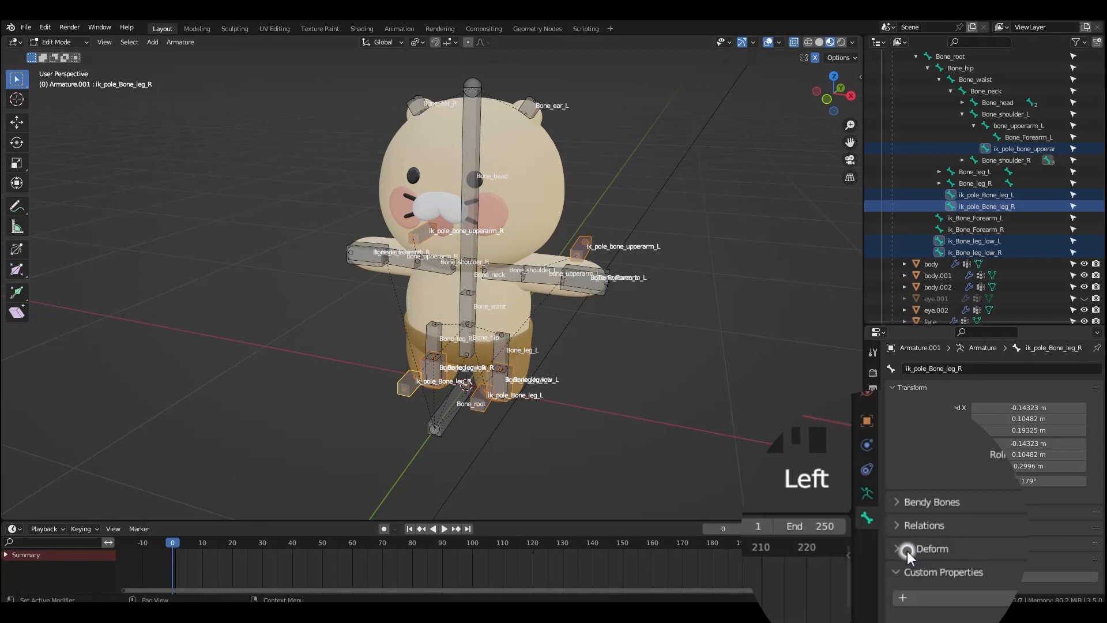
right_click(907, 551)
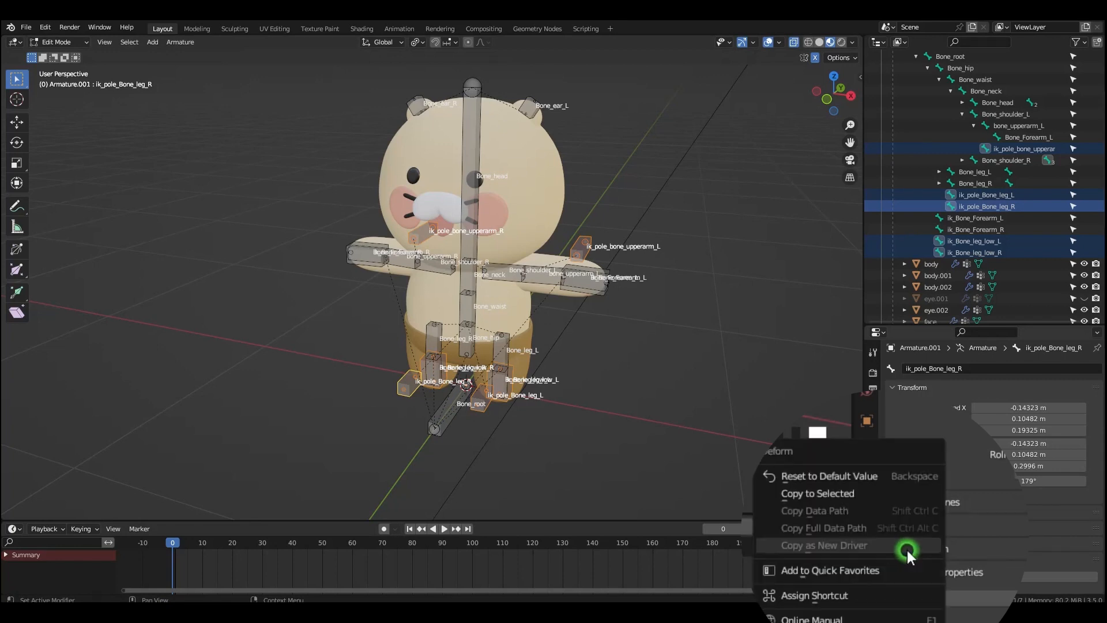
right_click(835, 492)
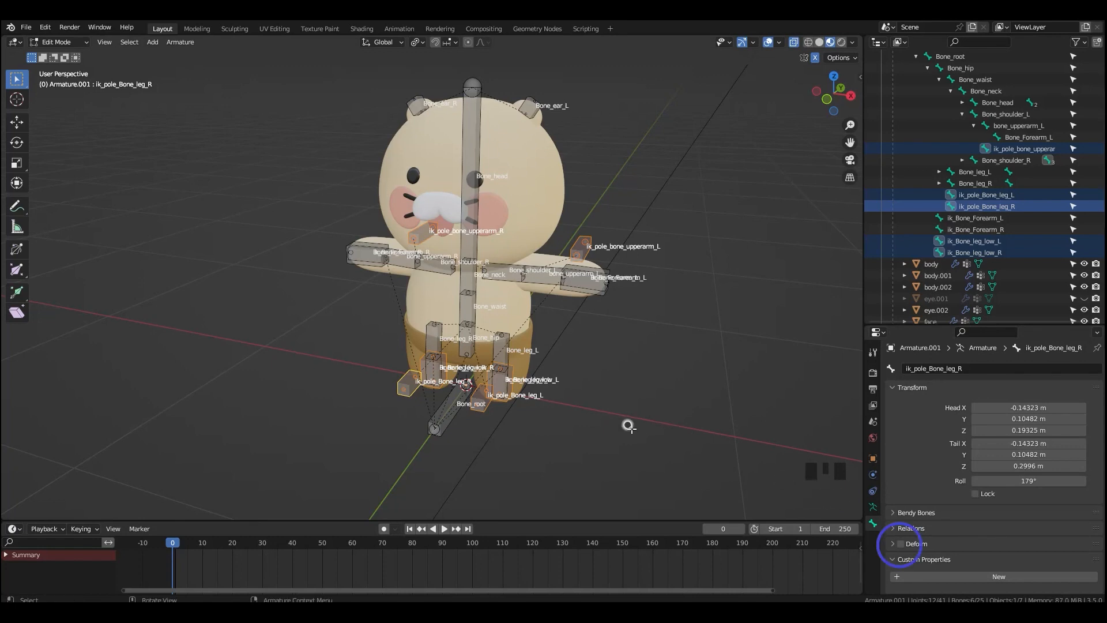
- Check the Deform setting of the leg pole bones, the lower-leg IK bones and the upper-arm pole bones one by one
click(628, 426)
click(406, 382)
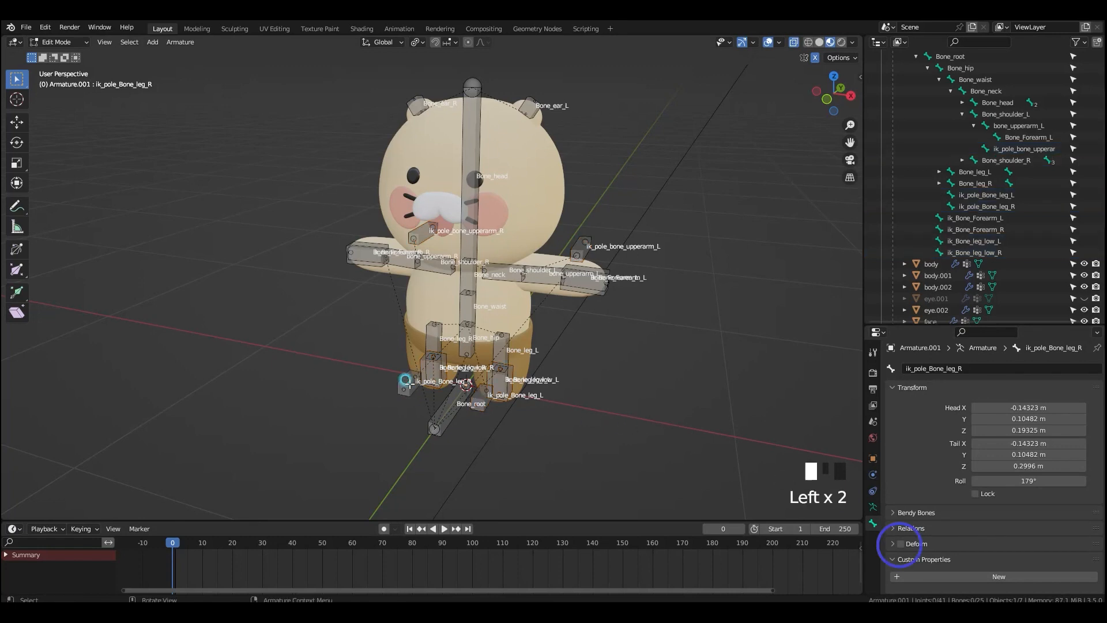
click(479, 404)
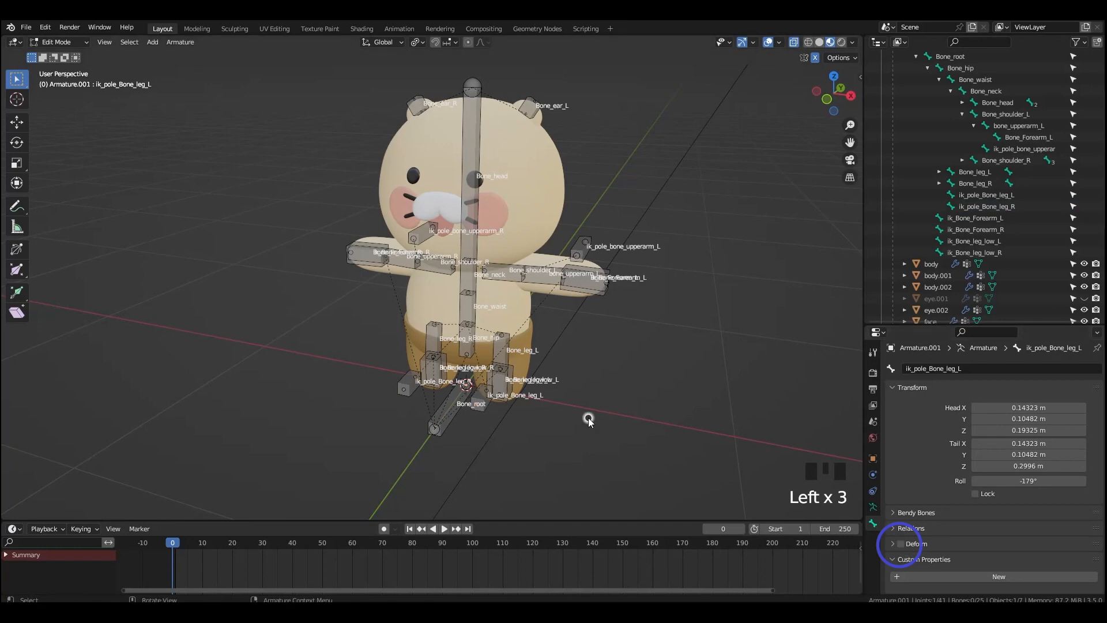
click(506, 388)
click(438, 381)
click(593, 246)
click(421, 238)
- Undo the Deform change on the IK and pole bones, going back to their multiple selection
key(ctrl+z)
key(ctrl+z)
key(ctrl+z)
key(ctrl+z)
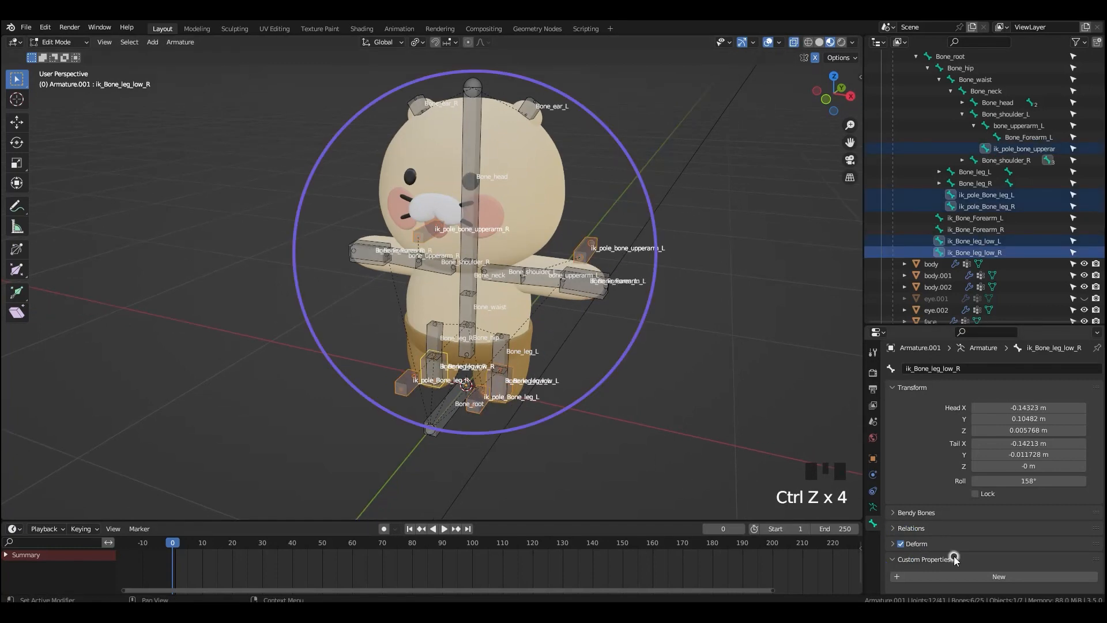
- Turn off Deform for ik_Bone_leg_low_R and clear the bone selection
click(902, 544)
click(481, 422)
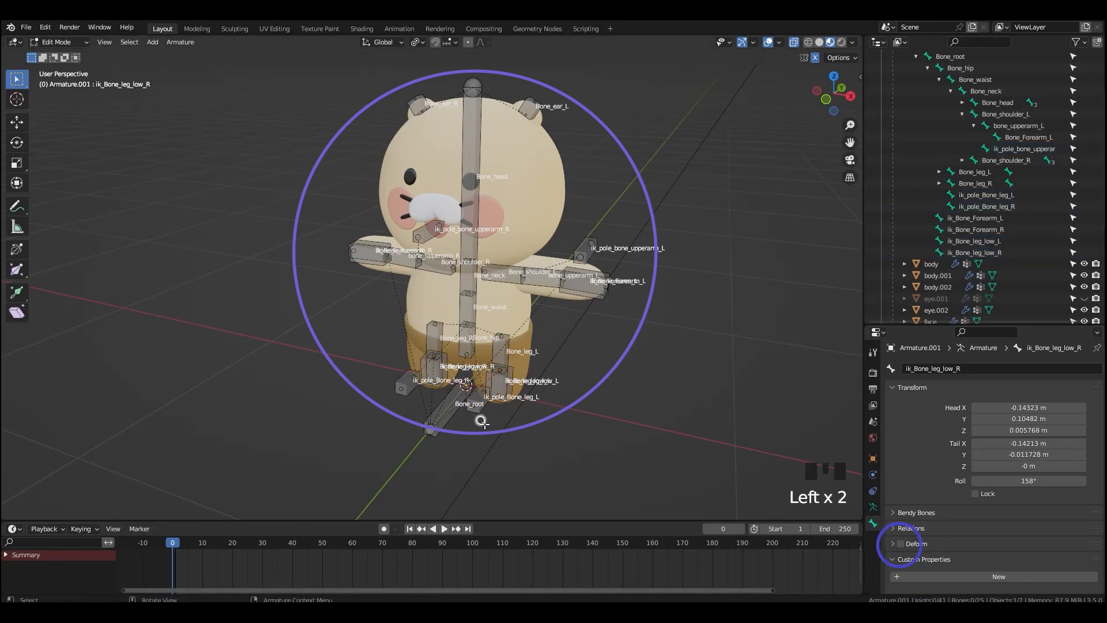
- Check the Deform setting of the upper-arm pole bones, leg pole bones and IK control bones one by one
click(587, 252)
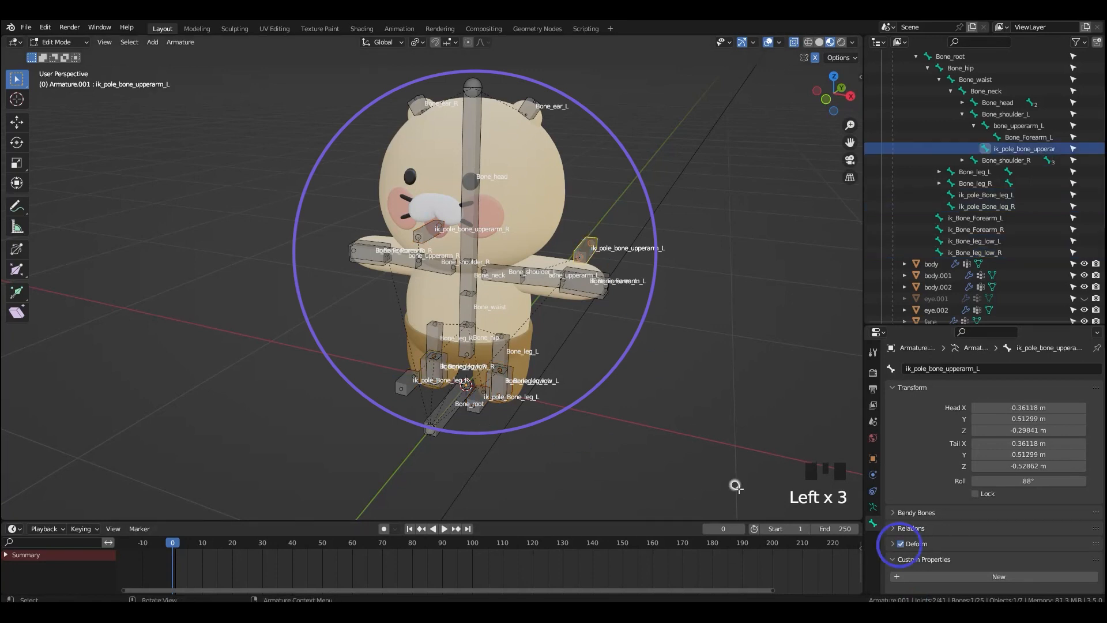
click(501, 384)
click(476, 401)
click(408, 388)
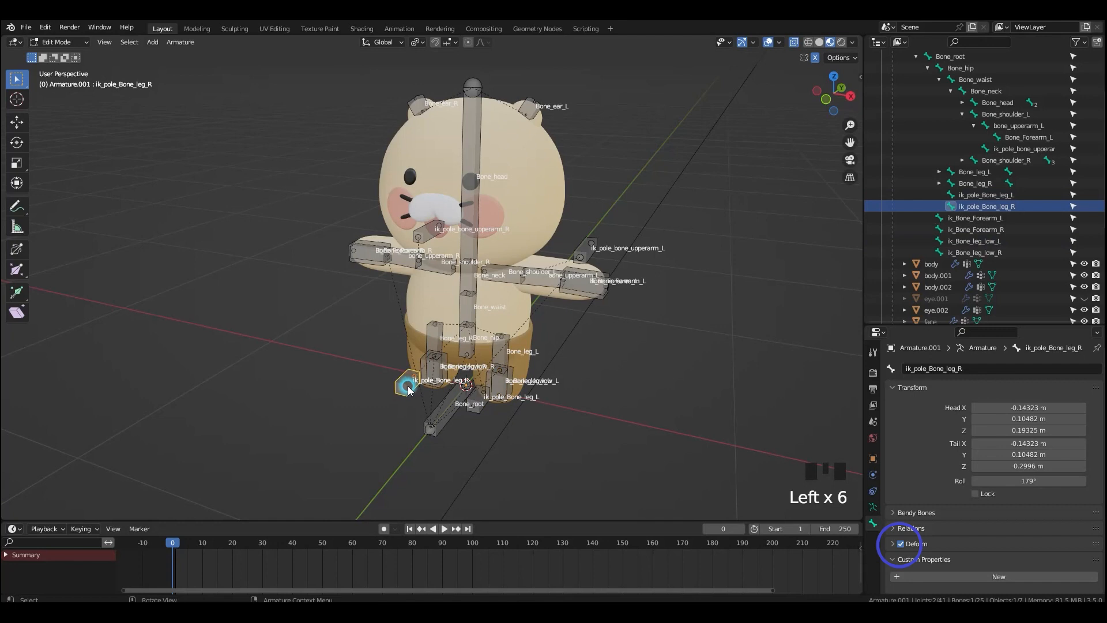
click(436, 370)
click(435, 233)
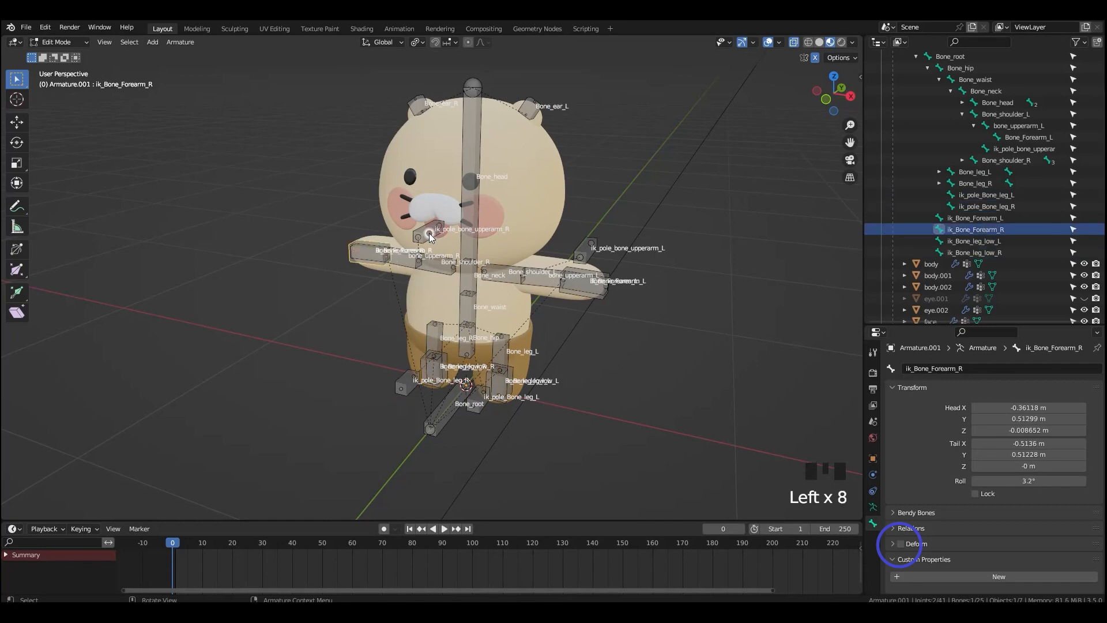
click(430, 236)
click(590, 252)
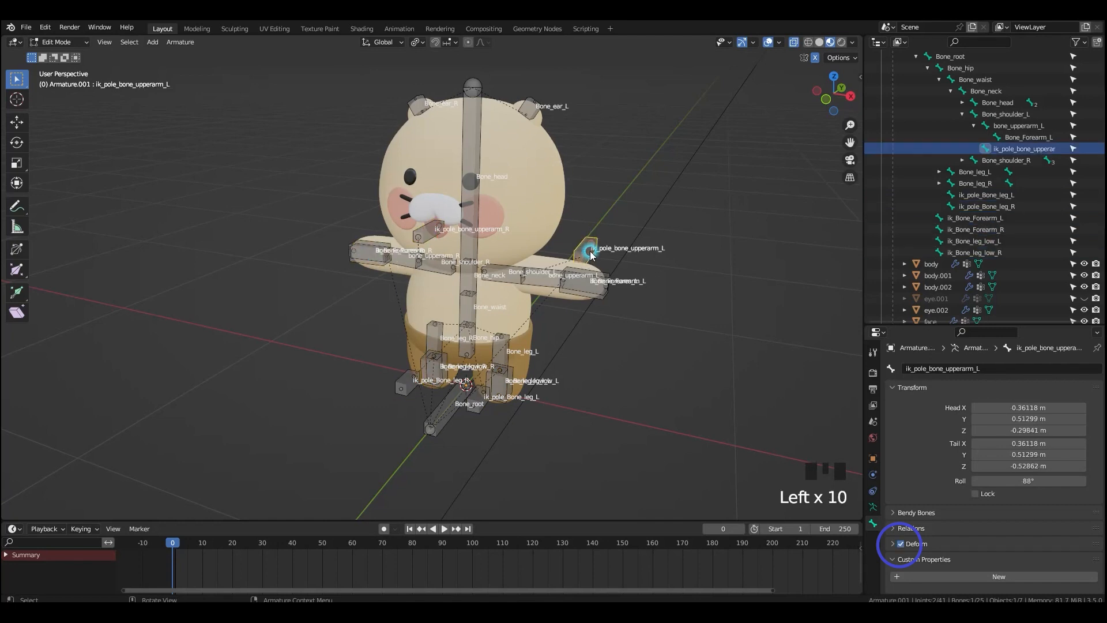
click(352, 270)
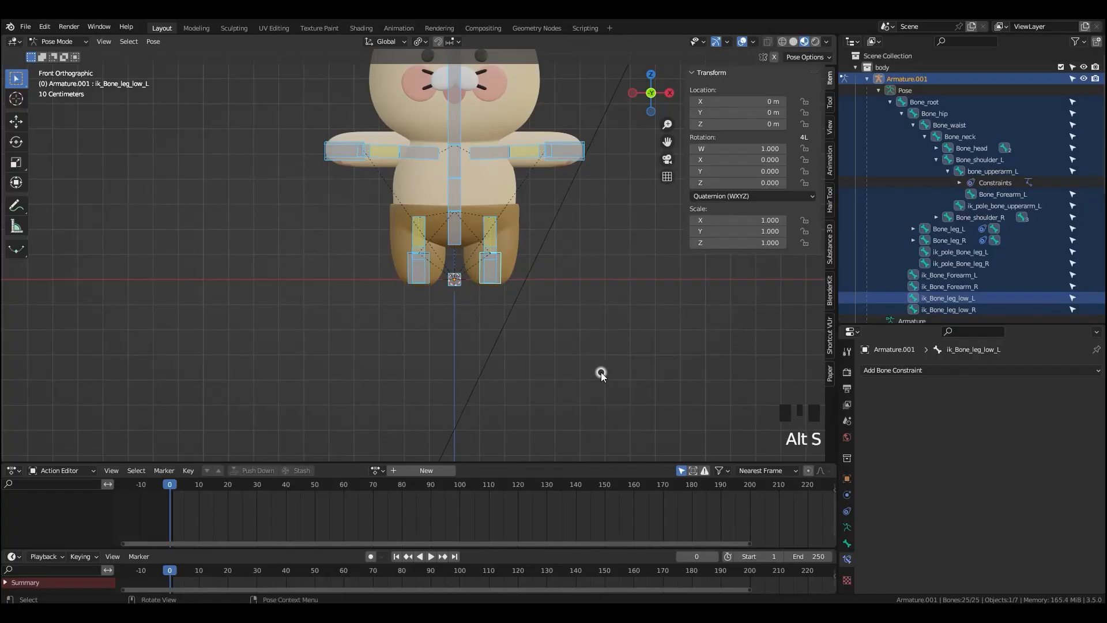
- Test the left leg in Pose Mode by moving ik_Bone_leg_low_L, cancel the move, and select Bone_hip
scroll(603, 374, down, 2)
shift+middle_drag(565, 325, 513, 361)
scroll(579, 366, up, 2)
click(485, 357)
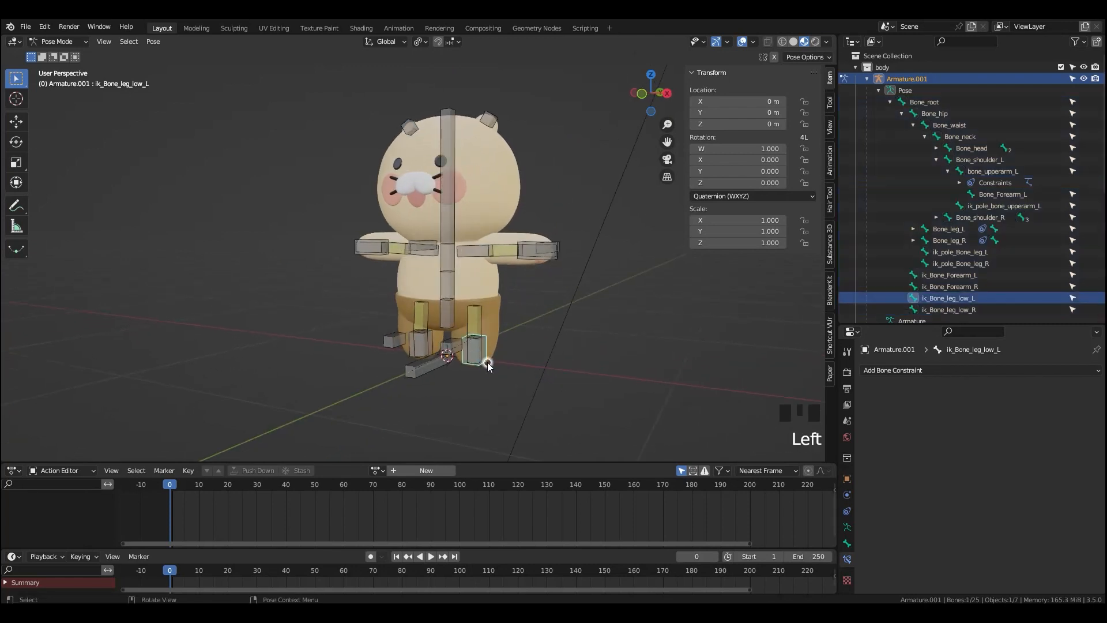
key(g)
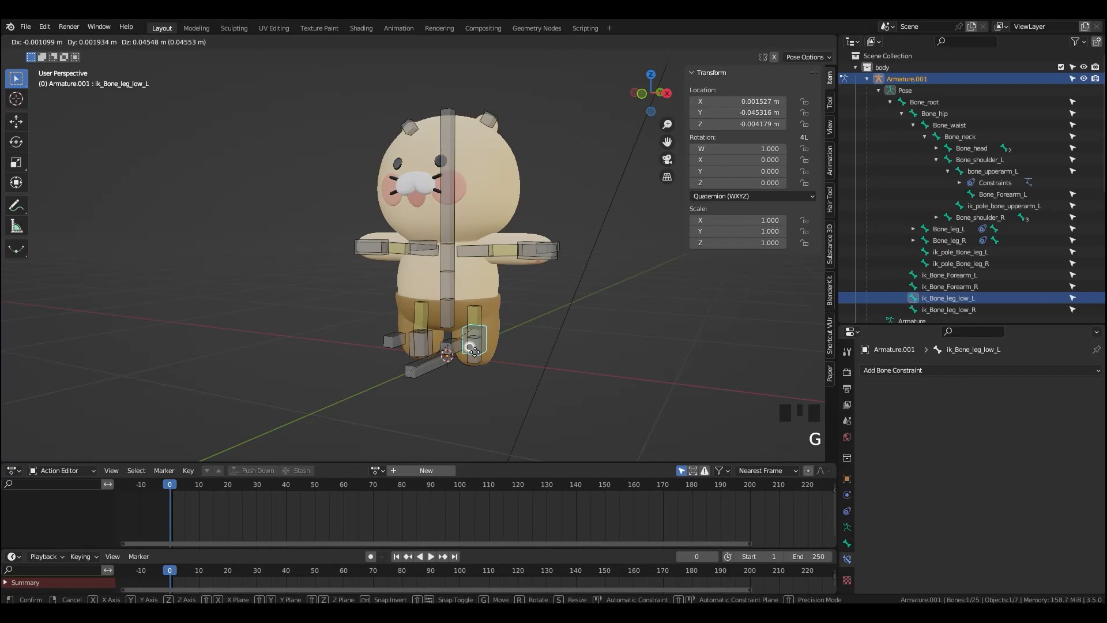
right_click(478, 345)
middle_drag(470, 323, 500, 322)
click(447, 308)
scroll(539, 323, up, 1)
middle_drag(565, 314, 576, 309)
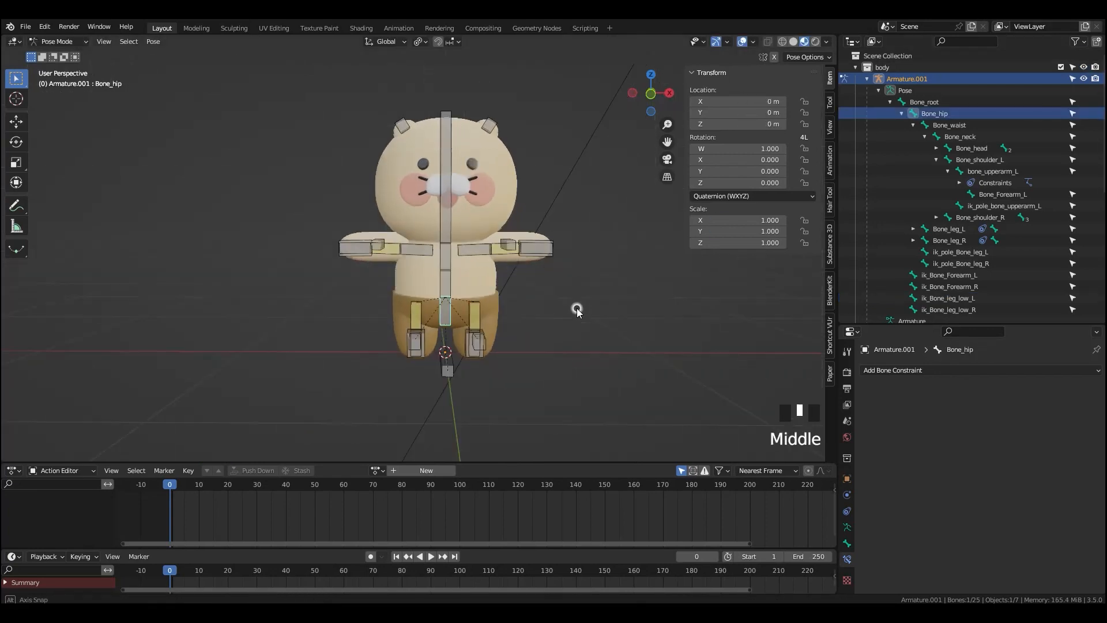
- Add a Copy Rotation constraint to Bone_Forearm_L with ik_Bone_Forearm_L as its target
key(grave)
click(573, 257)
scroll(640, 287, up, 1)
middle_drag(640, 286, 599, 236)
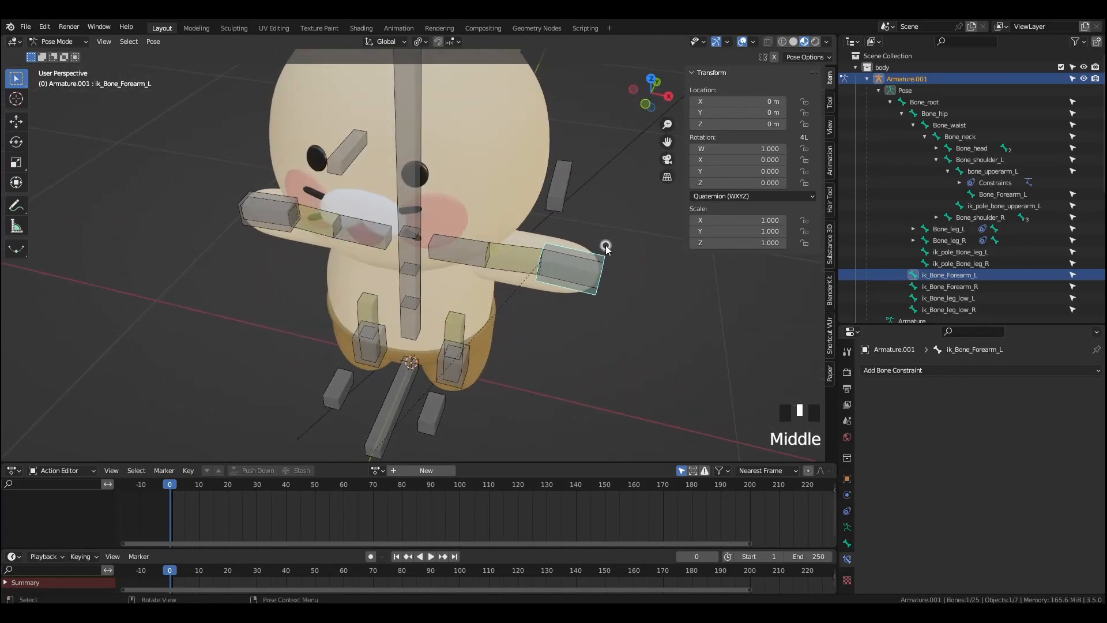
shift+click(588, 283)
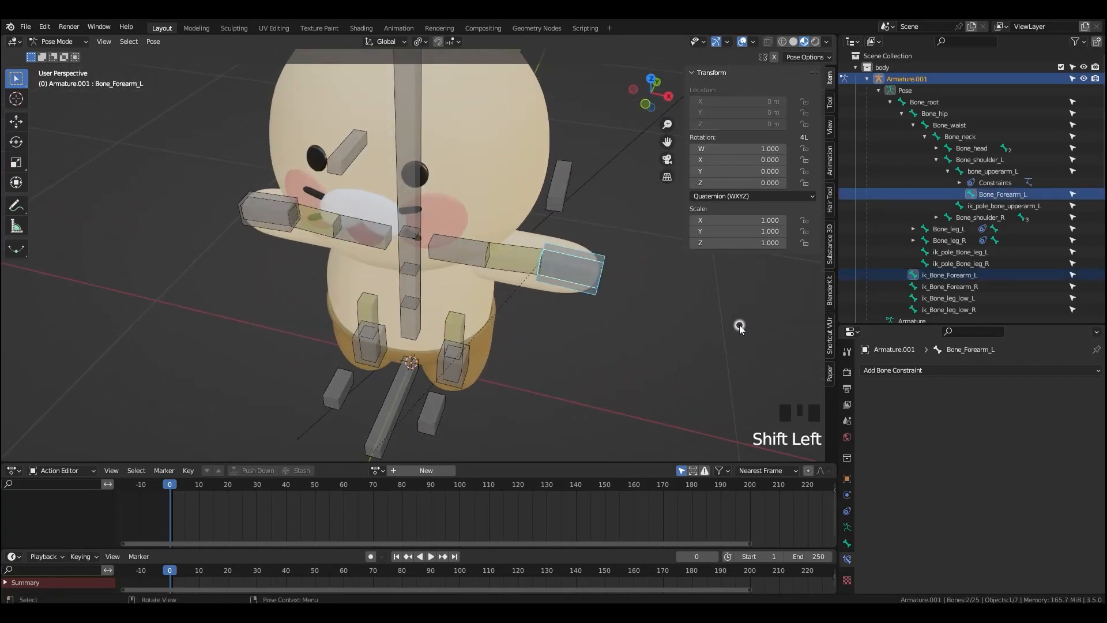
key(ctrl+shift+c)
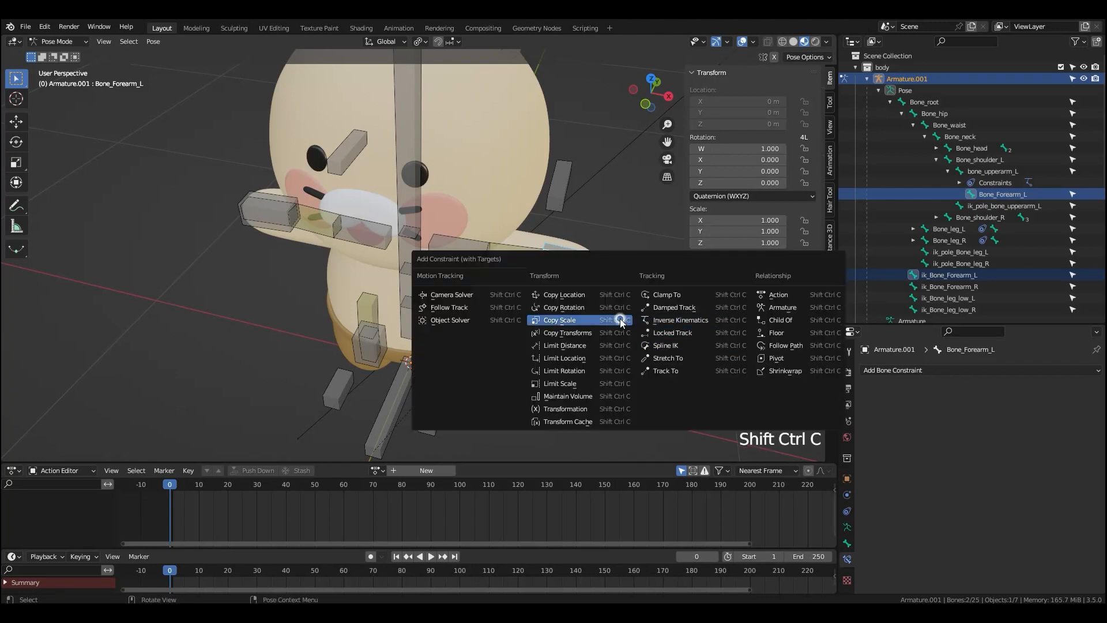
click(582, 307)
- Test the left arm by moving ik_Bone_Forearm_L in top view and trying to rotate it
mouse_move(593, 321)
middle_down()
mouse_move(620, 339)
mouse_move(607, 336)
middle_up()
click(594, 284)
key(grave)
click(635, 297)
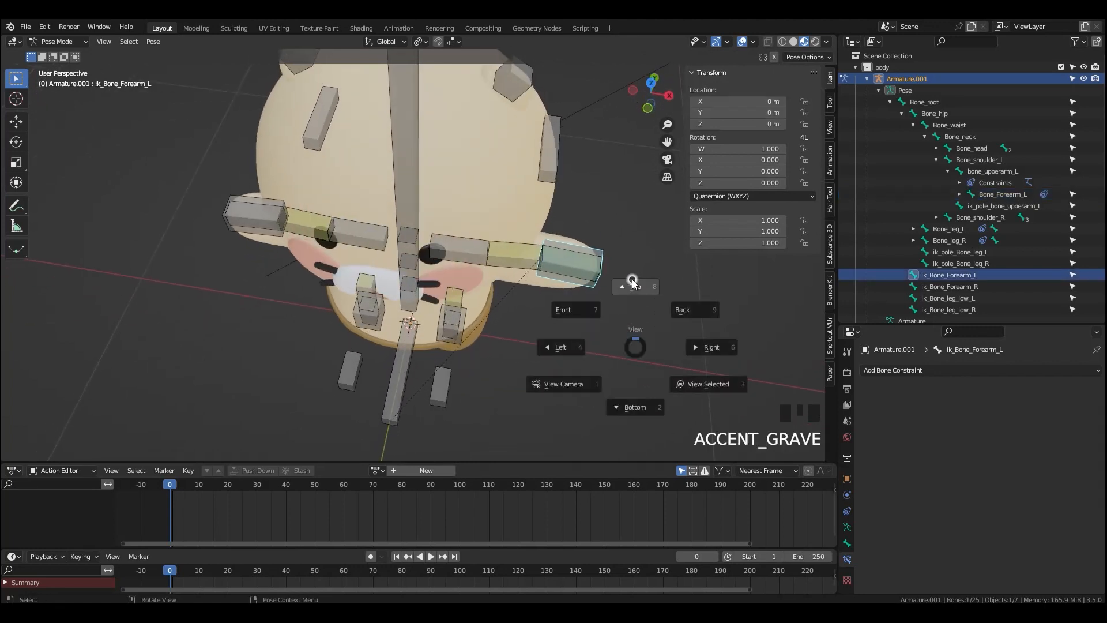
key(g)
click(638, 306)
key(r)
key(Escape)
- Add a Copy Rotation constraint to Bone_Forearm_R with ik_Bone_Forearm_R as its target
middle_drag(273, 259, 222, 255)
shift+click(224, 256)
key(ctrl+shift+c)
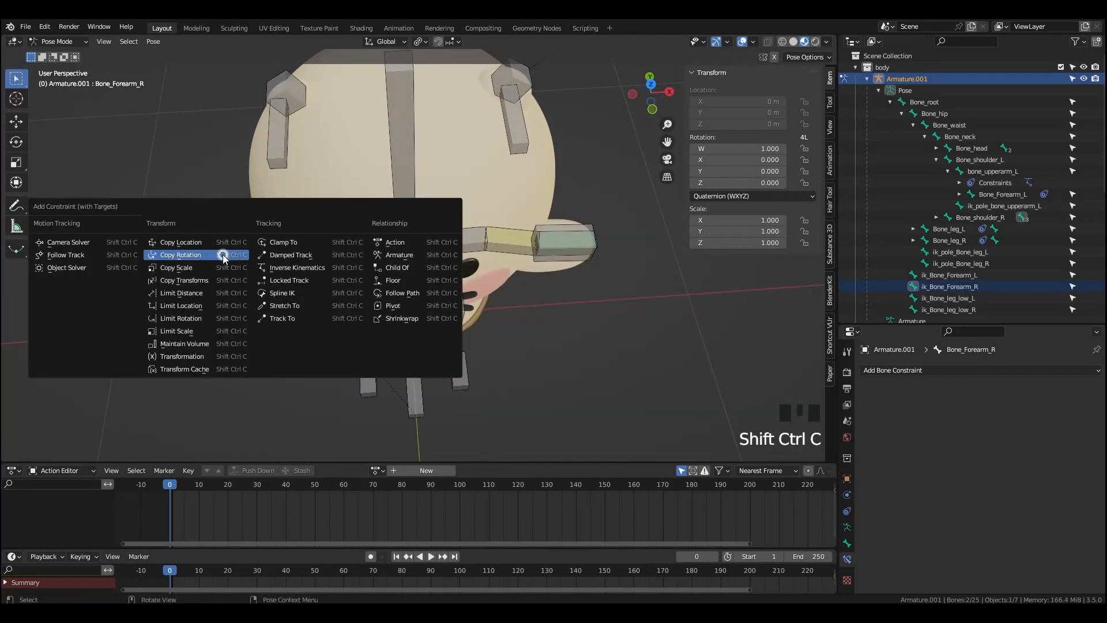
click(224, 257)
- Test the right arm by rotating ik_Bone_Forearm_R about -43.6° in top view and moving it forward
middle_drag(257, 277, 323, 236)
click(232, 261)
key(grave)
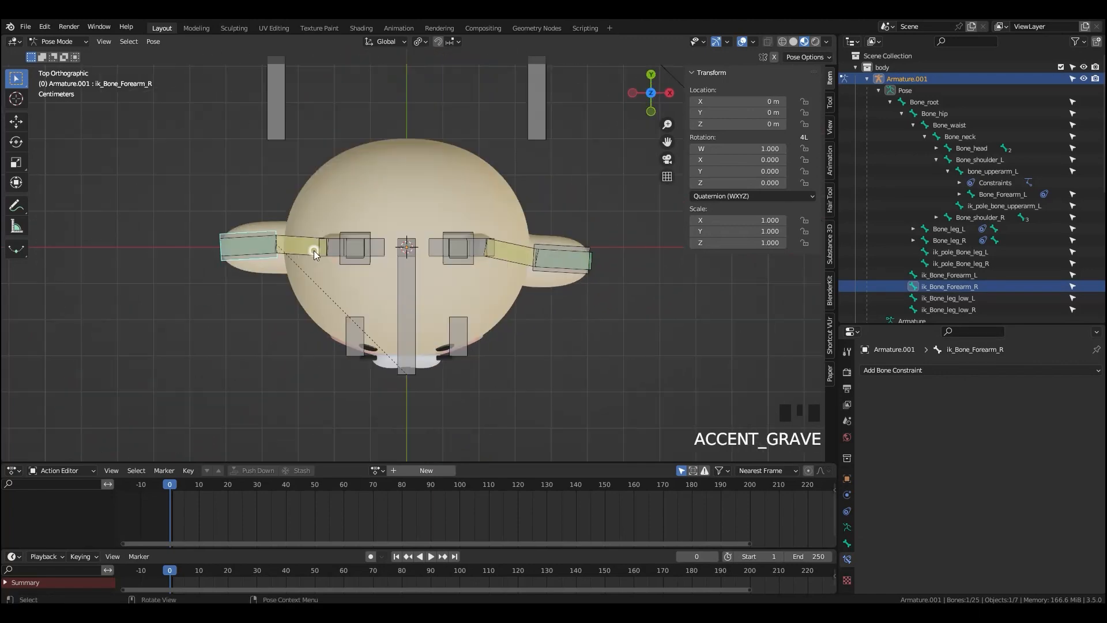
key(r)
click(345, 202)
key(g)
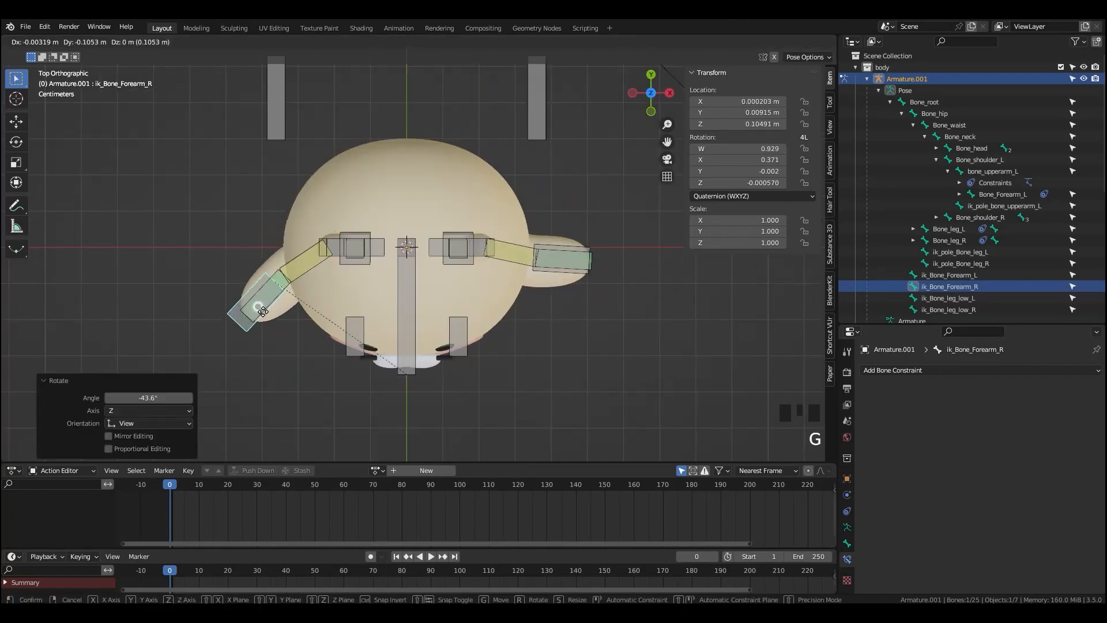
click(317, 312)
- Raise ik_Bone_Forearm_R about 0.17 m in front view and rotate it about 45°
middle_drag(317, 311, 490, 301)
key(grave)
key(g)
click(361, 240)
key(r)
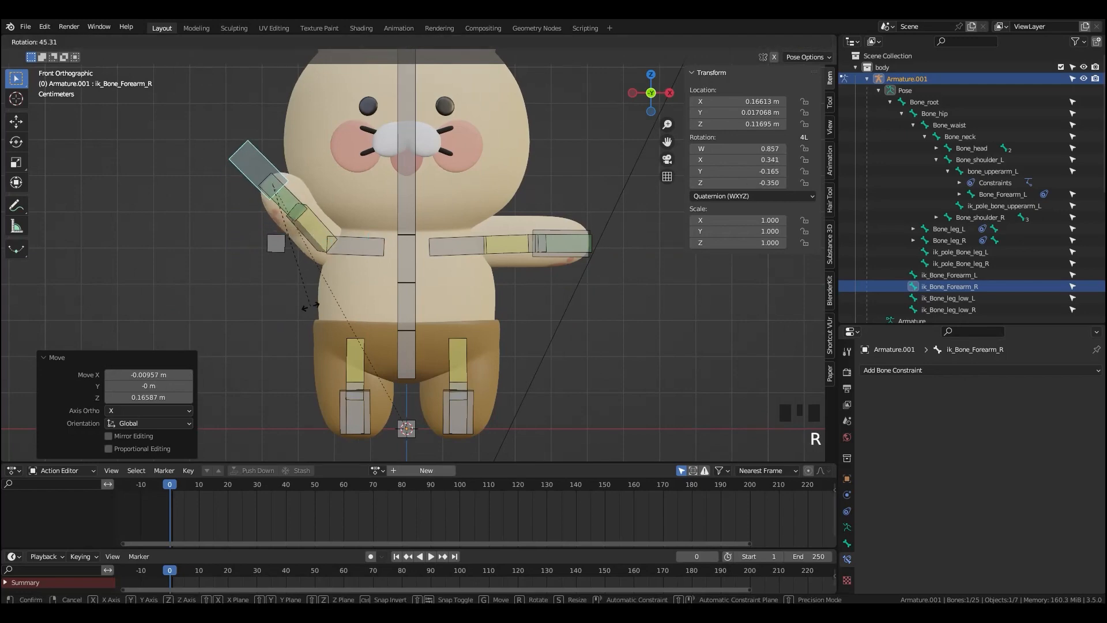
click(310, 305)
- Add a Copy Rotation constraint to Bone_leg_low_L with ik_Bone_leg_low_L as its target
middle_drag(309, 307, 452, 366)
key(grave)
scroll(502, 289, down, 2)
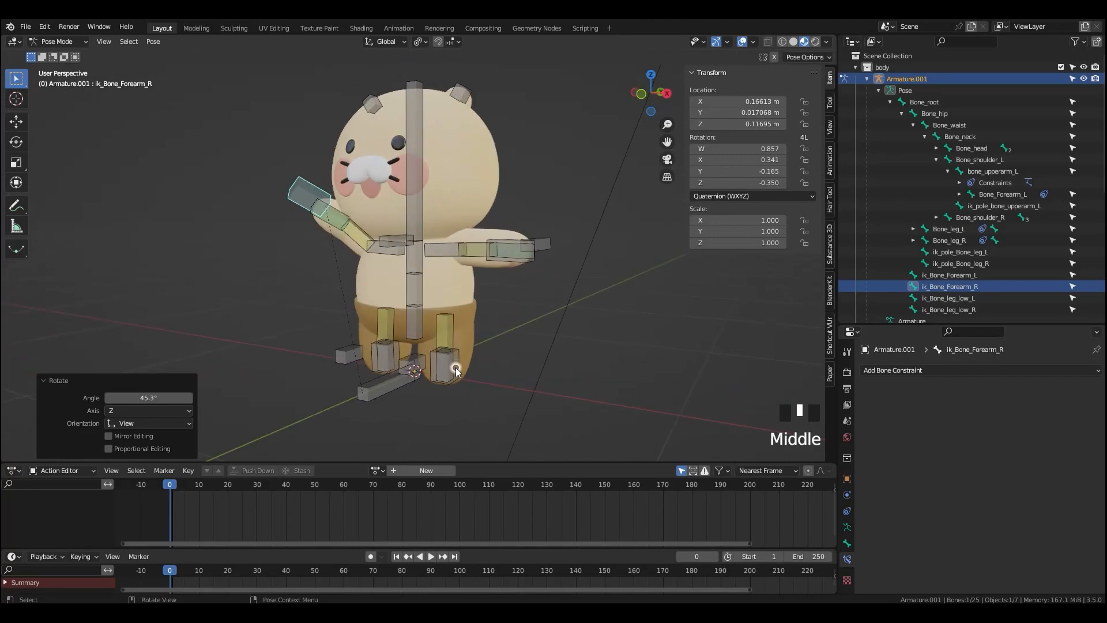
shift+click(451, 375)
key(ctrl+shift+c)
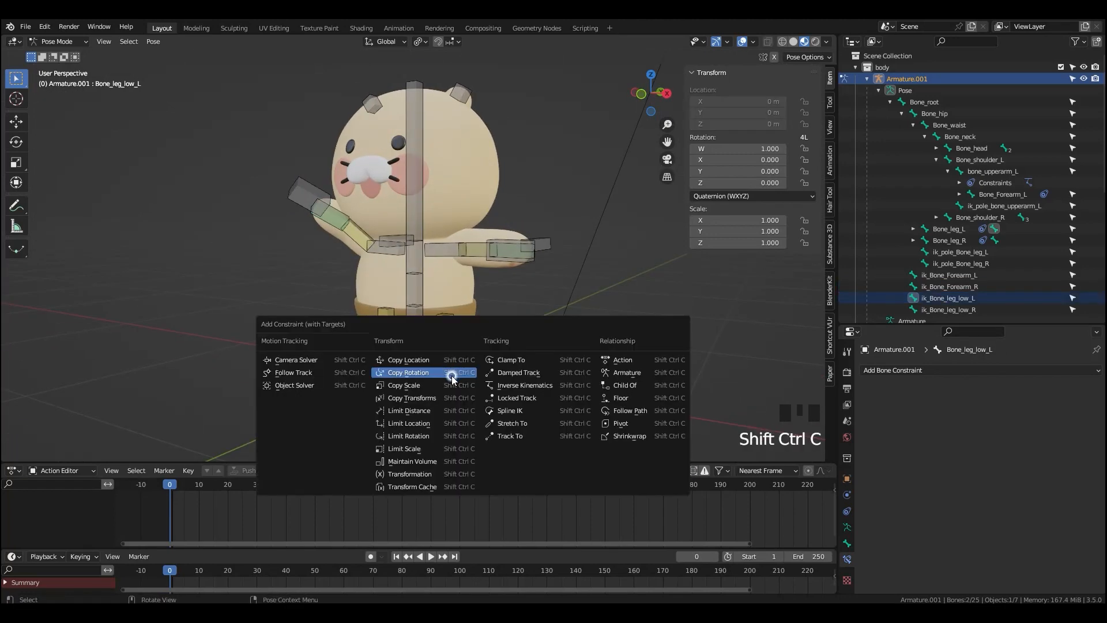
click(408, 373)
- Add a Copy Rotation constraint to Bone_leg_low_R with ik_Bone_leg_low_R as its target
shift+click(385, 360)
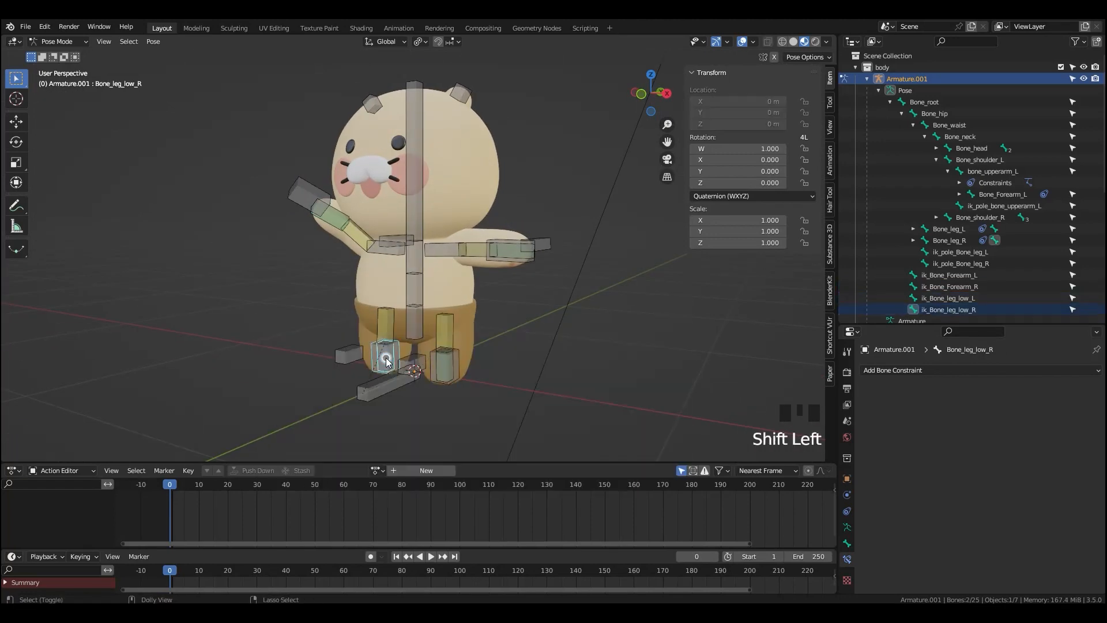
key(ctrl+shift+c)
click(384, 359)
- Test the left leg by moving ik_Bone_leg_low_L about 0.15 m outward and trying to rotate it
middle_drag(384, 359, 478, 360)
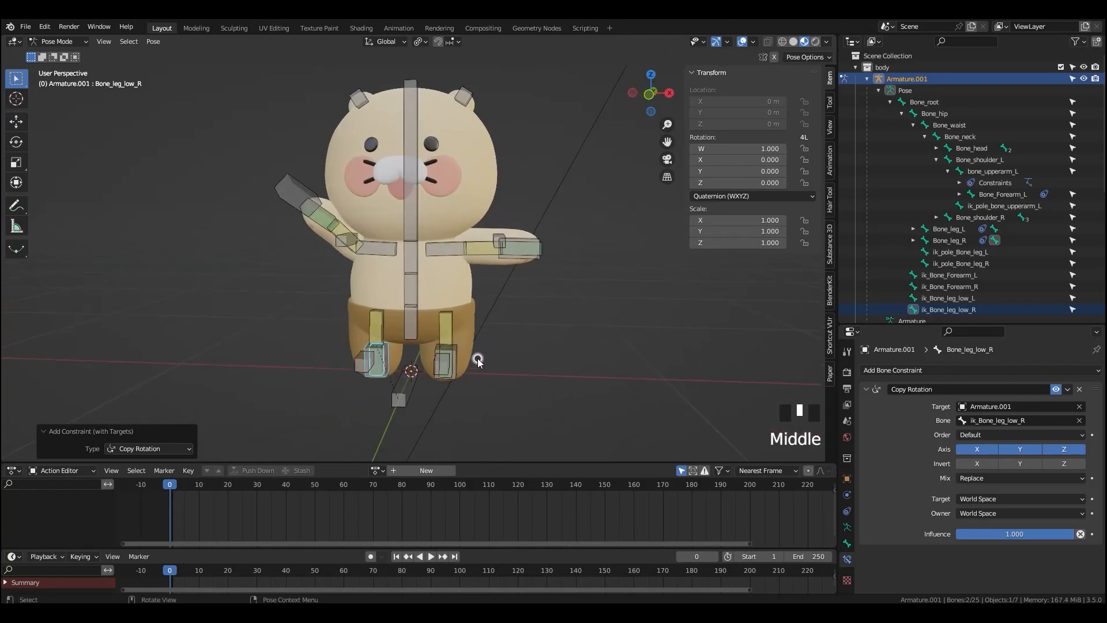
click(452, 376)
key(g)
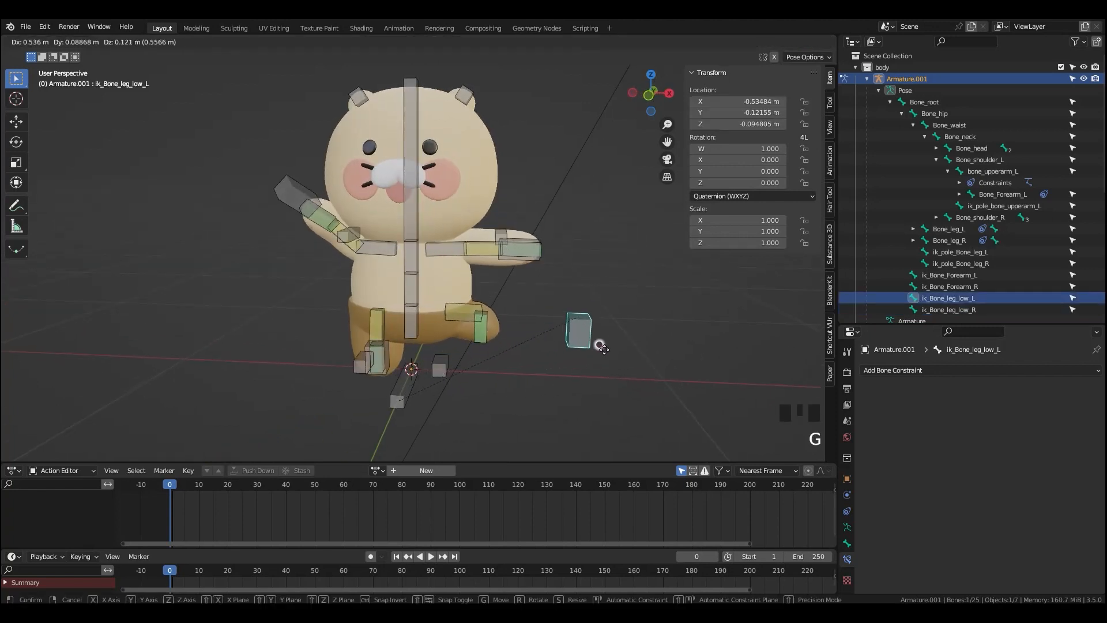
click(497, 380)
key(r)
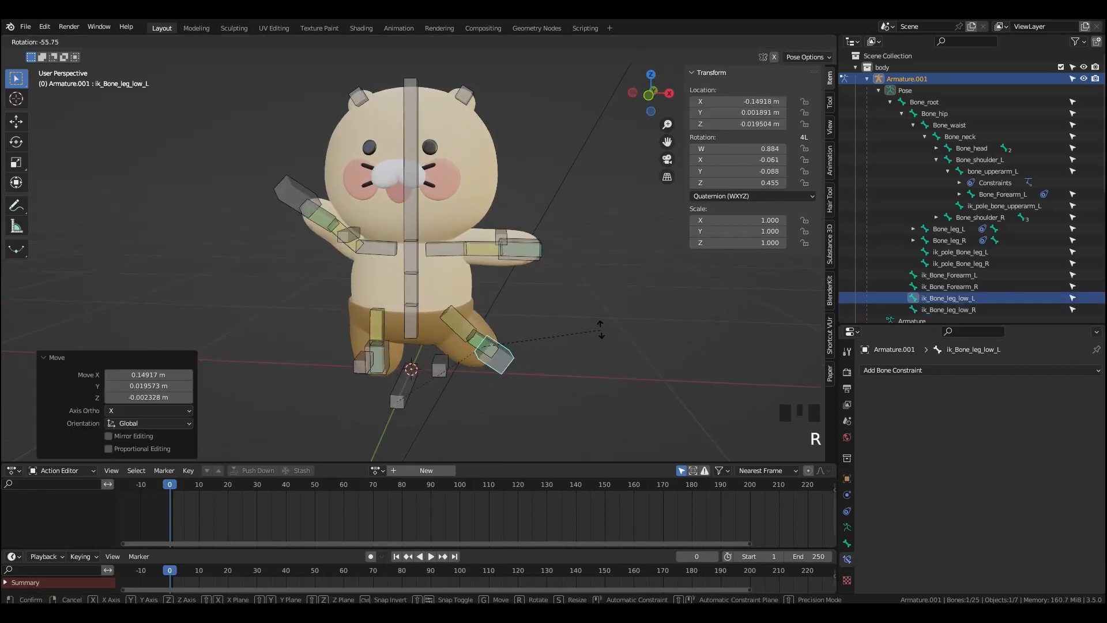
right_click(514, 344)
- Try moving Bone_hip to test how the body and IK legs follow
scroll(511, 344, down, 1)
middle_drag(511, 345, 473, 346)
click(412, 322)
key(g)
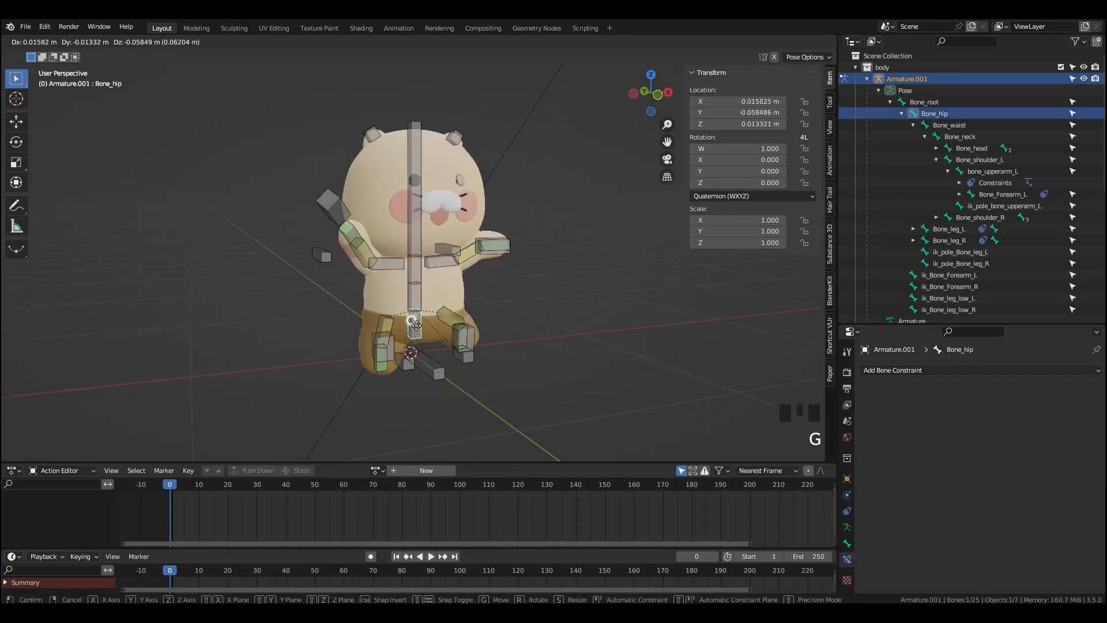
right_click(387, 311)
- Find the custom properties of Bone_root and add a first custom property
click(740, 41)
key(g)
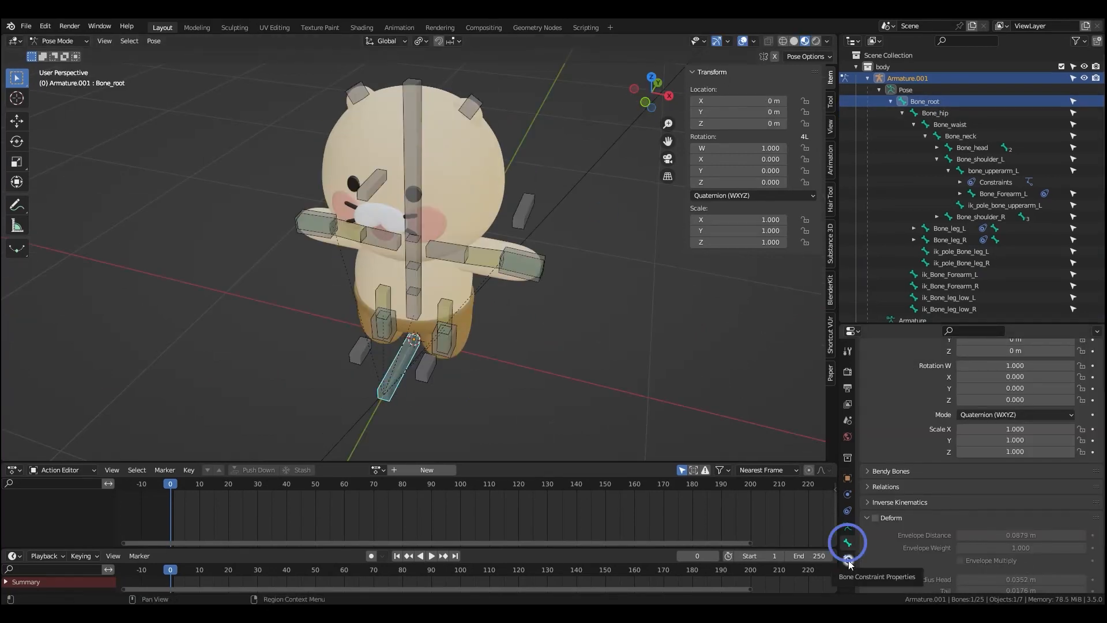
scroll(849, 554, down, 1)
scroll(892, 555, down, 3)
click(866, 440)
click(871, 585)
scroll(921, 579, down, 1)
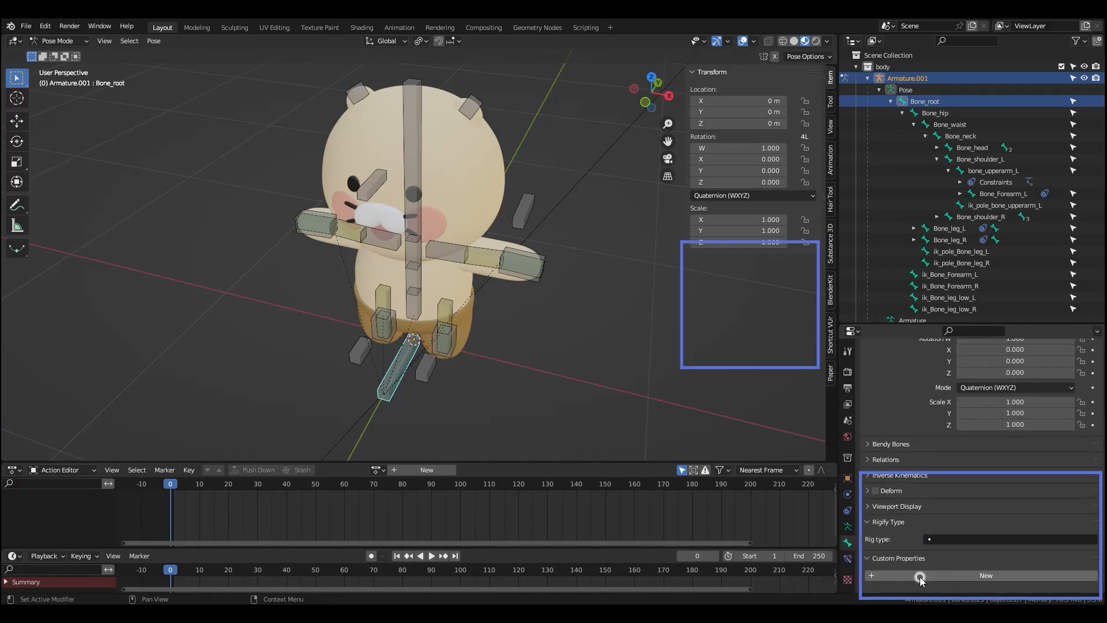
click(984, 575)
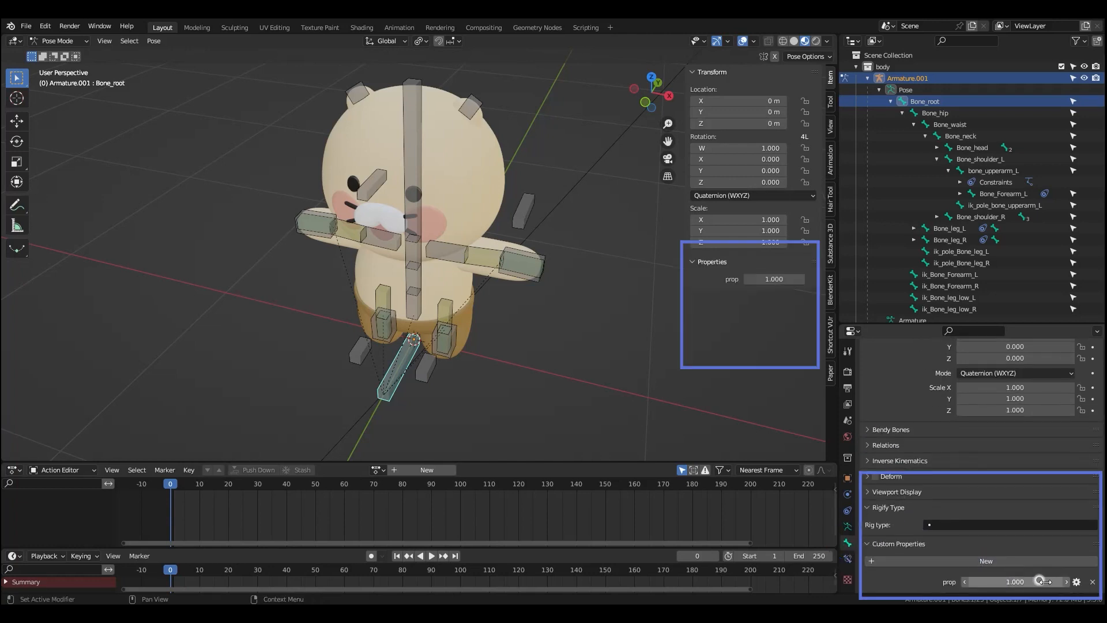
- Add four more custom properties to Bone_root
click(1013, 565)
click(1014, 565)
scroll(1014, 568, down, 2)
click(998, 519)
scroll(989, 550, down, 1)
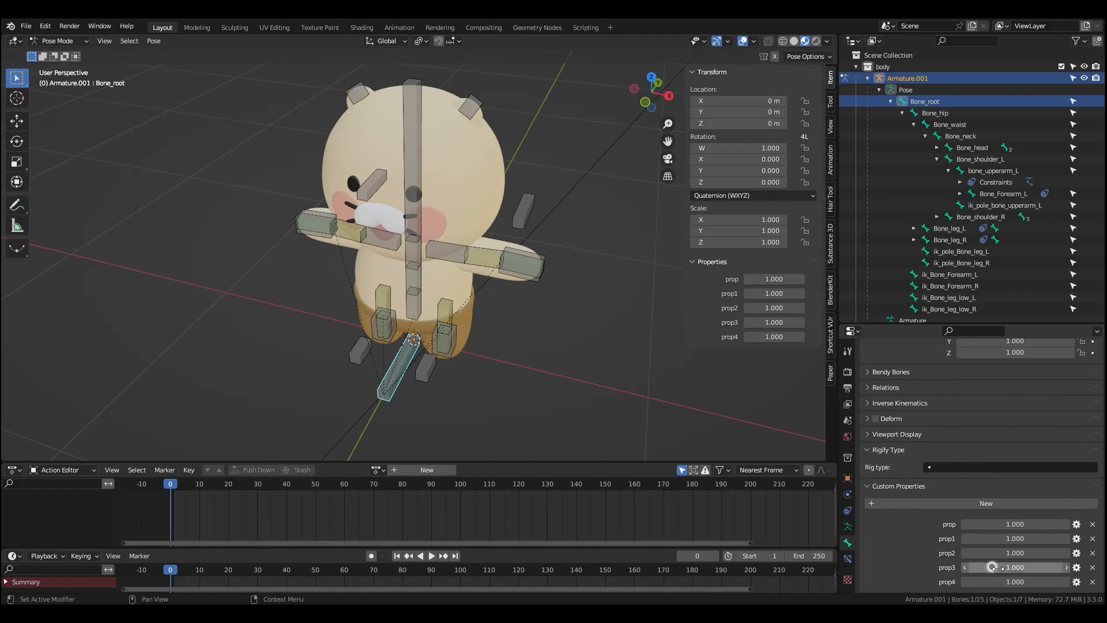
- Switch to Object Mode, select the face mesh, and turn off Lock Object Modes
key(ctrl+Tab)
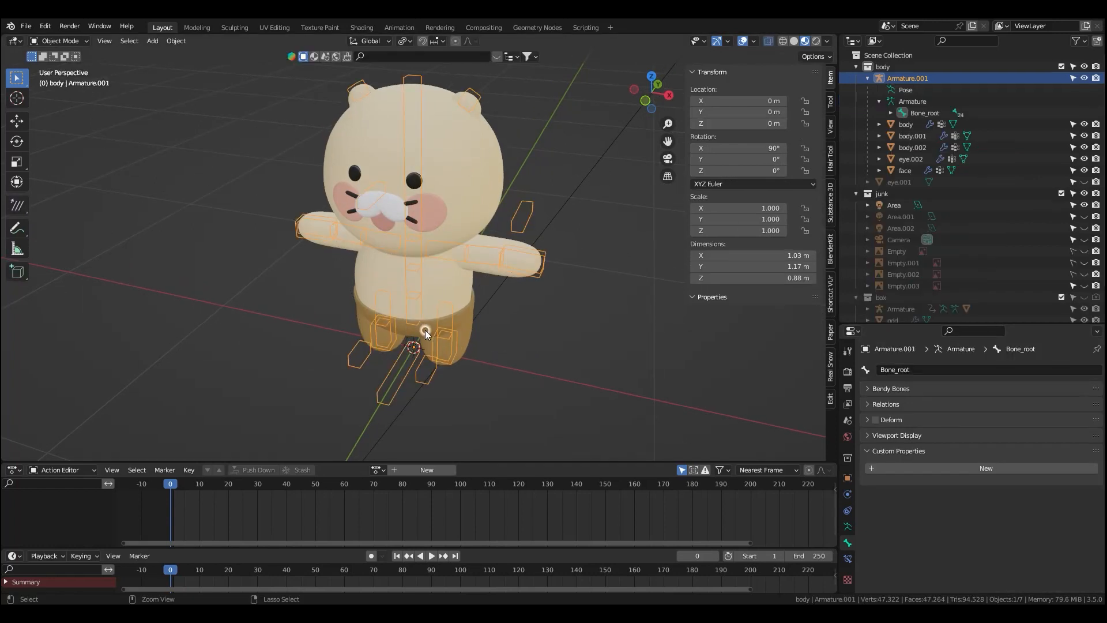
click(434, 220)
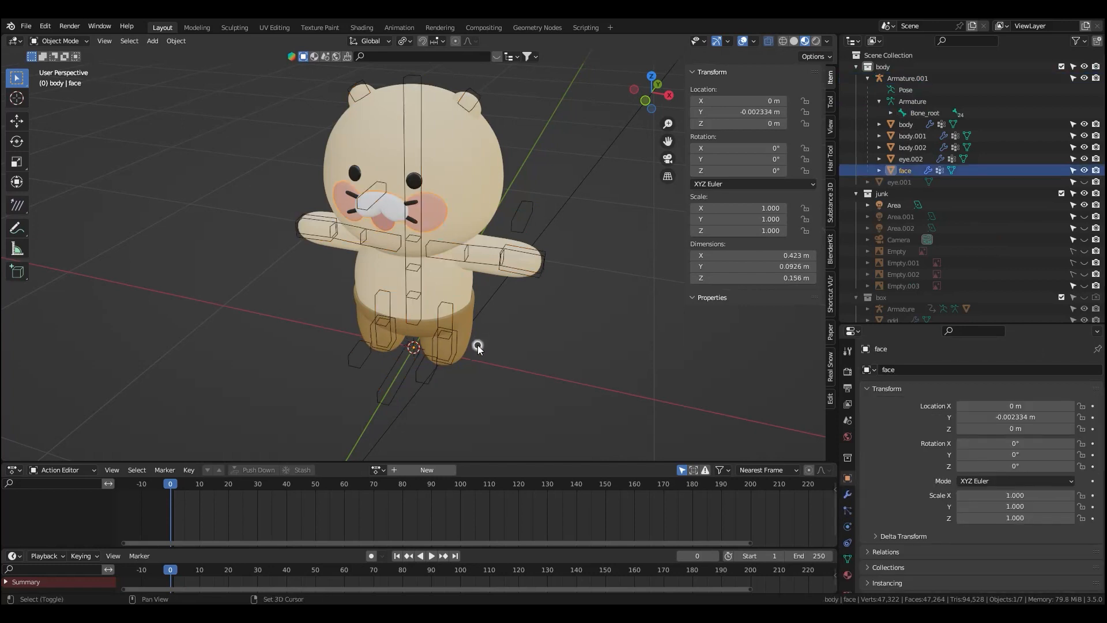
middle_drag(477, 345, 271, 166)
click(53, 27)
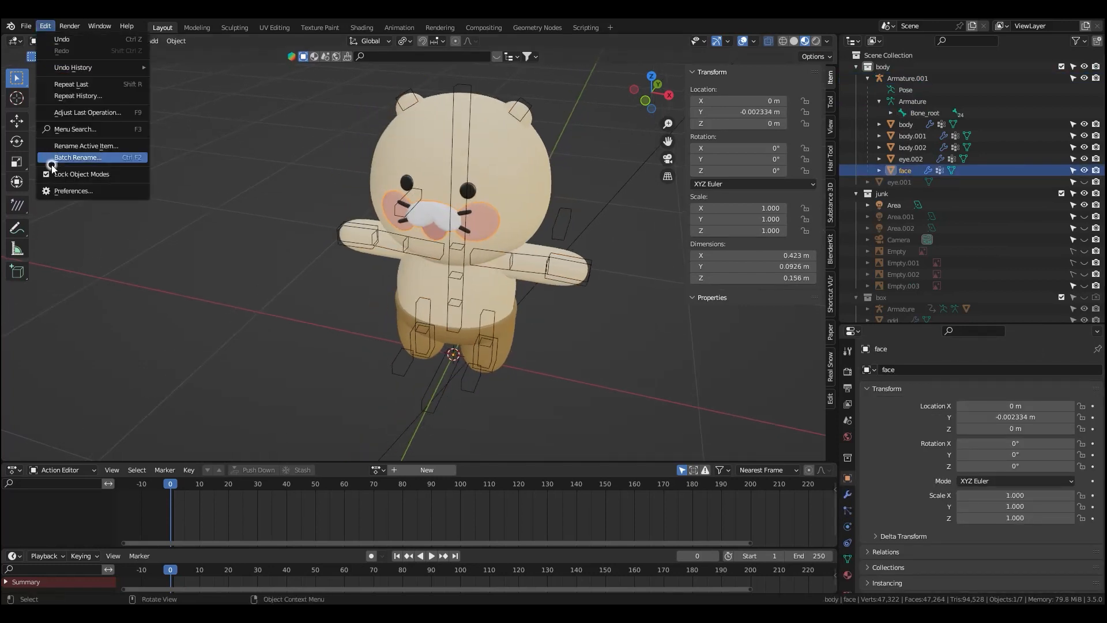
click(69, 174)
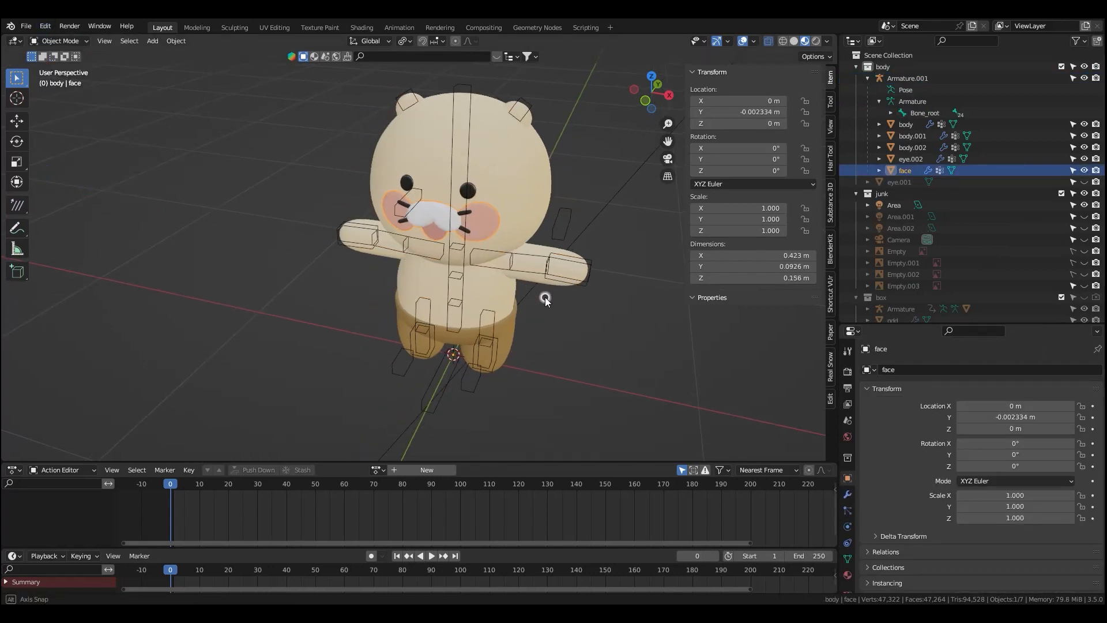
- Select the armature and switch it to Pose Mode
middle_drag(545, 297, 543, 302)
click(445, 384)
key(ctrl+Tab)
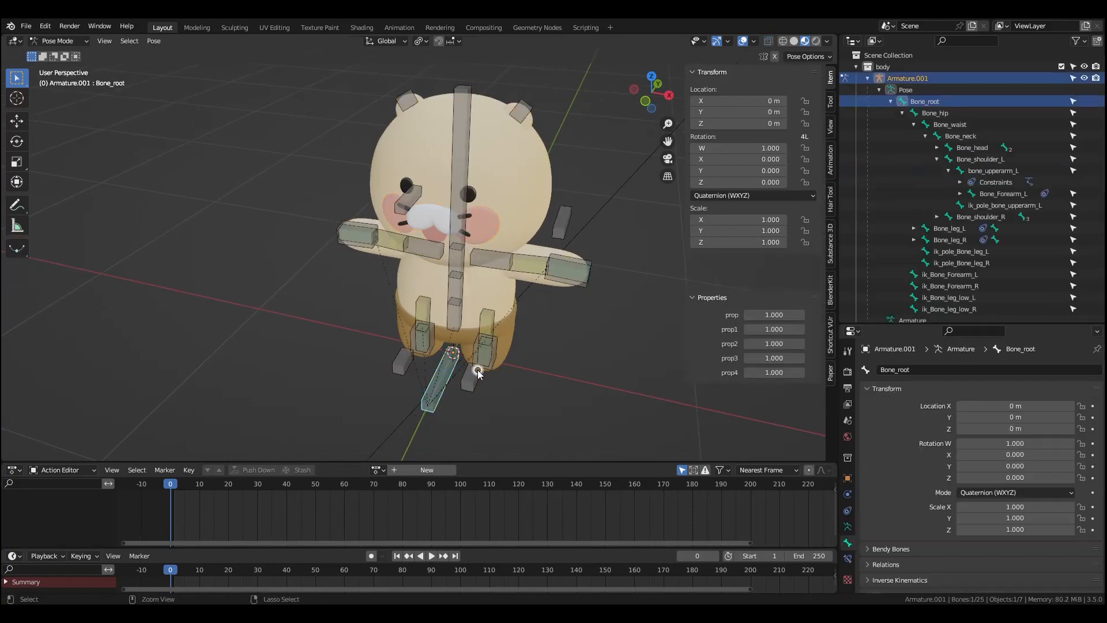
- Hide Armature.001 in Object Mode and select the eye.002 mesh
key(ctrl+Tab)
click(461, 239)
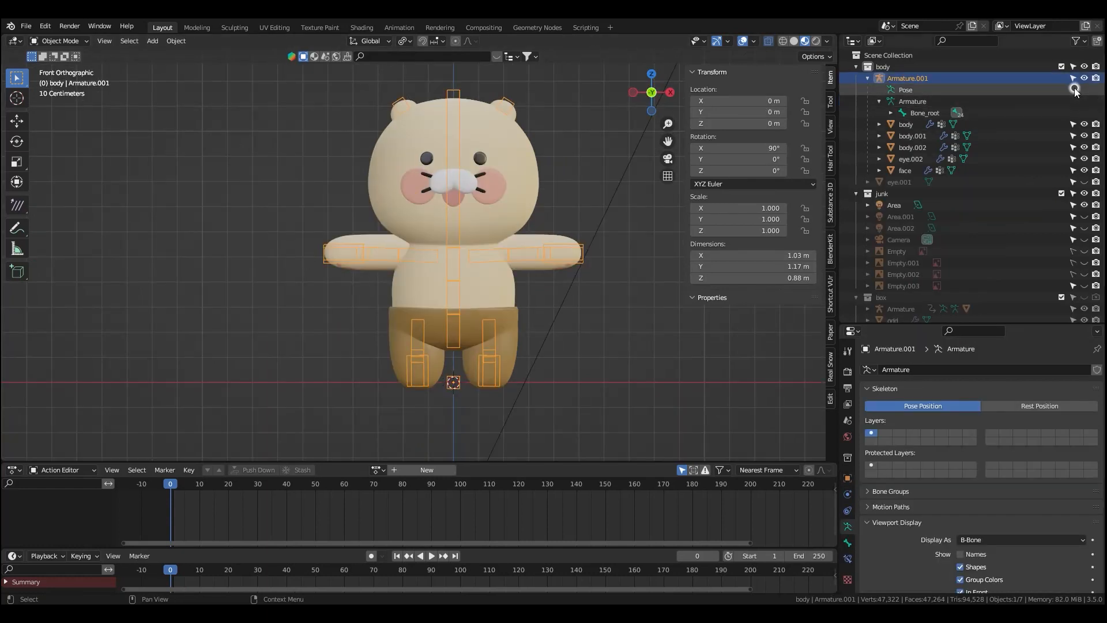
click(1083, 78)
drag(836, 286, 863, 285)
click(514, 214)
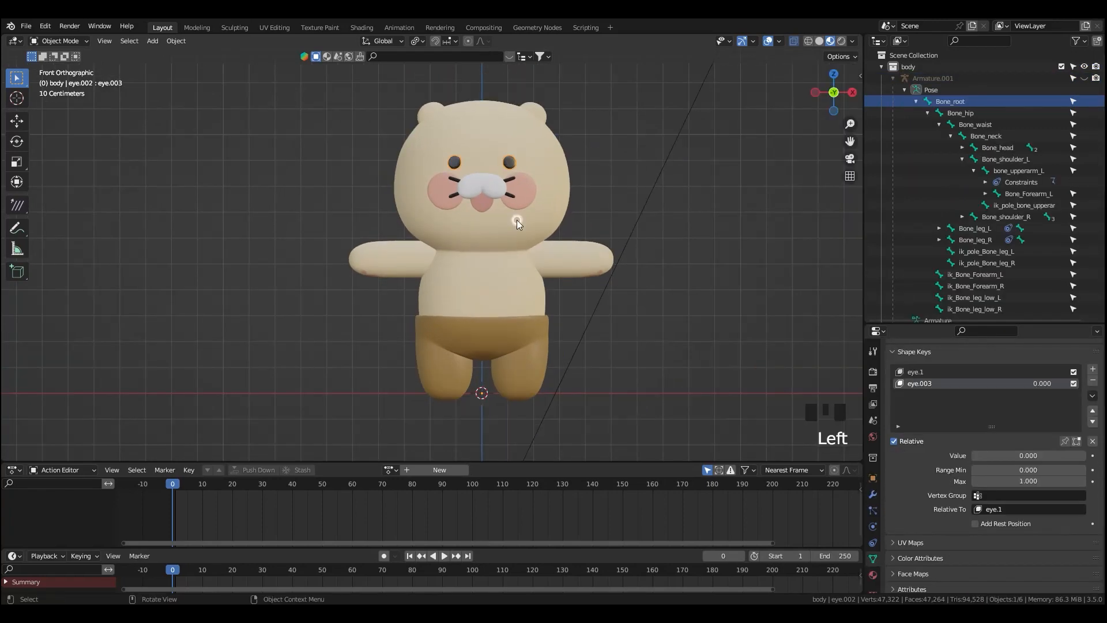
- Rename the eye.003 shape key of the eye.002 mesh as eye.close.black
scroll(517, 219, up, 2)
click(873, 558)
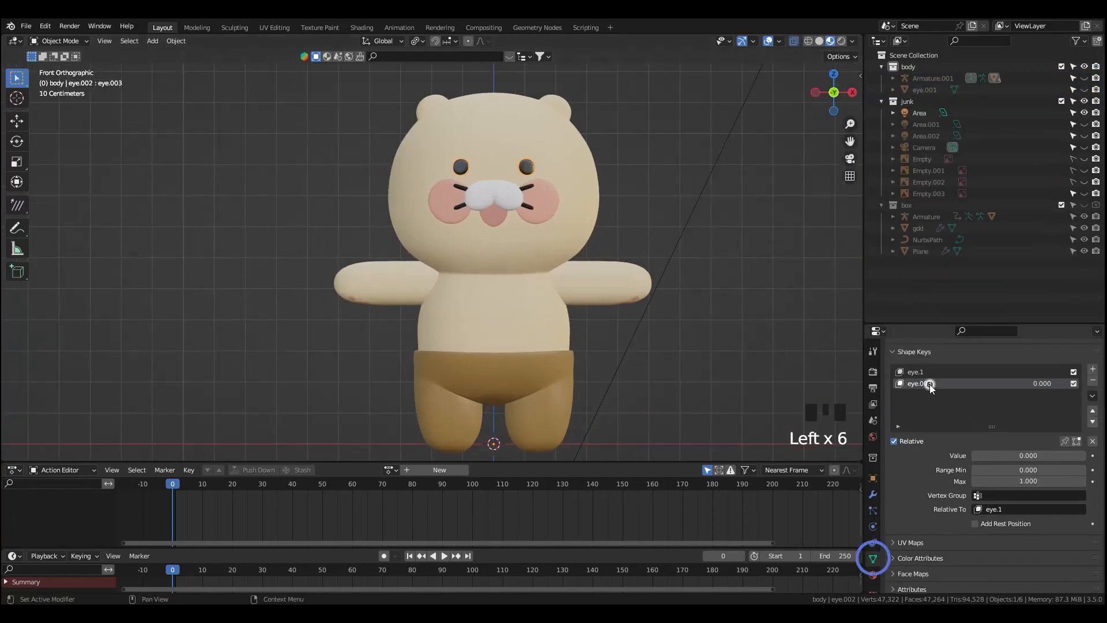
mouse_move(983, 455)
mouse_down()
mouse_move(1084, 455)
mouse_move(974, 455)
mouse_up()
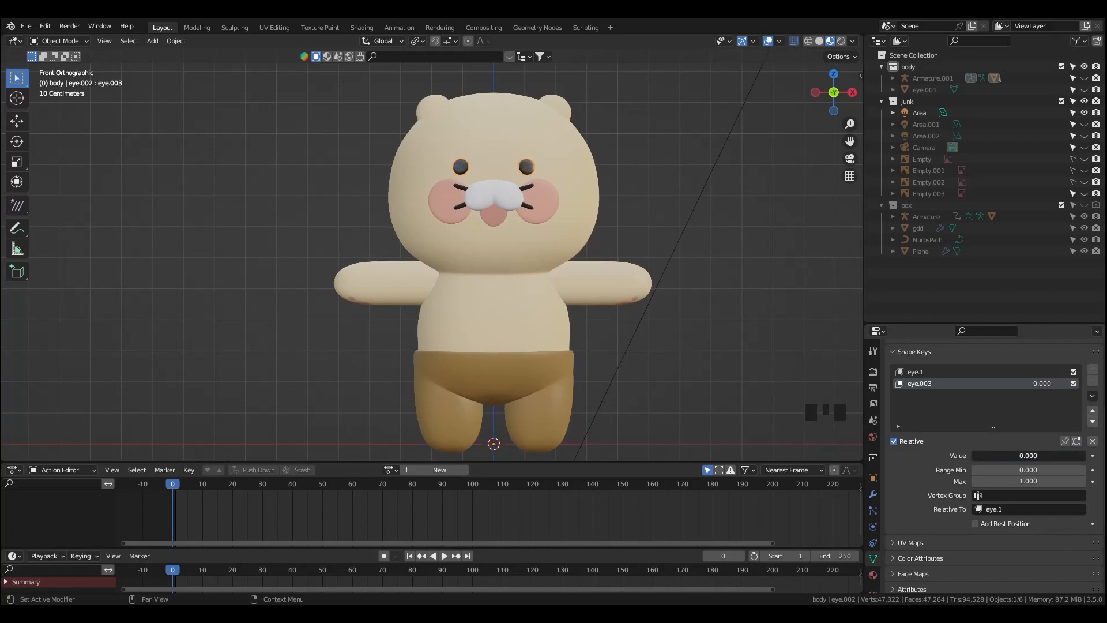
double_click(931, 385)
drag(920, 385, 951, 386)
text(close.black)
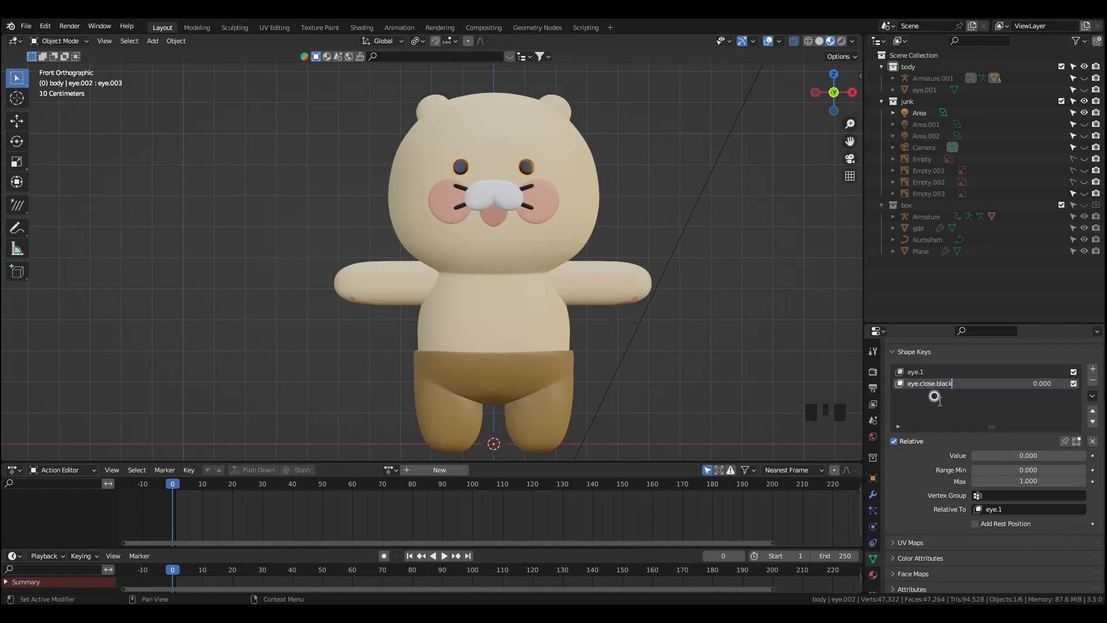
- Select Bone_root and bring up its bone-level custom properties
scroll(997, 536, down, 11)
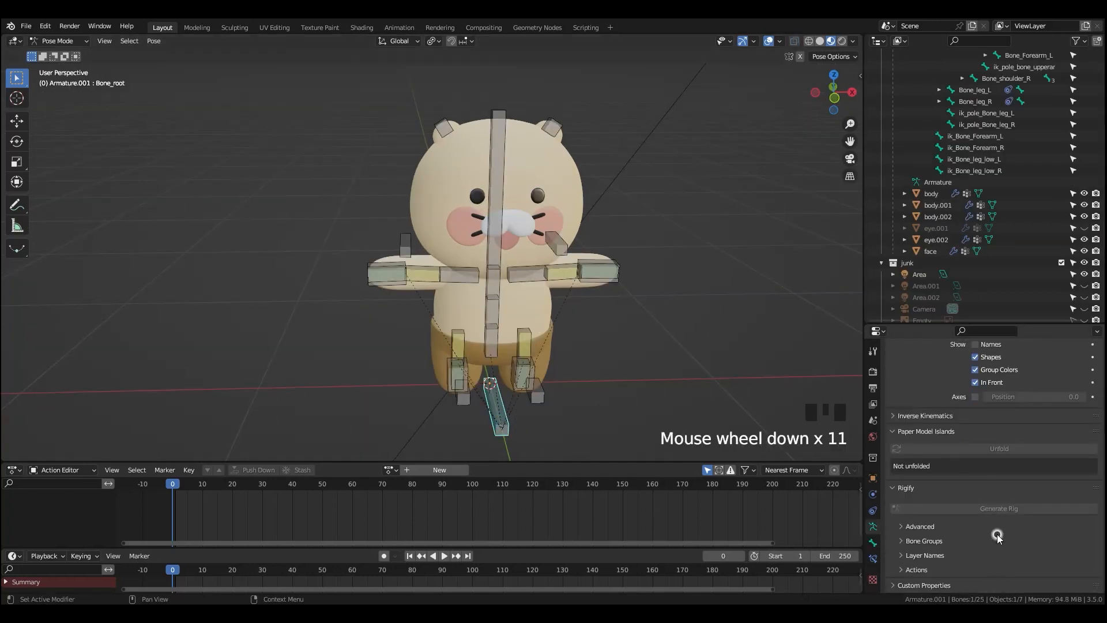
scroll(1005, 559, down, 2)
click(898, 579)
click(895, 487)
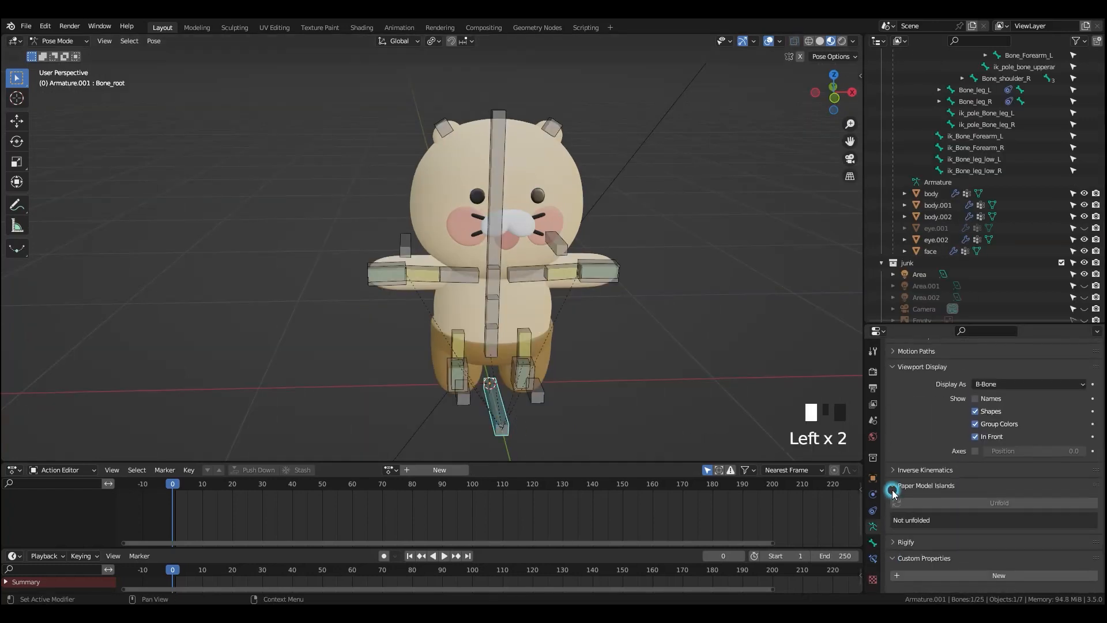
click(500, 428)
middle_drag(680, 427, 644, 428)
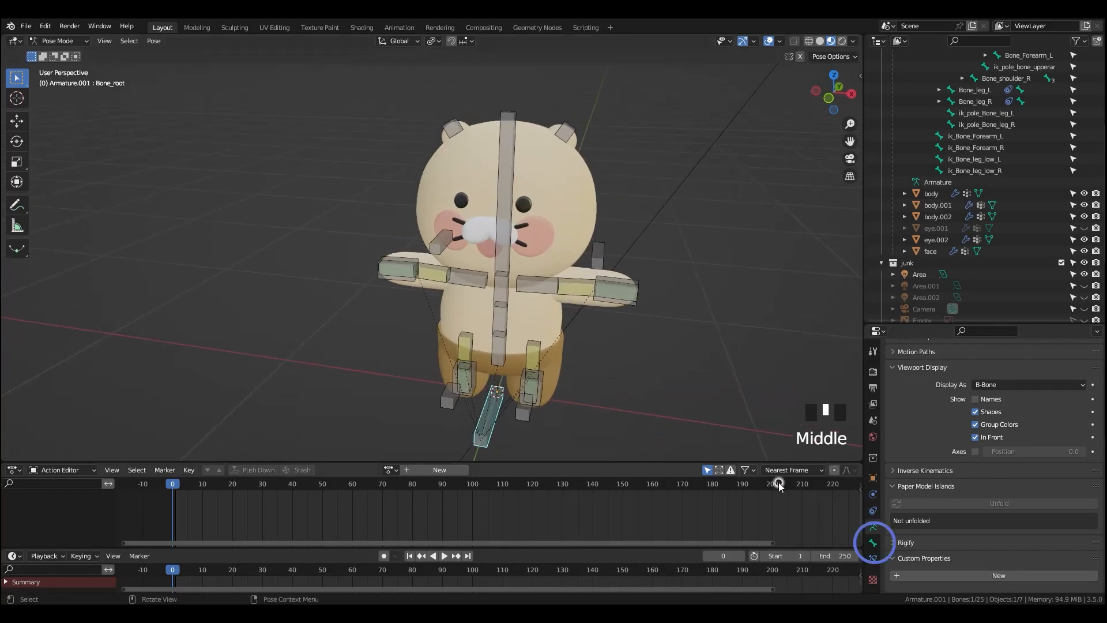
click(873, 543)
scroll(923, 554, down, 4)
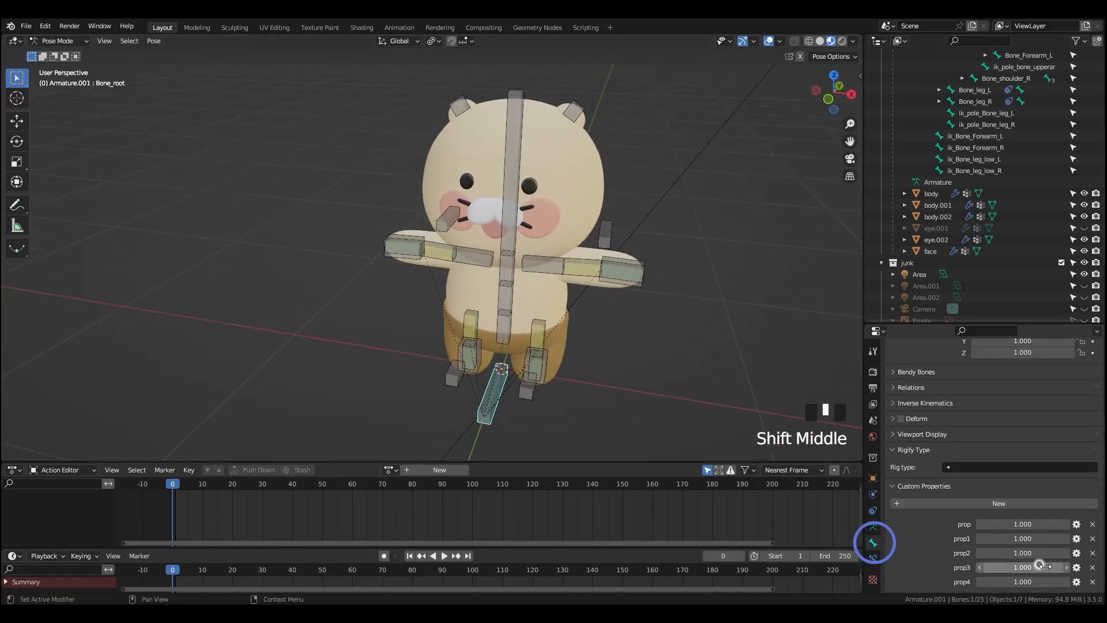
- Rename Bone_root's custom property prop as 01.eye.close.white
click(1076, 524)
click(1044, 438)
text(0.1)
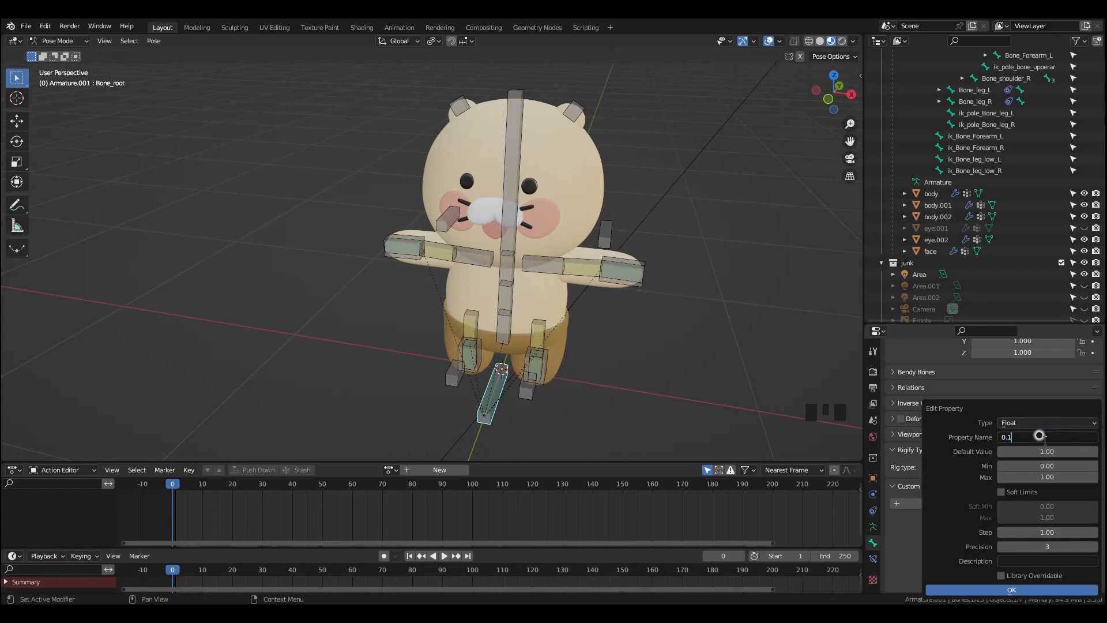
key(BackSpace)
click(1038, 585)
- Select the eye.002 mesh and copy the name of its eye.close.black shape key
middle_drag(571, 216, 539, 192)
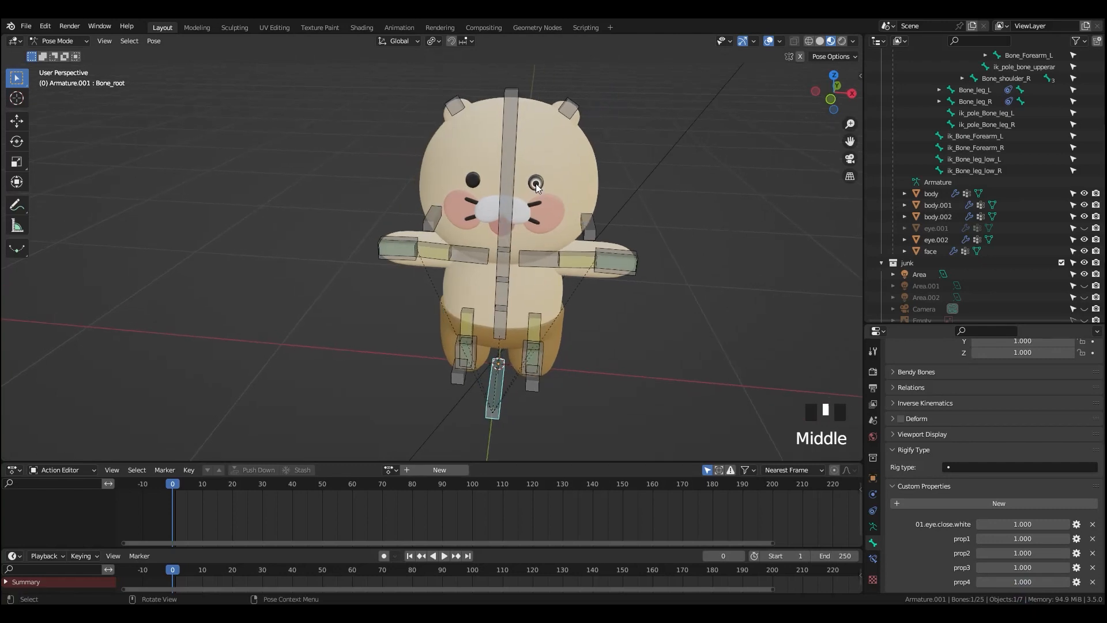
click(536, 184)
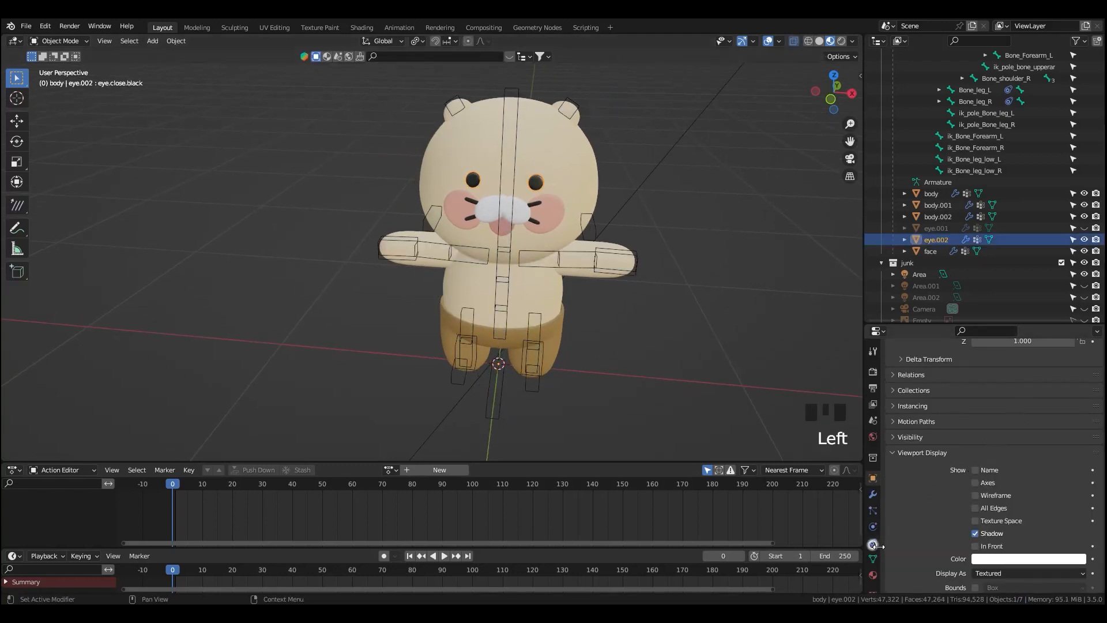
click(873, 559)
scroll(969, 381, up, 1)
click(959, 360)
double_click(980, 360)
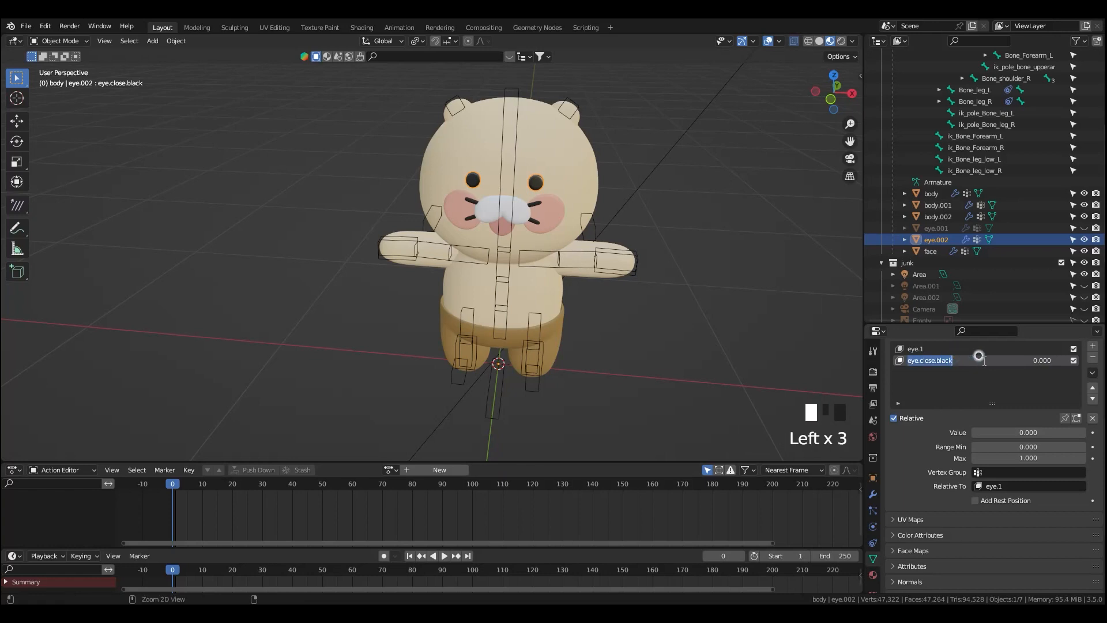
- Rename Bone_root's custom property prop1 as 02.eye.close.black
click(494, 419)
scroll(1010, 557, down, 5)
scroll(1010, 557, down, 3)
click(873, 541)
scroll(1017, 554, down, 2)
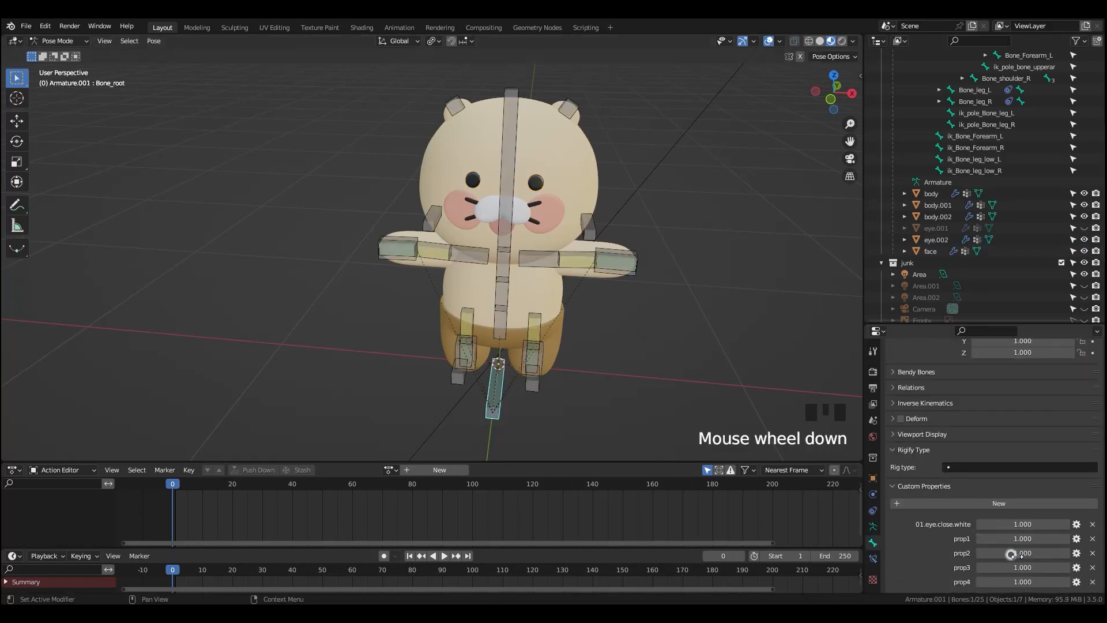
click(1076, 538)
click(1036, 436)
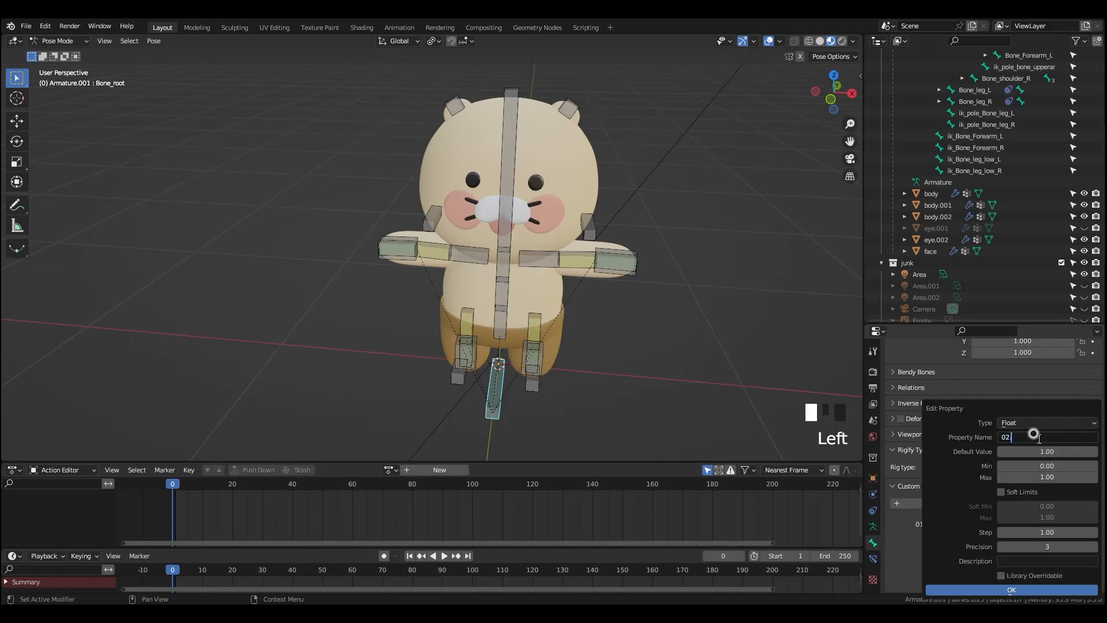
click(1023, 584)
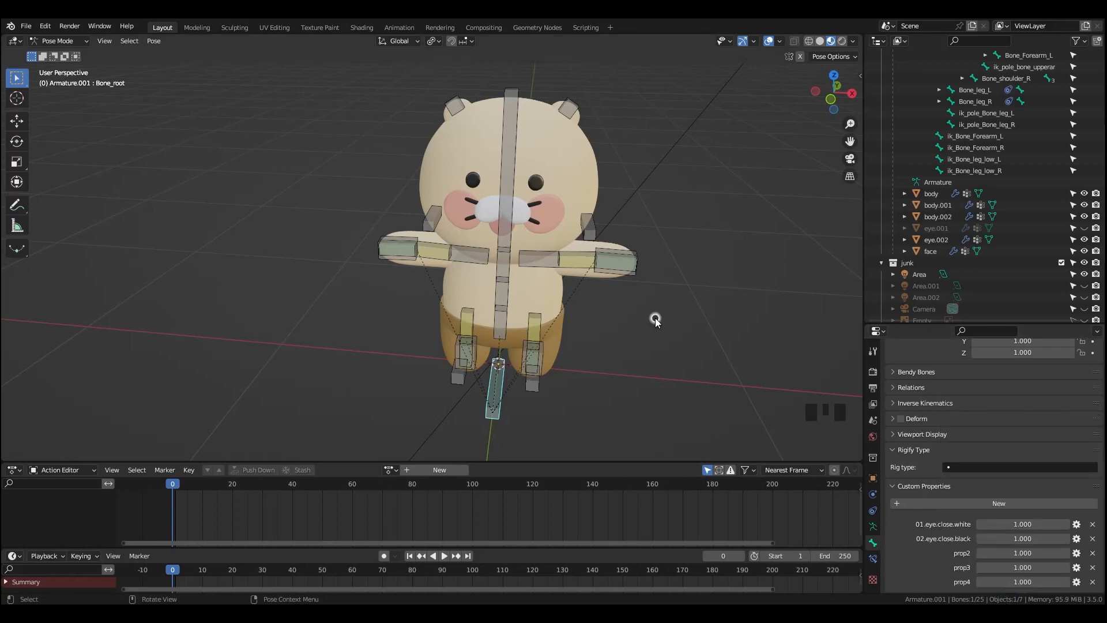
- Select the face mesh and copy the name of its mouth and cheek shape key
middle_drag(614, 349, 615, 351)
click(930, 251)
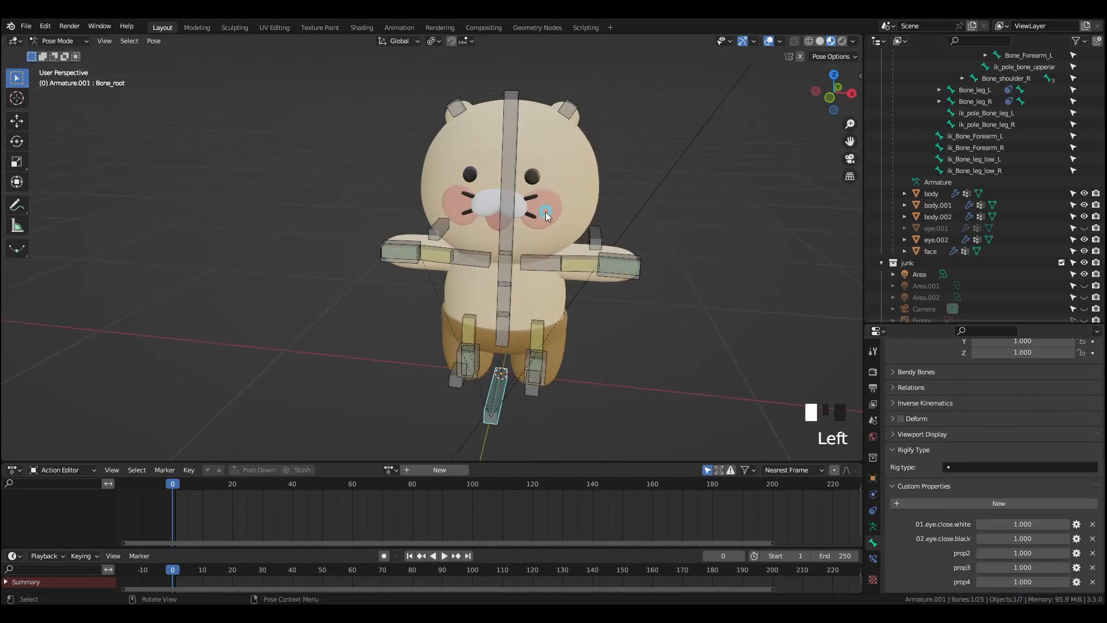
click(872, 558)
scroll(955, 398, up, 1)
double_click(969, 360)
key(ctrl+c)
- Rename Bone_root's custom property prop2 as 03.mouth,cheek small
click(497, 417)
scroll(923, 553, down, 3)
click(910, 547)
scroll(909, 548, down, 3)
click(1076, 553)
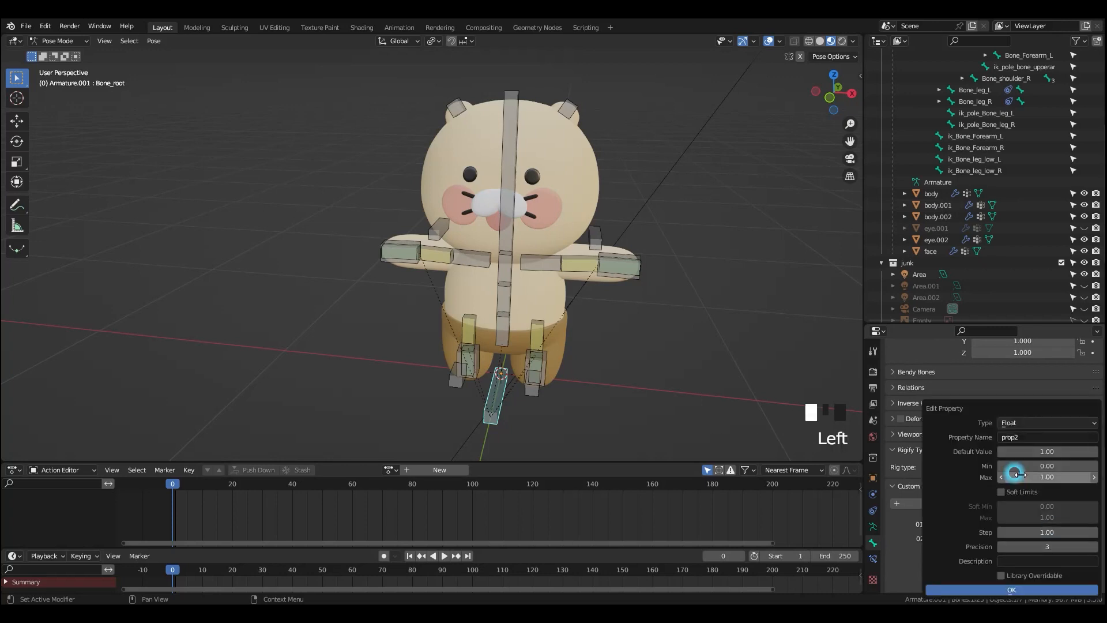
double_click(1014, 438)
key(ctrl+v)
text(03_)
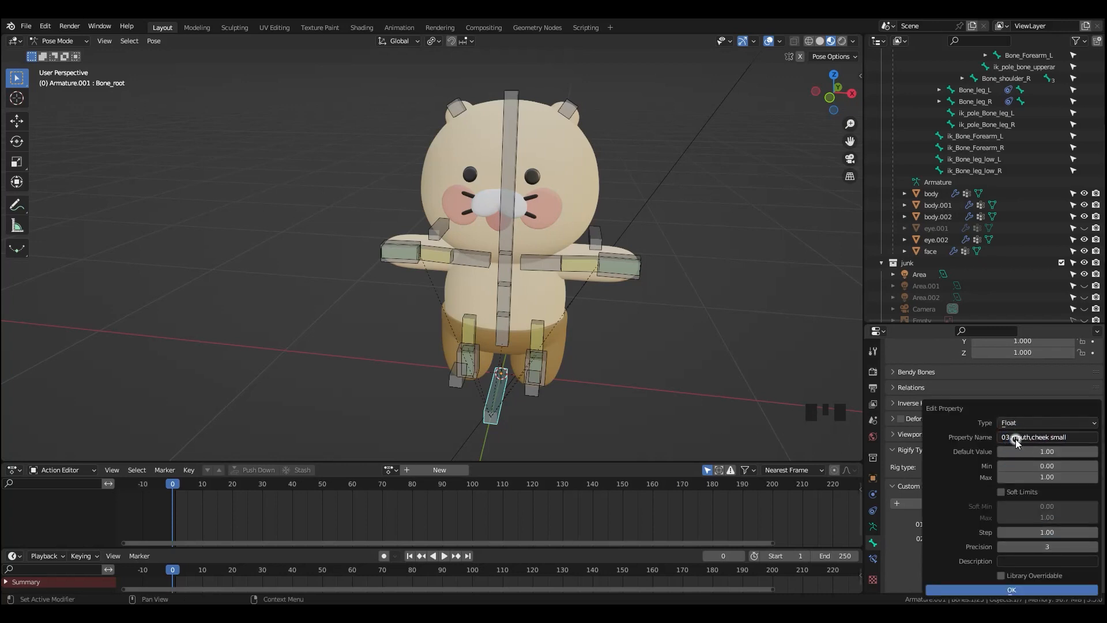
click(1015, 589)
- Select the IK control bones of both forearms and both lower legs and hide them
middle_drag(664, 382, 420, 261)
click(634, 297)
shift+click(420, 261)
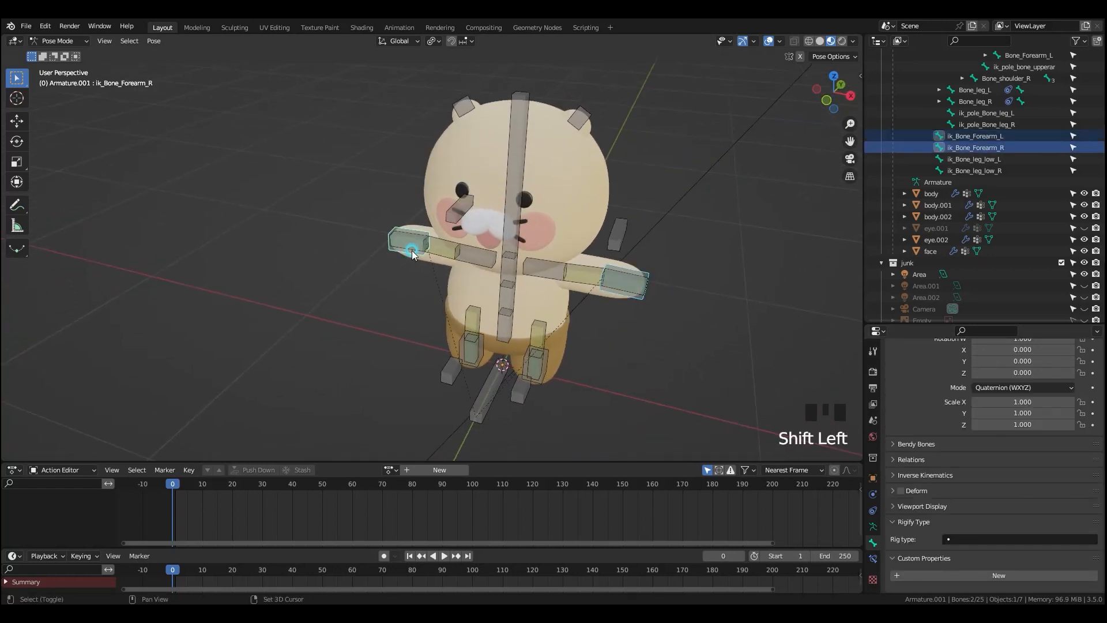
shift+click(450, 375)
shift+click(520, 389)
shift+click(472, 352)
shift+click(473, 350)
middle_drag(591, 372, 545, 385)
shift+click(505, 399)
shift+click(443, 380)
click(528, 382)
click(473, 361)
shift+click(538, 386)
shift+click(630, 309)
click(431, 265)
middle_drag(431, 265, 477, 405)
- Rename Bone_root's custom property prop3 as 04.IK_H_L
click(495, 402)
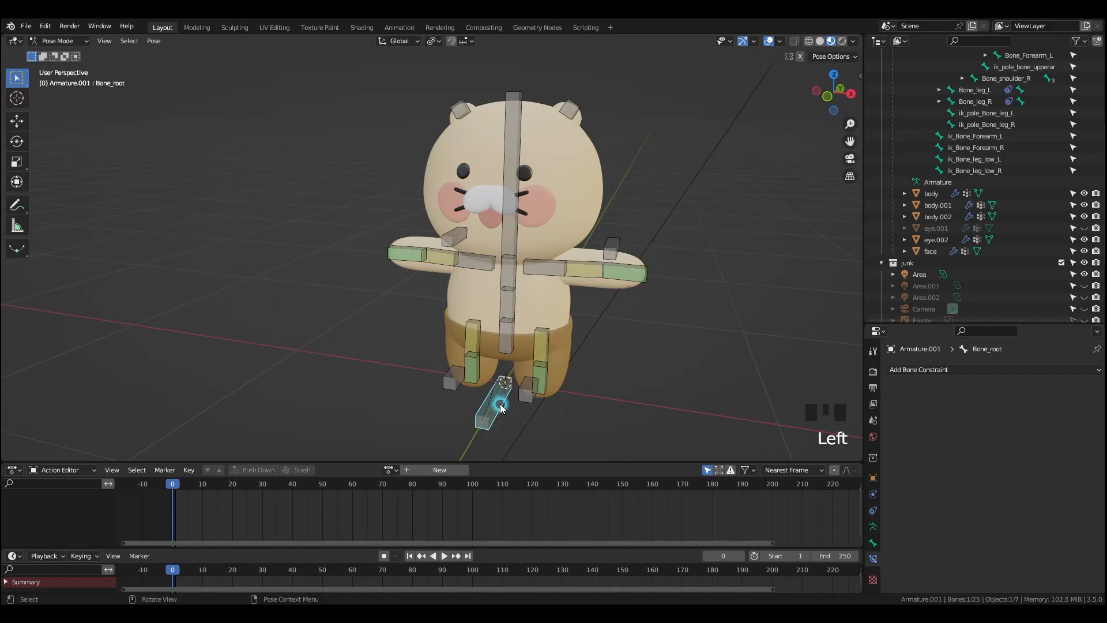
click(503, 403)
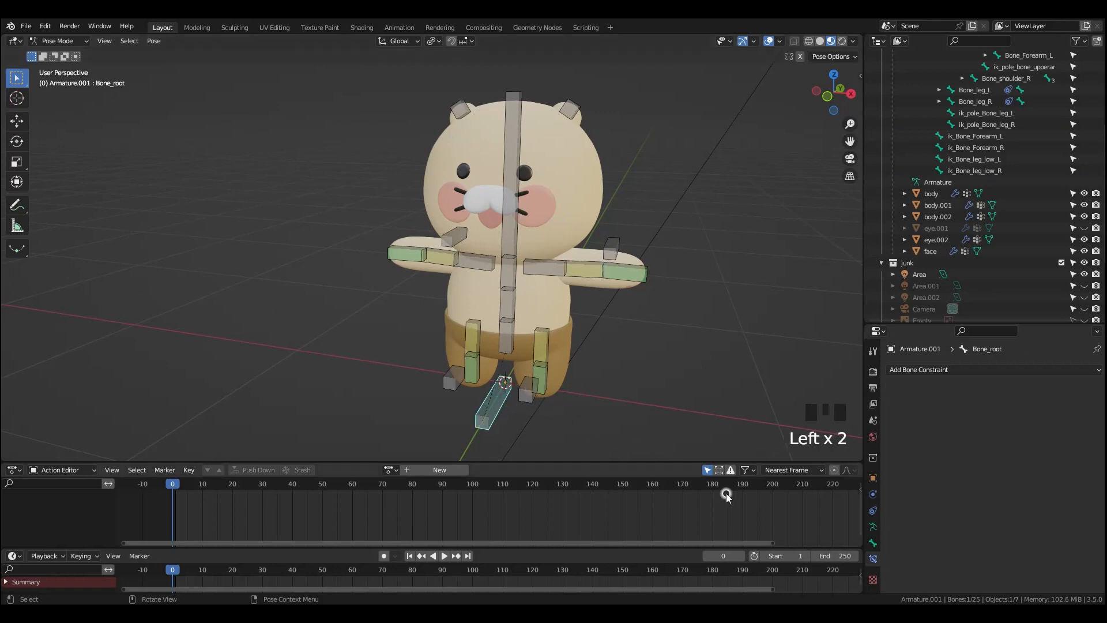
click(872, 542)
scroll(923, 557, down, 11)
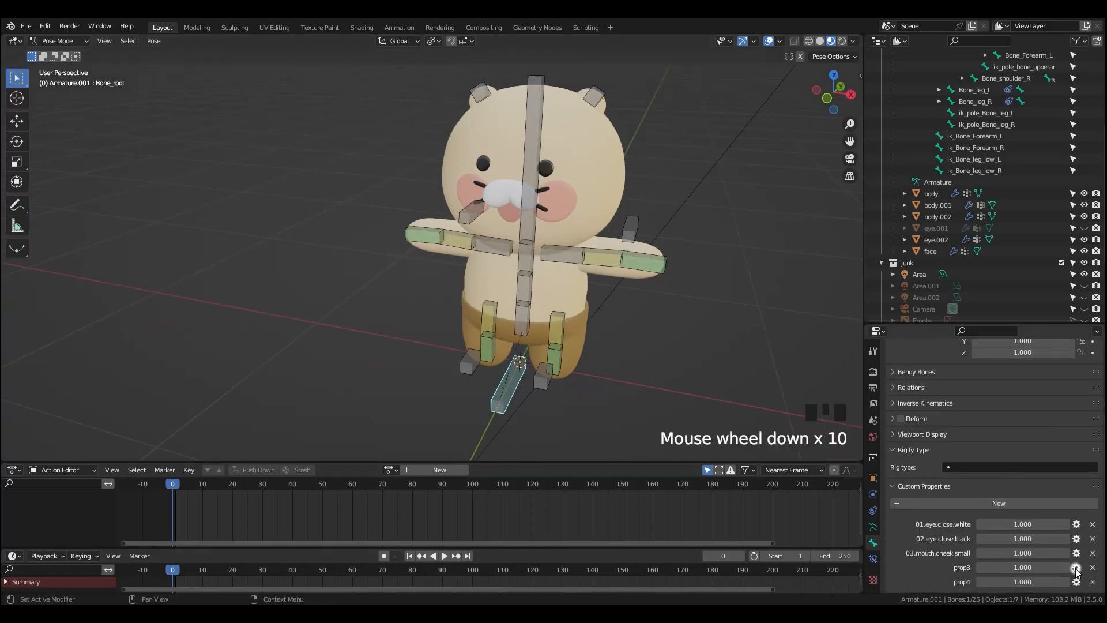
click(1076, 567)
click(1029, 437)
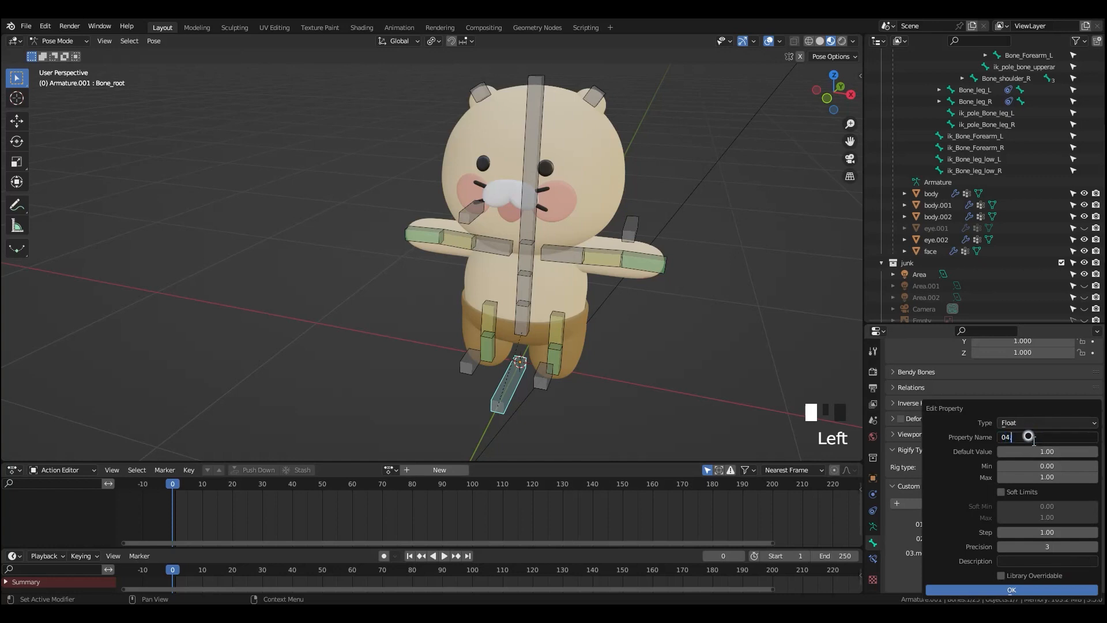
key(BackSpace)
key(BackSpace)
text(IK)
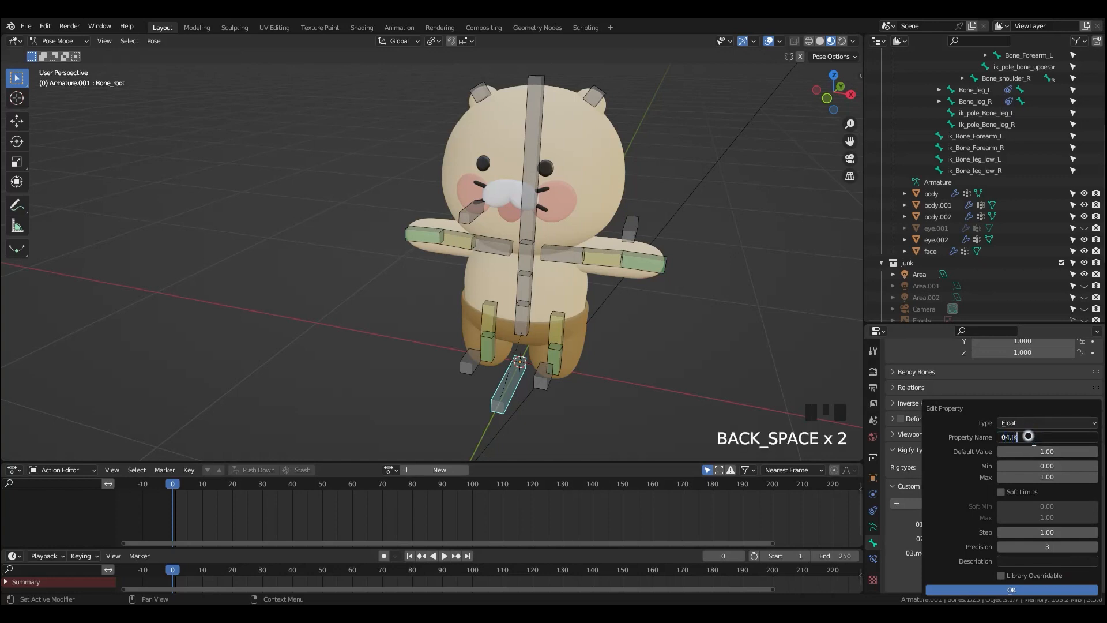
text(_)
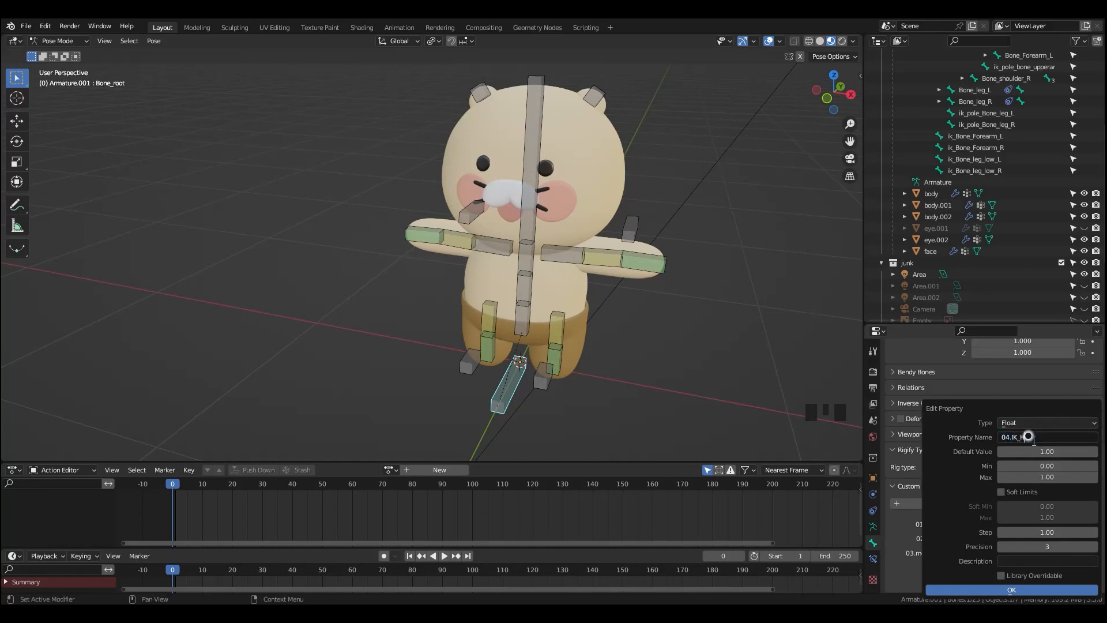
text(H_L)
click(1033, 588)
- Rename Bone_root's custom property prop4 as 05.IK_H_R
scroll(1033, 588, down, 2)
click(1076, 582)
click(1030, 437)
text(05.IK_)
key(BackSpace)
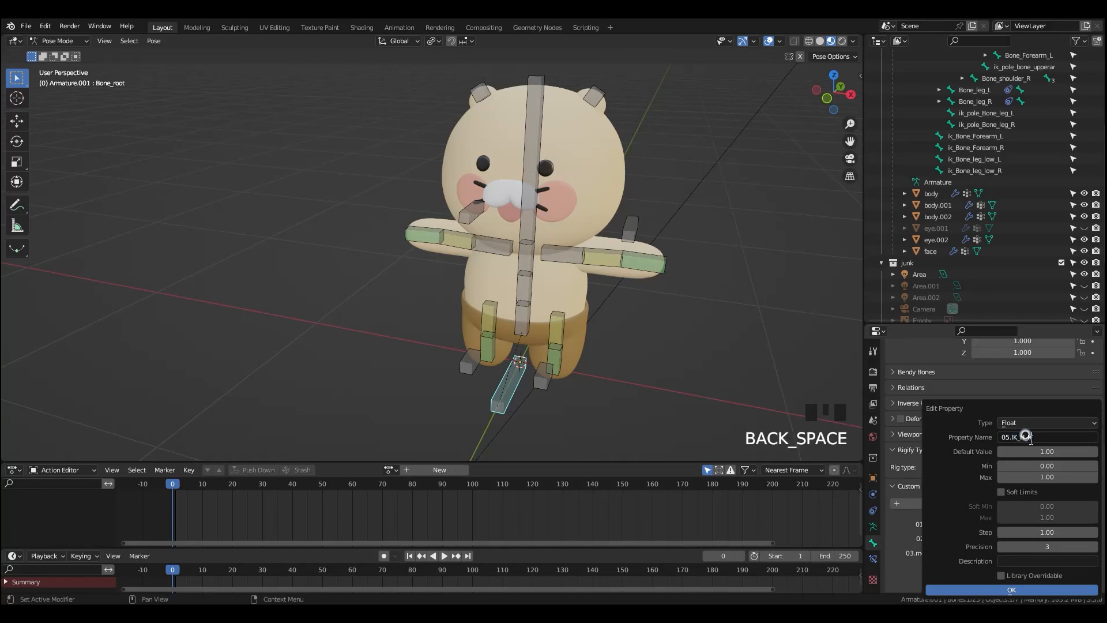
click(1013, 588)
- Add two more custom properties to Bone_root and show its item properties in the viewport sidebar
click(1031, 507)
scroll(1031, 507, down, 3)
click(685, 380)
key(n)
click(855, 75)
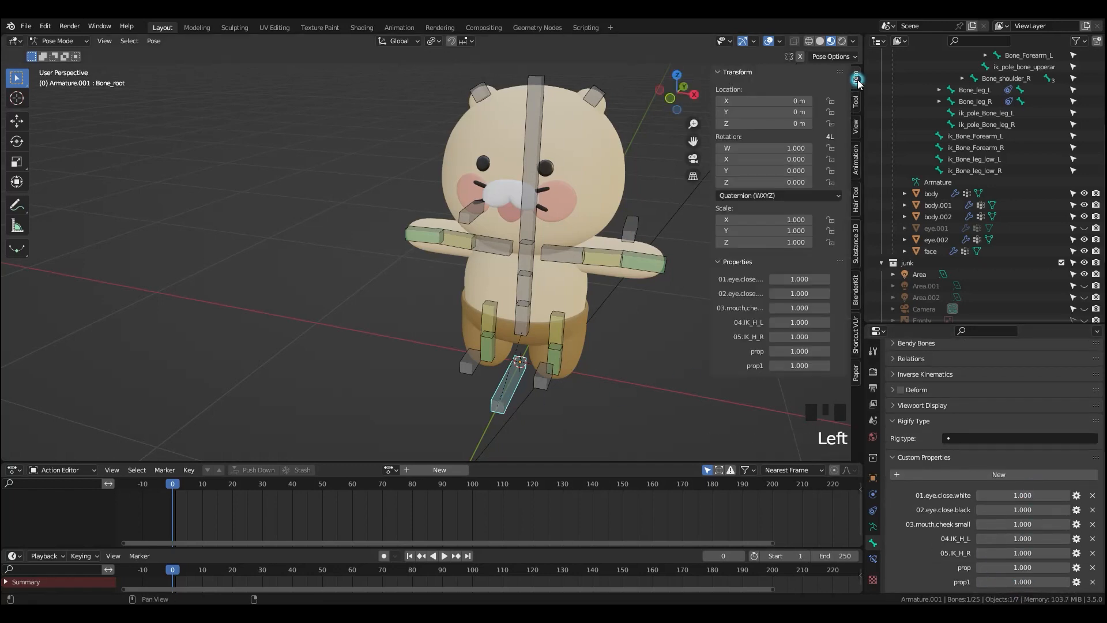
- Copy 04.IK_H_L as a new driver and paste it onto the Influence of bone_upperarm_L's IK constraint
right_click(799, 321)
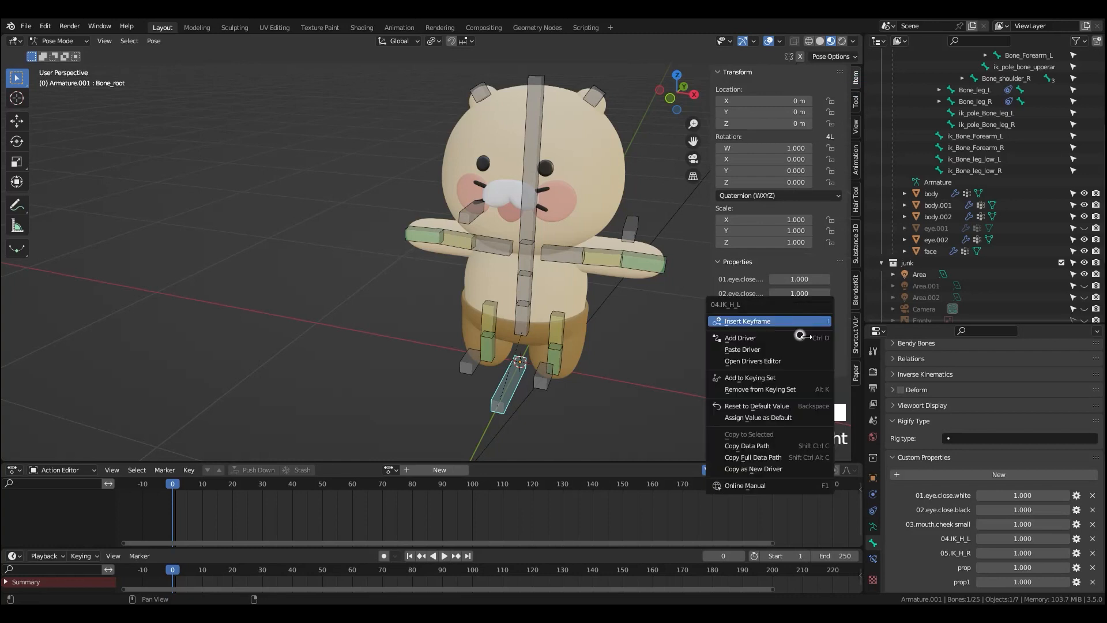
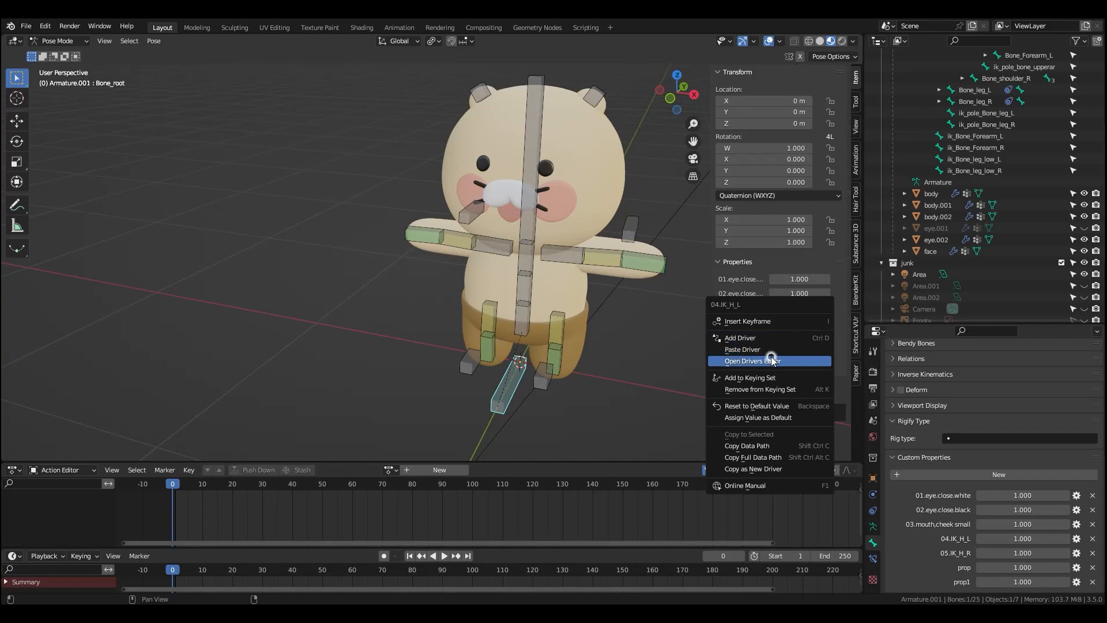
click(776, 469)
click(612, 260)
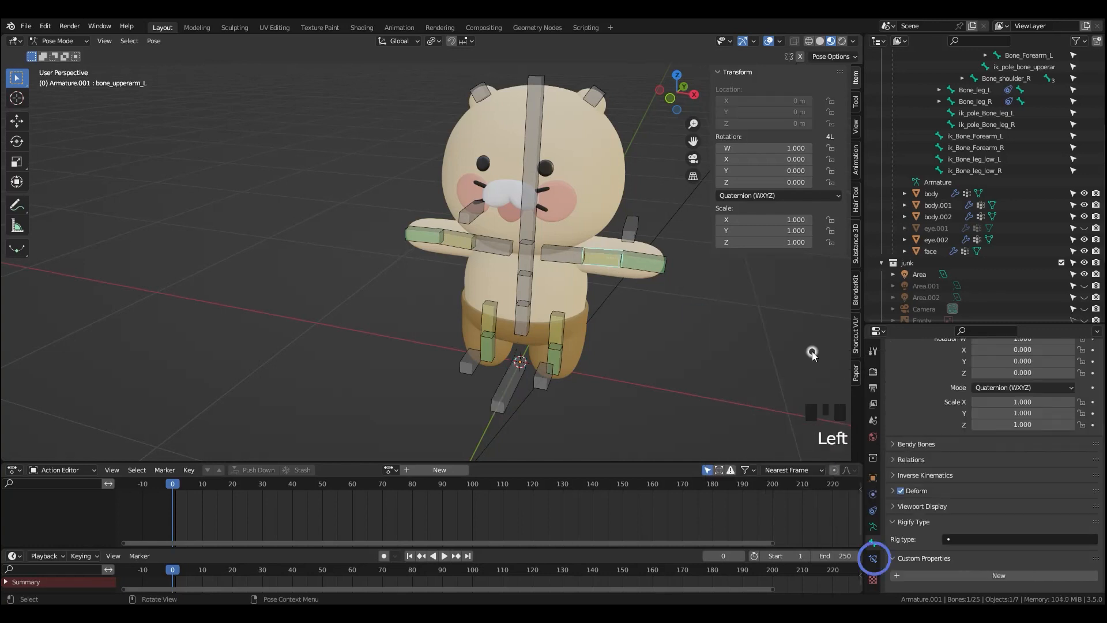
scroll(873, 555, up, 6)
click(874, 558)
scroll(931, 555, down, 4)
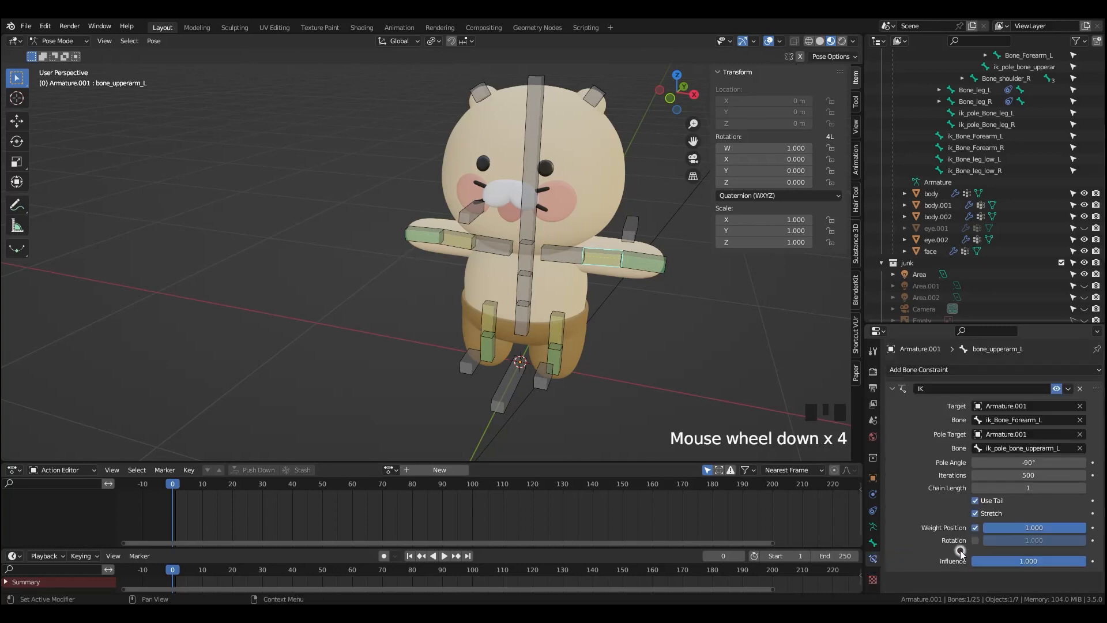
right_click(1019, 563)
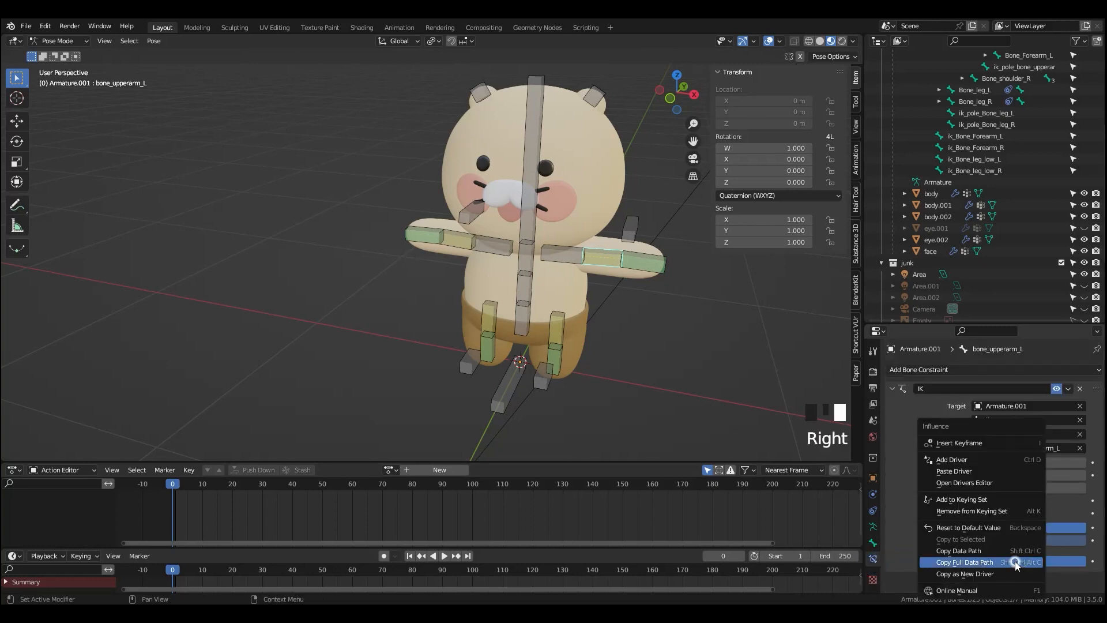
click(982, 471)
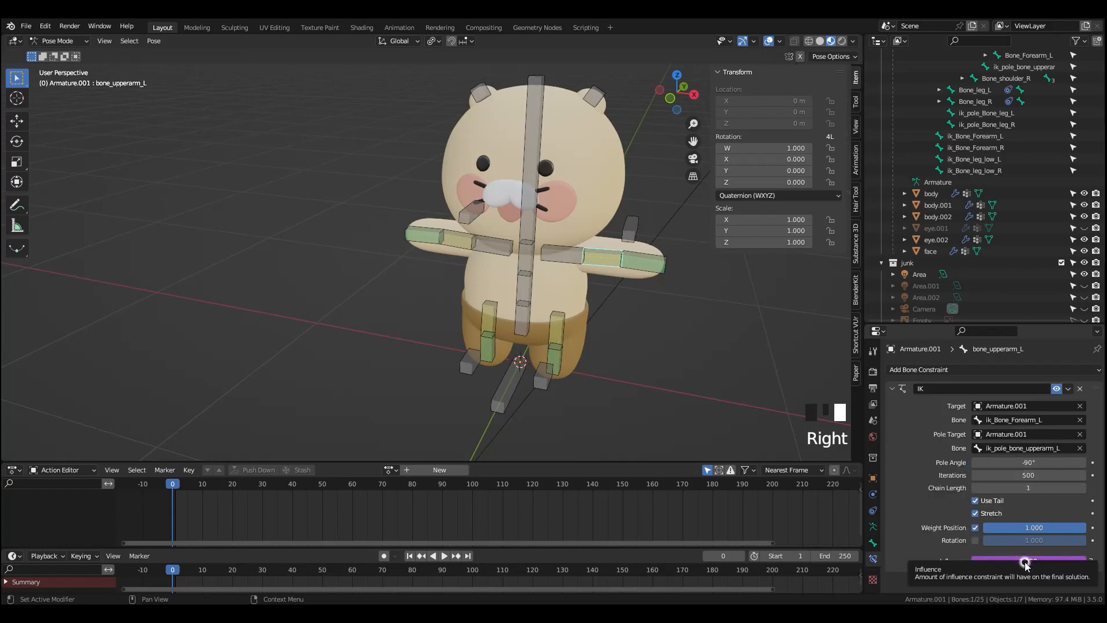
- Paste the 04.IK_H_L driver onto the Influence of Bone_Forearm_L's Copy Rotation constraint
click(645, 265)
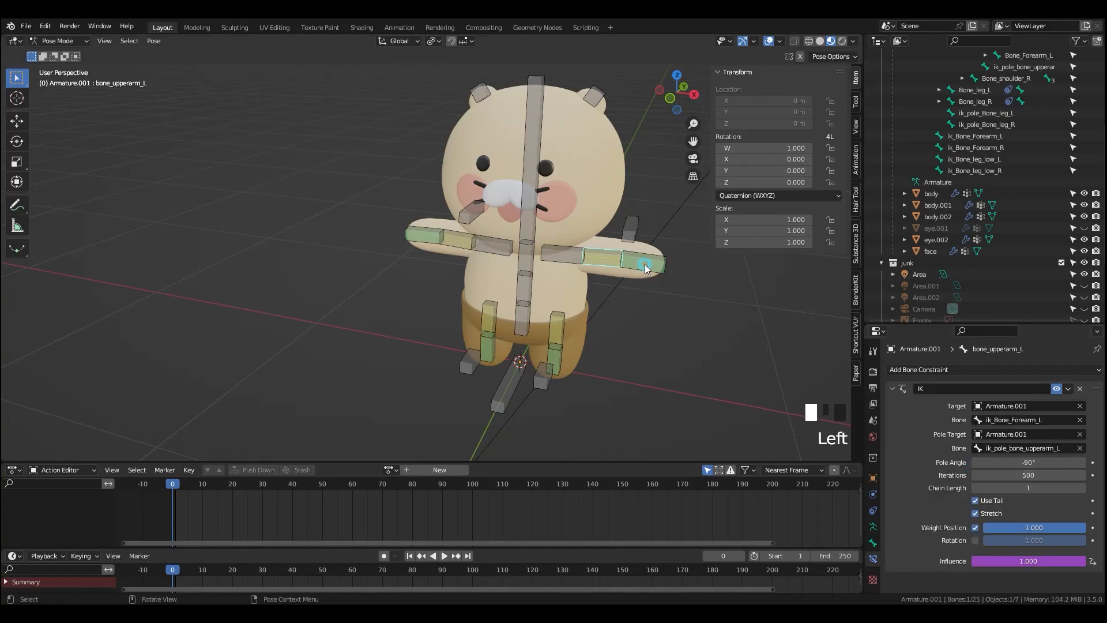
right_click(995, 532)
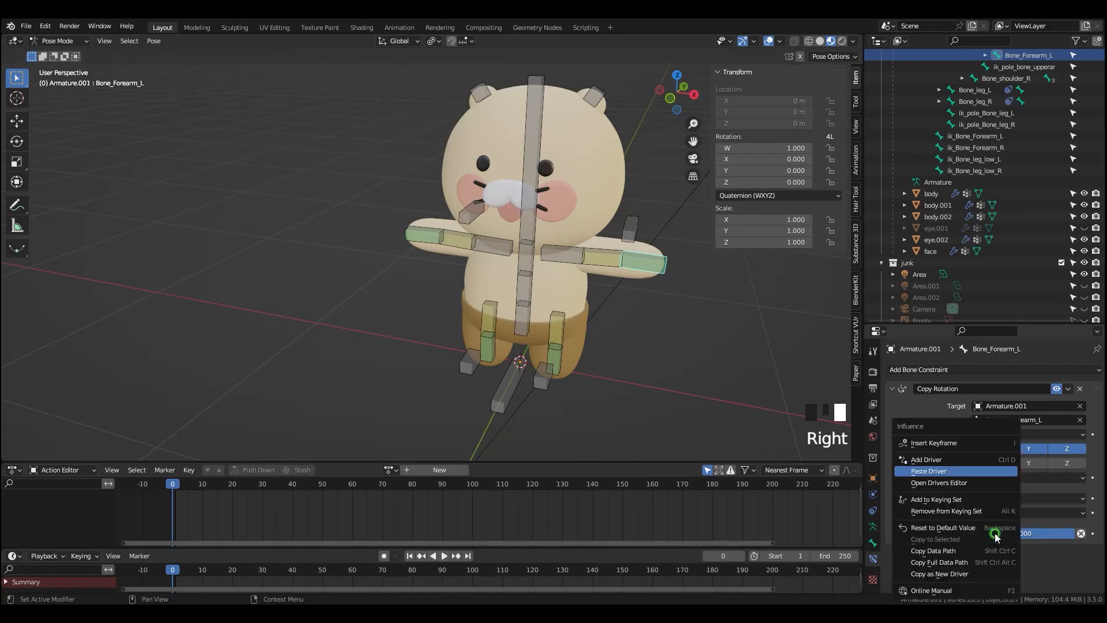
click(939, 473)
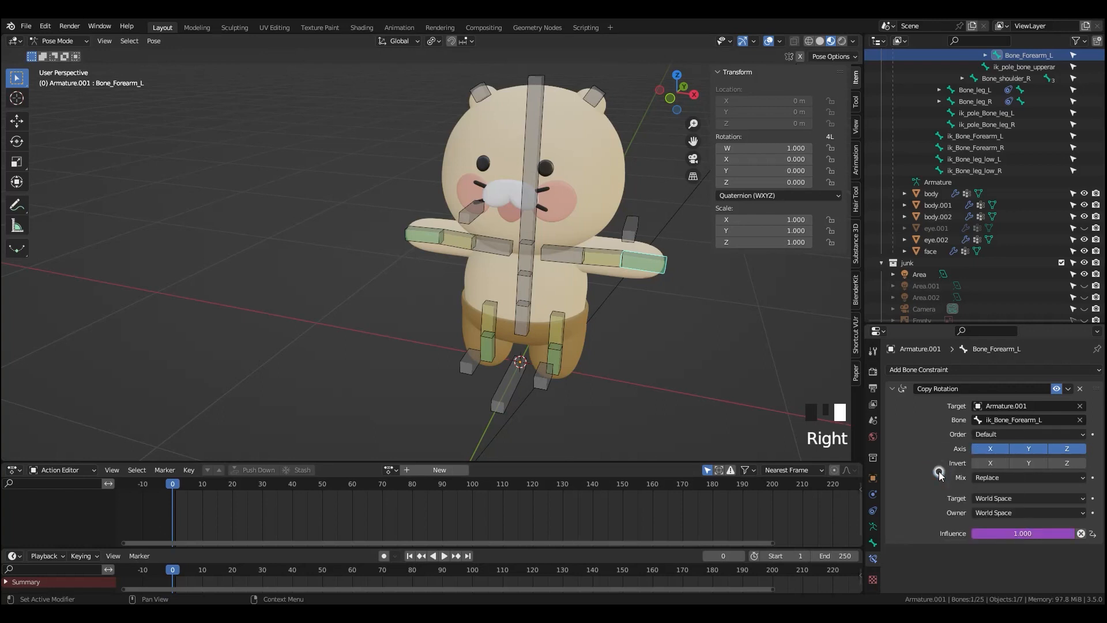
- Set Bone_root's 04.IK_H_L property to 0
middle_drag(690, 350, 702, 351)
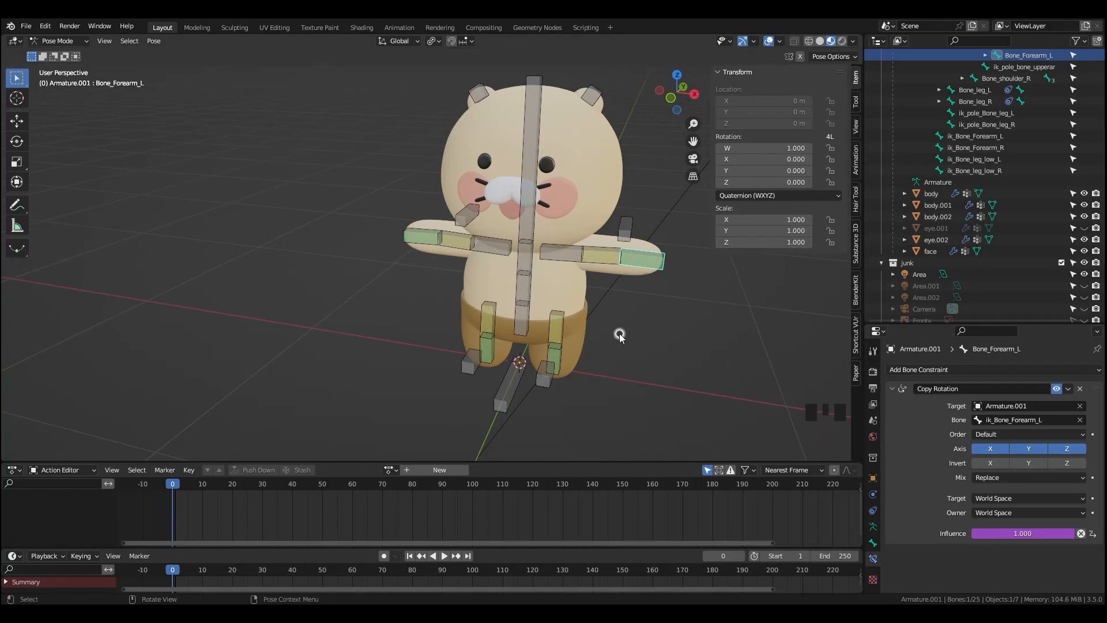
click(519, 382)
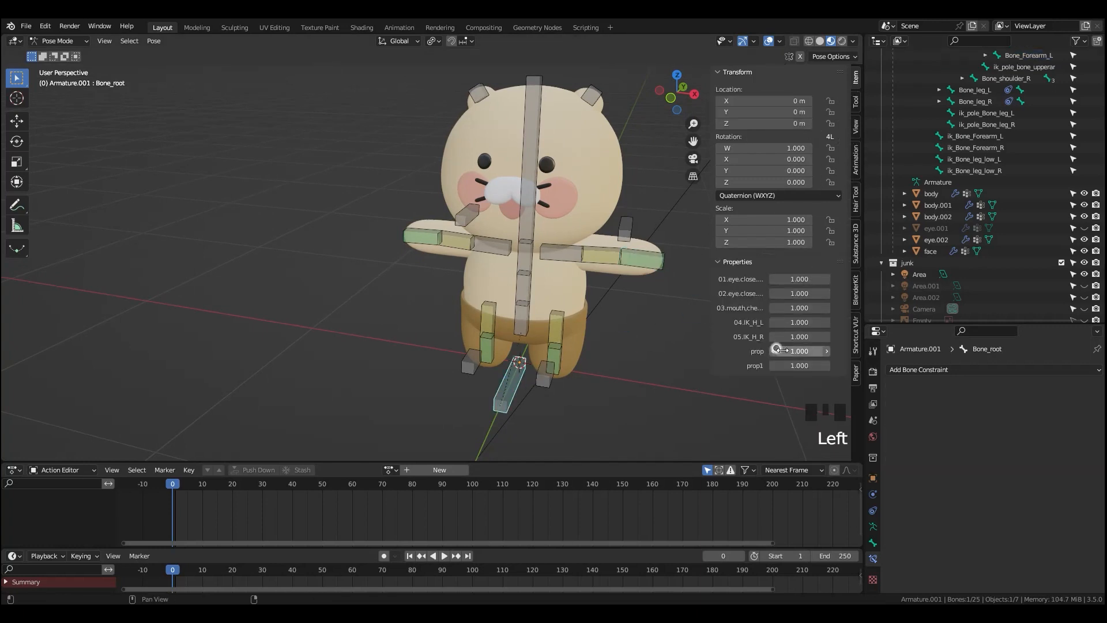
click(799, 322)
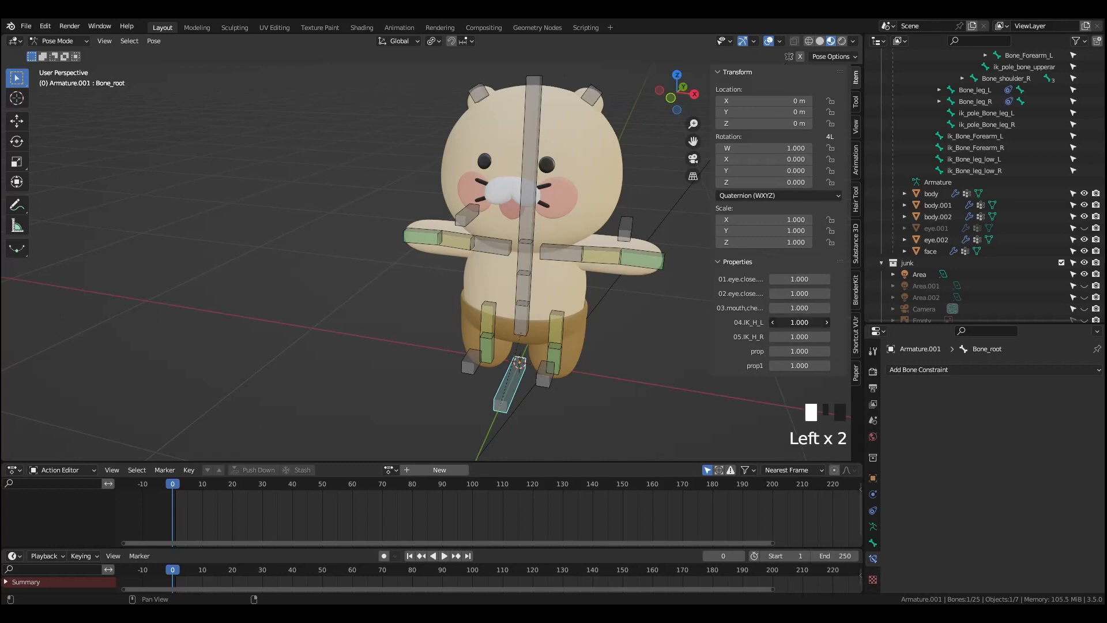
- Test-rotate bone_upperarm_L and Bone_Forearm_L, cancelling each rotation
click(607, 258)
key(r)
right_click(677, 345)
click(651, 259)
key(r)
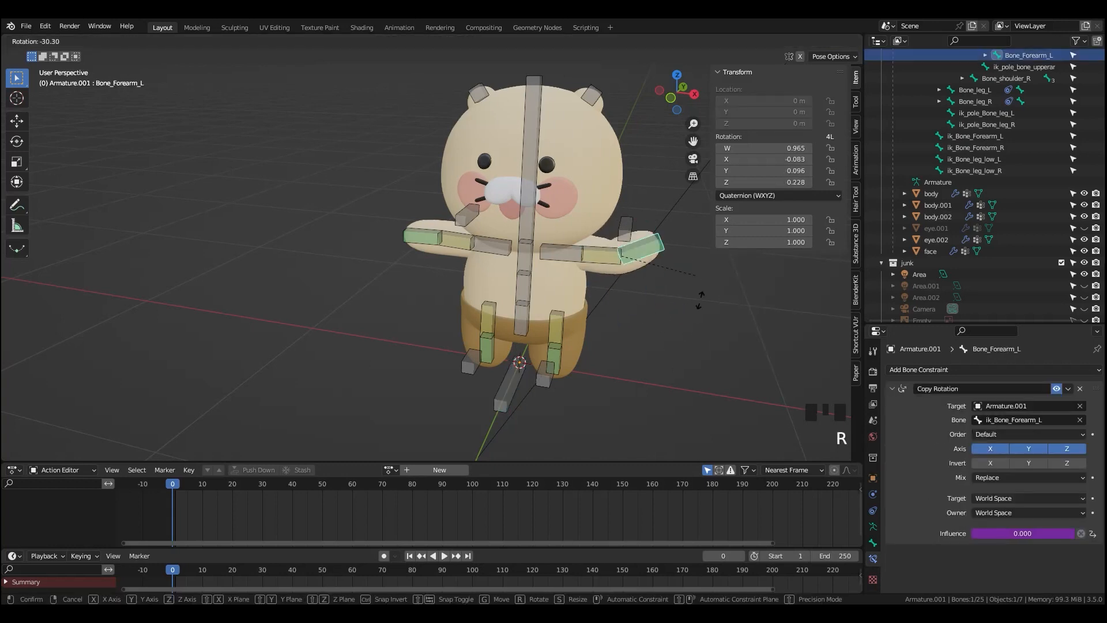
right_click(682, 326)
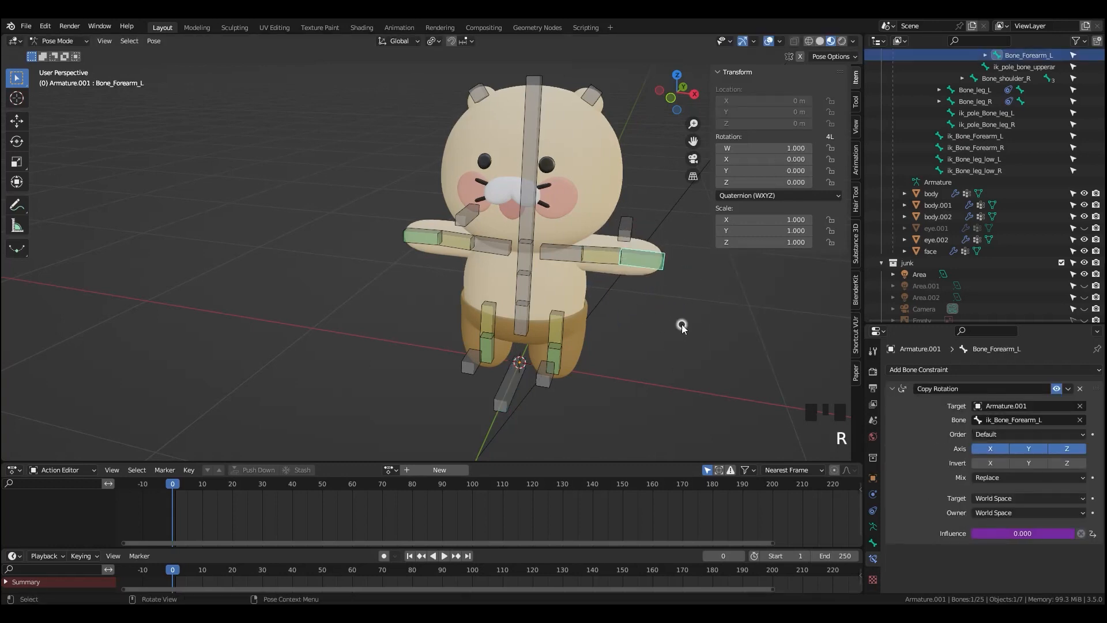
- Copy Bone_root's 05.IK_H_R as a new driver and paste it onto the Influence of bone_upperarm_R's IK constraint
click(507, 399)
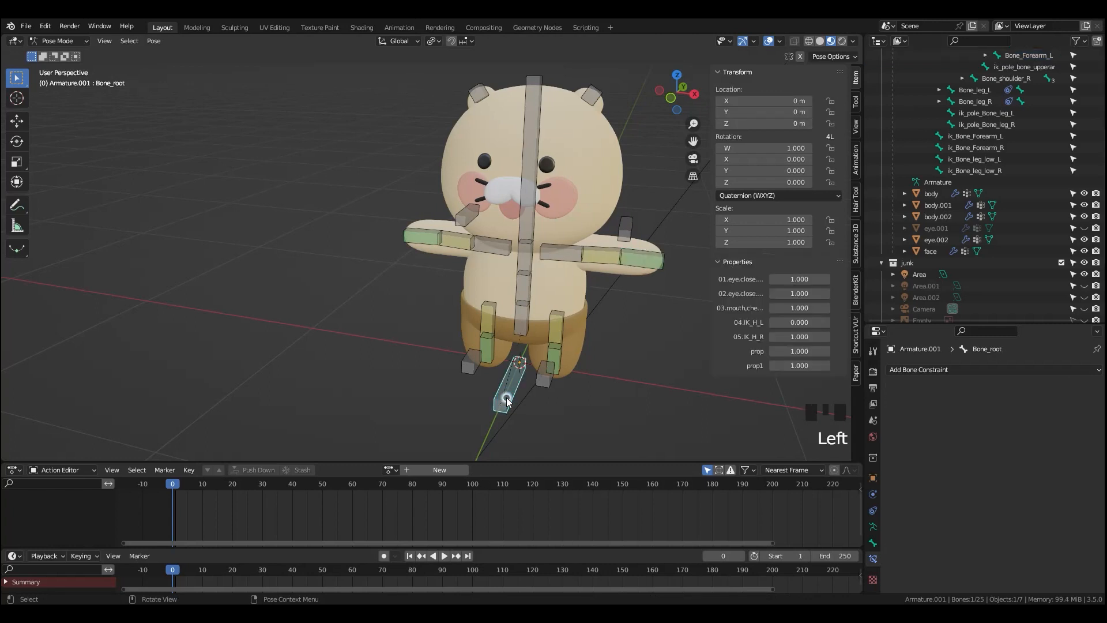
click(476, 370)
click(507, 395)
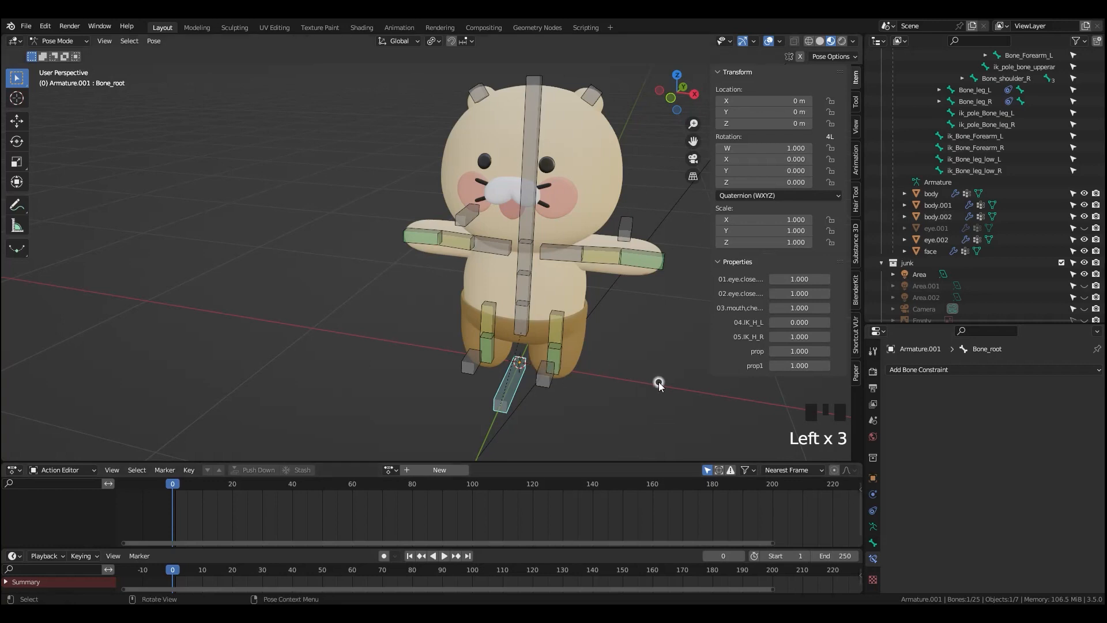
right_click(791, 338)
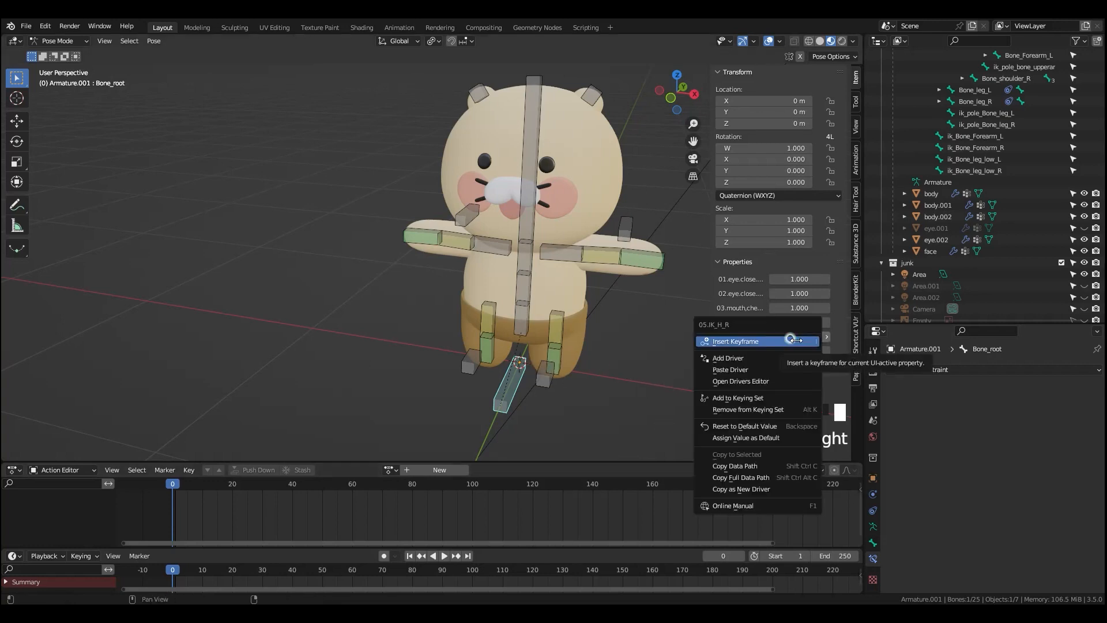
click(773, 487)
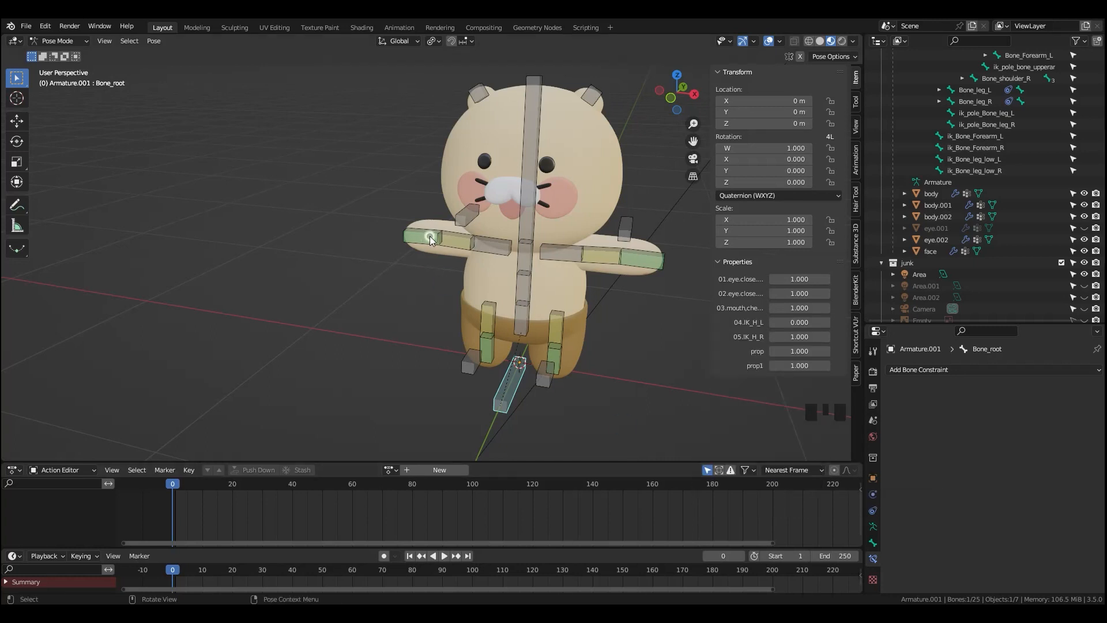
click(449, 240)
right_click(1012, 562)
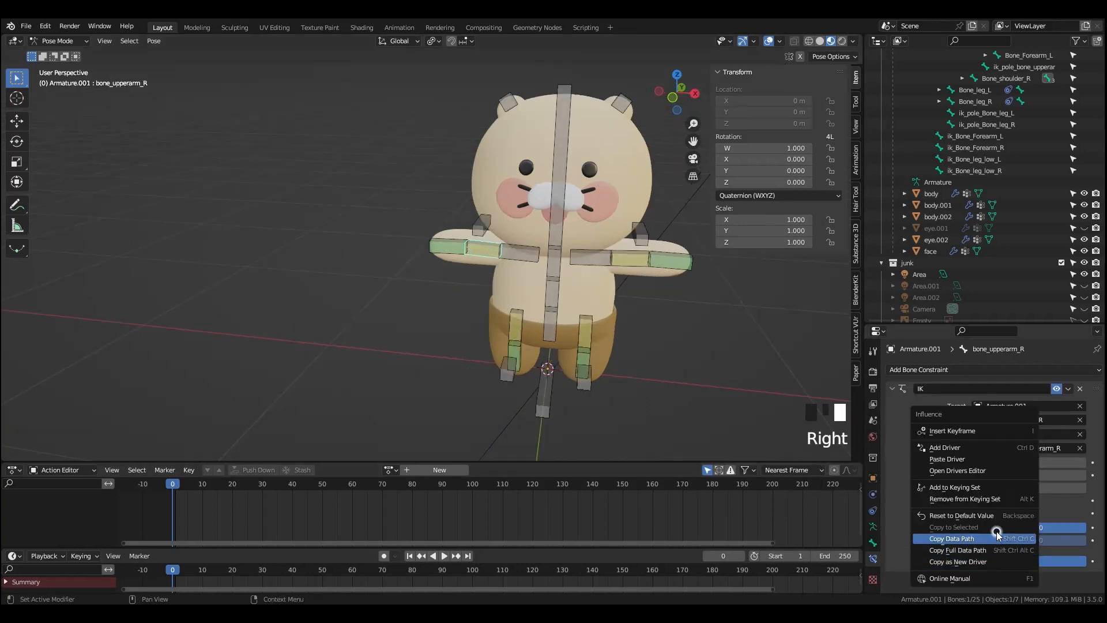
click(980, 459)
- Paste the 05.IK_H_R driver onto the Influence of Bone_Forearm_R's Copy Rotation constraint
click(448, 247)
right_click(999, 539)
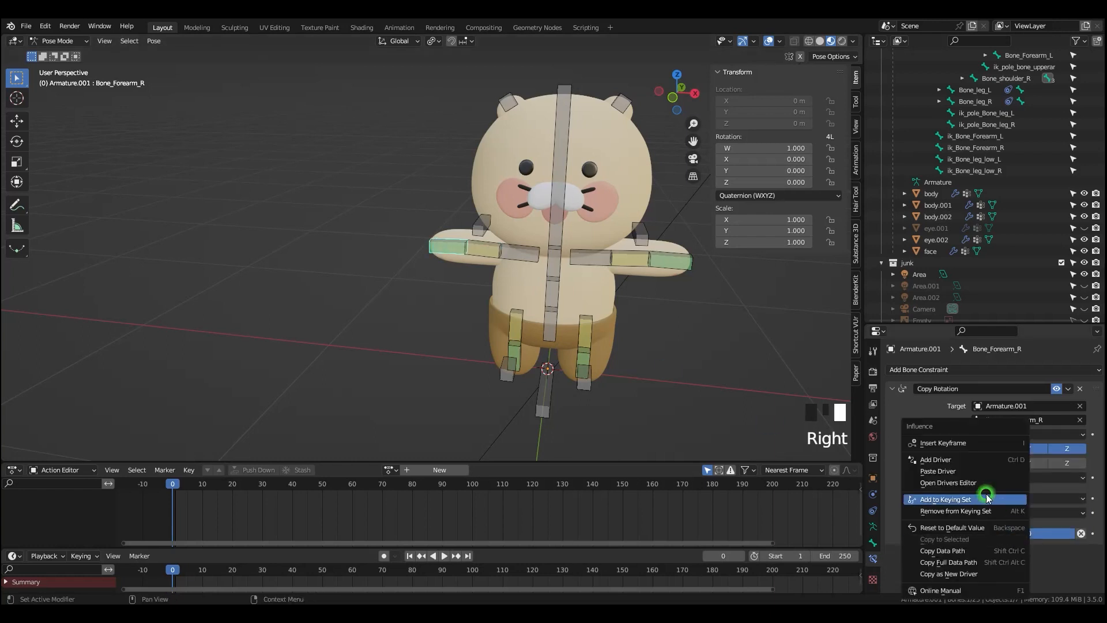
click(957, 469)
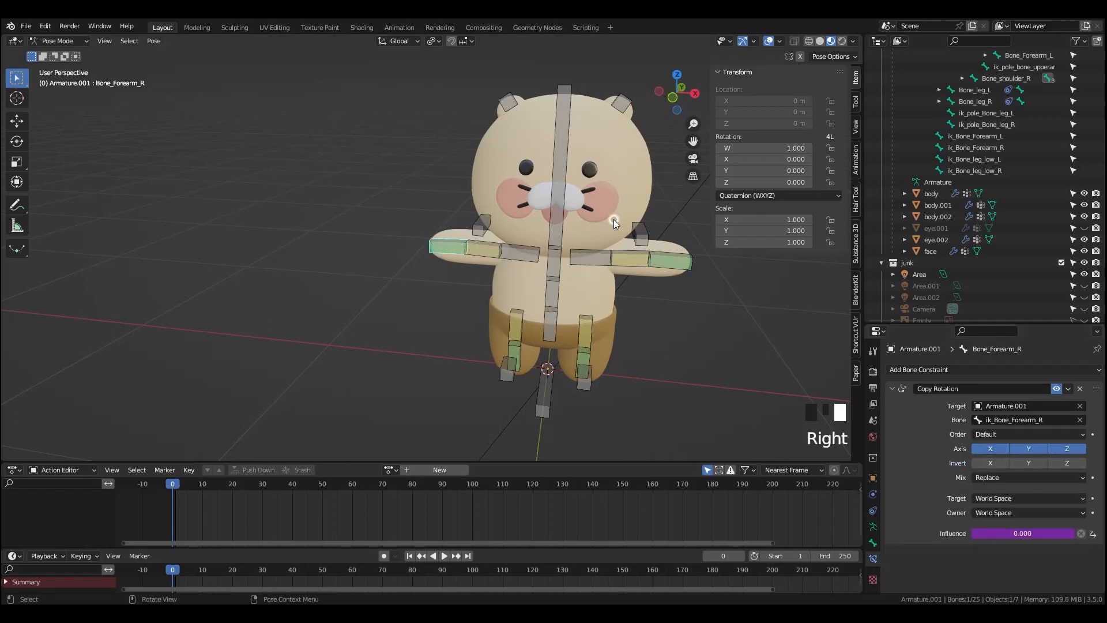
- Test the 05.IK_H_R driver by rotating bone_upperarm_R with the property at 0 and again at 1, cancelling each rotation
click(494, 267)
double_click(561, 385)
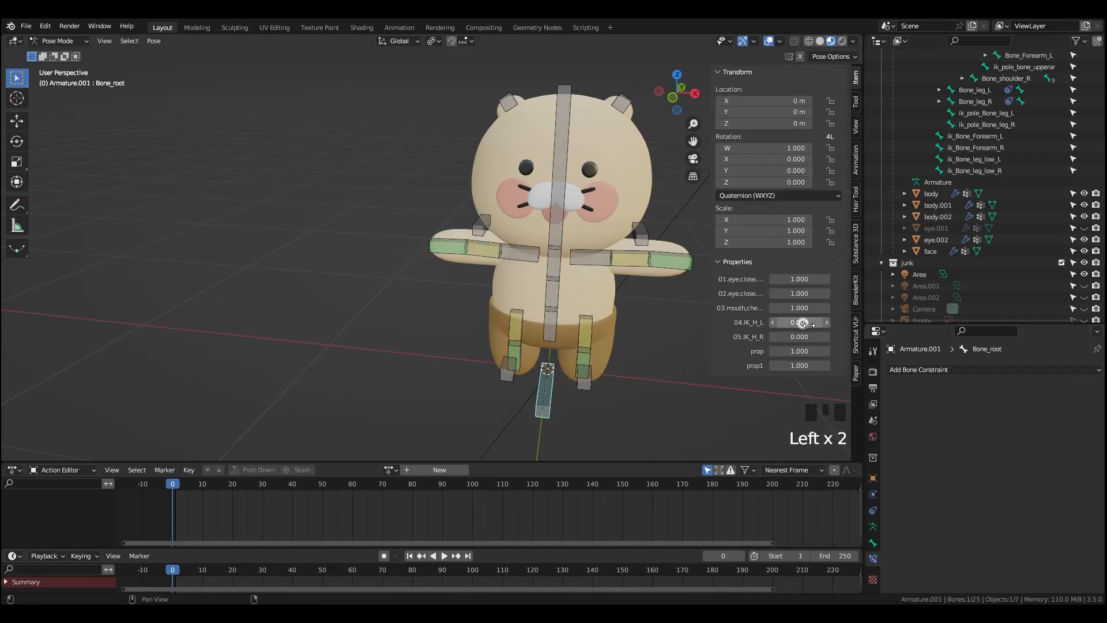
click(465, 256)
key(r)
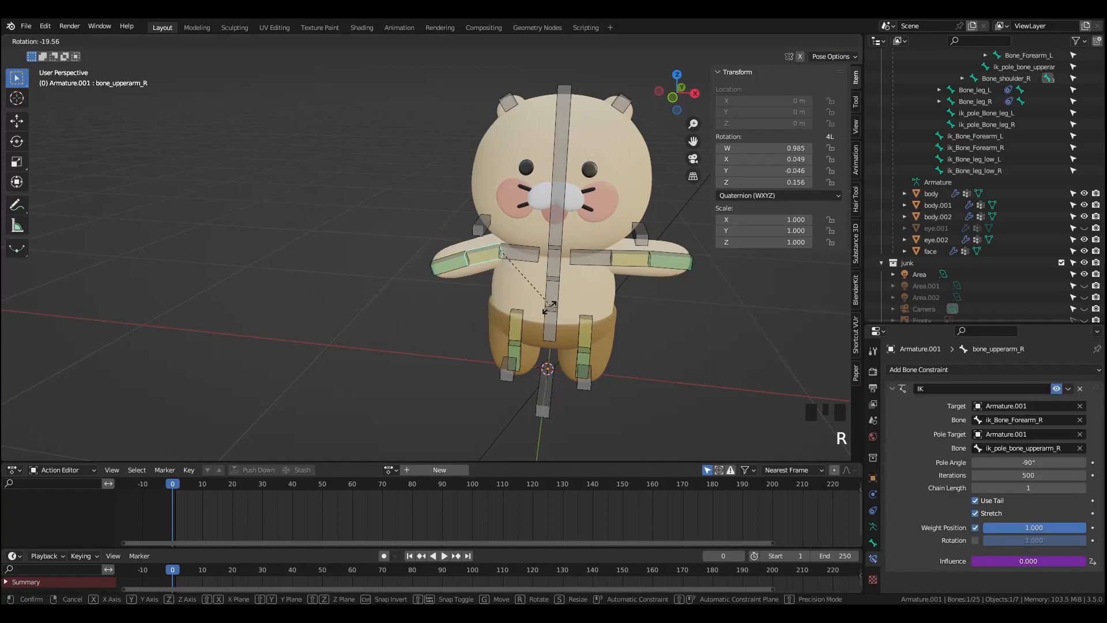
click(544, 407)
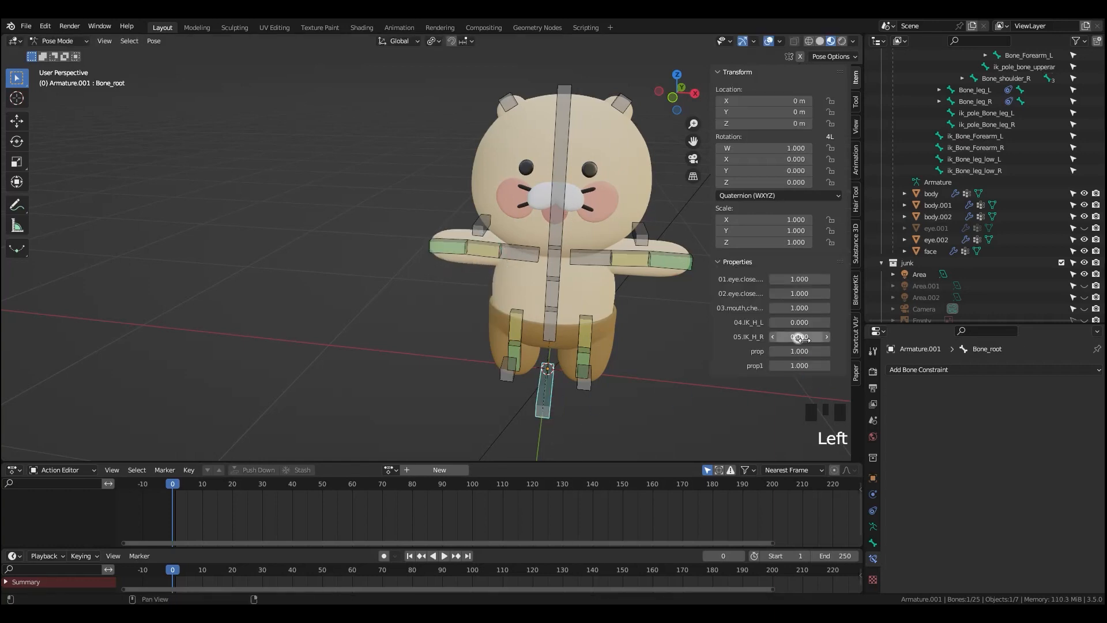
drag(799, 337, 836, 337)
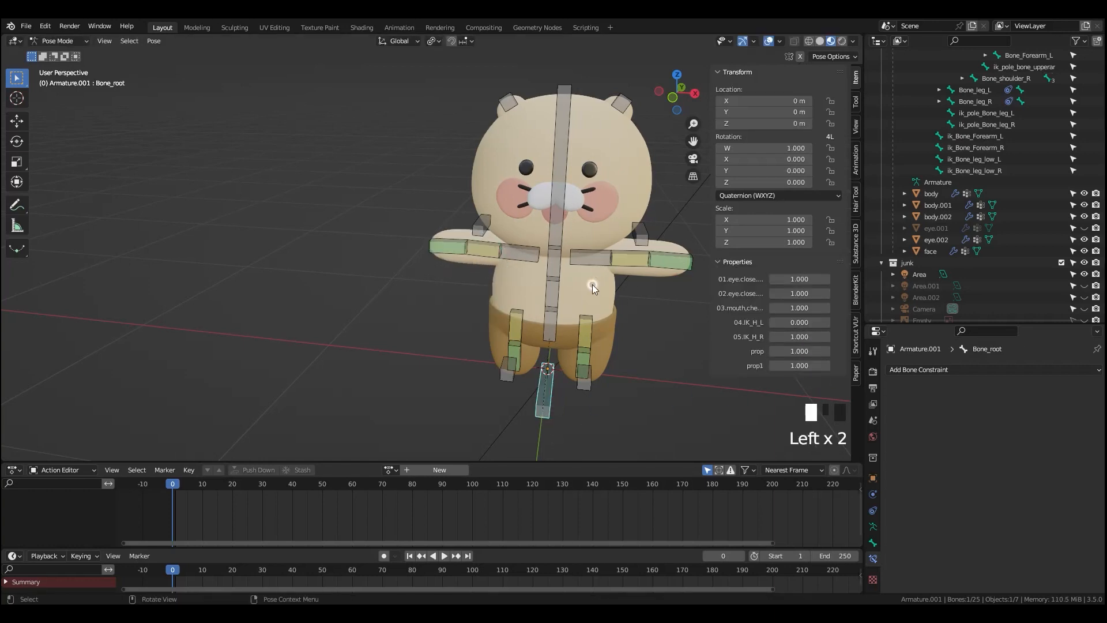
click(498, 255)
key(r)
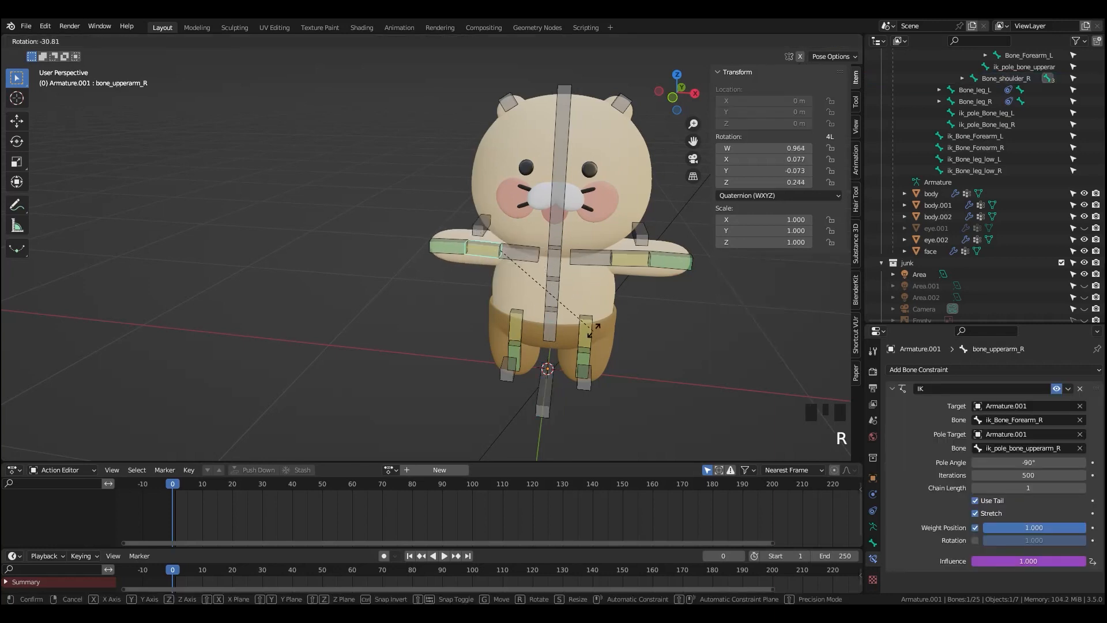
right_click(602, 333)
- Rename Bone_root's custom property prop as 06.IK_F_L
middle_drag(669, 368, 662, 380)
shift+middle_drag(534, 396, 537, 375)
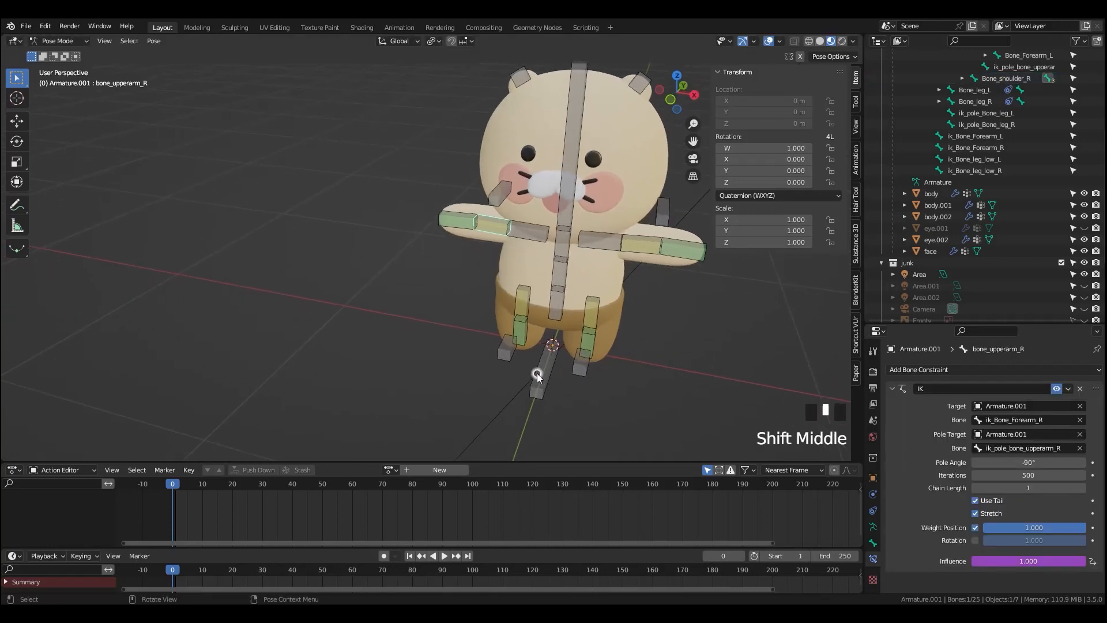
click(537, 376)
middle_drag(652, 395, 471, 353)
click(873, 542)
click(873, 542)
scroll(912, 550, down, 9)
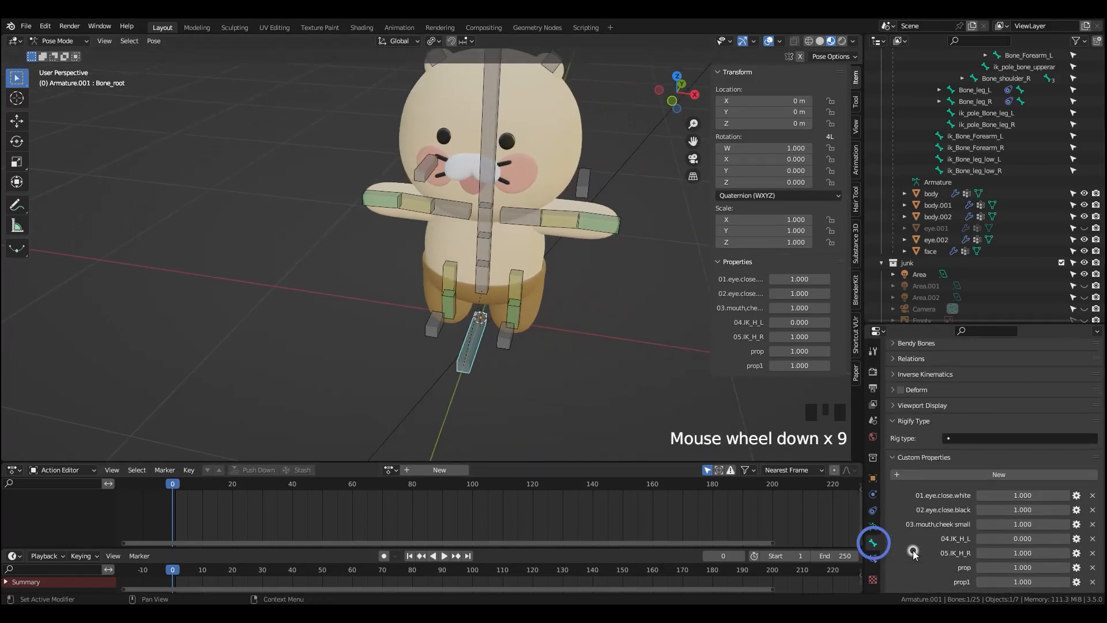
scroll(912, 550, down, 4)
click(1076, 567)
click(1020, 438)
text(06.I)
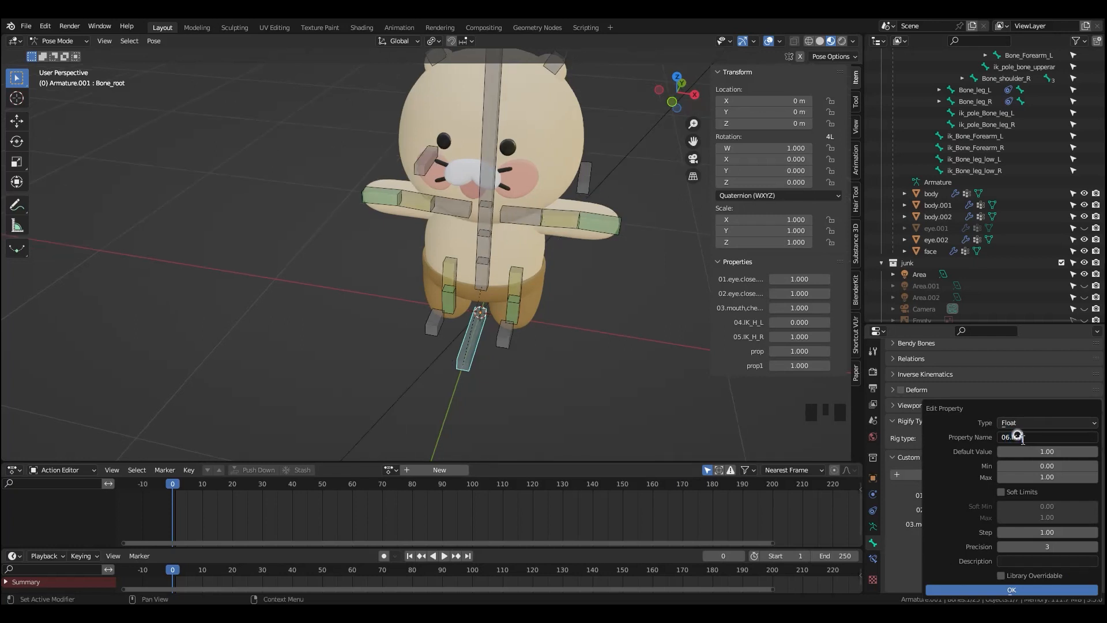
key(BackSpace)
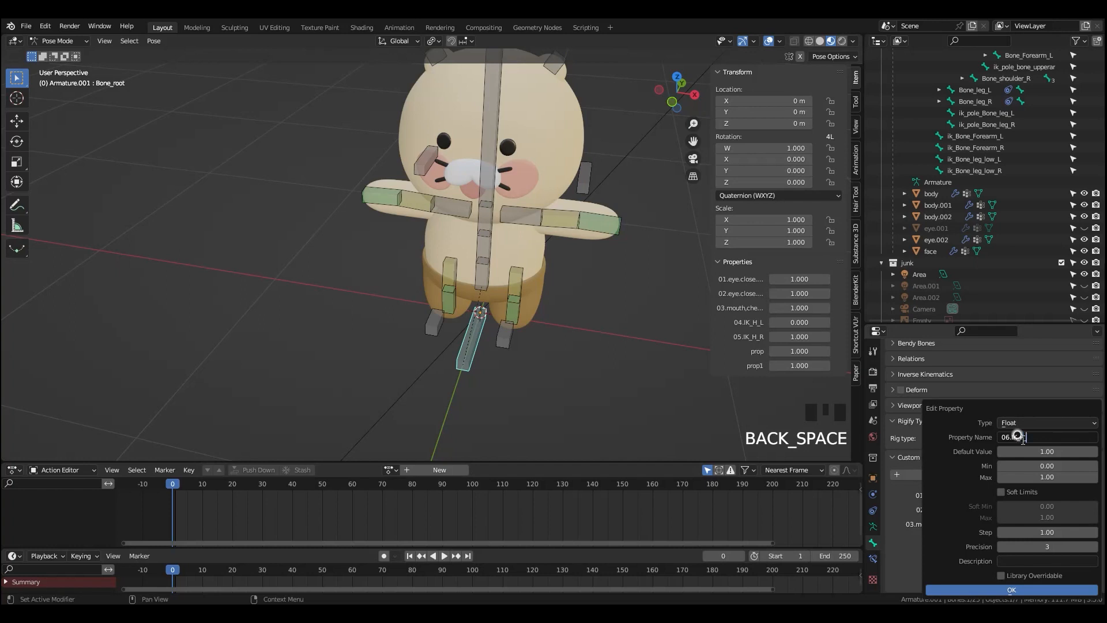
text(IK_F_L)
click(1014, 587)
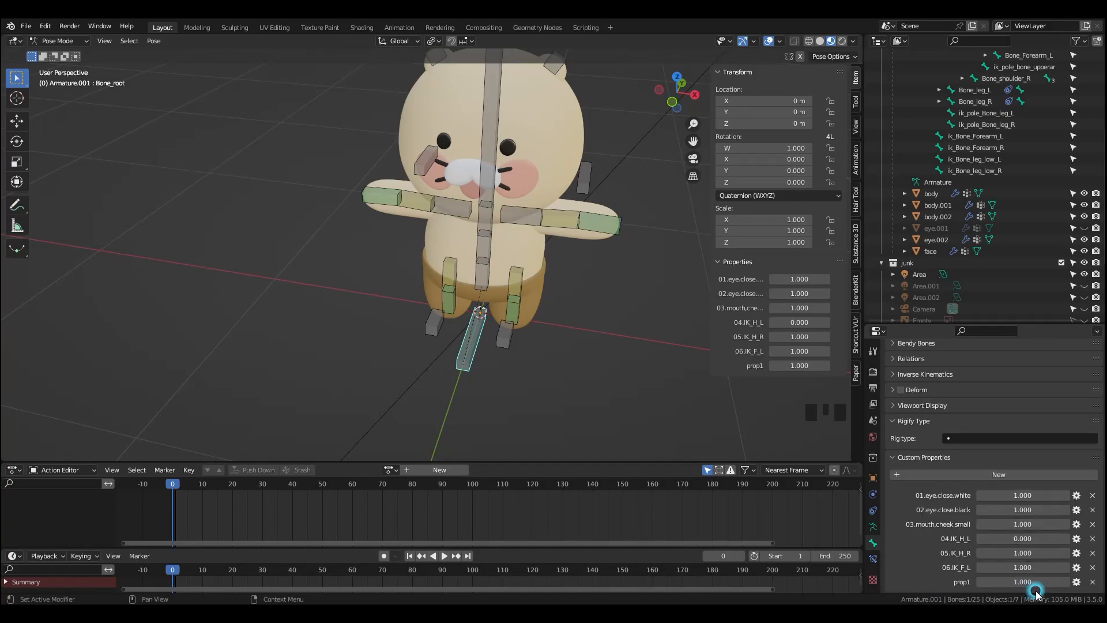
- Rename Bone_root's custom property prop1 as 07.IK_F_R, reusing the name copied from 06.IK_F_L
click(1074, 569)
click(1039, 439)
key(ctrl+c)
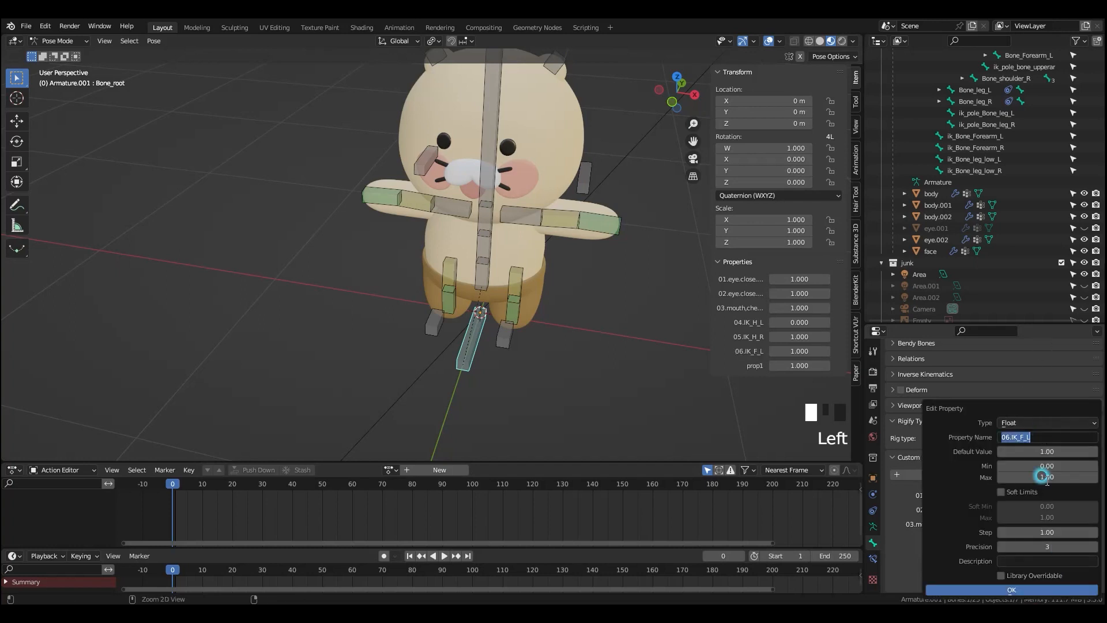
click(1007, 588)
click(1073, 583)
click(1037, 437)
key(ctrl+v)
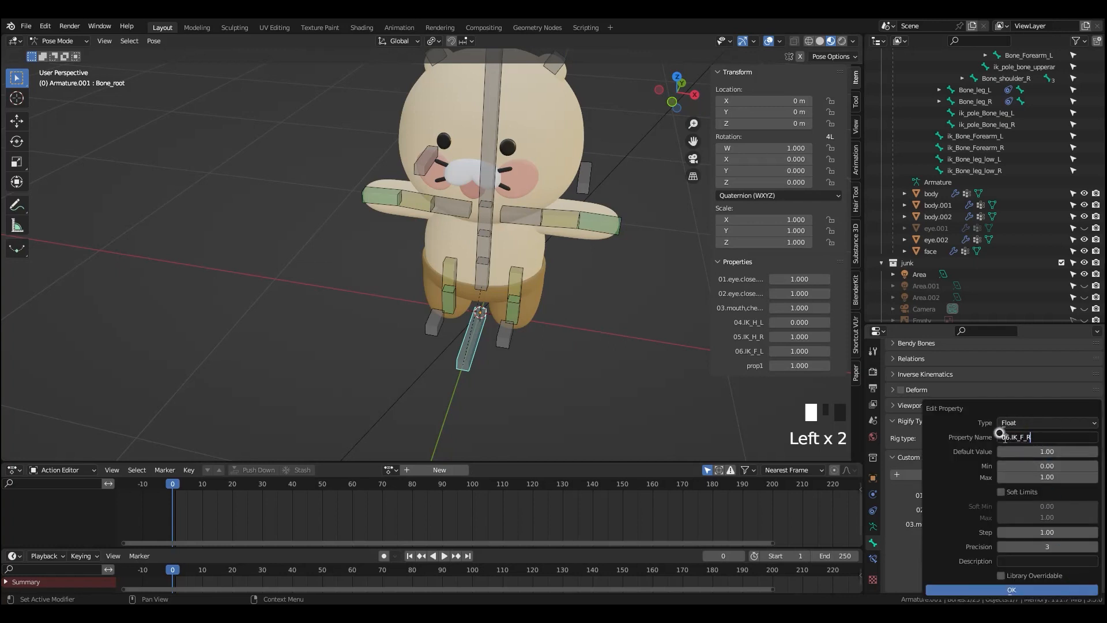
key(BackSpace)
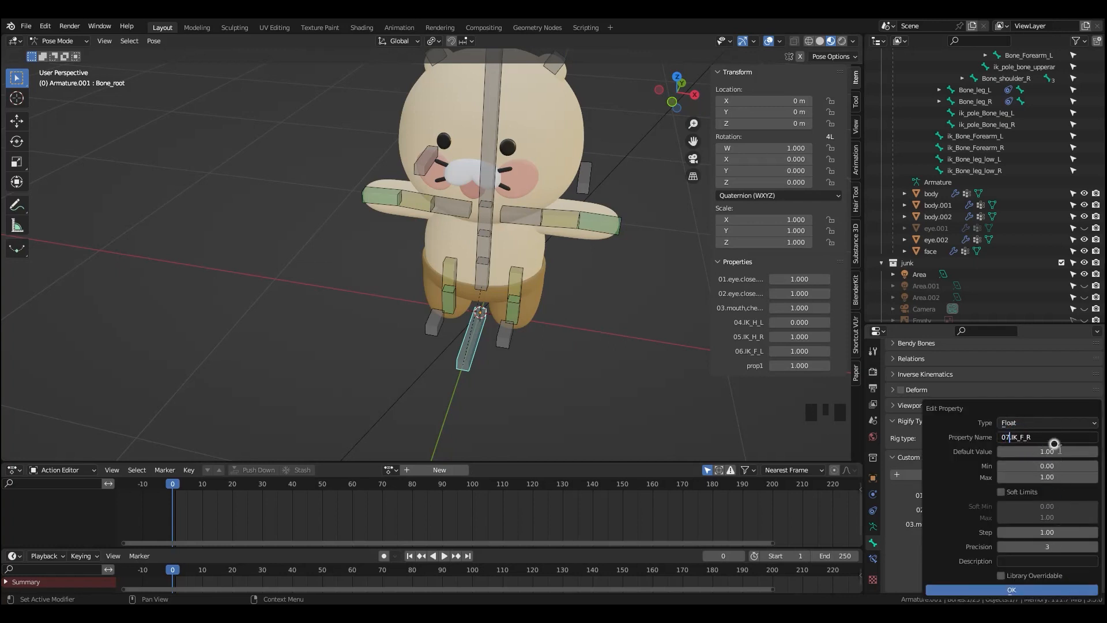
click(1018, 584)
- Copy 06.IK_F_L as a new driver and paste it onto the Influence of Bone_leg_low_L's Copy Rotation constraint
right_click(807, 351)
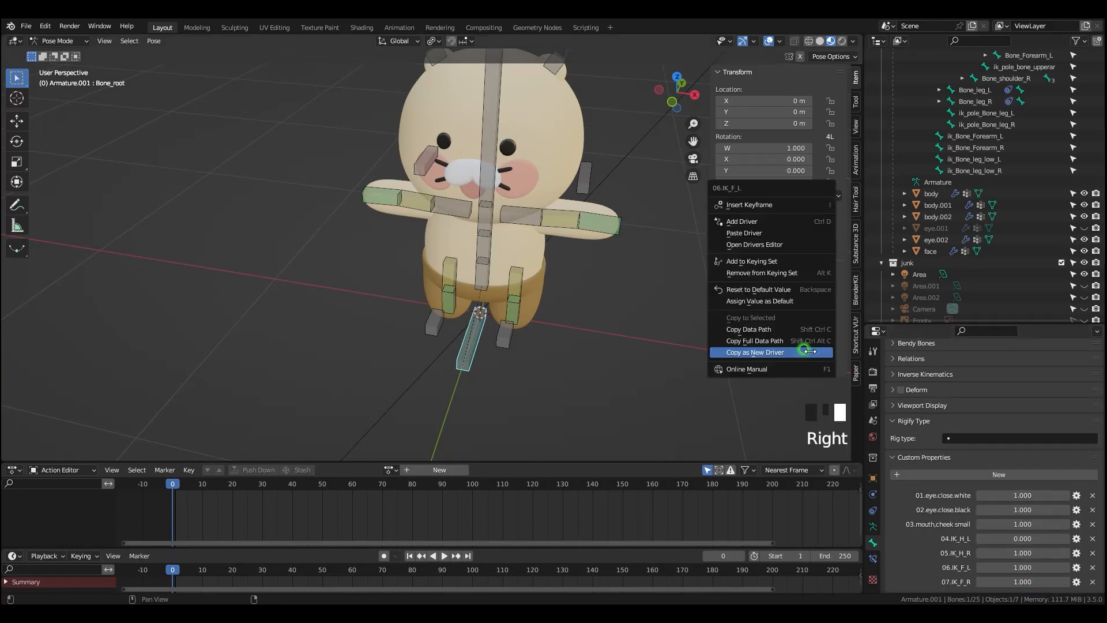
click(807, 351)
click(508, 312)
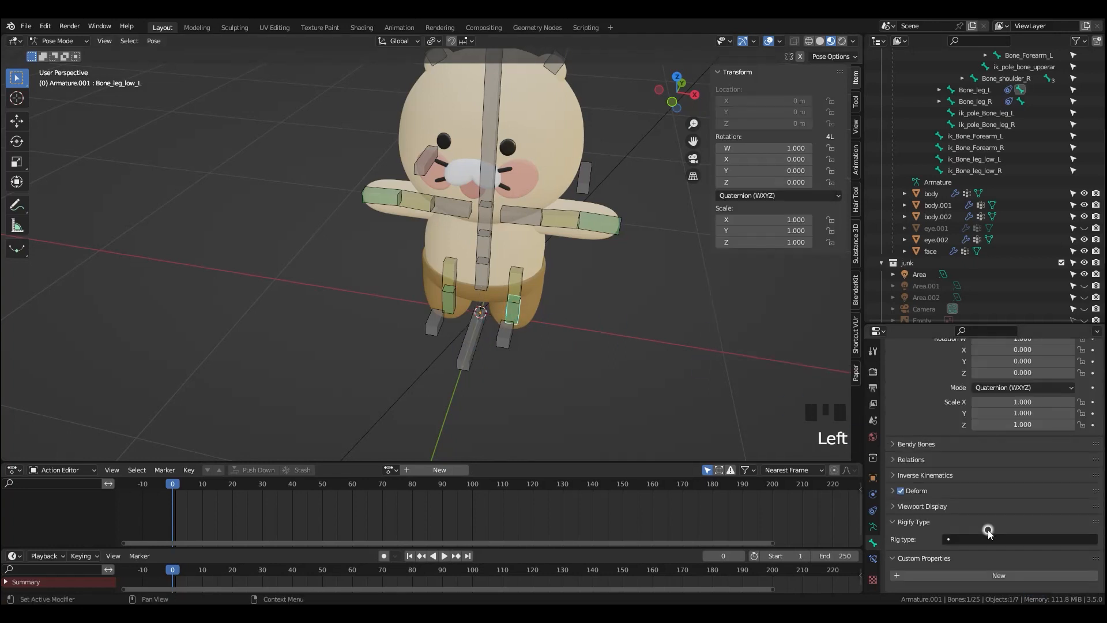
scroll(876, 550, down, 4)
right_click(1020, 533)
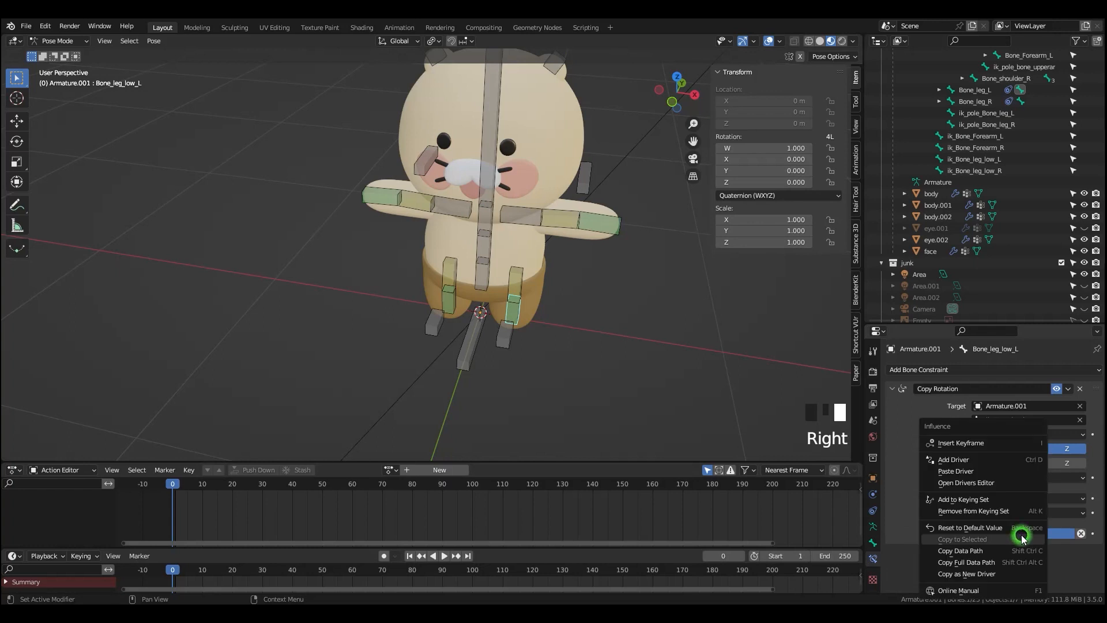
- Paste the 06.IK_F_L driver onto the Influence of Bone_leg_L's IK constraint
click(872, 541)
scroll(939, 559, down, 10)
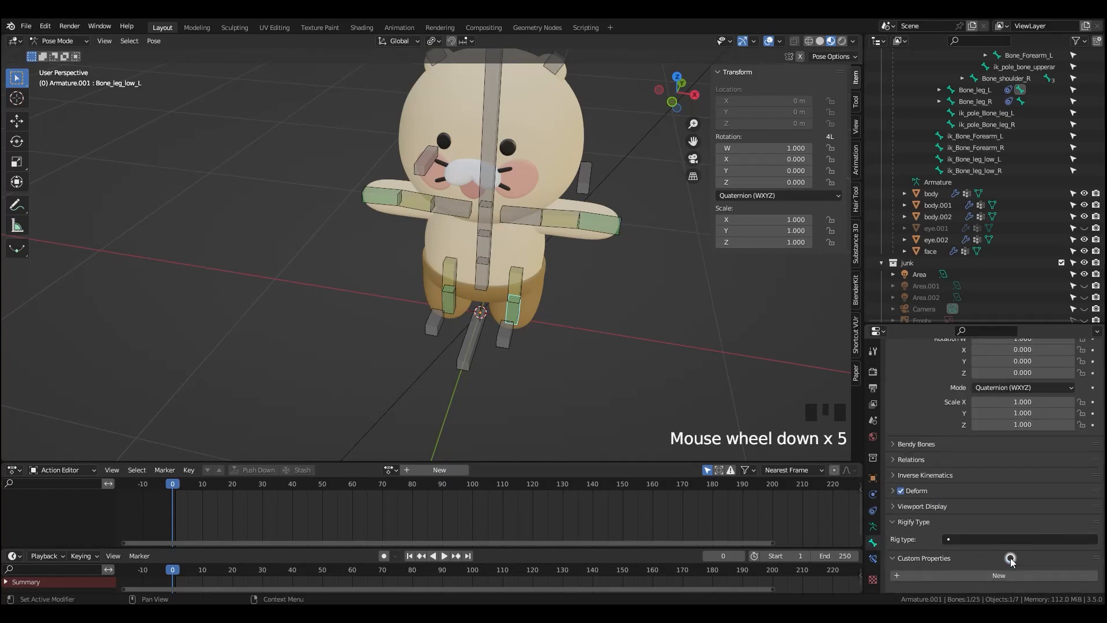
click(516, 288)
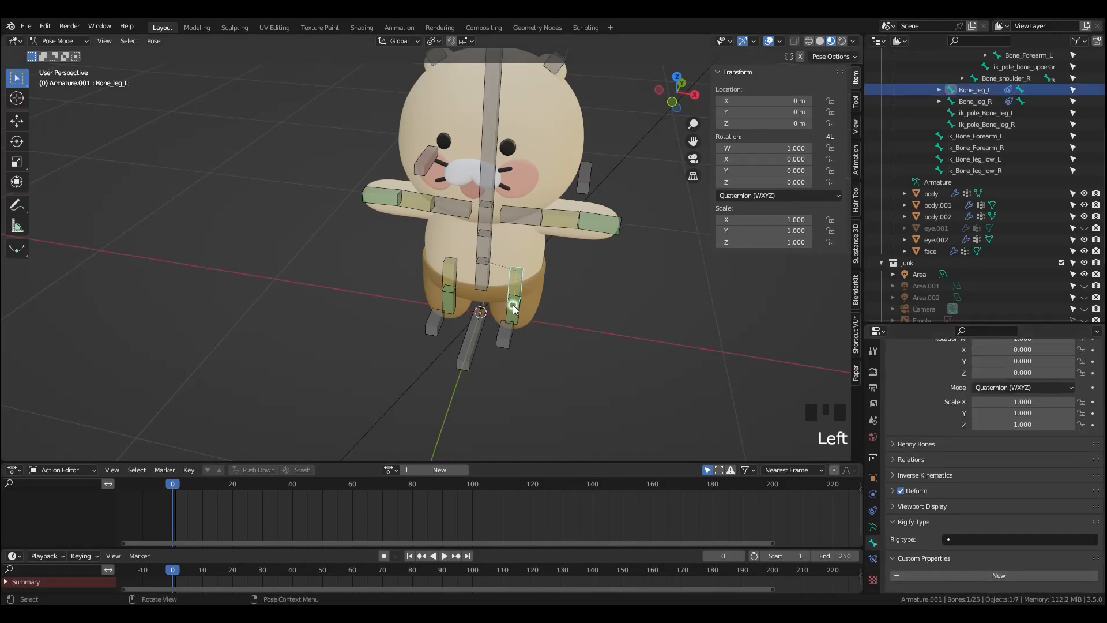
click(872, 559)
right_click(1017, 560)
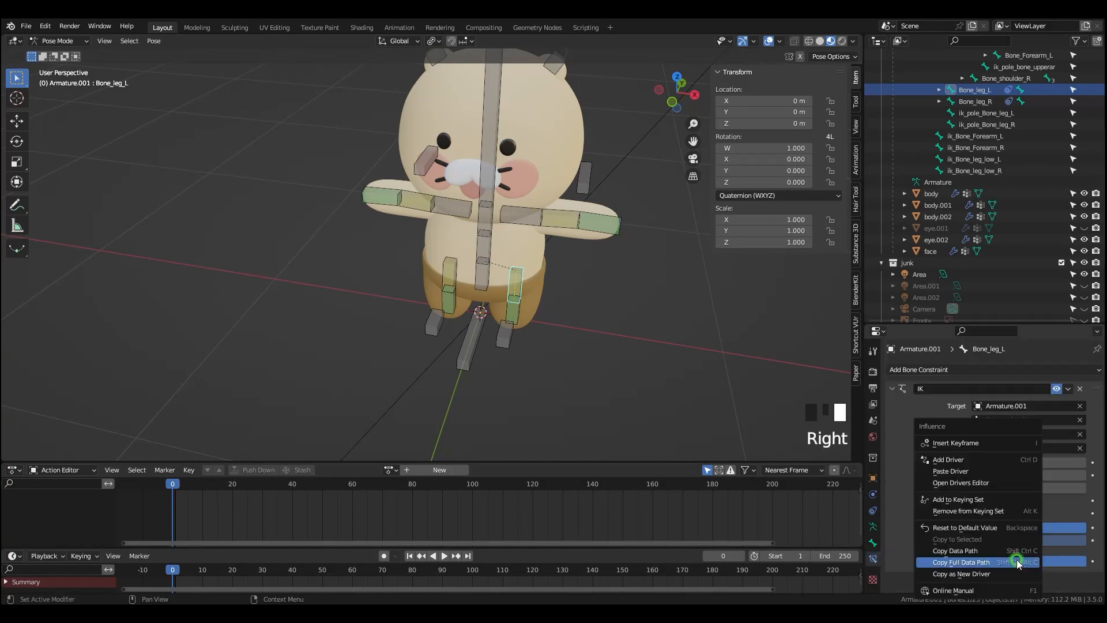
- Copy Bone_root's 07.IK_F_R as a new driver and paste it onto the Influence of Bone_leg_low_R's Copy Rotation constraint
click(475, 334)
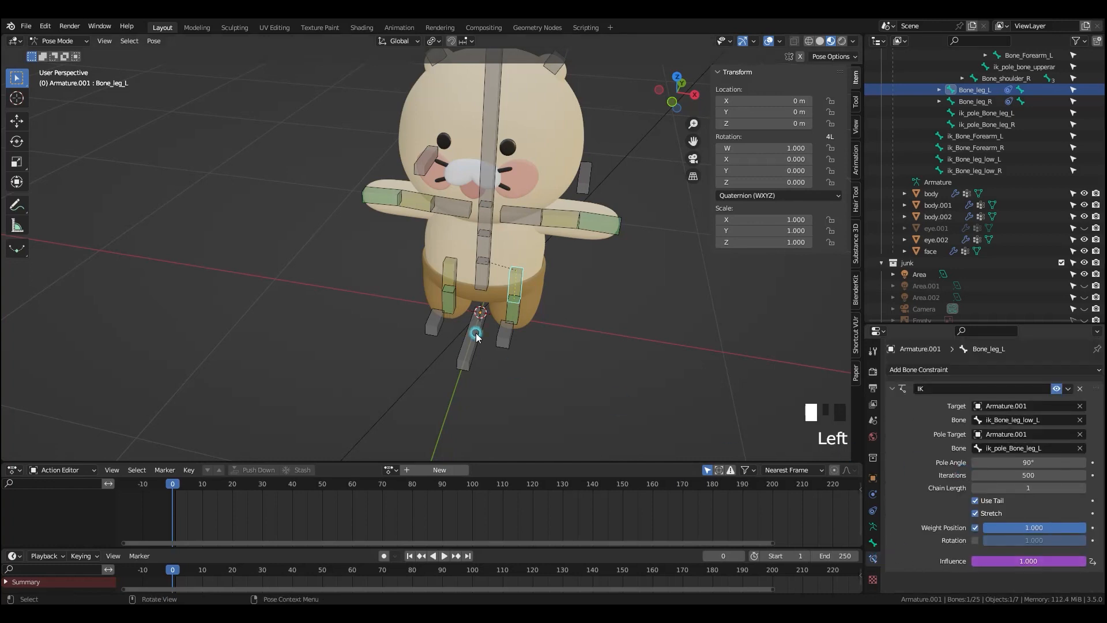
right_click(790, 361)
click(449, 299)
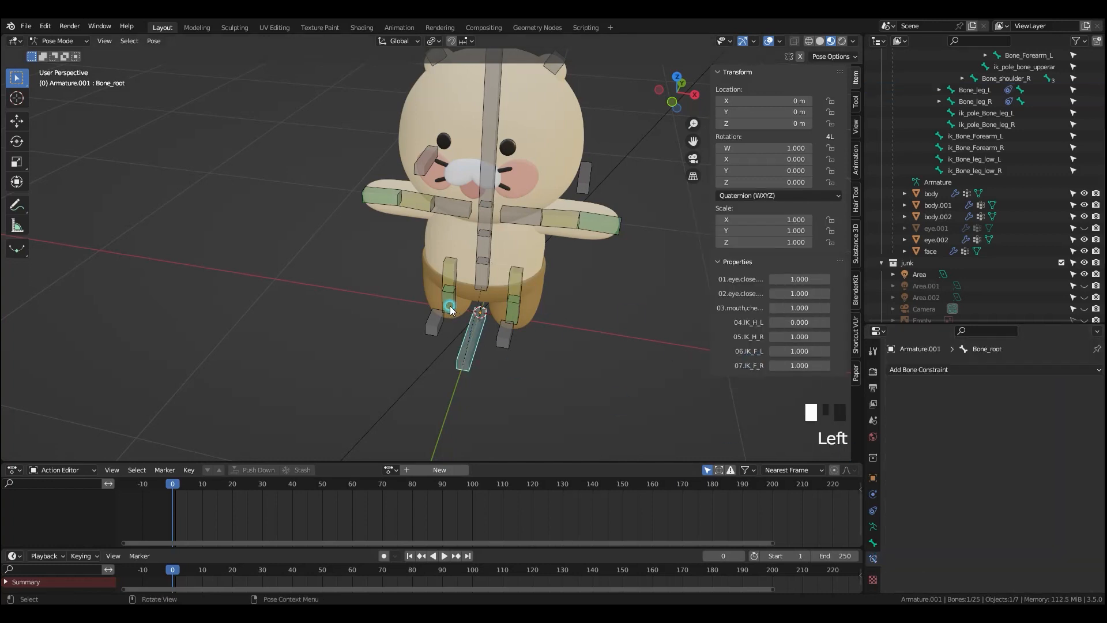
right_click(987, 541)
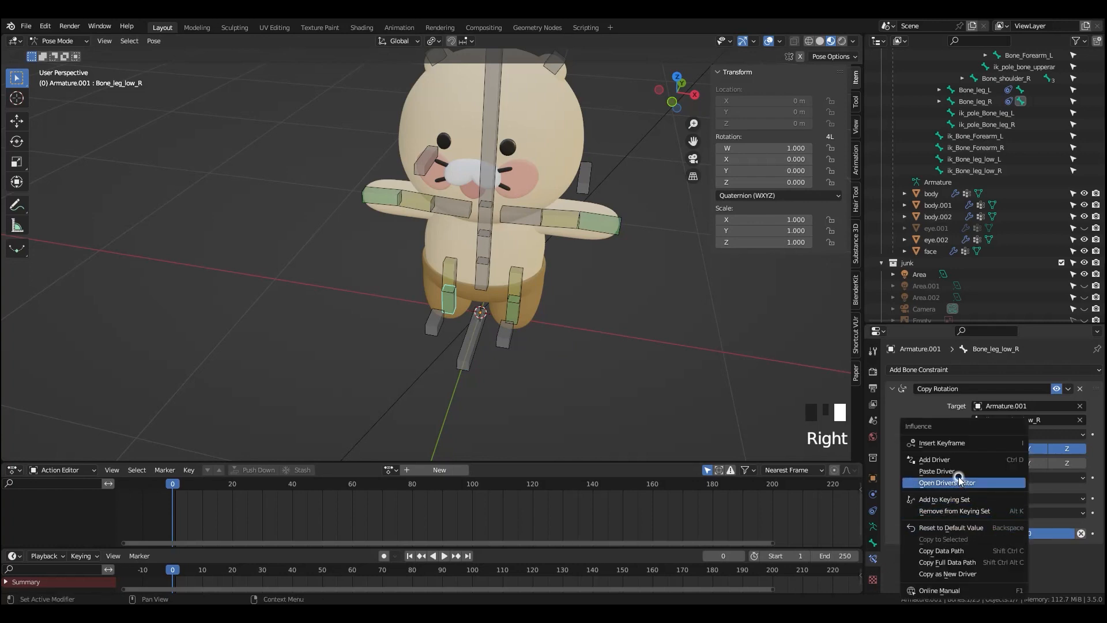
- Paste the 07.IK_F_R driver onto the Influence of Bone_leg_R's IK constraint
click(452, 274)
right_click(994, 559)
click(982, 472)
- Reveal the armature's hidden bones in Pose Mode
middle_drag(572, 404, 644, 372)
key(alt+h)
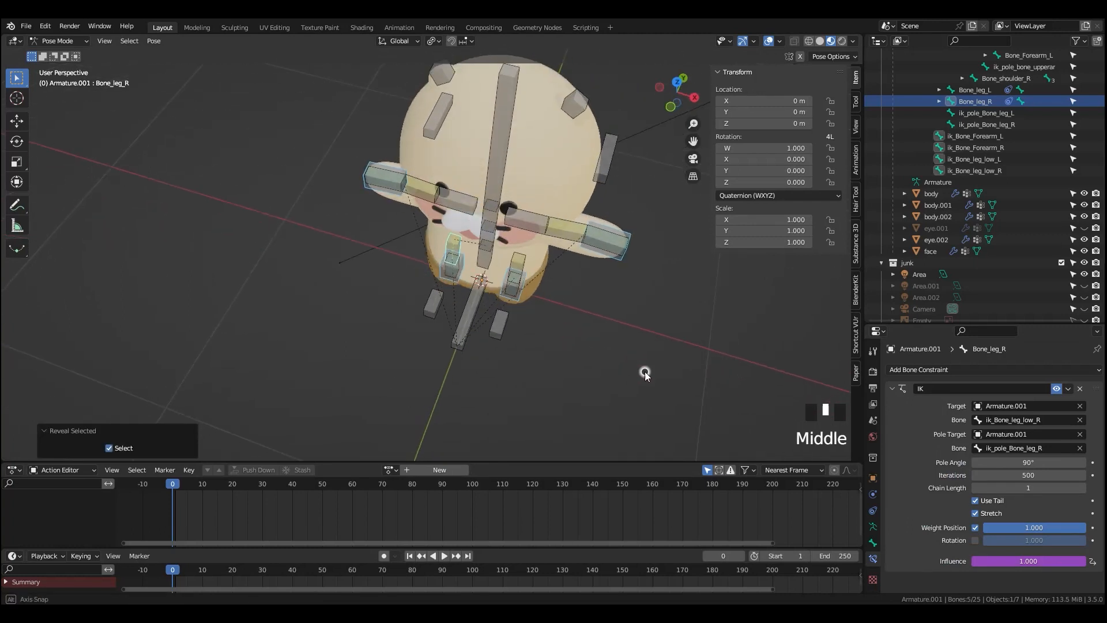
- Try to move the left forearm bone to check its response to the IK control
click(617, 257)
key(g)
click(617, 255)
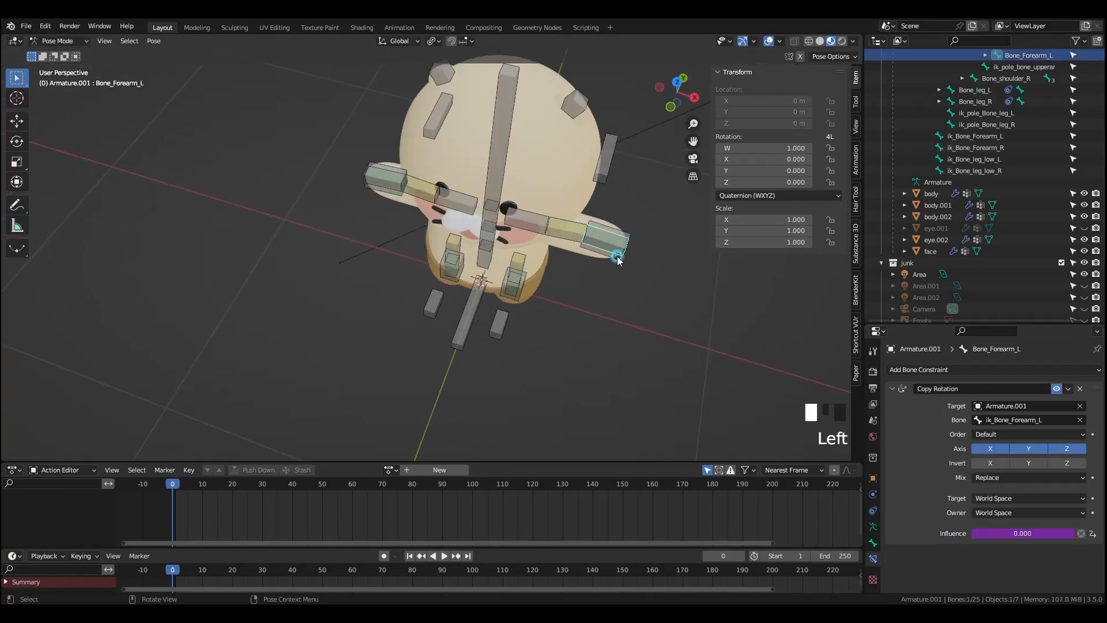
click(617, 255)
key(g)
right_click(607, 285)
- Set Bone_root's 04.IK_H_L property to 1.000 and test-move ik_Bone_Forearm_L
click(466, 324)
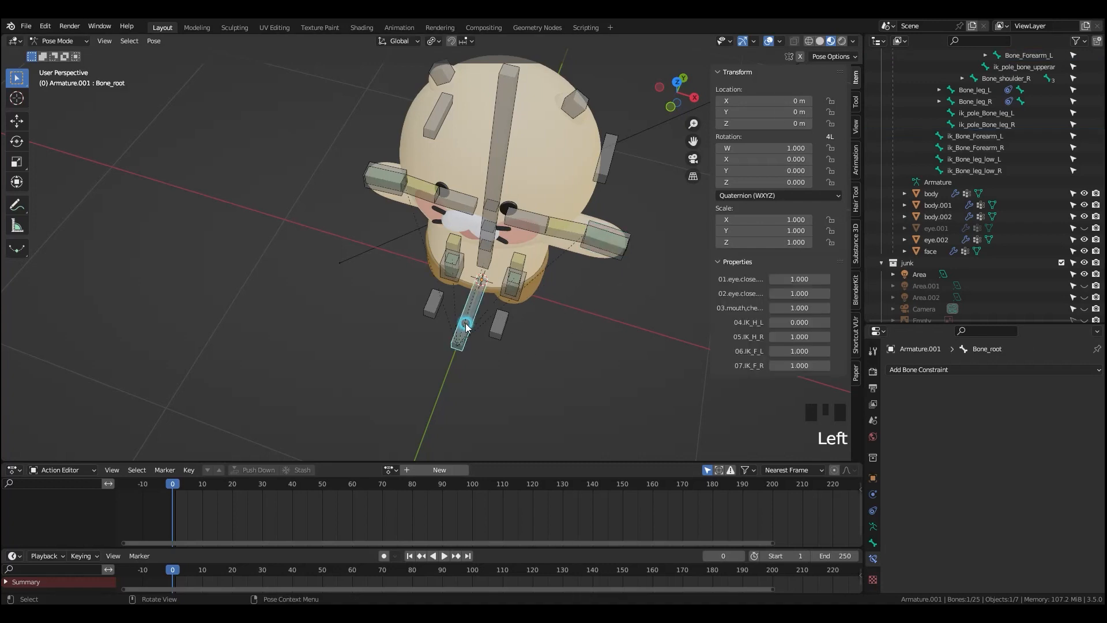
drag(793, 319, 900, 320)
click(618, 256)
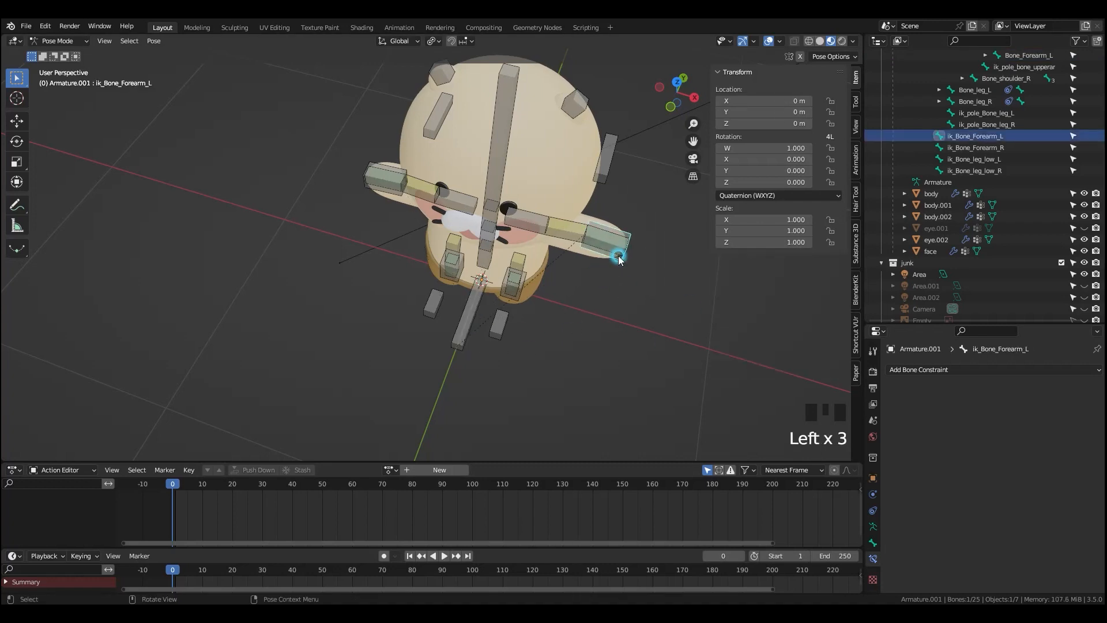
key(g)
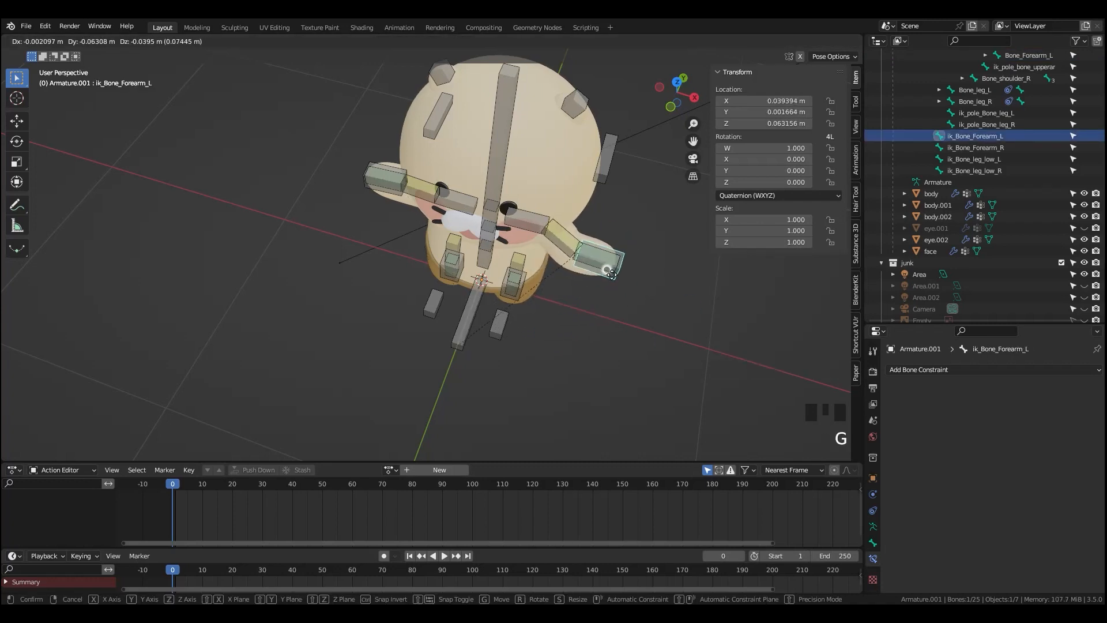
right_click(611, 274)
- Set Bone_root's 05.IK_H_R property to 0.000 and test-move ik_Bone_Forearm_R
click(473, 318)
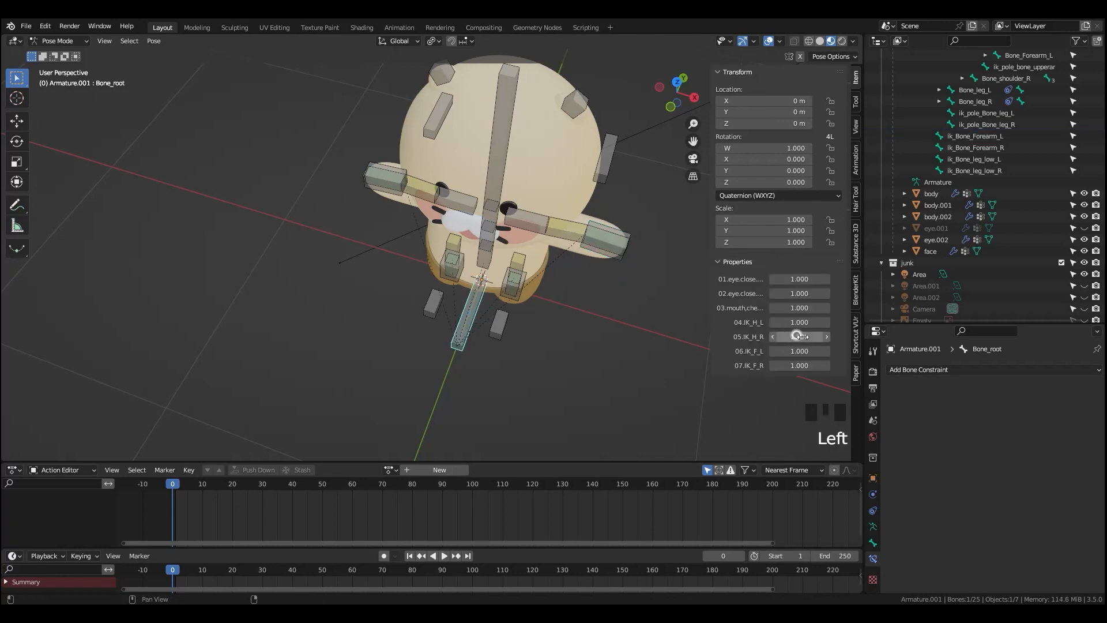
drag(794, 337, 721, 336)
click(370, 185)
key(g)
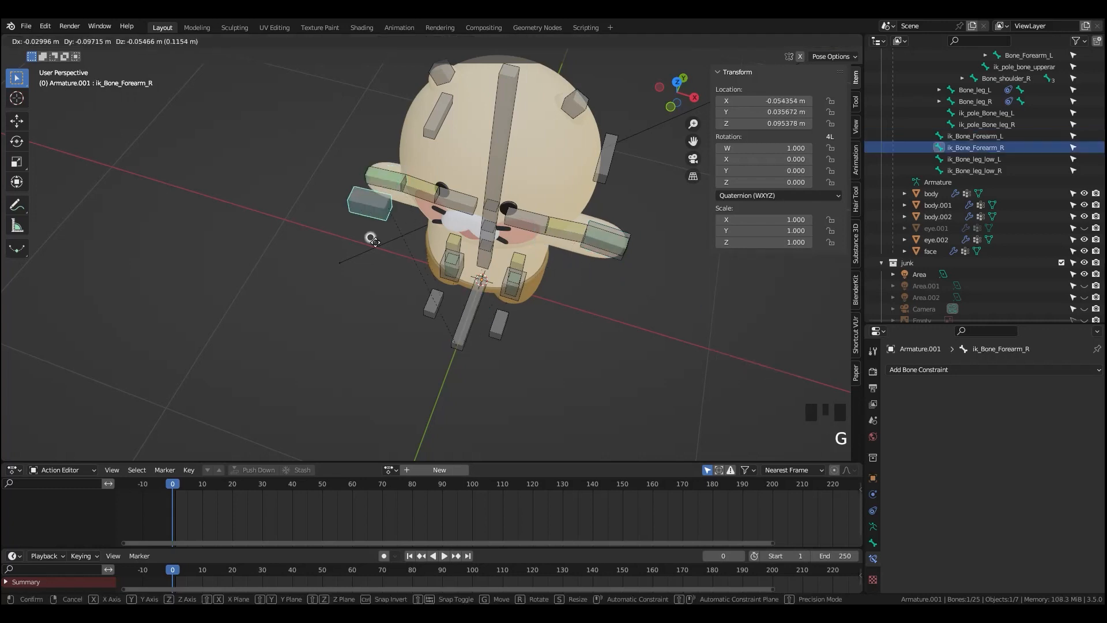
right_click(383, 223)
- Set Bone_root's 05.IK_H_R property to 1.000 and test-move ik_Bone_Forearm_R again
click(470, 321)
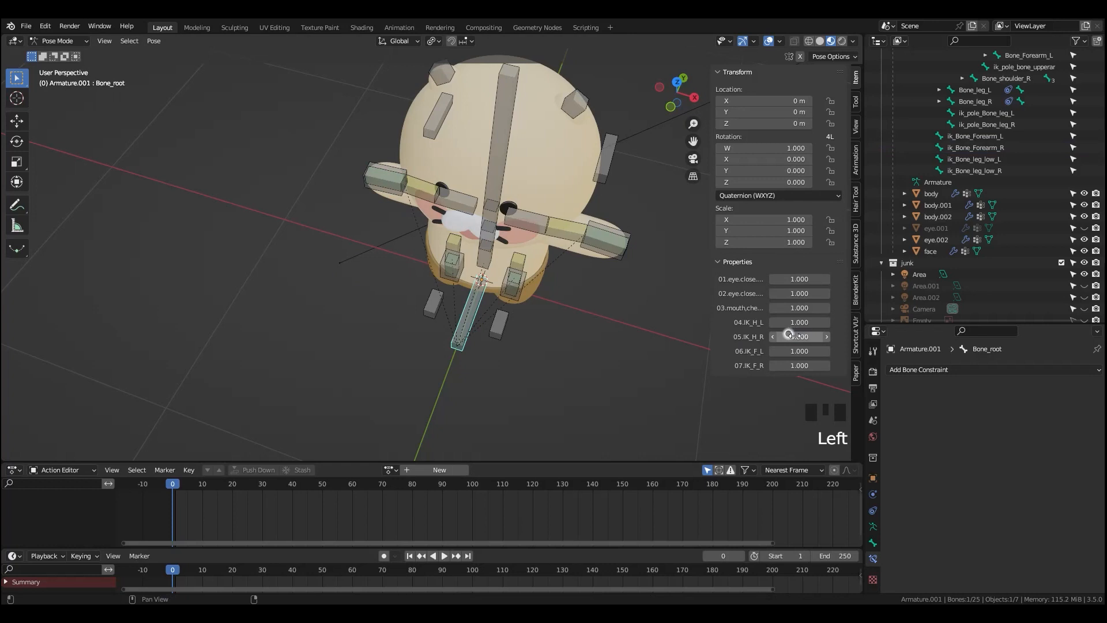
click(791, 340)
click(387, 189)
key(g)
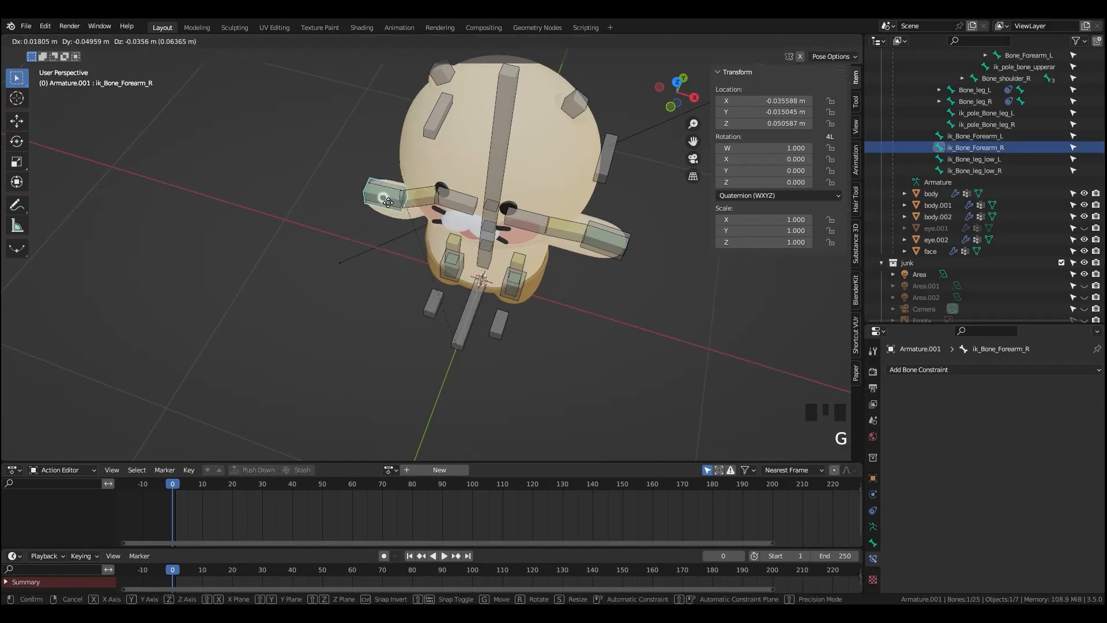
right_click(523, 297)
- Test-move the left lower-leg IK bone while its foot IK is on
click(524, 298)
middle_drag(523, 298, 498, 363)
key(g)
right_click(491, 352)
- Set Bone_root's 06.IK_F_L property to 0.000 and test-move ik_Bone_leg_low_L
click(461, 350)
drag(805, 351, 750, 351)
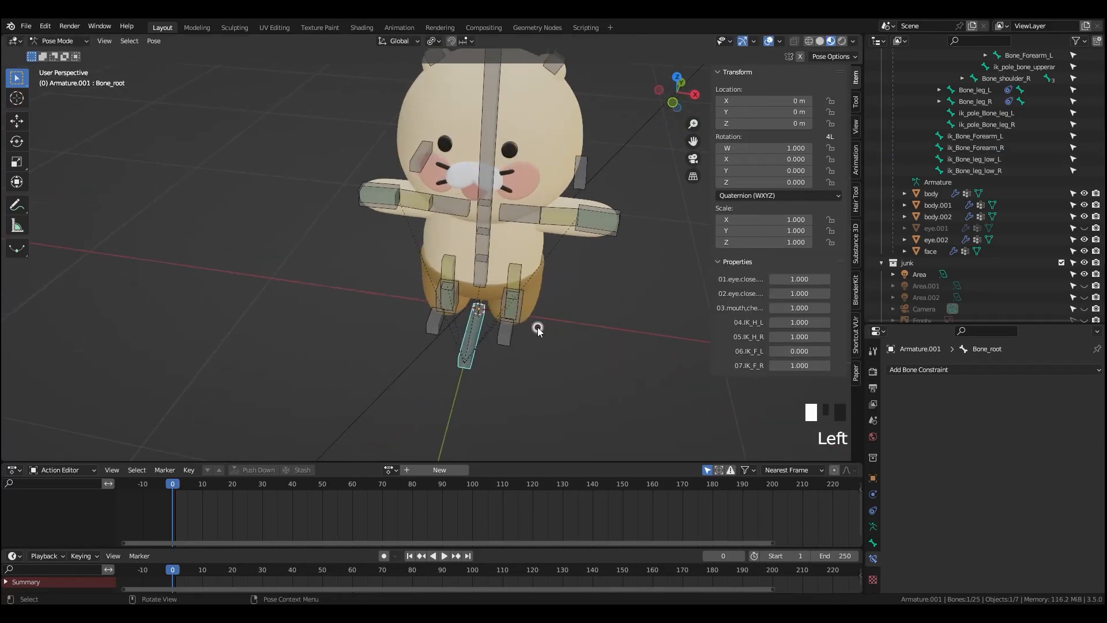
click(514, 321)
click(516, 317)
key(g)
right_click(478, 341)
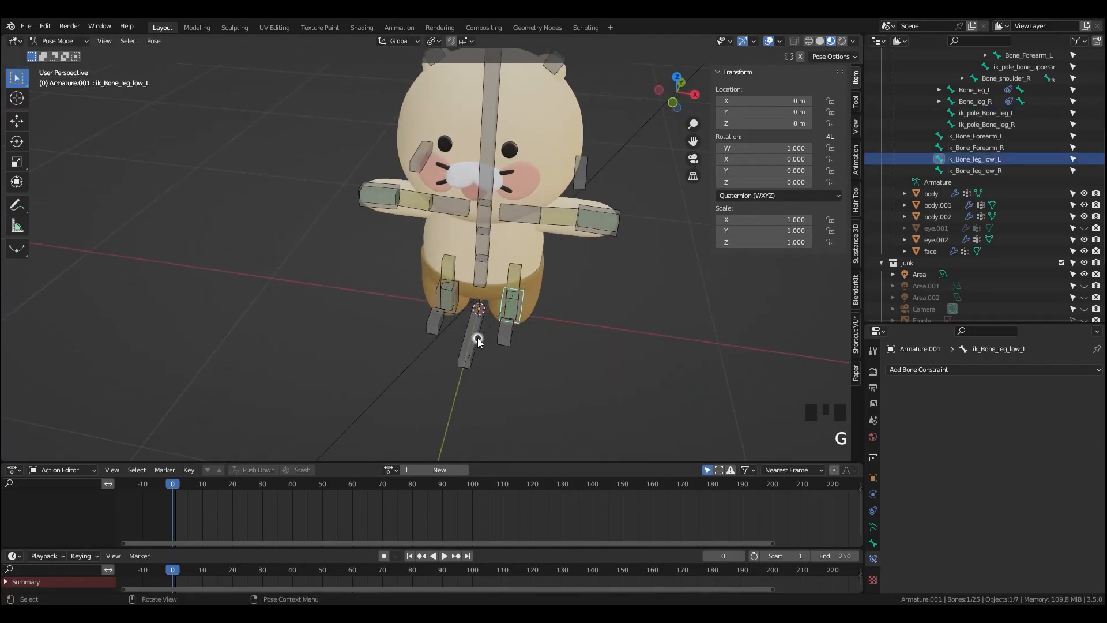
- Set Bone_root's 06.IK_F_L property to 1.000 and widen the sidebar enough to show the full property names
click(477, 342)
click(532, 354)
mouse_move(531, 354)
middle_down()
mouse_move(512, 341)
mouse_move(465, 347)
mouse_move(531, 358)
middle_up()
click(465, 348)
drag(712, 312, 658, 312)
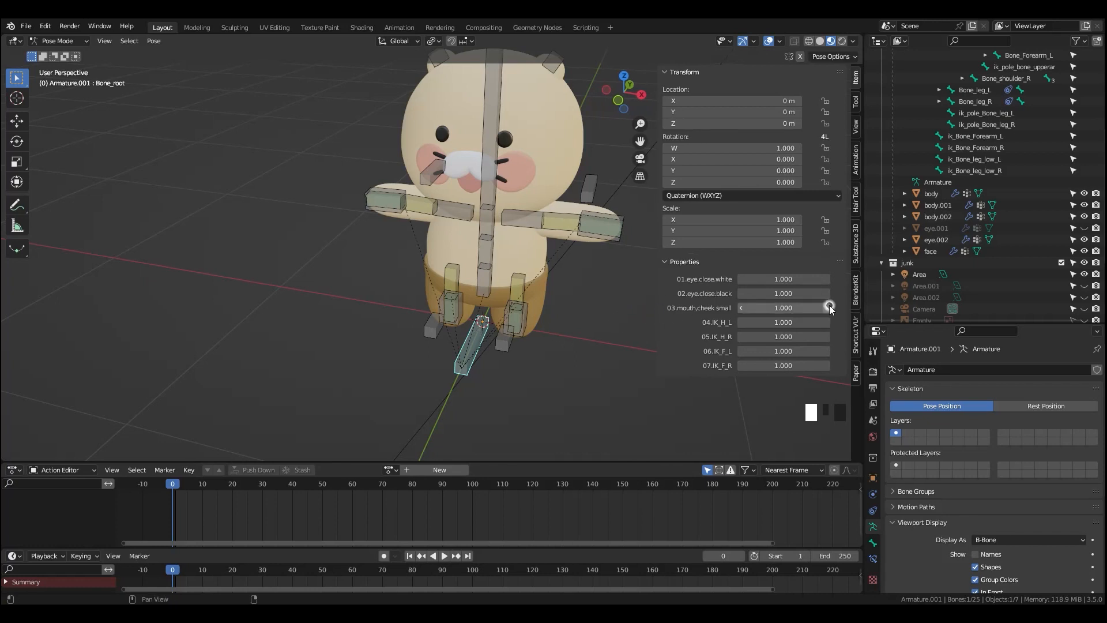
- Copy Bone_root's 01.eye.close.white as a new driver and paste it onto the value of eye.001's eye.close.white shape key
right_click(791, 280)
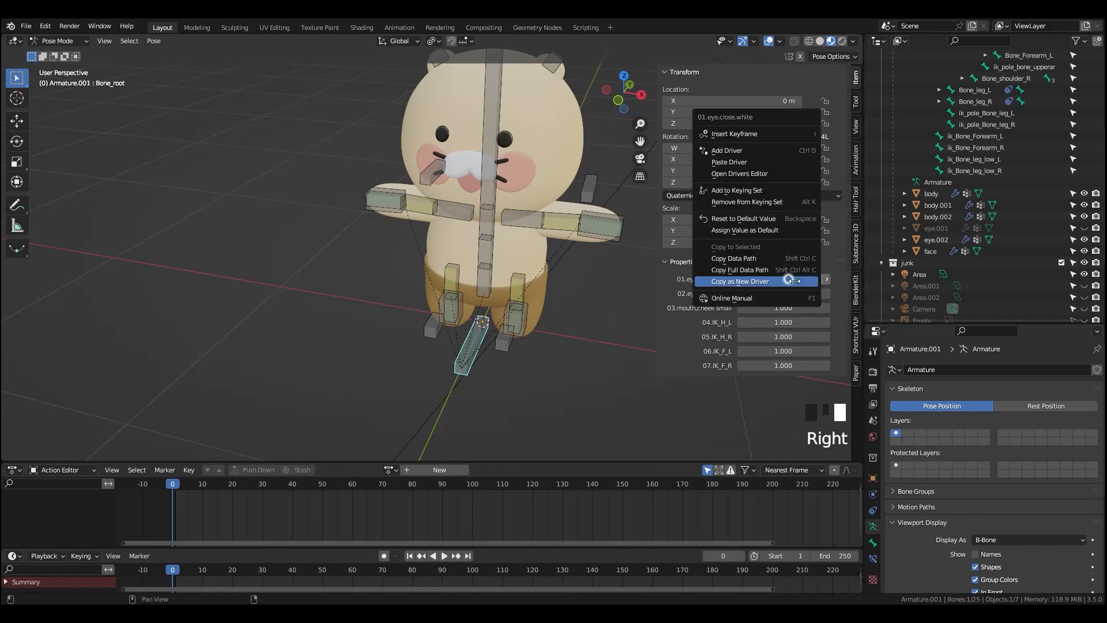
click(791, 280)
click(1084, 228)
click(935, 228)
click(873, 558)
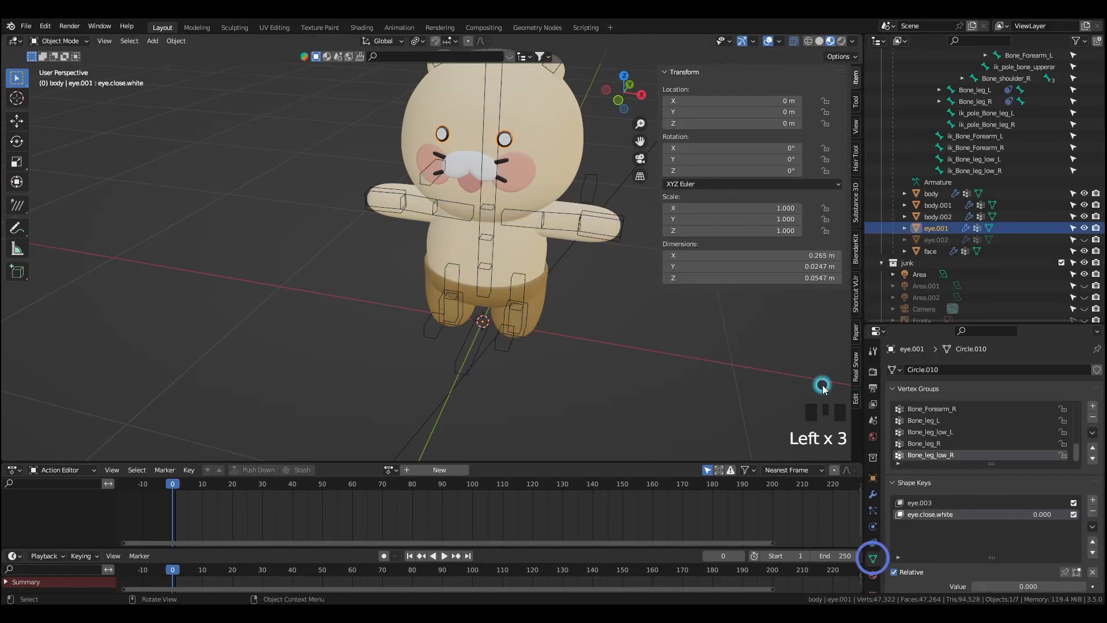
click(947, 455)
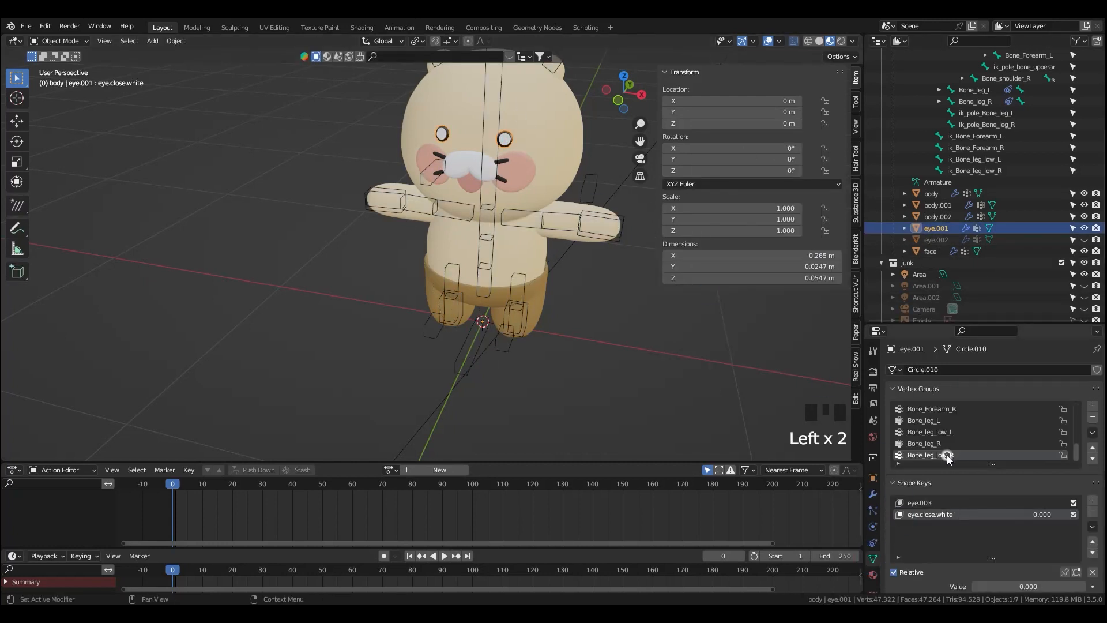
right_click(1041, 515)
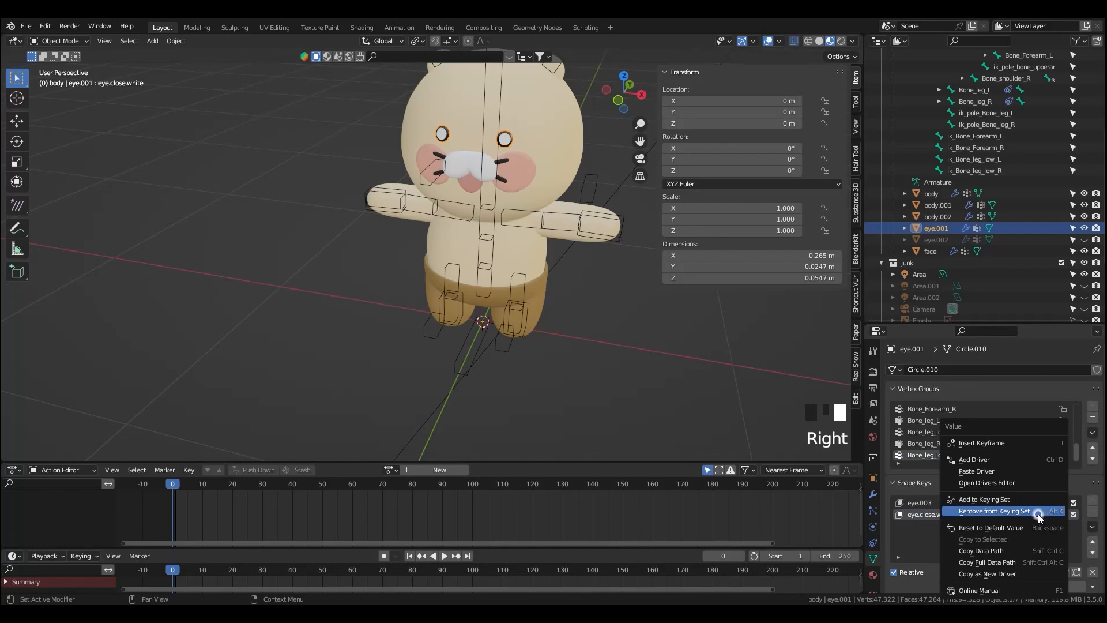
click(1006, 471)
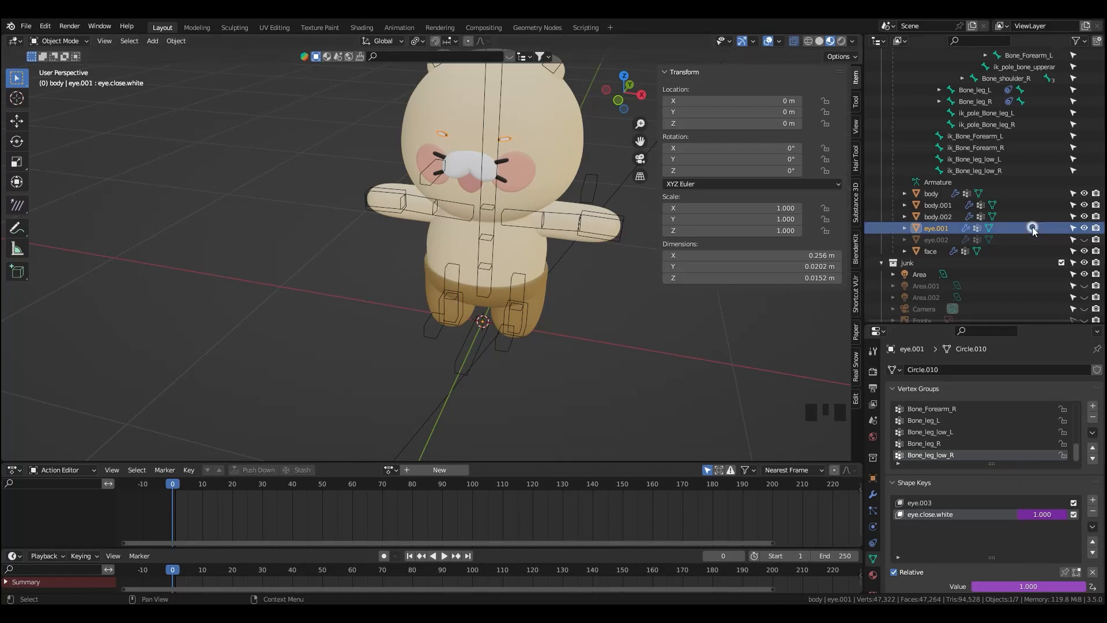
- Hide eye.001, show eye.002 instead, and return to Bone_root in Pose Mode
click(1084, 228)
click(1084, 239)
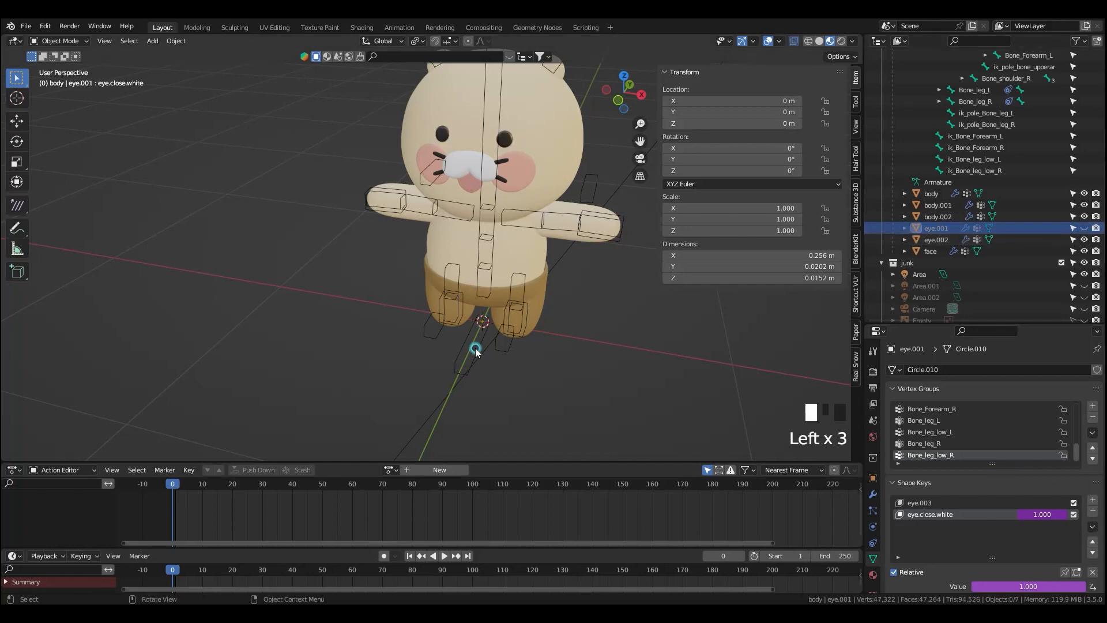
click(476, 352)
click(476, 352)
click(476, 352)
- Copy Bone_root's 02.eye.close.black as a new driver and paste it onto the value of eye.002's eye.close.black shape key
right_click(790, 293)
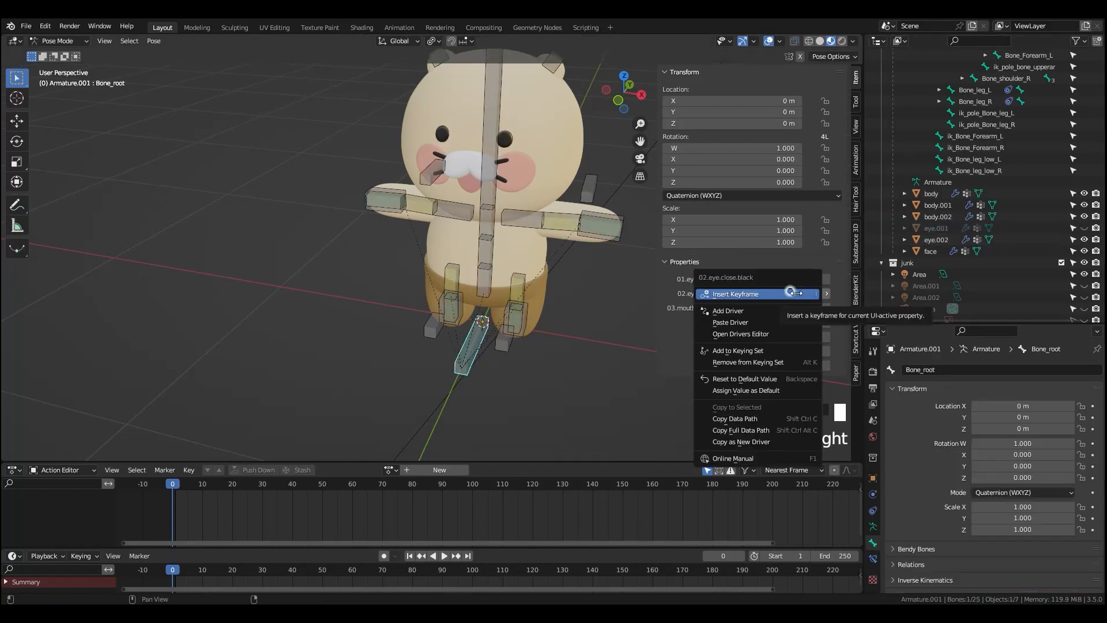
right_click(759, 442)
click(507, 142)
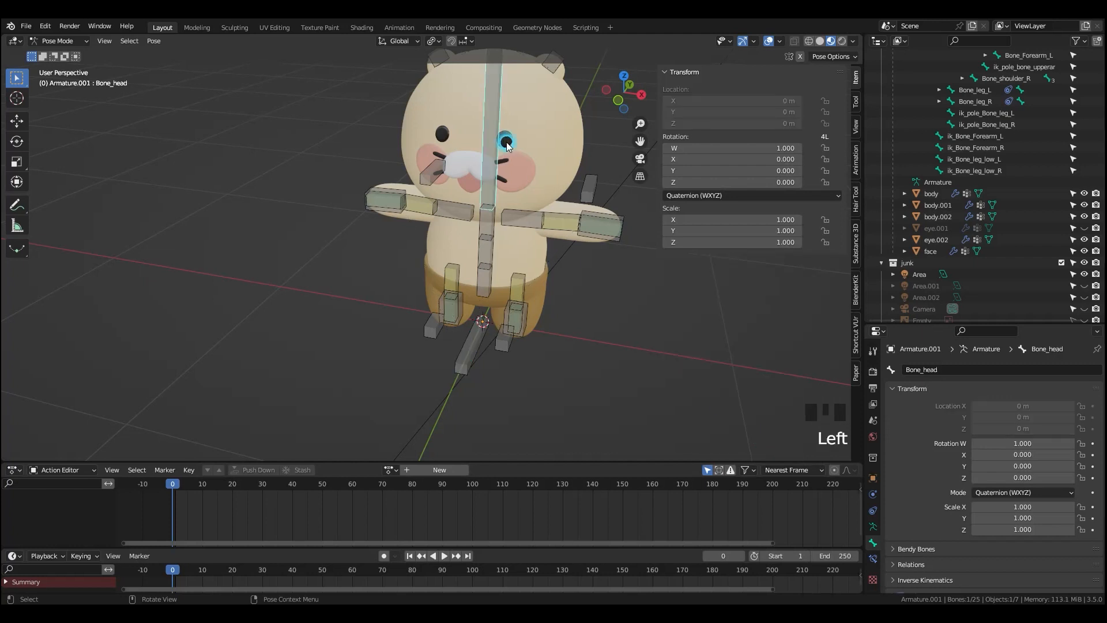
click(506, 142)
click(872, 558)
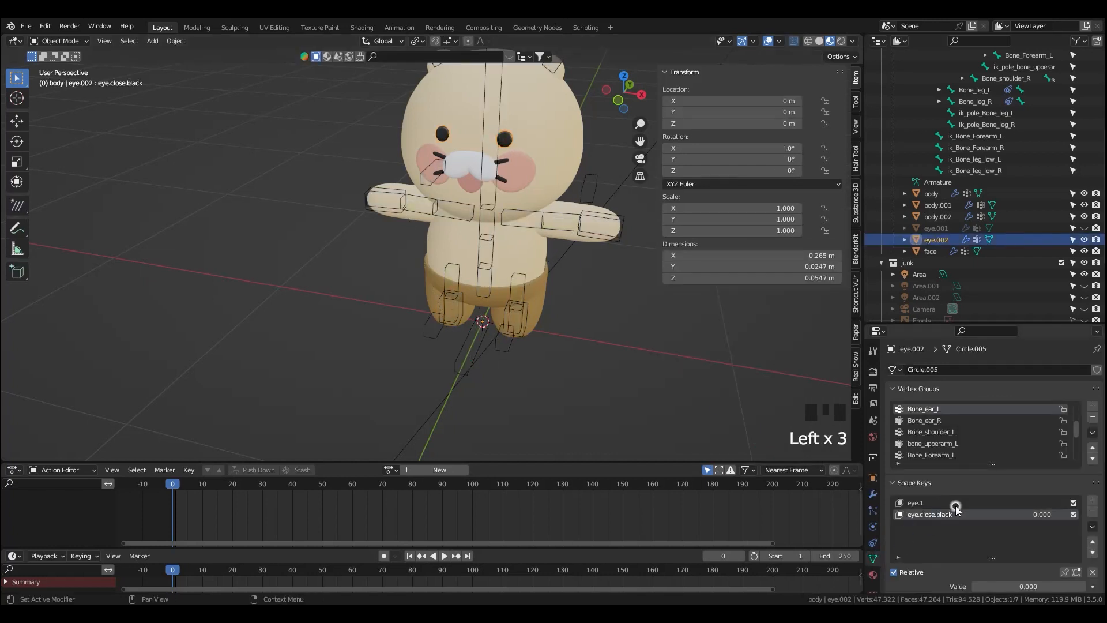
right_click(980, 518)
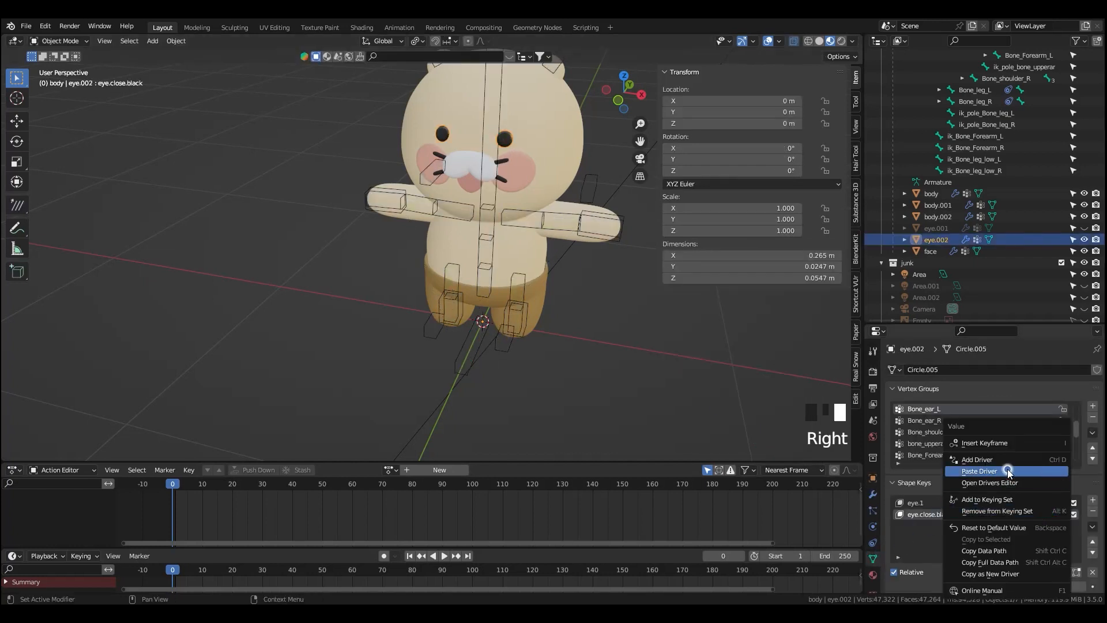
click(987, 468)
- Copy Bone_root's 03.mouth,cheek small as a new driver and paste it onto the value of the mouth-and-cheek shape key
click(462, 369)
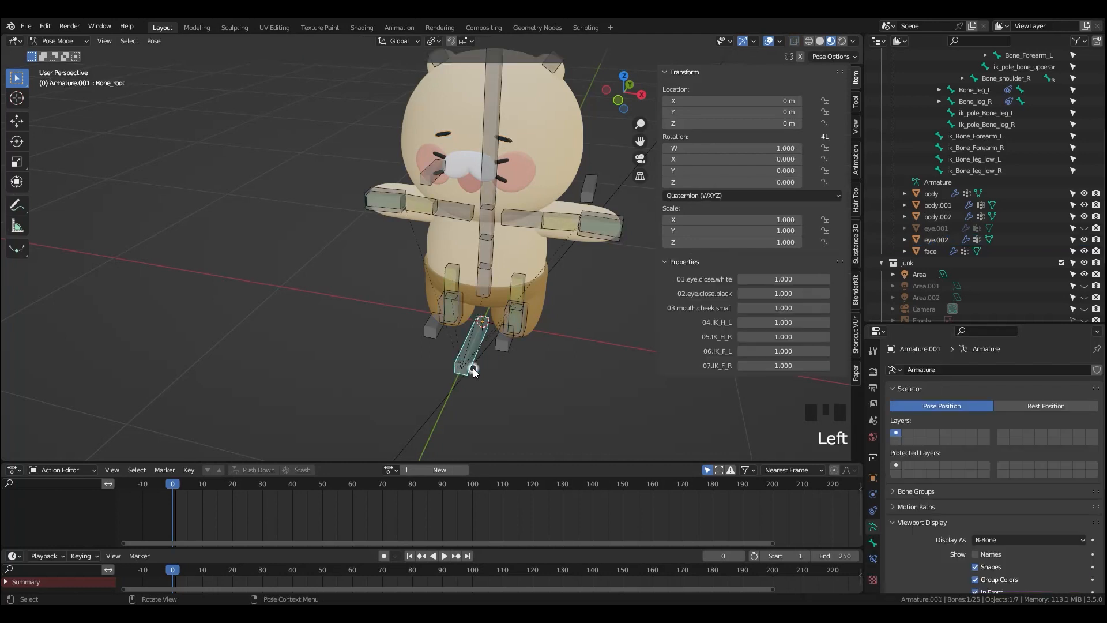
right_click(802, 308)
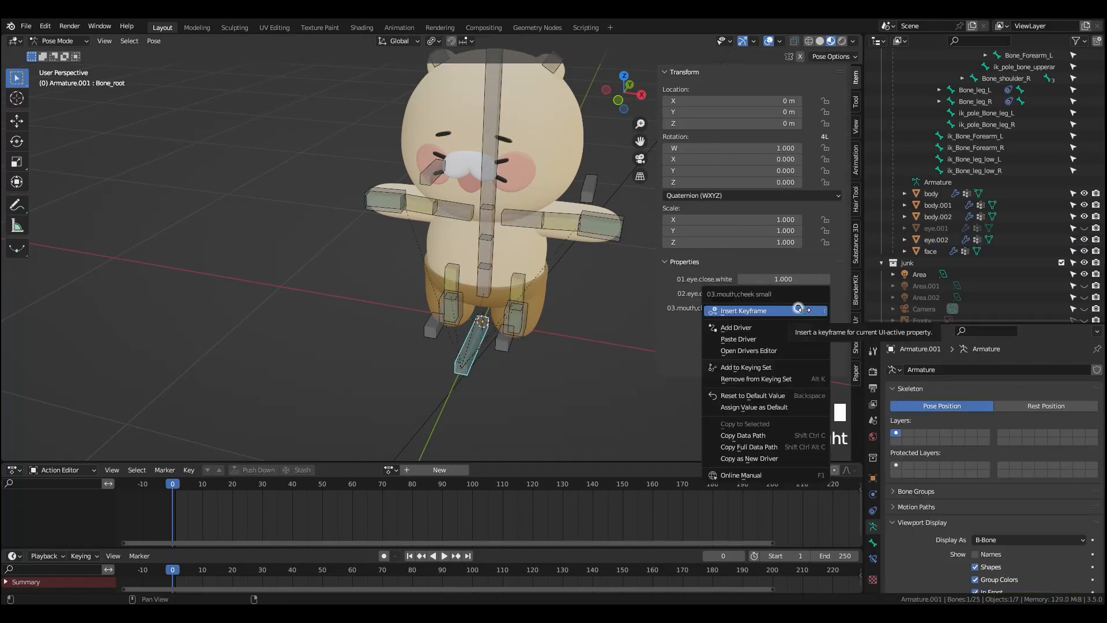
click(784, 459)
click(475, 174)
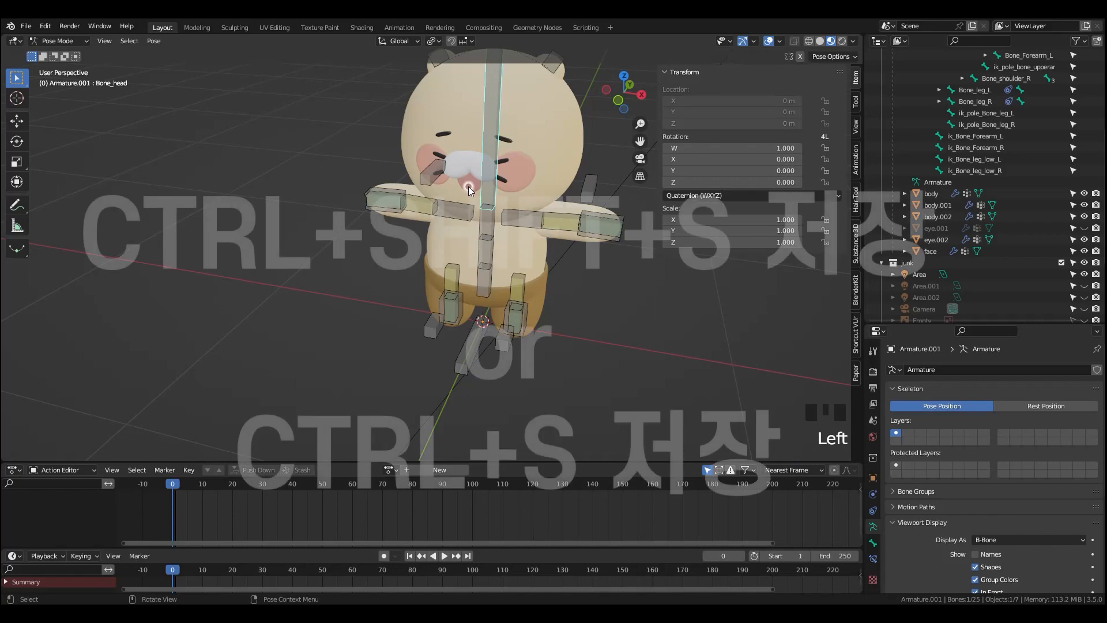
right_drag(1041, 513, 990, 478)
- Set Bone_root's 03.mouth,cheek small, 02.eye.close.black and 01.eye.close.white properties to 0.000
middle_drag(515, 358, 474, 344)
click(472, 346)
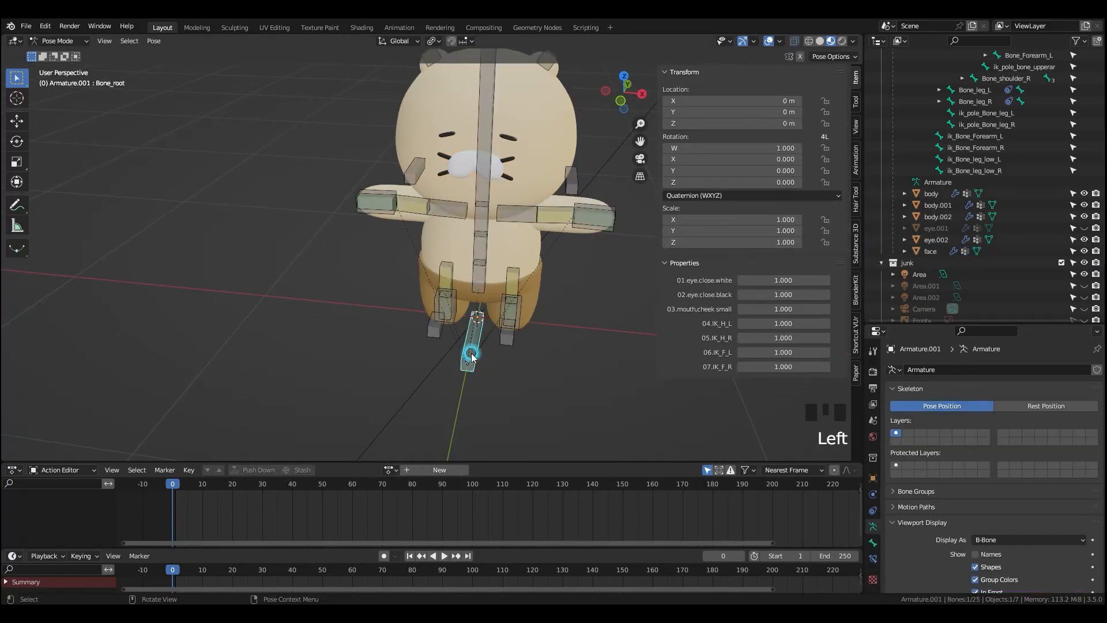
drag(803, 307, 743, 307)
drag(807, 293, 750, 293)
drag(825, 278, 773, 279)
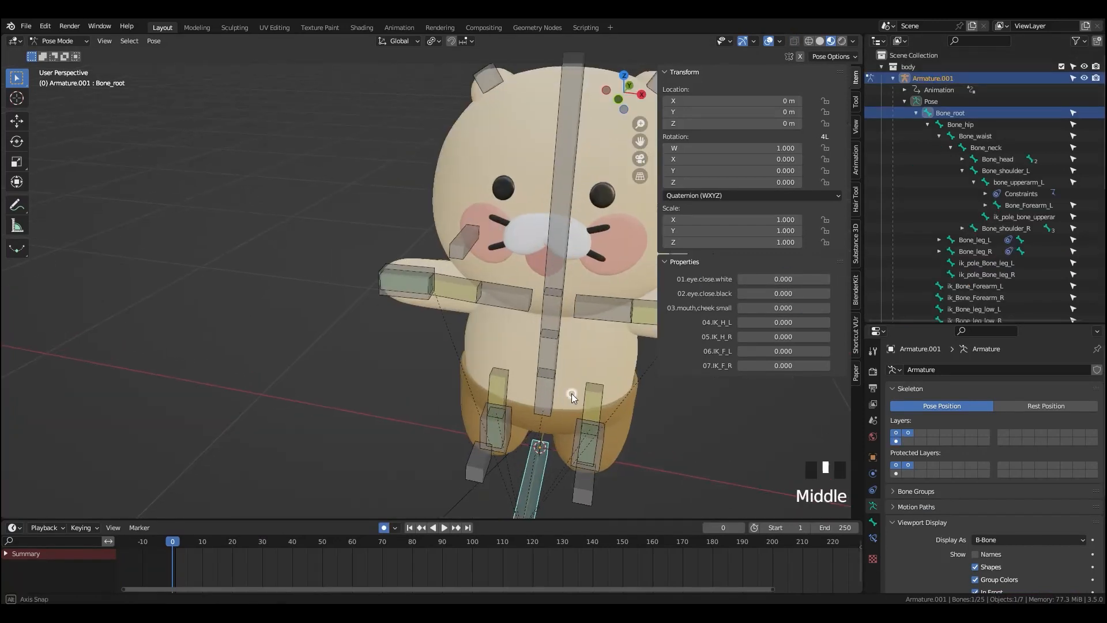
- Test Bone_root's facial properties, raising 01.eye.close.white to 1.000, and collapse the armature's Pose hierarchy
shift+middle_drag(566, 393, 547, 340)
scroll(548, 340, down, 4)
click(768, 41)
mouse_move(782, 293)
mouse_down()
mouse_move(807, 293)
mouse_move(791, 307)
mouse_up()
click(905, 100)
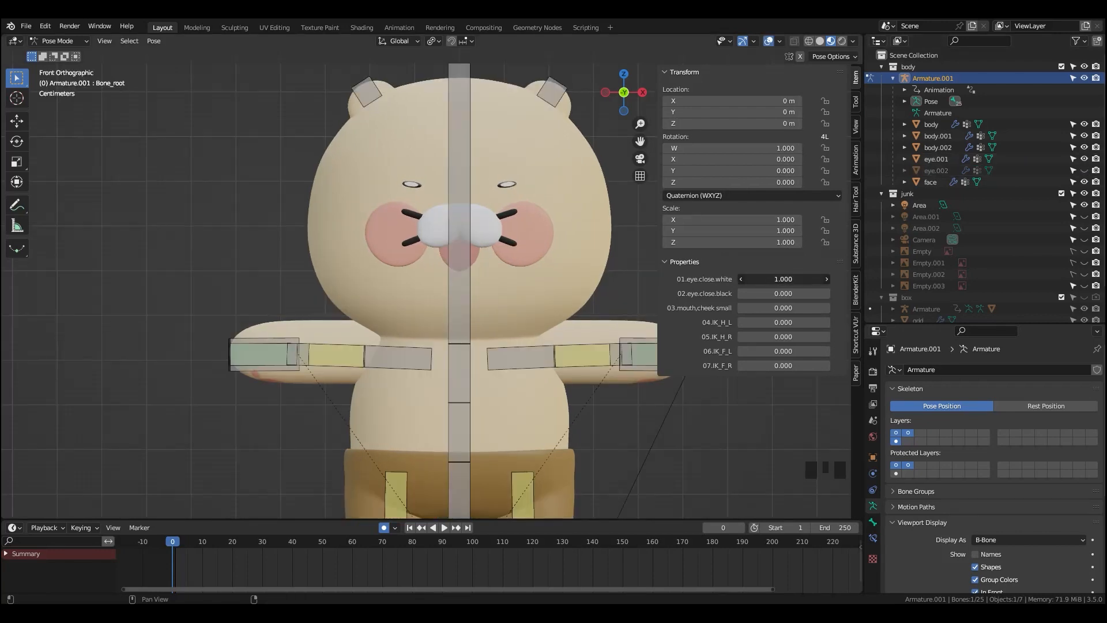
- Show eye.002, hide eye.001, and test the 02.eye.close.black property on the black eyes
click(1084, 170)
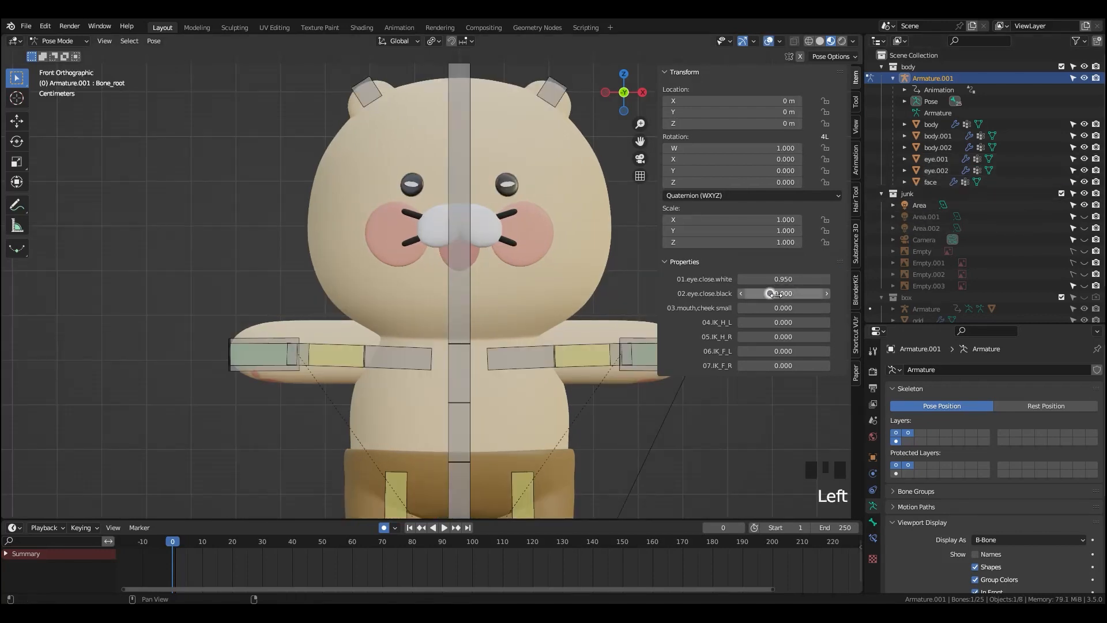
click(1084, 170)
click(1084, 170)
click(1084, 159)
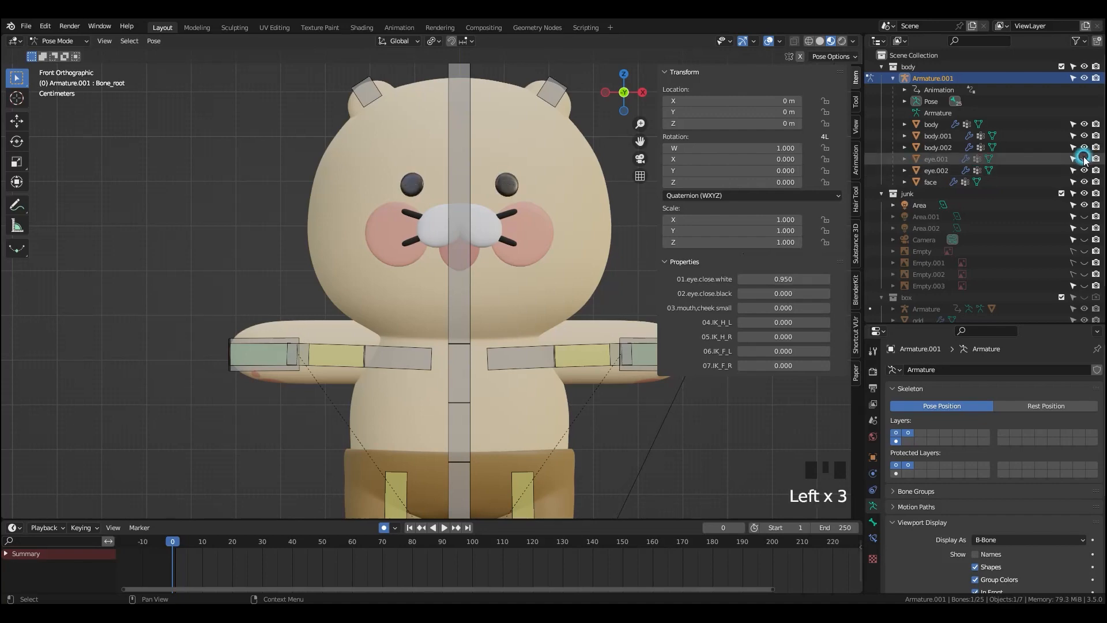
drag(782, 293, 784, 293)
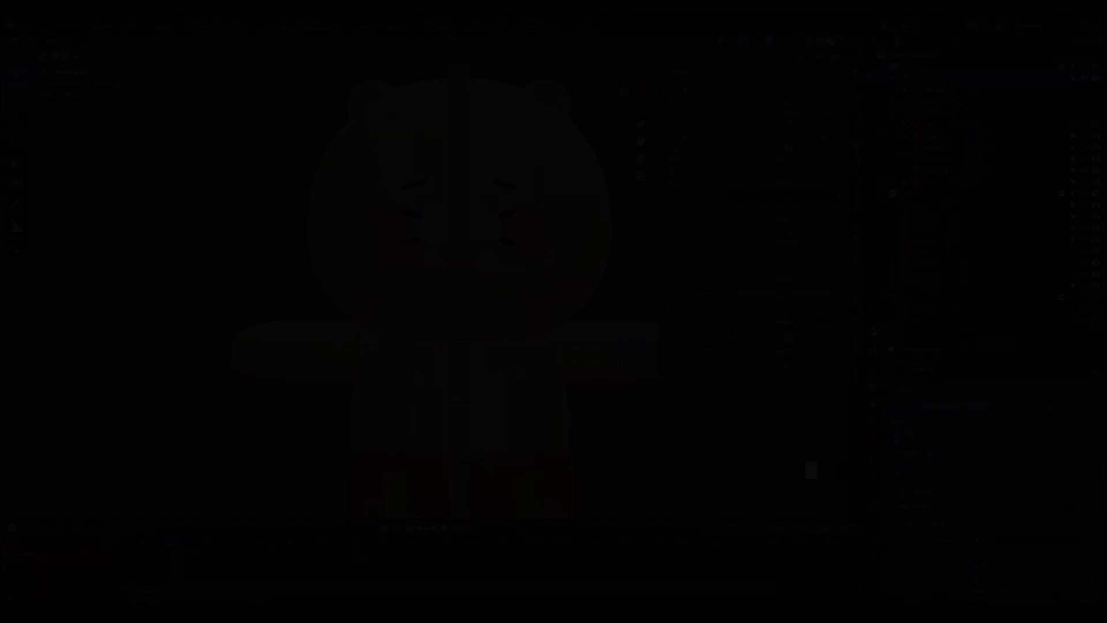